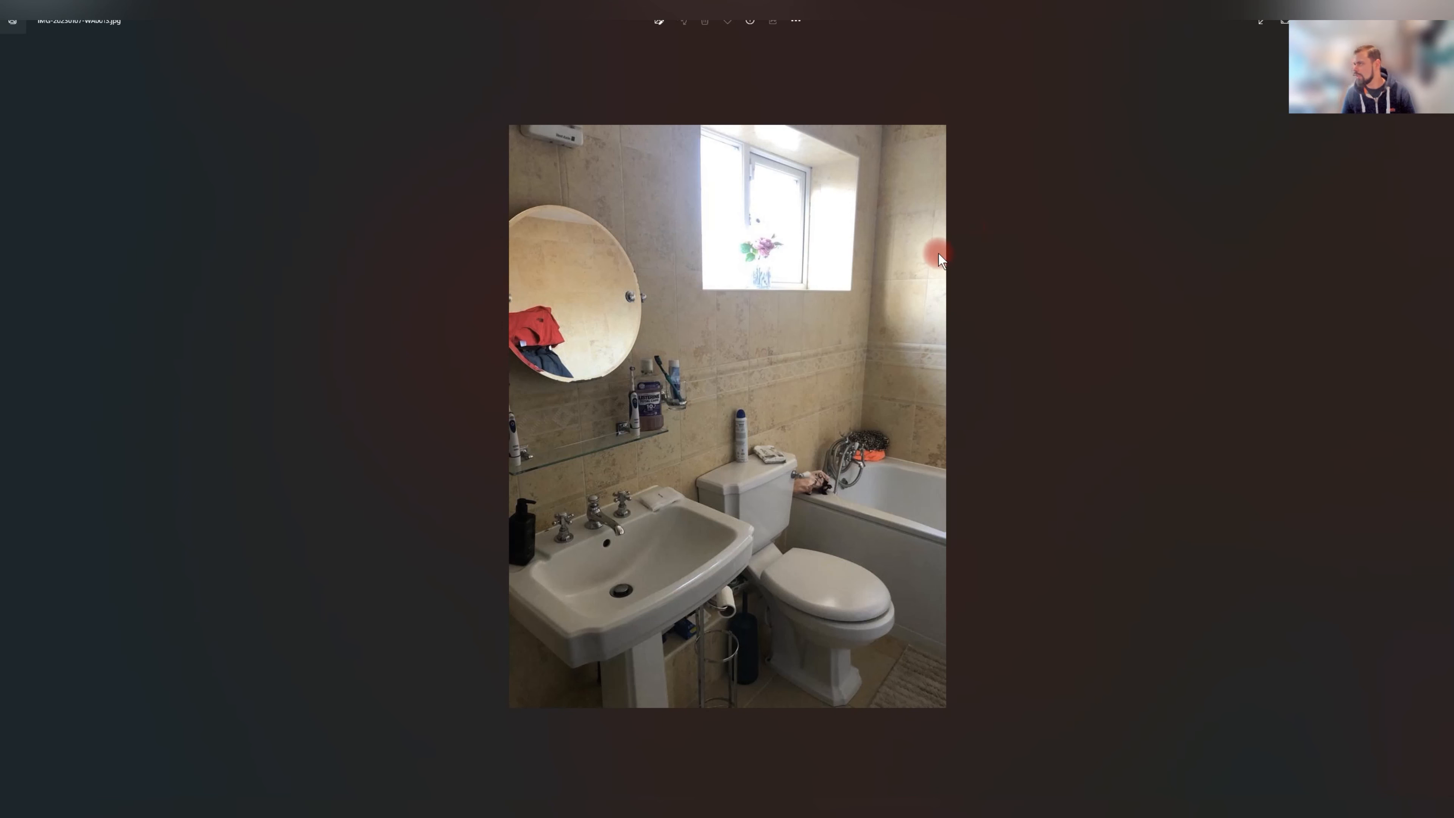
Insert a 1200 mm wide window into the selected 2360 mm wall section, 860 mm from its start
click(1397, 20)
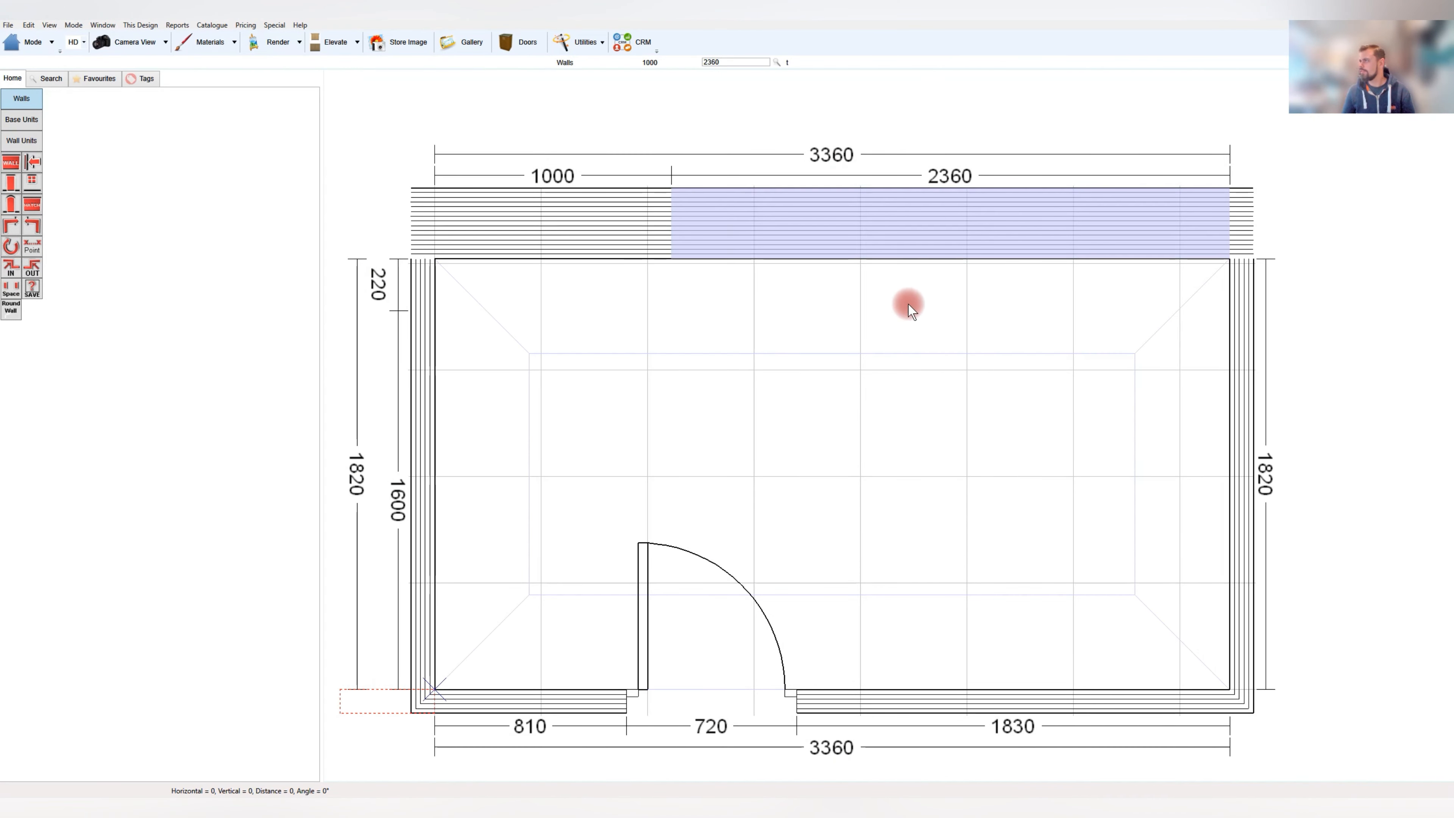
click(274, 24)
mouse_move(324, 38)
click(451, 51)
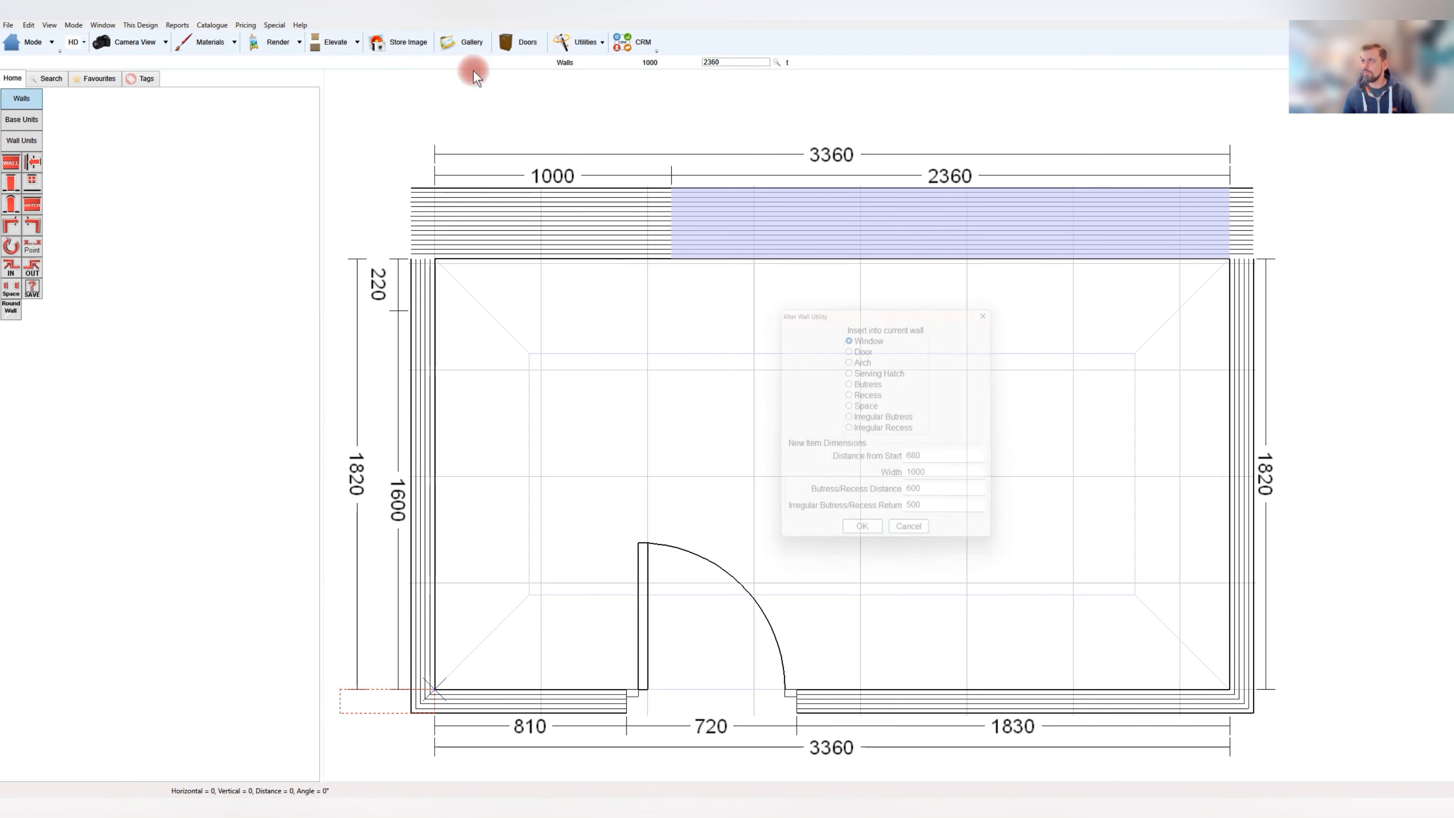
double_click(937, 464)
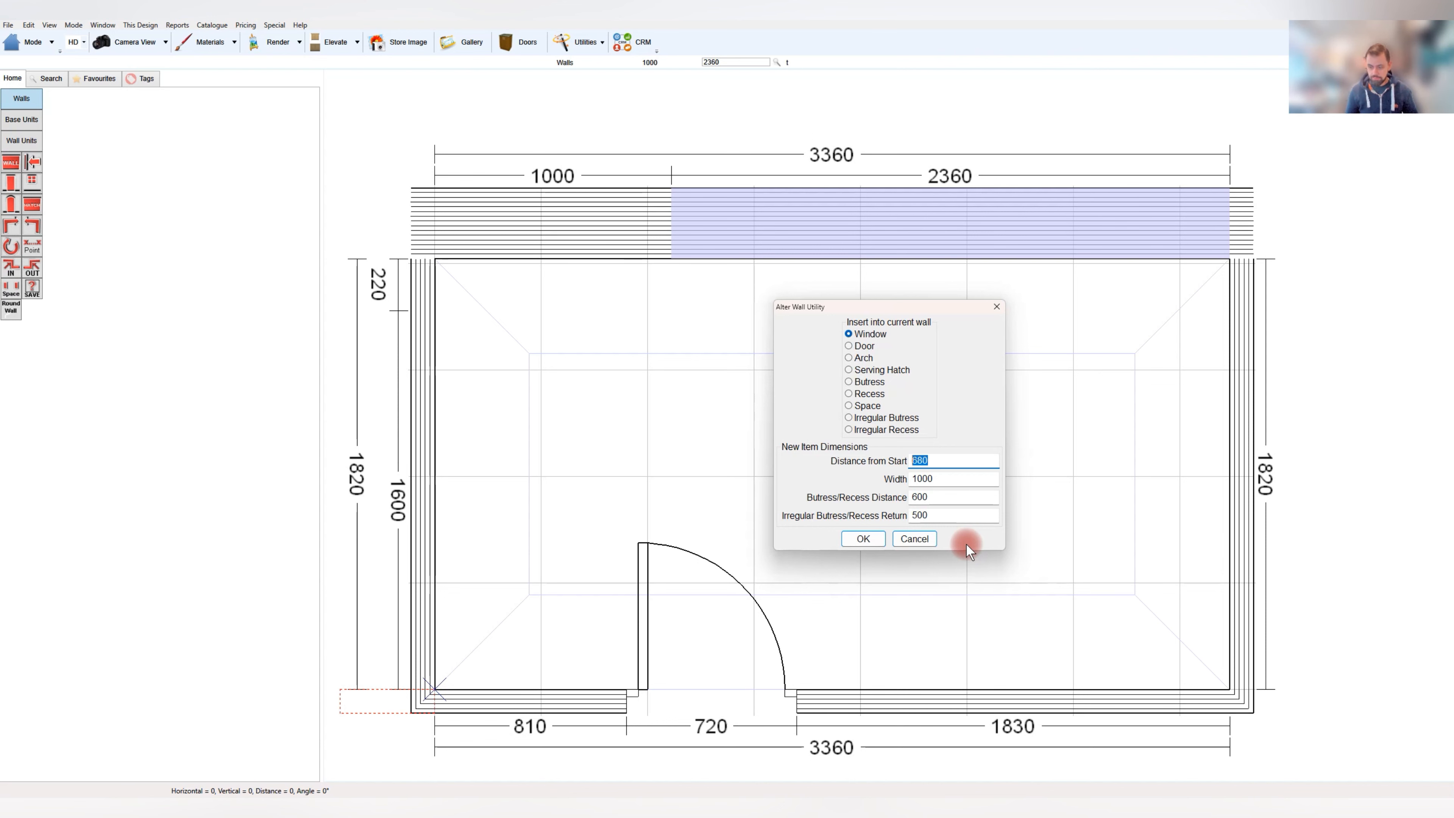
text(860)
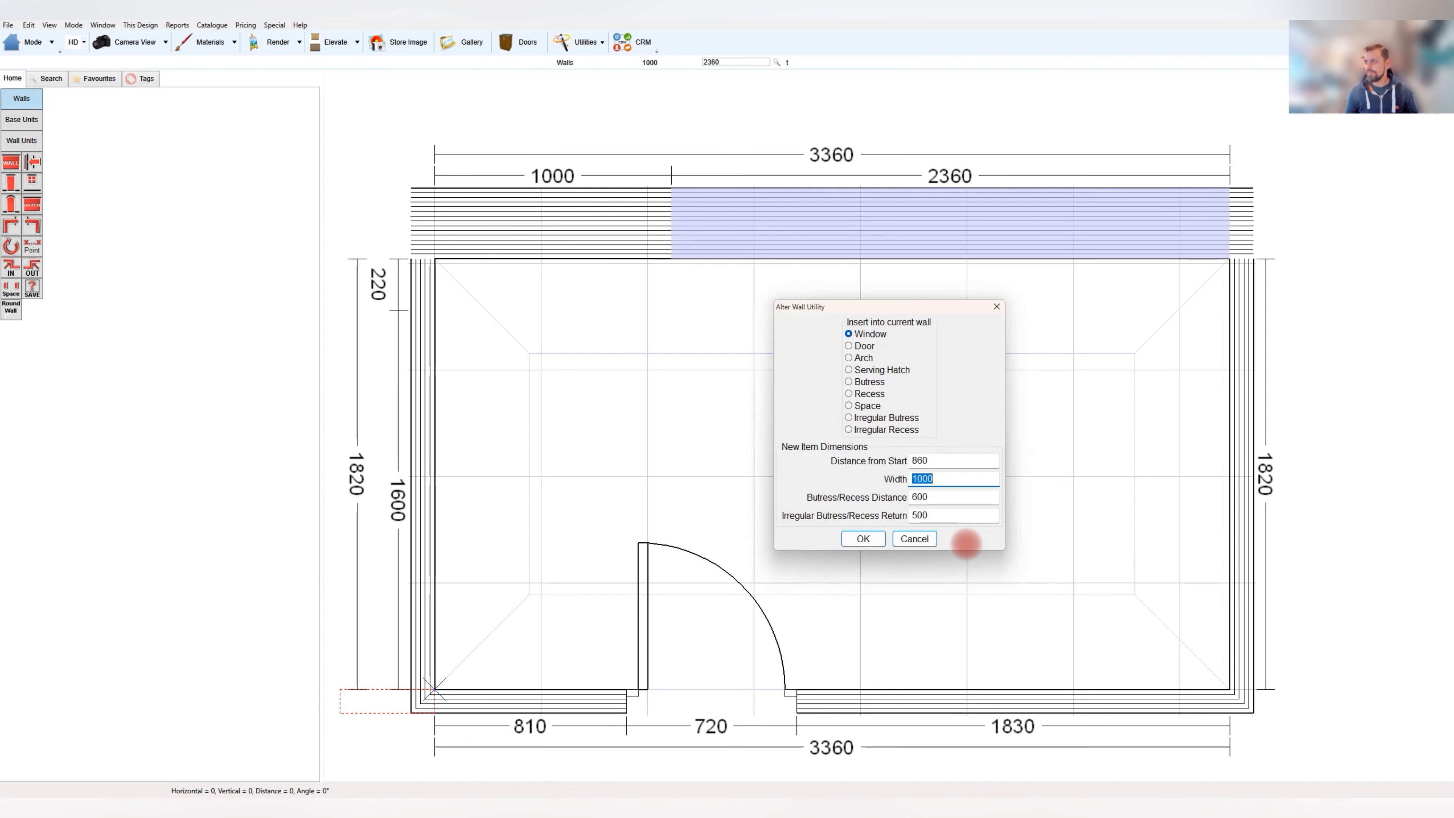
key(Return)
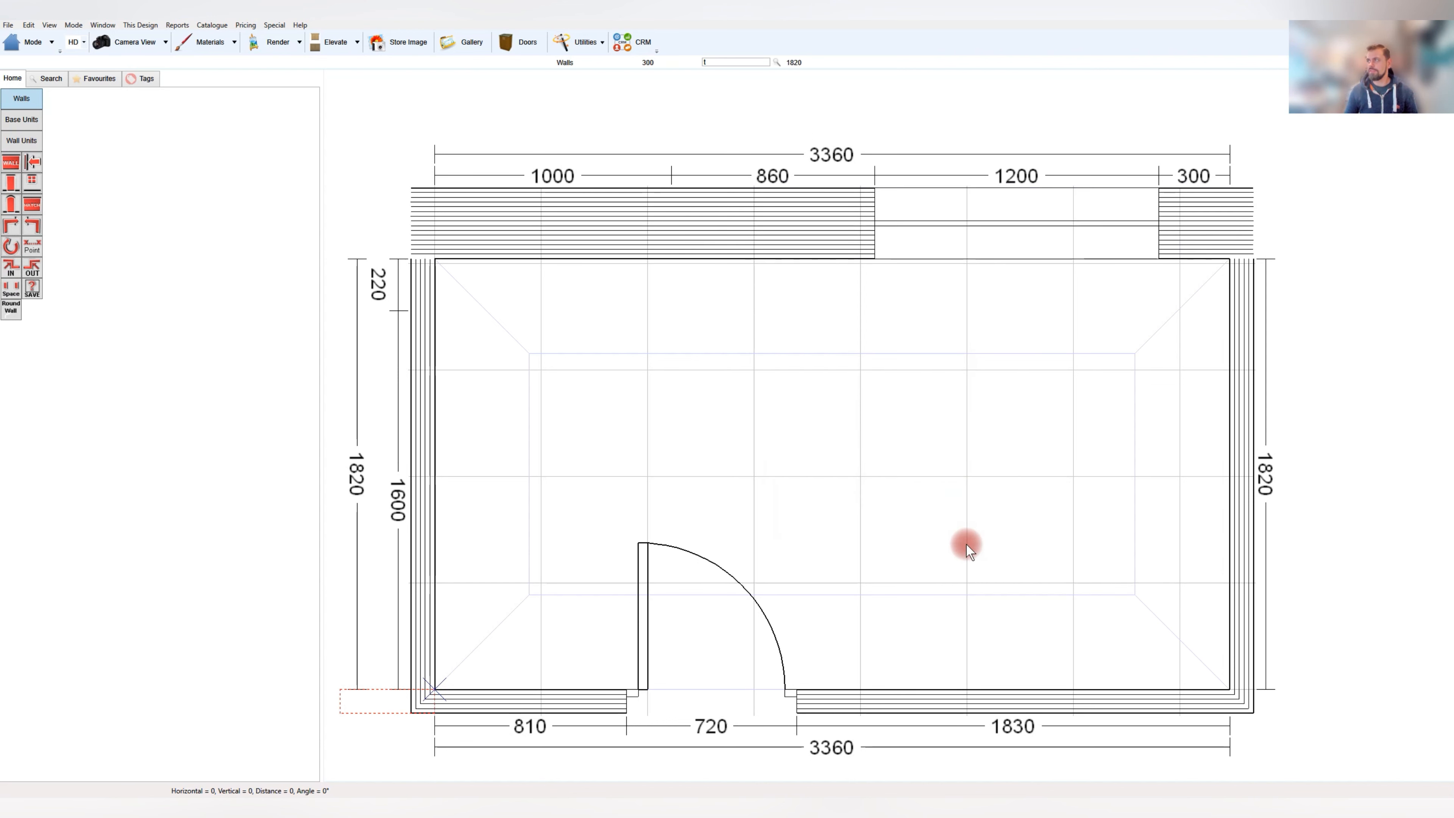
Open the new 1200 mm window for editing and change its type to Additional Windows
double_click(991, 242)
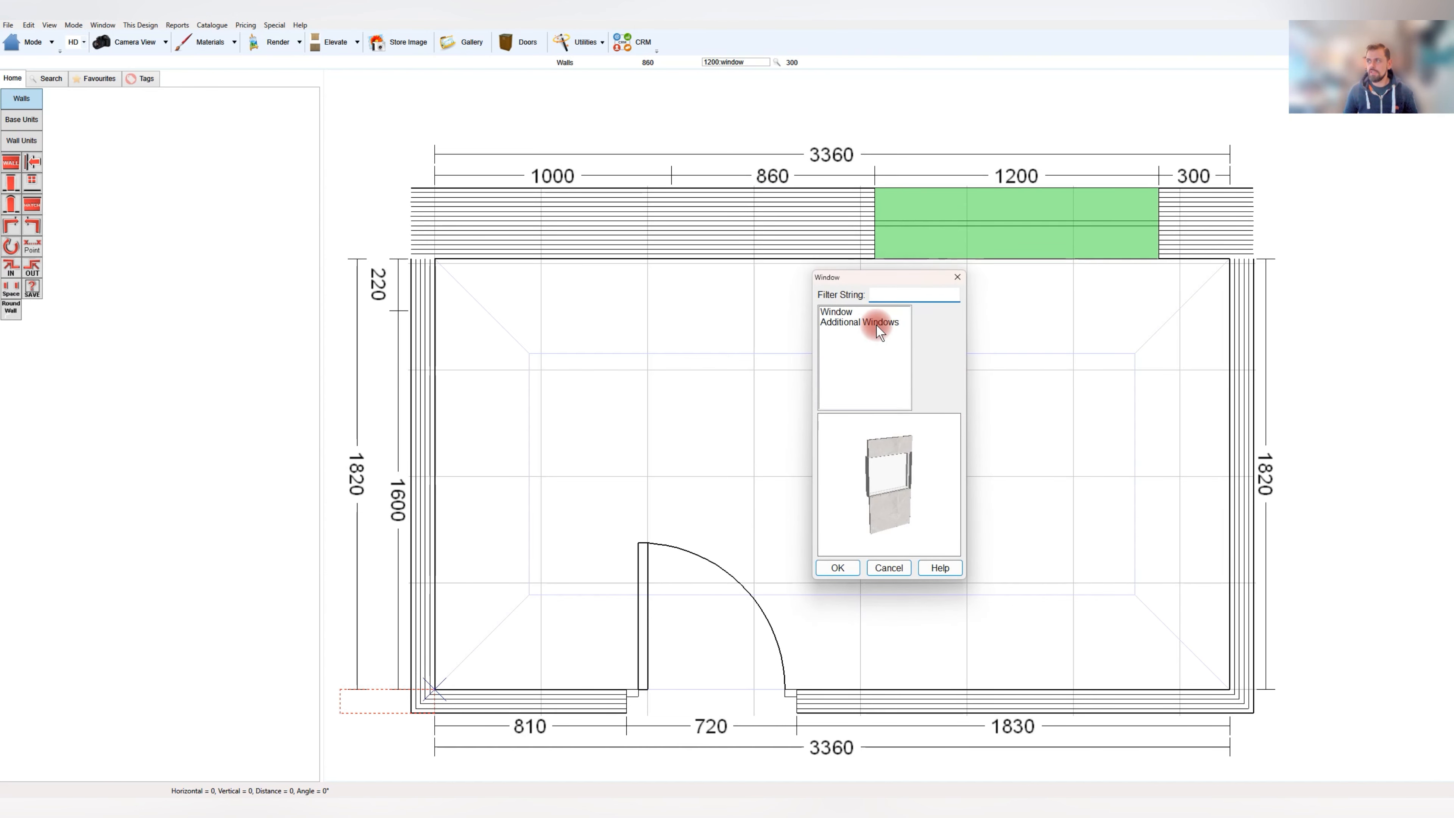
click(876, 325)
key(Return)
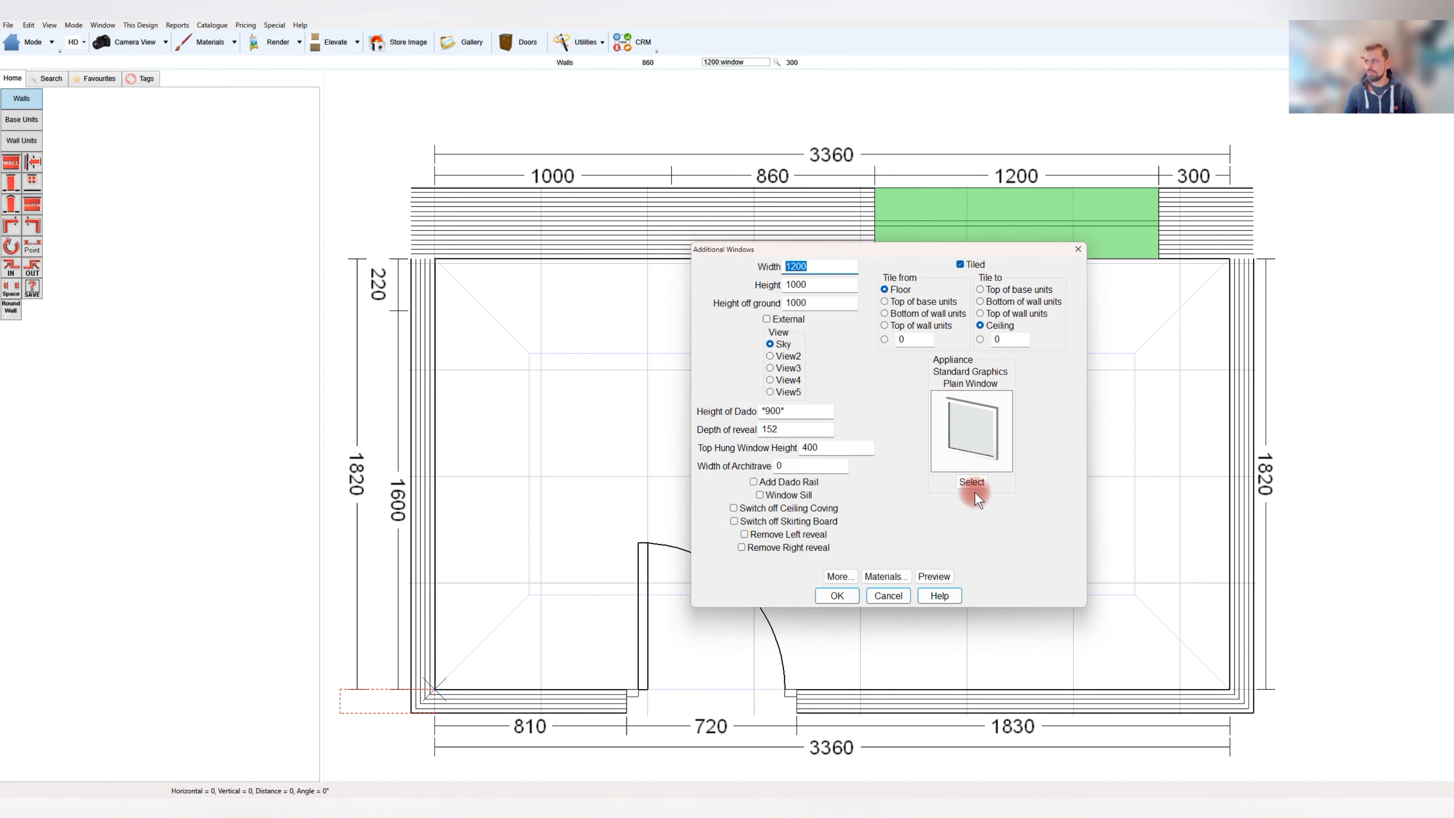
Check the window style in the bathroom photo and choose Plain RH Side Hung from the Windows & Doors manufacturer
click(971, 481)
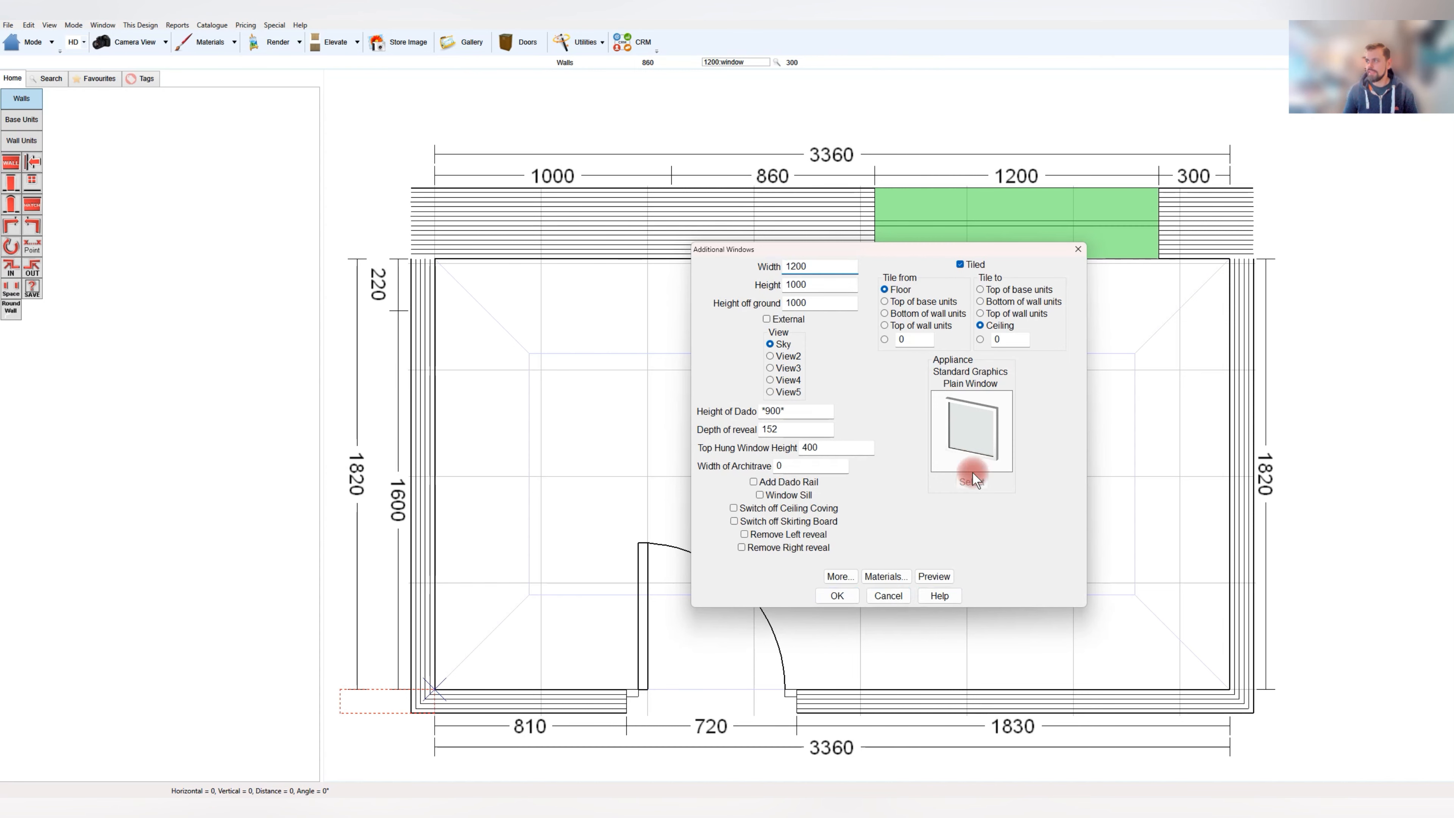
click(744, 274)
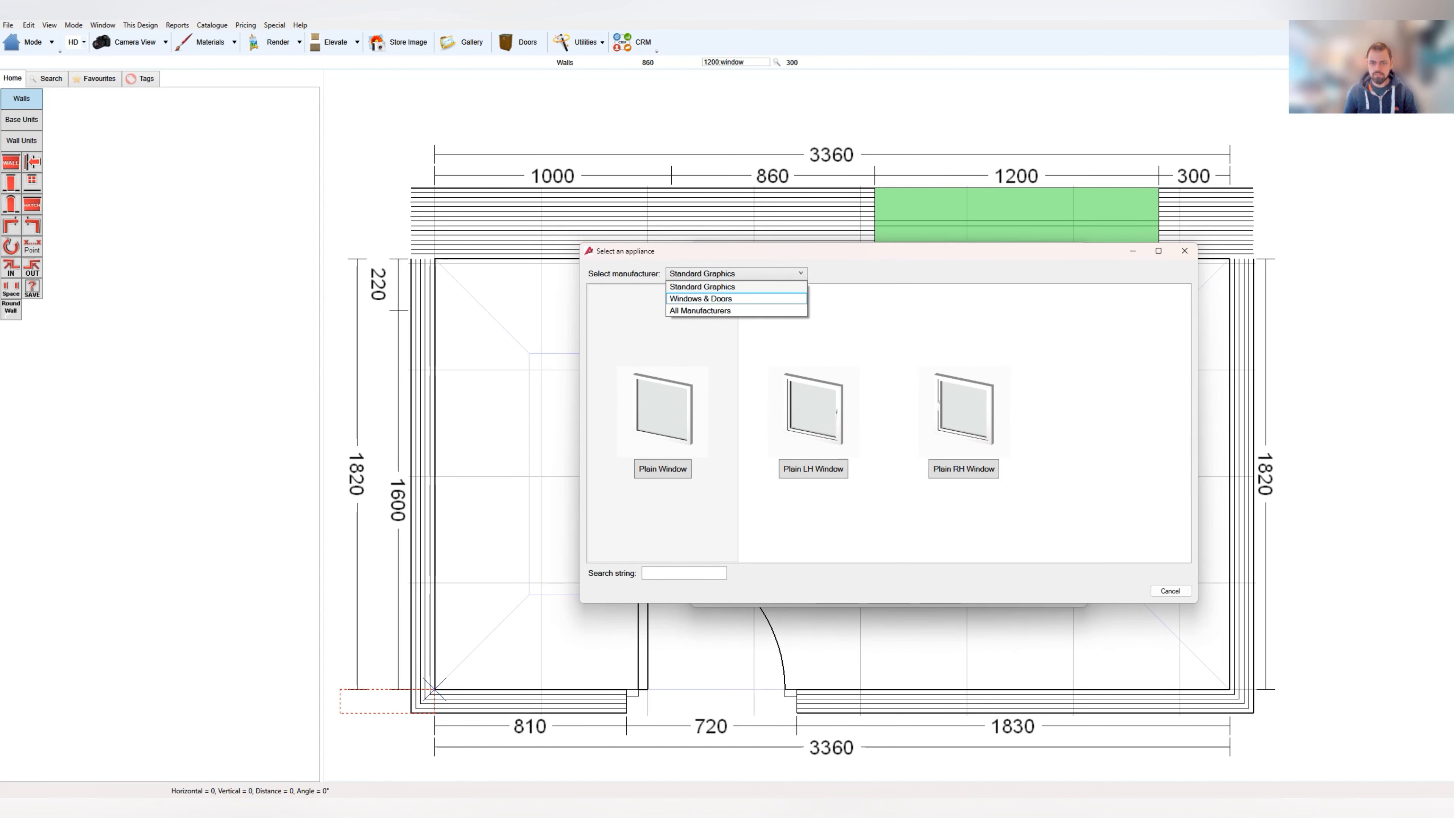
click(681, 813)
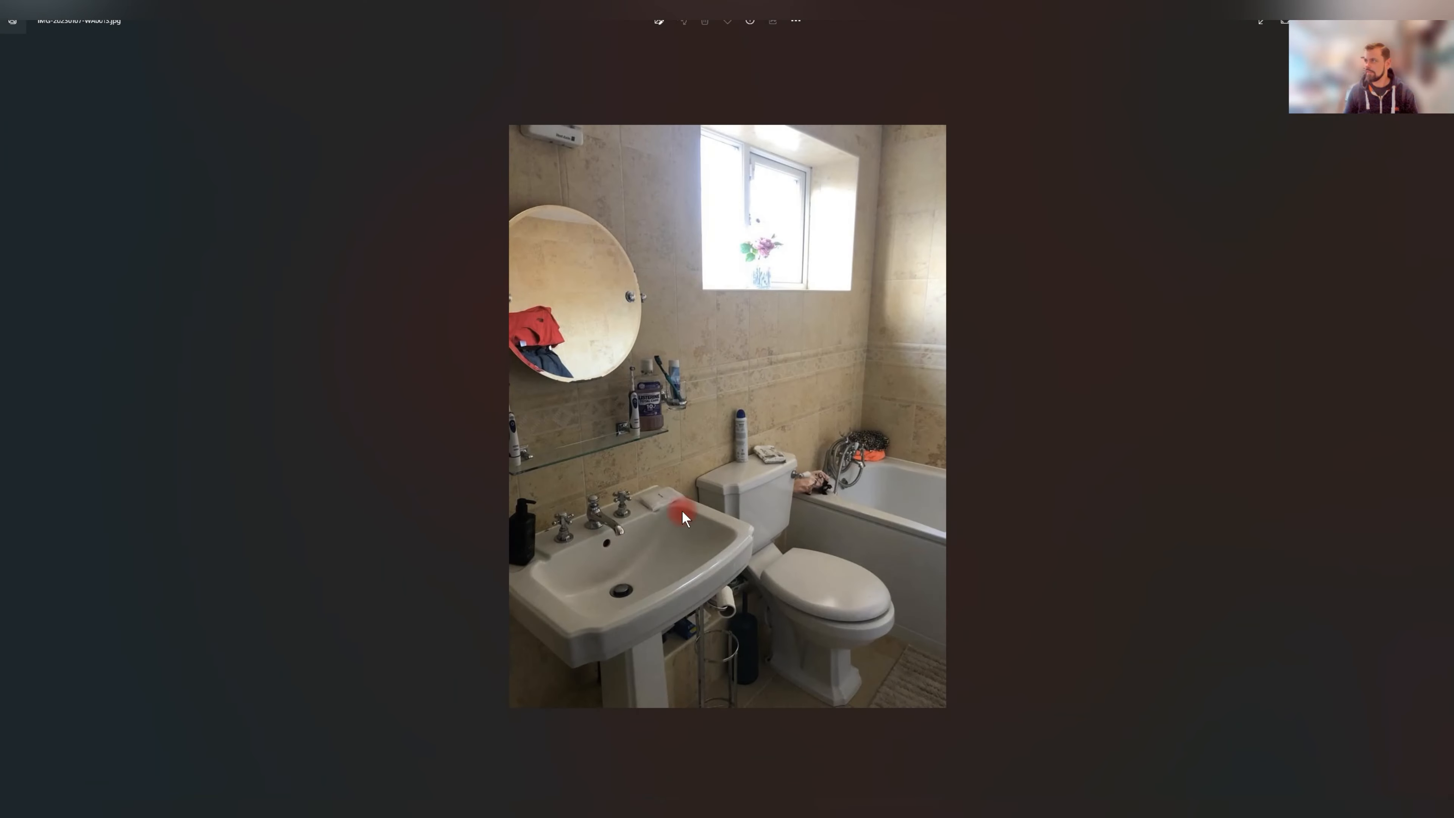
click(1385, 28)
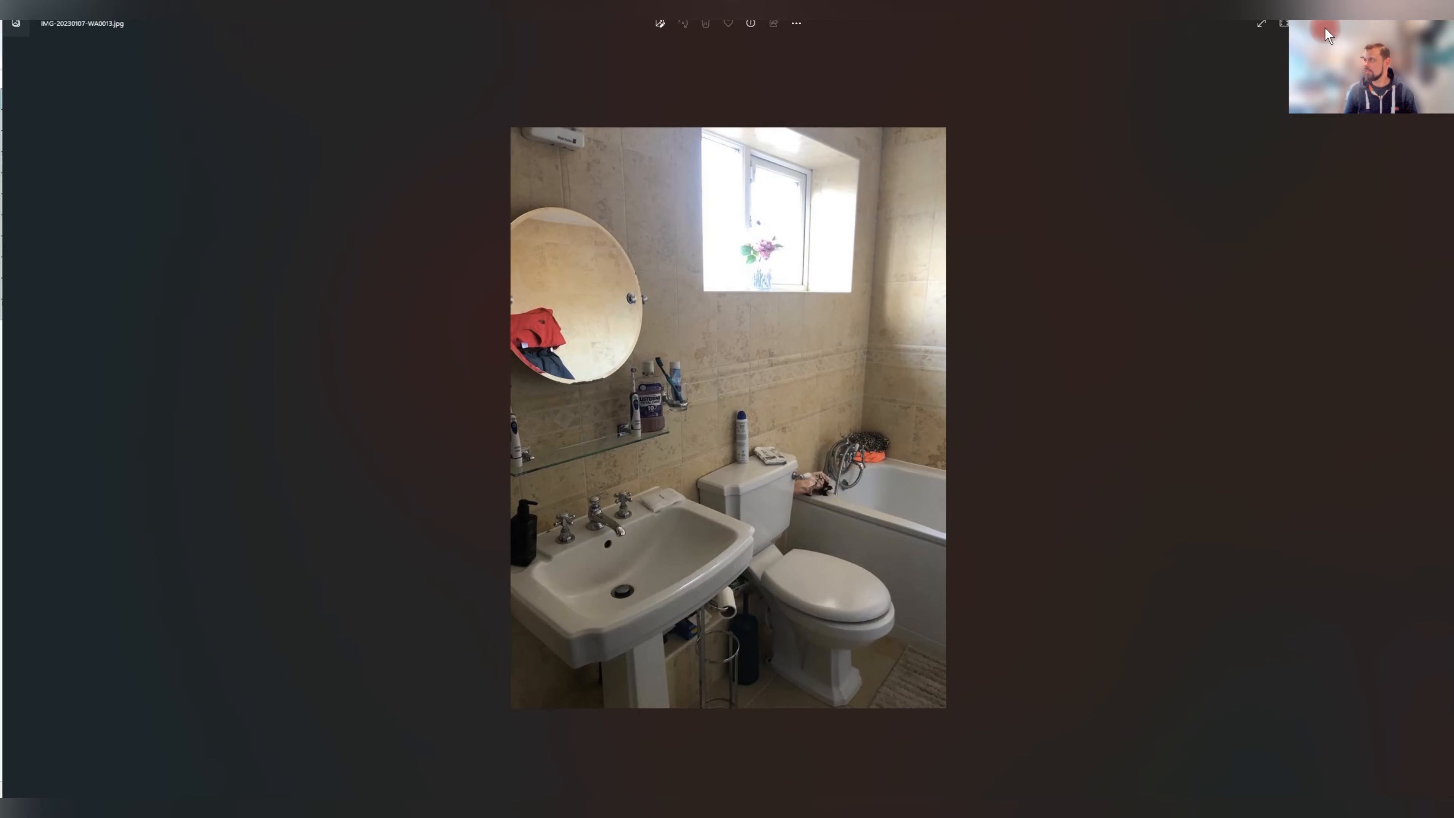
click(744, 274)
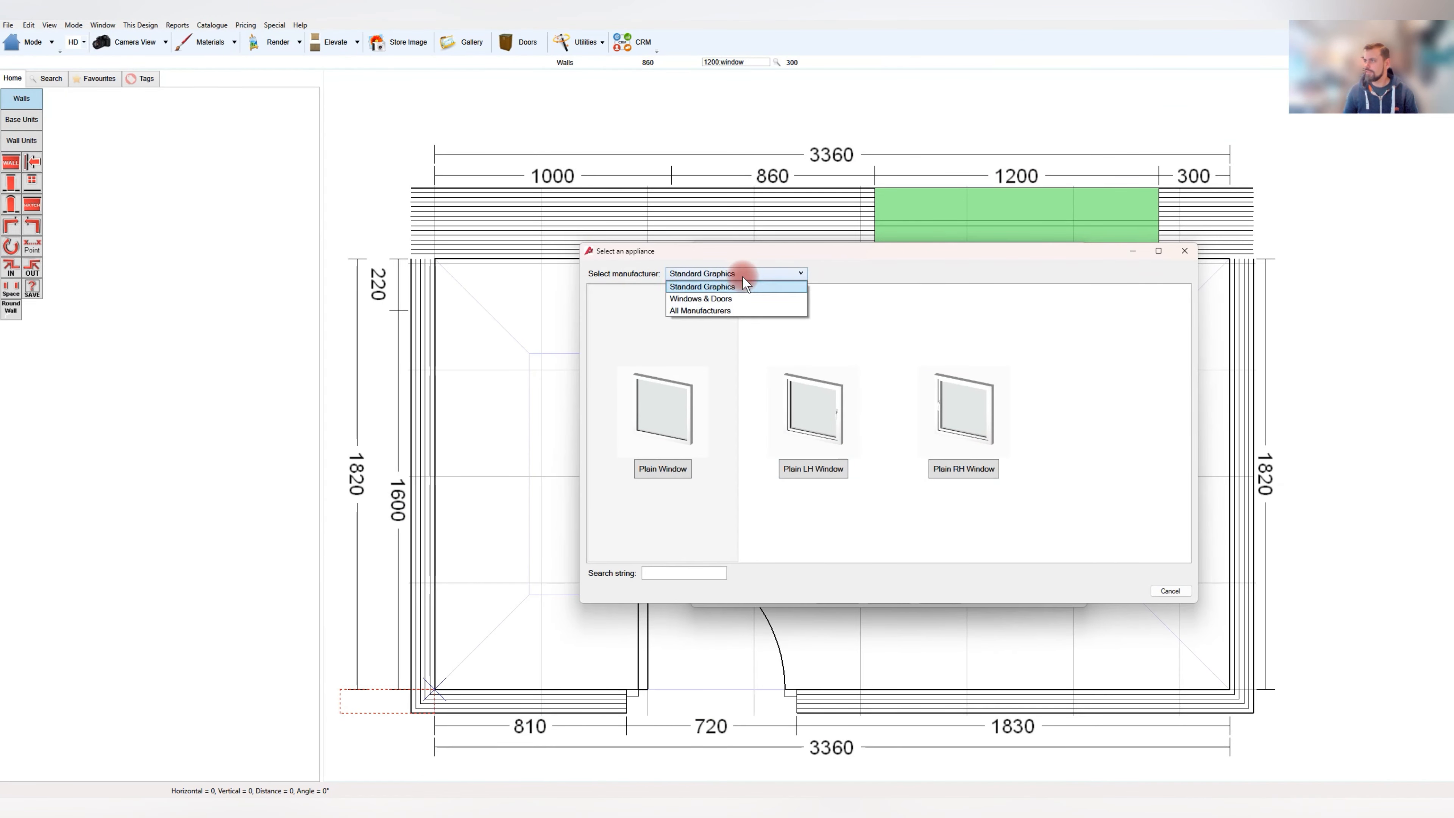
click(722, 297)
scroll(1041, 392, down, 5)
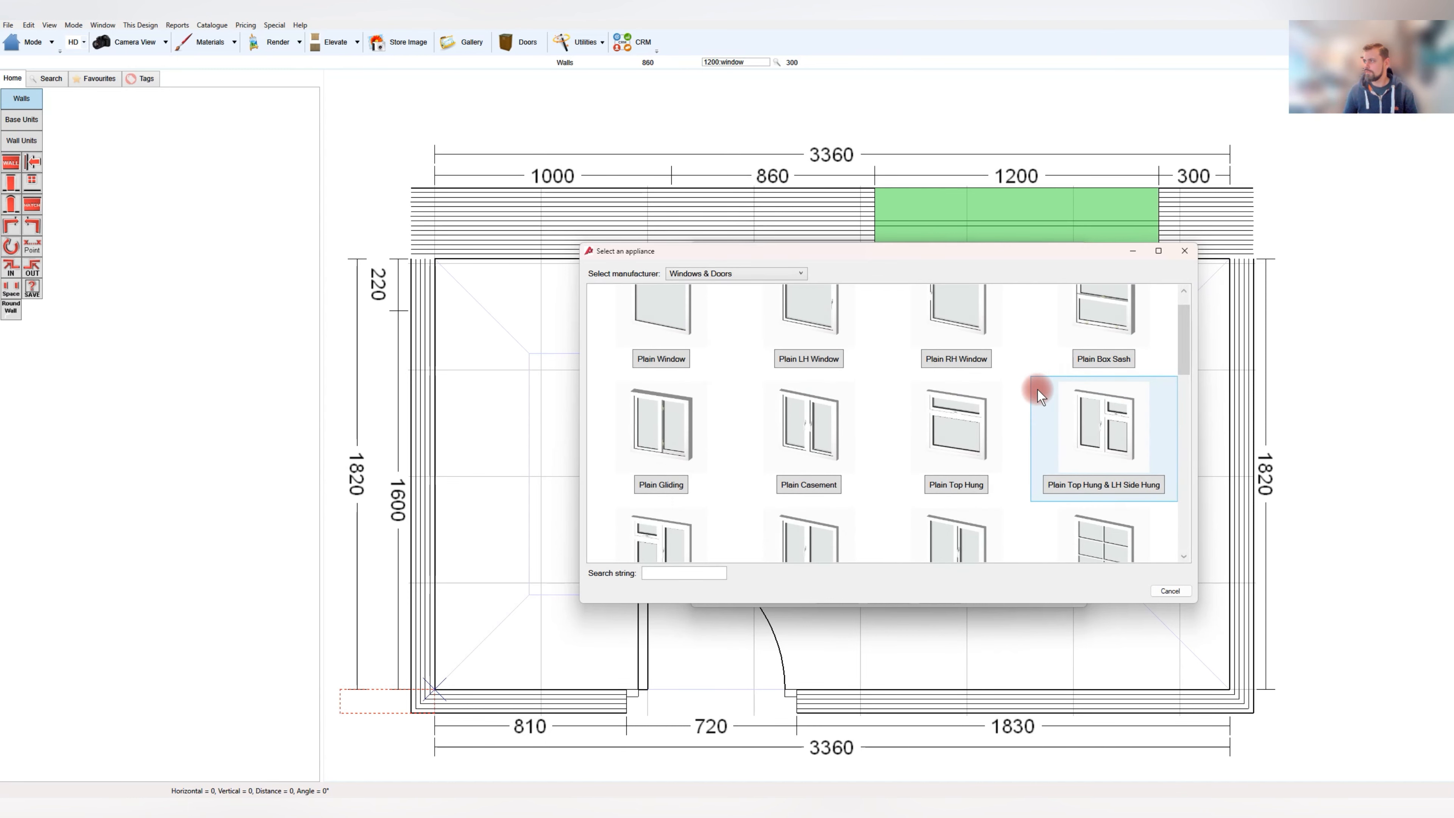
click(963, 465)
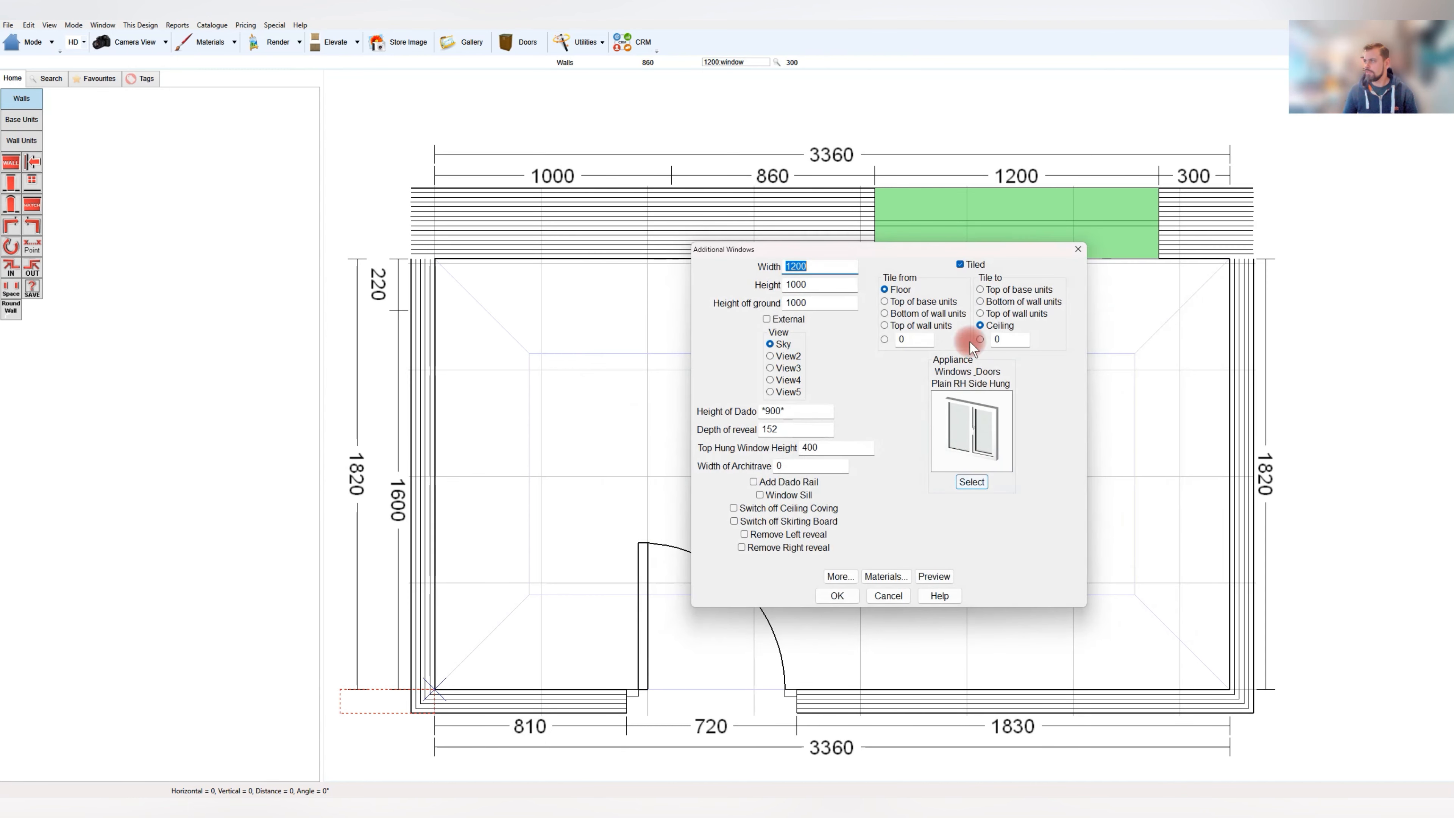
Set the window's height off ground to 1500 and its height to 600, and preview it
click(934, 576)
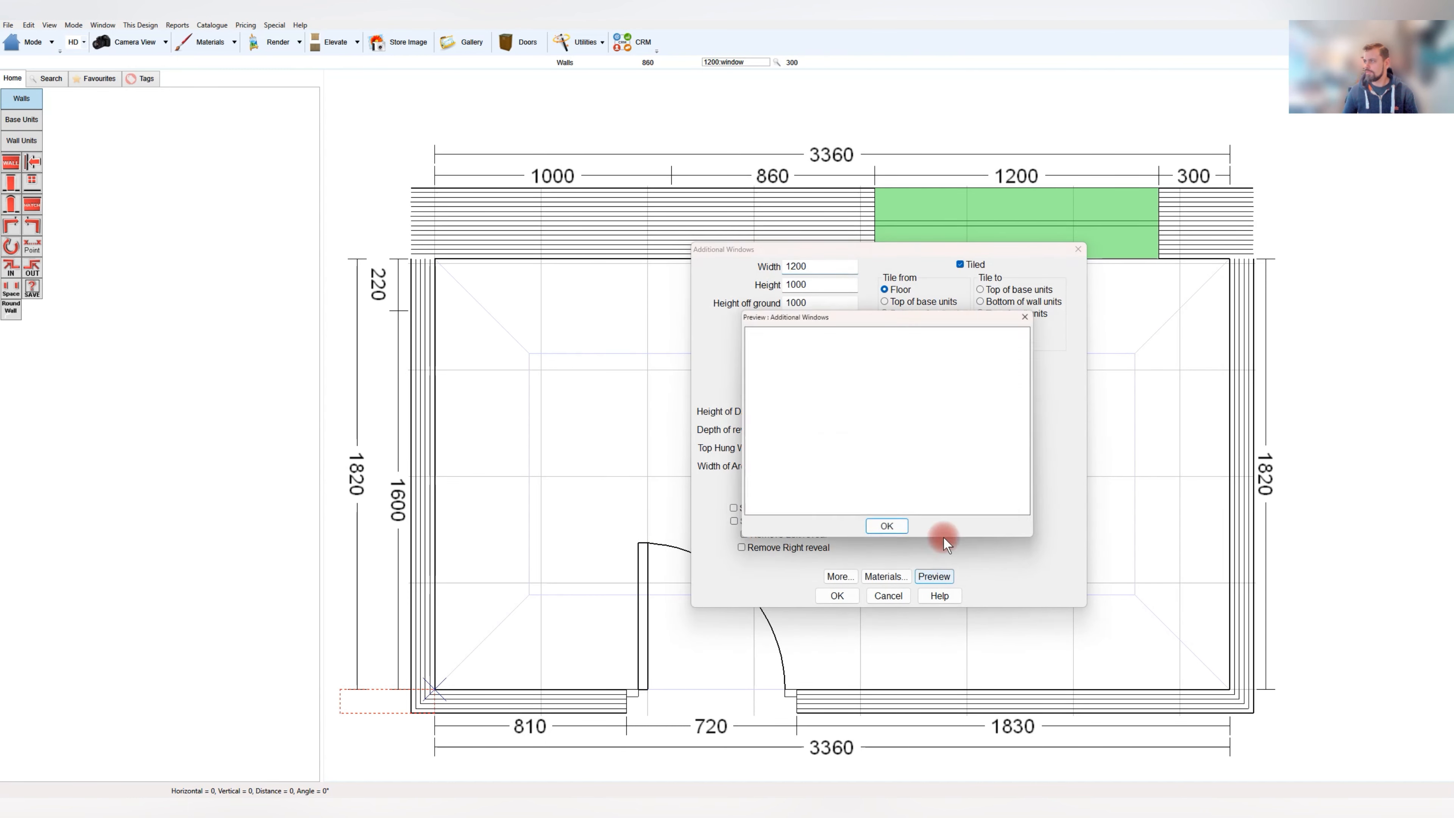
click(890, 531)
drag(824, 303, 724, 289)
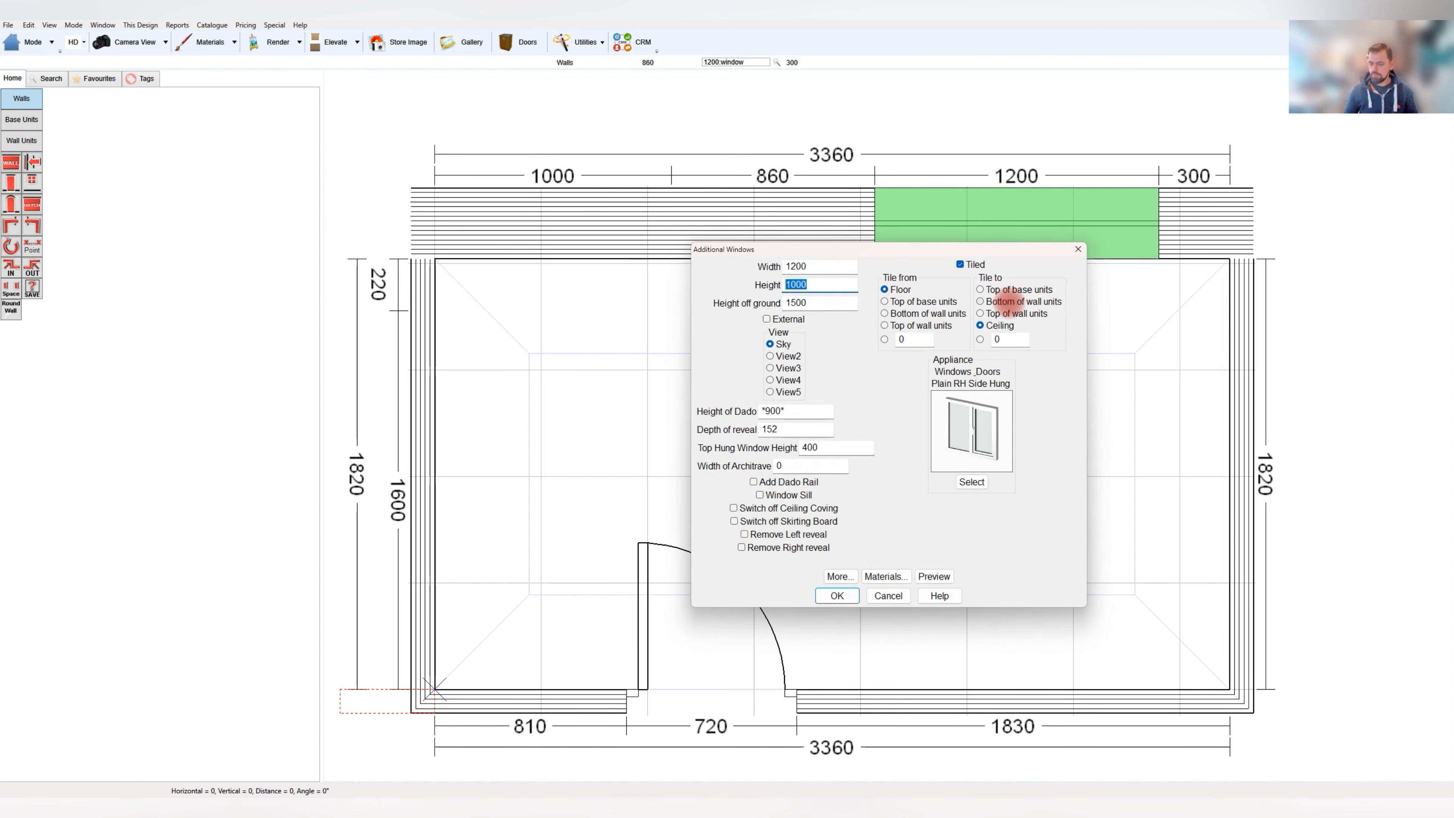
click(934, 576)
click(887, 531)
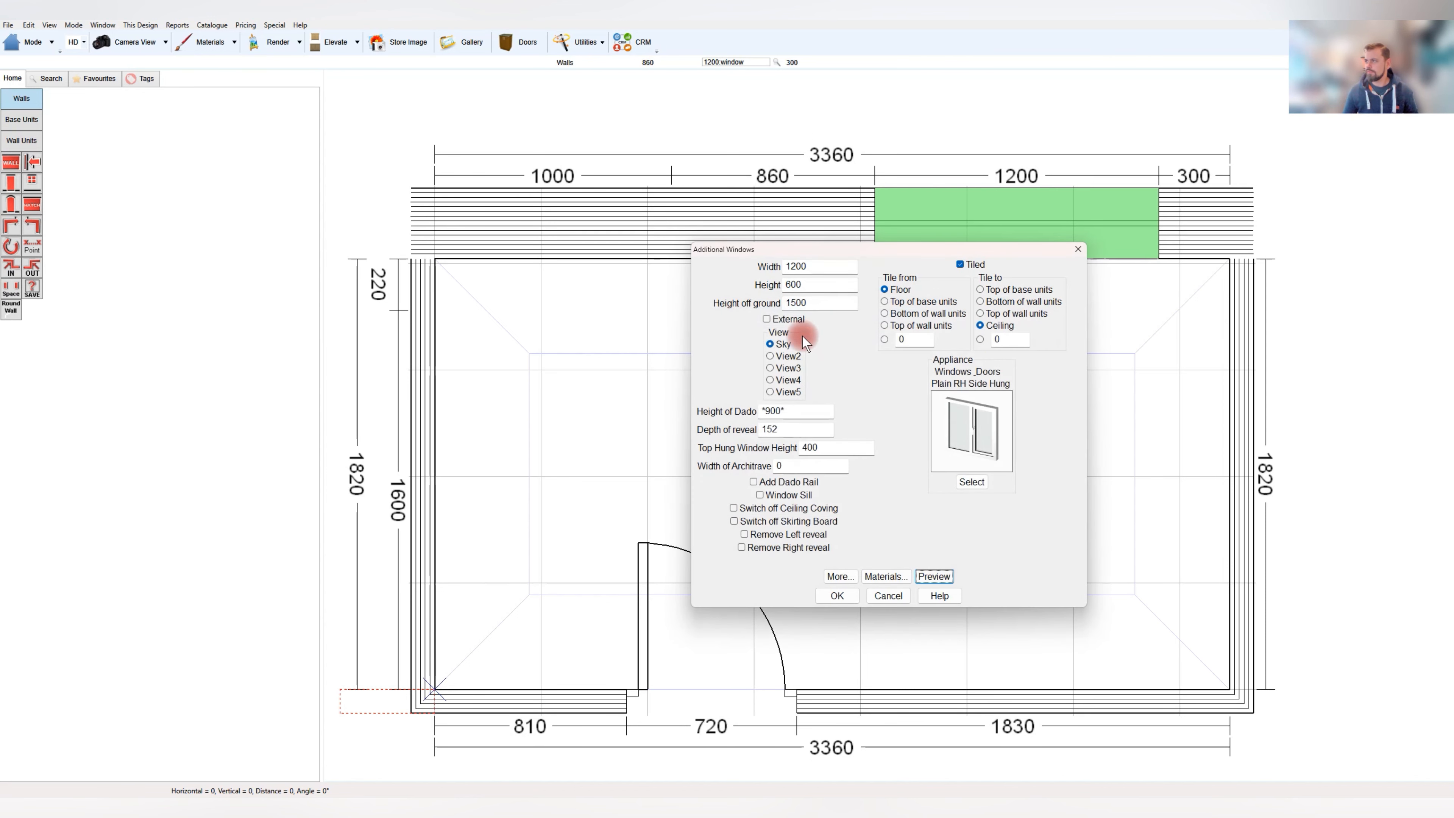
Set the window's height to 700, mark it as External, and apply the window settings
click(793, 283)
key(Tab)
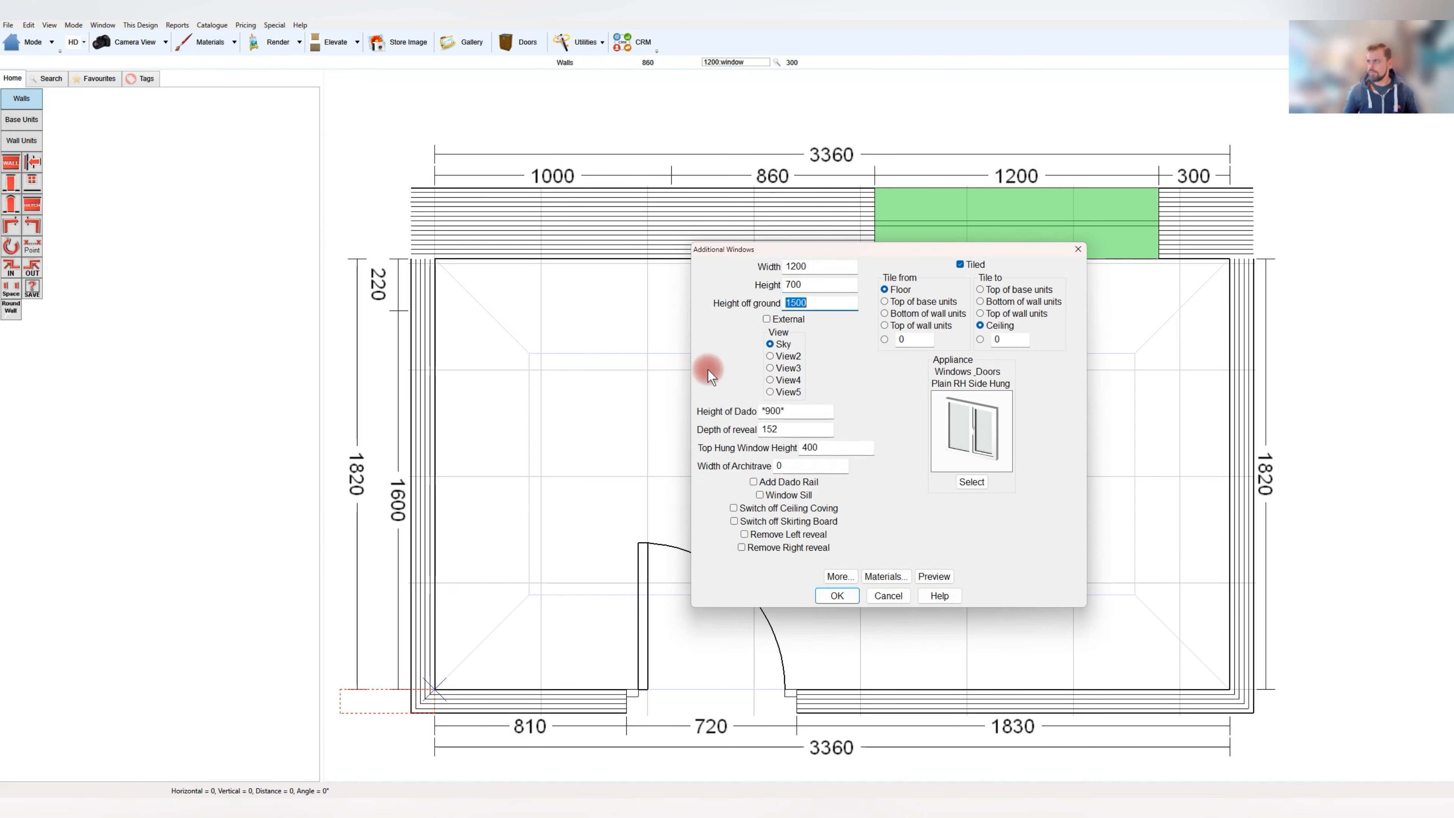
click(786, 320)
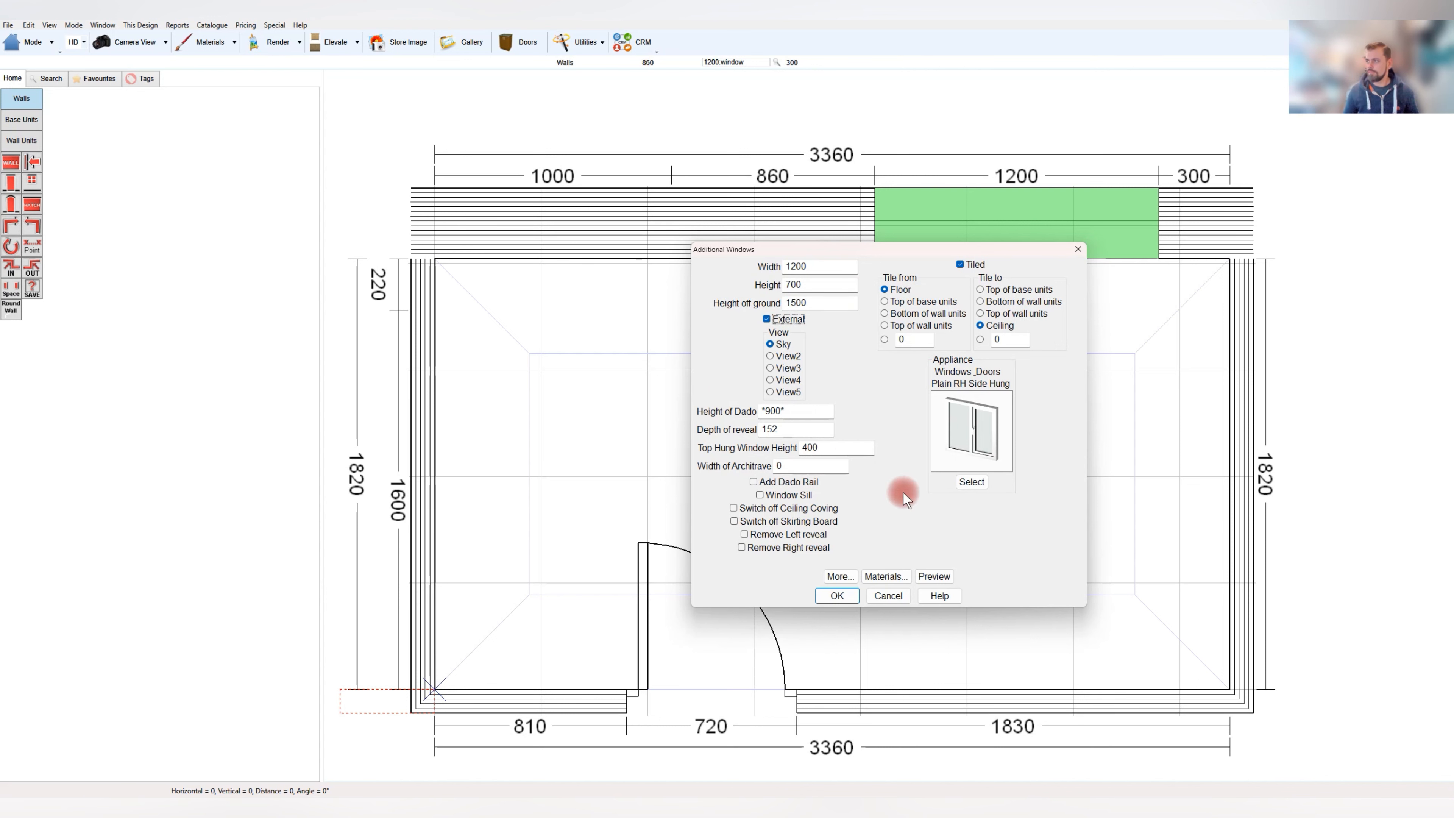
double_click(793, 431)
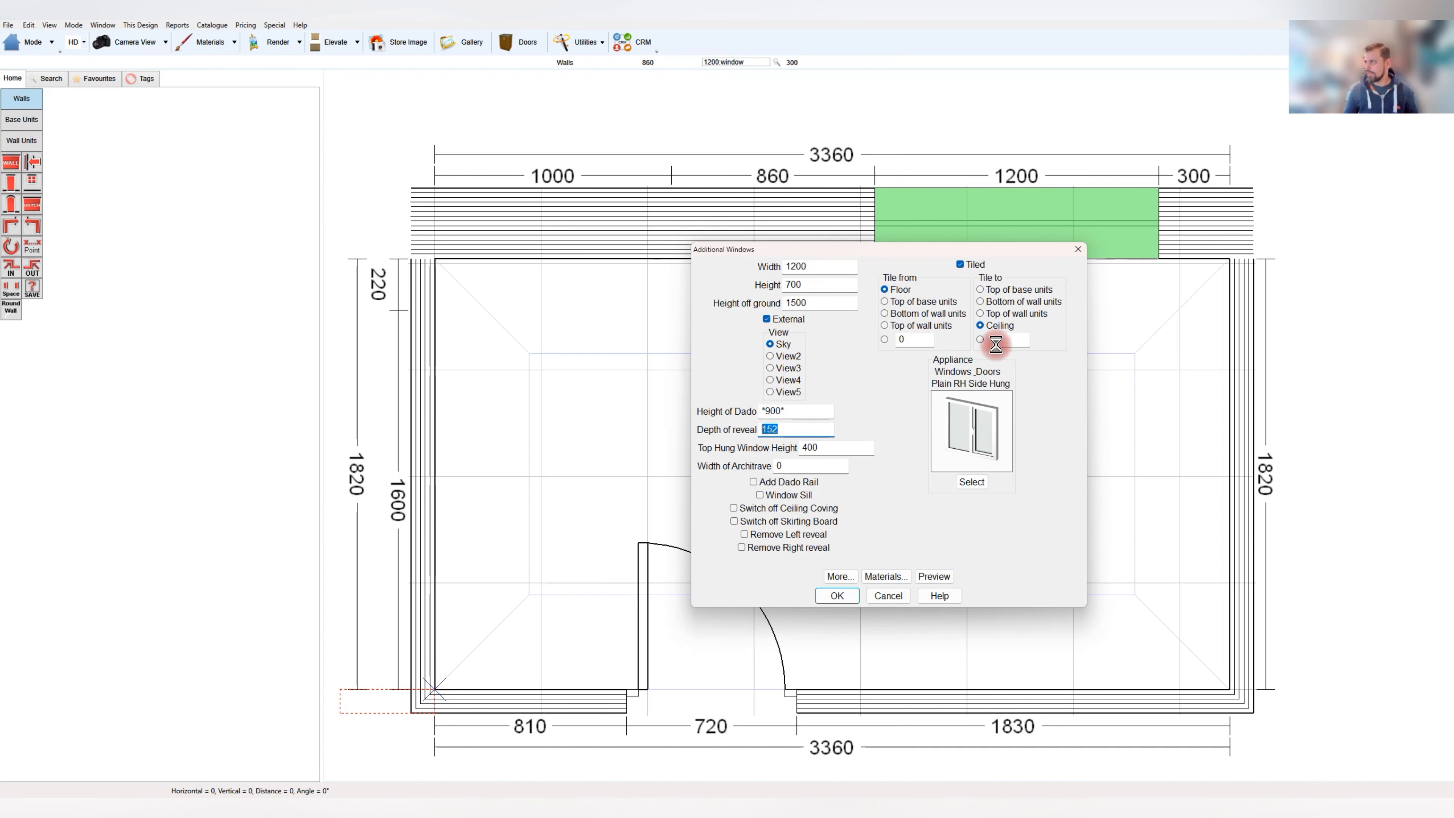
click(838, 596)
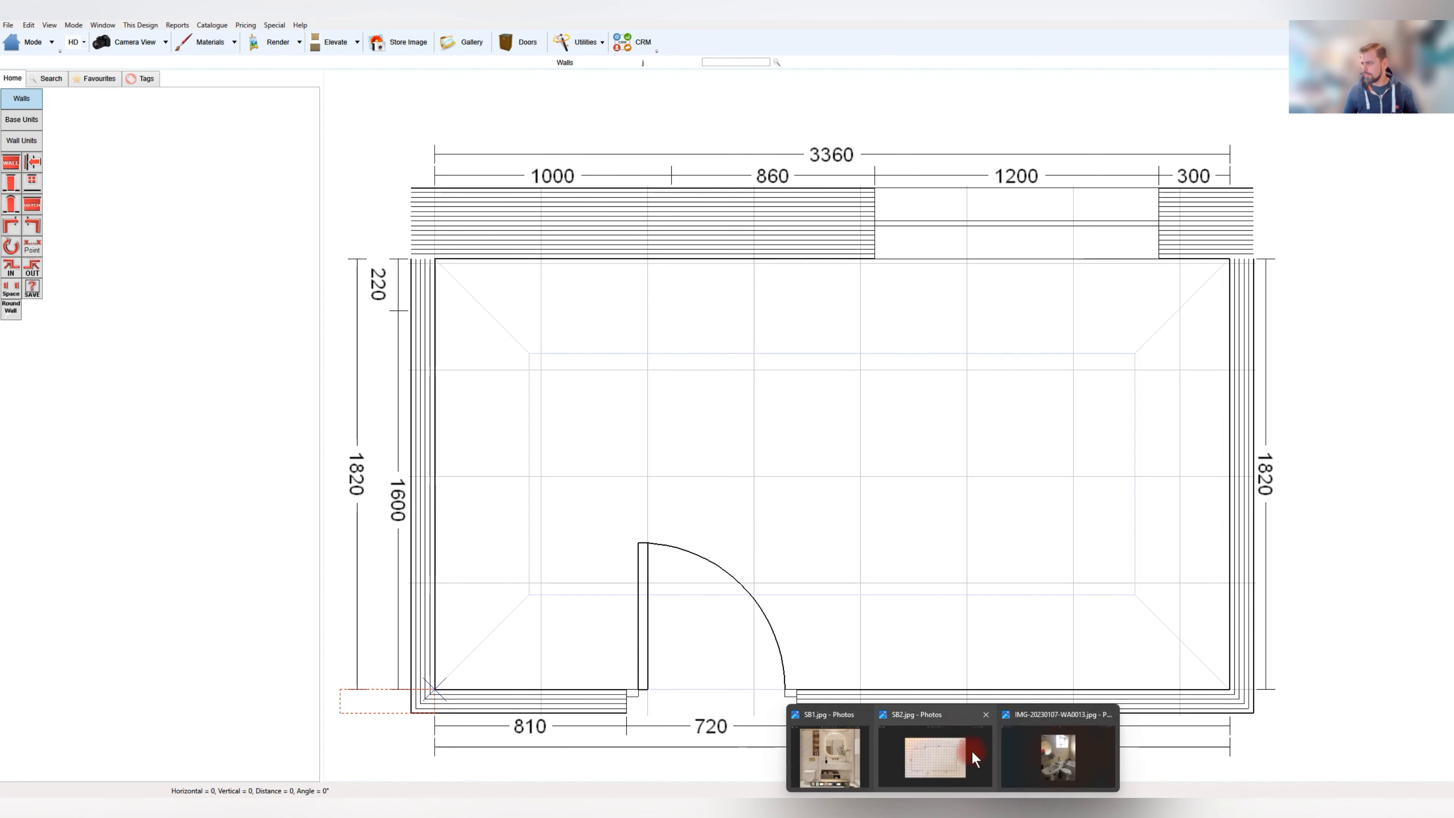
Check the bathroom photo again and set the room's ceiling height to 2500
click(1065, 757)
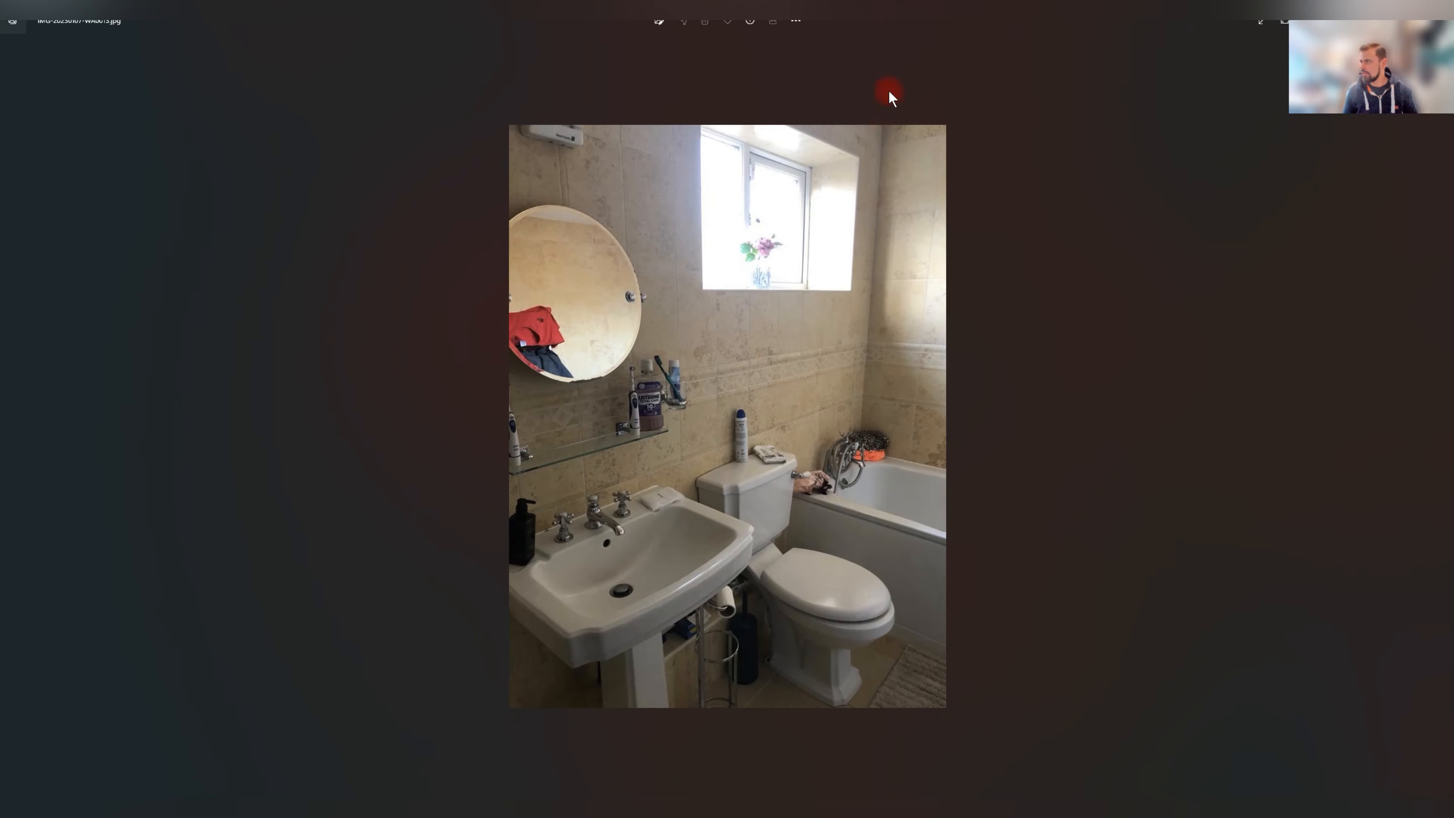
click(1389, 21)
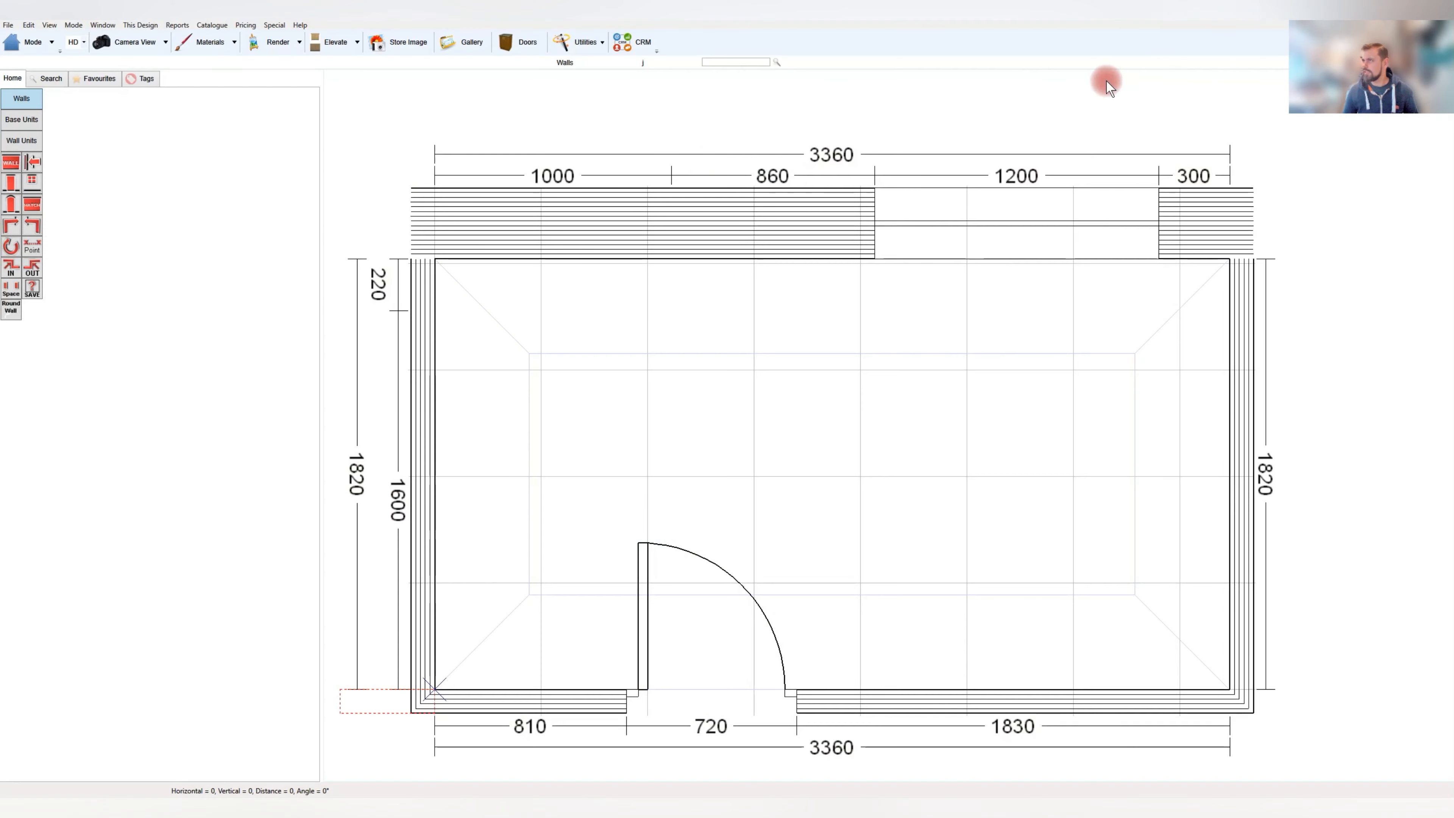
click(150, 25)
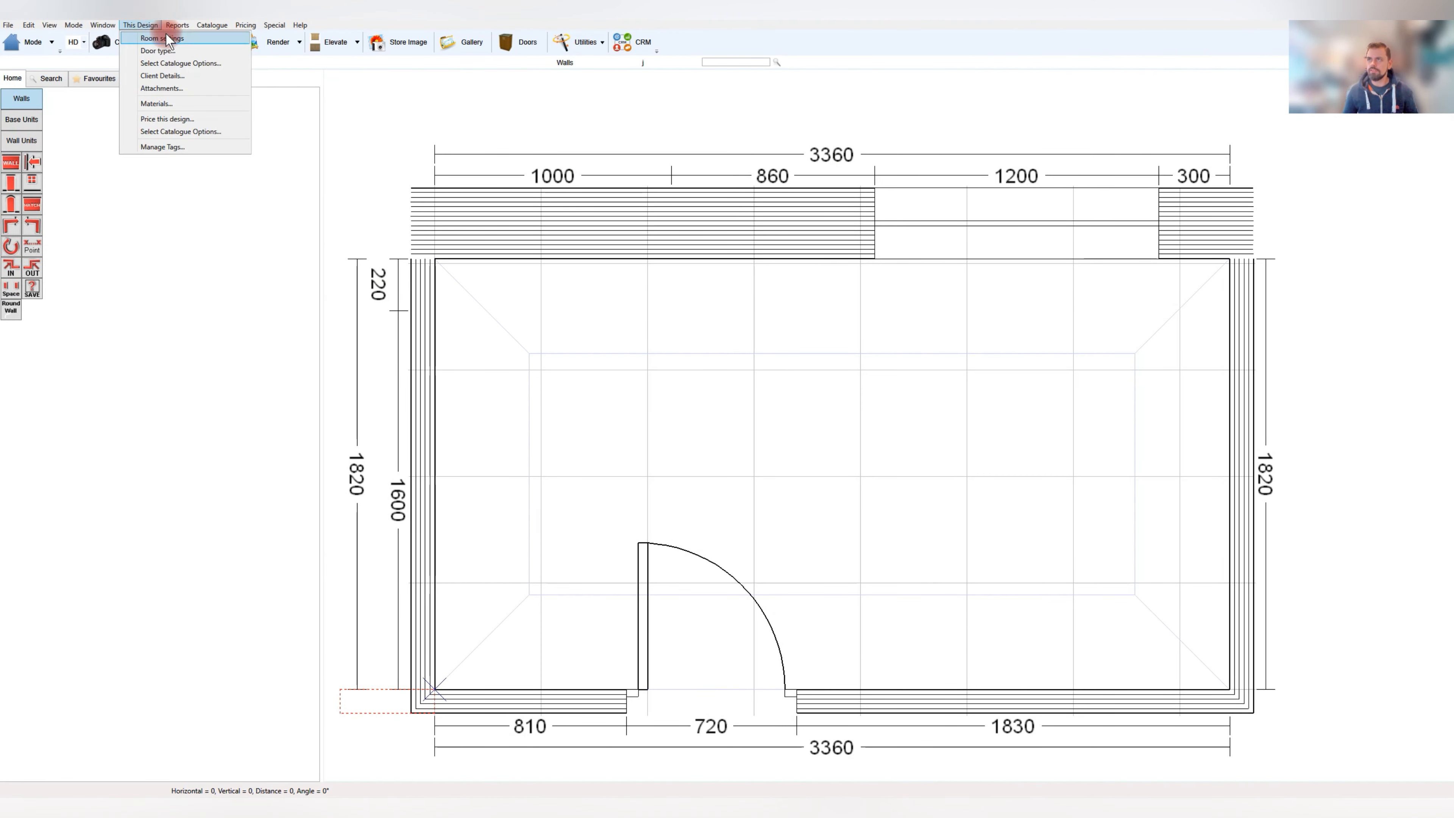
click(165, 38)
text(2)
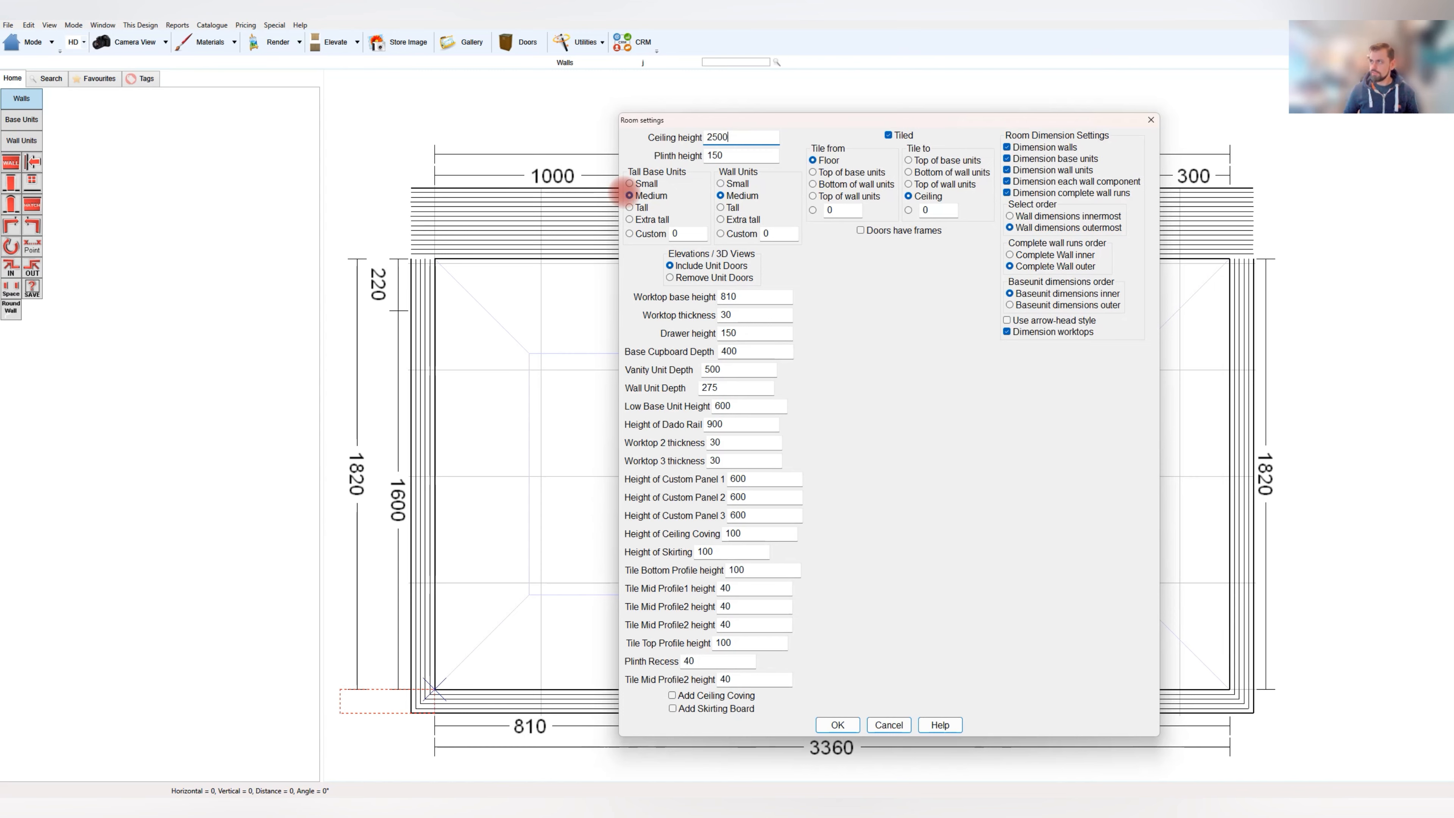
text(500)
key(Return)
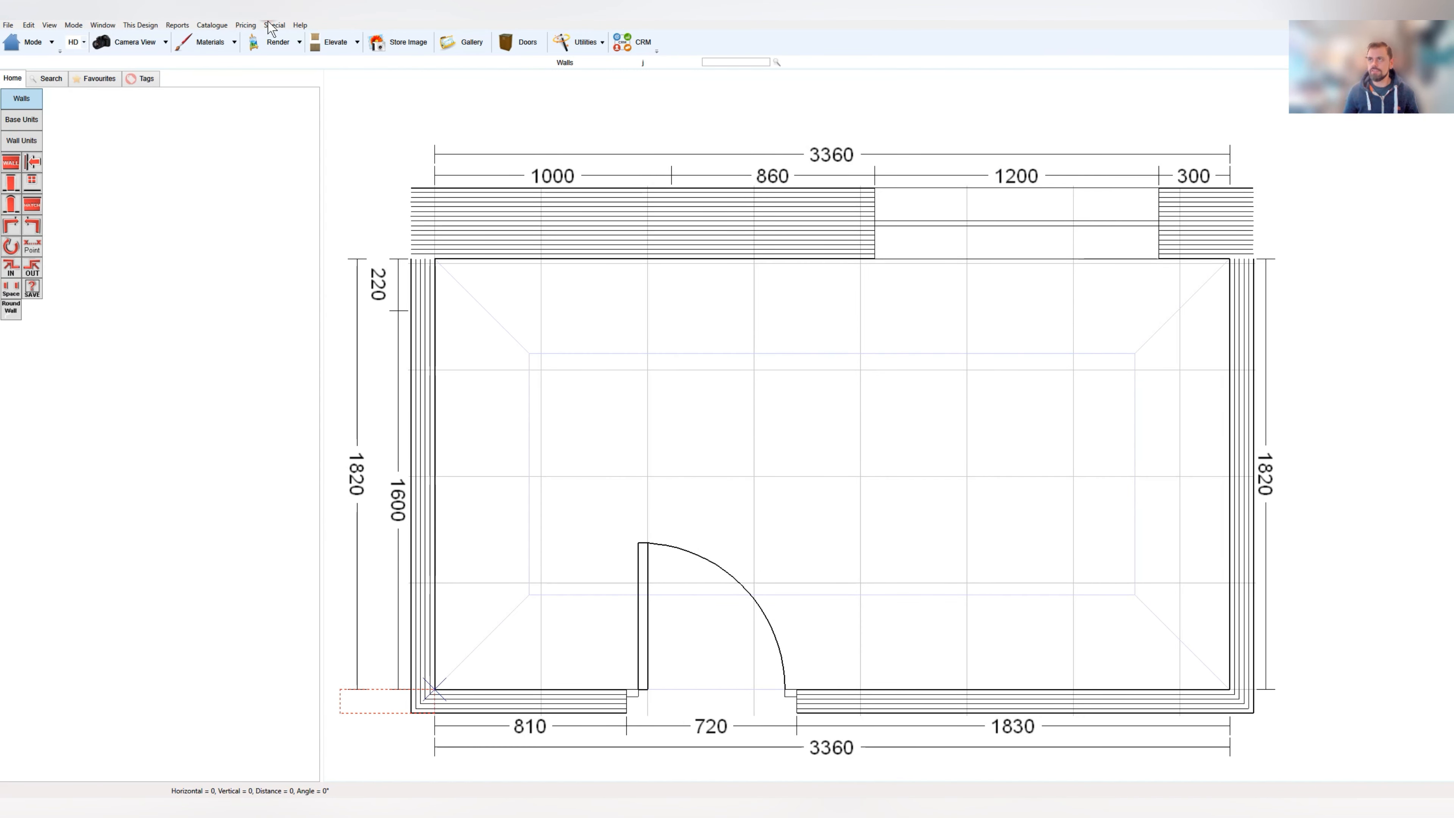
Show the bathroom in the 3D setup view and widen the field of view
click(79, 27)
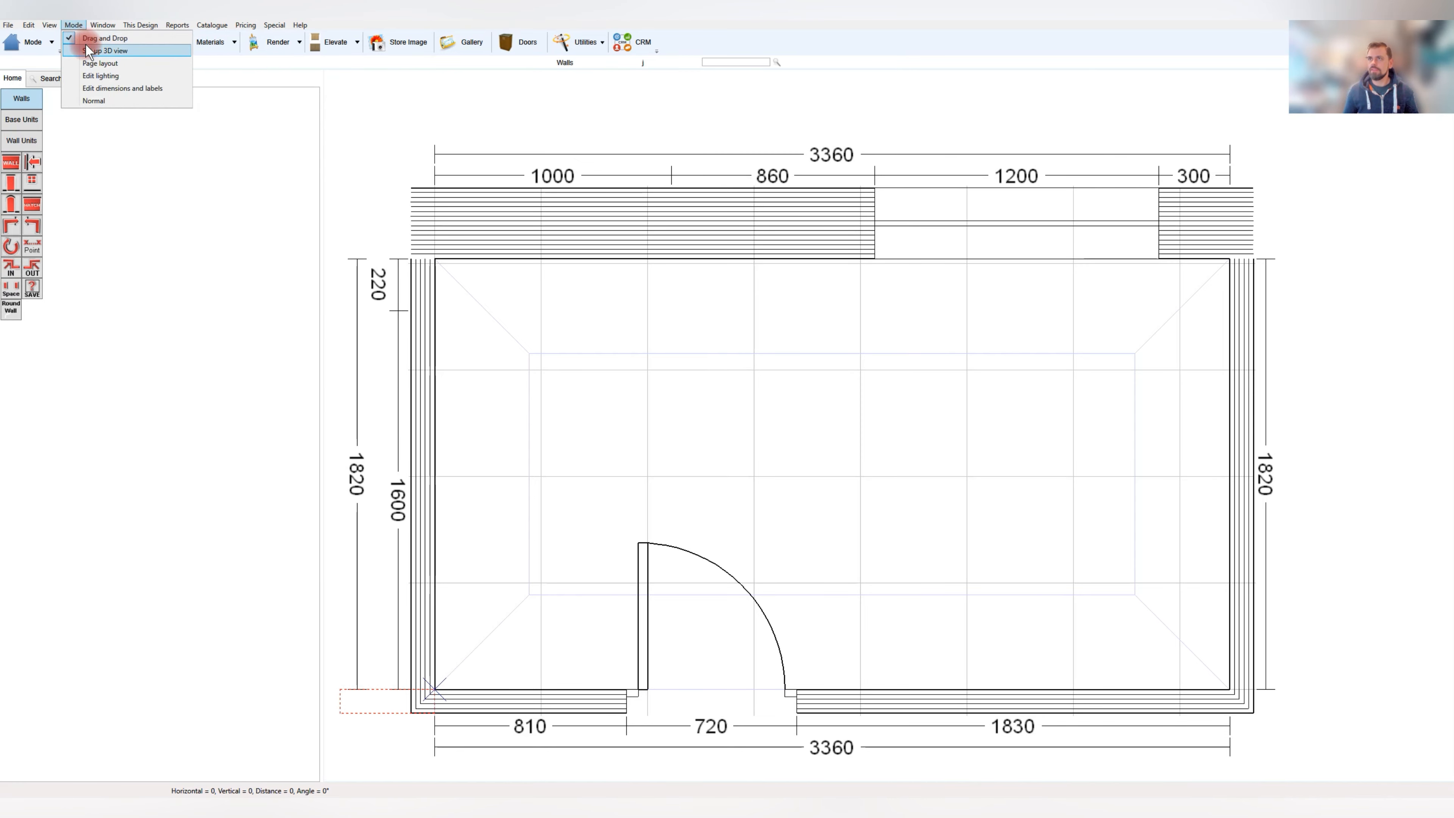
click(105, 50)
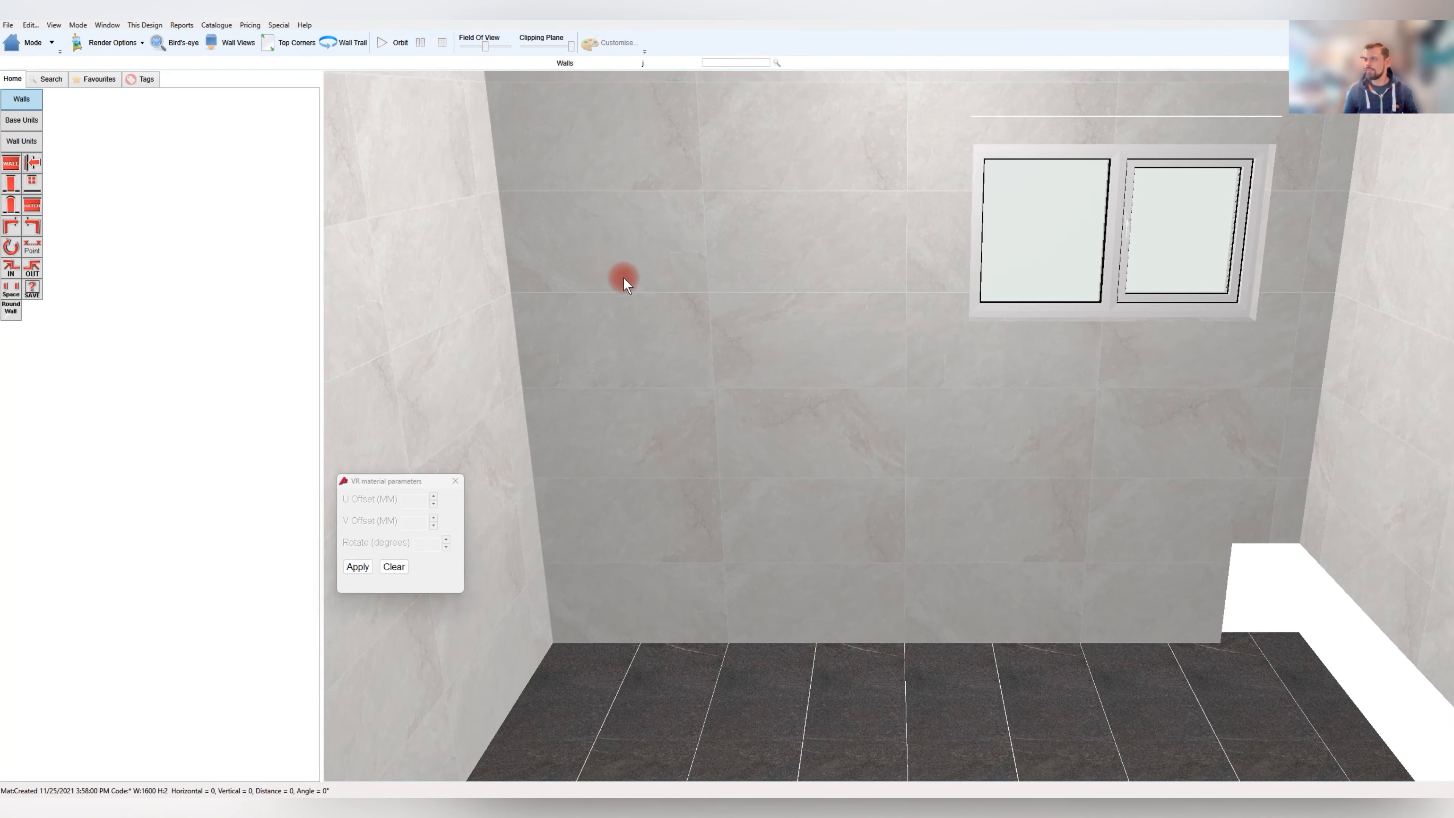
drag(623, 277, 428, 69)
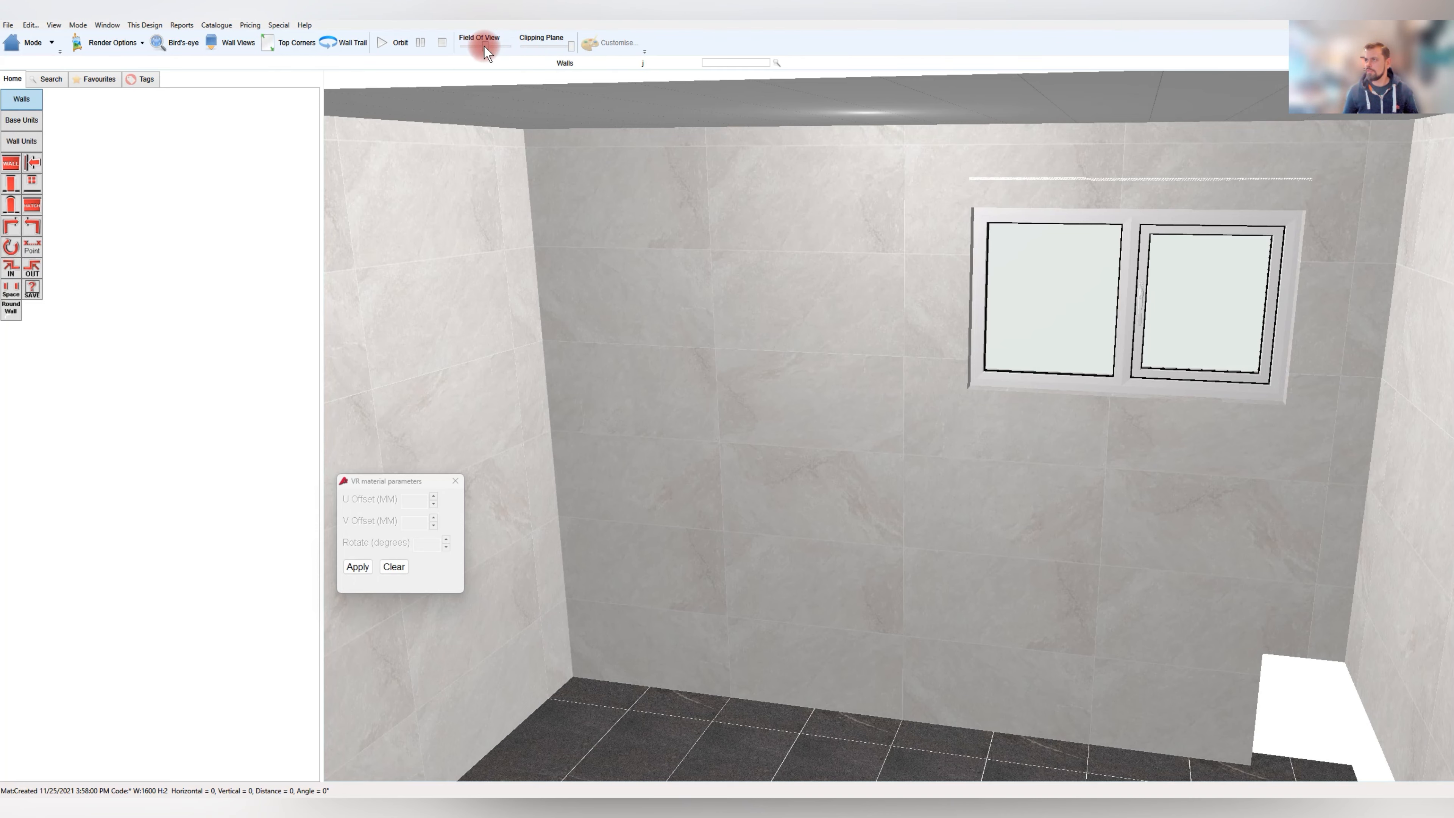
drag(484, 44, 501, 47)
scroll(610, 295, up, 3)
drag(624, 357, 717, 233)
Turn off the Tiled option for the 1820 mm end wall beside the window
click(805, 268)
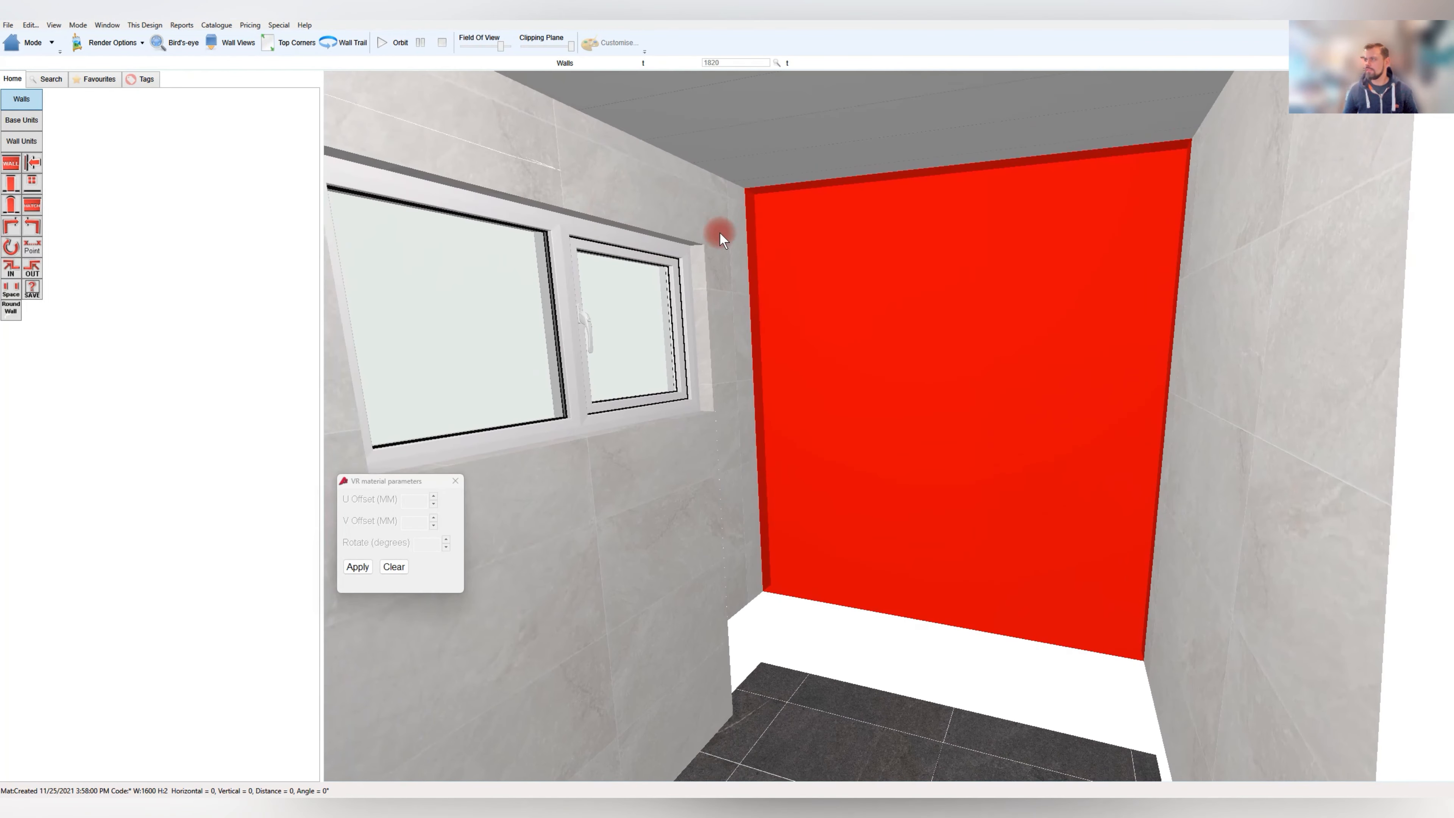
double_click(814, 247)
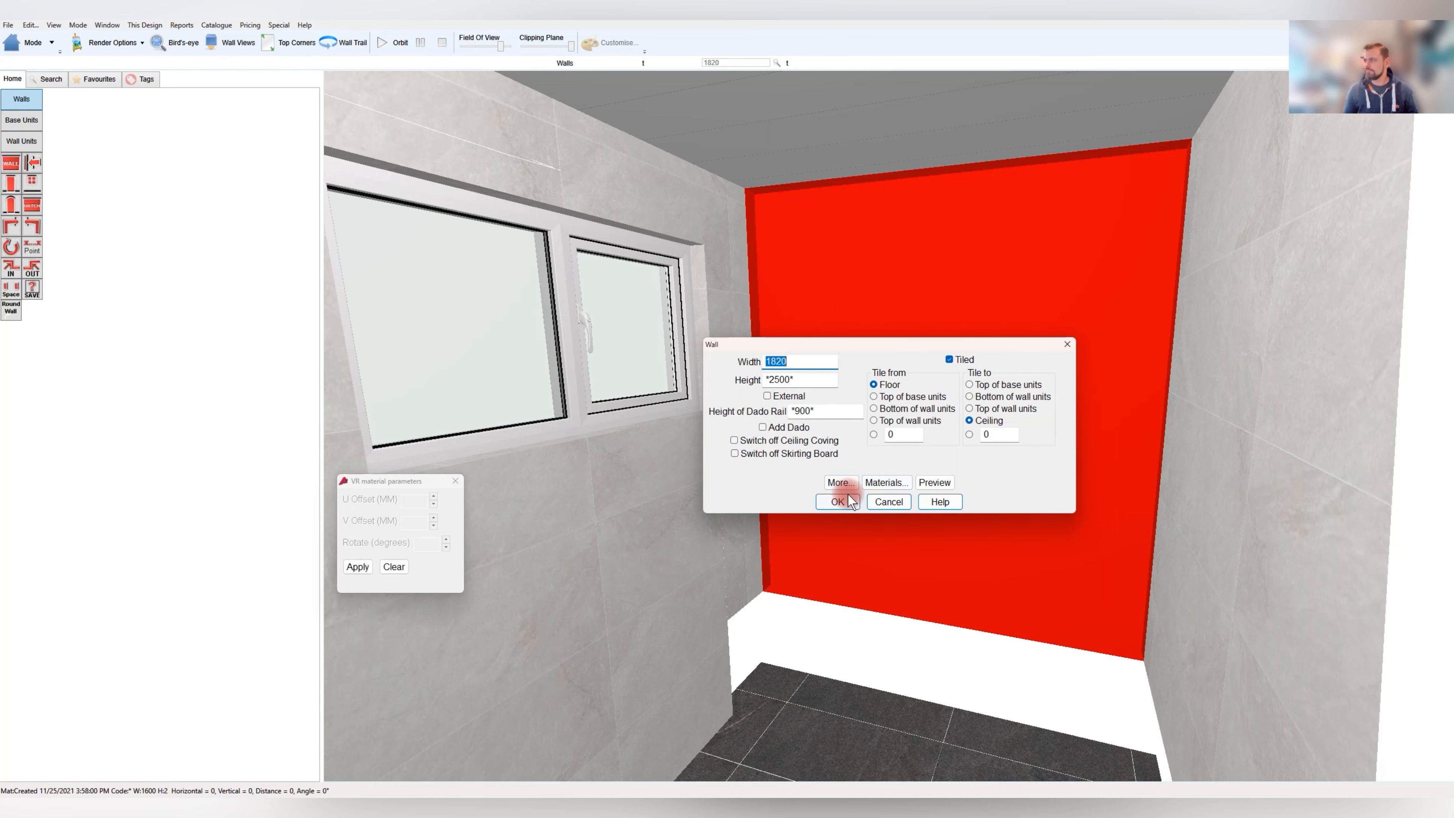
click(958, 360)
key(Return)
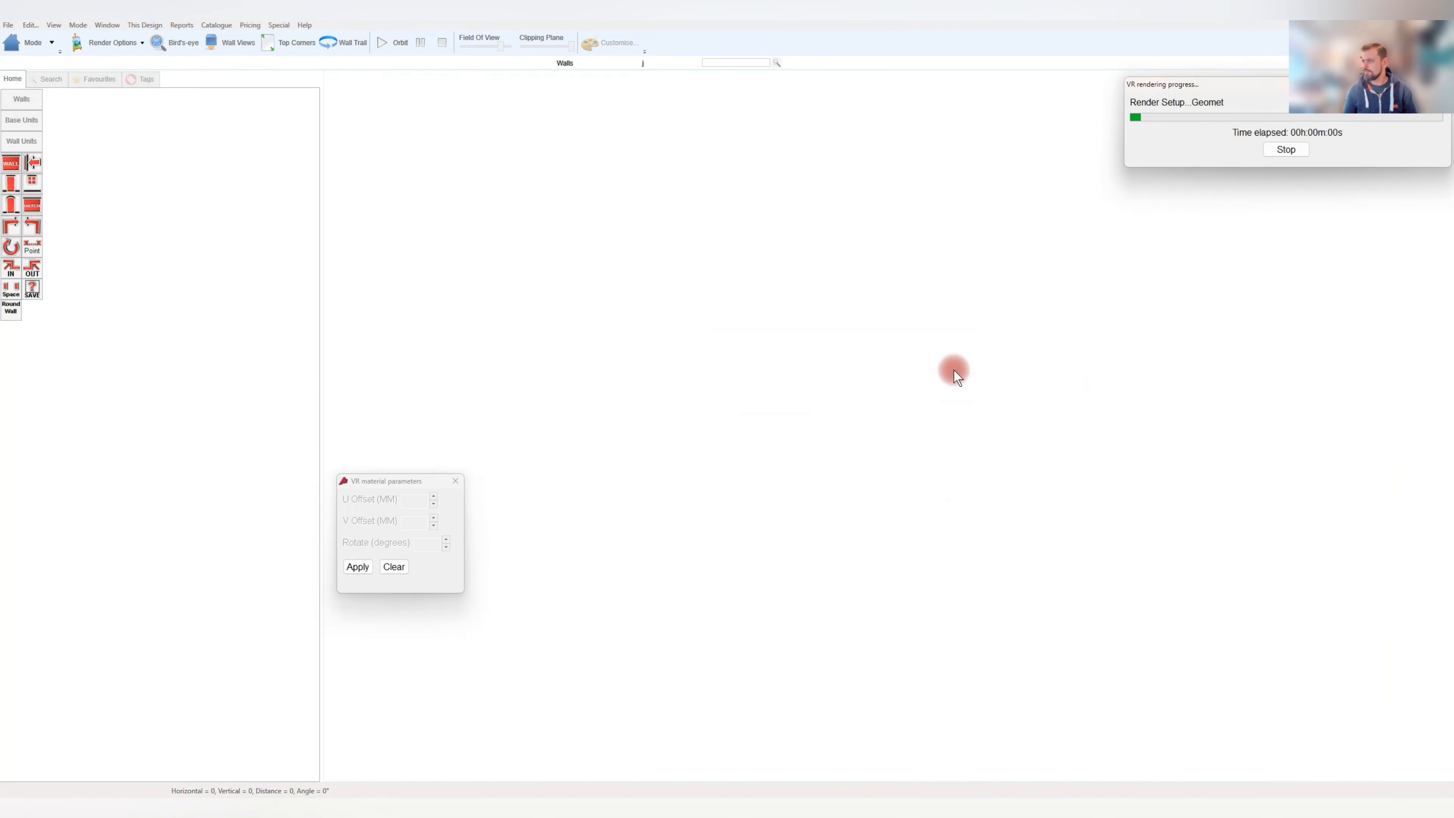
Change the 1200 mm window's type from Additional Windows to the standard Window in the 3D view
mouse_move(878, 492)
mouse_down()
mouse_move(834, 568)
mouse_move(925, 425)
mouse_move(795, 477)
mouse_move(978, 458)
mouse_move(898, 406)
mouse_move(859, 432)
mouse_move(839, 251)
mouse_up()
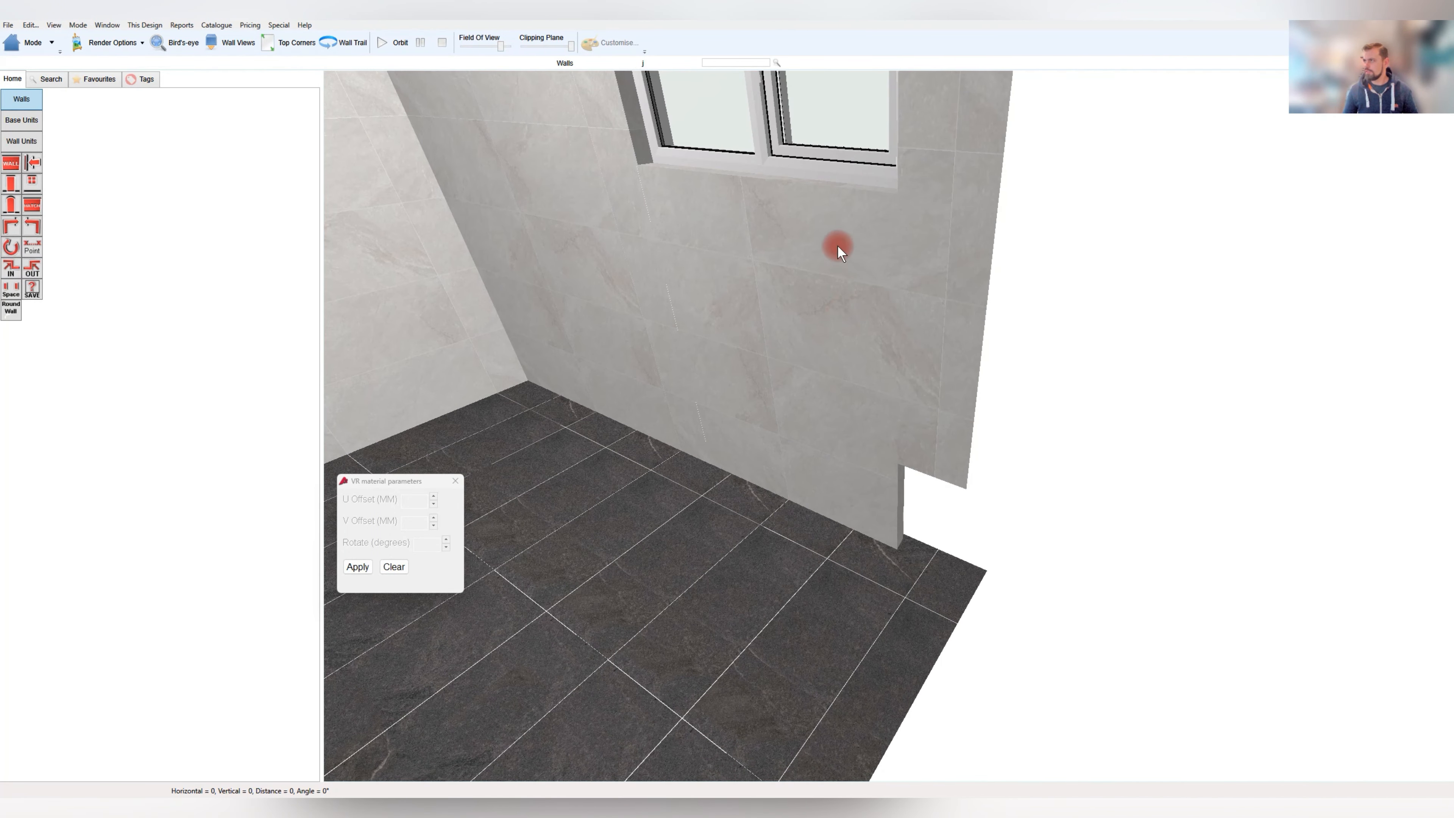
double_click(799, 115)
double_click(856, 322)
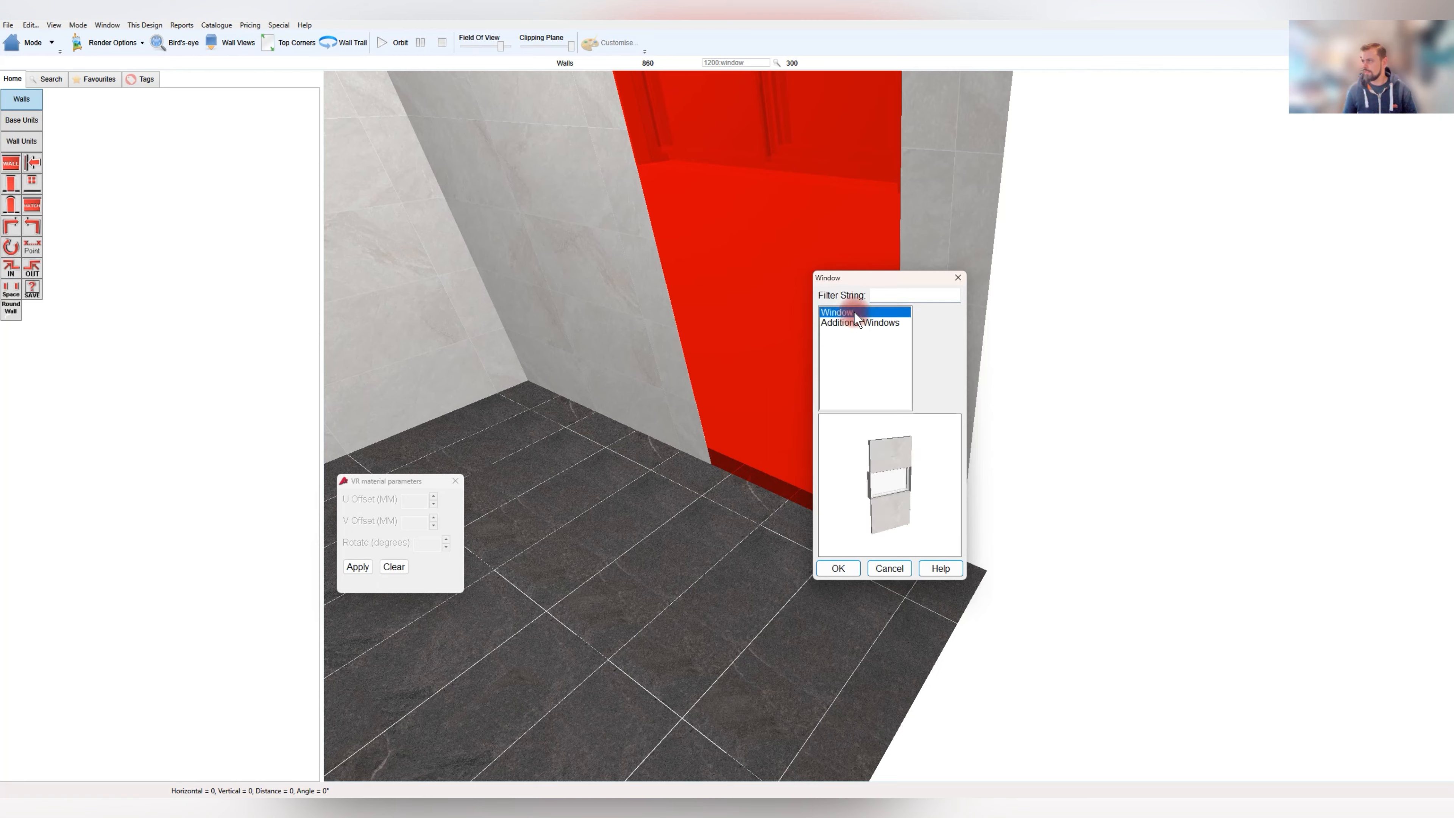
key(Return)
mouse_move(954, 349)
mouse_down()
mouse_move(895, 409)
mouse_move(818, 406)
mouse_move(853, 393)
mouse_move(931, 405)
mouse_move(960, 360)
mouse_move(960, 377)
mouse_move(1007, 376)
mouse_move(868, 307)
mouse_up()
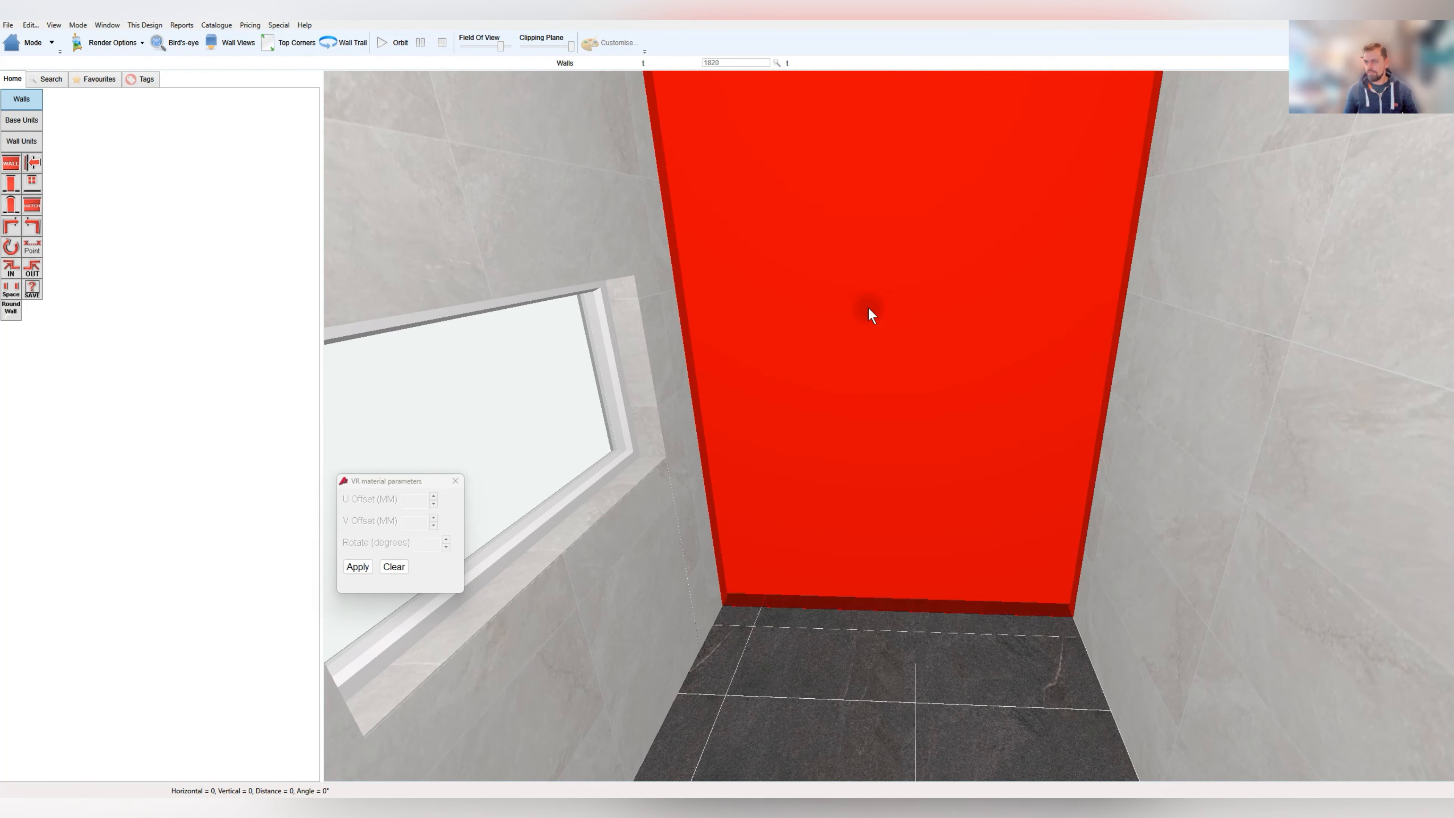
Turn the Tiled option back on for the 1820 mm end wall beside the window
double_click(868, 307)
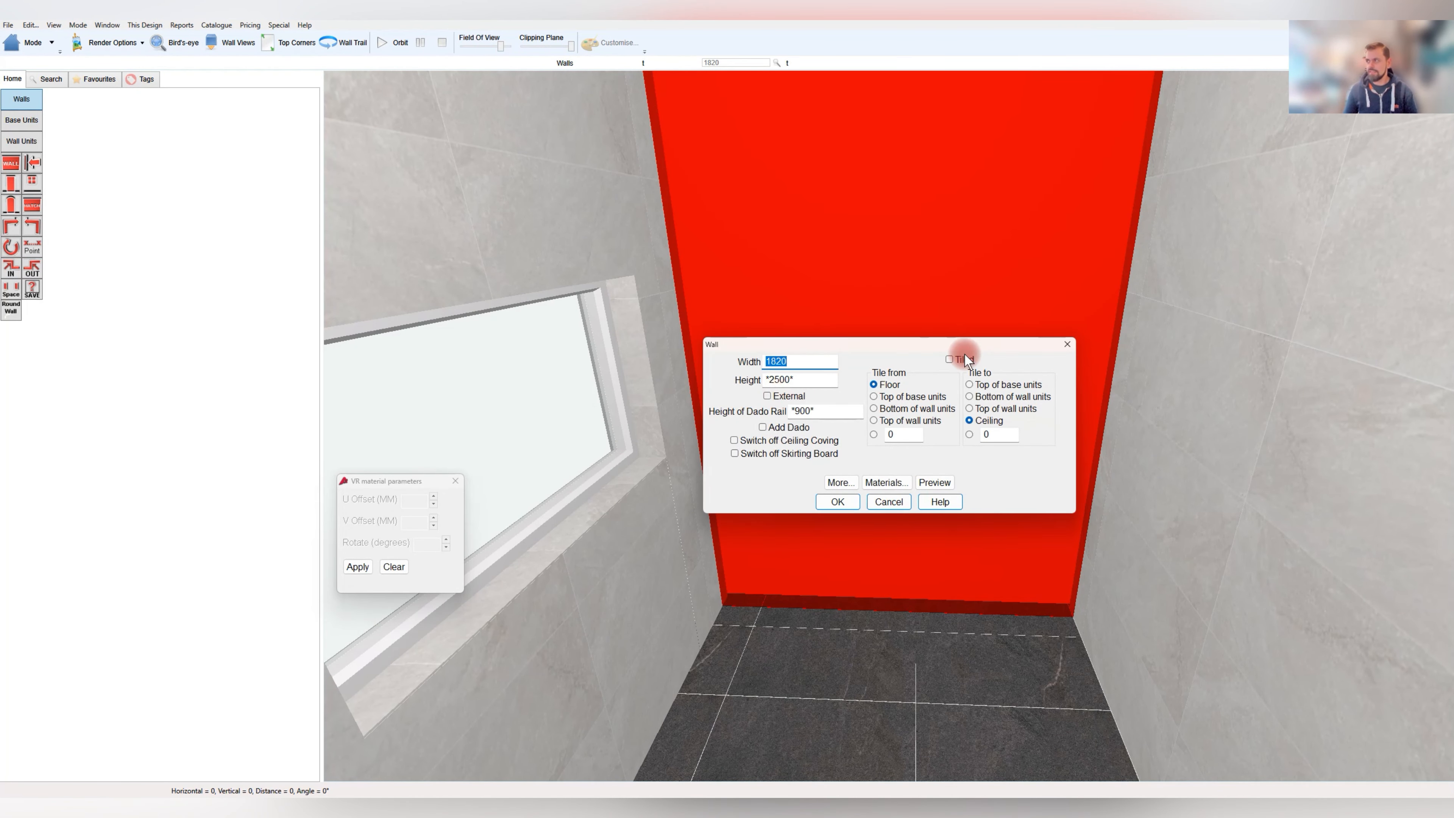
key(Return)
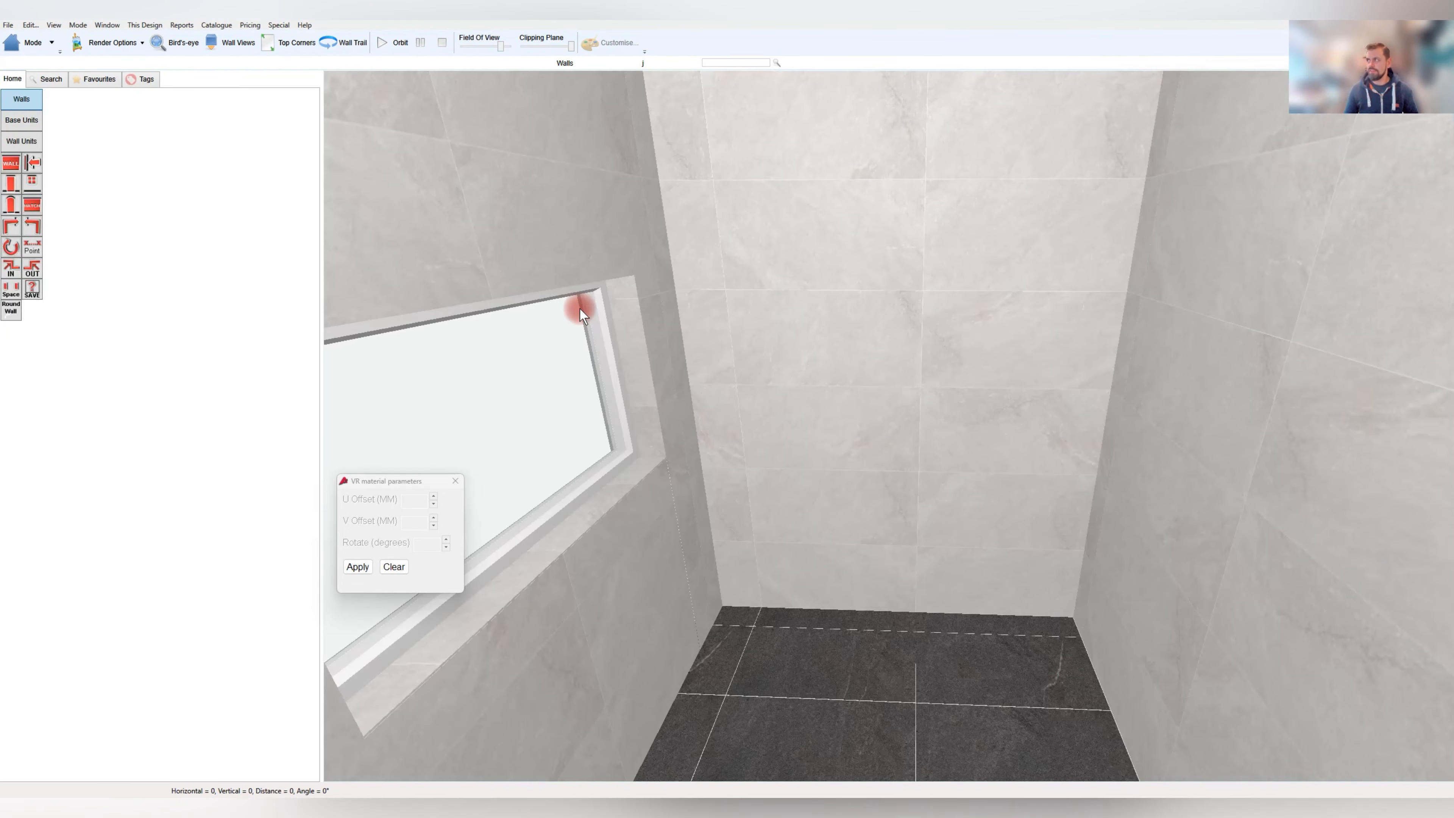
Set the 1200 mm window's height off ground to 1500
mouse_move(645, 422)
mouse_down()
mouse_move(925, 367)
mouse_move(843, 413)
mouse_move(752, 393)
mouse_move(873, 468)
mouse_up()
double_click(873, 469)
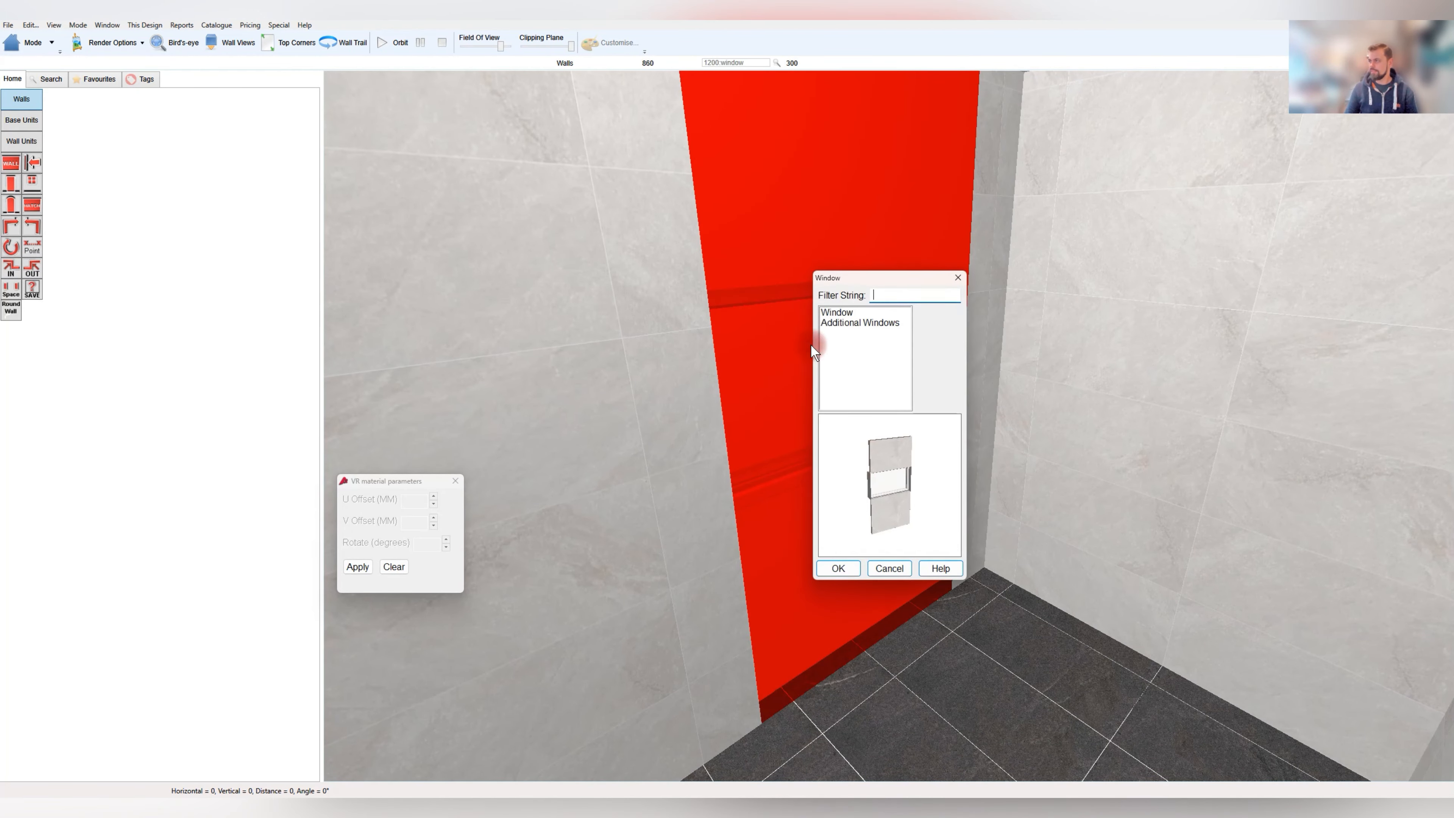
double_click(831, 423)
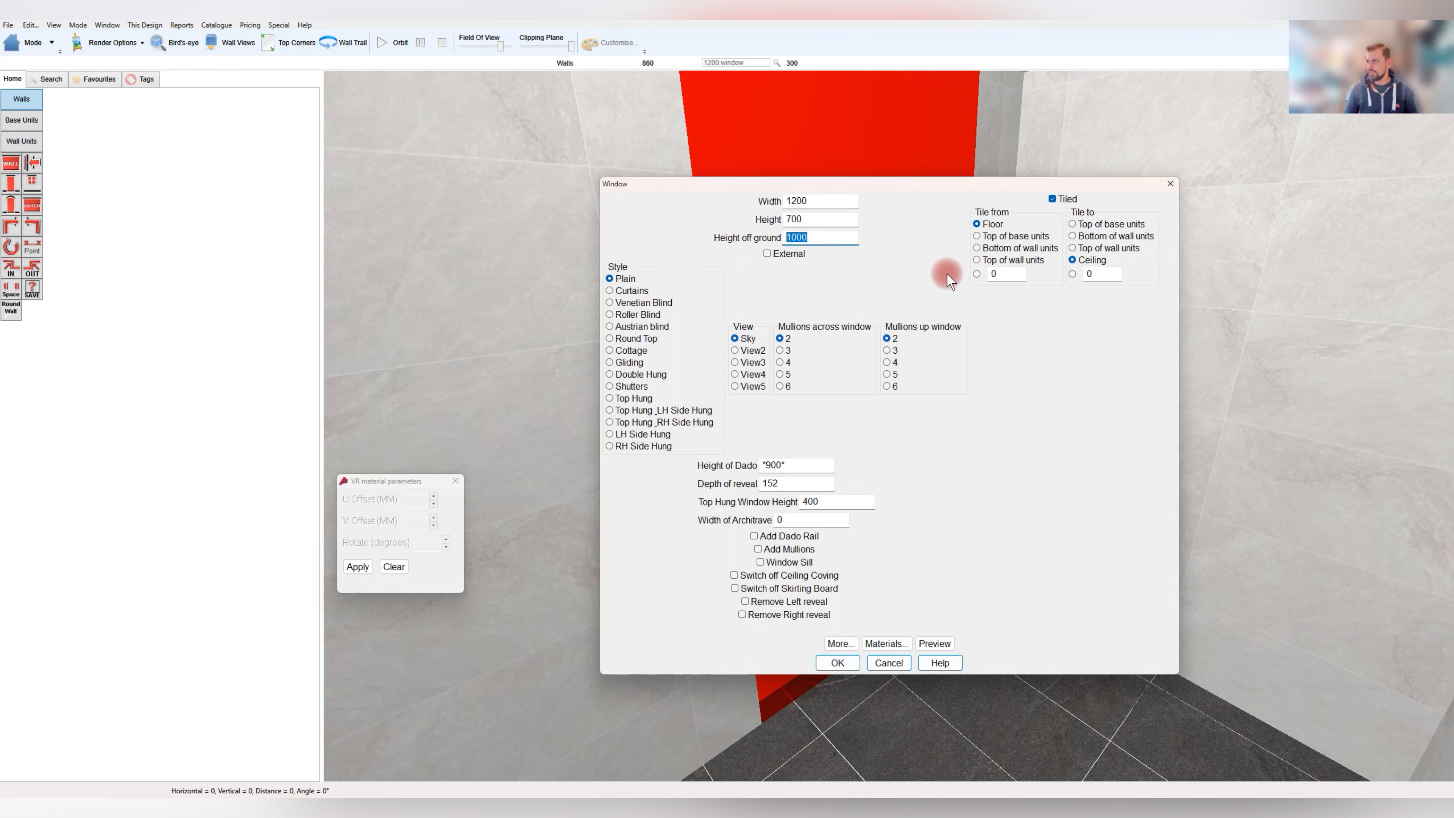
text(1100)
key(Return)
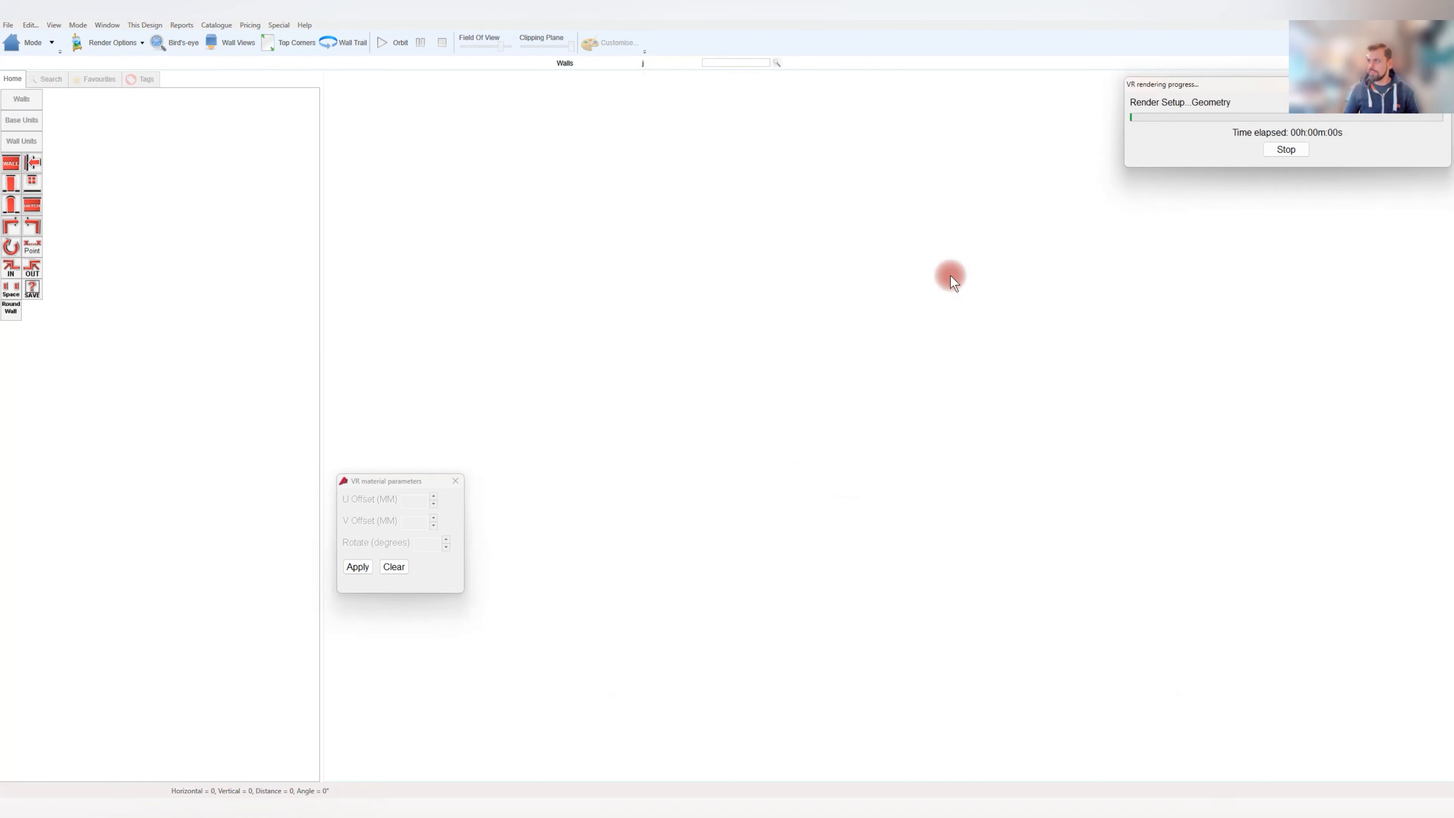
Change the 1200 mm window's style from Plain to RH Side Hung
mouse_move(944, 312)
mouse_down()
mouse_move(796, 301)
mouse_move(843, 383)
mouse_move(904, 344)
mouse_move(1046, 456)
mouse_move(812, 284)
mouse_move(751, 307)
mouse_move(633, 303)
mouse_up()
double_click(490, 296)
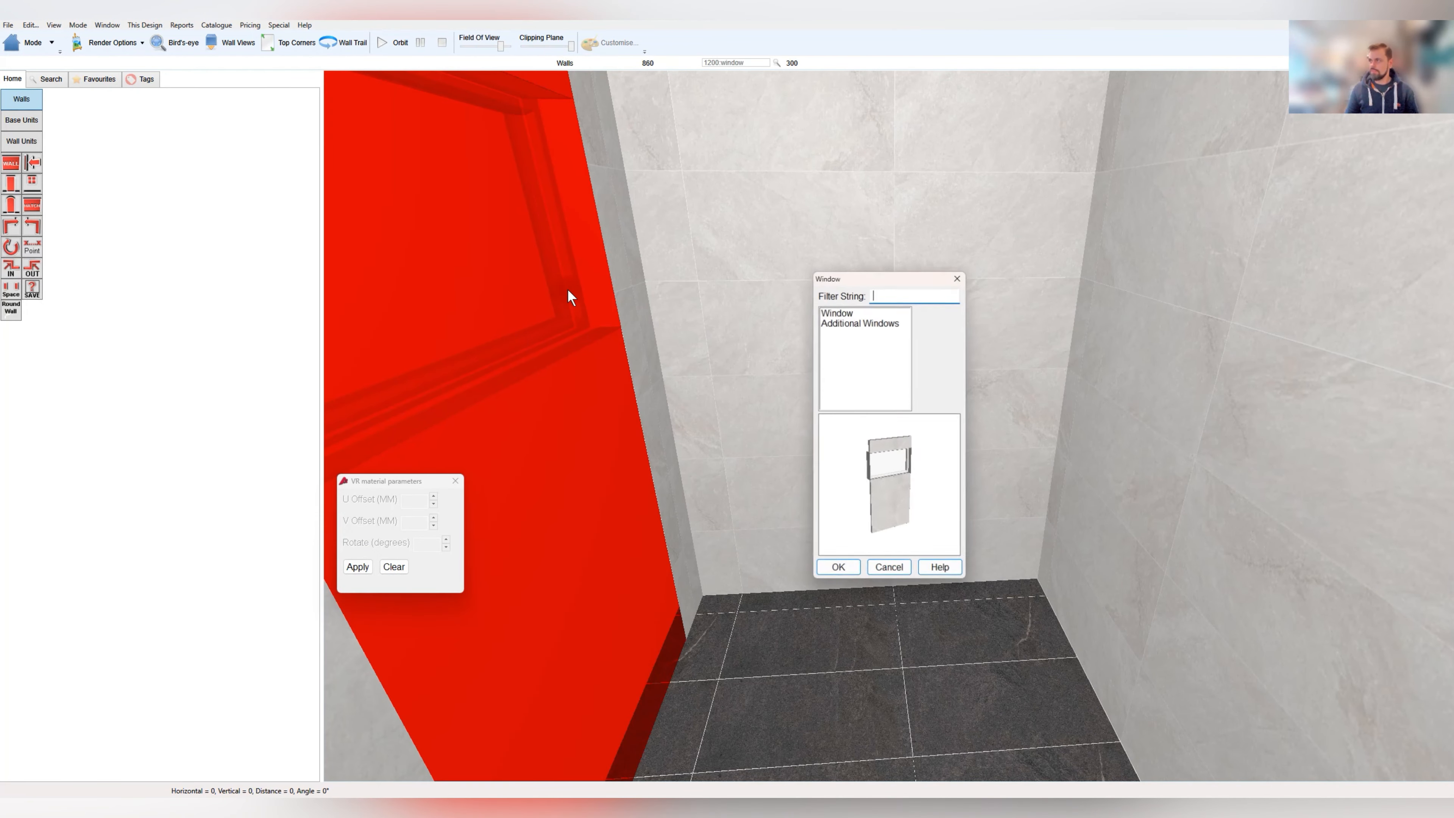
double_click(822, 322)
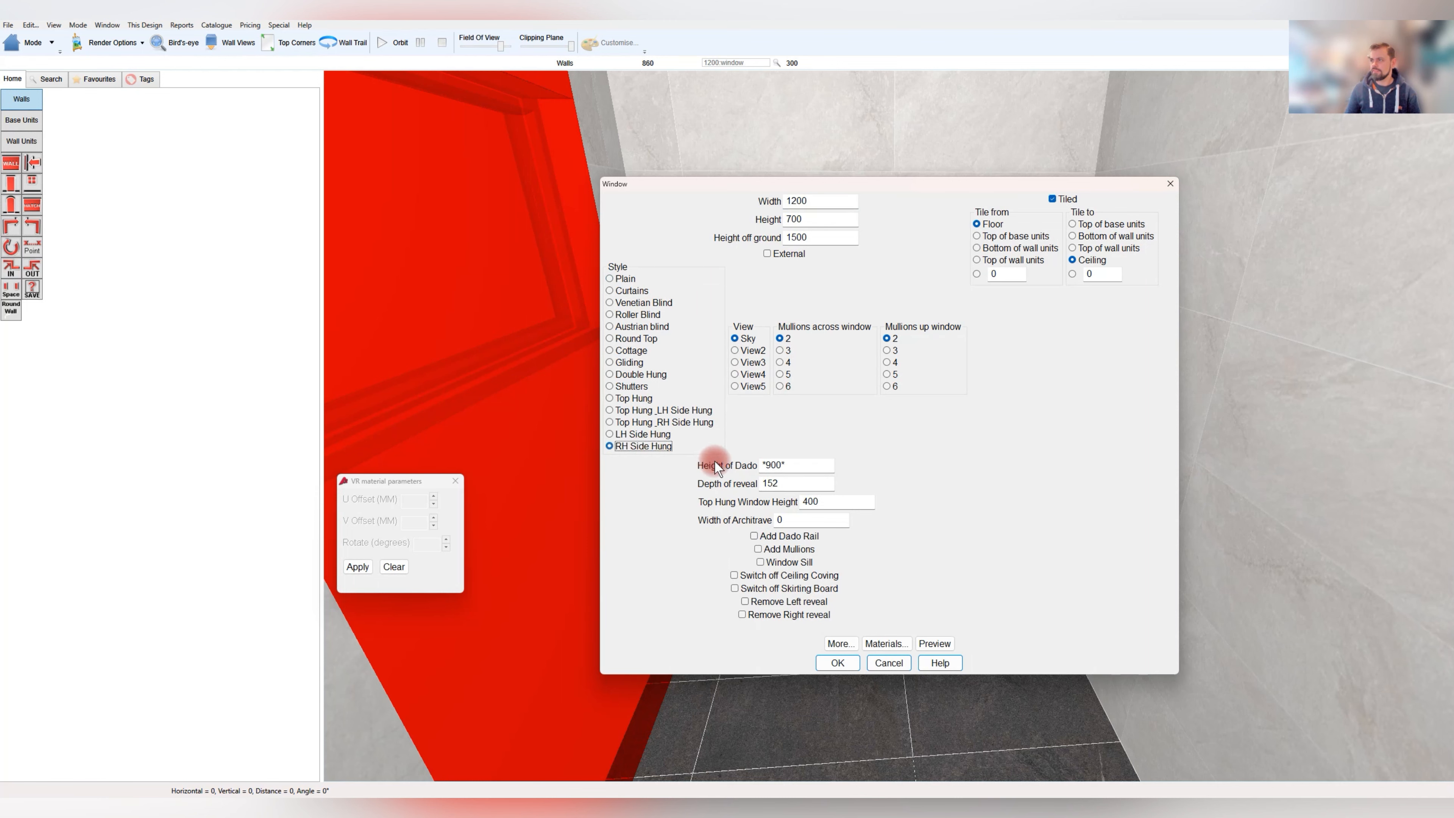
key(Return)
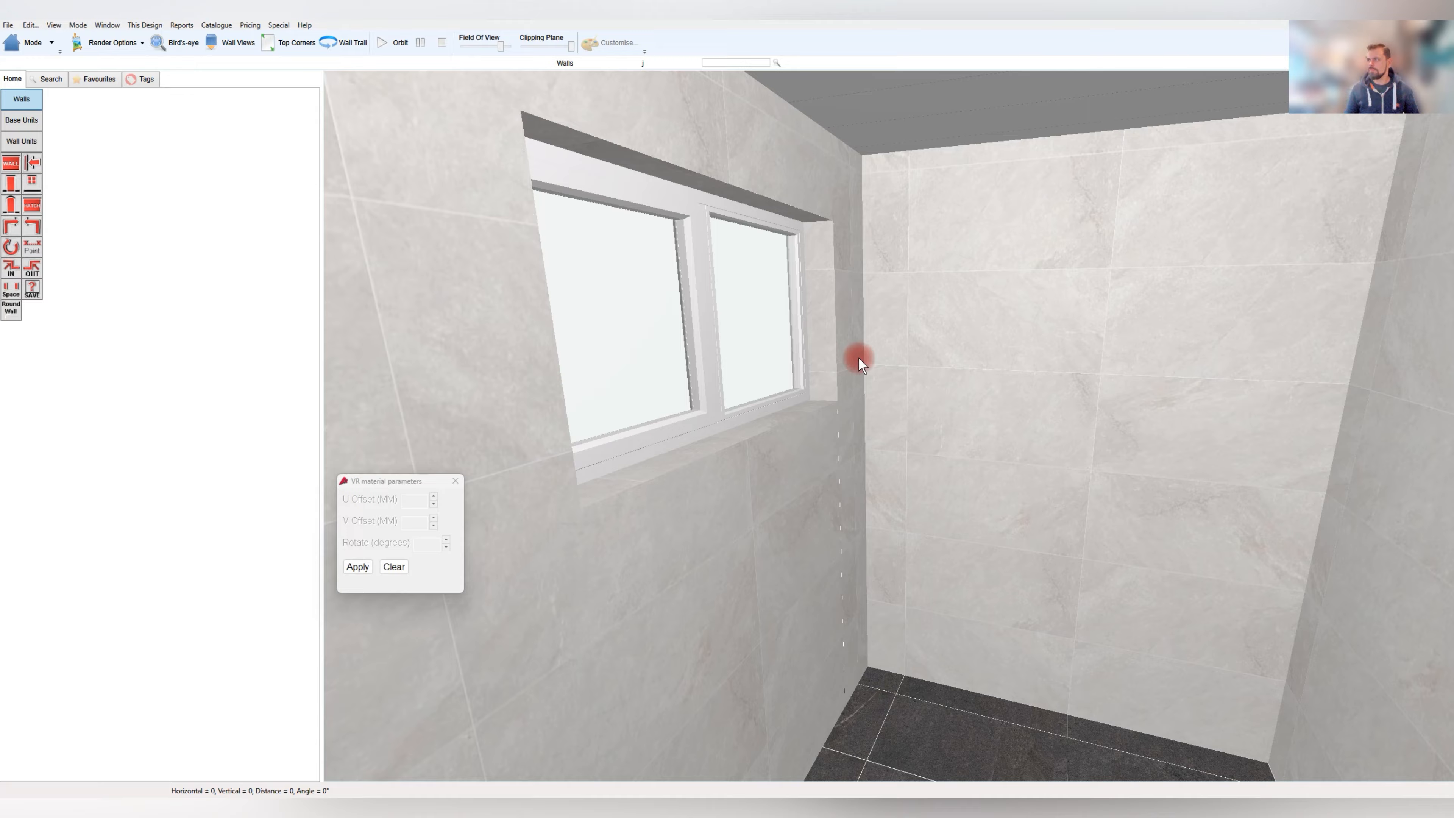
Look around the room in 3D to examine the window, the door, the tiled walls and the floor corners
drag(859, 356, 819, 264)
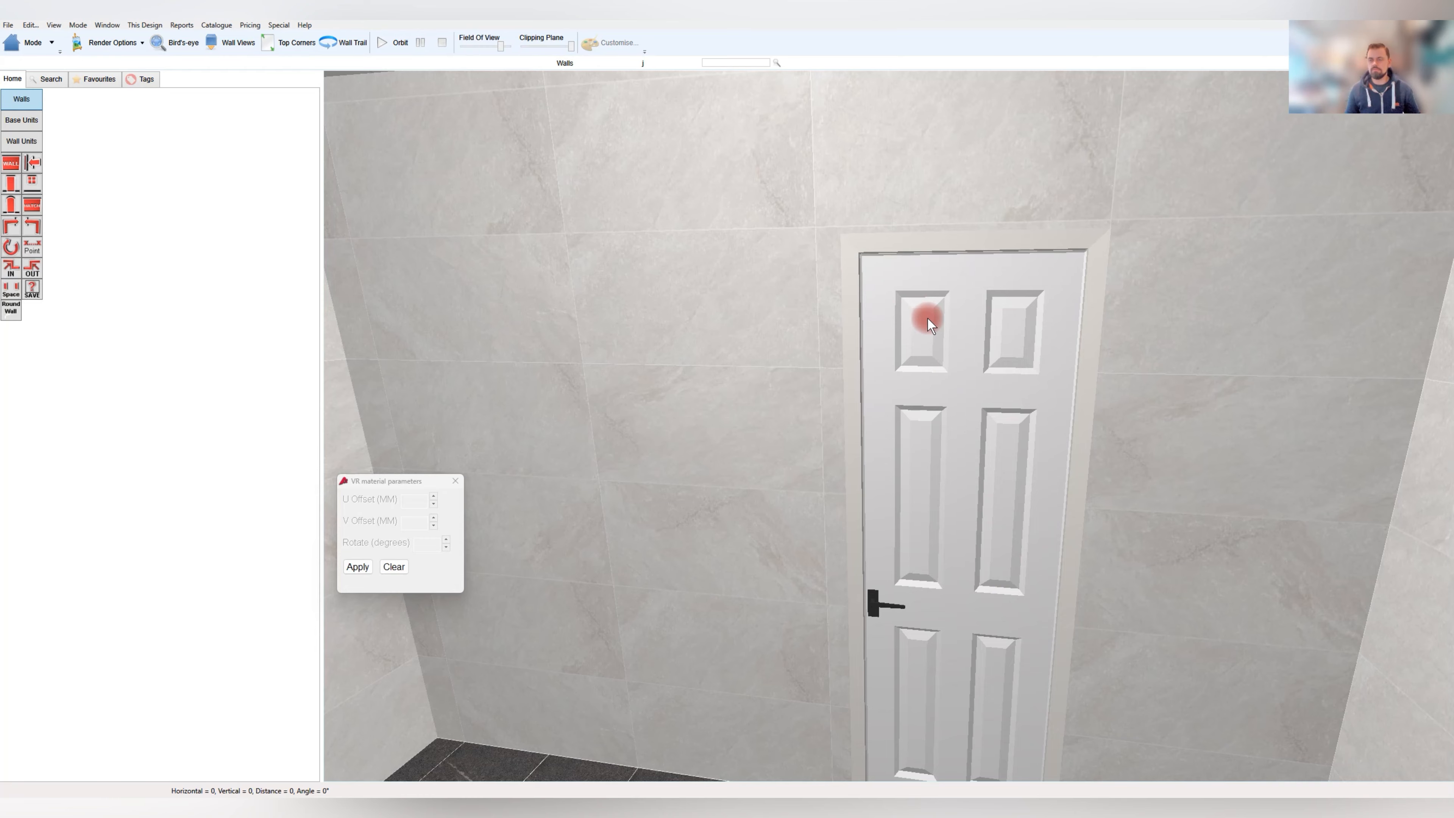
drag(882, 352, 1060, 468)
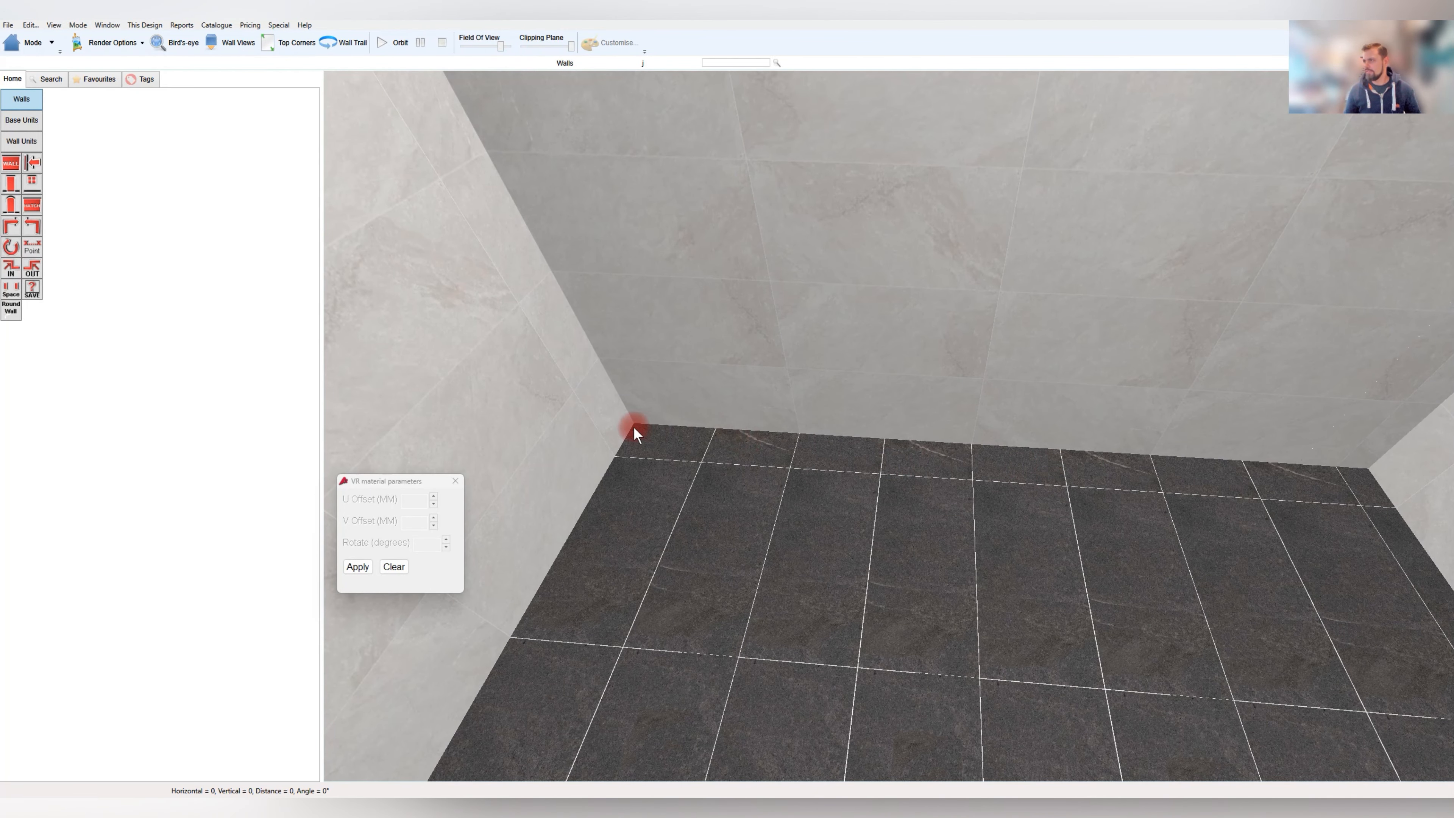
drag(844, 468, 837, 360)
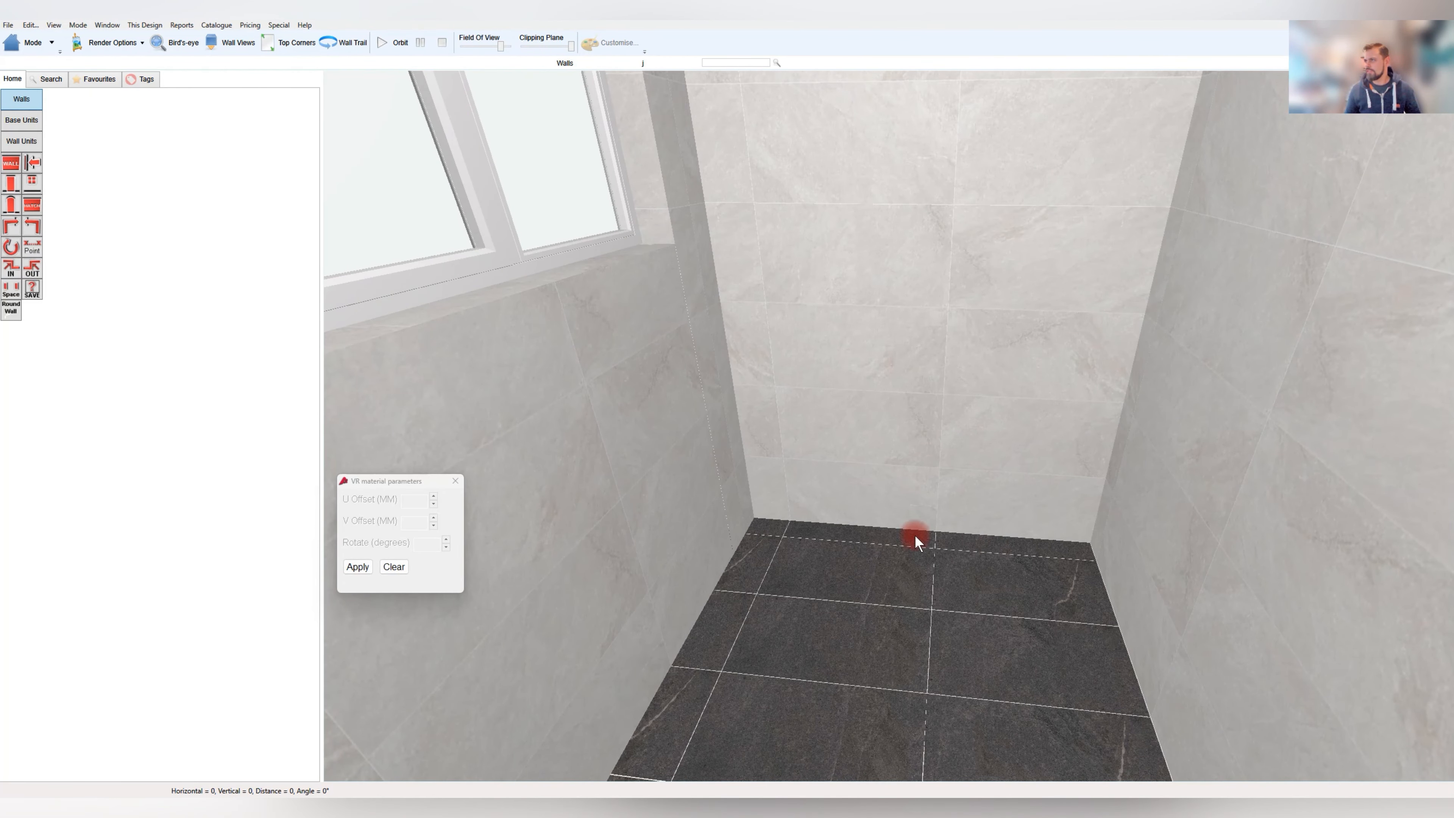
drag(955, 438, 869, 540)
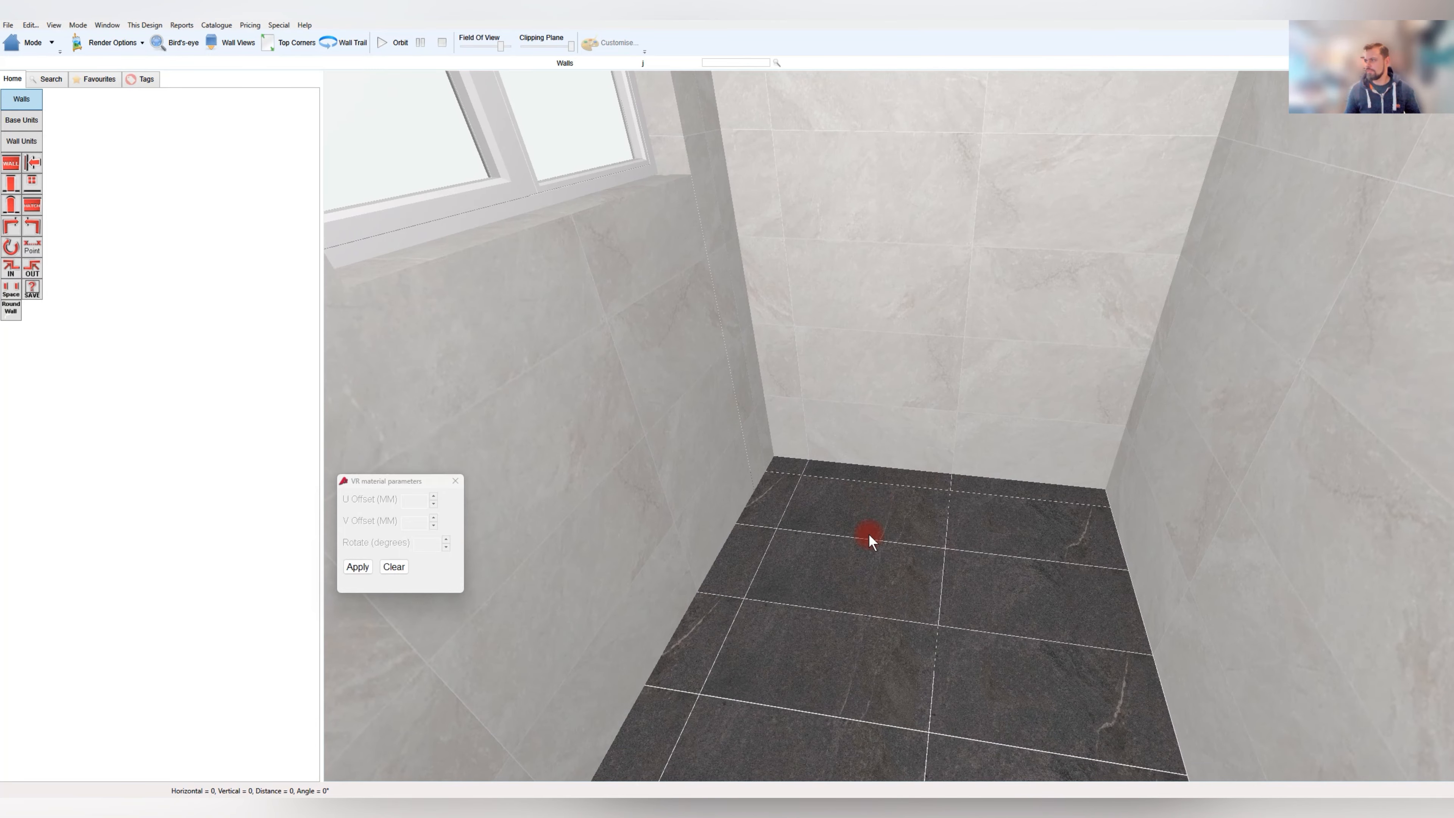
drag(1023, 521, 910, 641)
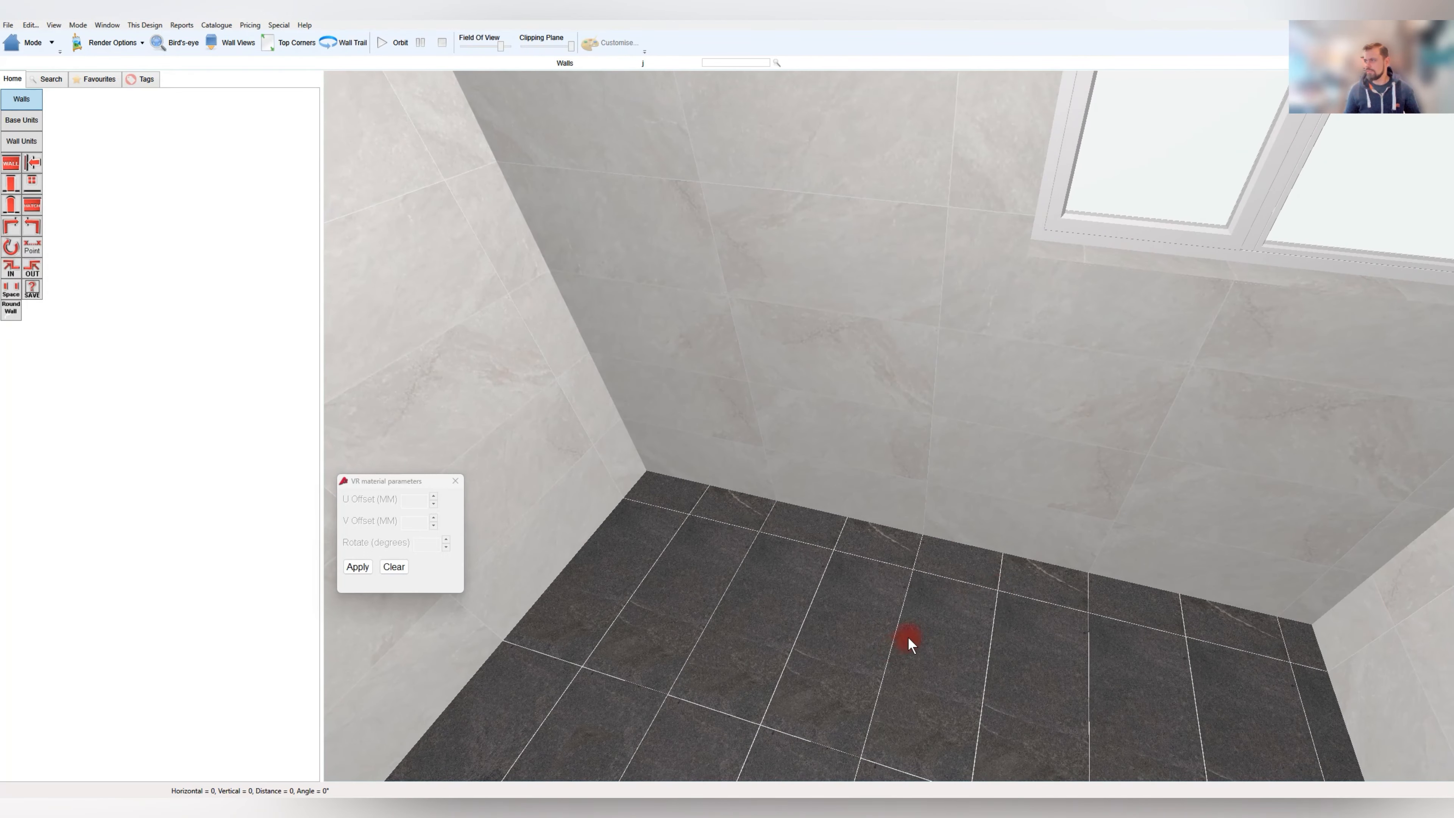
drag(989, 601, 769, 471)
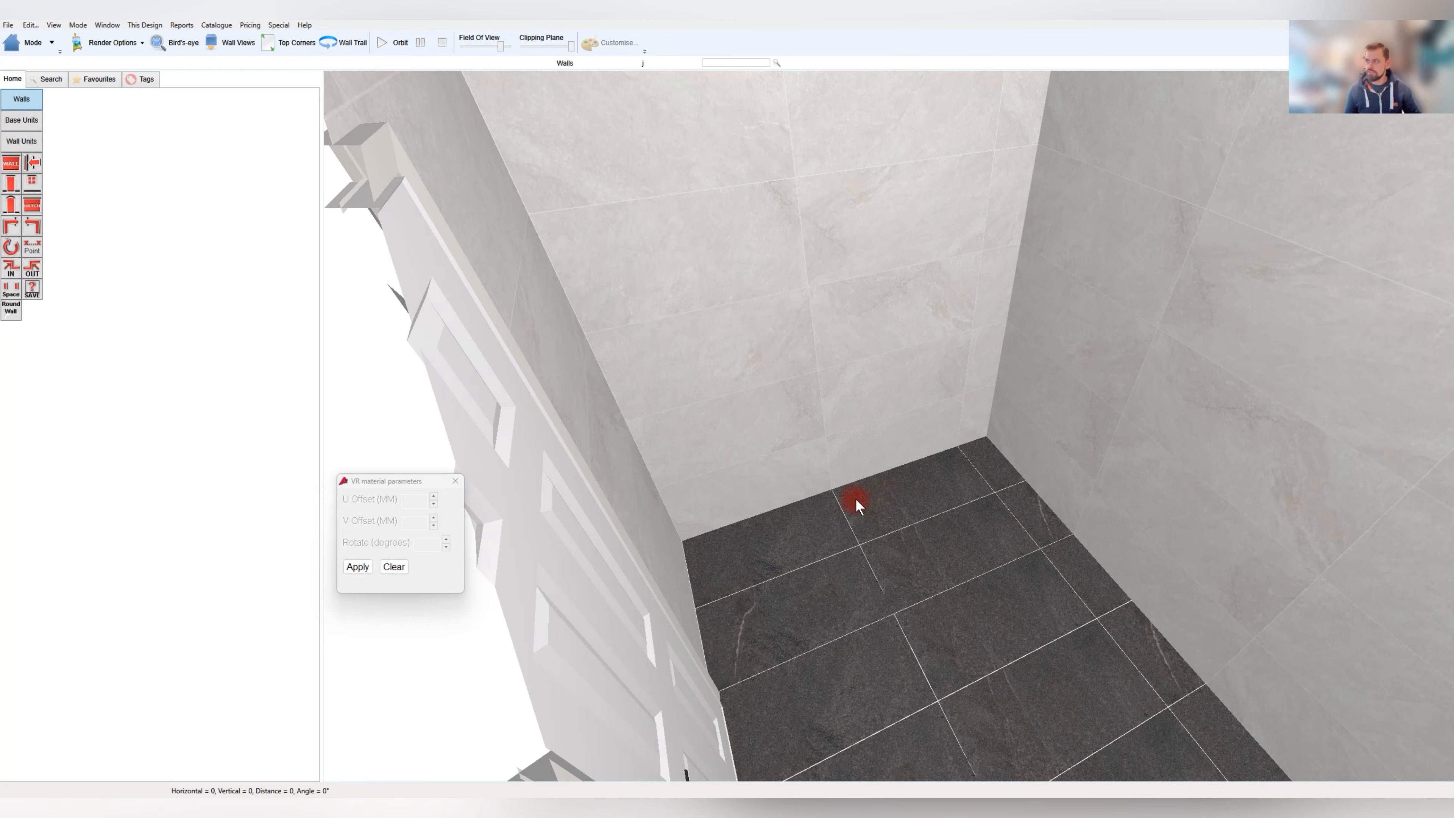
drag(806, 541, 983, 524)
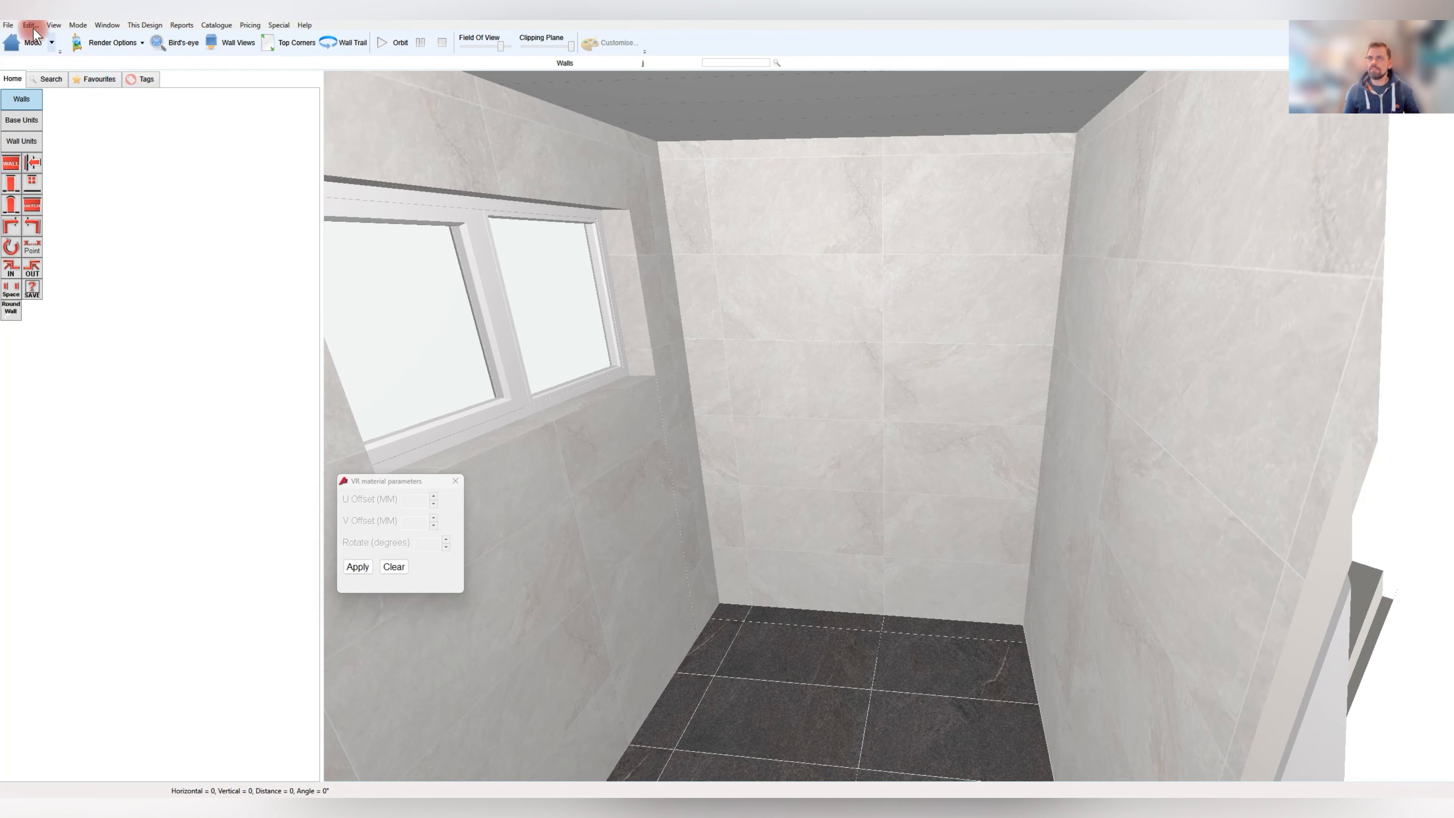
Return to the plan and make the 1200 mm window span the full thickness of its wall
click(25, 41)
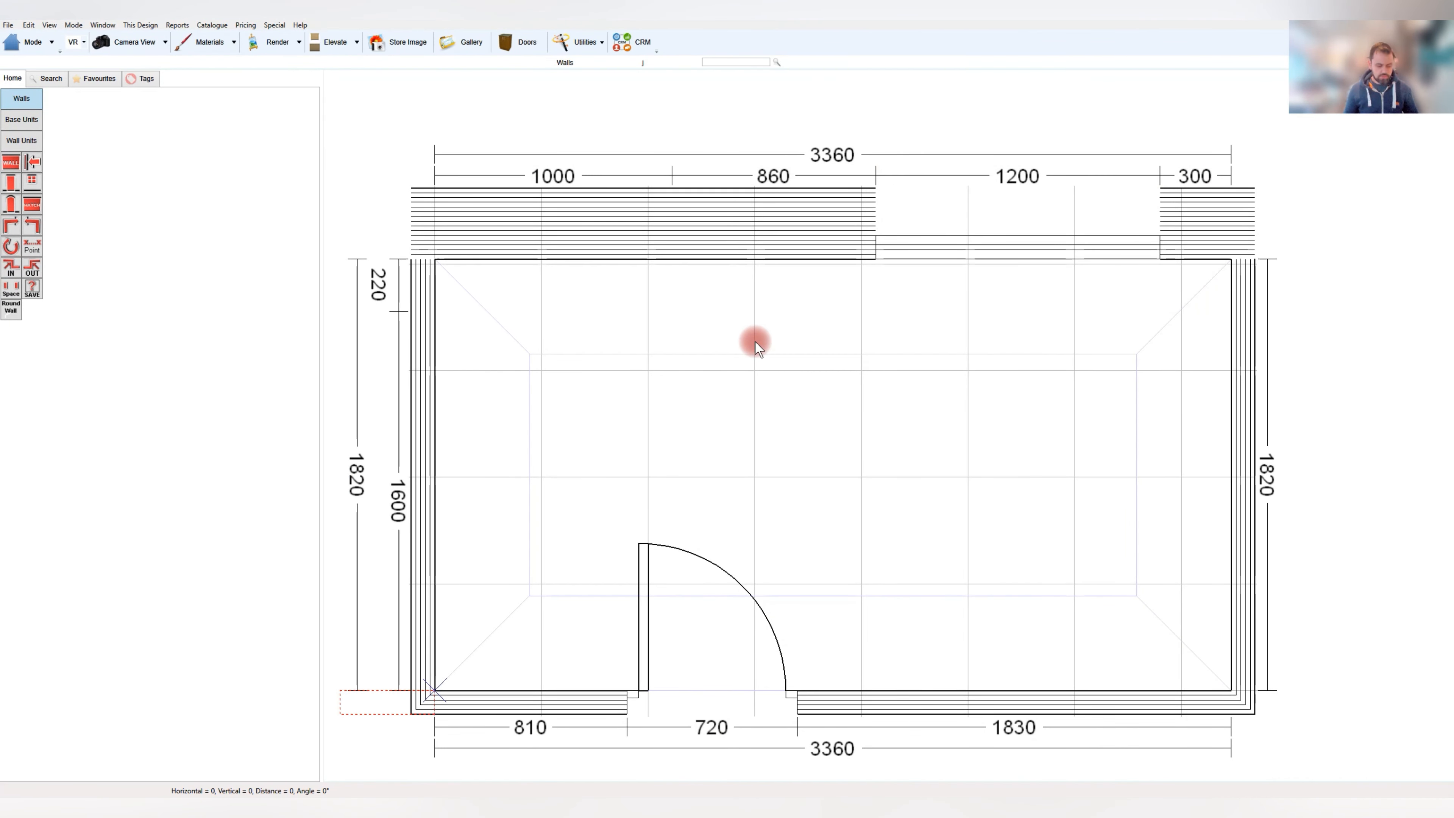
click(932, 247)
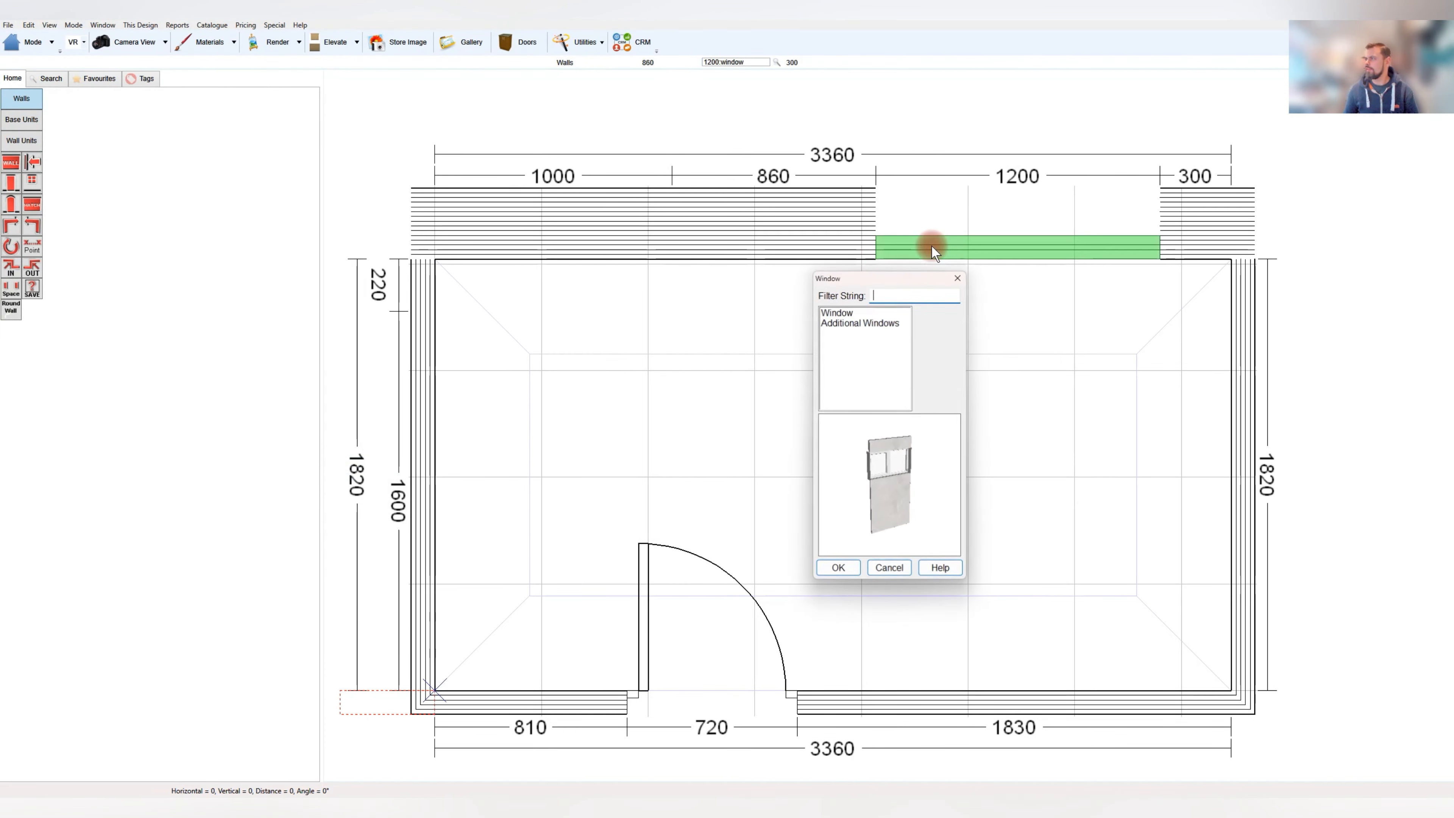
double_click(846, 313)
key(Return)
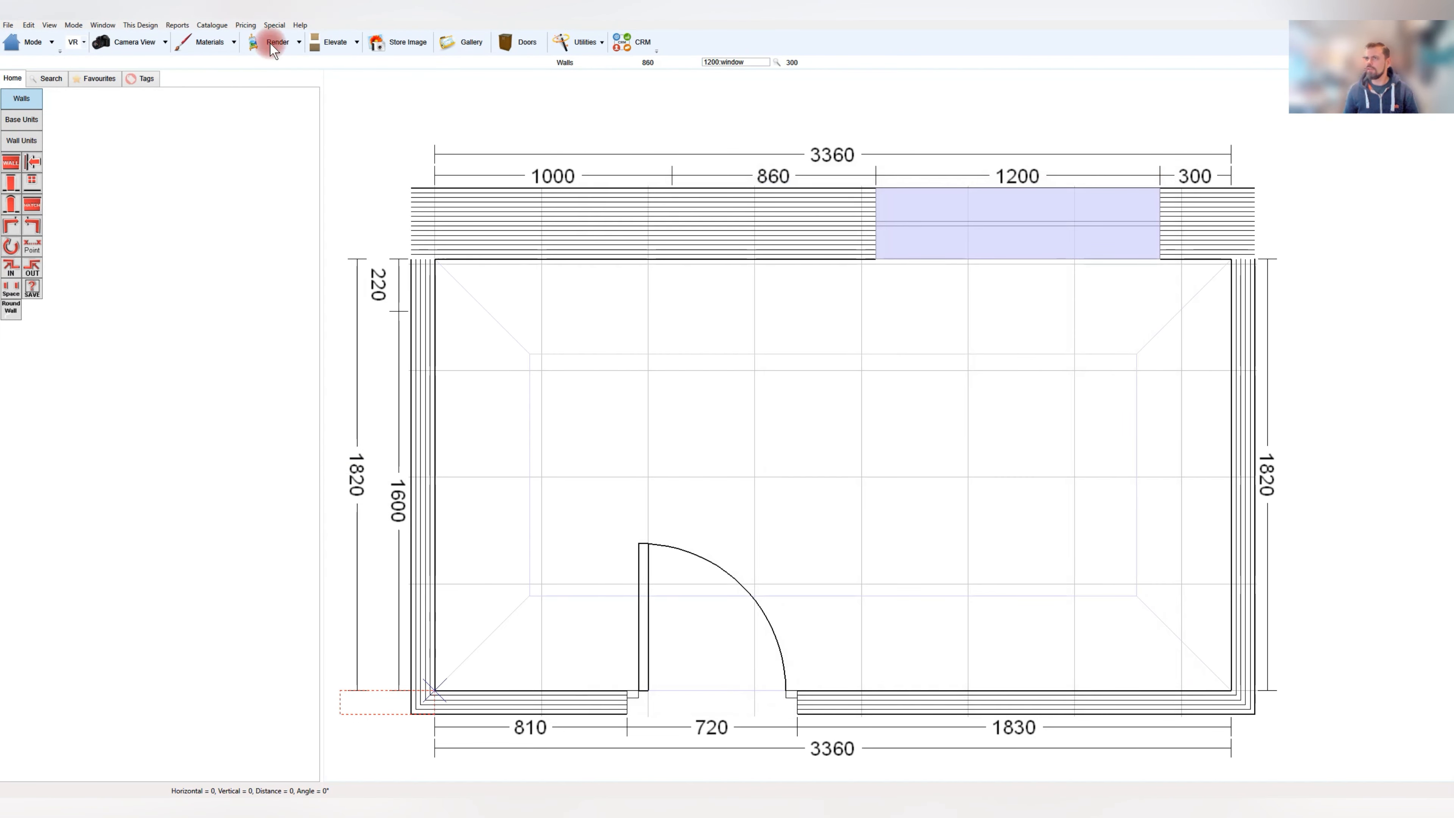
Check the window and the opposite end of the room in the 3D setup view and return to the plan
click(84, 42)
click(103, 61)
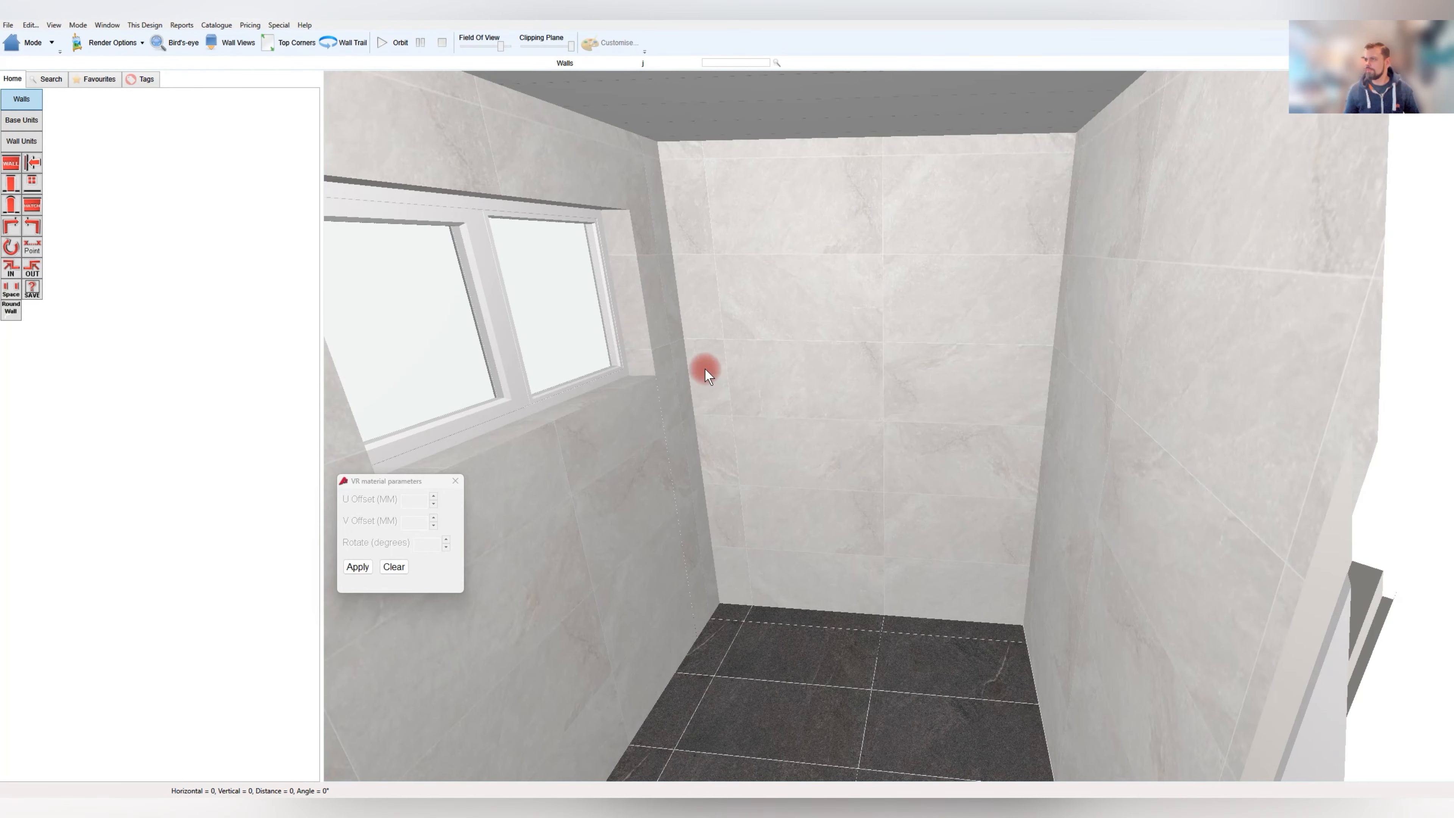
mouse_move(708, 375)
mouse_down()
mouse_move(725, 477)
mouse_move(542, 508)
mouse_move(678, 542)
mouse_move(526, 475)
mouse_move(799, 558)
mouse_up()
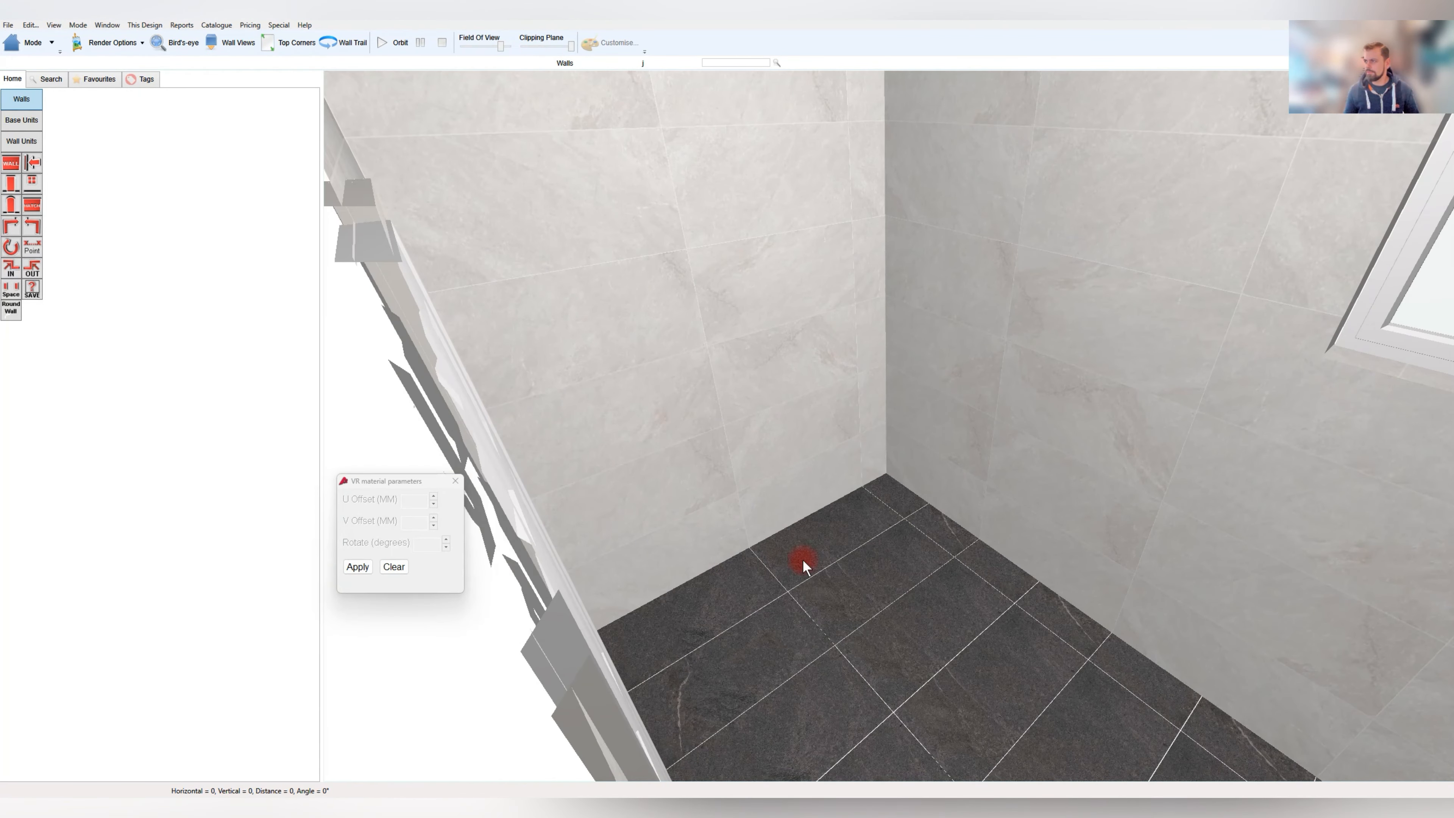
click(10, 45)
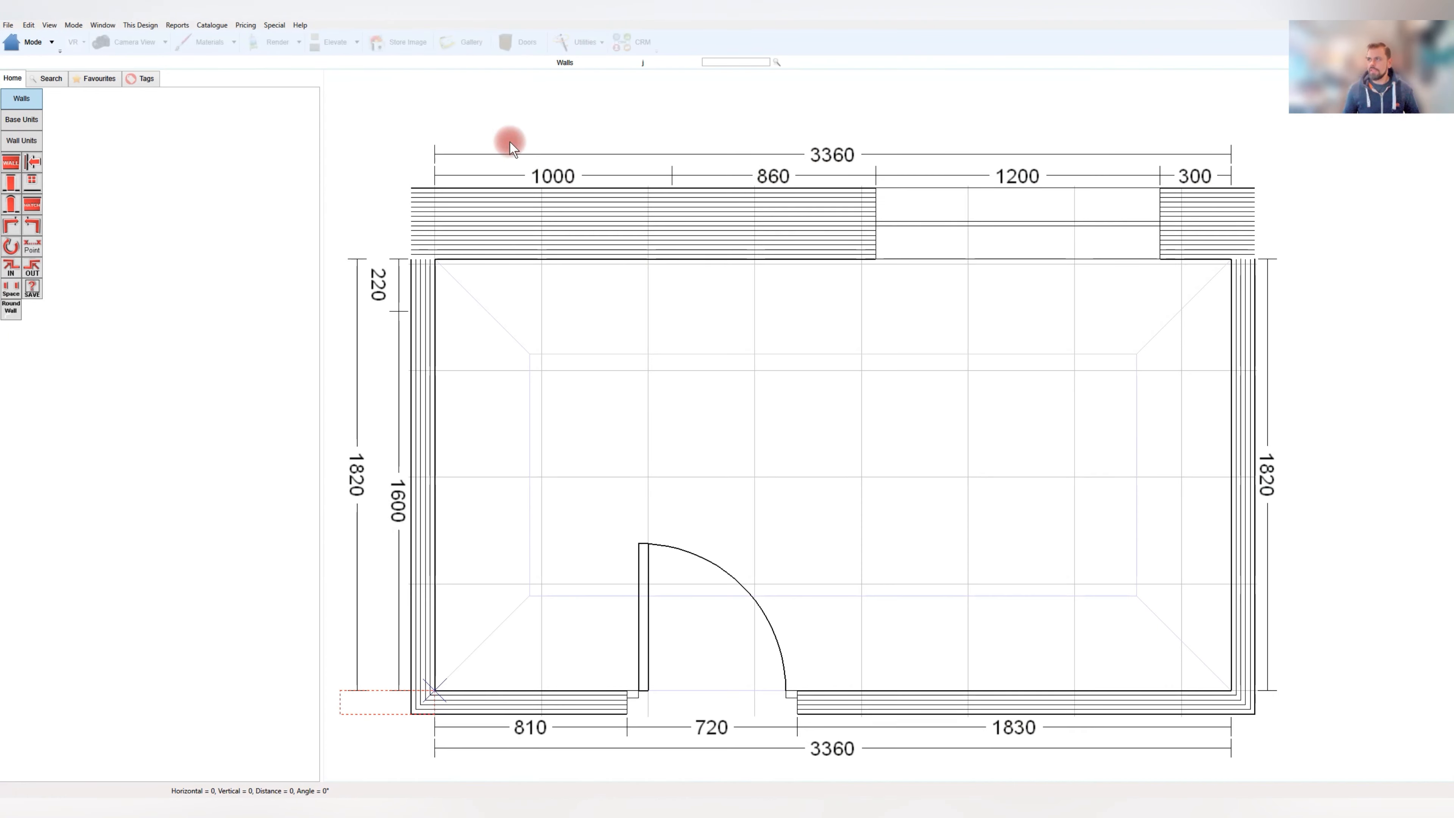
Save the design as a bathroom (BTH) file in the Test Rooms folder
key(ctrl+s)
key(Escape)
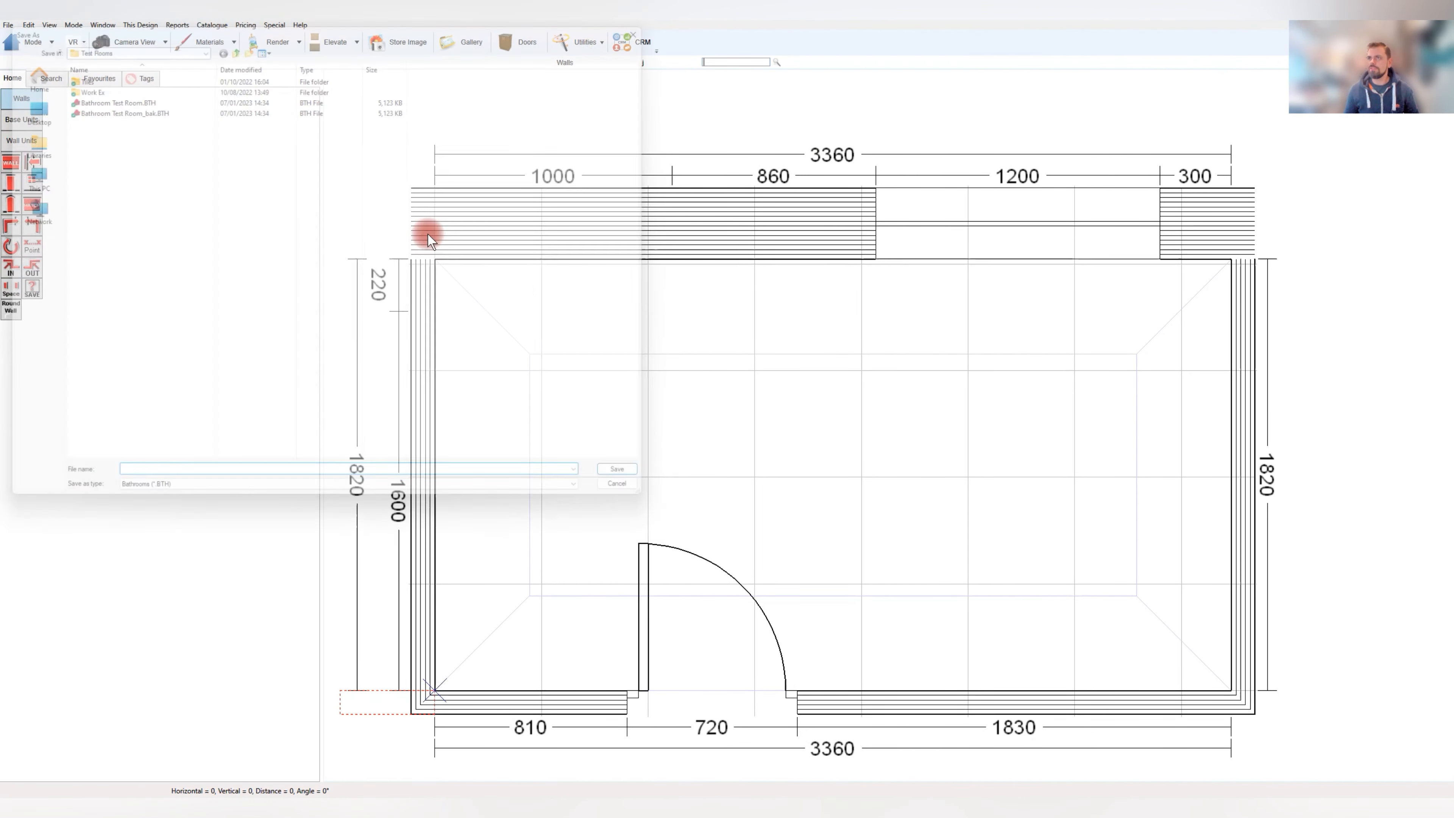
key(ctrl+s)
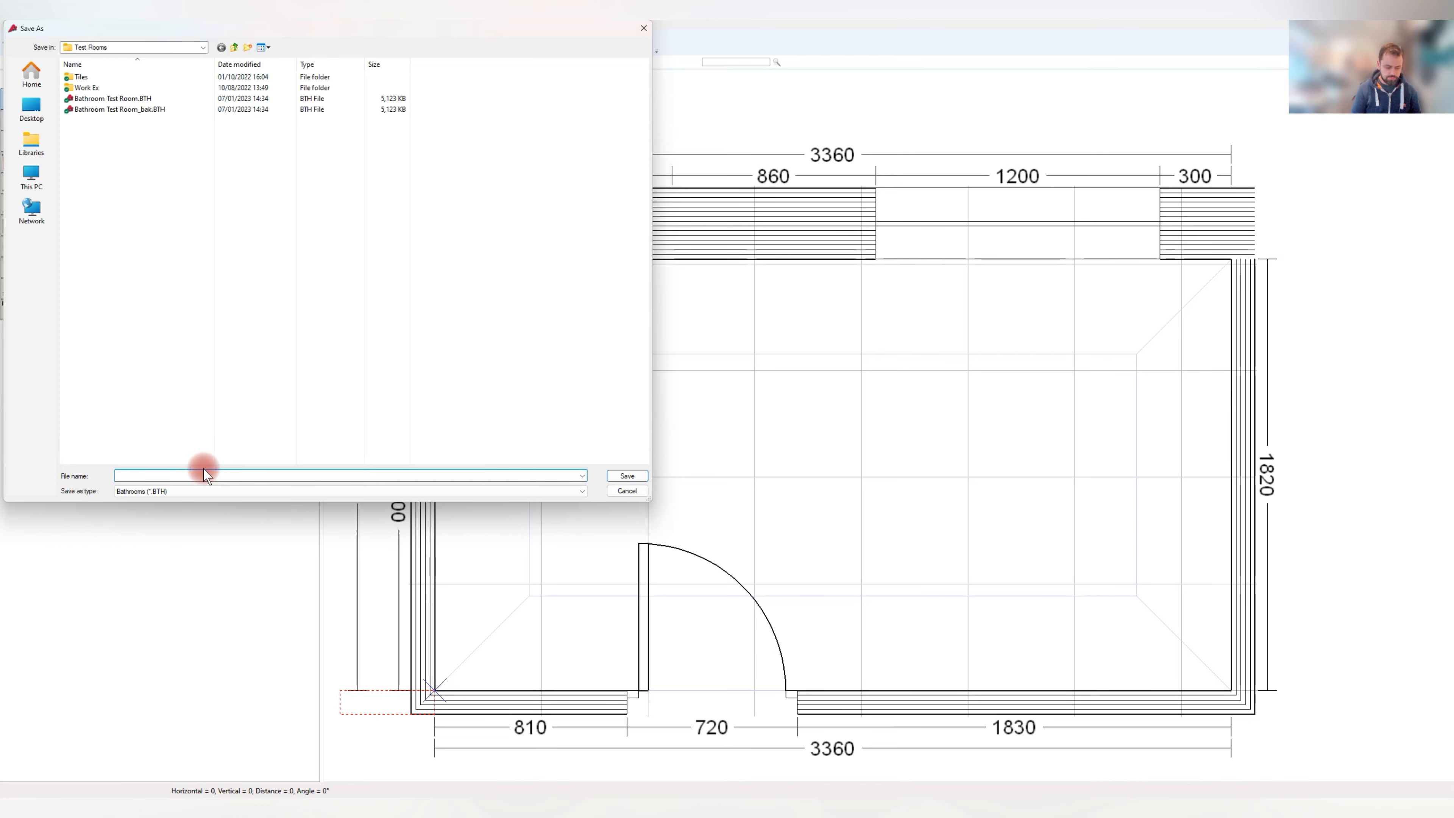
key(Return)
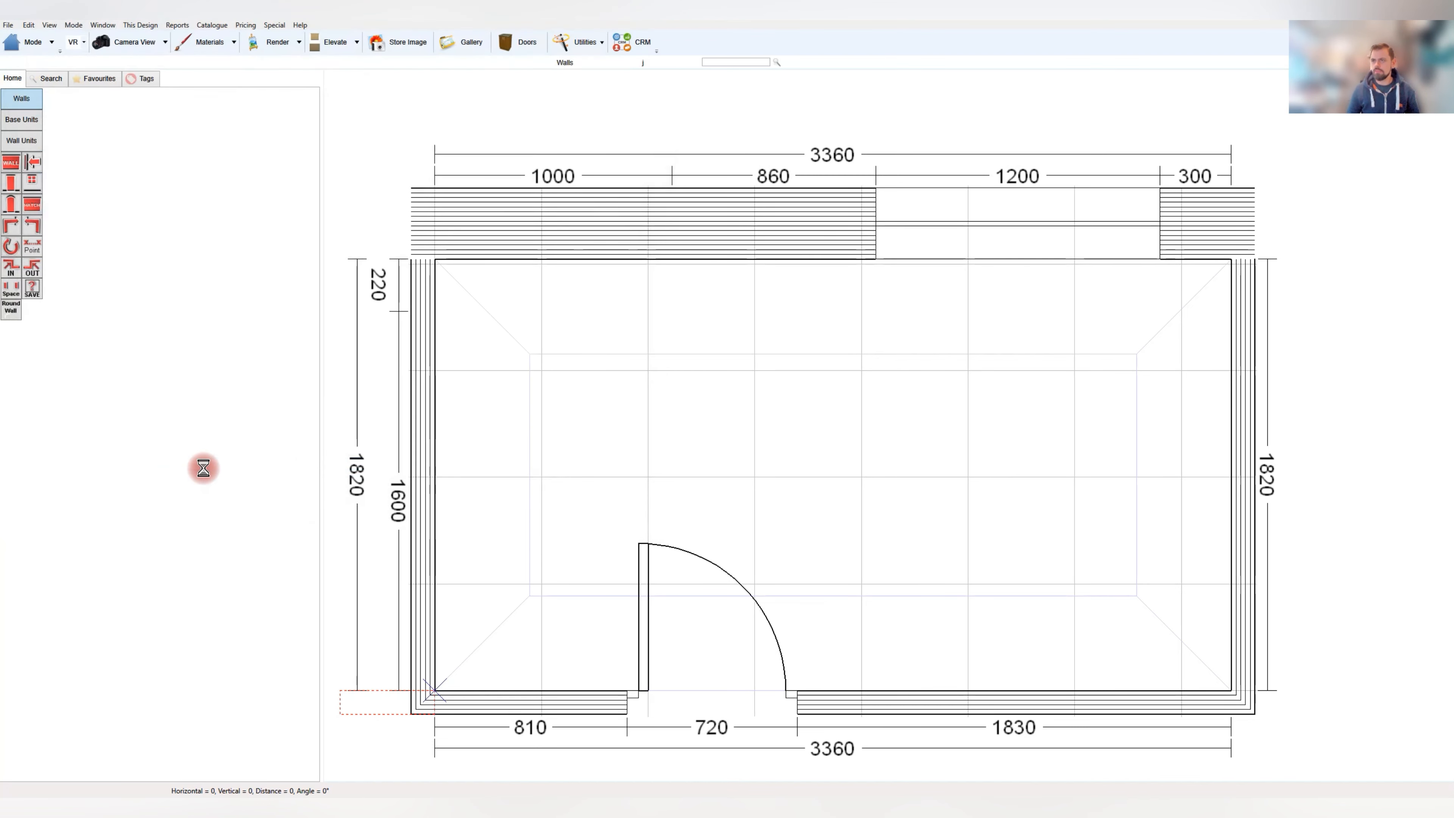
Switch the catalogue buttons from the ungrouped icon layout to a labelled list
middle_drag(624, 389, 703, 409)
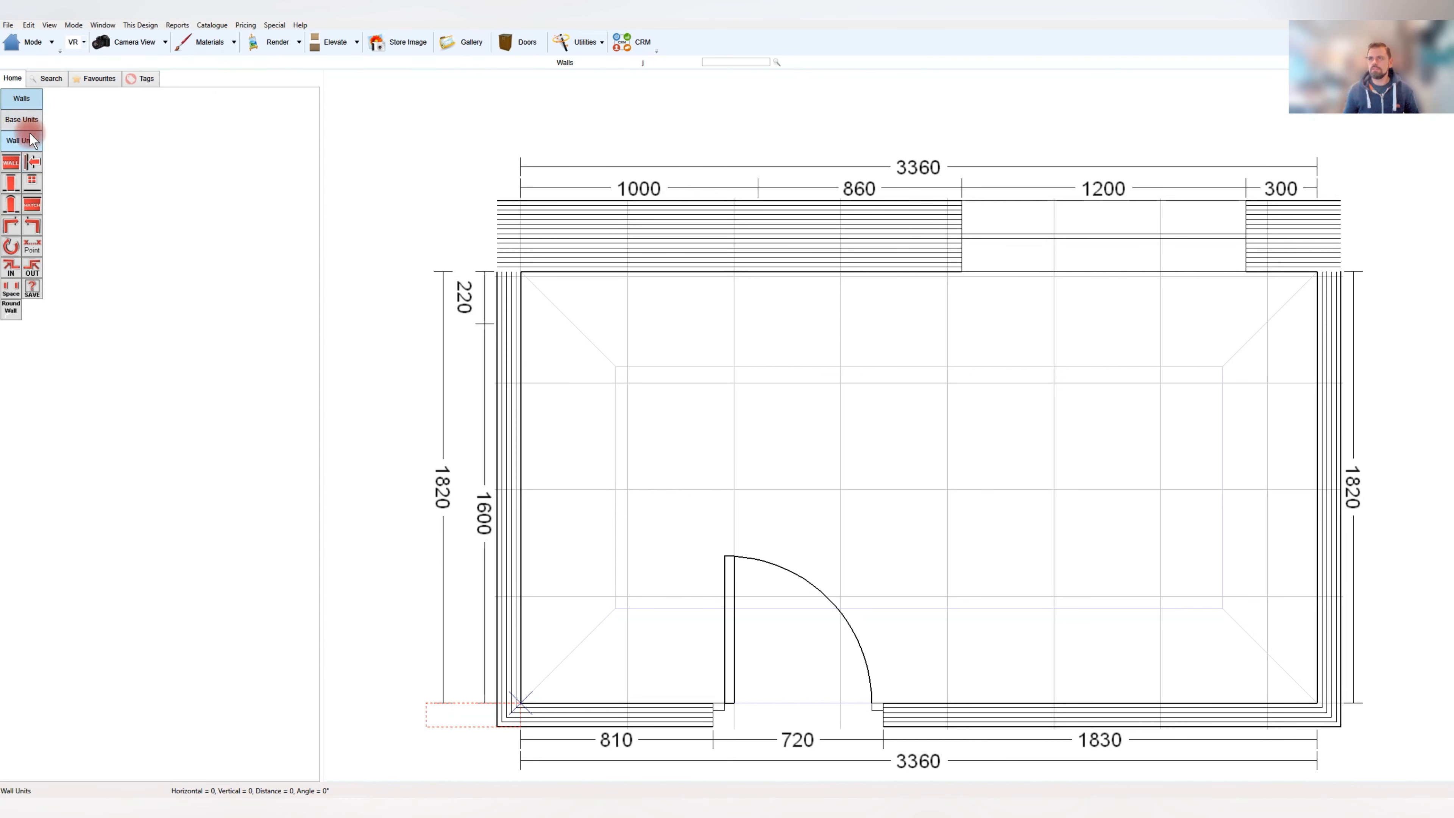
click(51, 118)
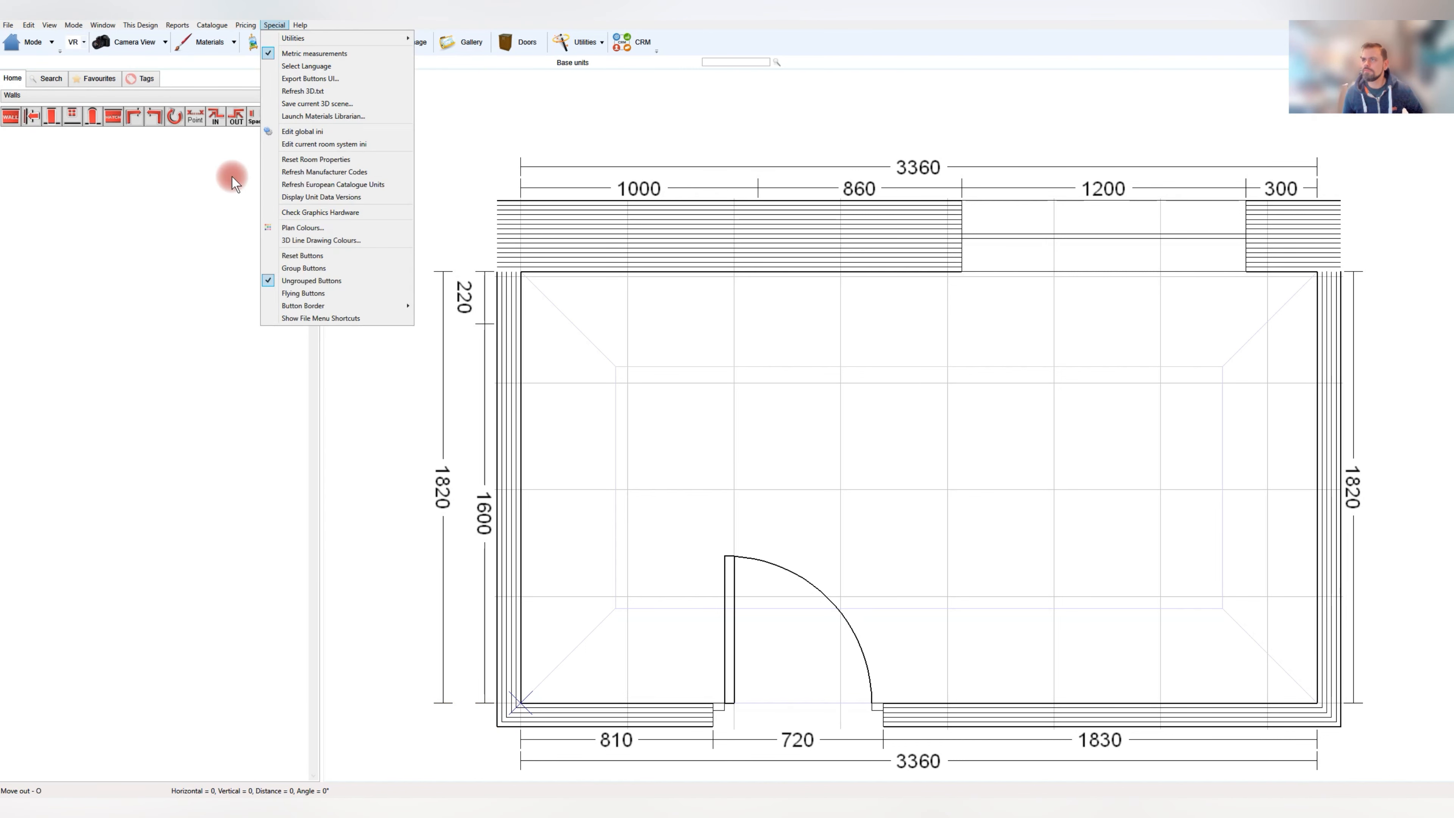
click(304, 282)
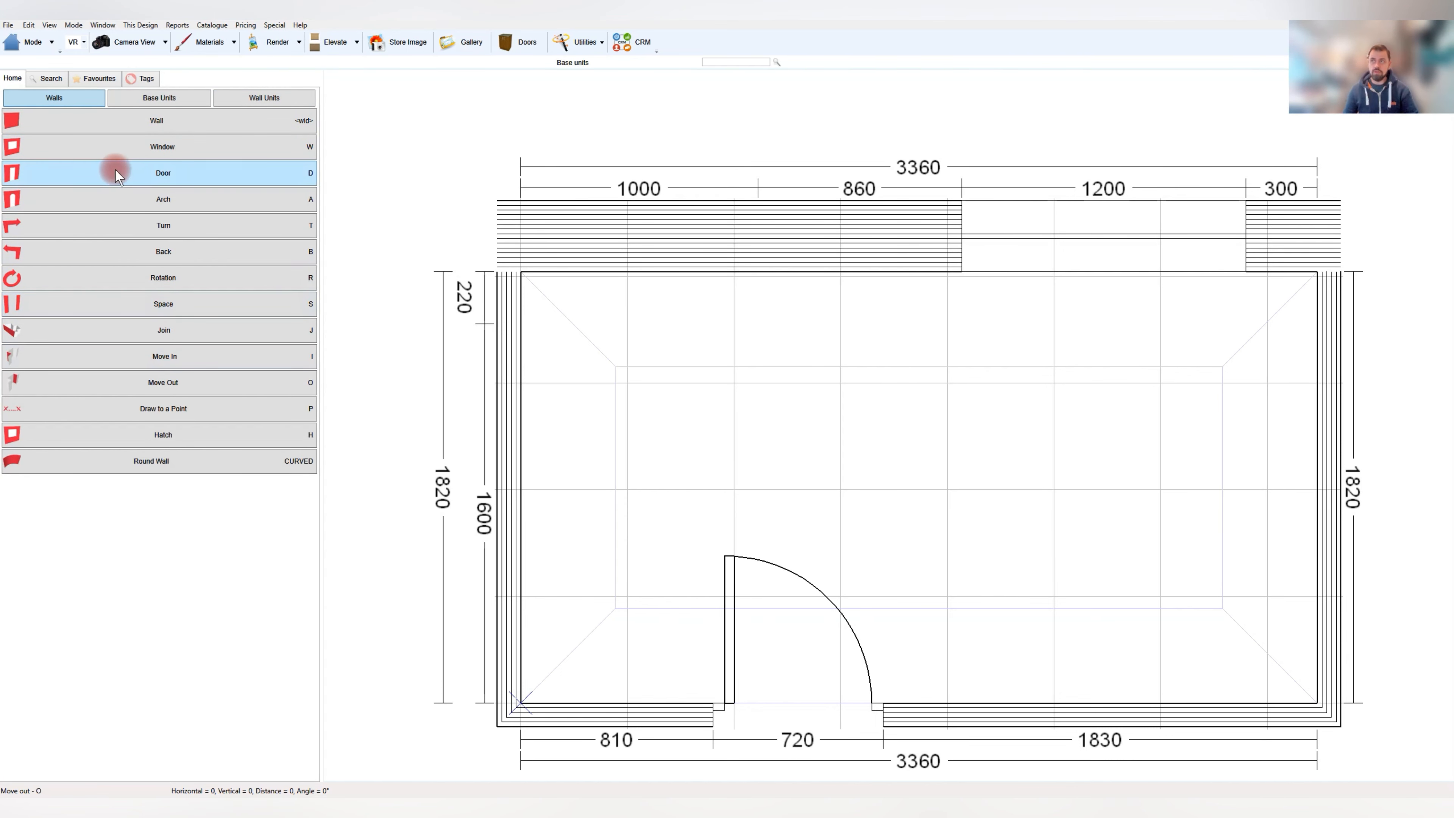
Start adding an internal wall from the base units and replace its height with the ** placeholder
click(152, 99)
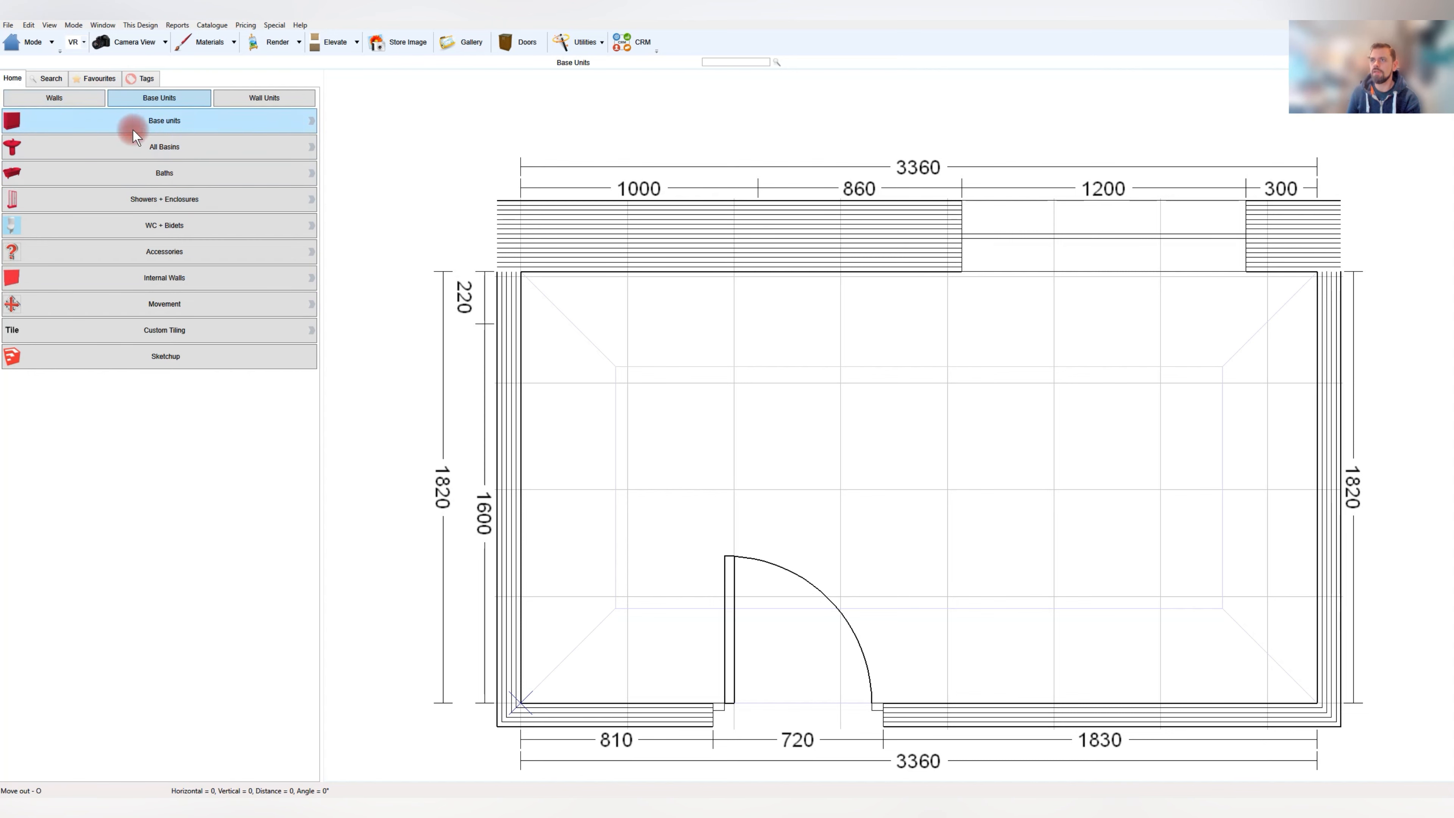
click(195, 279)
click(399, 85)
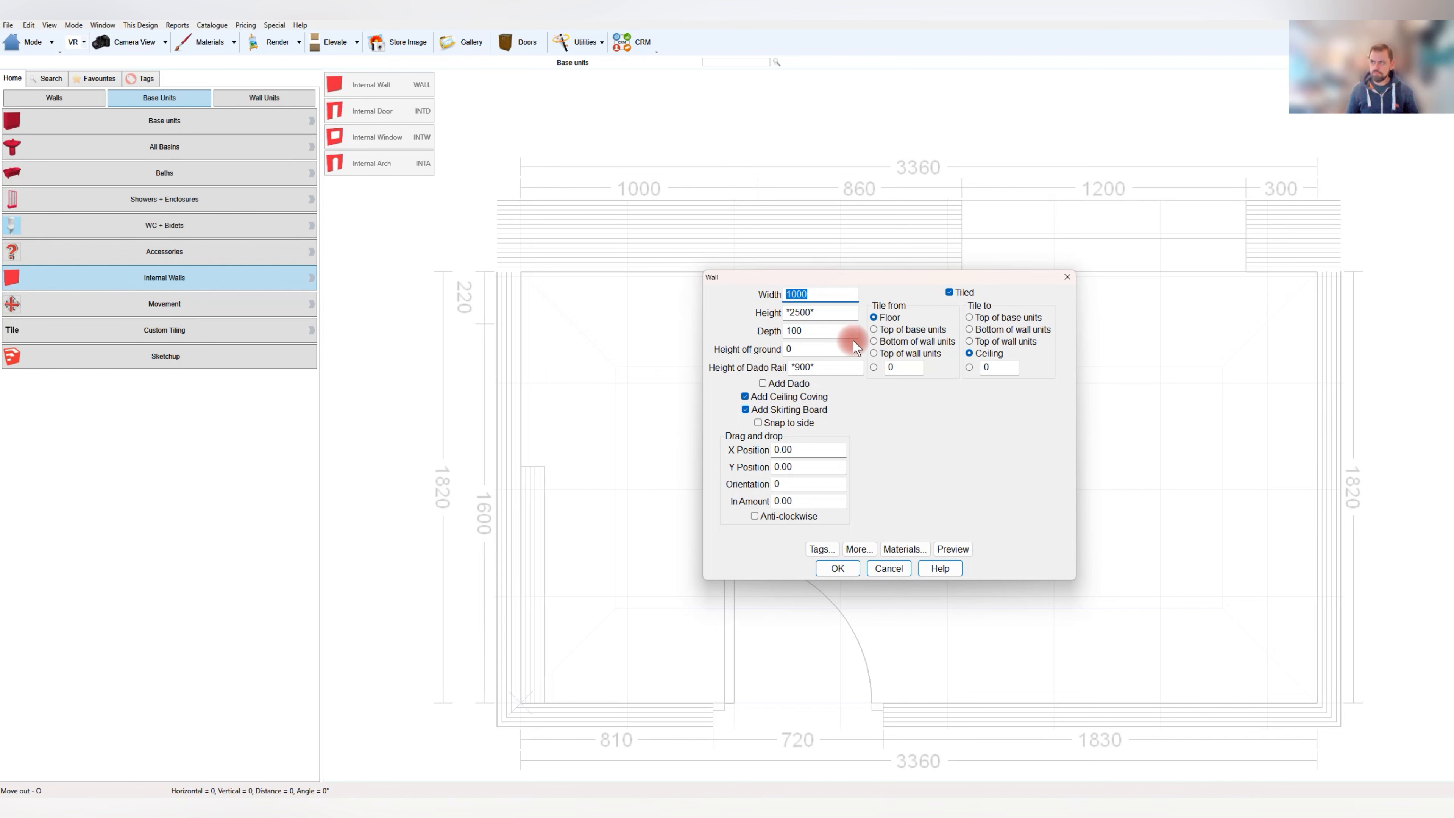
key(Tab)
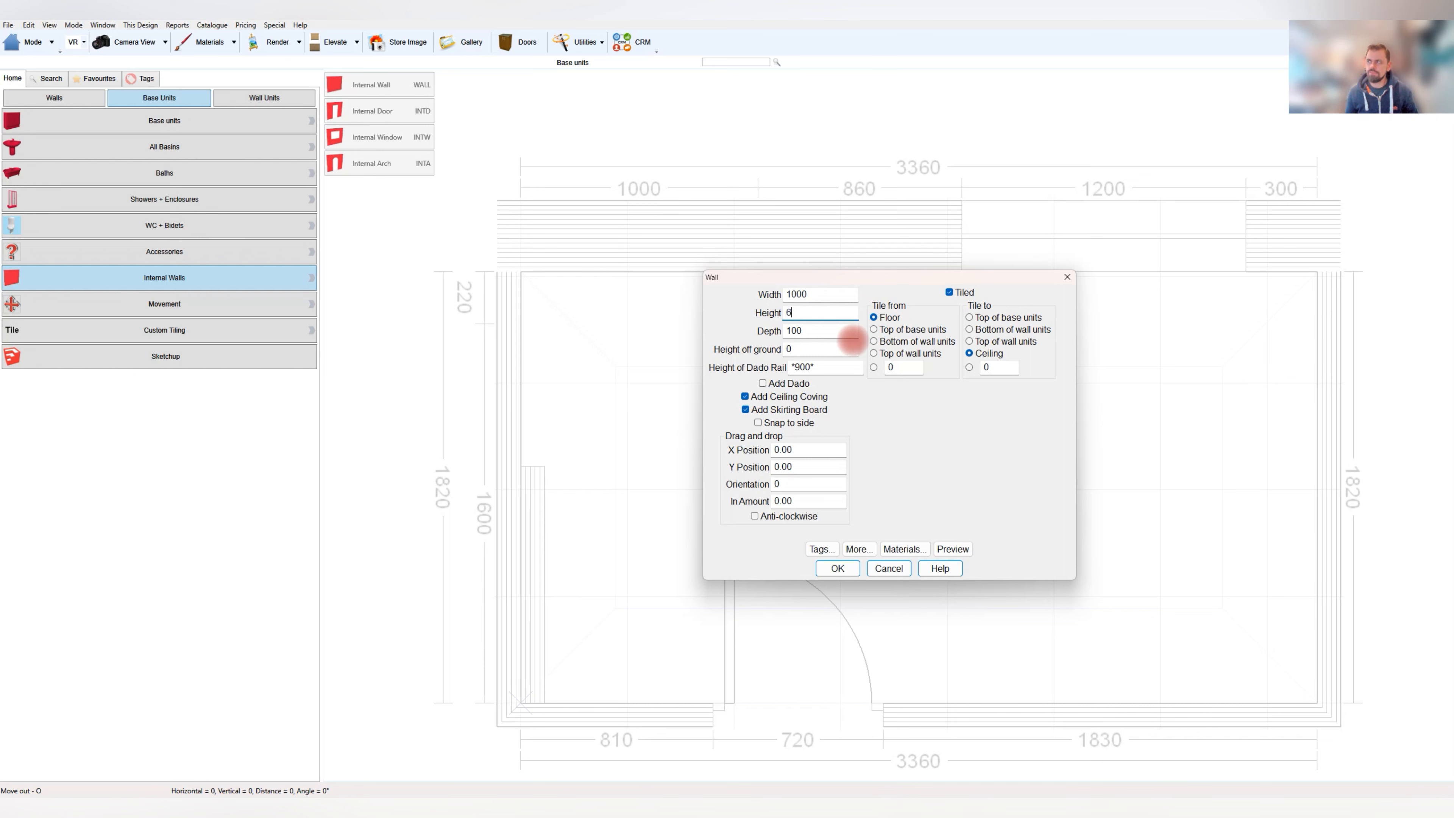
key(shift+Tab)
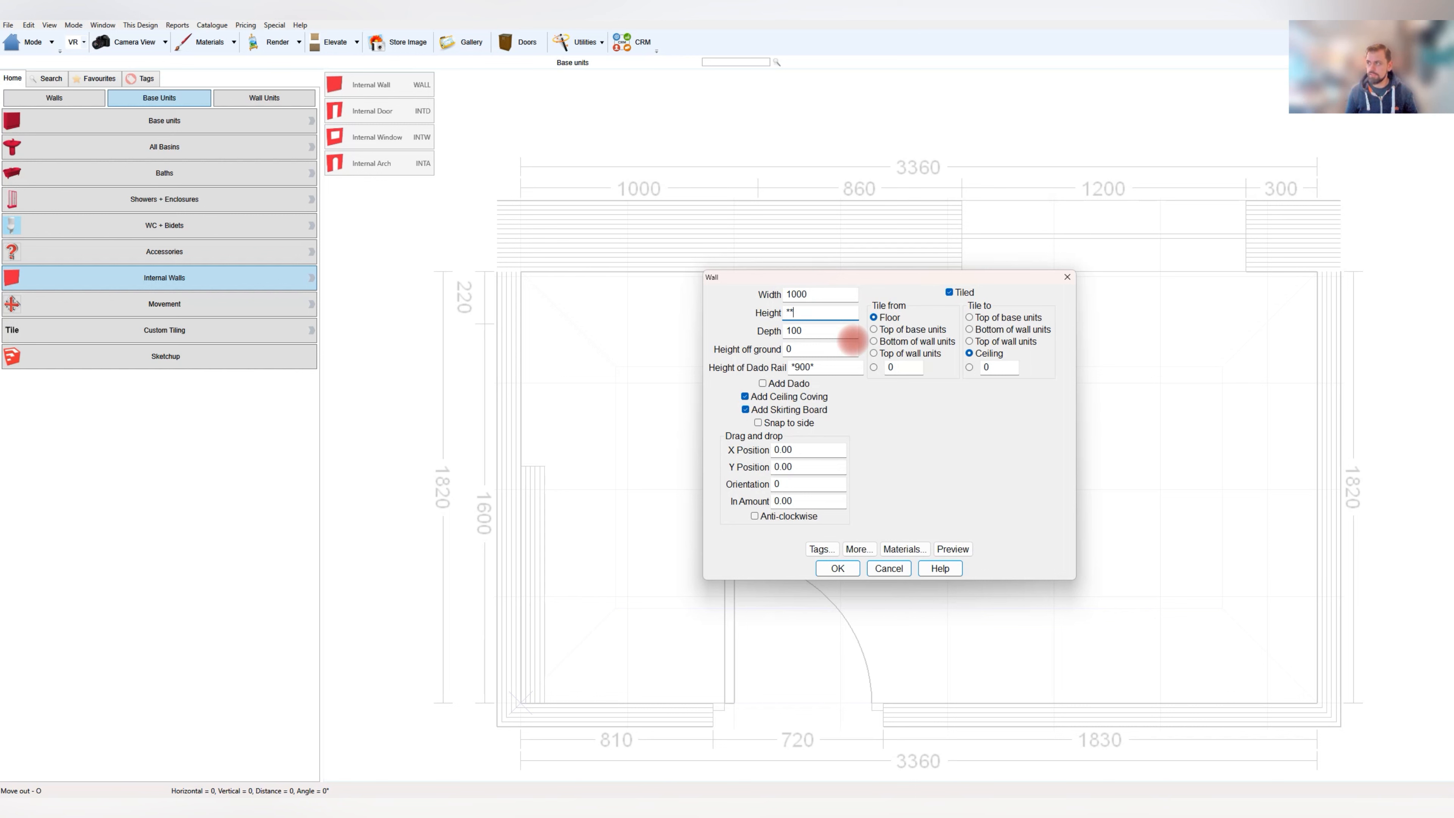
key(shift+Tab)
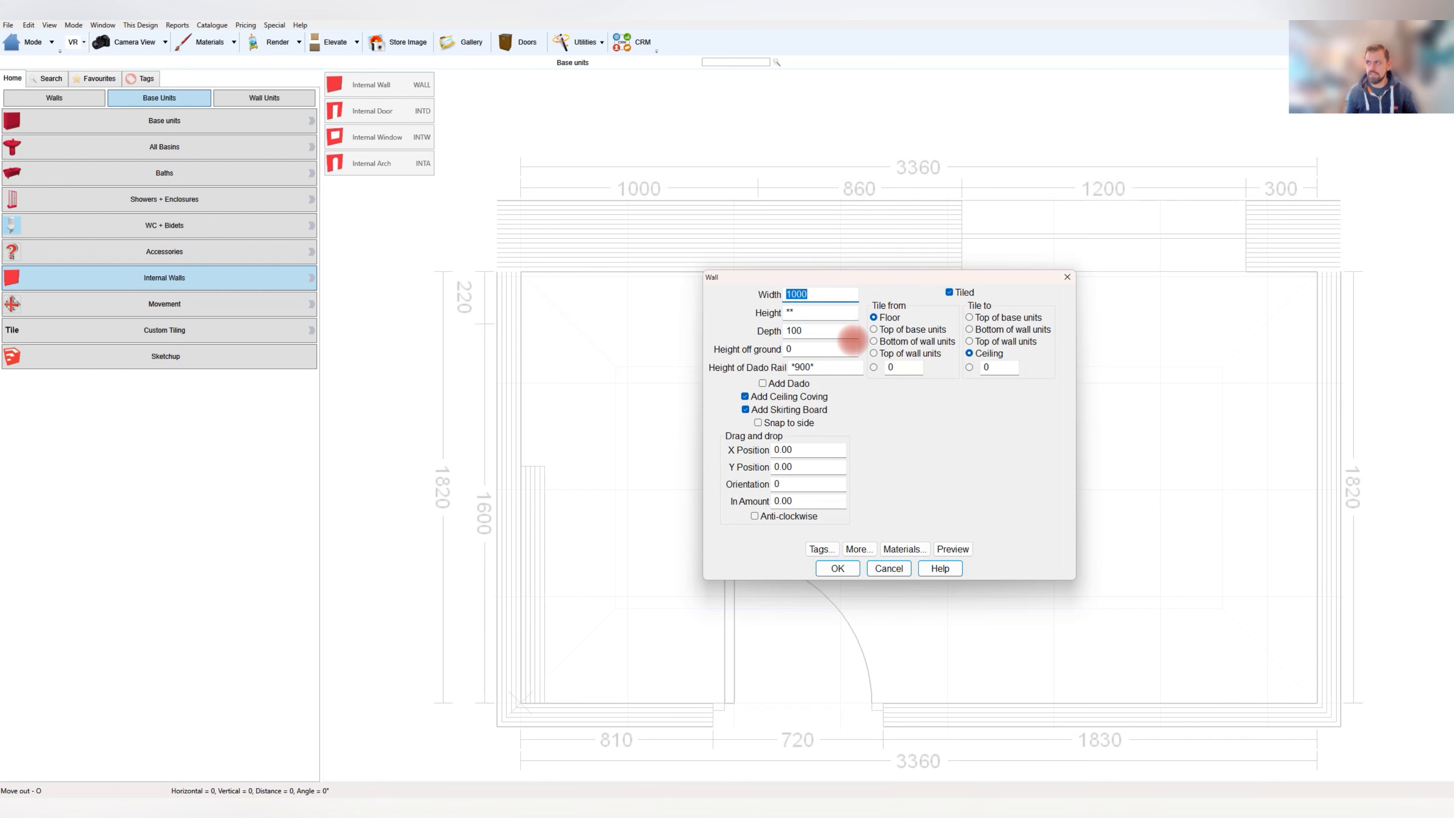
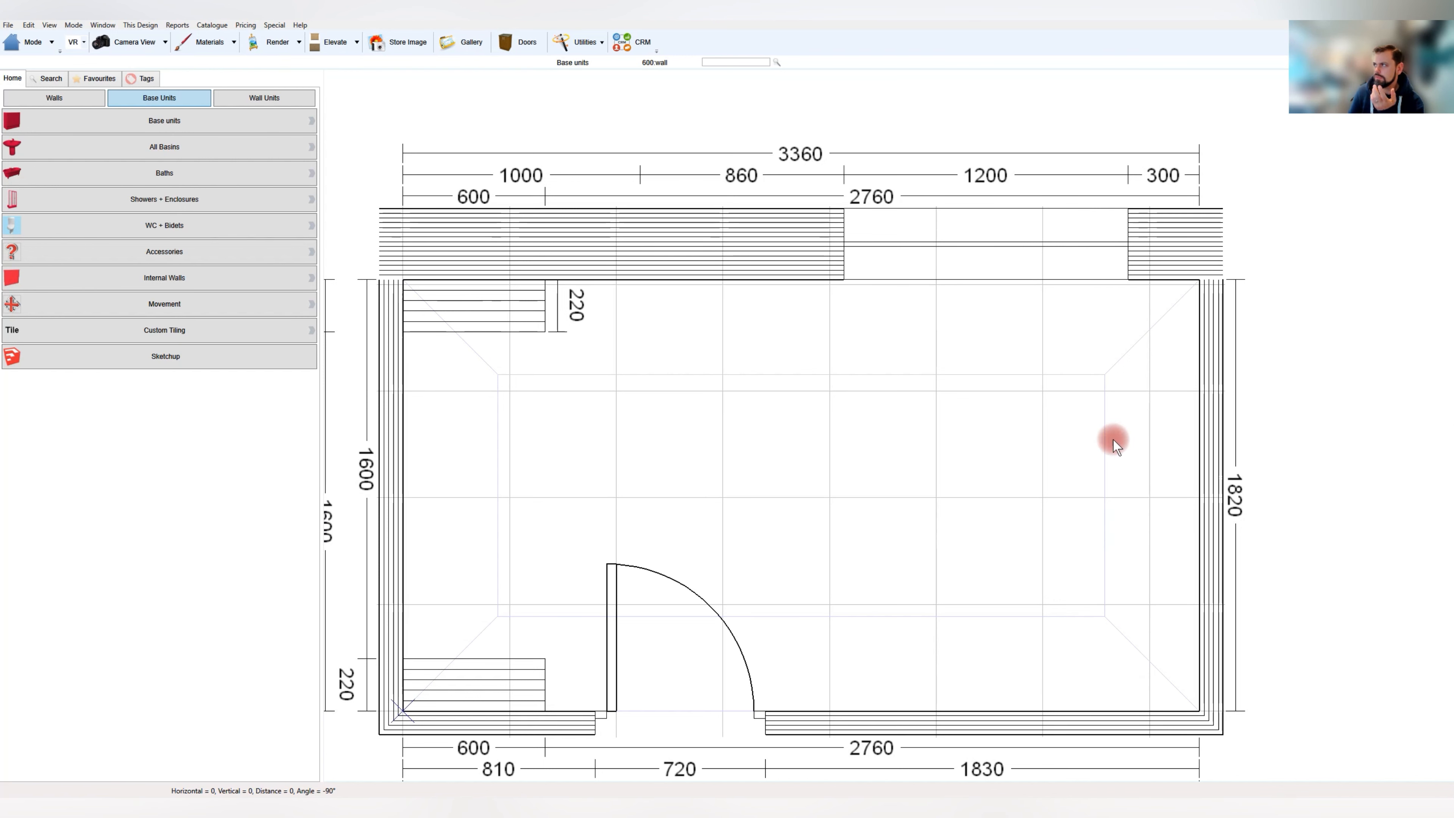
Copy the internal wall in the corner opposite the door side into the middle of the room and set the copy's width to 1820
click(503, 297)
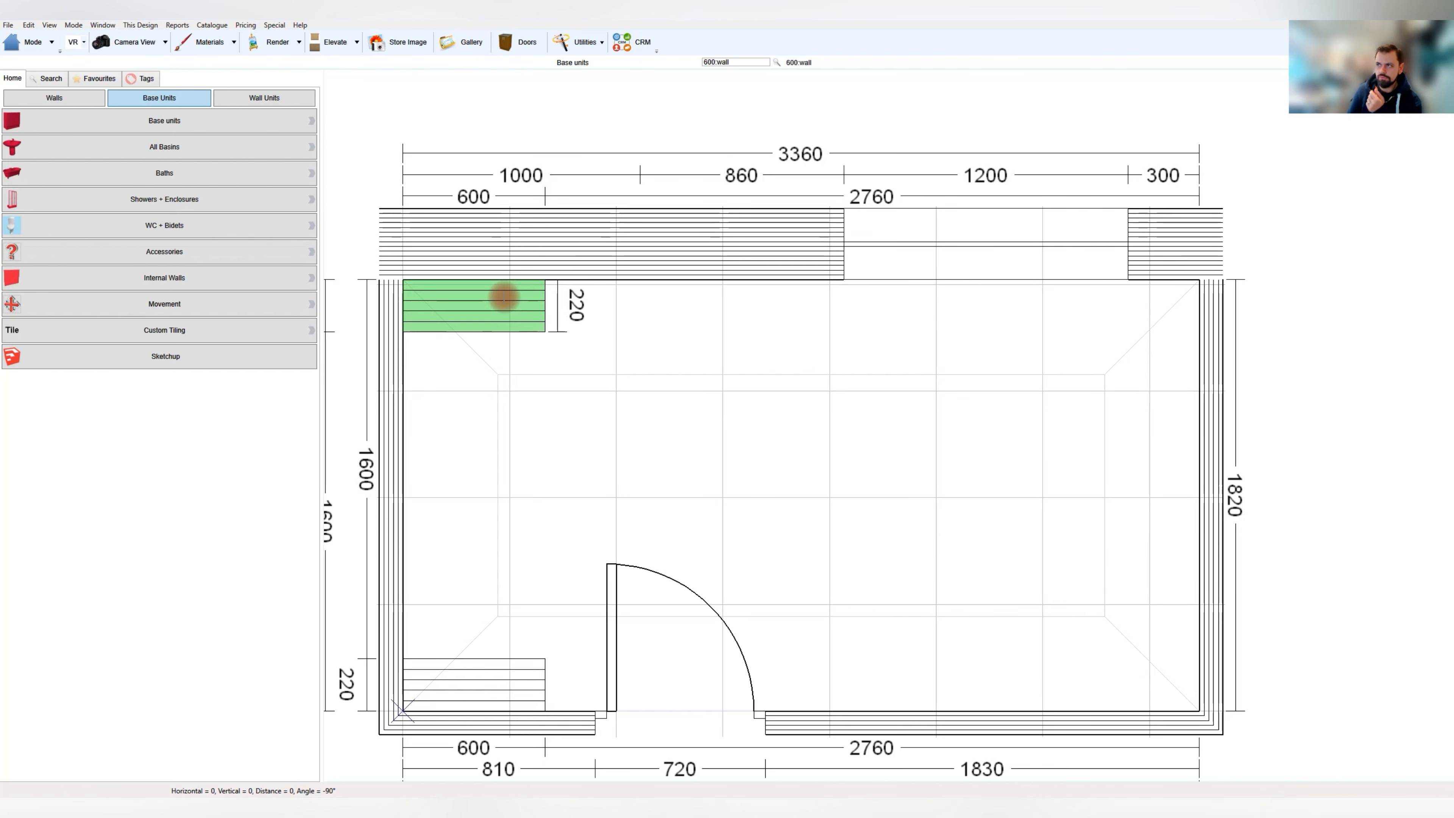
drag(640, 361, 731, 458)
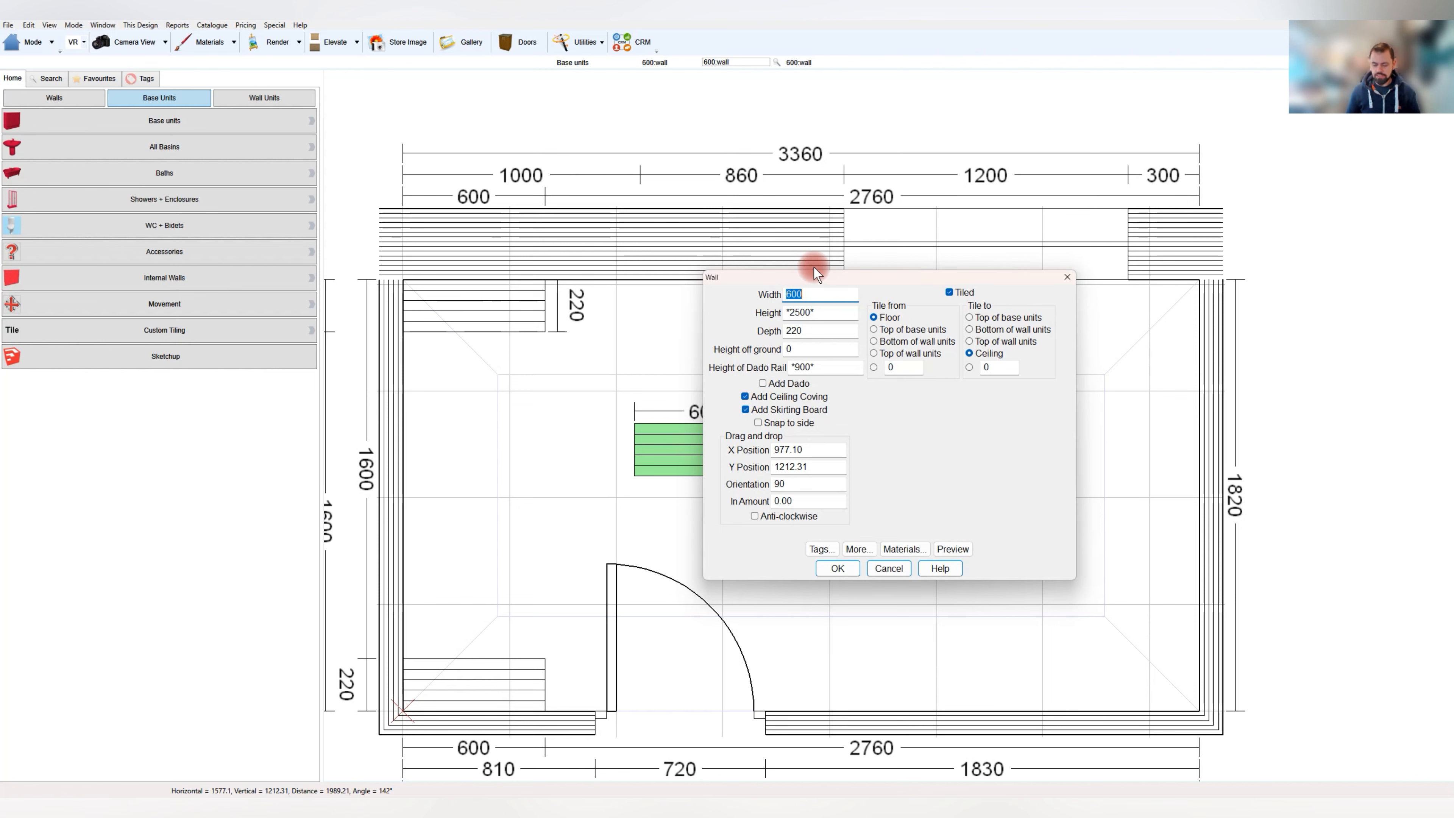
key(Tab)
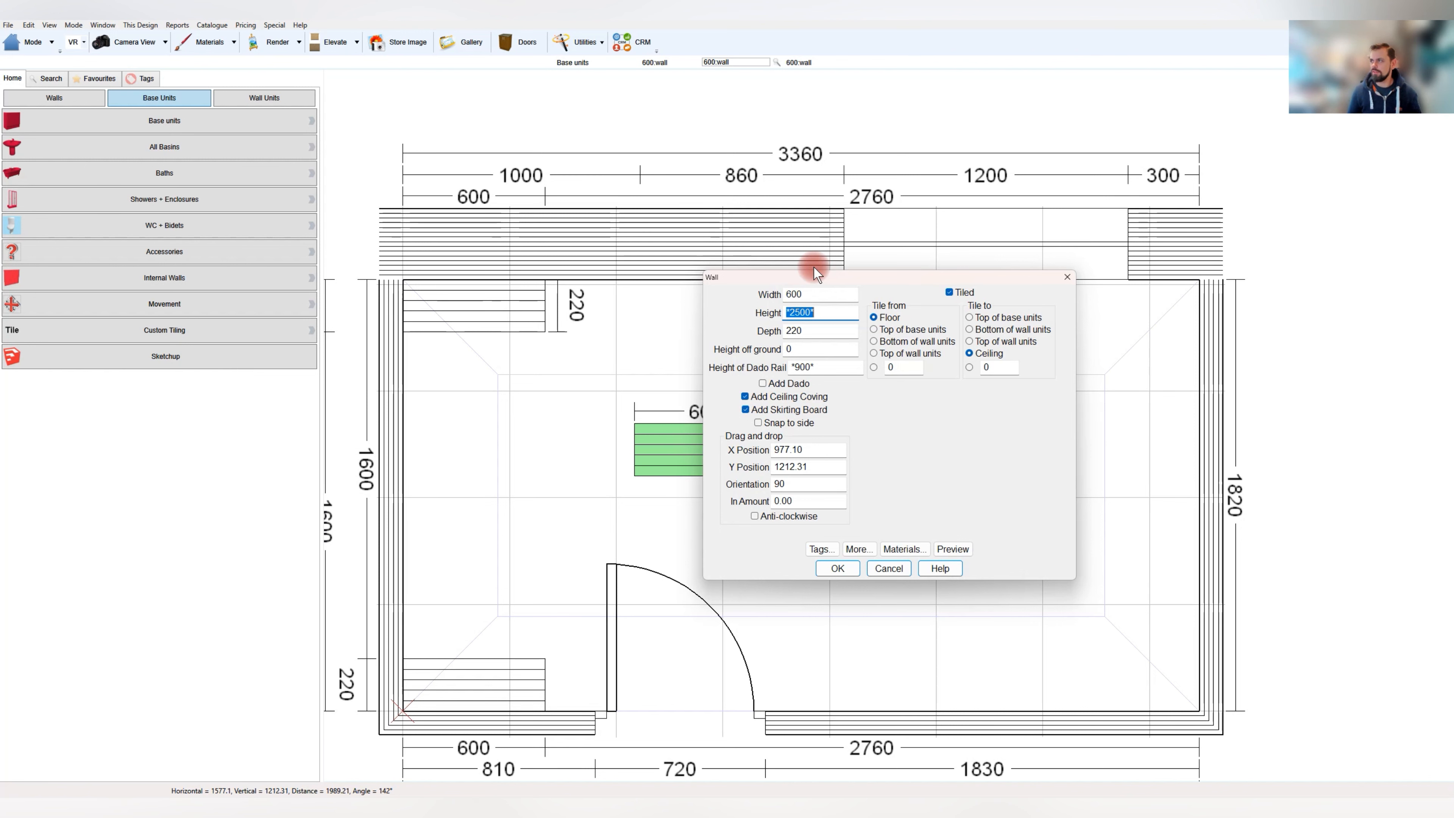
key(shift+Tab)
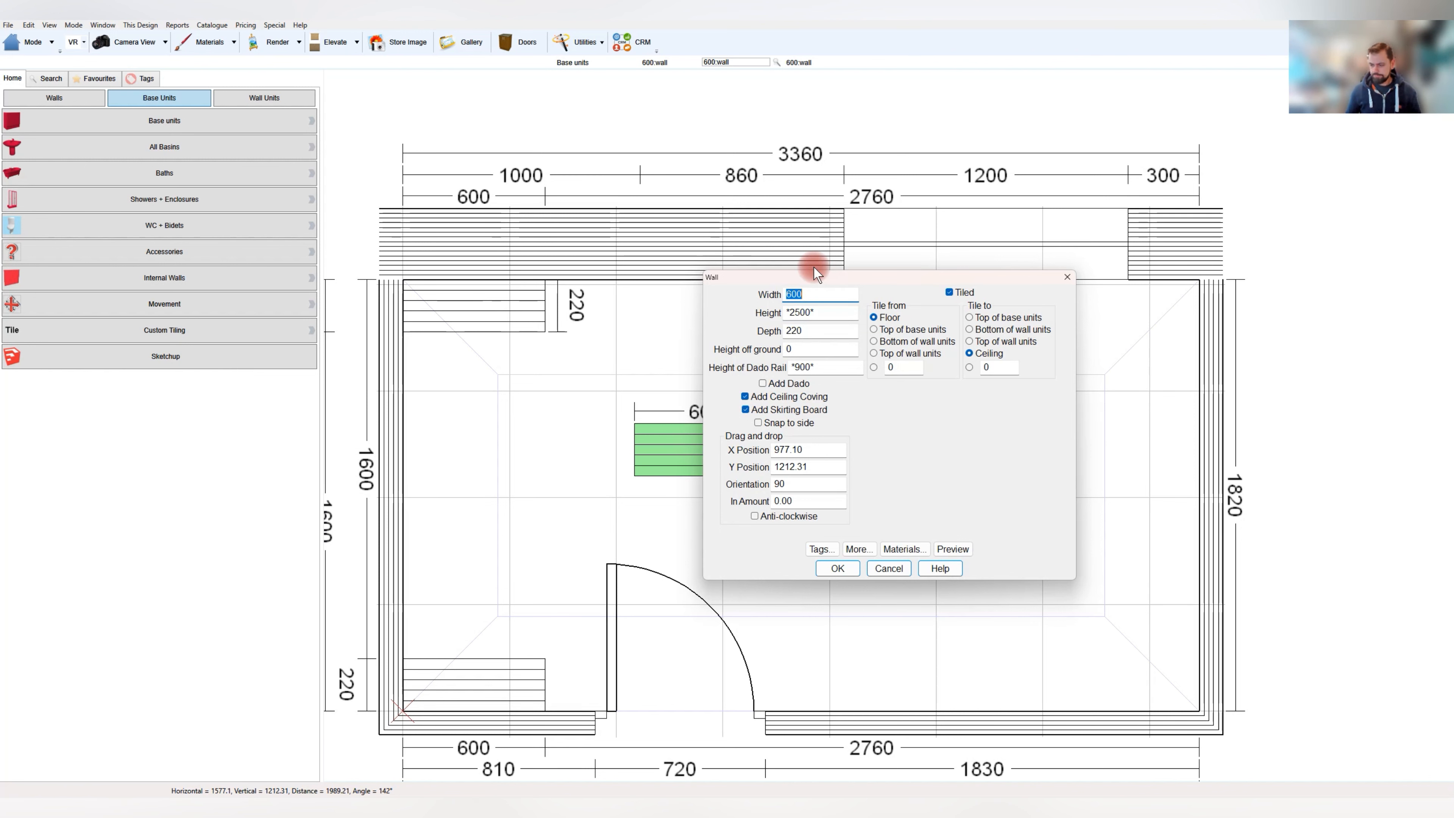
text(1820)
key(Return)
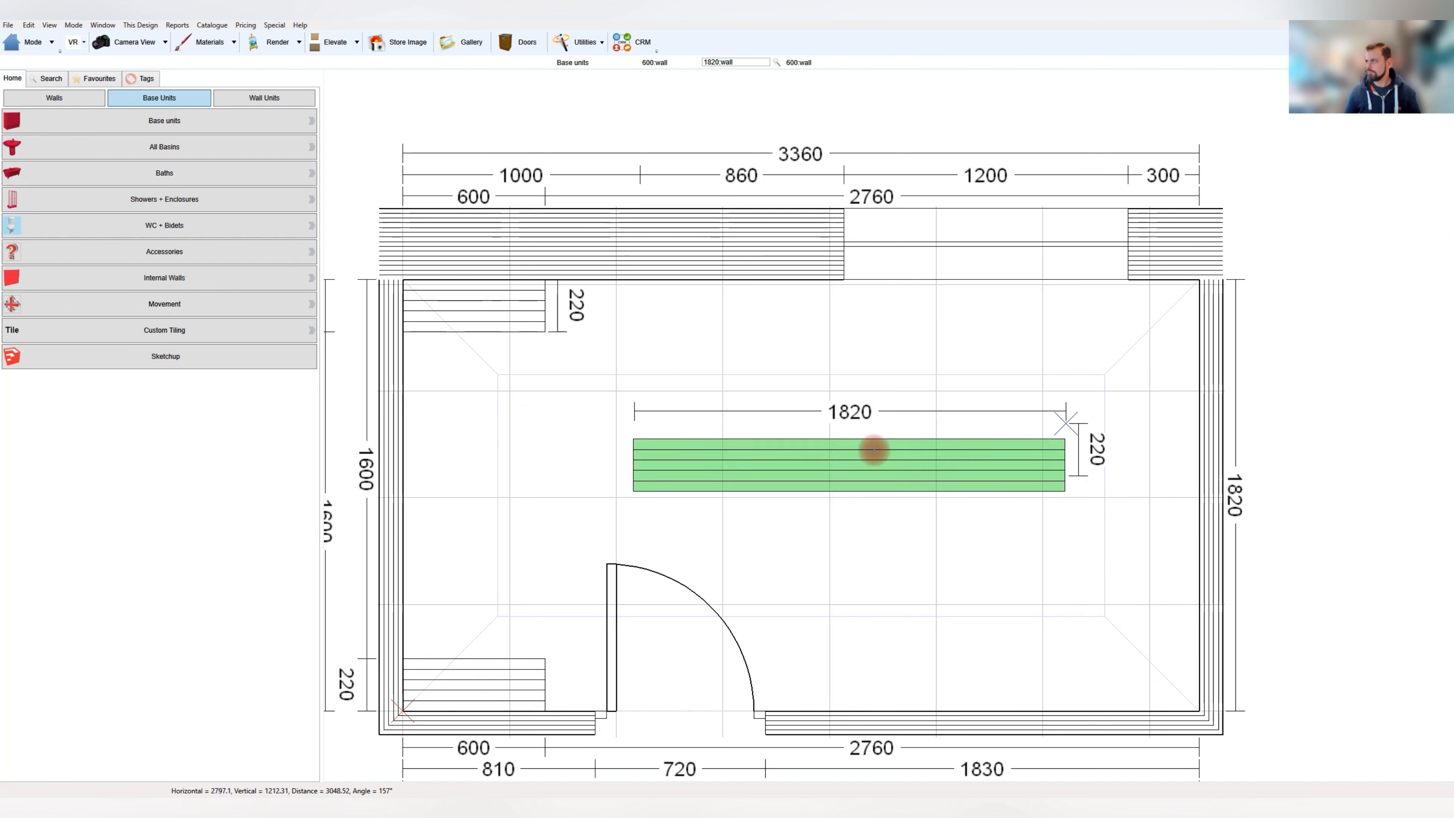
Place the copied wall along the end wall nearest the window and set its depth to 100
click(1173, 486)
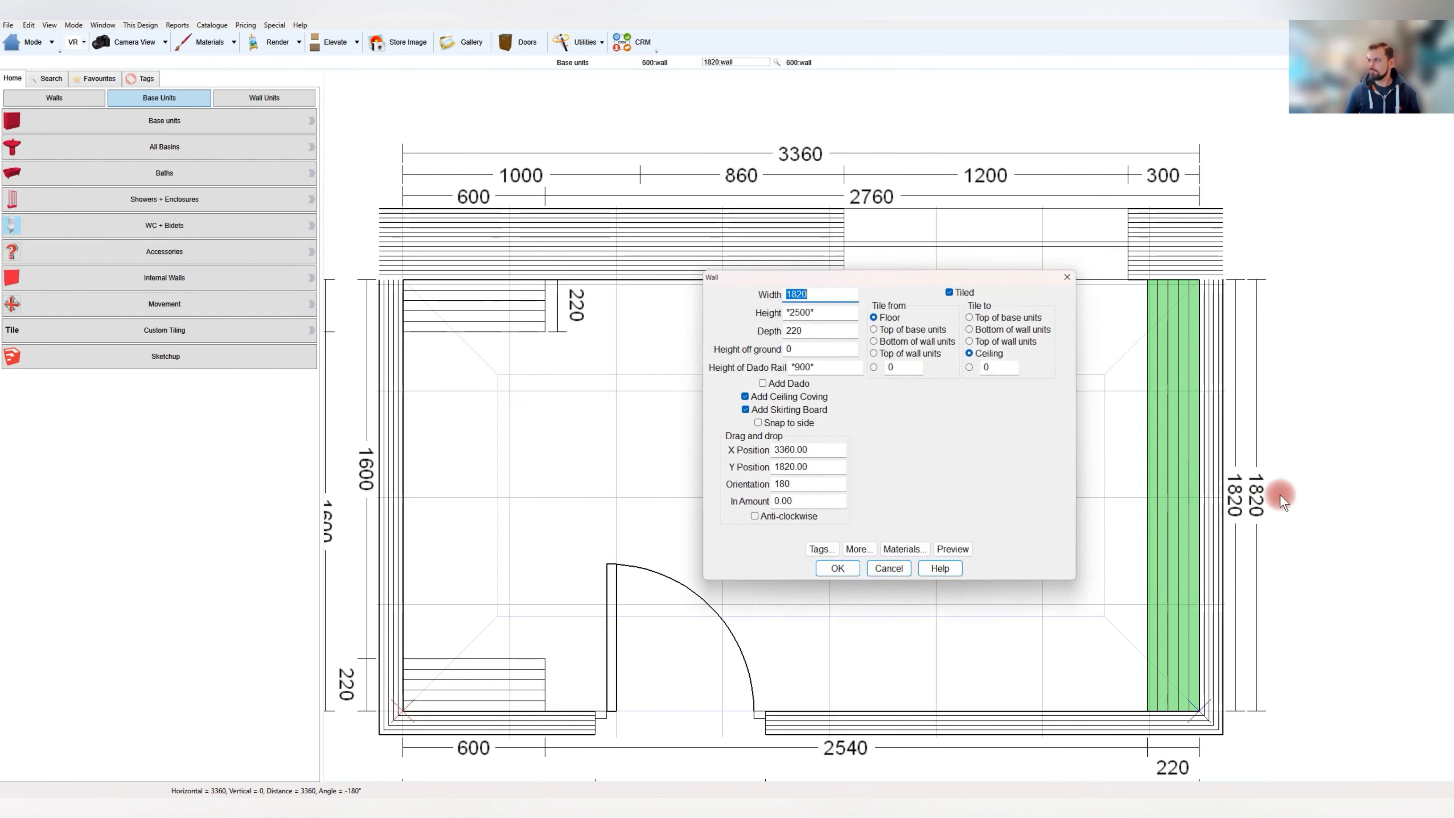
key(Tab)
key(Tab)
text(100)
key(Return)
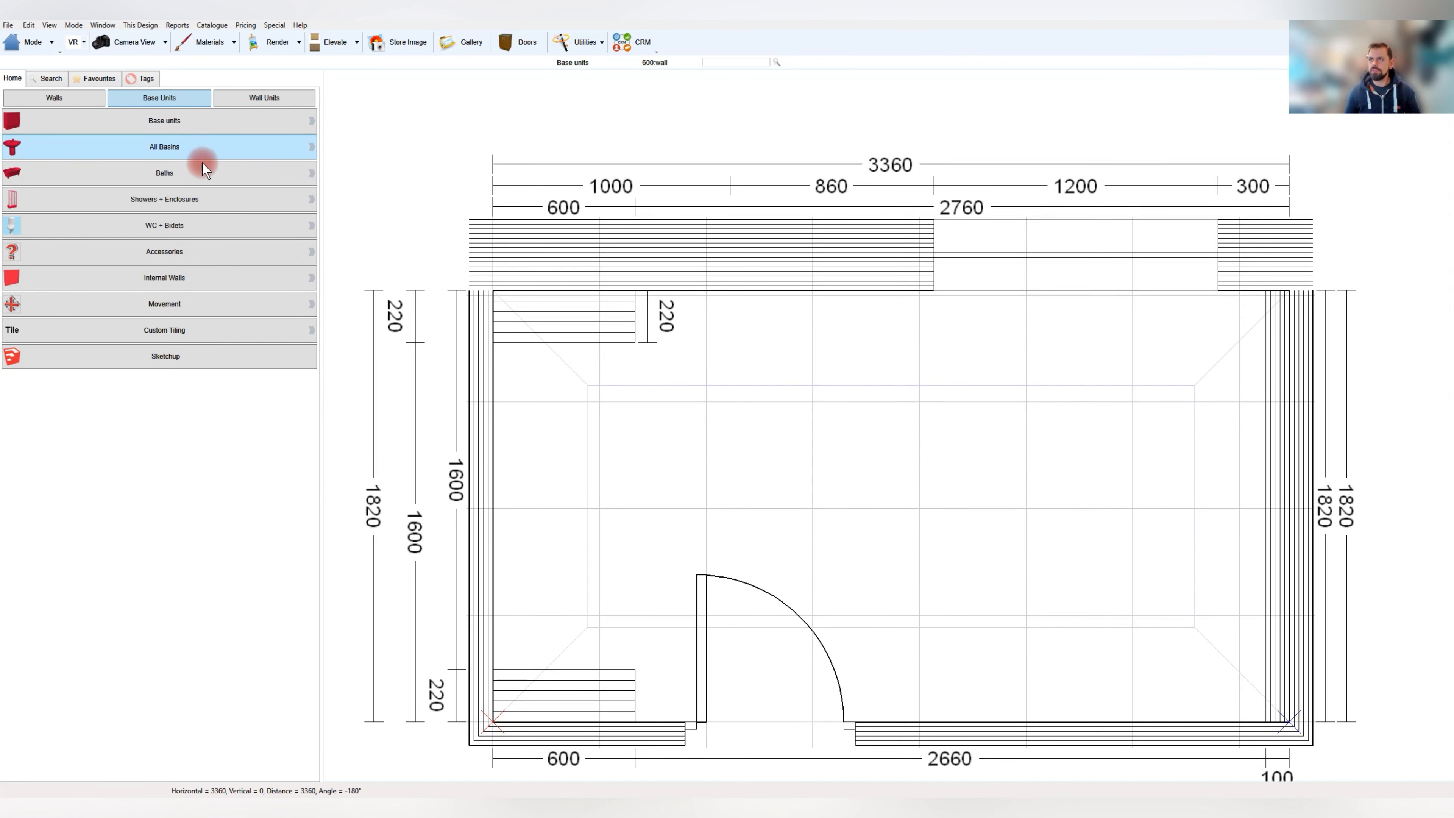
Look through the Shower Trays and Shower Trays - Giorgio favourites for a suitable tray and return to the base units catalogue
click(94, 79)
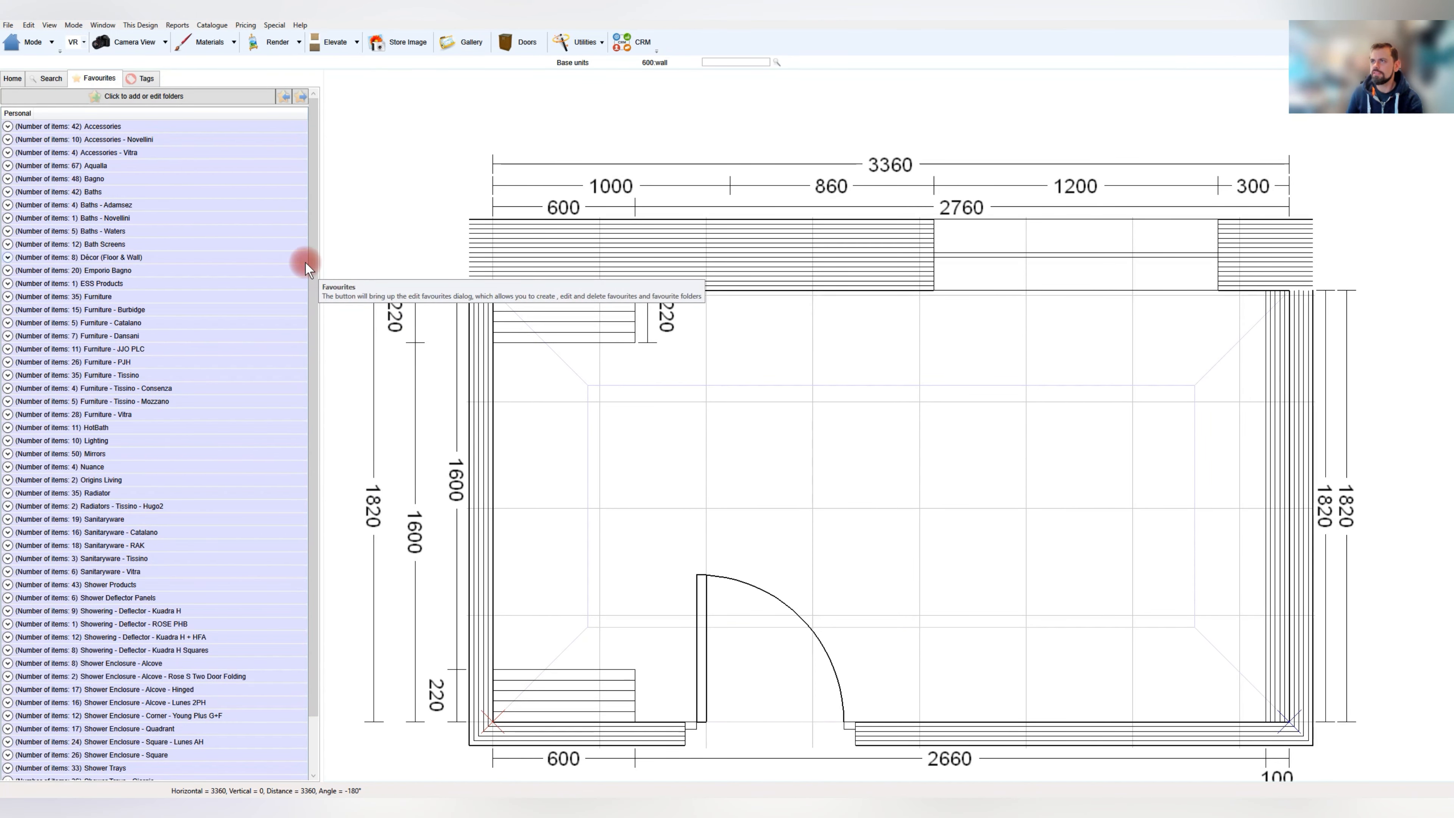
scroll(310, 264, down, 1)
drag(311, 273, 321, 346)
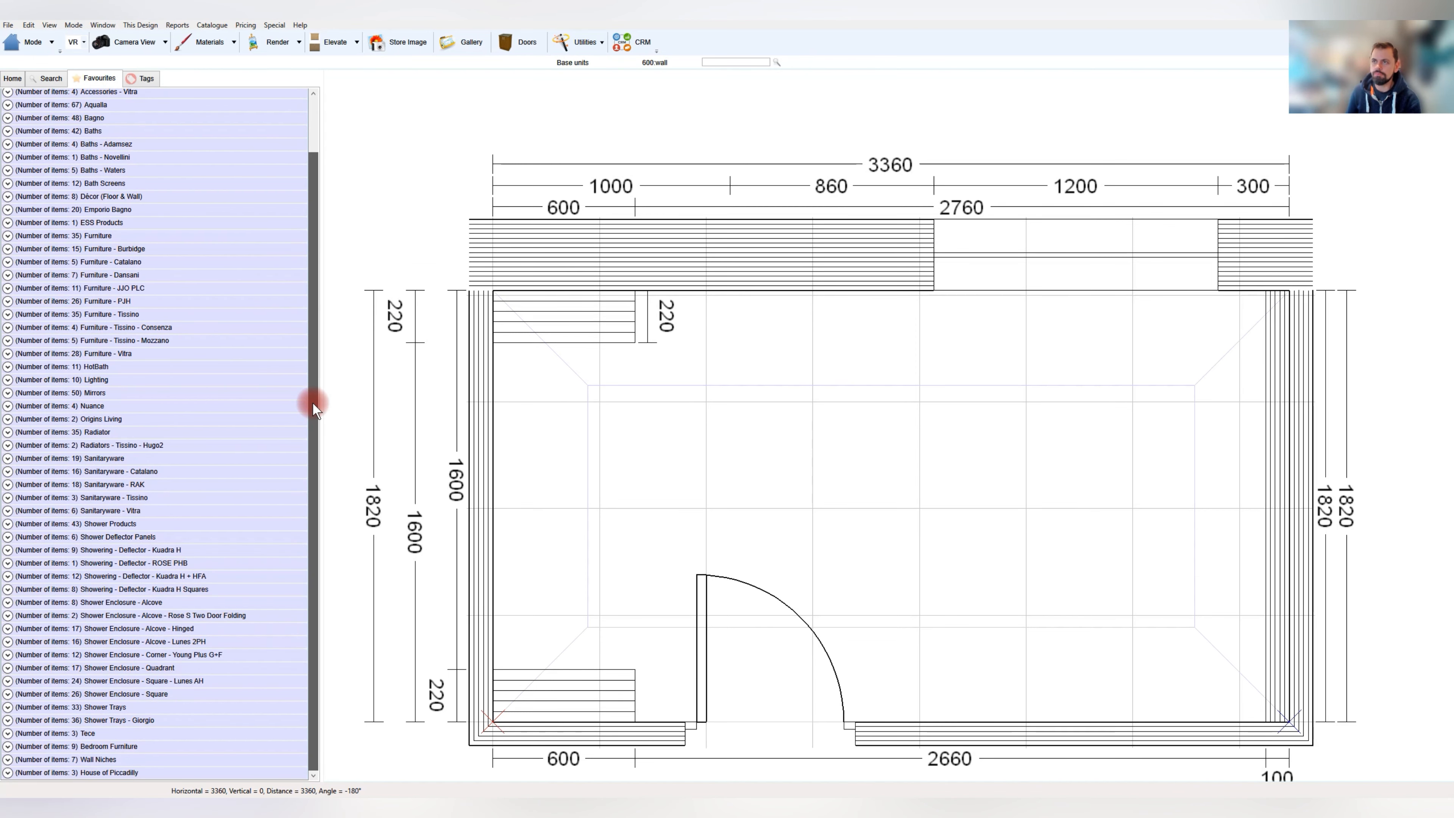
drag(312, 413, 309, 421)
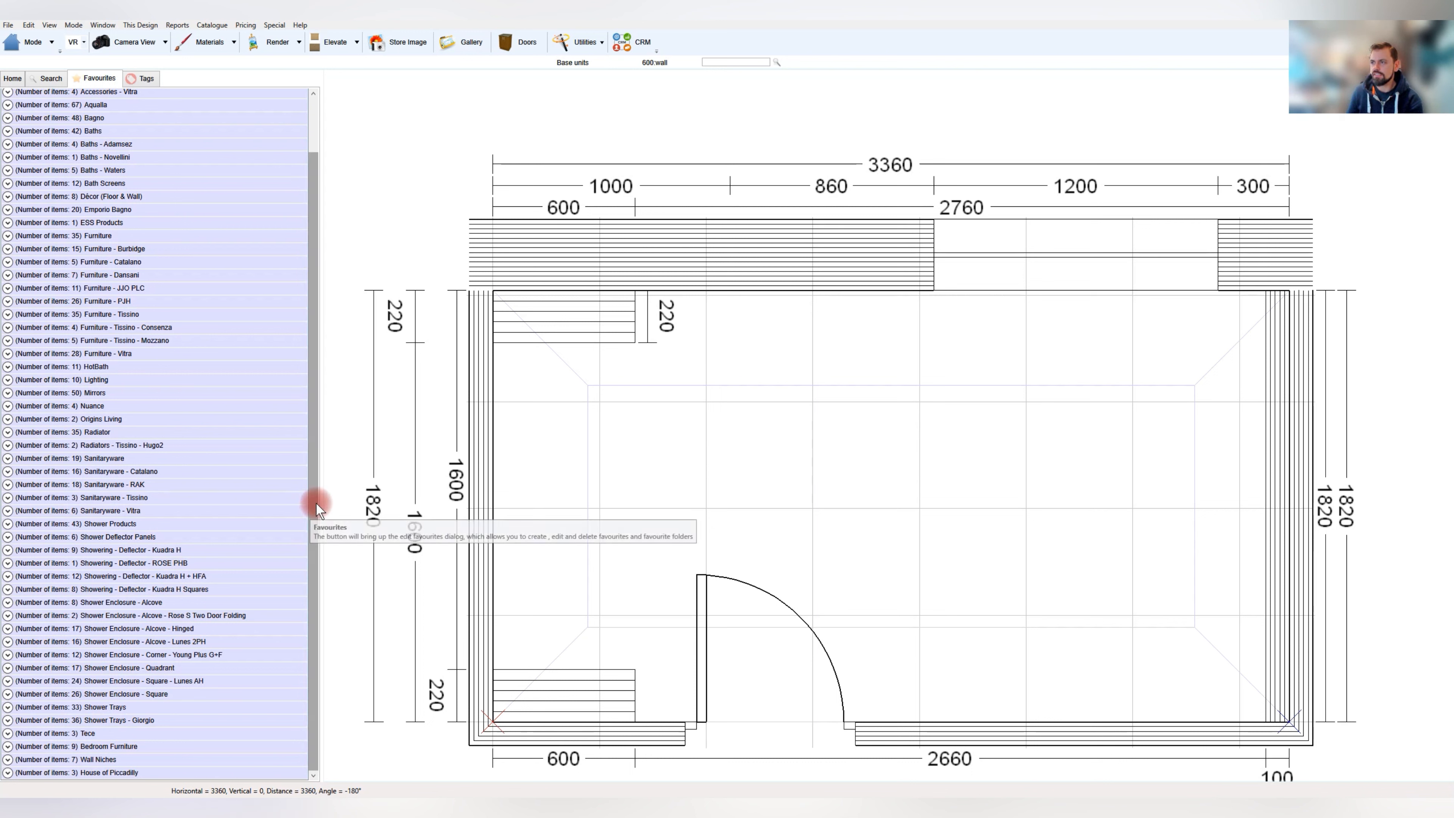
mouse_move(316, 501)
mouse_down()
mouse_move(311, 521)
mouse_move(304, 450)
mouse_move(302, 515)
mouse_up()
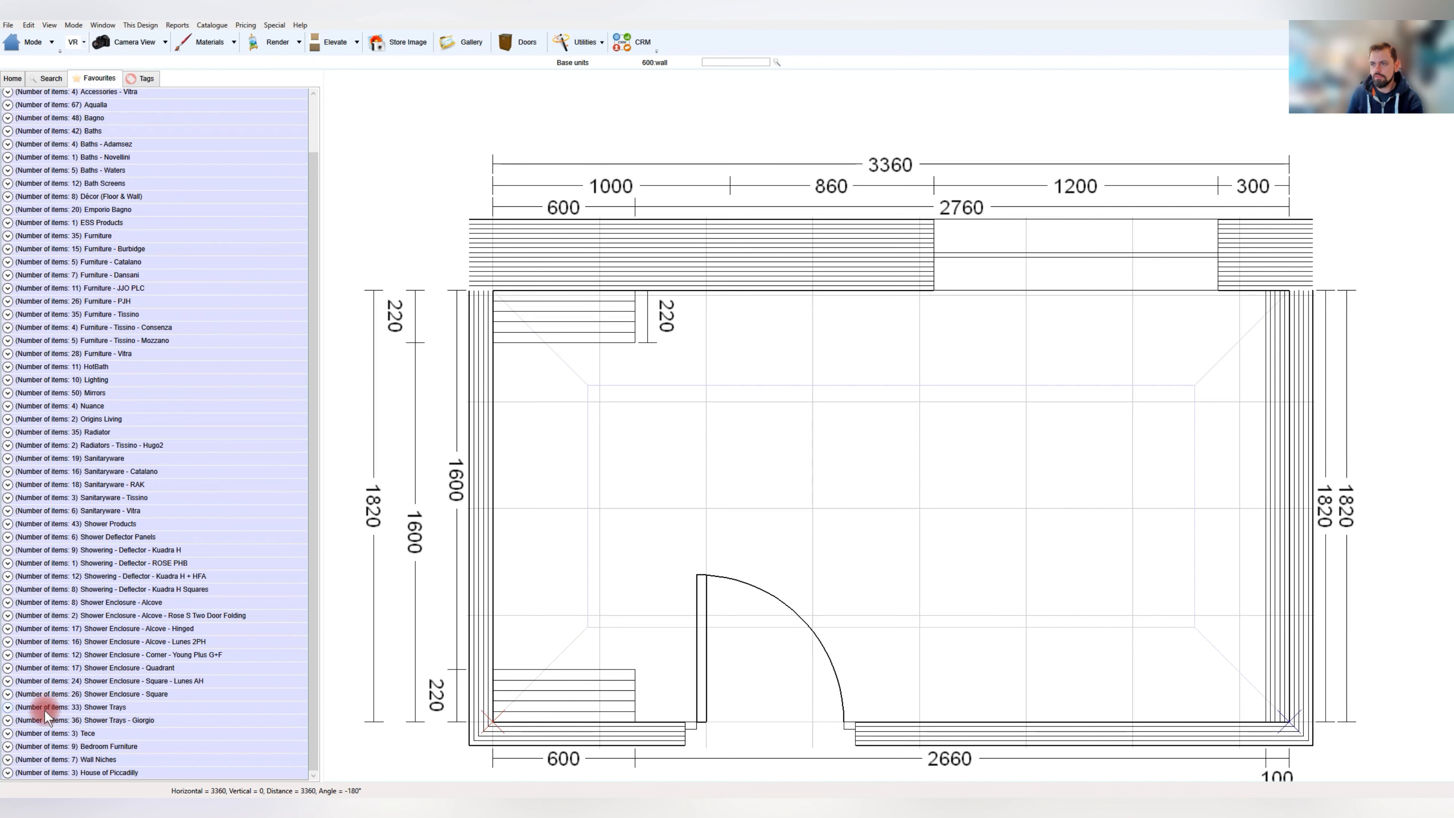
click(8, 721)
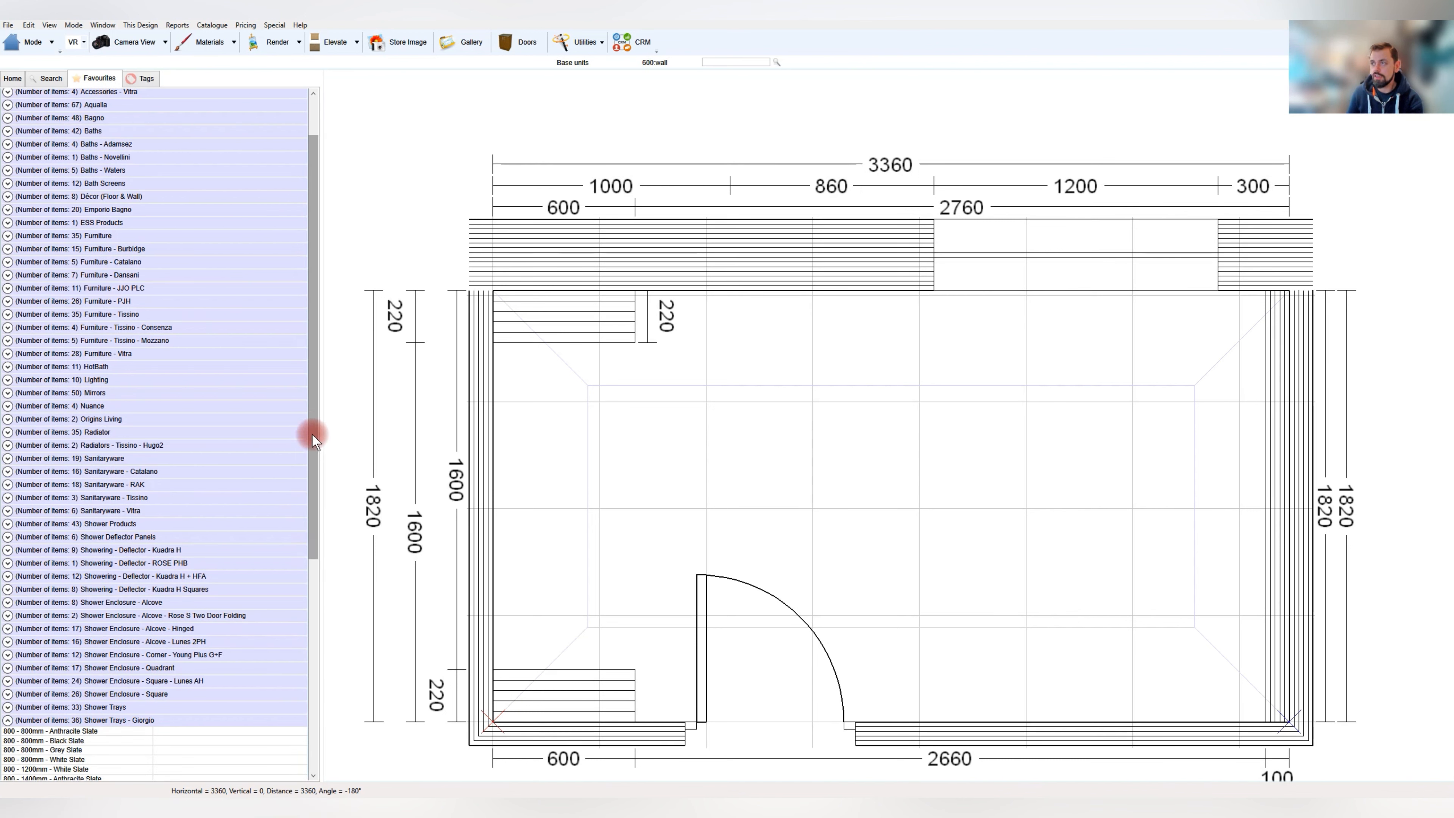
drag(311, 432, 317, 647)
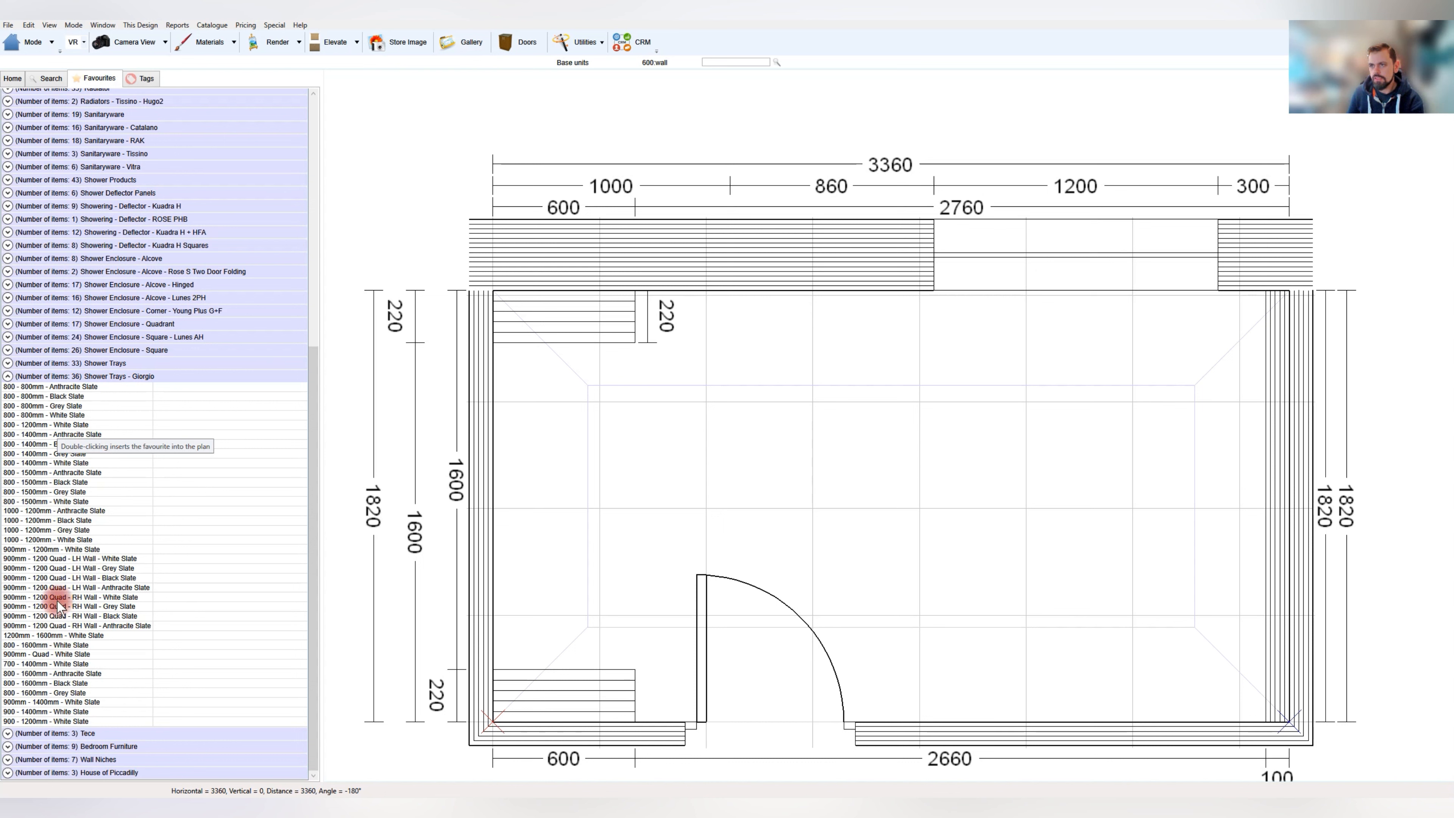
click(8, 363)
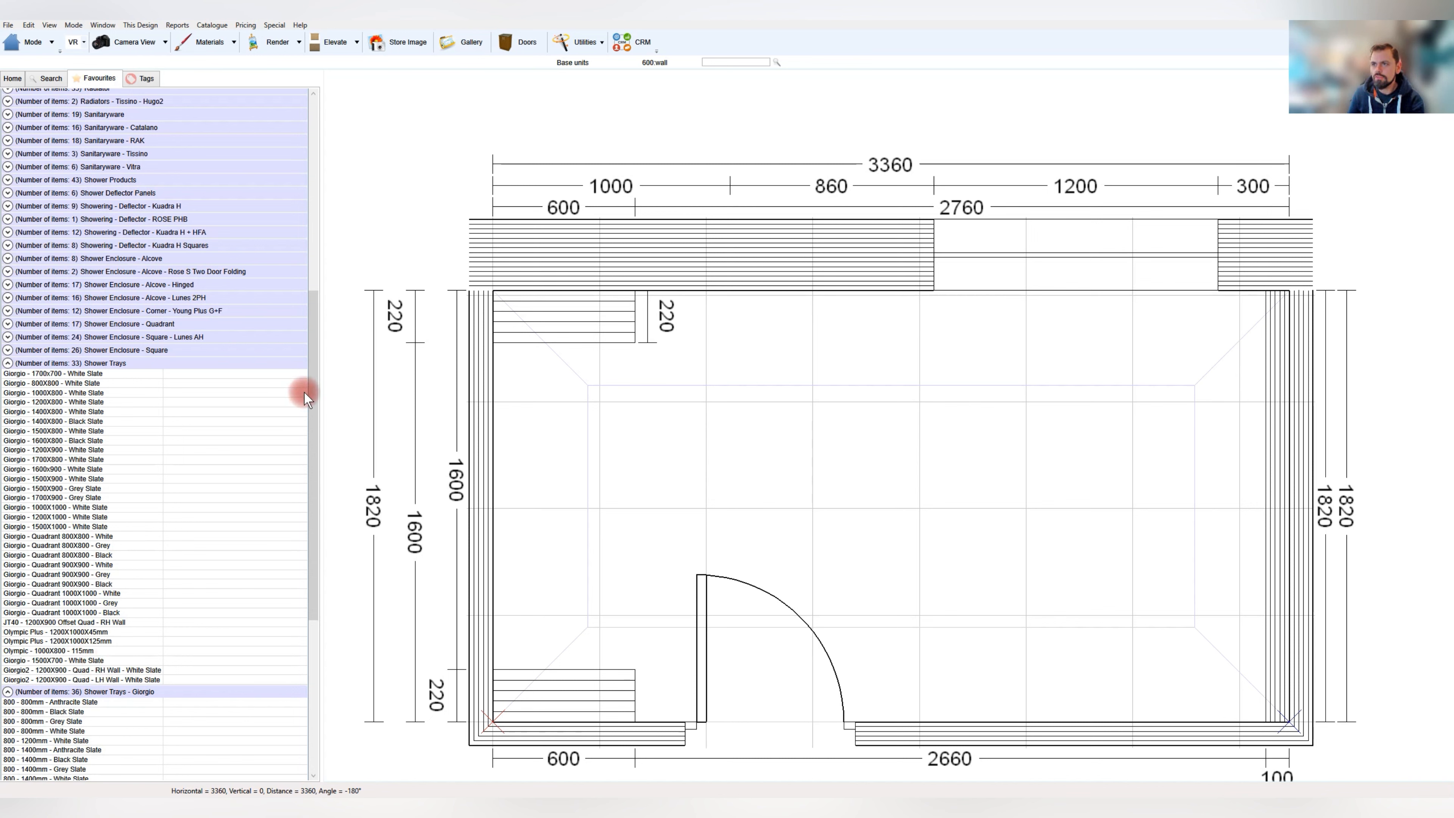
drag(308, 395, 658, 409)
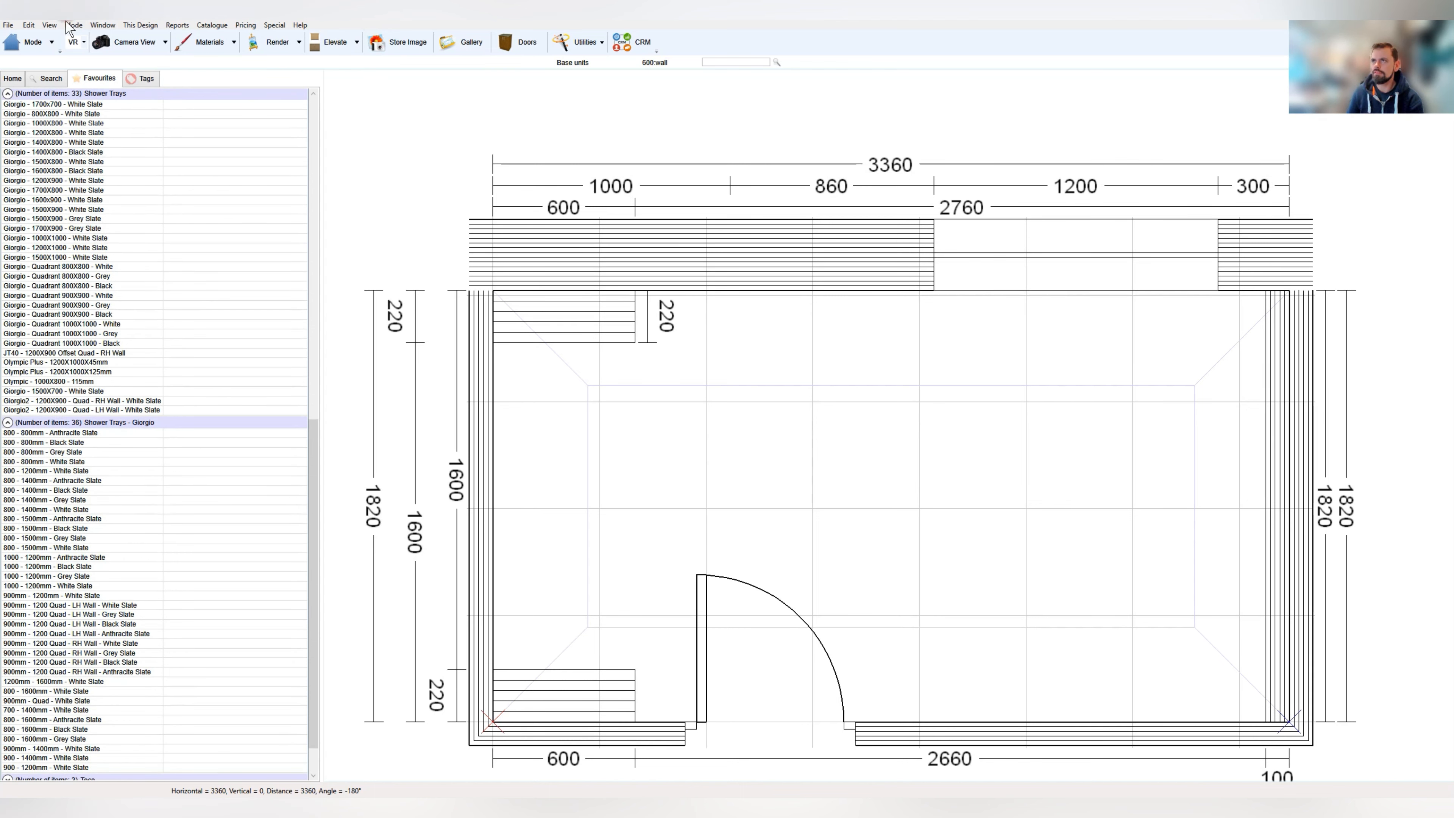
click(45, 78)
click(23, 365)
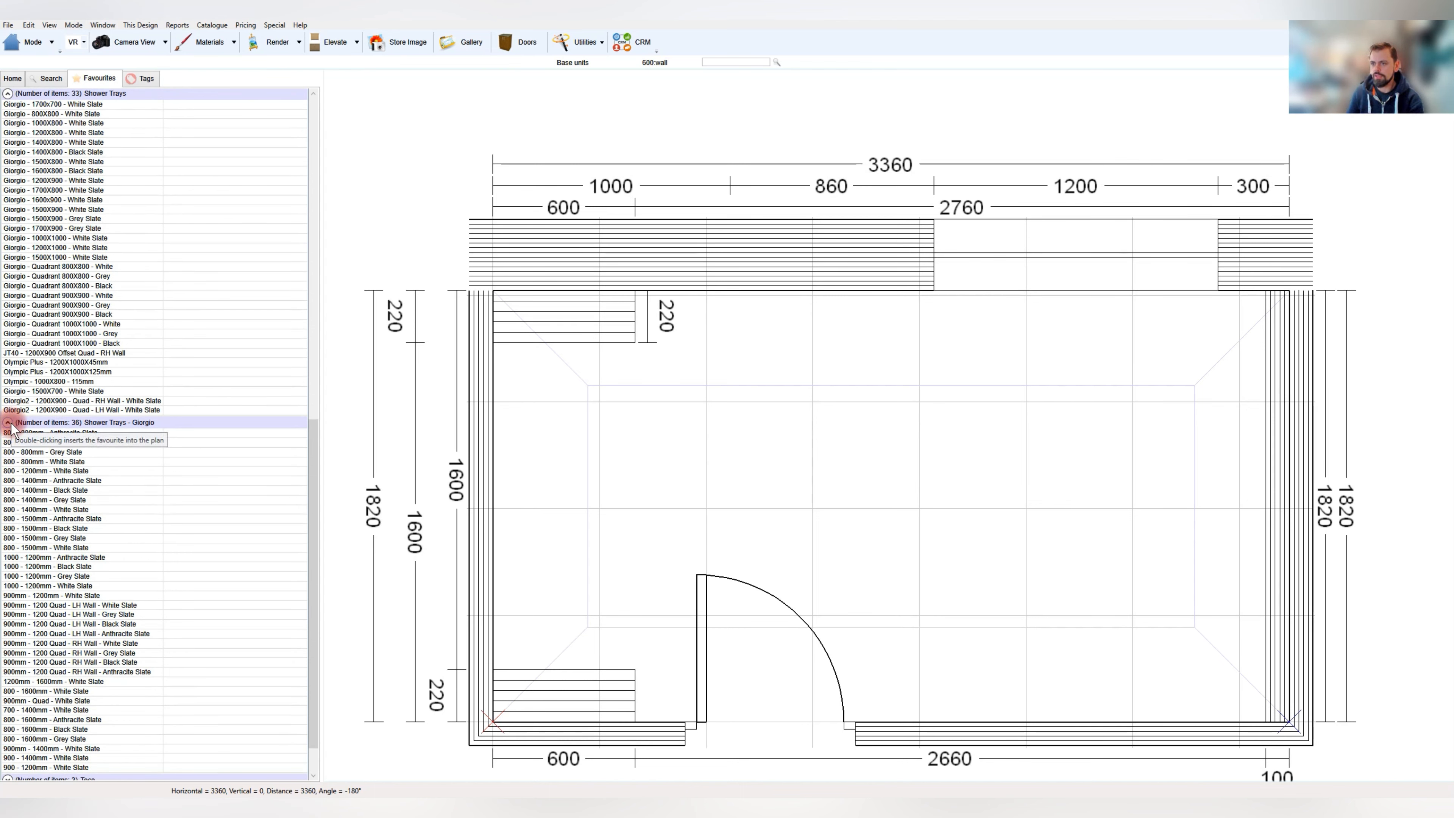
click(40, 424)
click(8, 424)
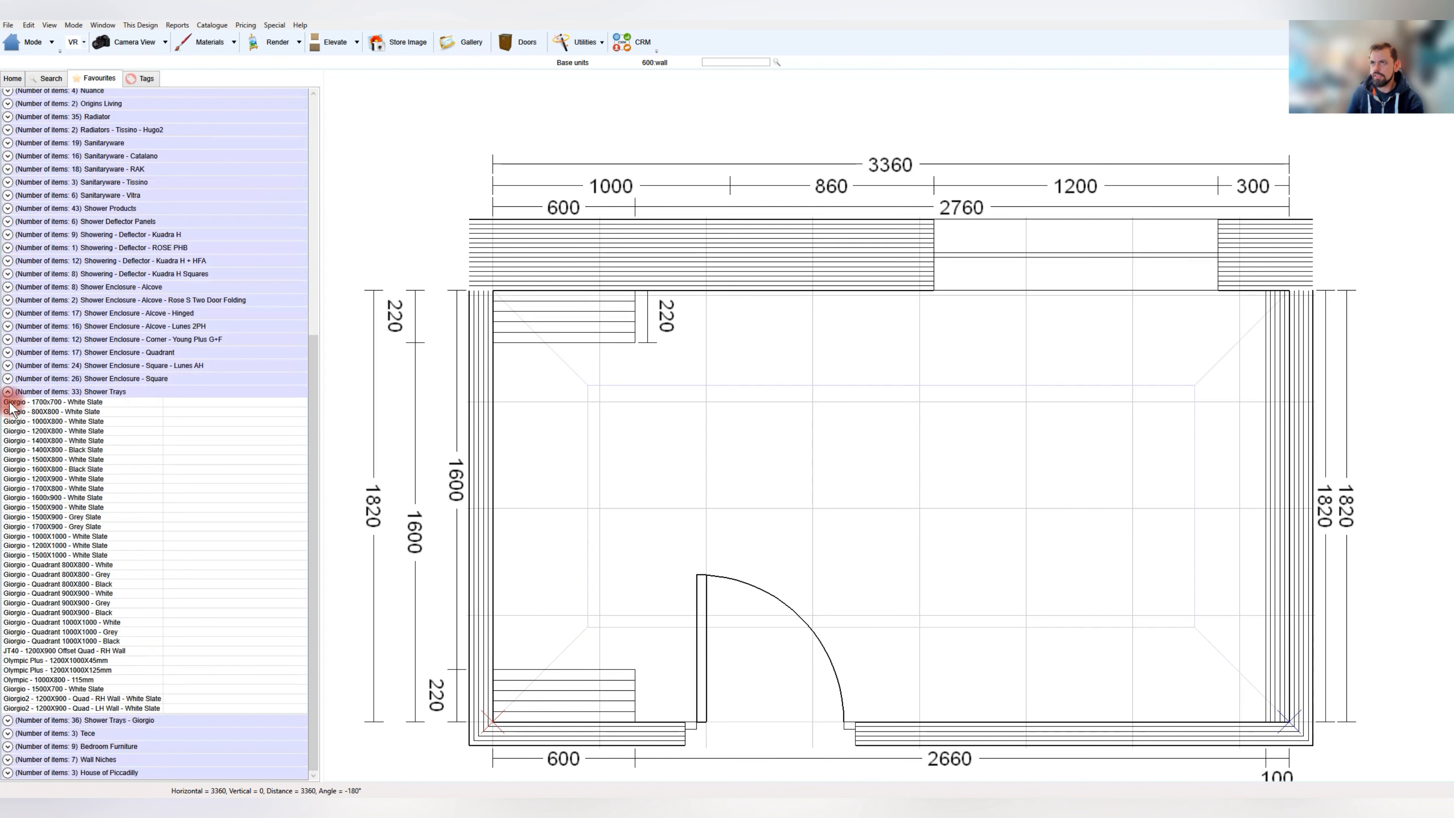
click(8, 392)
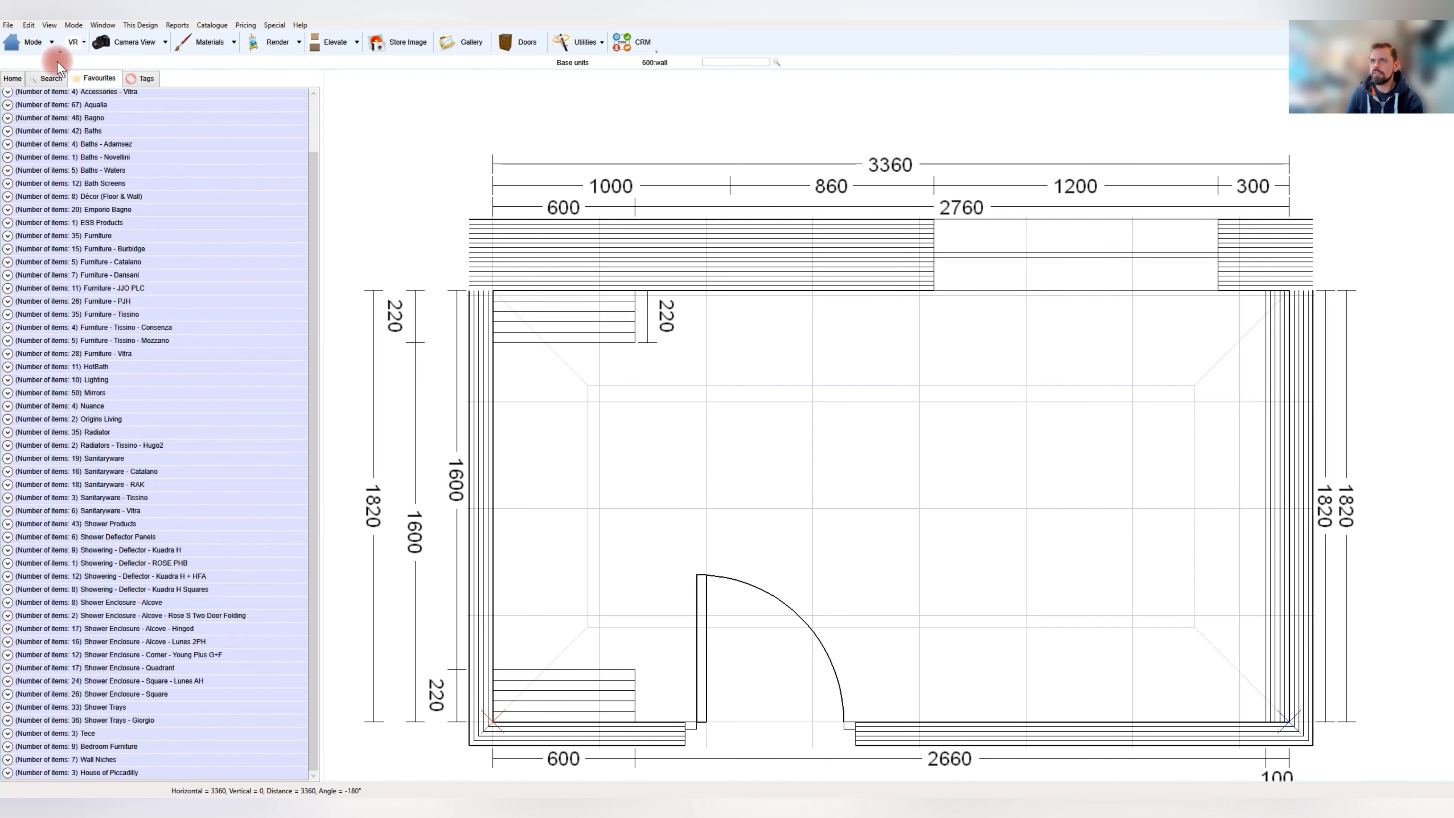
click(13, 80)
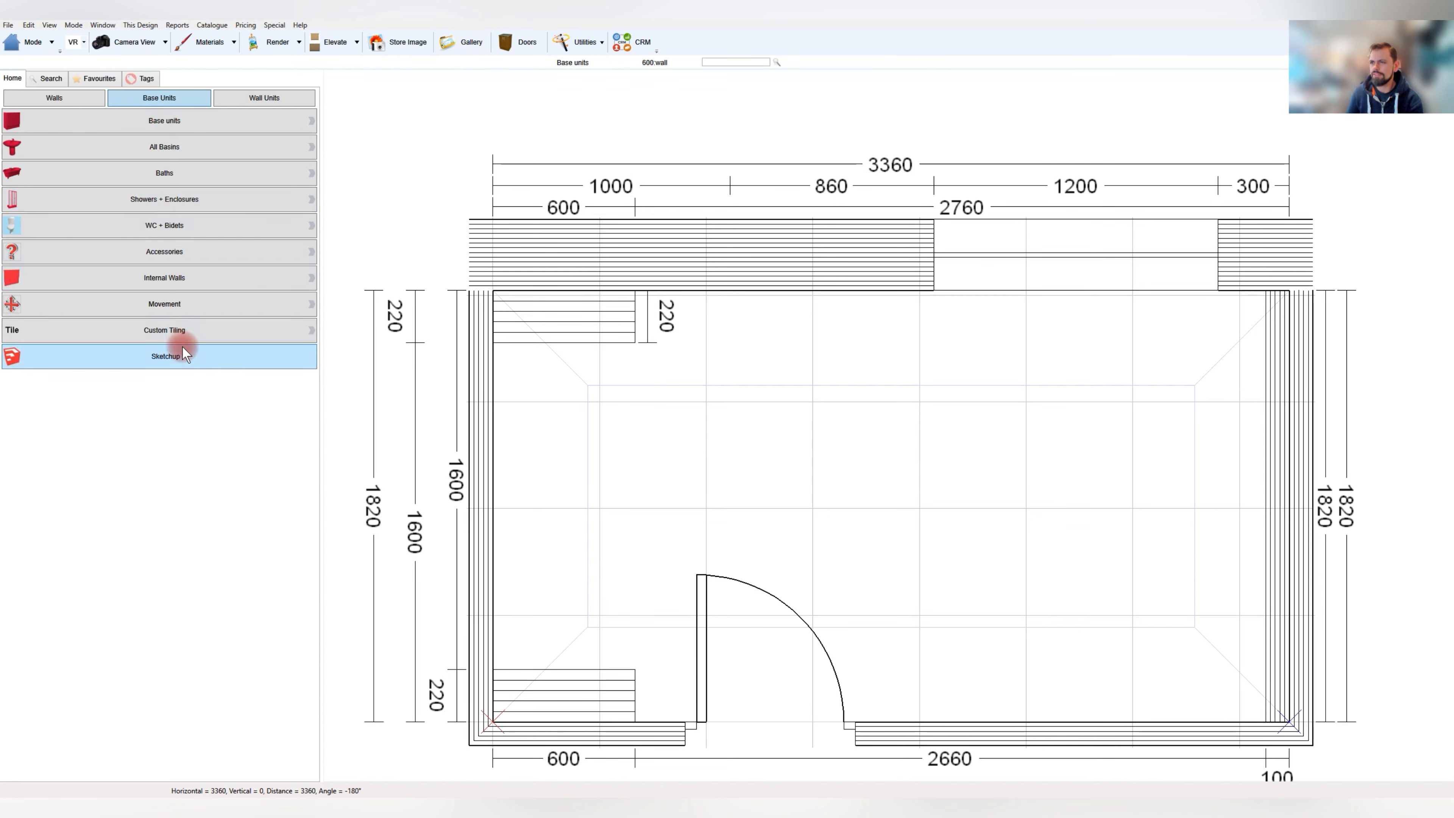
Start inserting a SketchUp model and open the Bathroom Equipment folder
click(186, 348)
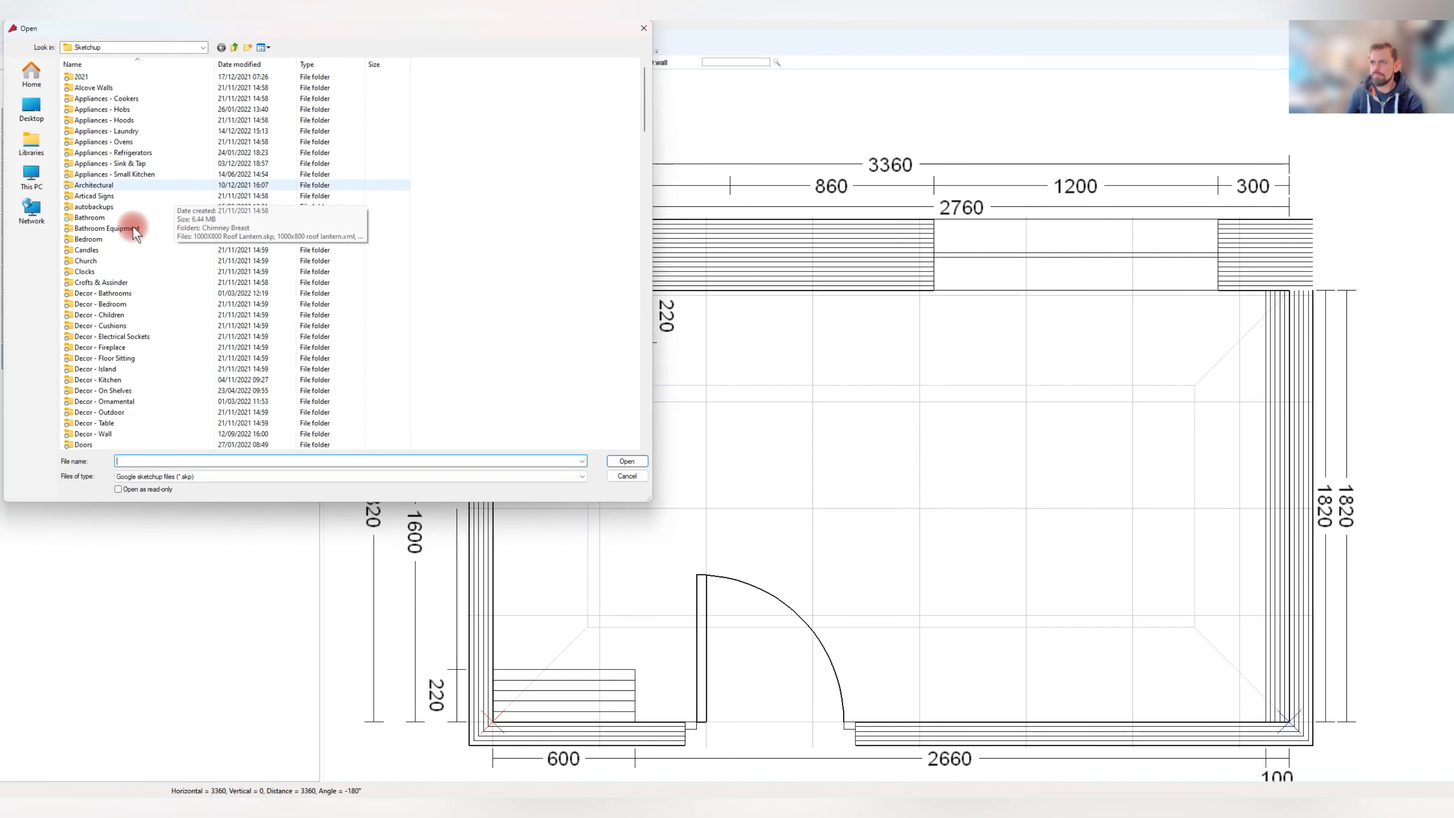
click(103, 229)
scroll(99, 222, down, 2)
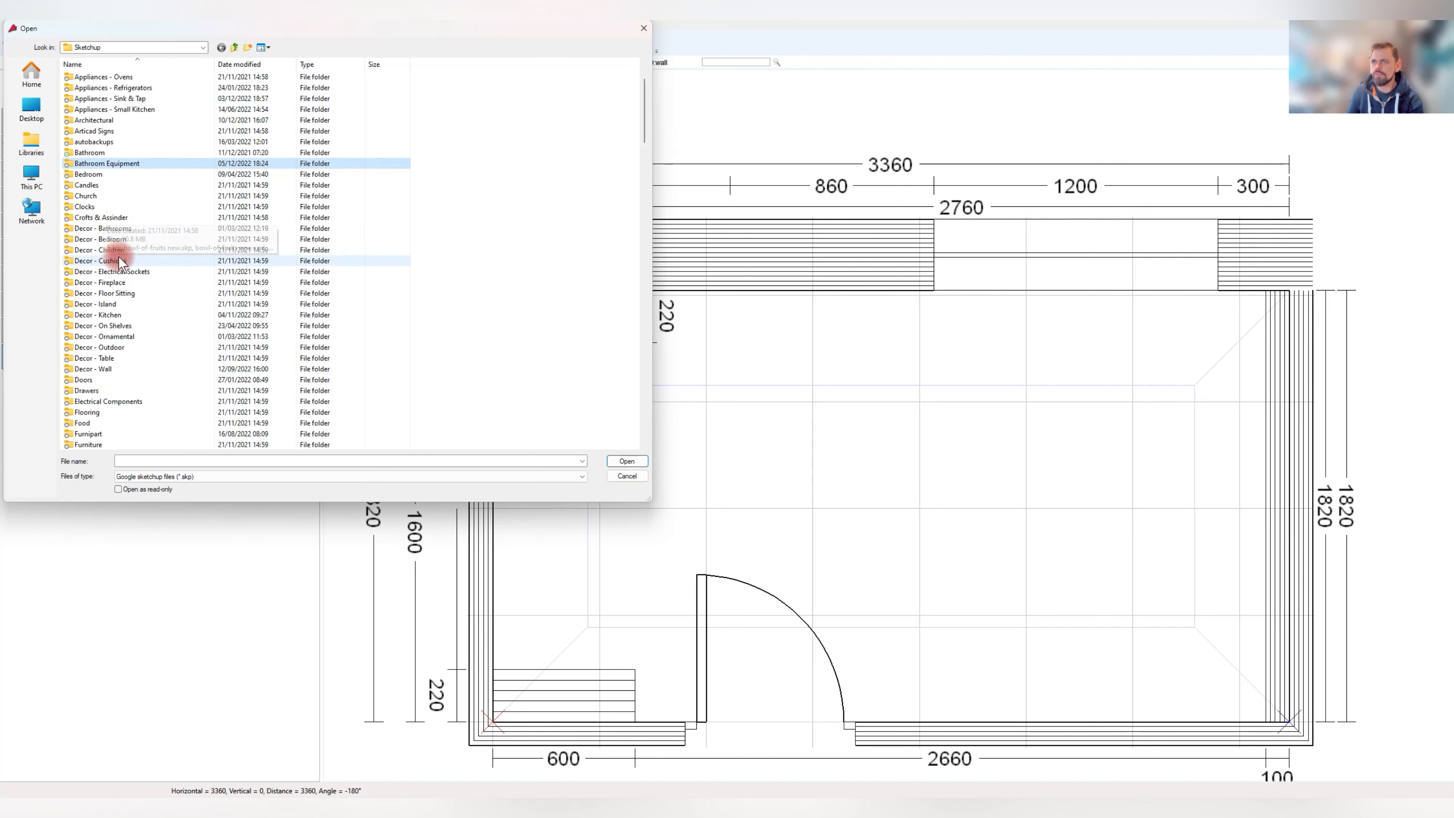
scroll(118, 226, down, 1)
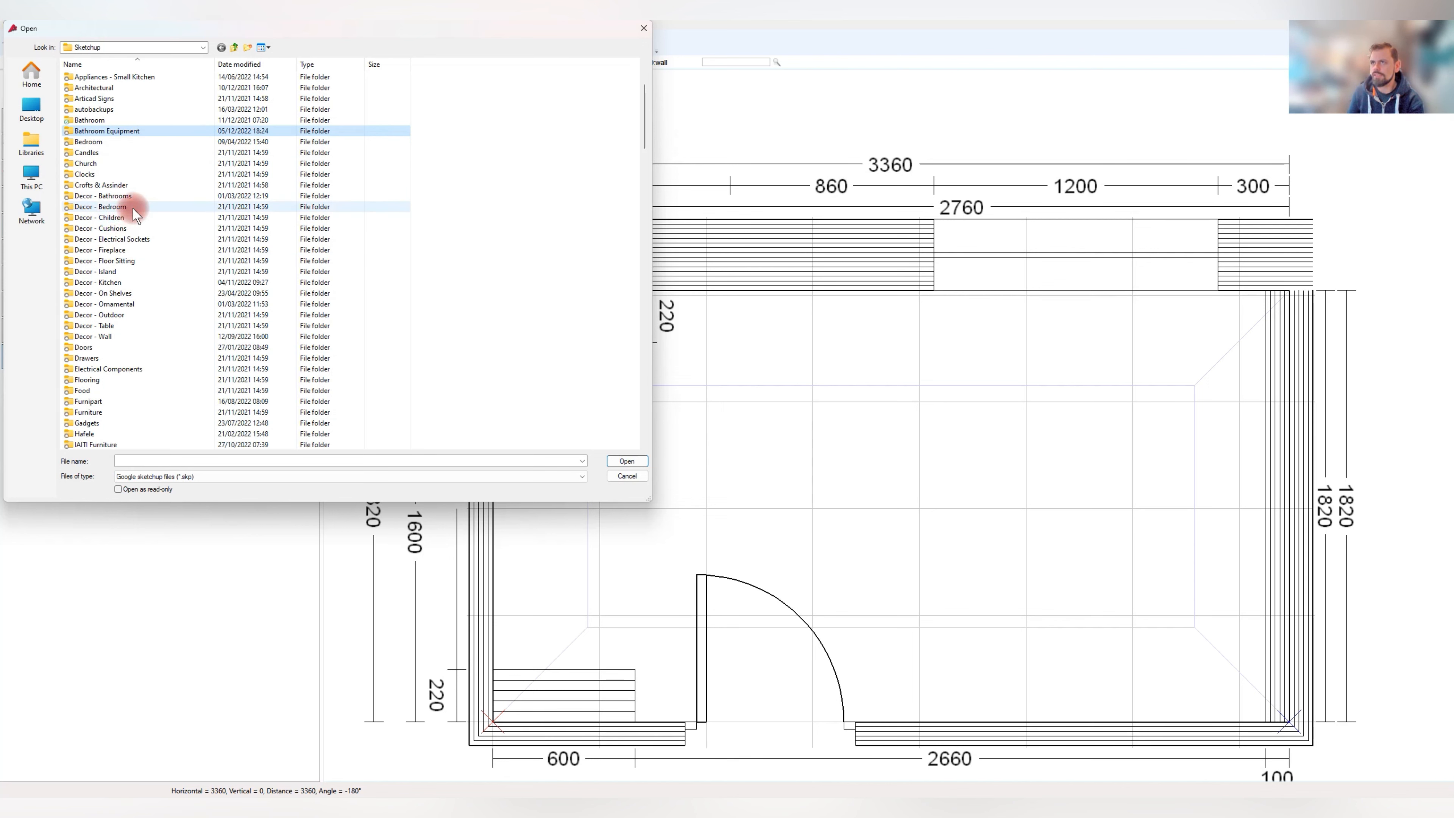
scroll(124, 207, down, 1)
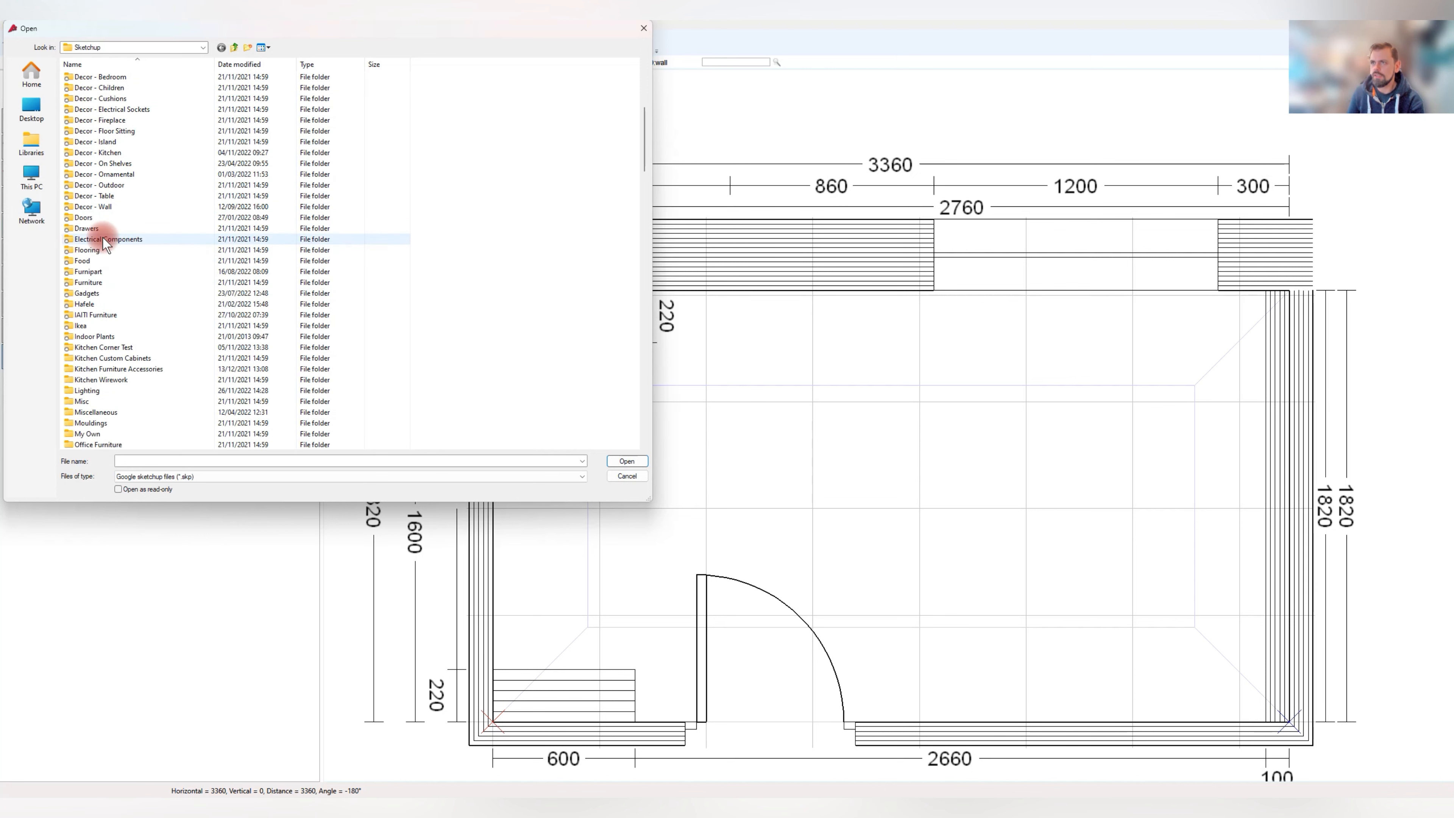
scroll(103, 241, up, 4)
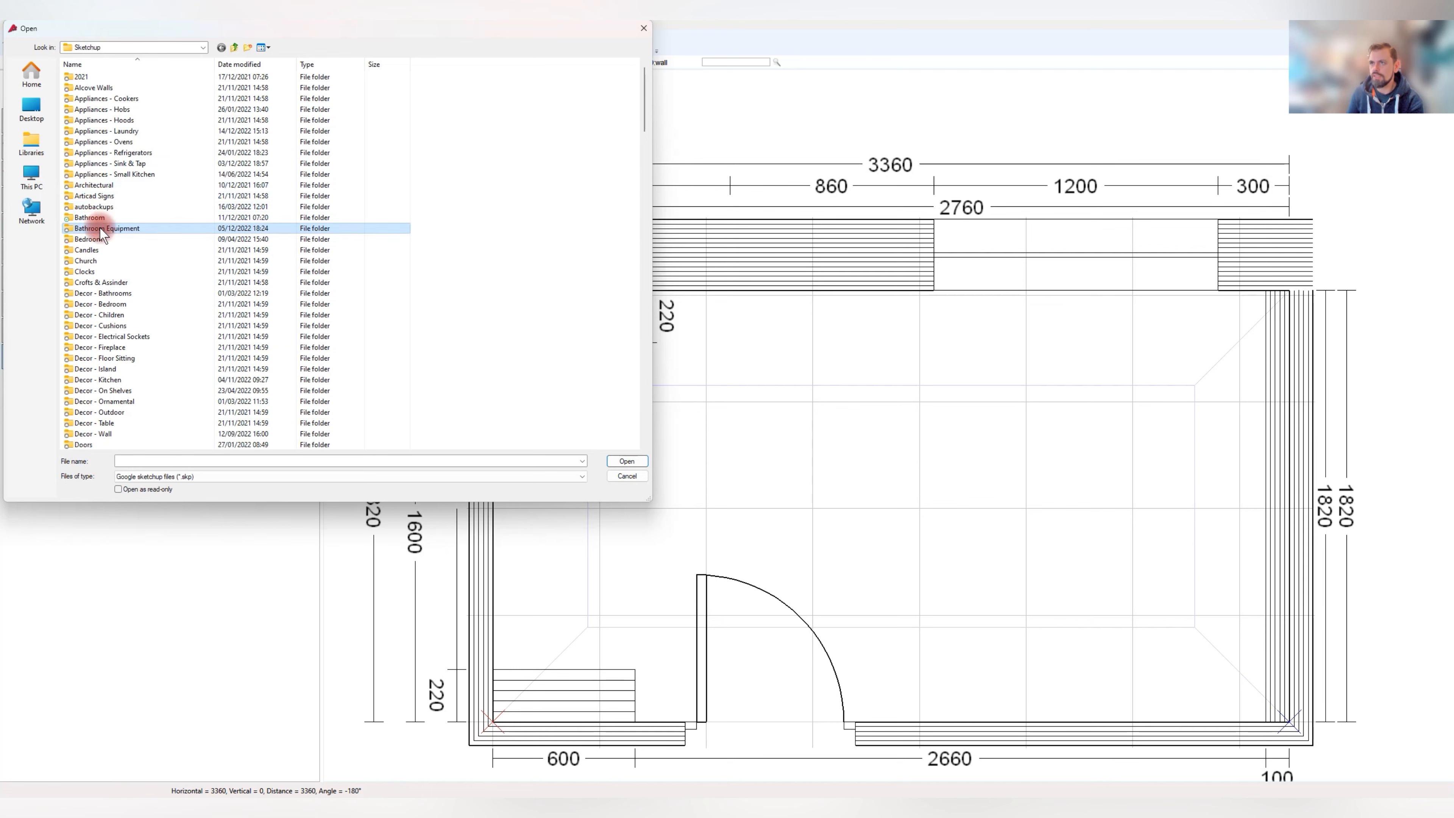
double_click(99, 228)
Insert the shower tray 1800X900mm.skp from the Tissino, Giorgio2, 900mm Wide folder into the plan
scroll(114, 240, down, 5)
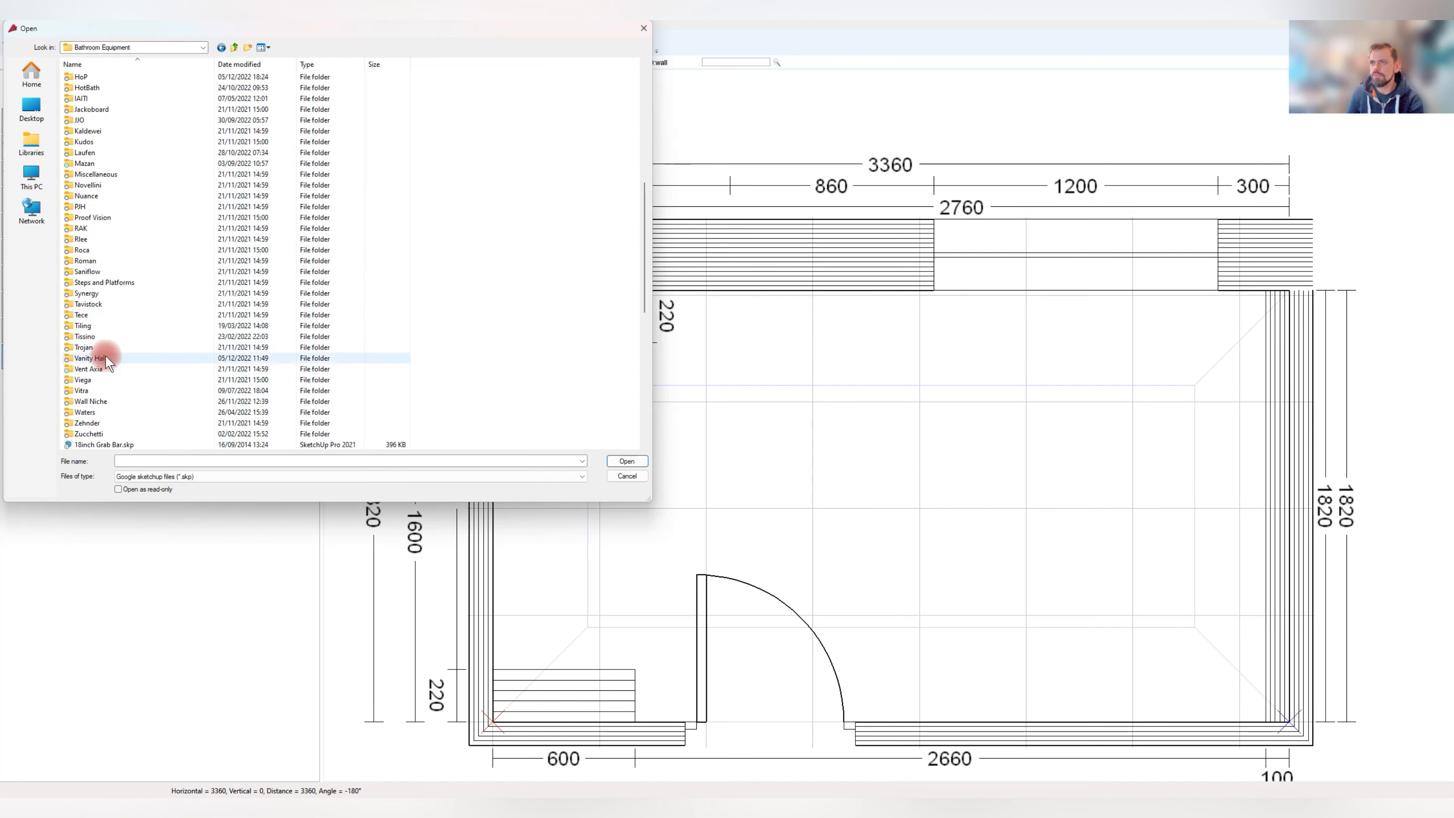
double_click(93, 338)
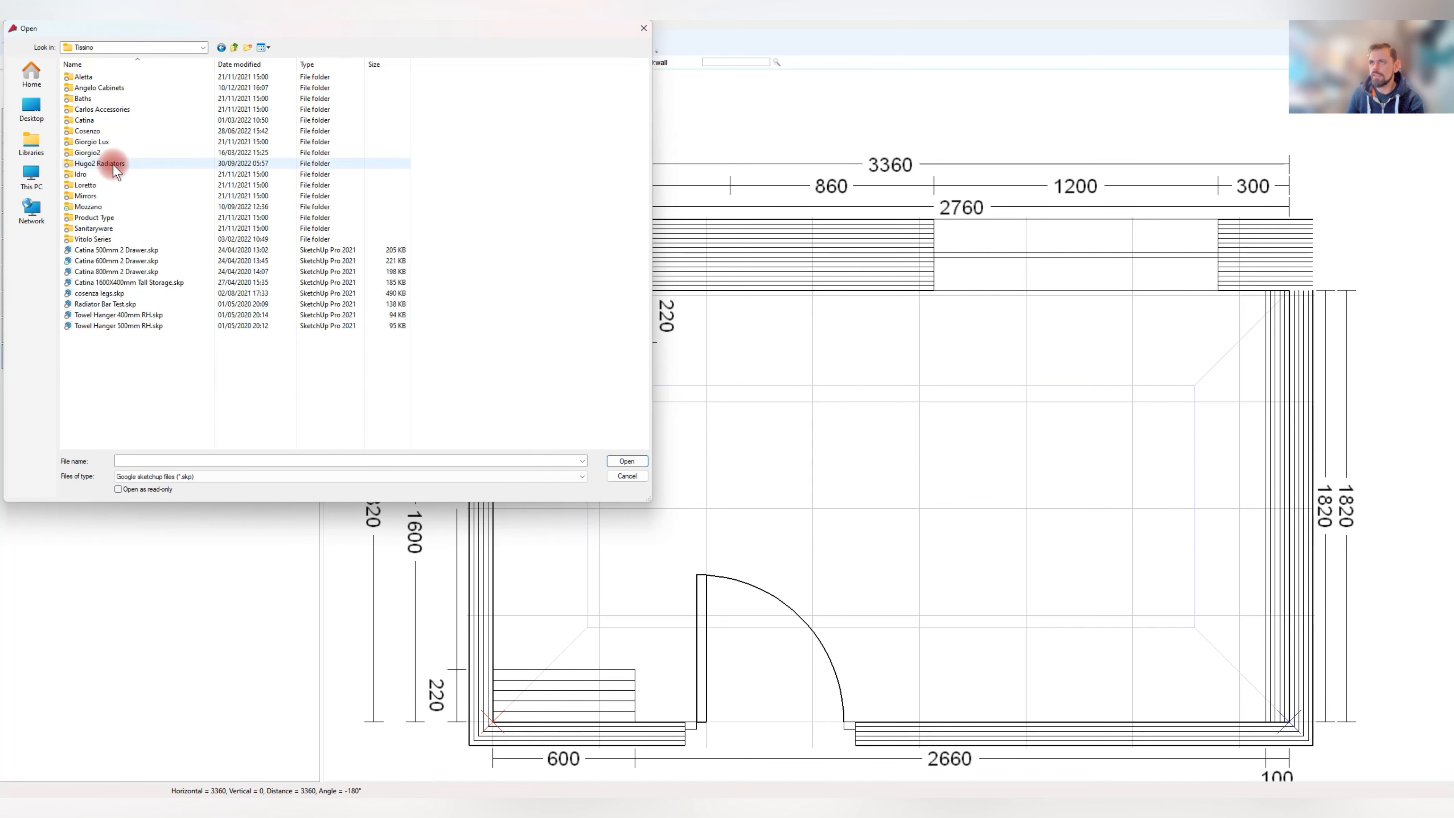
double_click(87, 152)
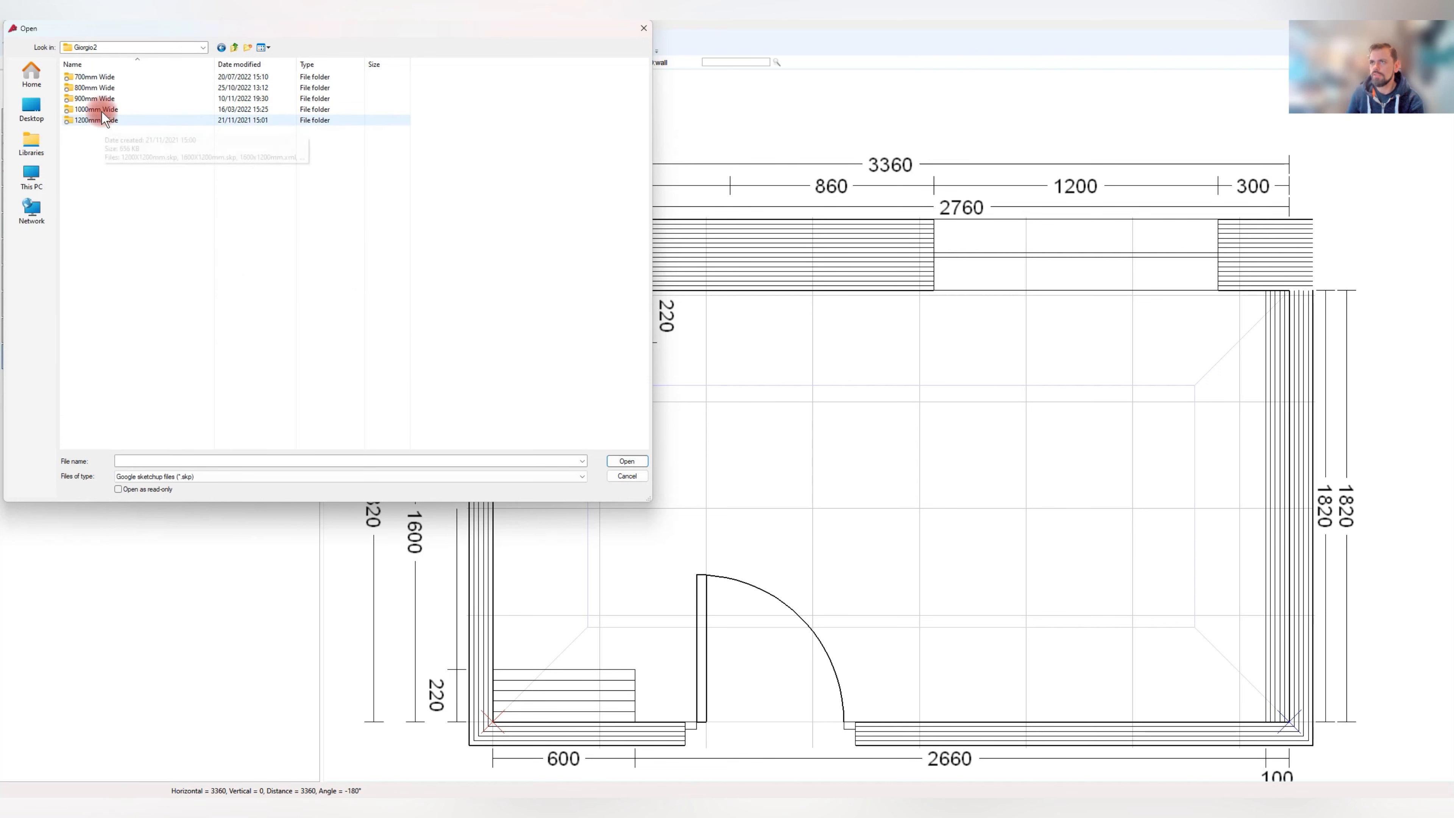
double_click(98, 98)
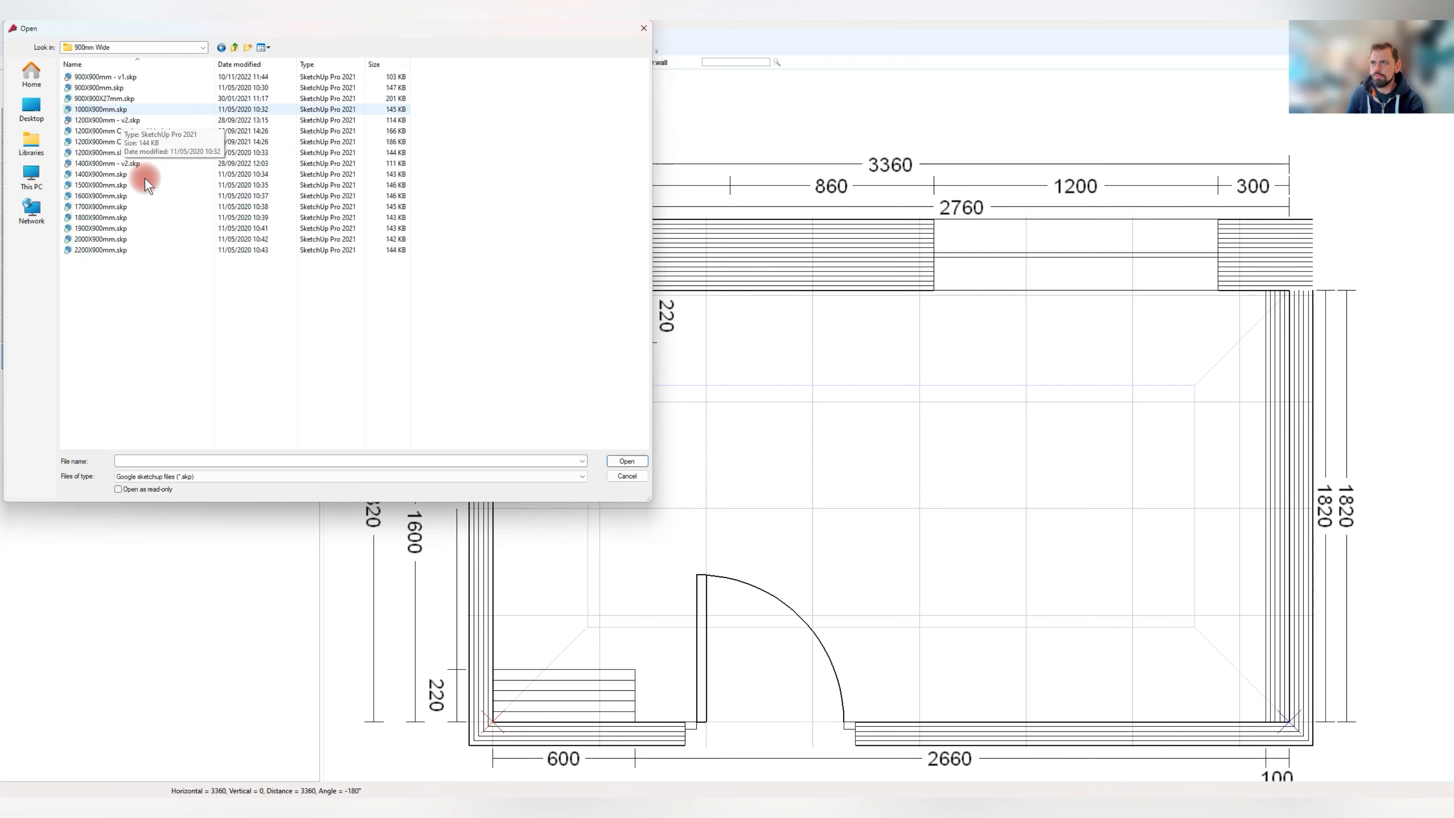
double_click(111, 217)
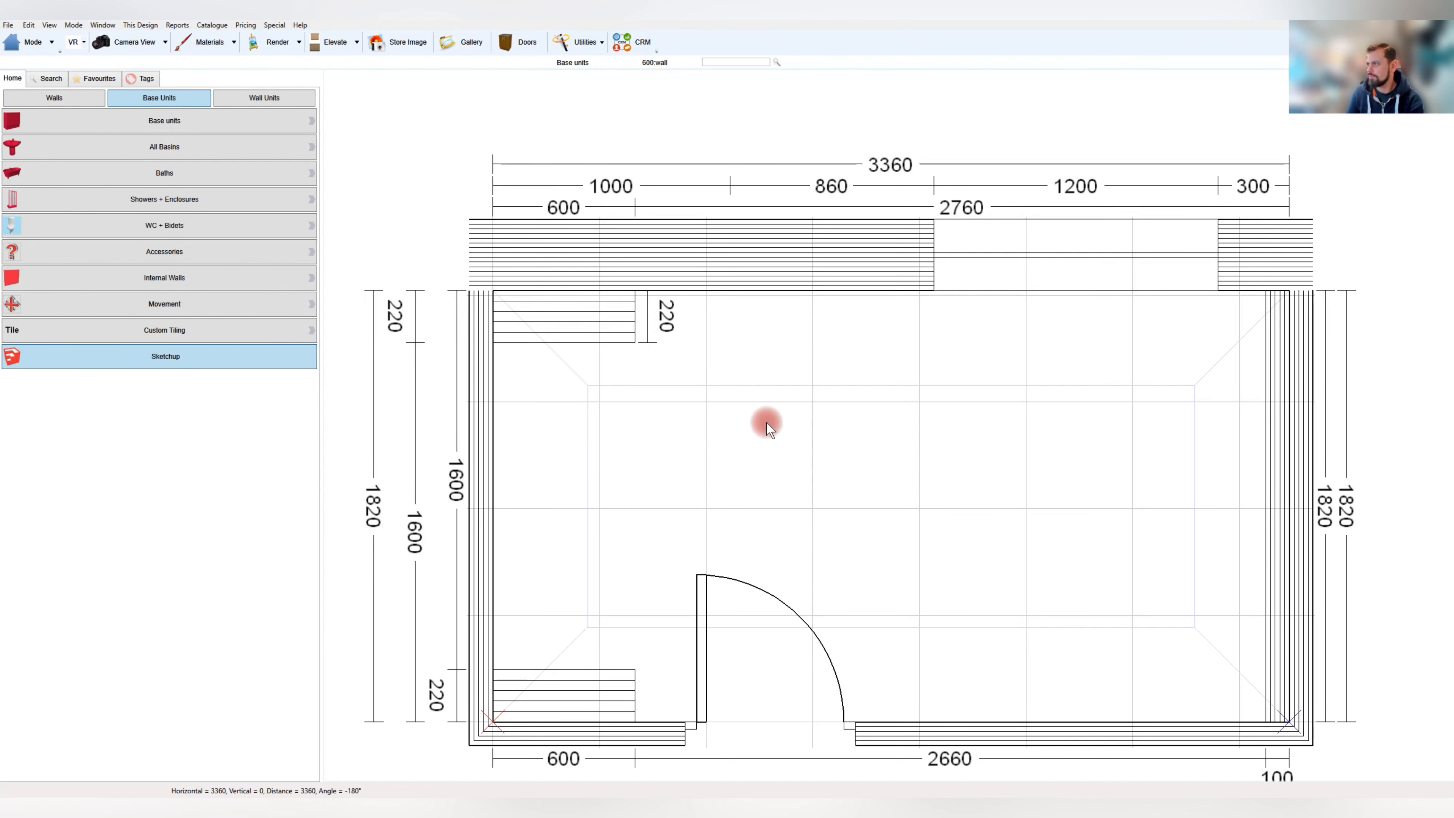
key(Return)
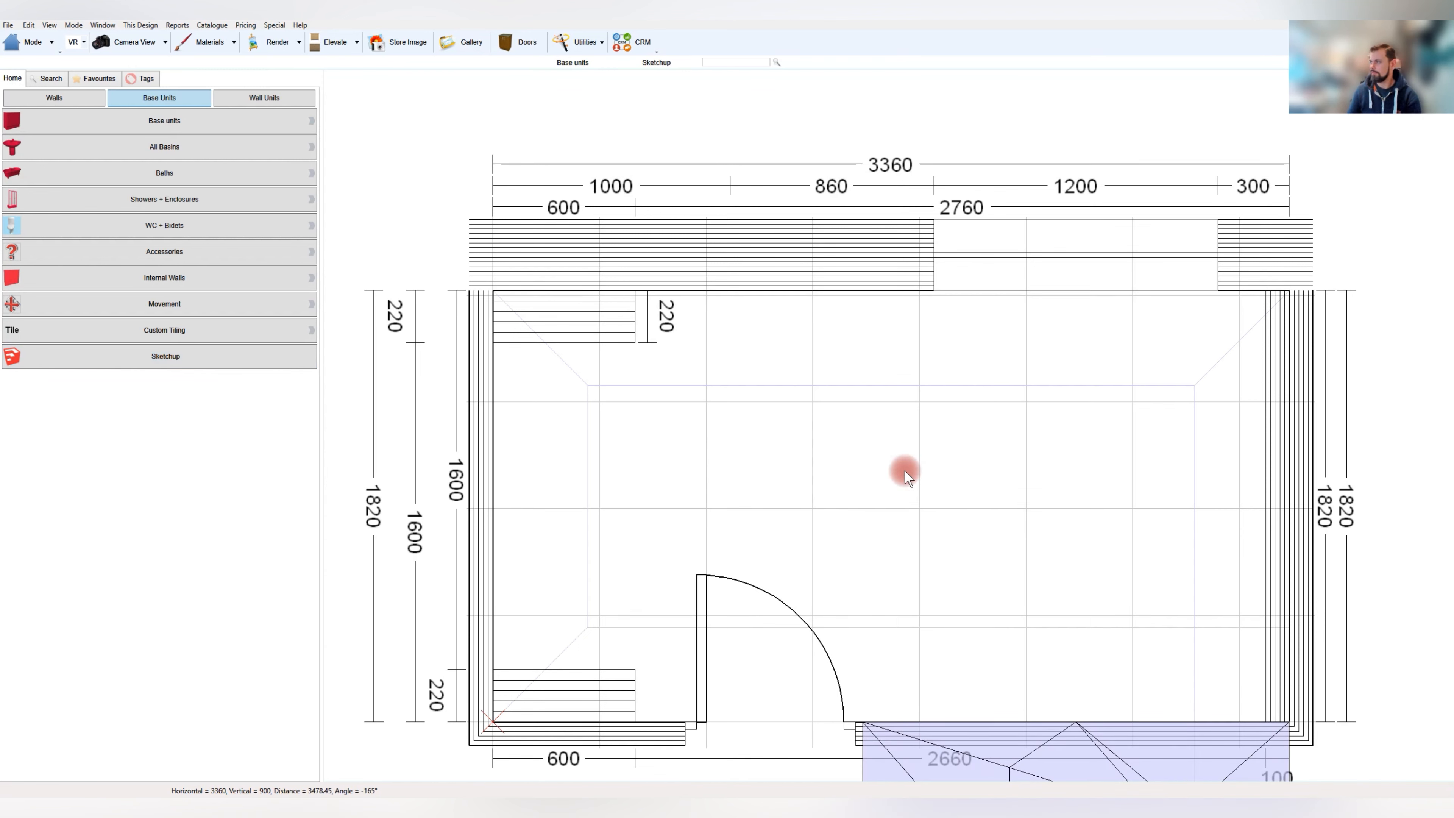
Place the shower tray along the end wall nearest the window and move it sideways by 100, clear of the internal wall
mouse_move(973, 753)
mouse_down()
mouse_move(1152, 587)
mouse_move(1239, 464)
mouse_move(1142, 649)
mouse_move(1207, 653)
mouse_move(1029, 700)
mouse_move(1110, 702)
mouse_move(1195, 626)
mouse_up()
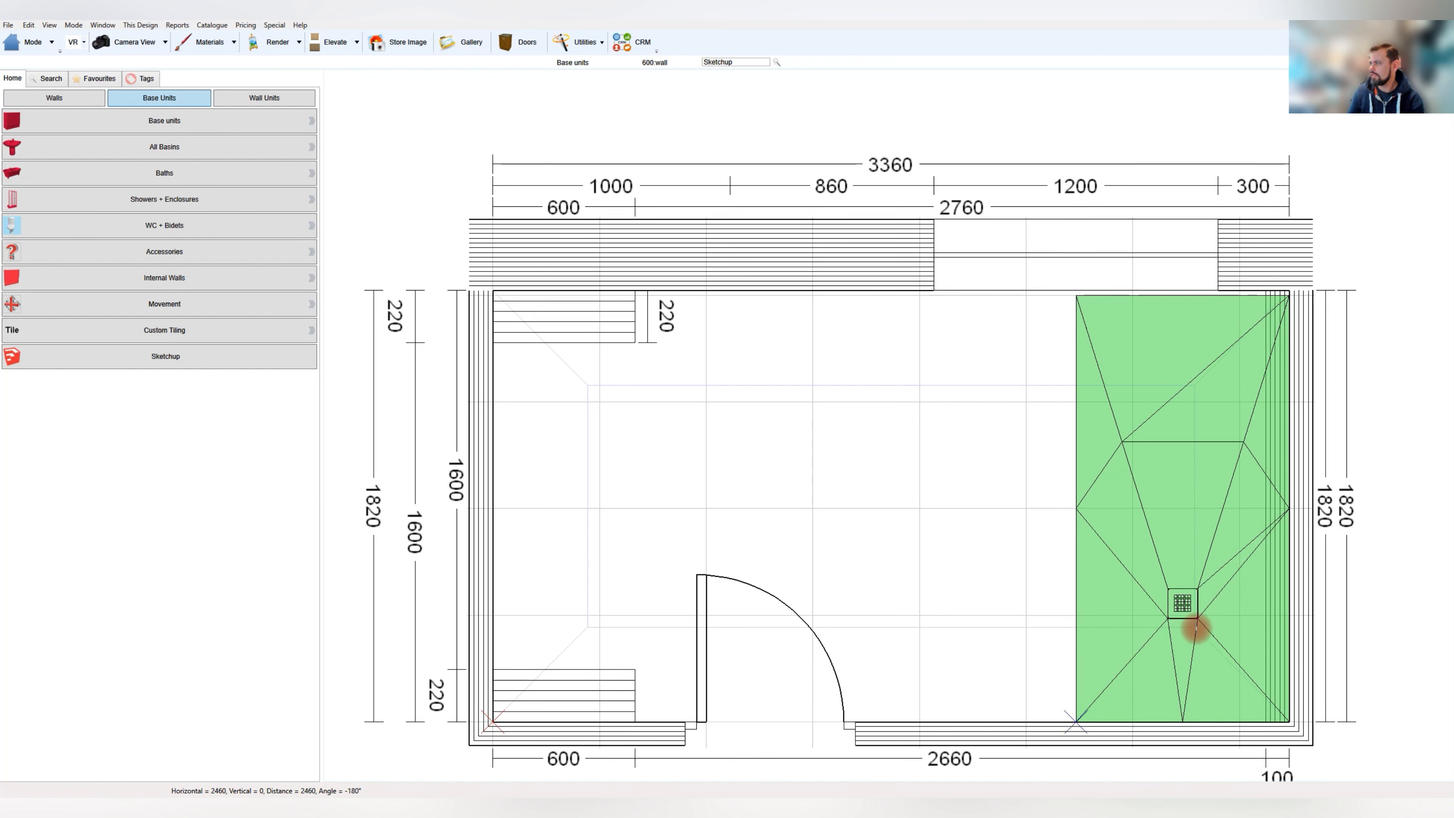
mouse_move(1162, 694)
mouse_down()
mouse_move(1129, 717)
mouse_move(1153, 719)
mouse_move(1158, 682)
mouse_up()
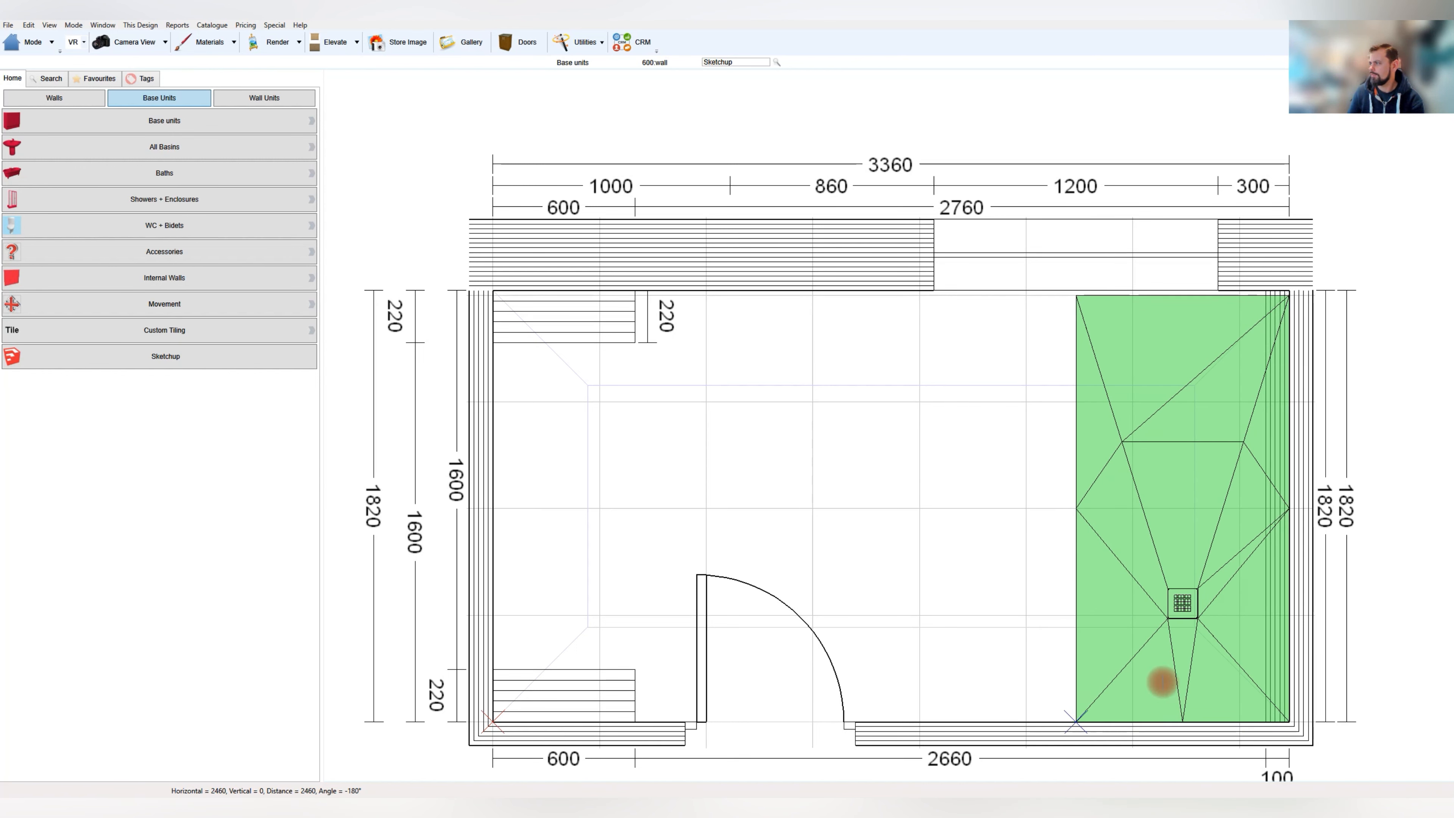
right_click(1156, 585)
mouse_move(1178, 421)
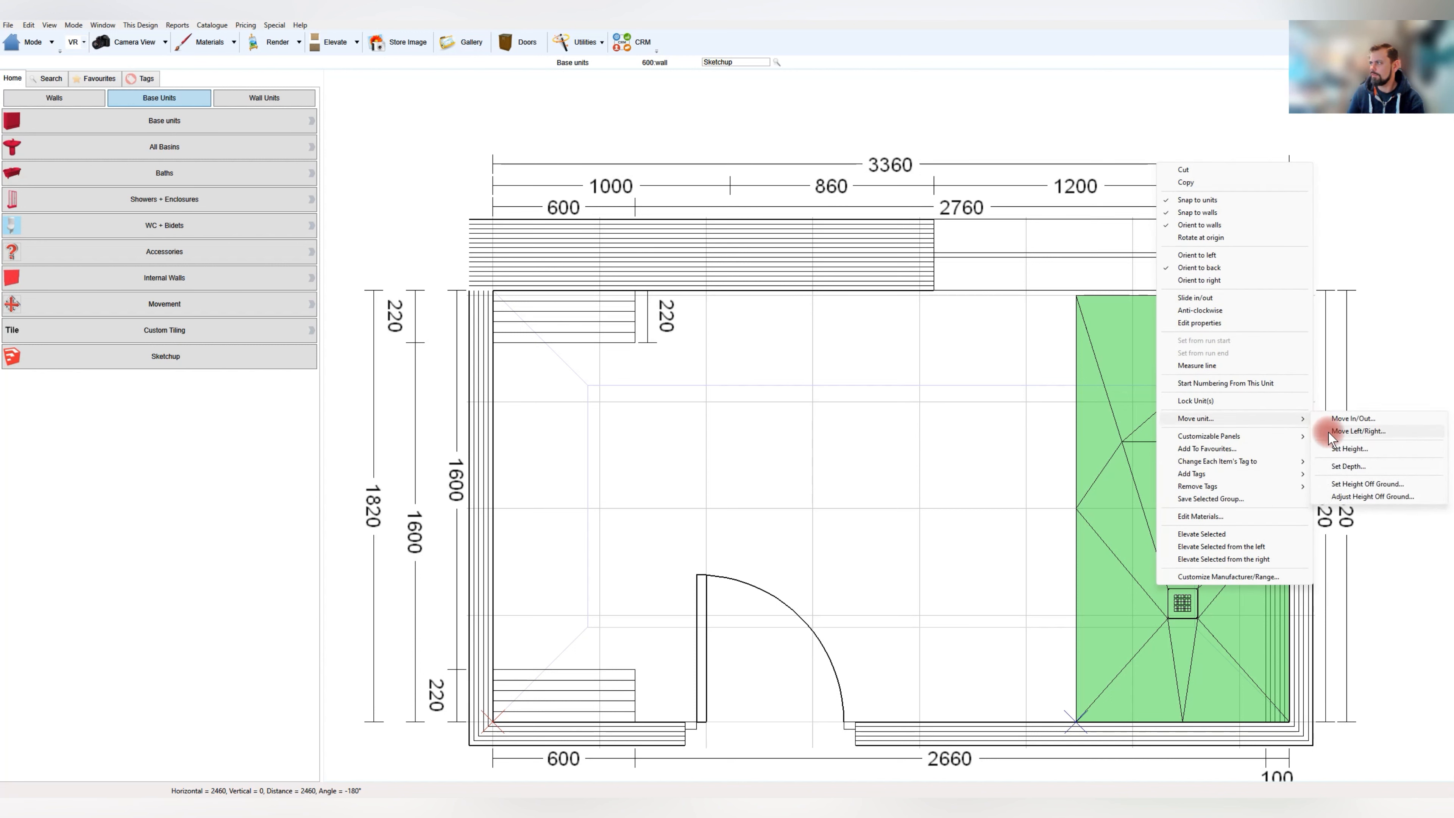
click(1358, 430)
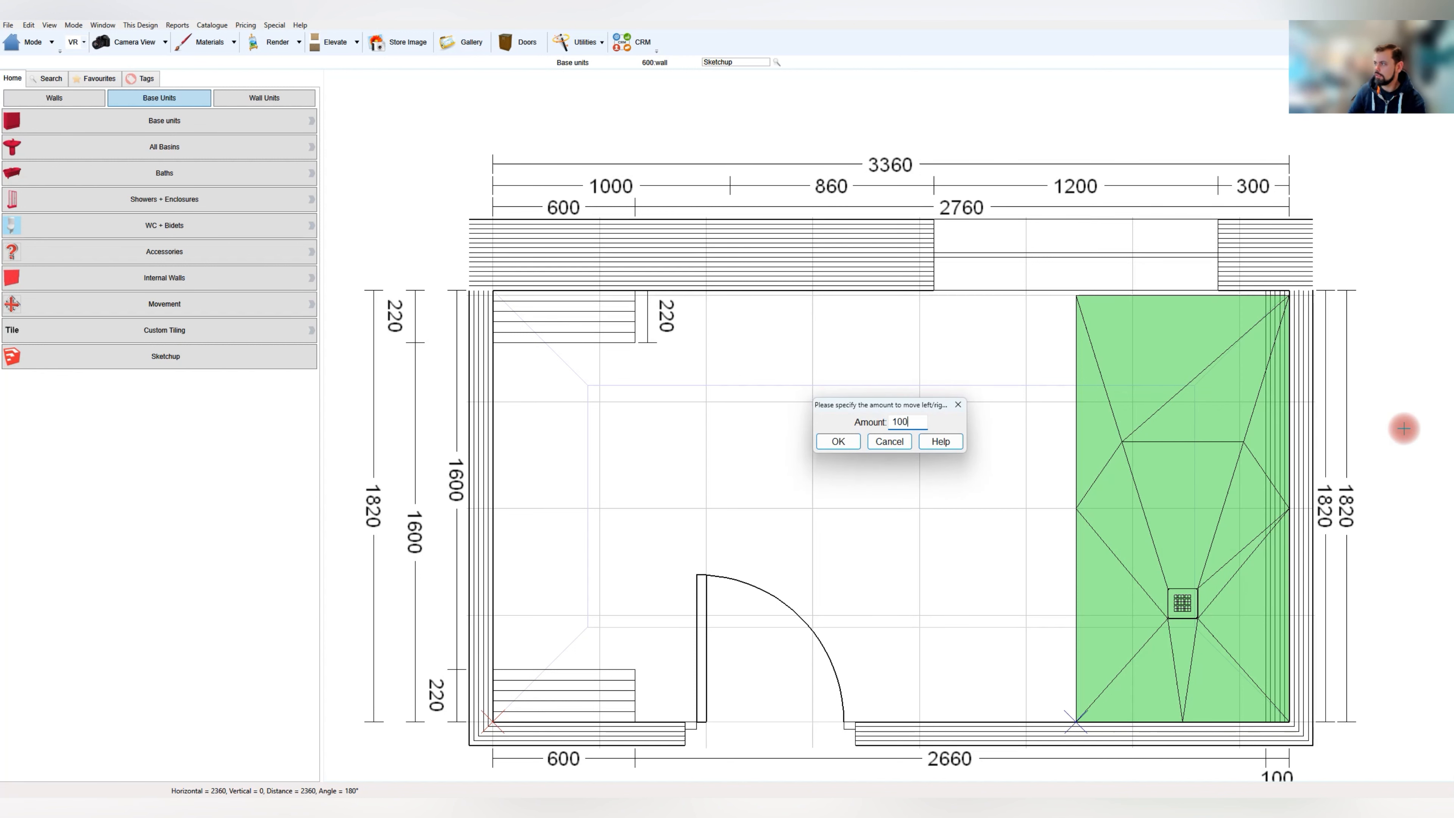
text(100)
key(Return)
click(942, 530)
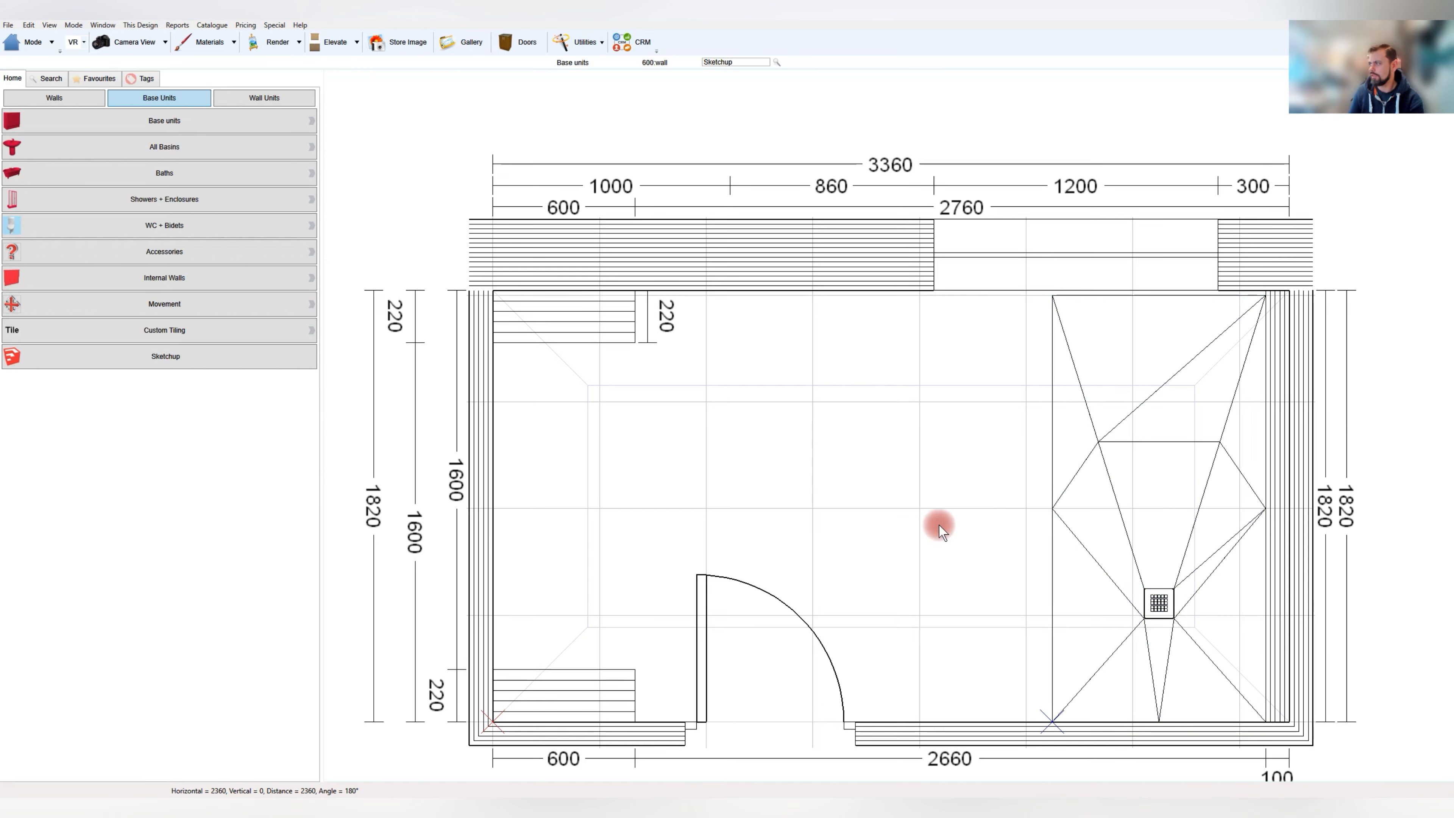
Insert a two-line text label reading "Giorgio" and "1800X900" and place it on the shower tray
mouse_move(941, 530)
middle_down()
mouse_move(811, 486)
mouse_move(824, 545)
mouse_move(825, 513)
middle_up()
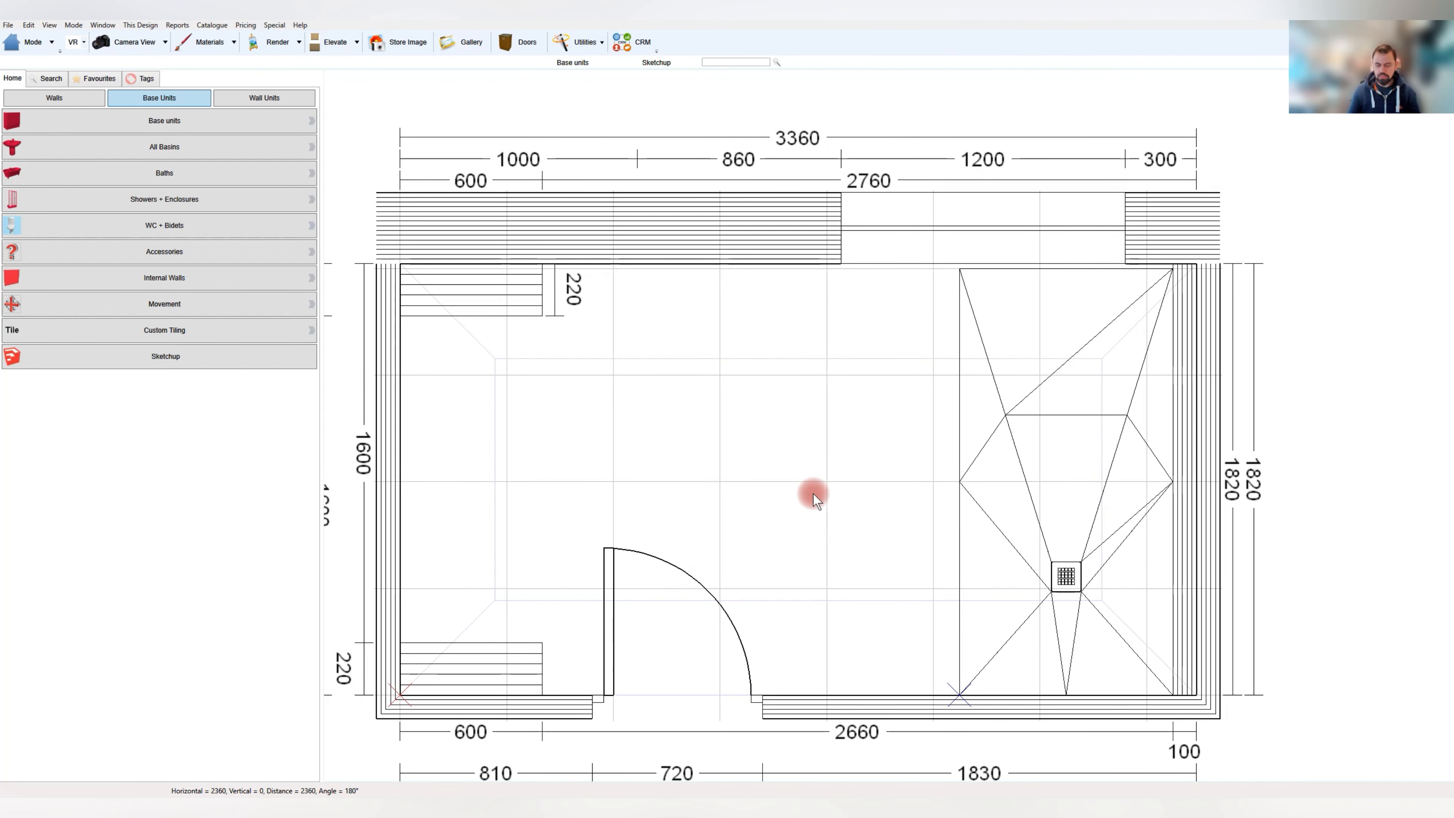
click(753, 236)
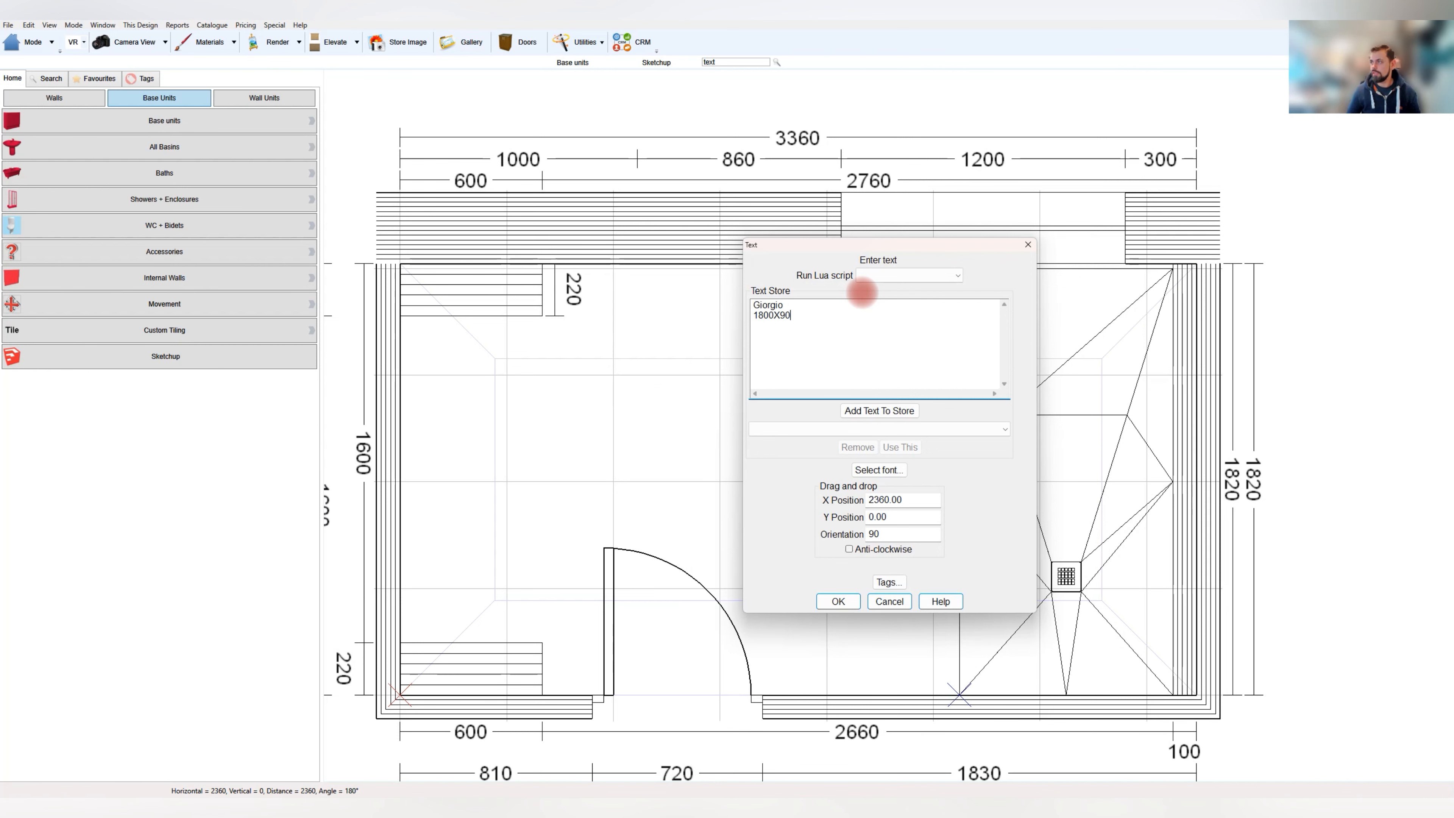
click(837, 600)
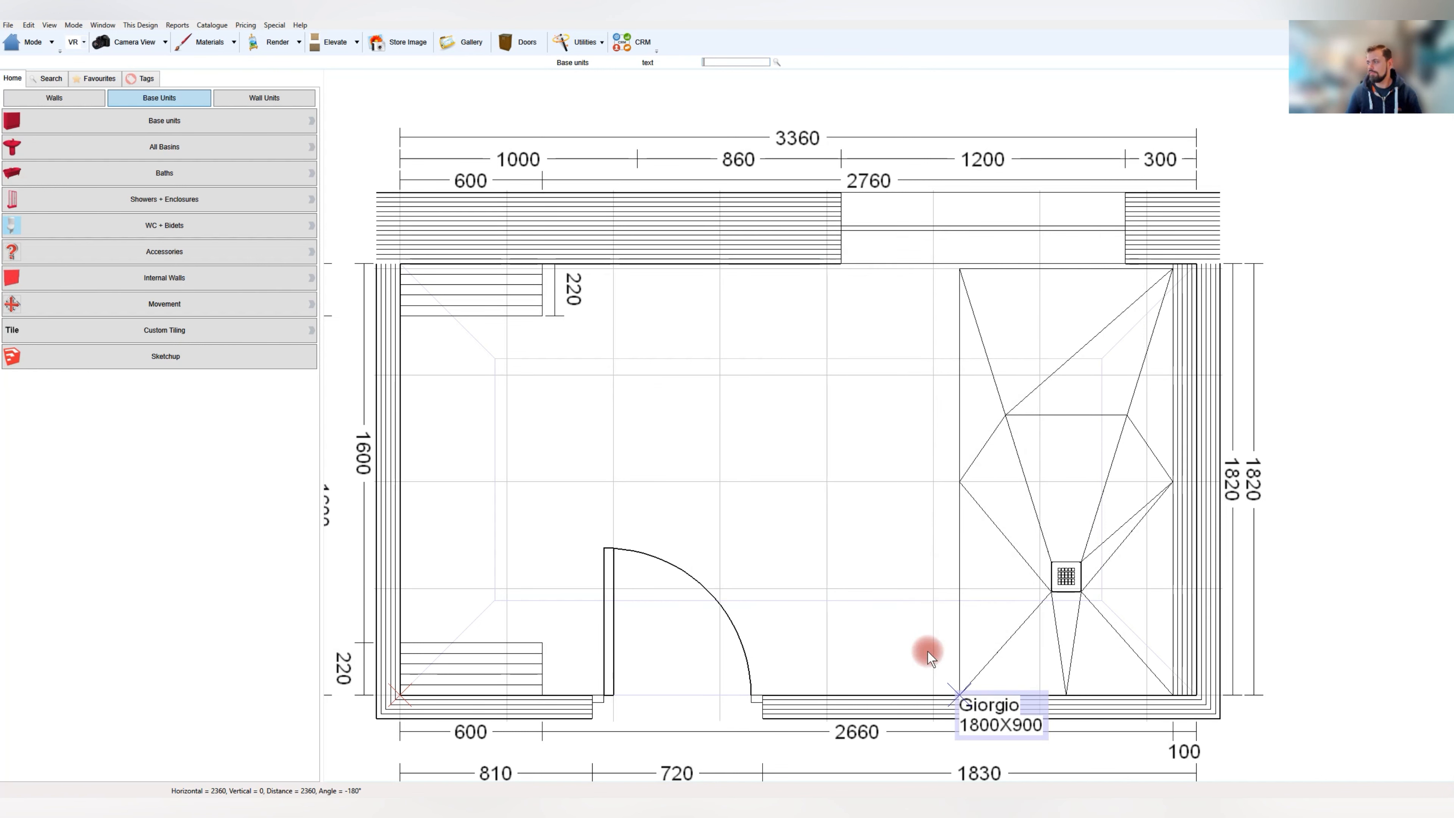
drag(958, 694, 1030, 457)
Set the tray label's font size to 10 and its colour to red
click(892, 474)
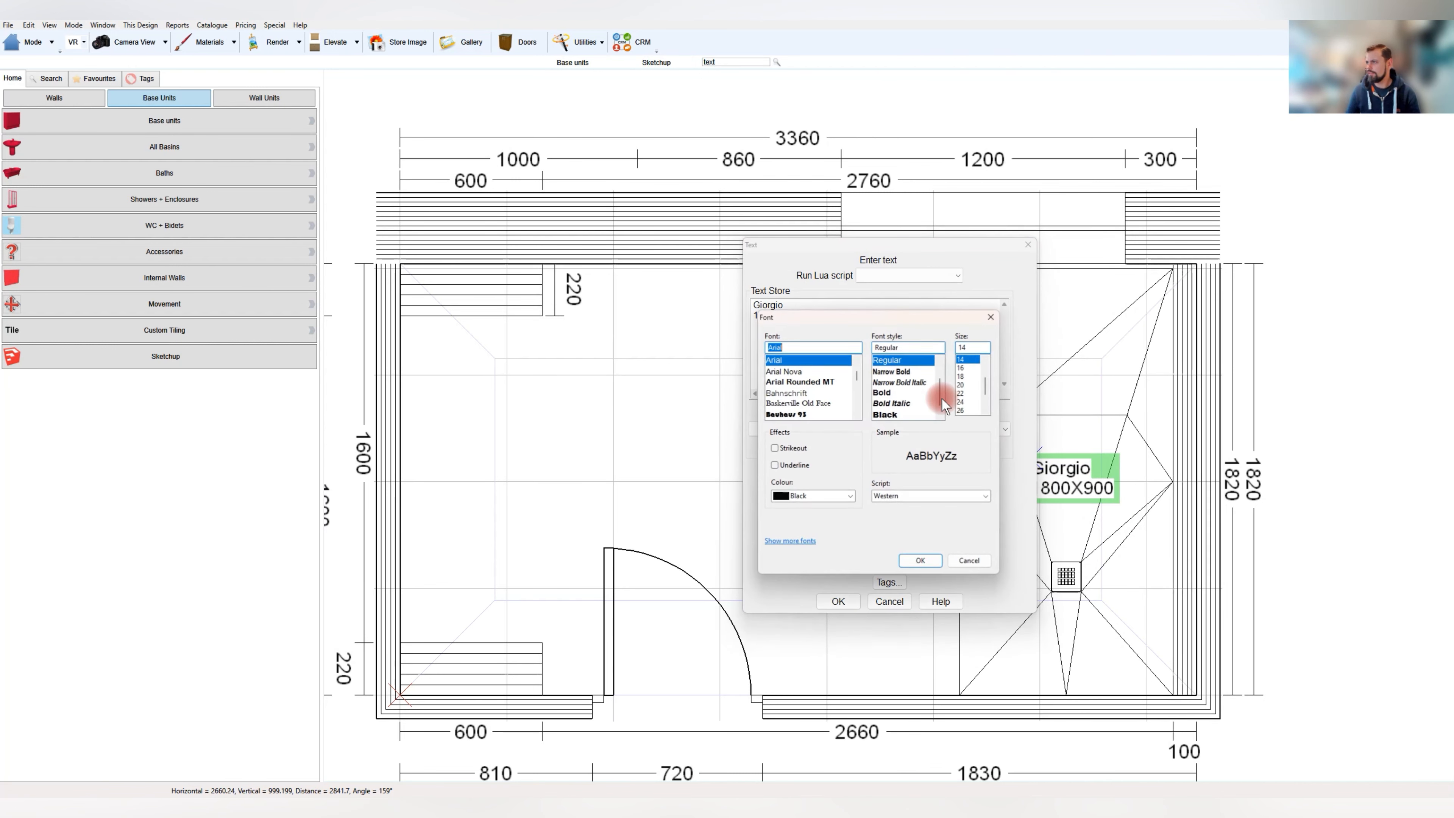
text(10)
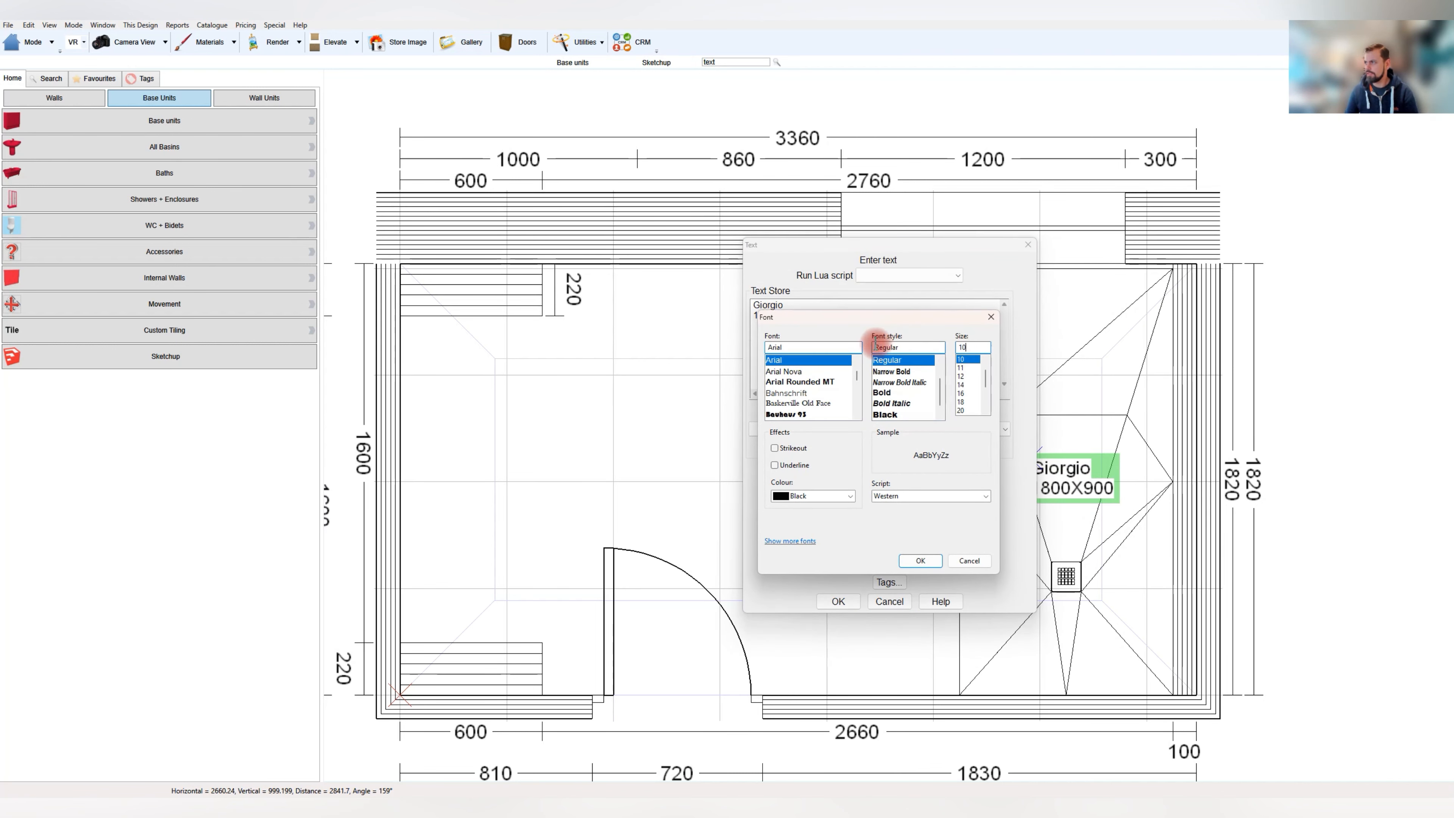
click(826, 494)
key(r)
click(826, 494)
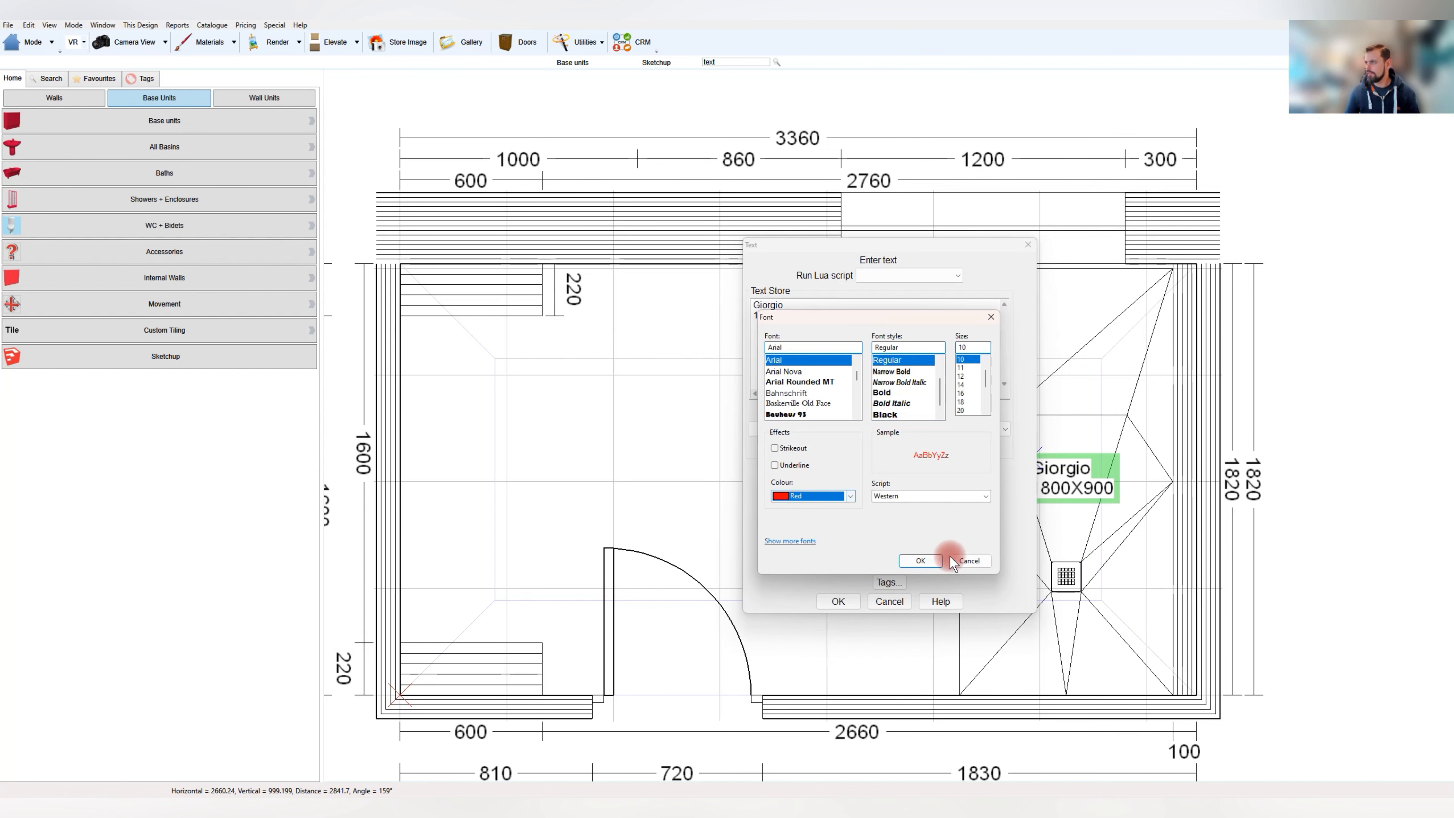
click(920, 560)
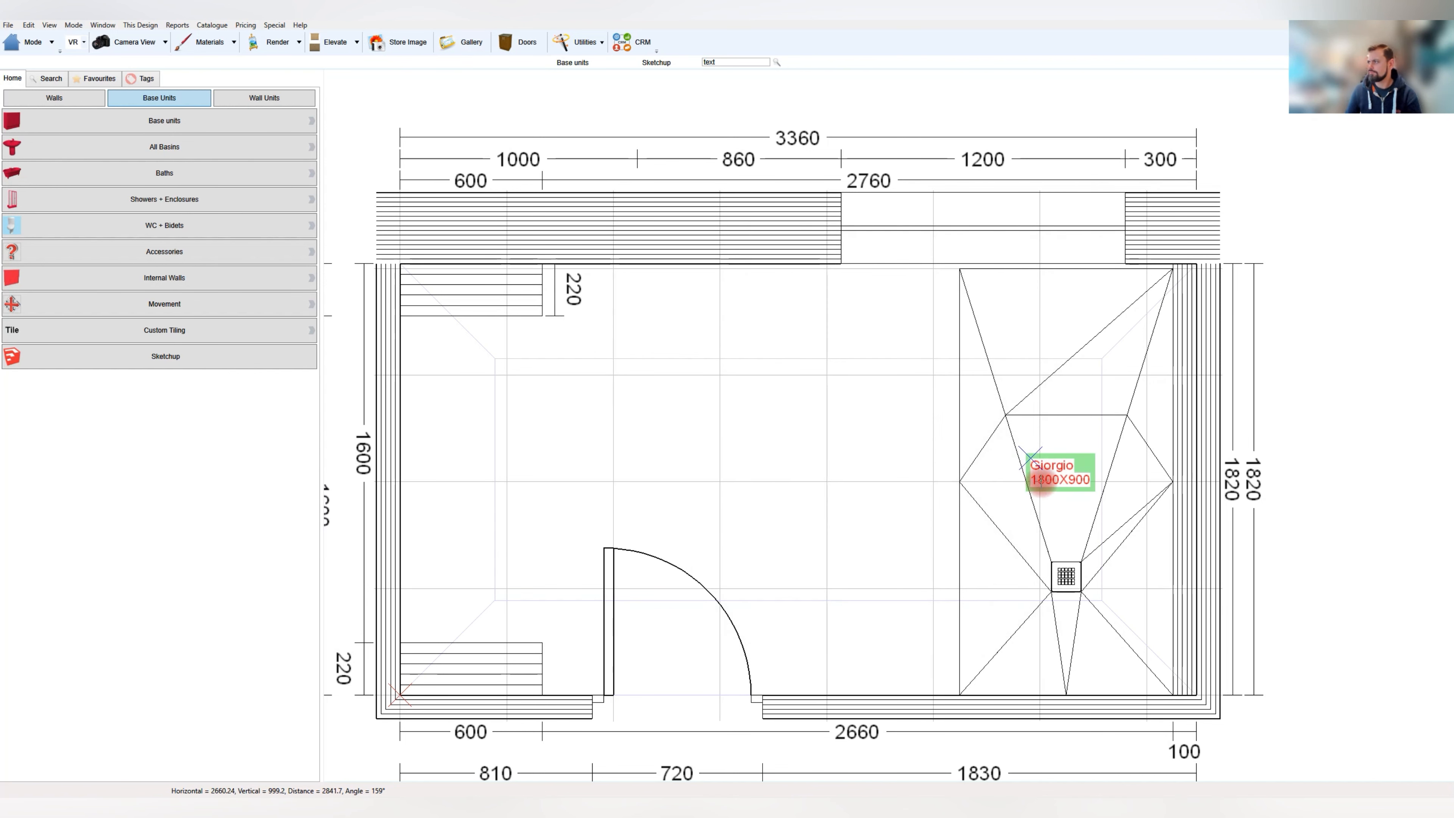
Shift the red label slightly closer to the drain of the shower tray, leaving the tray's properties as they are
double_click(996, 503)
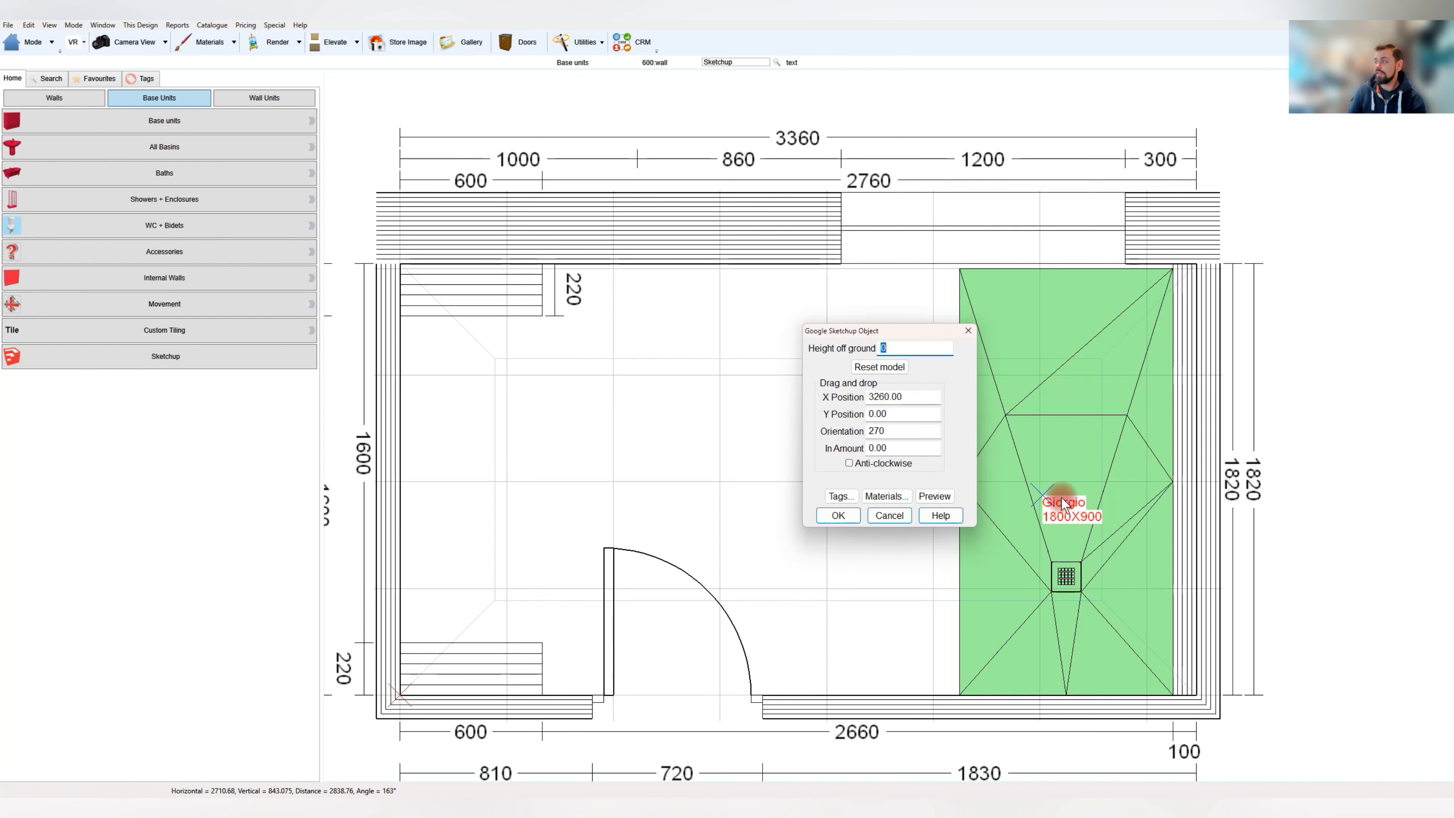
click(891, 514)
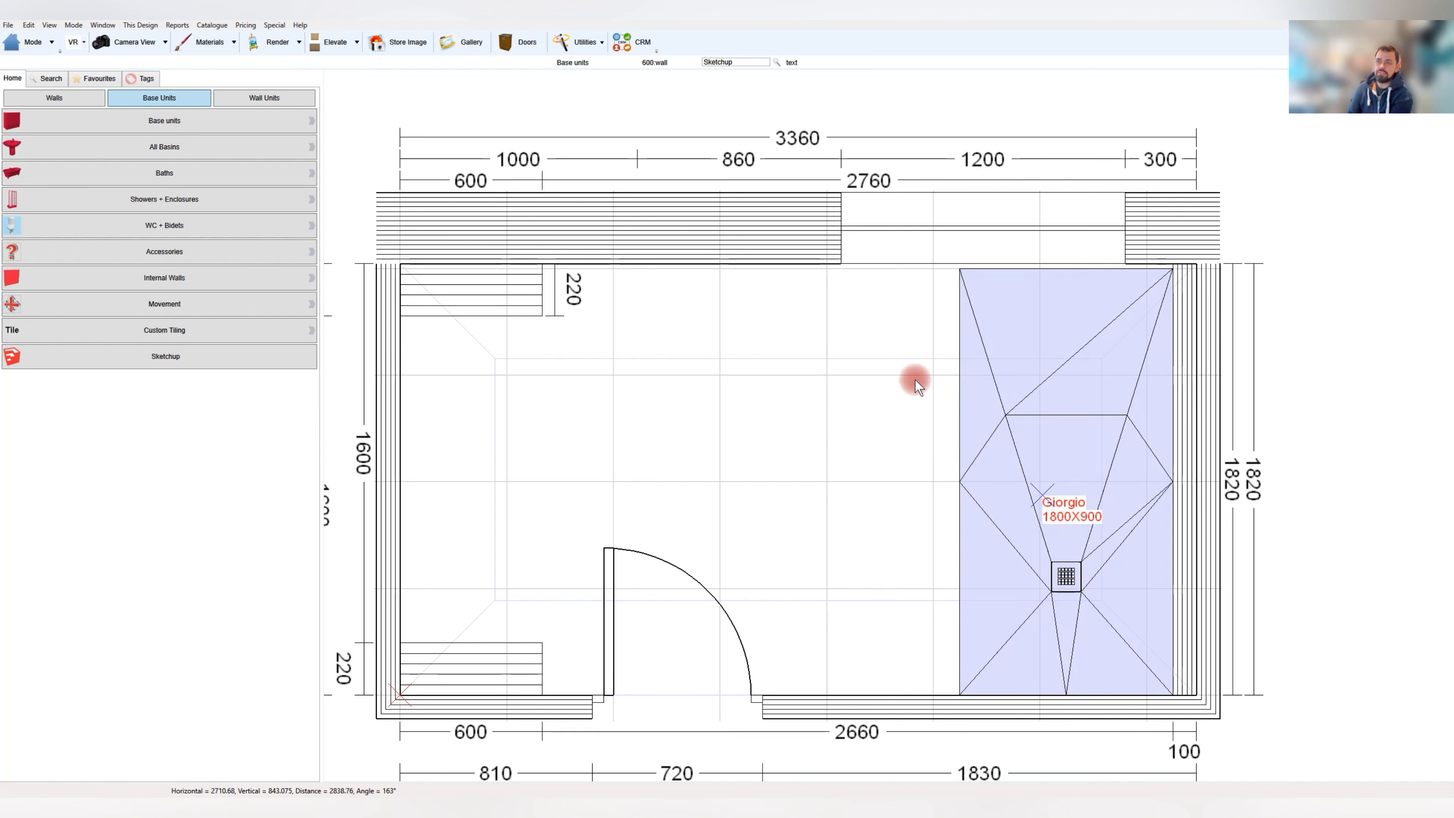
click(610, 391)
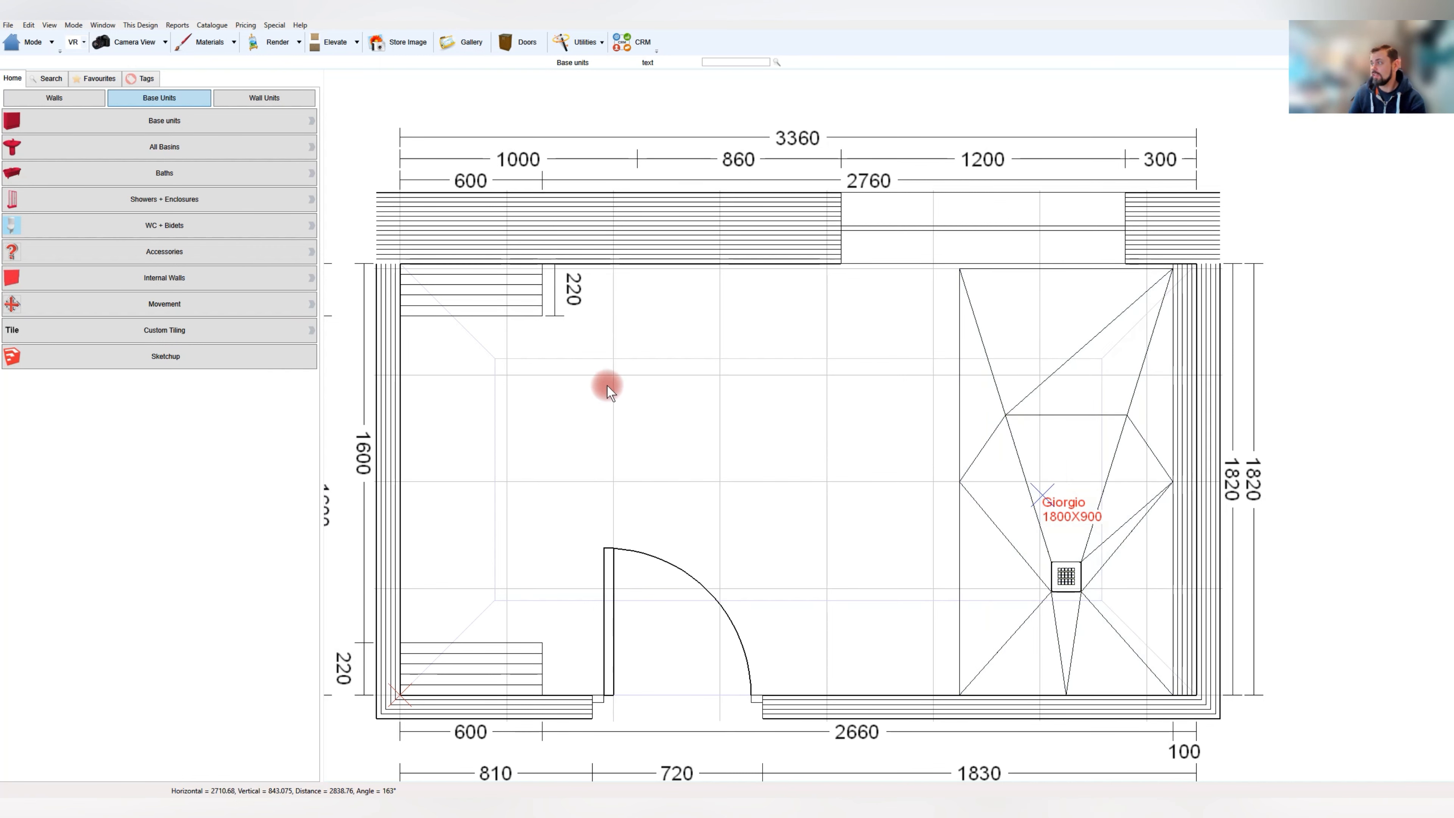
Insert a tray from Bathroom Equipment, Tissino, Giorgio2, 1000mm Wide and place it over the existing tray, against the internal wall
click(146, 356)
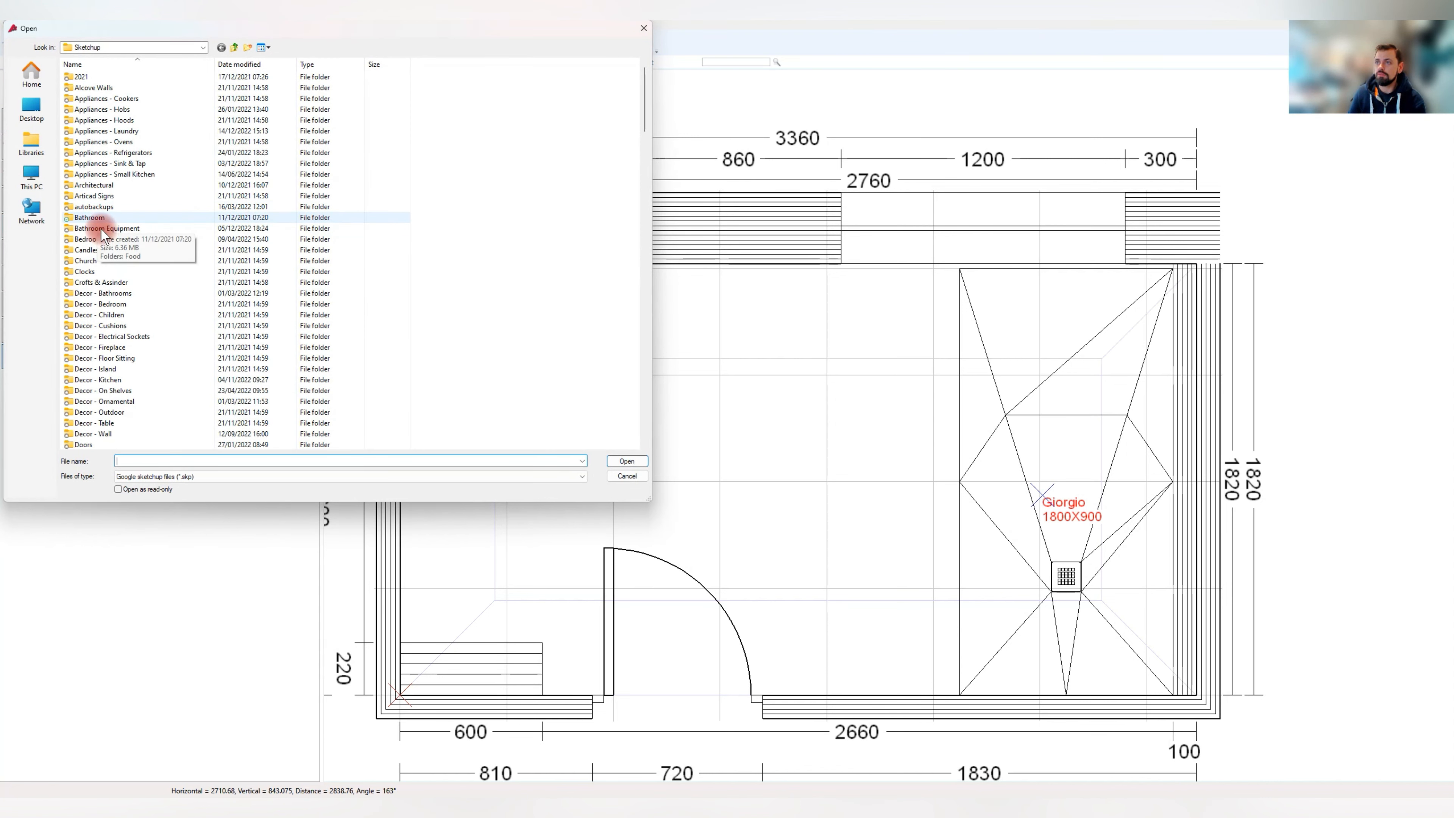
double_click(101, 224)
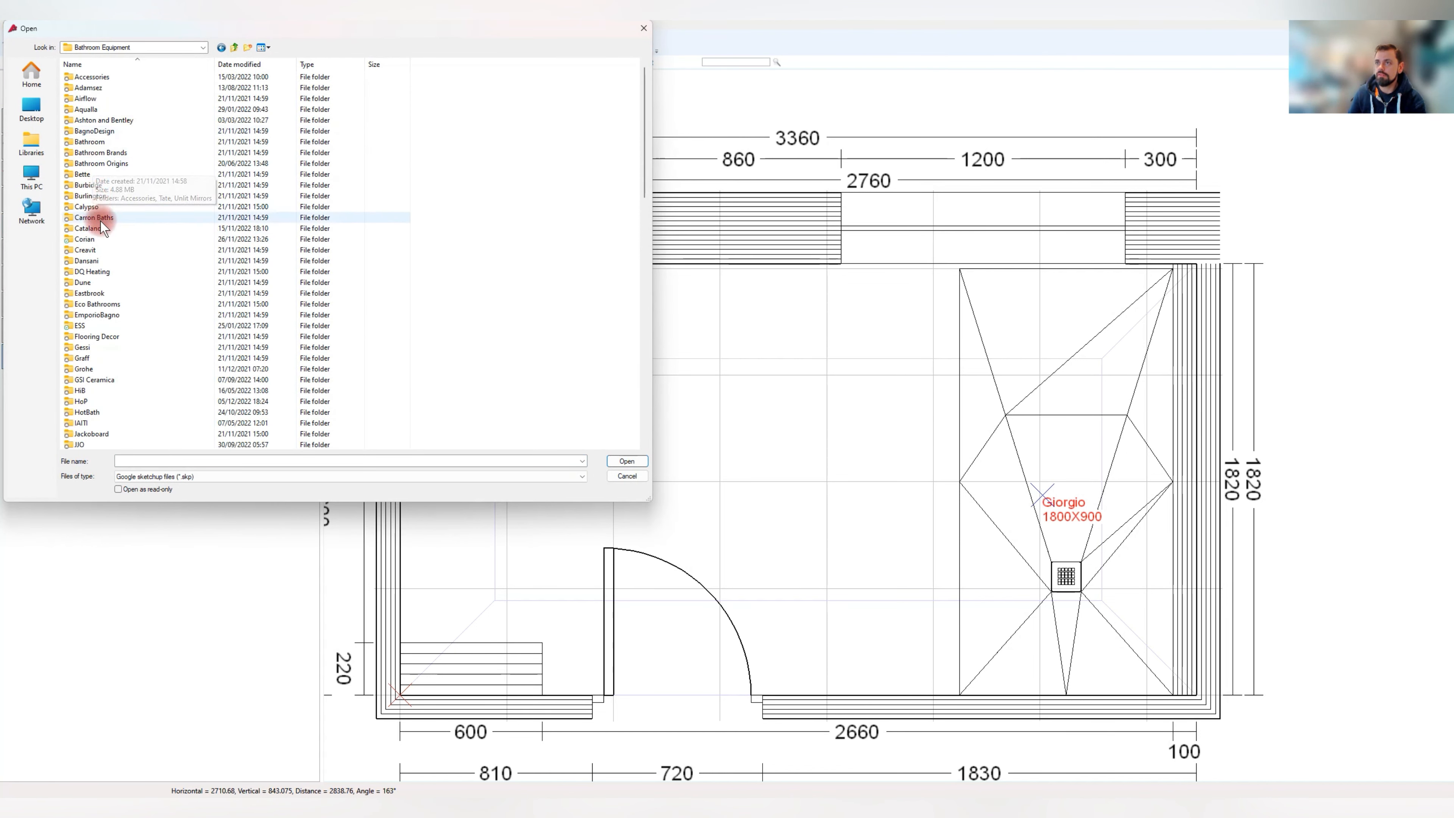
scroll(109, 178, down, 9)
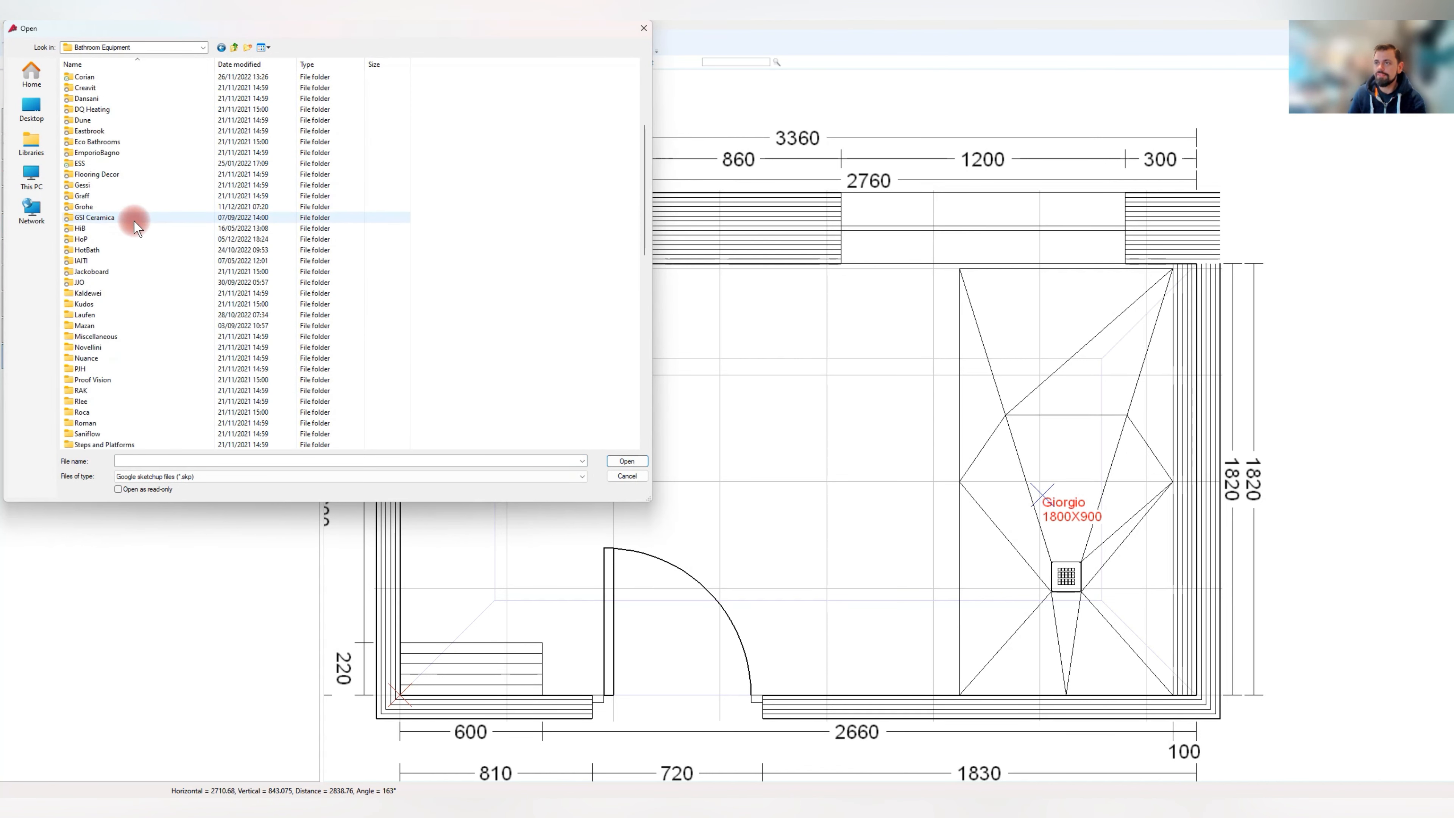
double_click(94, 367)
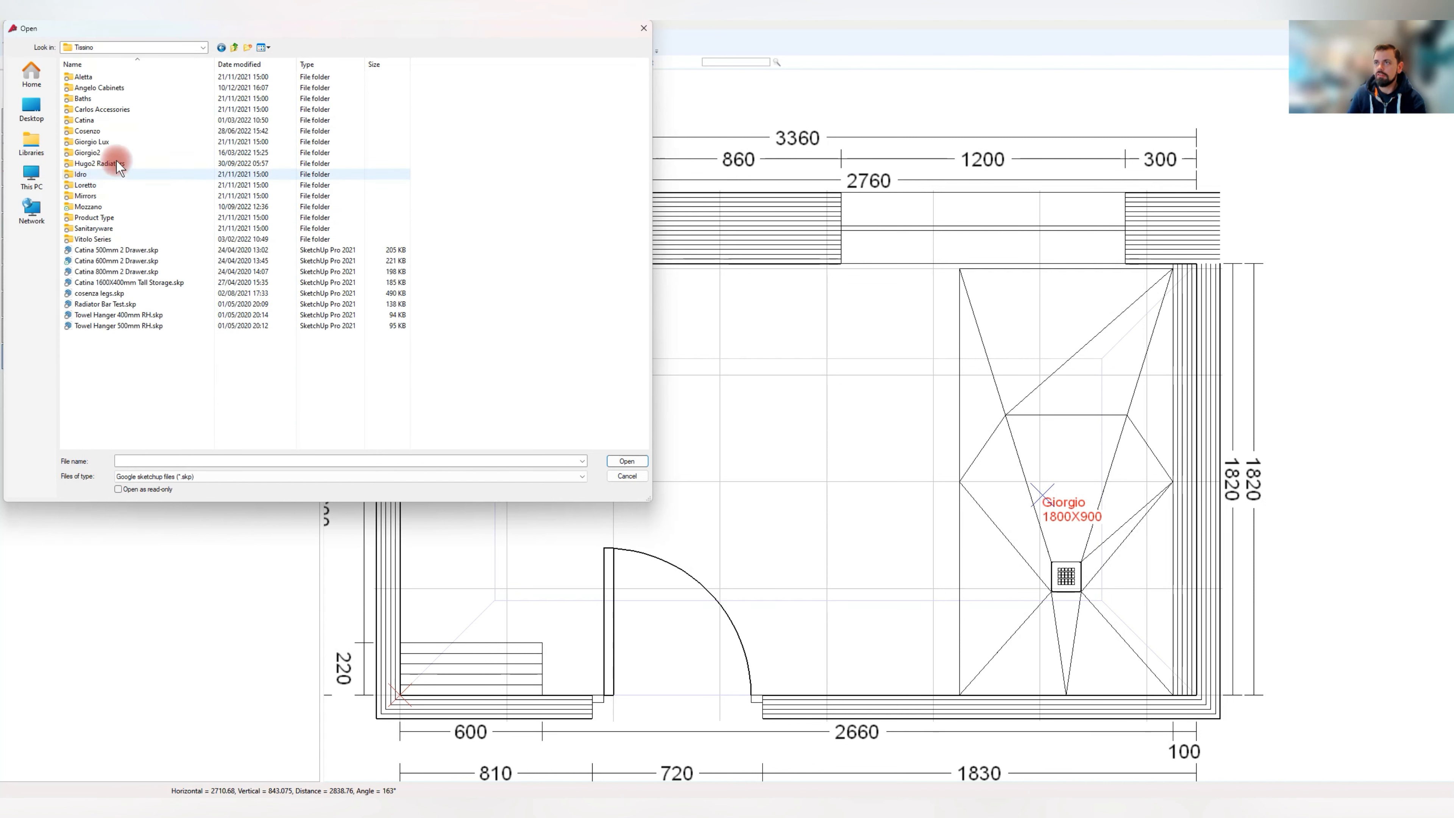
double_click(95, 153)
double_click(101, 93)
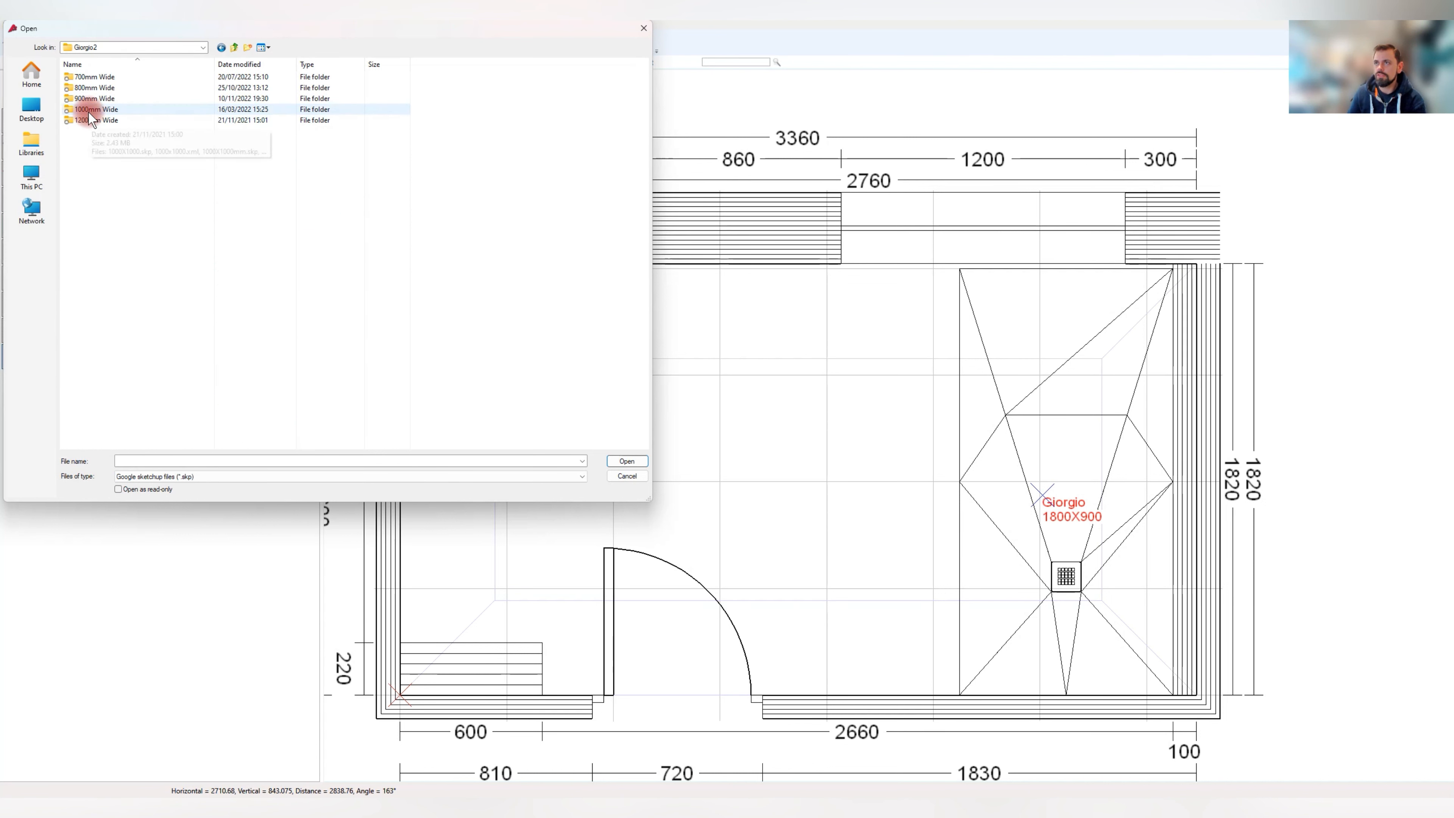
double_click(134, 123)
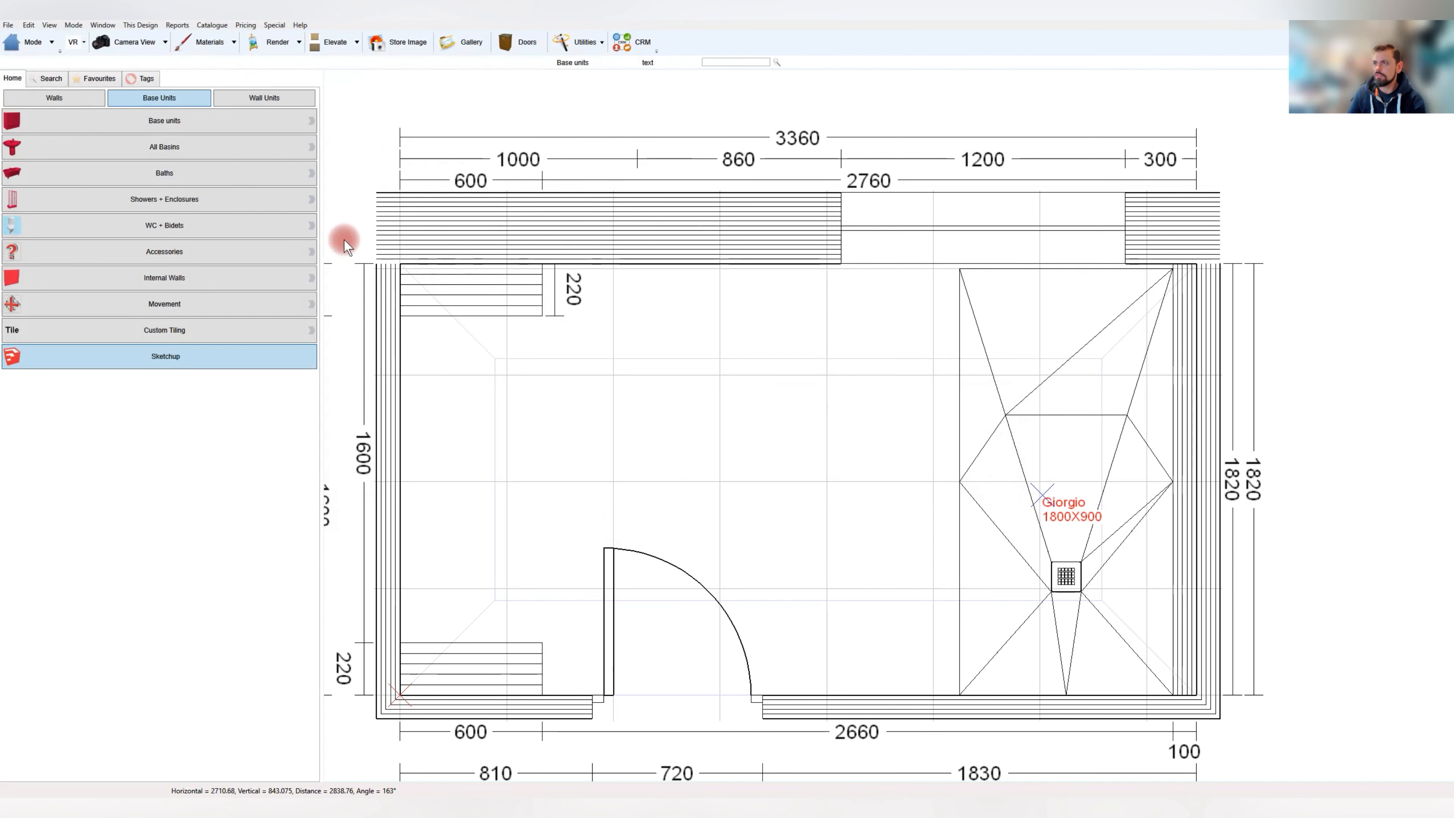
click(838, 515)
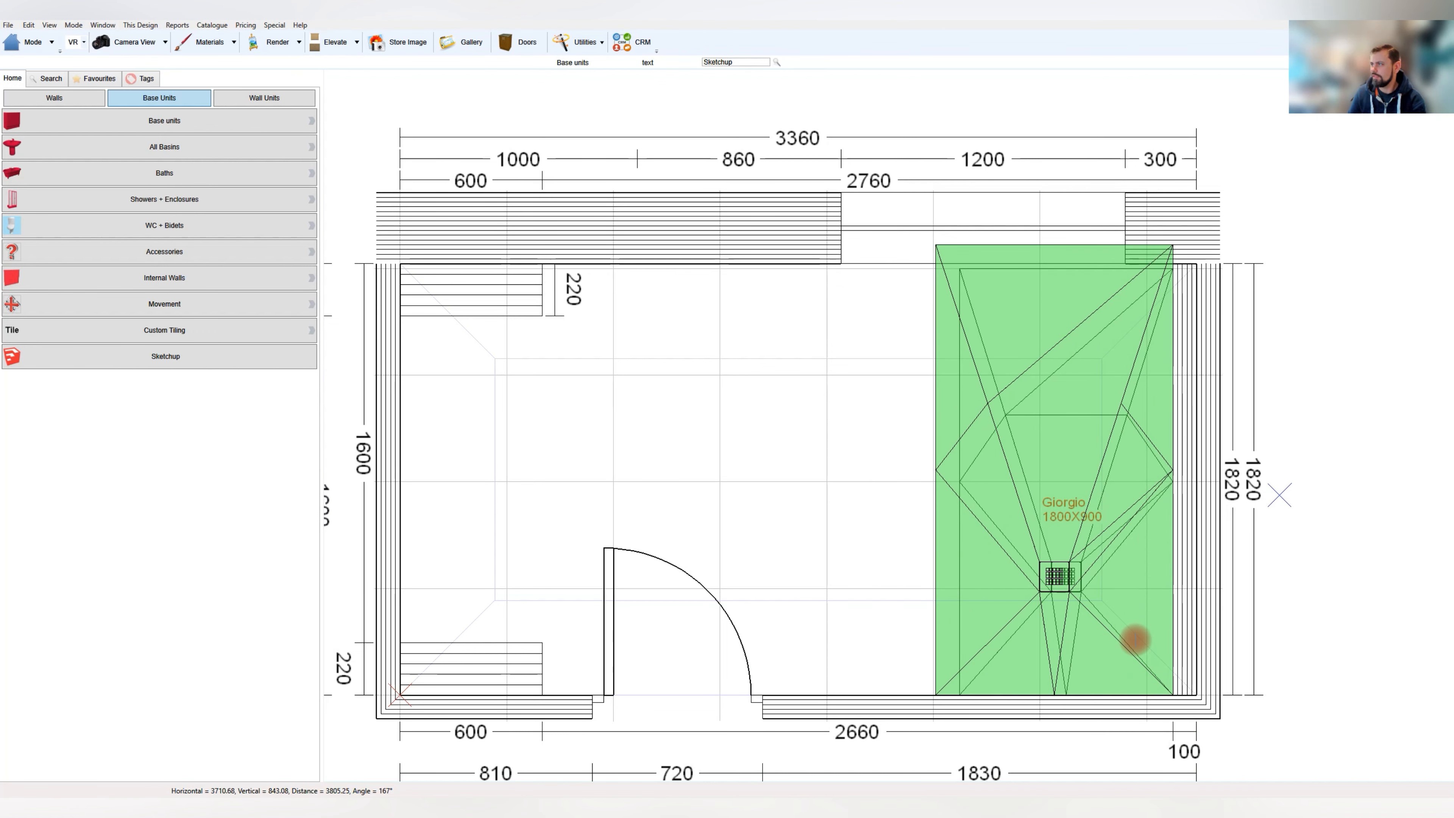
click(1133, 640)
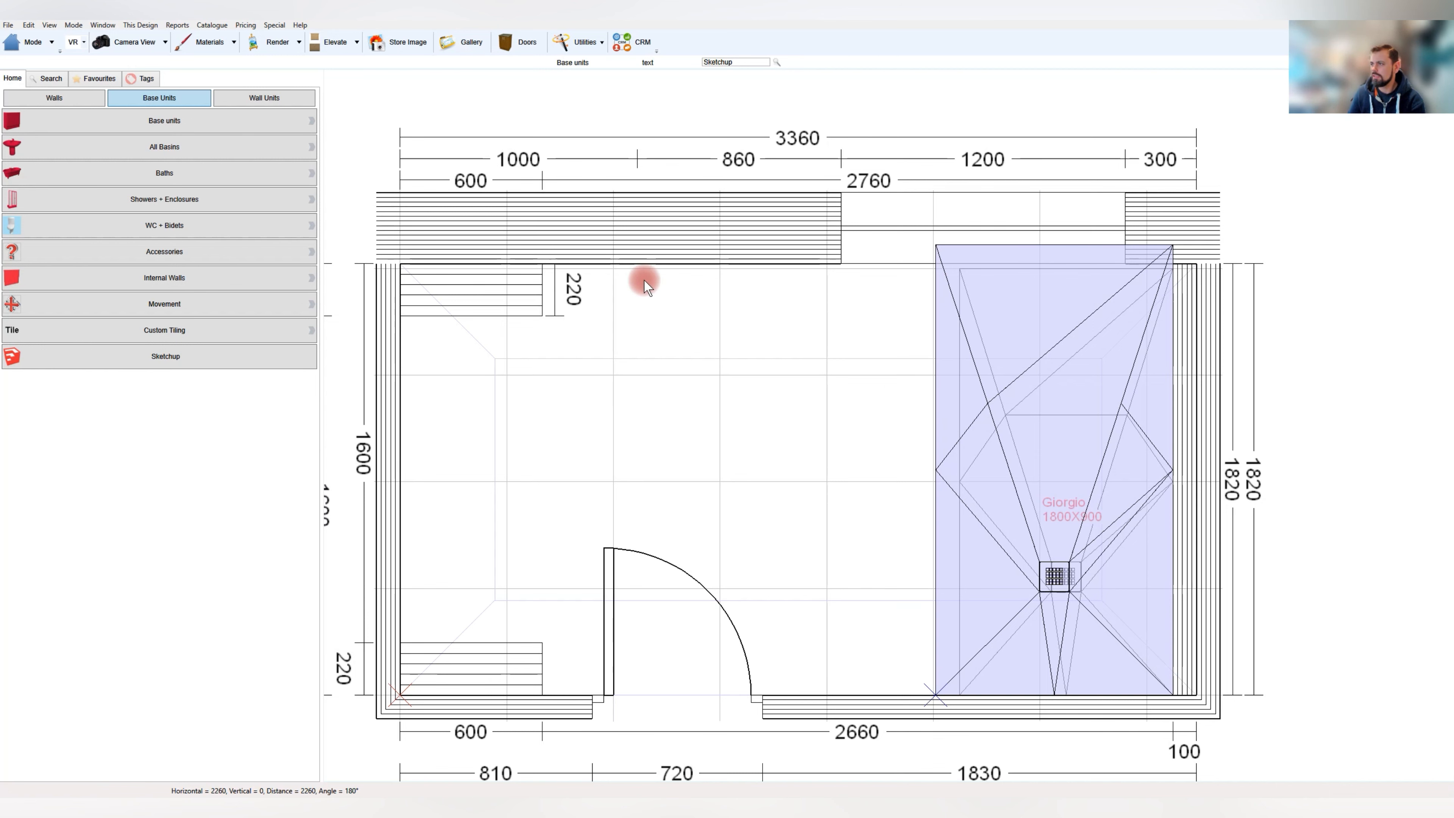
Move the original 1800X900 tray out of the room, clear of the larger tray
middle_drag(454, 479, 479, 498)
click(941, 364)
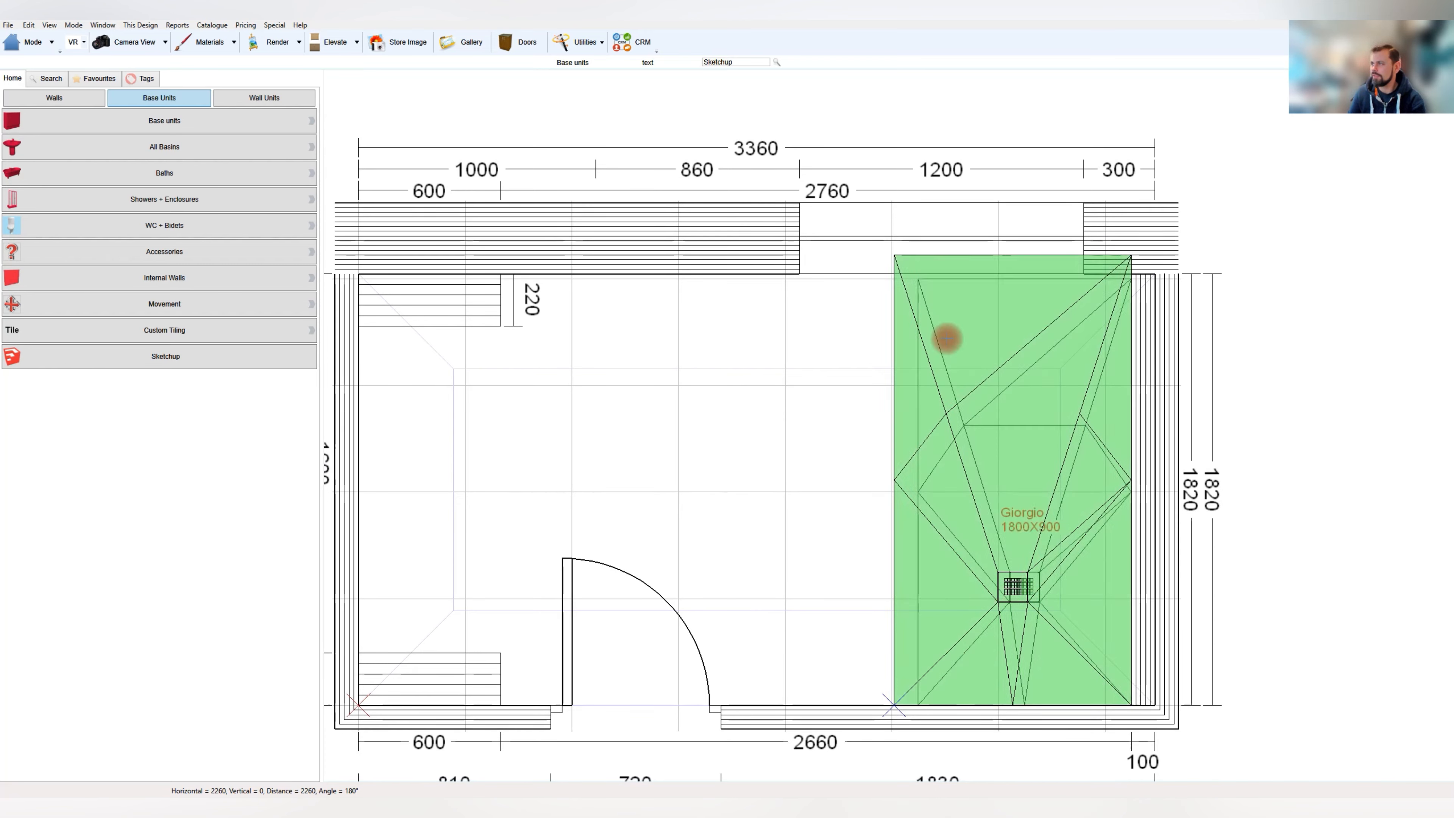
click(946, 340)
middle_drag(922, 427, 804, 416)
drag(878, 405, 1214, 334)
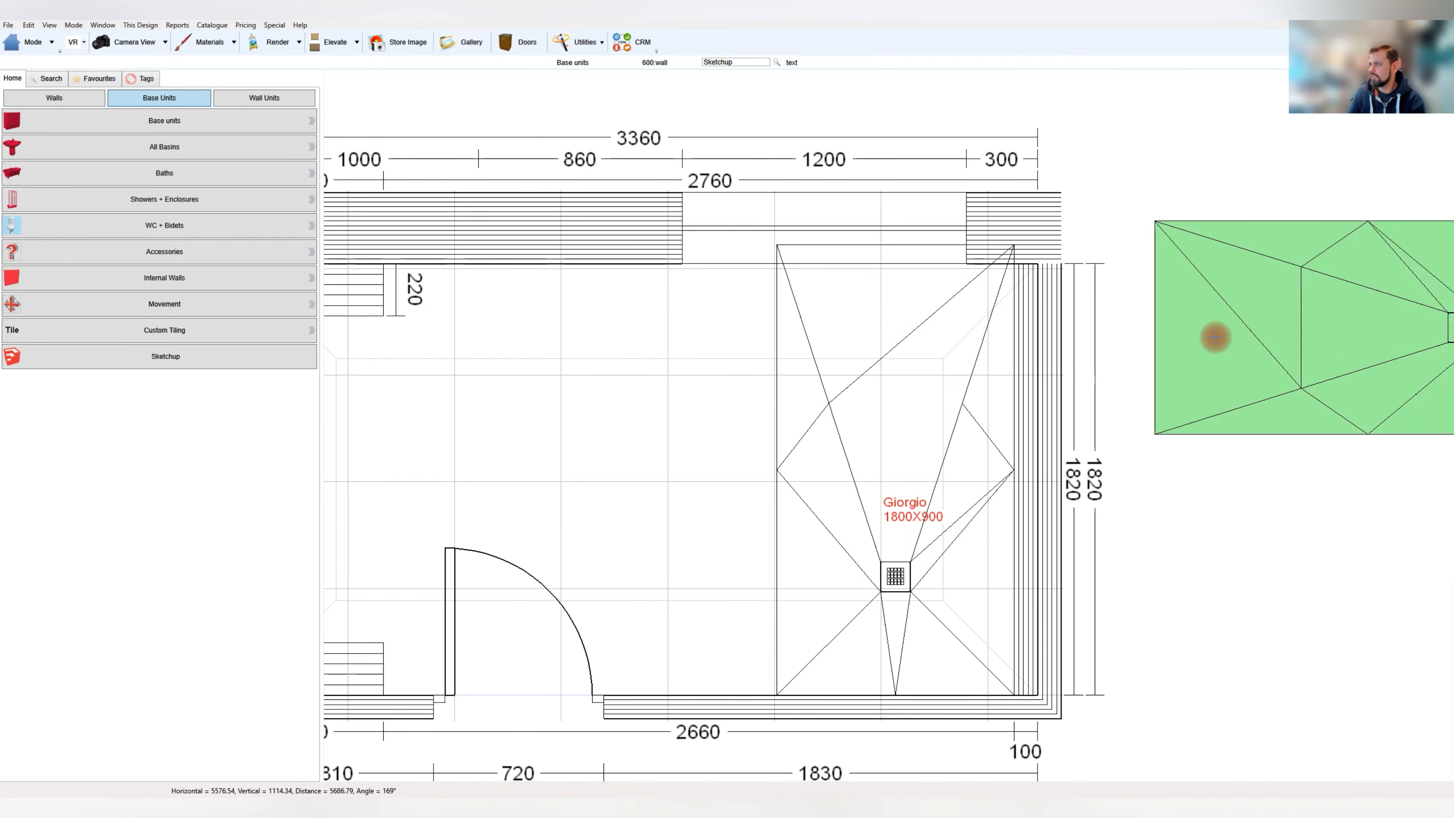
Change the second line of the label to "1900X100" and shift the label slightly on the tray
click(908, 513)
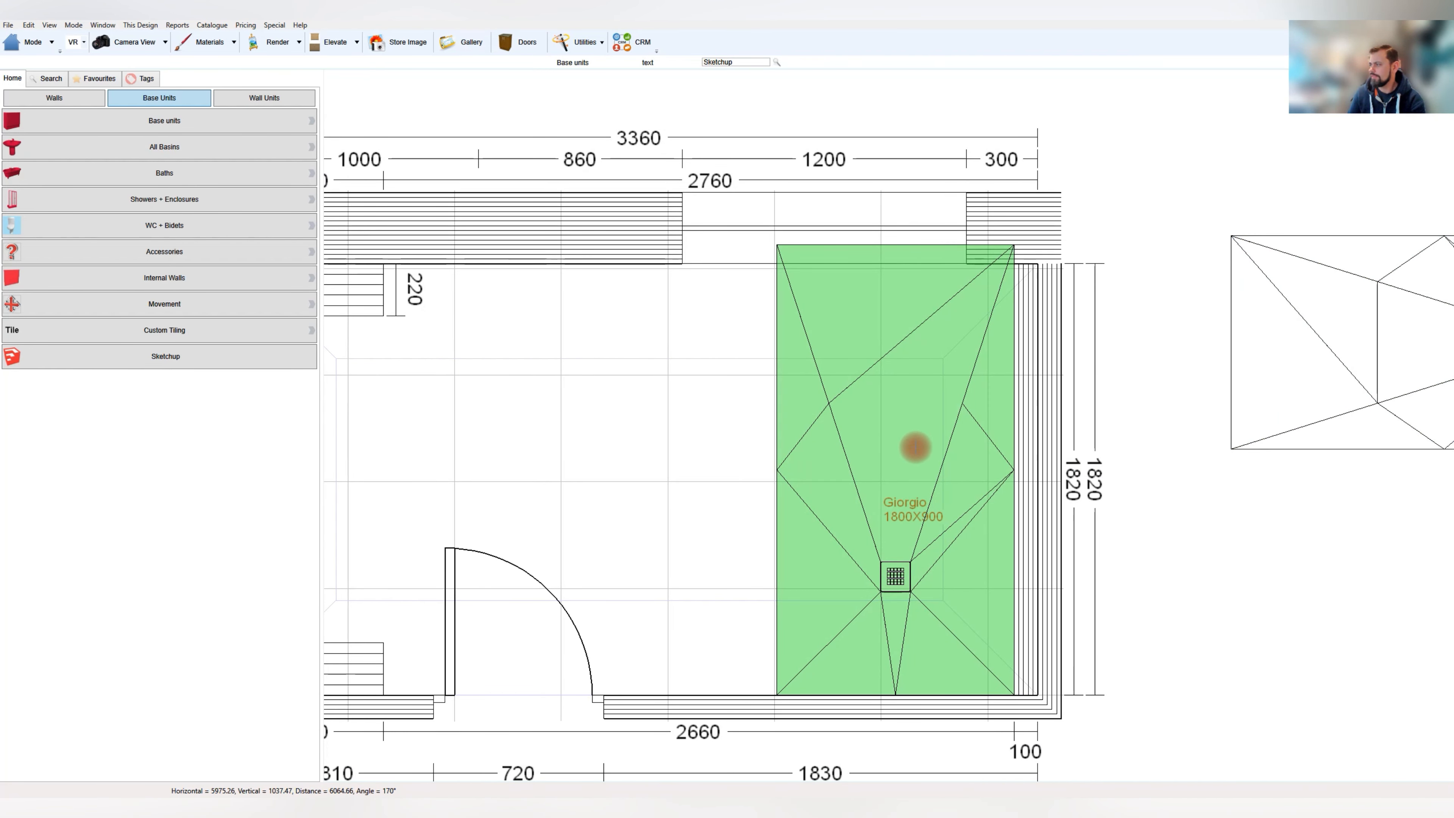
double_click(902, 537)
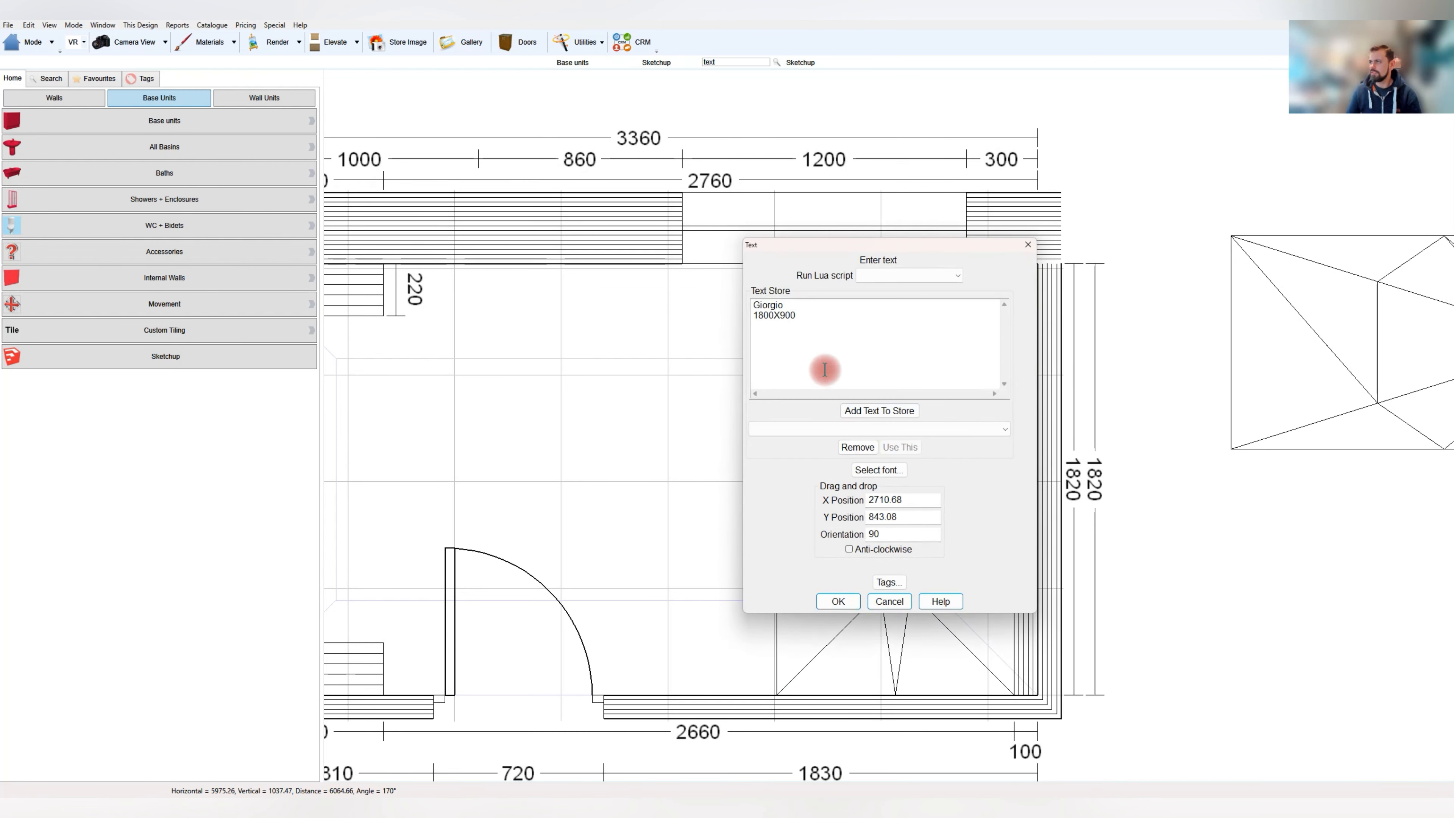
click(764, 315)
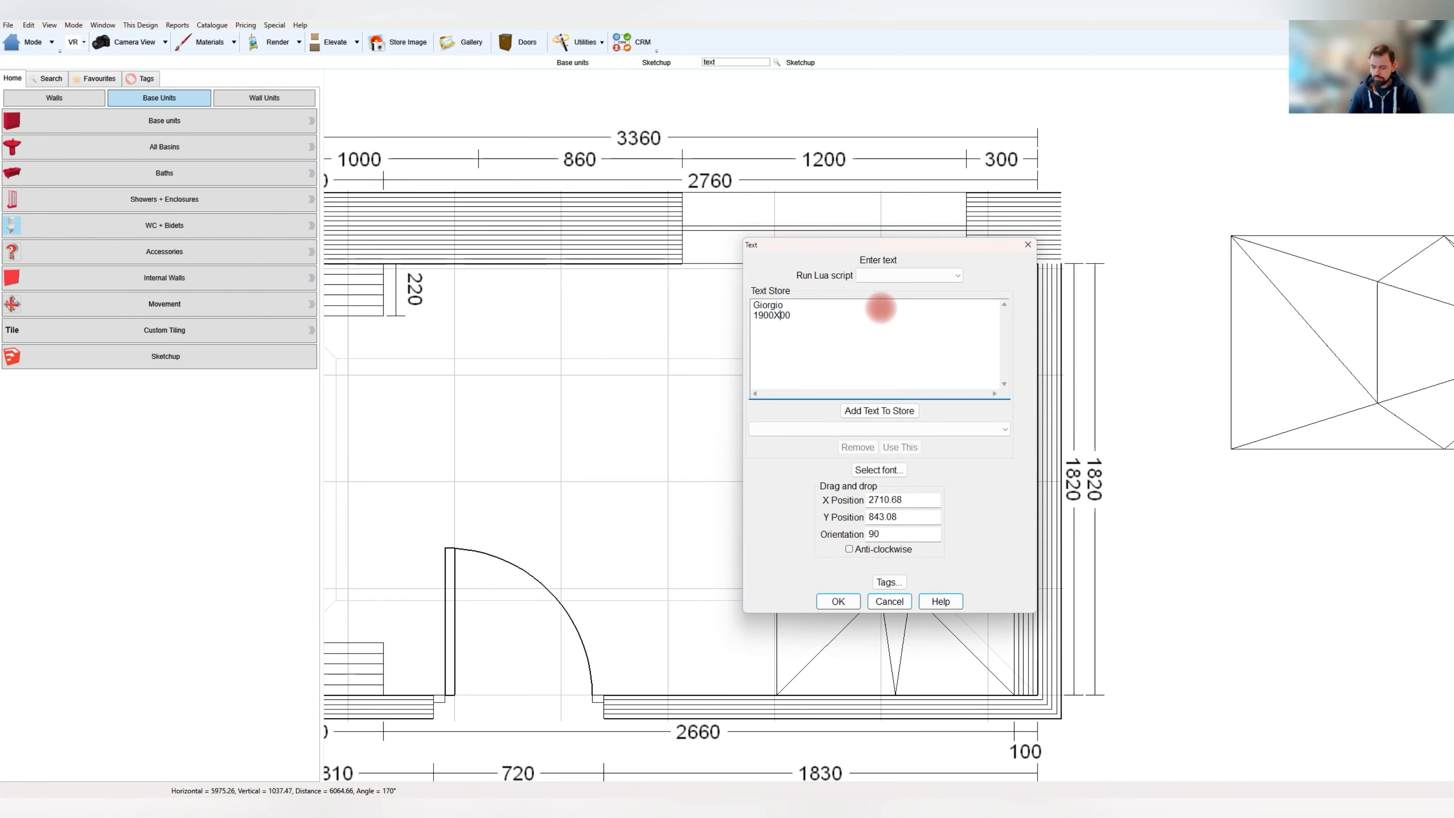
key(BackSpace)
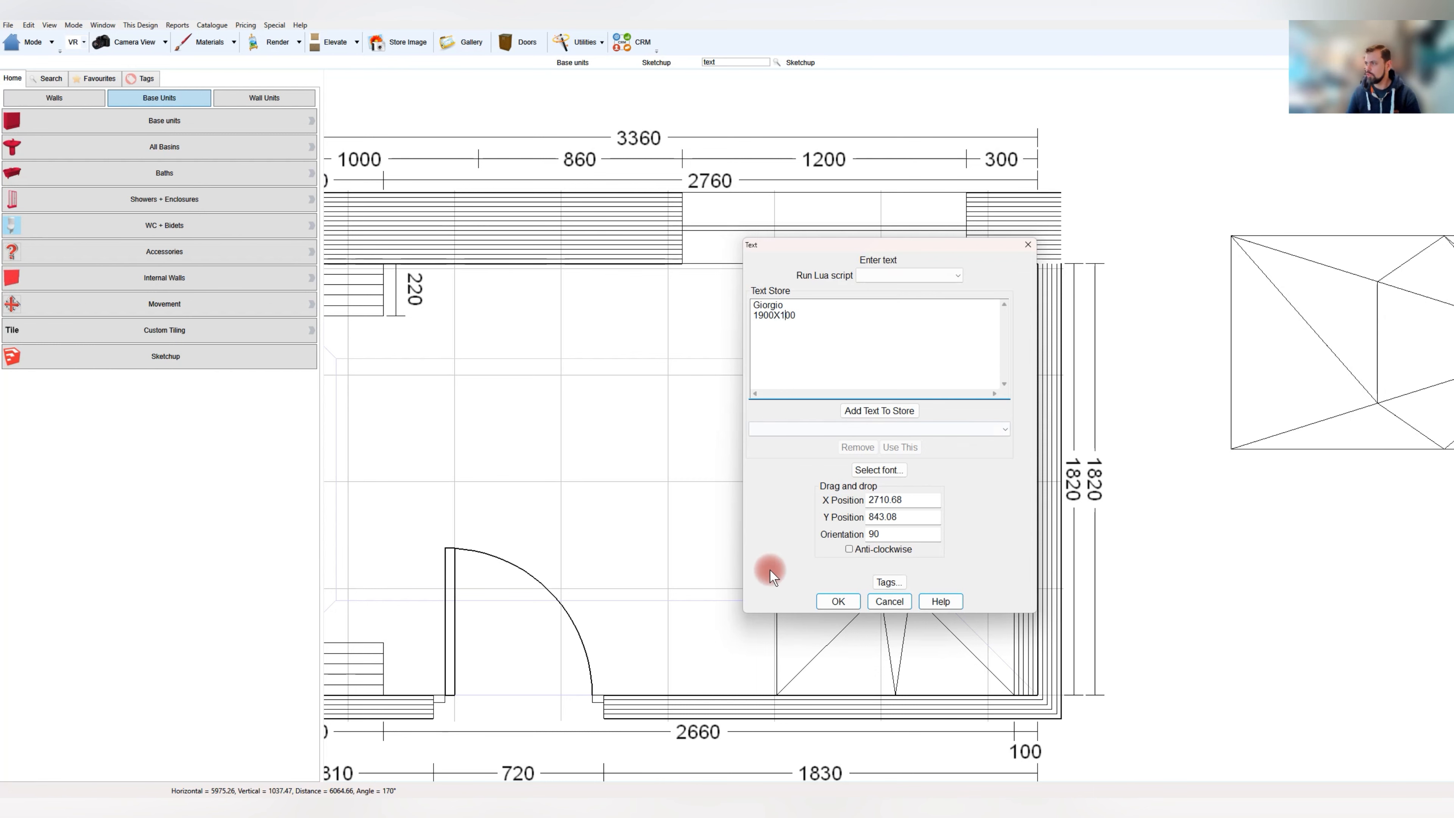
click(838, 601)
drag(918, 515, 890, 522)
Lock the larger shower tray in its position in the room
drag(630, 476, 745, 486)
click(916, 443)
right_click(996, 451)
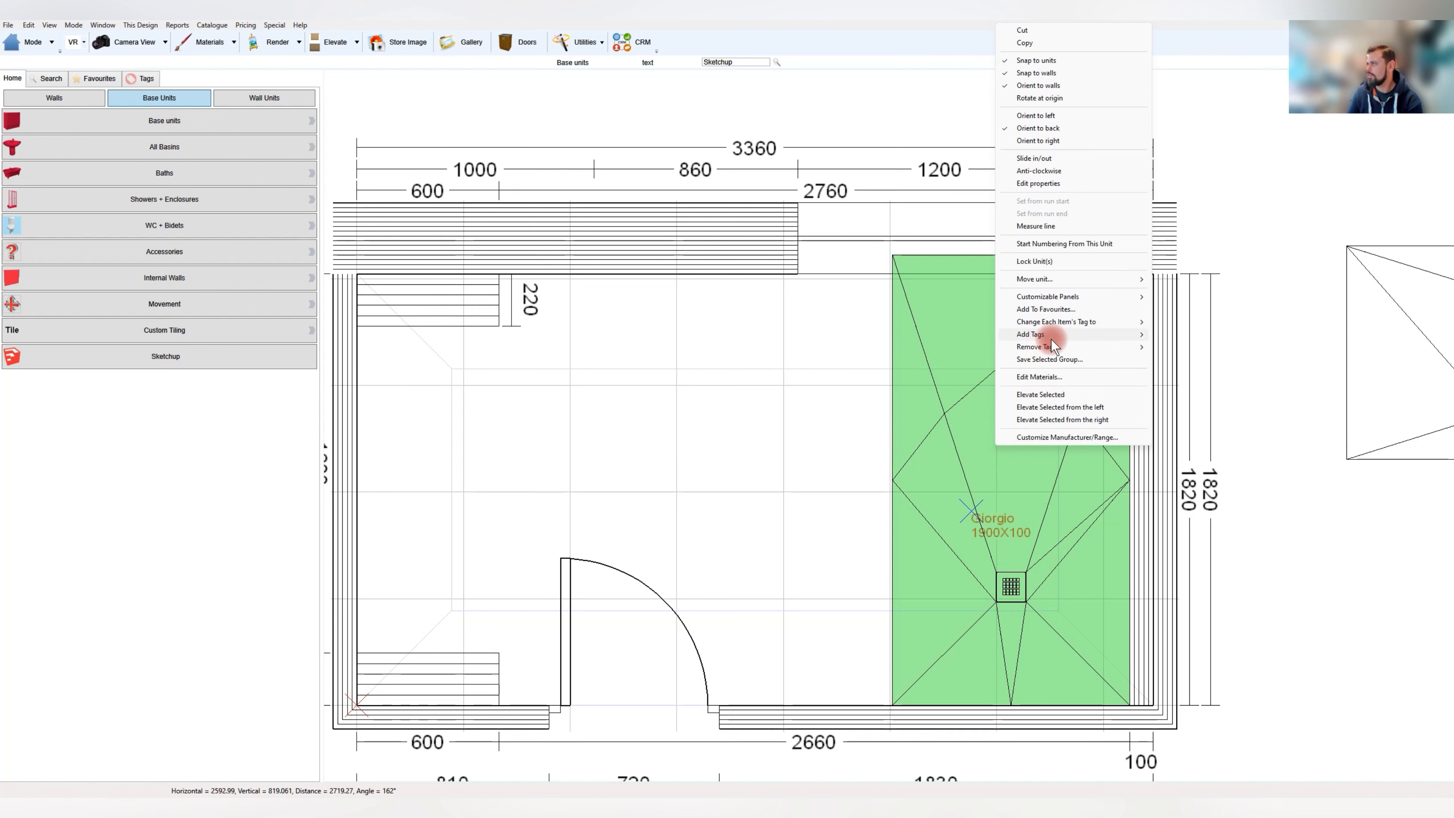
mouse_move(1051, 338)
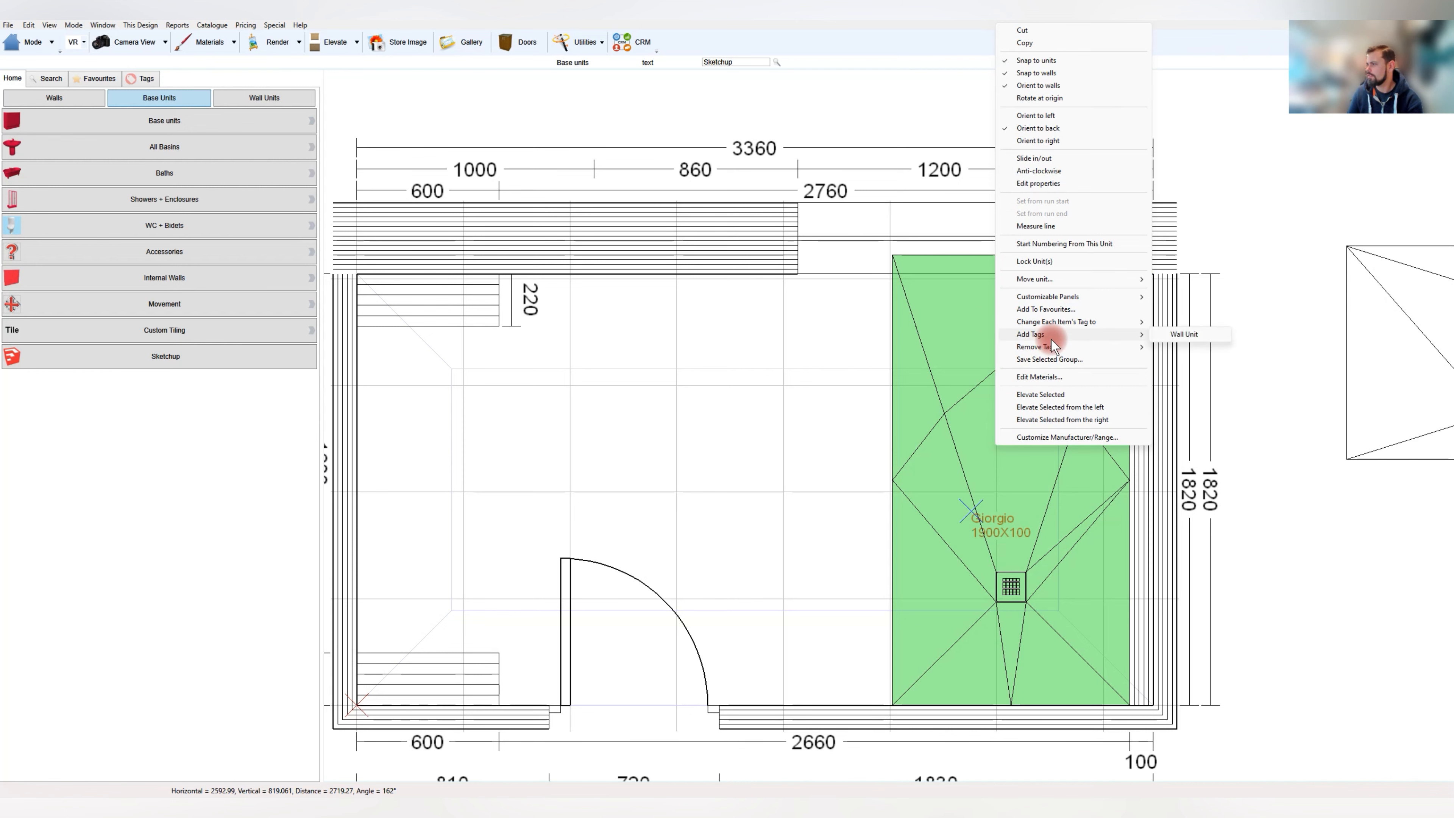
click(1071, 261)
drag(904, 479, 962, 402)
click(1030, 423)
Delete the smaller tray lying outside the room
drag(879, 441, 740, 423)
drag(1305, 285, 1180, 346)
key(Delete)
Measure the clear distance between the facing corners of the two 600 internal walls
middle_drag(651, 366, 812, 421)
middle_drag(723, 368, 840, 457)
click(749, 432)
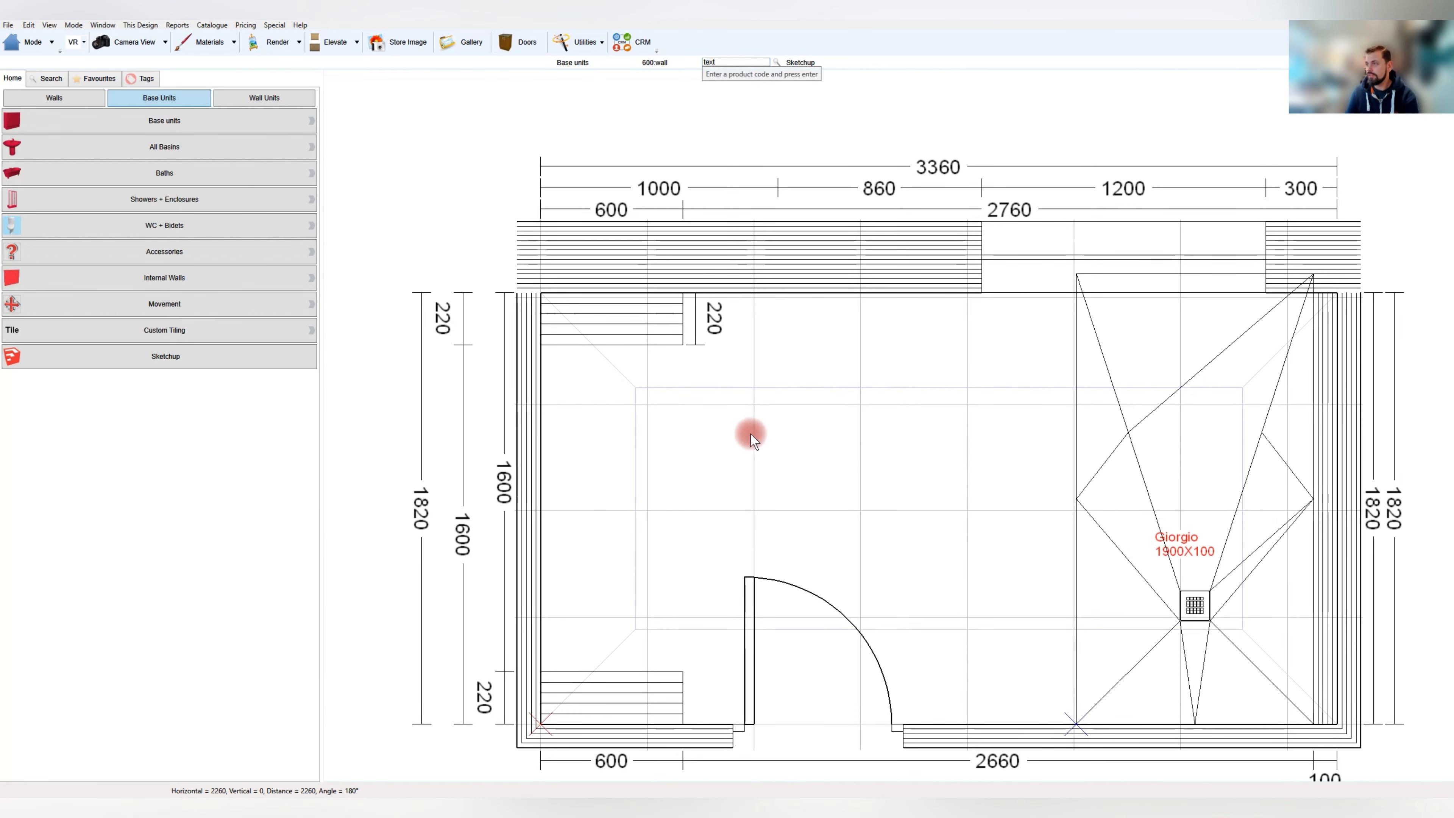
middle_drag(692, 453, 946, 435)
right_click(945, 438)
click(977, 466)
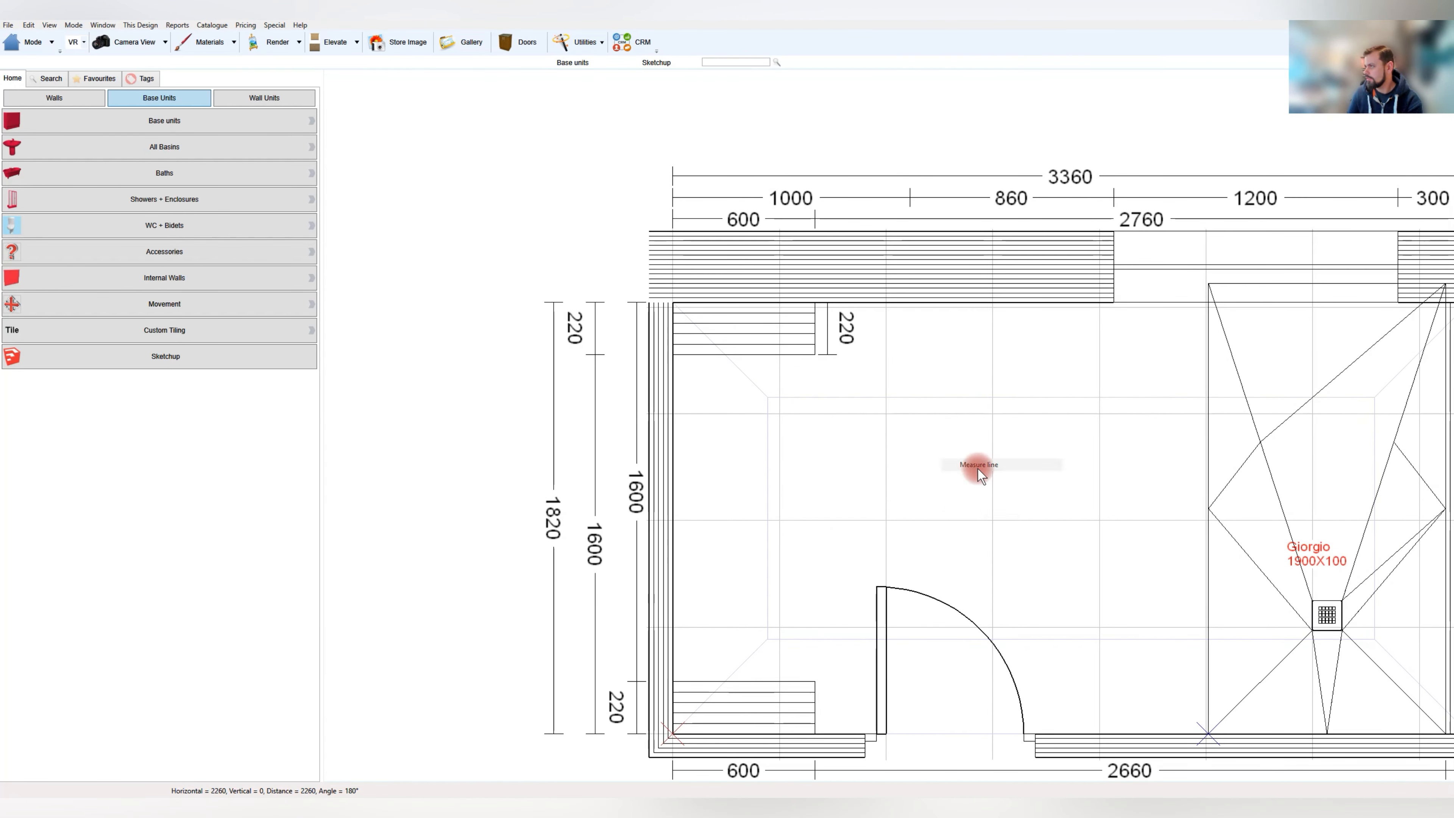
click(815, 355)
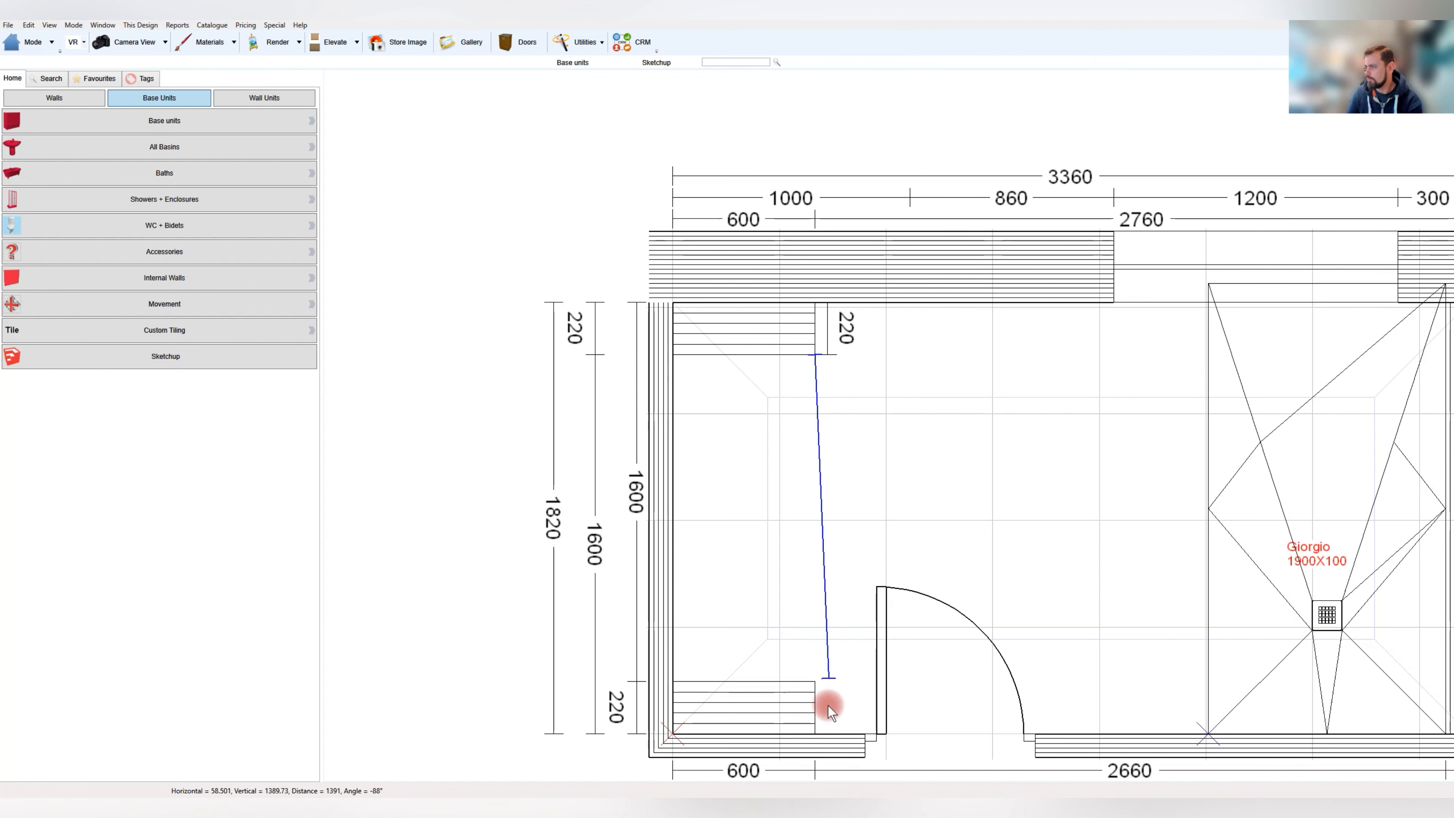
click(810, 681)
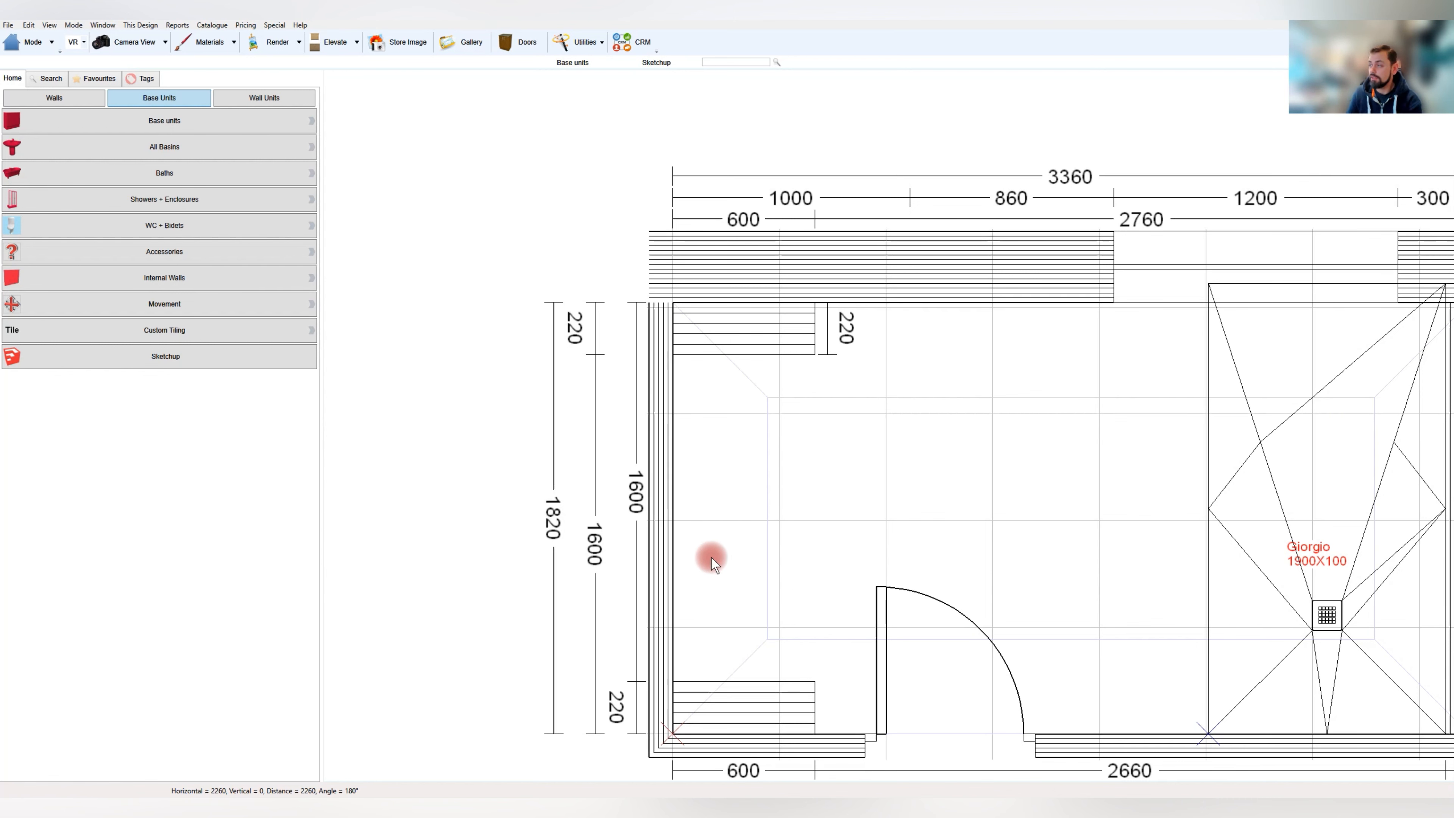
middle_drag(821, 549, 693, 503)
middle_drag(953, 500, 811, 502)
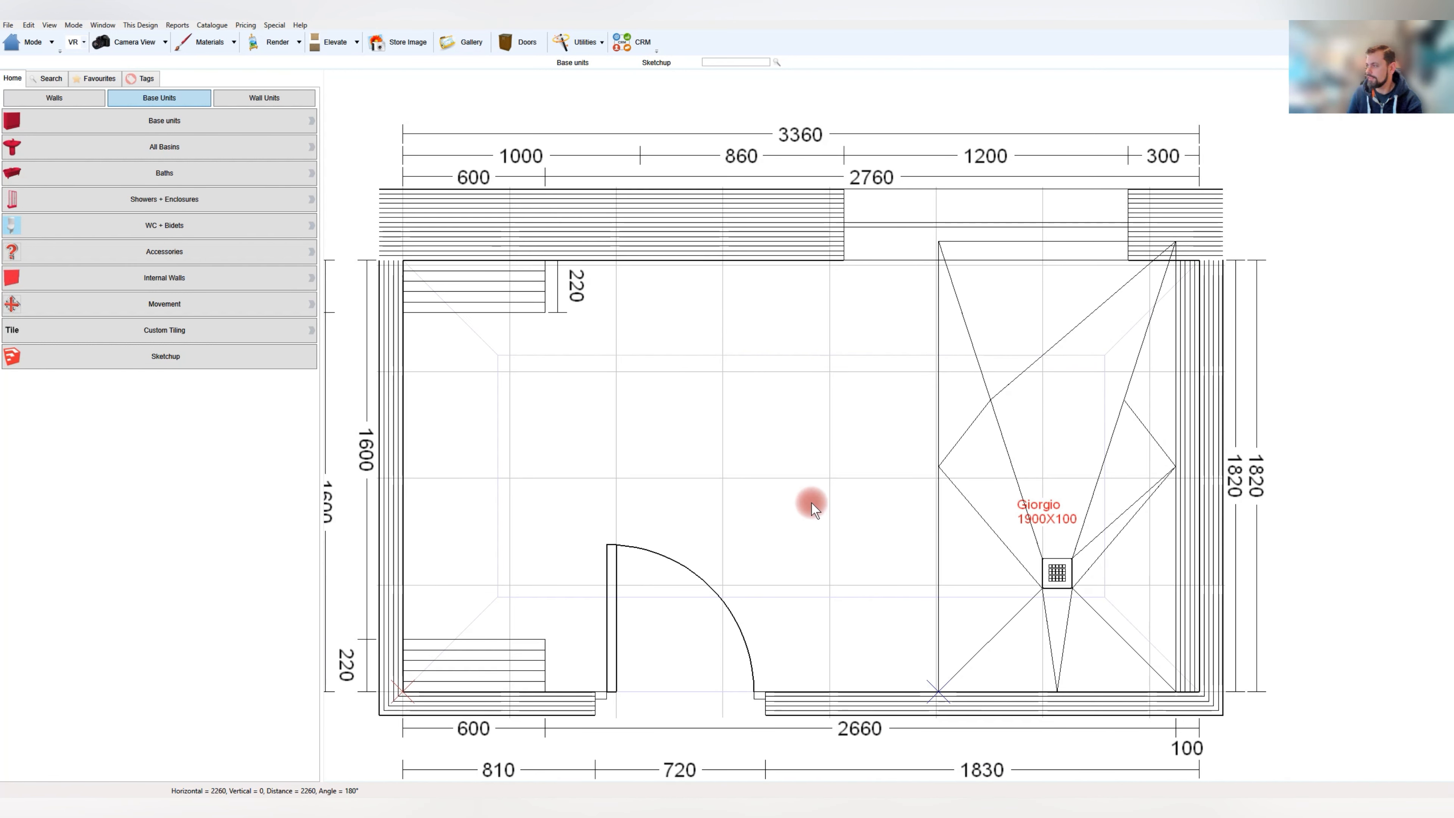
middle_drag(622, 448, 724, 475)
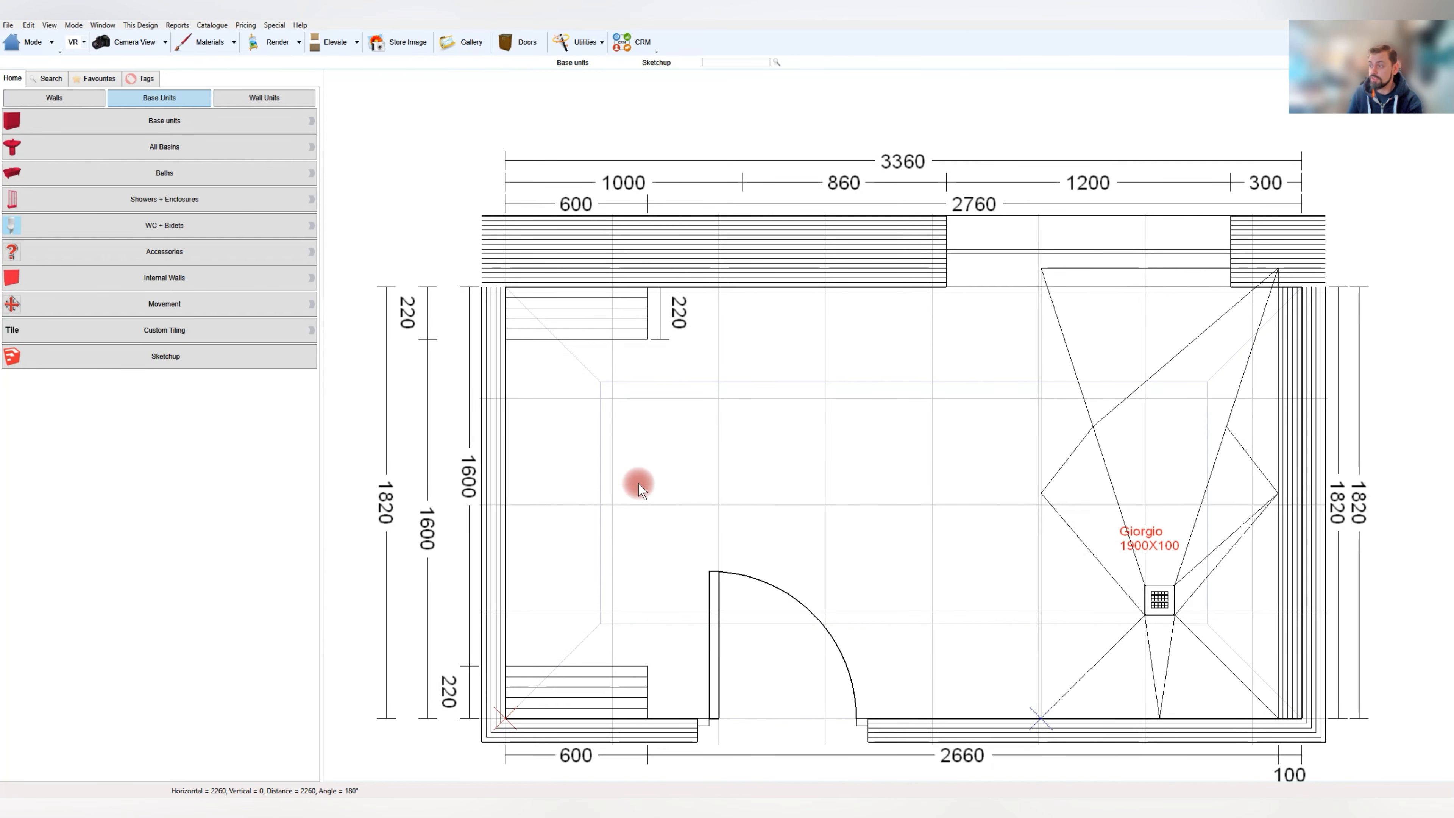
middle_drag(789, 511, 642, 529)
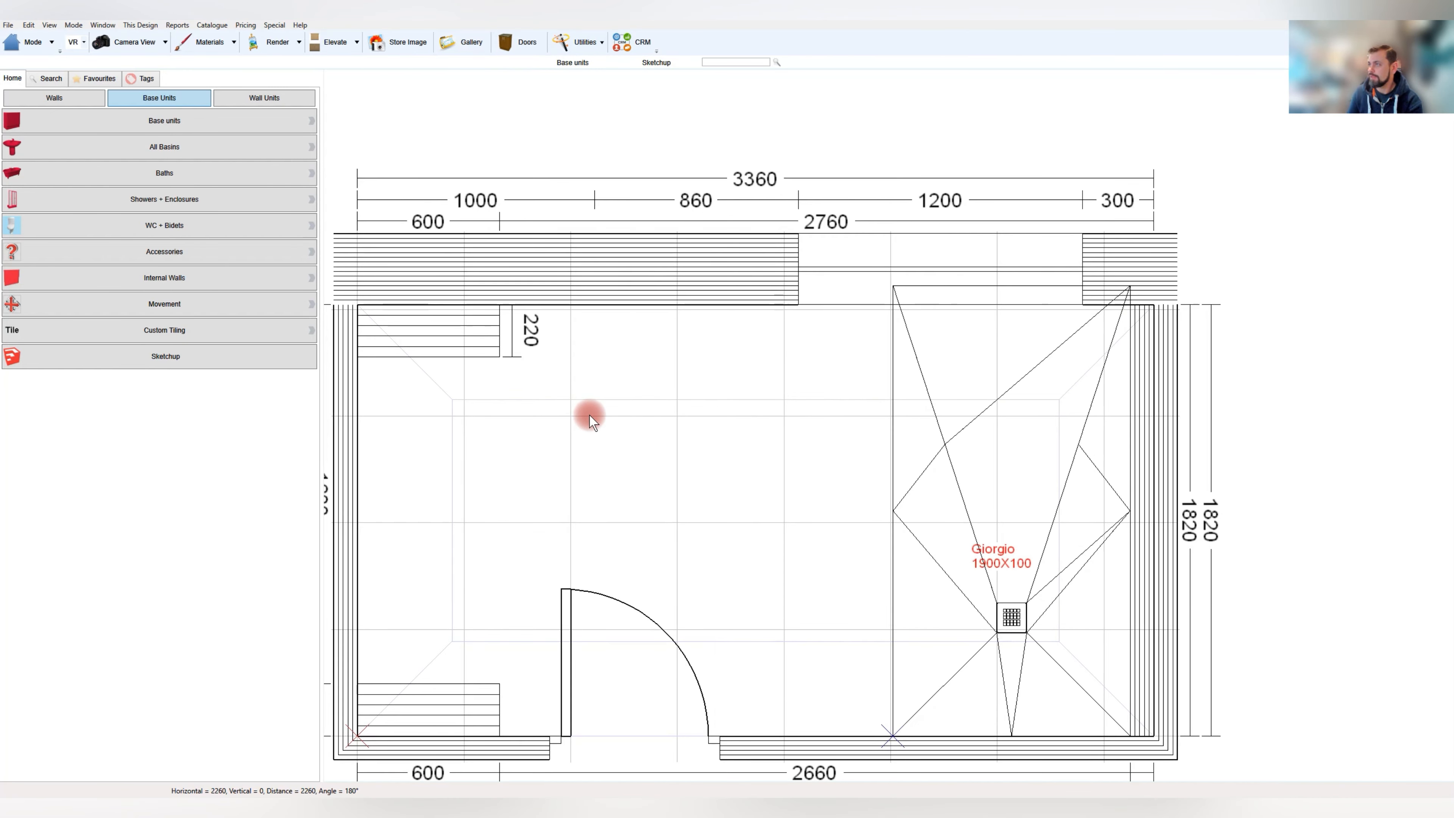
middle_drag(487, 501, 614, 500)
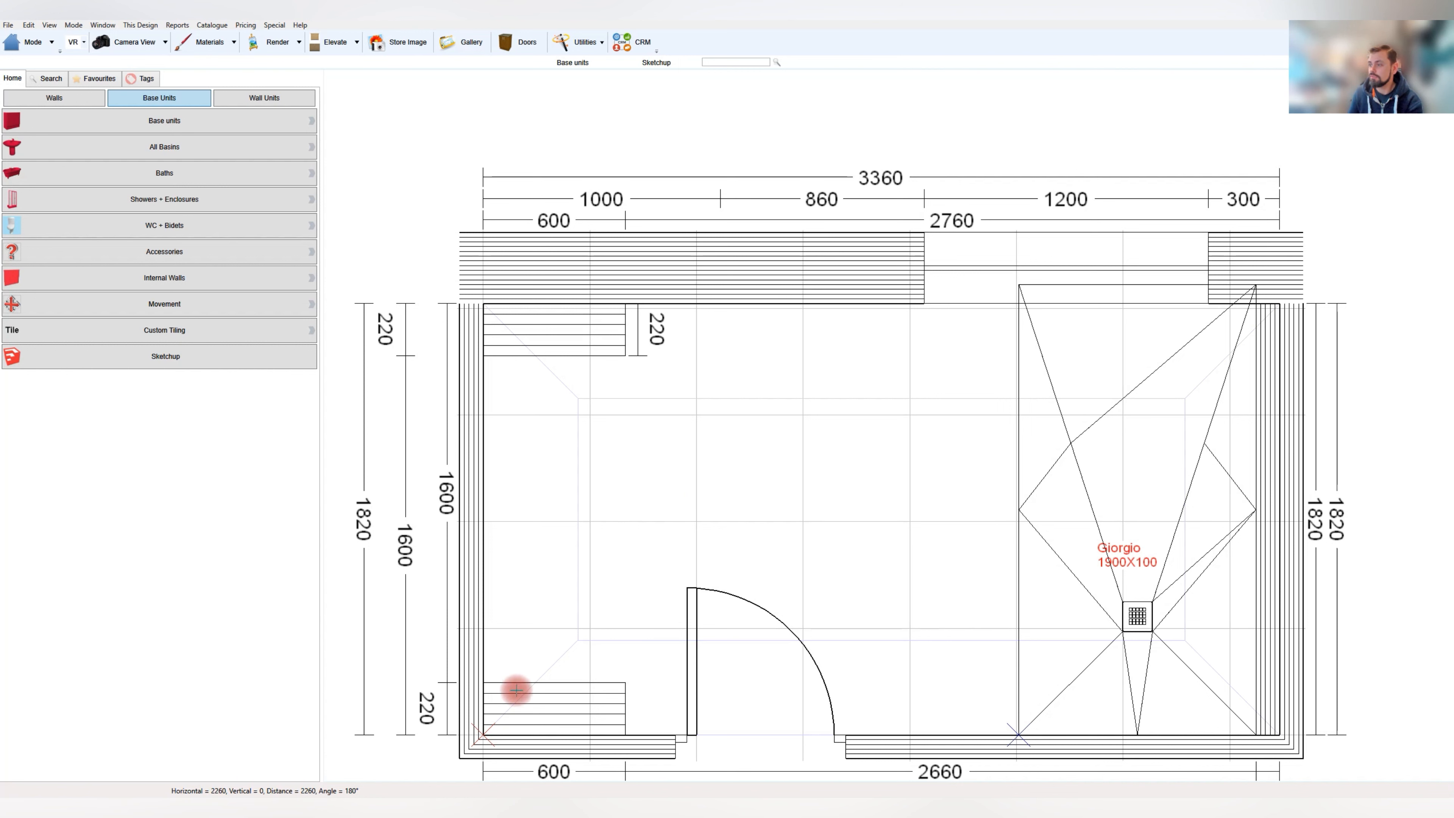
click(515, 711)
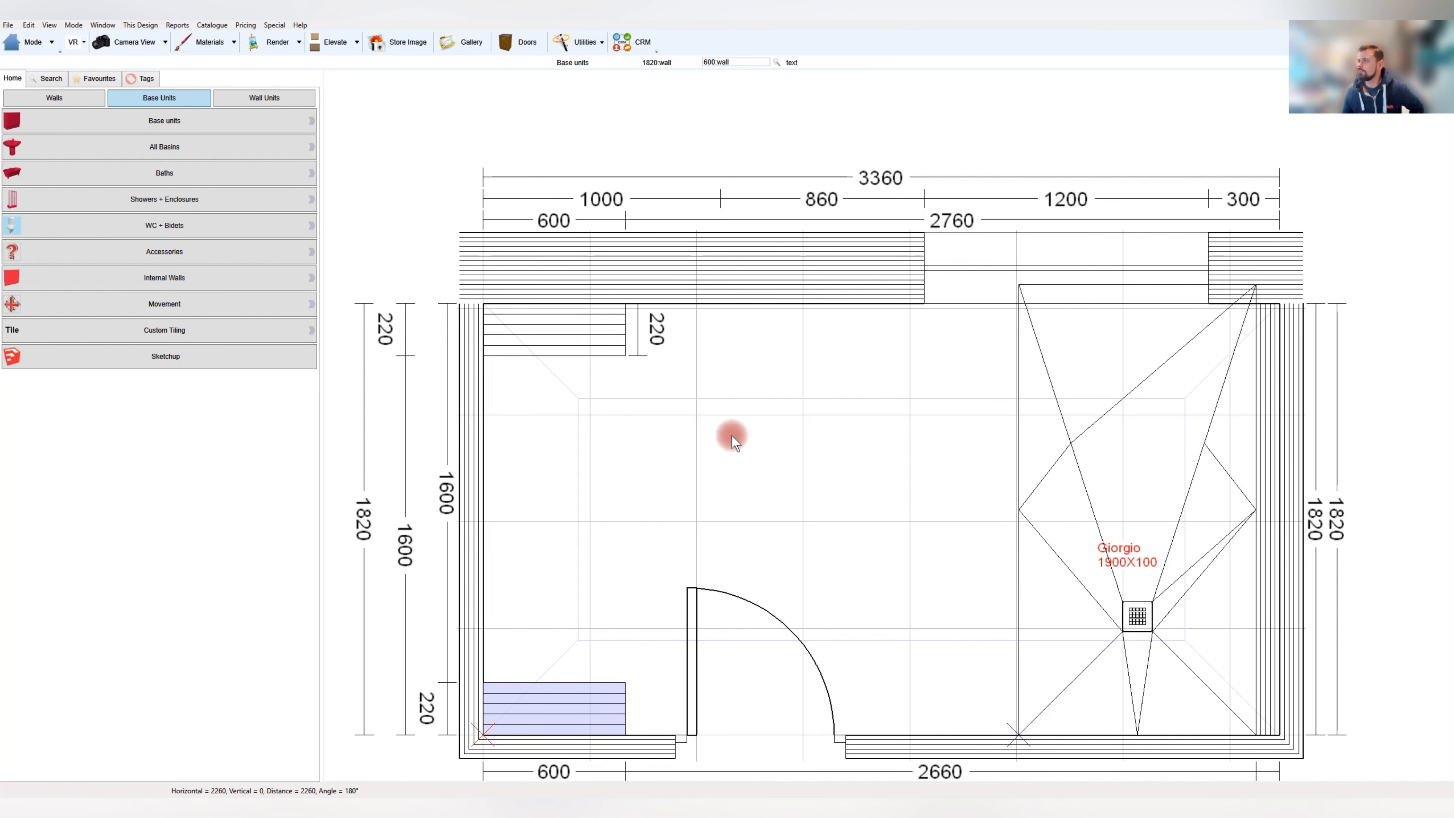
Switch from the plan to the VR view of the bathroom, looking down at the shower tray
click(73, 24)
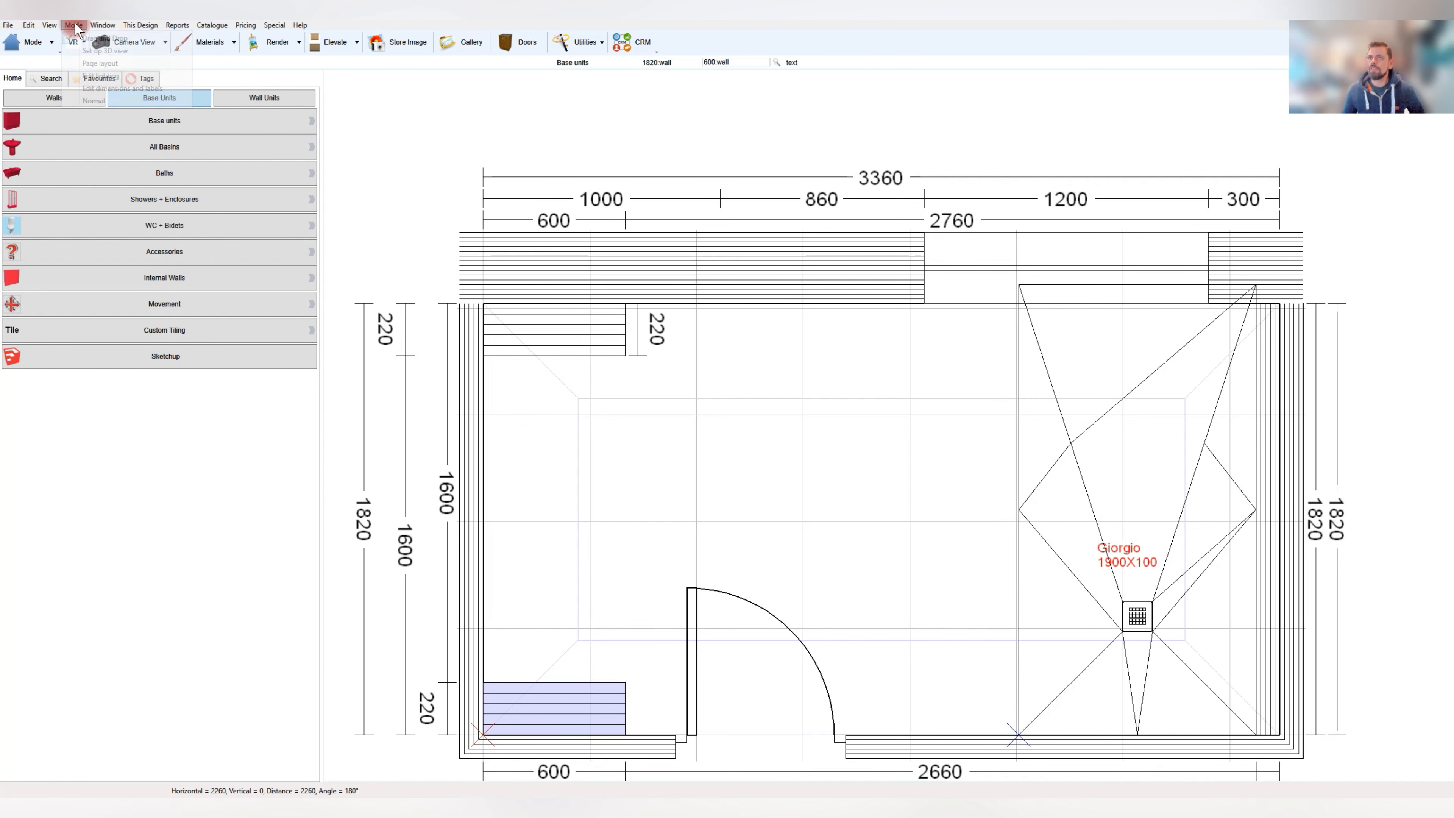
click(86, 52)
click(108, 63)
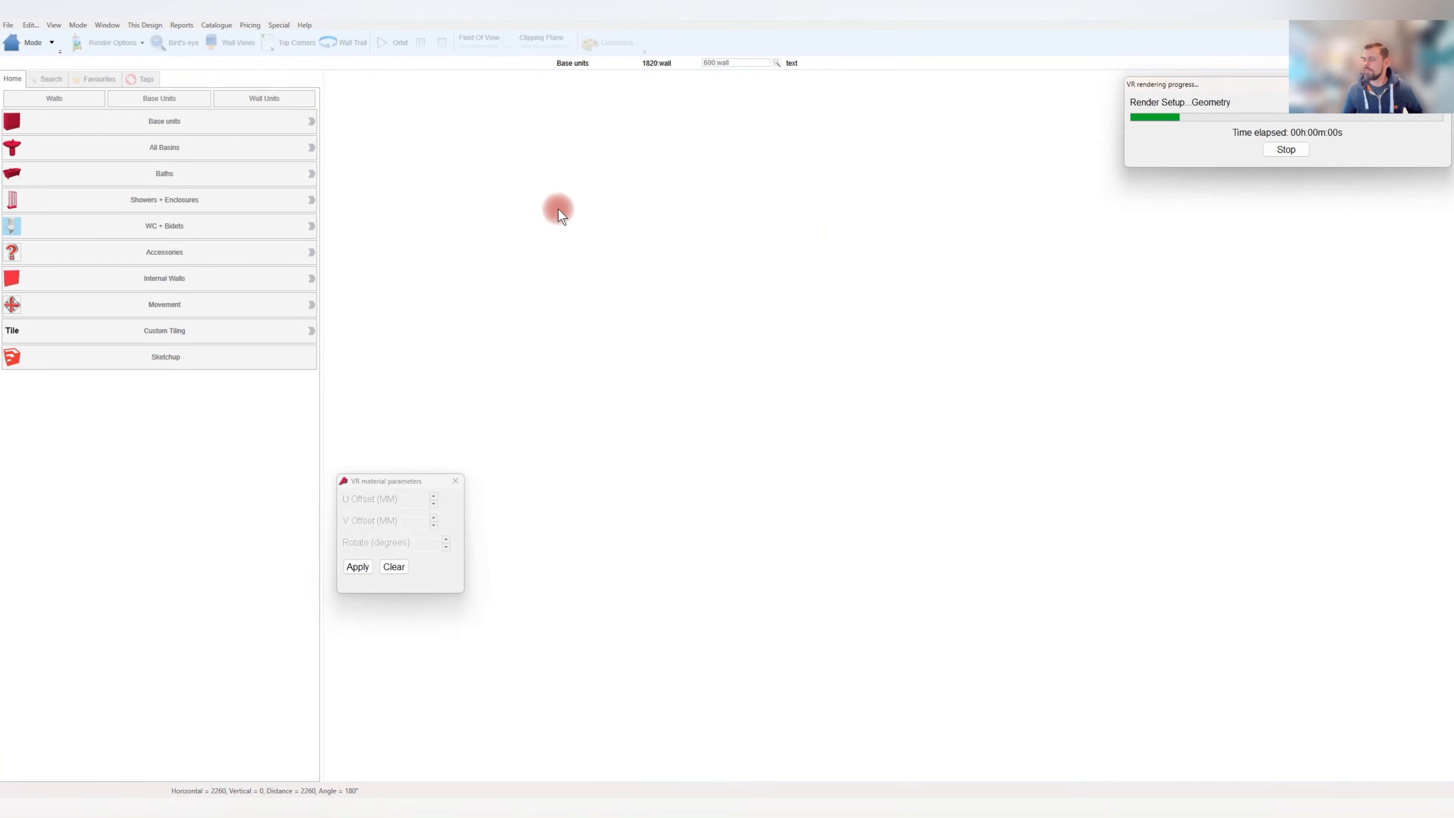
drag(685, 286, 857, 548)
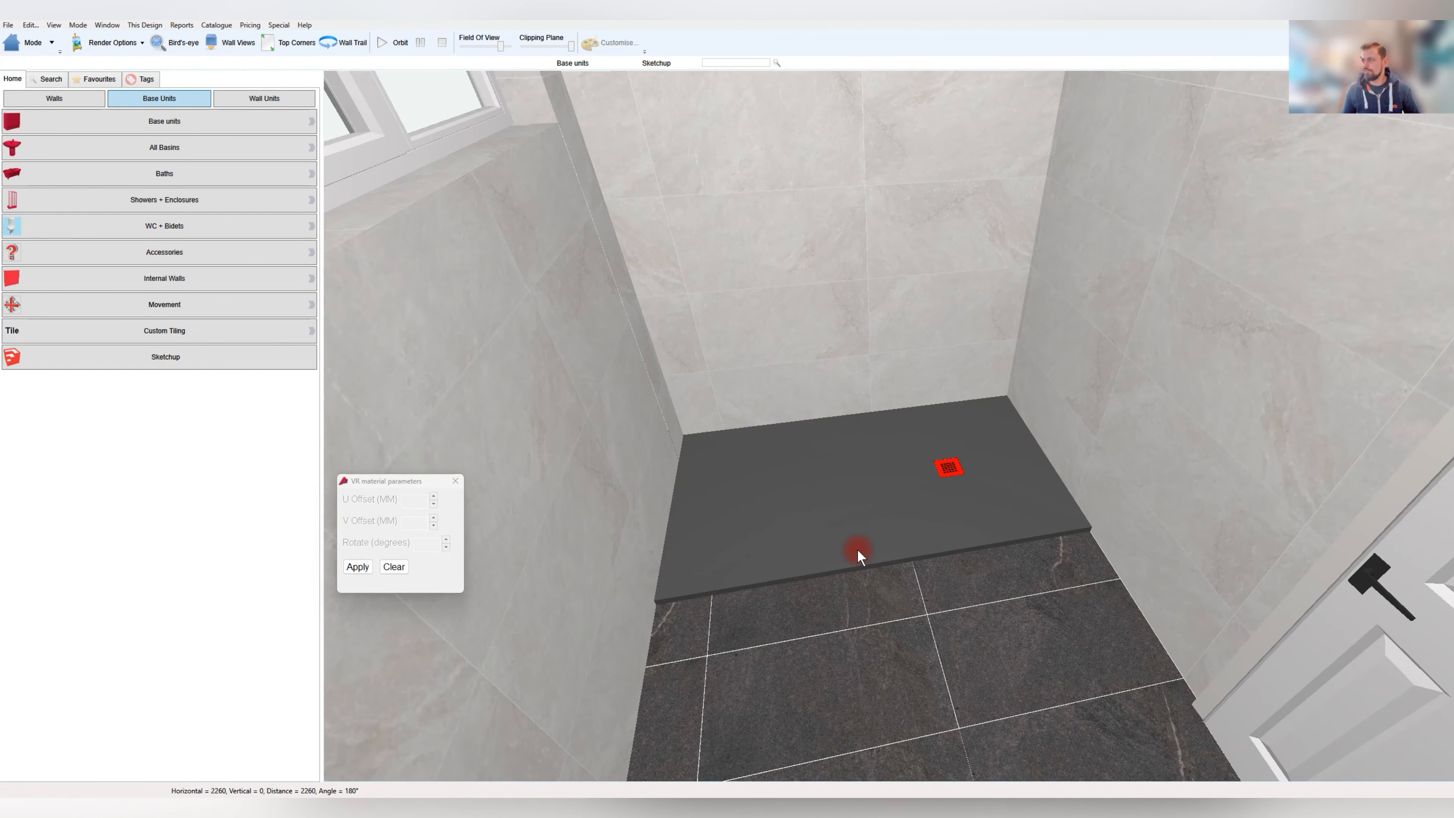
Give the shower tray the Giorgio White material from the Tissino Finishes group of the Custom Library
click(858, 548)
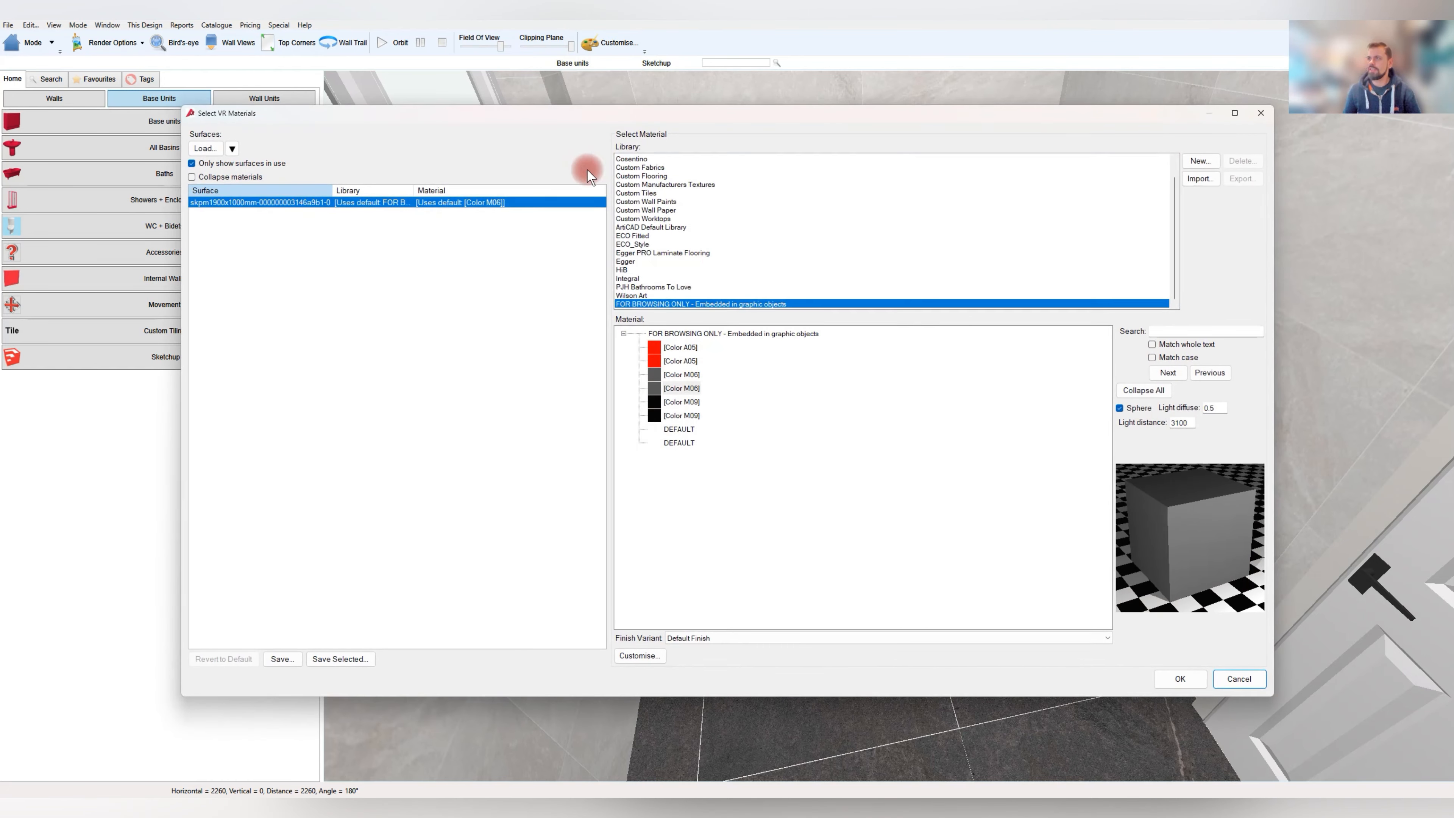
scroll(665, 186, up, 2)
click(664, 159)
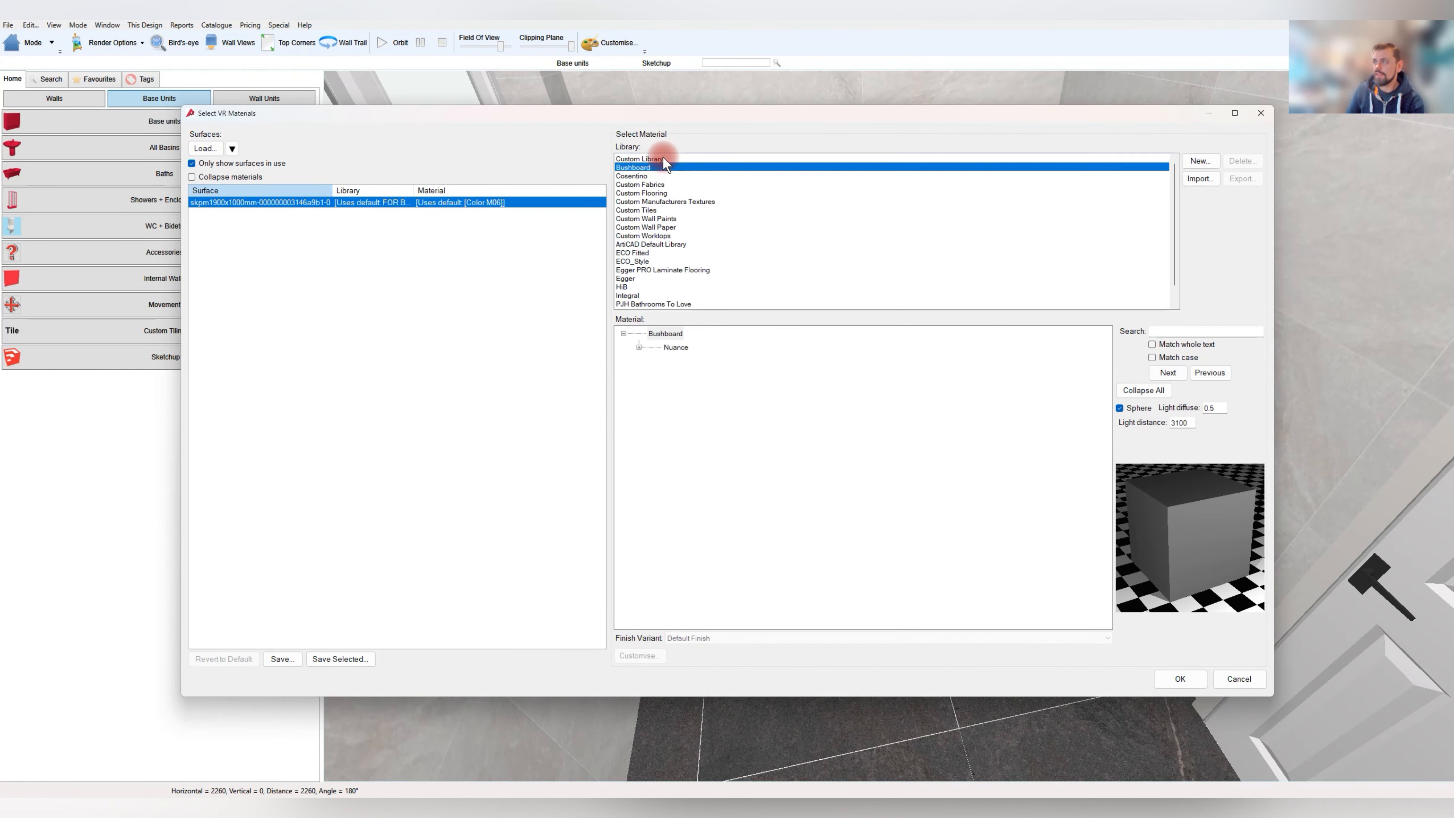
click(638, 443)
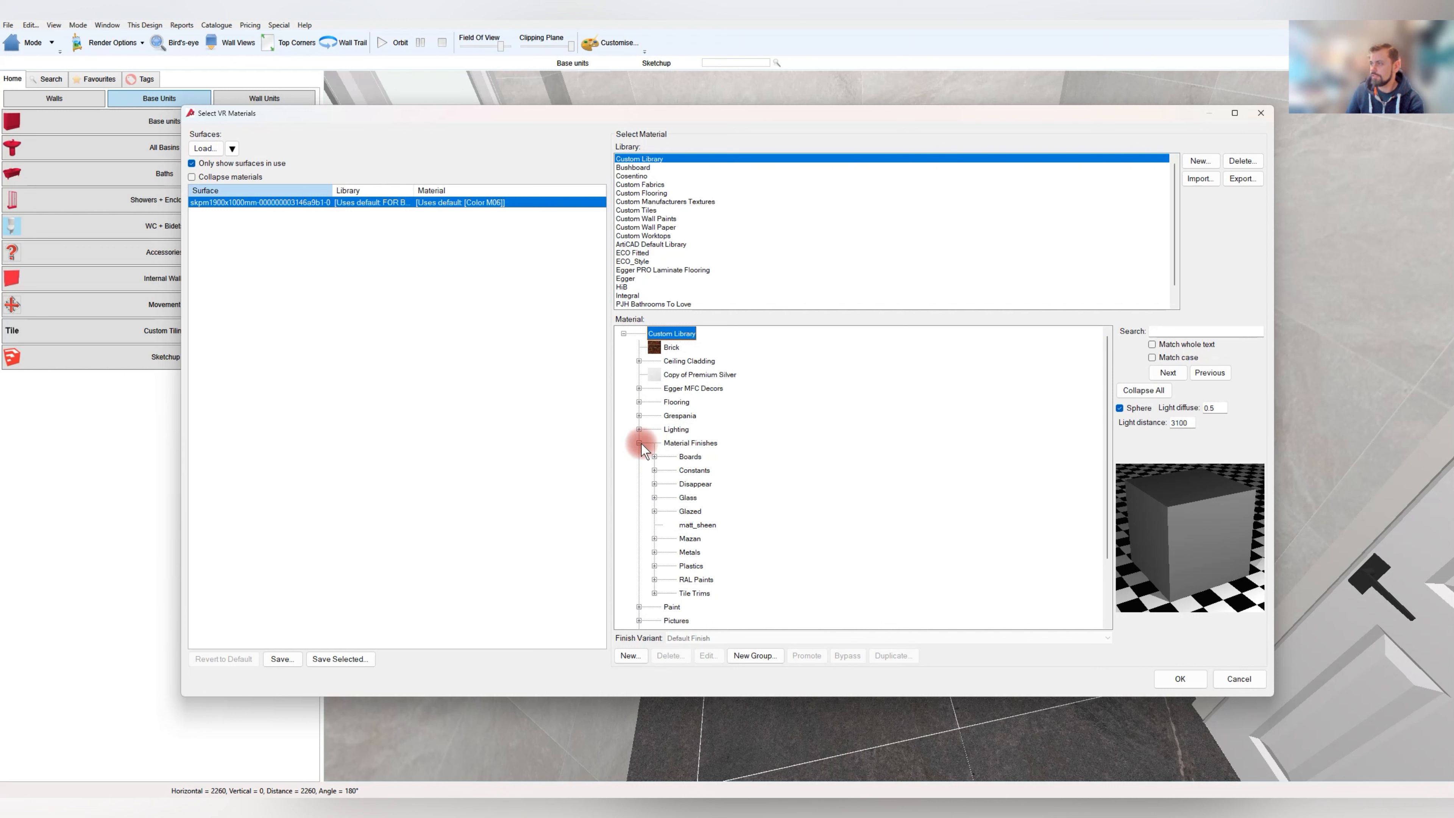
click(640, 443)
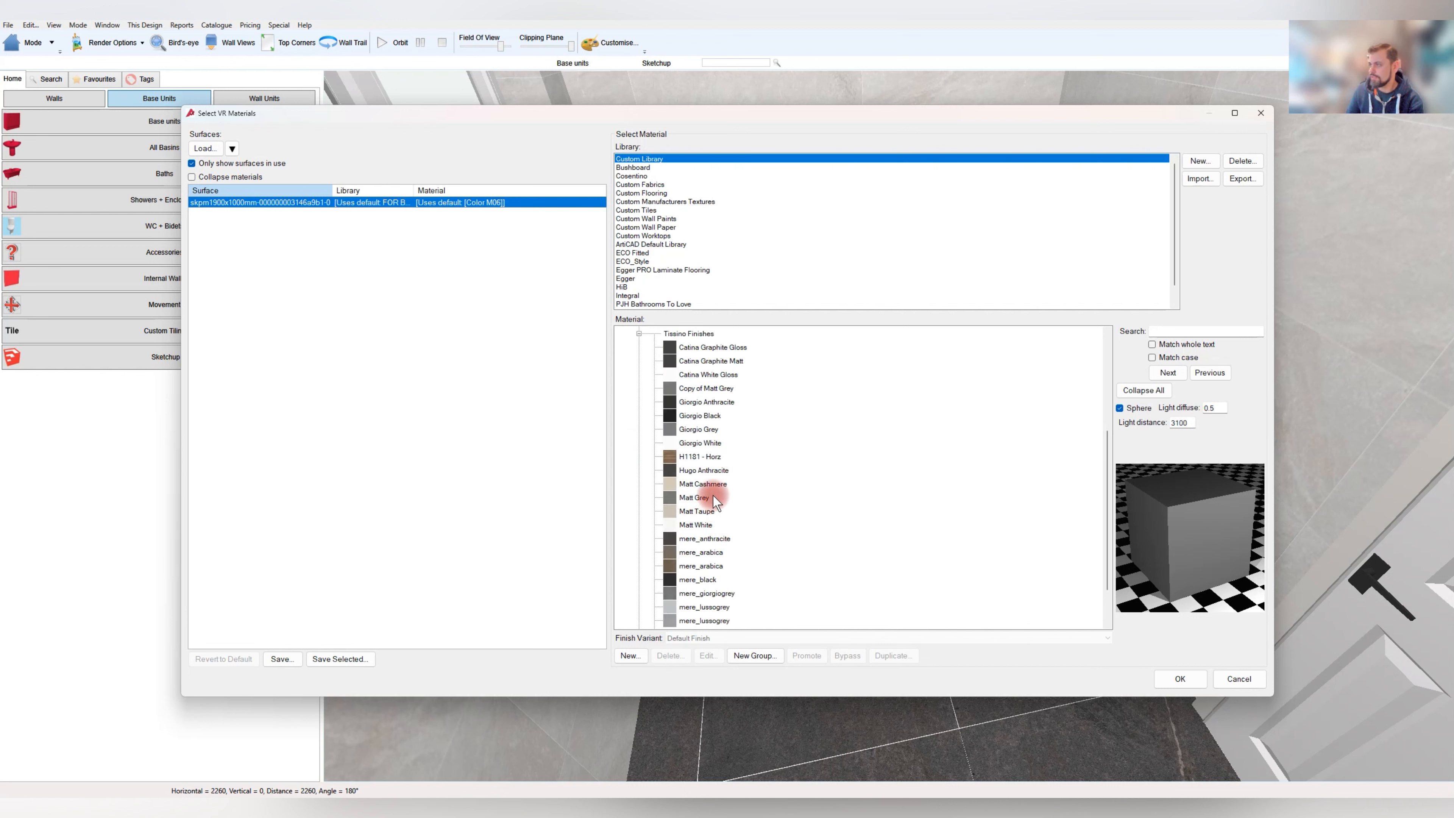
scroll(713, 499, down, 1)
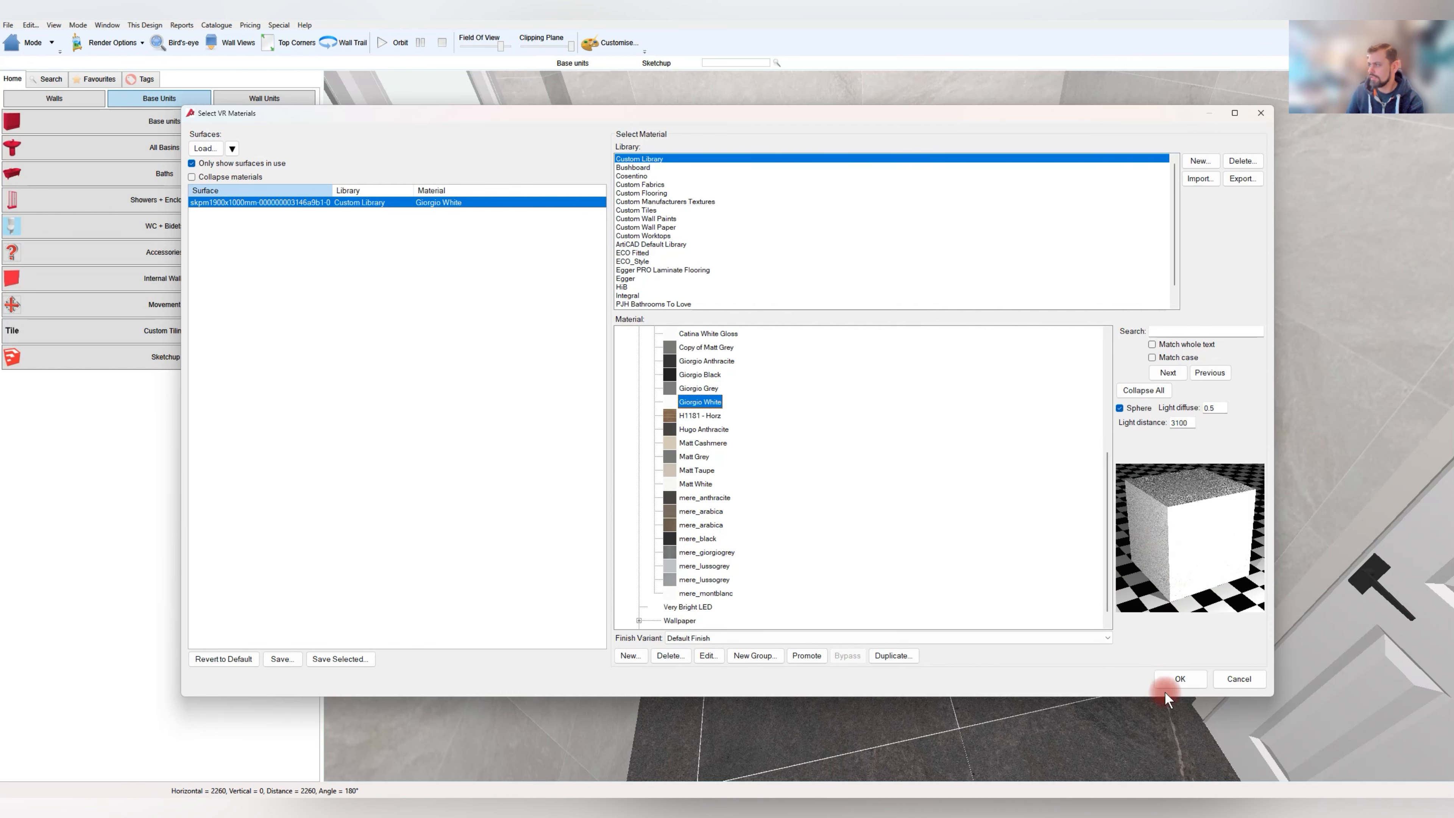
click(1176, 675)
Reduce the clipping plane distance and bring the shower tray's red waste cover into close view
mouse_move(794, 508)
mouse_down()
mouse_move(857, 497)
mouse_move(815, 422)
mouse_move(945, 590)
mouse_move(946, 568)
mouse_up()
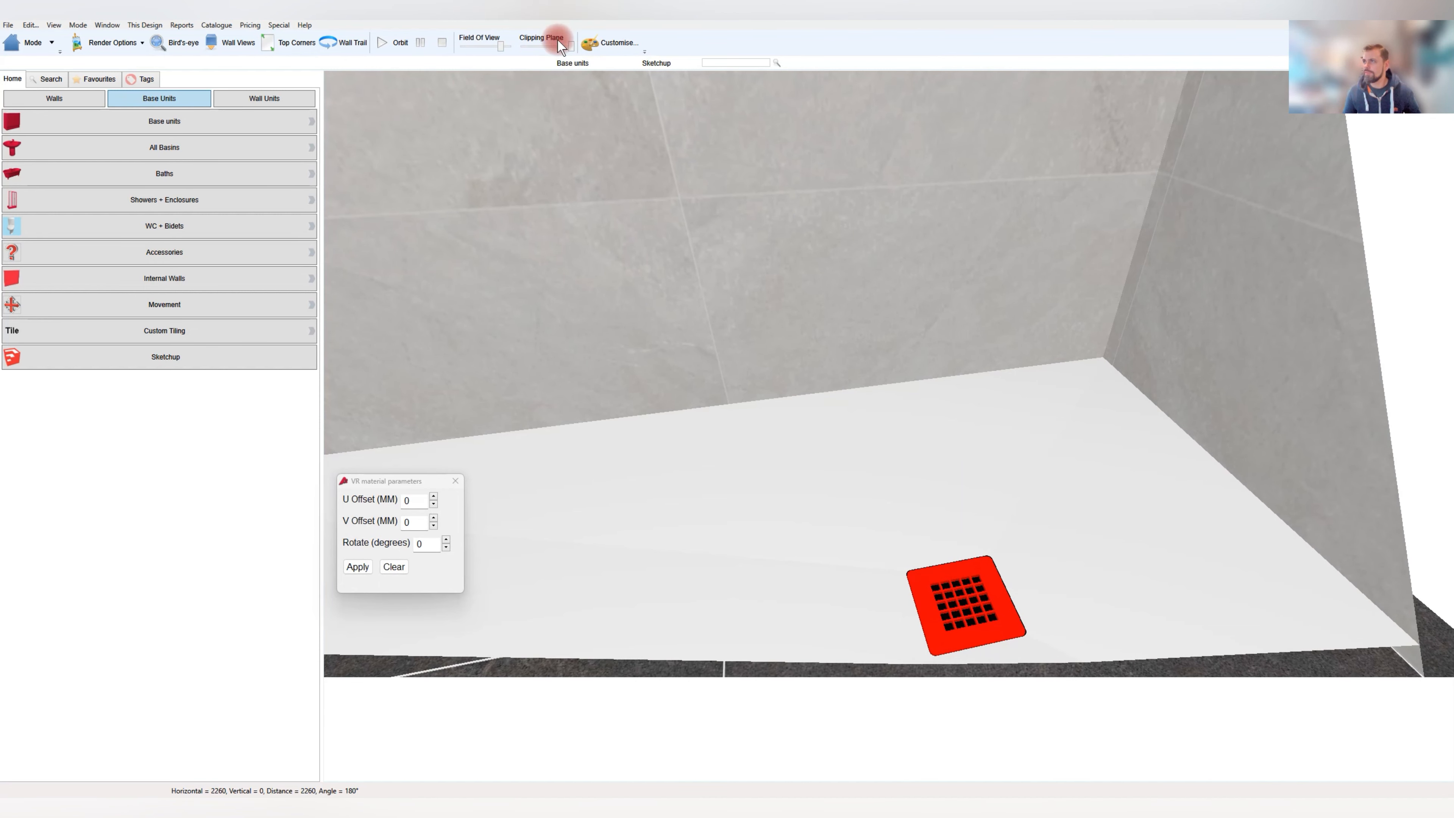
drag(568, 46, 556, 45)
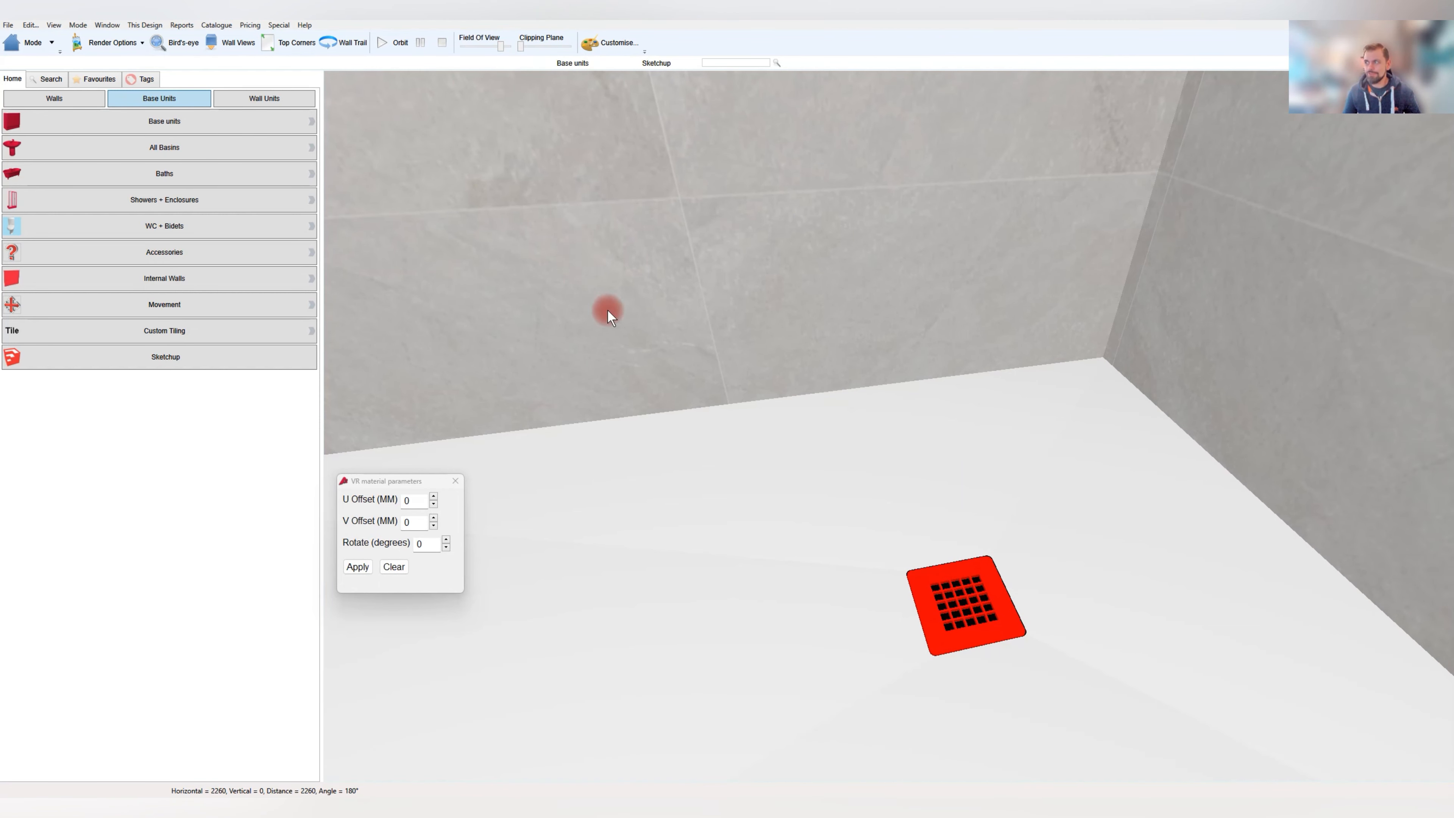
drag(604, 308, 727, 431)
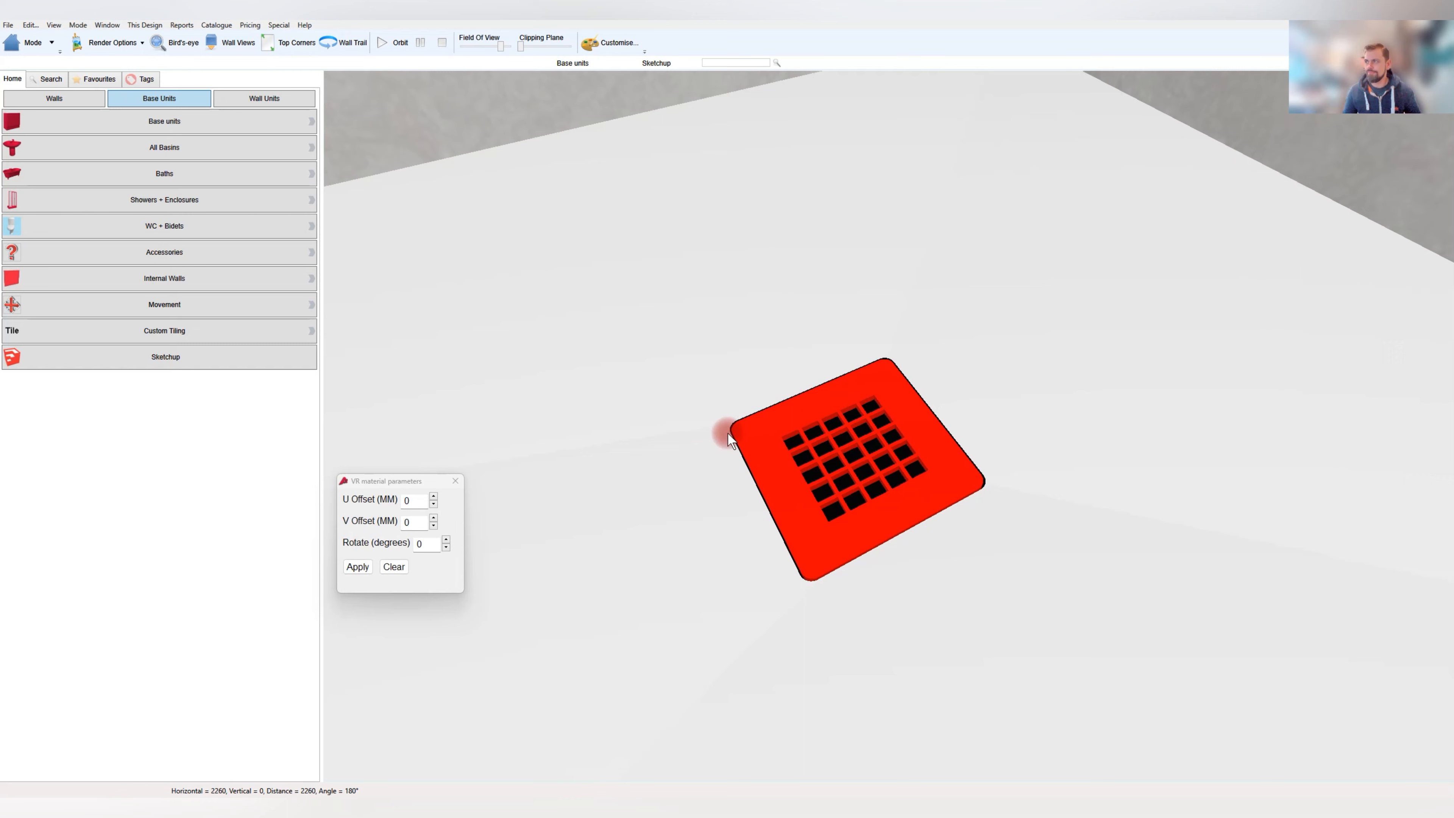
Give the tray's red waste cover the Stainless Steel material from the Metals finishes of the Custom Library
click(753, 415)
click(628, 43)
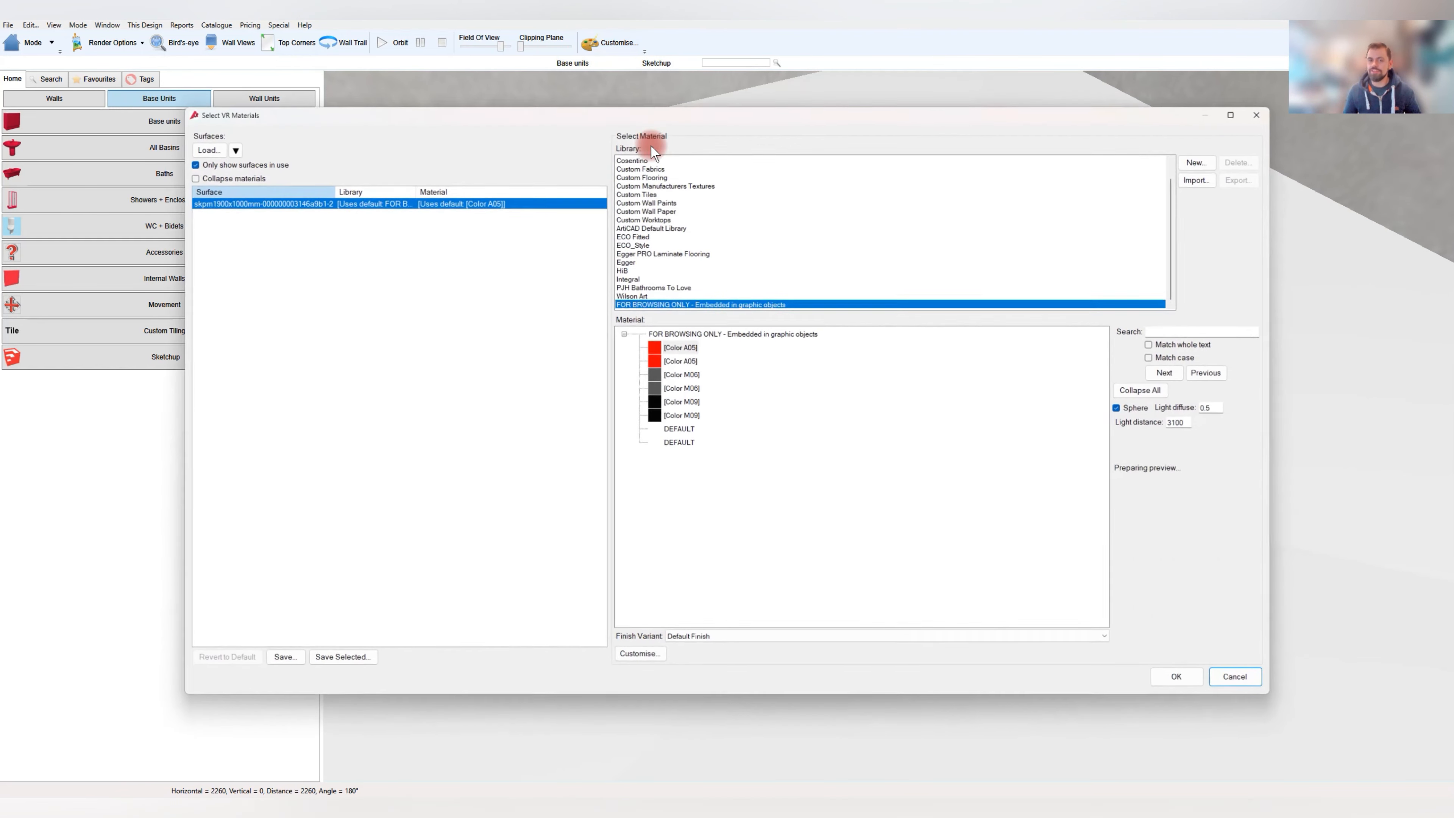
scroll(667, 190, up, 1)
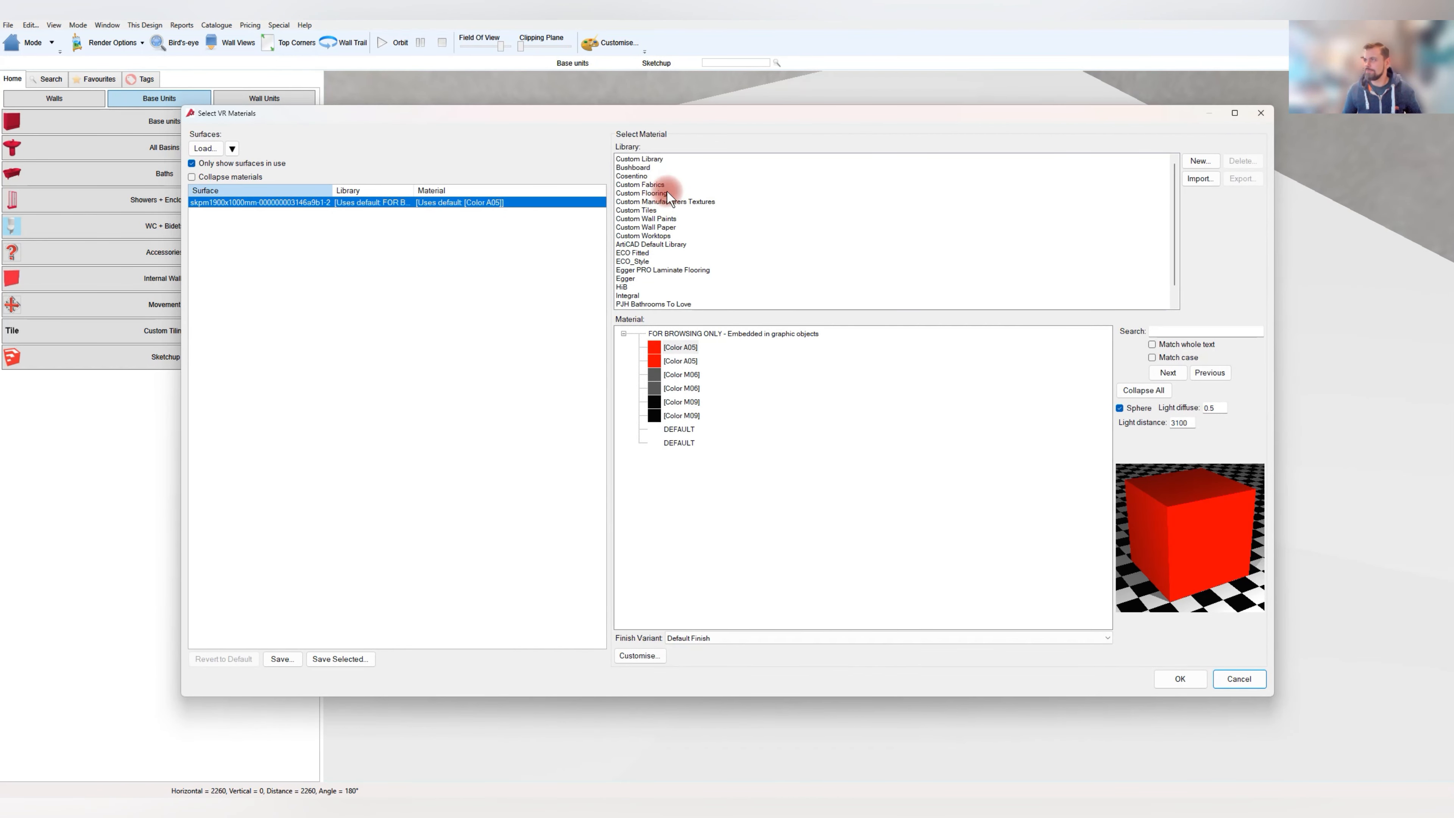
click(639, 159)
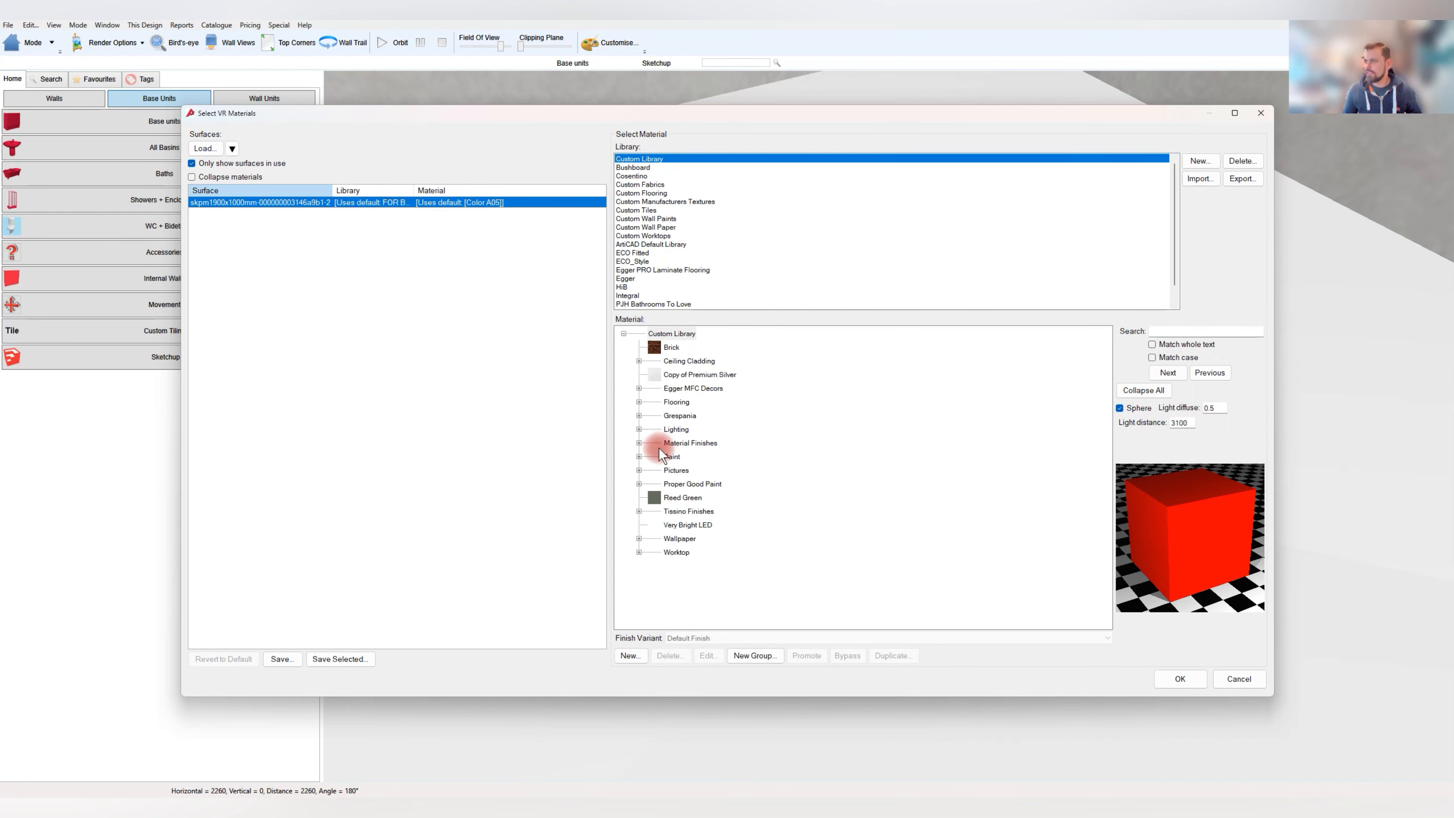
click(639, 443)
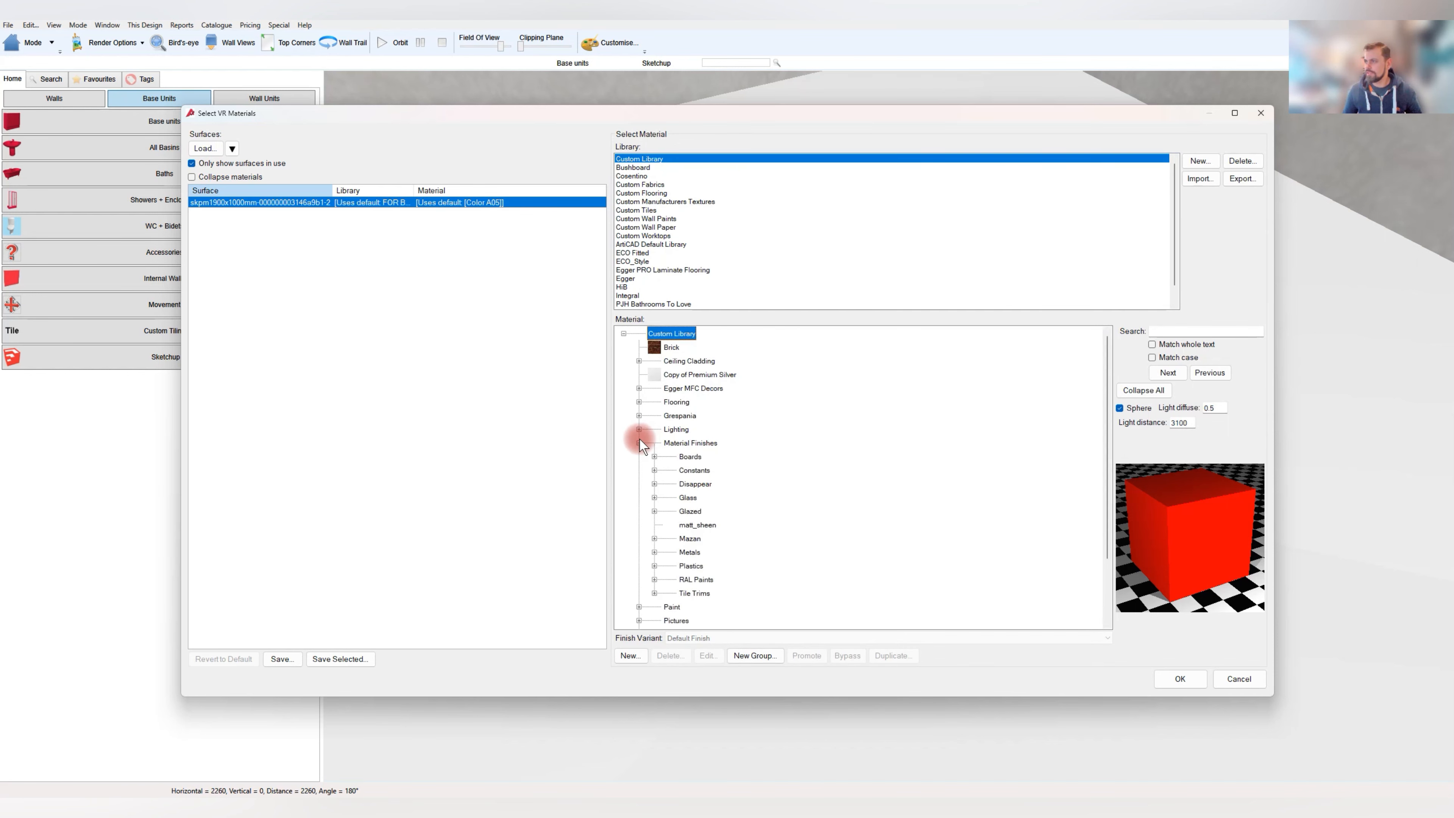
click(654, 552)
scroll(729, 481, down, 2)
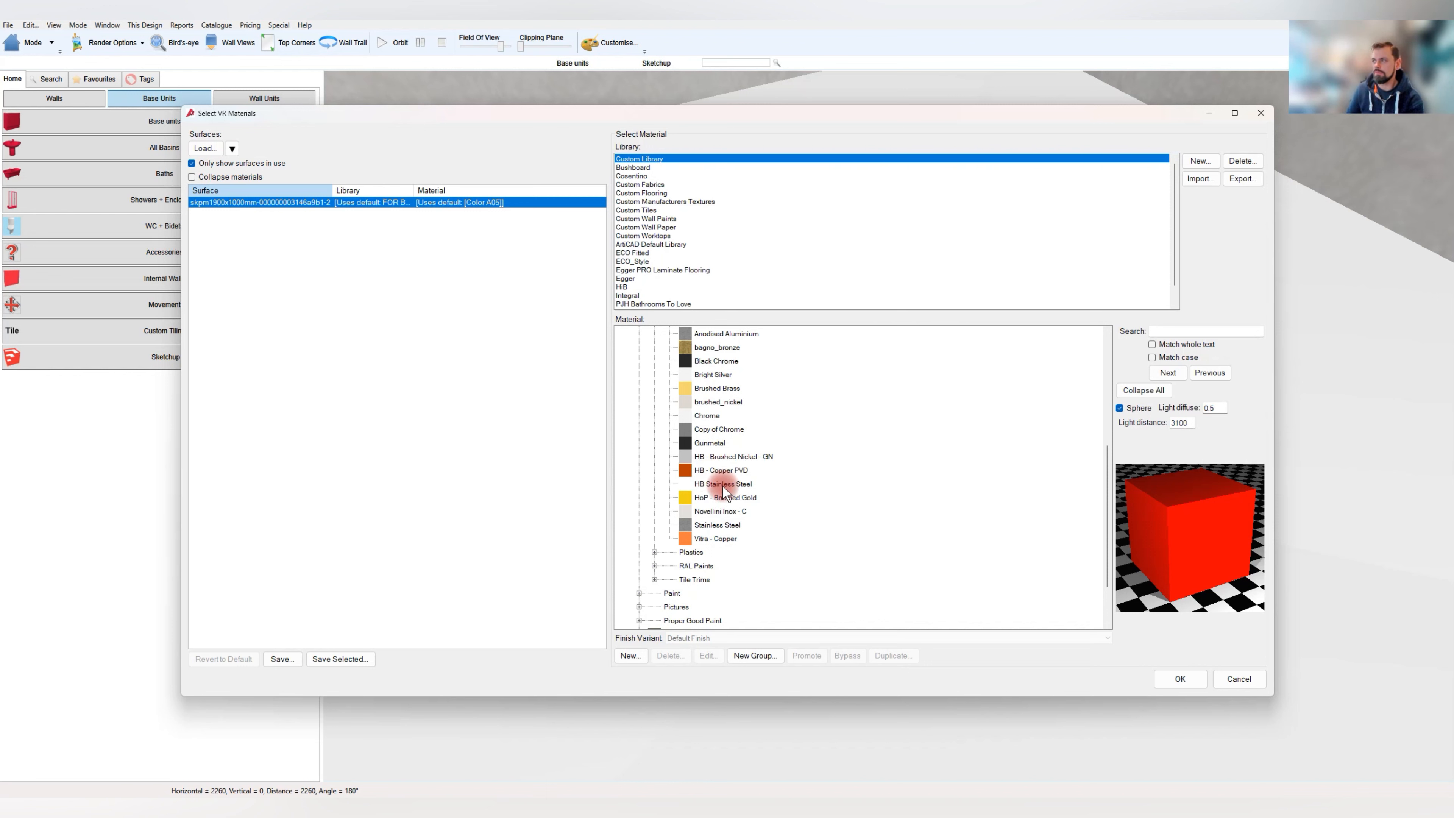
click(708, 417)
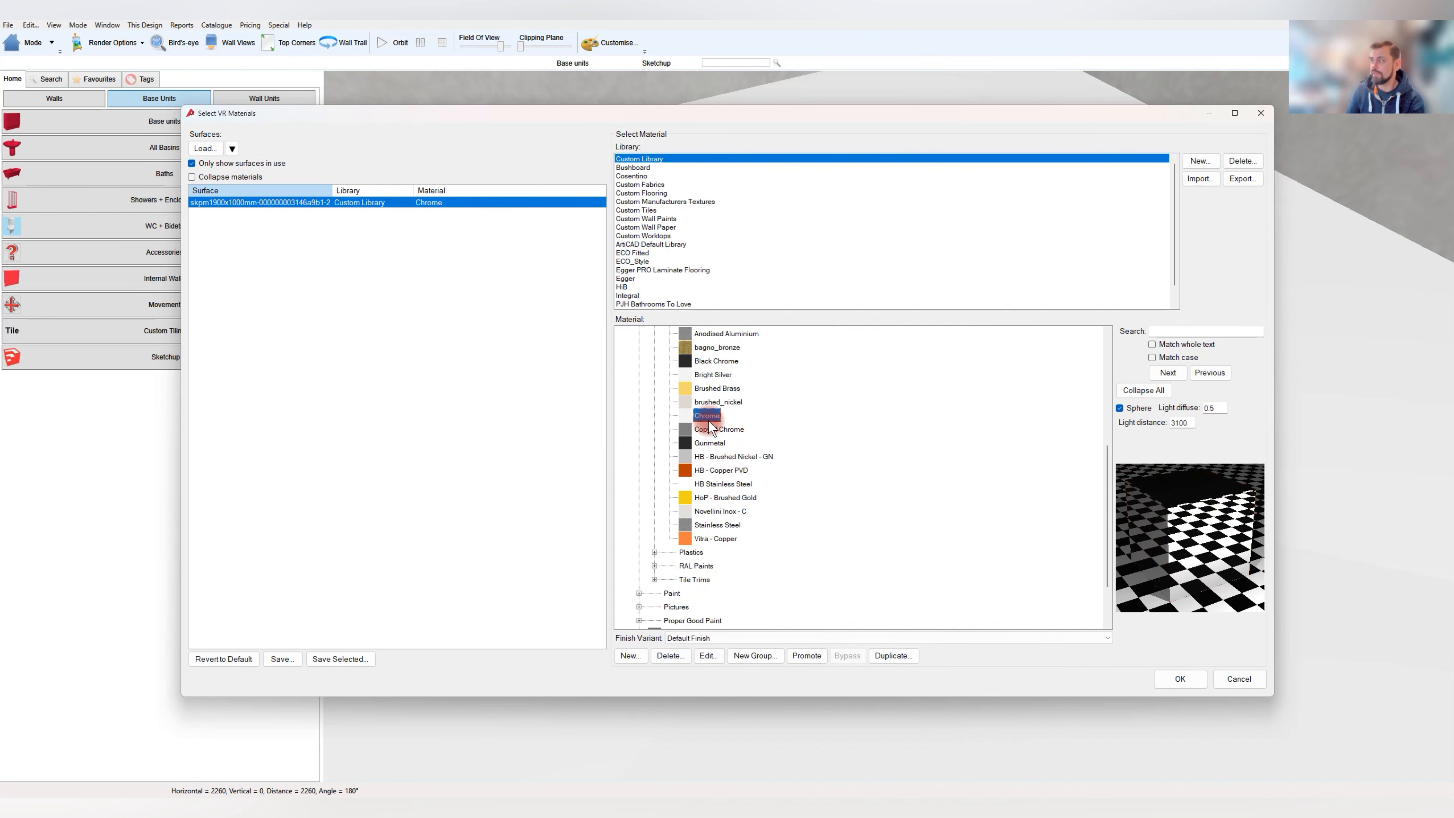
scroll(736, 424, up, 2)
scroll(740, 494, down, 2)
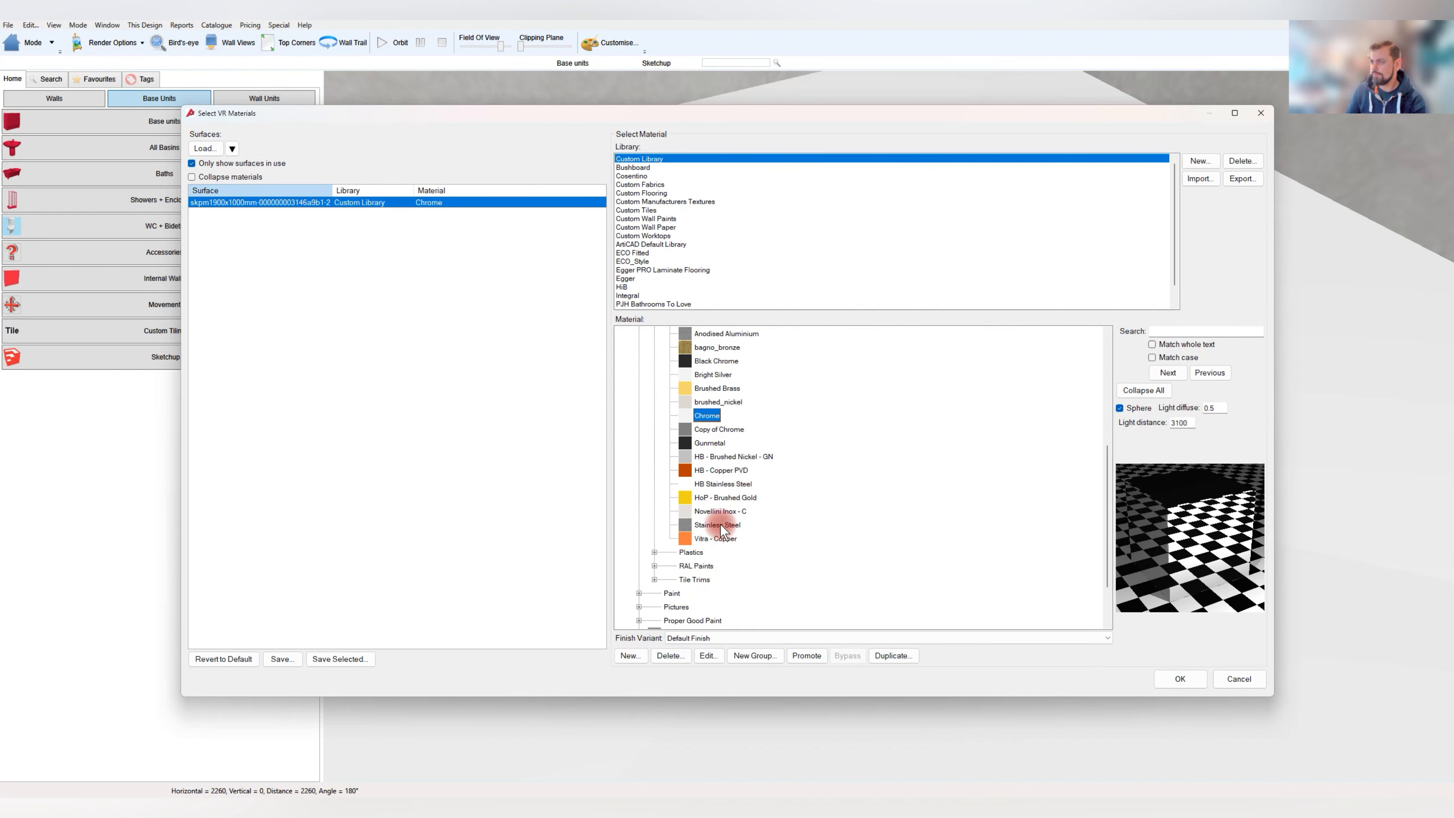
click(718, 525)
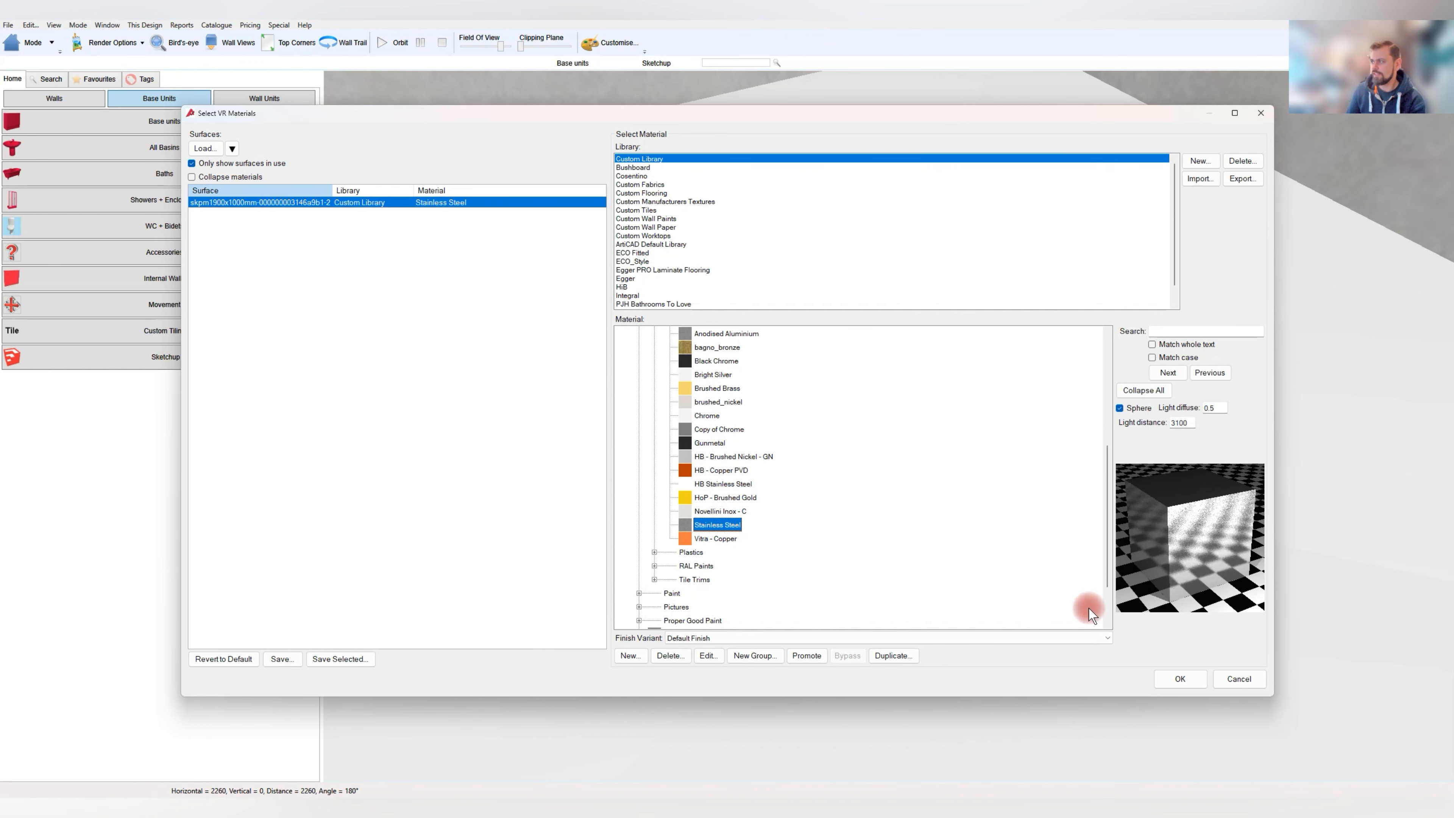
click(1178, 681)
Inspect the waste cover and tray finishes up close, and look over the internal wall recess at the room's other end
scroll(861, 454, down, 2)
scroll(795, 344, up, 5)
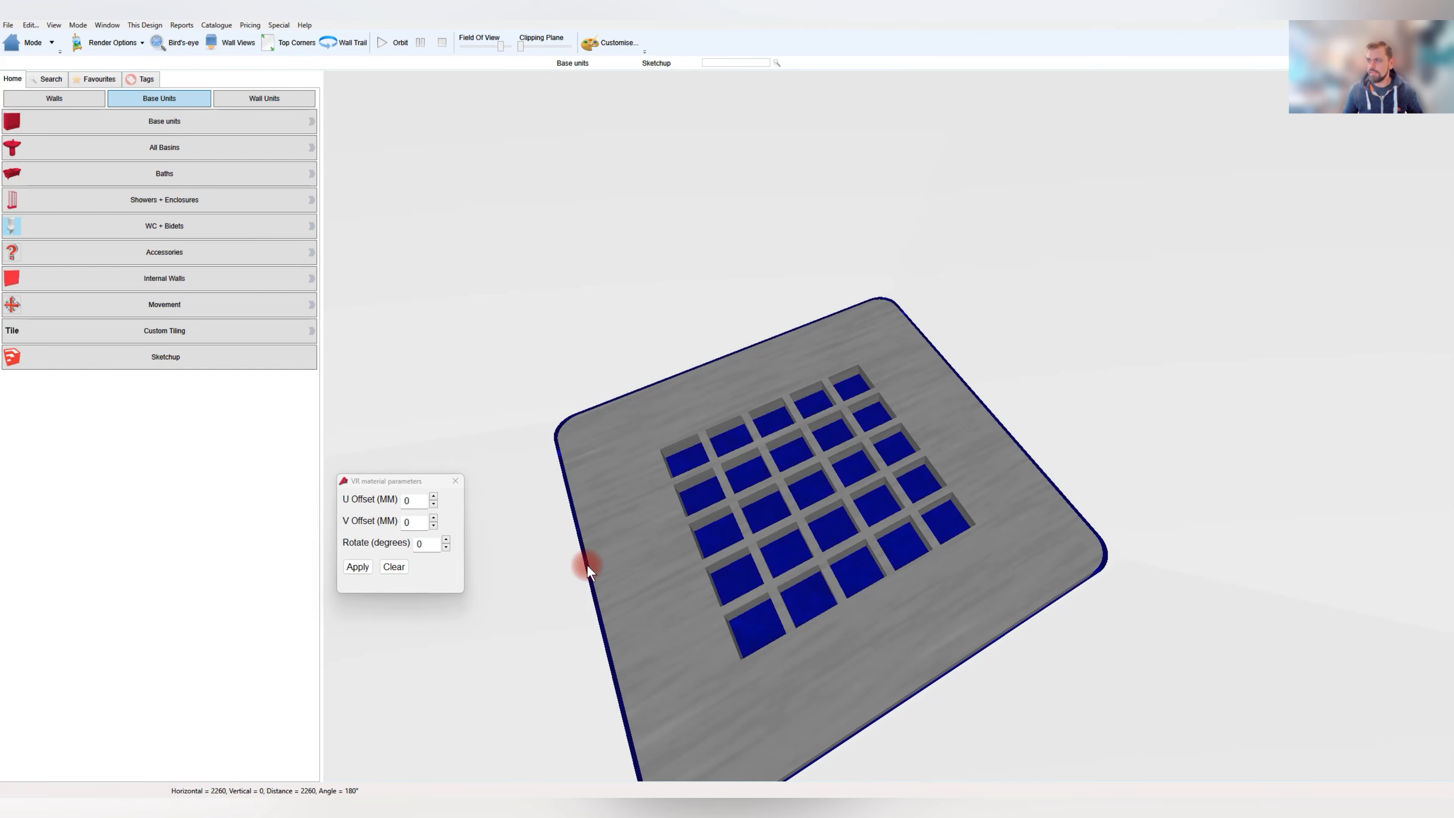
scroll(610, 558, down, 5)
scroll(644, 606, down, 8)
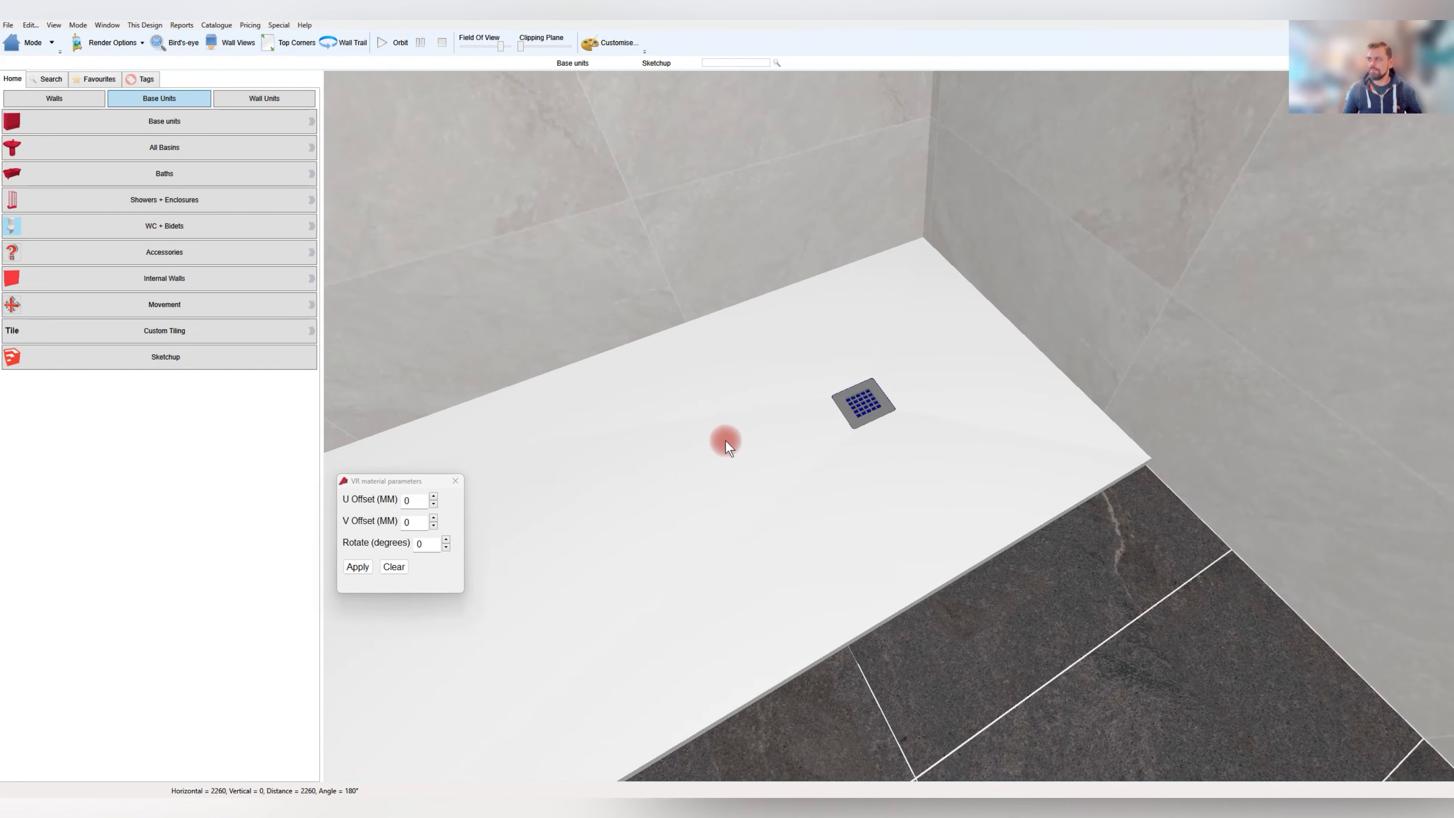
drag(689, 428, 1019, 555)
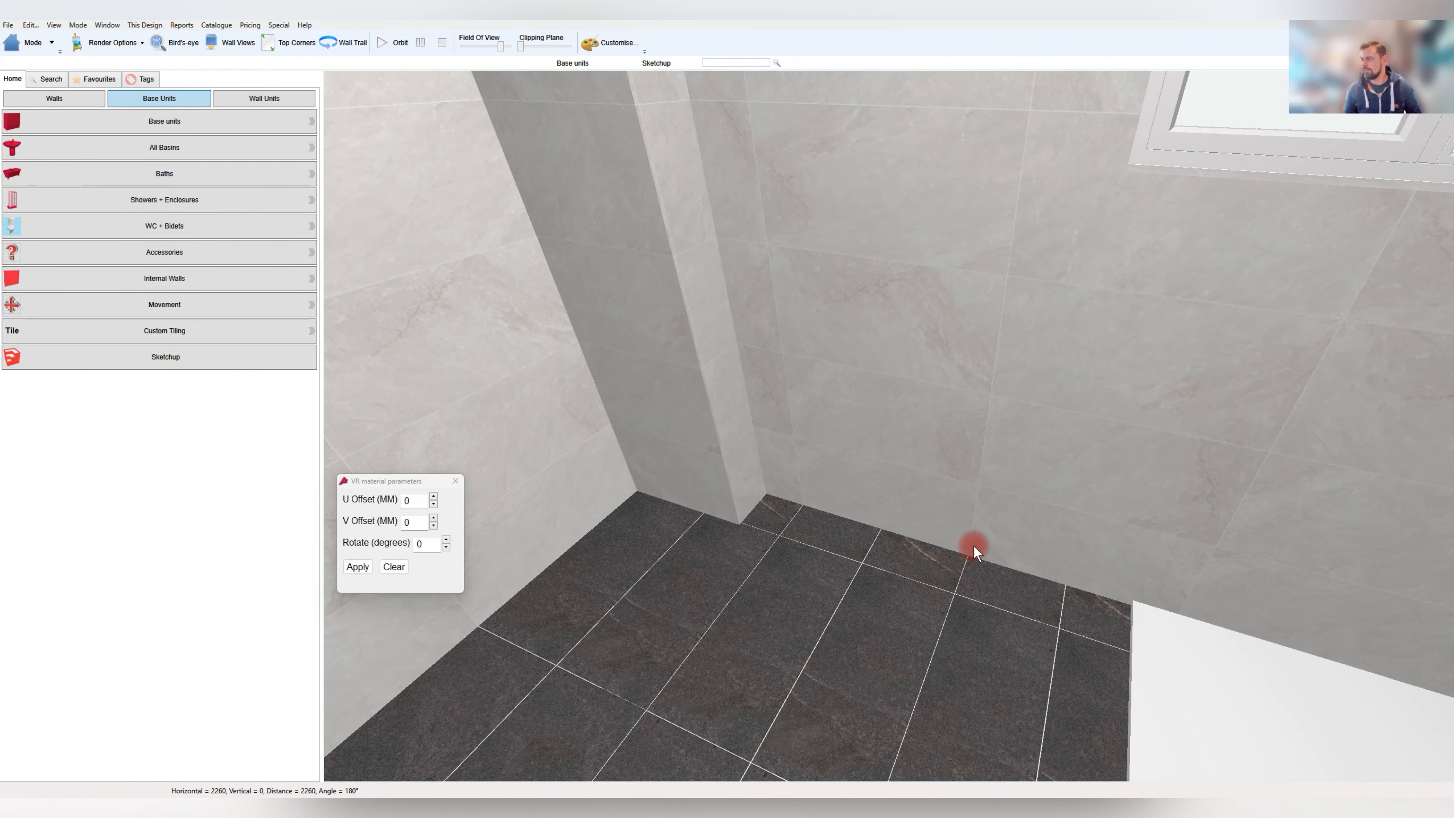
Return to the plan view and set the width of the internal wall on the window side to 800
click(21, 42)
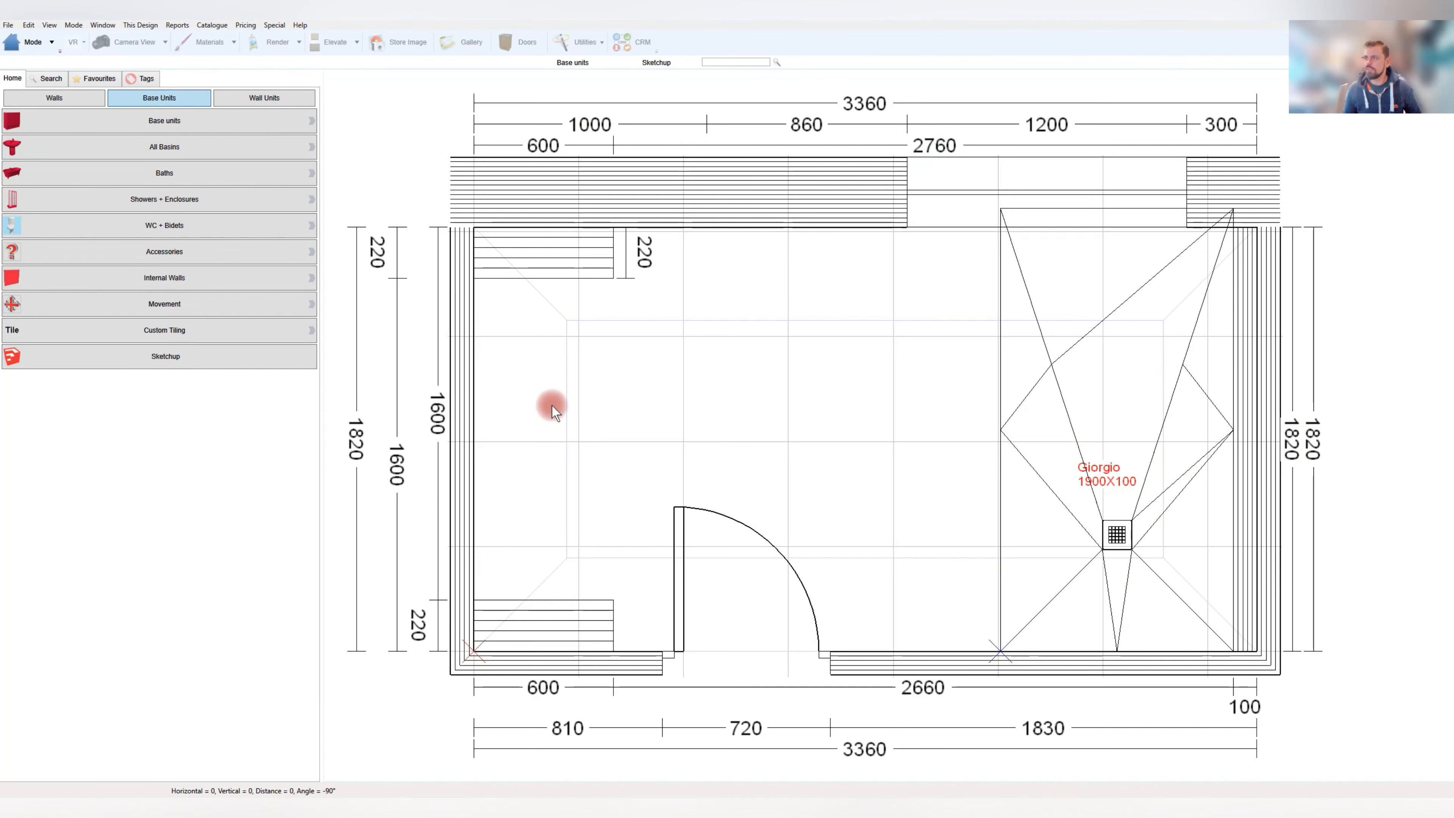
click(519, 605)
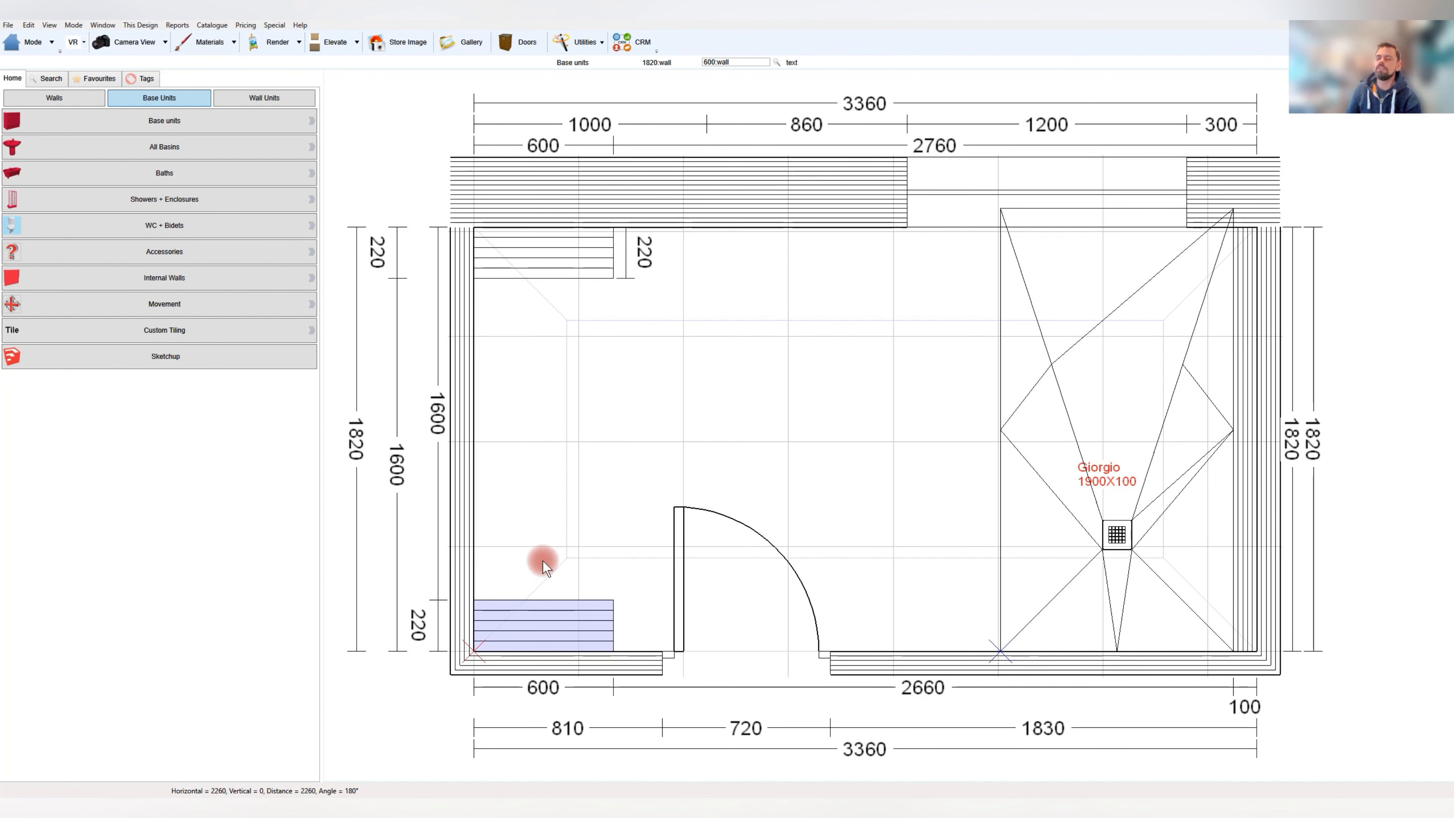
click(515, 246)
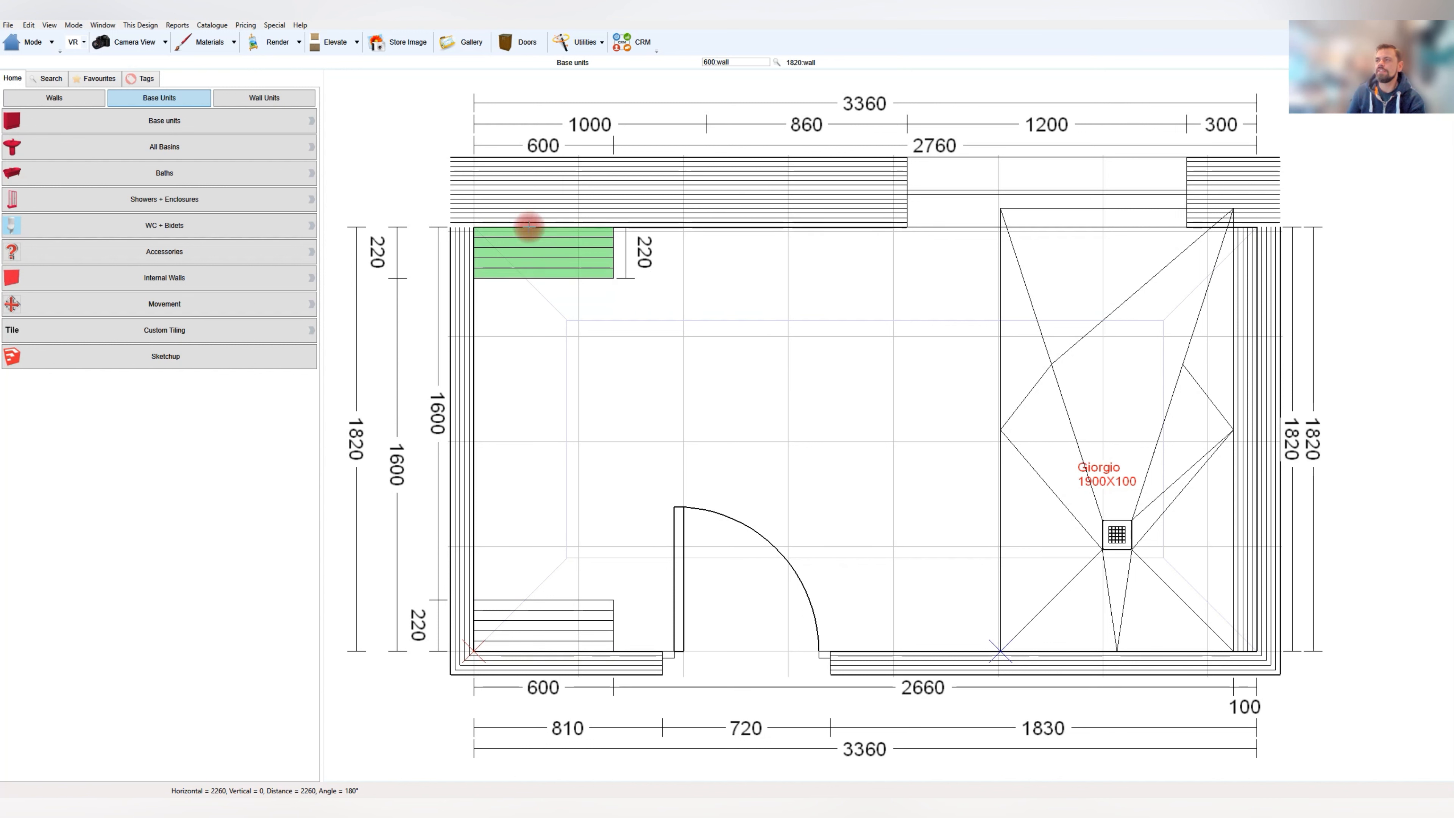
click(556, 221)
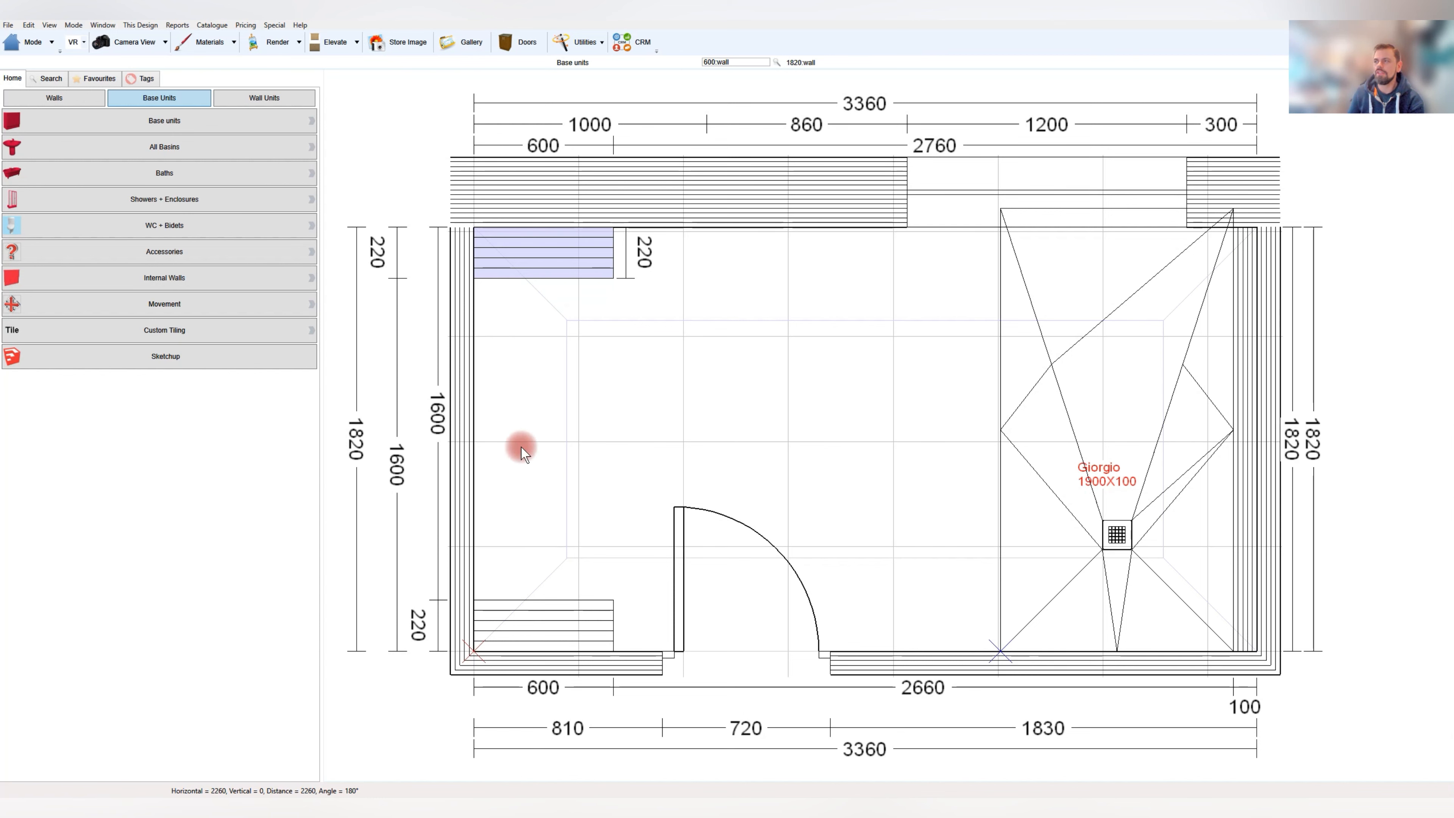
double_click(526, 264)
text(800)
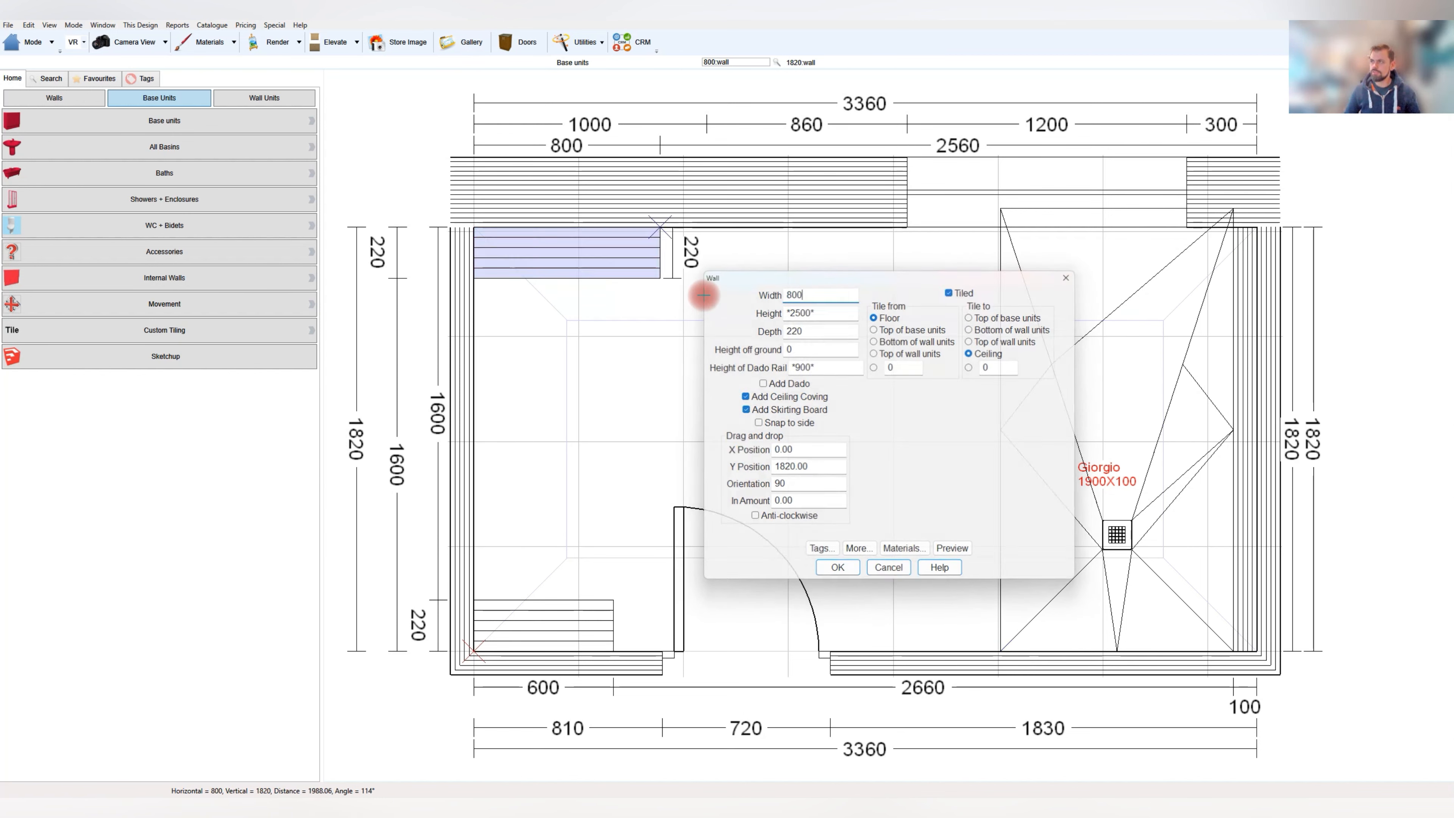
key(Return)
Set the width of the internal wall on the door side to 810
double_click(522, 625)
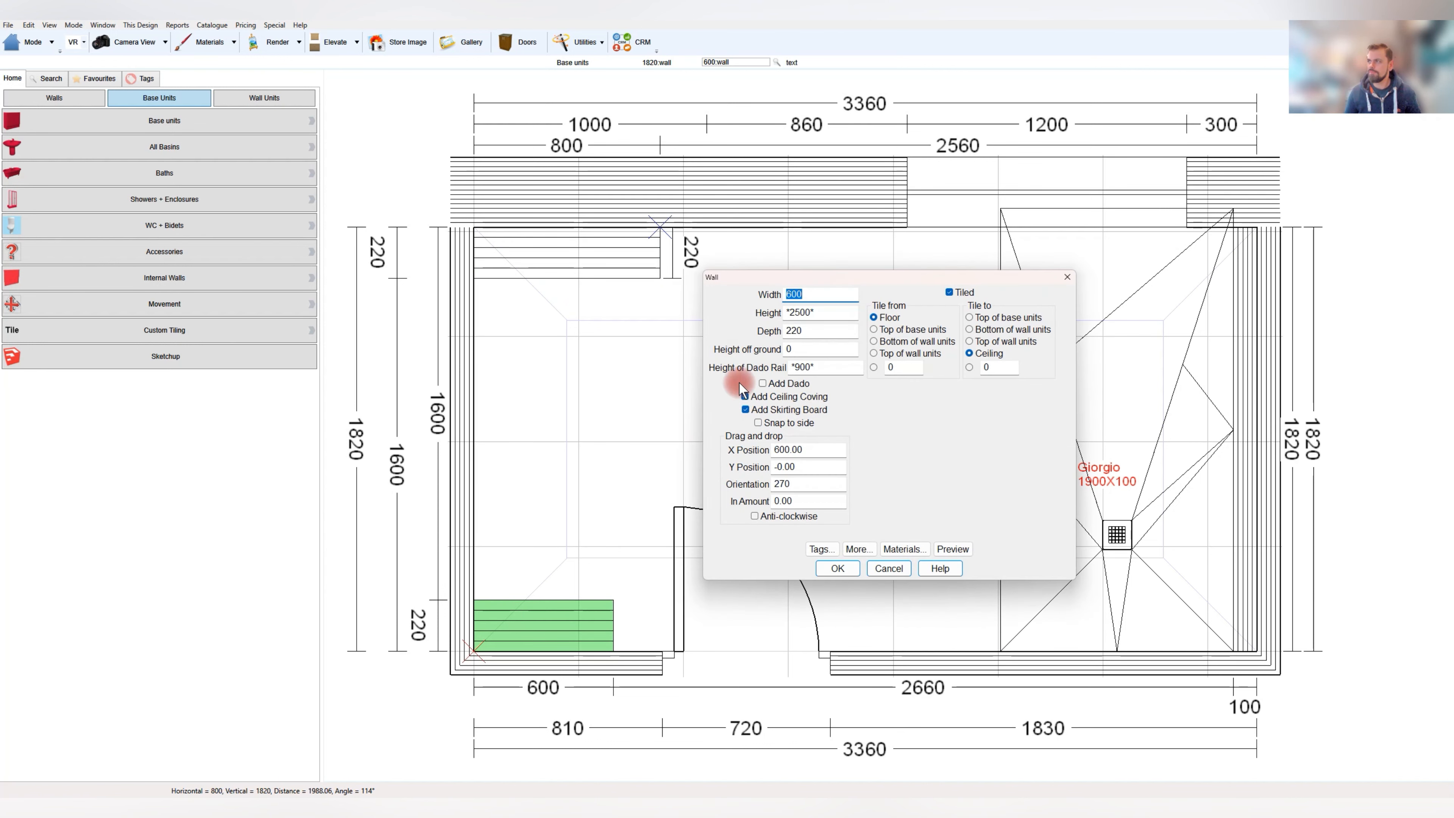
click(949, 293)
text(810)
key(Return)
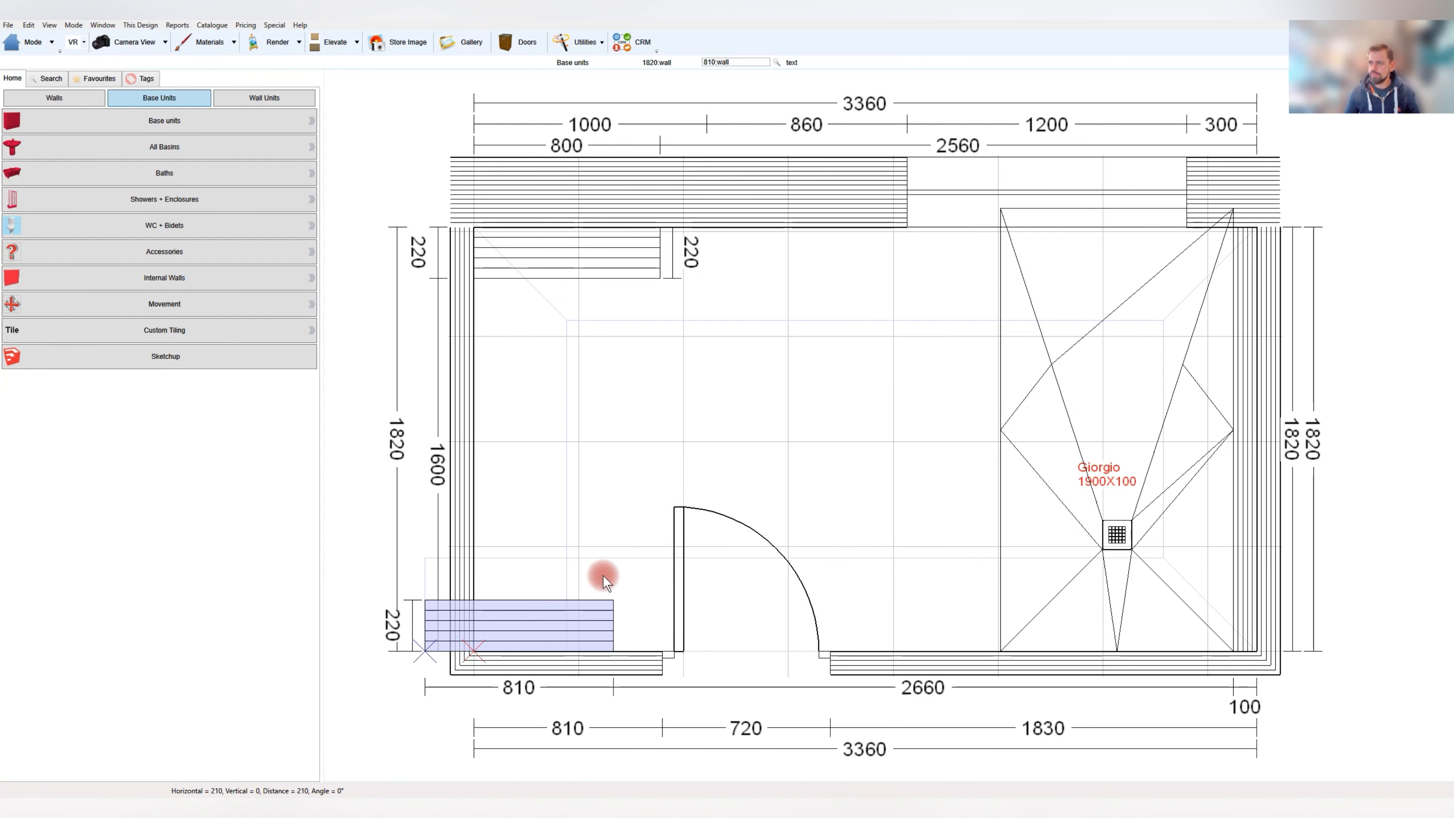
click(587, 641)
click(514, 626)
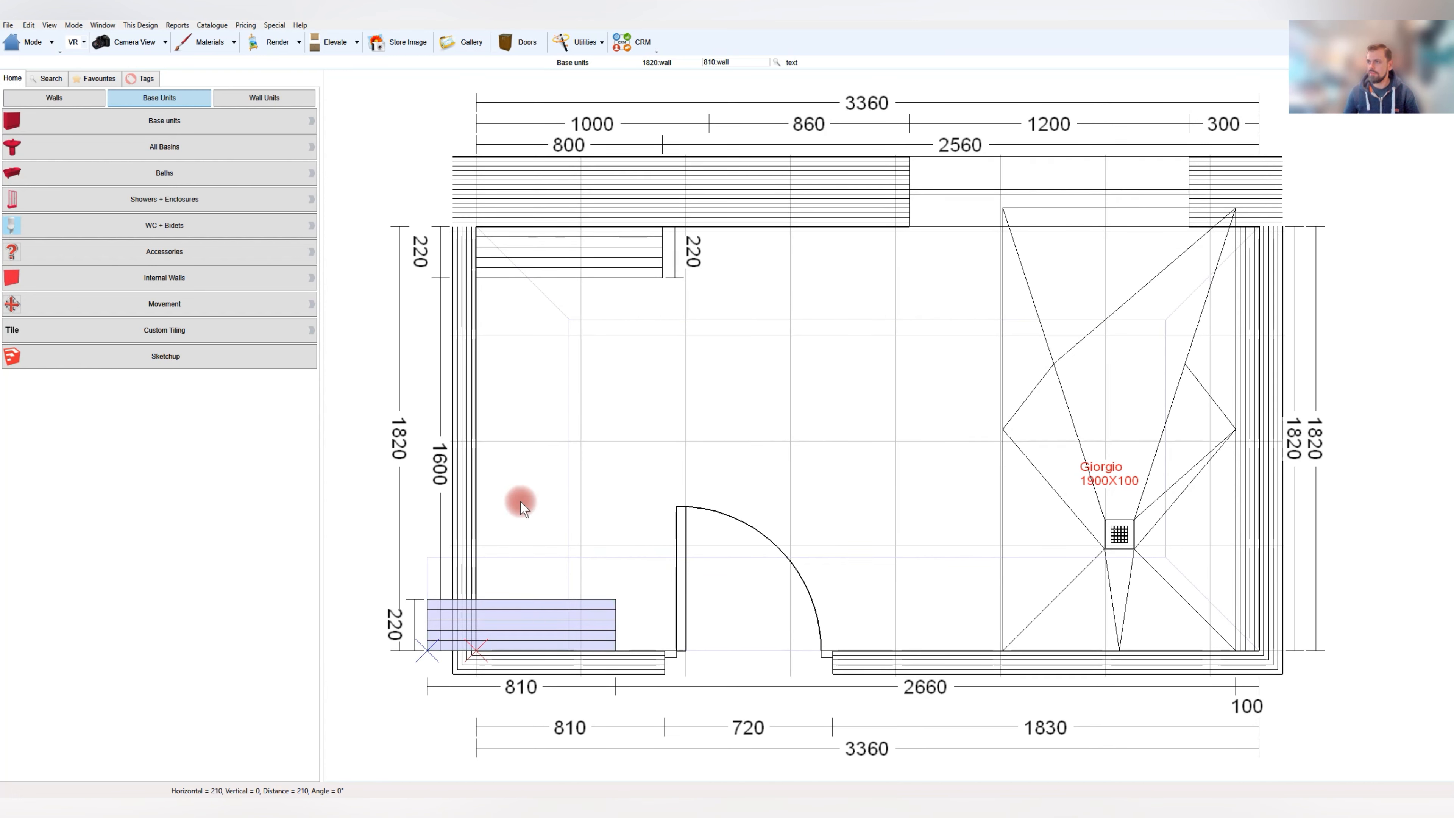
Unlock the door-side internal wall, snap it into the corner against the room's end wall, and lock it again
right_click(493, 637)
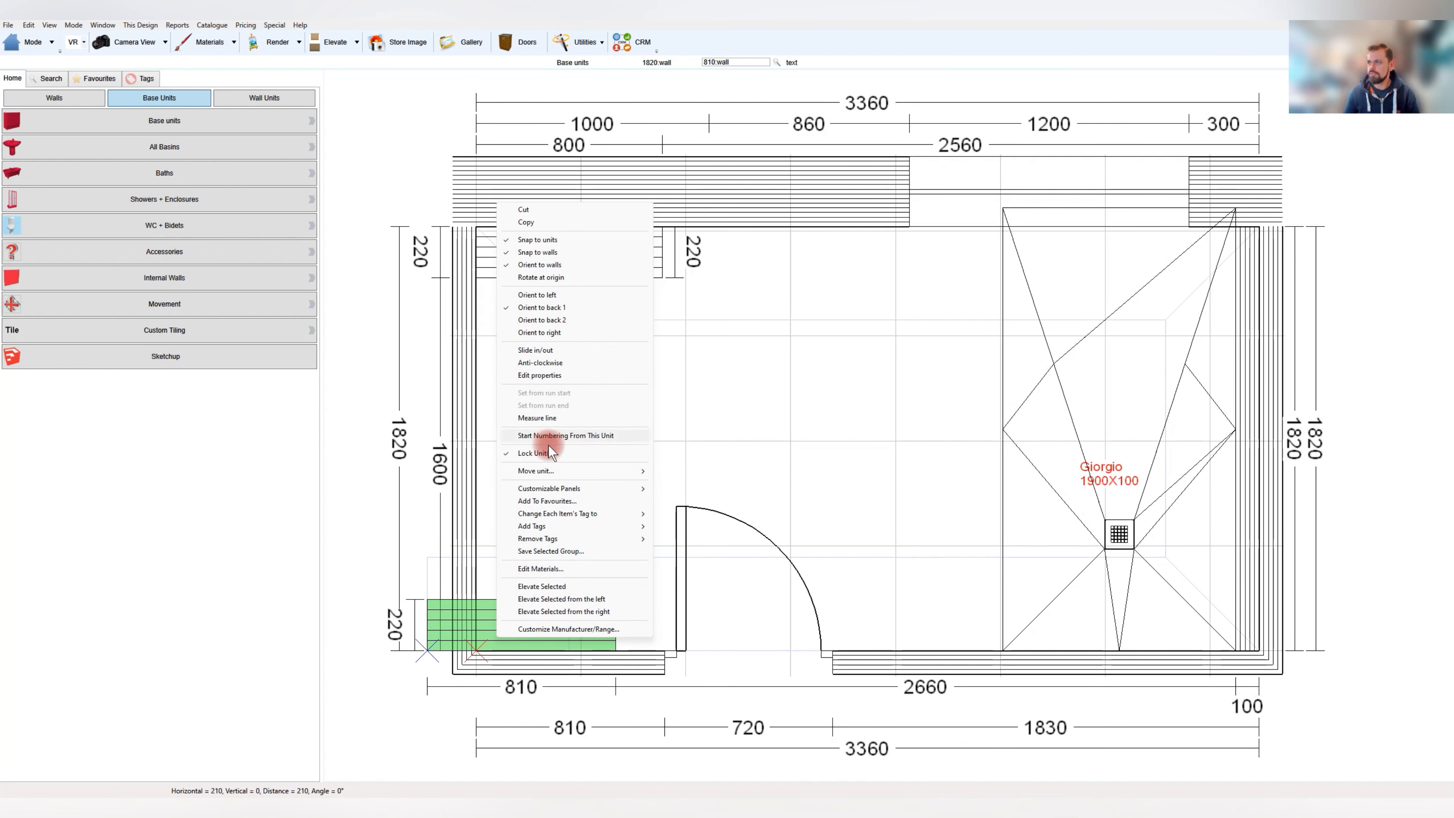
click(535, 452)
drag(529, 611, 584, 614)
right_click(584, 614)
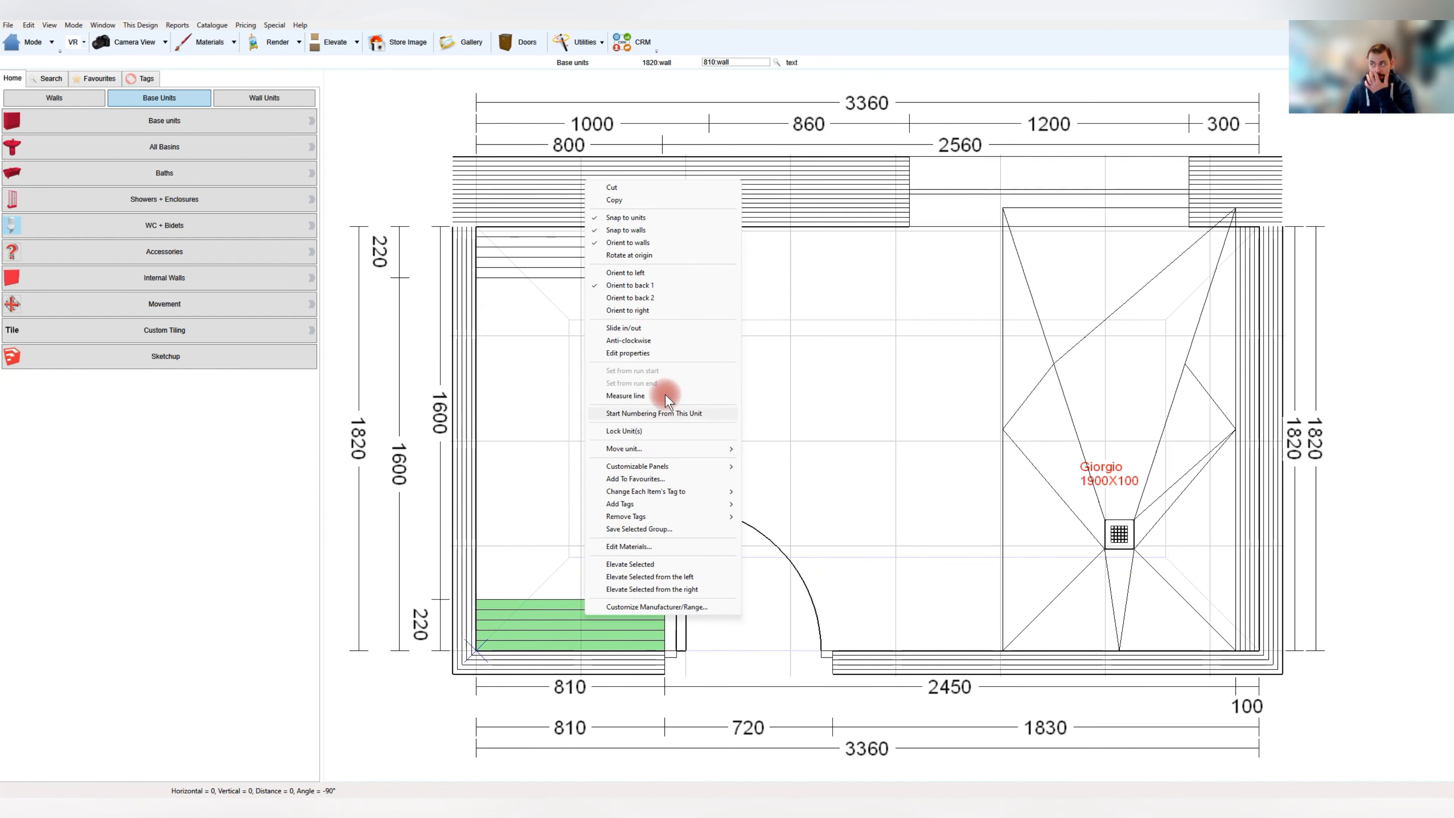
click(646, 430)
click(552, 441)
Set the width of the window-side internal wall to 810
double_click(554, 240)
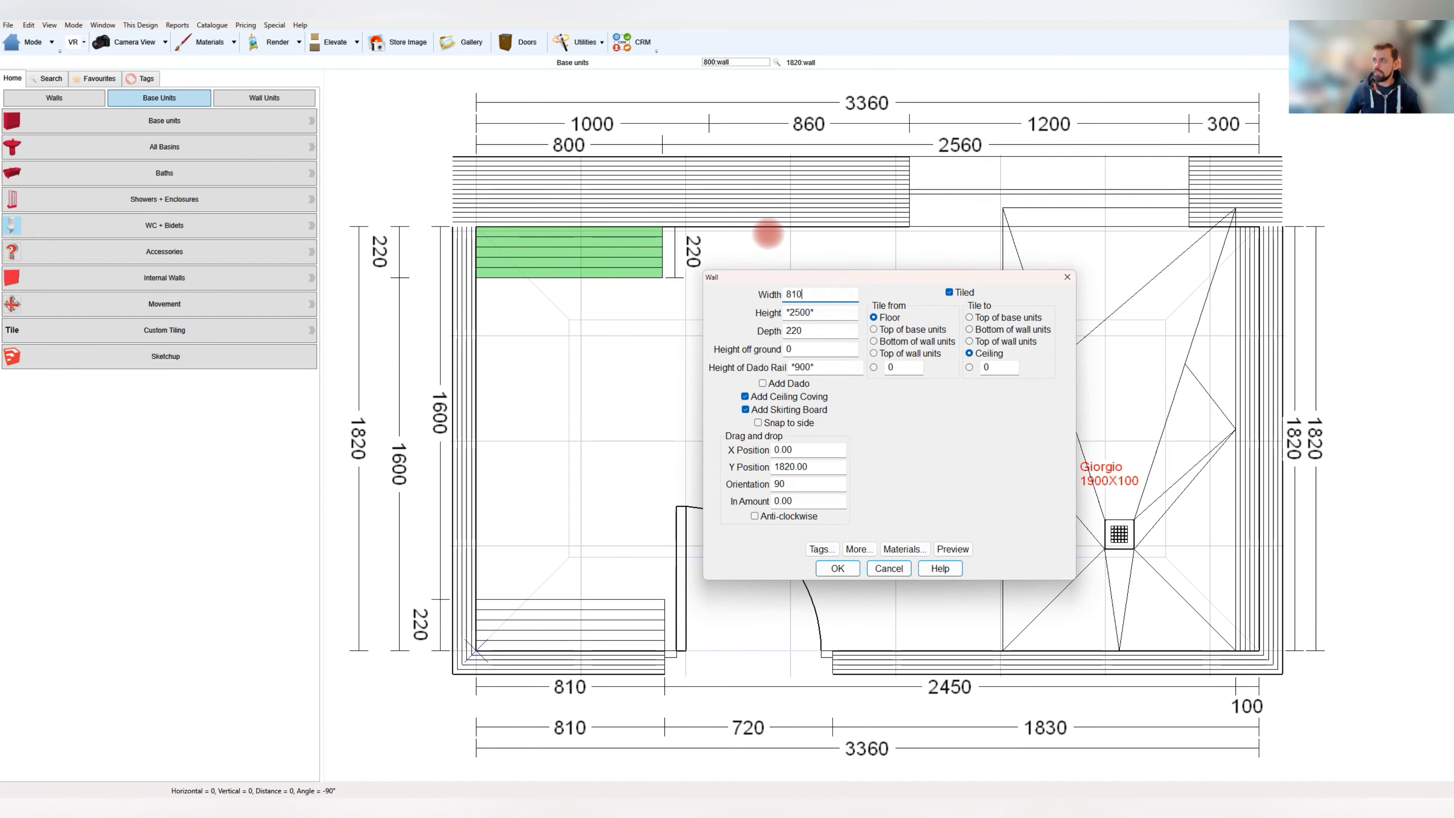
text(810)
key(Return)
Place a copy of the 810 by 220 door-side internal wall in the open floor at the middle of the room
right_click(568, 601)
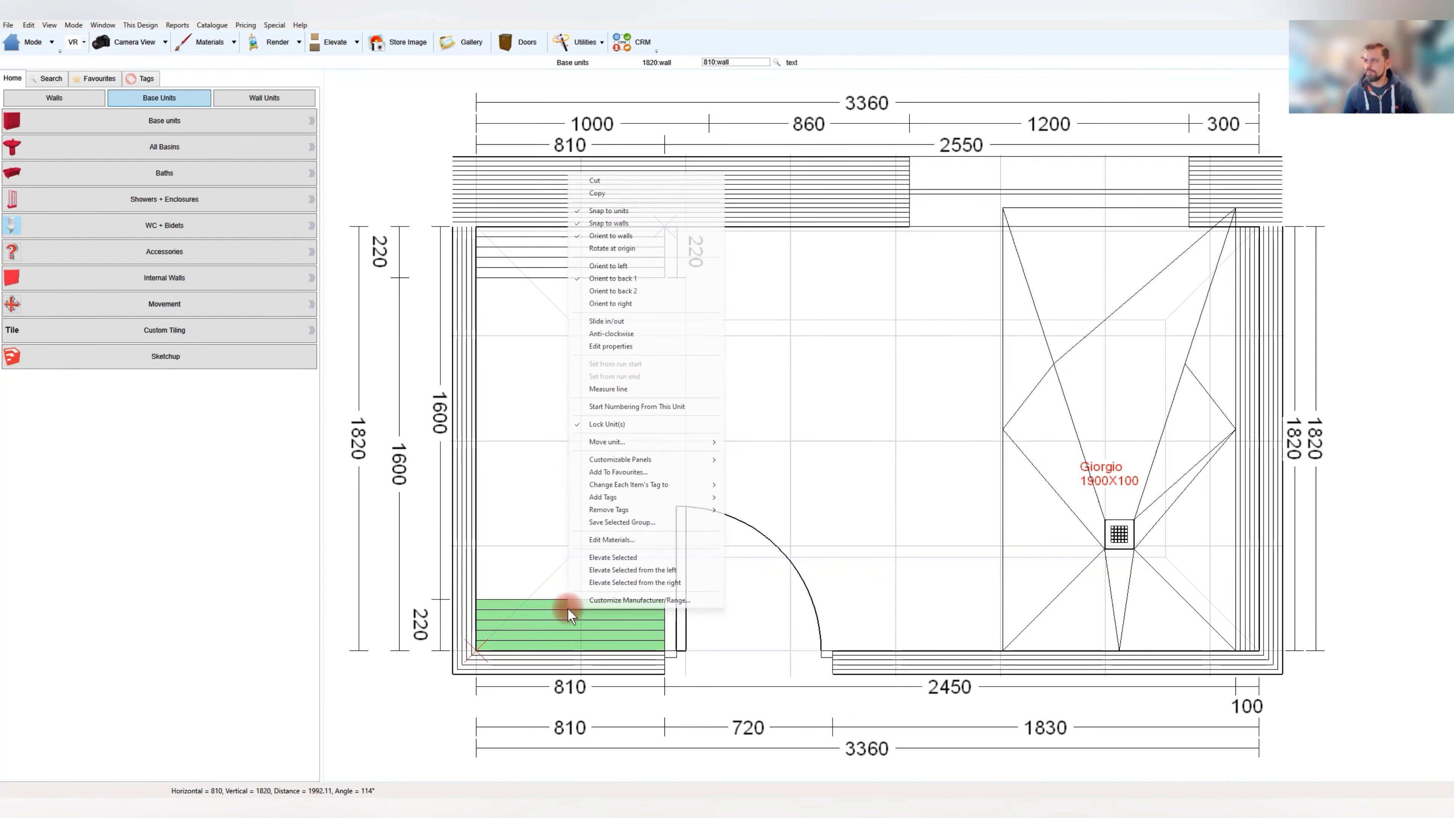
click(615, 458)
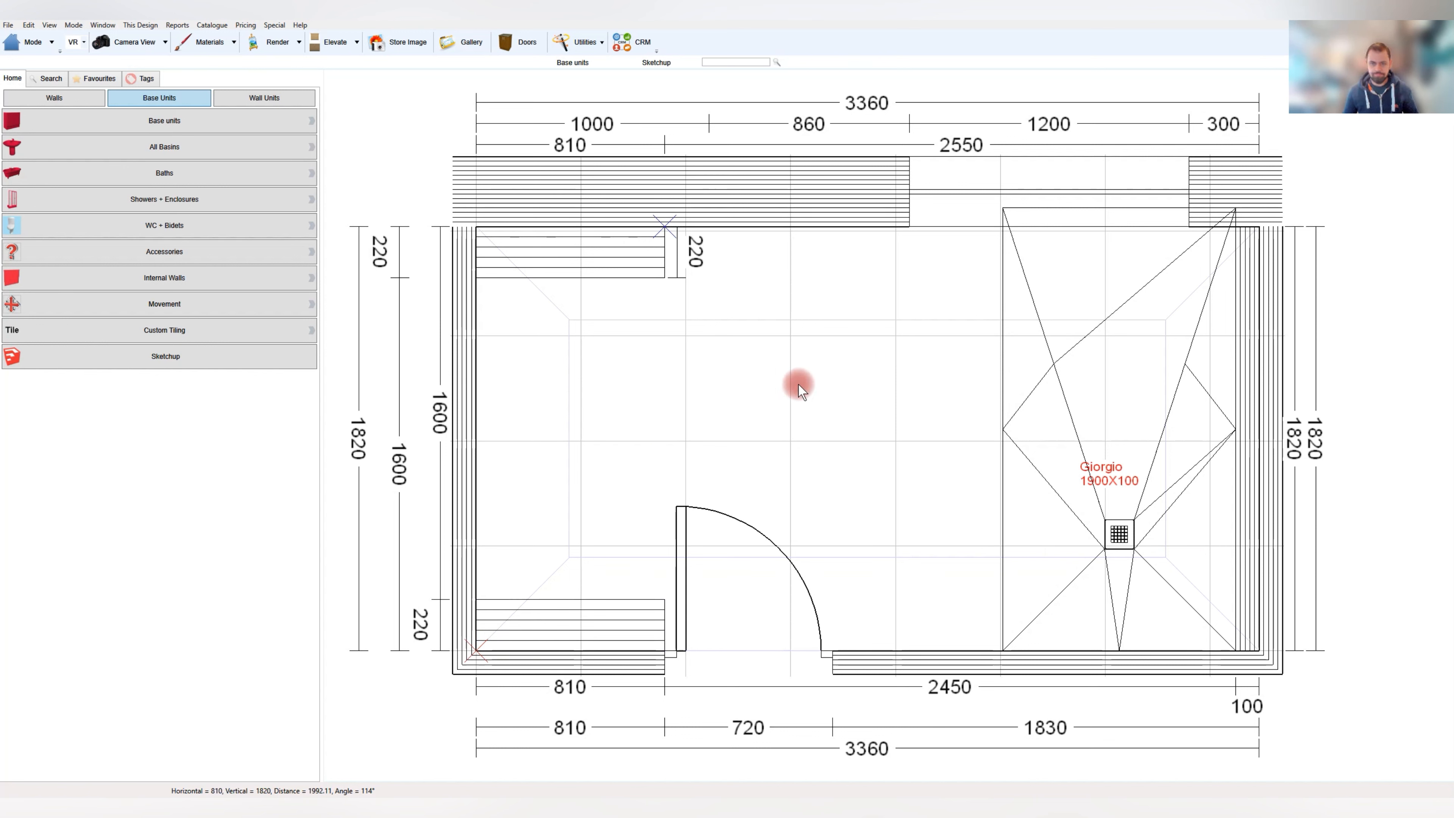
click(619, 620)
drag(620, 620, 846, 385)
click(737, 410)
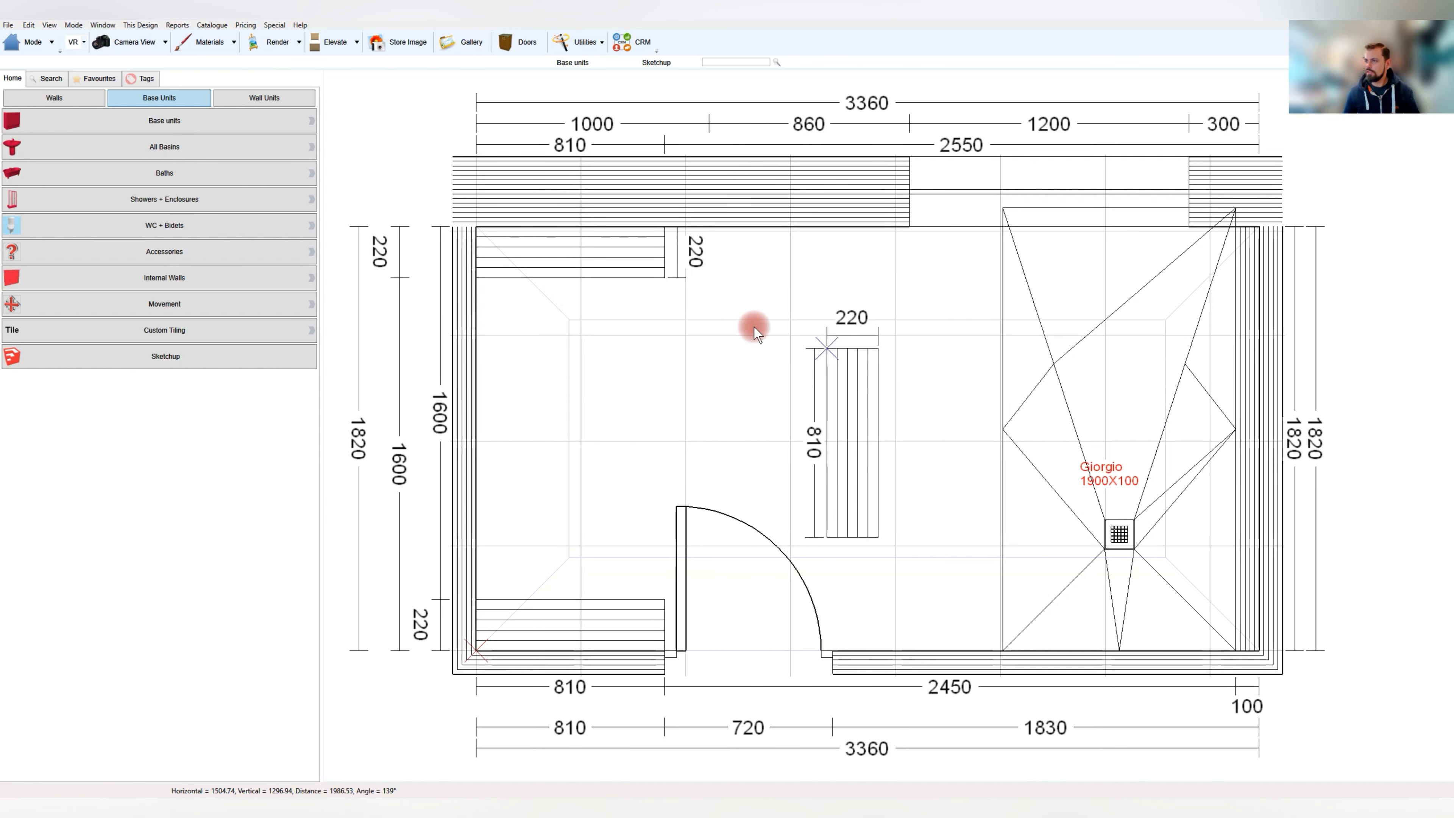
Measure the gap between the two corner internal walls and fit the new wall between them with a width of 1380
right_click(736, 393)
click(769, 415)
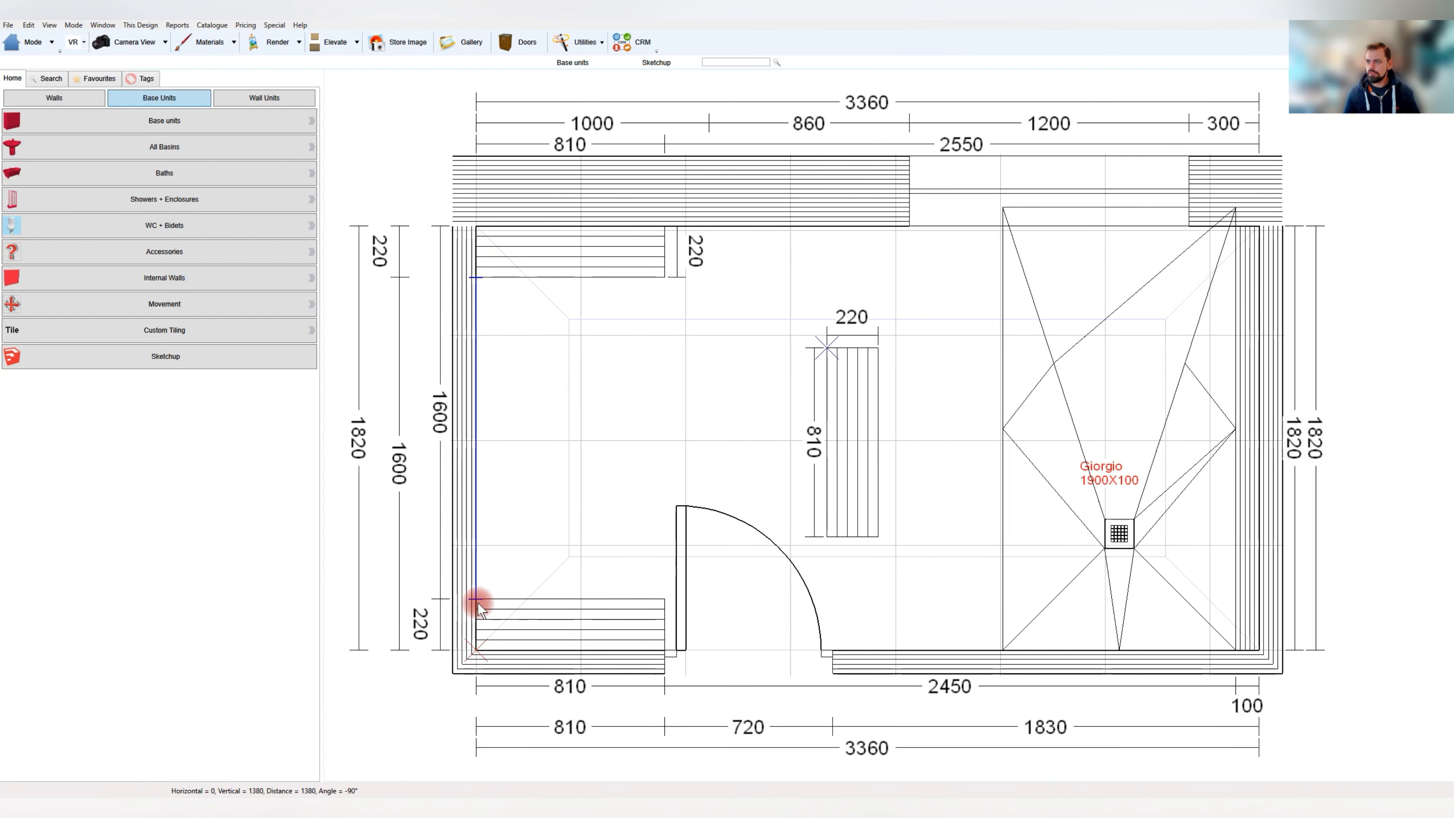
double_click(843, 455)
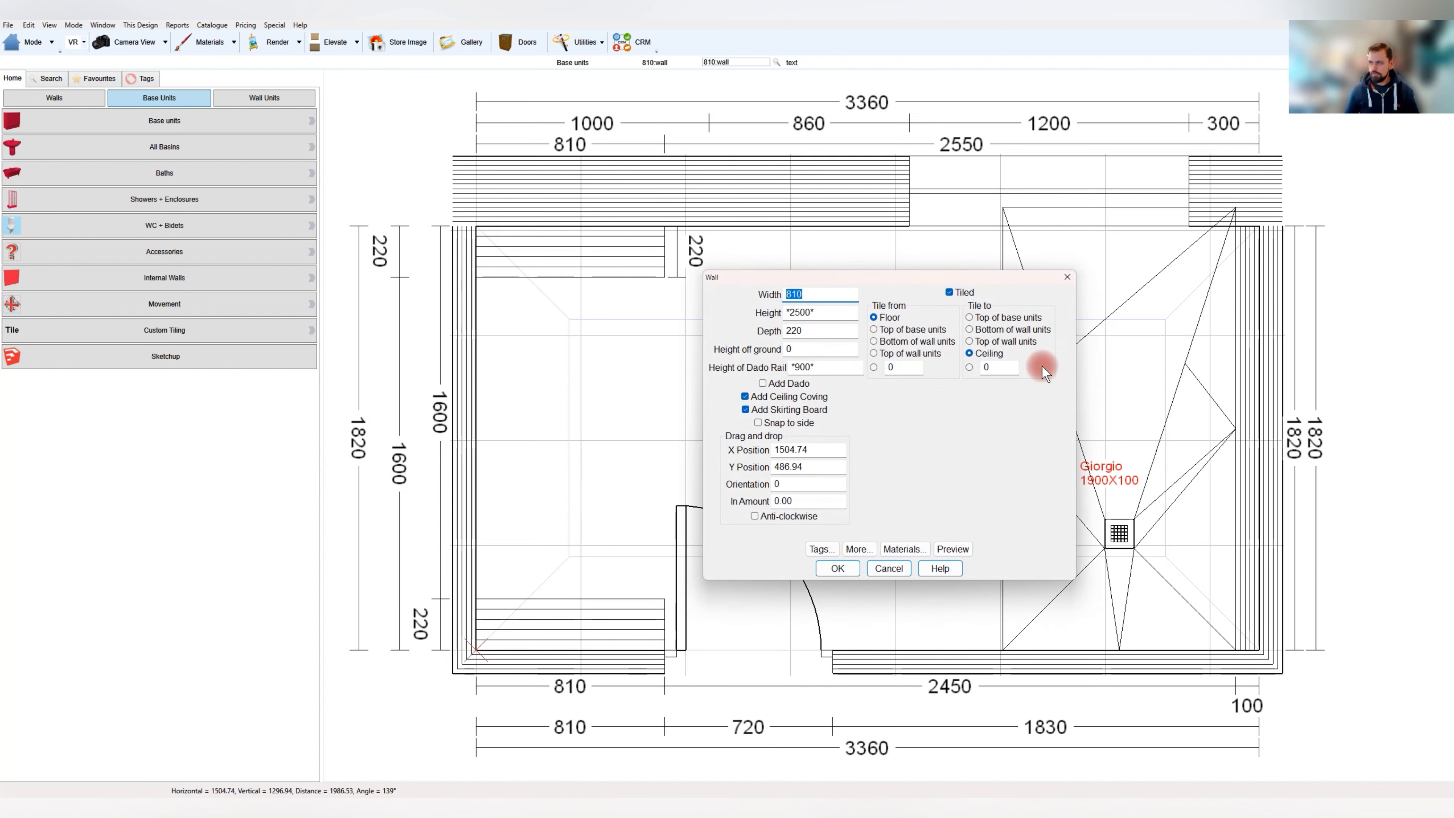
text(1380)
key(Return)
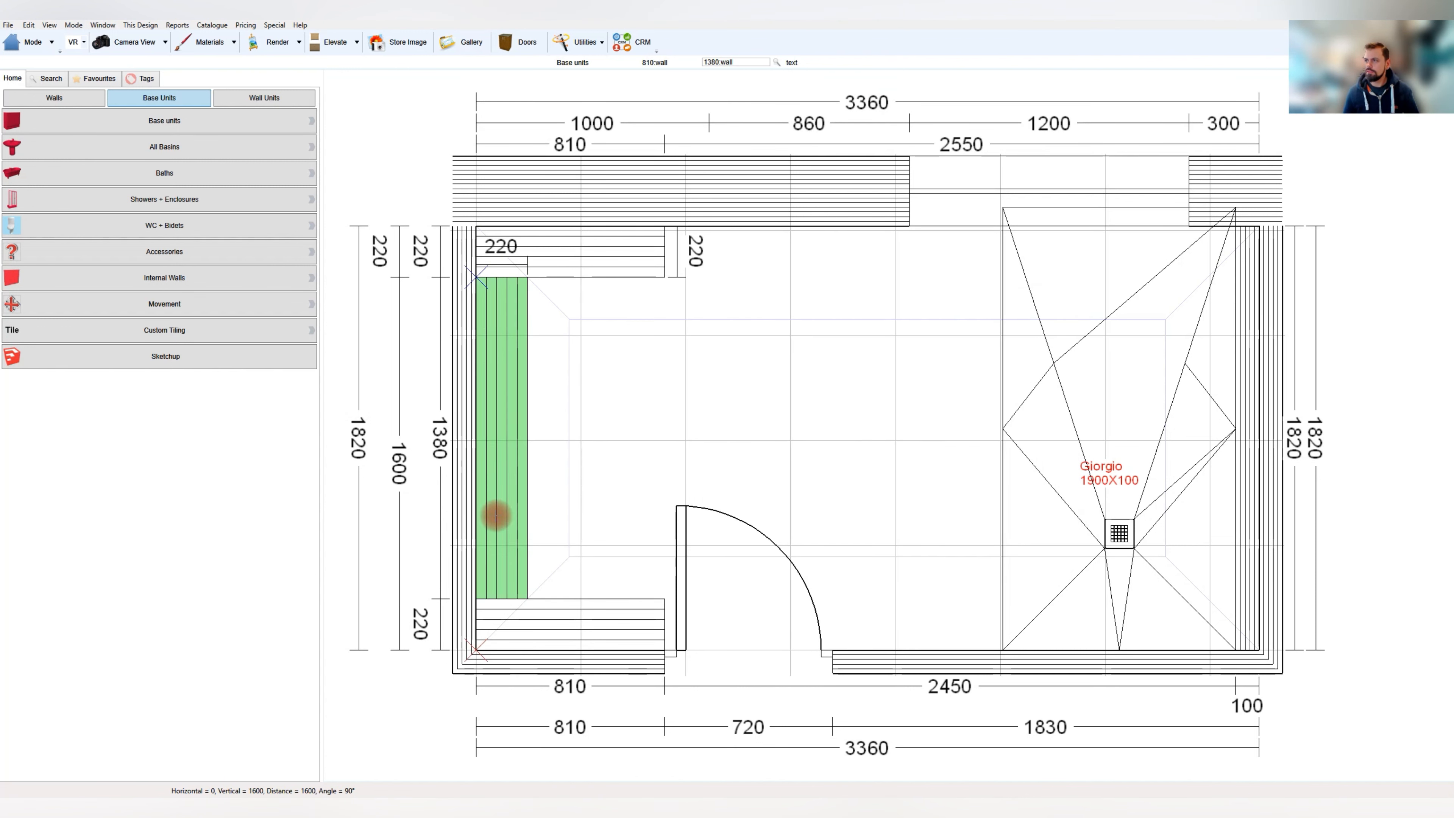
click(518, 564)
Try to shift the door-side internal wall sideways by -600
click(541, 607)
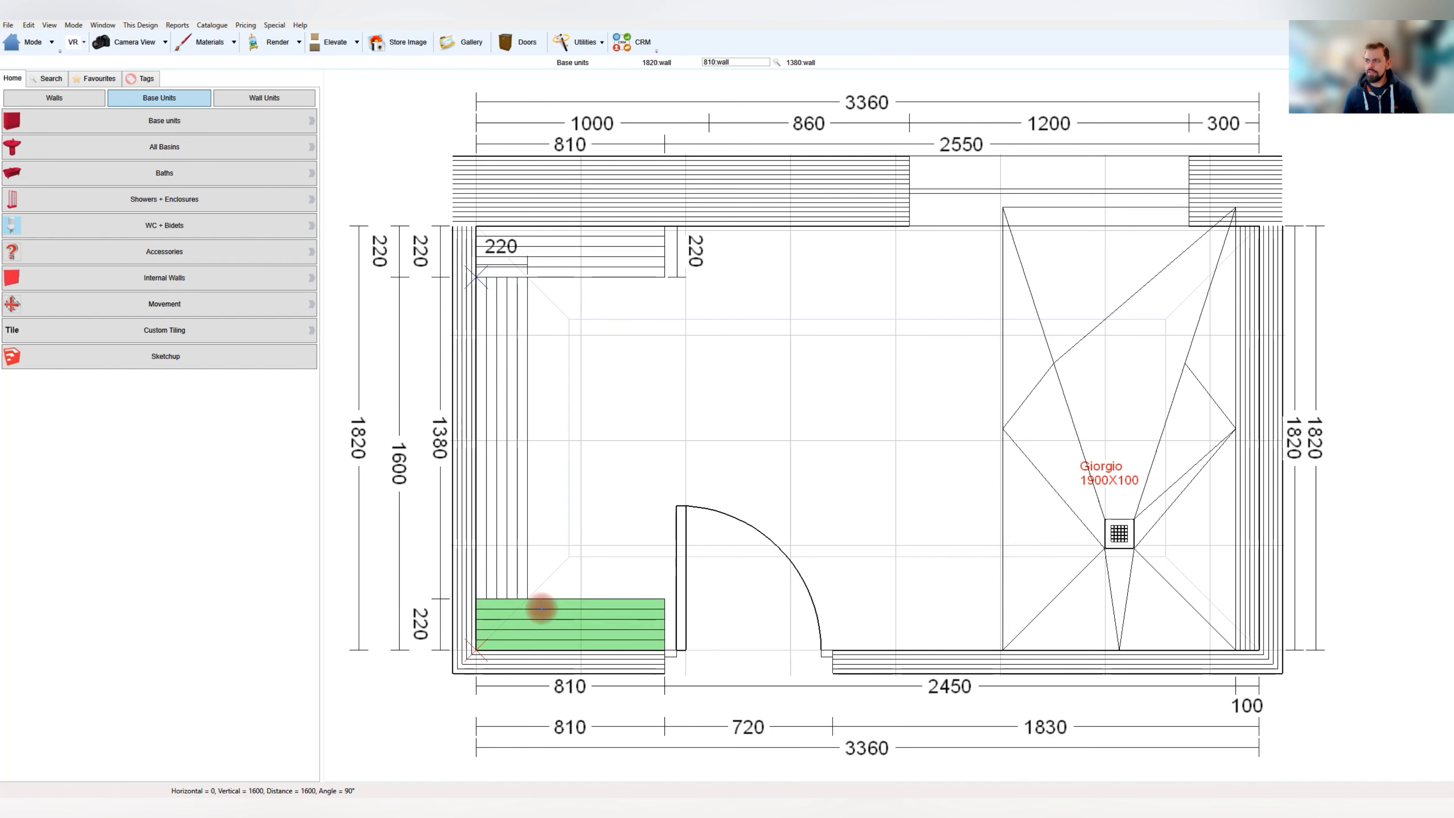
click(524, 618)
right_click(543, 621)
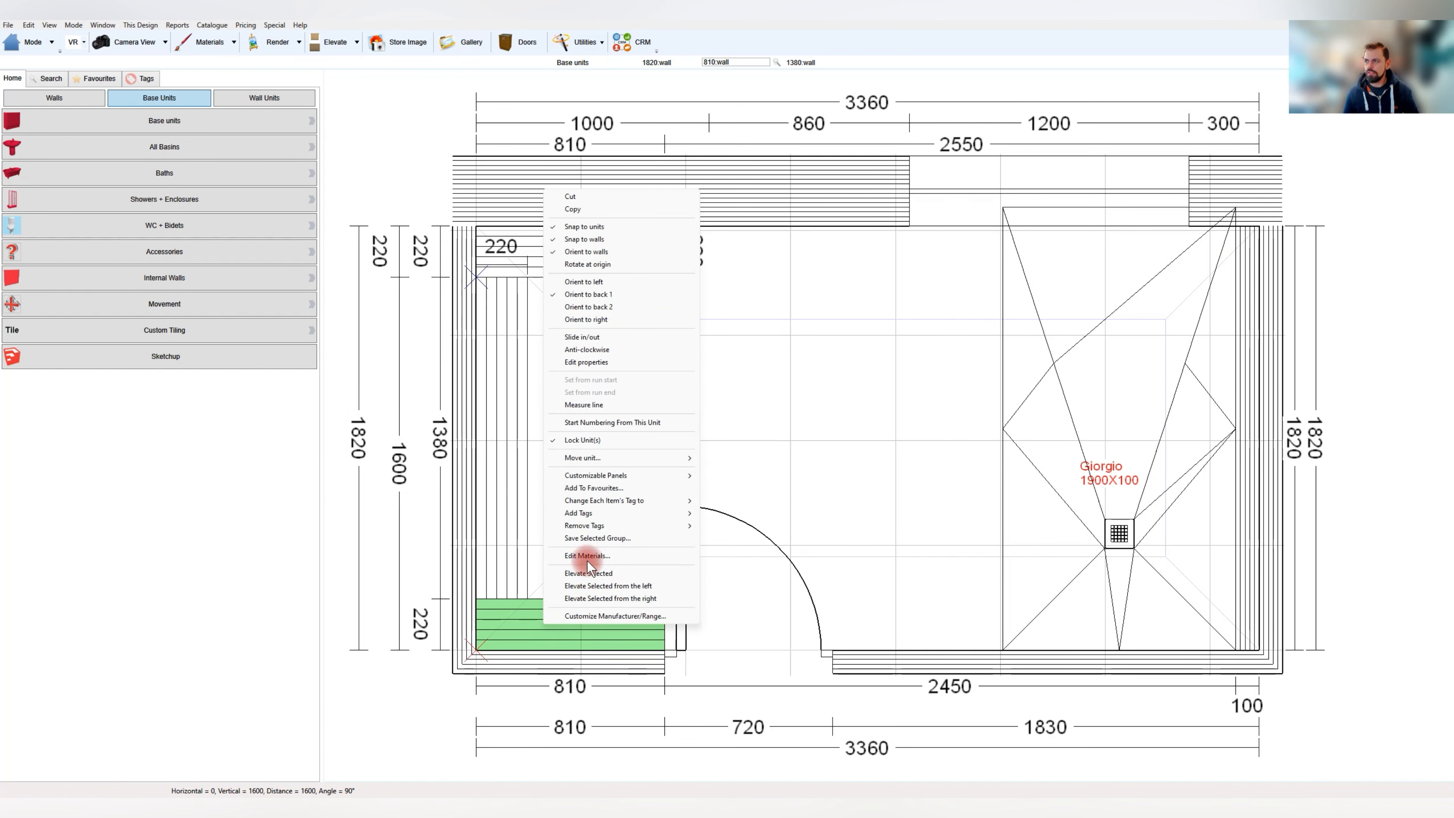
mouse_move(641, 458)
click(762, 470)
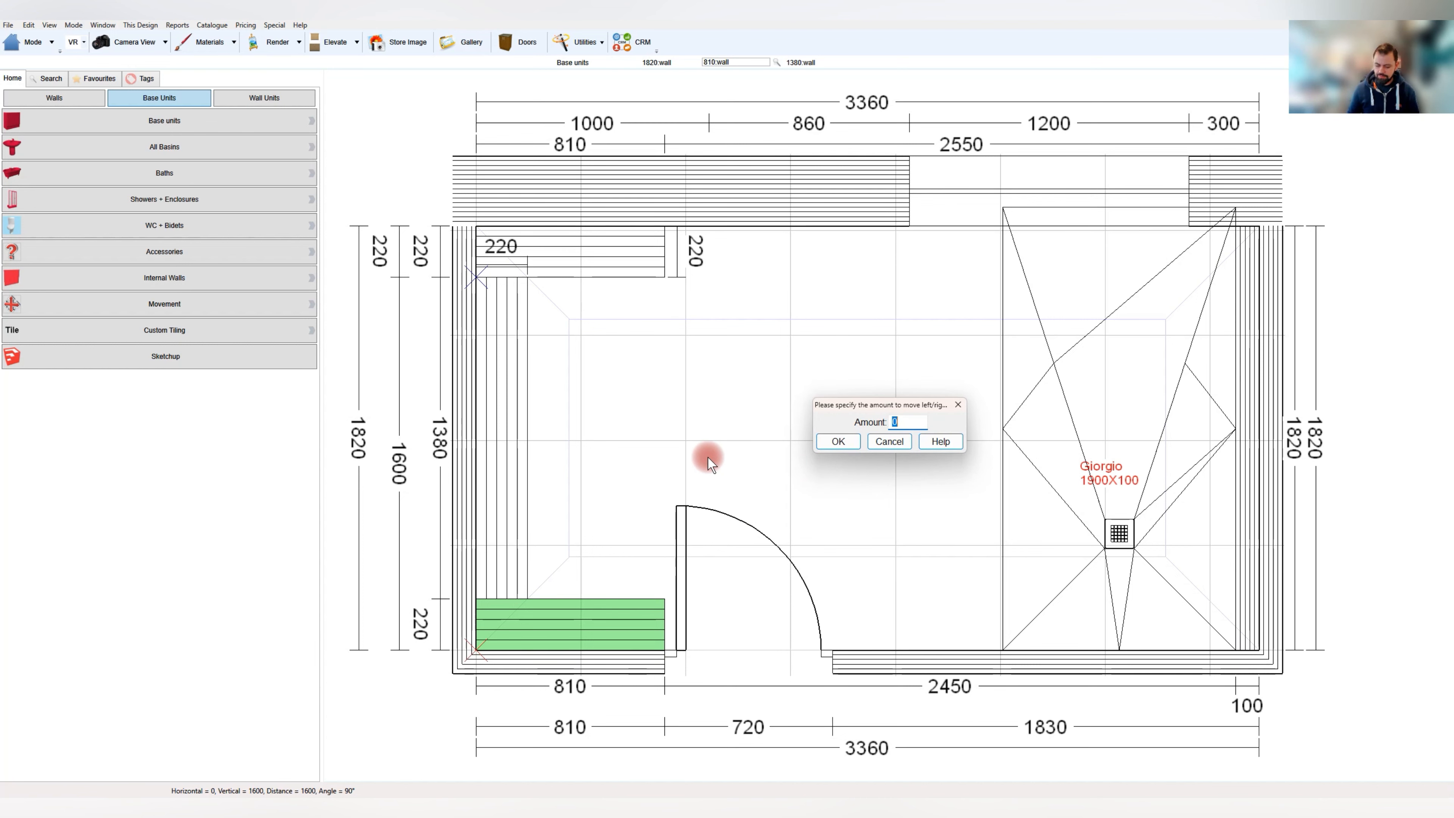
text(-600)
key(Return)
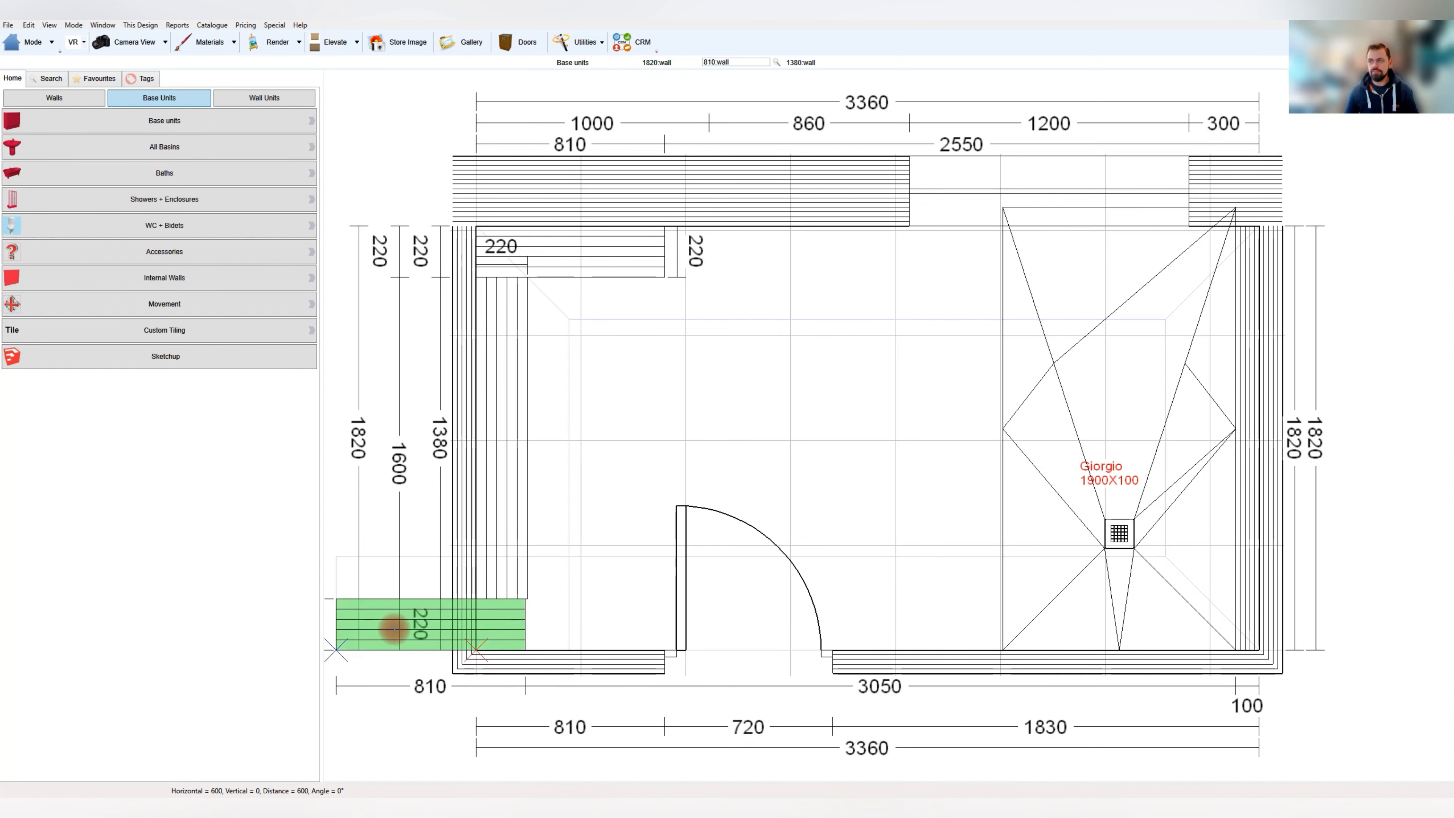
click(523, 436)
Unlock the door-side internal wall and return it to the corner against the end wall
click(396, 616)
right_click(396, 617)
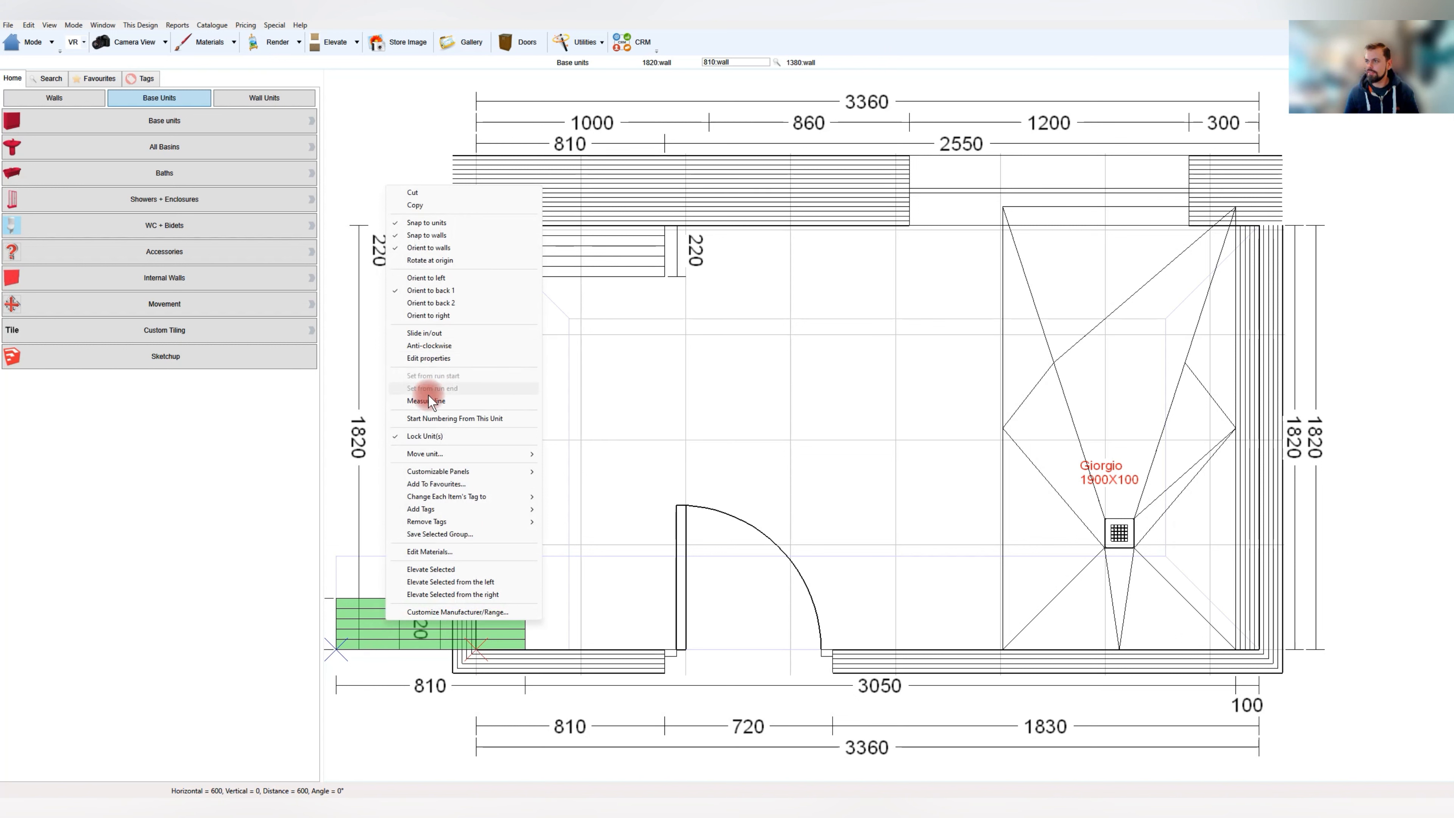
click(438, 444)
drag(373, 623, 626, 639)
Move the door-side internal wall out into the room by 800
right_click(610, 619)
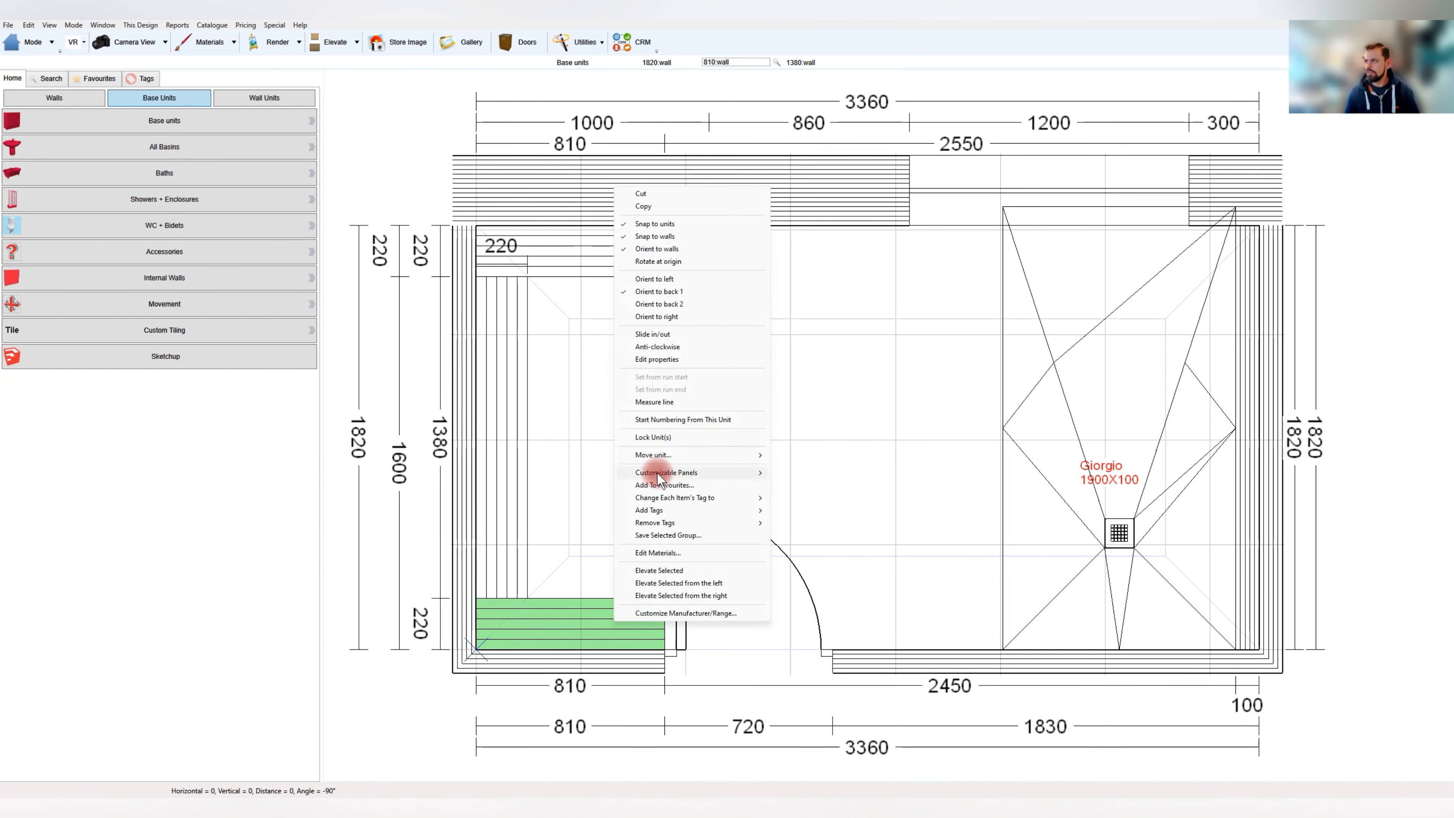
mouse_move(687, 455)
click(812, 456)
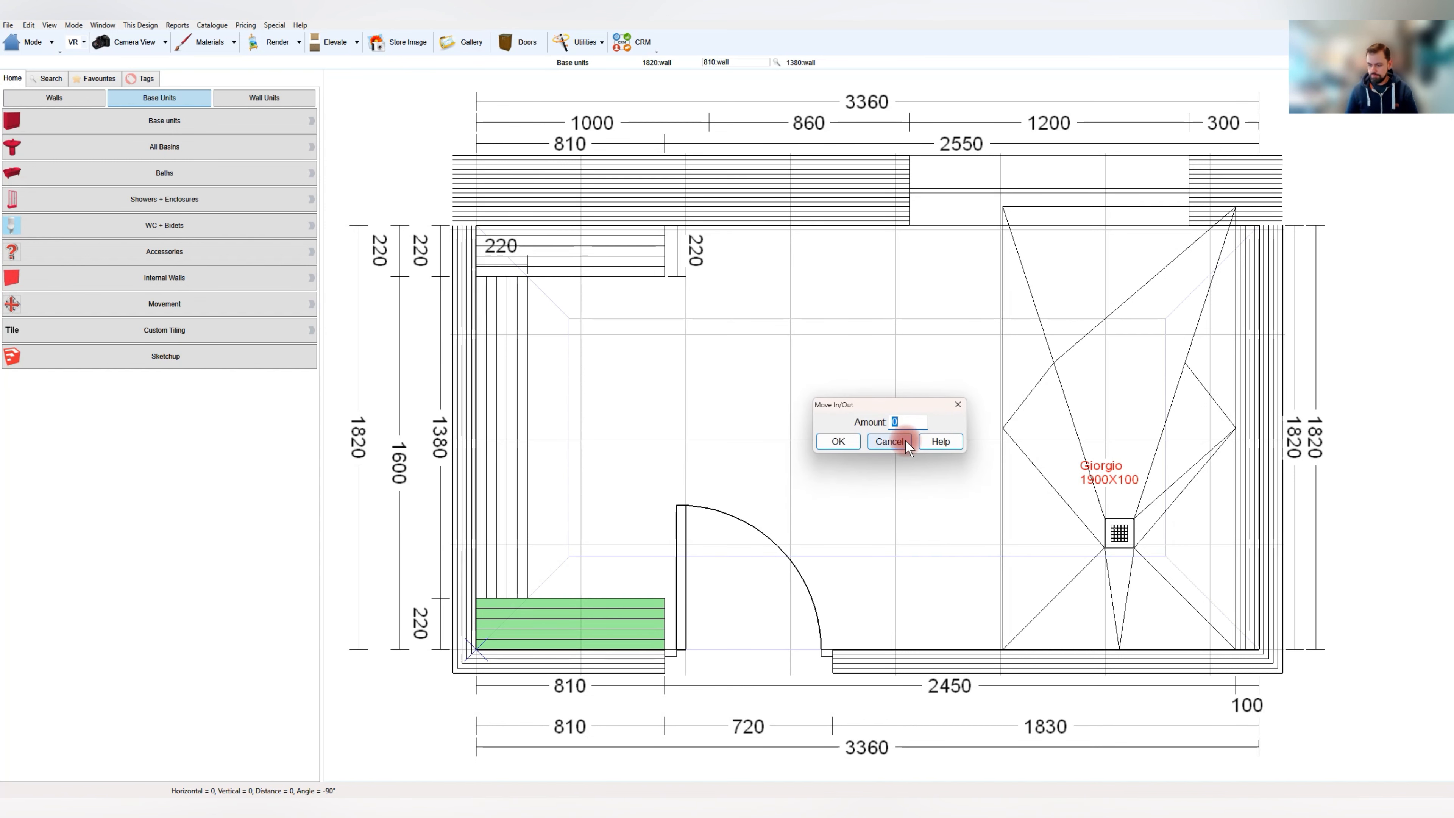
text(800)
key(Return)
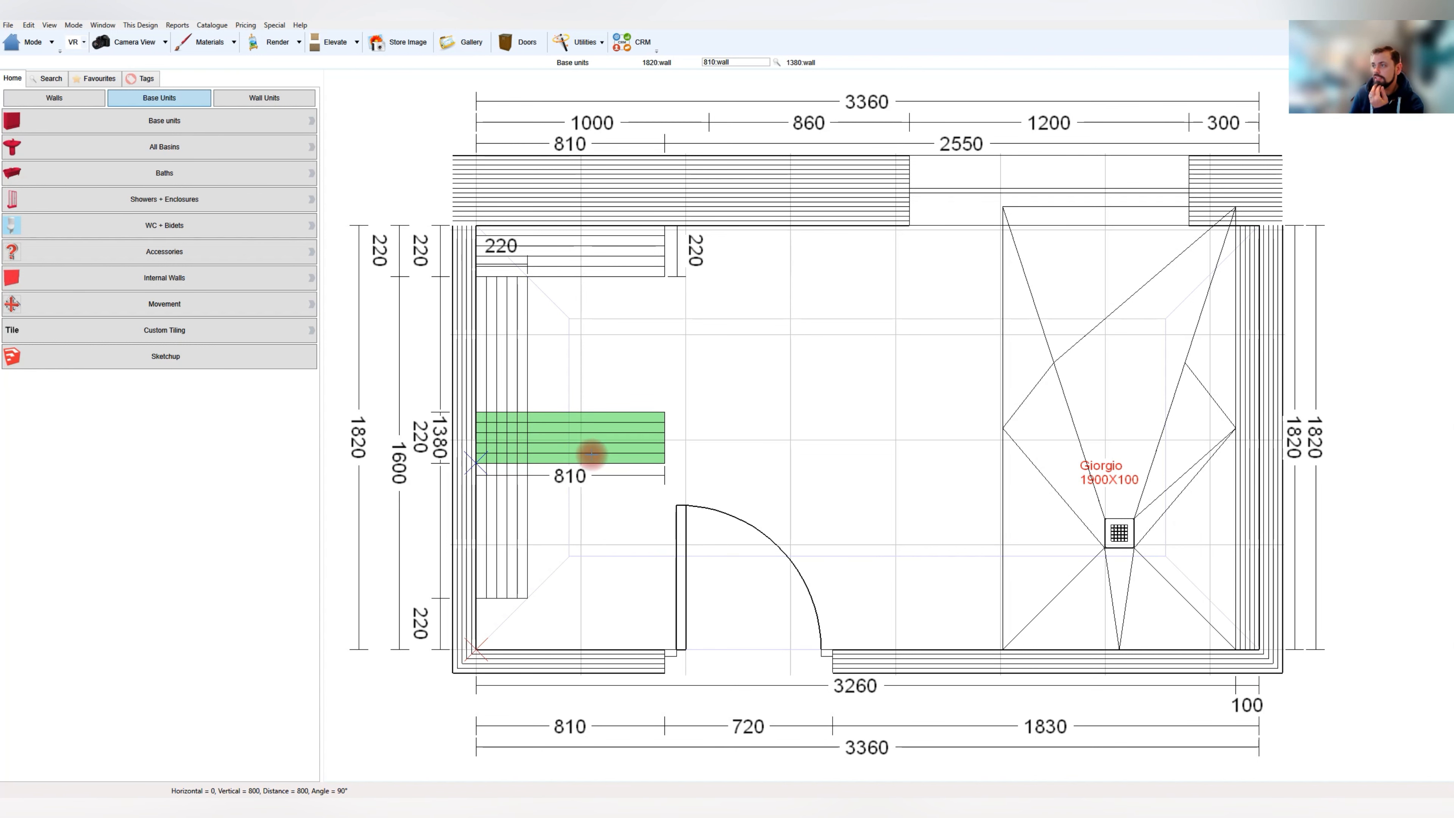
right_click(596, 437)
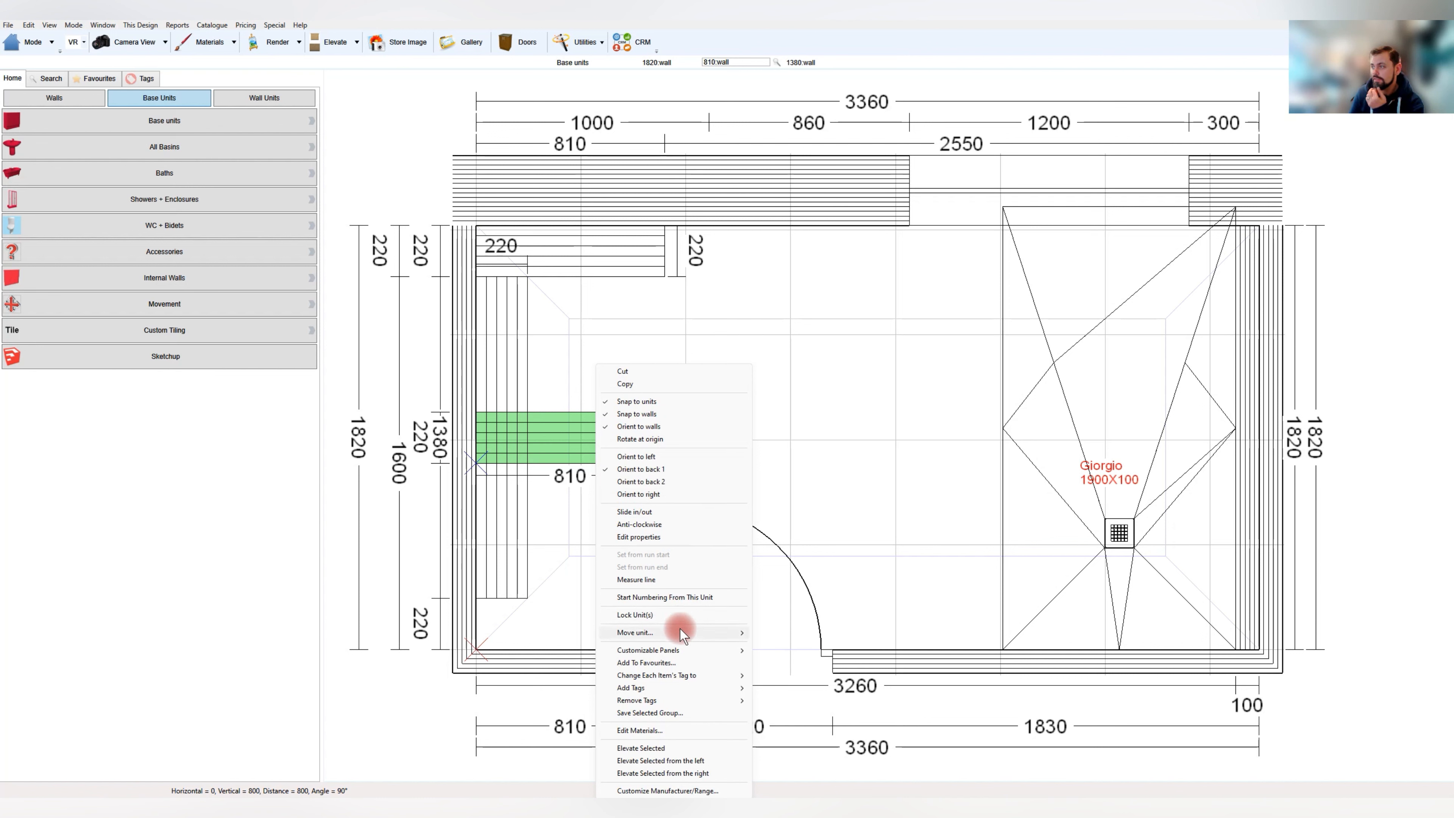
mouse_move(675, 632)
click(799, 631)
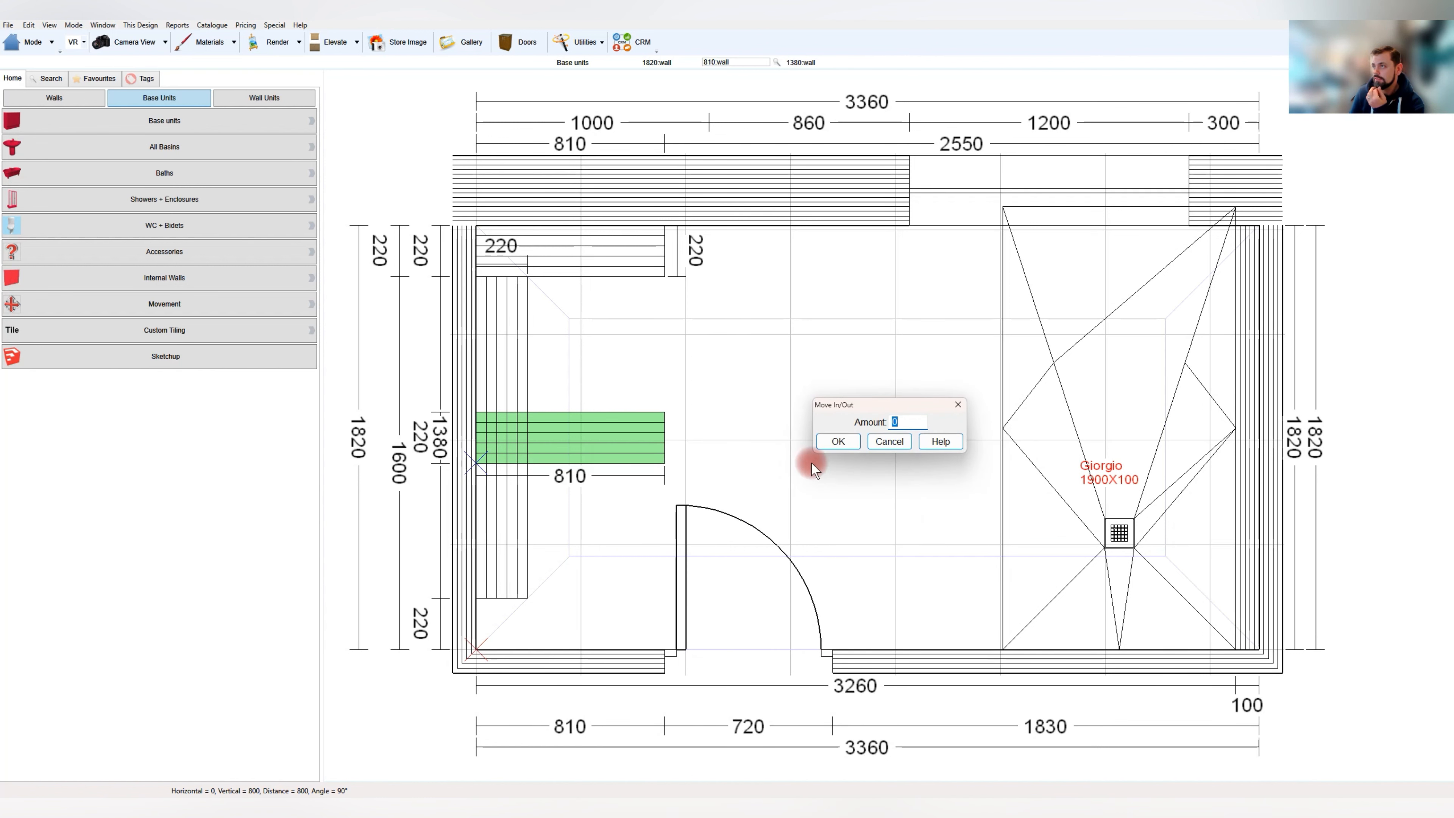
click(883, 442)
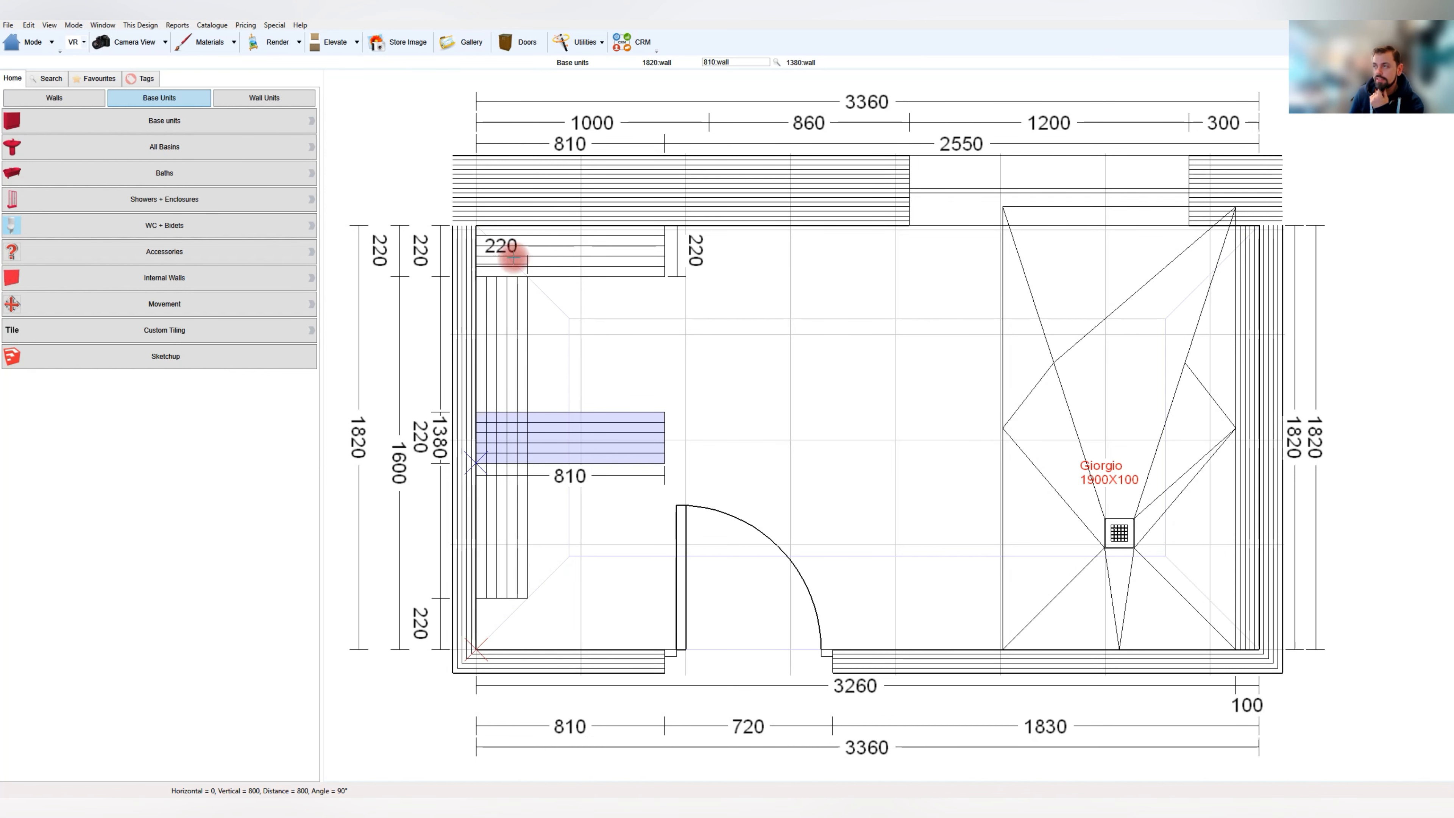
Set the depth of the window-side internal wall to 120
double_click(568, 256)
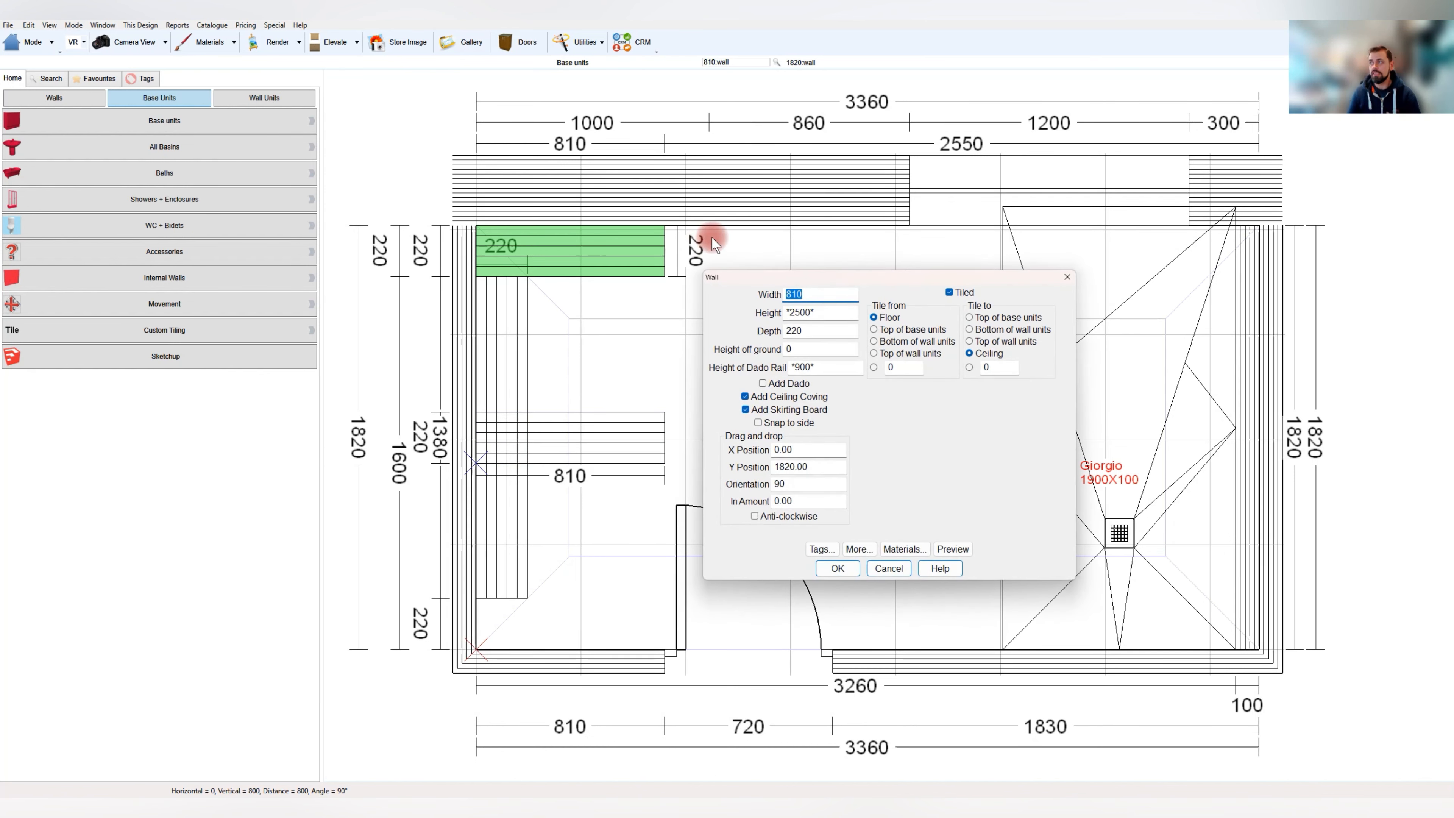
key(Tab)
key(Tab)
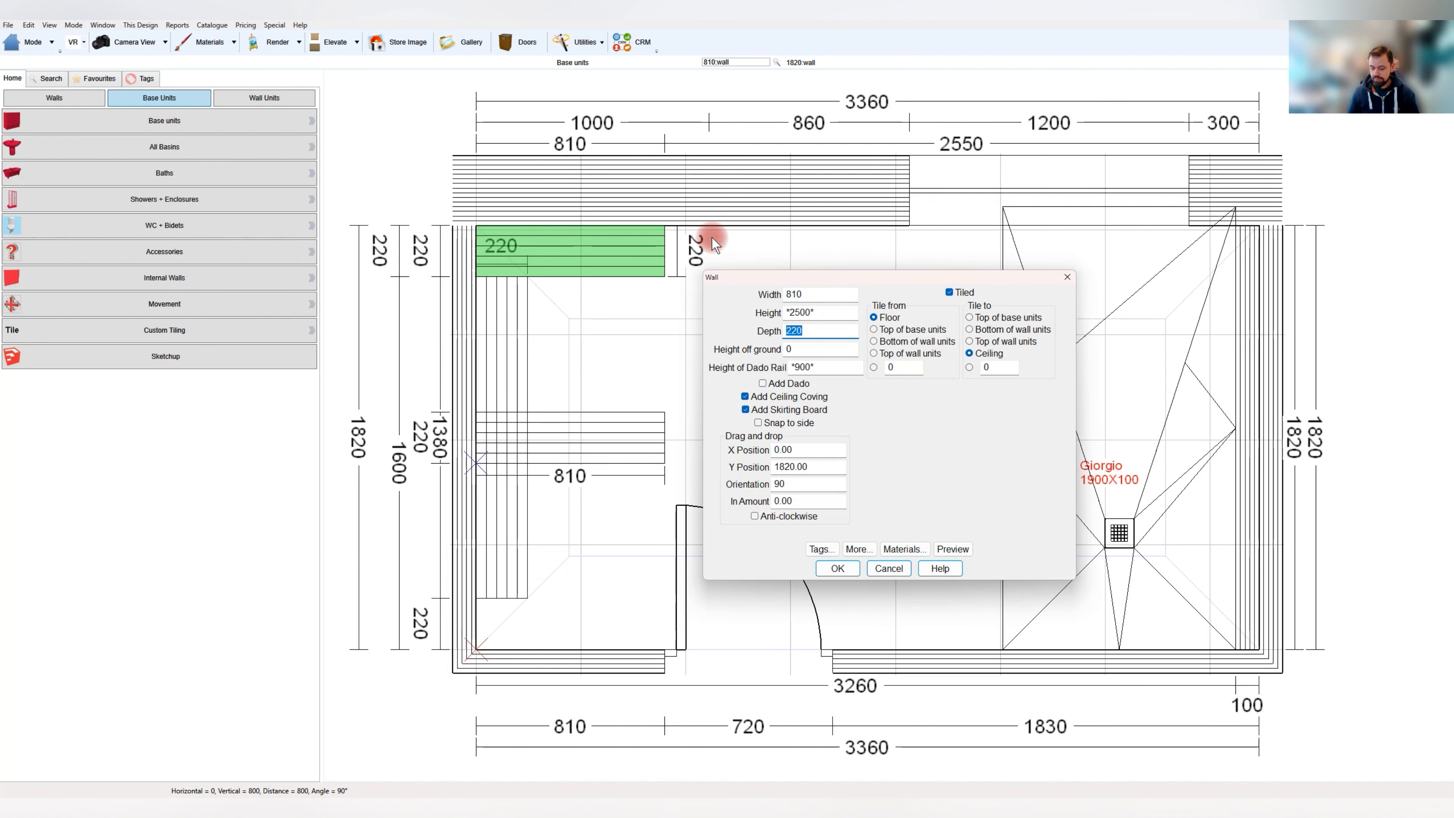
text(120)
key(Return)
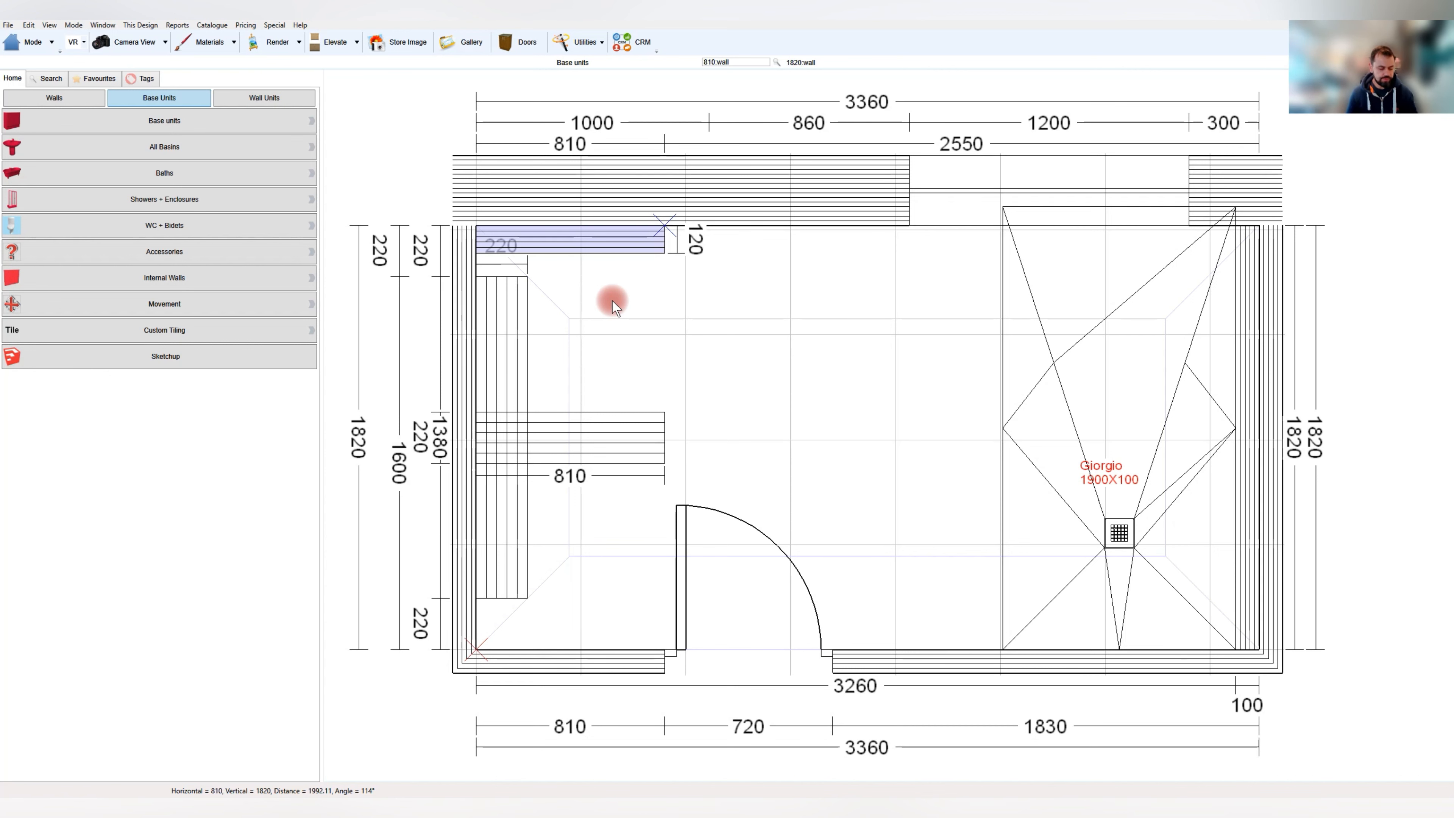
Set the depth of the window-side internal wall to 100
key(Return)
key(Tab)
key(Tab)
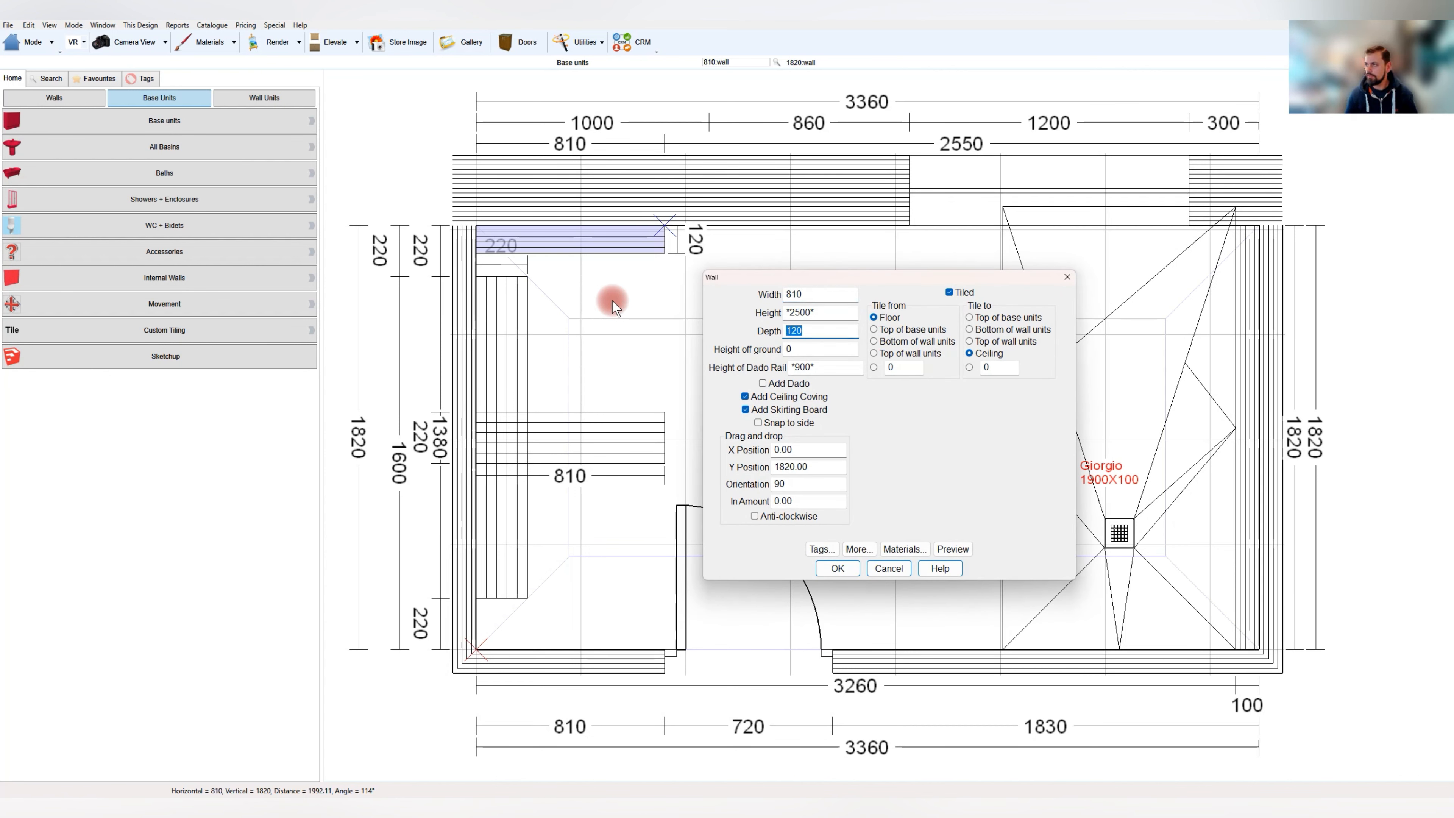
text(100)
key(Return)
Set the depth of the internal wall standing halfway along the end wall to 100
double_click(603, 437)
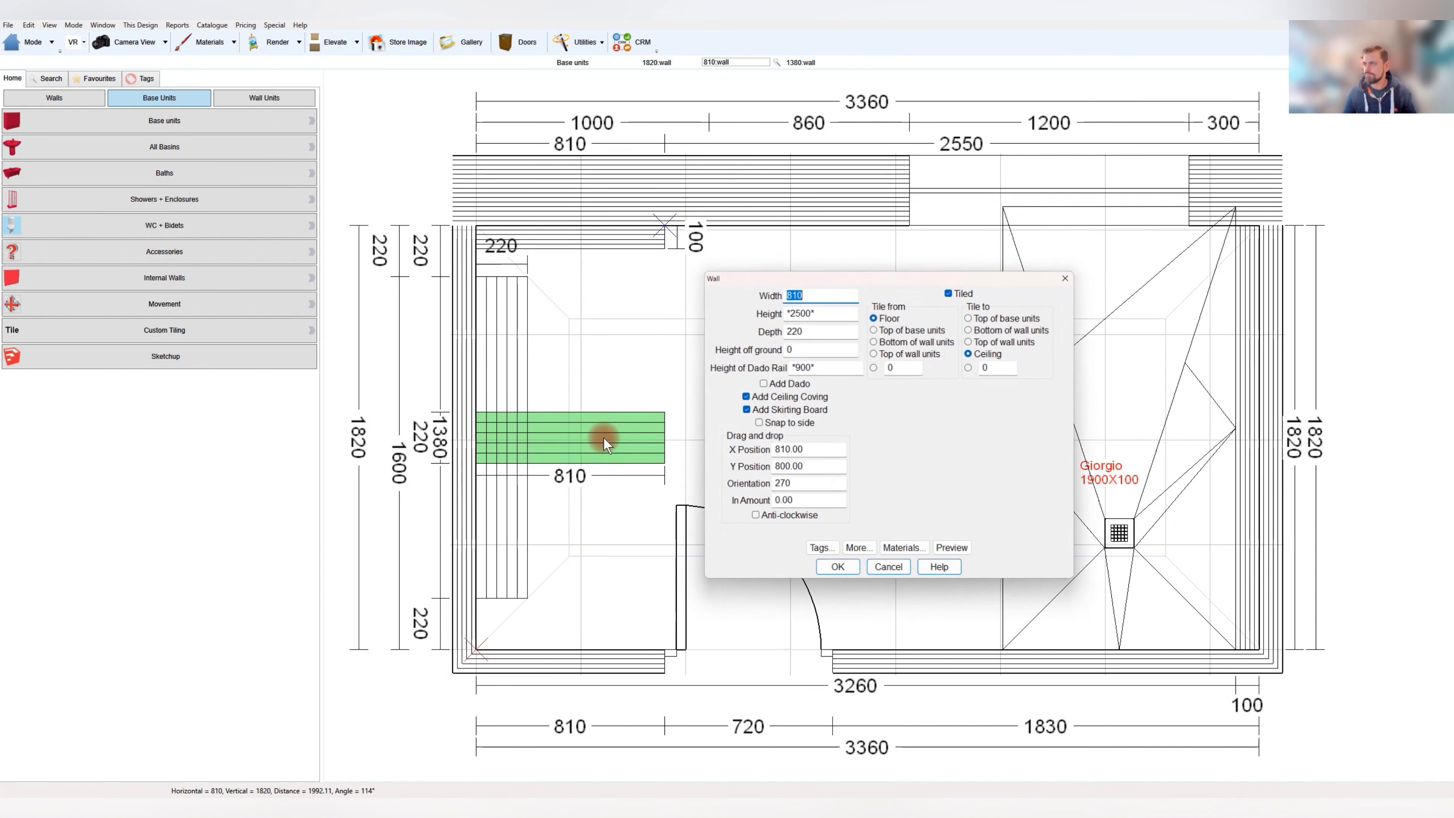
key(Tab)
key(Tab)
text(10)
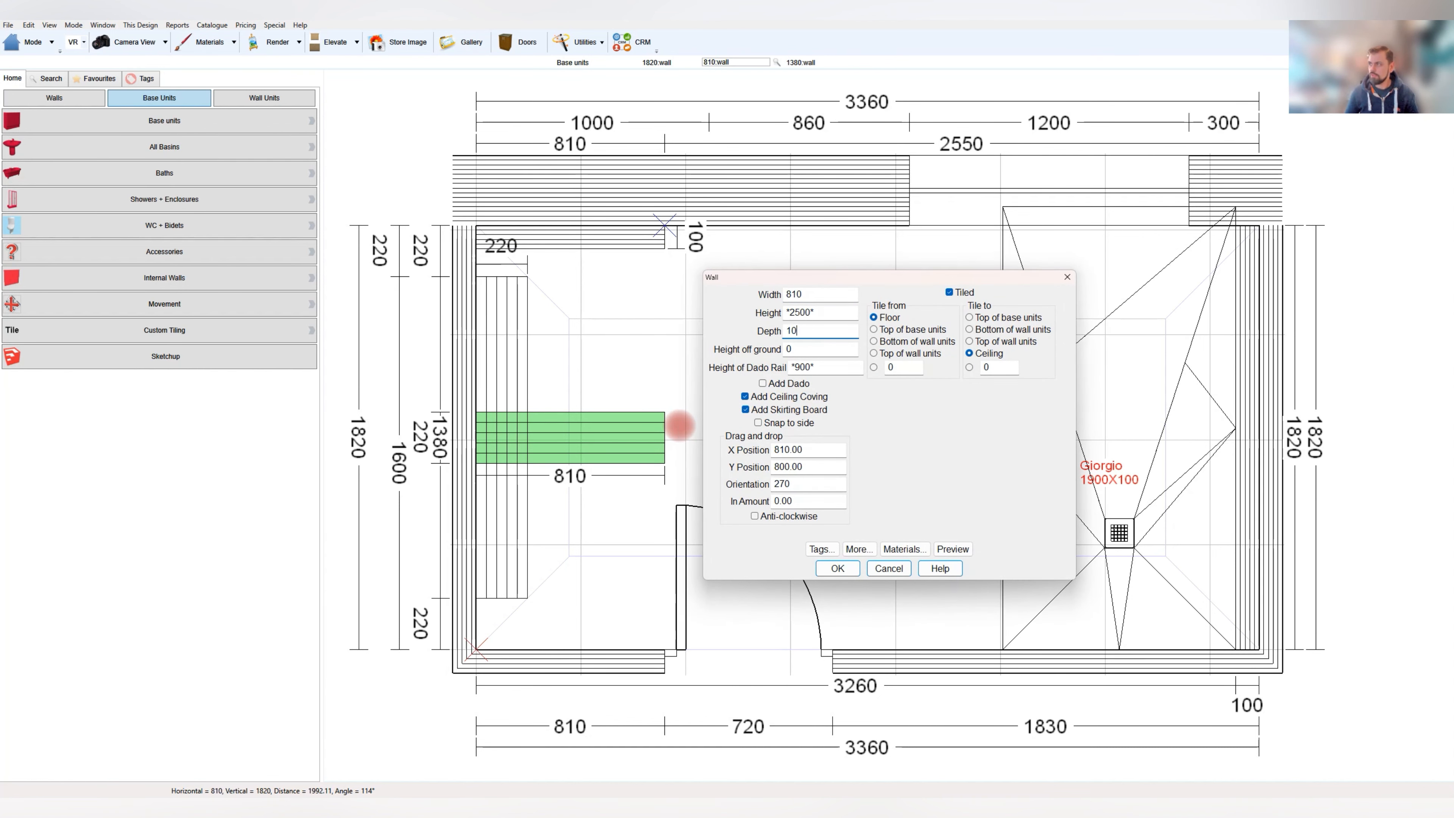
text(0)
key(Return)
Pull the 1380 wall out into the open floor and reposition the lower 810 wall about 564 from the door-side wall
double_click(520, 340)
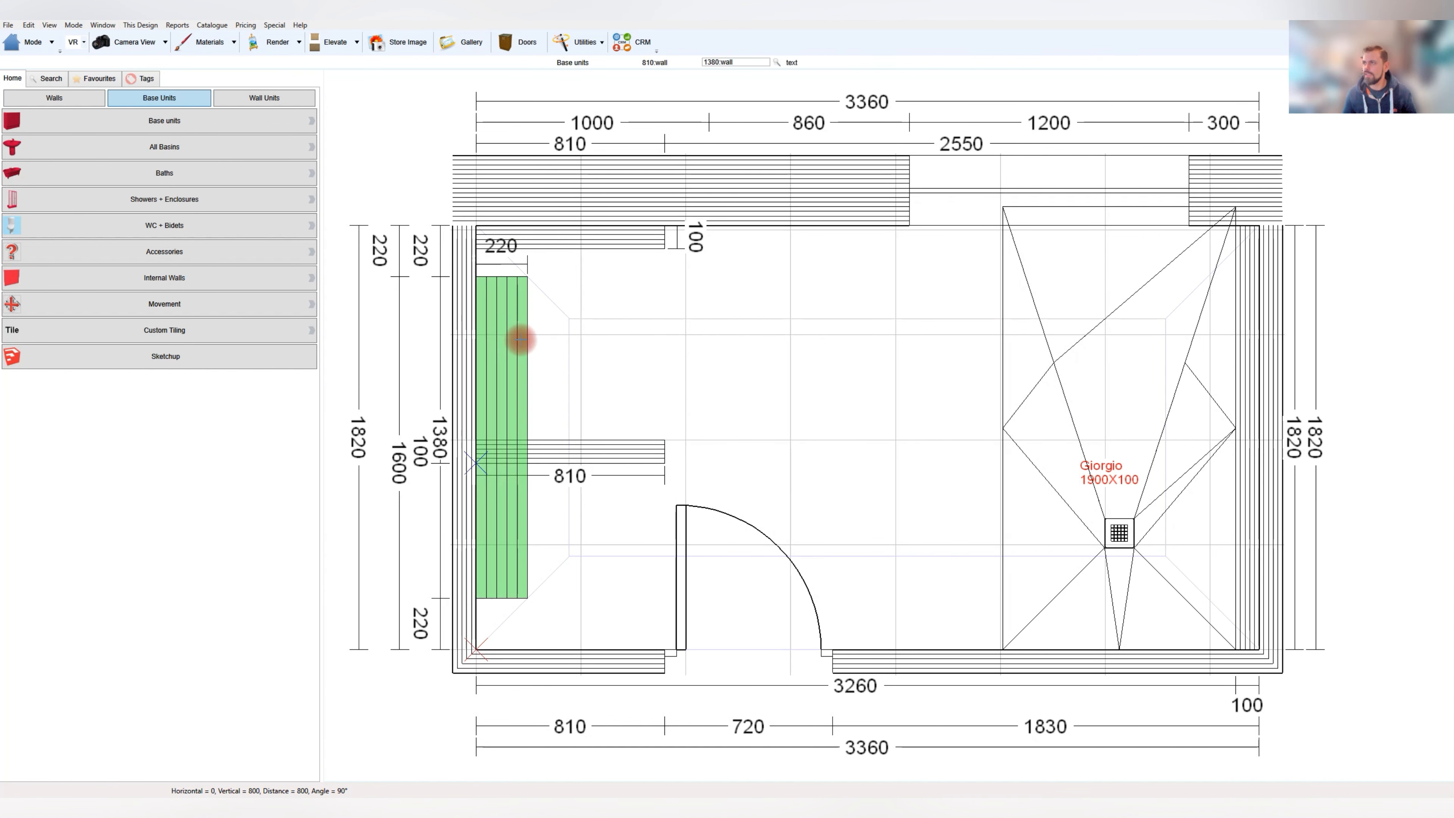
drag(520, 340, 831, 345)
drag(547, 452, 593, 632)
right_click(609, 633)
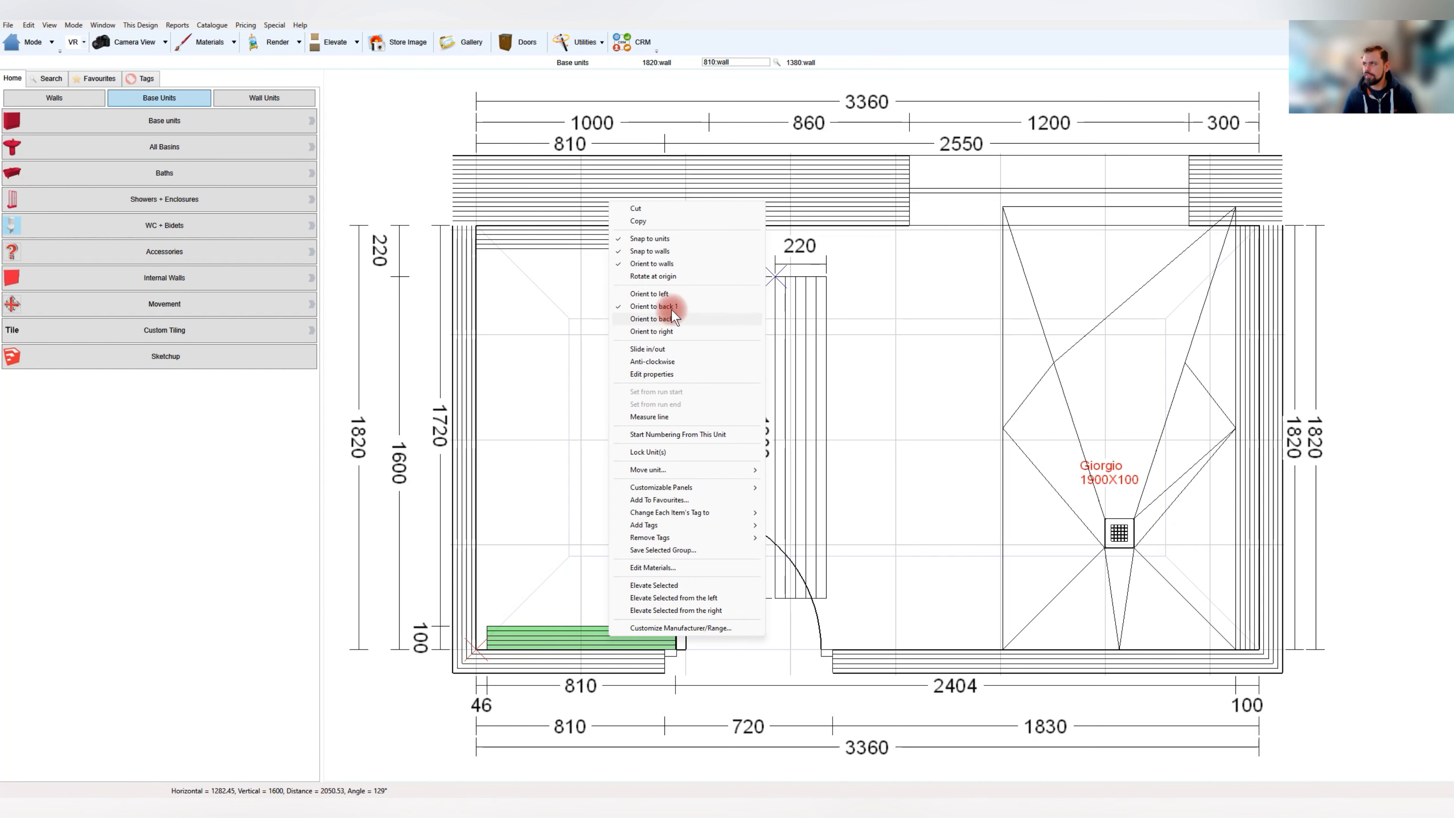
click(665, 318)
drag(589, 630, 540, 505)
Set the width of the 1380 wall in the open floor to 1000
double_click(806, 369)
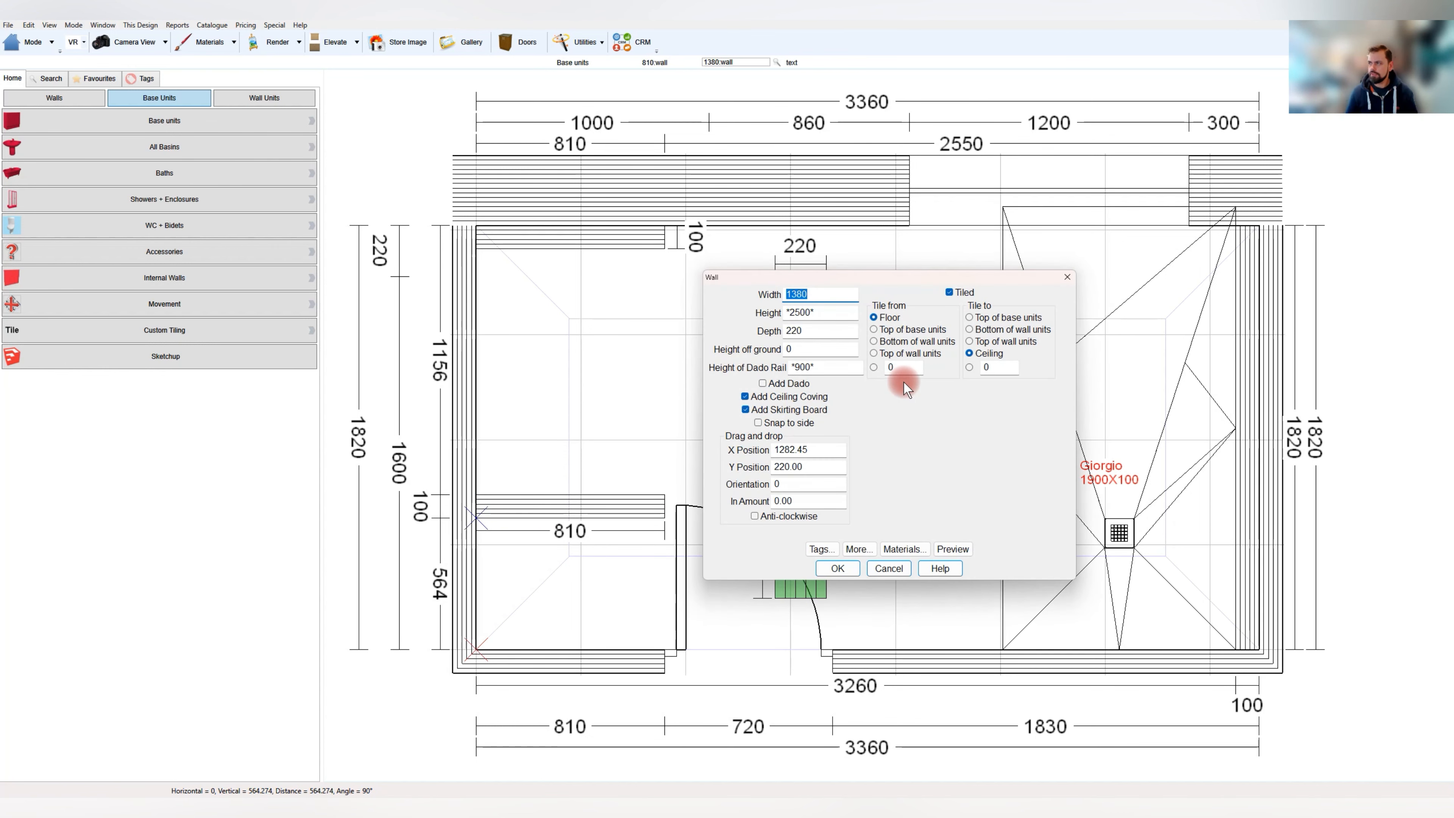
text(1000)
key(Return)
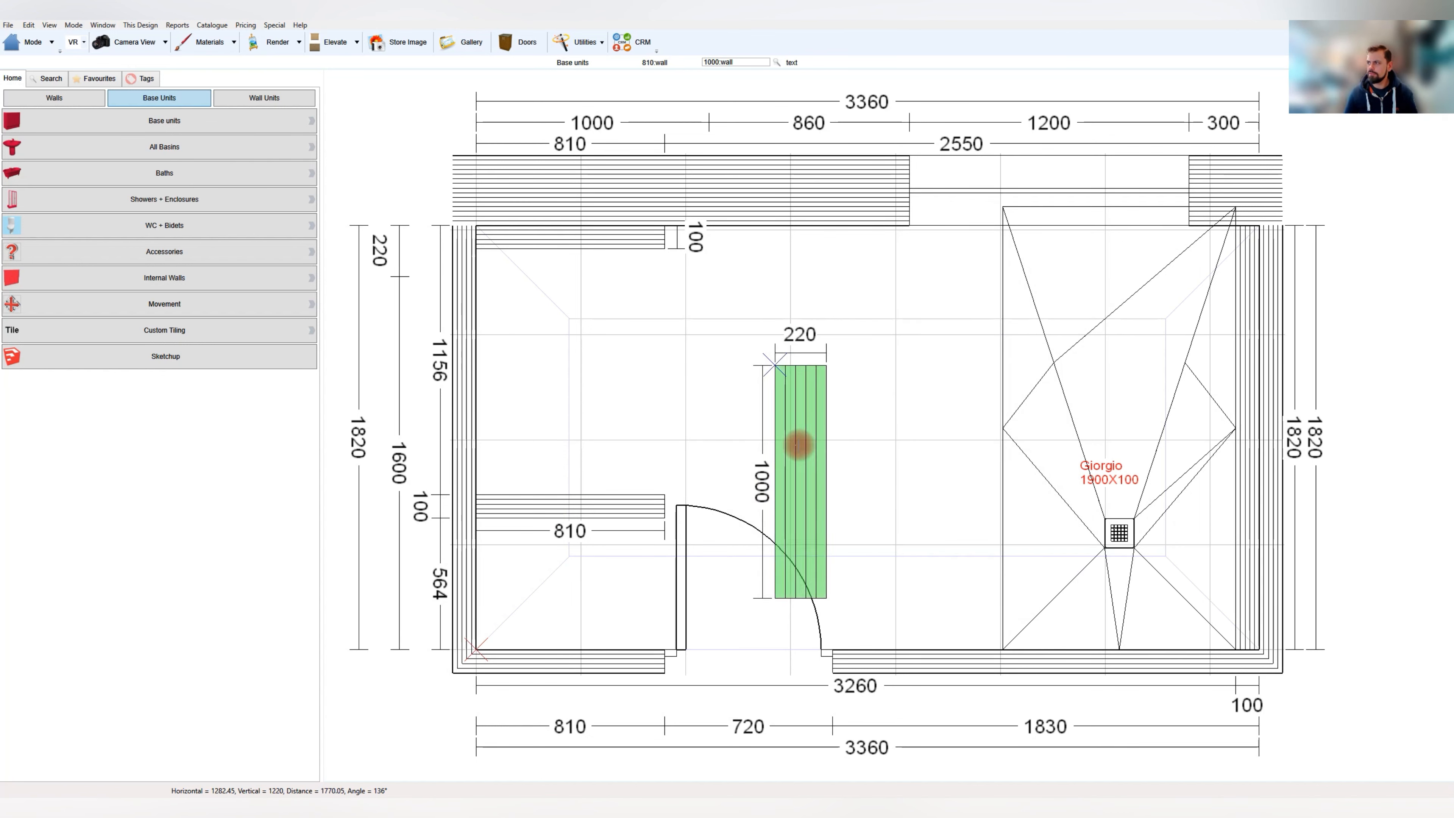
Place the 1000 wall against the end wall in the window-side corner and shift it sideways by -100
drag(799, 444, 503, 319)
right_click(503, 322)
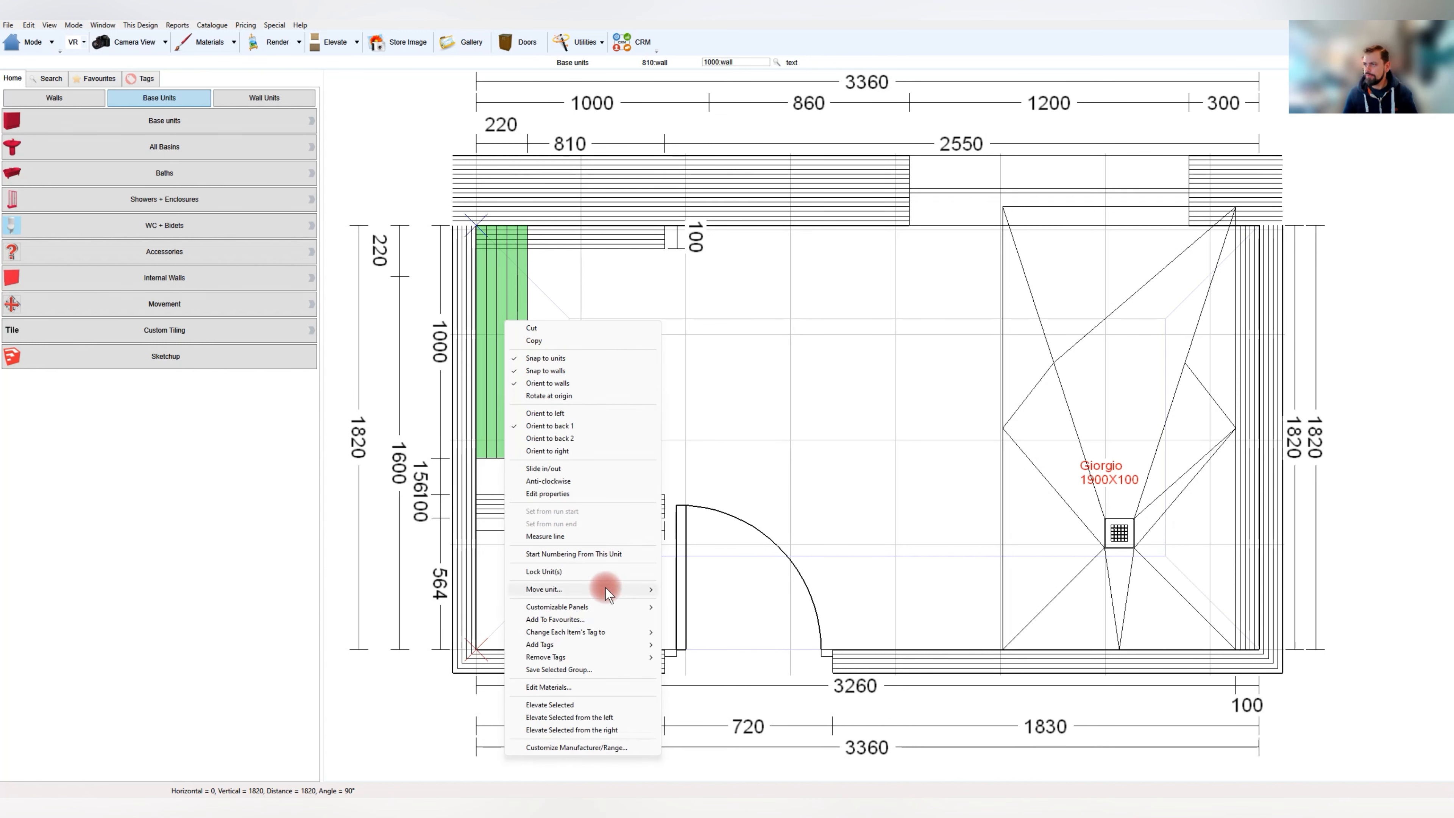
mouse_move(607, 590)
click(727, 601)
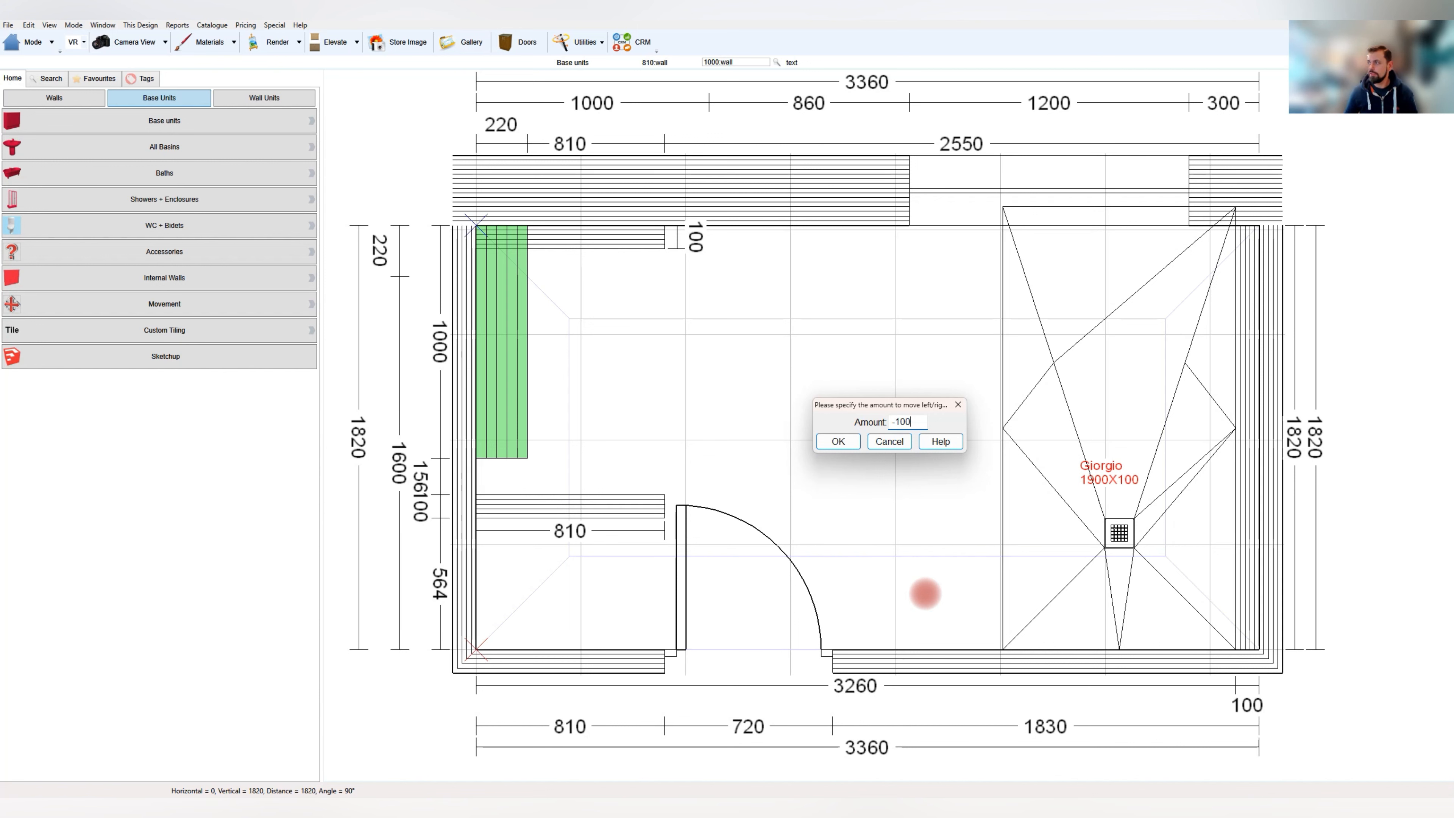
key(Return)
Snap the lower 810 wall level with the end of the 1000 wall and move it in/out by -100
click(497, 507)
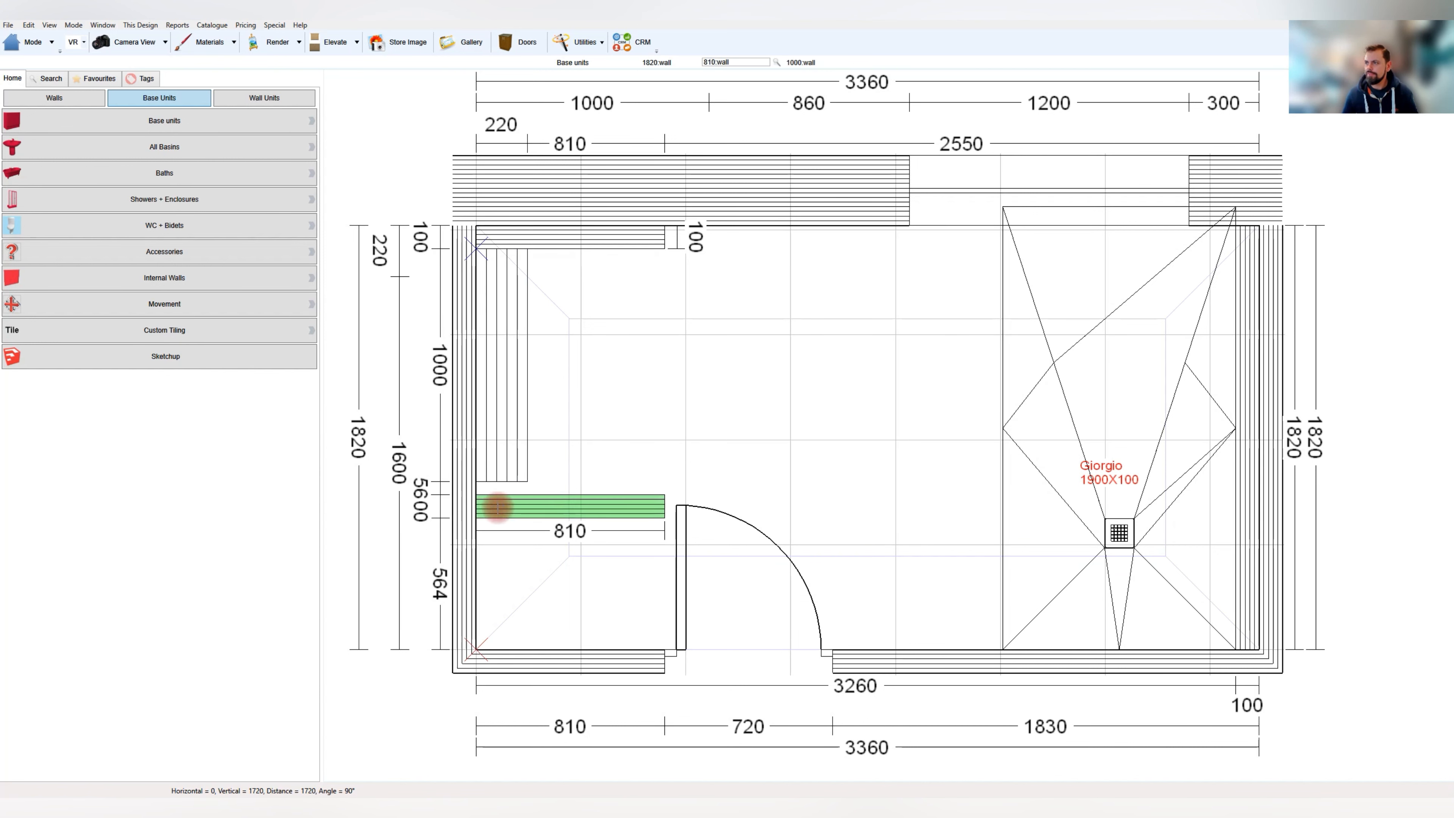
drag(498, 507, 553, 469)
right_click(553, 469)
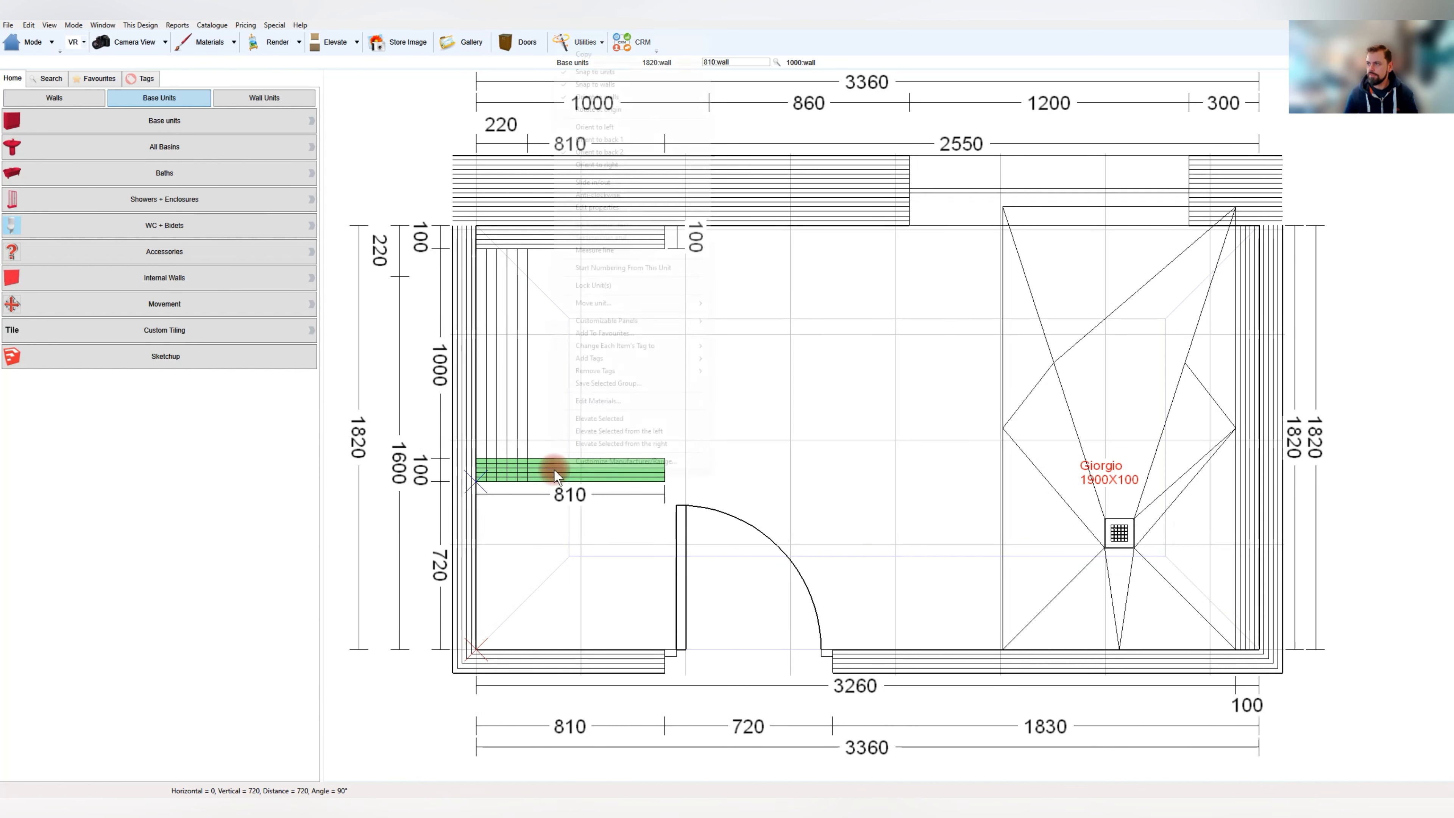
mouse_move(673, 304)
click(756, 304)
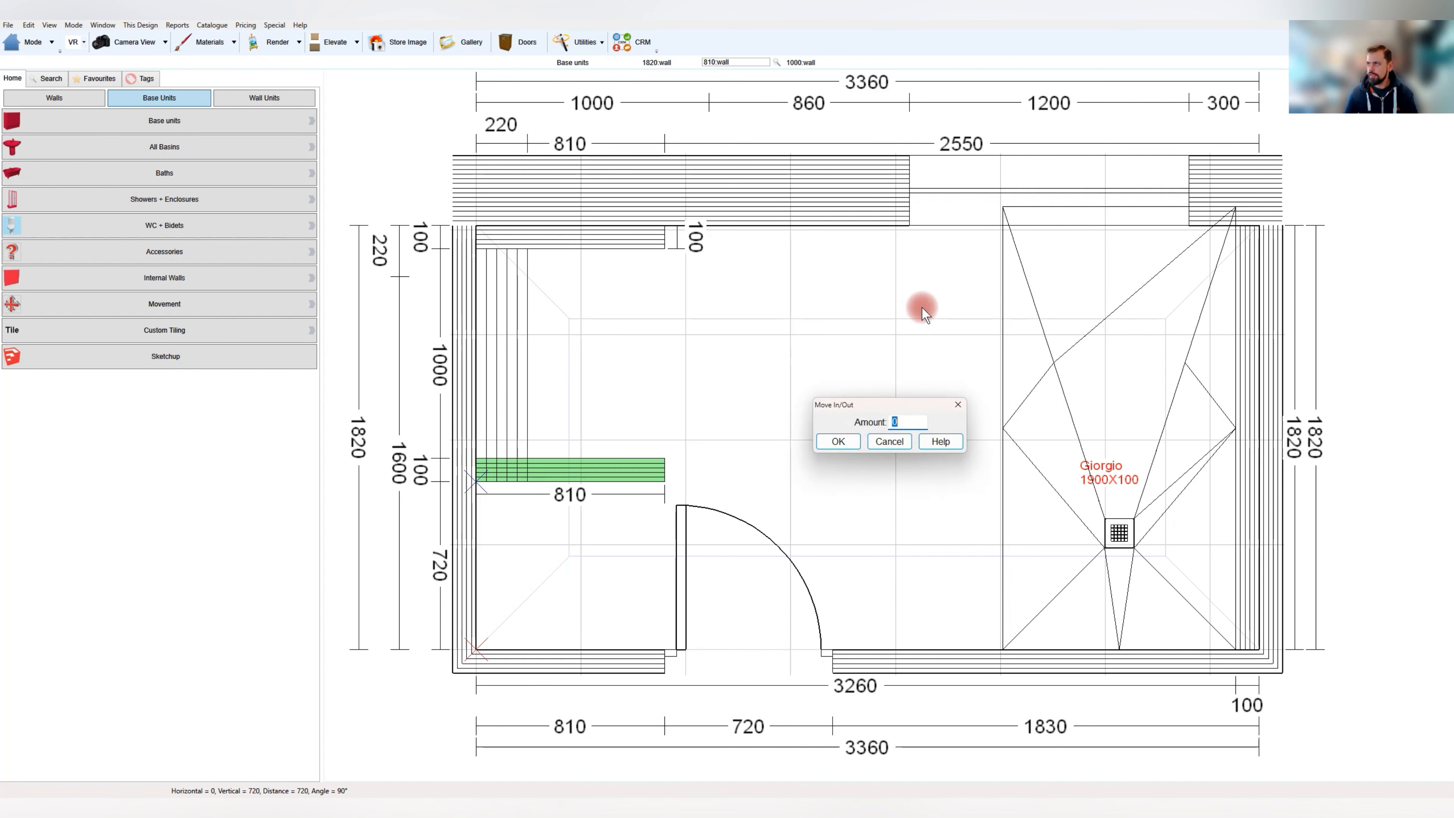
text(-100)
key(Return)
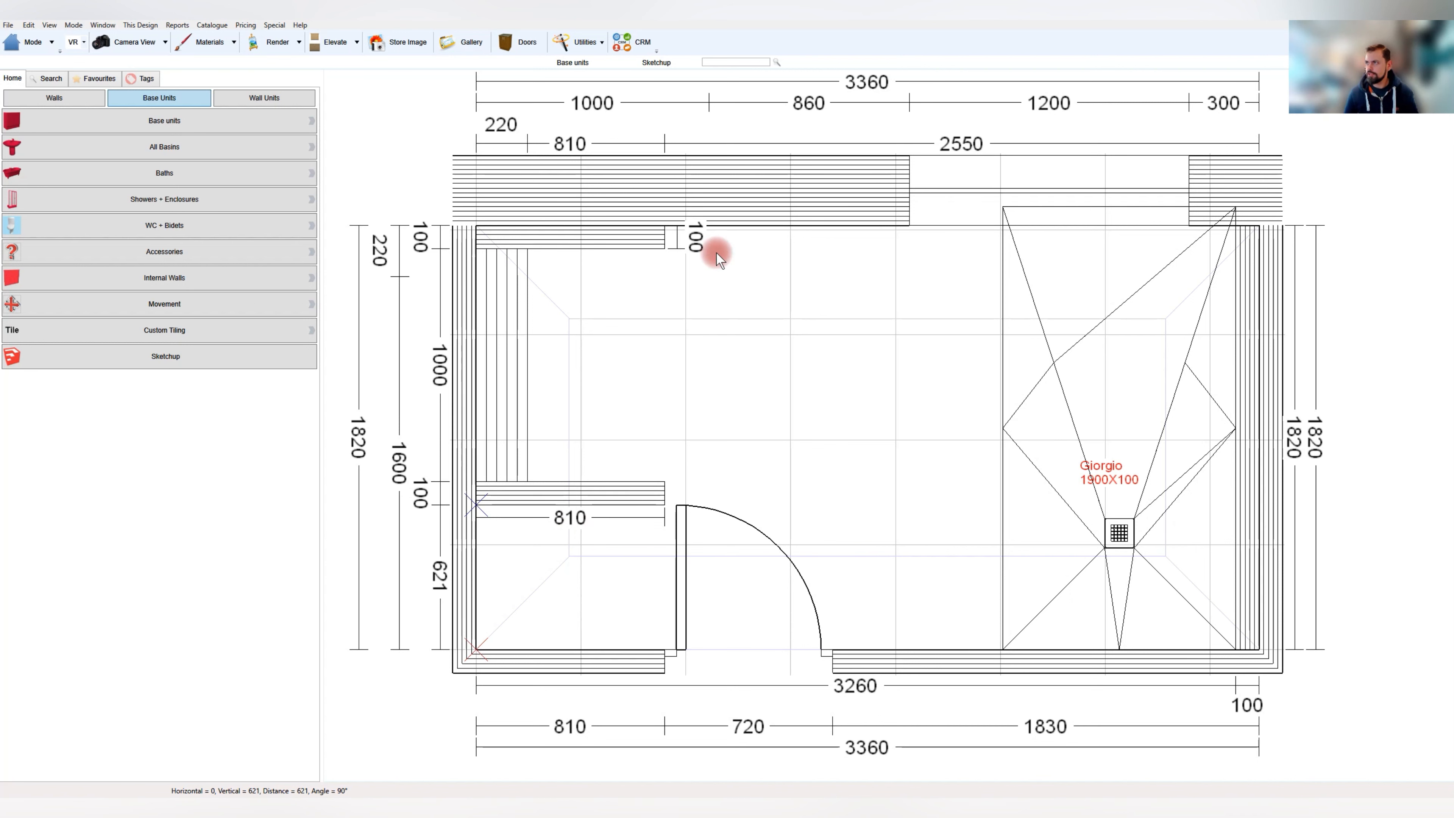
Nudge the lower 810 wall, then realign it with the end of the 1000 wall and move it in/out by -100 again
drag(554, 485, 556, 494)
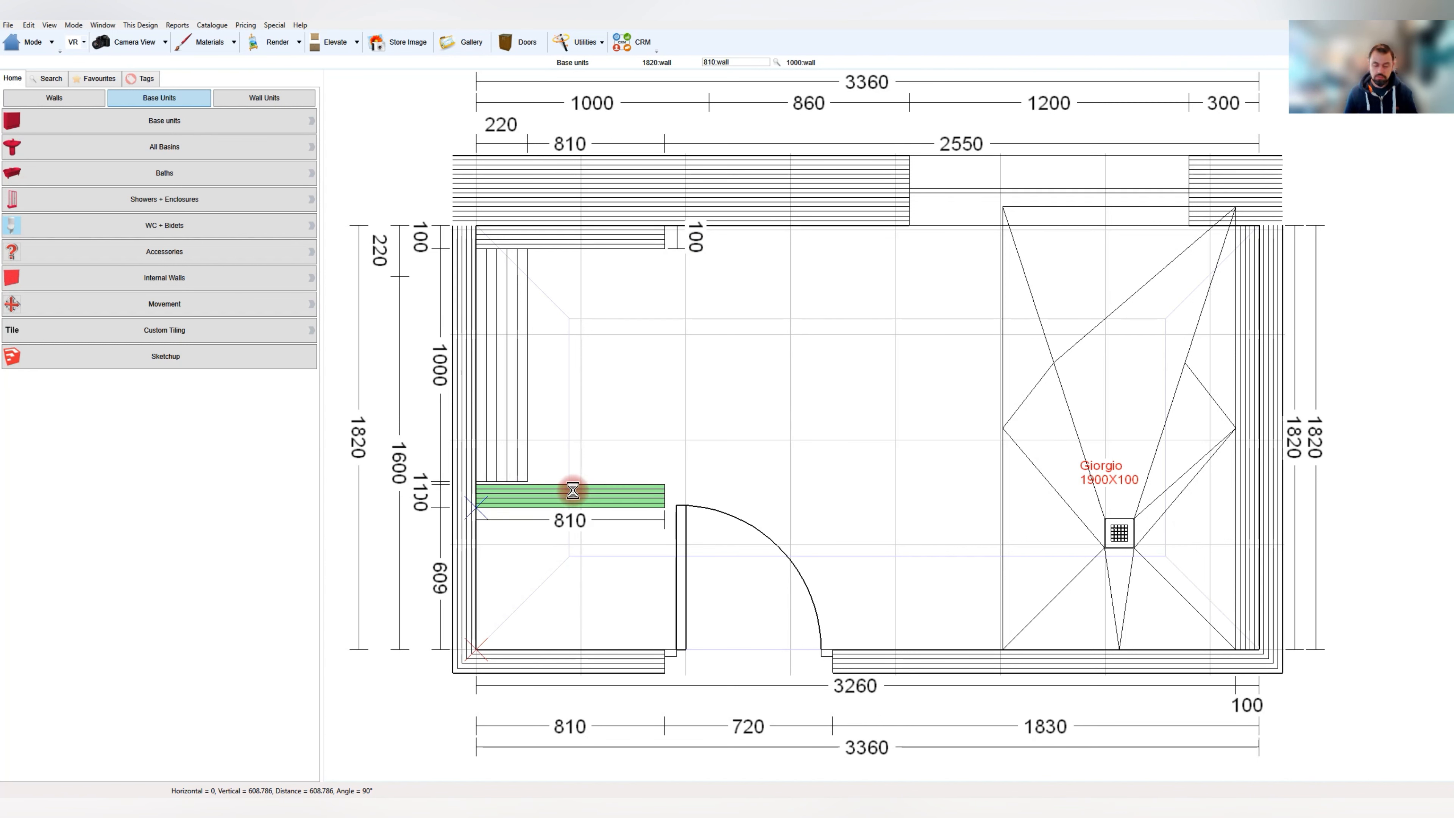
click(611, 472)
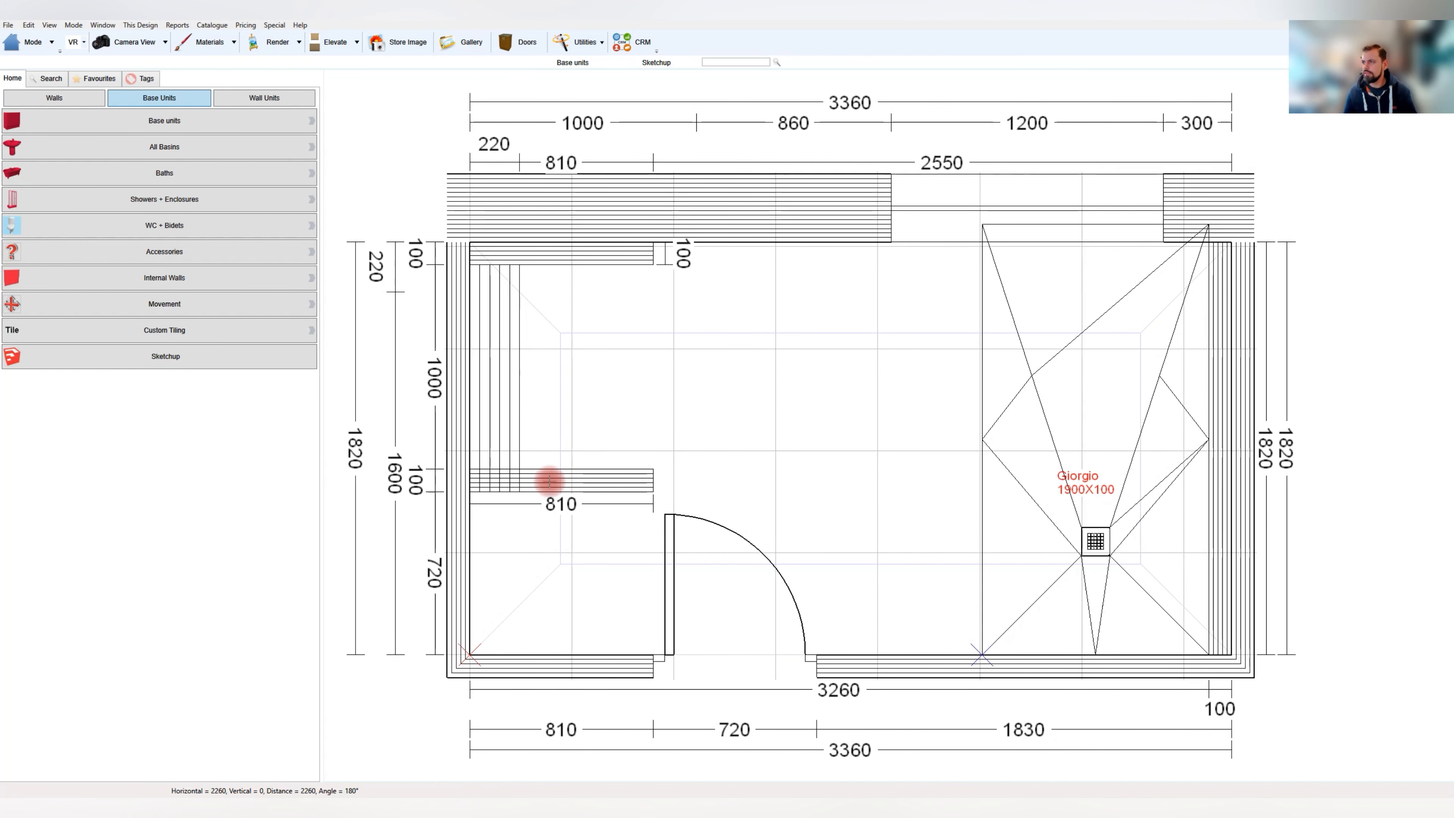
click(549, 480)
right_click(643, 364)
mouse_move(726, 319)
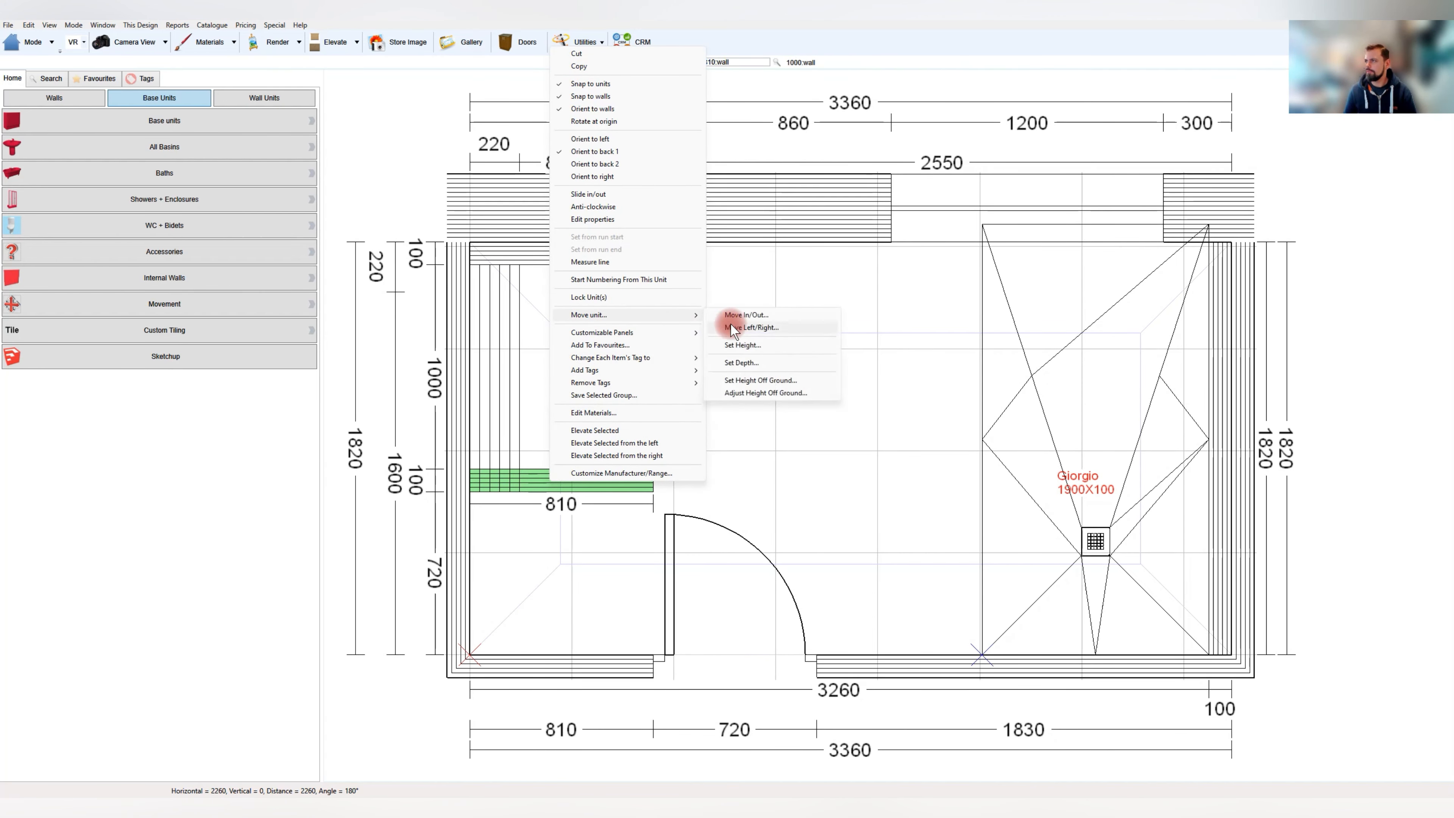
click(778, 314)
text(-10)
key(Return)
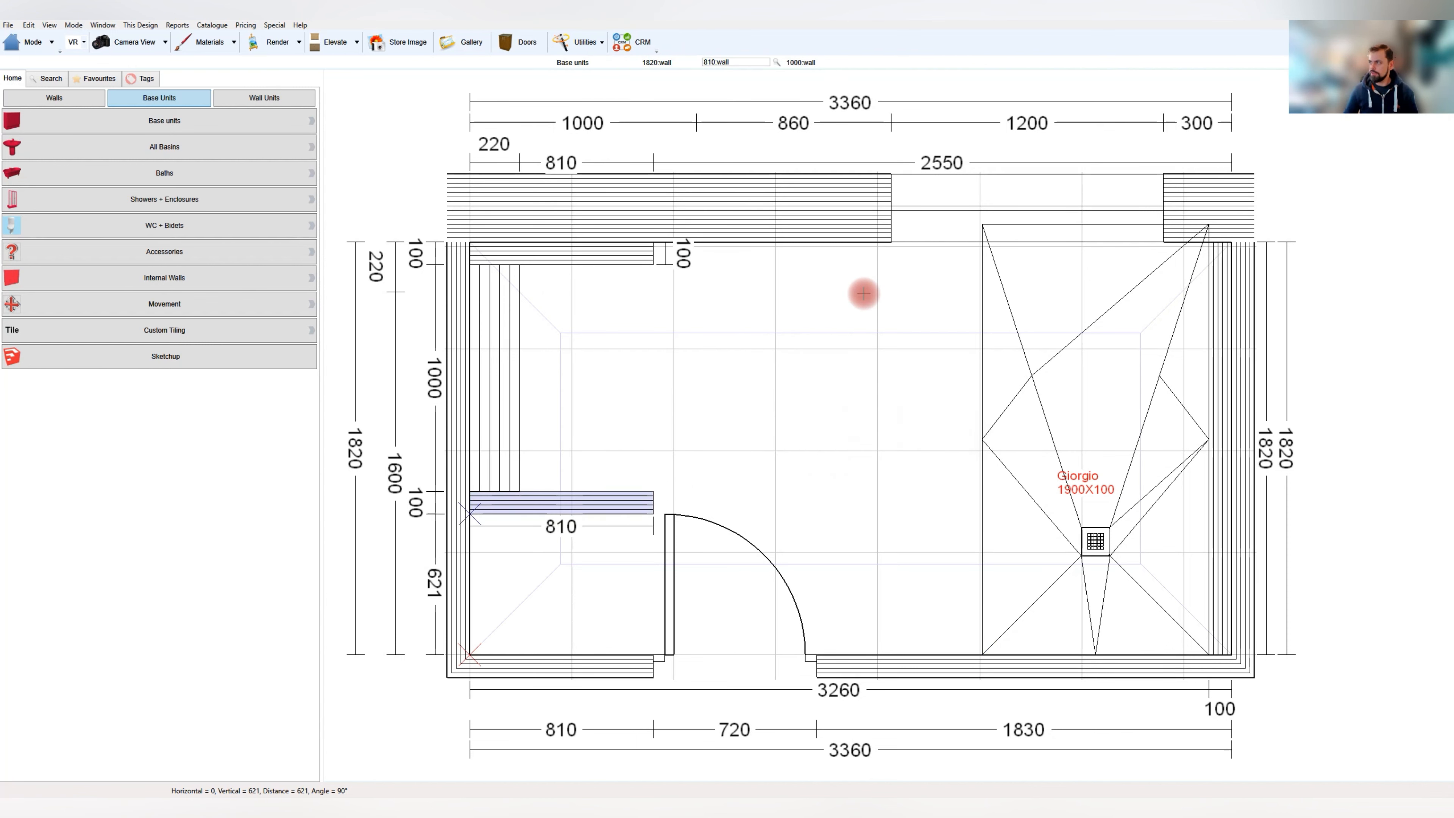
Make sure both 810 walls and the 1000 wall between them are locked in position
right_click(546, 500)
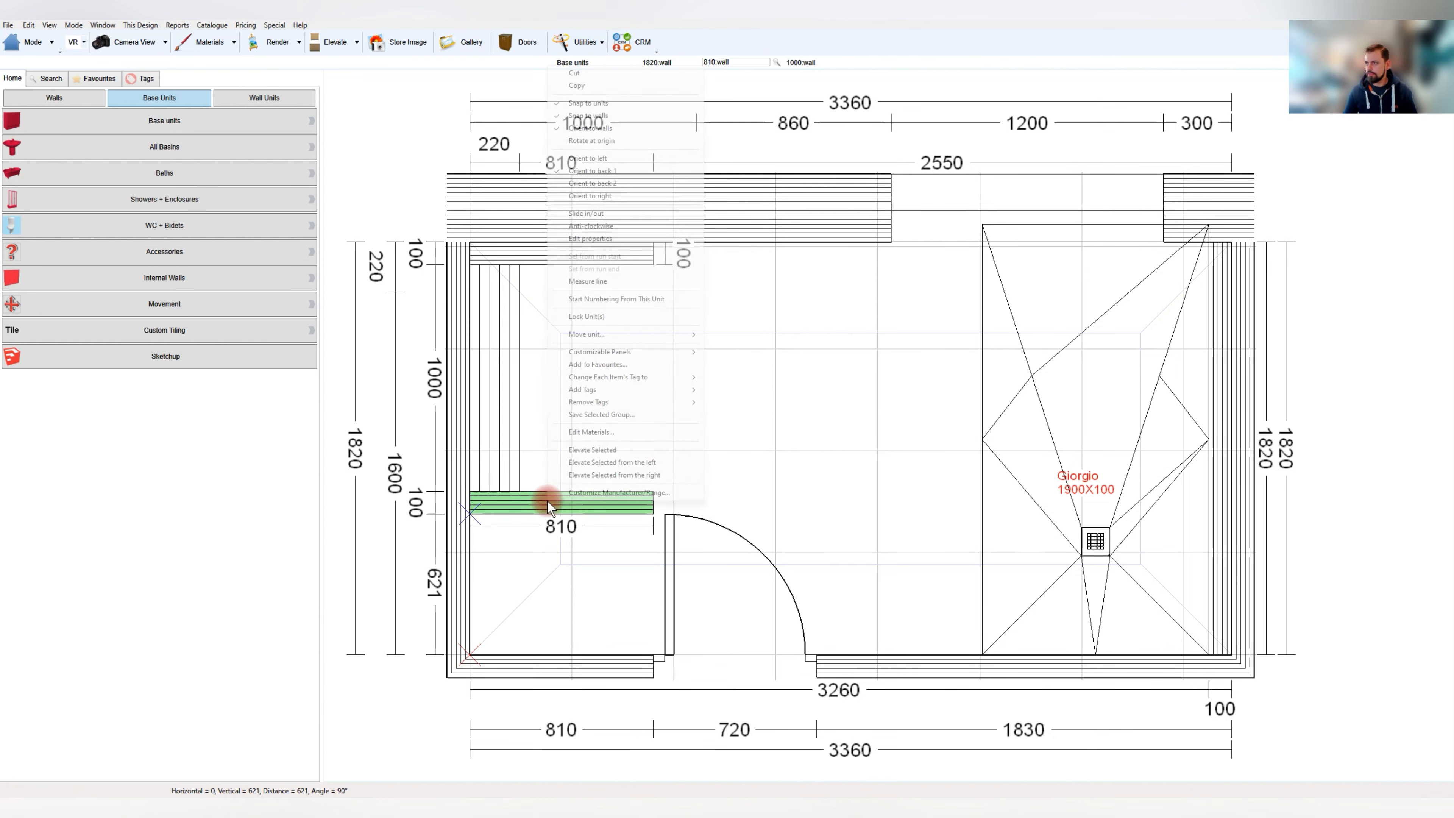
click(614, 324)
click(629, 263)
right_click(628, 262)
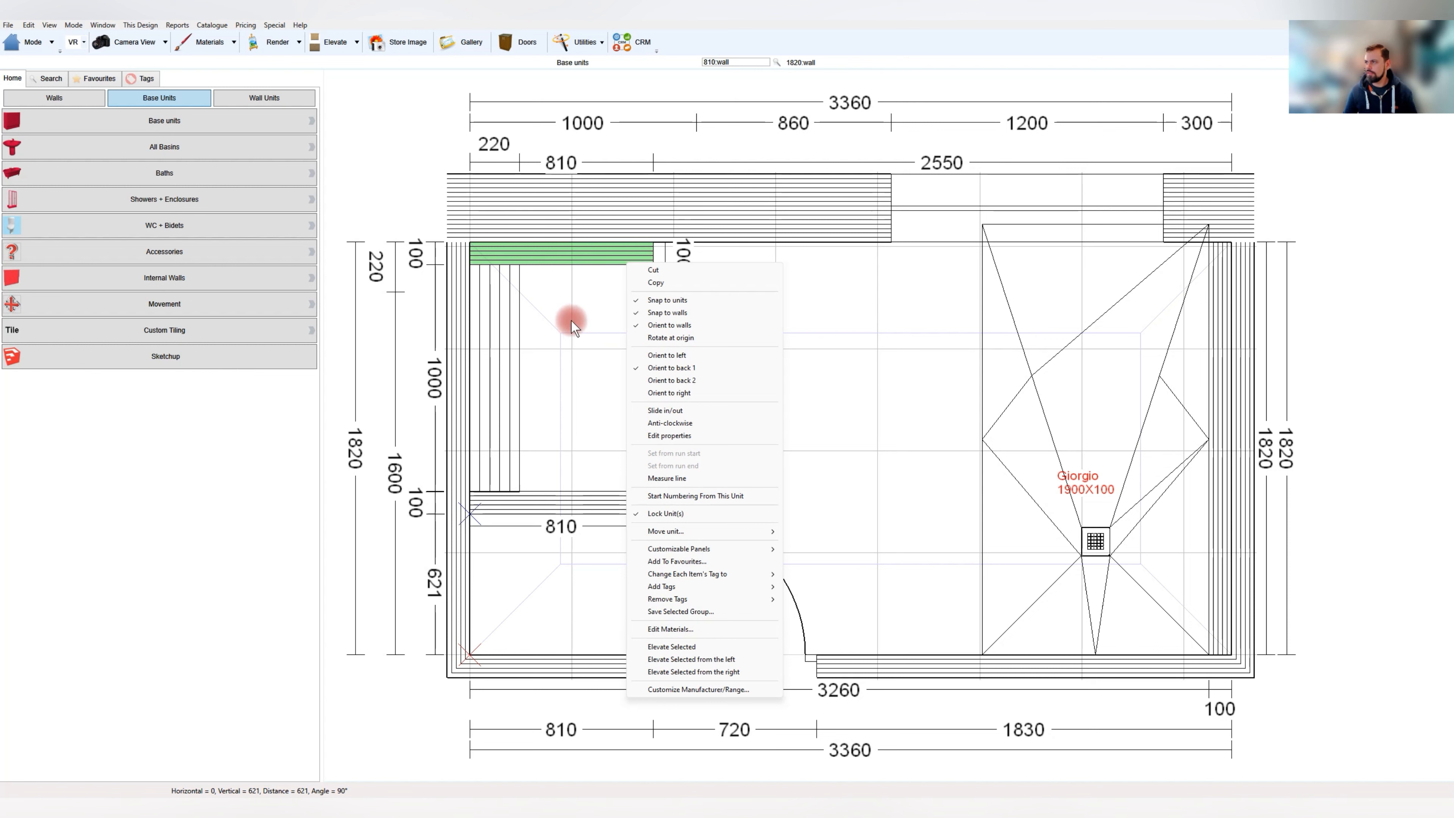
click(666, 513)
click(506, 362)
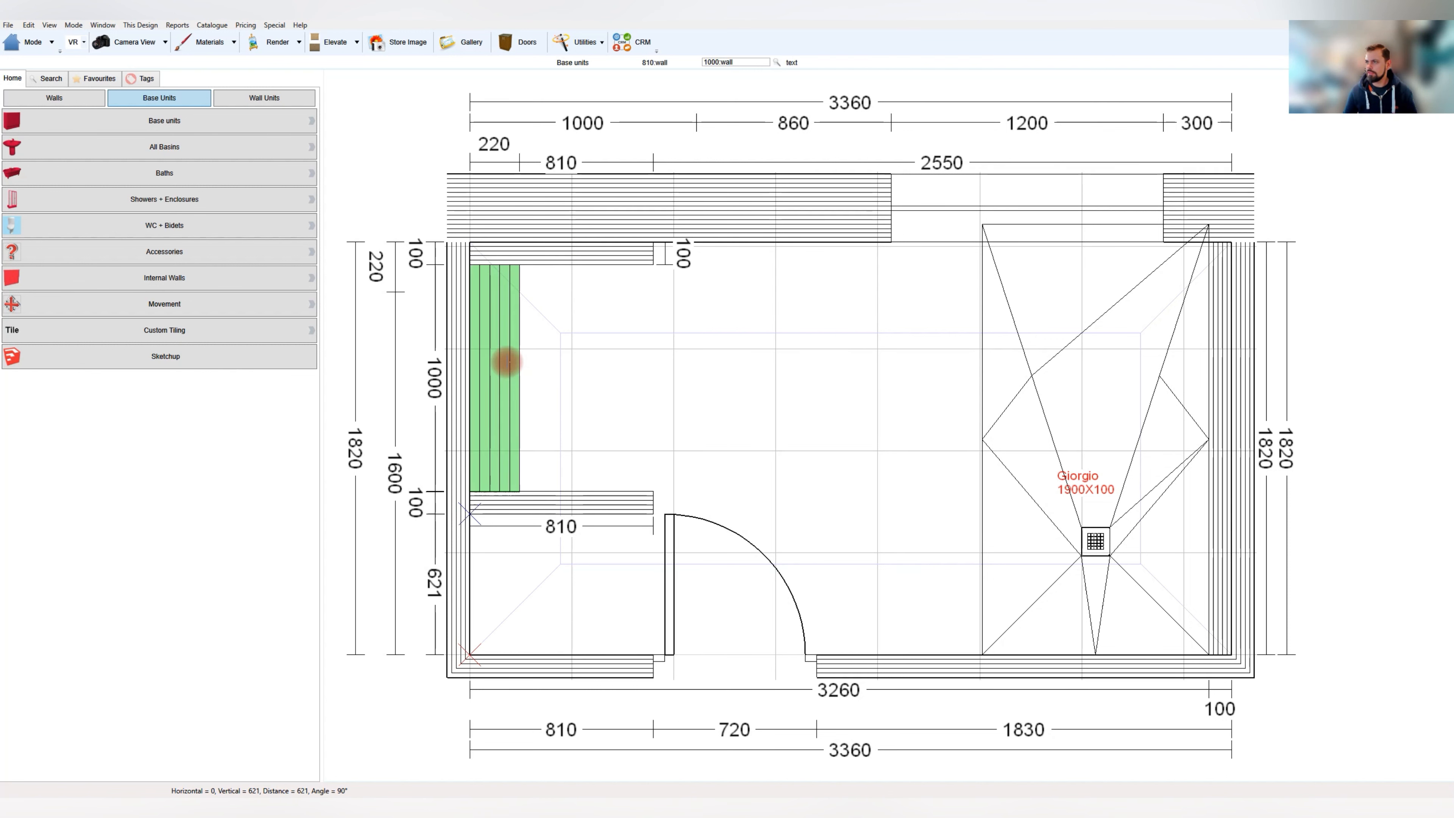
right_click(504, 361)
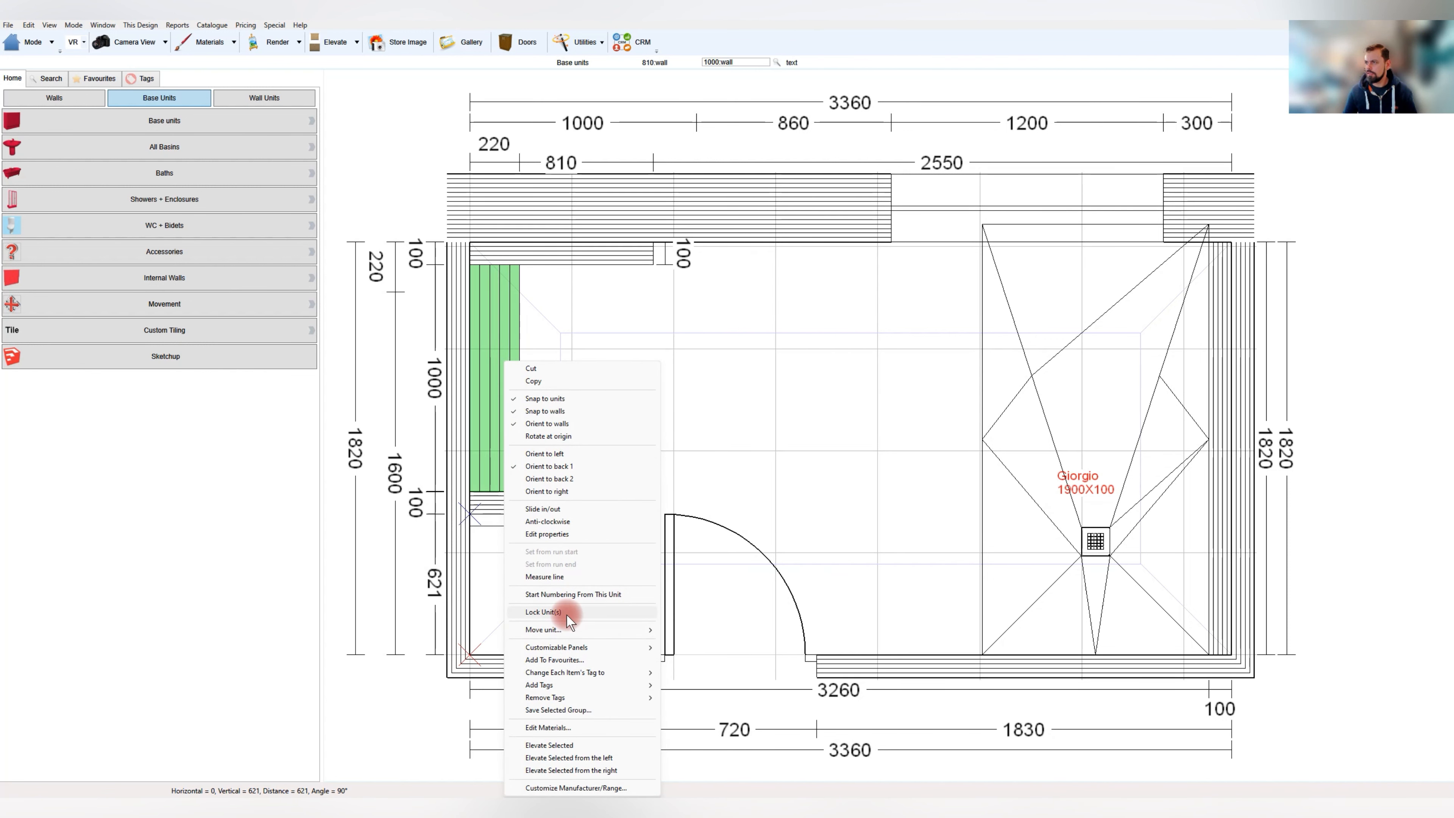
click(558, 606)
Copy the 1000 wall, park the duplicate outside the room beside the end wall and set its width to 621
click(509, 410)
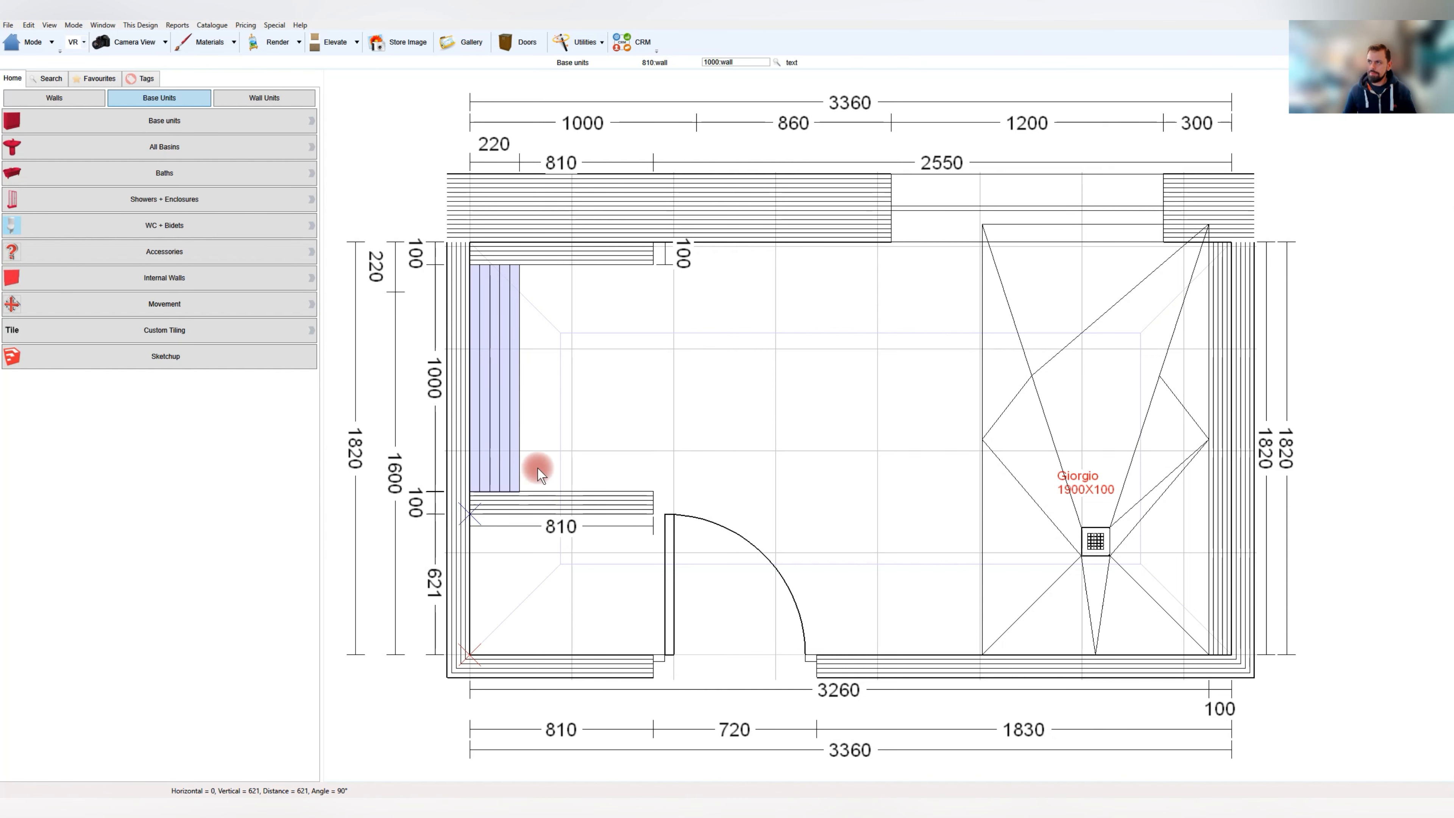
key(ctrl+v)
drag(495, 132, 420, 463)
double_click(419, 463)
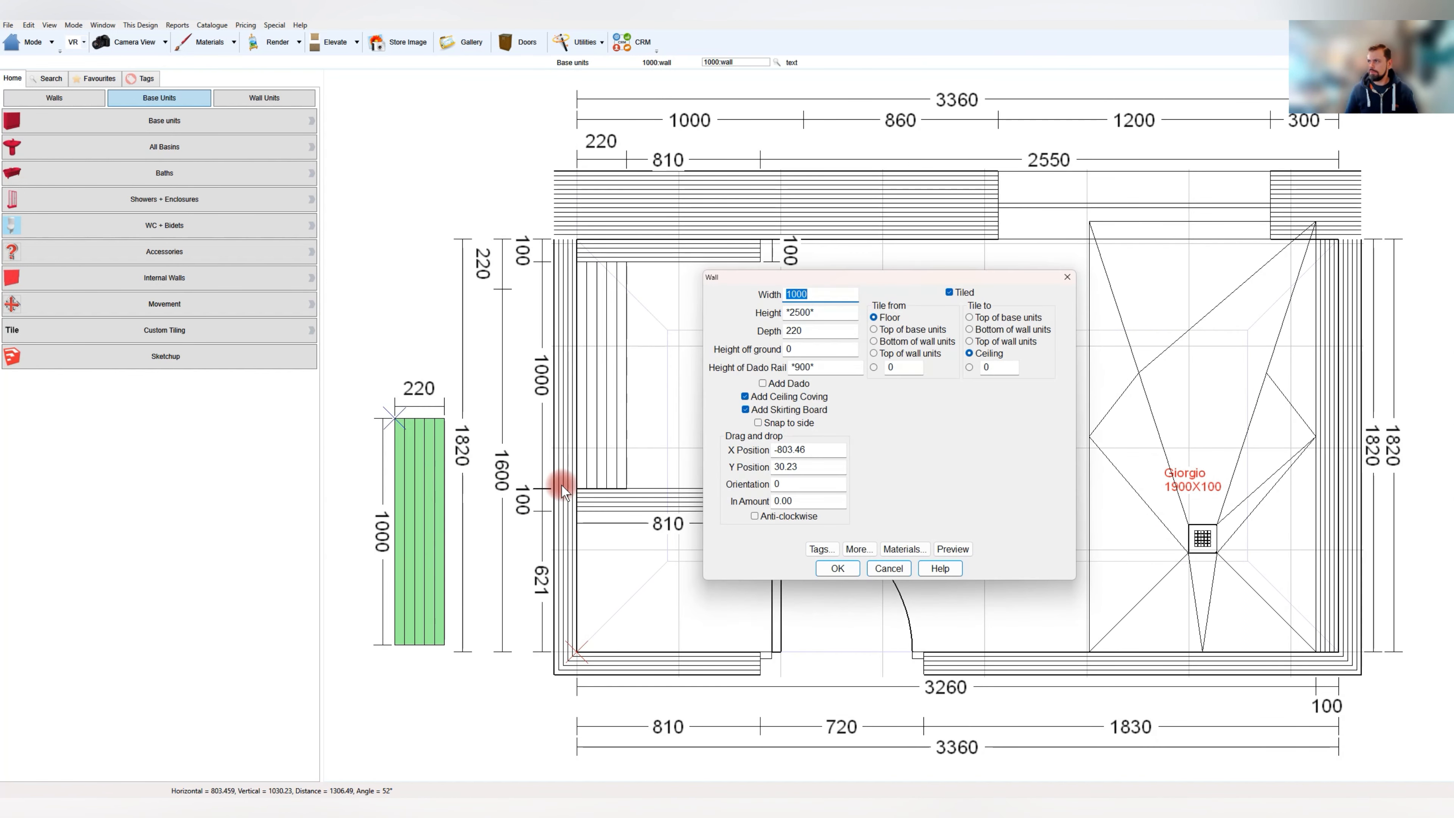
text(621)
key(Return)
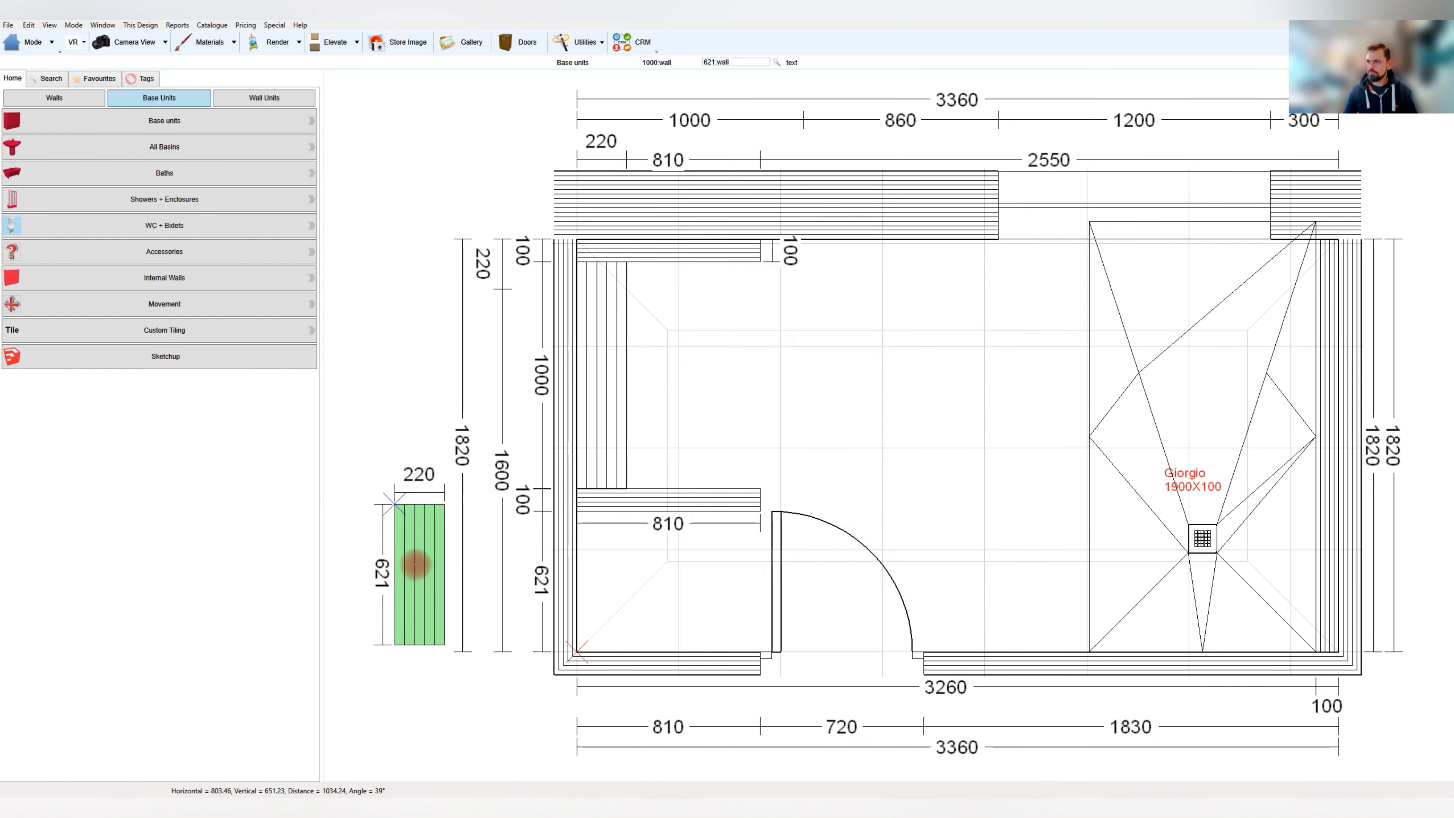
Place the 621 wall against the end wall in the door-side corner and lock it
drag(426, 550, 615, 549)
right_click(615, 550)
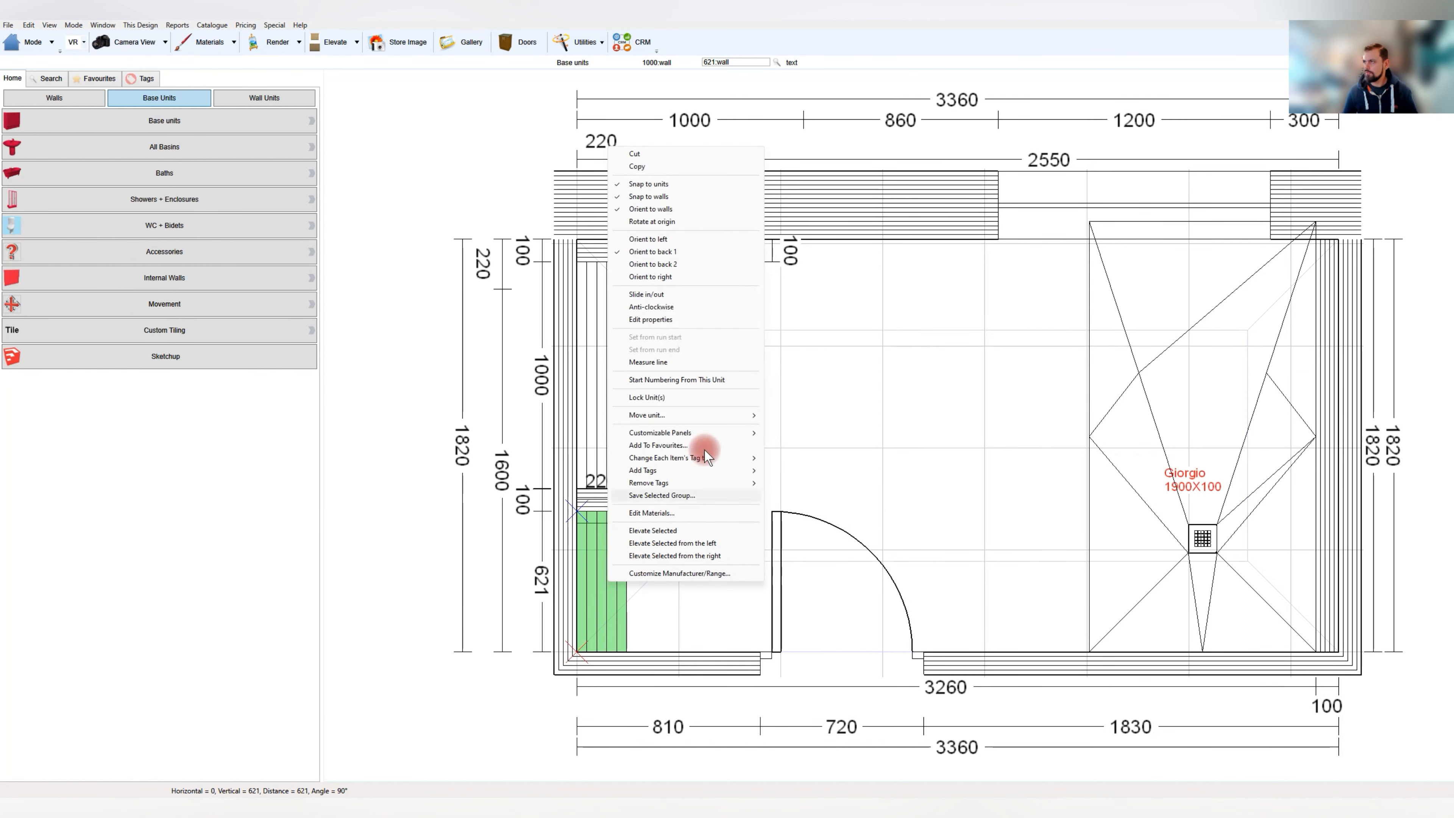
click(698, 396)
middle_drag(766, 495, 763, 416)
middle_drag(737, 499, 636, 475)
click(793, 333)
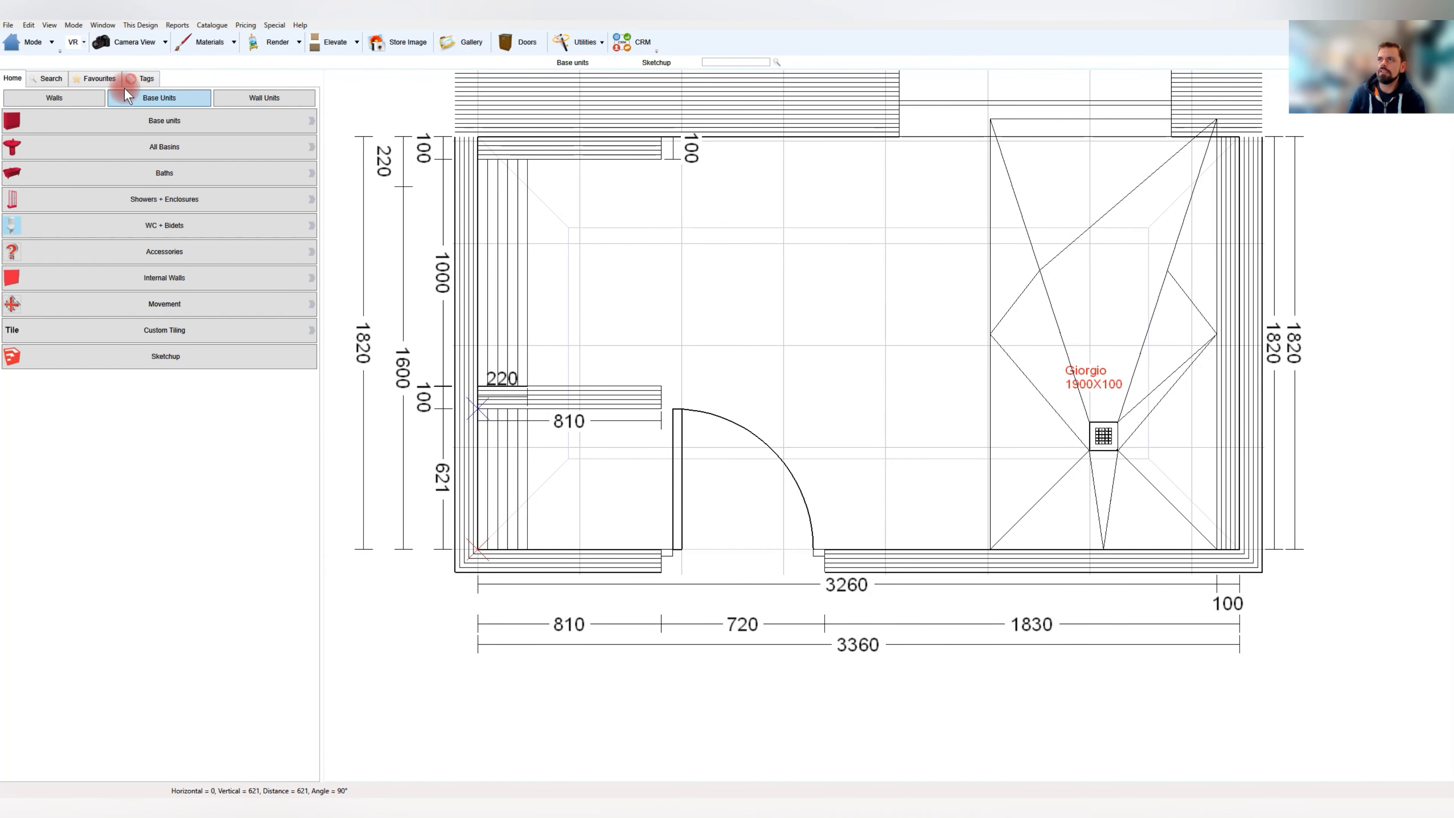
Open the favourites library and review the reference photo for the toilet and vanity recess layout
click(98, 78)
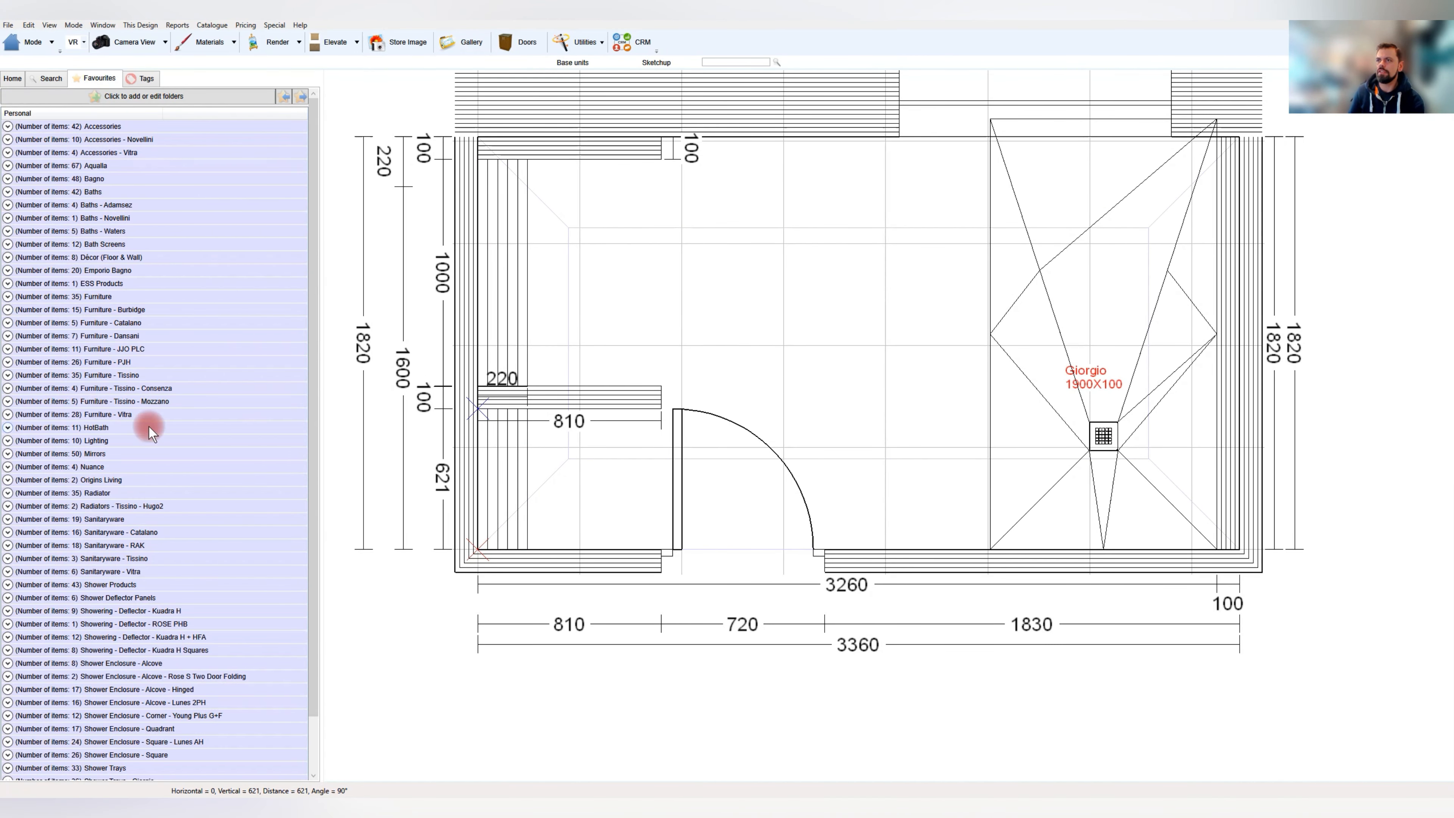
middle_drag(745, 335, 840, 444)
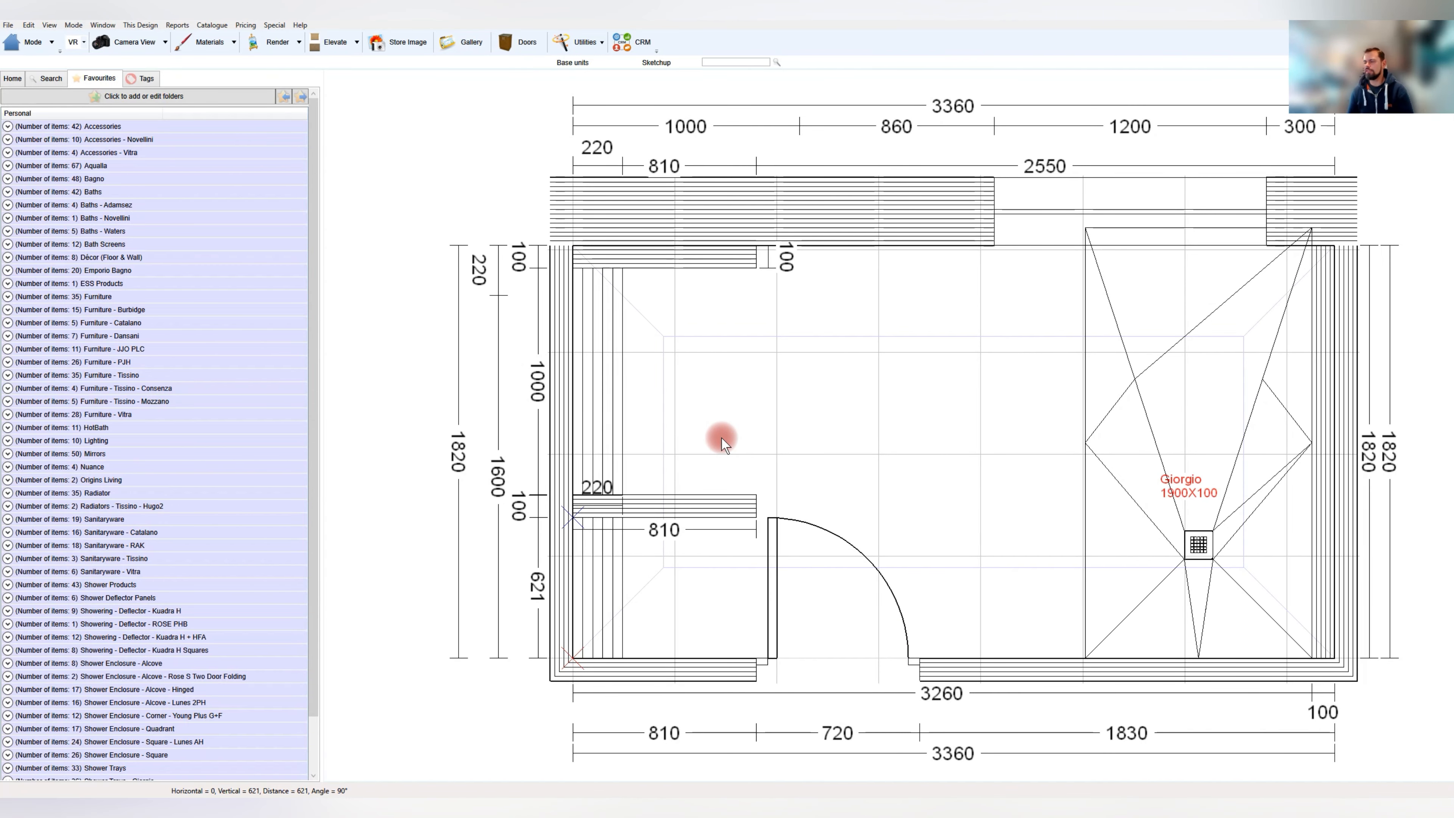
mouse_move(952, 812)
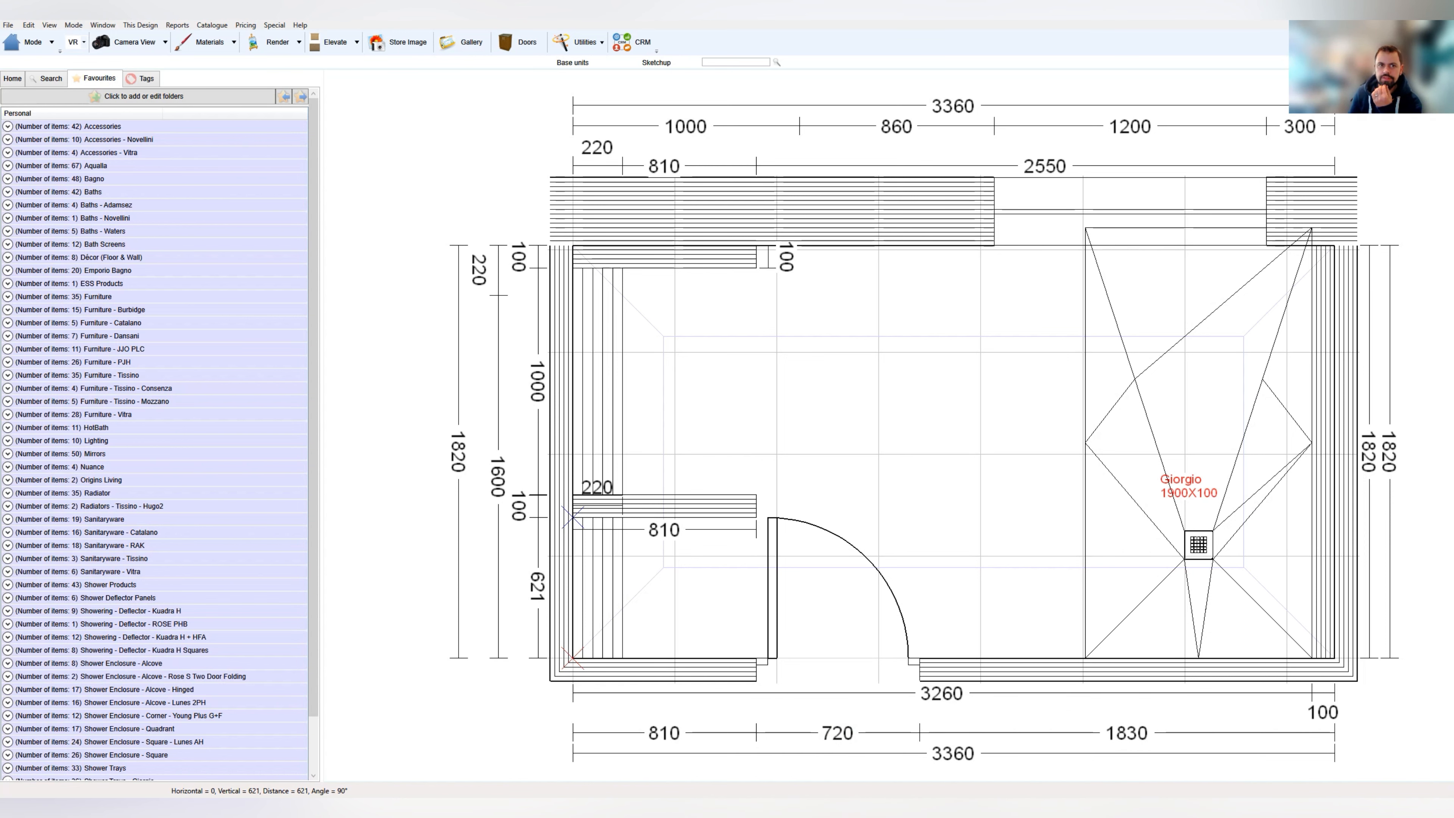
drag(0, 269, 609, 121)
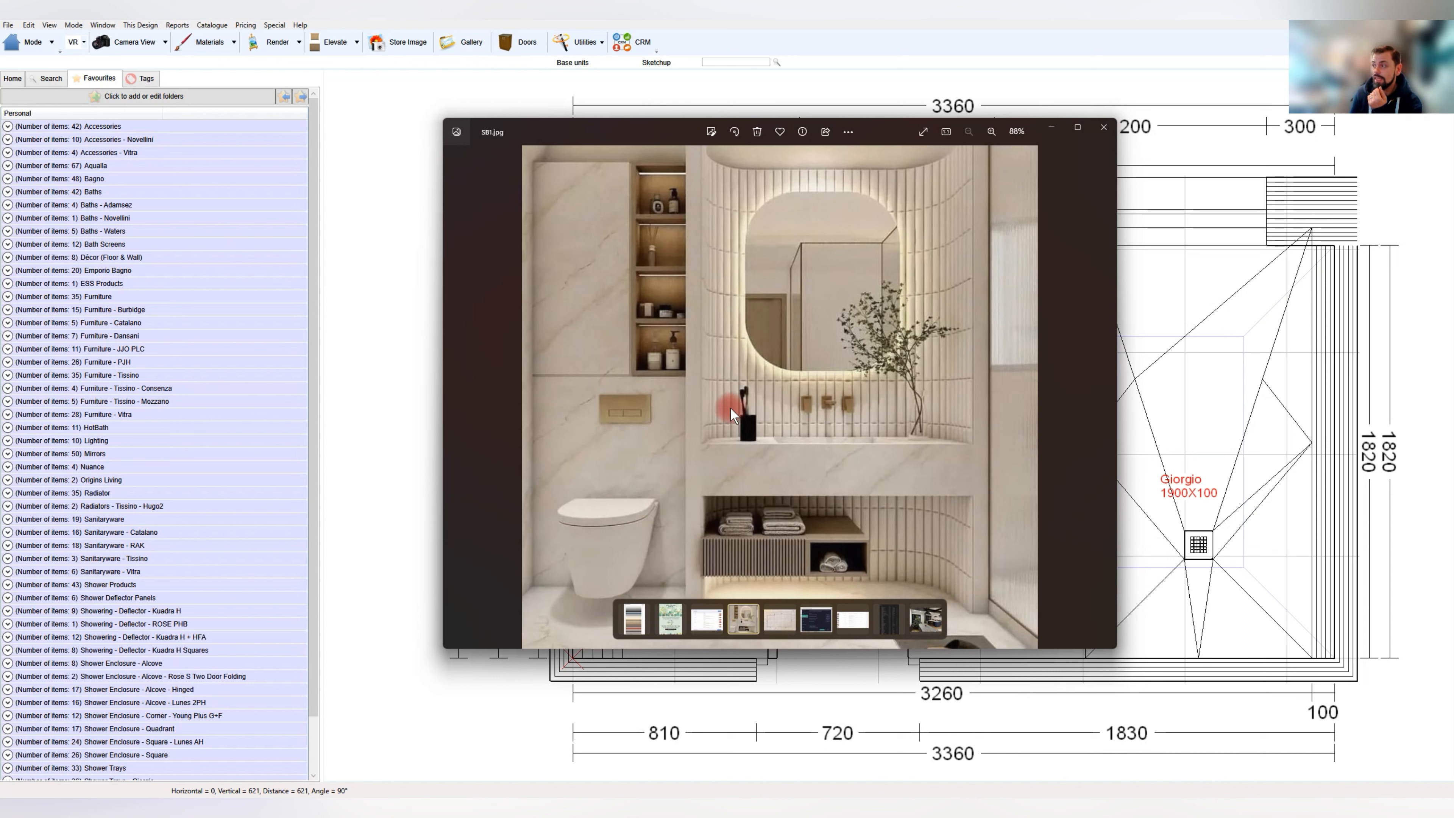
click(1055, 128)
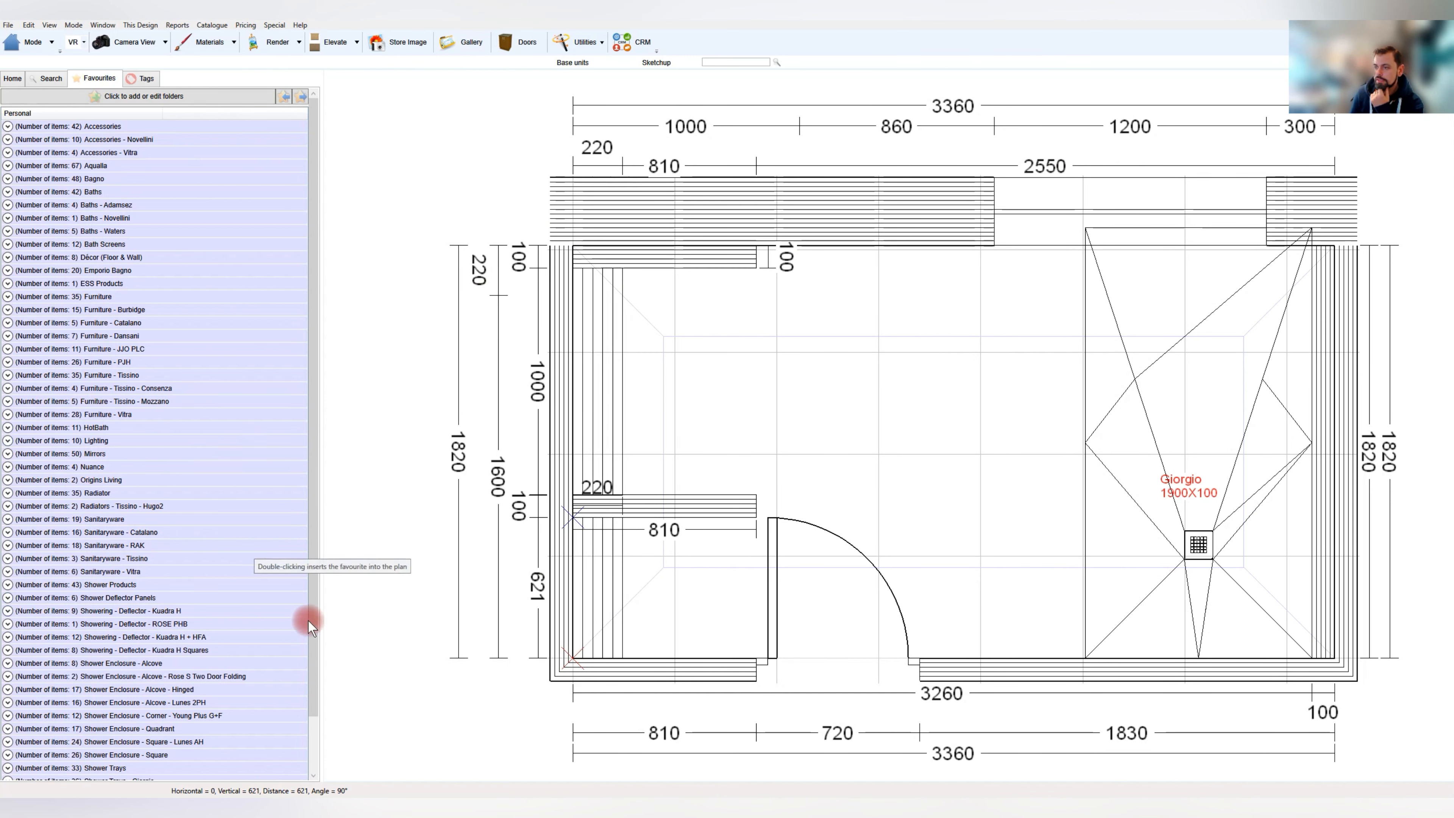
Insert the Tece Now - Chrome - 1120 Frame flush plate with an in amount of 220 and position it on the 621 wall
scroll(309, 616, down, 3)
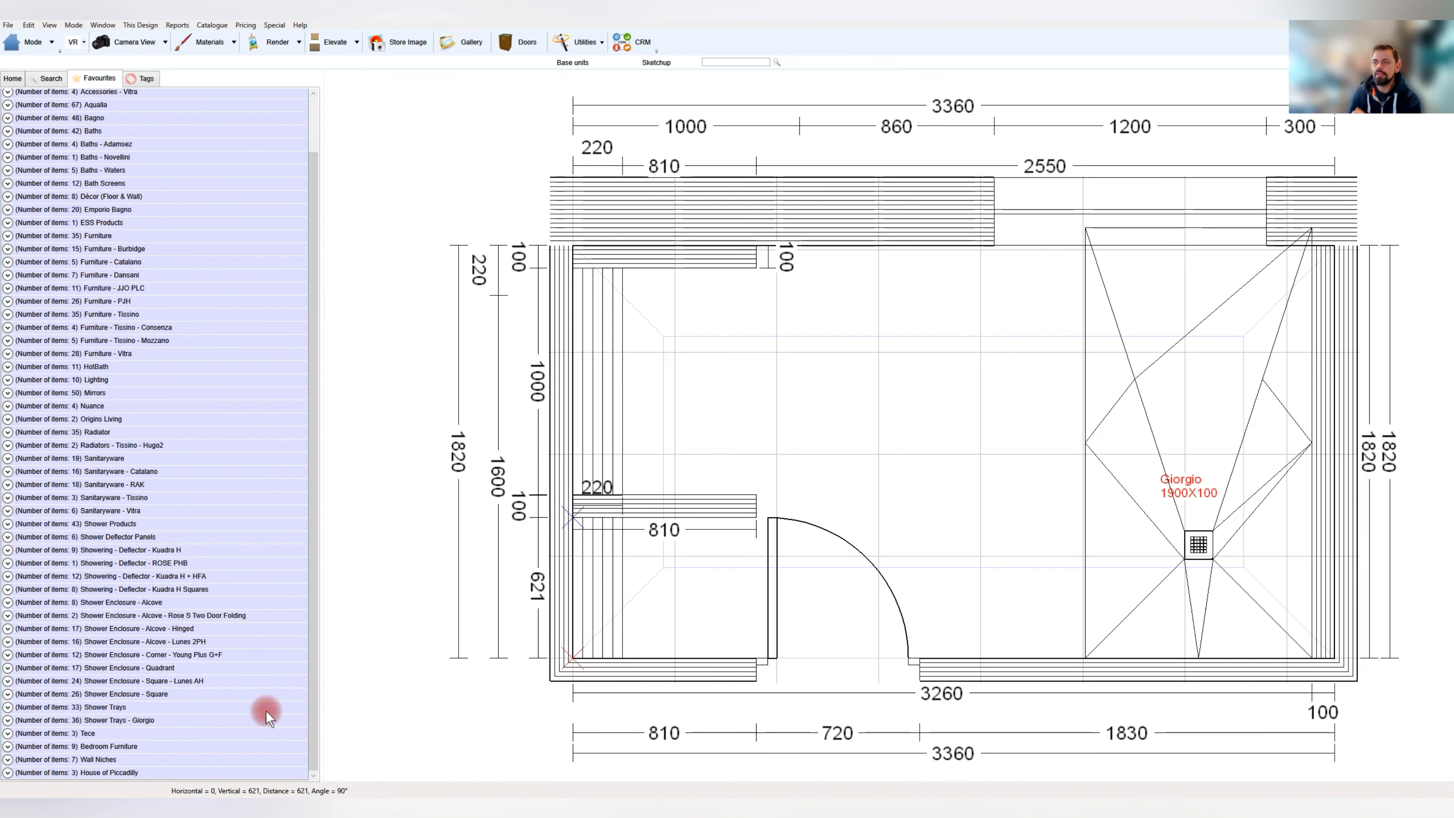
click(8, 733)
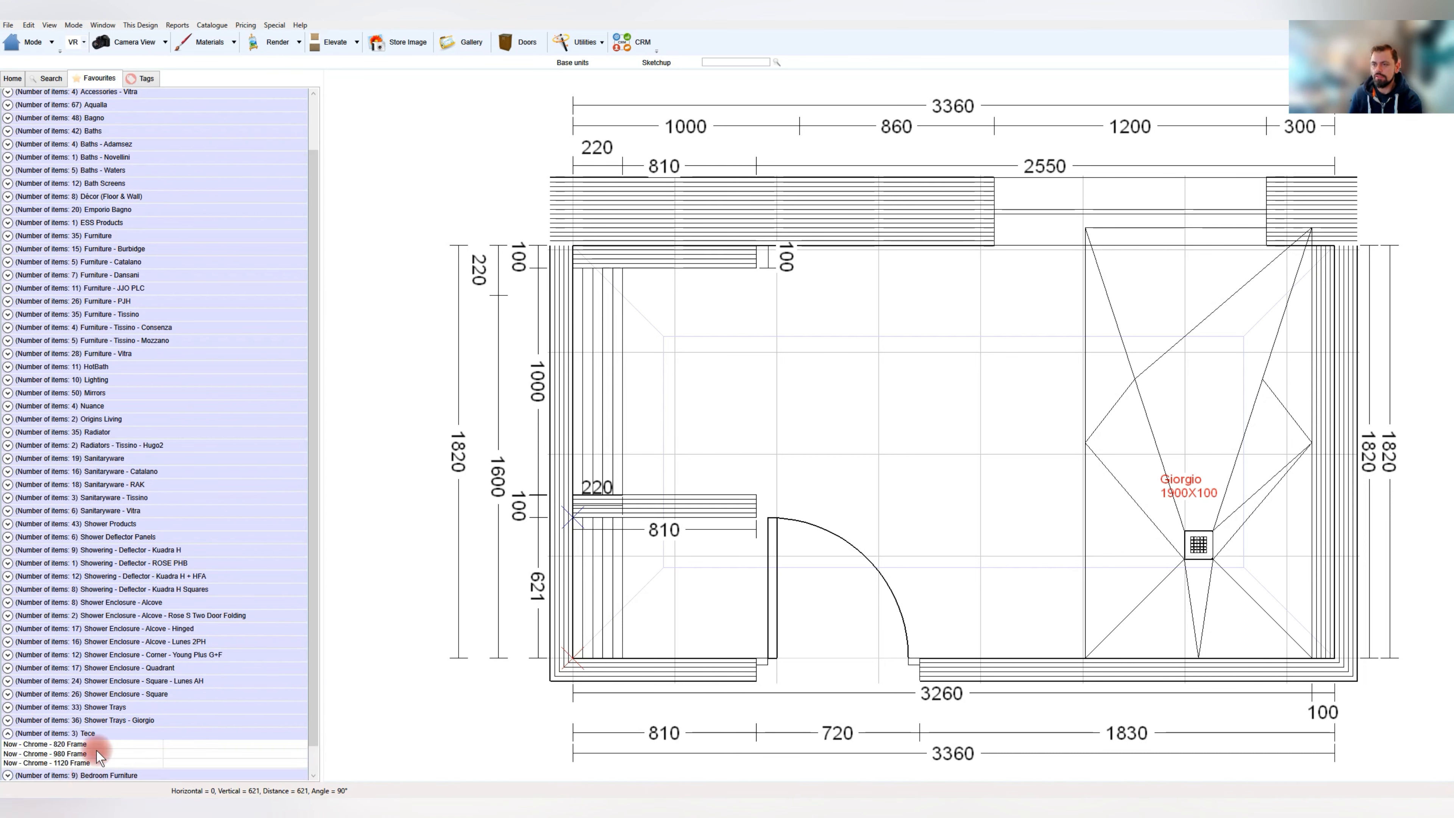
double_click(65, 764)
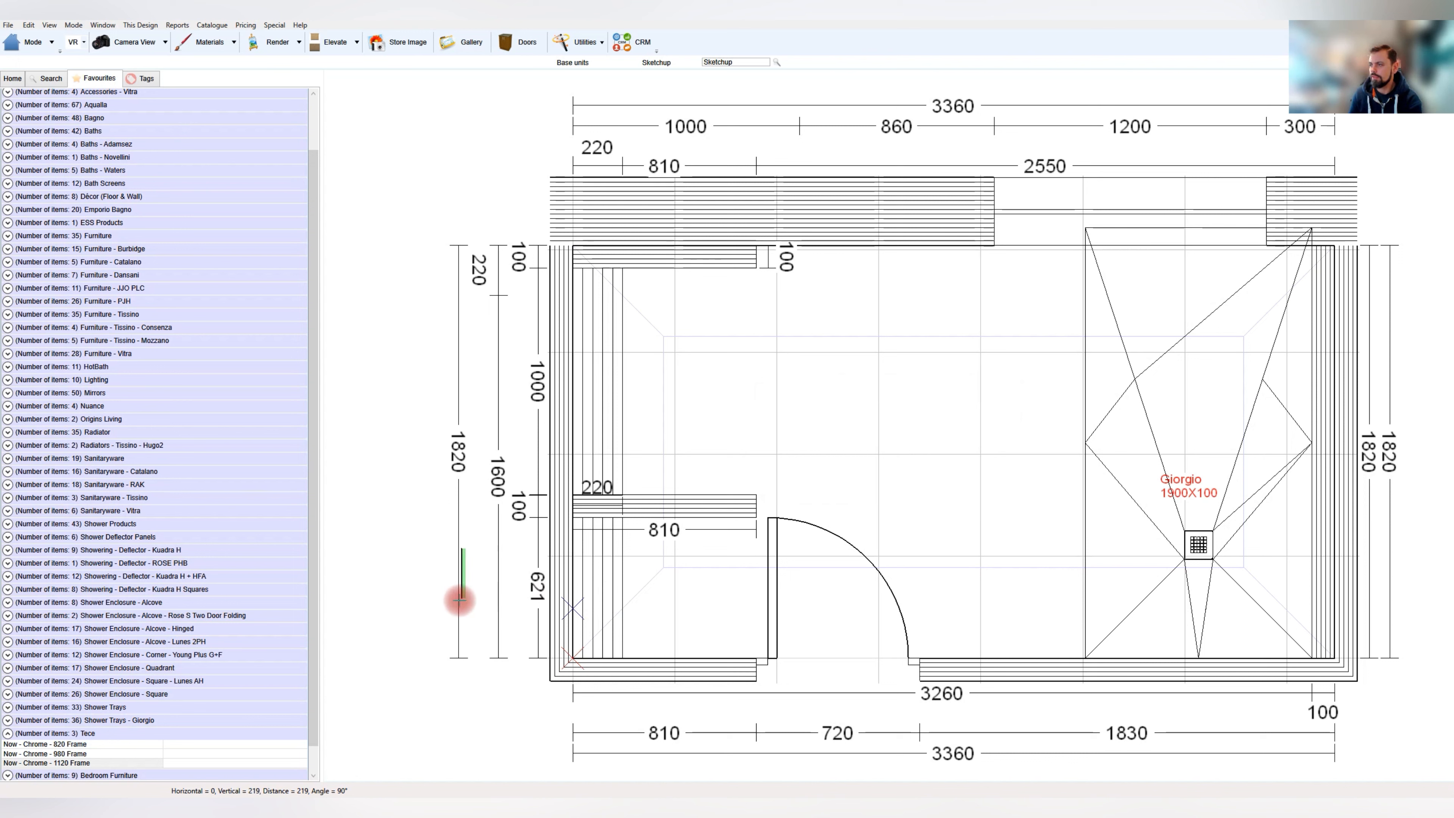
click(460, 564)
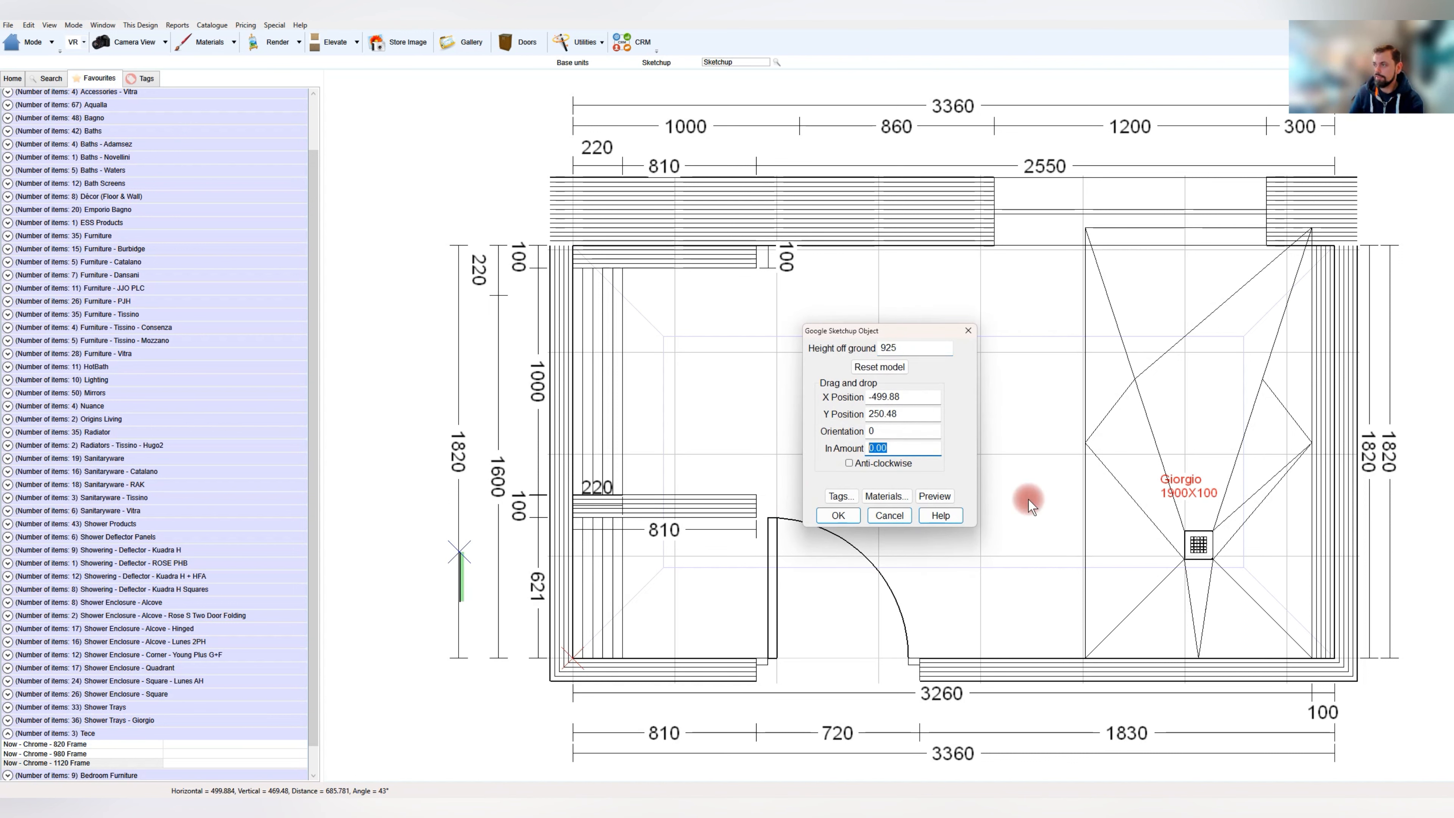
key(Return)
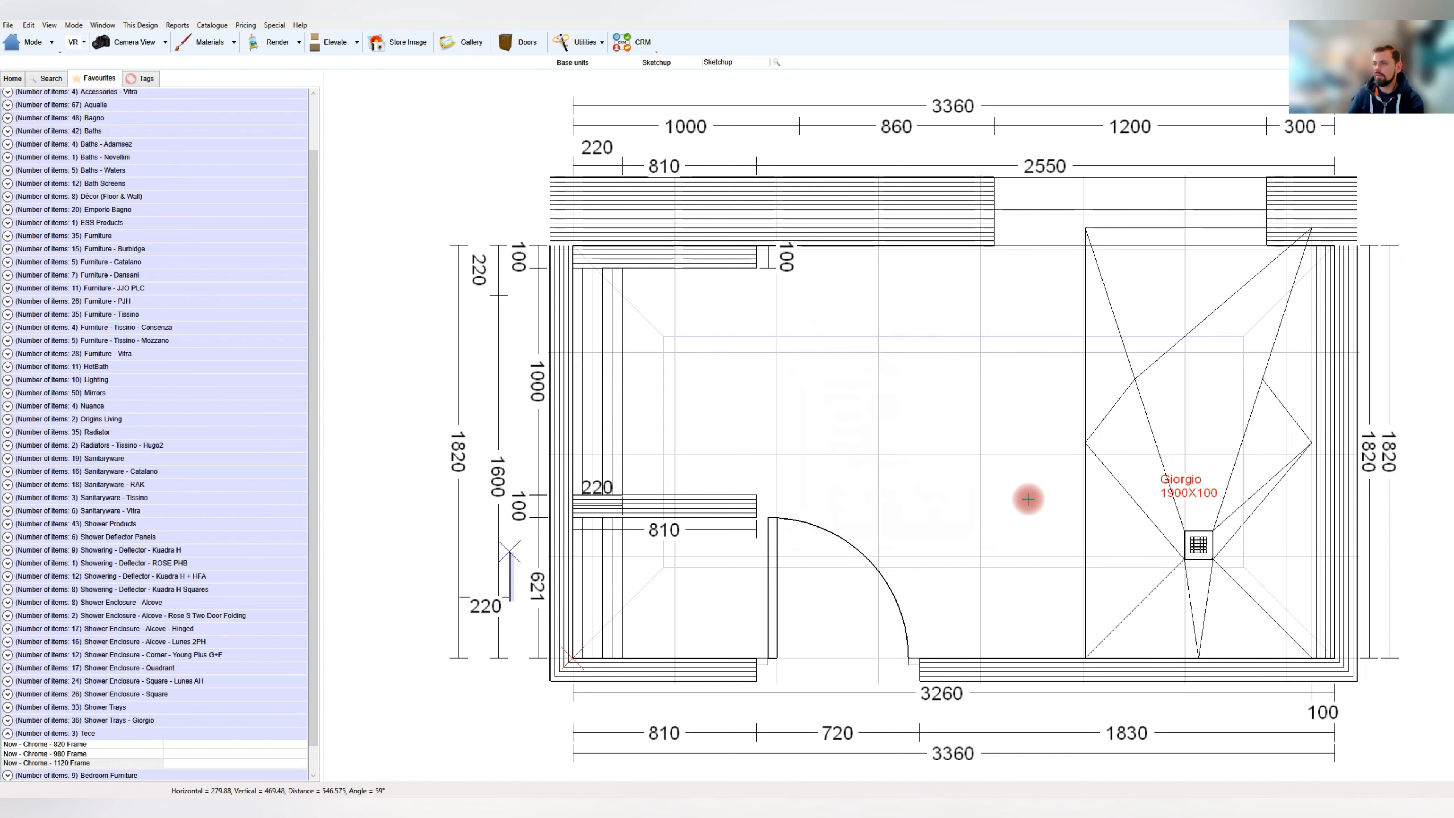
click(633, 583)
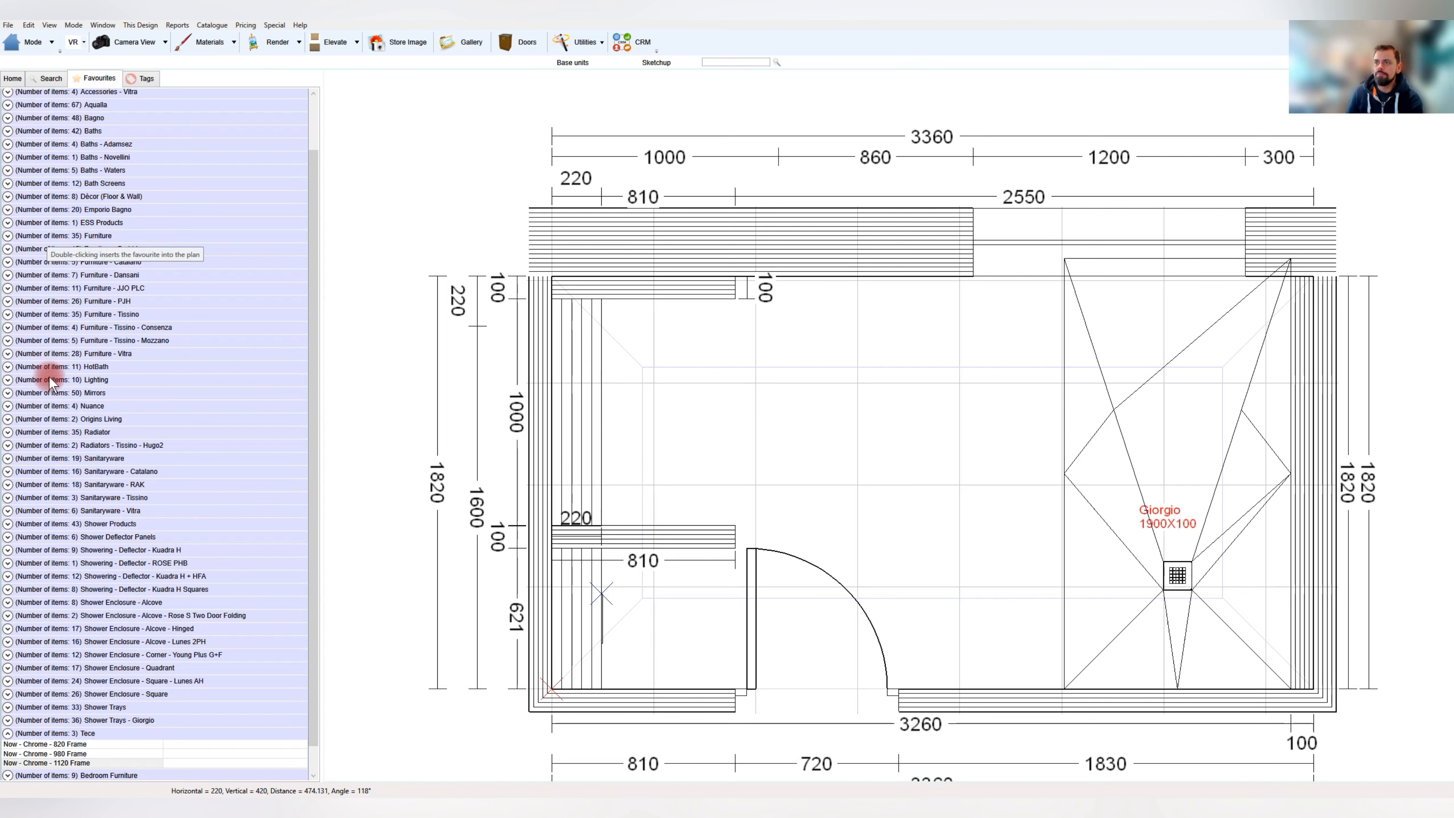
Insert the Catalano Zero - WH - 55 - Glossy White toilet with an in amount of 220 and position it against the 621 wall
click(12, 471)
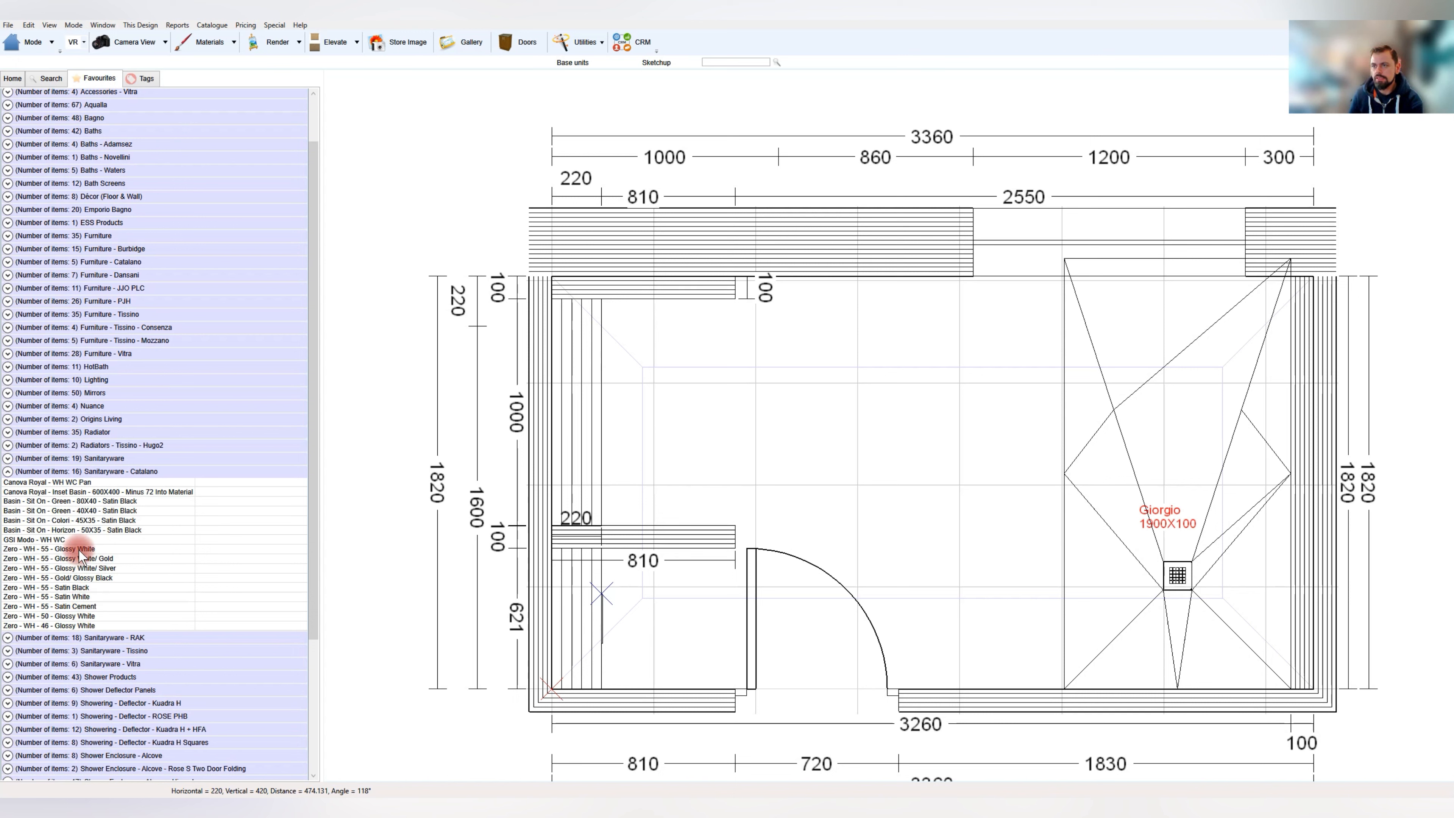
mouse_move(79, 552)
mouse_down()
mouse_move(436, 636)
mouse_move(606, 618)
mouse_move(447, 604)
mouse_move(403, 627)
mouse_up()
click(882, 448)
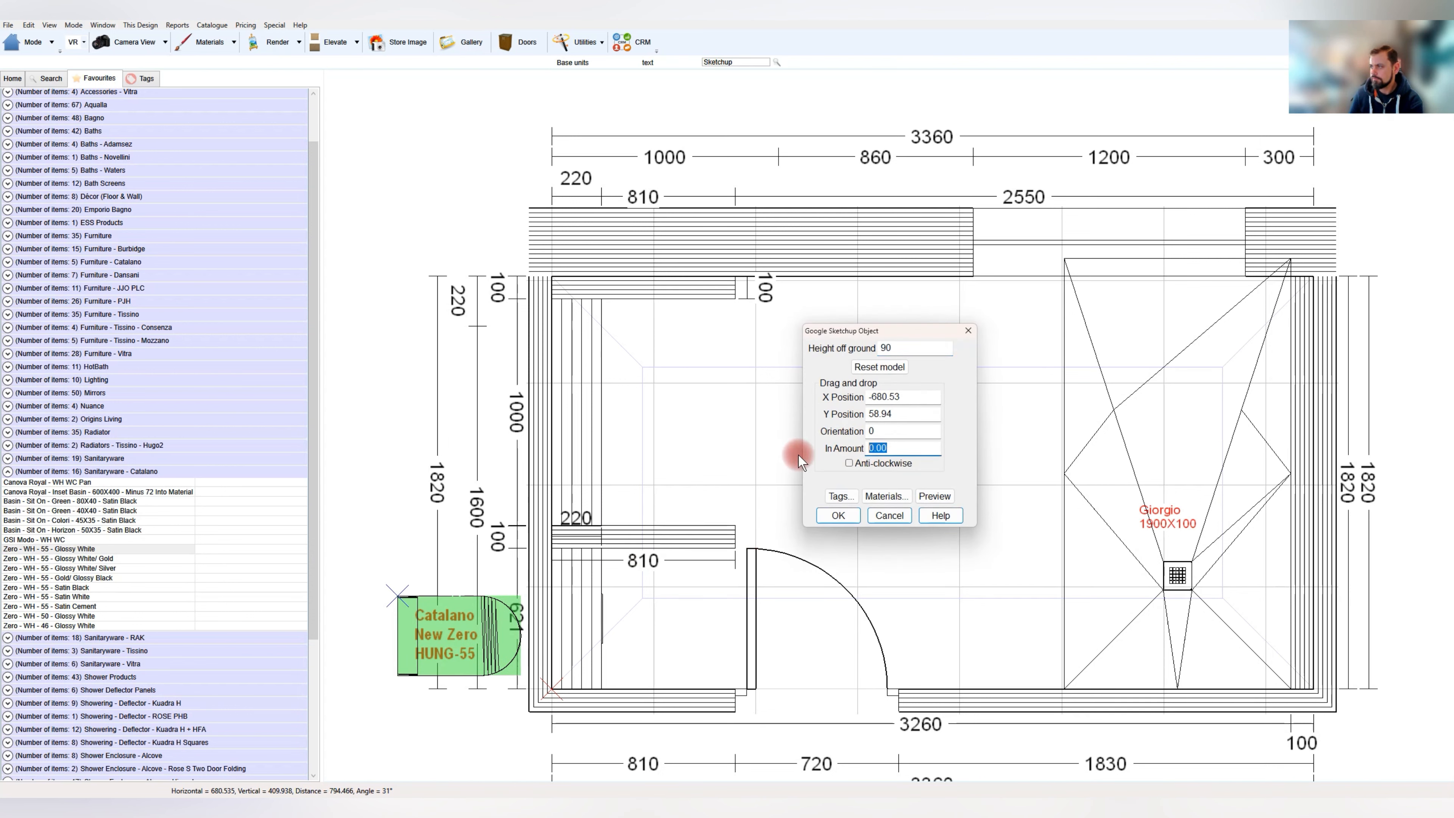
text(220)
key(Return)
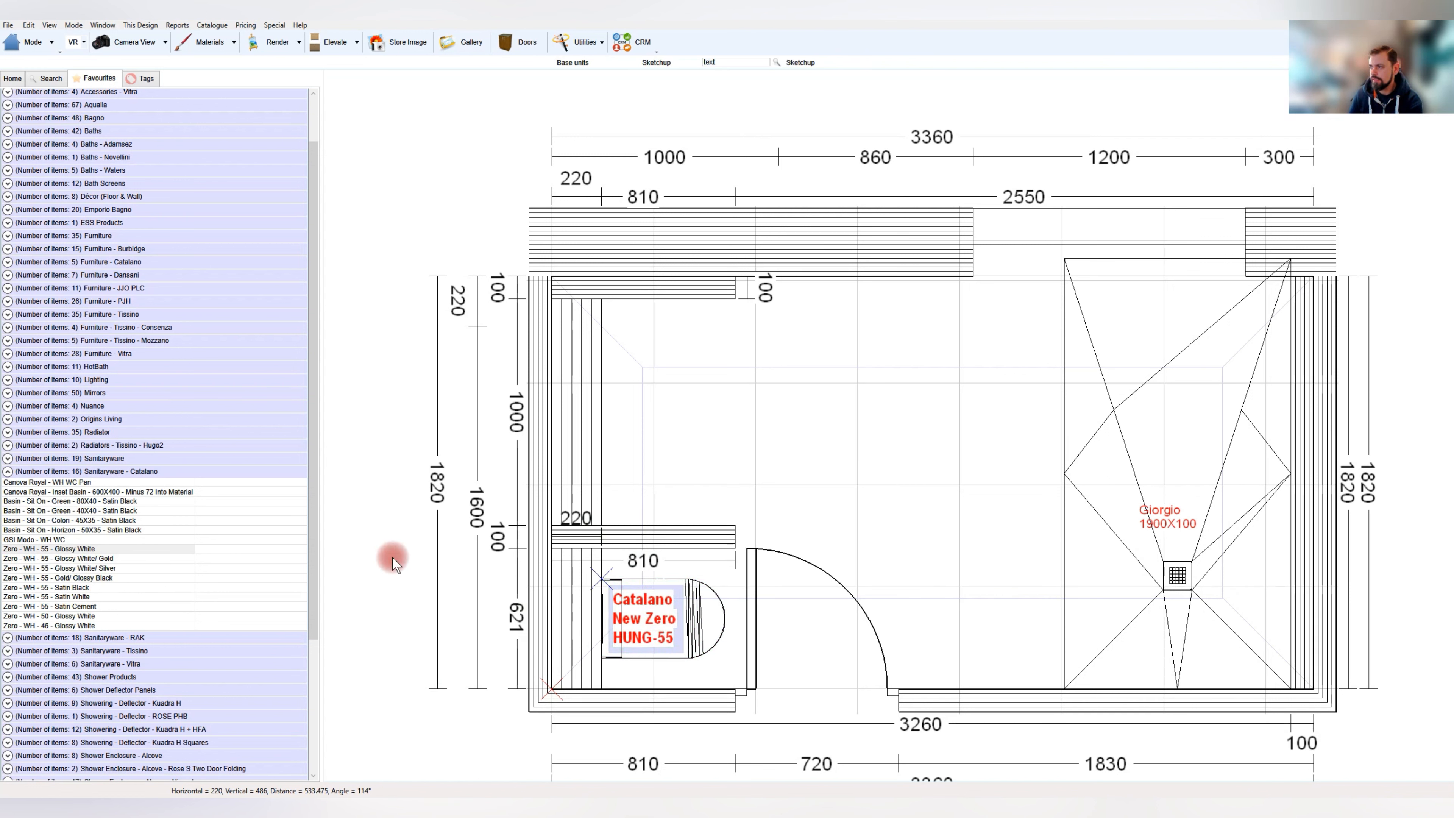
Save the design and inspect the toilet and recess area in the VR view
click(8, 25)
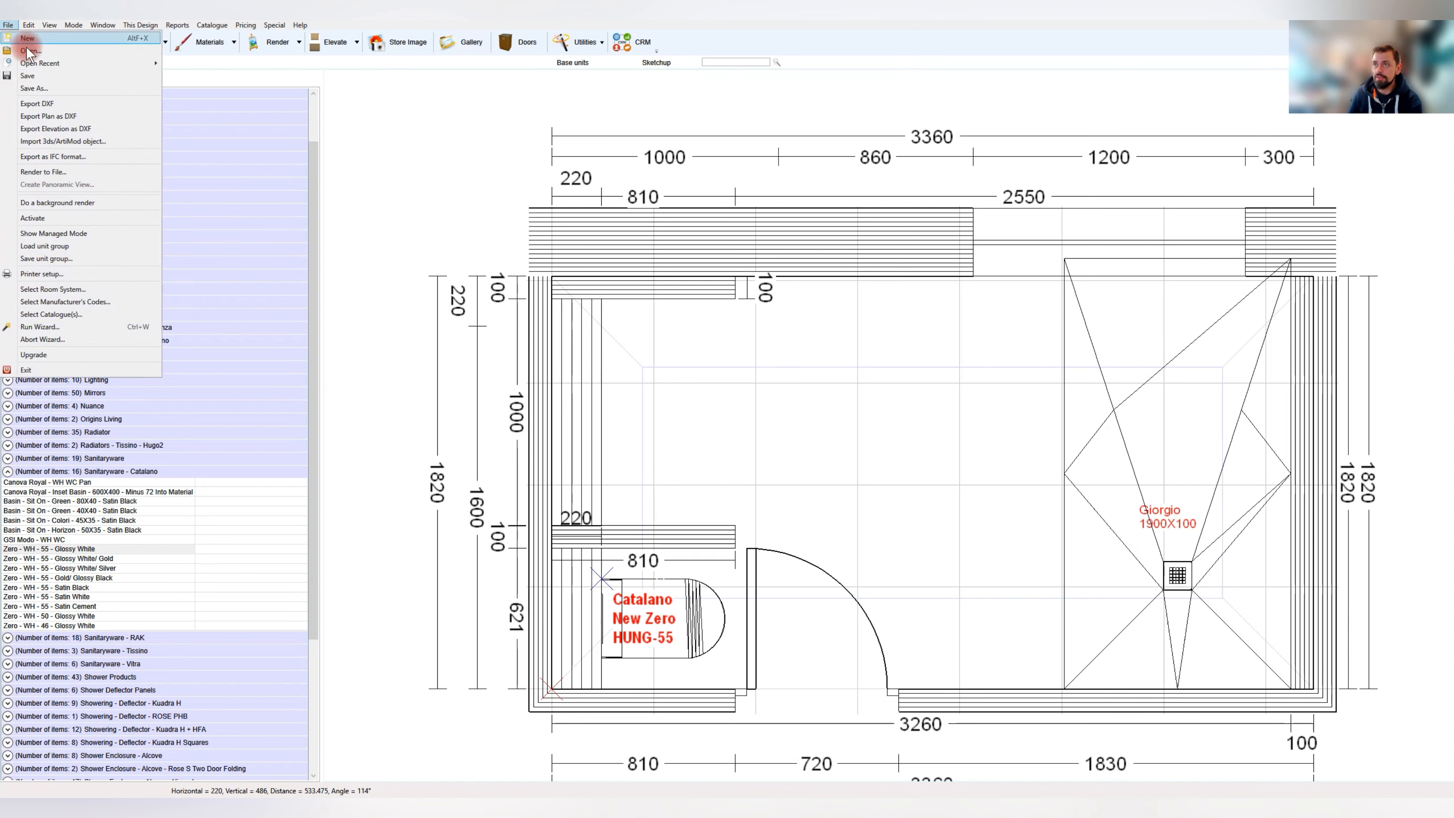
click(33, 70)
click(81, 41)
click(105, 56)
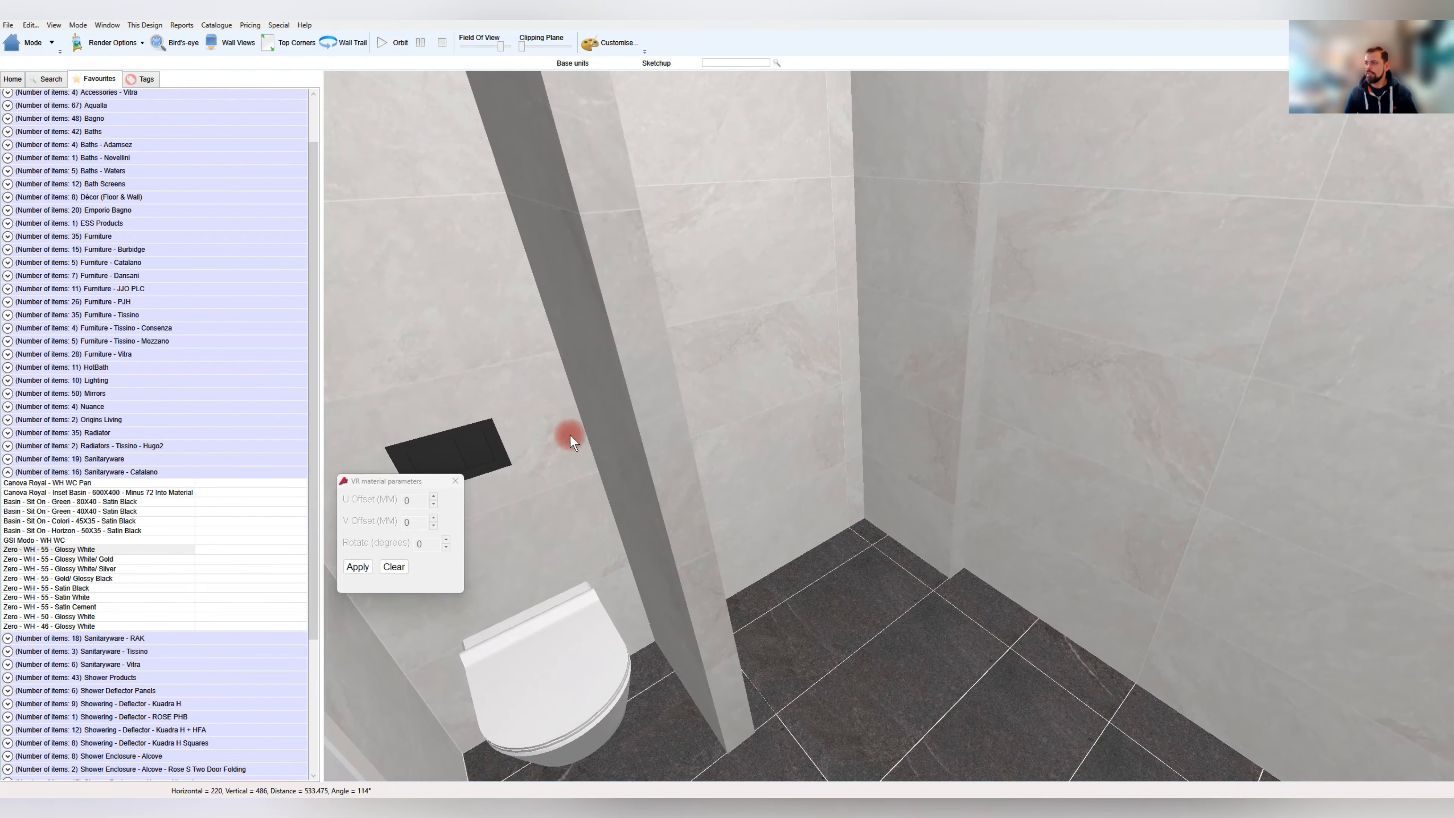
drag(569, 435, 833, 546)
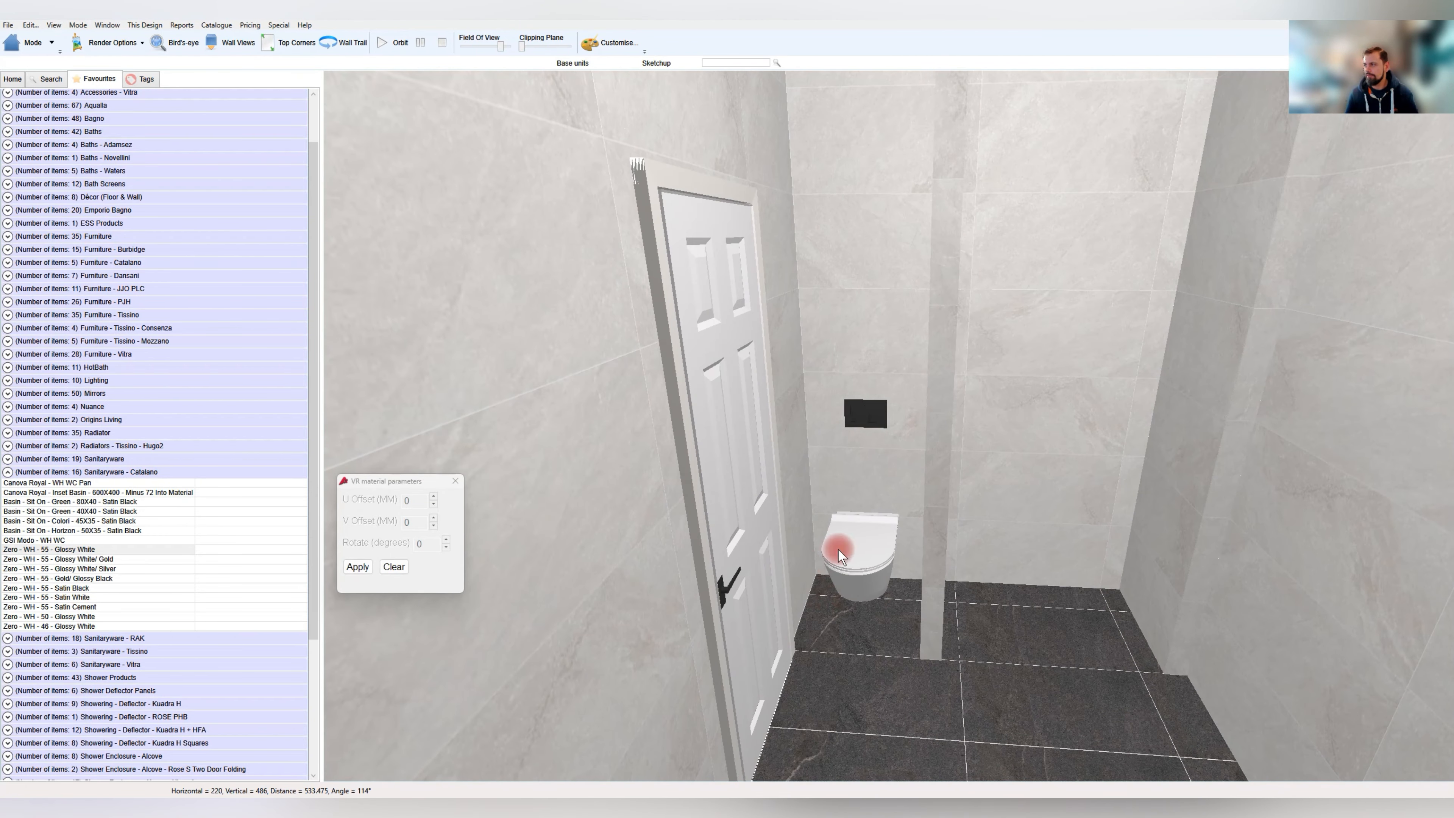
drag(941, 522, 795, 460)
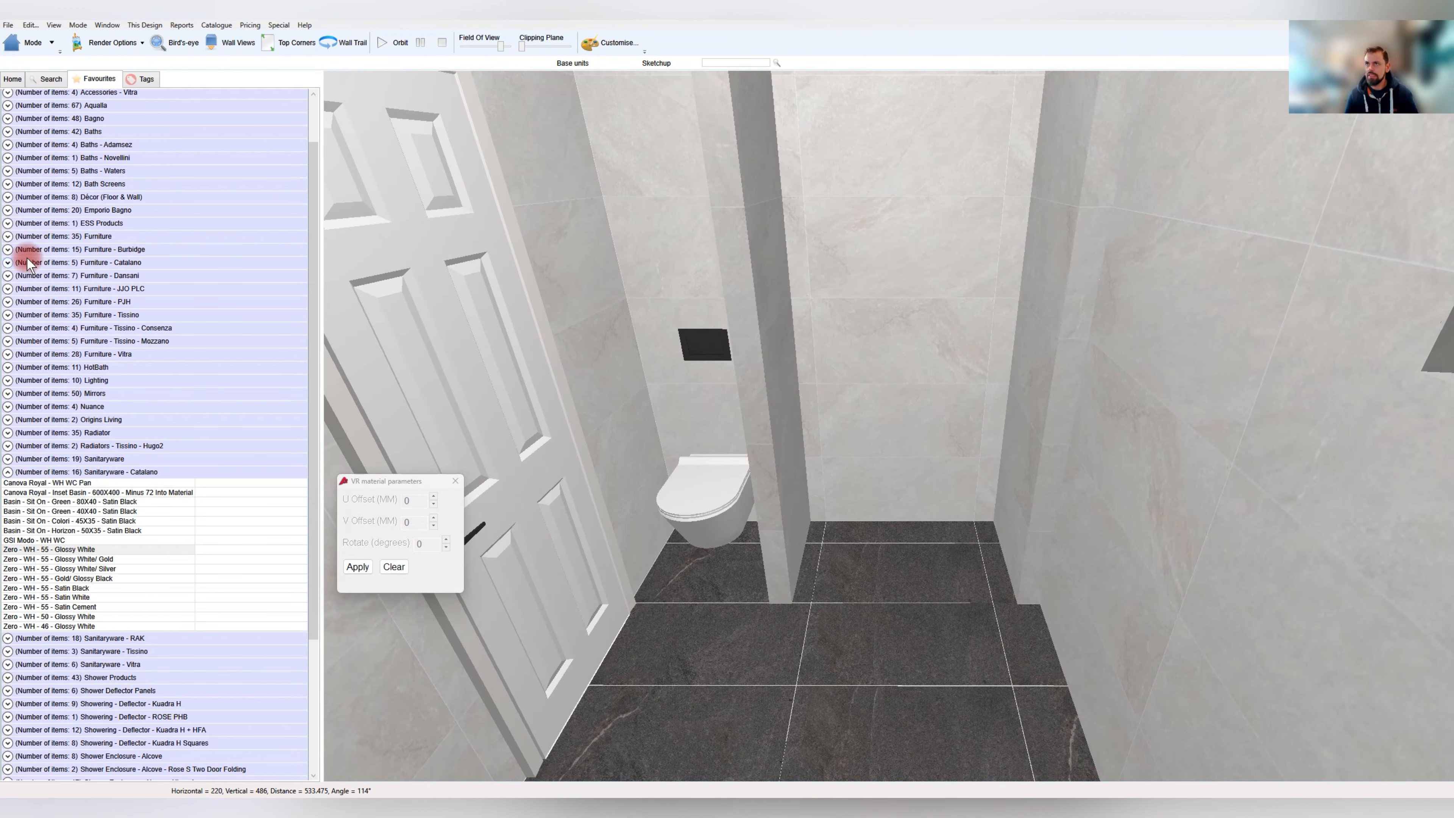
Return to the plan and move the 810 partition wall beside the toilet in/out by 200
click(14, 42)
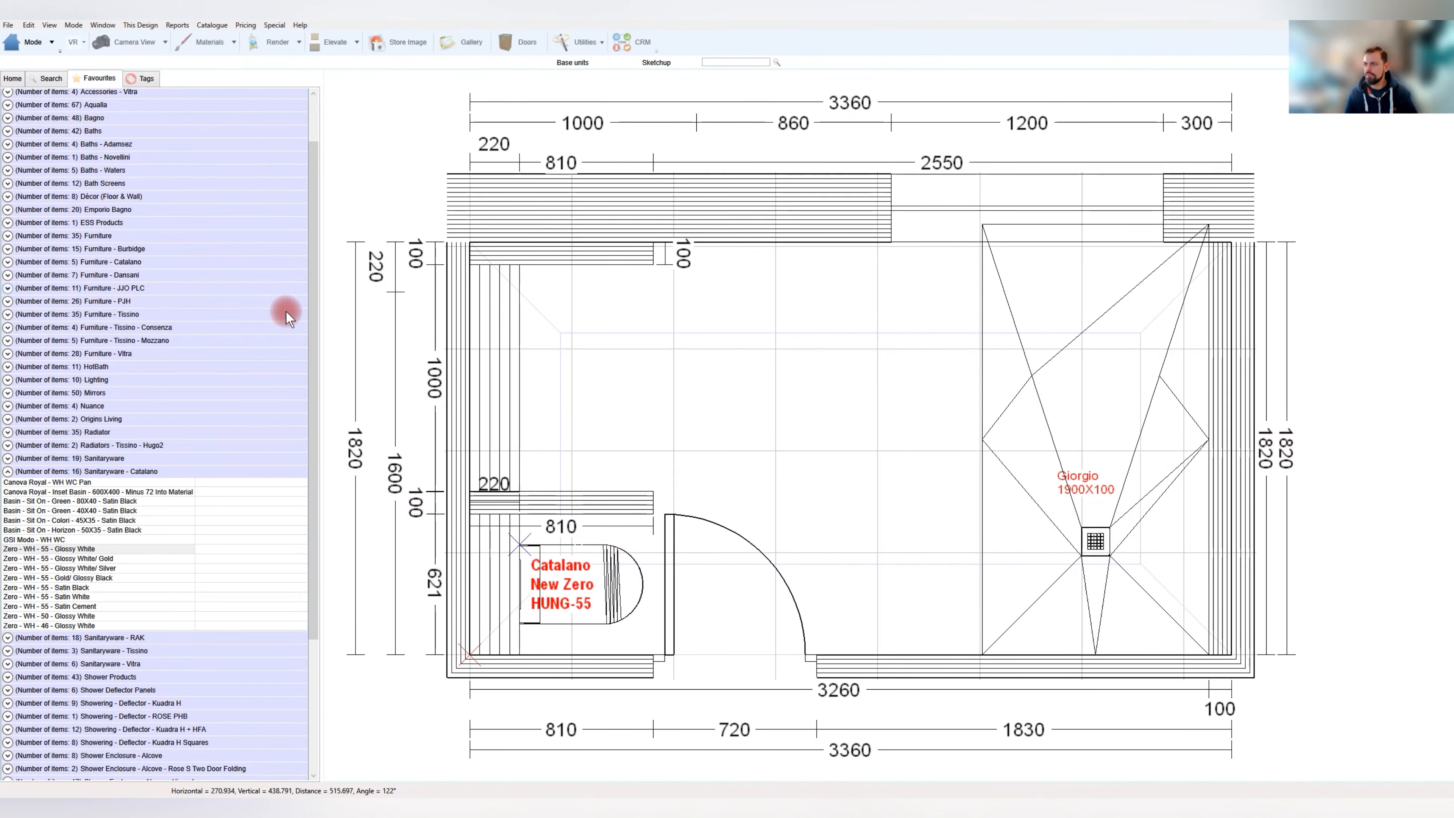
click(541, 497)
right_click(548, 496)
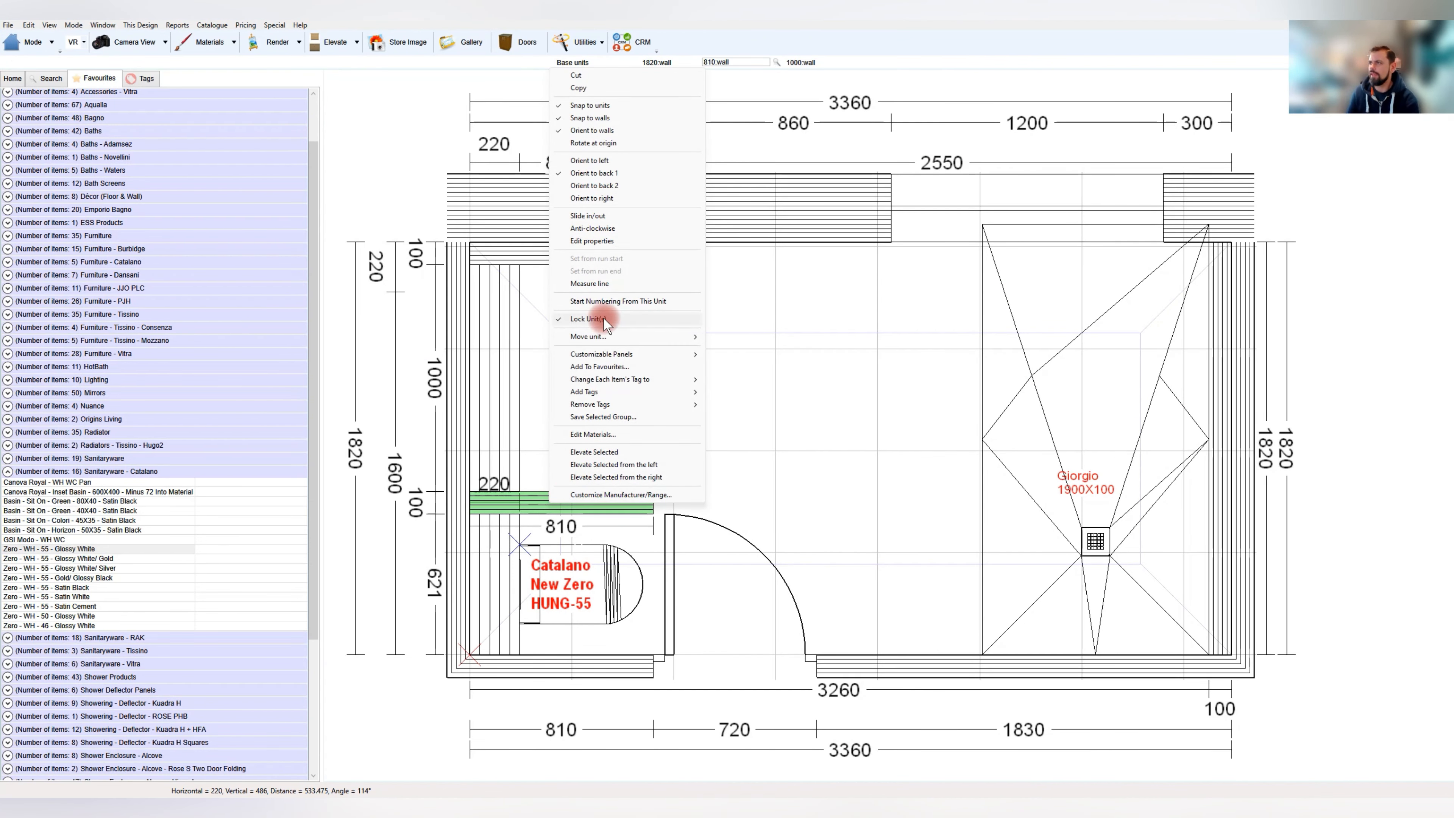
mouse_move(637, 339)
click(742, 336)
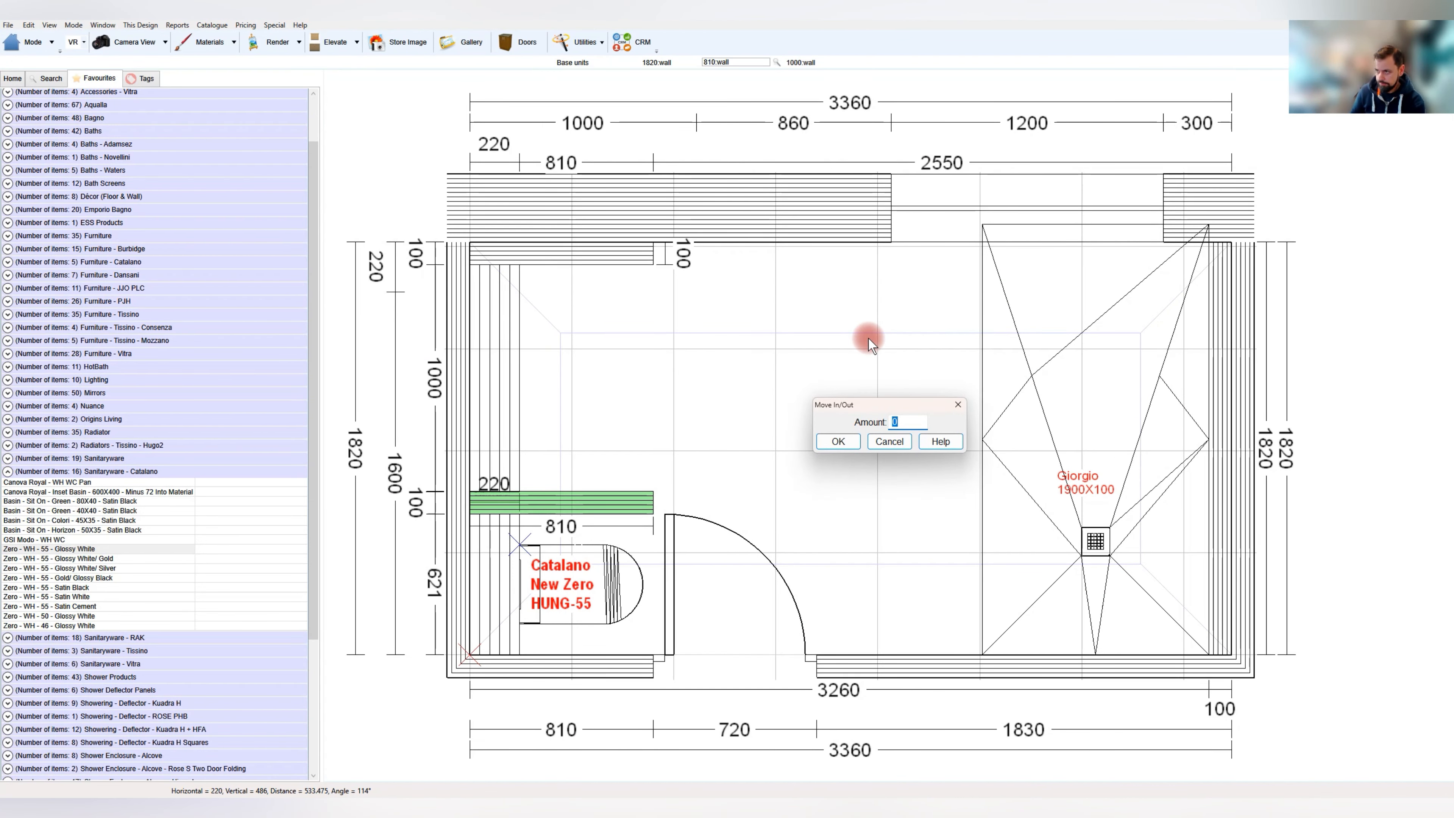
text(200)
key(Return)
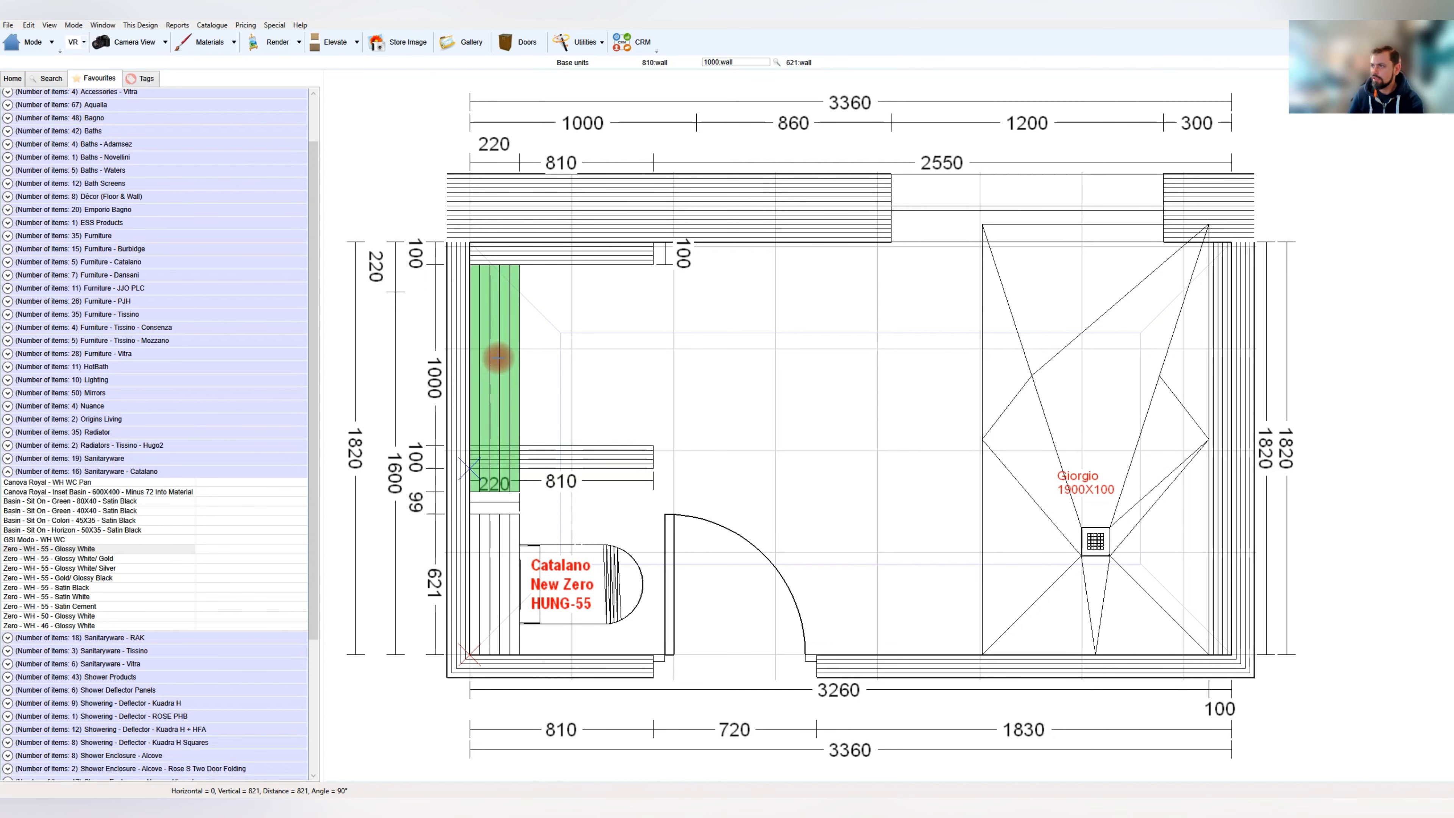
Set the length of the 1000 wall between the two 810 walls to 800
double_click(497, 358)
text(800)
key(Return)
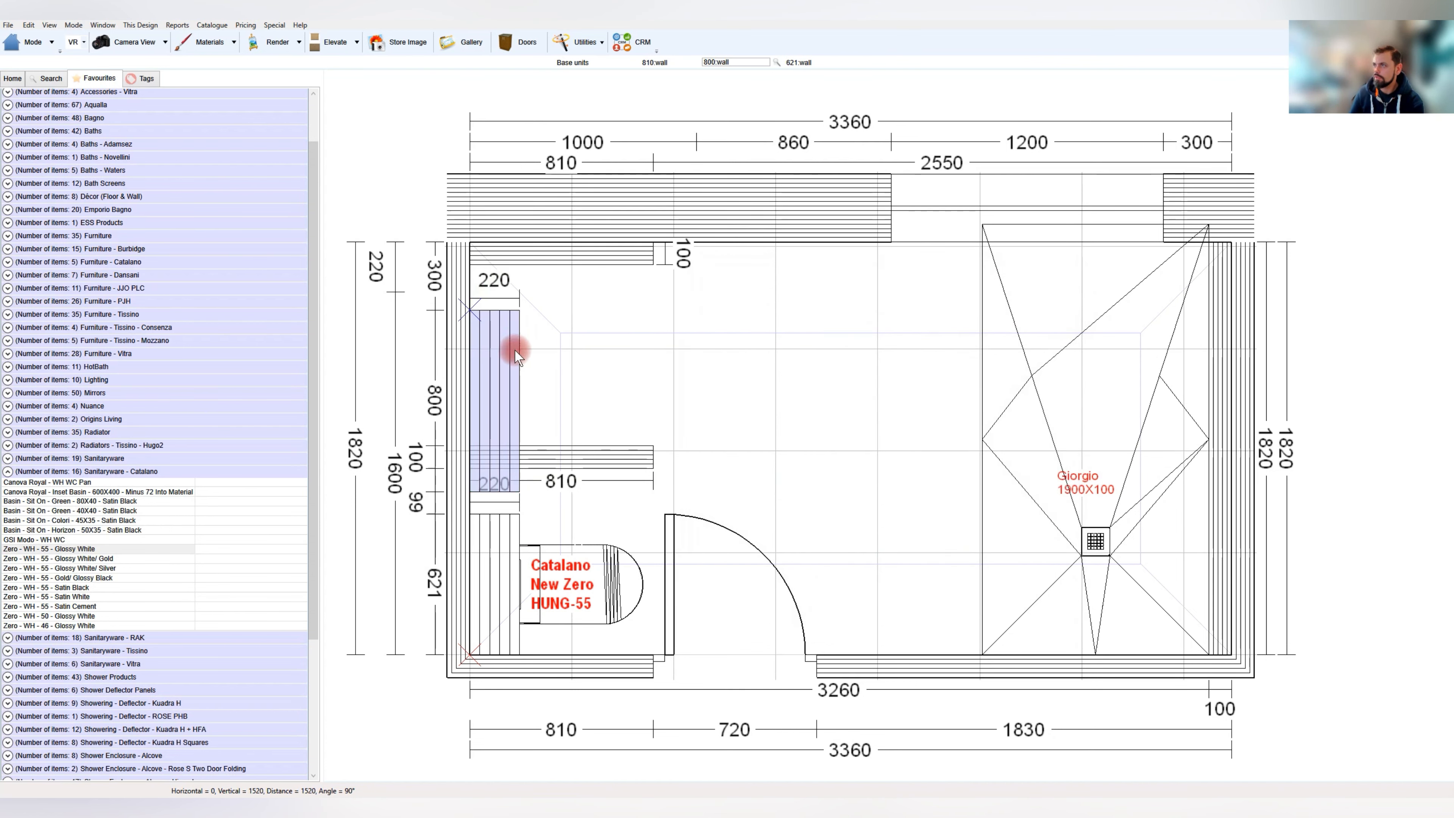
Try an in/out move of -220 on the 800 wall and bring it back inside the room
right_click(492, 353)
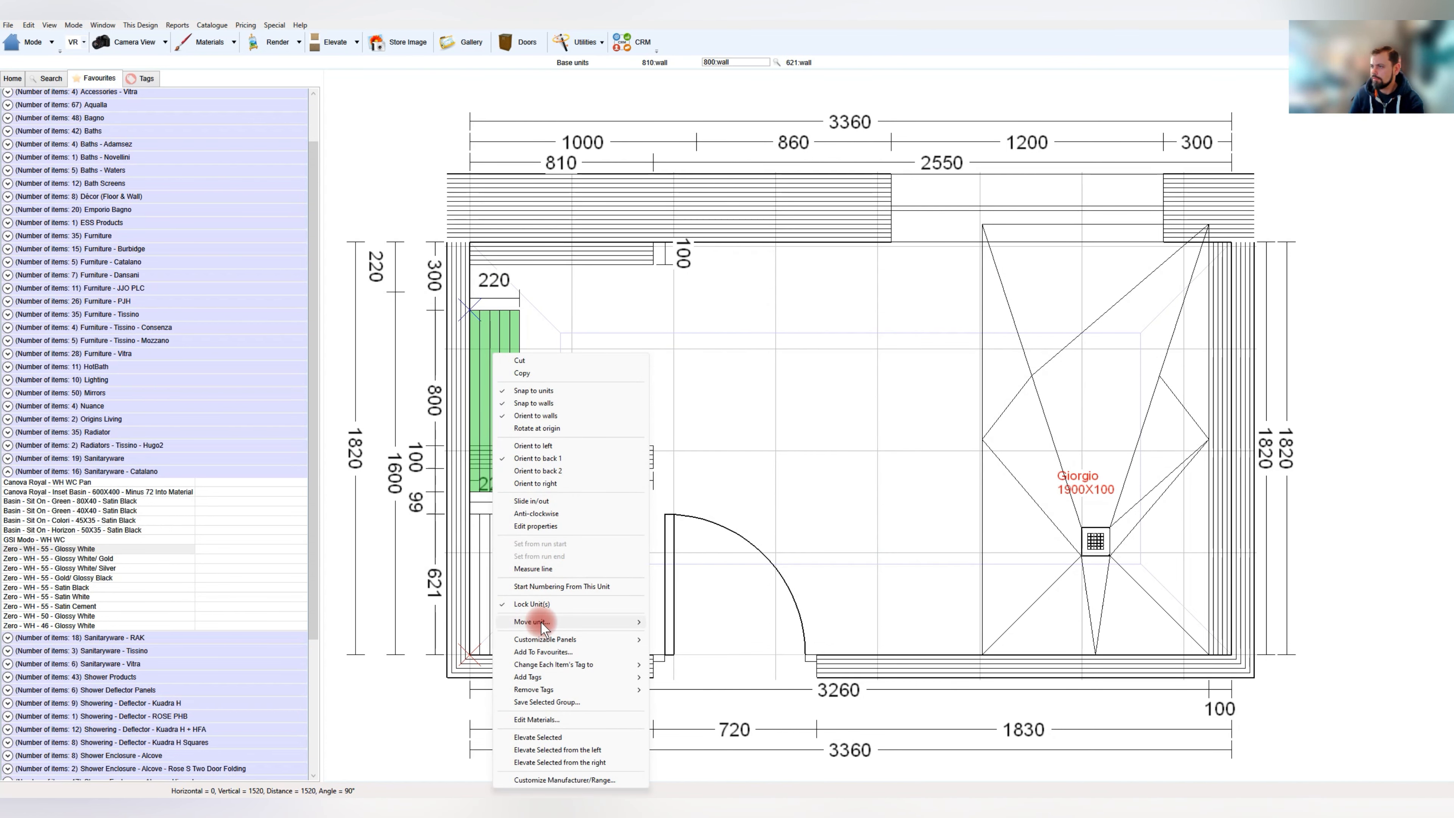
mouse_move(541, 621)
click(708, 623)
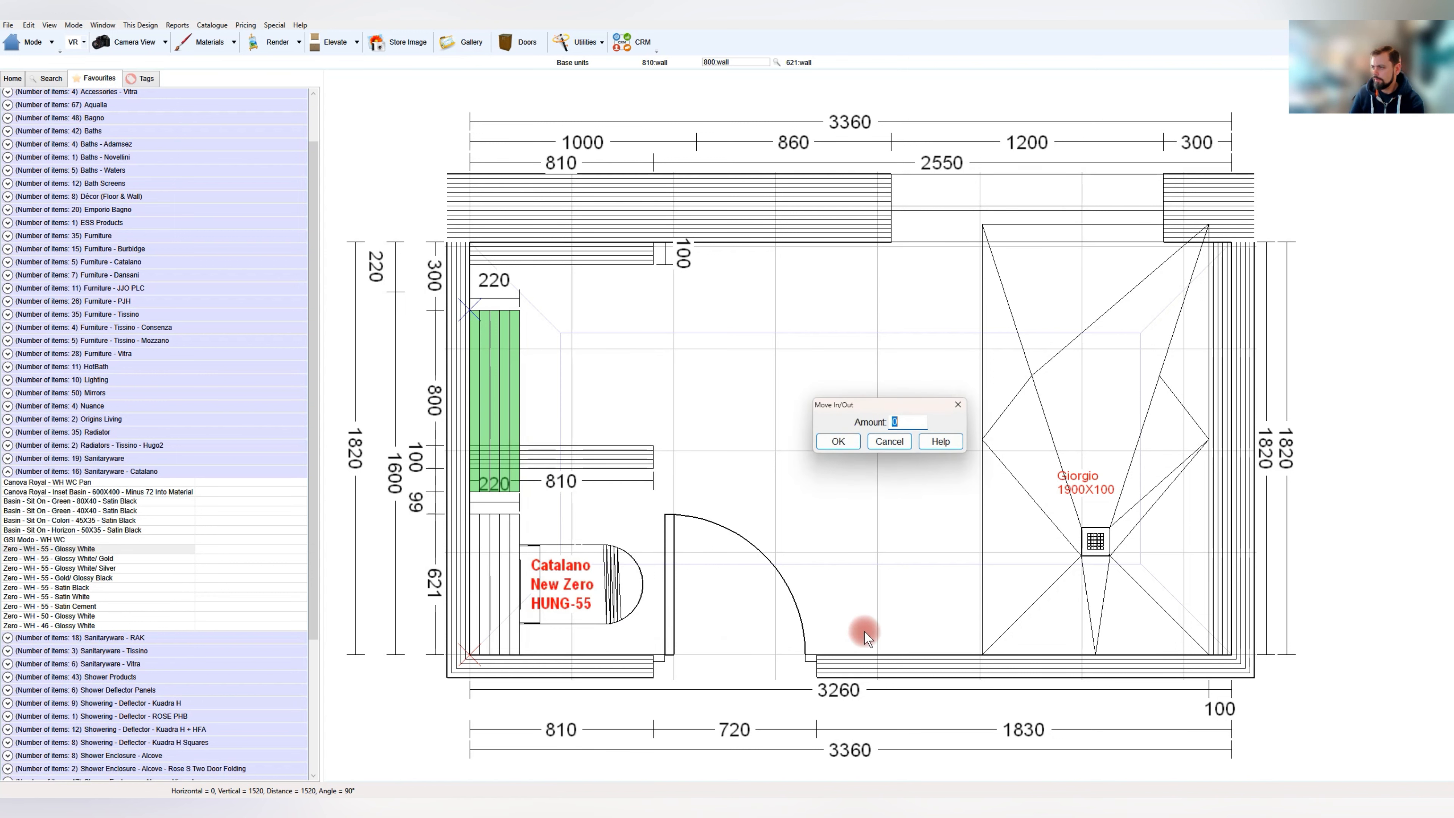
text(-220)
key(Return)
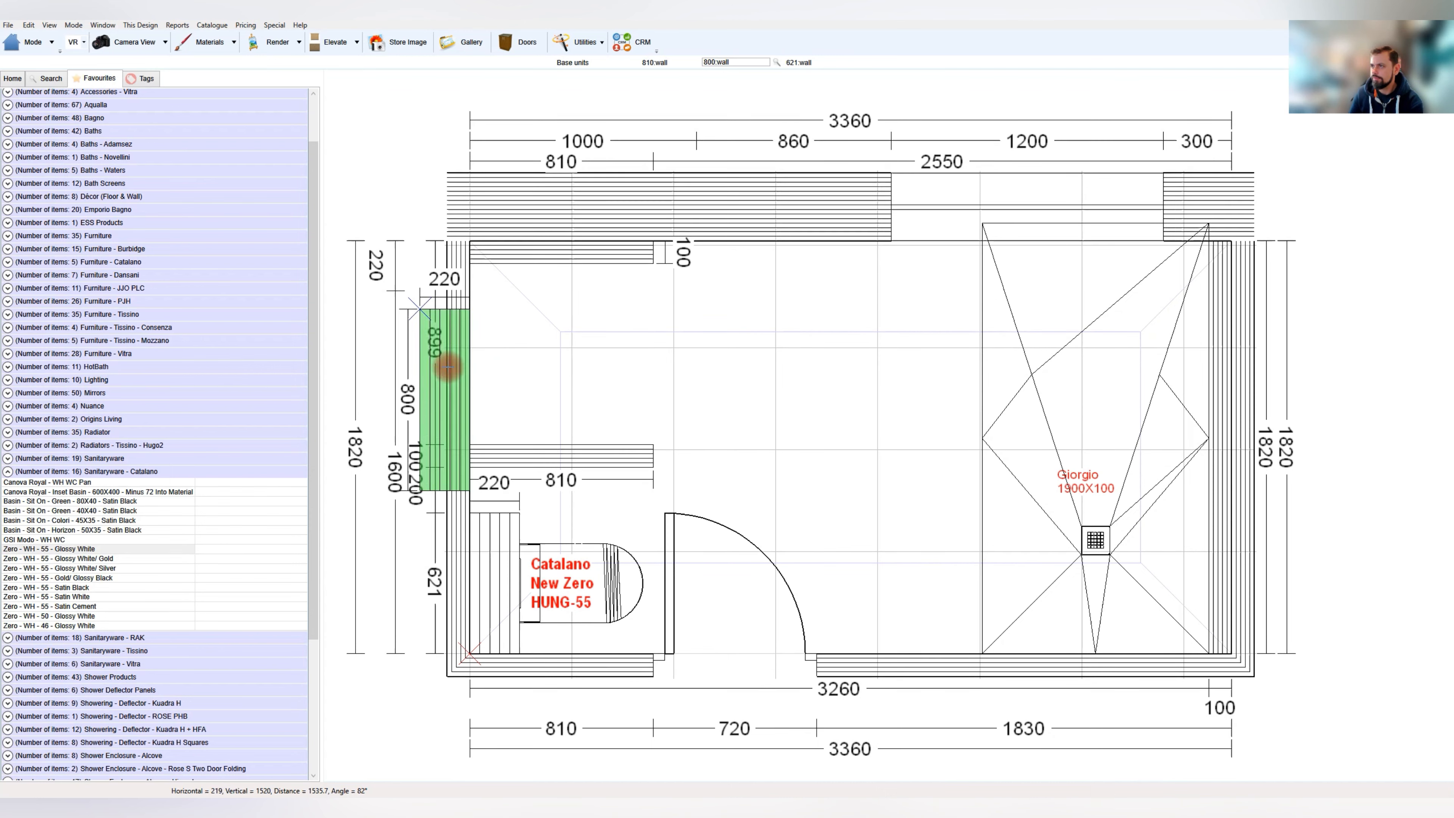
middle_drag(441, 372, 438, 370)
right_click(437, 370)
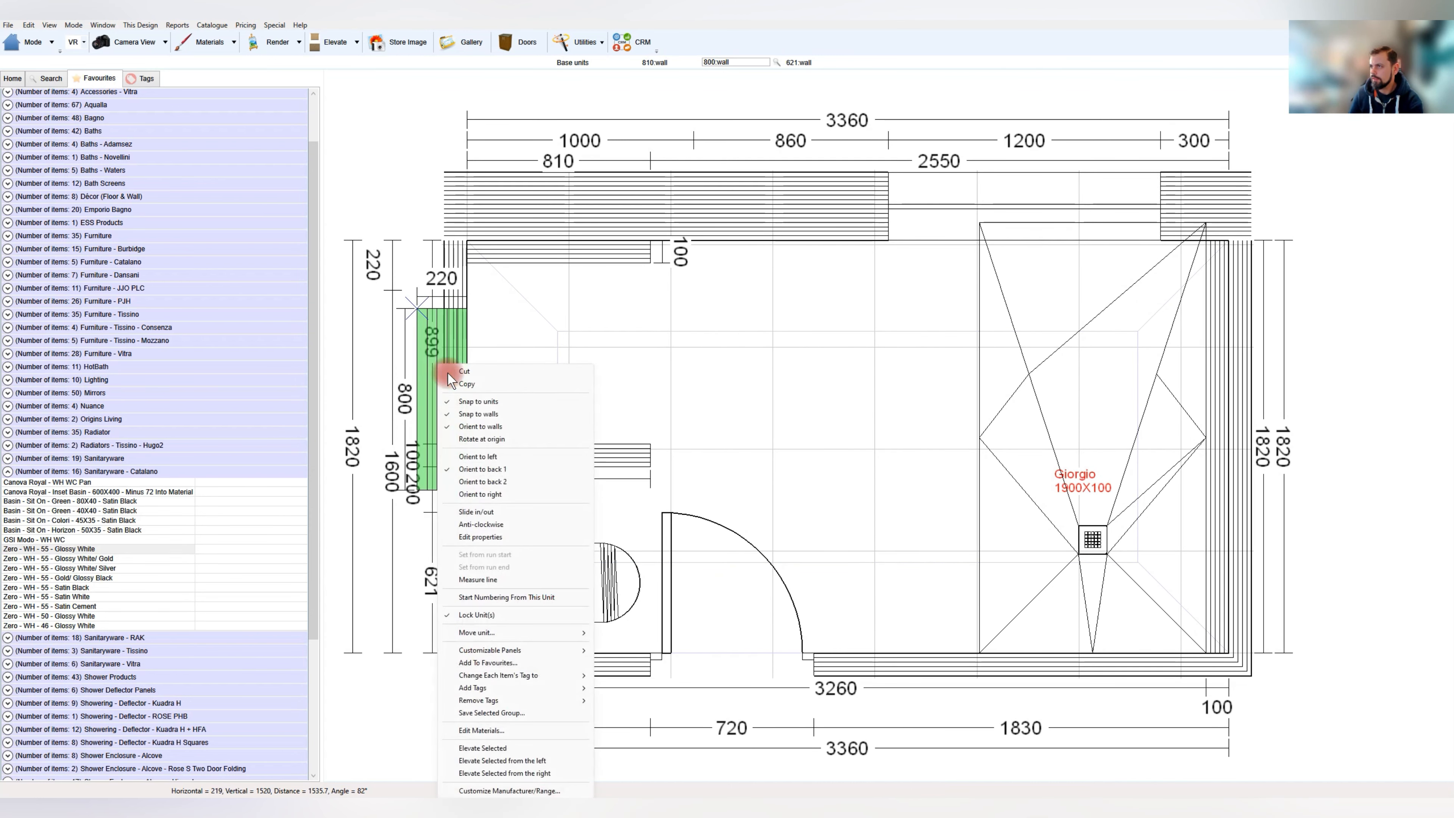
mouse_move(571, 632)
click(634, 632)
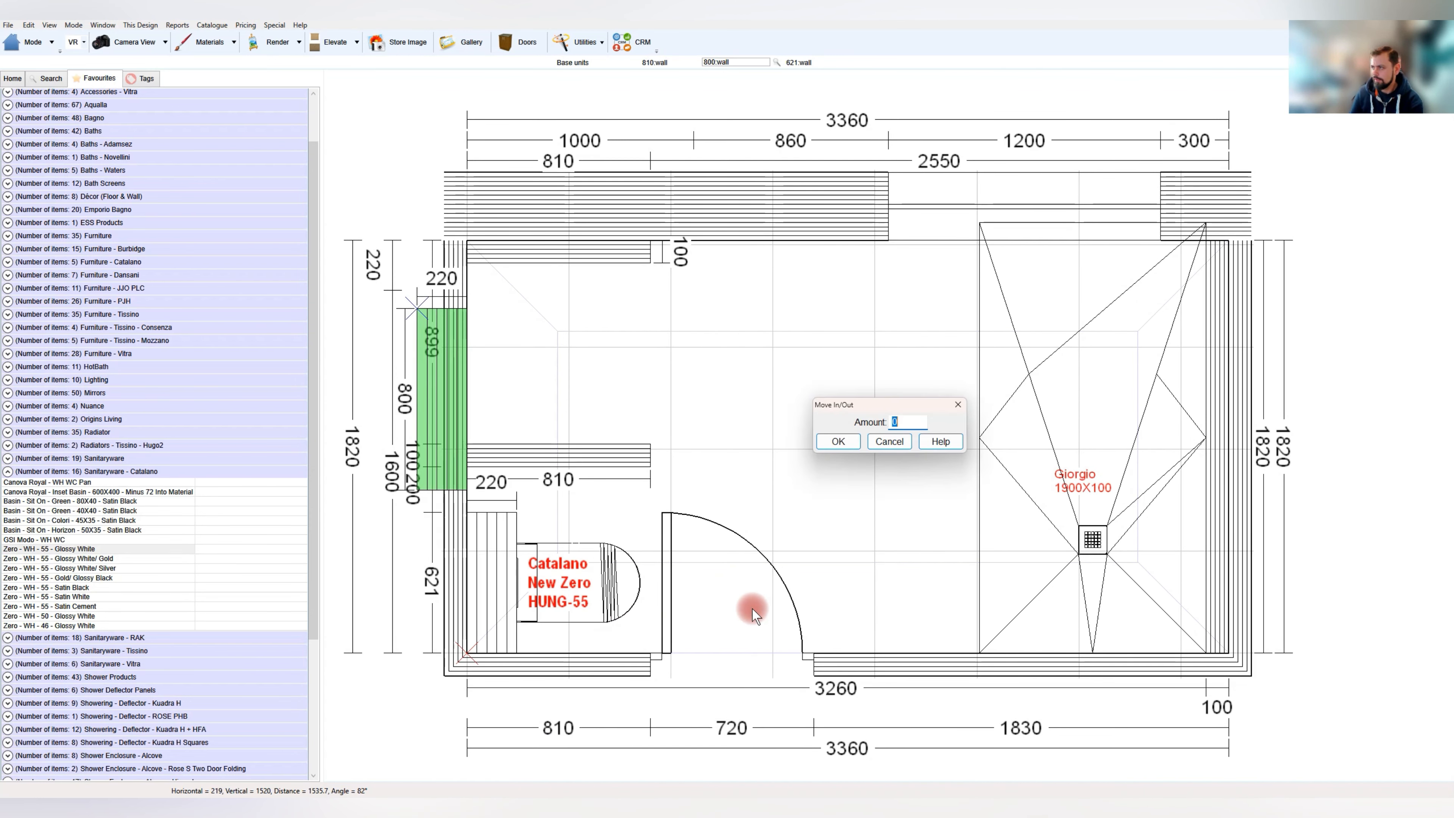
key(Return)
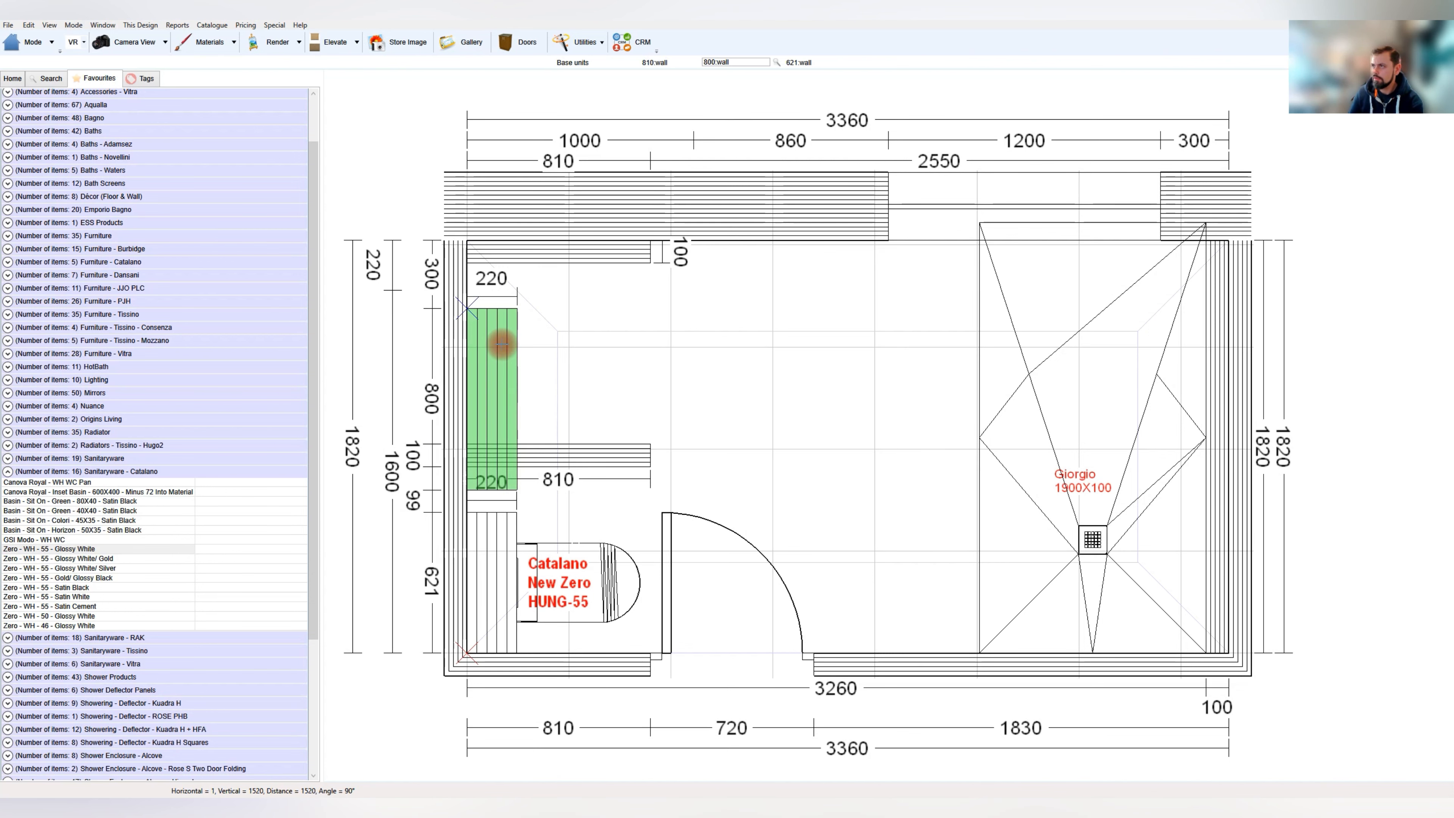
Move the 800 wall left/right by 220 towards the window wall
right_click(506, 373)
mouse_move(575, 614)
click(790, 627)
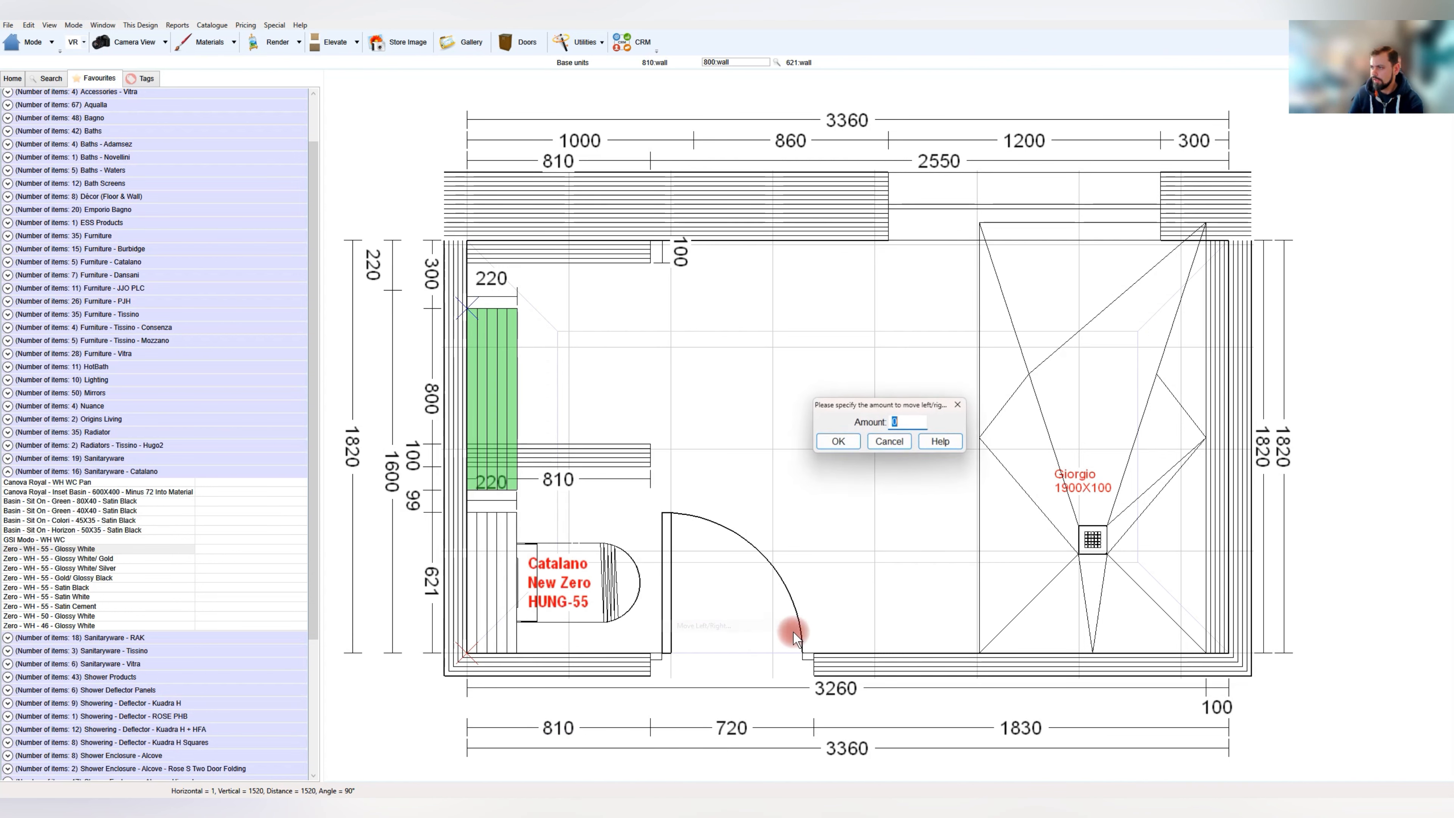
text(220)
key(Return)
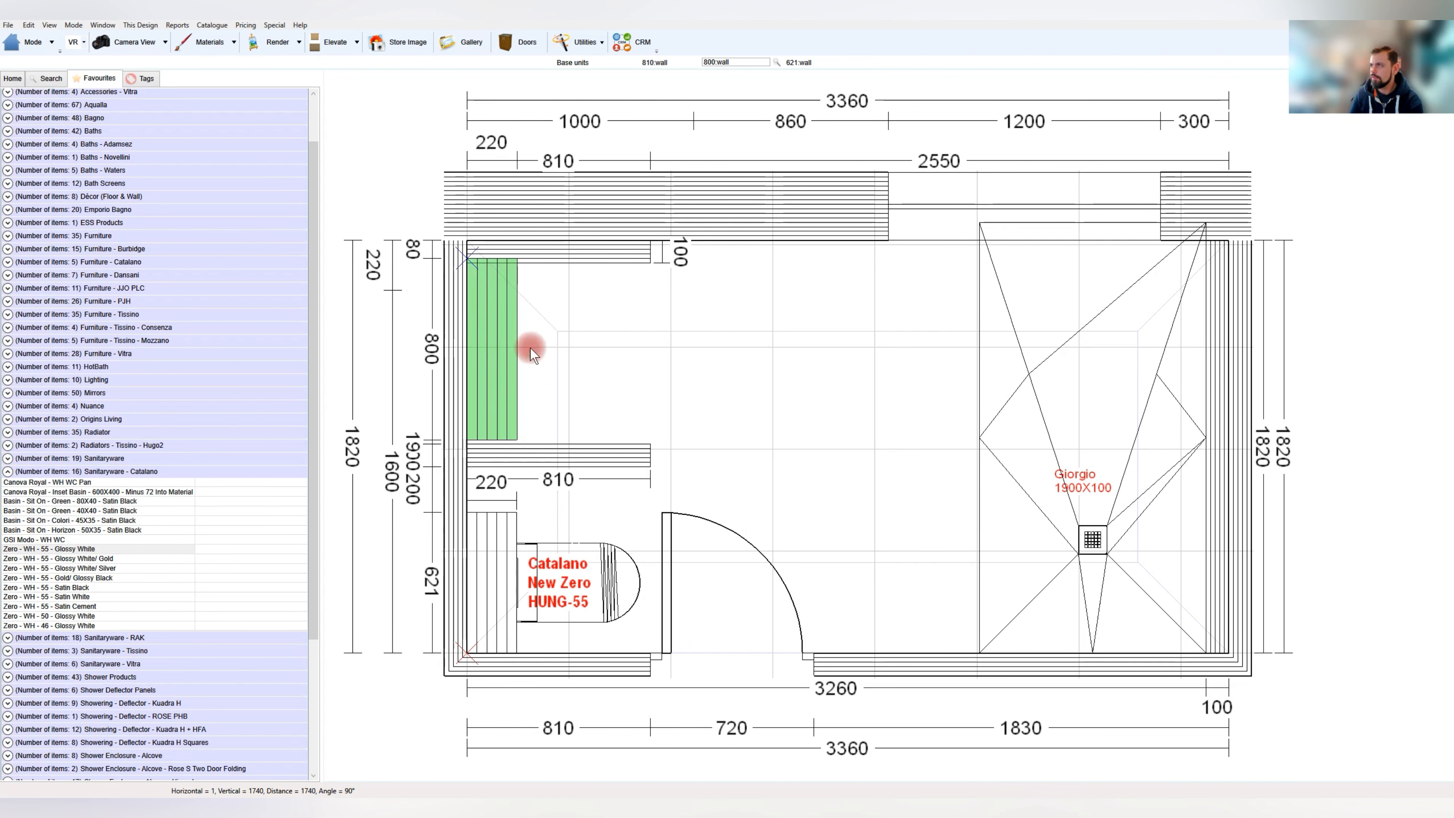
Shift the 800 wall left/right by a further 20
click(503, 304)
right_click(489, 332)
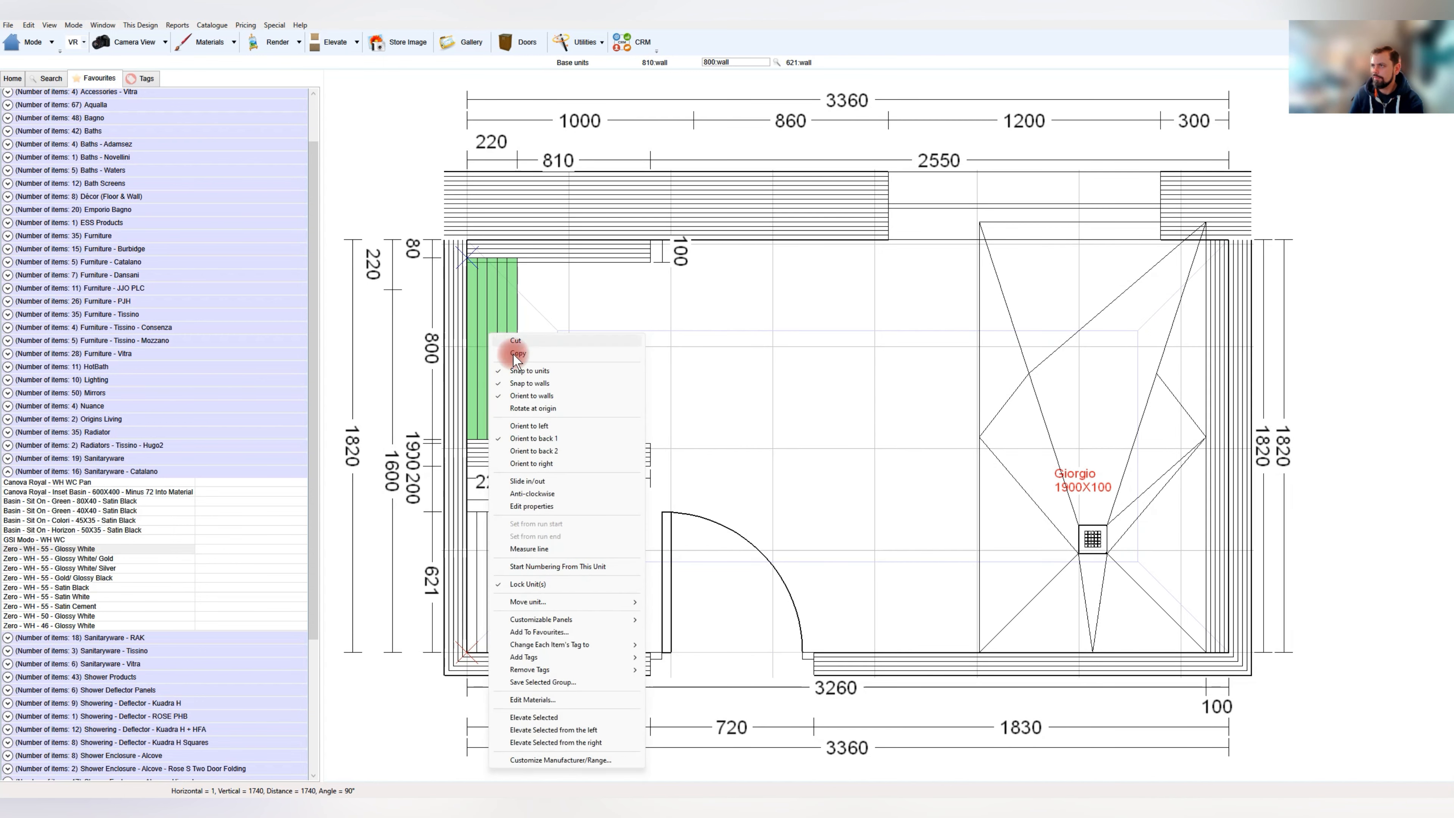
mouse_move(599, 601)
click(687, 615)
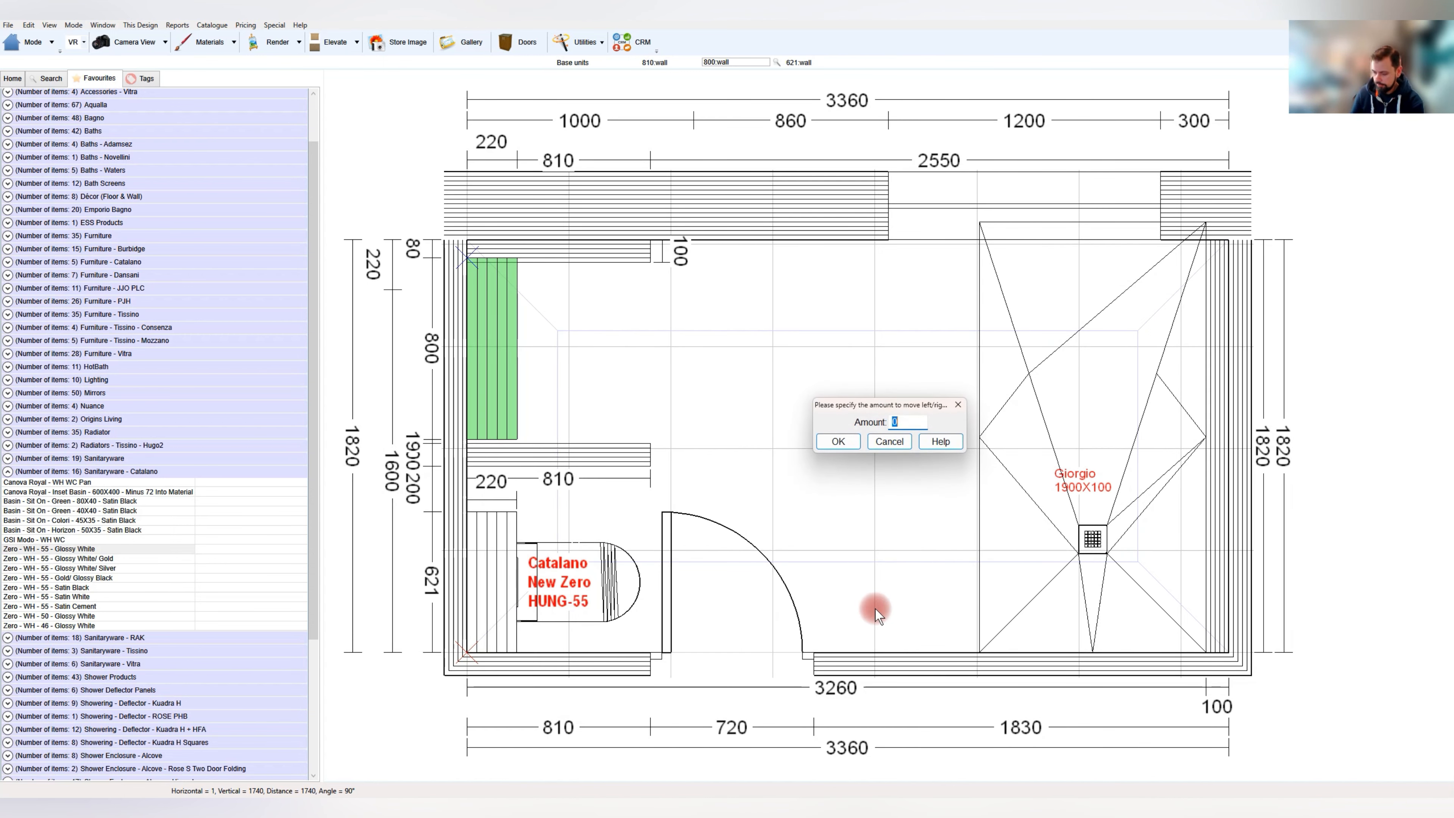
text(20)
key(Return)
click(511, 306)
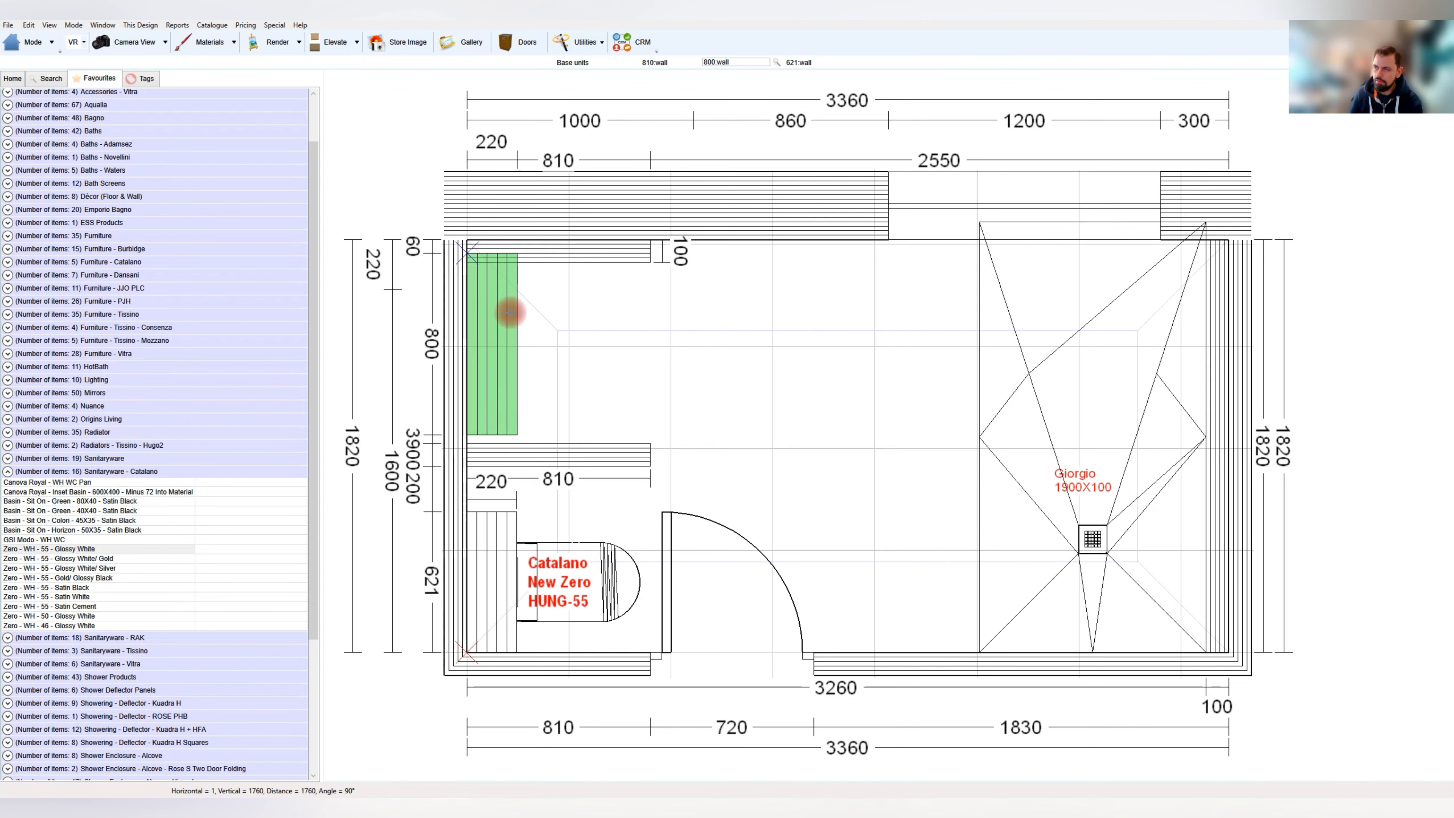
Move the 800 wall left/right by -40 so it fits exactly between the two 810 walls
right_click(501, 320)
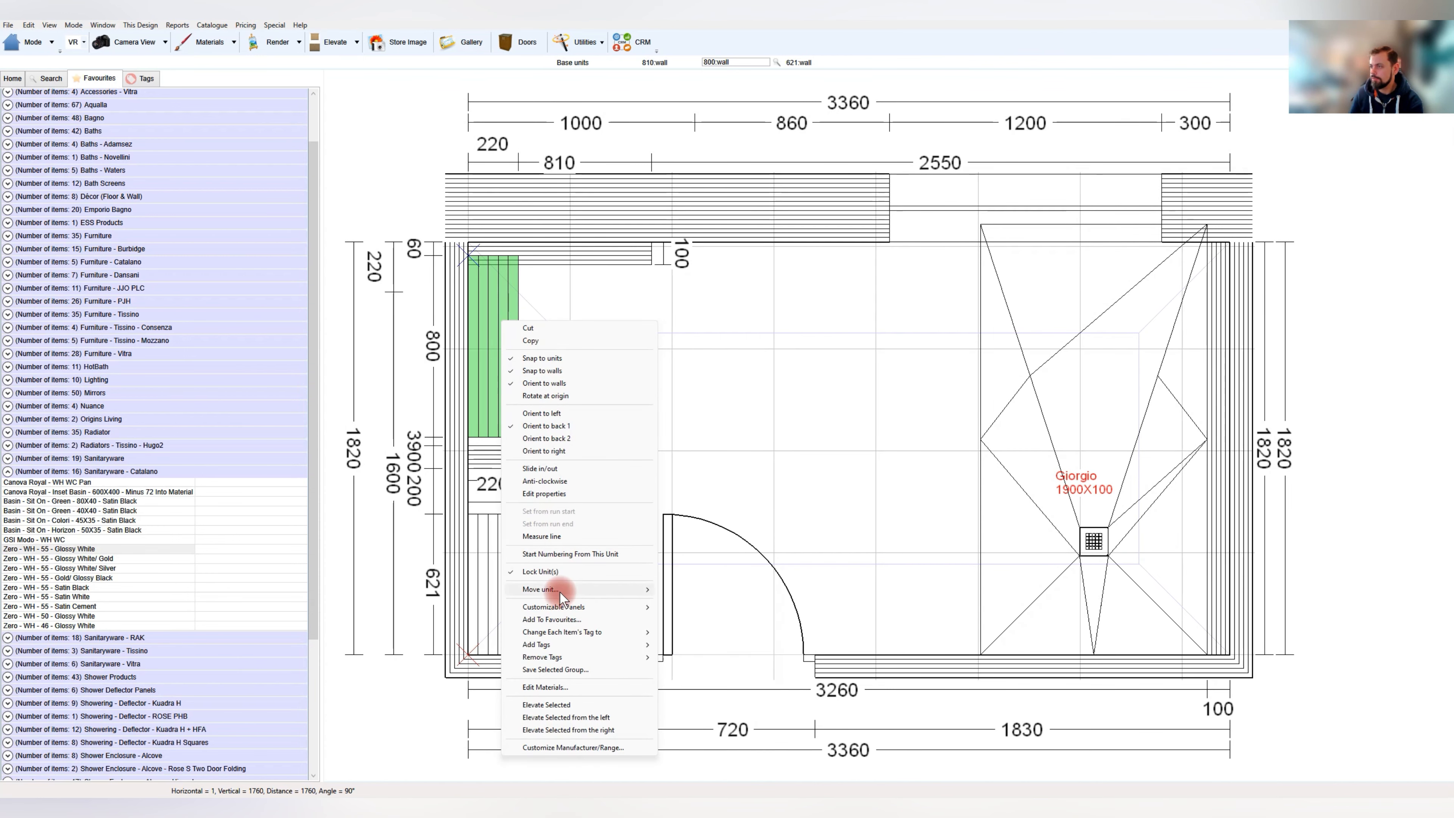
mouse_move(559, 590)
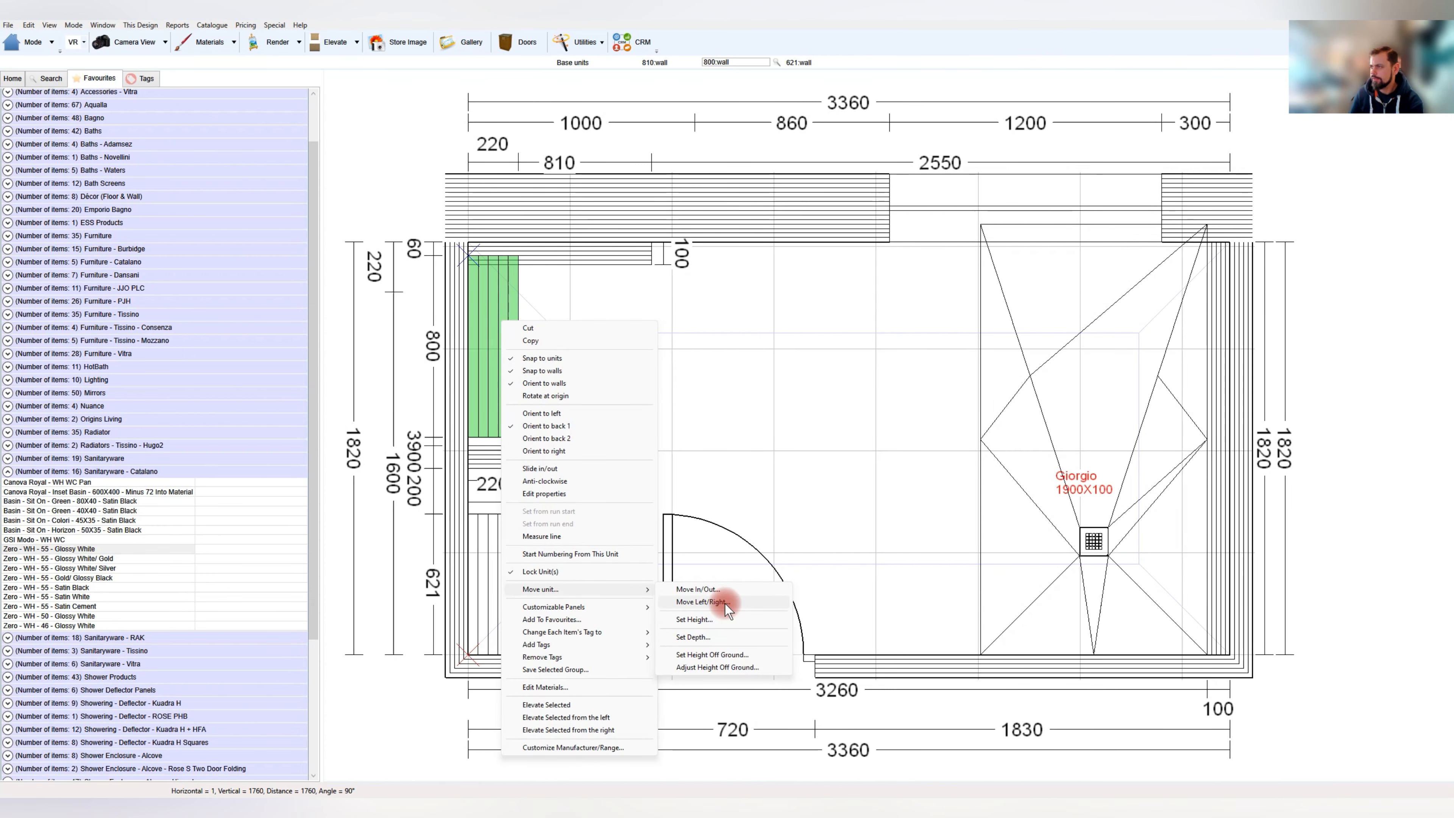
click(725, 603)
text(-4)
key(Return)
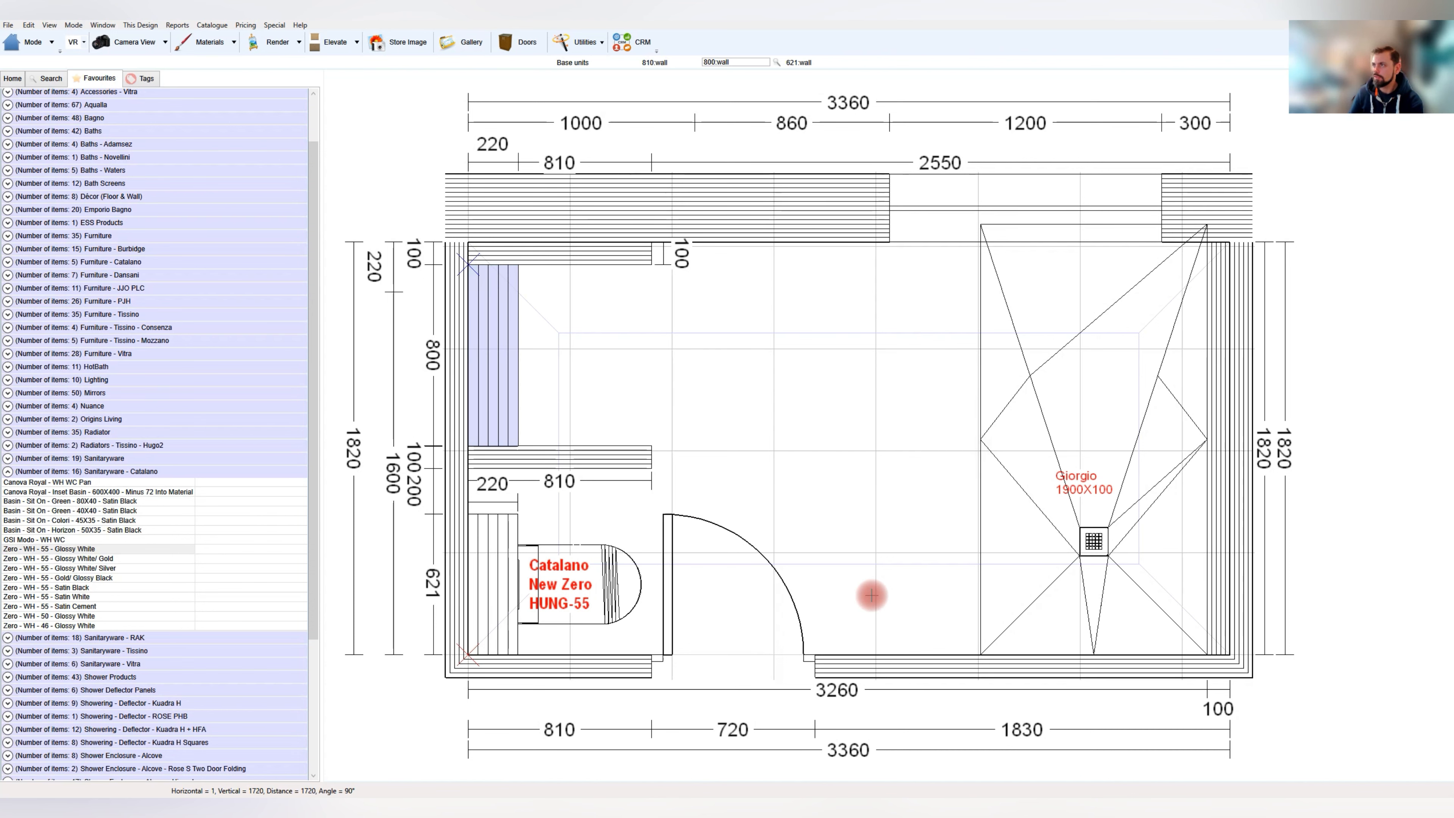
Set the length of the 621 wall behind the toilet to 821 and slide the toilet and flush plate about 100 along it
click(504, 533)
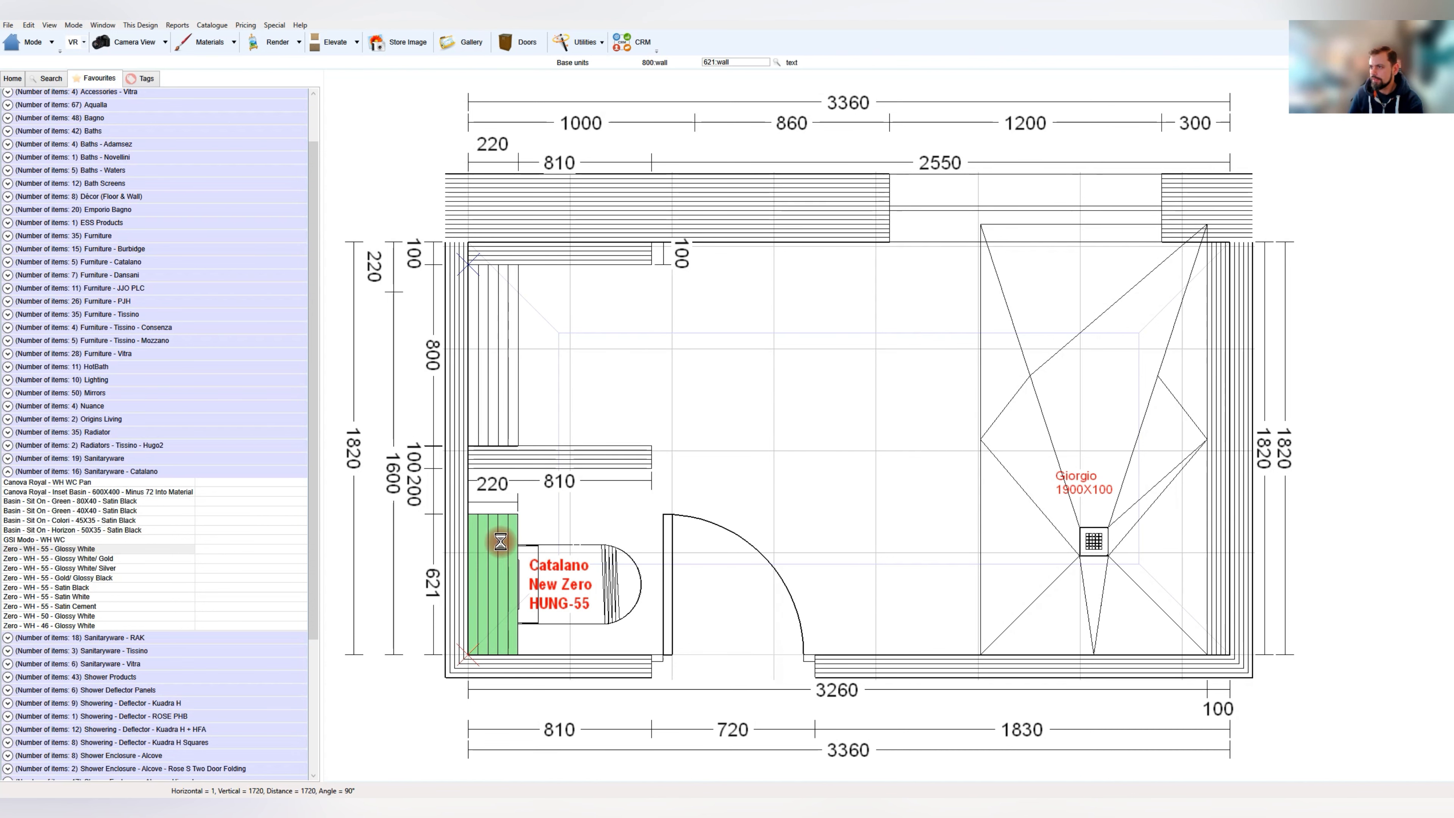
double_click(504, 533)
text(821)
key(Return)
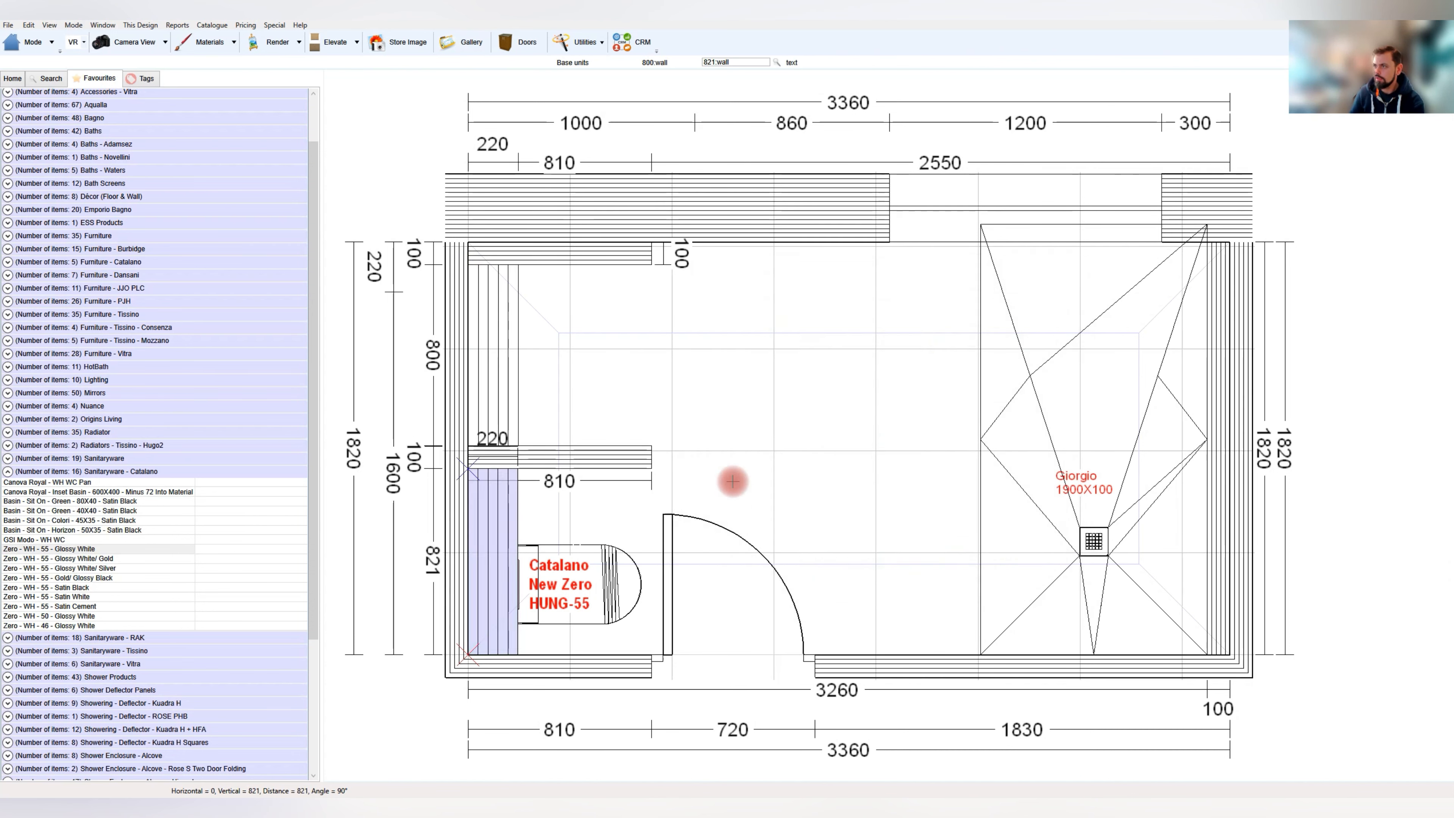
drag(622, 547, 519, 560)
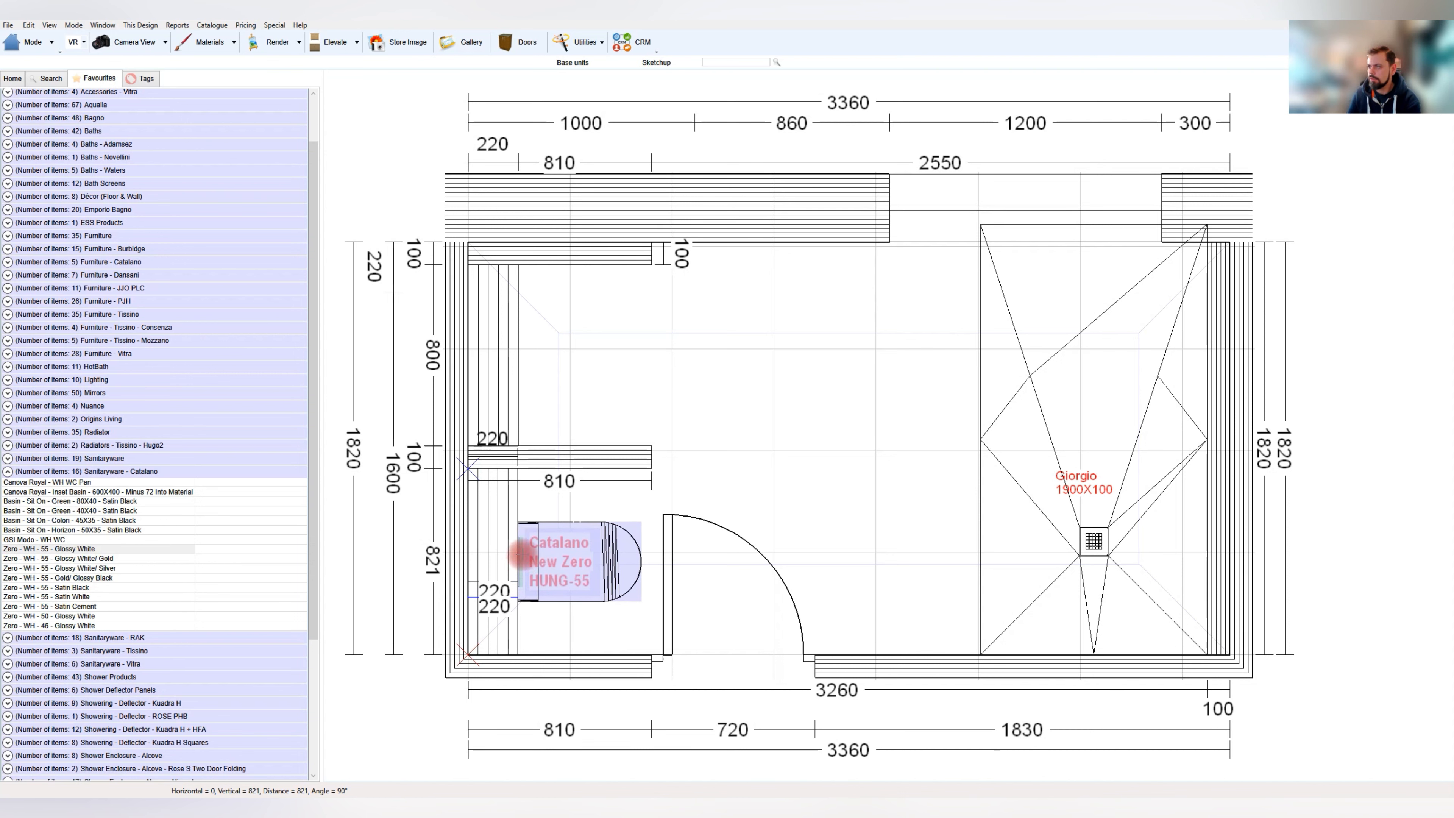
click(735, 409)
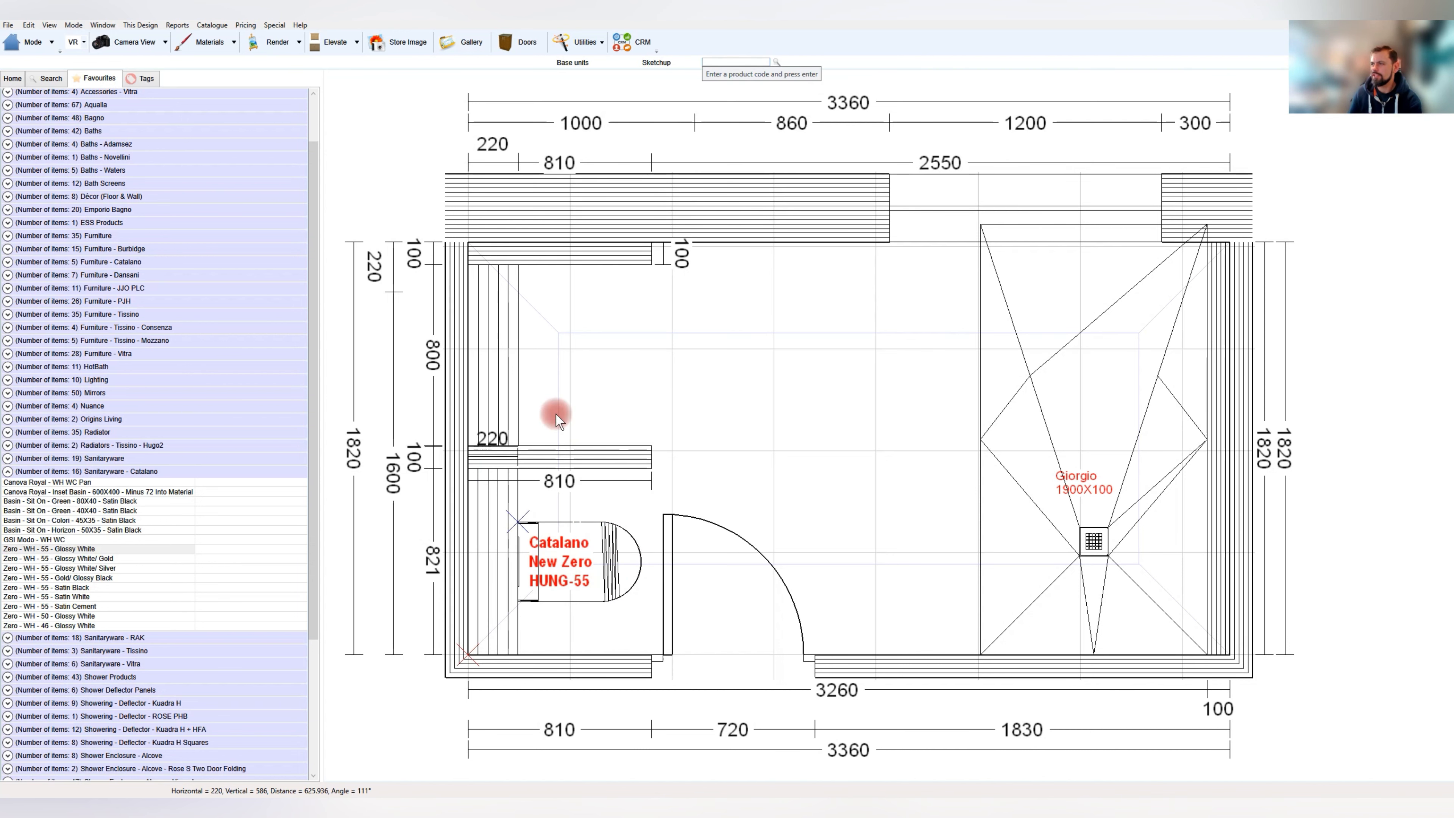
Inspect the toilet recess and the shower area in the VR view with a wider field of view
click(74, 26)
click(94, 53)
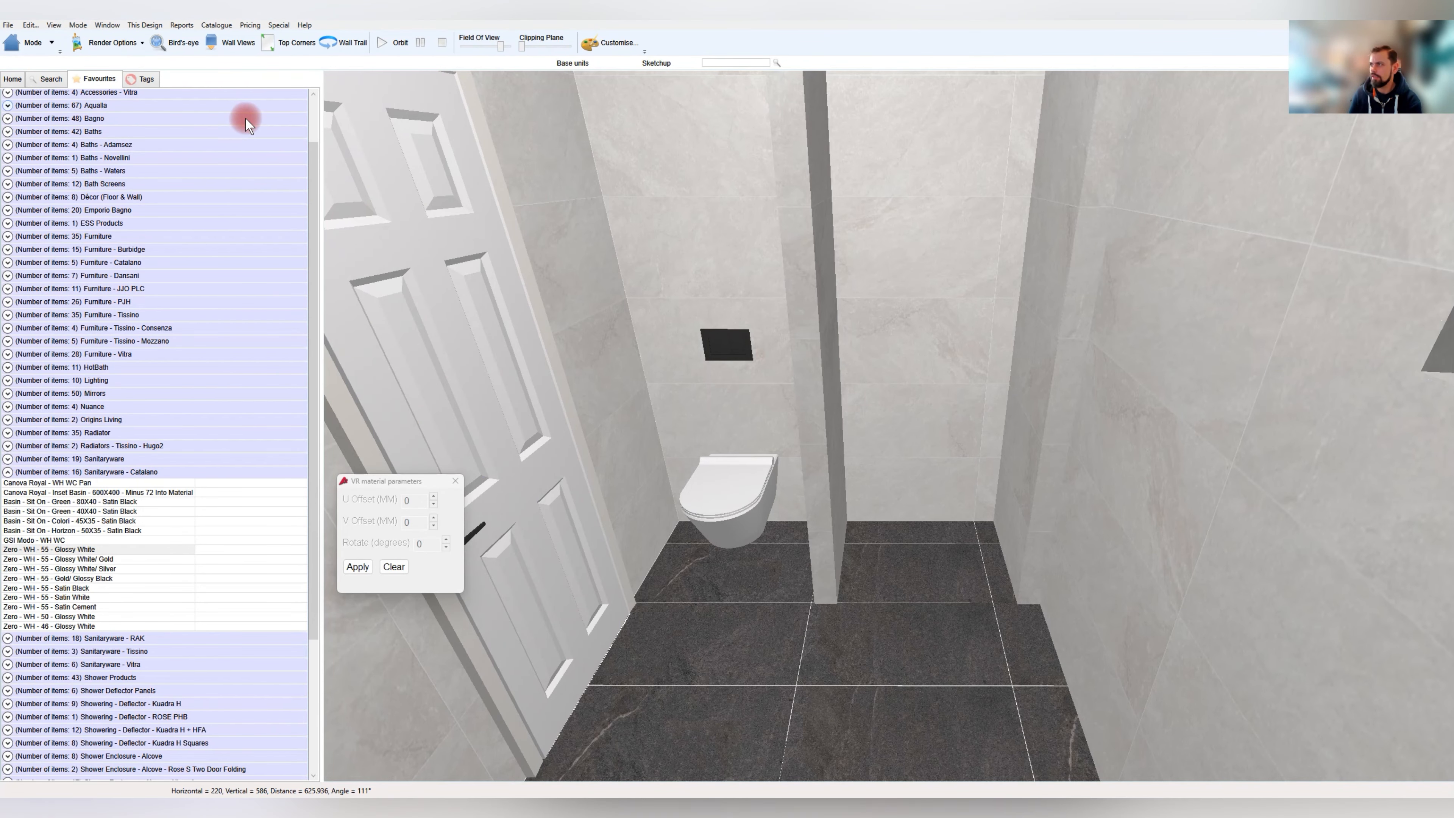
mouse_move(756, 551)
mouse_down()
mouse_move(765, 526)
mouse_move(768, 579)
mouse_move(740, 558)
mouse_move(887, 544)
mouse_move(944, 558)
mouse_move(843, 536)
mouse_move(814, 552)
mouse_move(860, 486)
mouse_move(674, 422)
mouse_move(790, 484)
mouse_move(756, 552)
mouse_move(820, 522)
mouse_move(804, 497)
mouse_up()
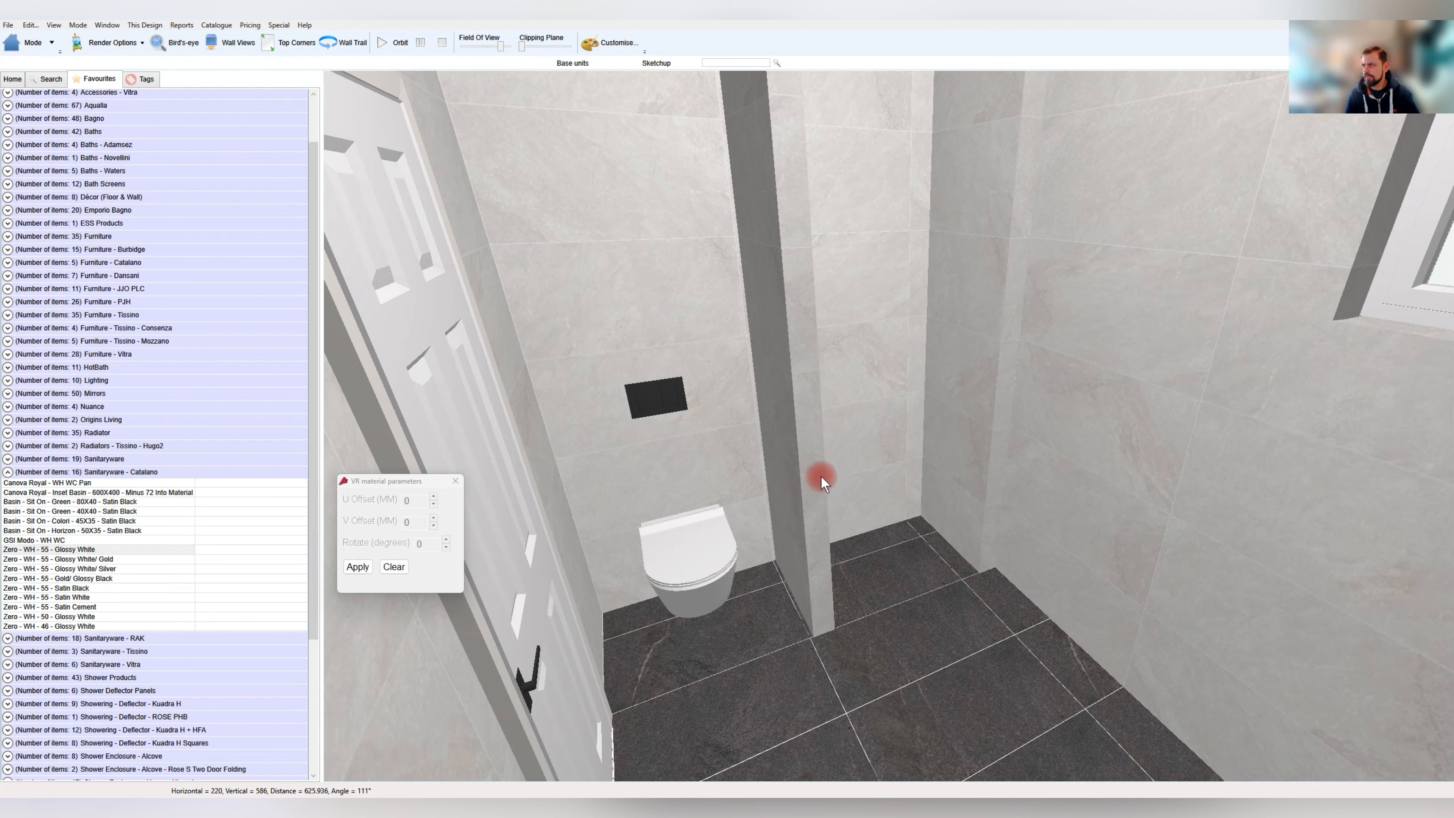
mouse_move(1003, 444)
mouse_down()
mouse_move(835, 468)
mouse_move(1009, 496)
mouse_move(1064, 487)
mouse_move(799, 367)
mouse_move(967, 261)
mouse_move(829, 324)
mouse_move(776, 395)
mouse_move(991, 504)
mouse_move(947, 260)
mouse_move(1098, 504)
mouse_move(941, 591)
mouse_move(1023, 354)
mouse_move(1316, 532)
mouse_move(915, 538)
mouse_move(988, 604)
mouse_move(1003, 463)
mouse_move(711, 504)
mouse_move(513, 436)
mouse_move(503, 397)
mouse_move(652, 182)
mouse_up()
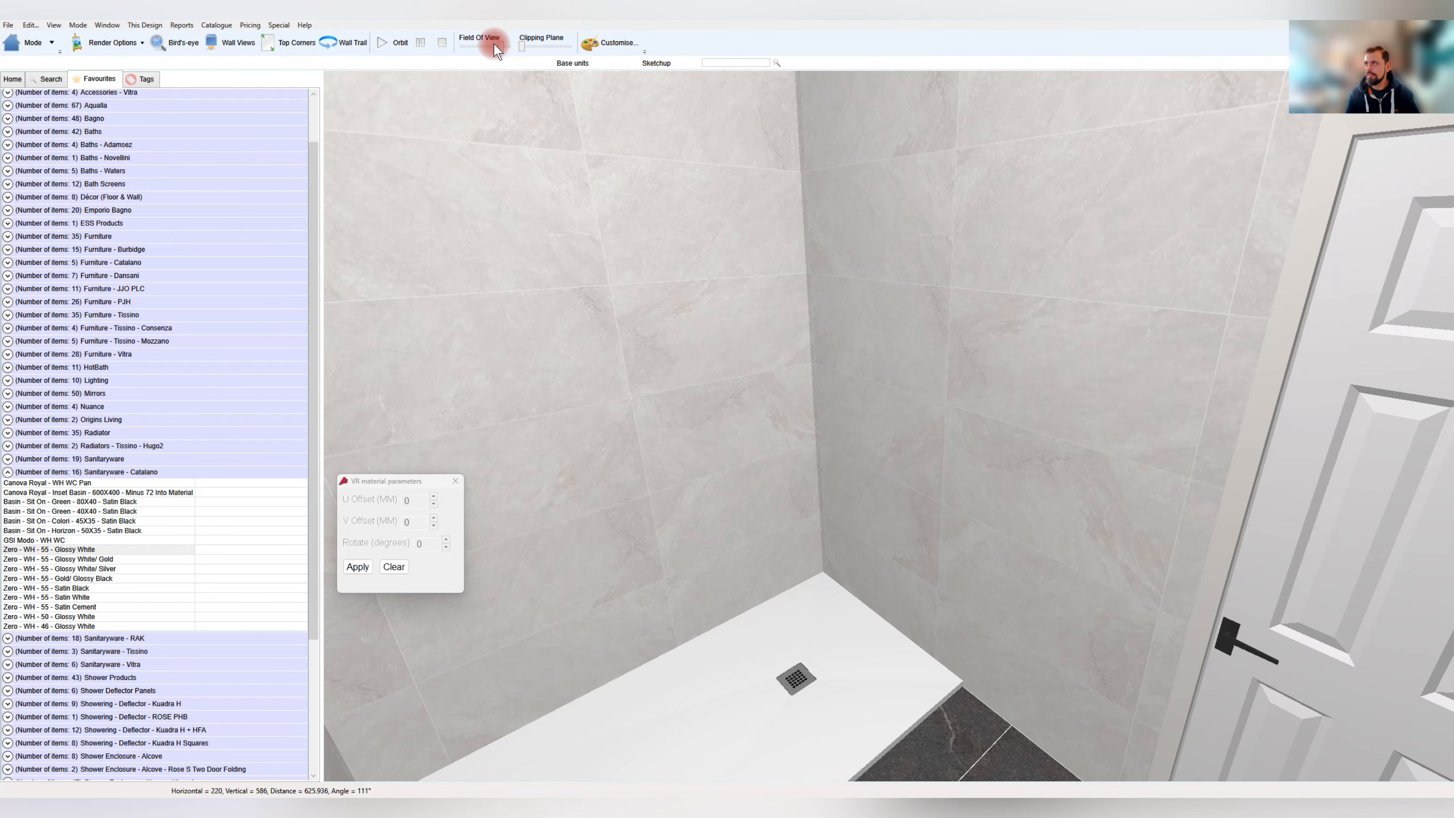
mouse_move(504, 44)
mouse_down()
mouse_move(590, 121)
mouse_move(789, 402)
mouse_move(843, 507)
mouse_move(802, 474)
mouse_move(772, 529)
mouse_move(860, 598)
mouse_move(793, 467)
mouse_move(938, 535)
mouse_move(937, 490)
mouse_move(709, 503)
mouse_move(680, 485)
mouse_move(688, 461)
mouse_move(653, 441)
mouse_move(493, 387)
mouse_up()
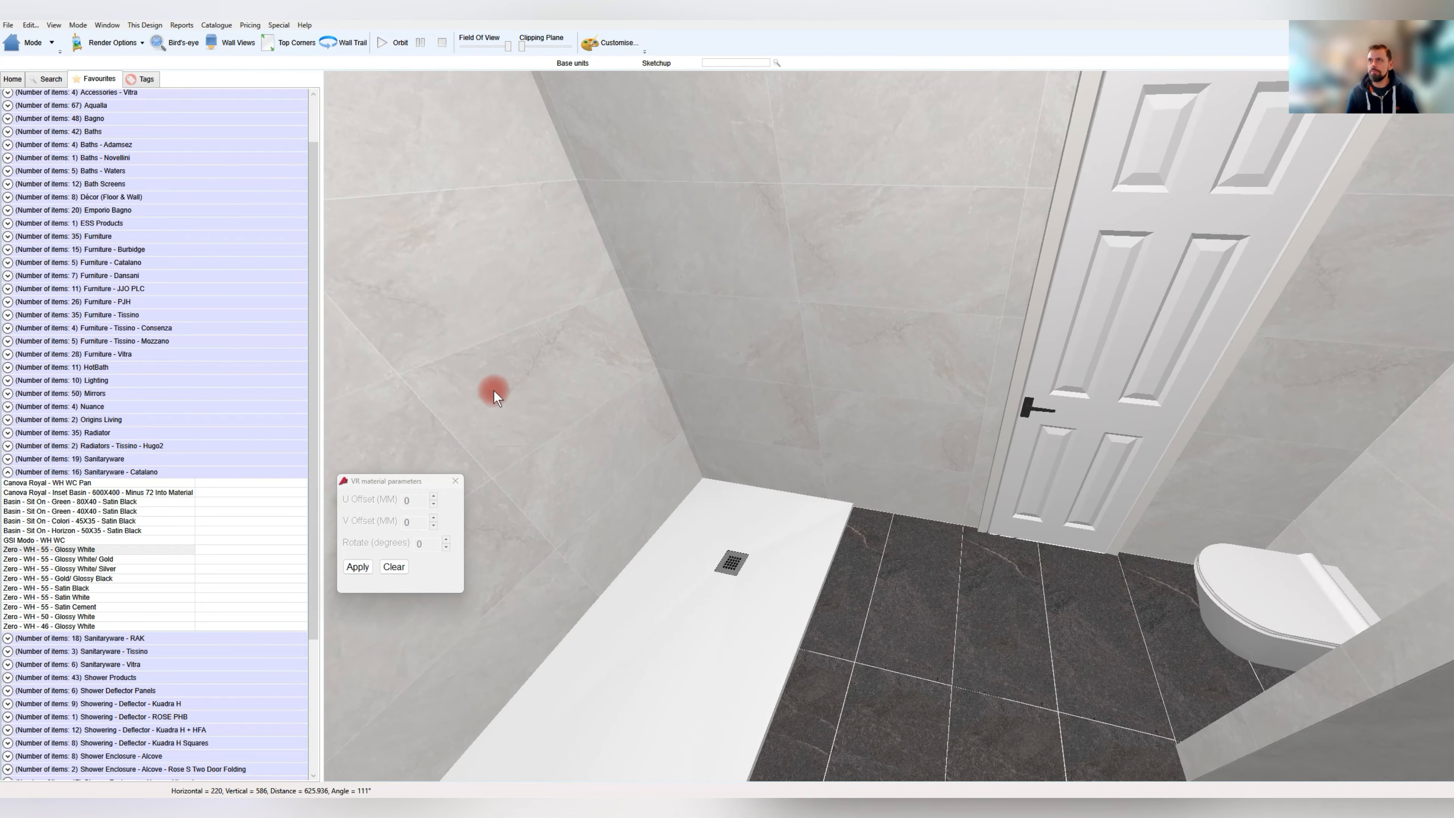
Return to the plan and place a copy of the 810 internal wall by the window wall in the middle of the room
click(20, 45)
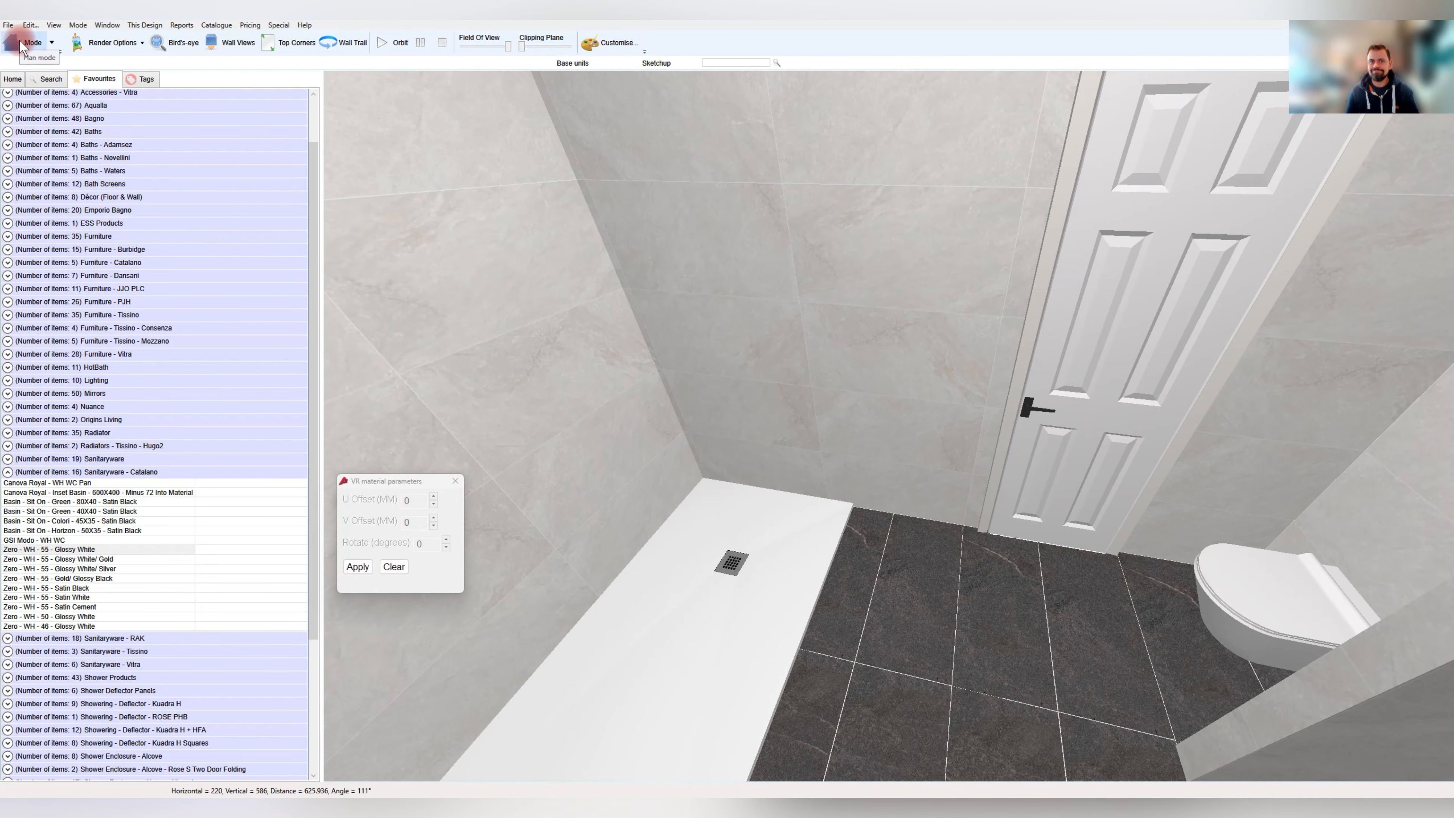
drag(455, 144, 393, 78)
click(22, 43)
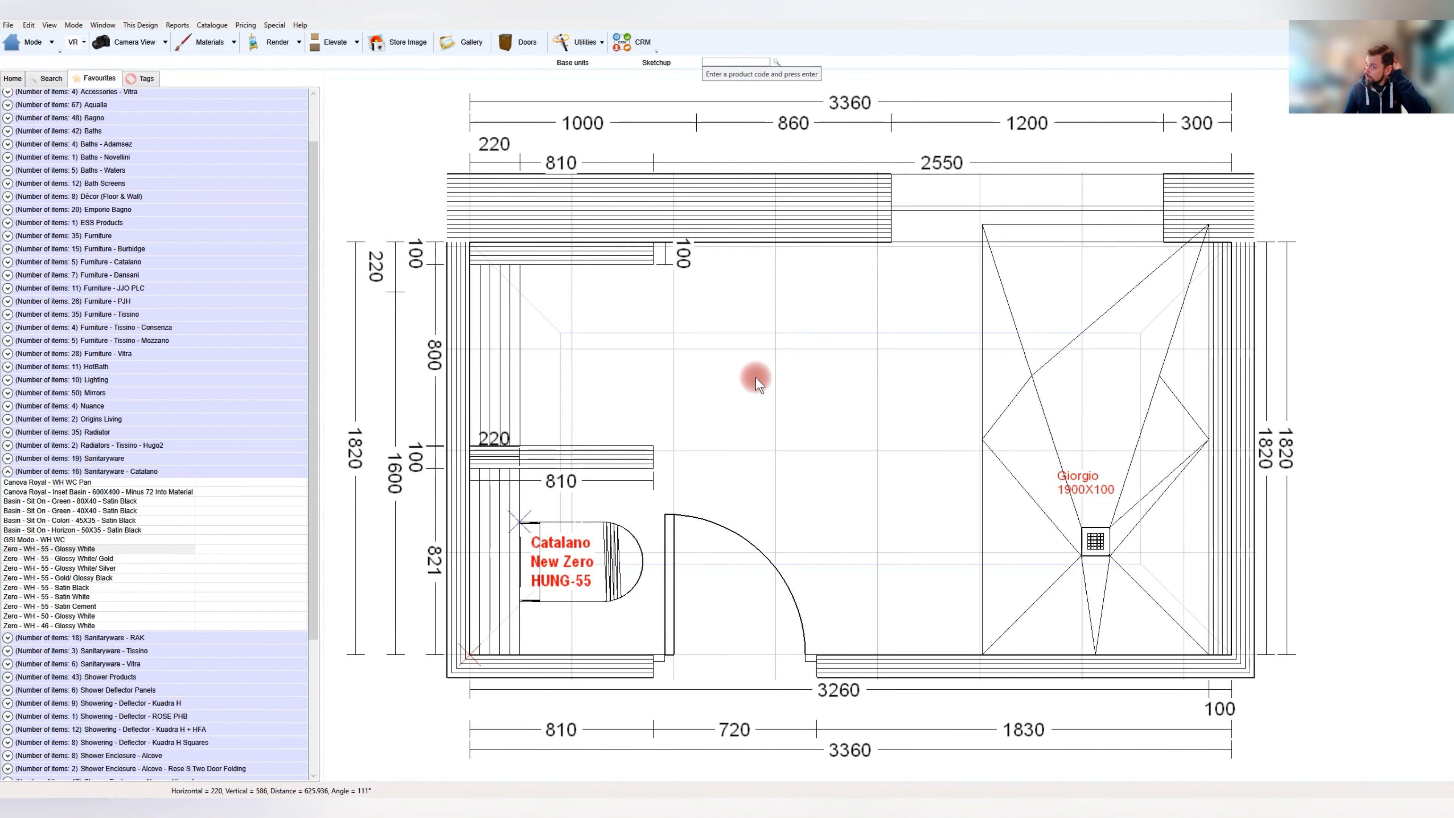
click(632, 258)
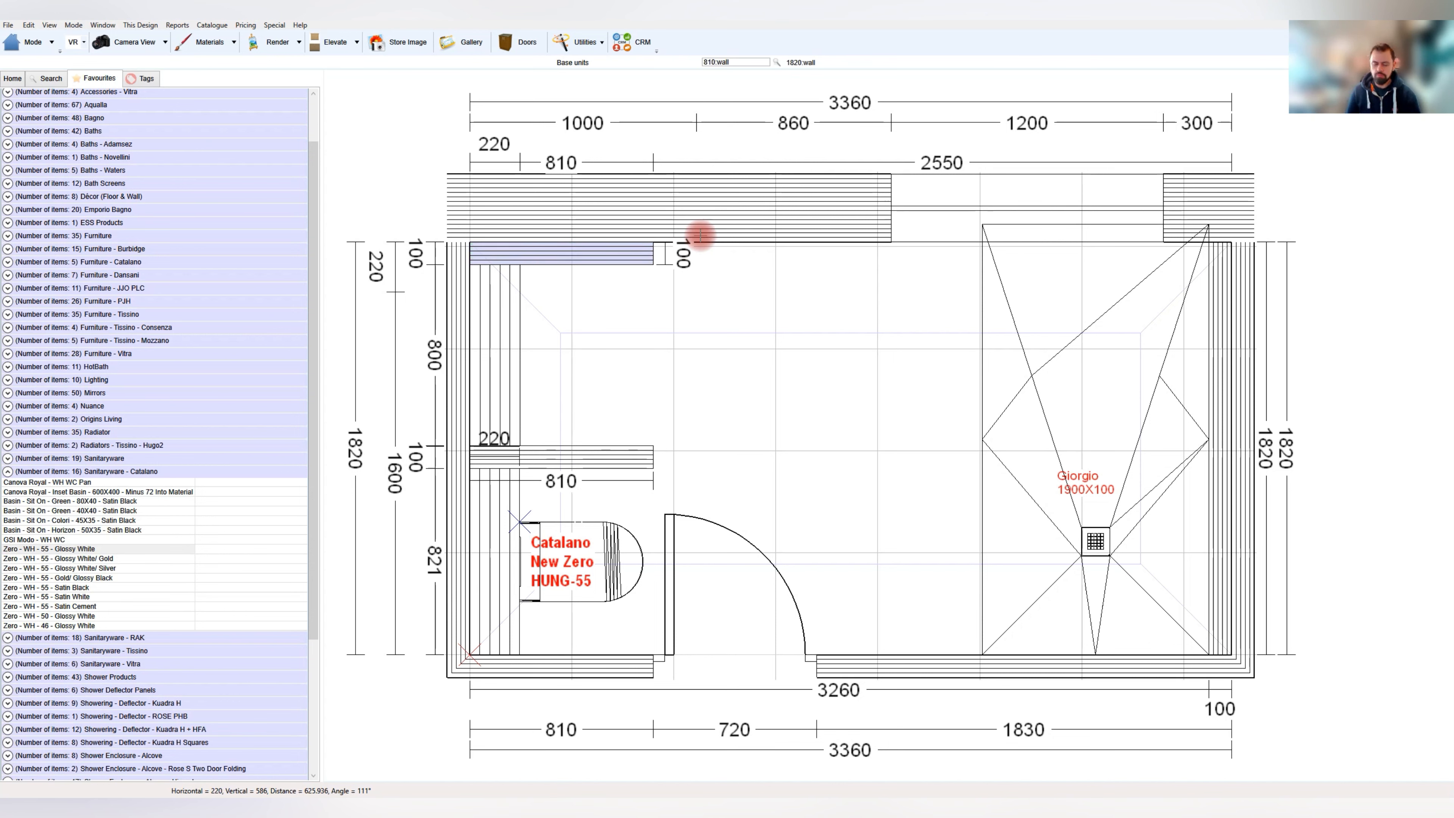
key(ctrl+v)
drag(771, 256, 807, 373)
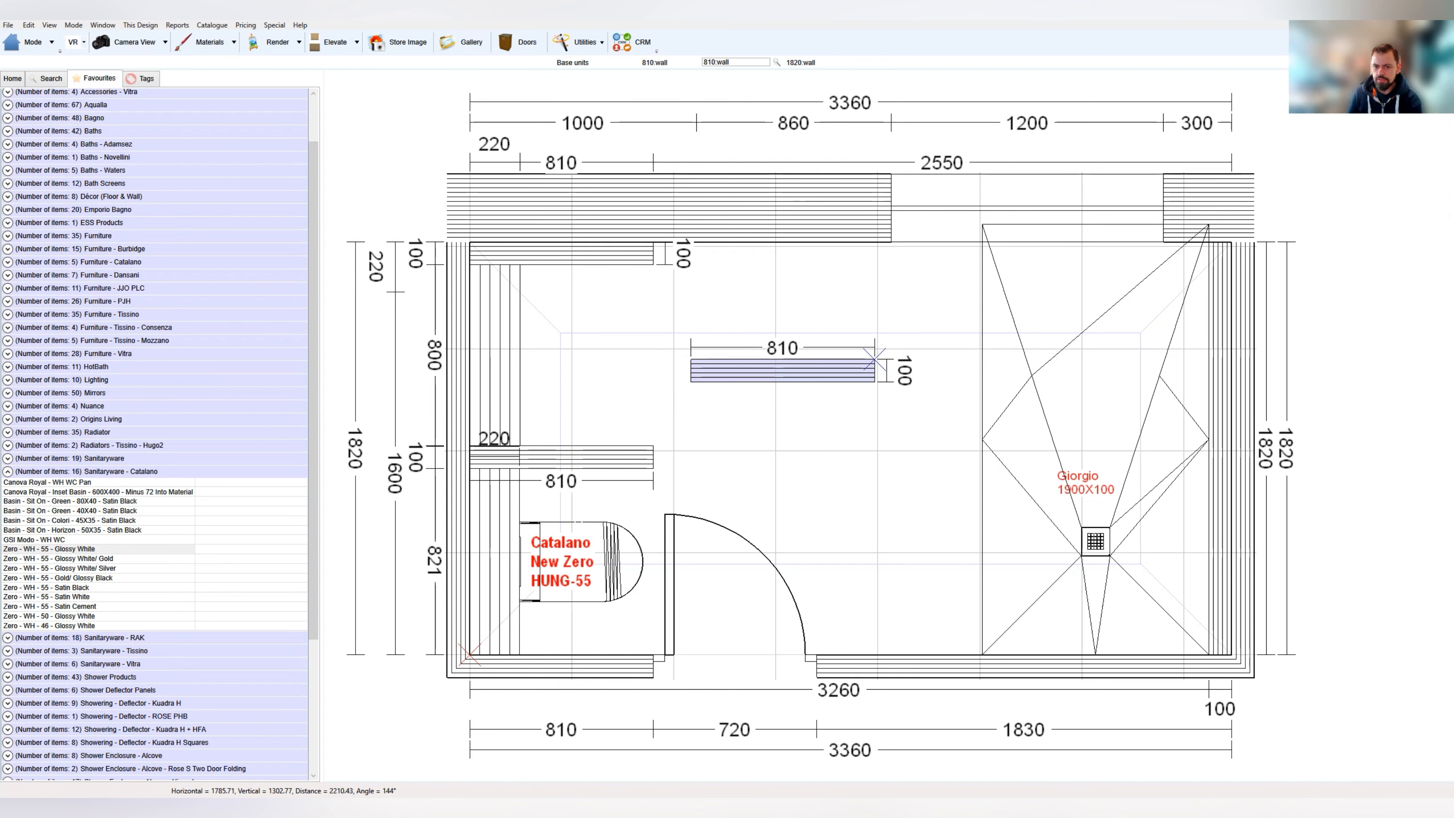
Check the vanity in the reference photo and measure along the window-side 810 wall from its free end to the 220-deep wall's face
key(alt+Tab)
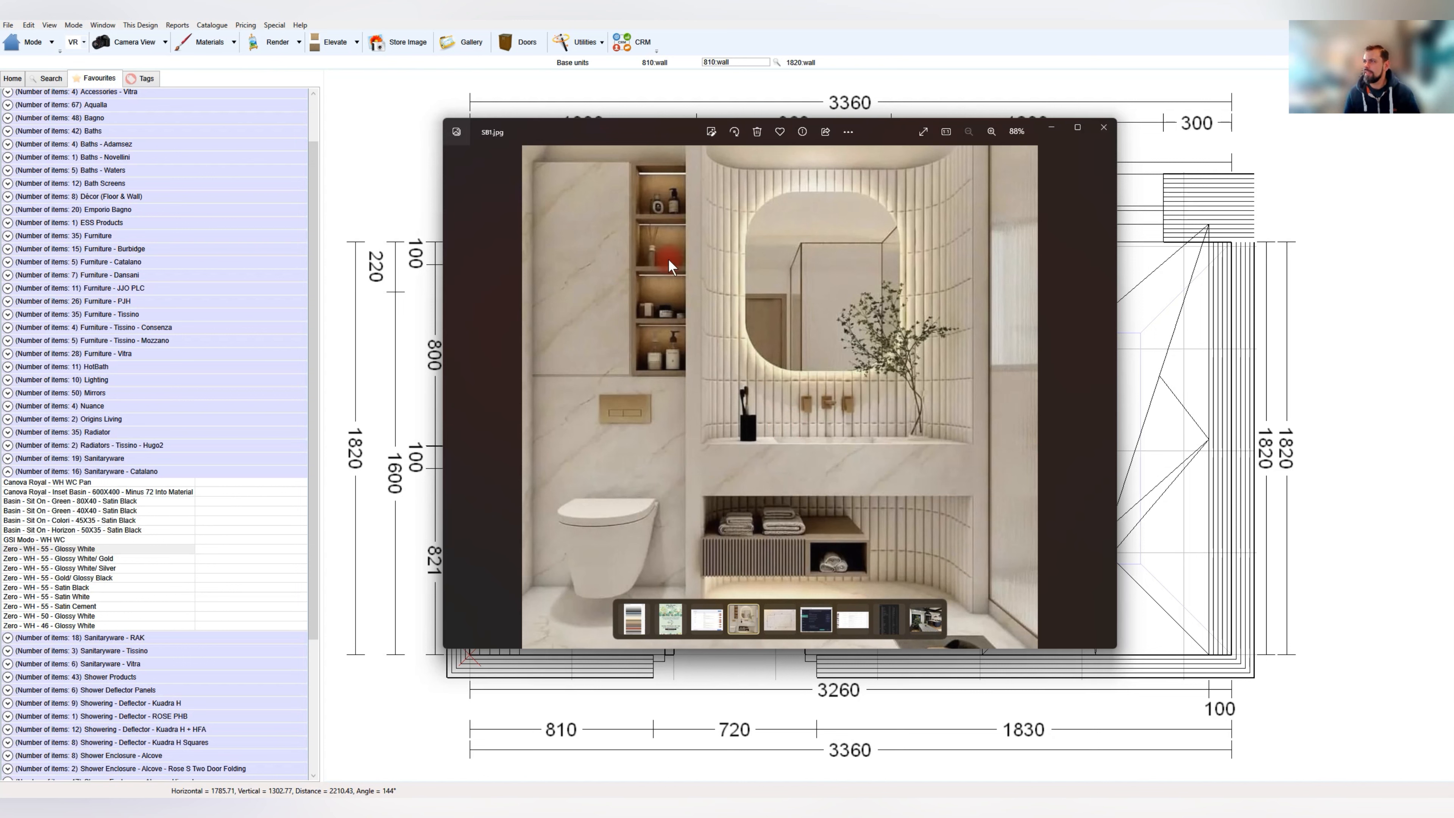
click(1309, 342)
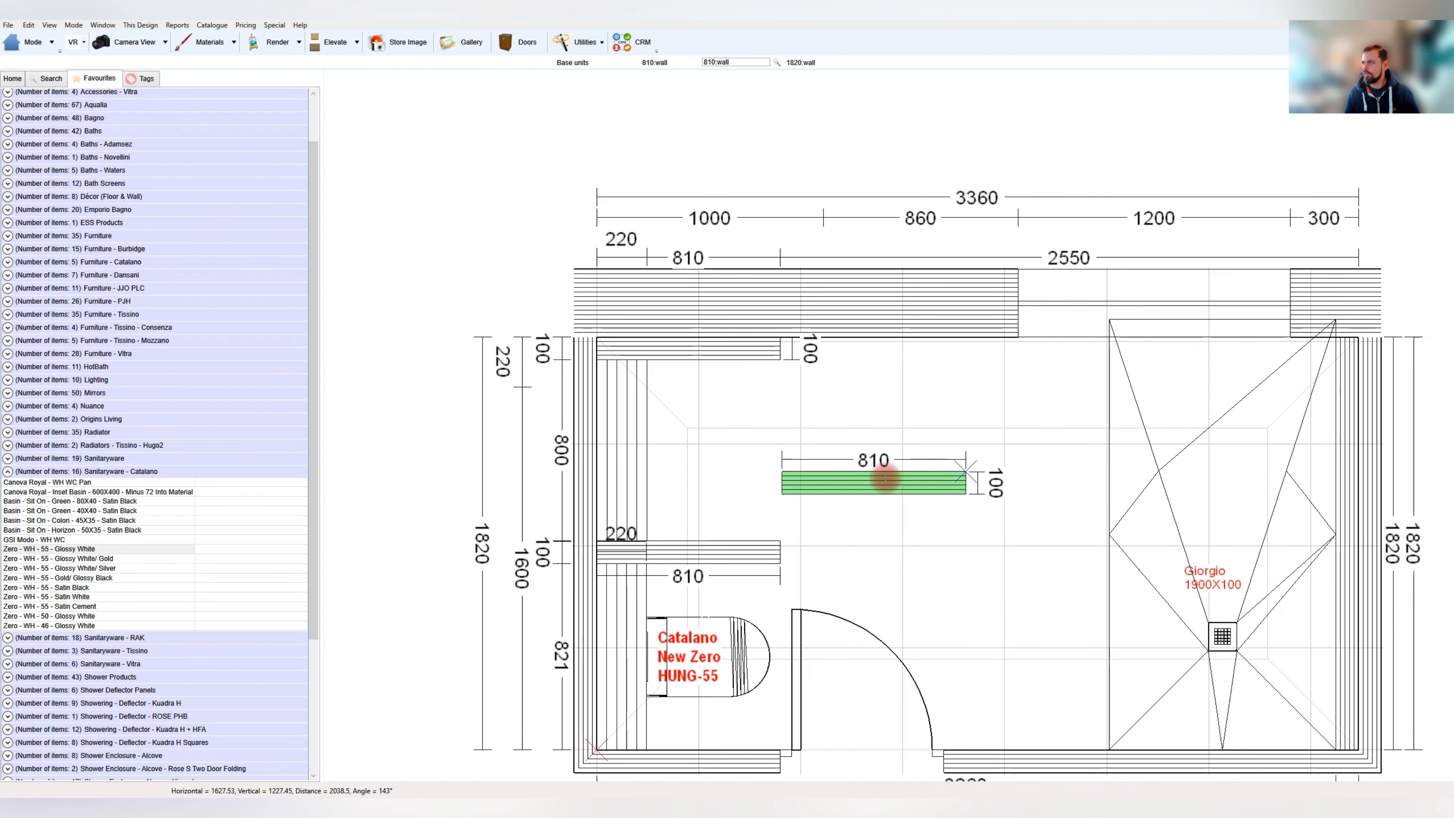
click(874, 480)
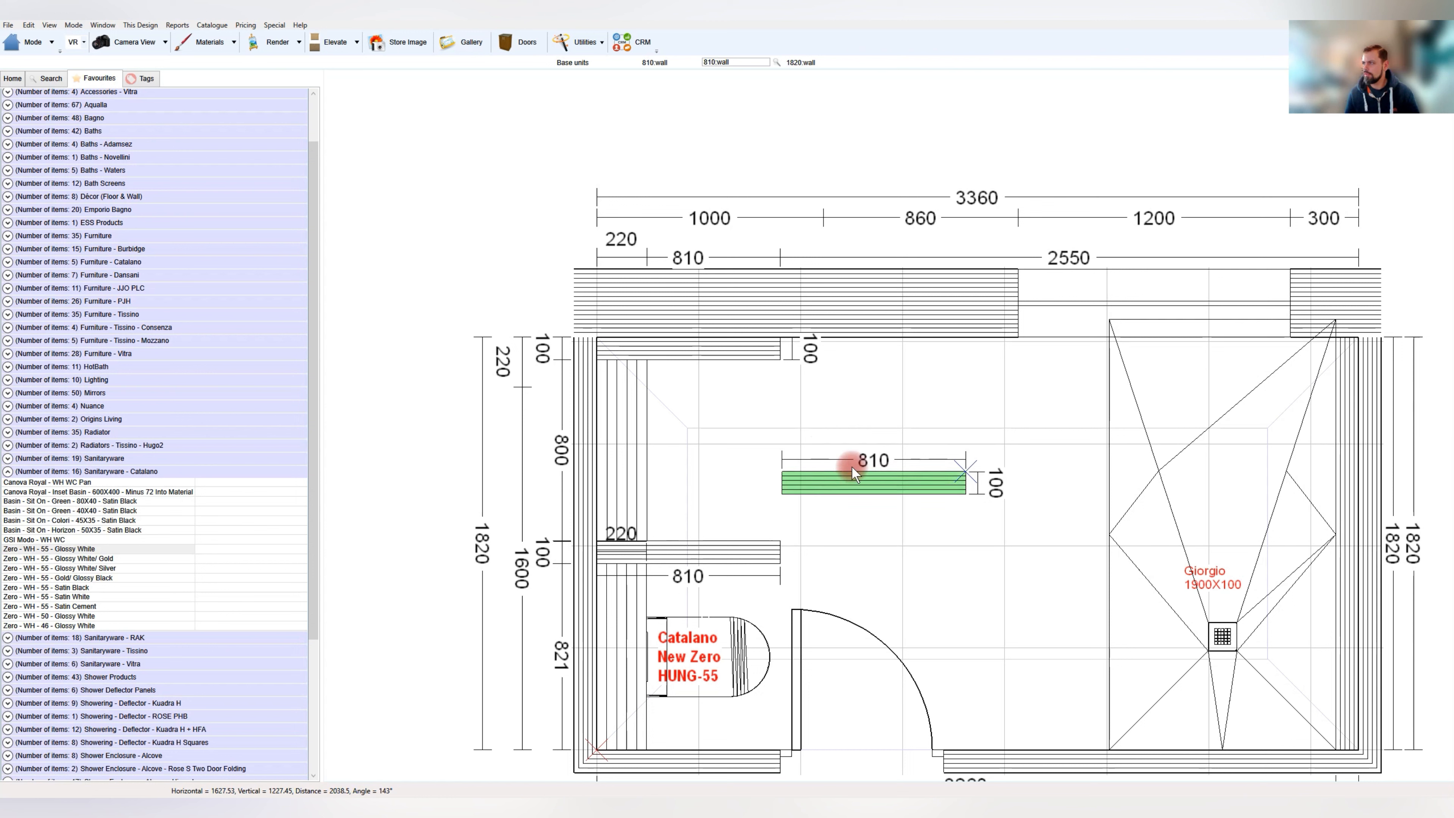
click(728, 349)
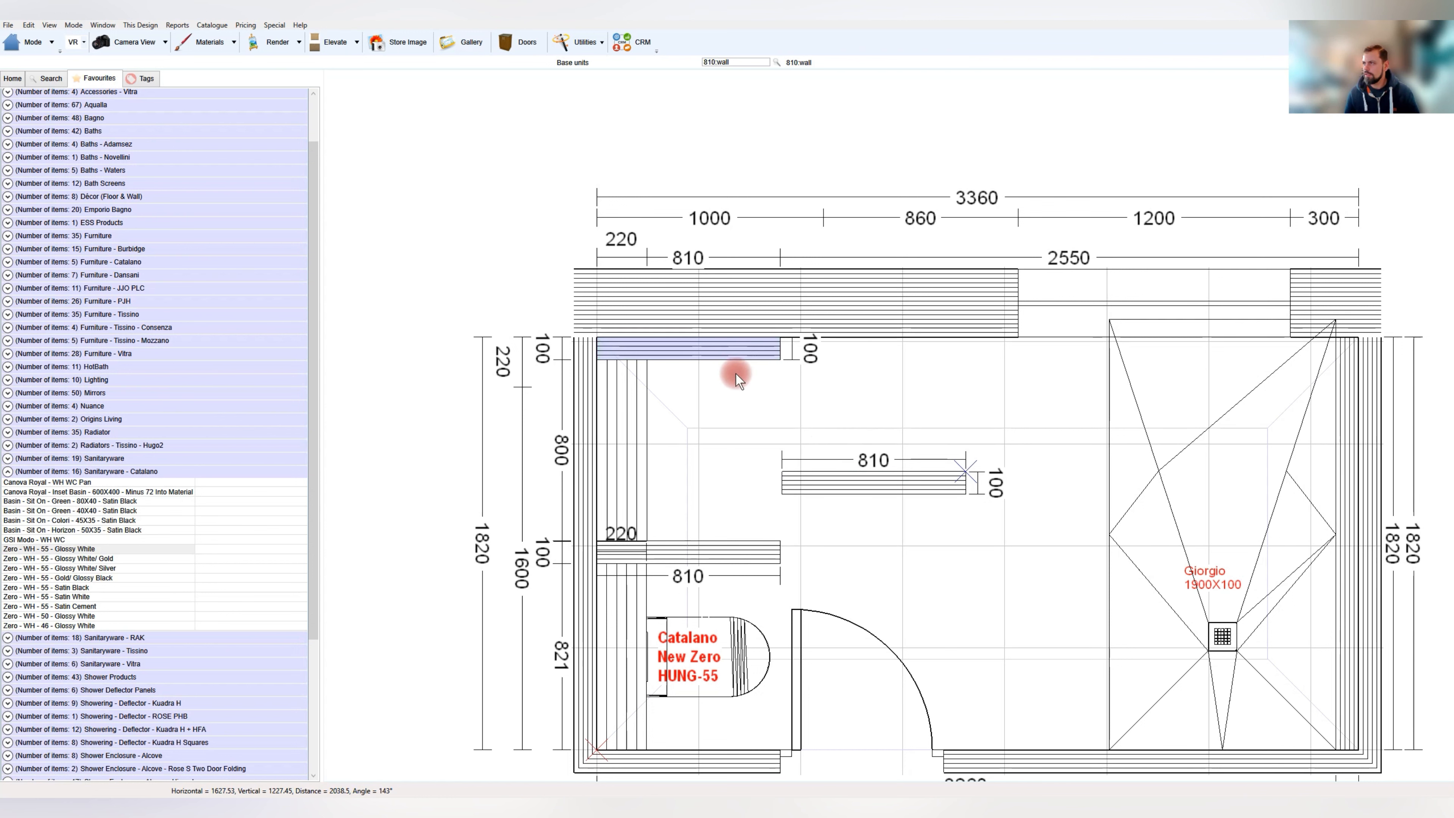
right_click(811, 396)
click(824, 406)
click(778, 358)
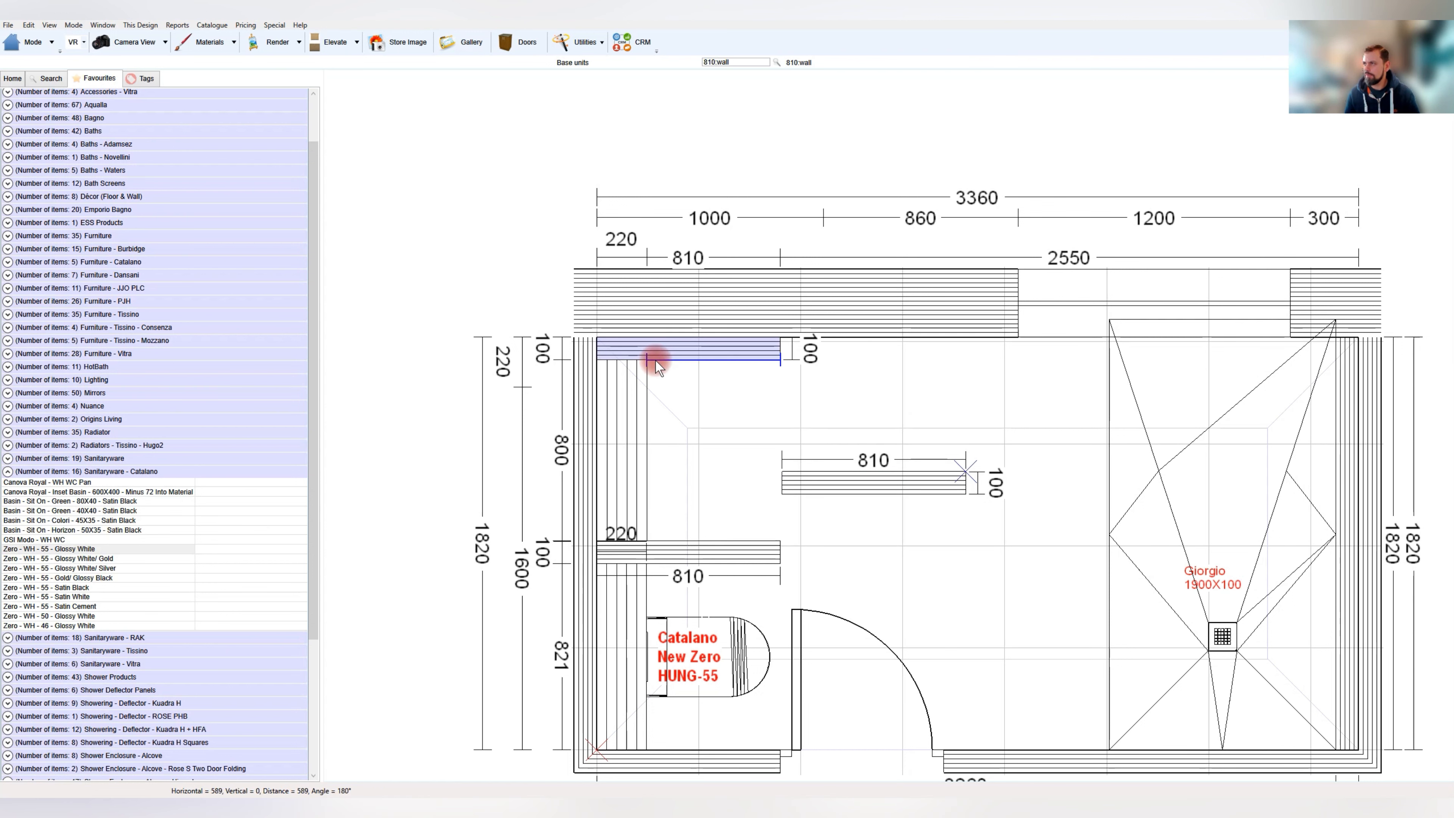
click(645, 360)
Set the copied 810 wall in the middle of the room to a width of 589 and an in amount of 220
double_click(875, 483)
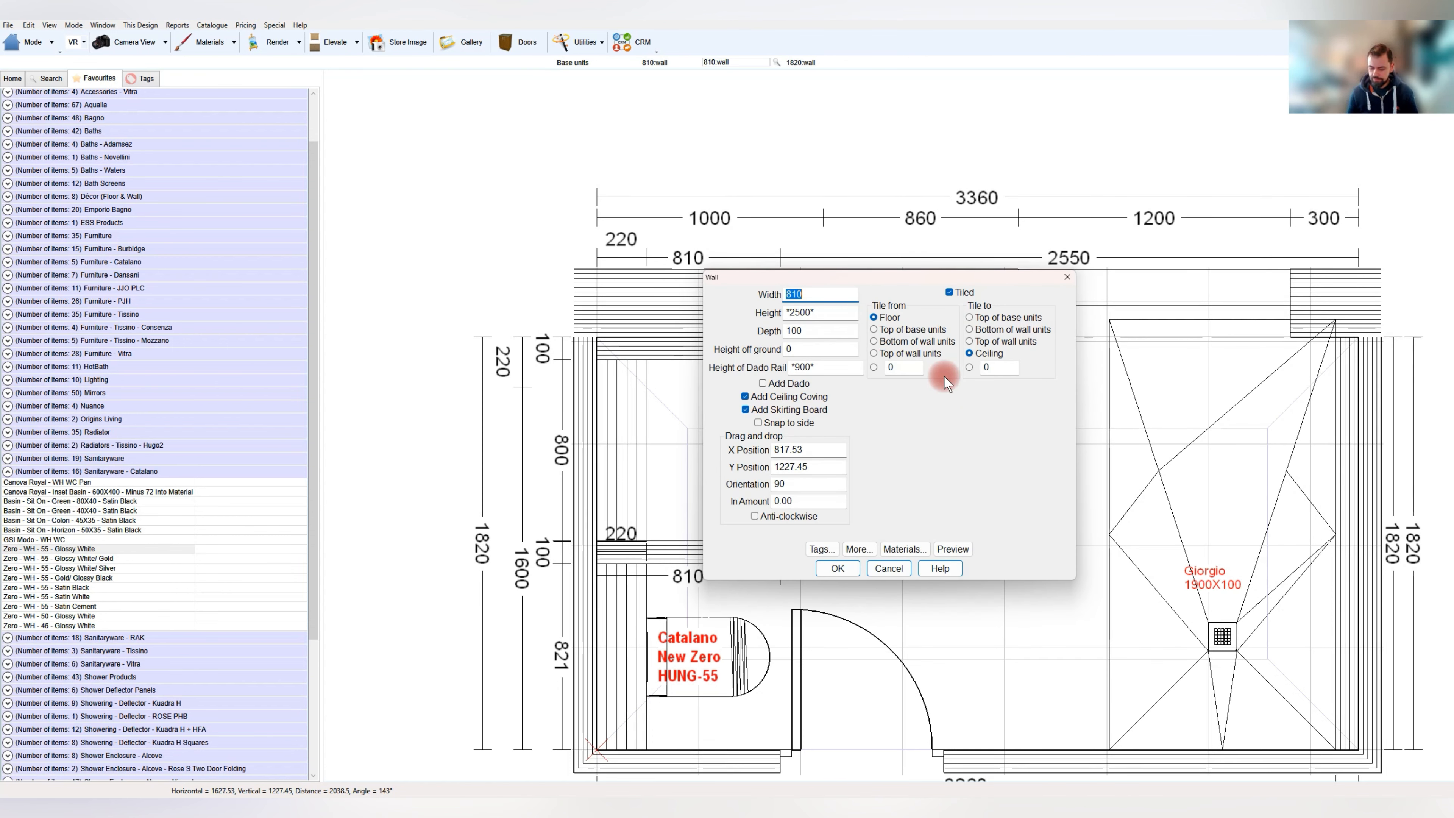
text(589)
key(Tab)
key(Tab)
key(Tab)
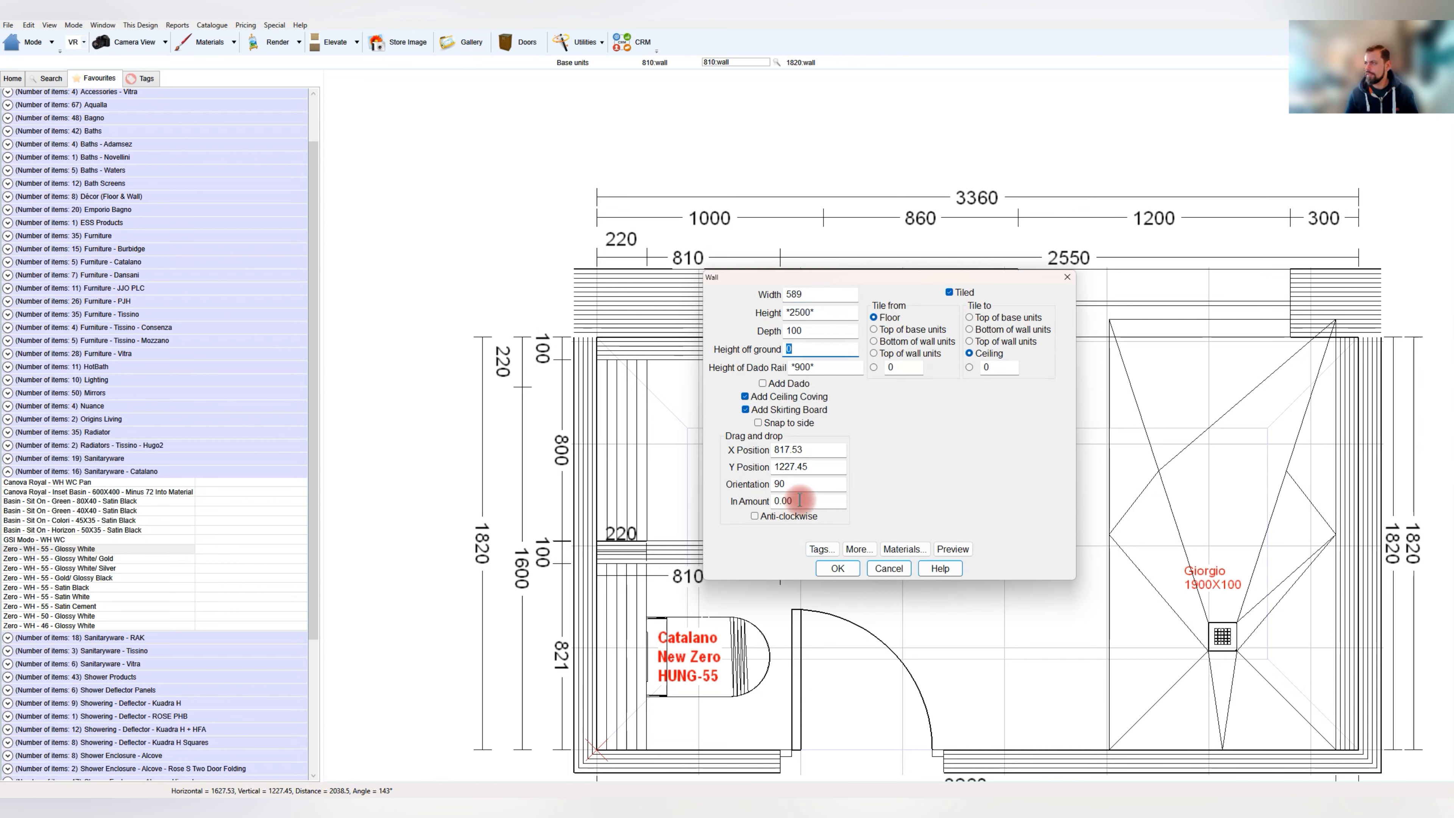
click(799, 501)
text(220)
key(Tab)
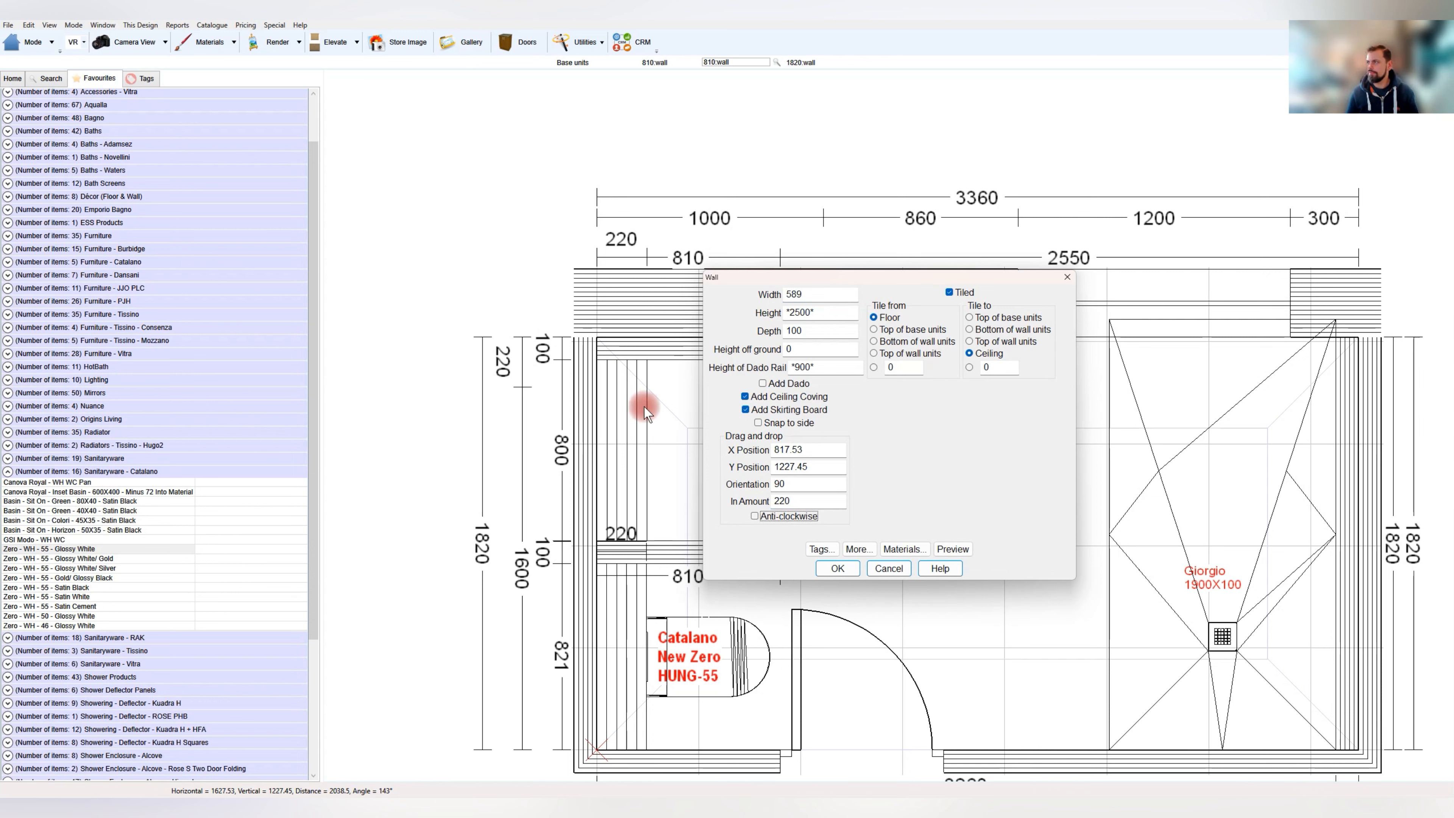
Set the copied wall's depth to 800, height to 250 and height off ground to 600
double_click(824, 331)
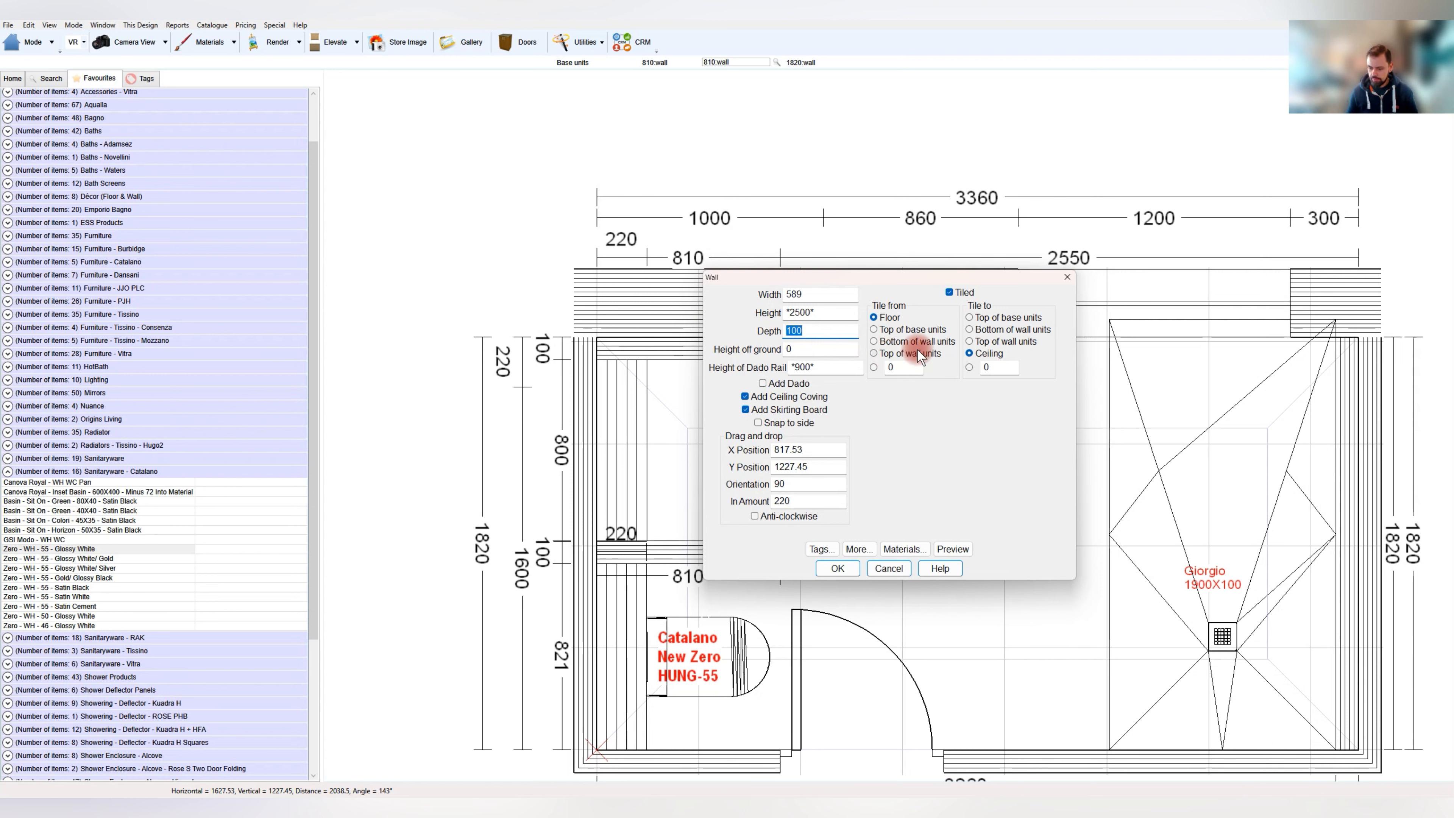
text(800)
key(Tab)
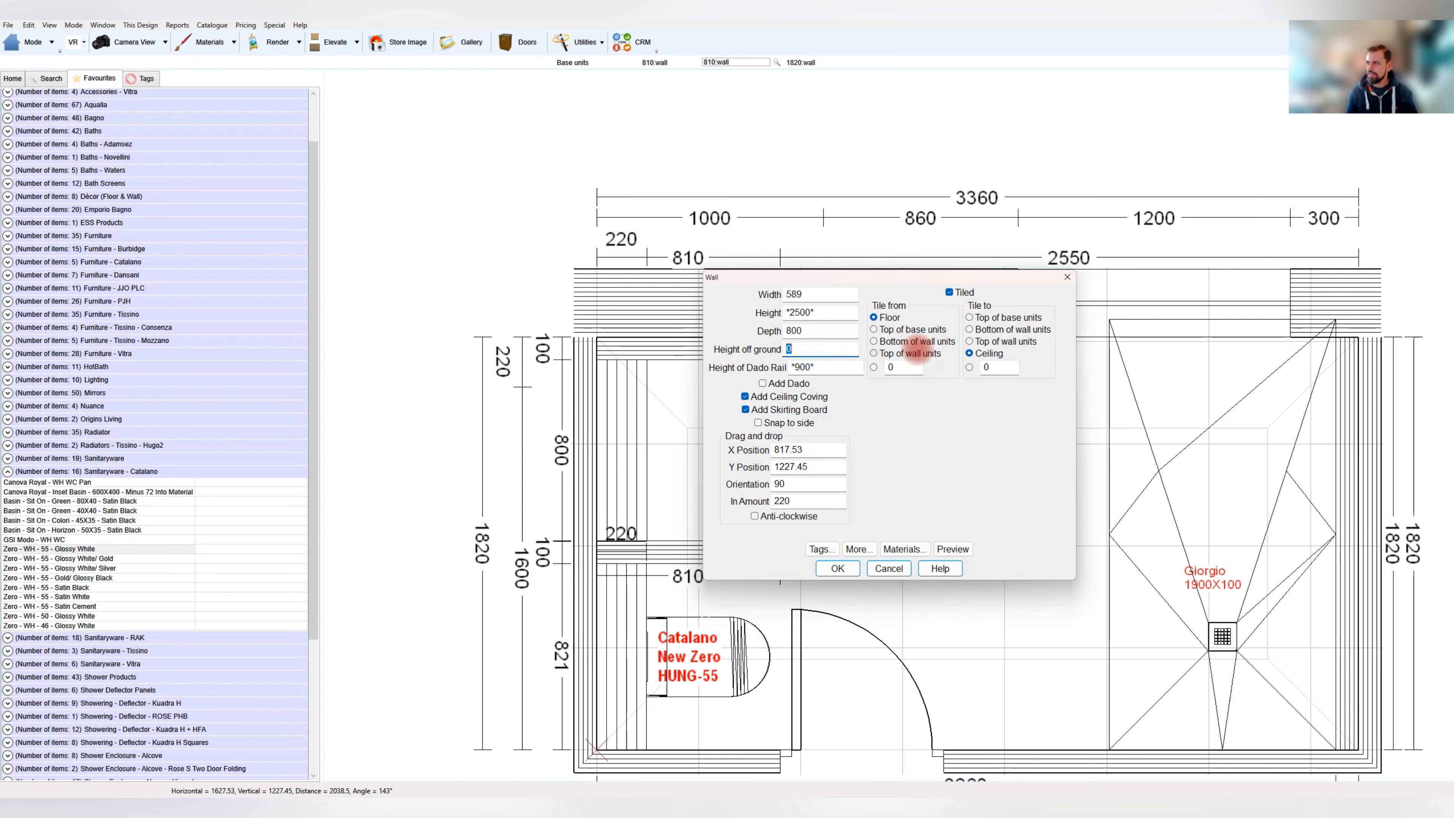
key(shift+Tab)
key(shift+Tab)
text(250)
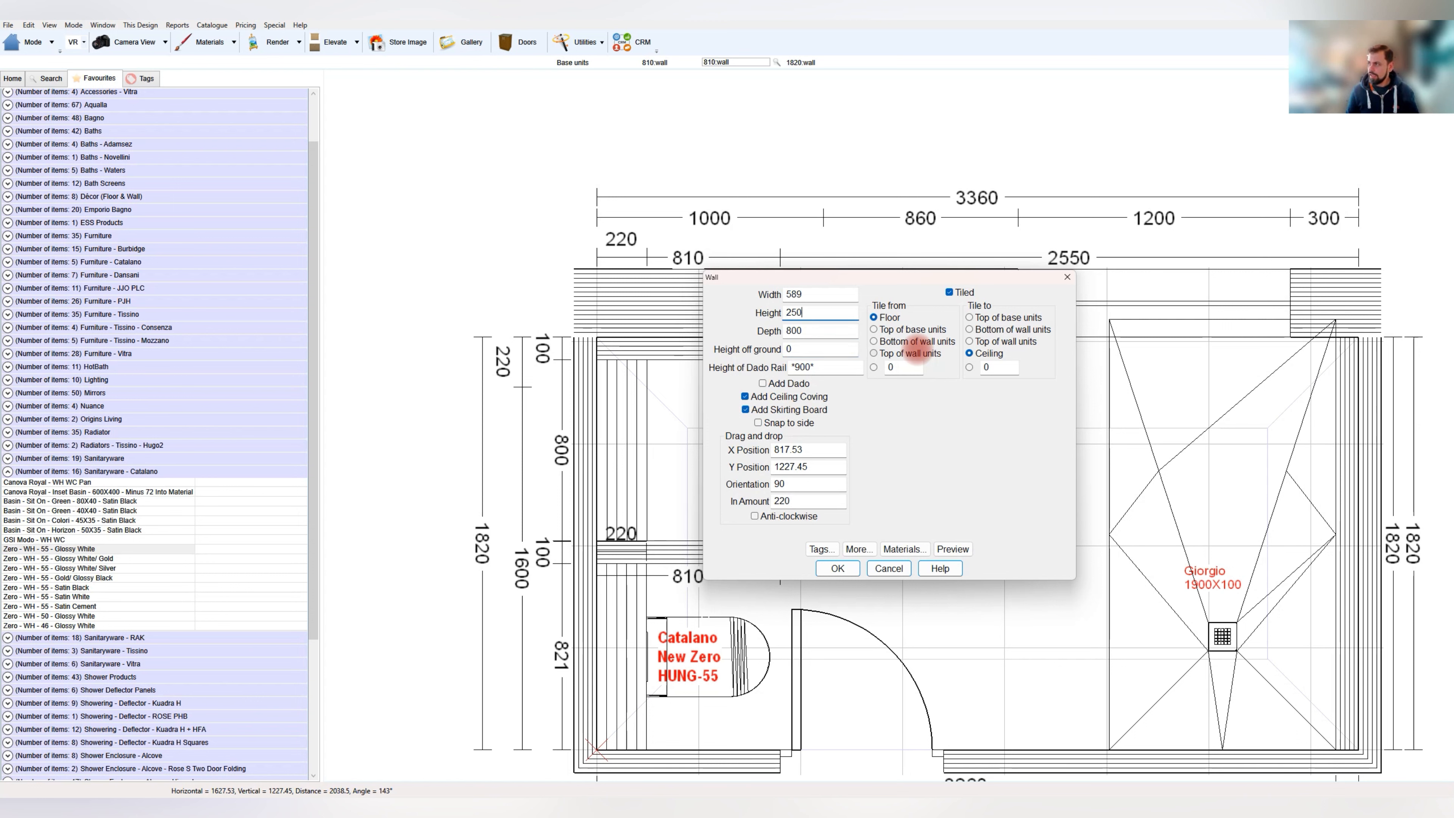
key(Tab)
key(Tab)
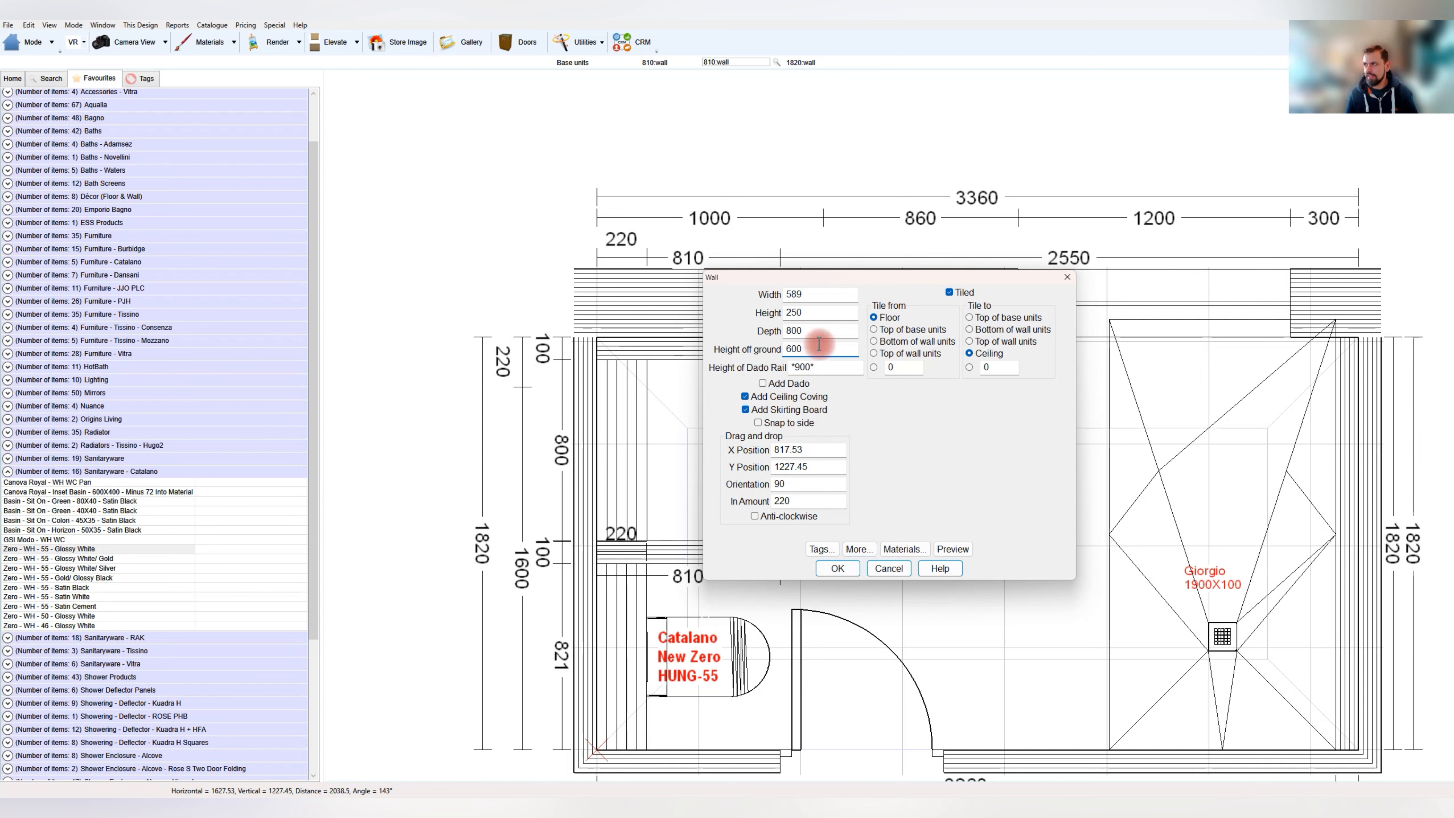
click(839, 566)
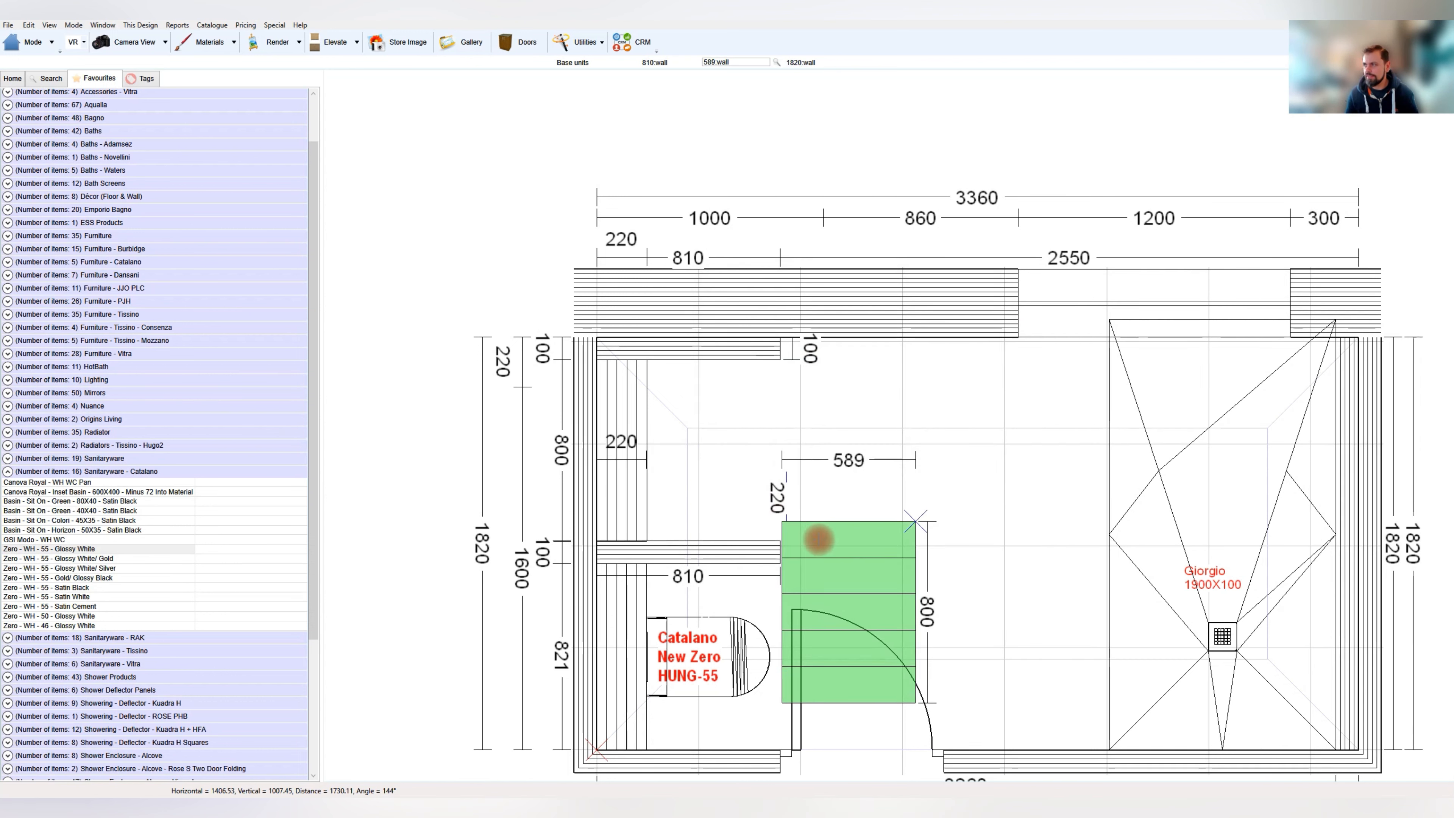
Place the raised wall block in the vanity recess and set its width to 800 and depth to 589 so it fills the recess
click(621, 452)
double_click(756, 452)
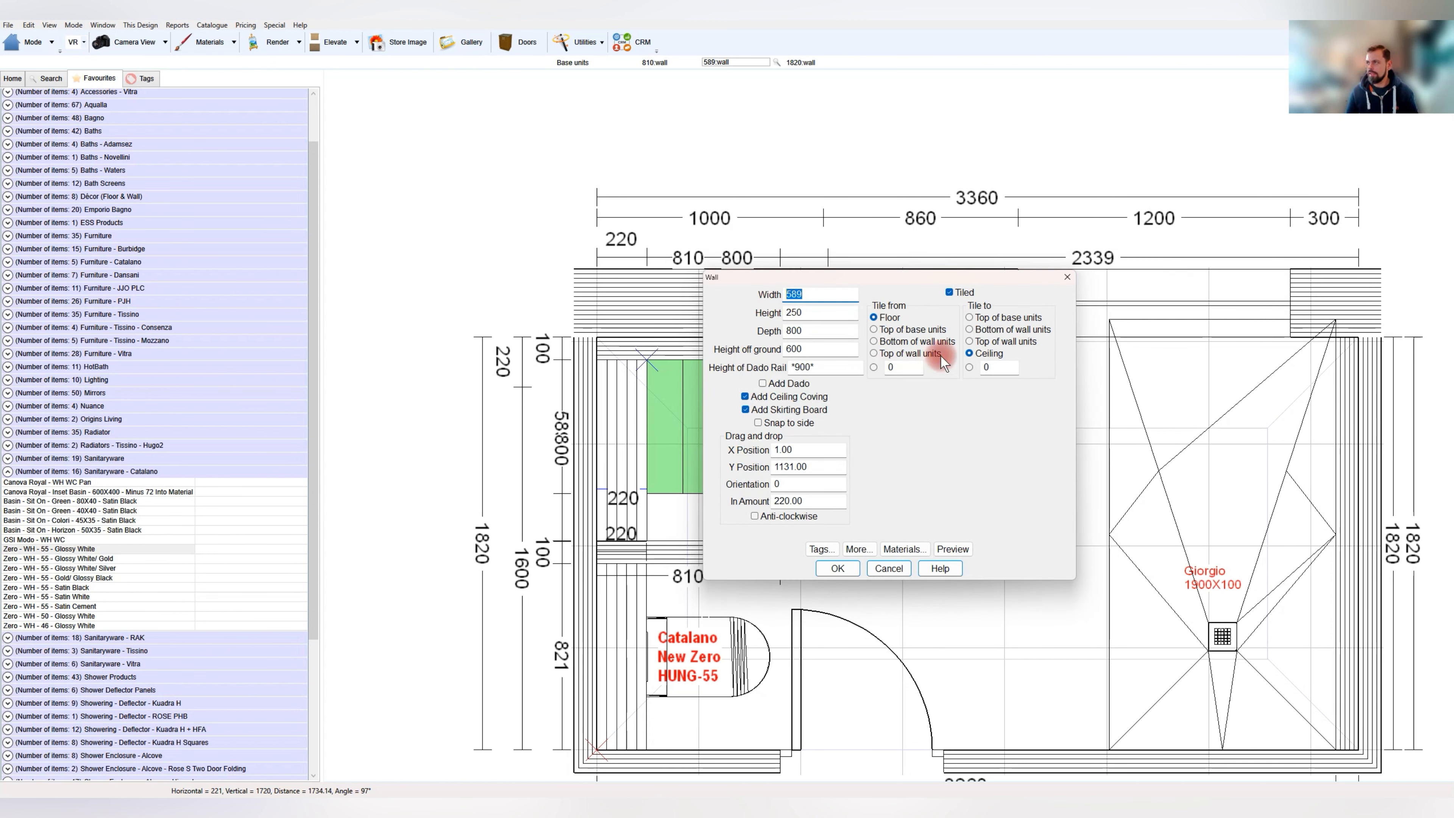
text(800)
key(Tab)
key(Tab)
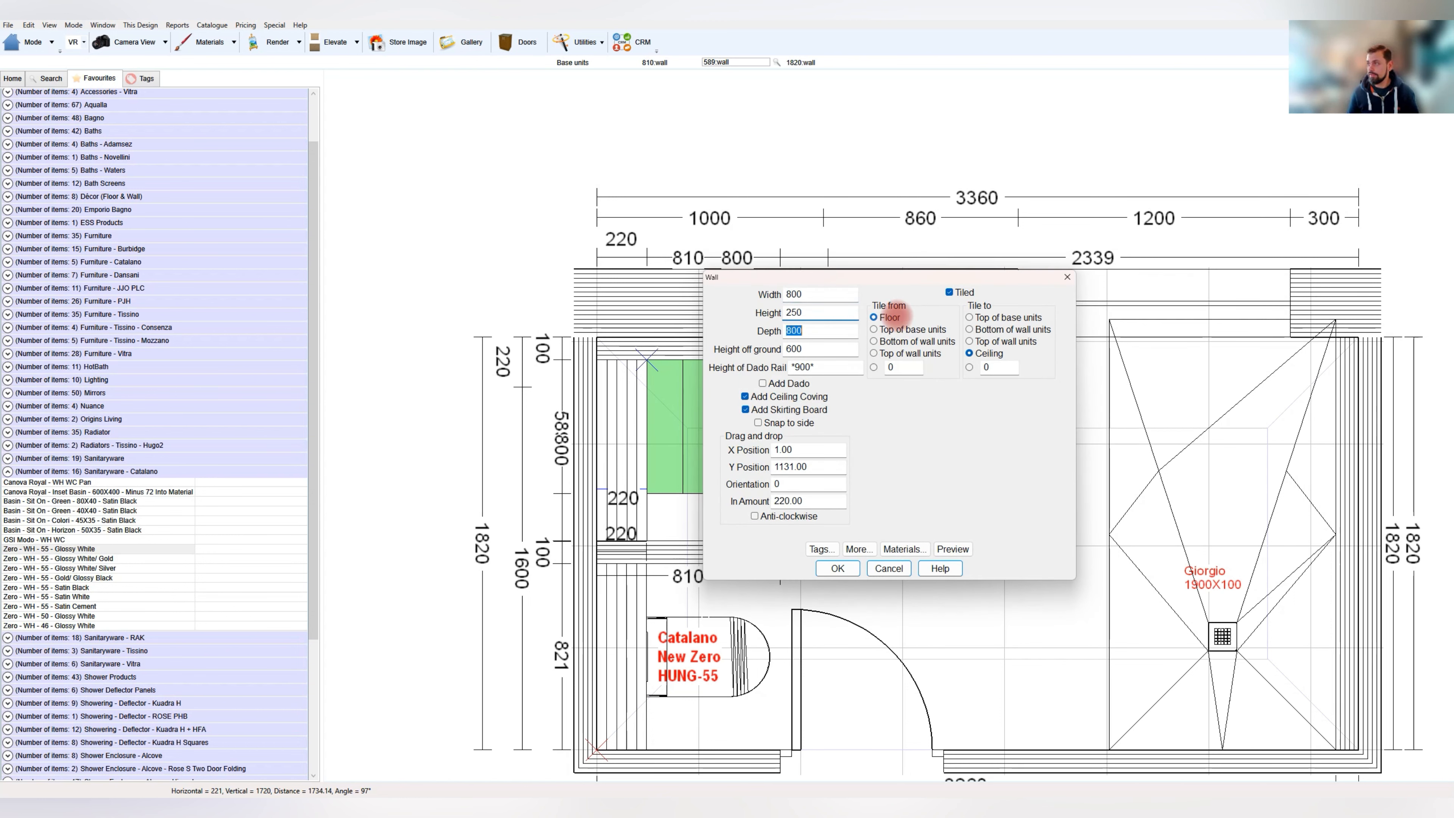
text(589)
key(Return)
drag(670, 342, 666, 457)
click(830, 474)
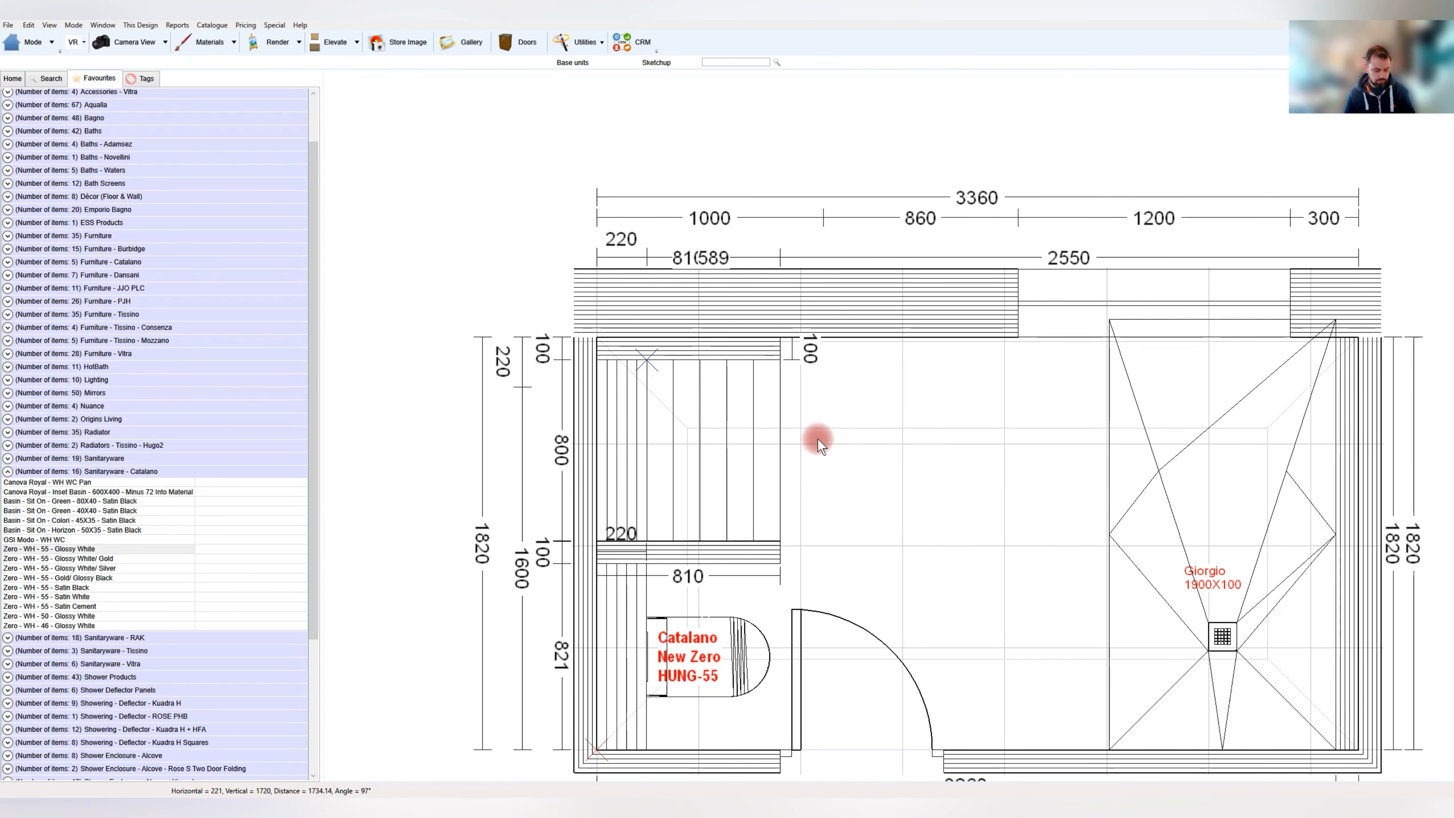
Open the VR view and turn it from the shower area towards the toilet and vanity recess
click(74, 25)
click(105, 50)
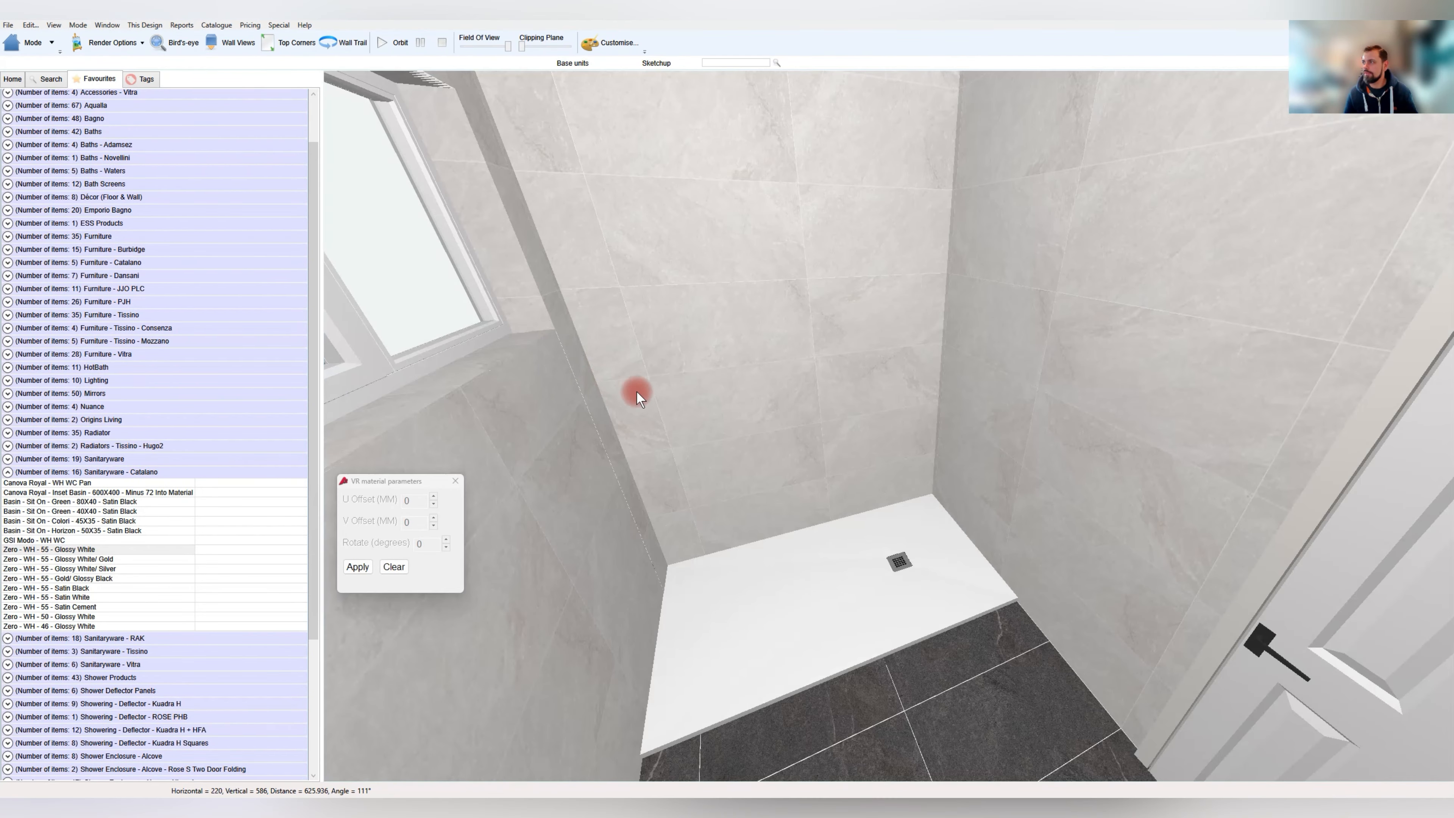
drag(636, 393, 1030, 461)
mouse_move(516, 494)
mouse_down()
mouse_move(770, 538)
mouse_move(786, 647)
mouse_move(867, 626)
mouse_move(855, 574)
mouse_move(893, 424)
mouse_move(905, 510)
mouse_move(902, 364)
mouse_move(905, 564)
mouse_move(914, 458)
mouse_move(950, 483)
mouse_move(892, 423)
mouse_move(927, 459)
mouse_move(912, 484)
mouse_move(902, 458)
mouse_up()
Change the Wall Tile material to Santorini Gloss 30X10 - Strt - H from Ca Pietra's decorative tiles in the Custom Tiles library
double_click(870, 386)
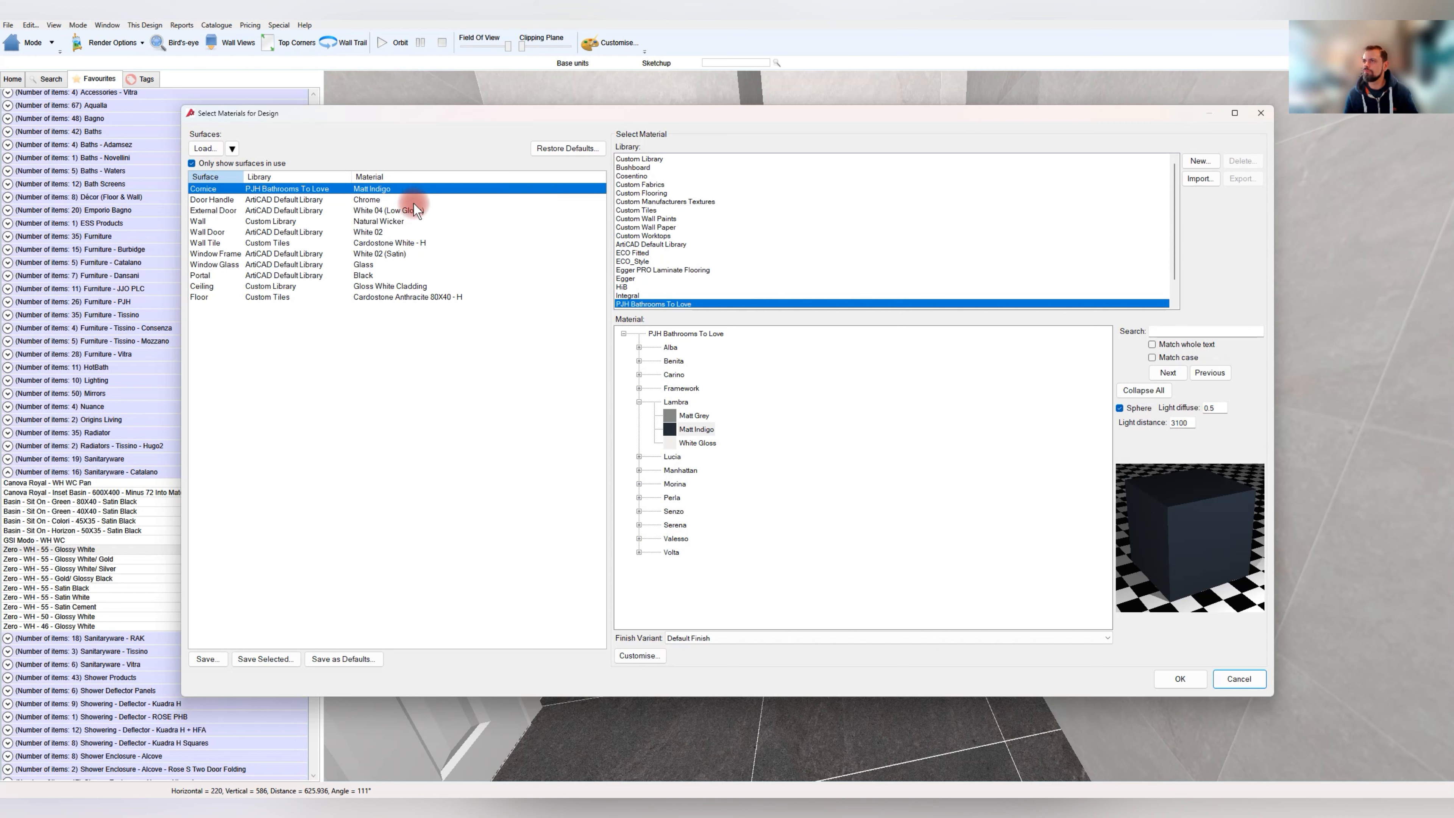
click(403, 243)
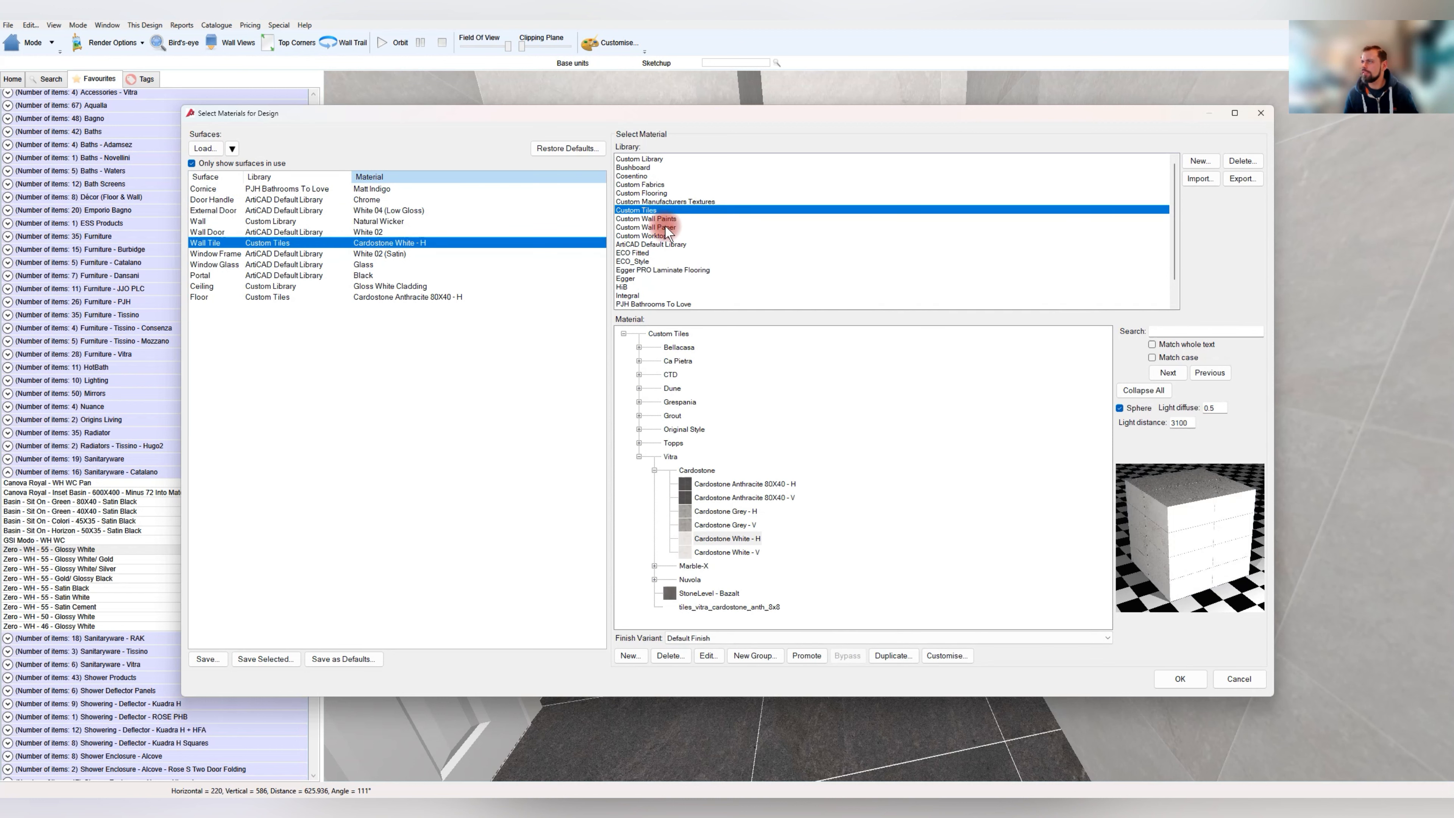
click(654, 469)
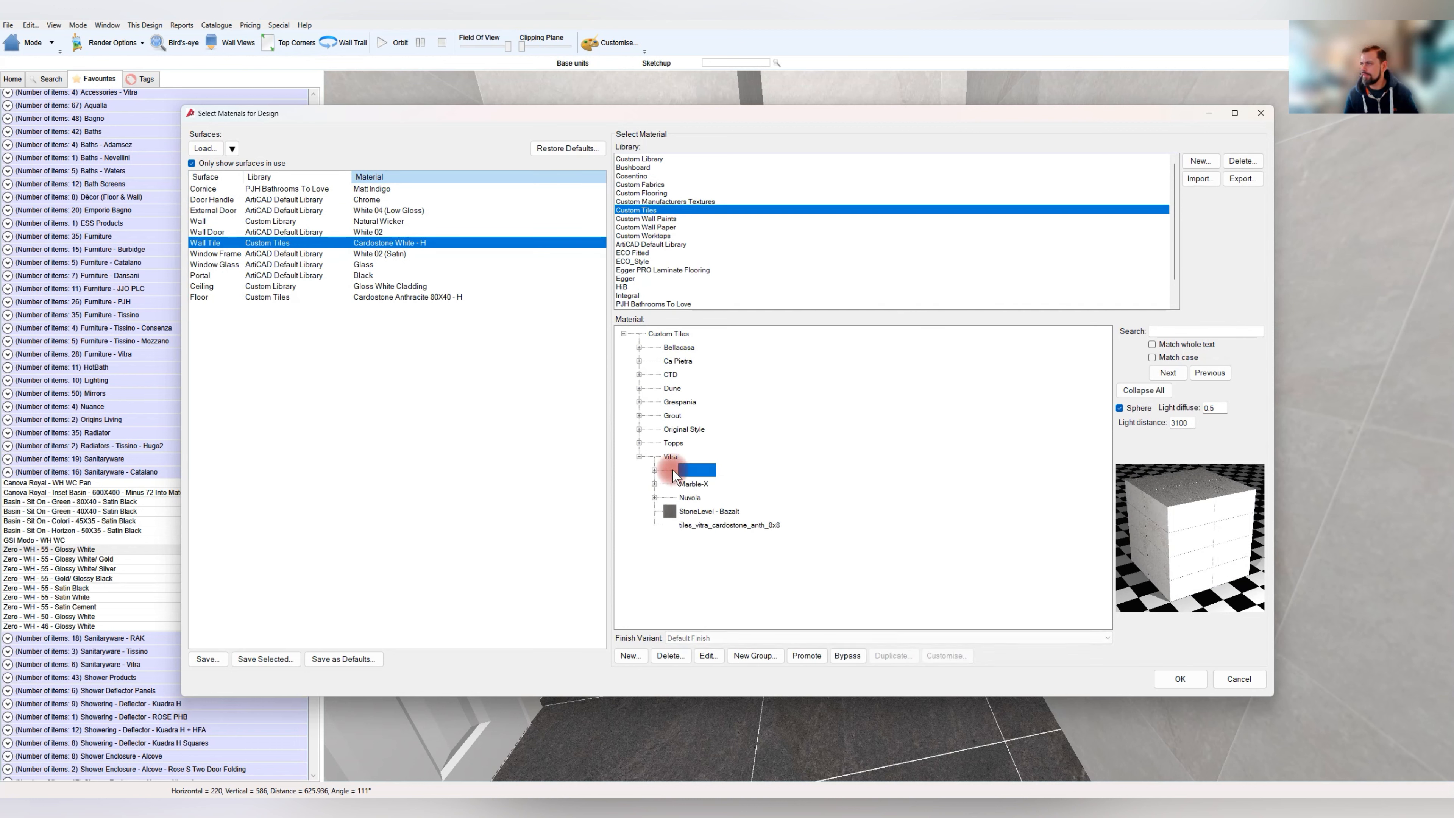
click(638, 360)
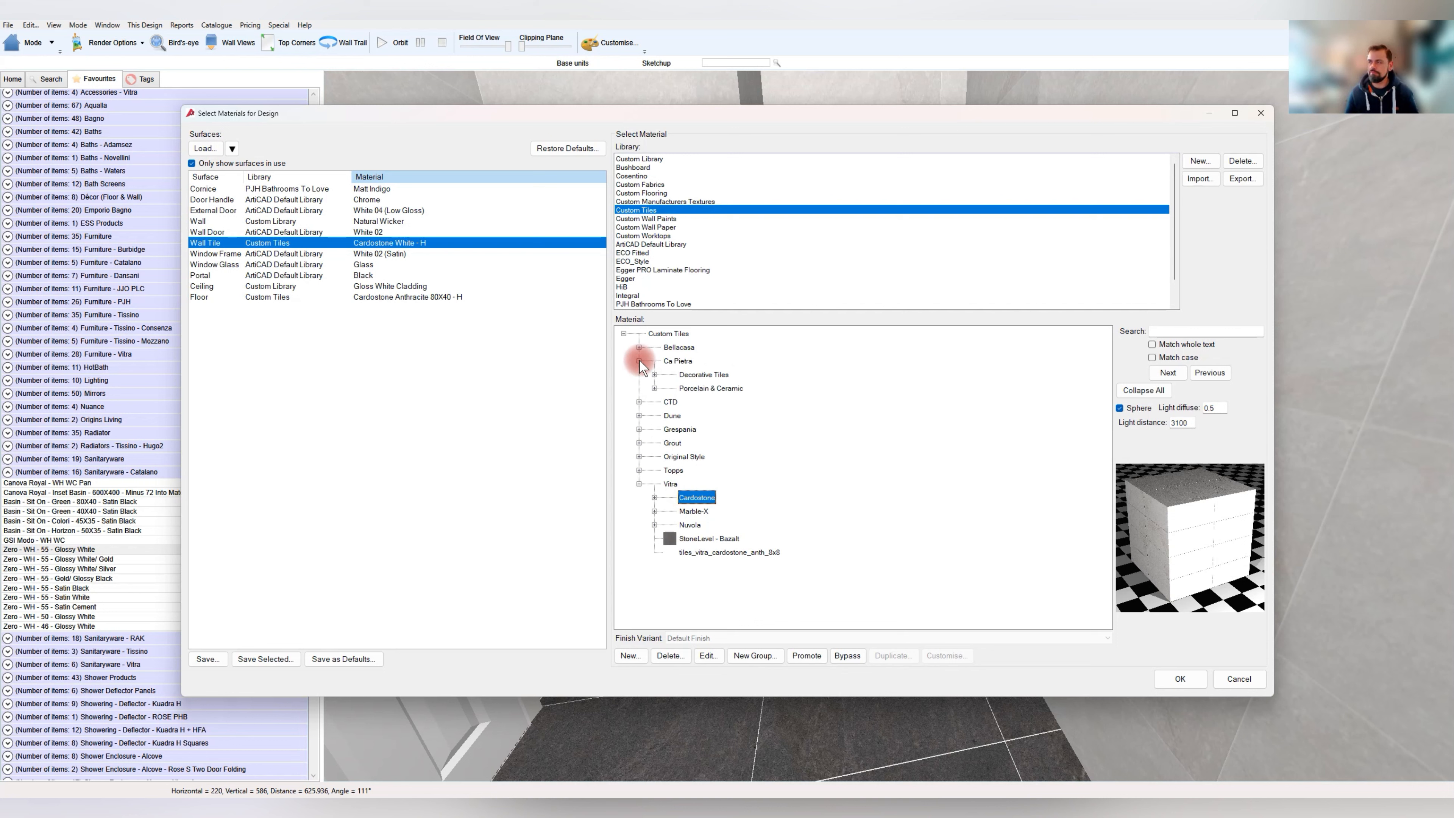
click(654, 374)
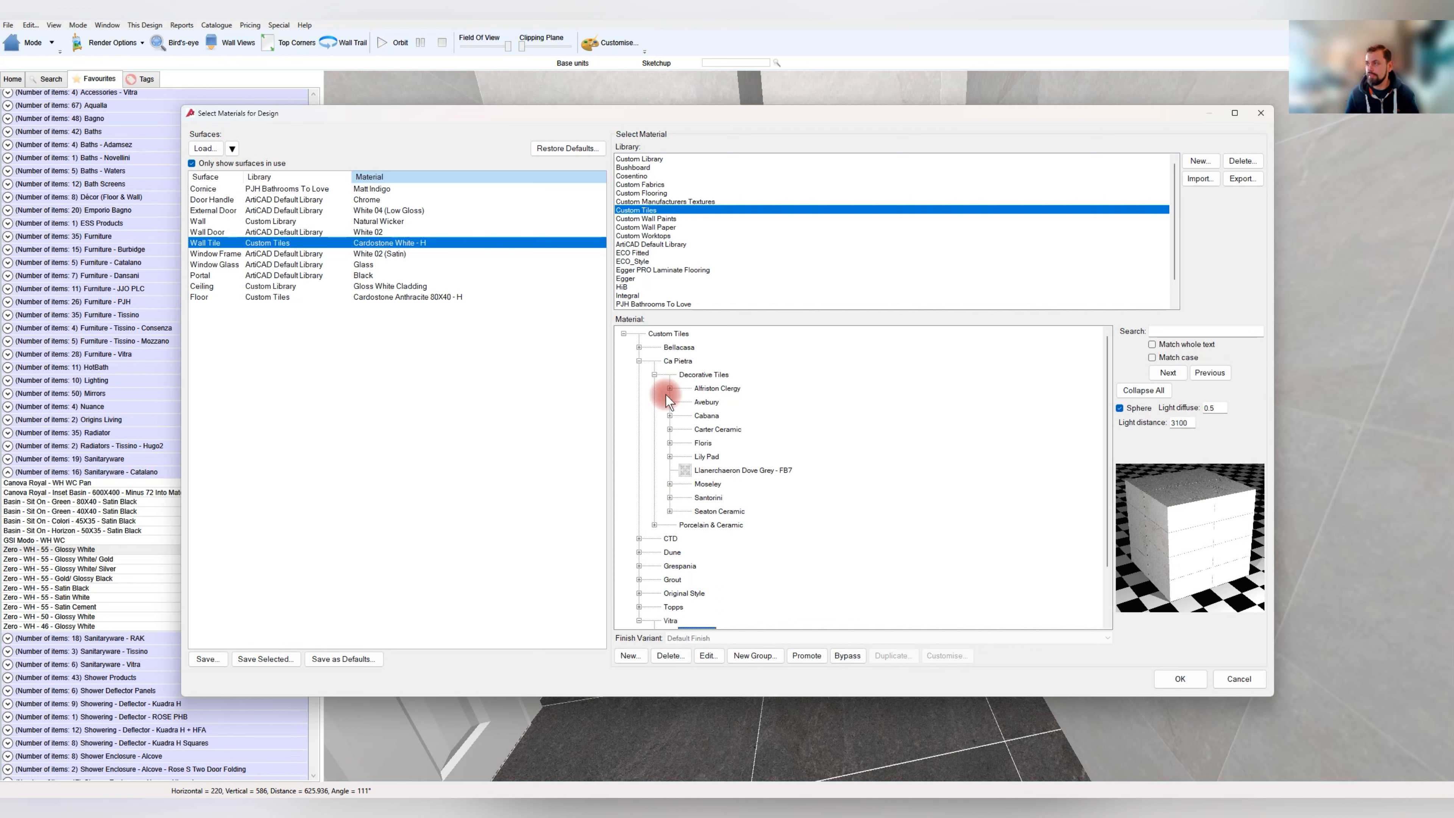
click(670, 429)
click(684, 443)
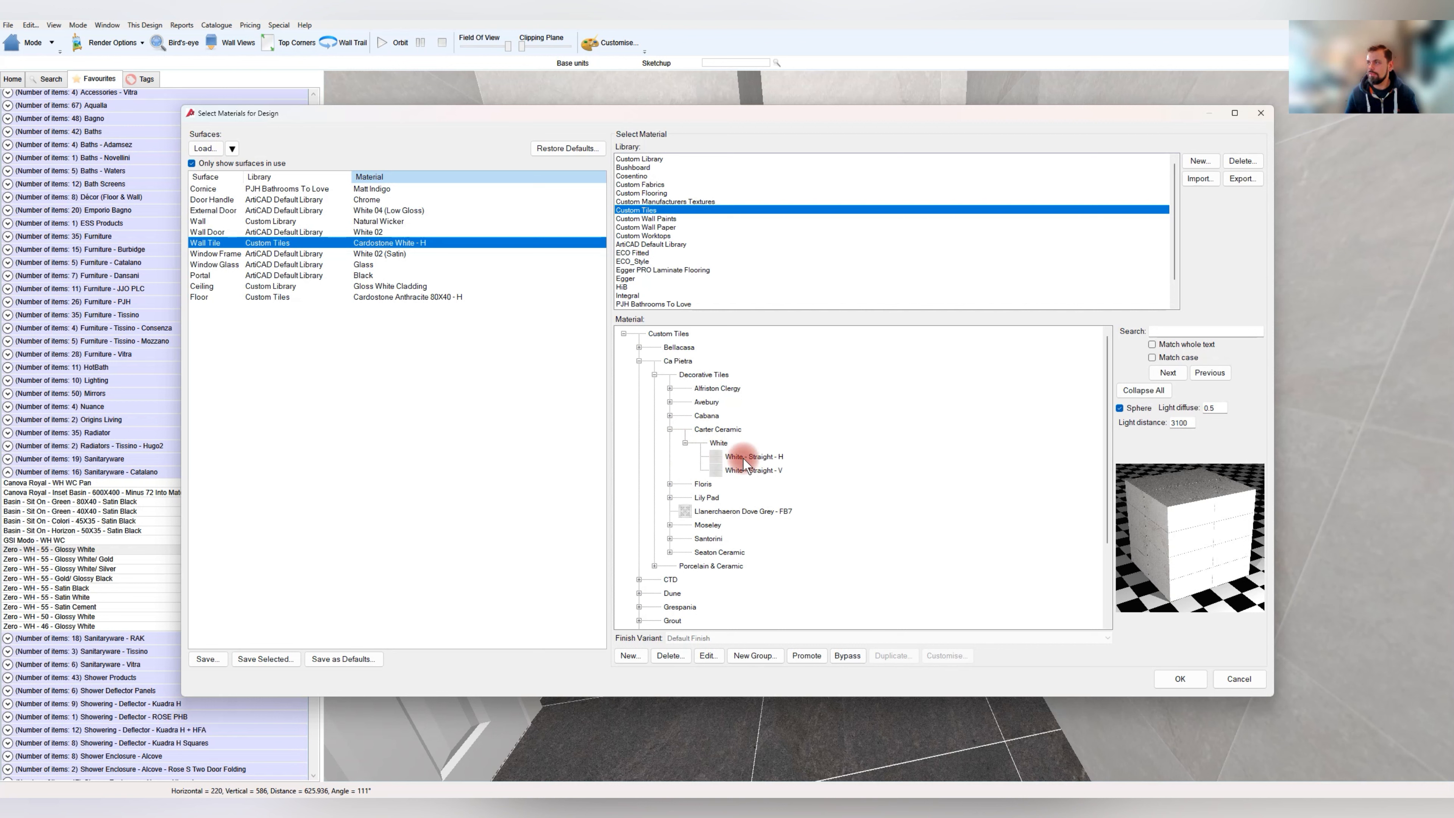
scroll(732, 504, down, 1)
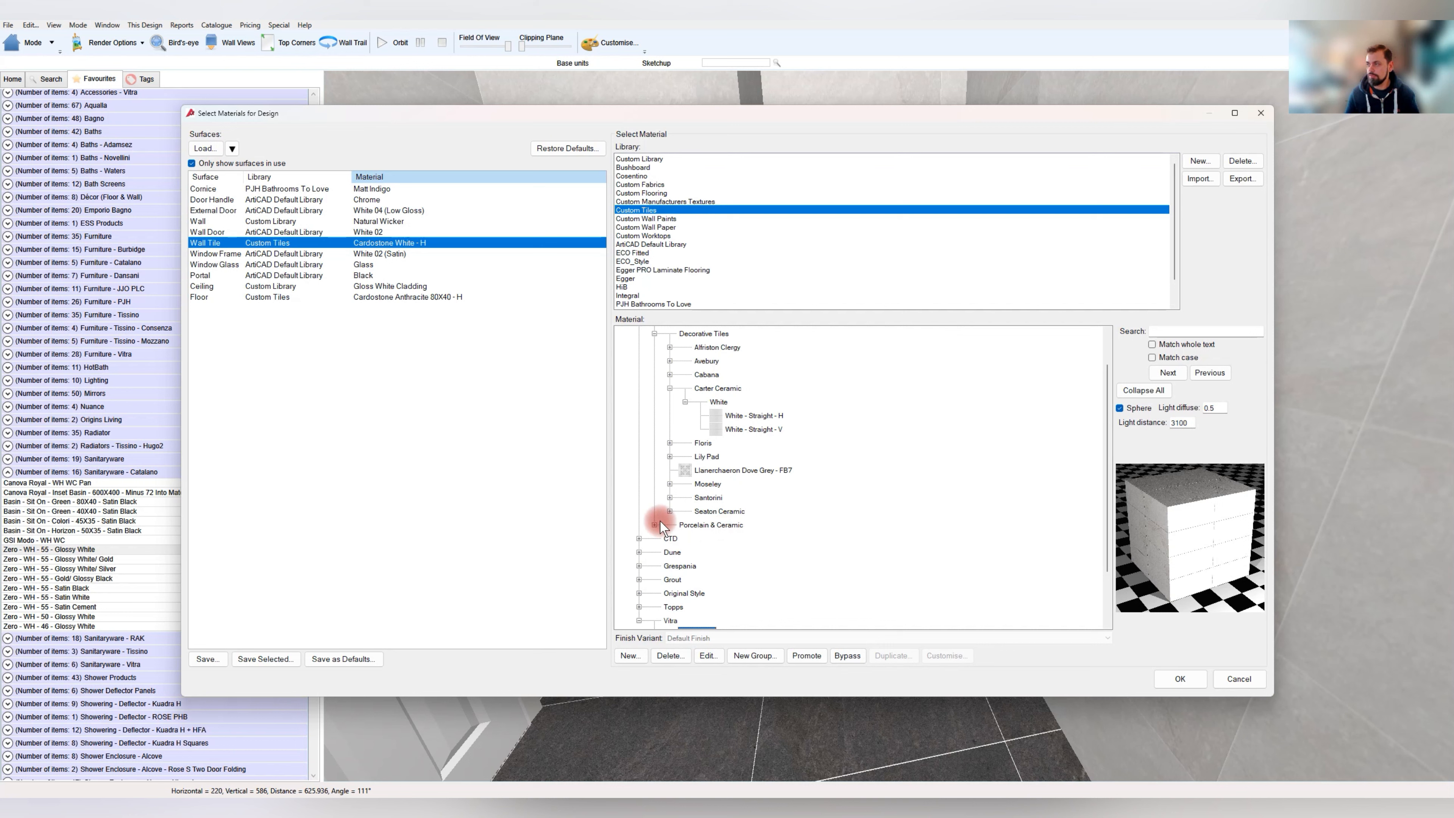
click(669, 498)
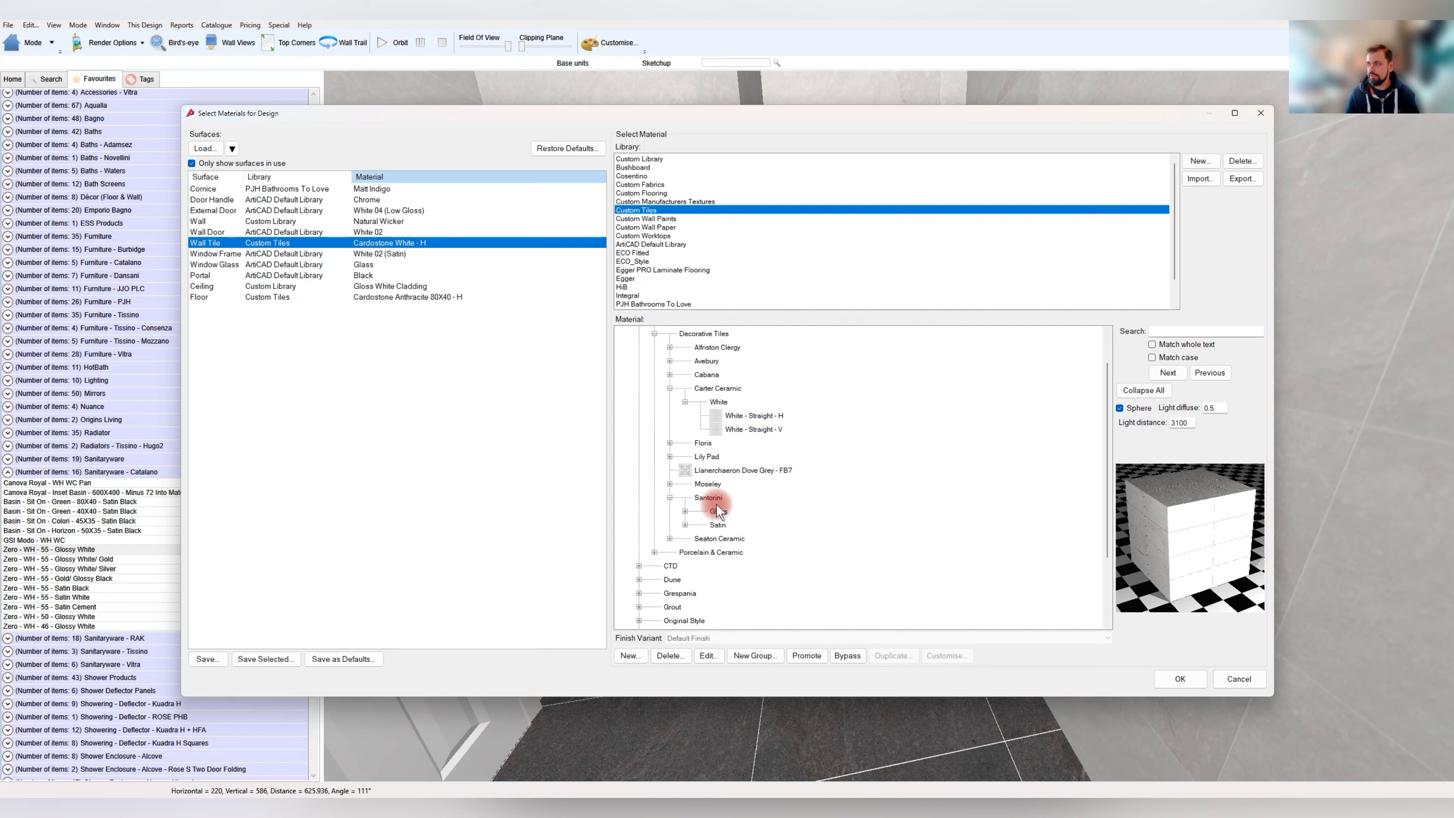
click(686, 511)
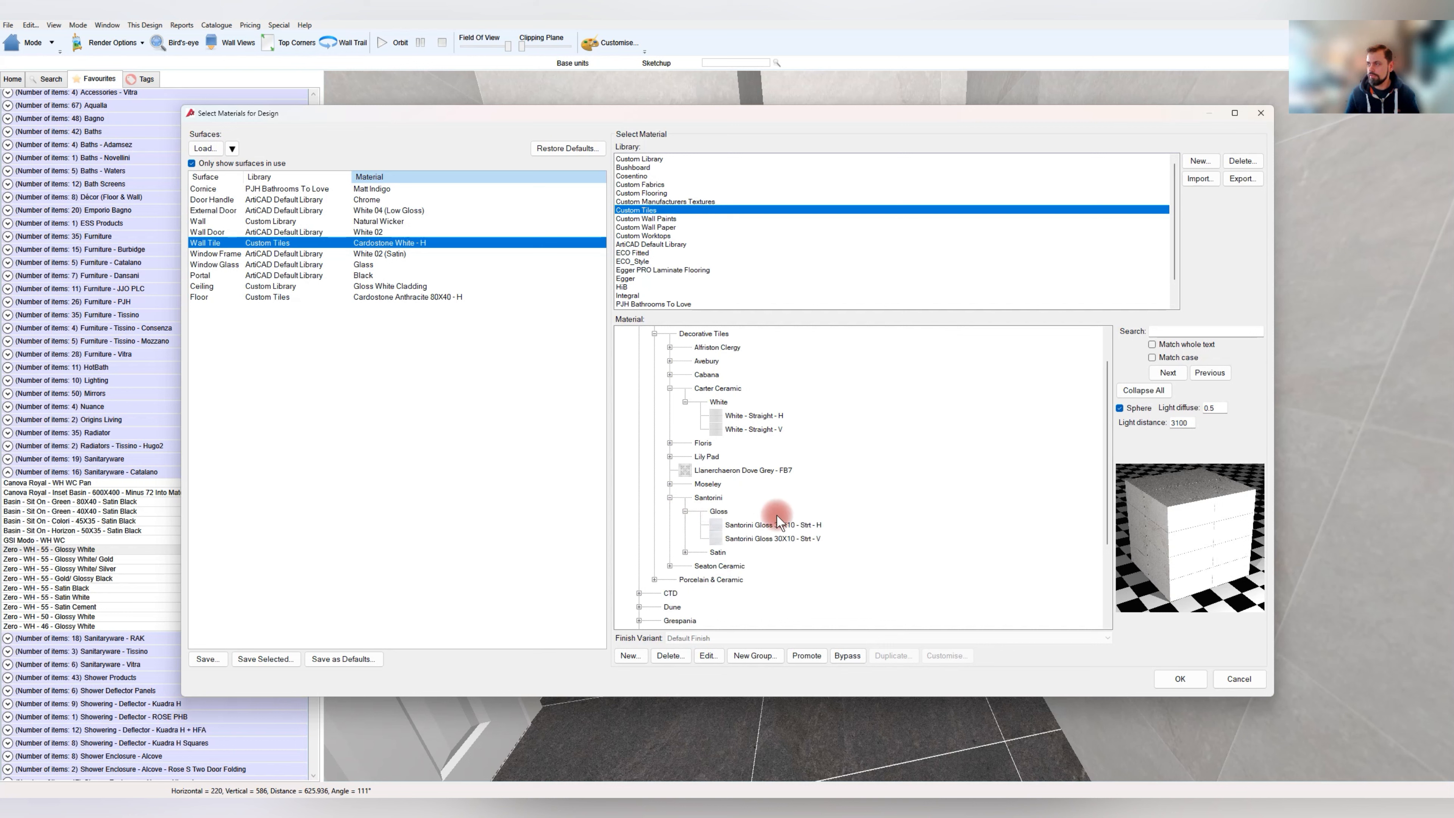
click(760, 525)
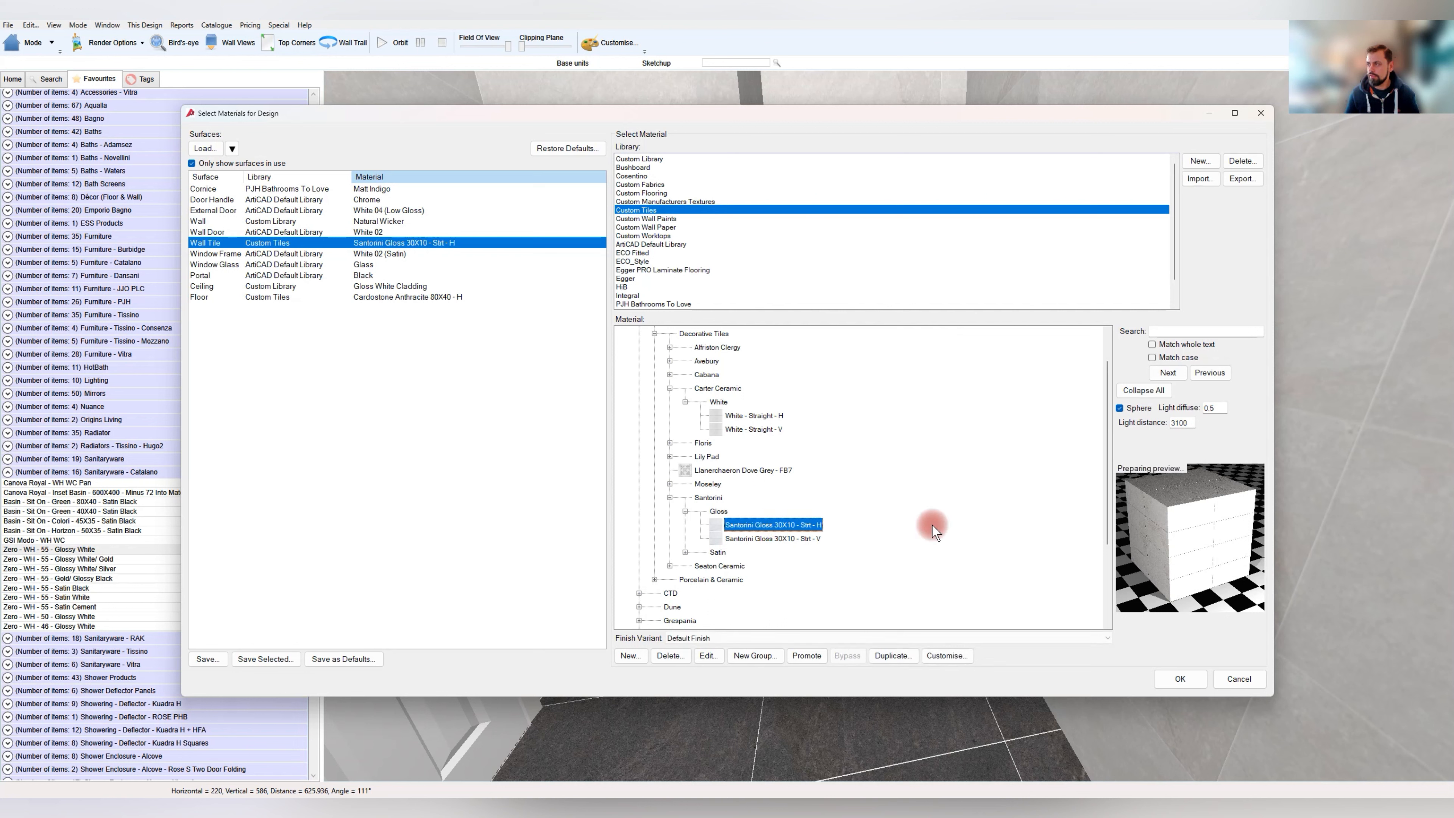
click(1175, 676)
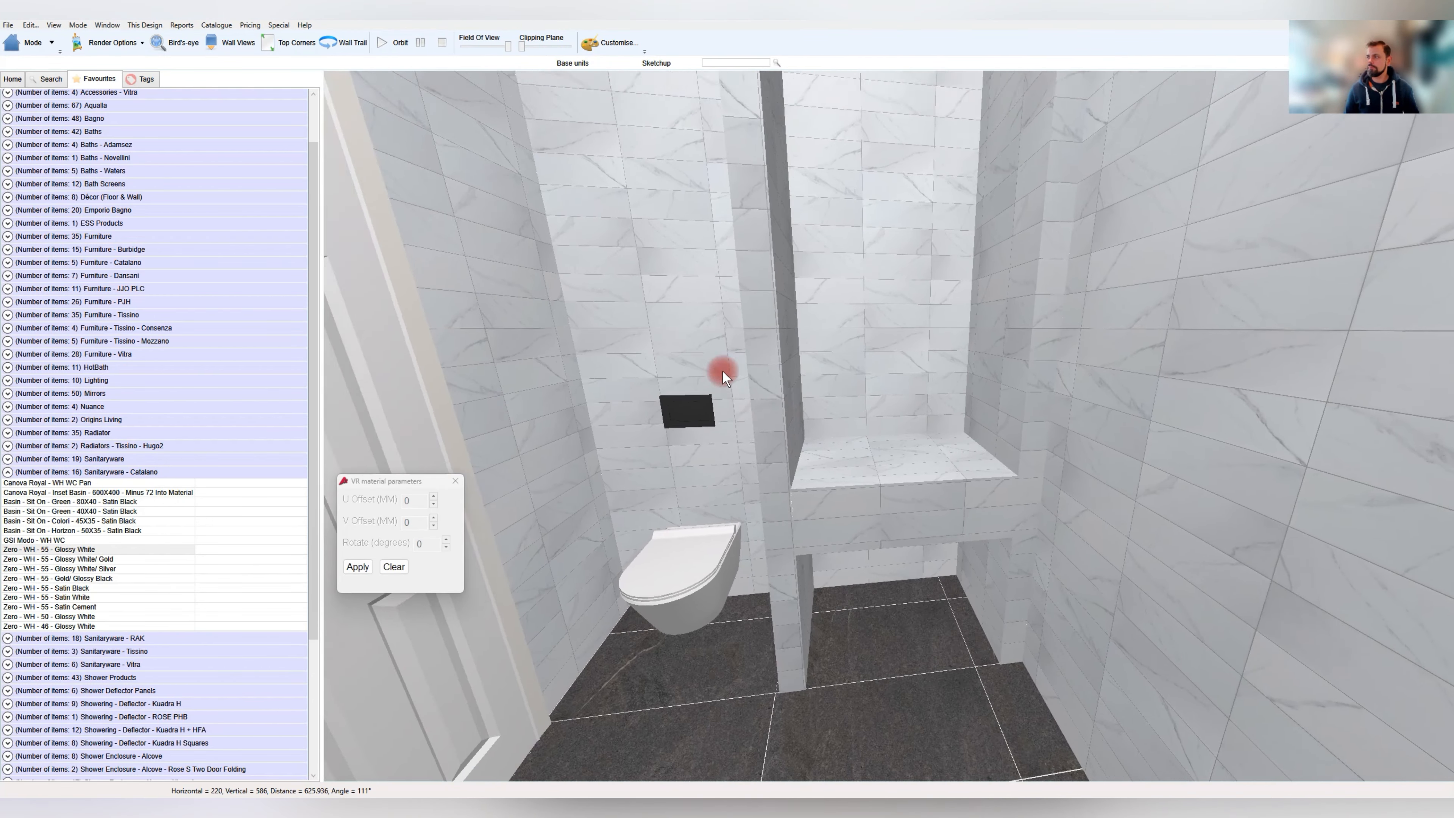
Look around the retiled room in VR, return to the plan and examine the vanity recess
mouse_move(662, 371)
mouse_down()
mouse_move(792, 422)
mouse_move(834, 348)
mouse_move(783, 396)
mouse_move(992, 439)
mouse_move(943, 355)
mouse_move(965, 395)
mouse_move(861, 401)
mouse_move(854, 305)
mouse_move(765, 367)
mouse_move(307, 193)
mouse_up()
click(26, 40)
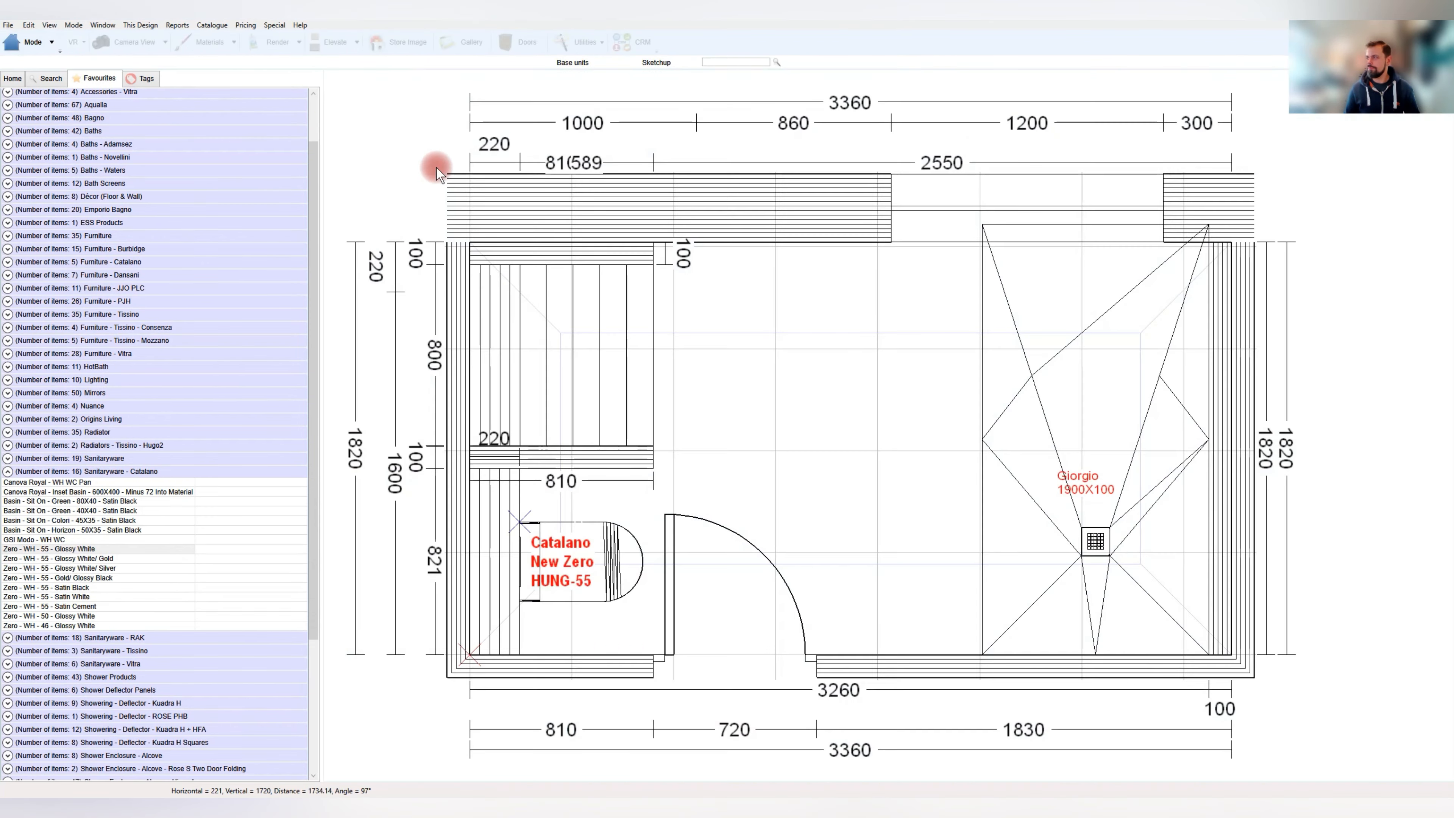
scroll(721, 453, up, 3)
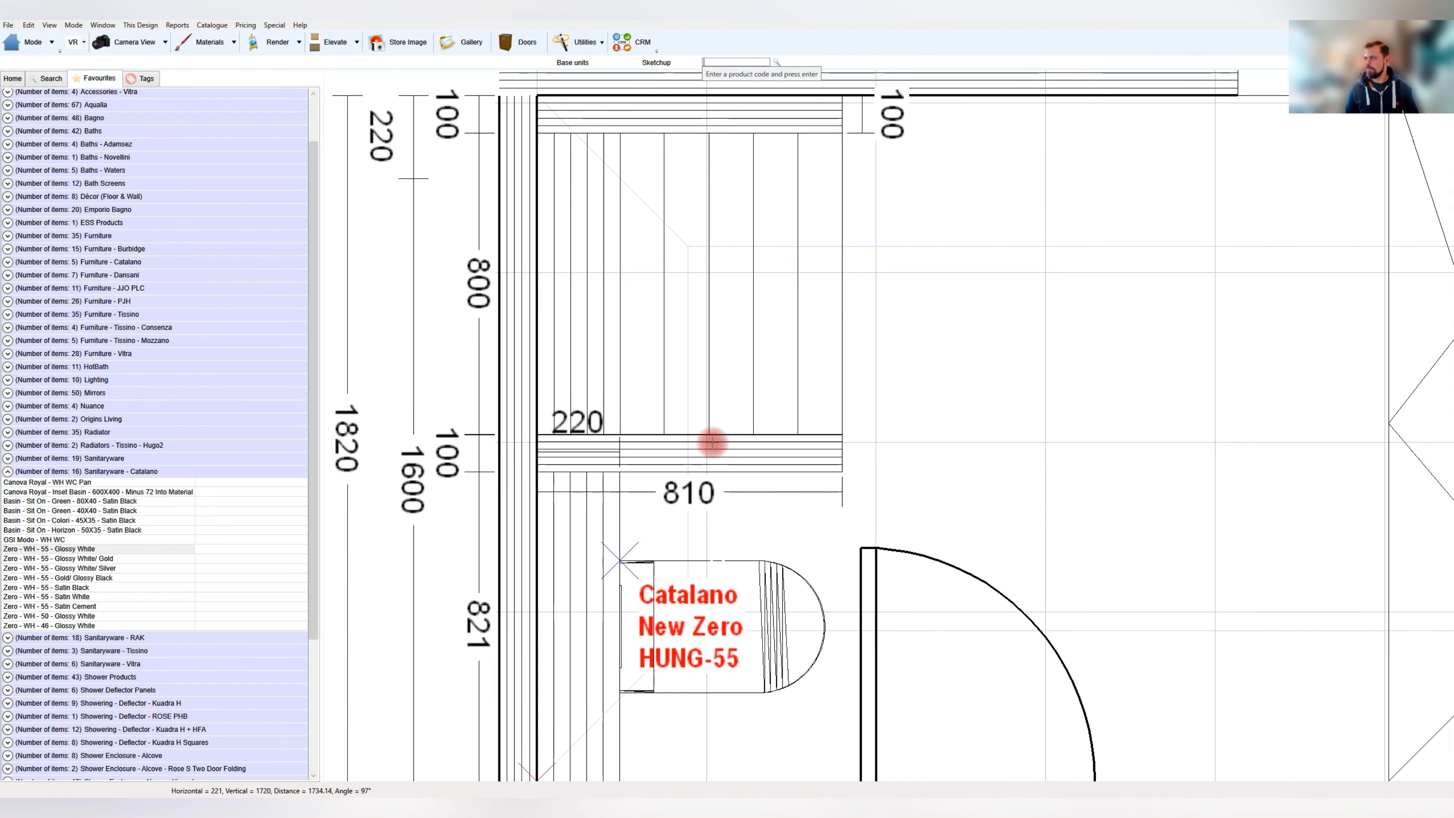
scroll(700, 392, down, 3)
scroll(704, 435, up, 4)
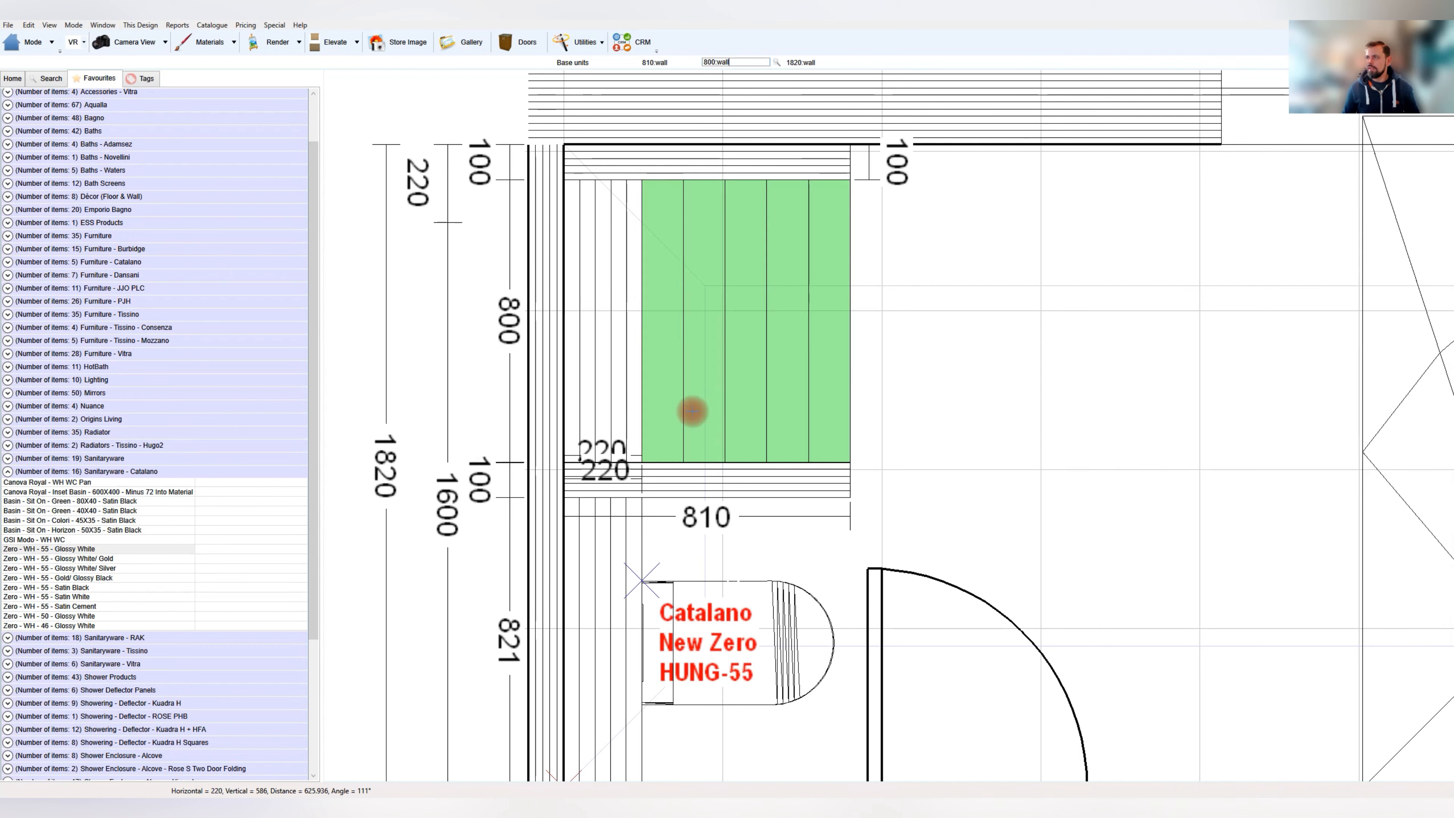
scroll(457, 355, down, 3)
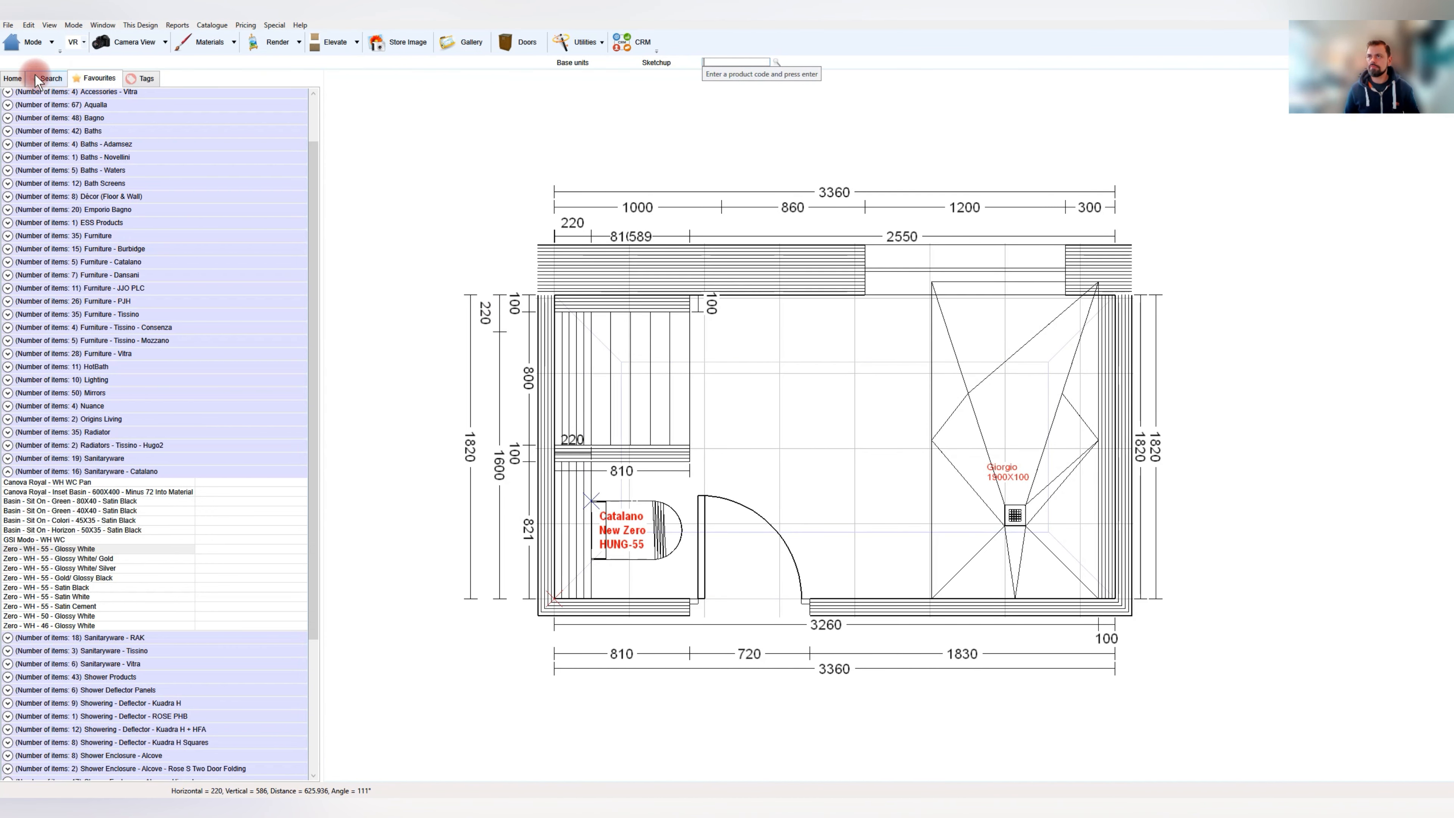
Add a WallBoard from the custom tiling items, 587 wide and 10 deep, and move it to the open floor area
click(11, 78)
click(39, 80)
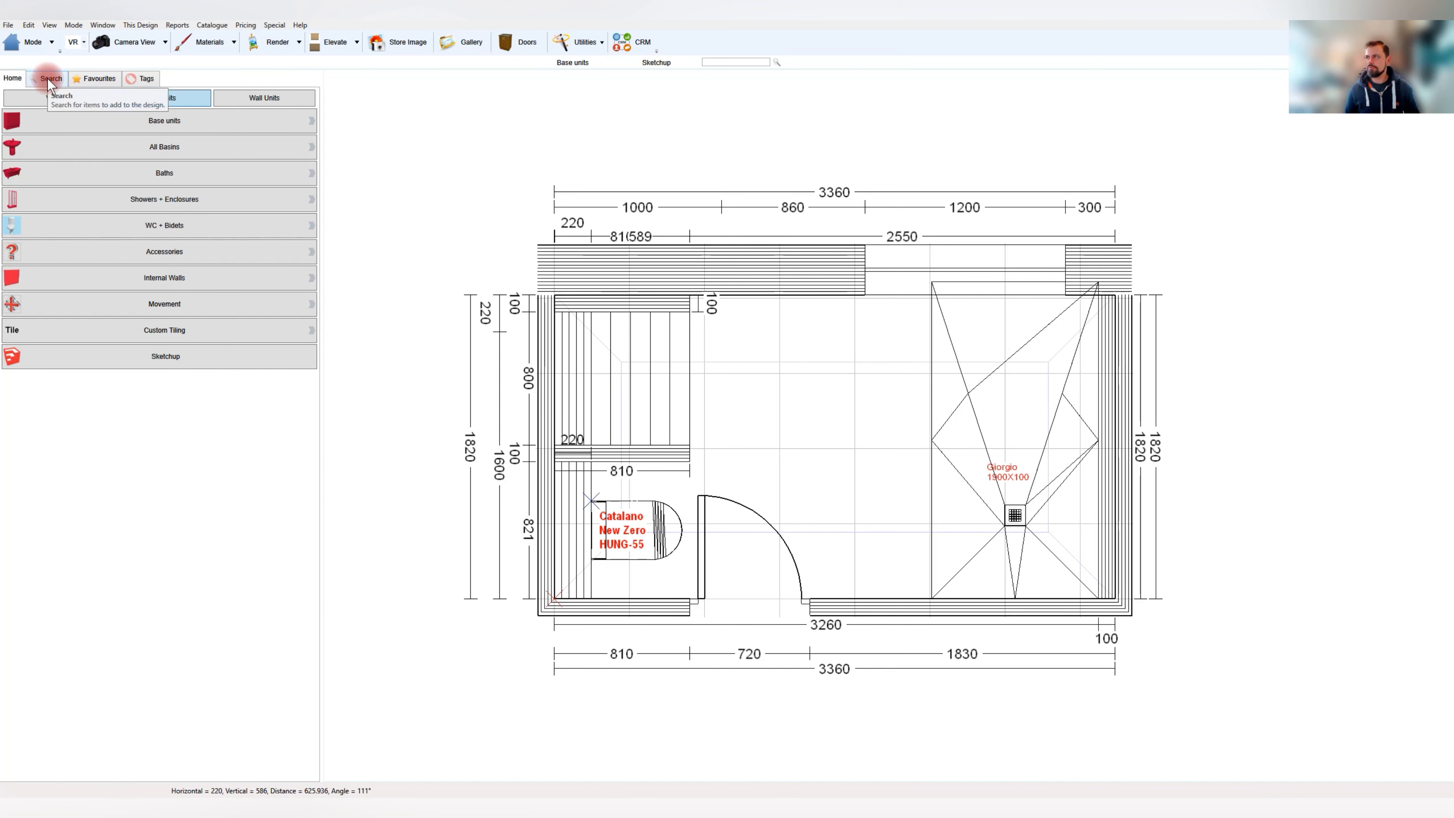
click(177, 143)
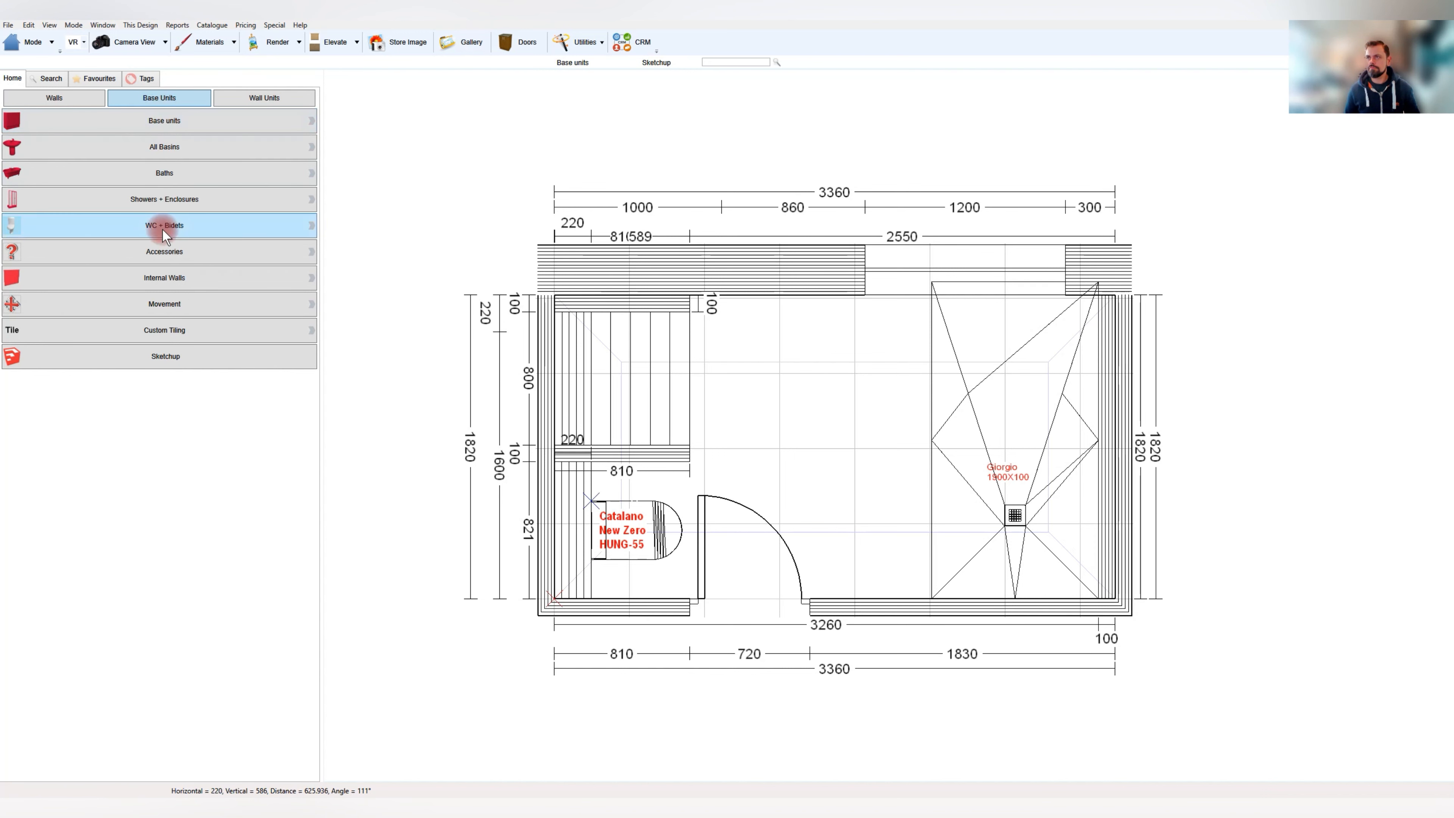
click(191, 281)
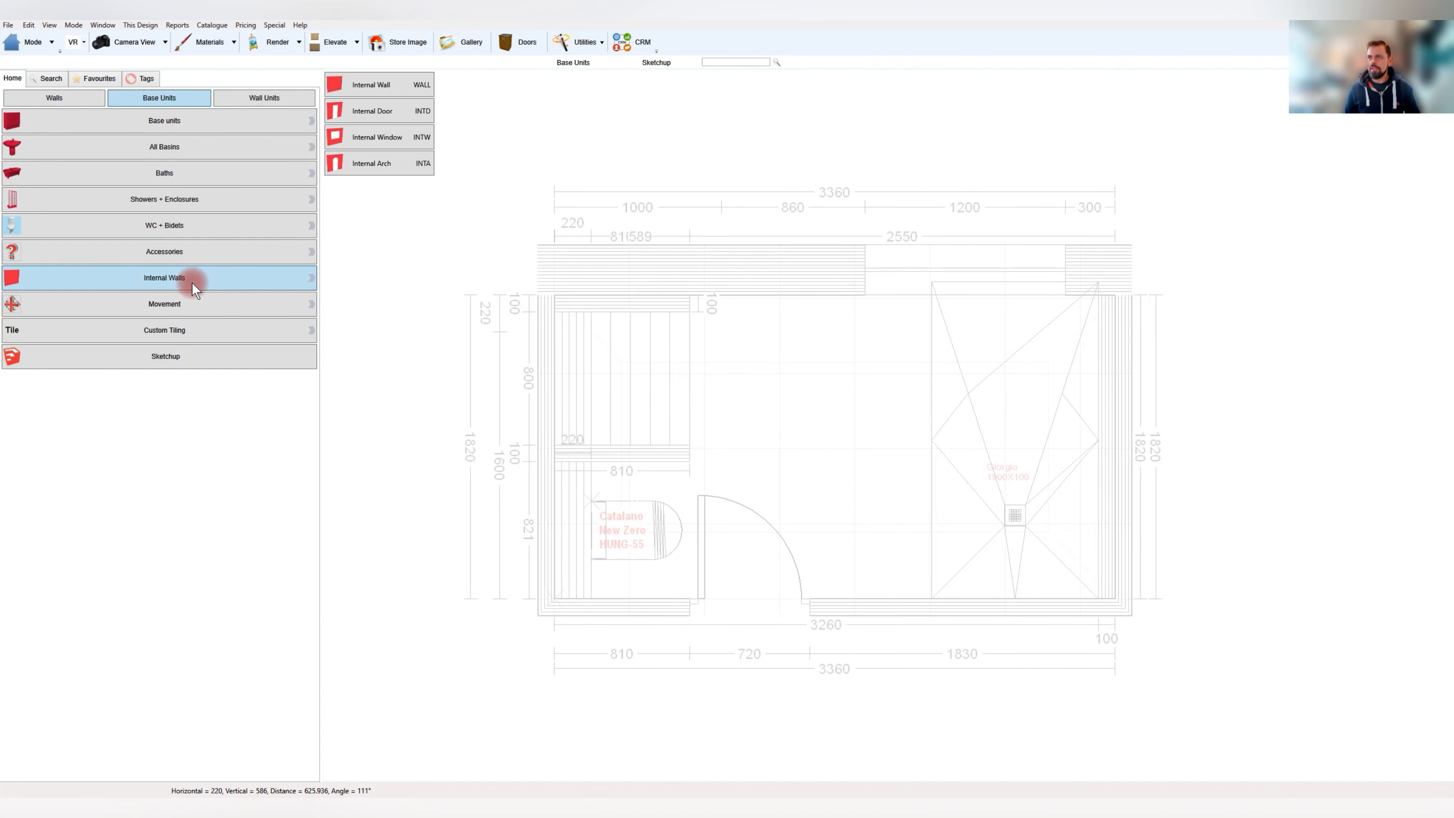
click(191, 338)
click(378, 83)
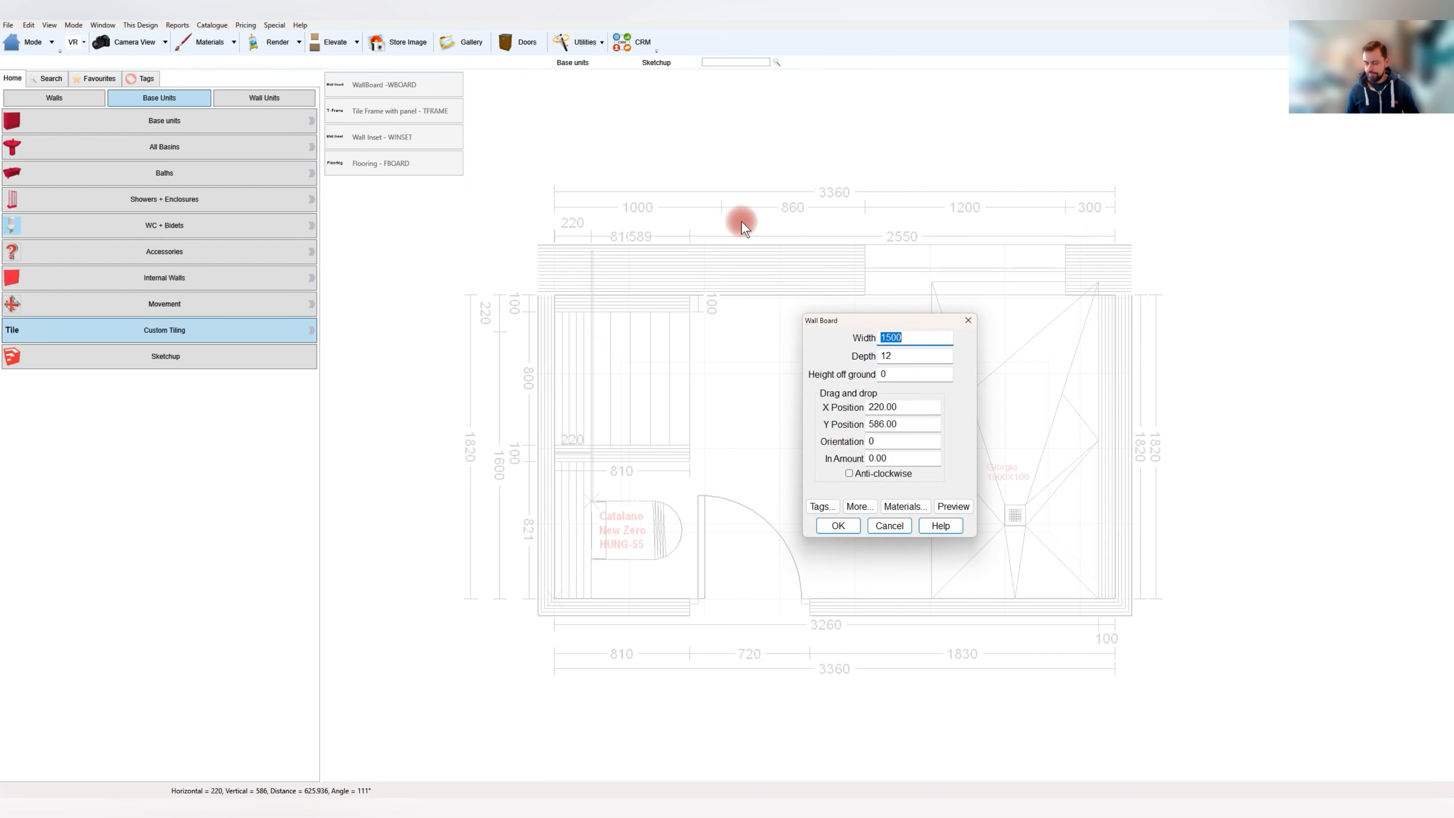
text(587)
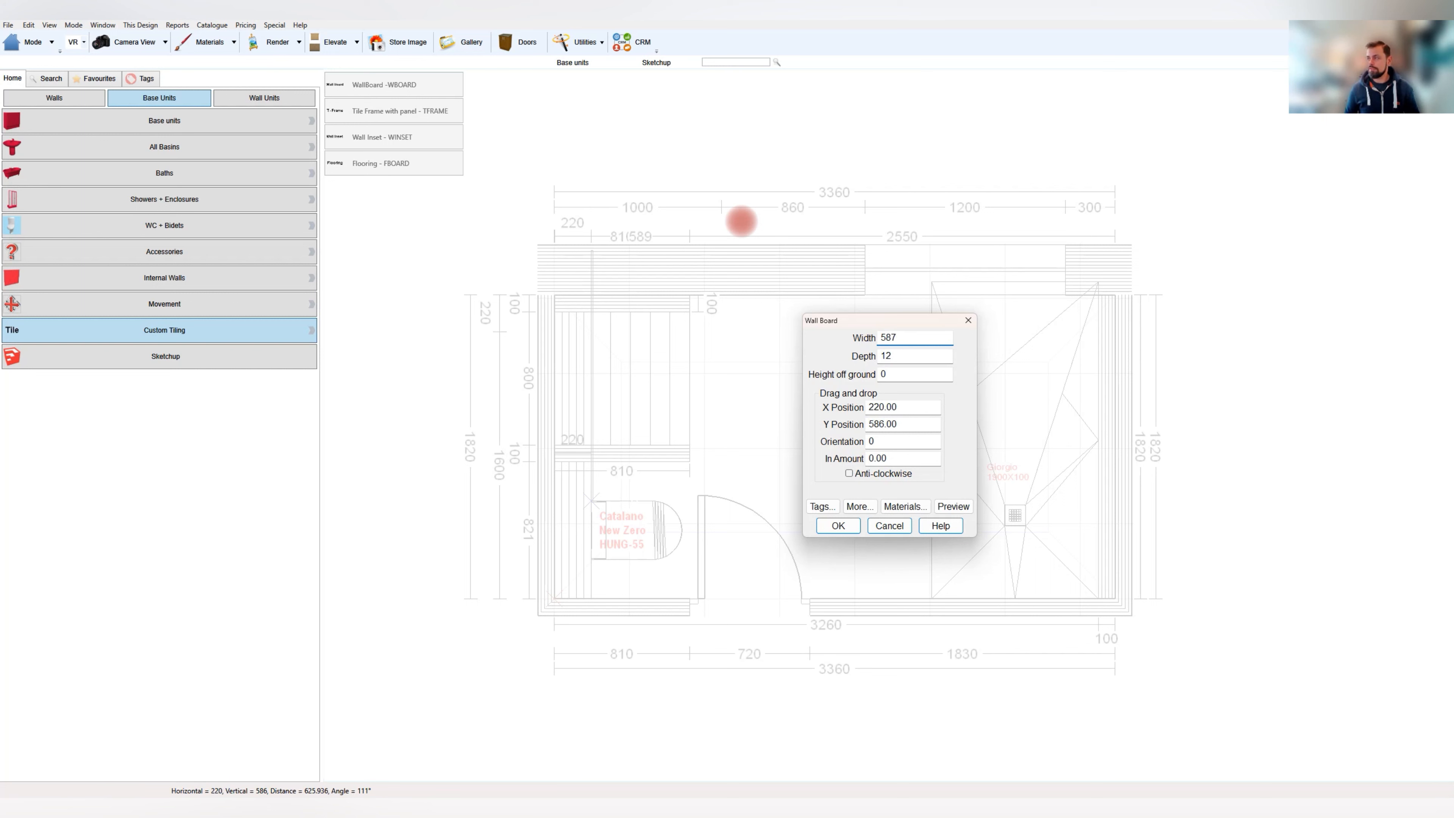
key(Tab)
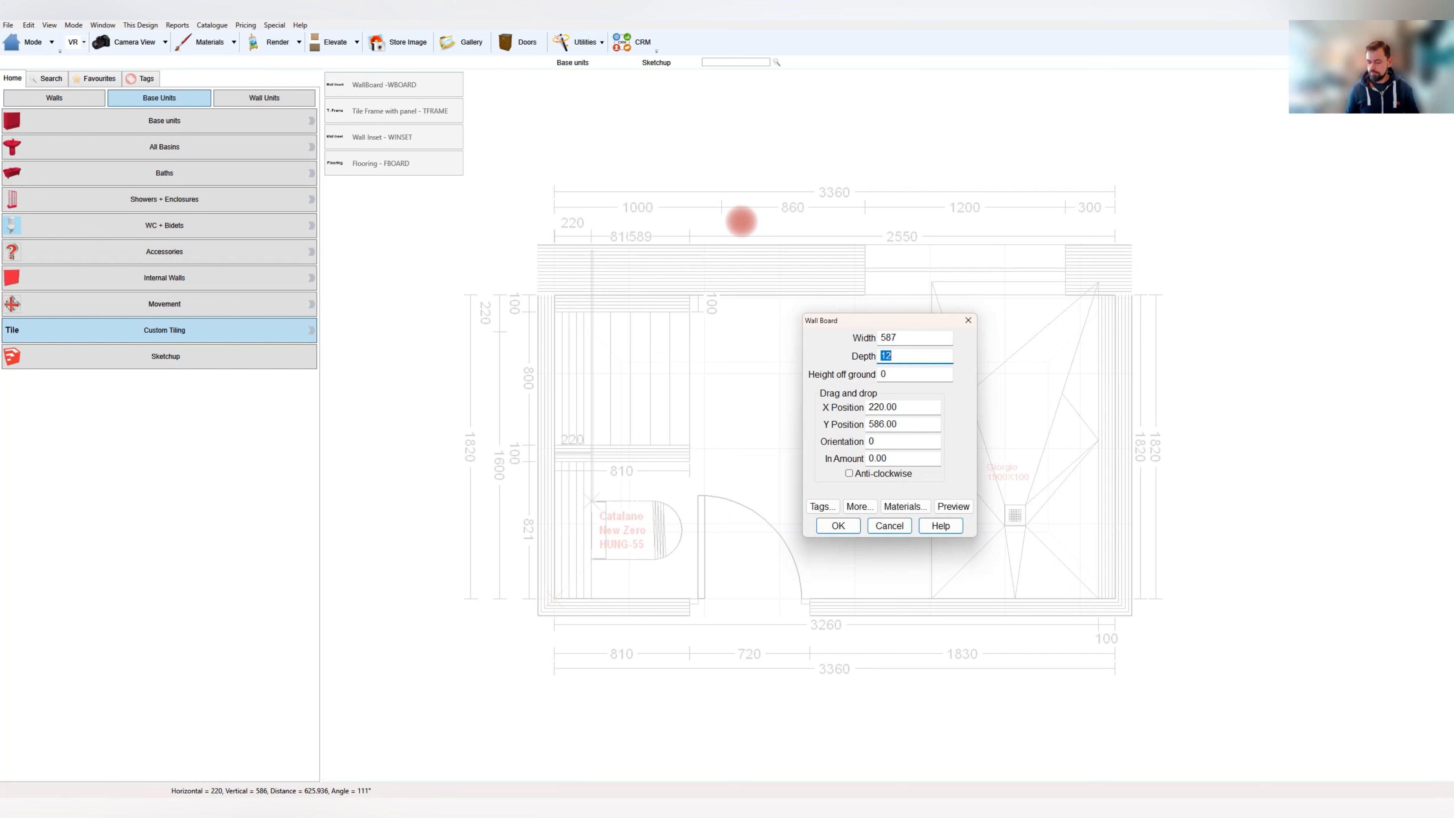
text(10)
key(Return)
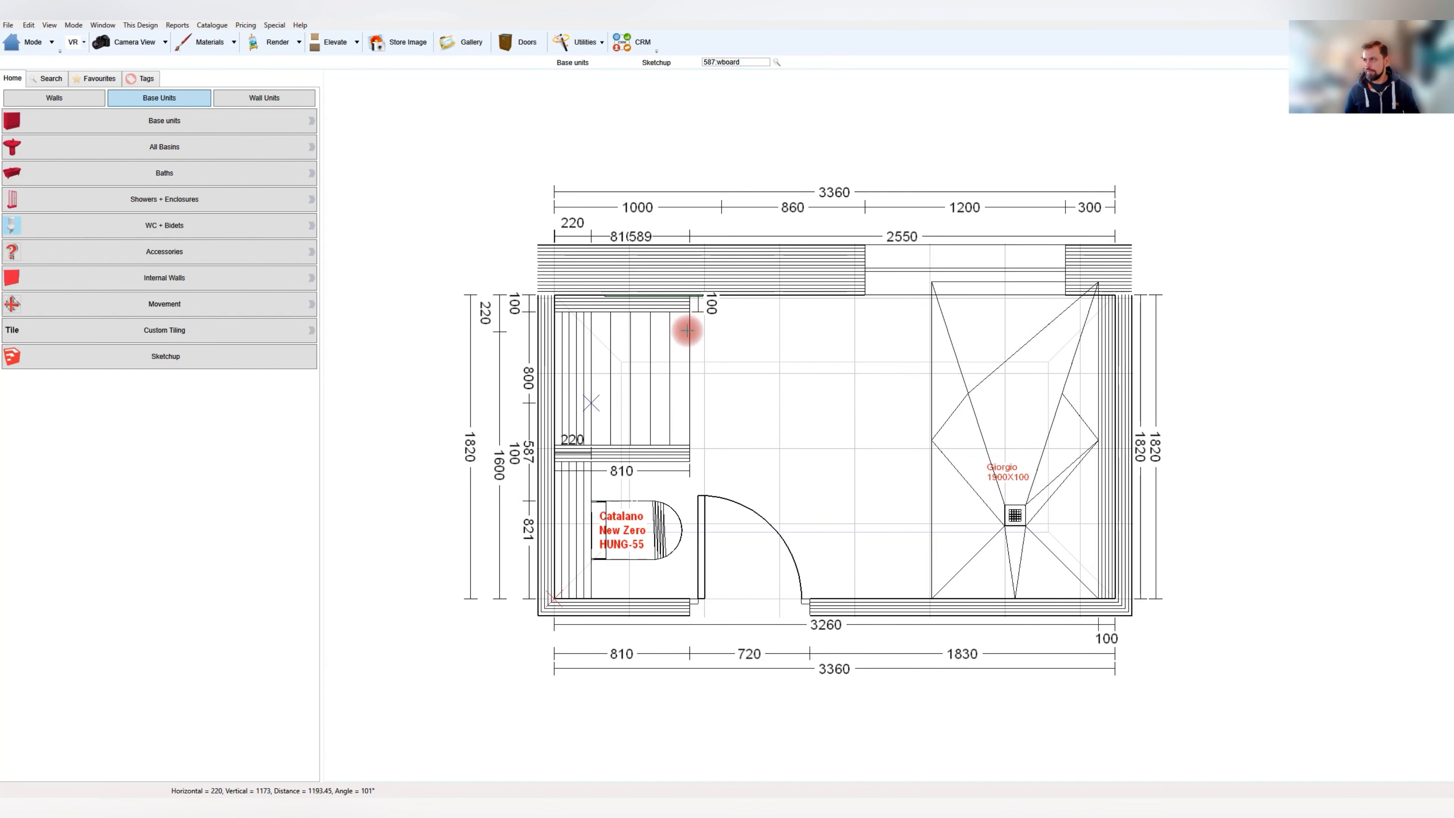
click(812, 409)
scroll(788, 397, up, 2)
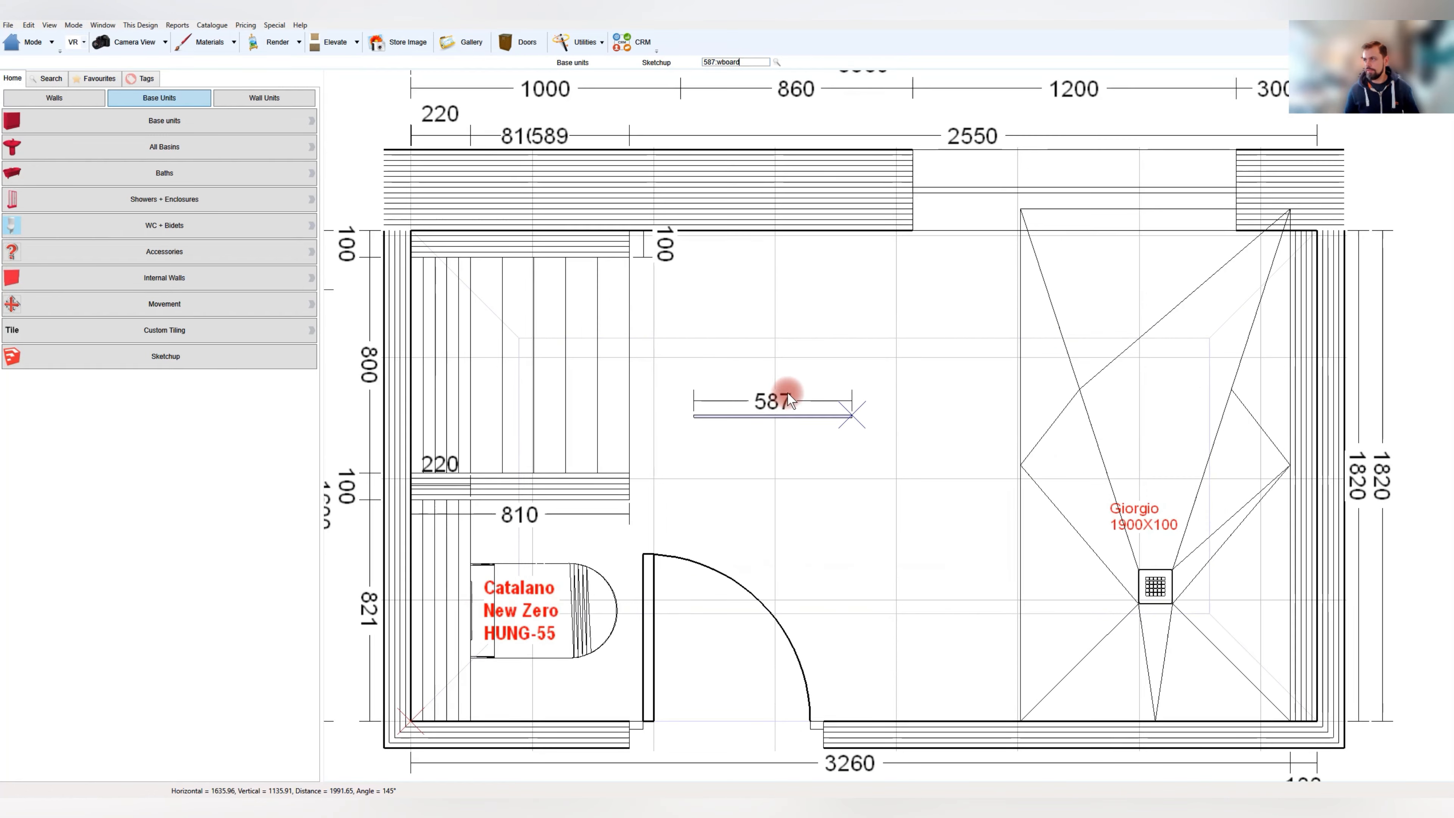
Set the wall board's width to 810
click(771, 417)
key(Escape)
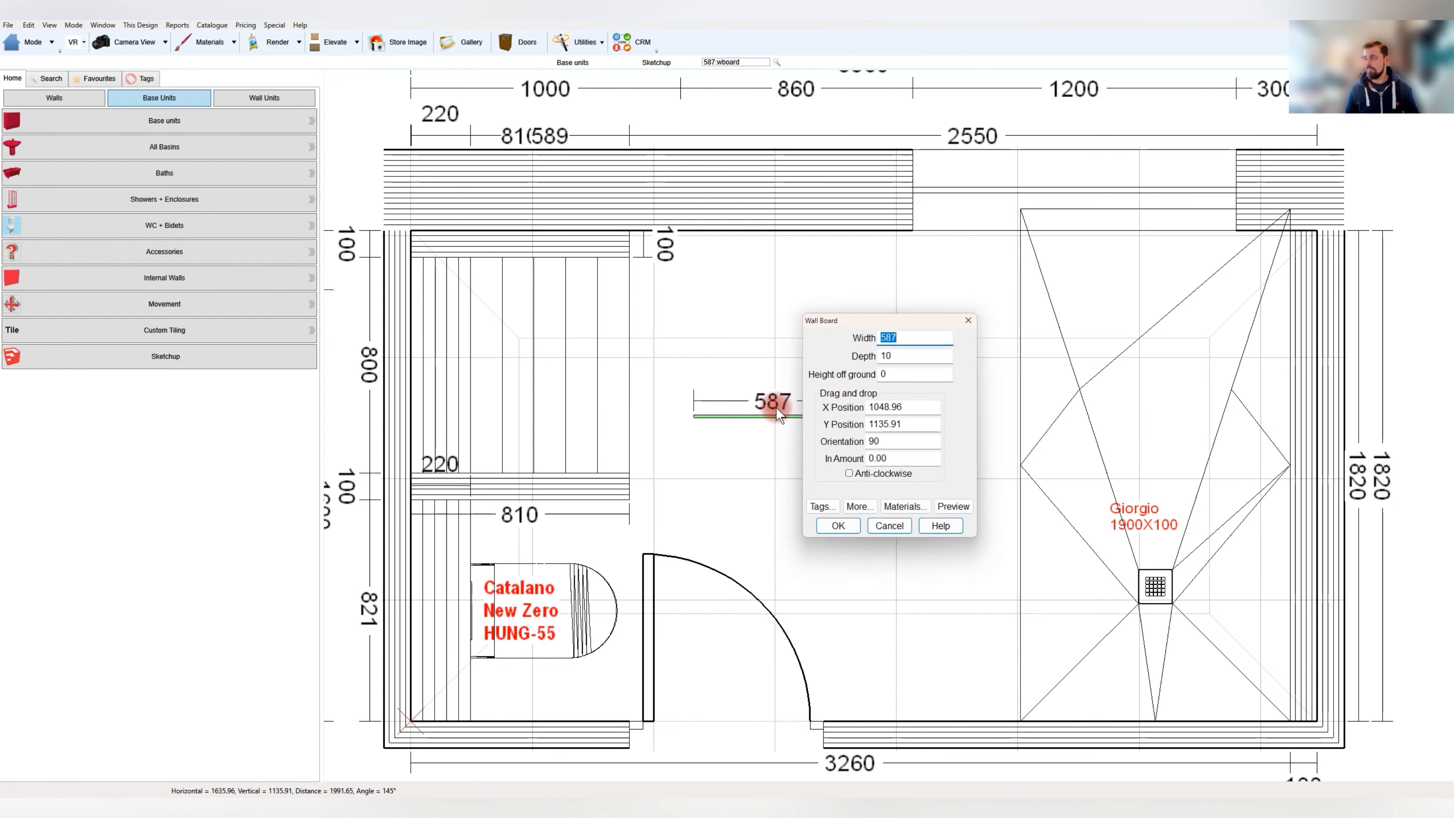
key(Escape)
double_click(796, 417)
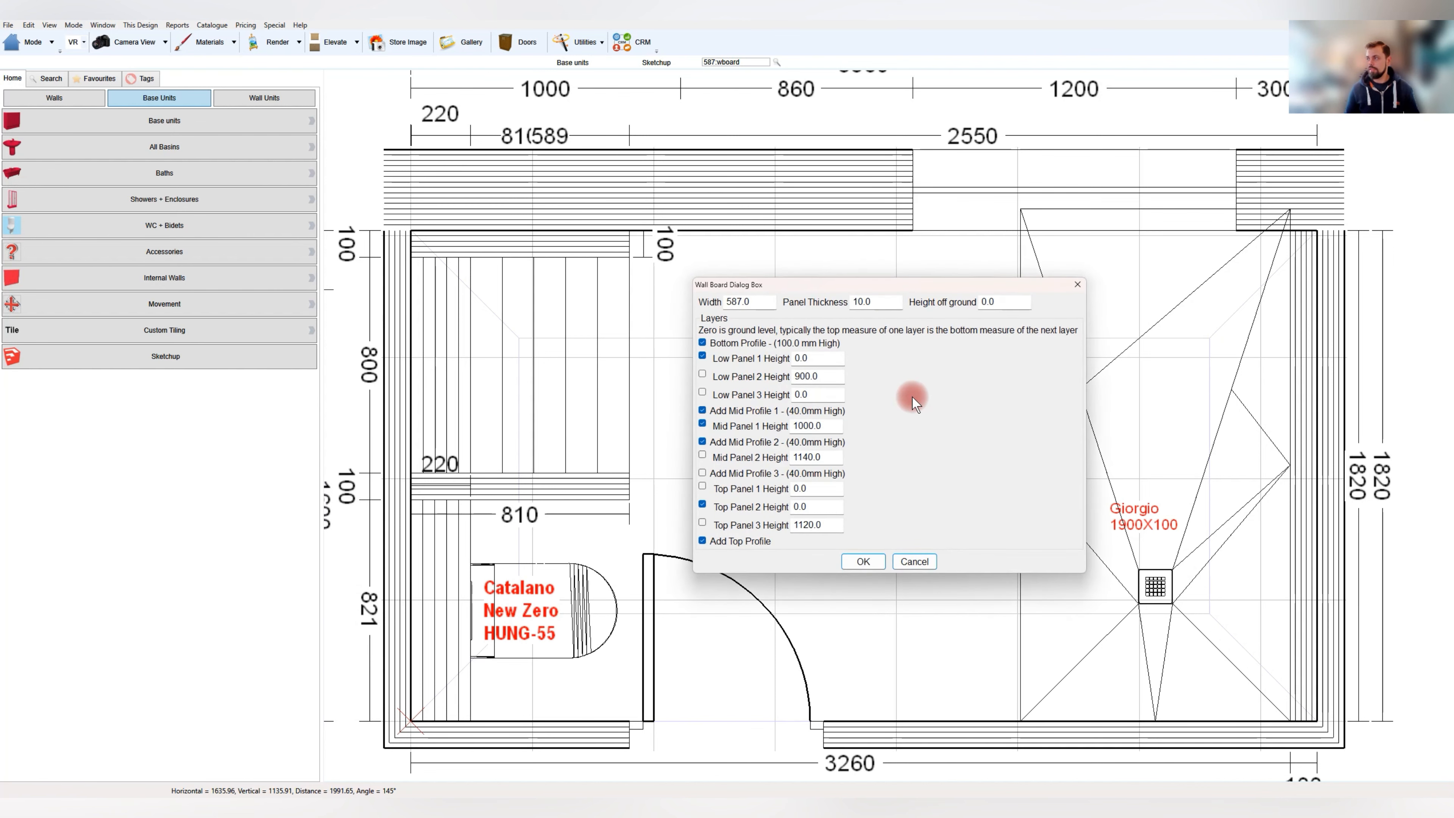
key(Escape)
text(810)
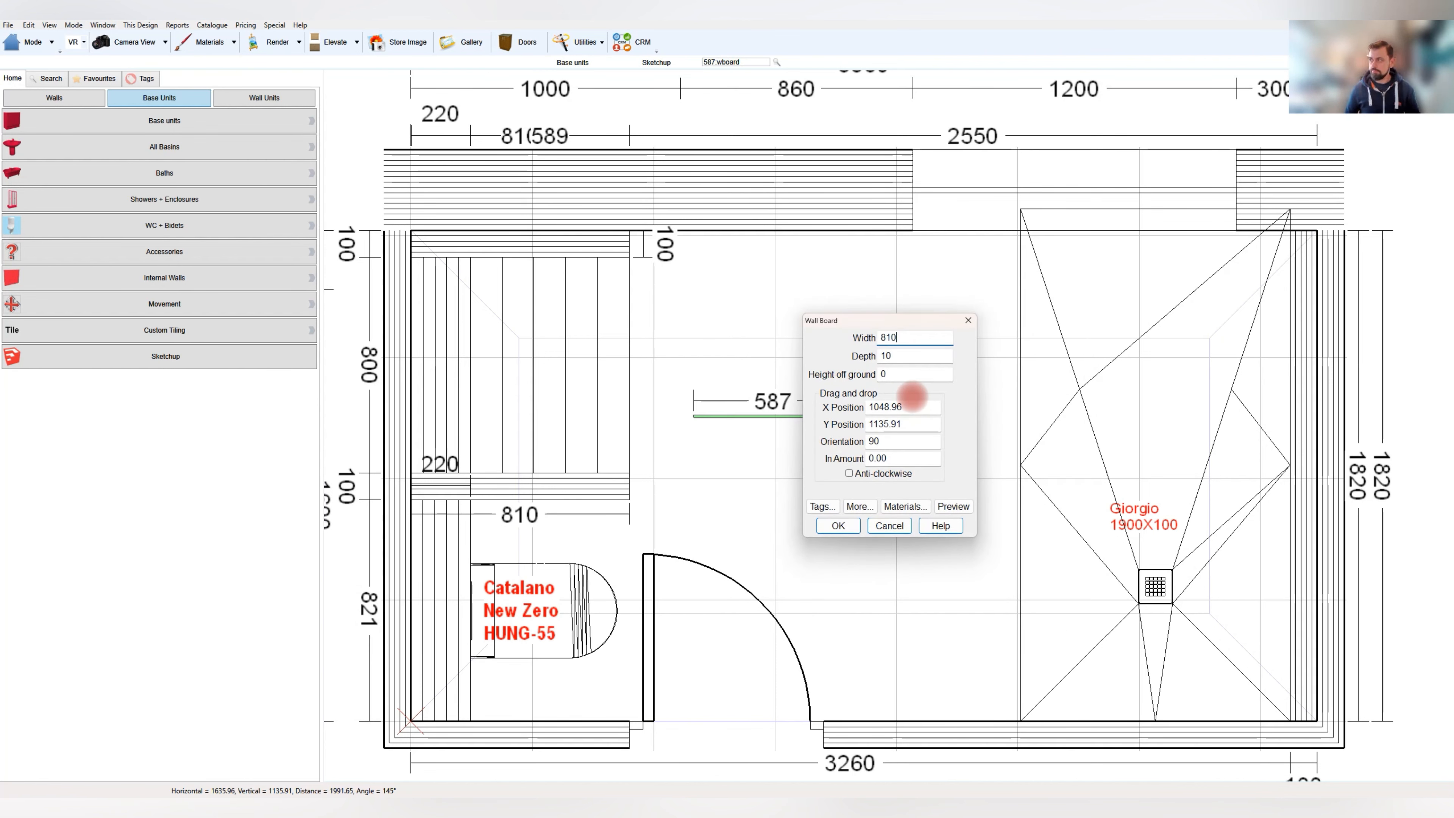
key(Return)
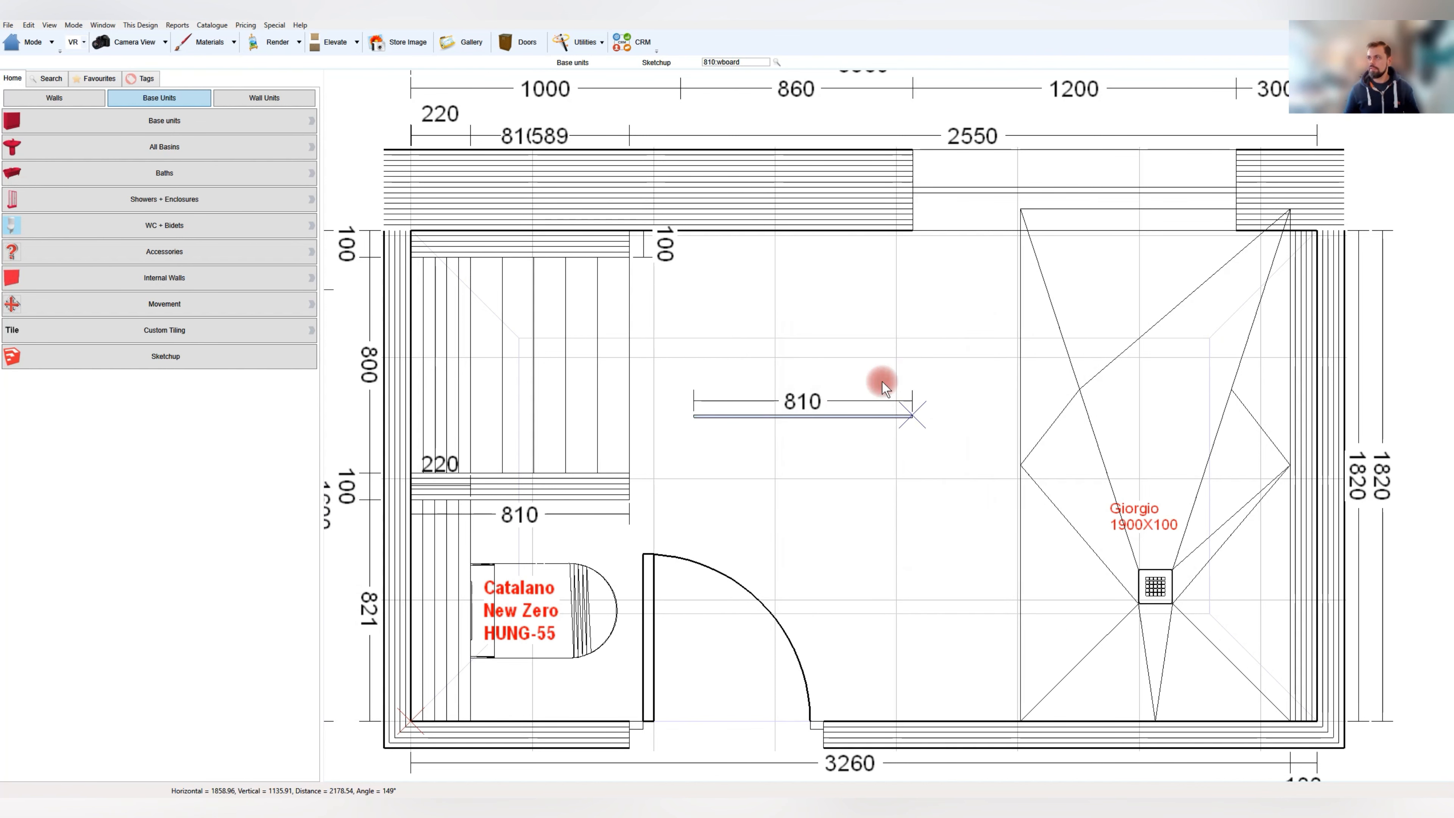
Set the wall board's width to 808
double_click(812, 415)
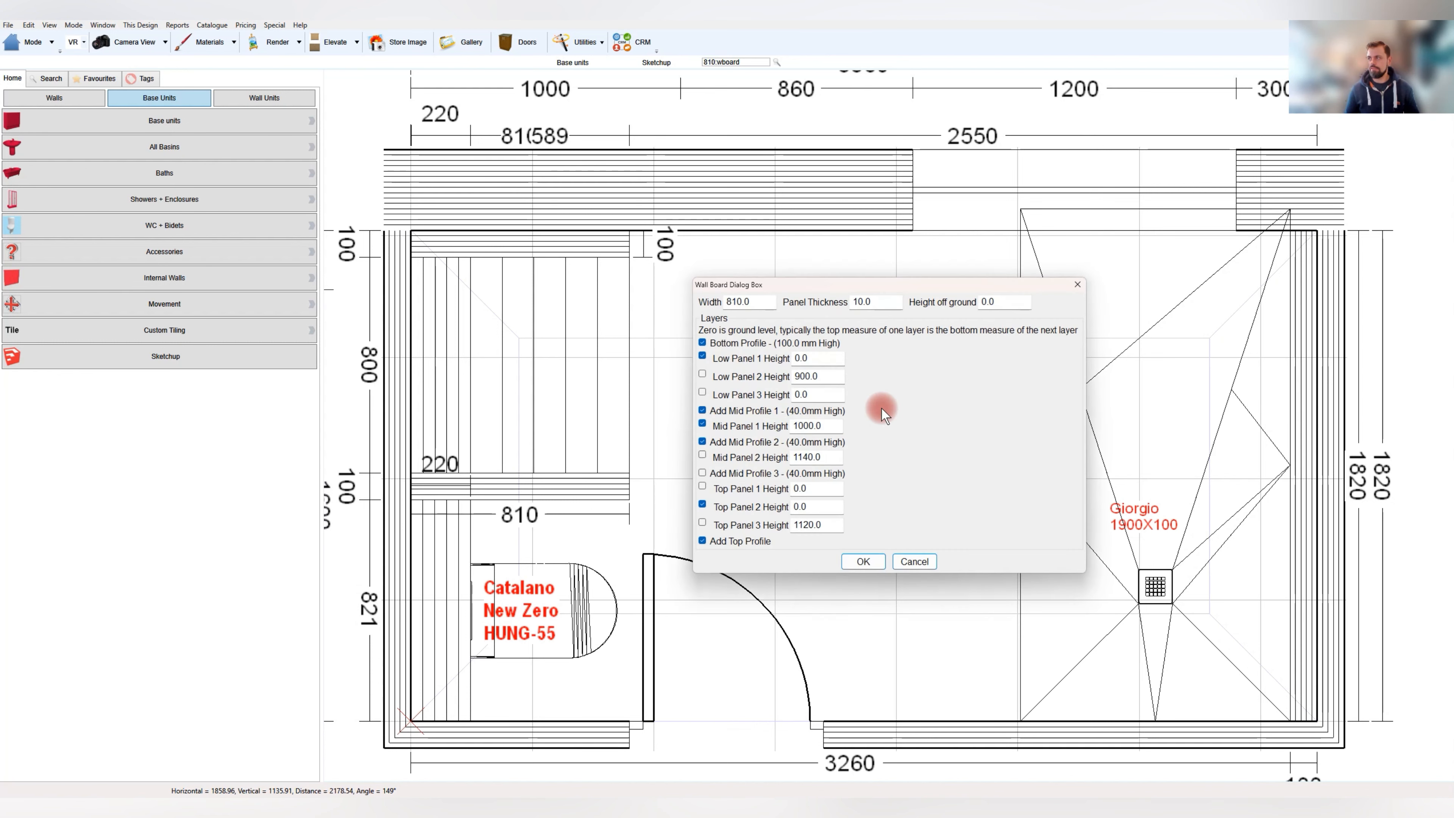
key(Escape)
text(808)
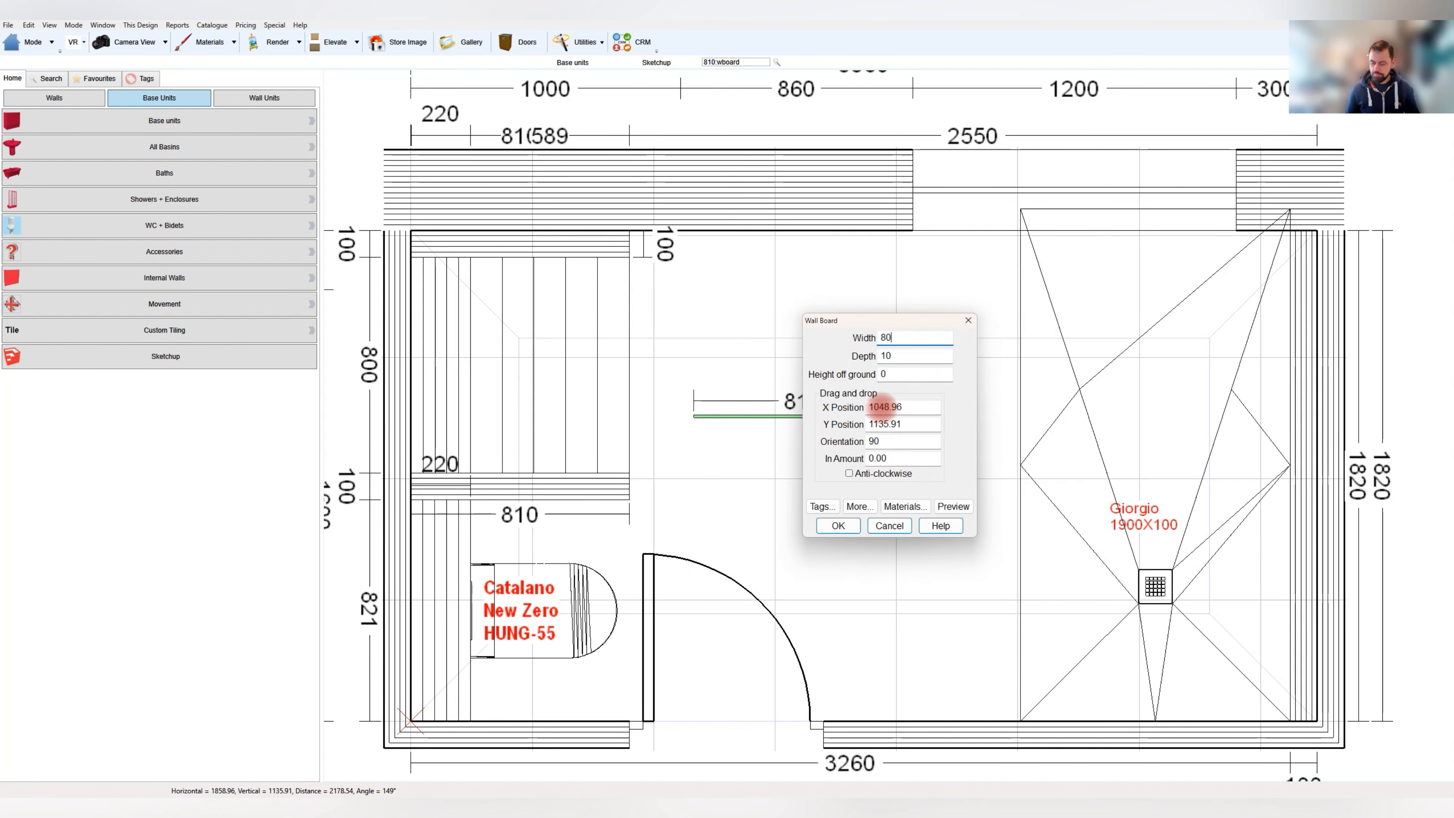
key(Return)
Disable all of the wall board's profiles, Mid Panel 1 and Top Panel 2, keeping only Low Panel 1 enabled
double_click(801, 401)
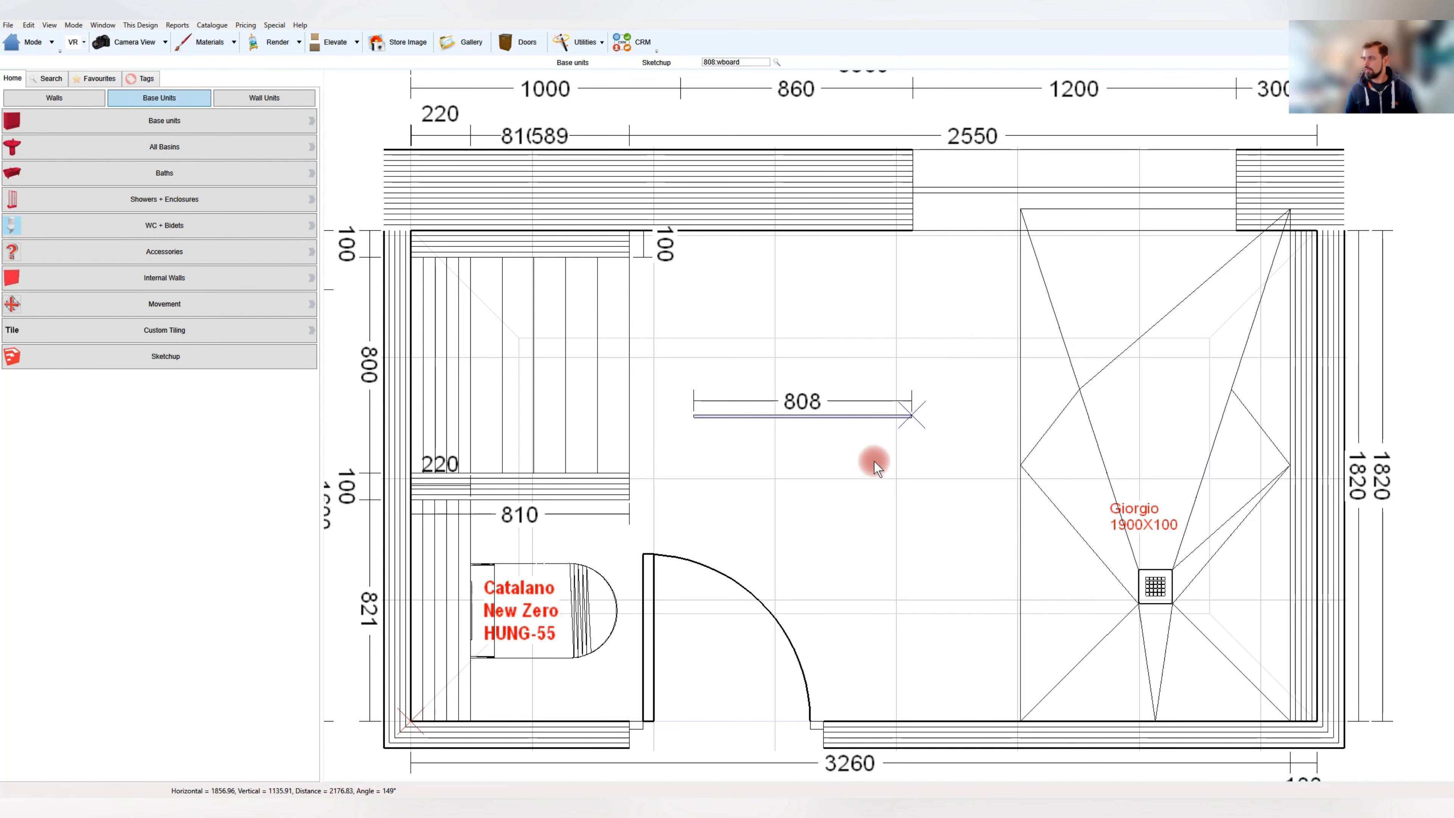
click(701, 342)
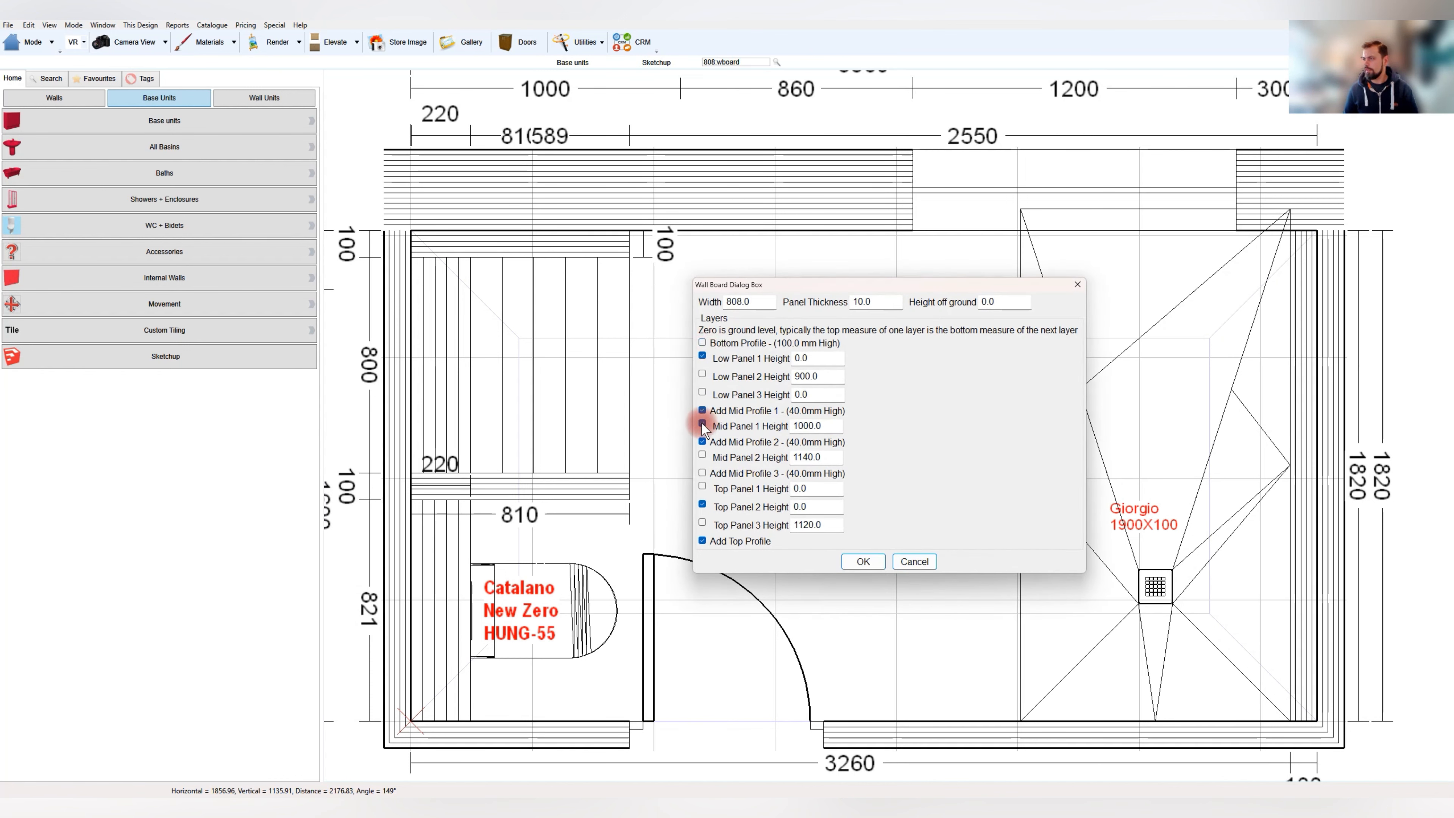
click(703, 441)
click(703, 541)
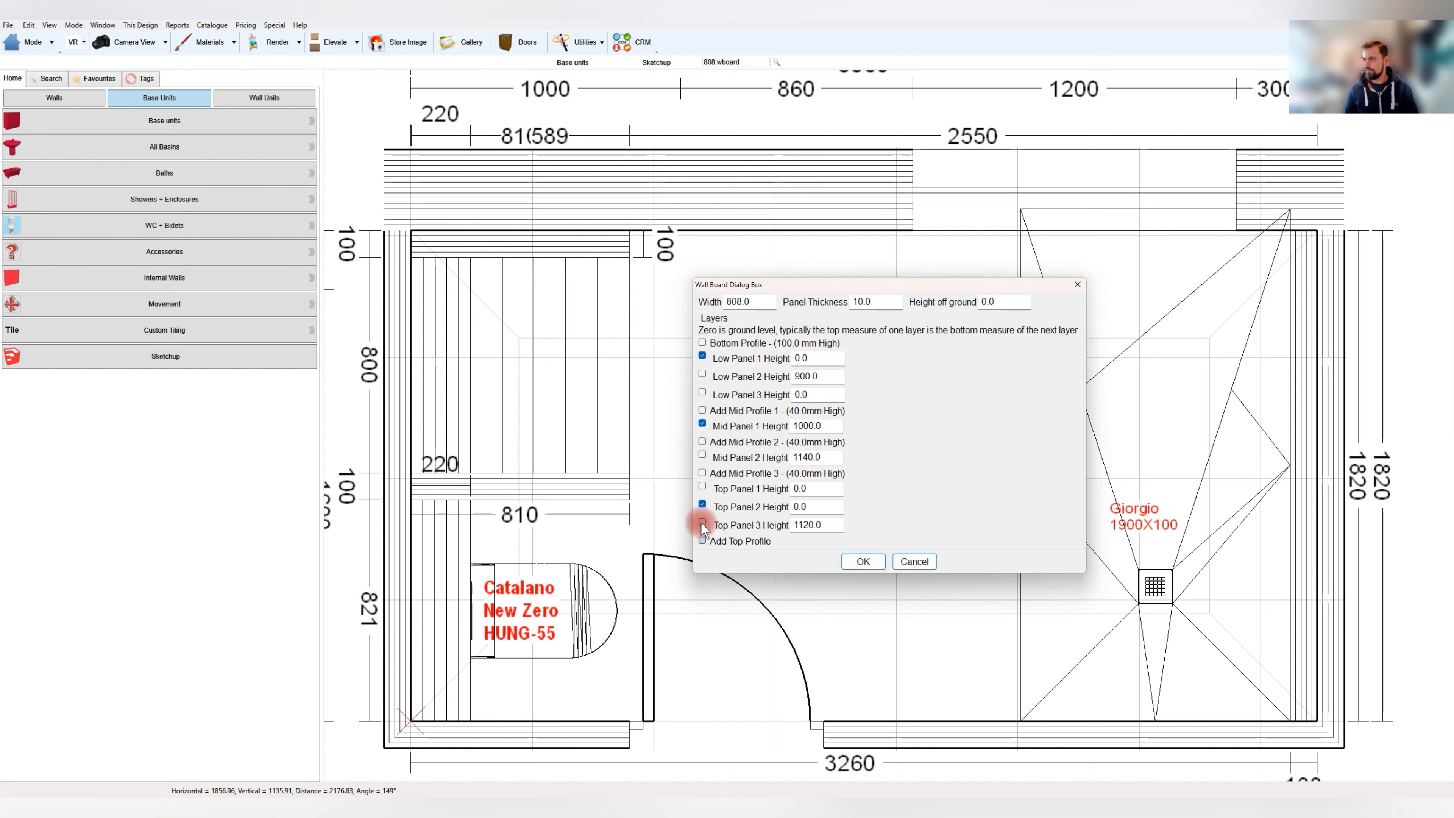
click(703, 504)
click(703, 424)
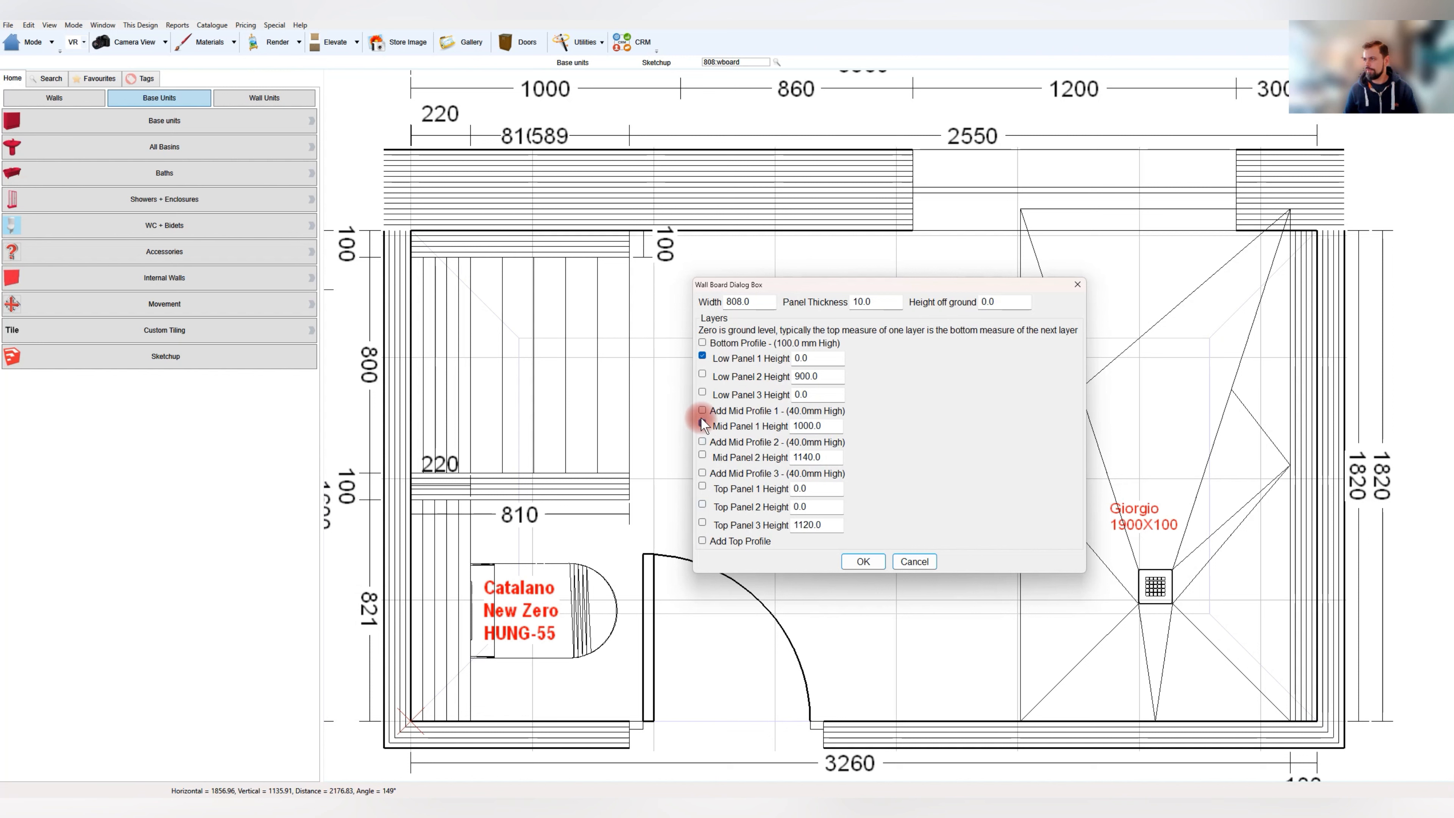
Set the wall board's Top Panel 3, Mid Panel 2, Mid Panel 1 and Low Panel 2 heights to 0
double_click(829, 524)
text(0)
double_click(823, 456)
text(0)
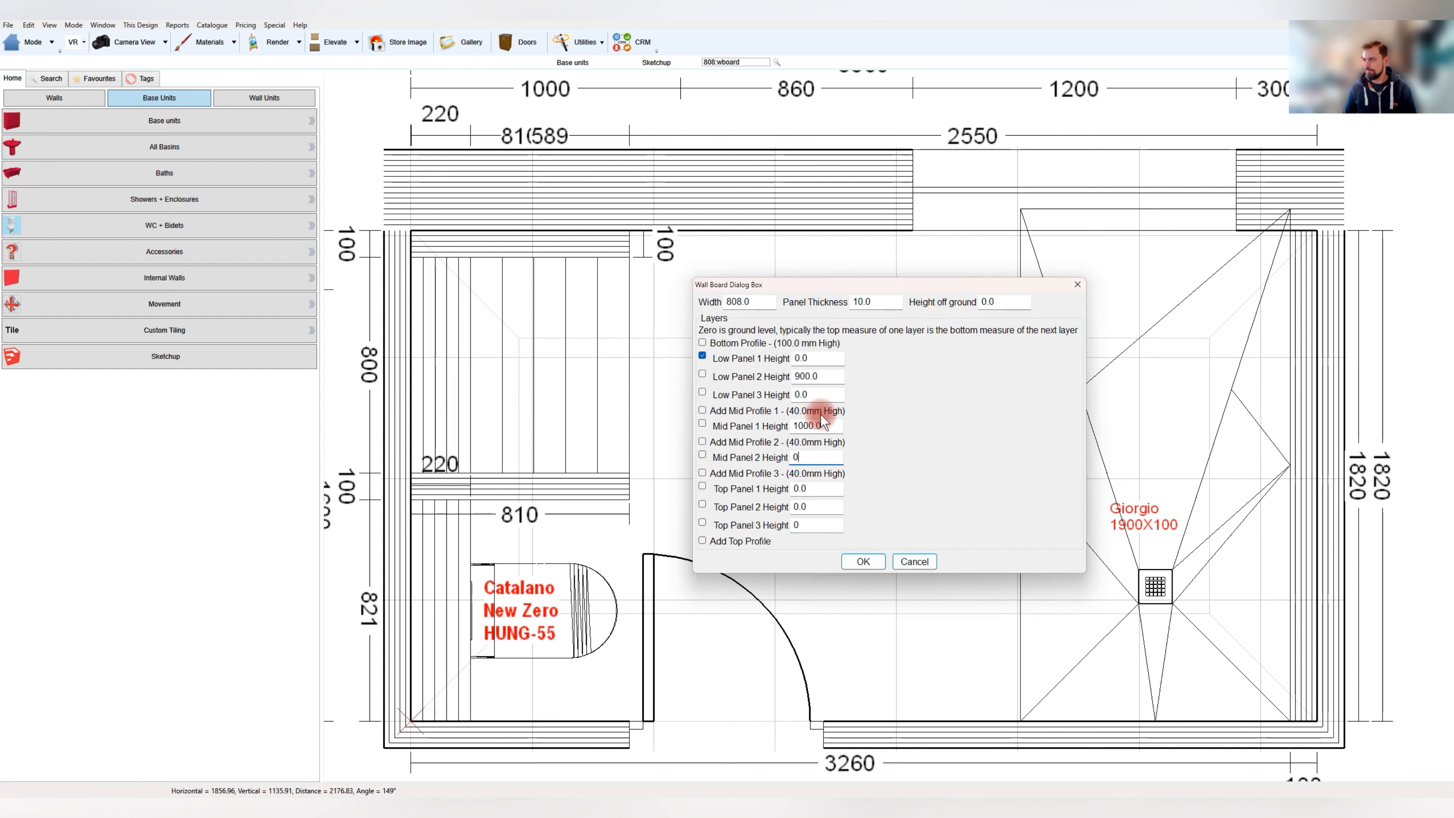
double_click(819, 425)
text(0)
double_click(818, 376)
text(0)
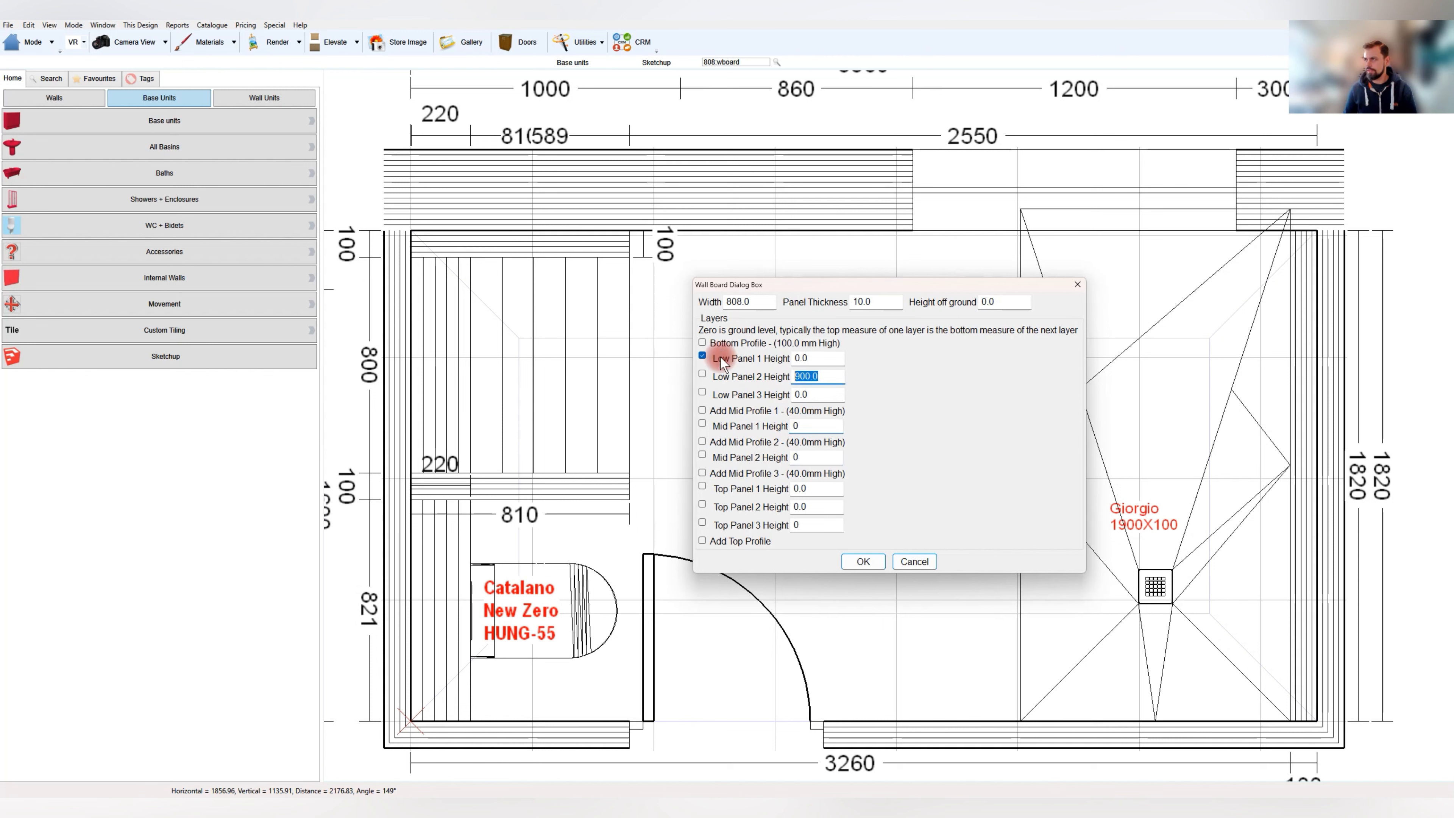
Enable Mid Panel 2 on the wall board and set the heights to 600 for Low Panel 1, 250 for Mid Panel 1 and 1650 for Mid Panel 2
double_click(806, 425)
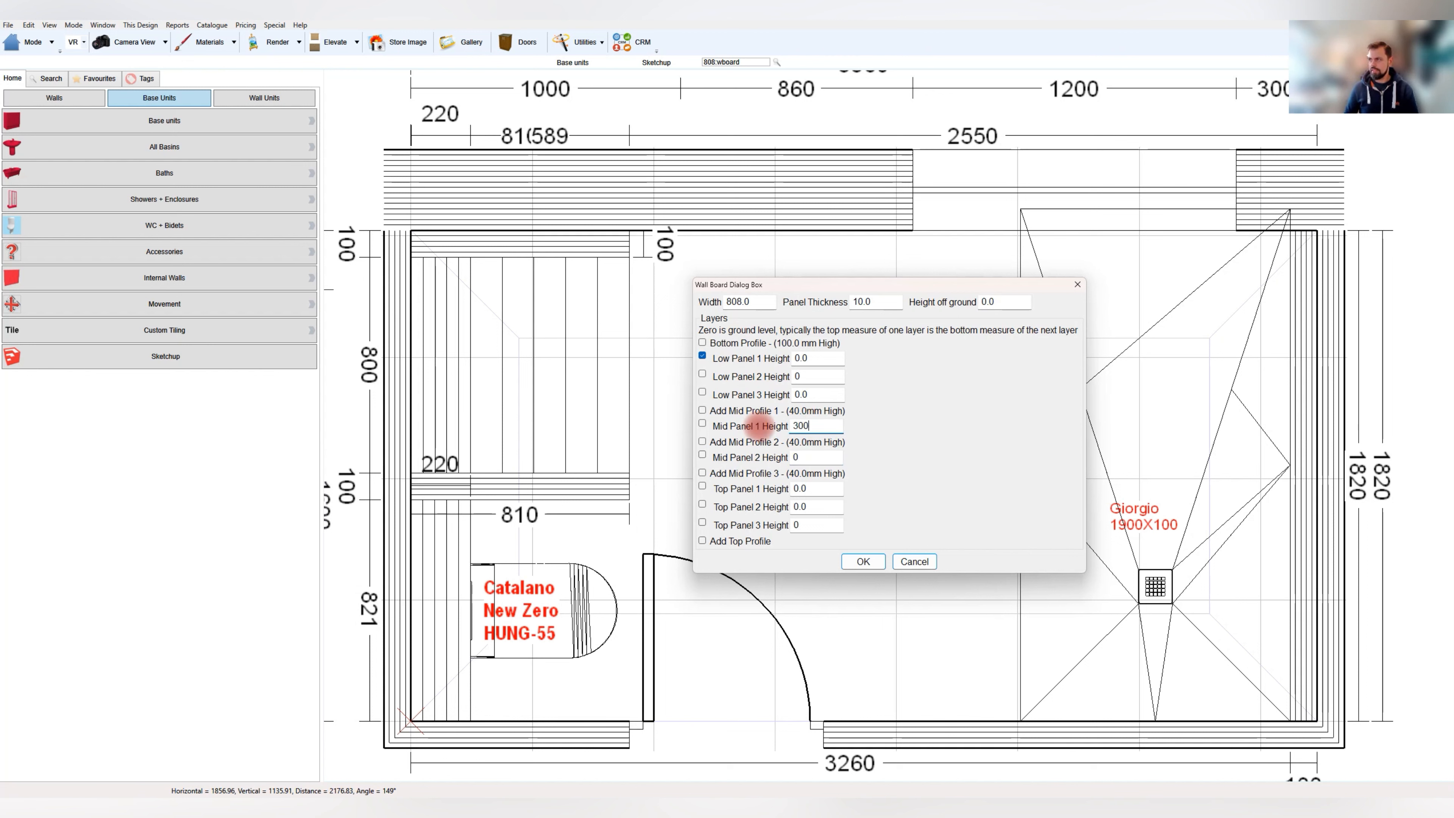
text(300)
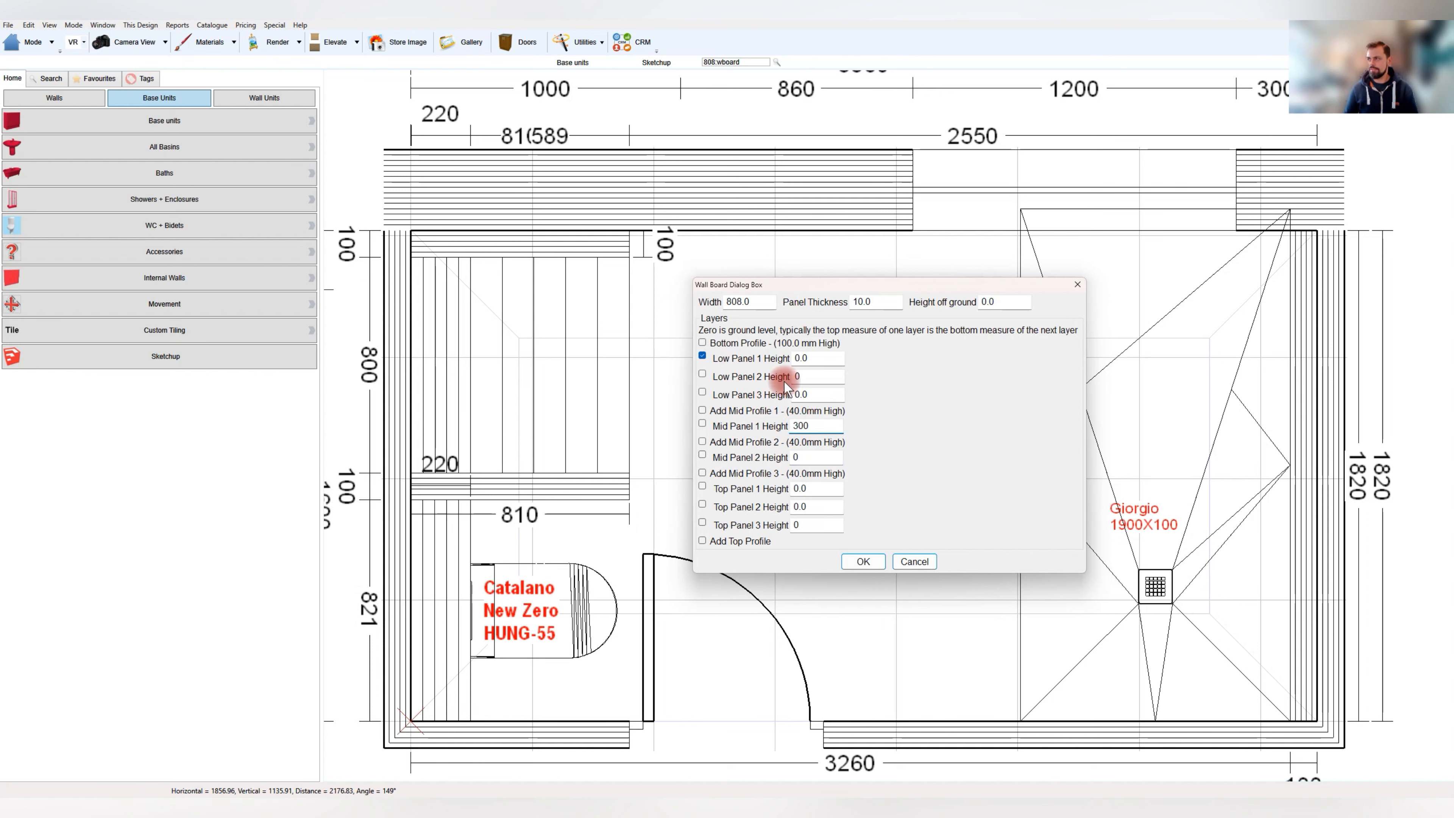
click(701, 454)
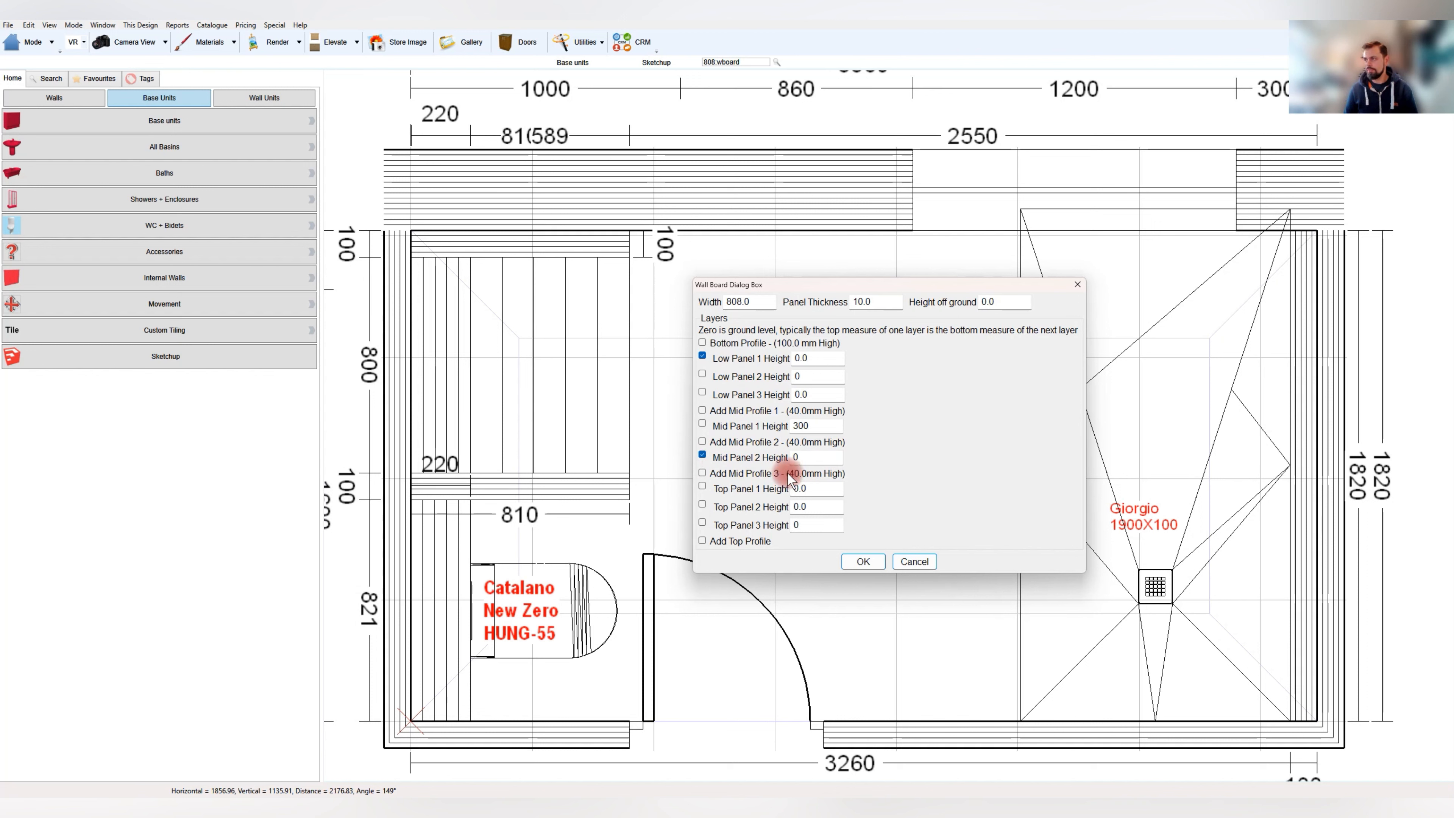
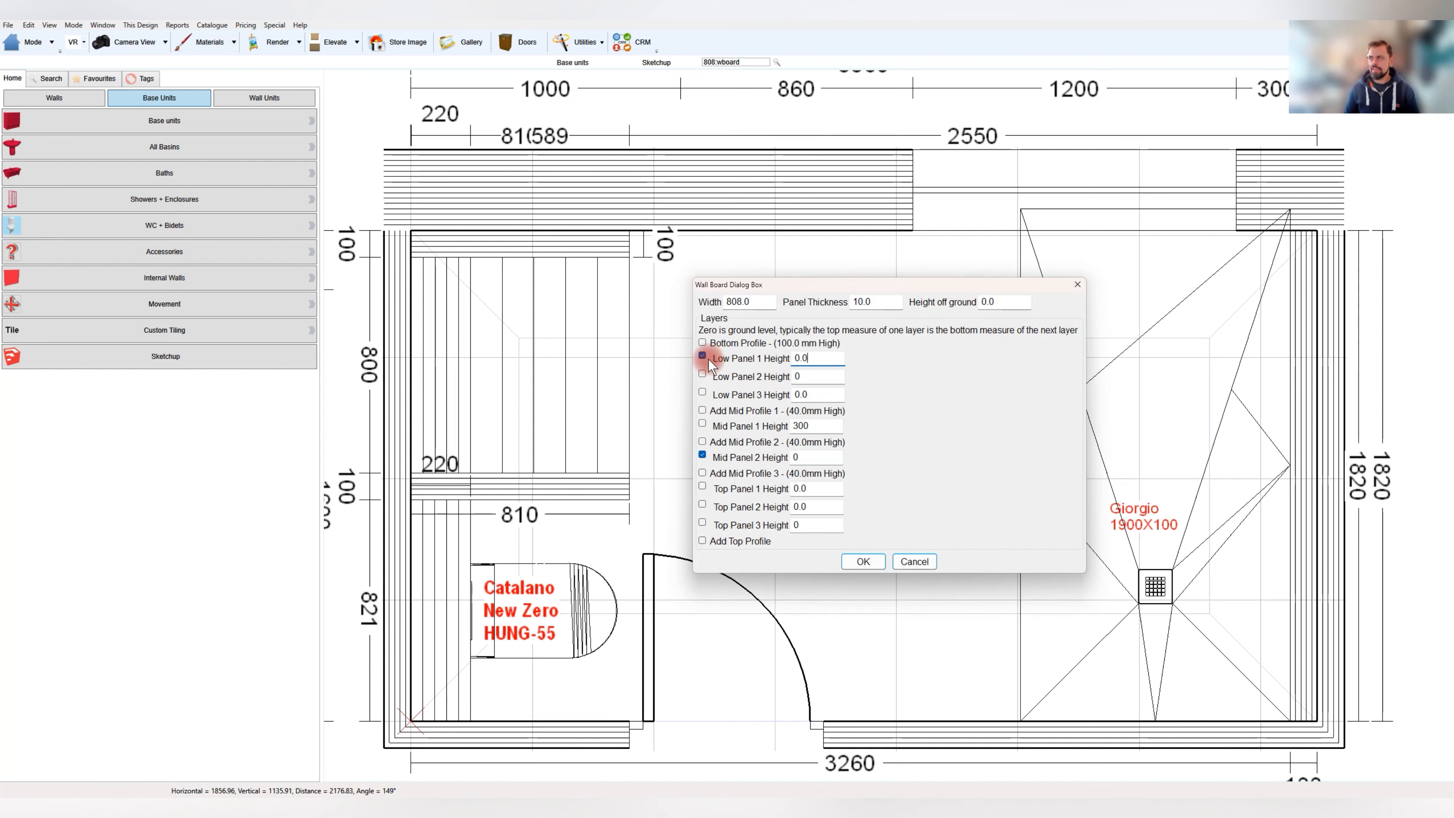
drag(818, 357, 775, 355)
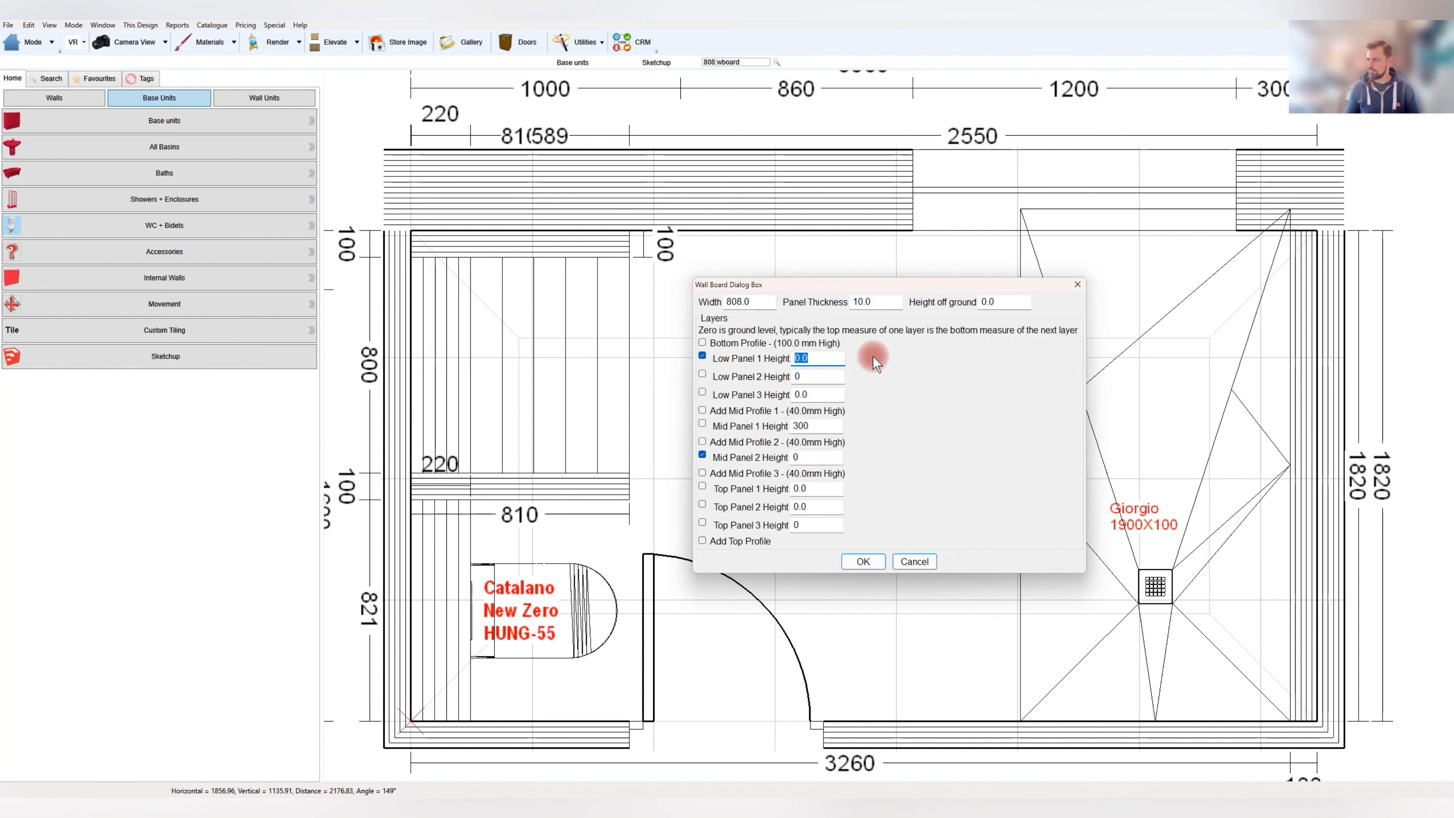
click(826, 427)
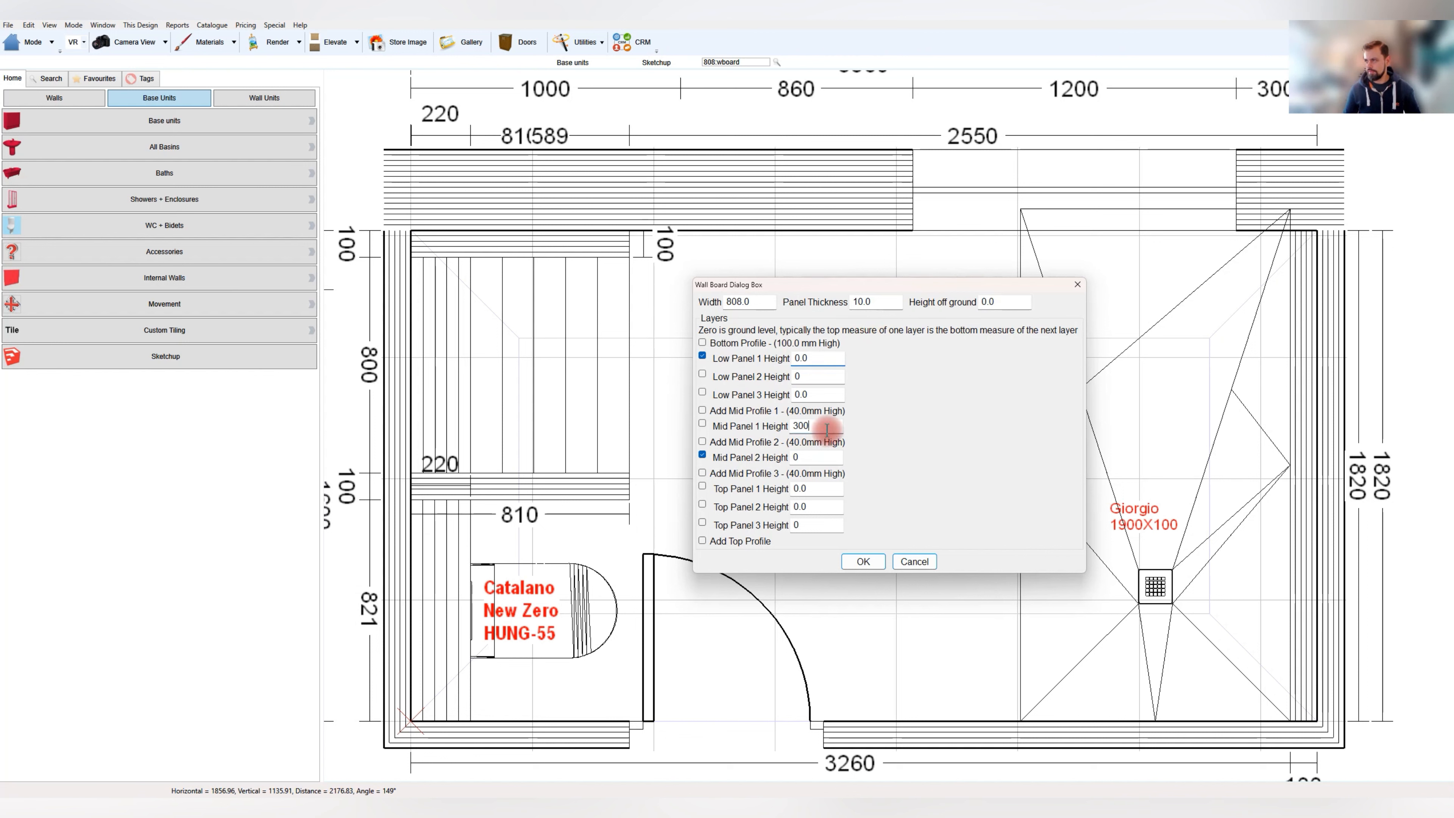
text(250)
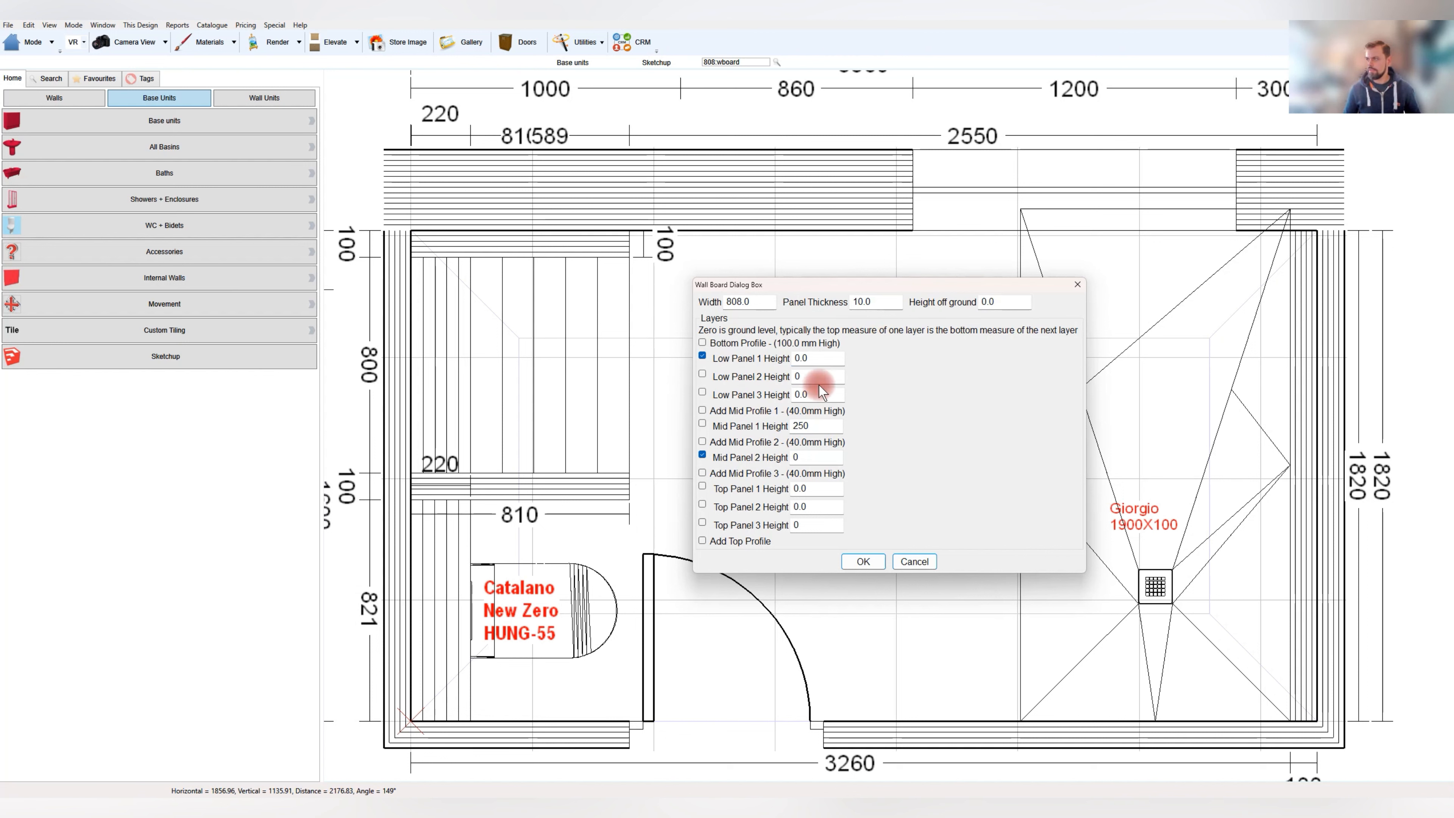
text(600)
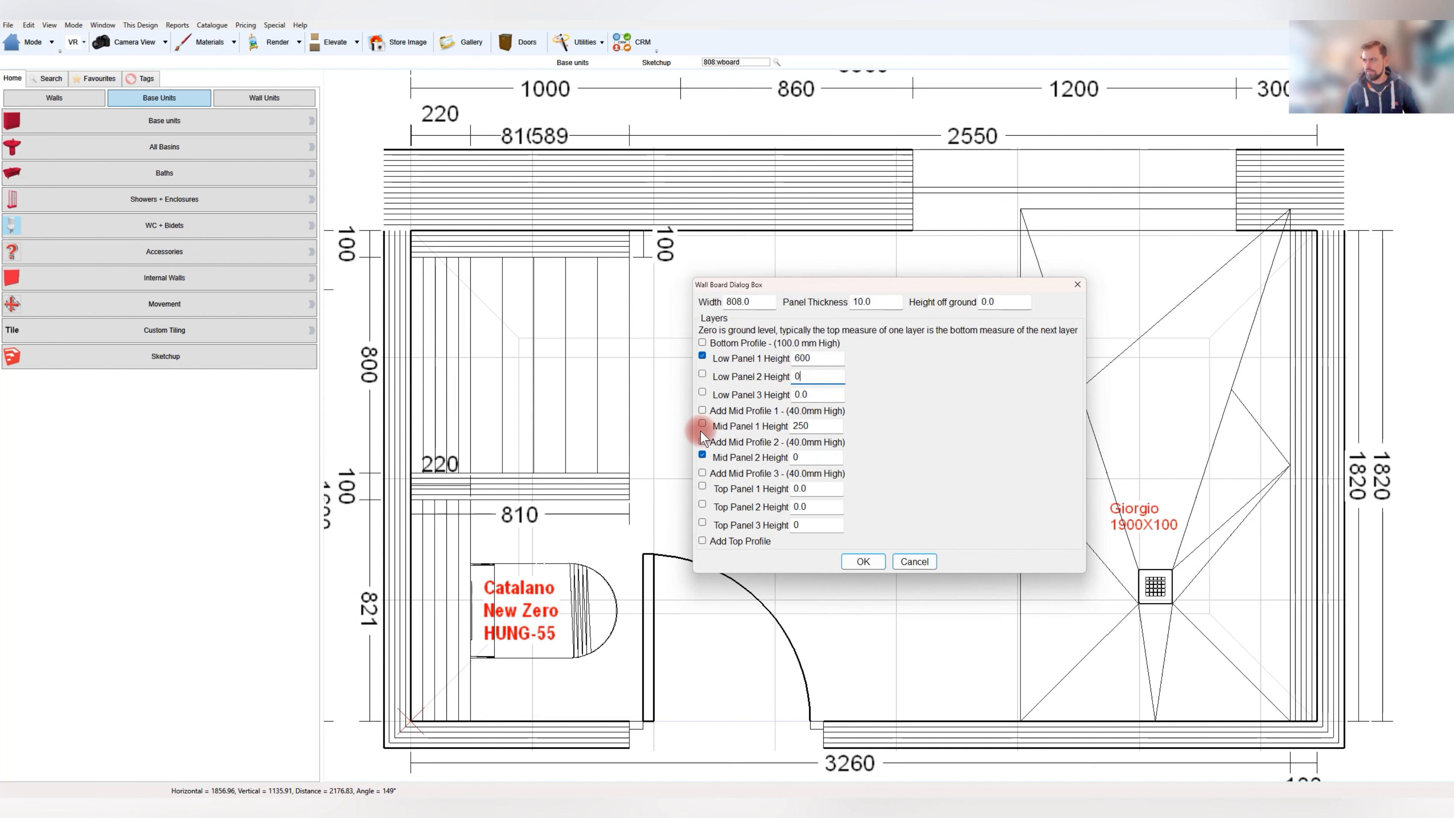
click(763, 452)
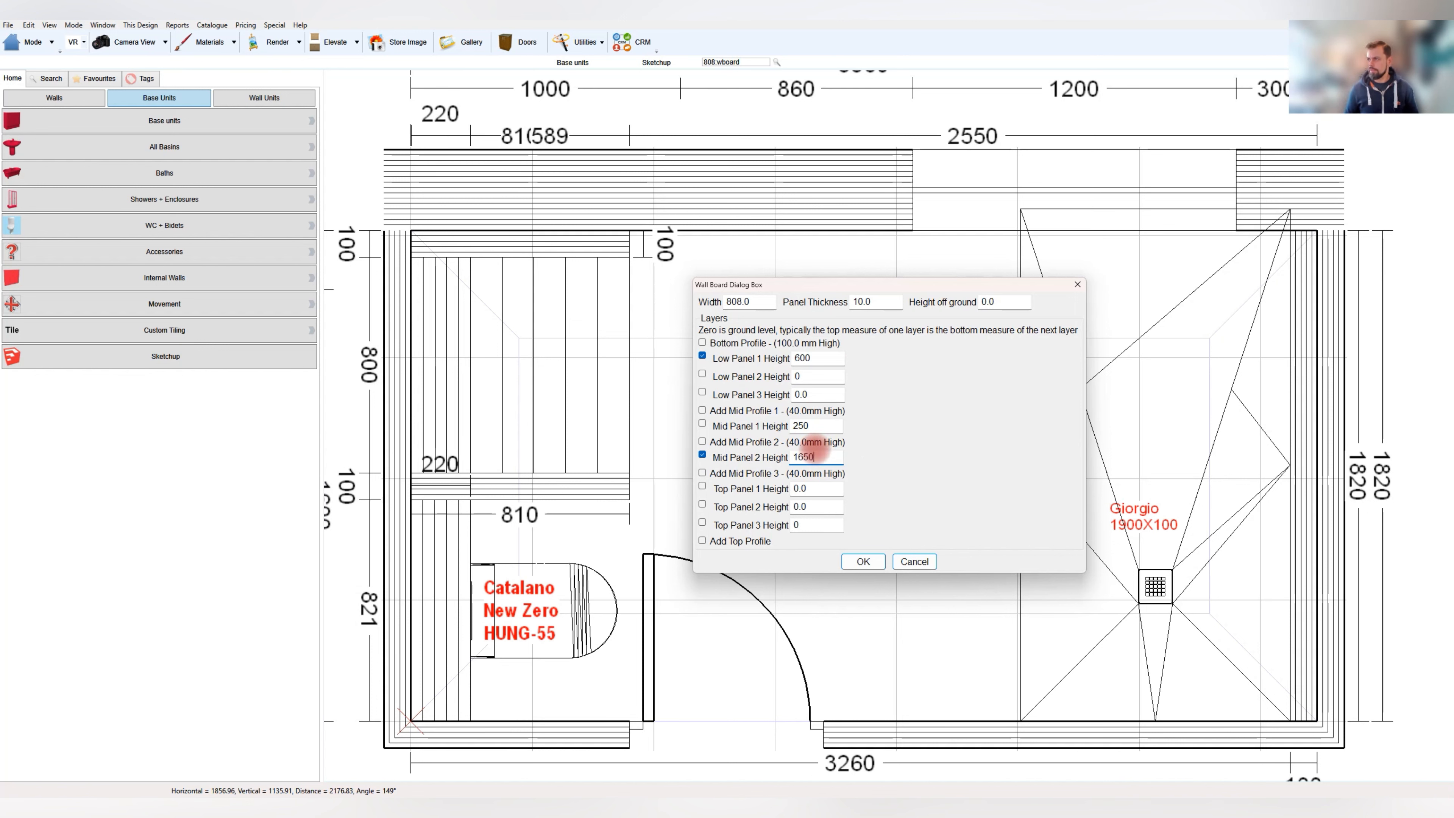
key(Return)
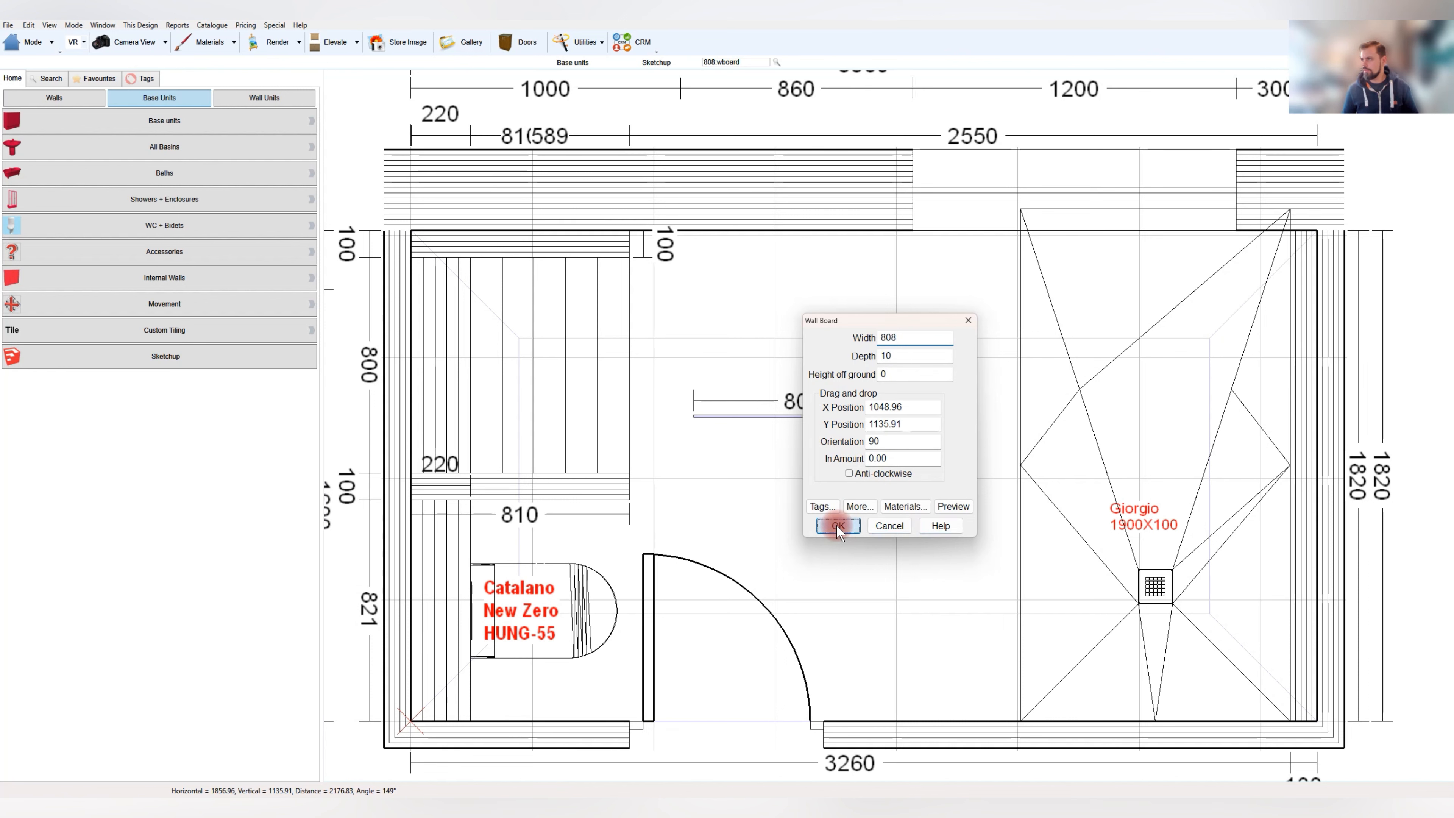
click(837, 526)
Give the wall board an In Amount of 100 and place it along the inner face of the recess's upper wall
drag(766, 416, 796, 401)
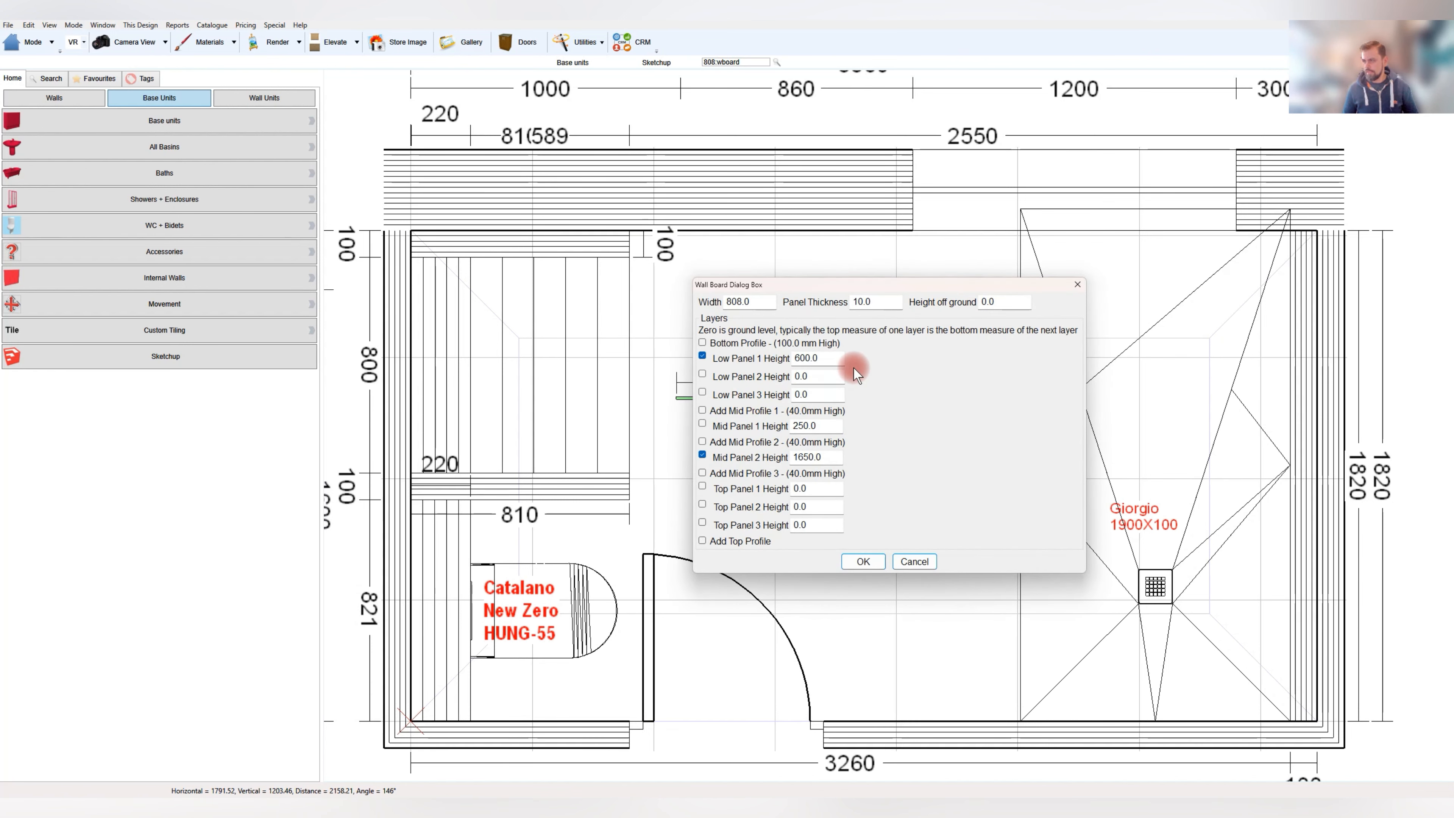
key(Return)
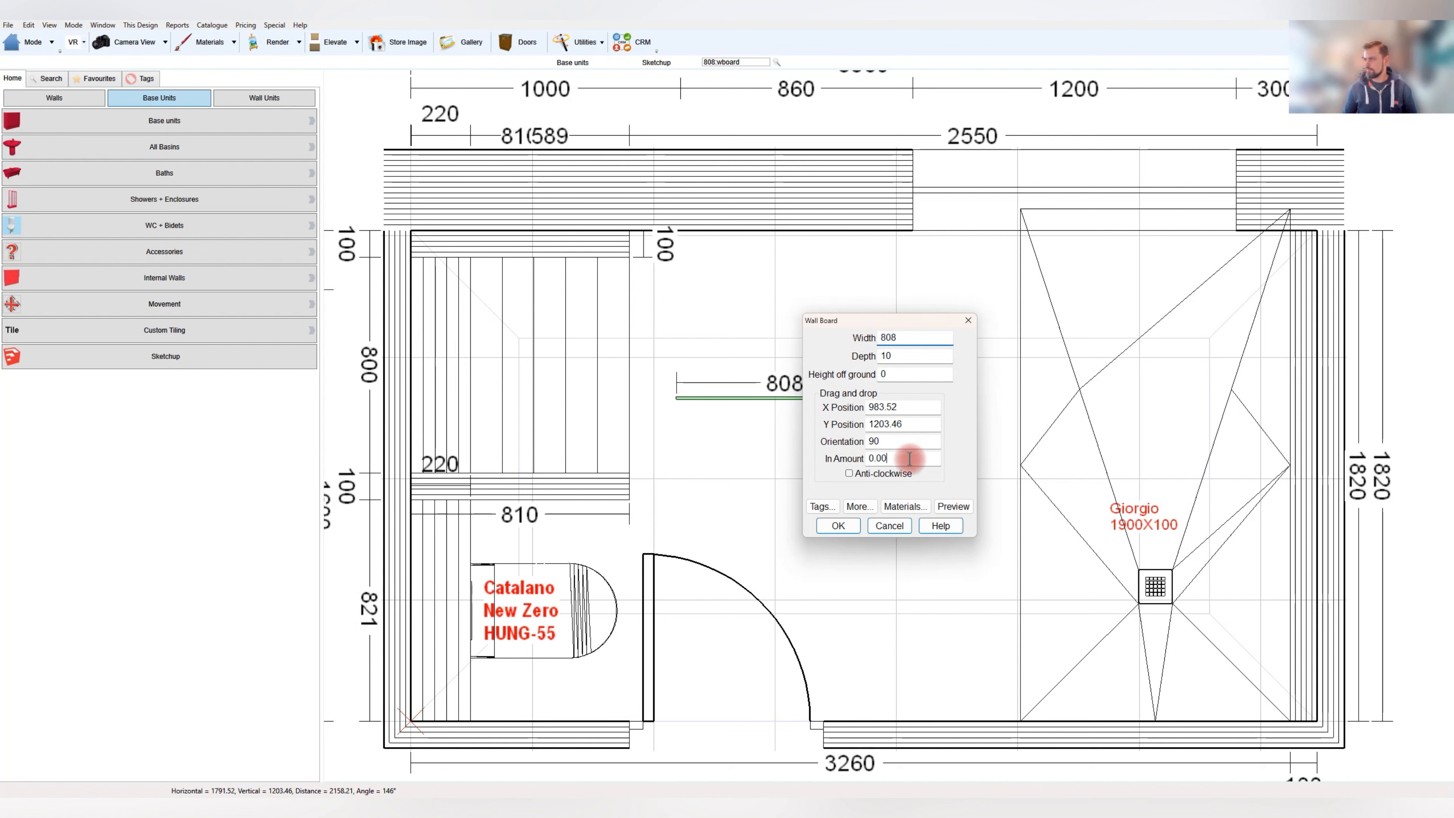
key(Return)
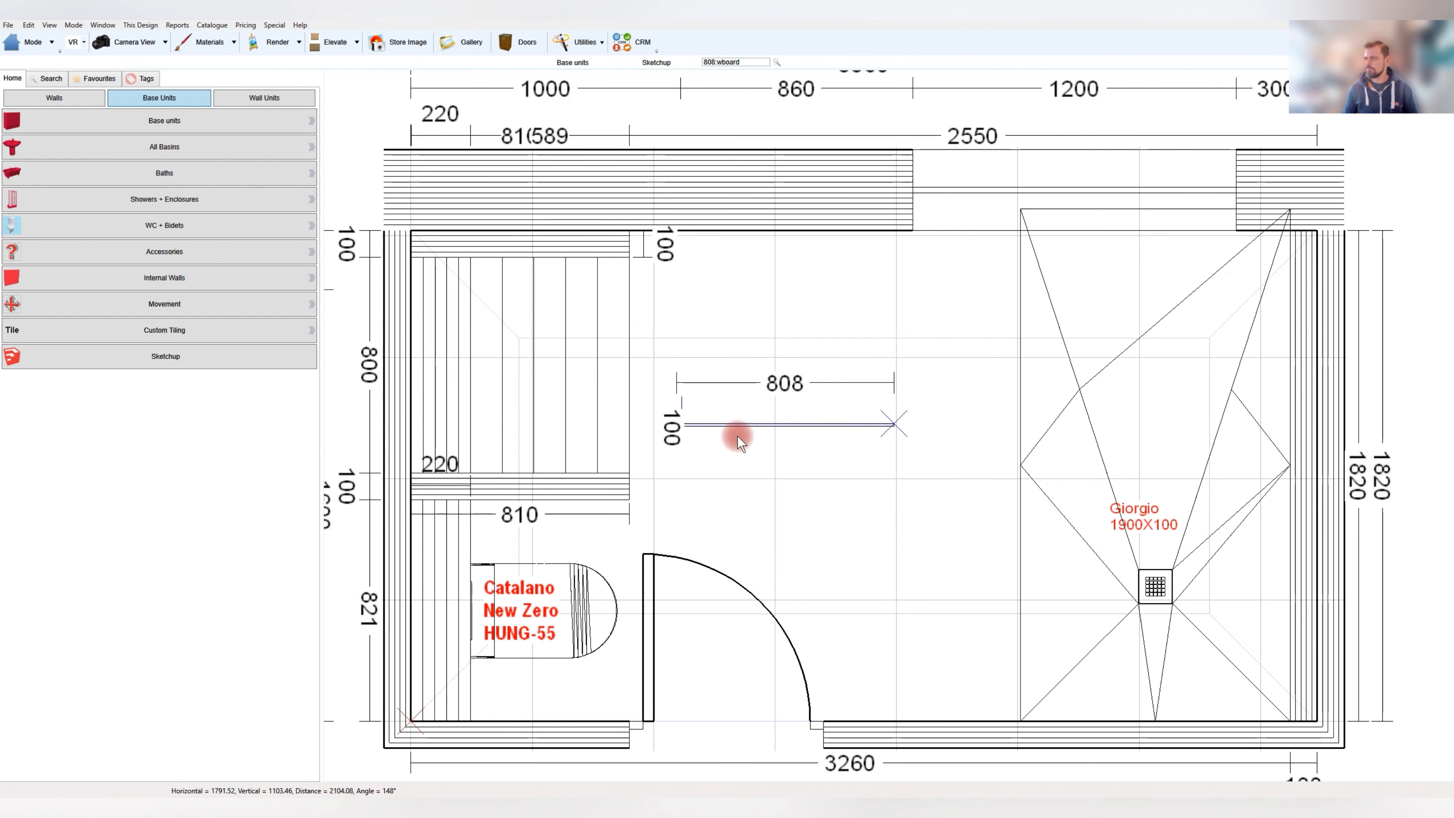
drag(735, 424, 474, 260)
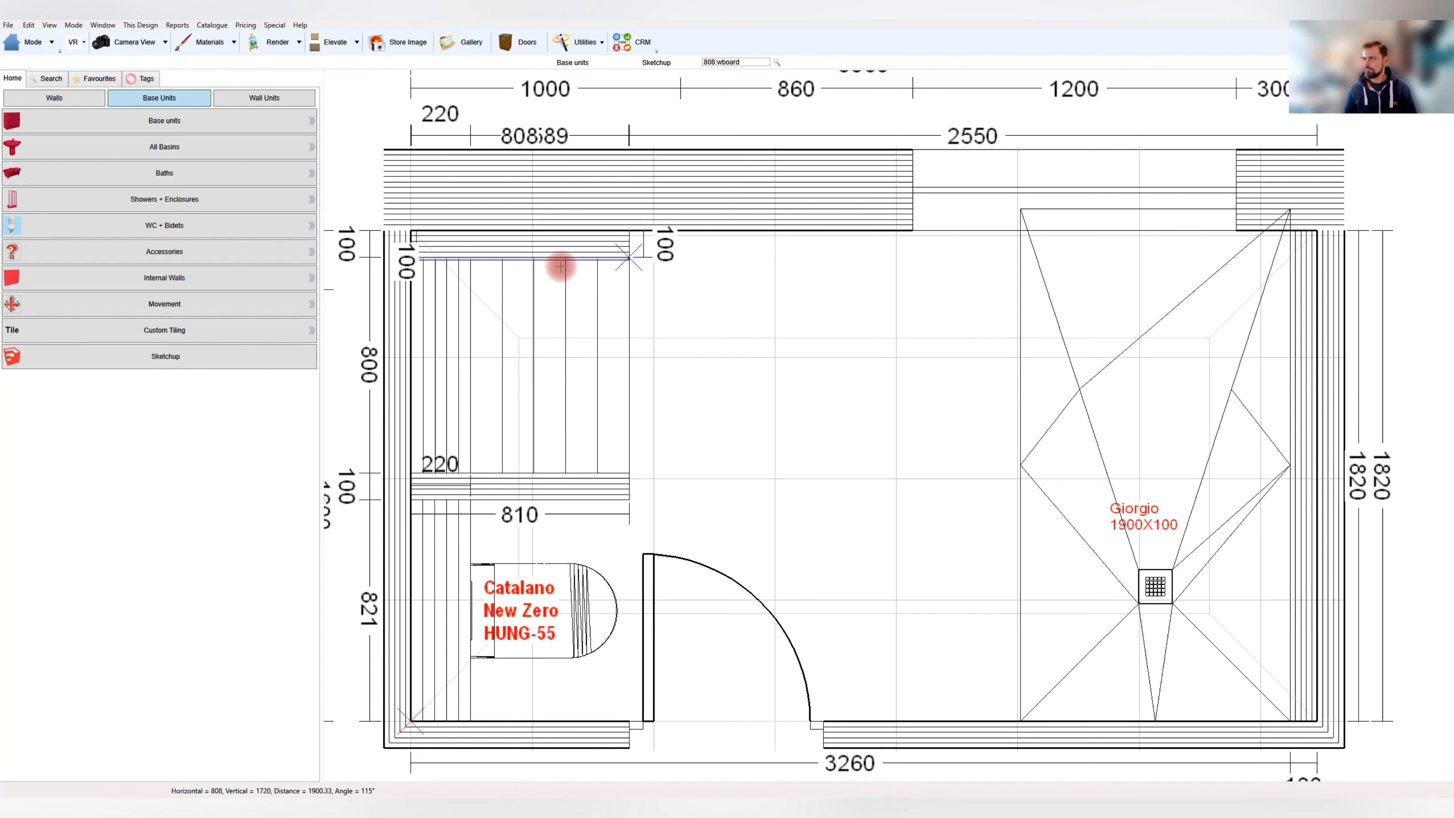
Place a second 808-wide wall board in line with the first, just outside the open end of the recess
click(637, 279)
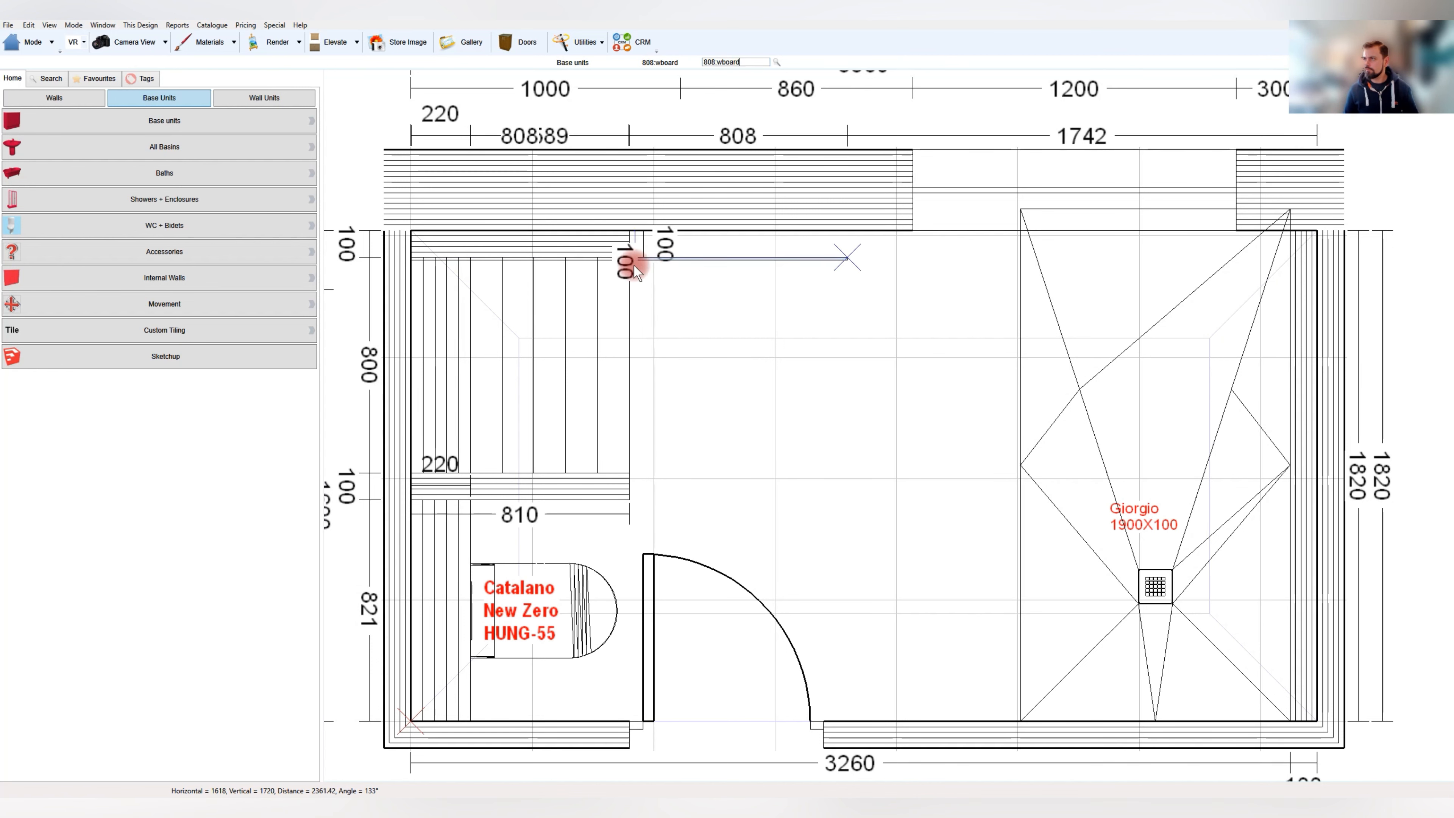
scroll(635, 258, up, 5)
click(659, 267)
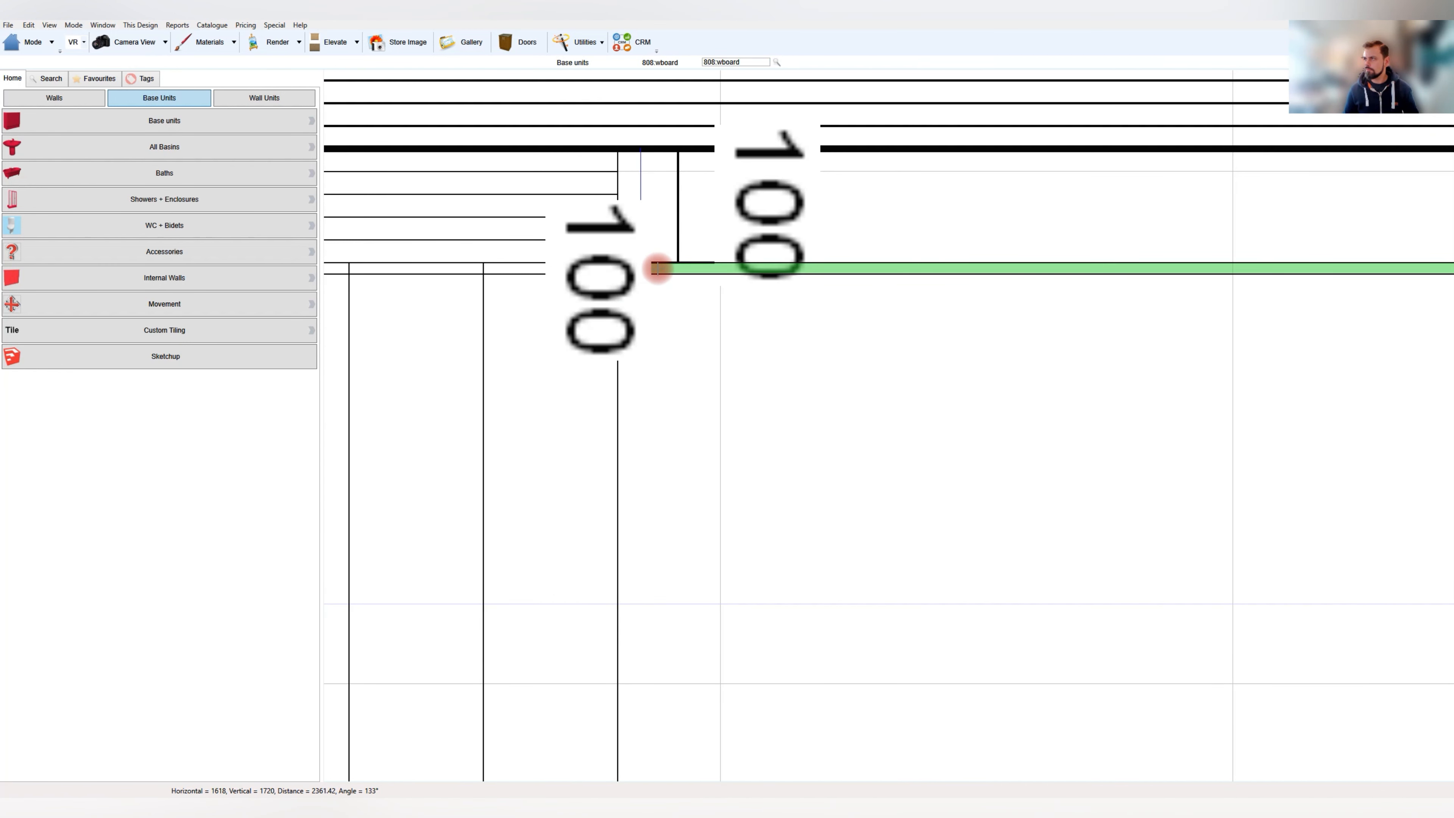
click(662, 324)
Set the second wall board's Top Panel 3 Height to 2500
double_click(671, 267)
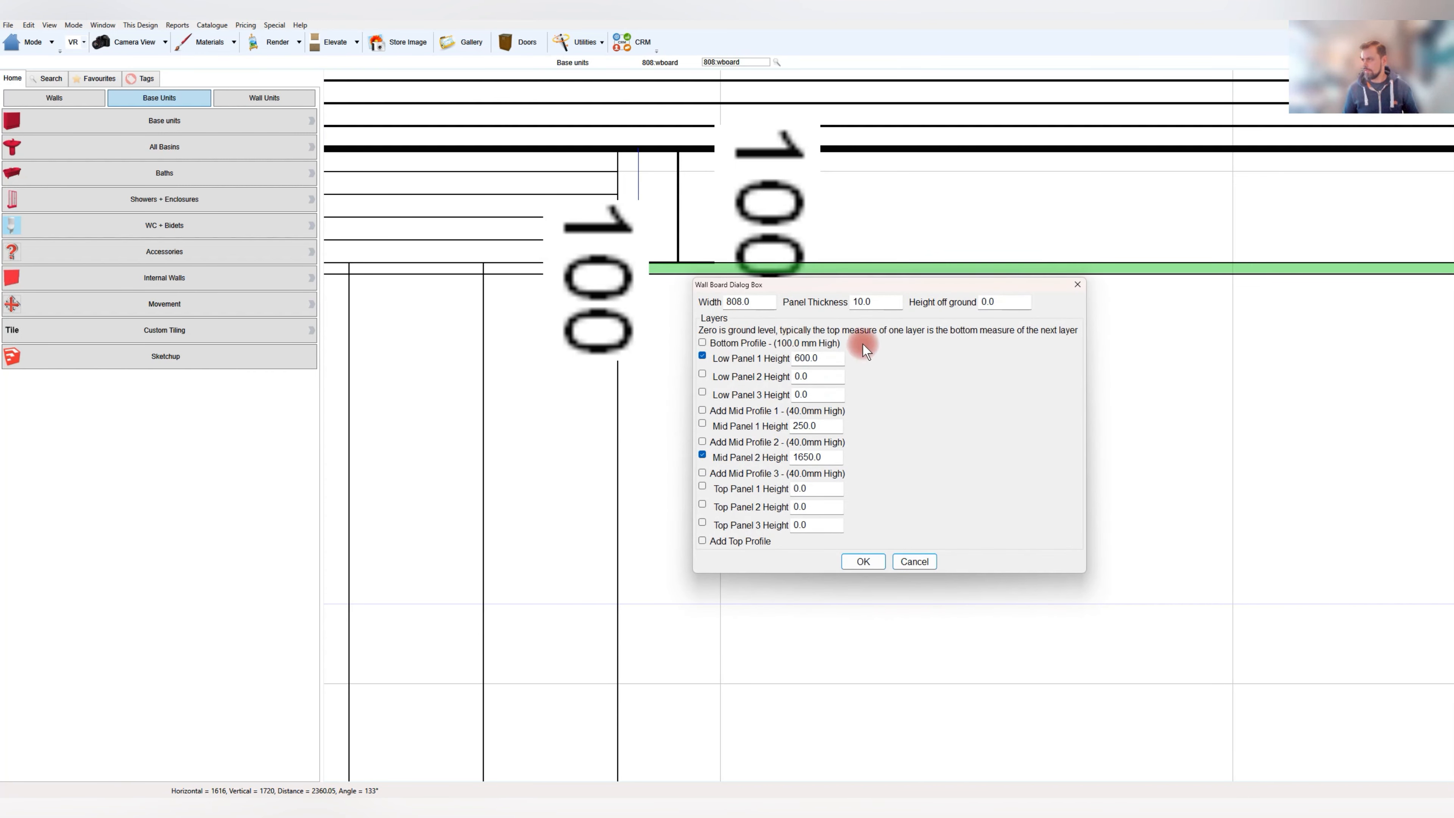
double_click(824, 527)
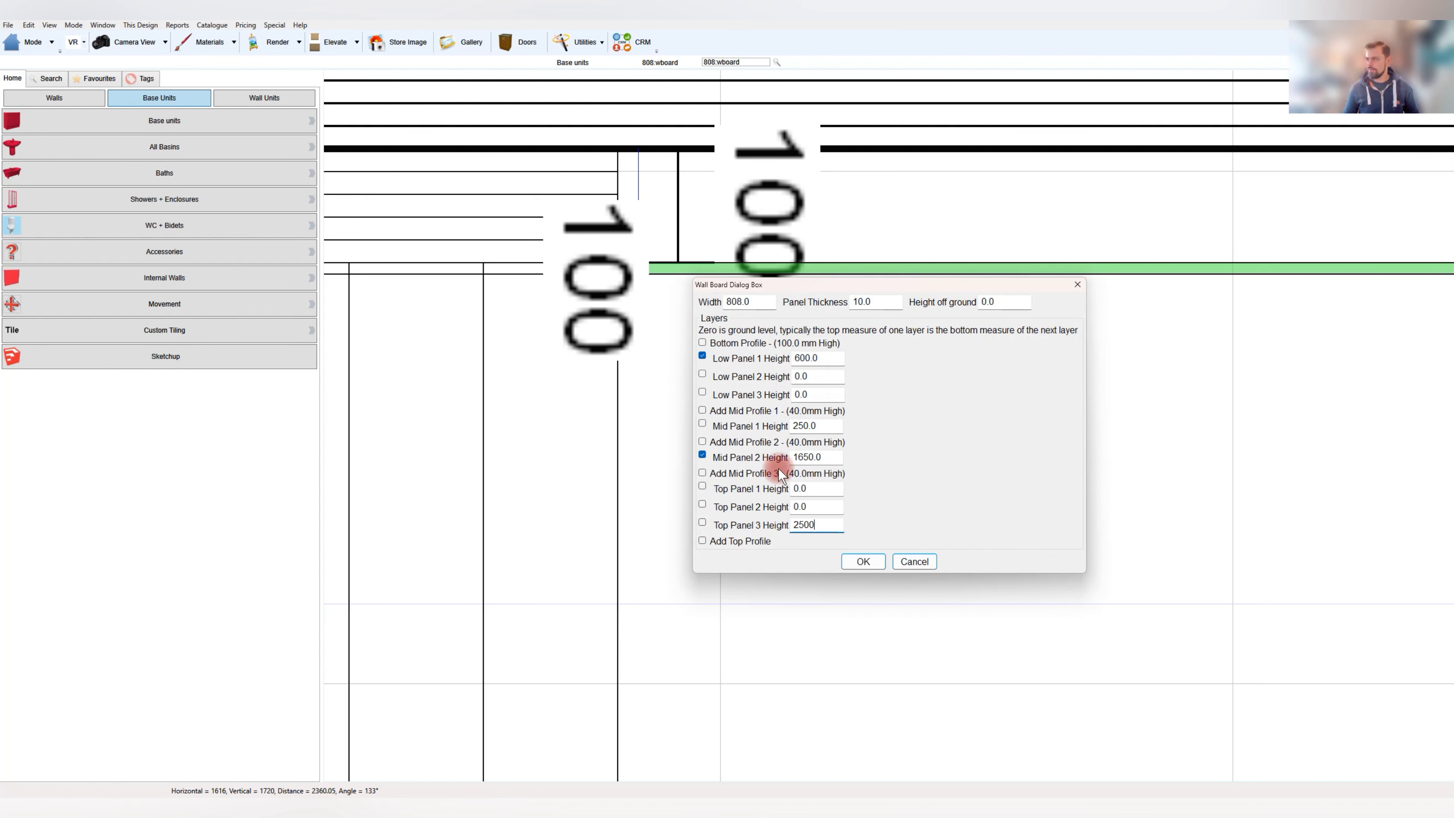
Reduce the 808 mm wall board to a single Top Panel 3 at 2500, disabling Low Panel 1 and Mid Panel 2 and zeroing other heights
click(700, 453)
drag(834, 456, 690, 449)
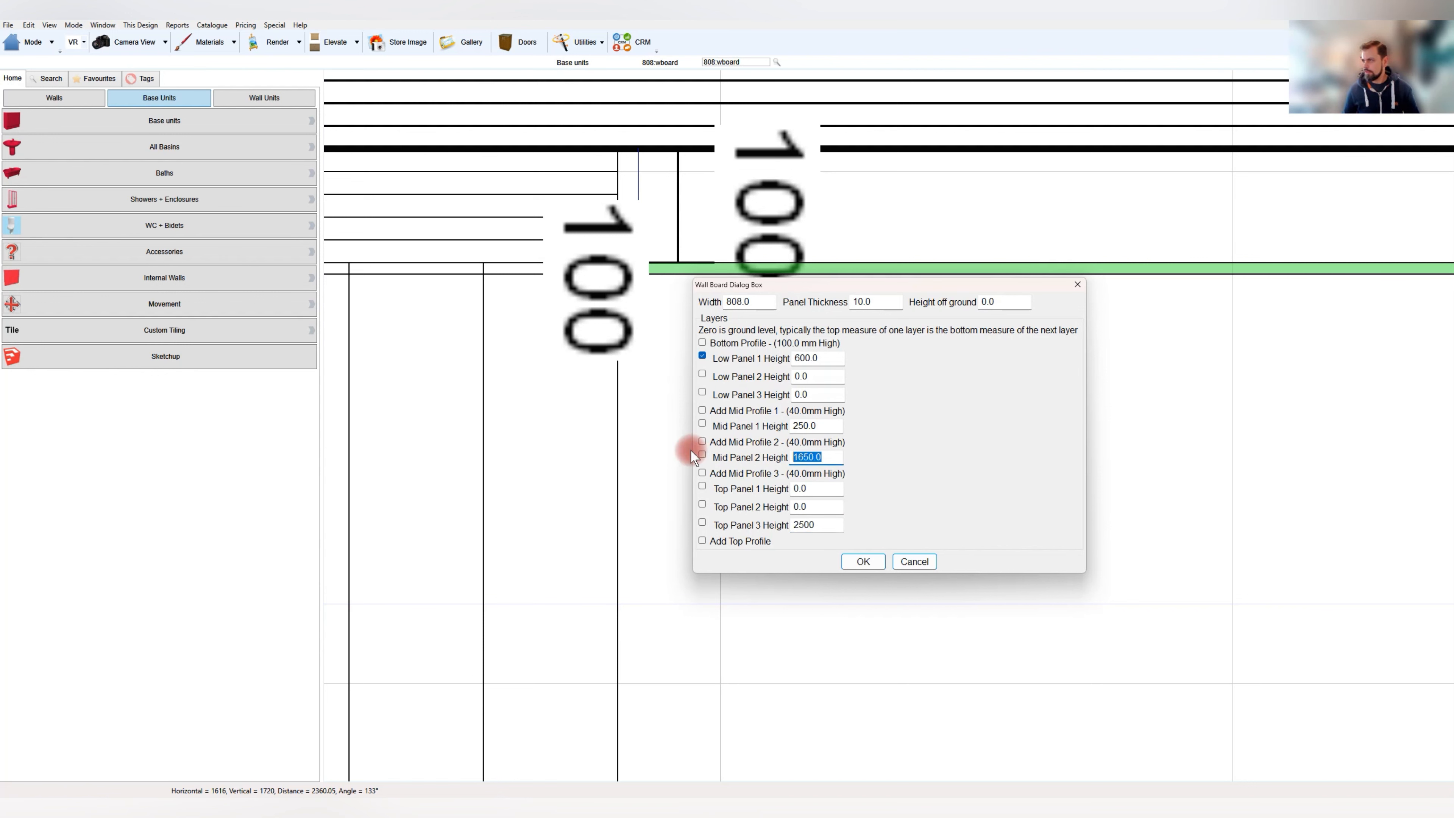
text(0)
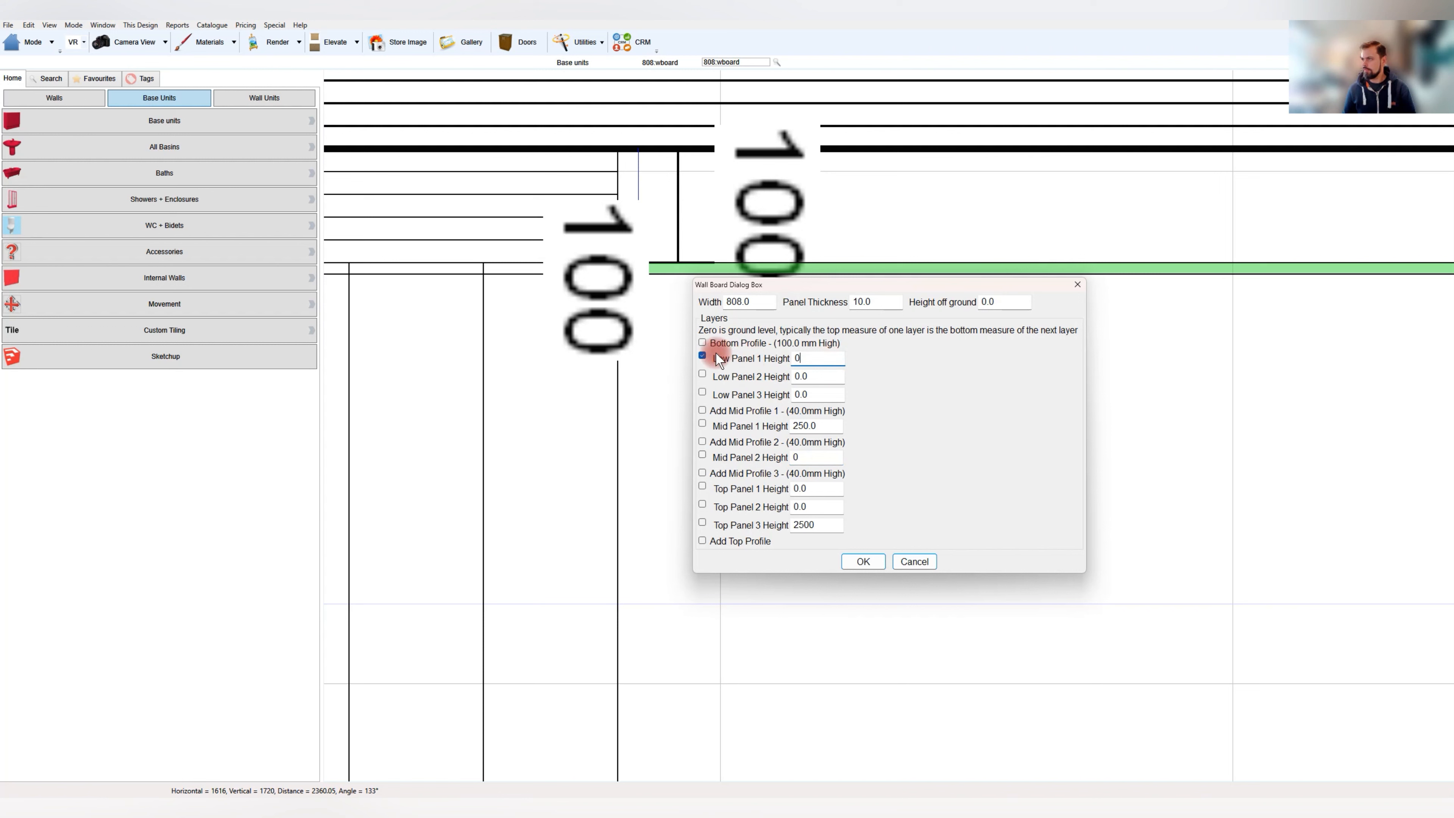
click(702, 356)
double_click(807, 423)
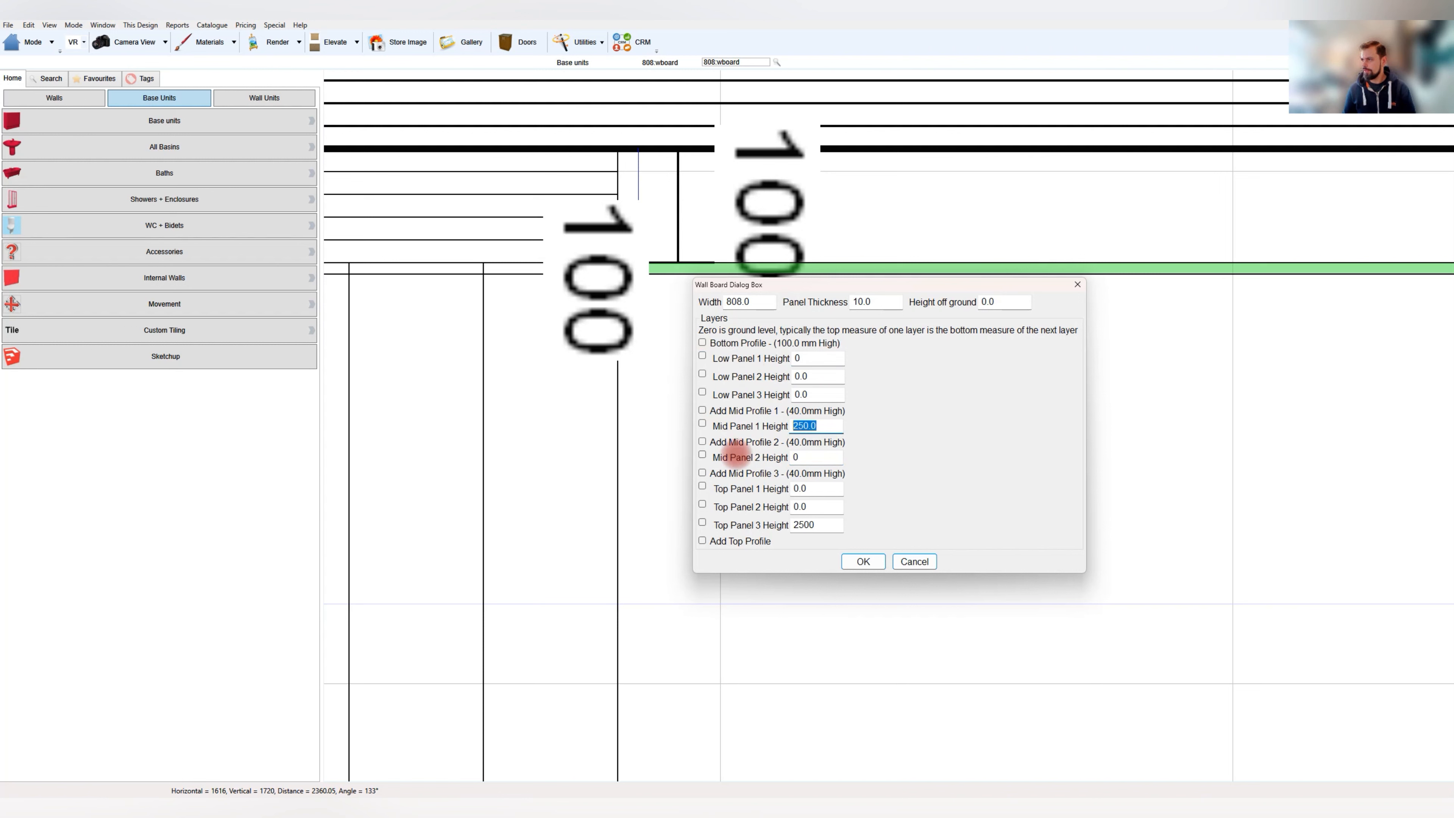
click(870, 563)
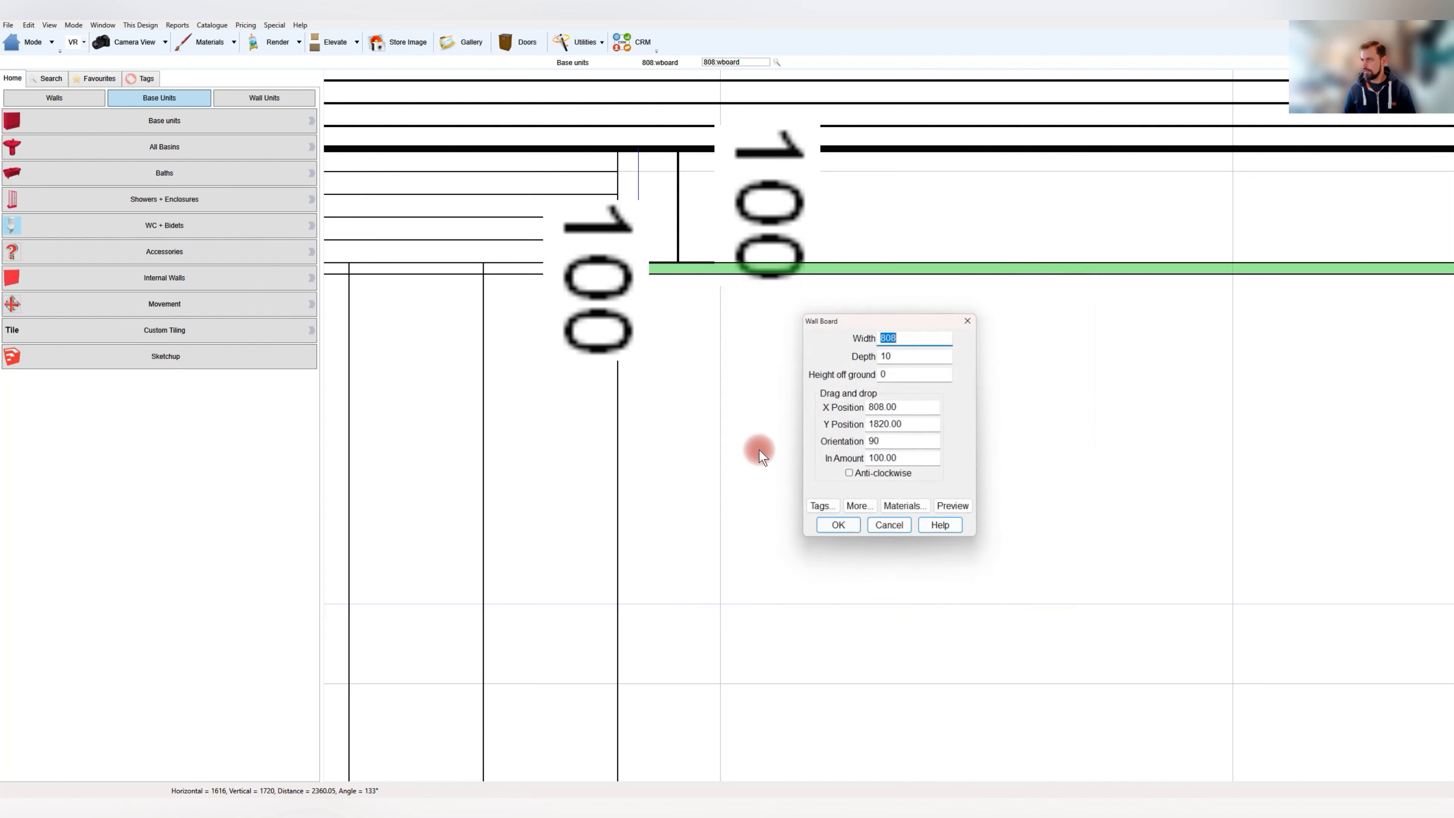
click(835, 525)
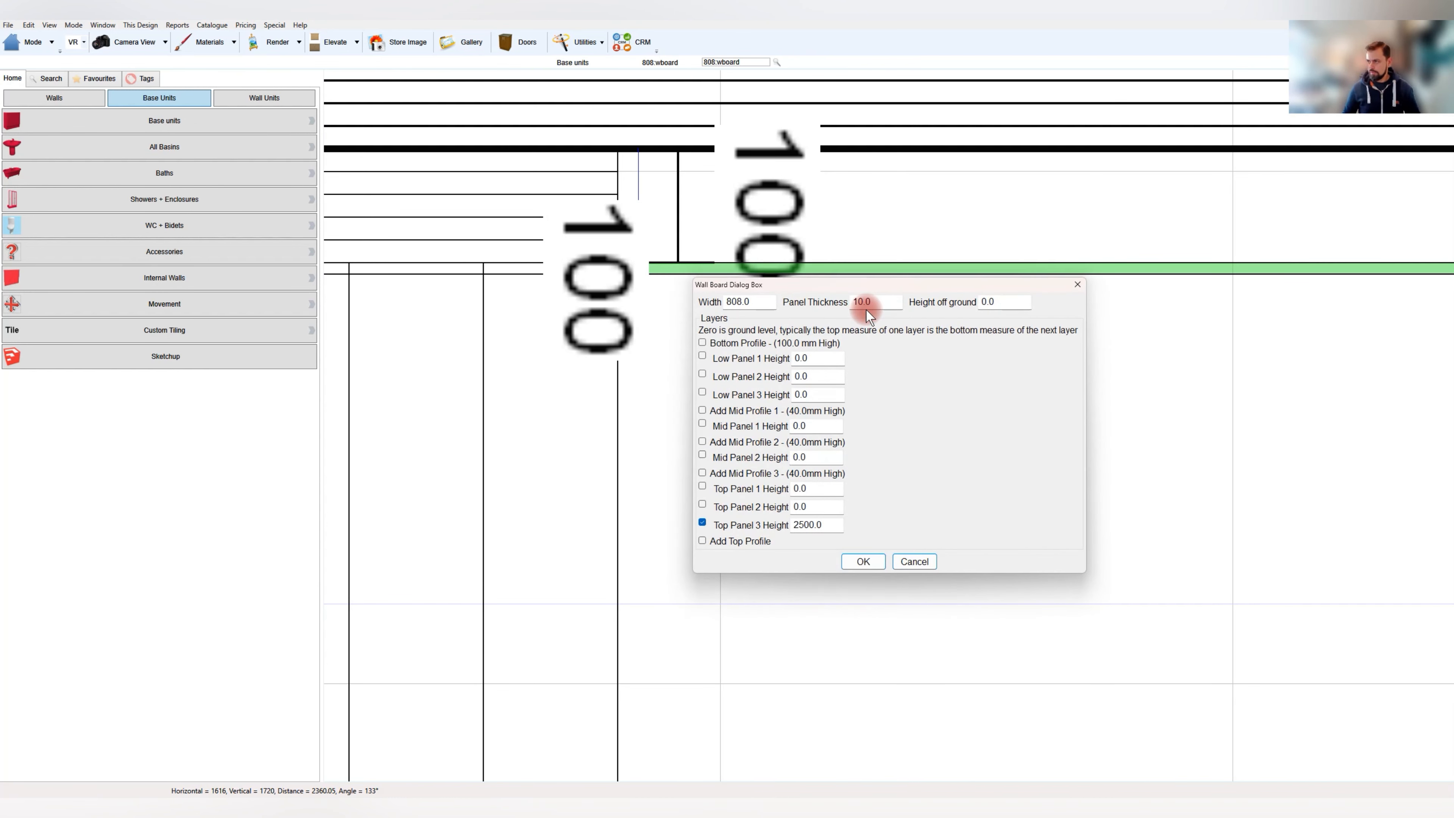
key(Return)
key(Return)
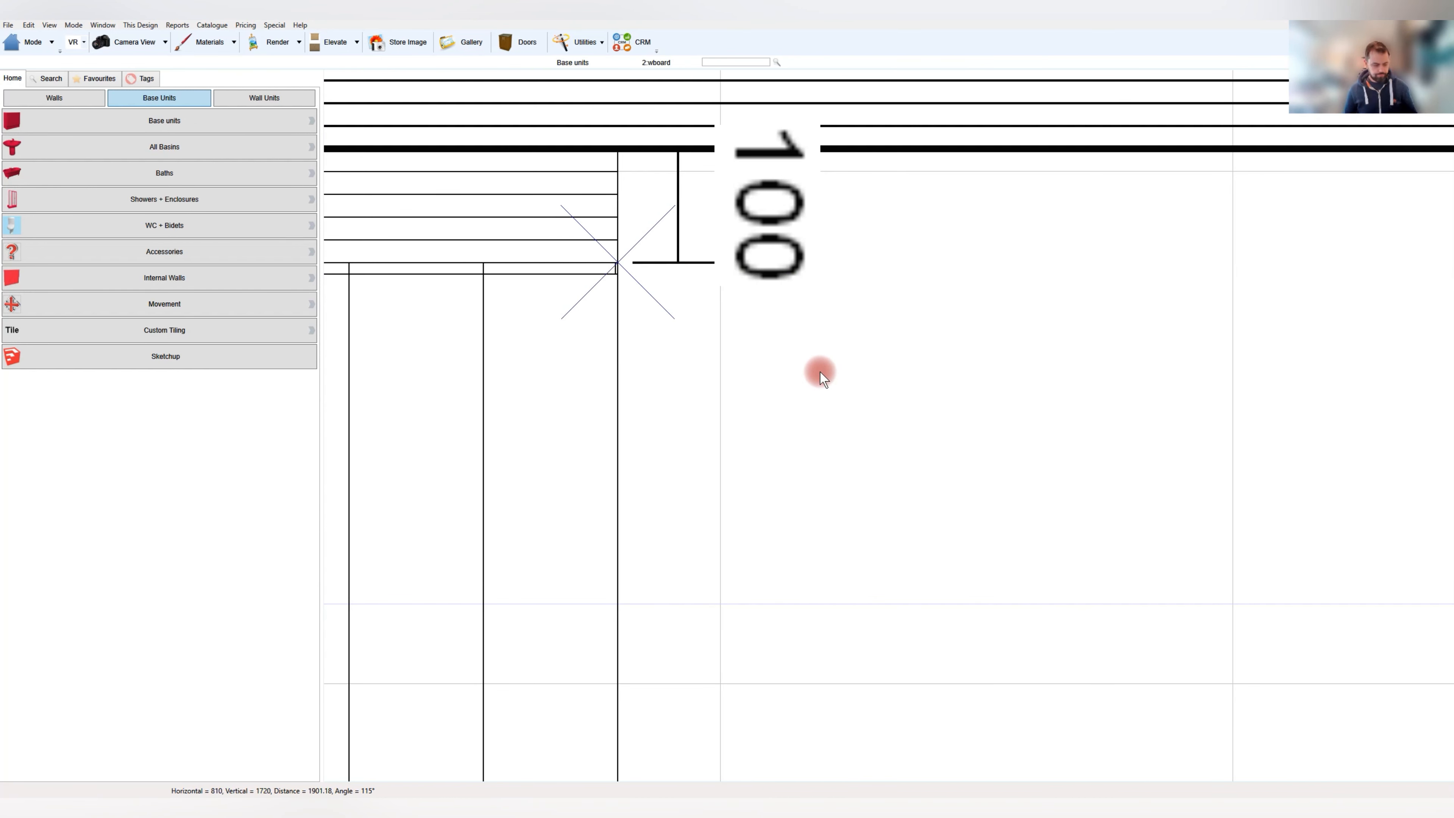
Switch to the 3D view and select the 2 mm wall board strip at the bench's outer edge
click(75, 25)
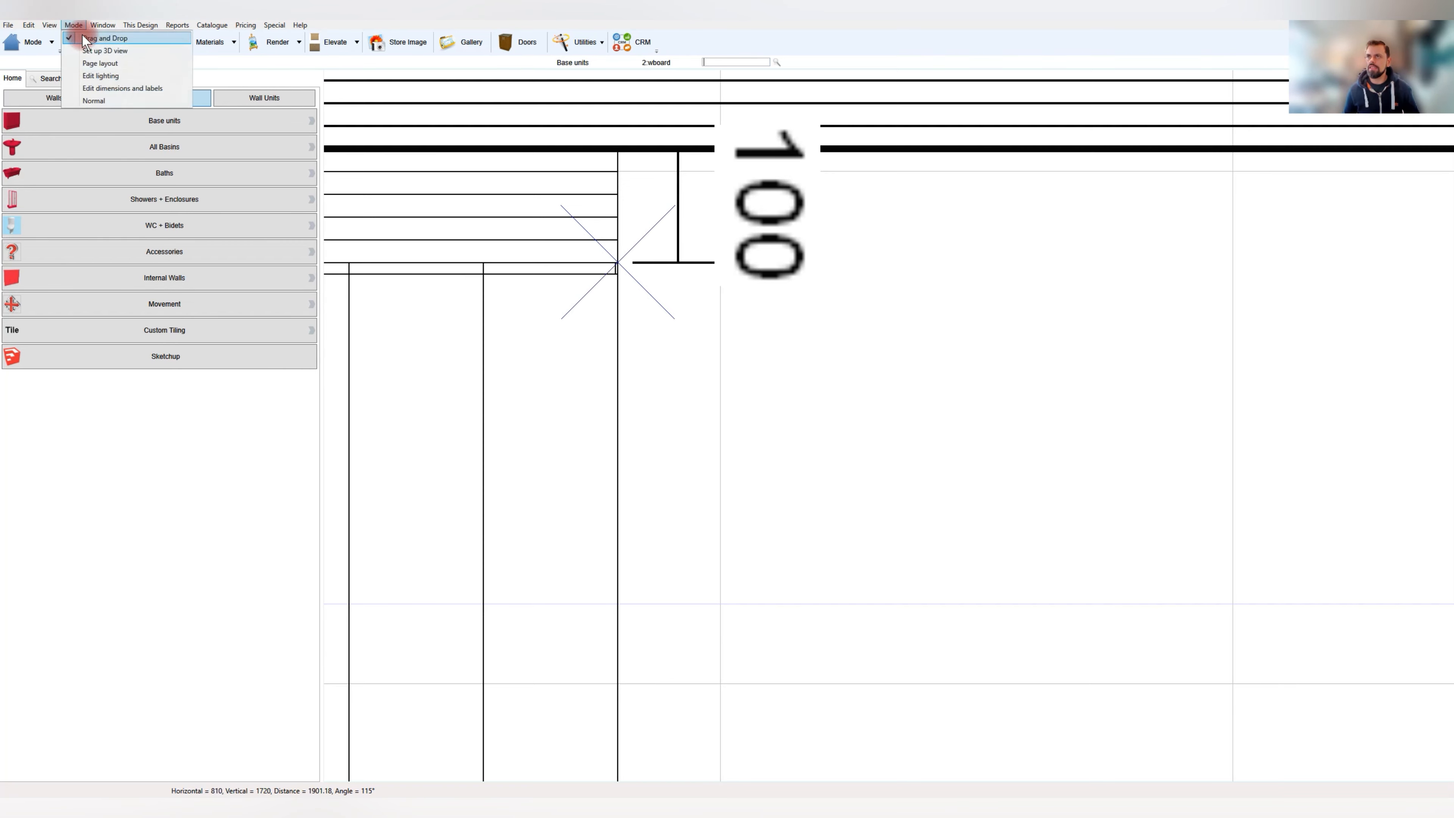
click(103, 51)
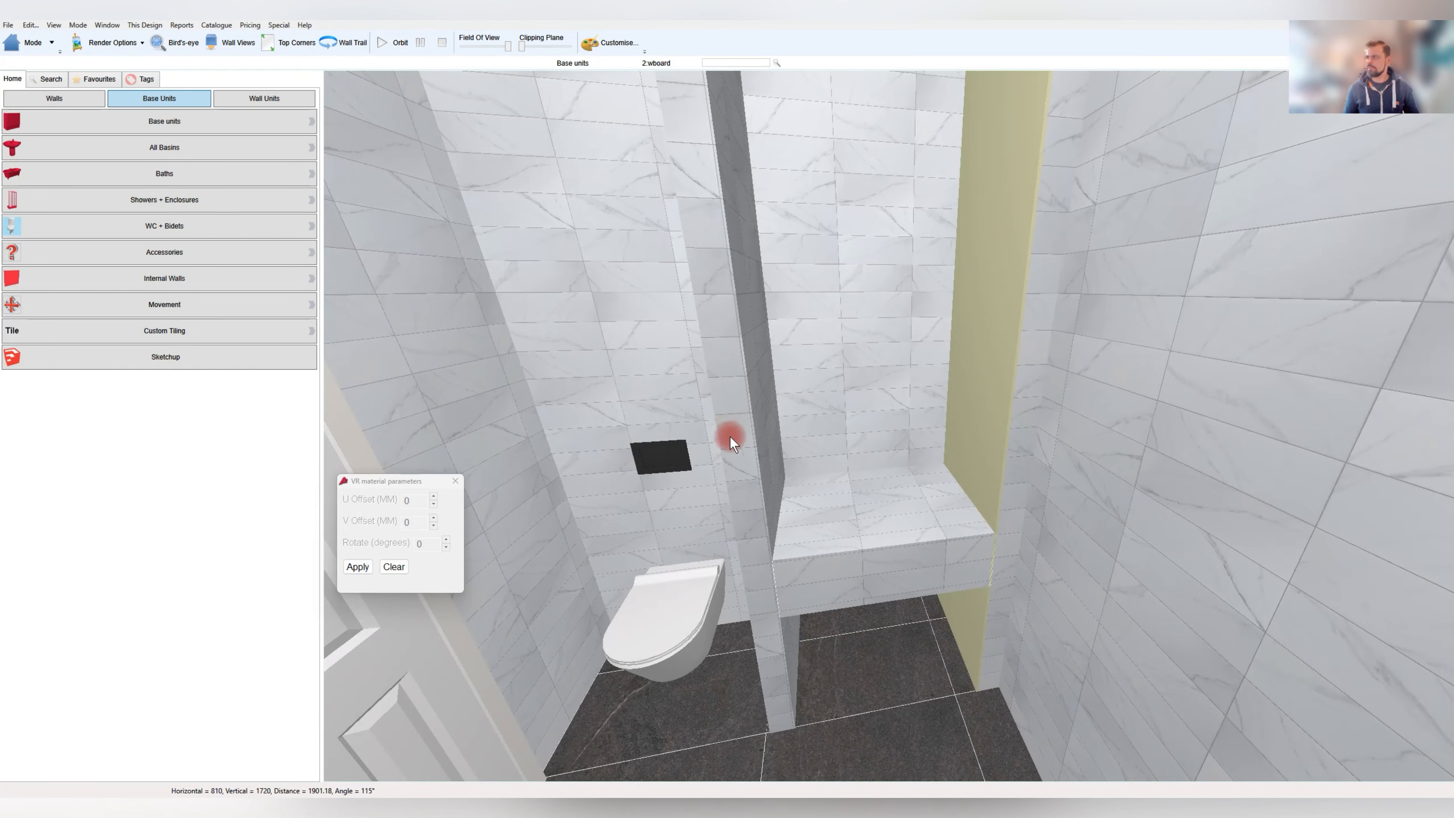
drag(729, 435, 846, 491)
click(827, 507)
scroll(840, 558, down, 5)
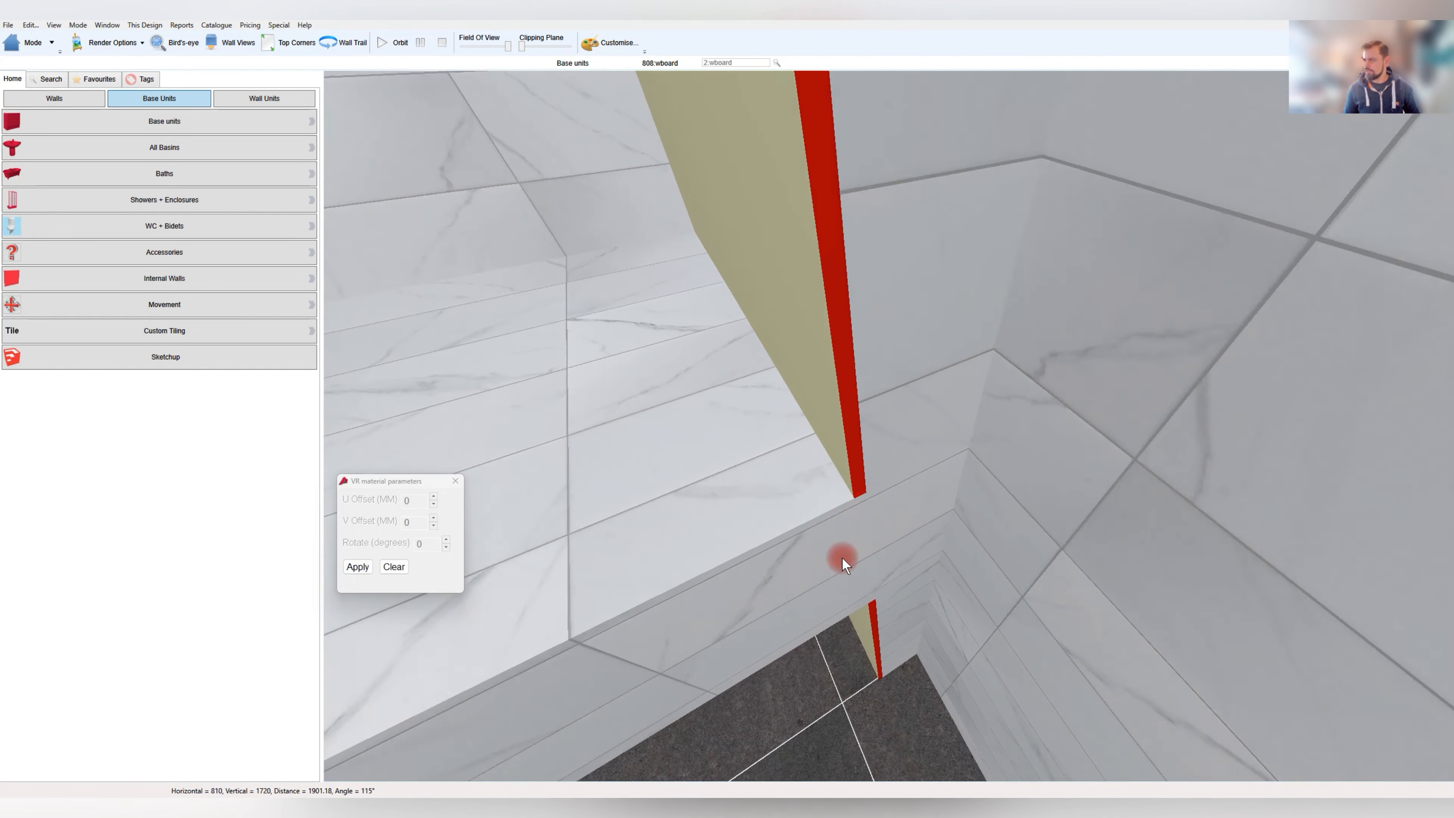
Enable Low Panel 3 at 600 on the 2 mm strip, and set Mid Panel 1 to 300 and Top Panel 3 to 1600
double_click(866, 459)
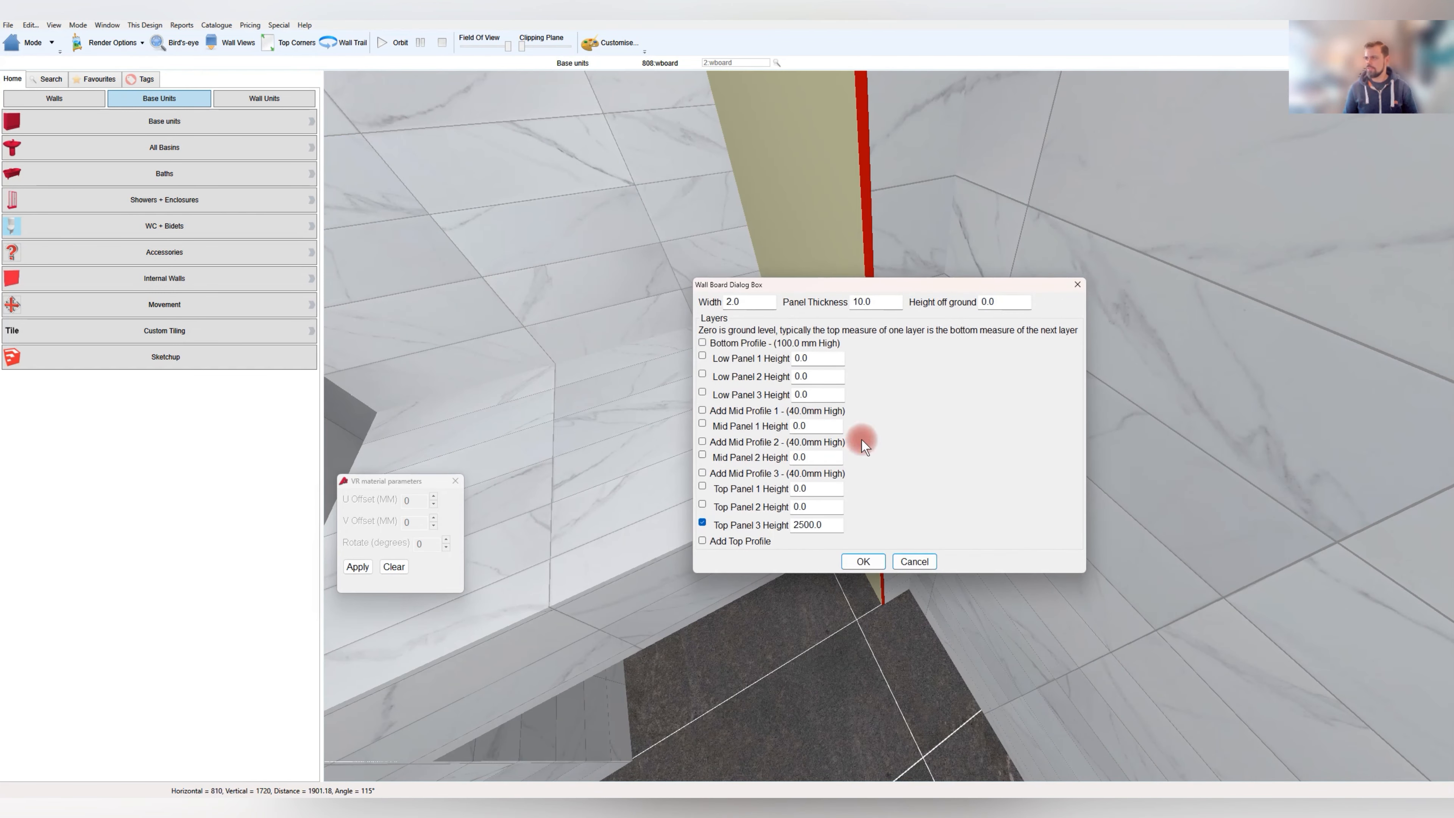
double_click(802, 395)
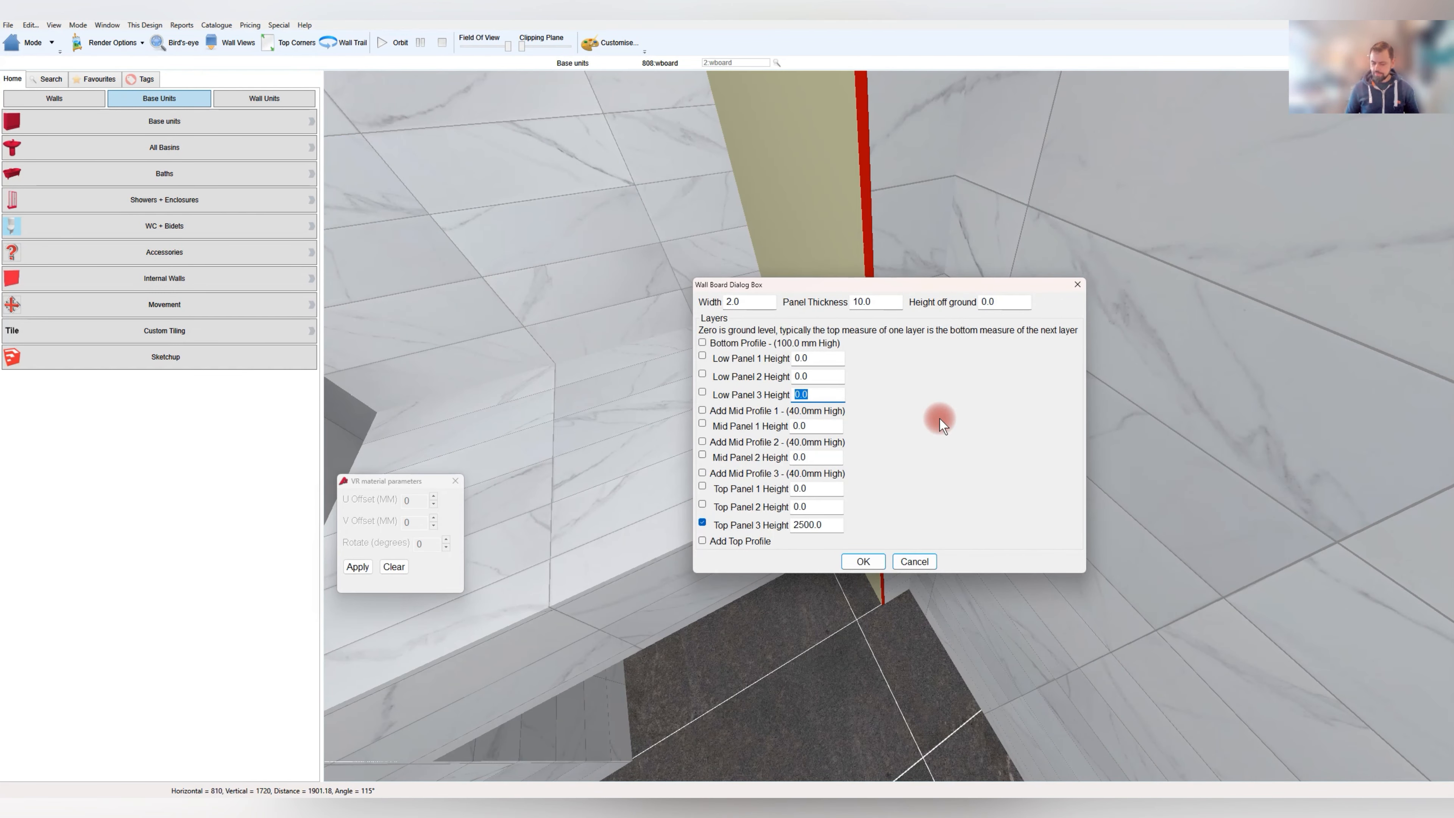
click(702, 393)
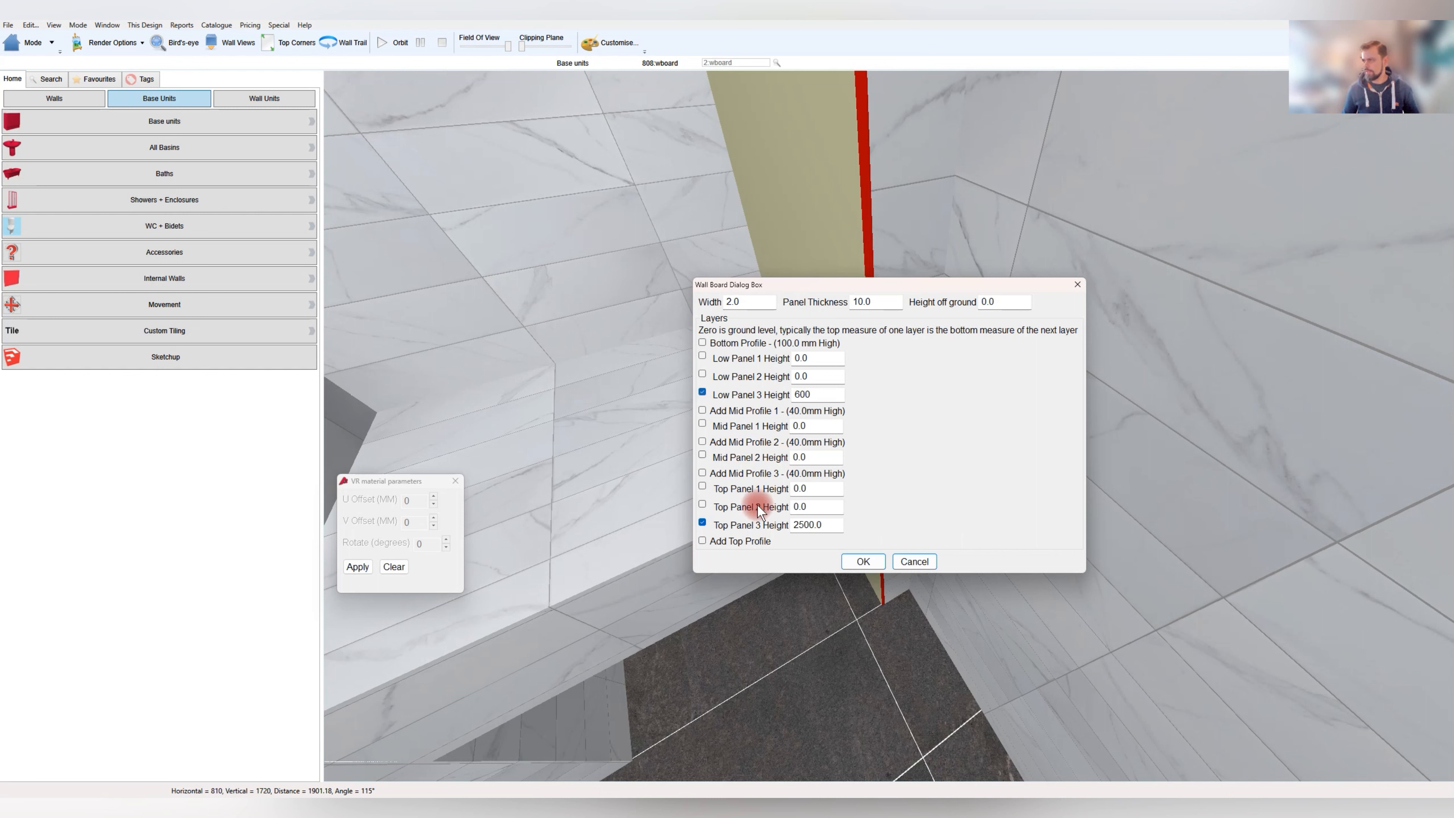
double_click(811, 426)
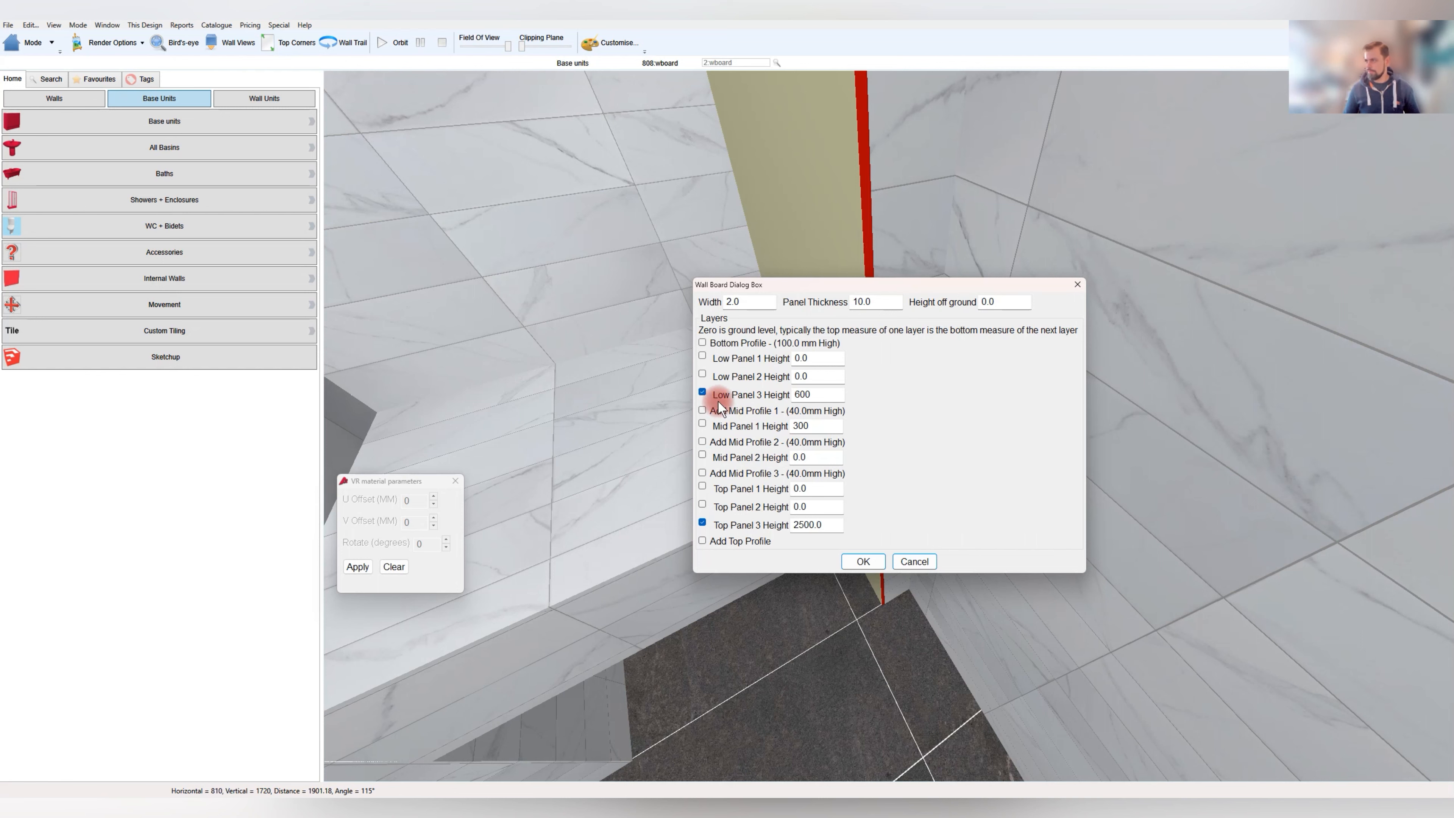
double_click(824, 525)
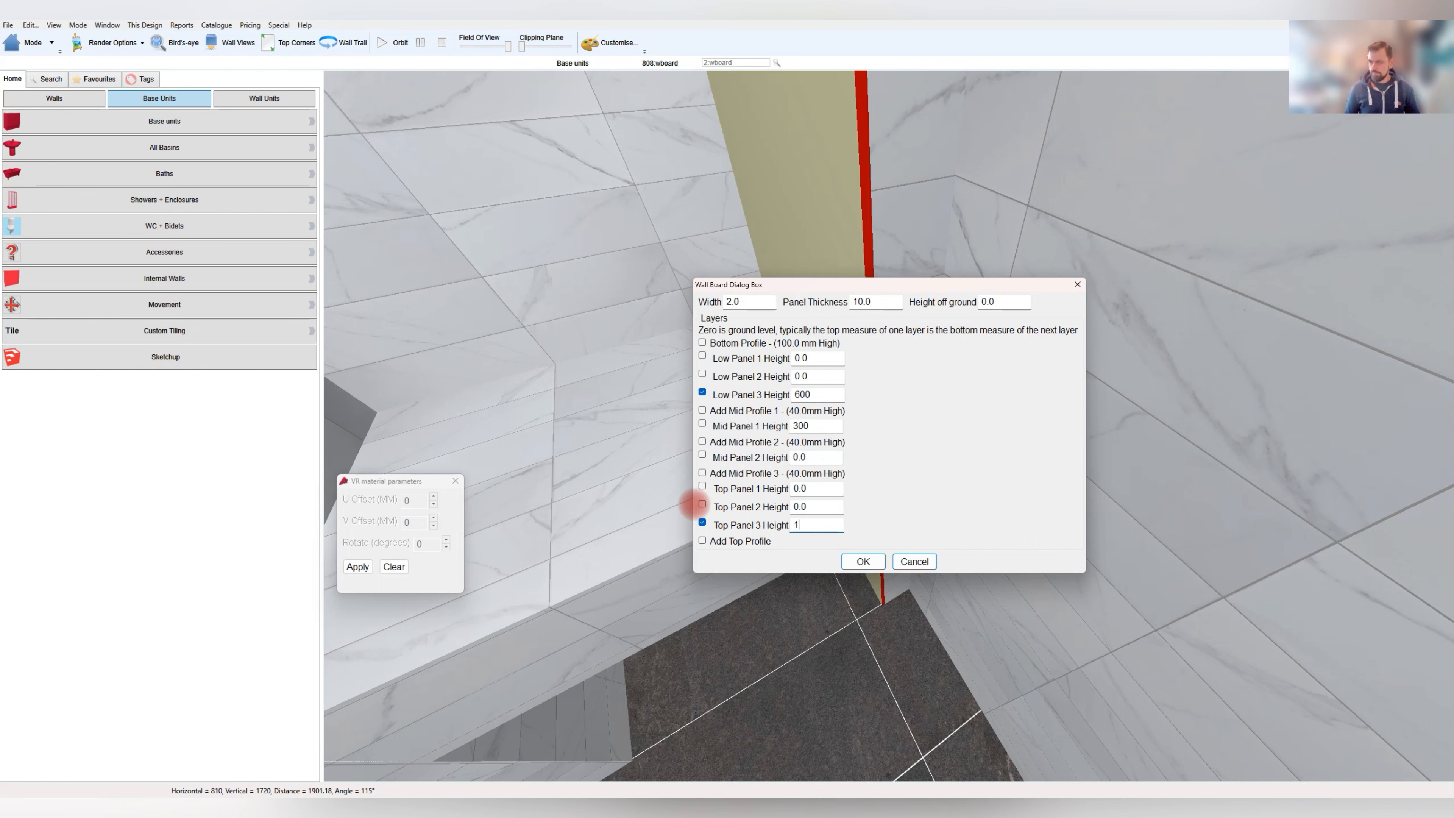
text(1)
key(Return)
click(837, 525)
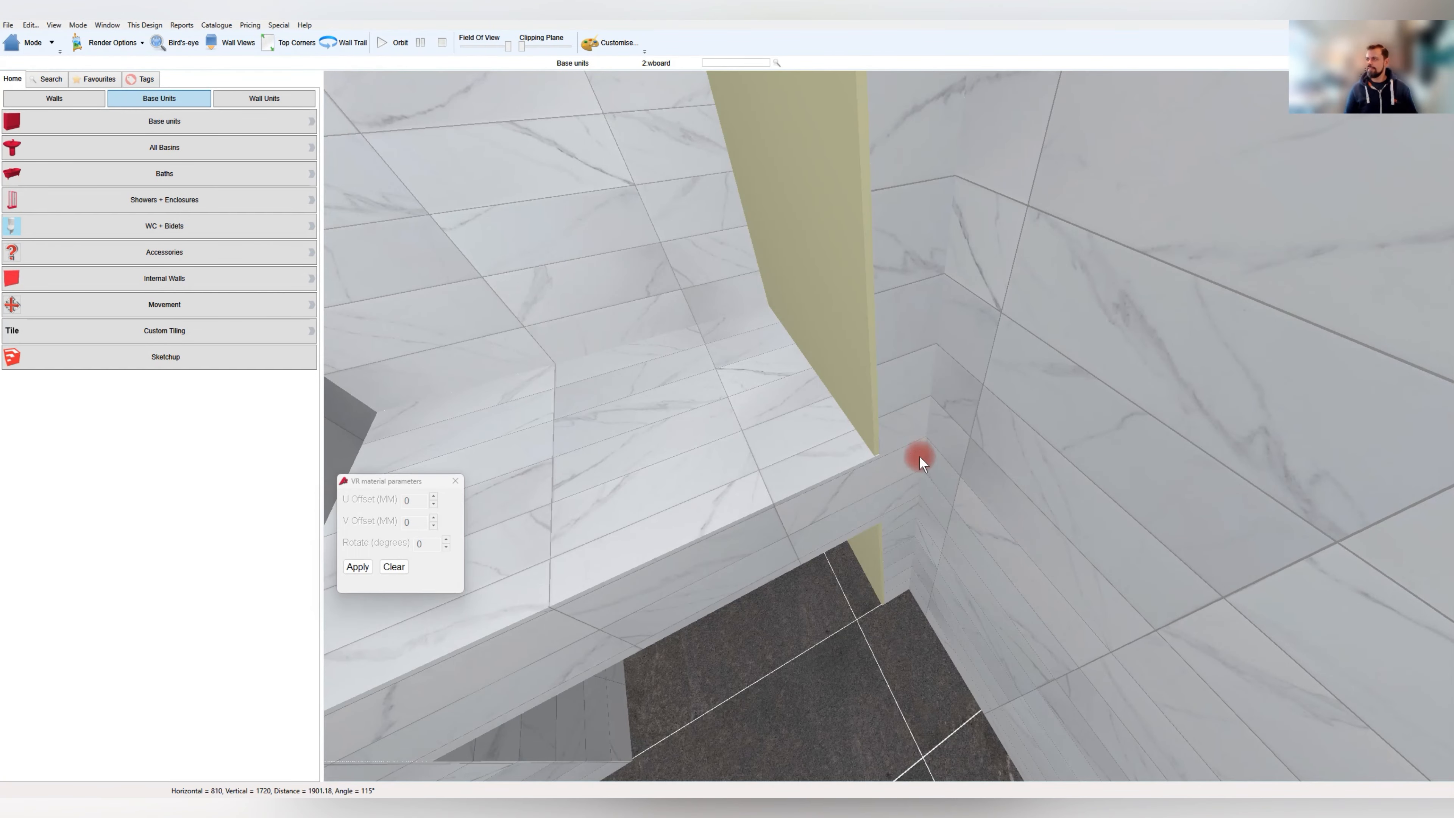
Adjust the 2 mm strip's layer heights to 250 for Mid Panel 1 and 1650 for Top Panel 3
middle_drag(918, 455, 955, 551)
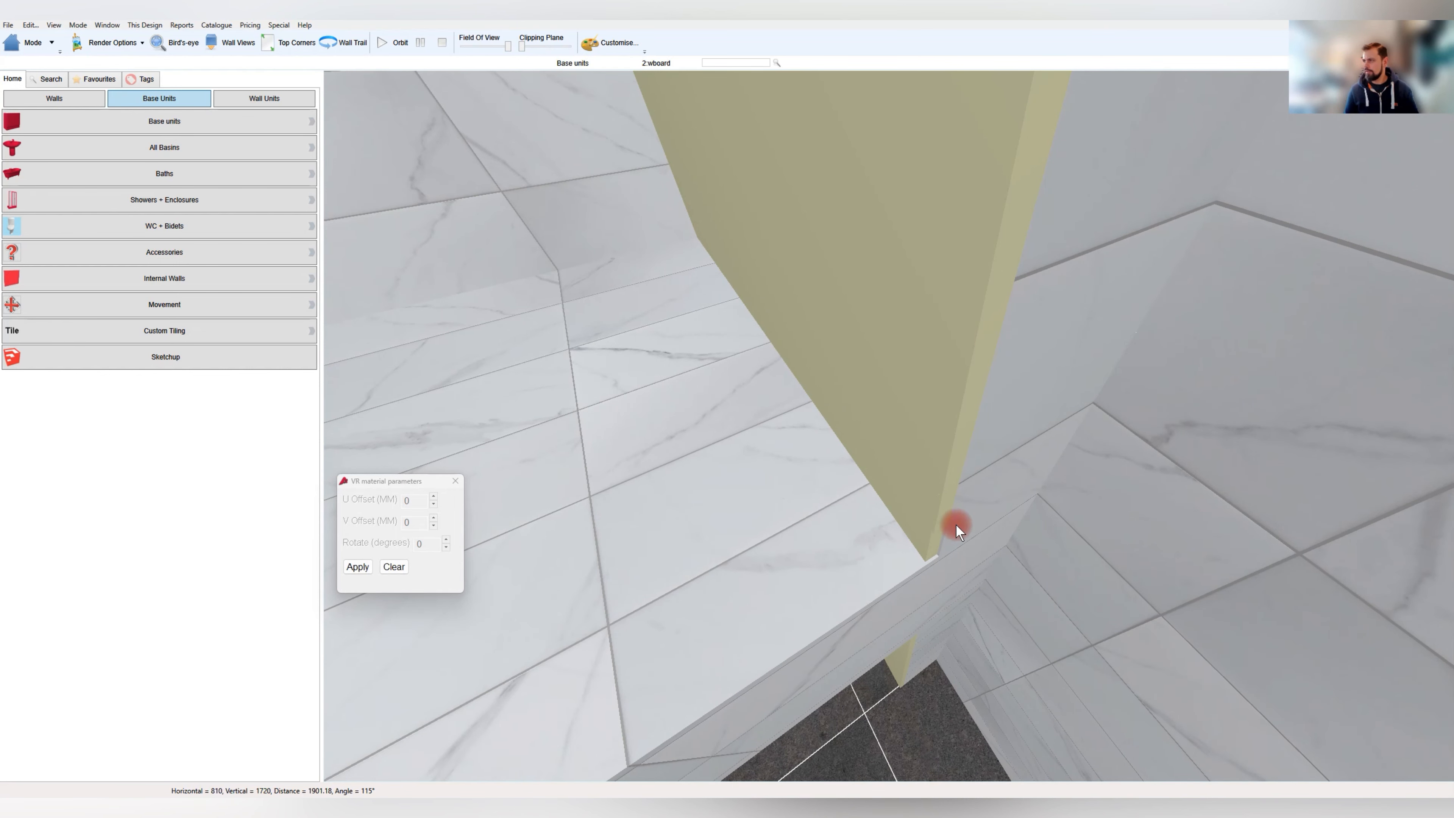
double_click(942, 513)
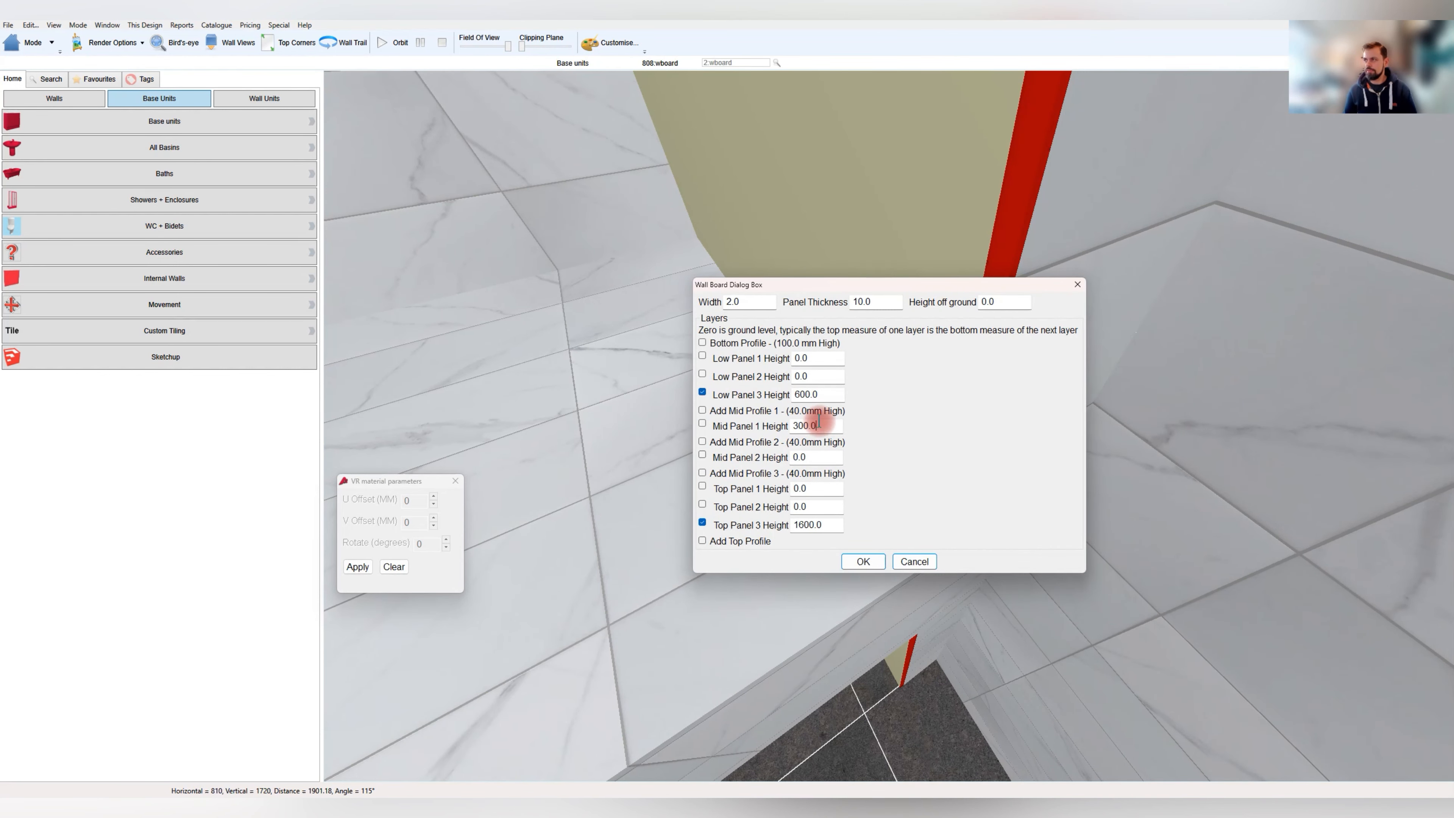
text(250)
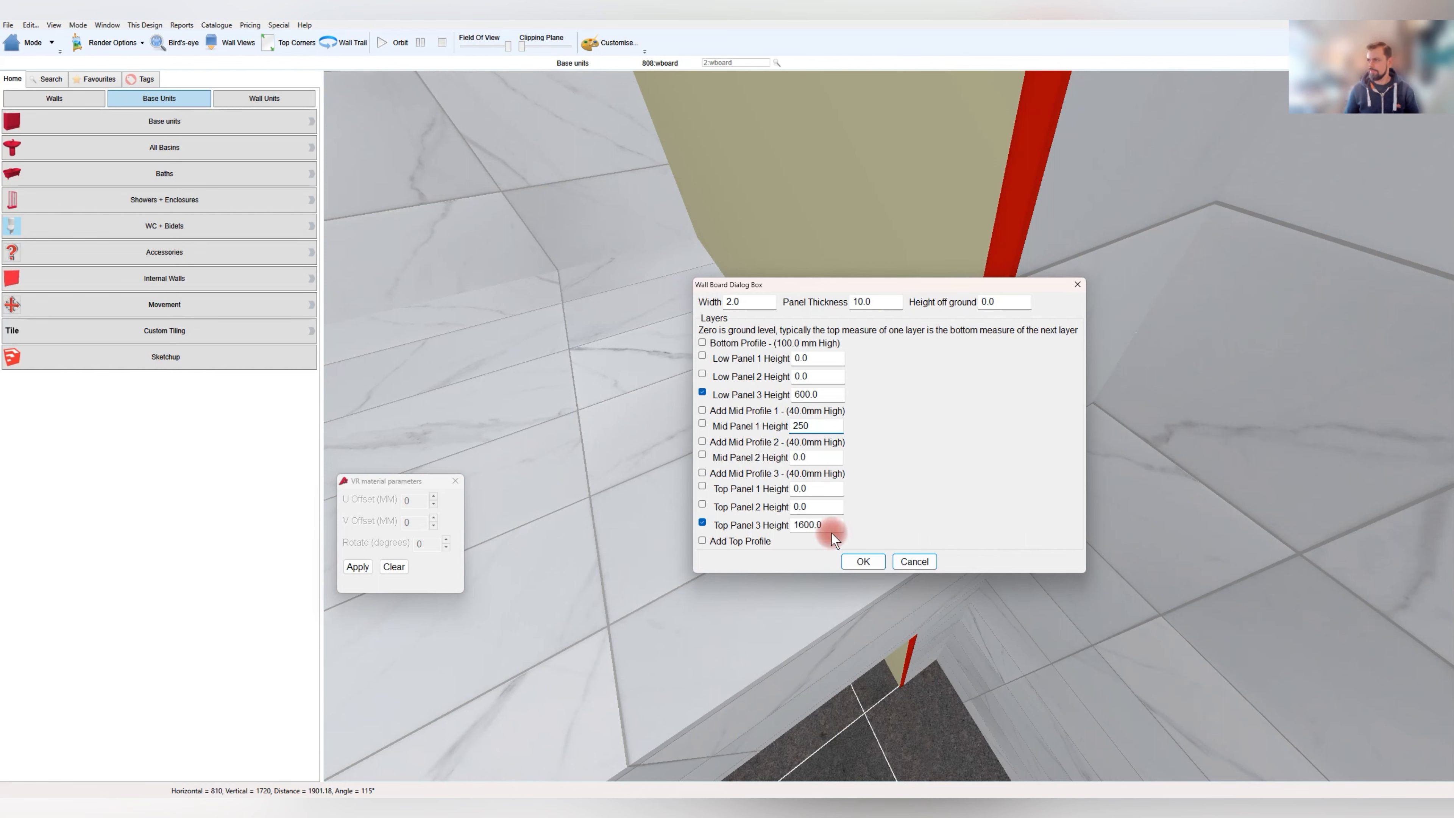
text(1650)
key(Return)
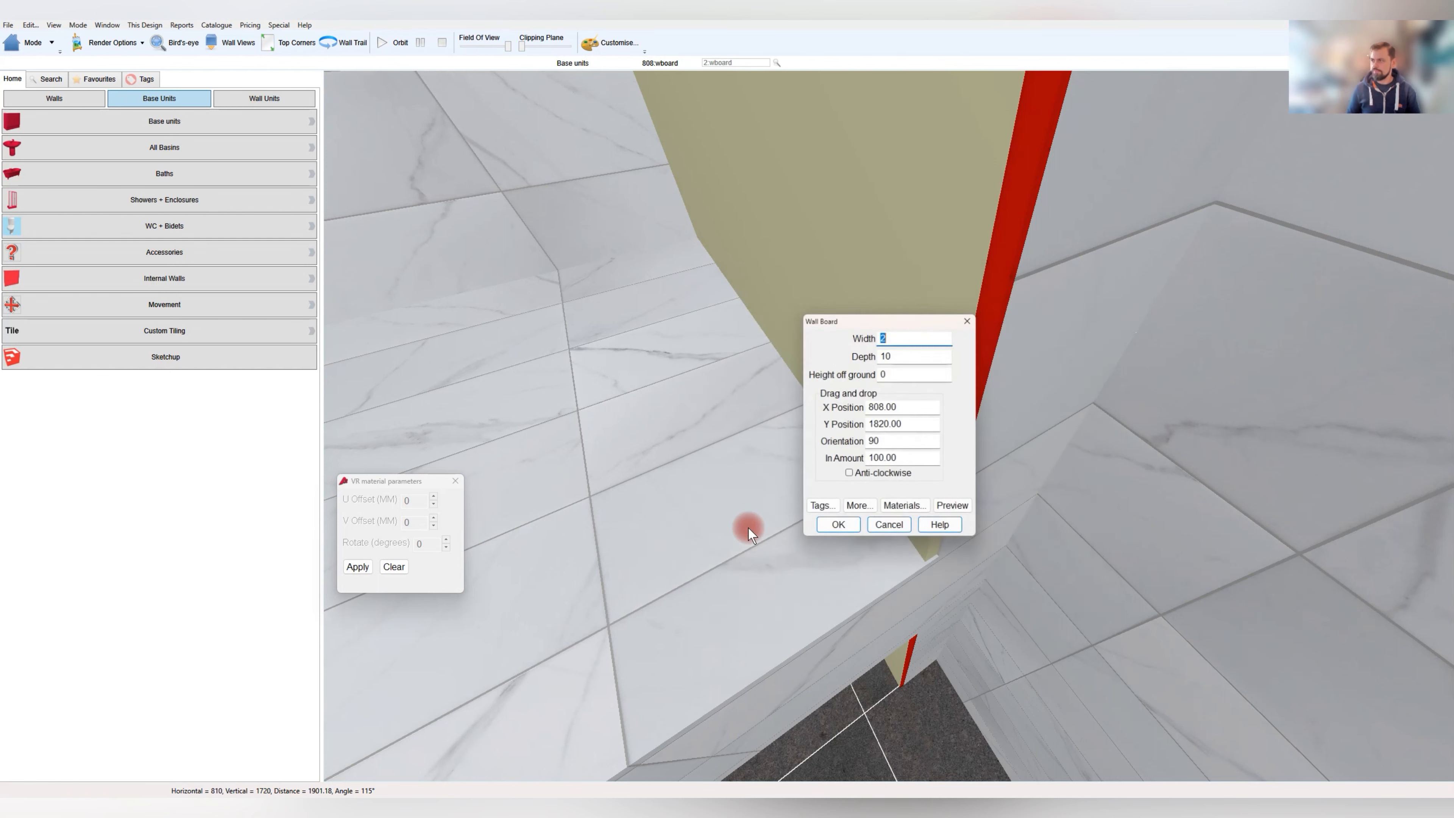
click(853, 530)
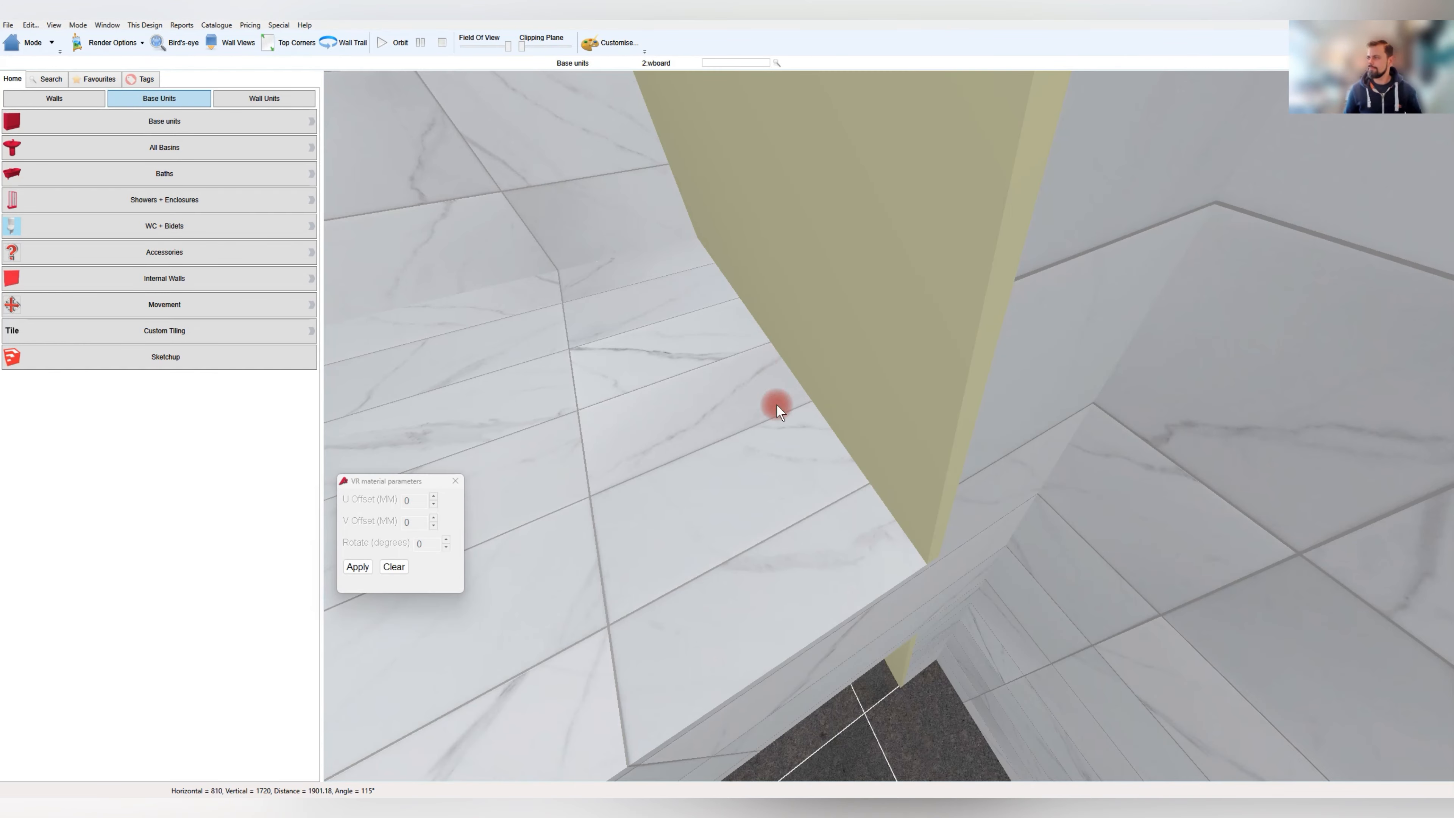
Return to the plan and place another 808 mm wall board along the bench side of the toilet partition wall
mouse_move(778, 407)
mouse_down()
mouse_move(795, 399)
mouse_move(800, 350)
mouse_move(1004, 432)
mouse_move(884, 433)
mouse_move(918, 484)
mouse_move(846, 440)
mouse_move(827, 530)
mouse_move(909, 547)
mouse_move(935, 582)
mouse_move(916, 632)
mouse_move(882, 558)
mouse_move(869, 402)
mouse_move(876, 458)
mouse_move(923, 516)
mouse_move(908, 568)
mouse_up()
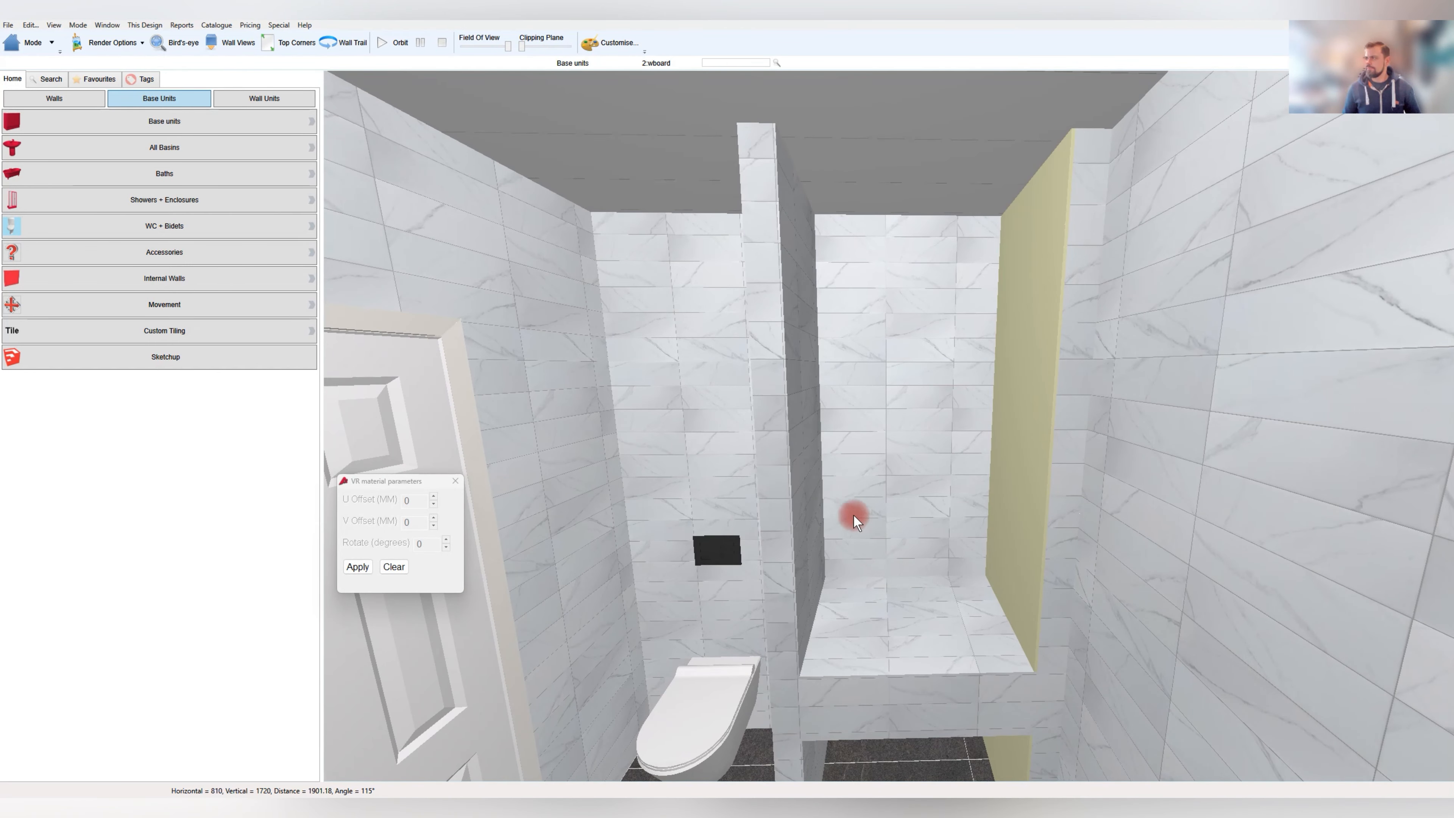
click(34, 41)
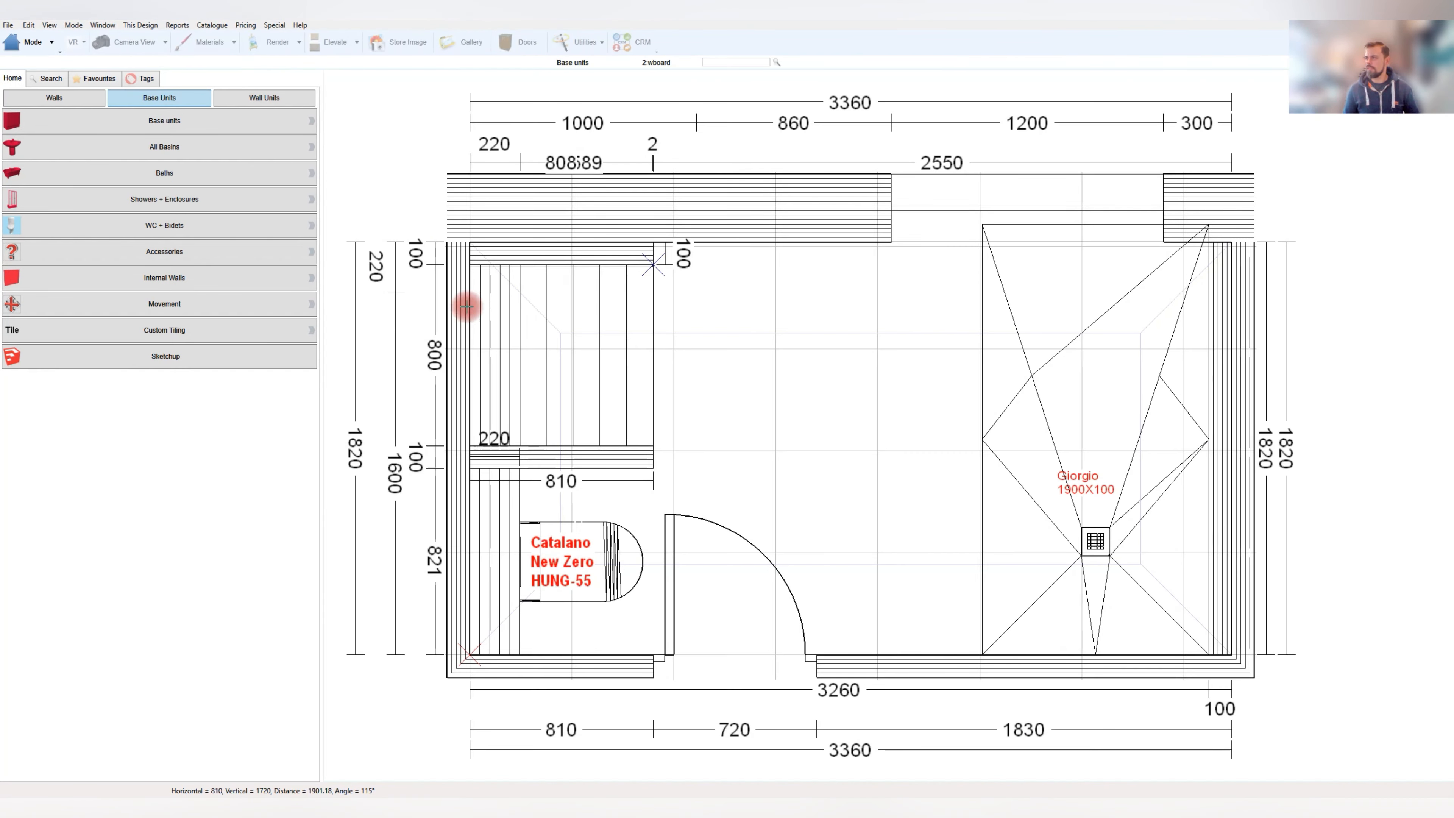
click(604, 264)
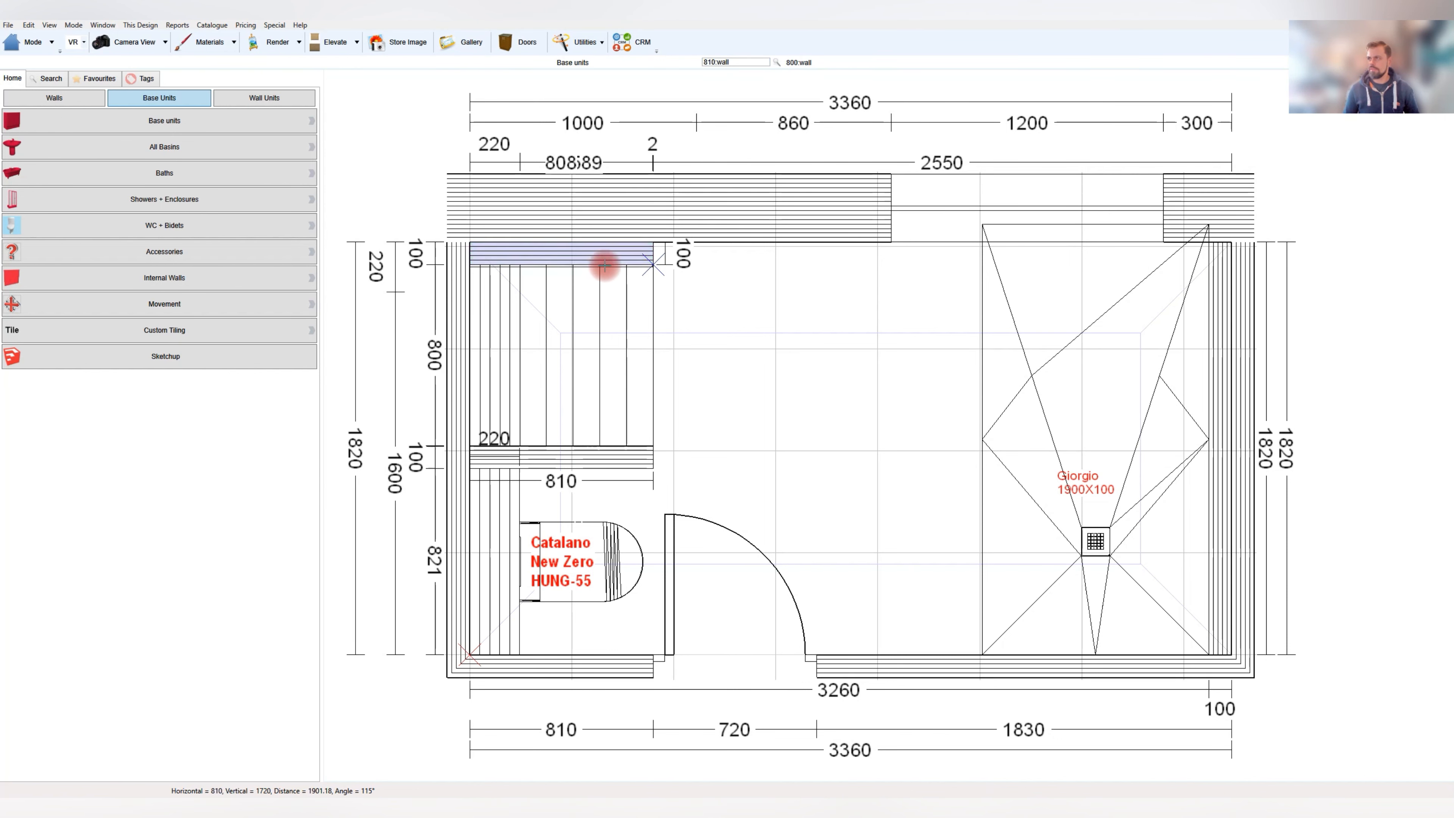
drag(604, 264, 580, 444)
scroll(615, 443, up, 1)
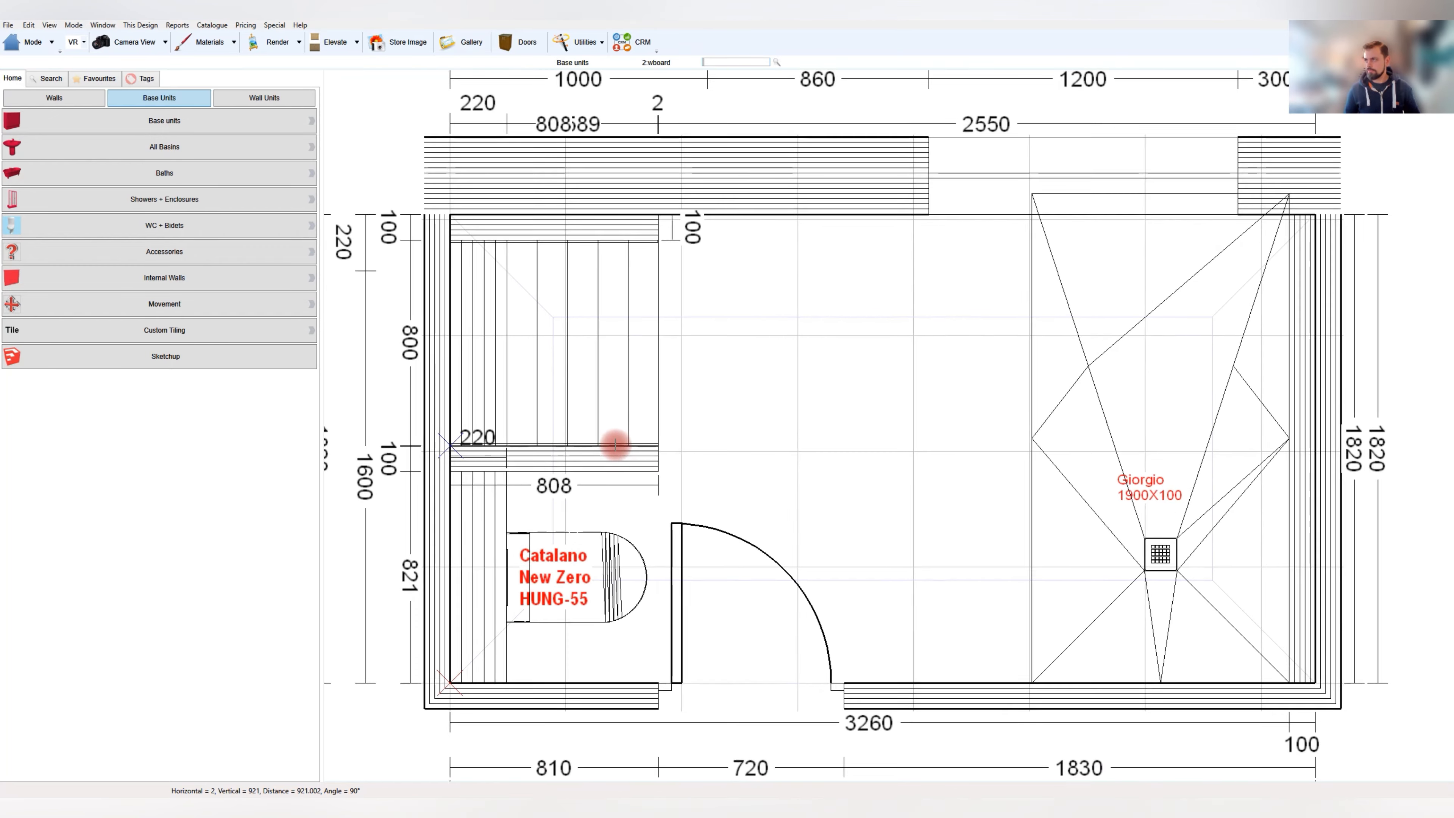
scroll(615, 444, up, 3)
Reposition the partition's 808 mm wall board so it starts flush with the side wall, at horizontal 0 and vertical 921
click(763, 437)
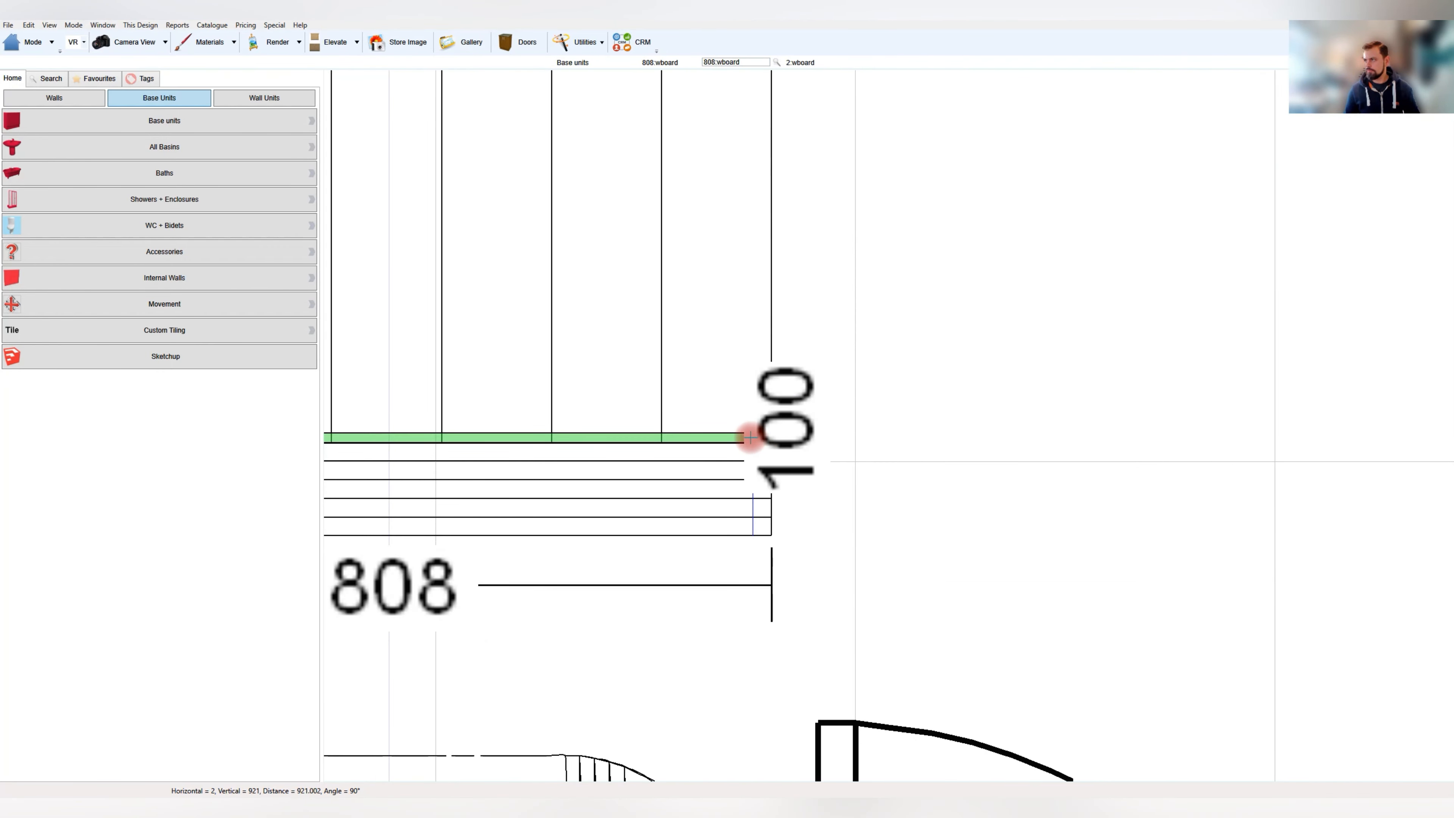
scroll(687, 438, down, 3)
scroll(498, 438, up, 5)
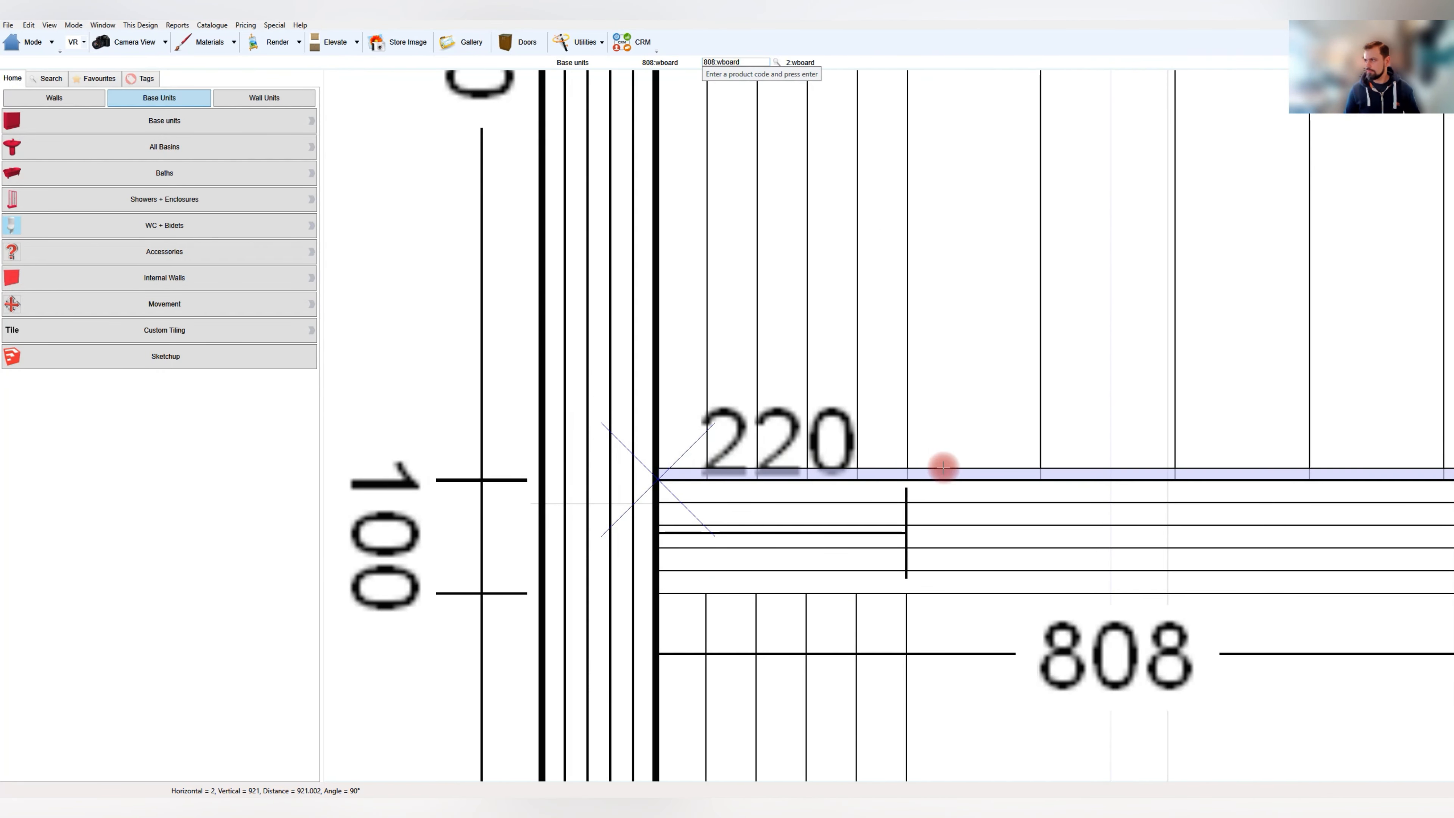
click(983, 473)
scroll(942, 514, down, 5)
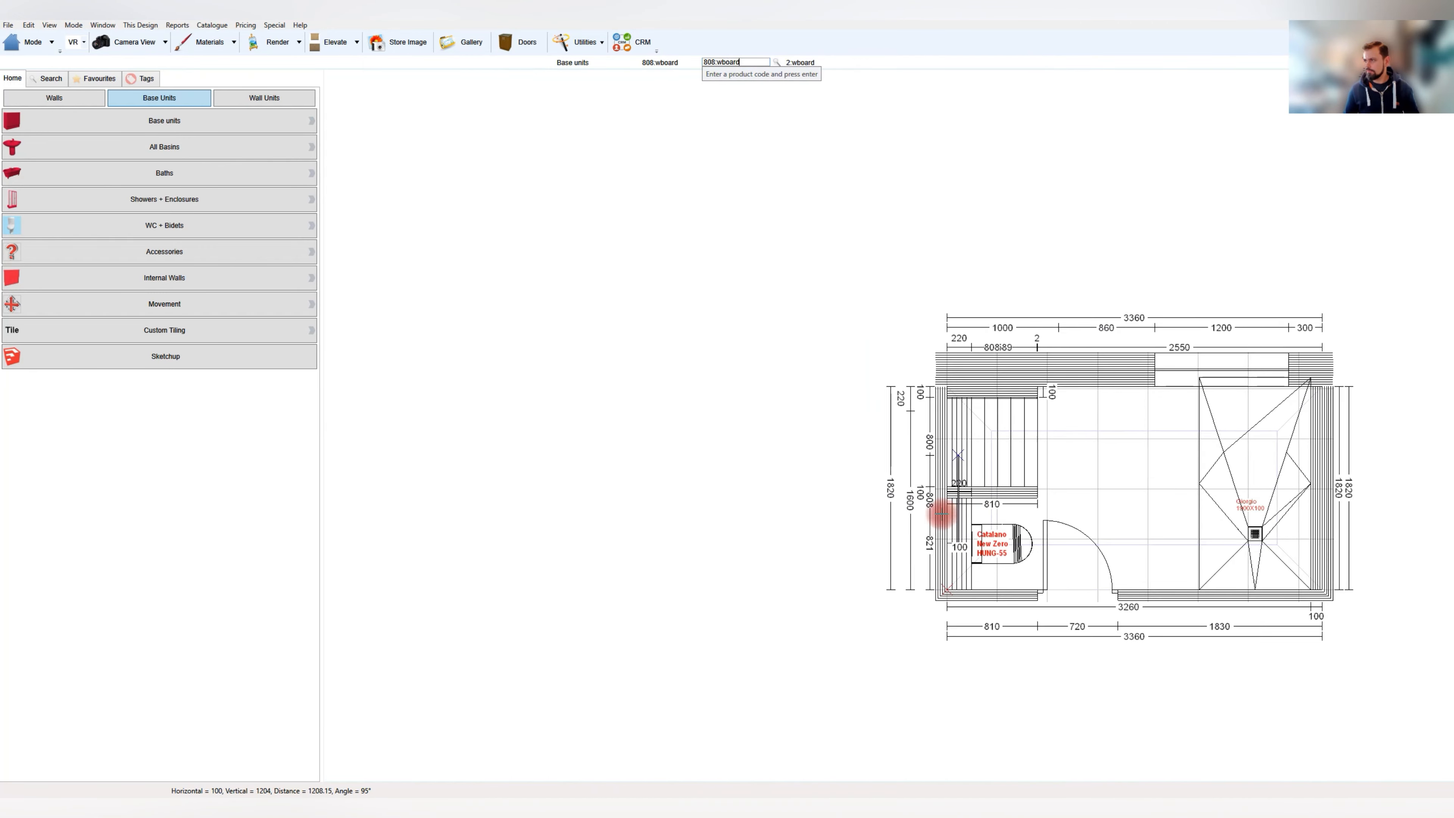
scroll(785, 511, up, 5)
click(648, 571)
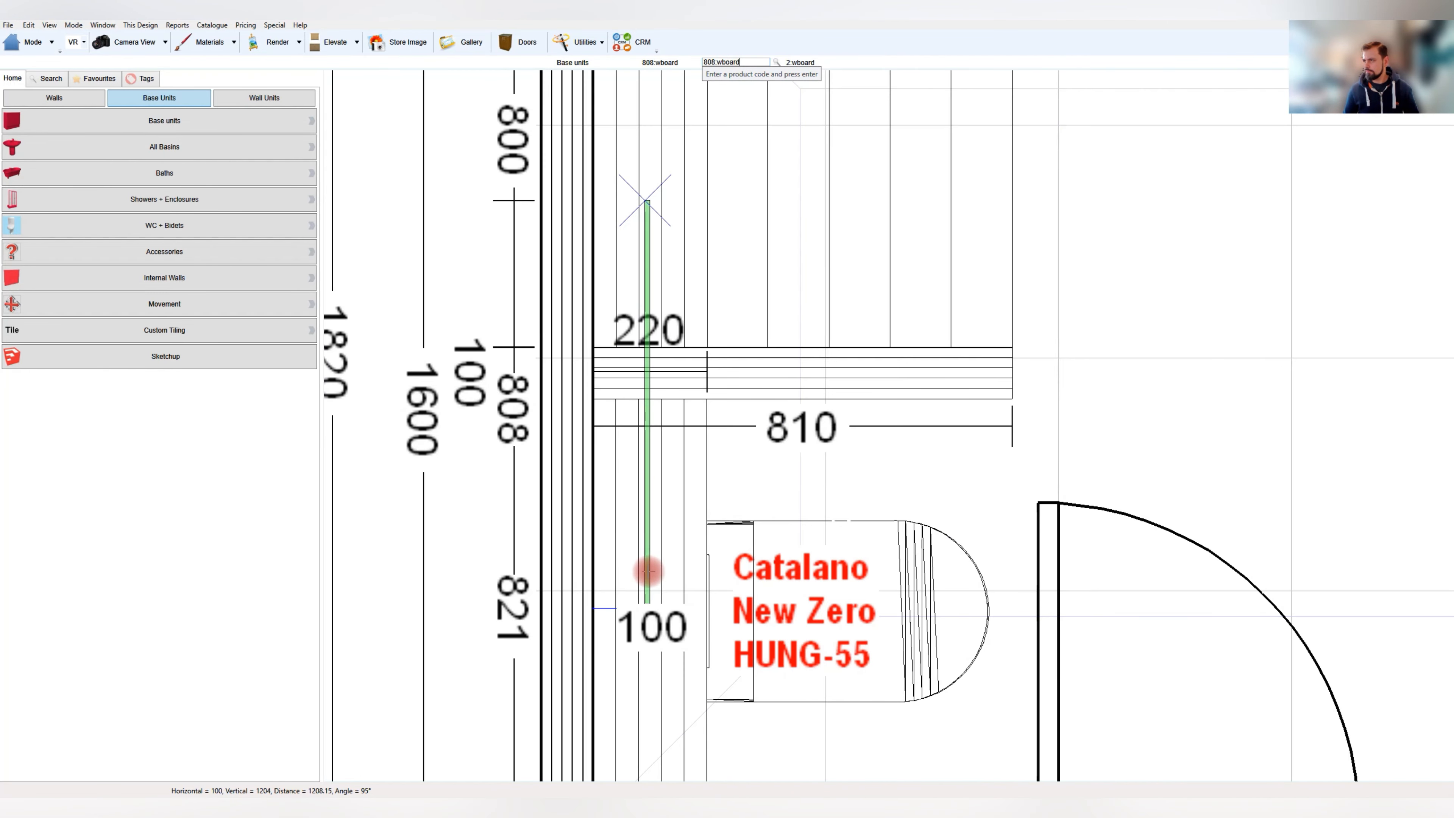
middle_drag(828, 437, 694, 287)
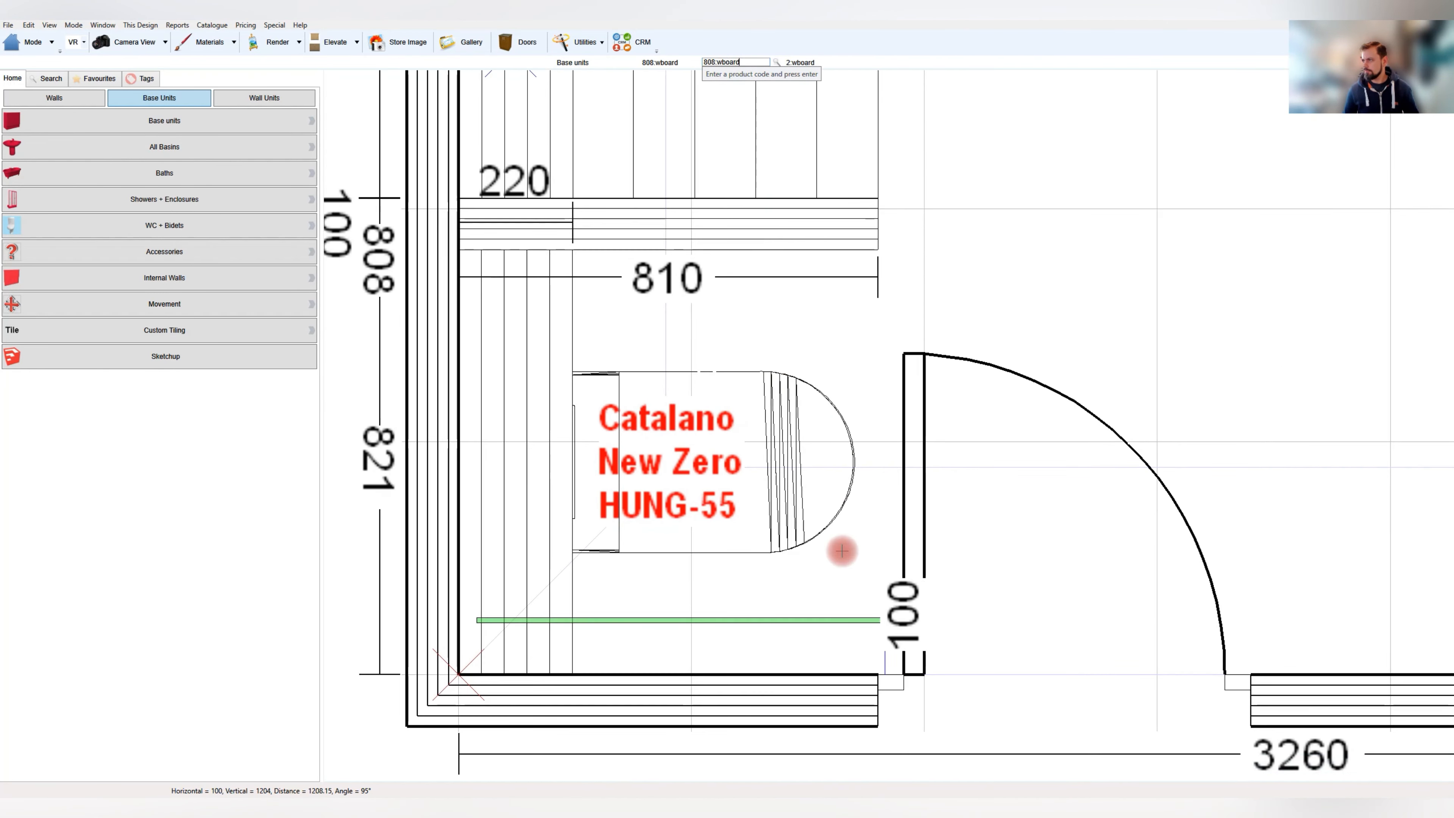
click(811, 195)
scroll(882, 166, up, 5)
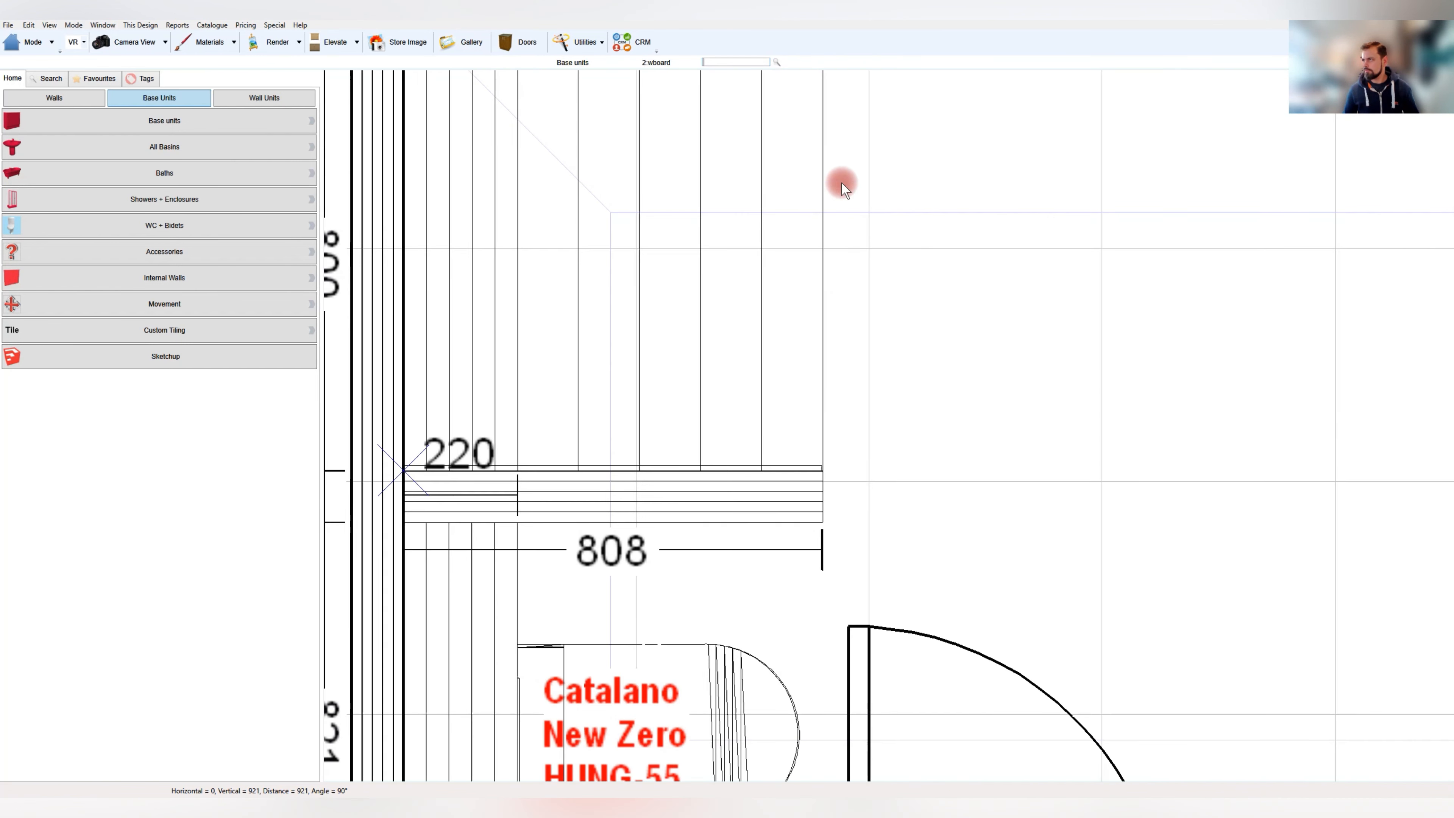
Add a second 2 mm strip on the end face of the bench's far partition wall and set its In Amount to 0
scroll(842, 183, up, 2)
scroll(819, 240, up, 2)
scroll(815, 239, down, 5)
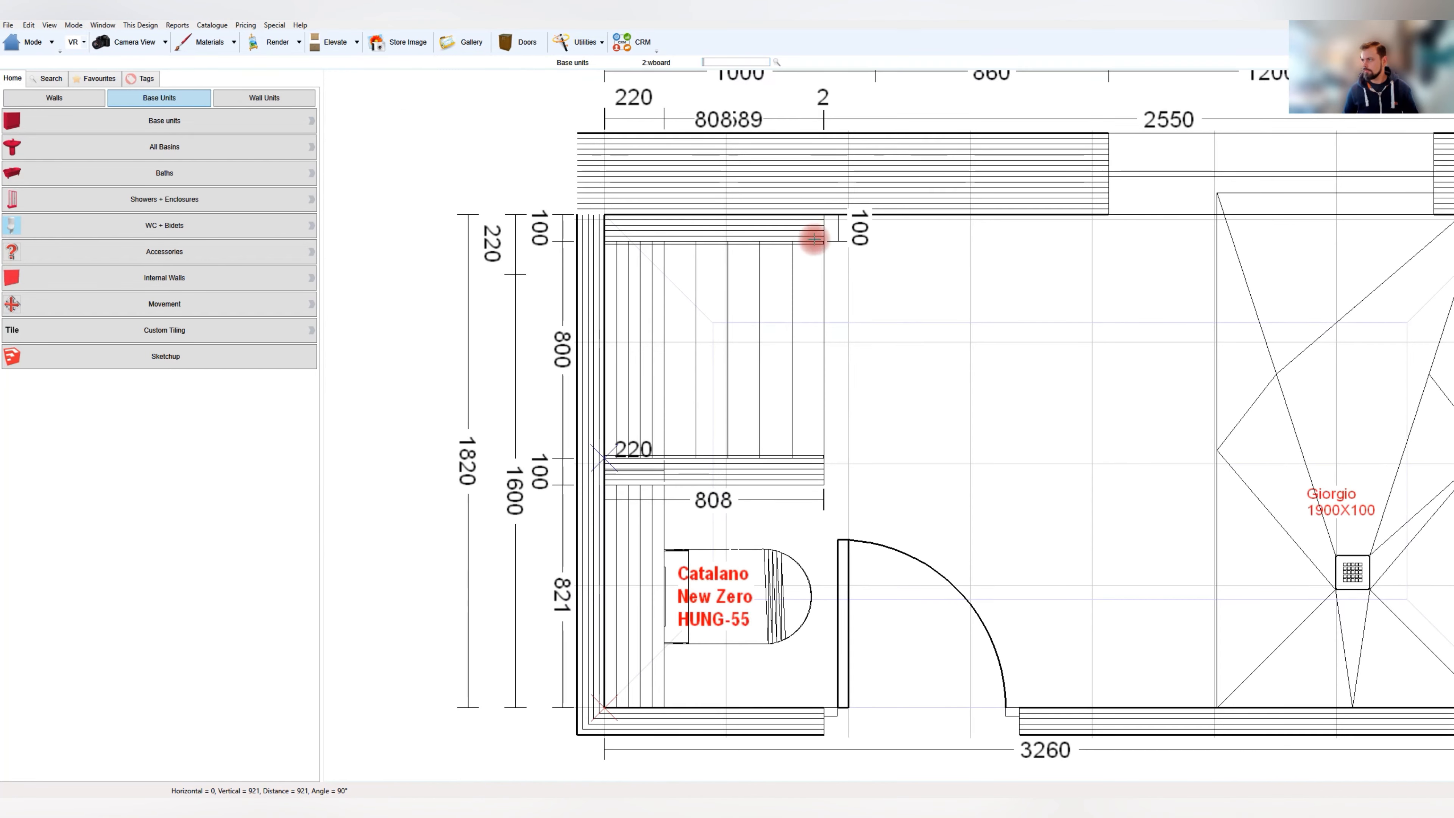
scroll(814, 239, up, 4)
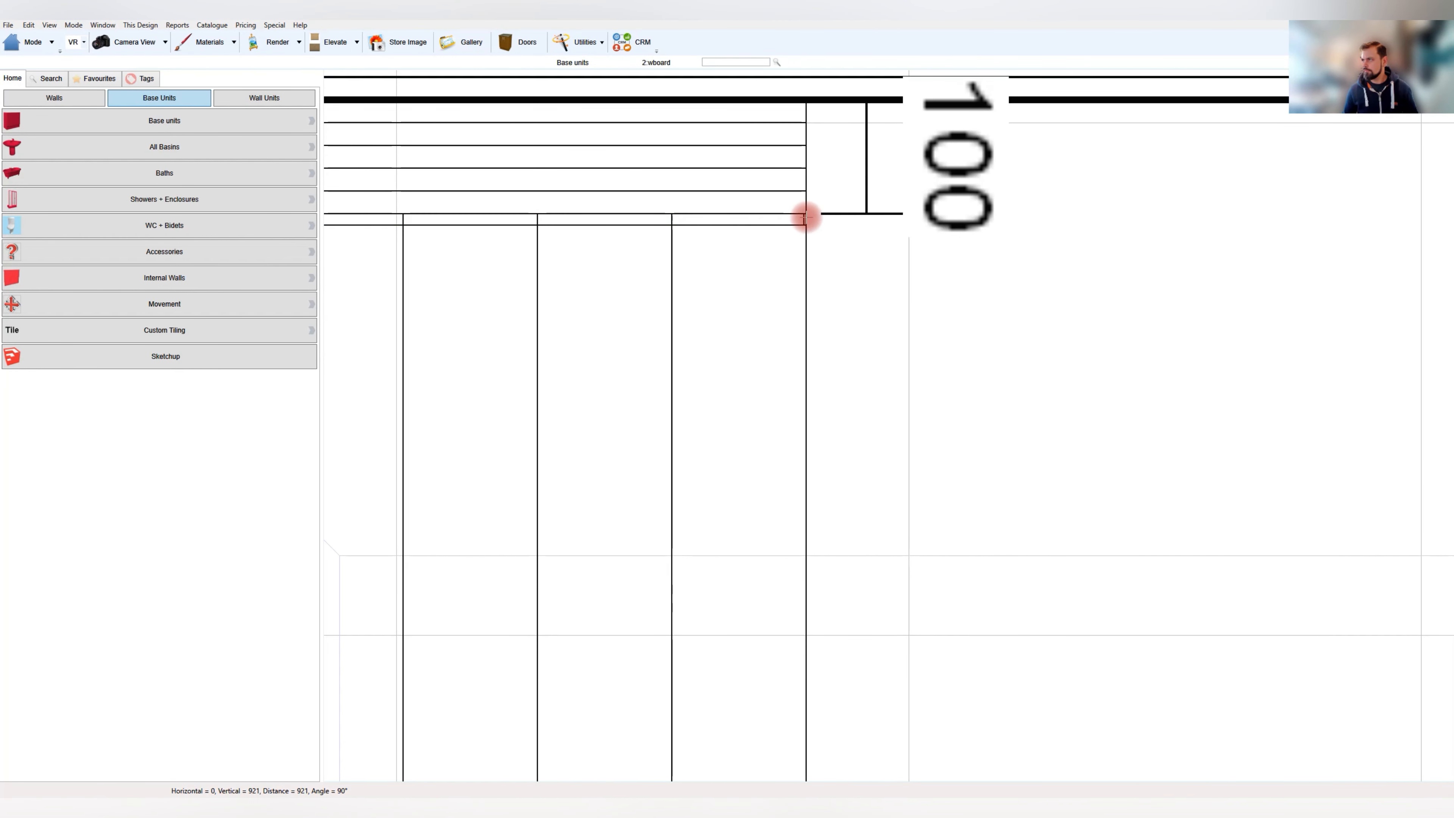
click(804, 217)
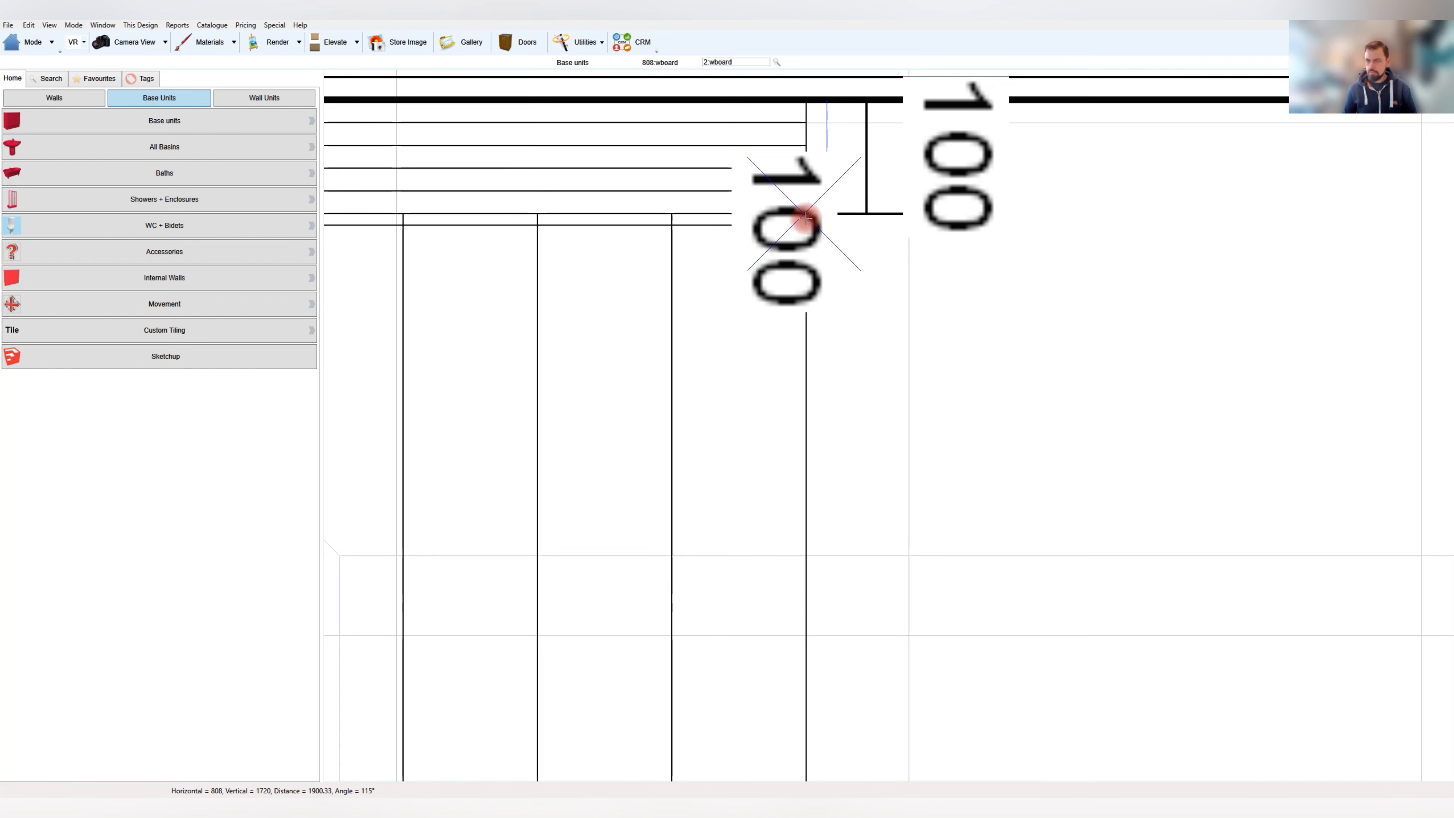
key(Right)
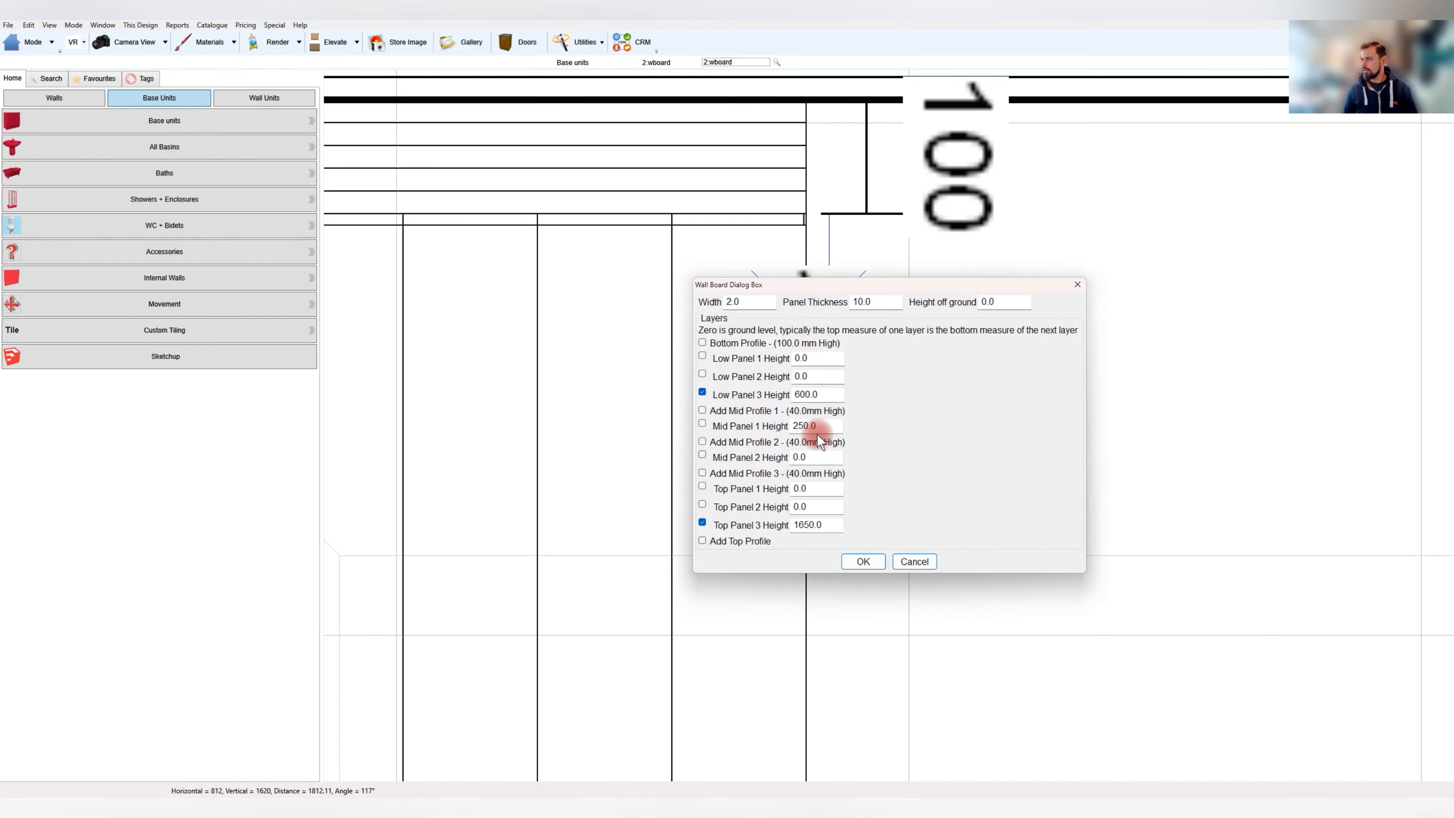
click(863, 561)
double_click(903, 457)
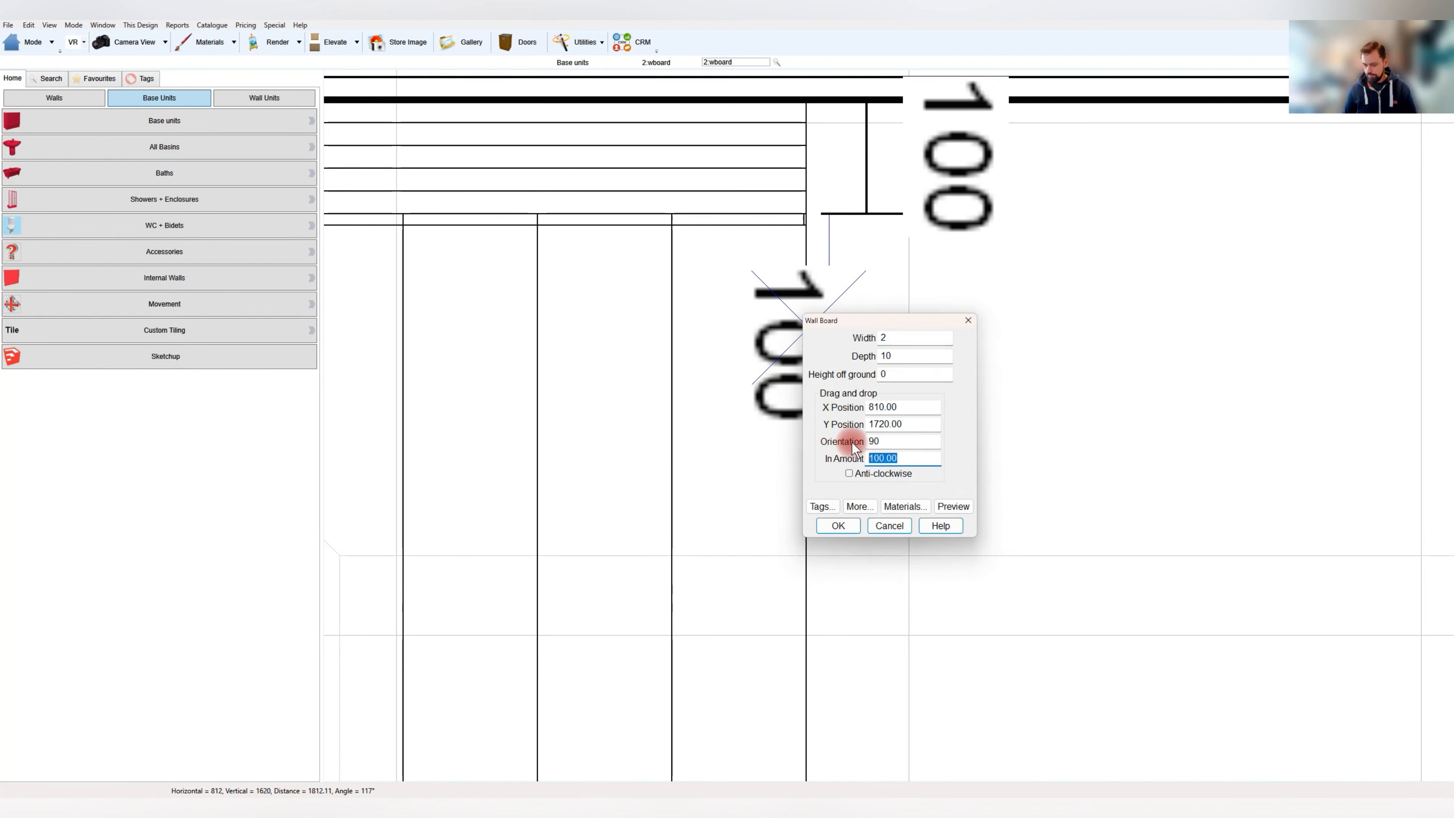
text(0)
key(Return)
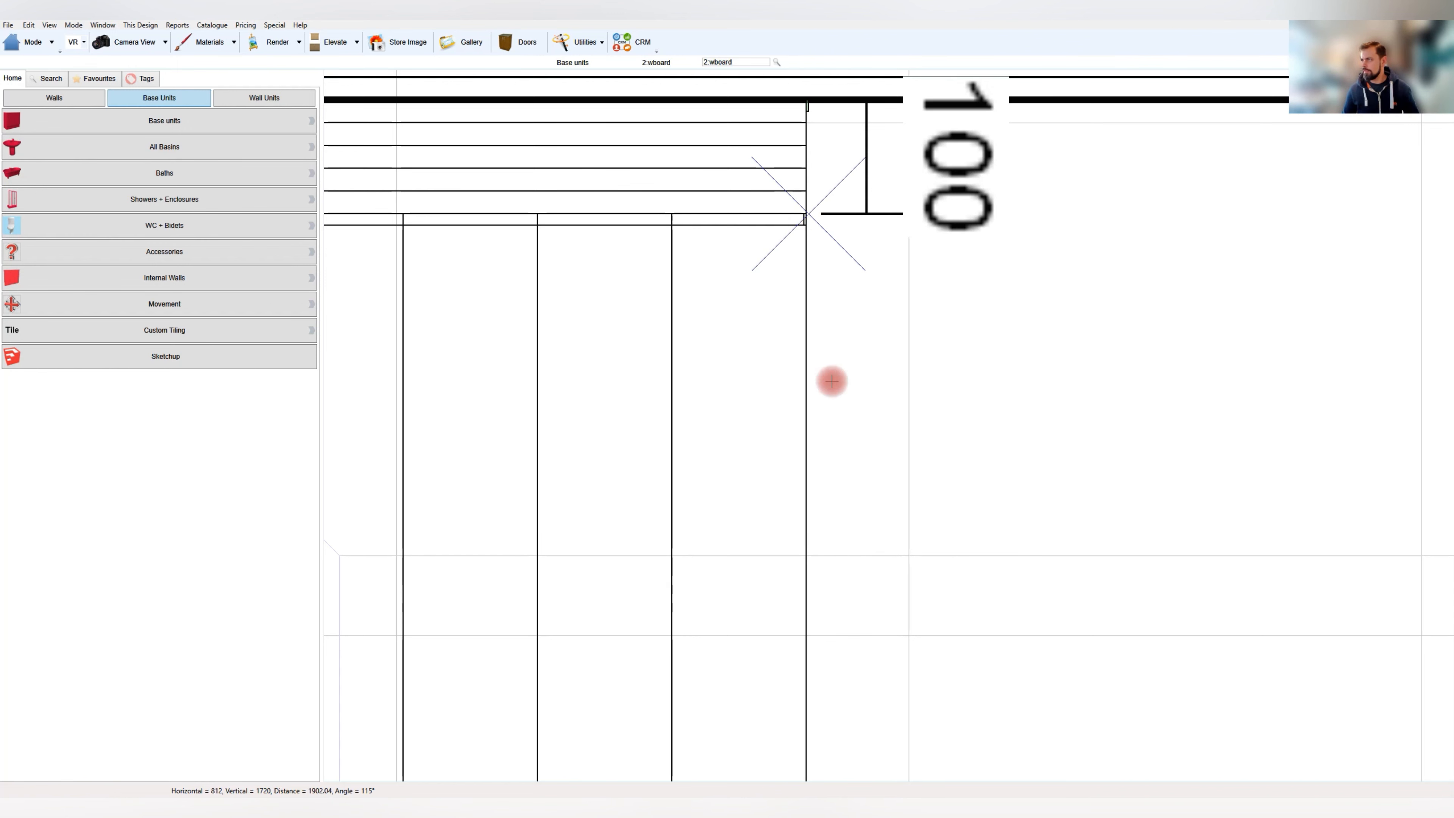
Place a 2 mm strip at the outer end of the toilet partition's bench-side board, at horizontal 810 and vertical 931
scroll(830, 380, down, 5)
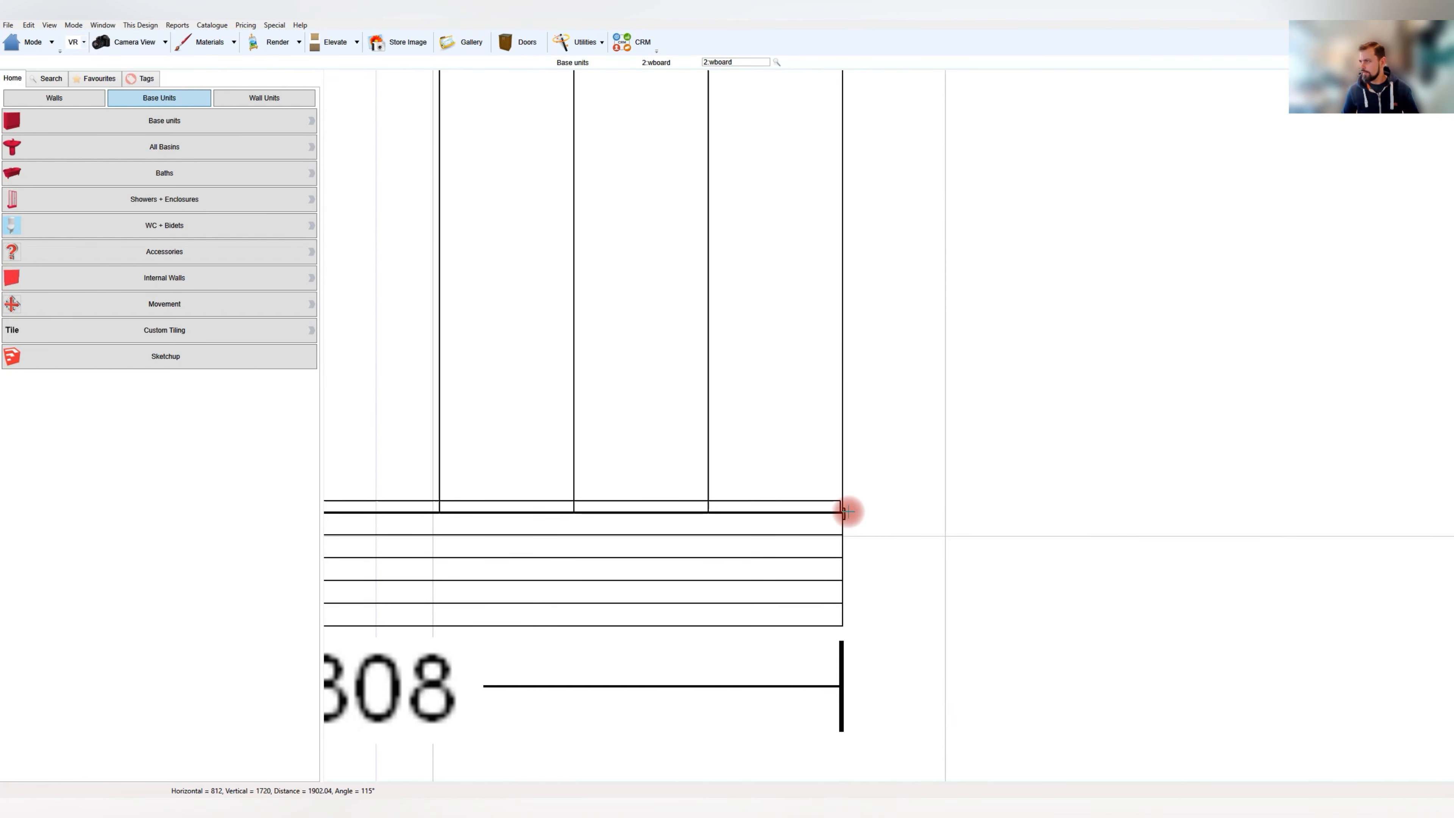
click(841, 508)
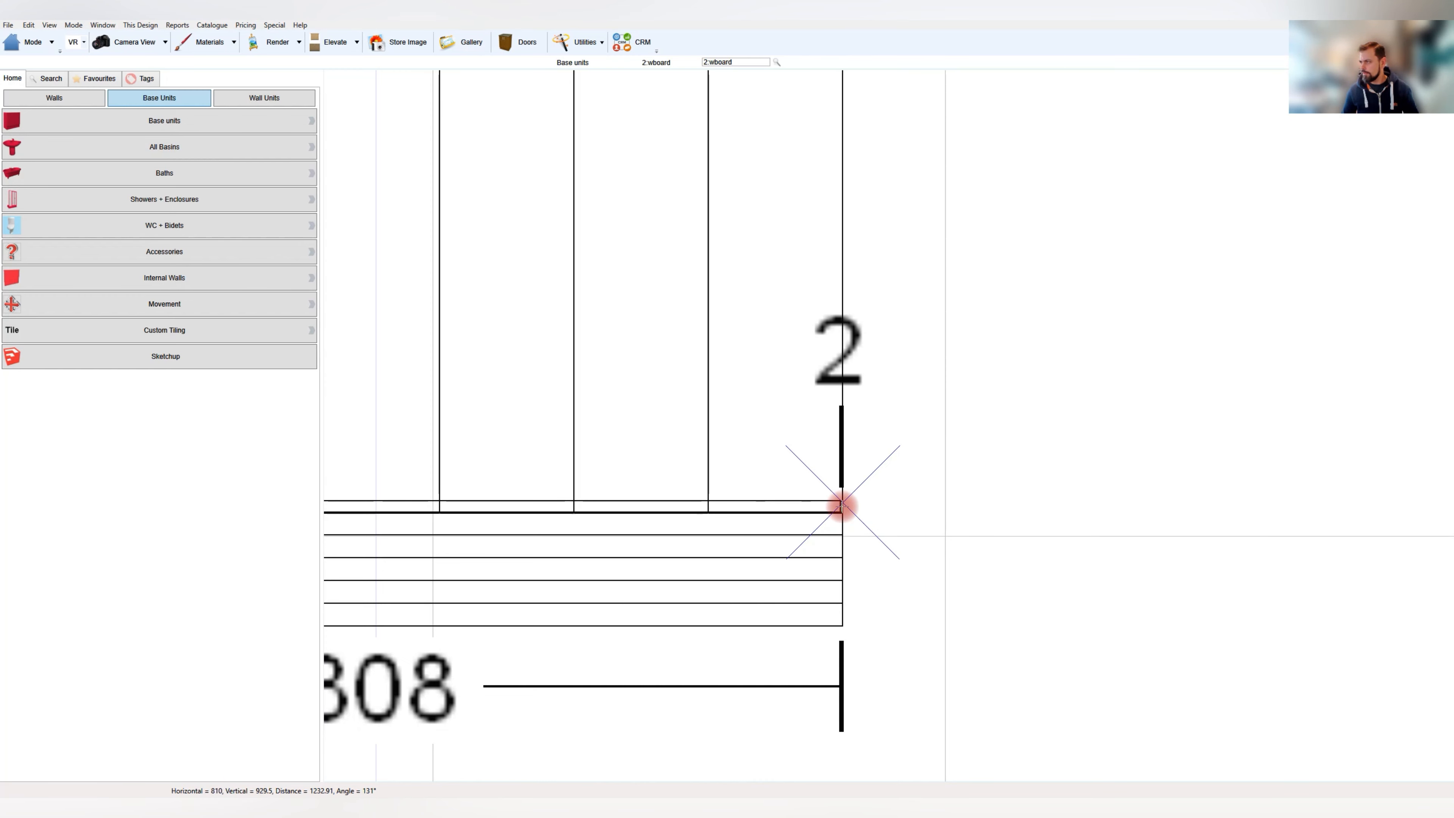
click(842, 505)
scroll(852, 476, down, 3)
scroll(850, 507, up, 3)
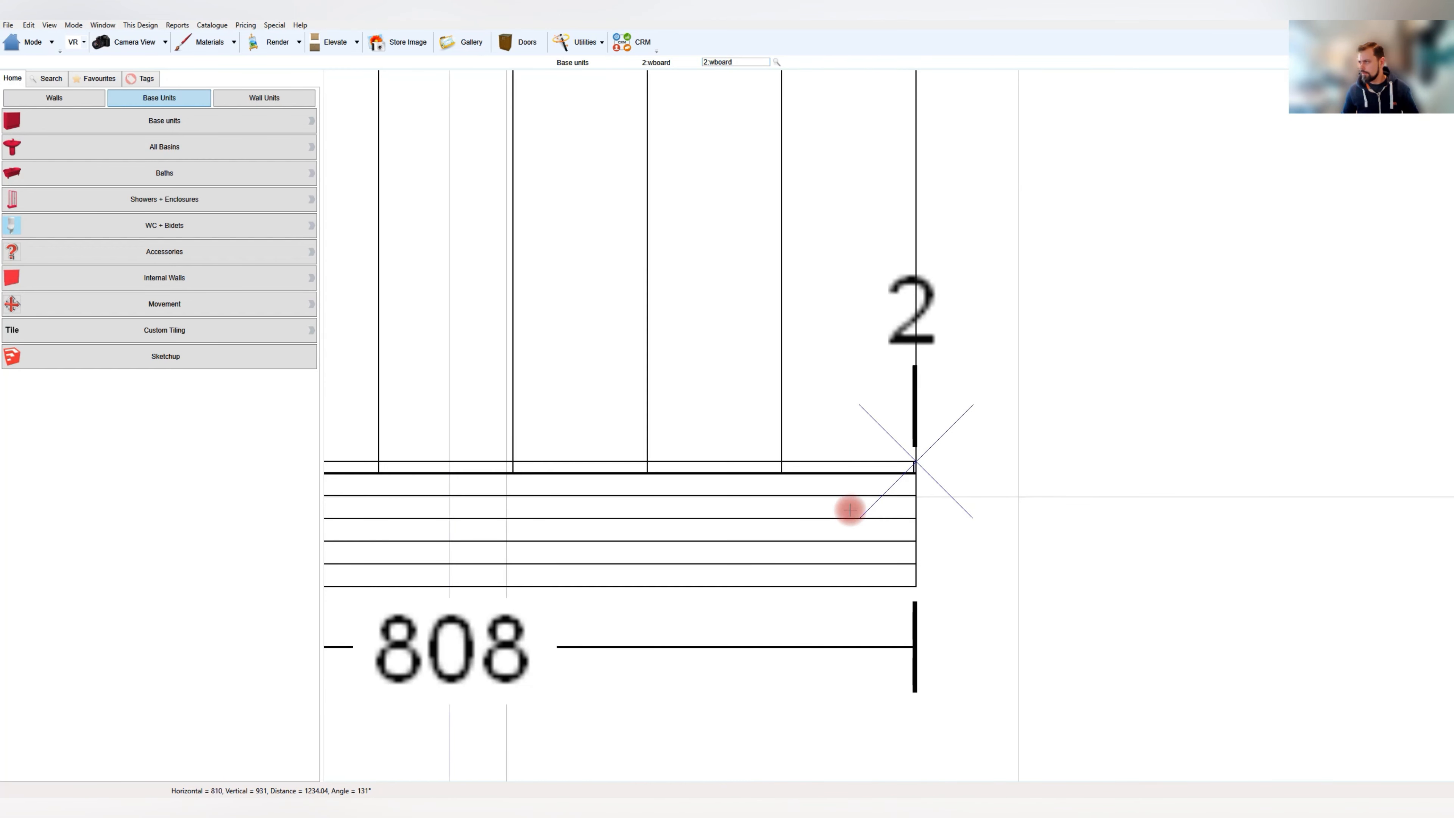
key(Return)
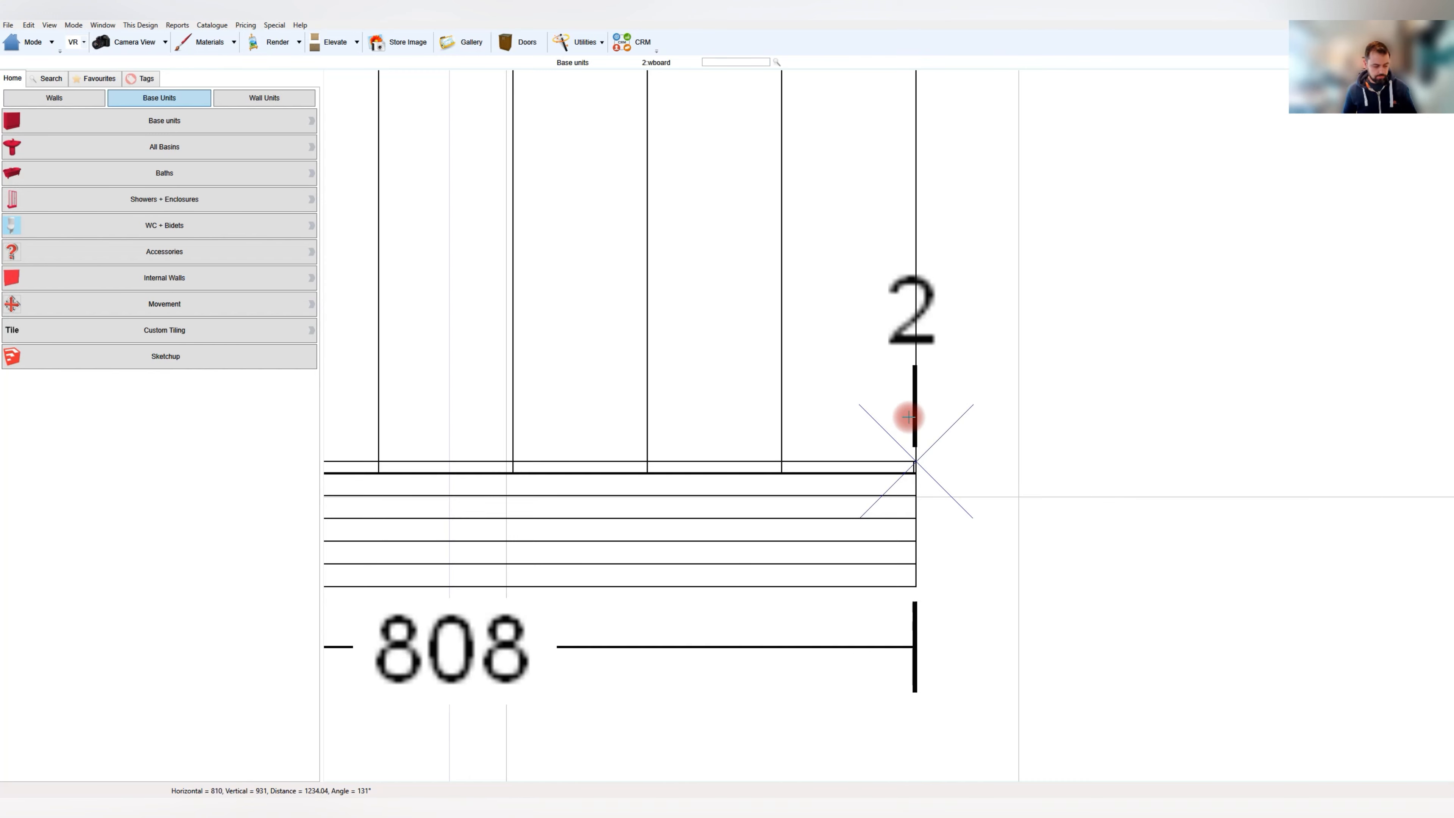
Duplicate the 800 mm bench block and offset the copy in front of the bench with an In Amount of 220+587
scroll(921, 398, down, 5)
middle_drag(950, 389, 805, 504)
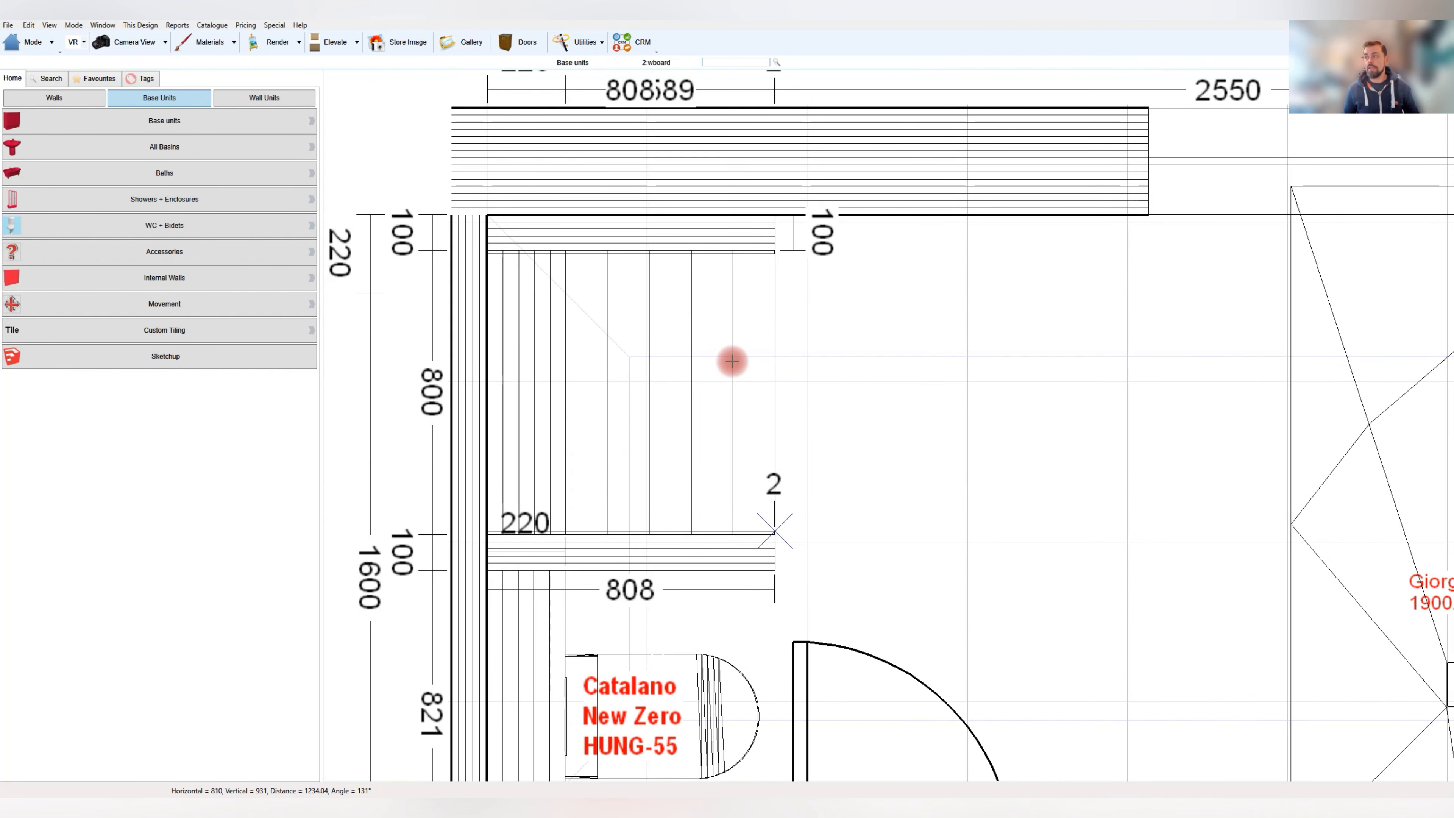
click(745, 361)
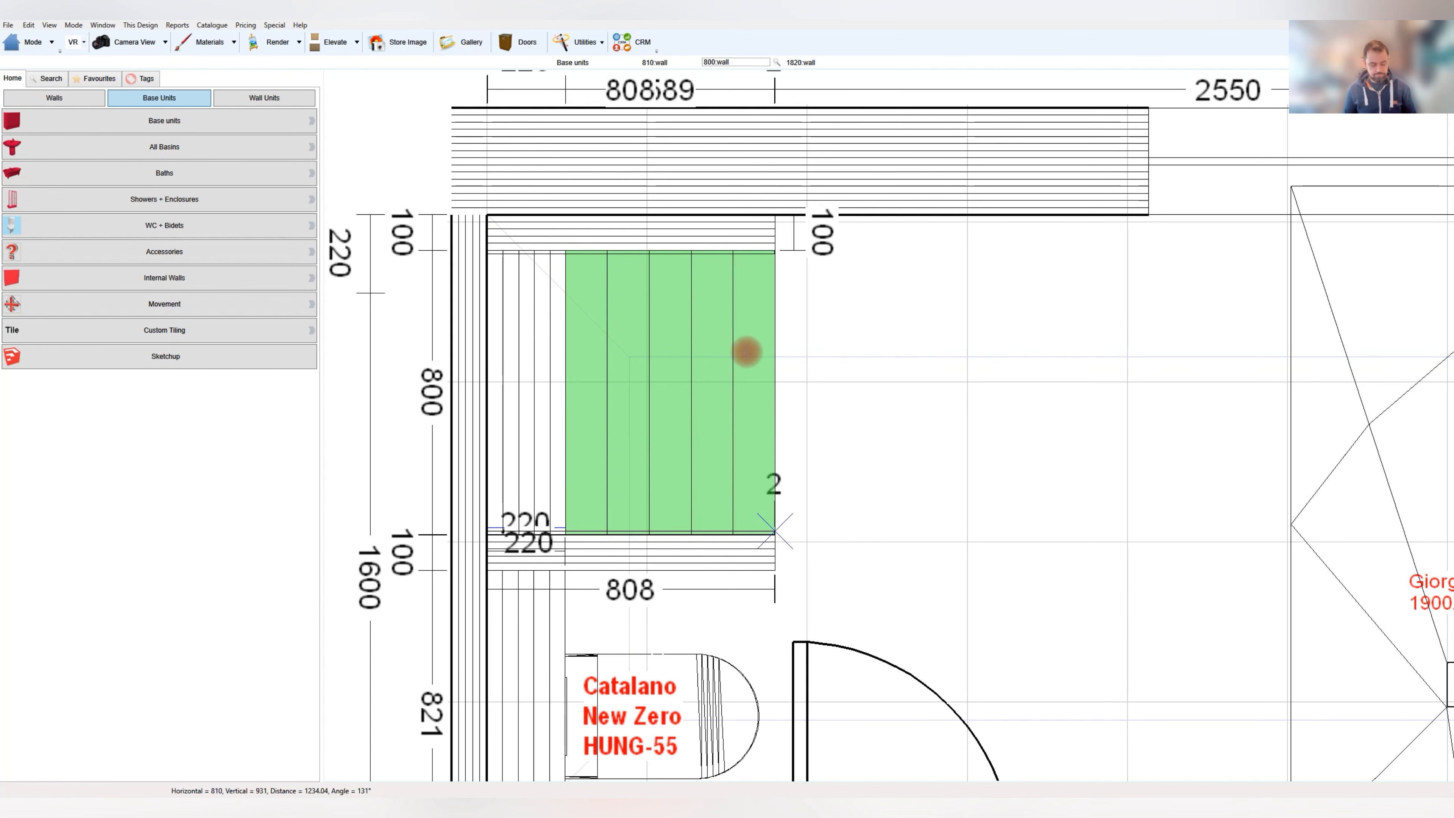
middle_drag(756, 288, 723, 347)
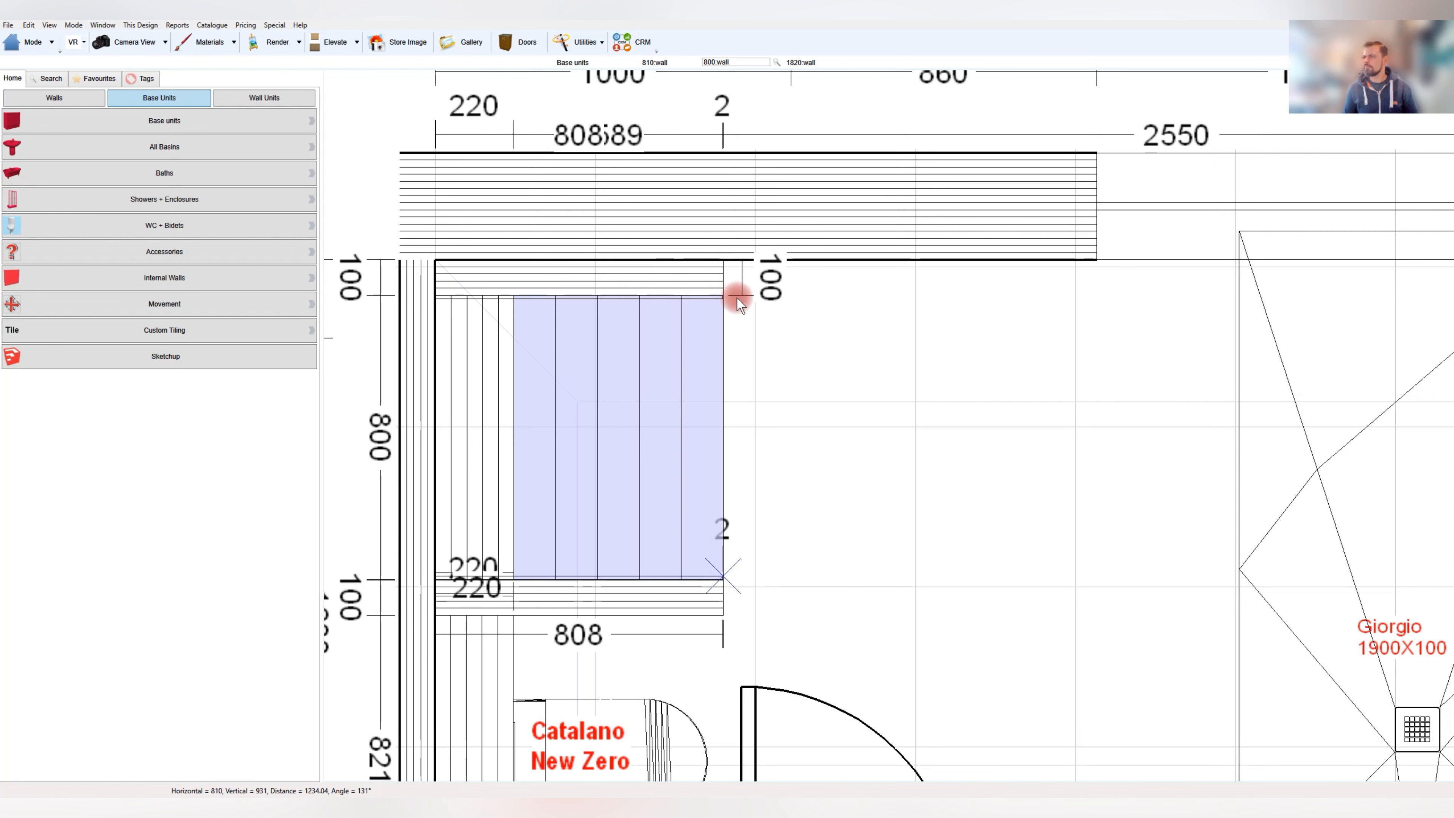
drag(618, 347, 451, 456)
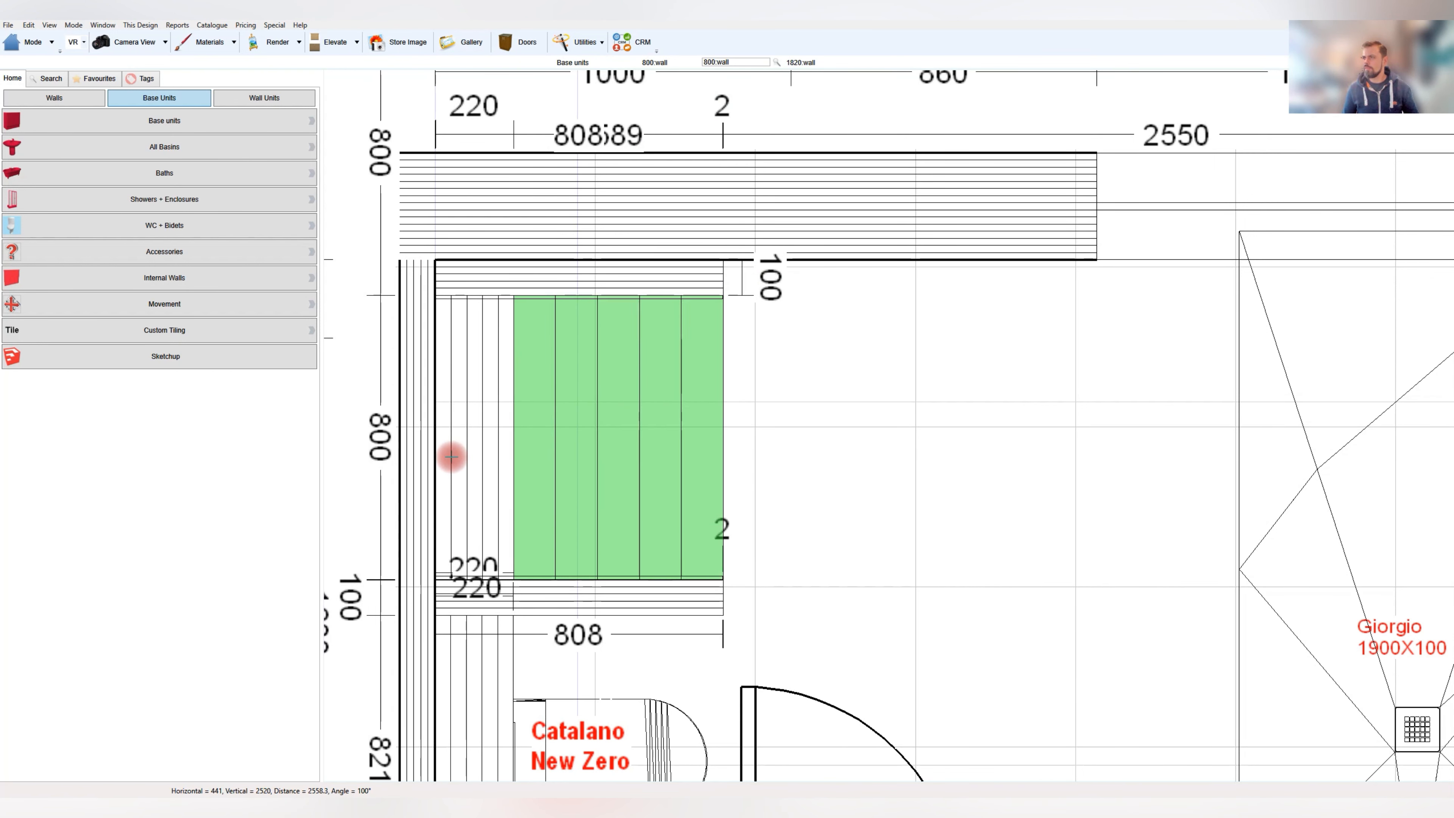
double_click(573, 424)
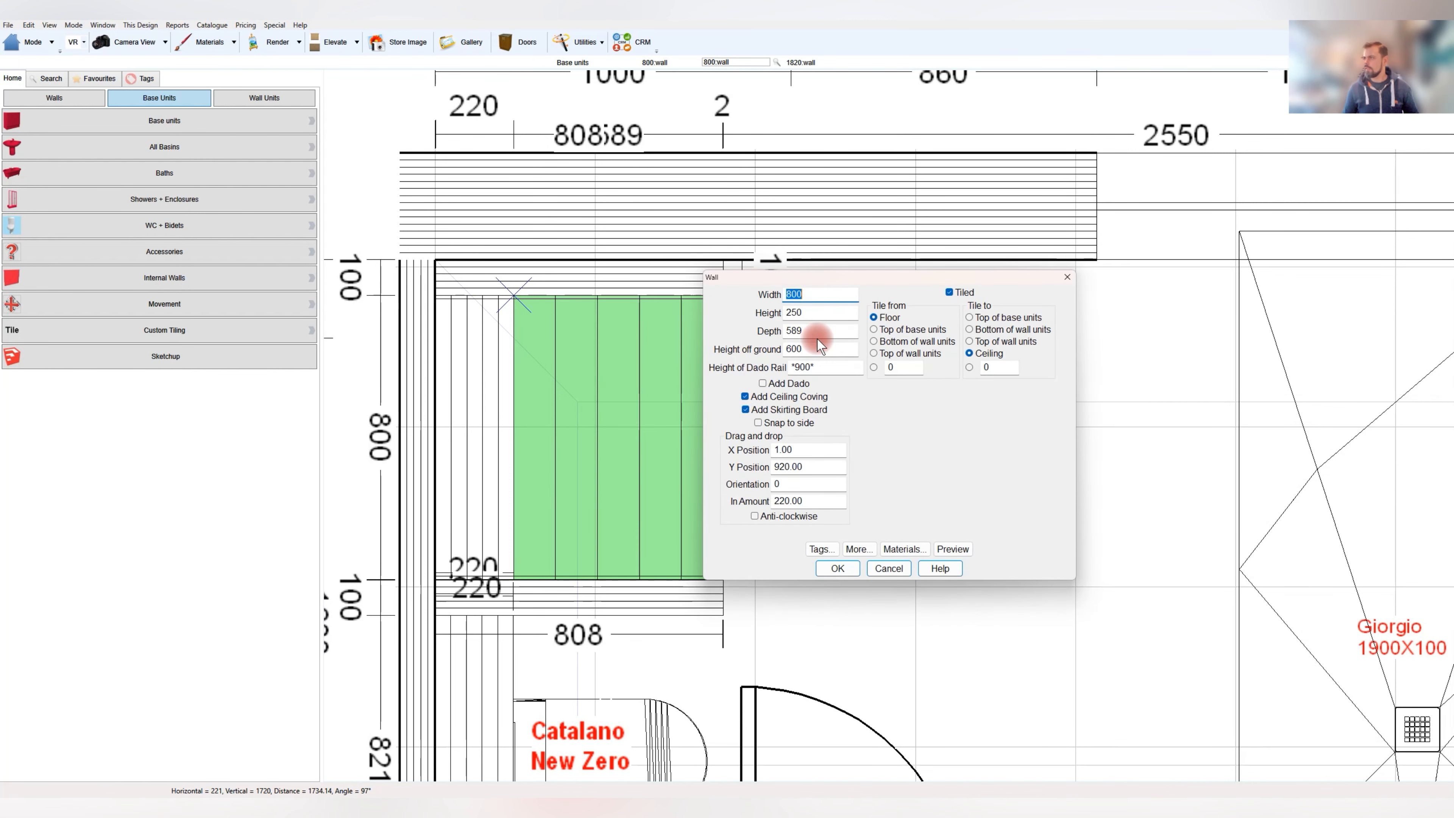
double_click(800, 295)
text(800)
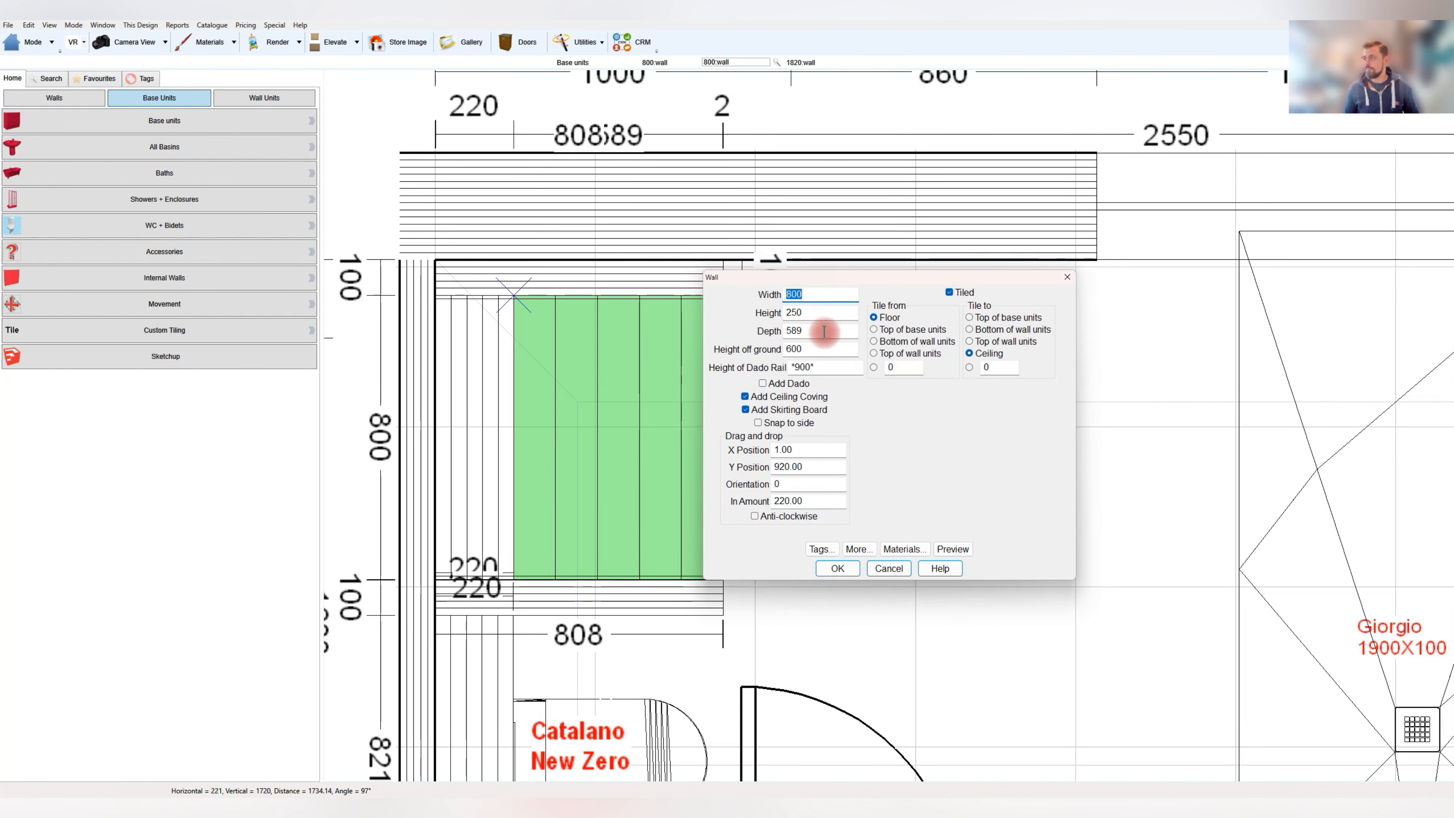
double_click(816, 502)
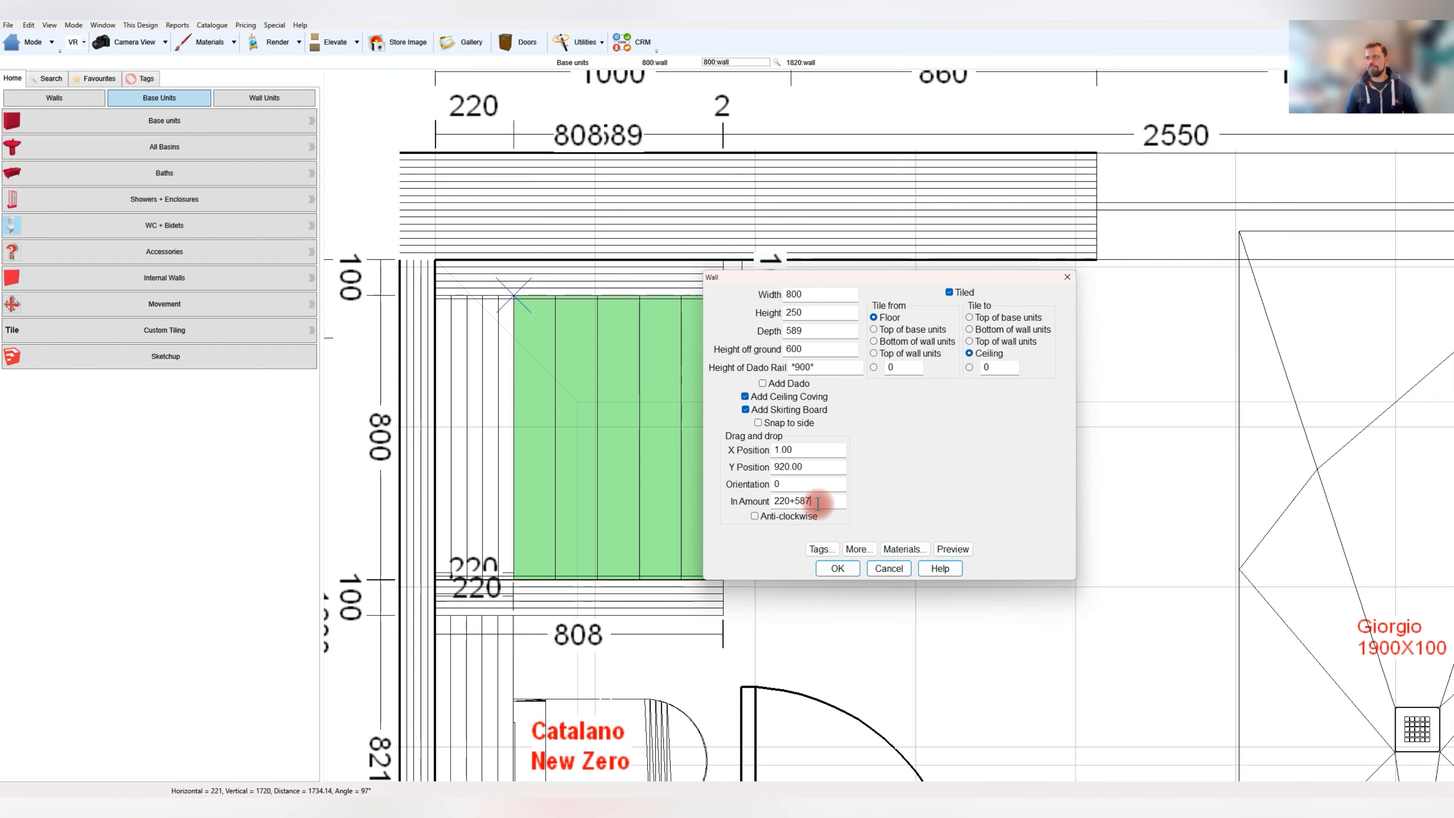
drag(817, 503, 706, 495)
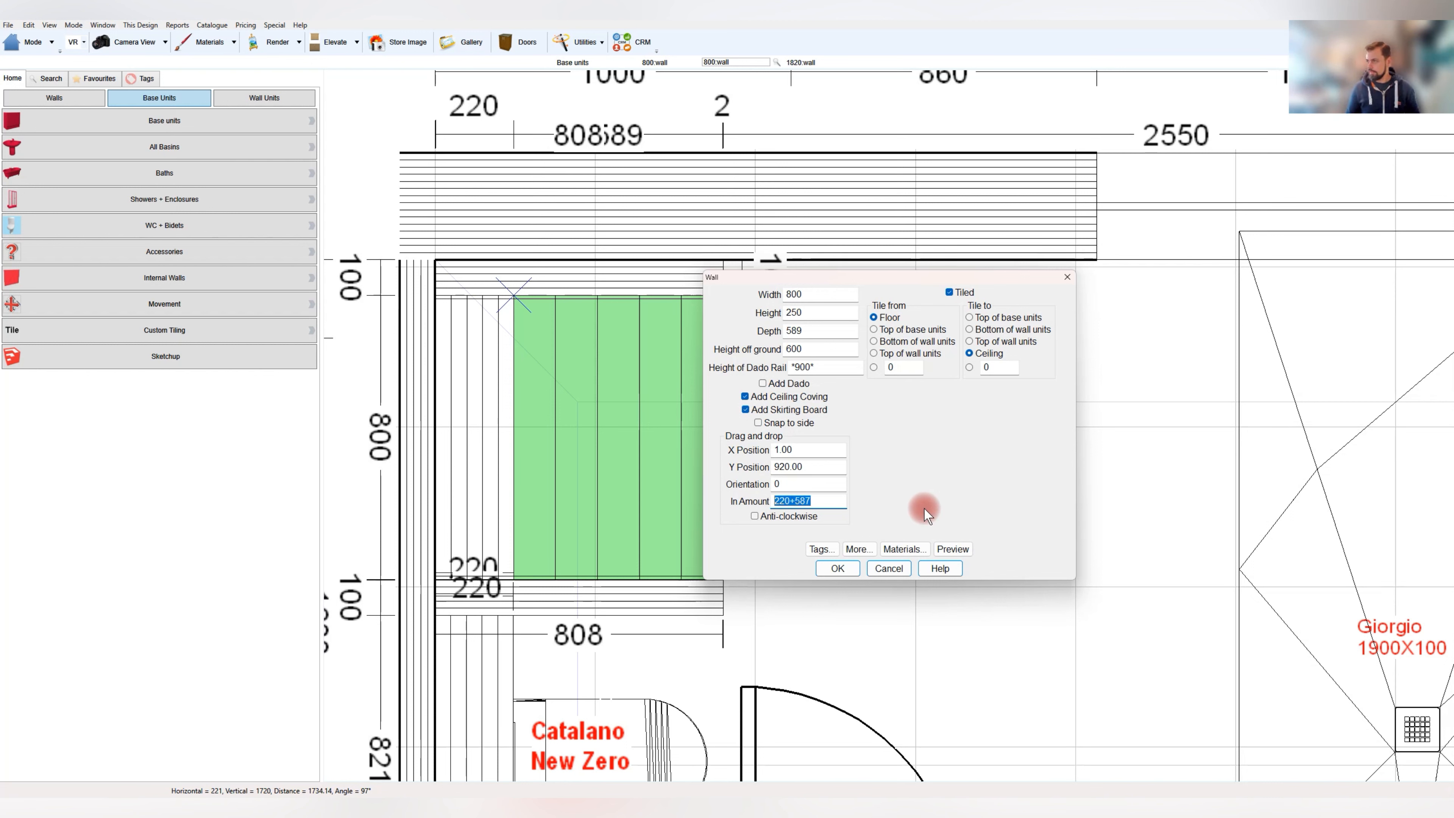
key(Return)
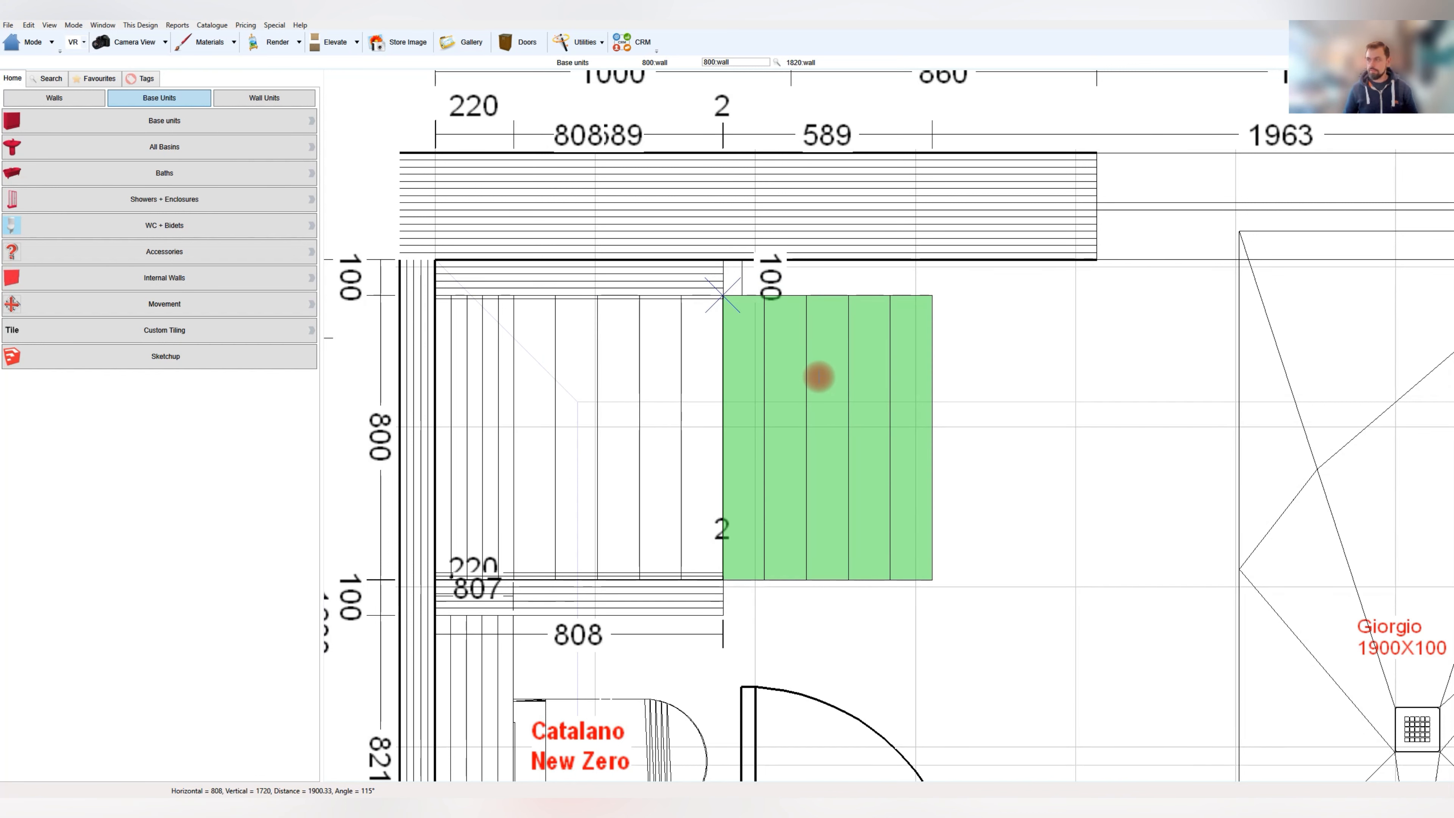
Turn the bench copy into a thin edge strip with height 2, depth 10 and In Amount 799, and change its height off ground
double_click(818, 376)
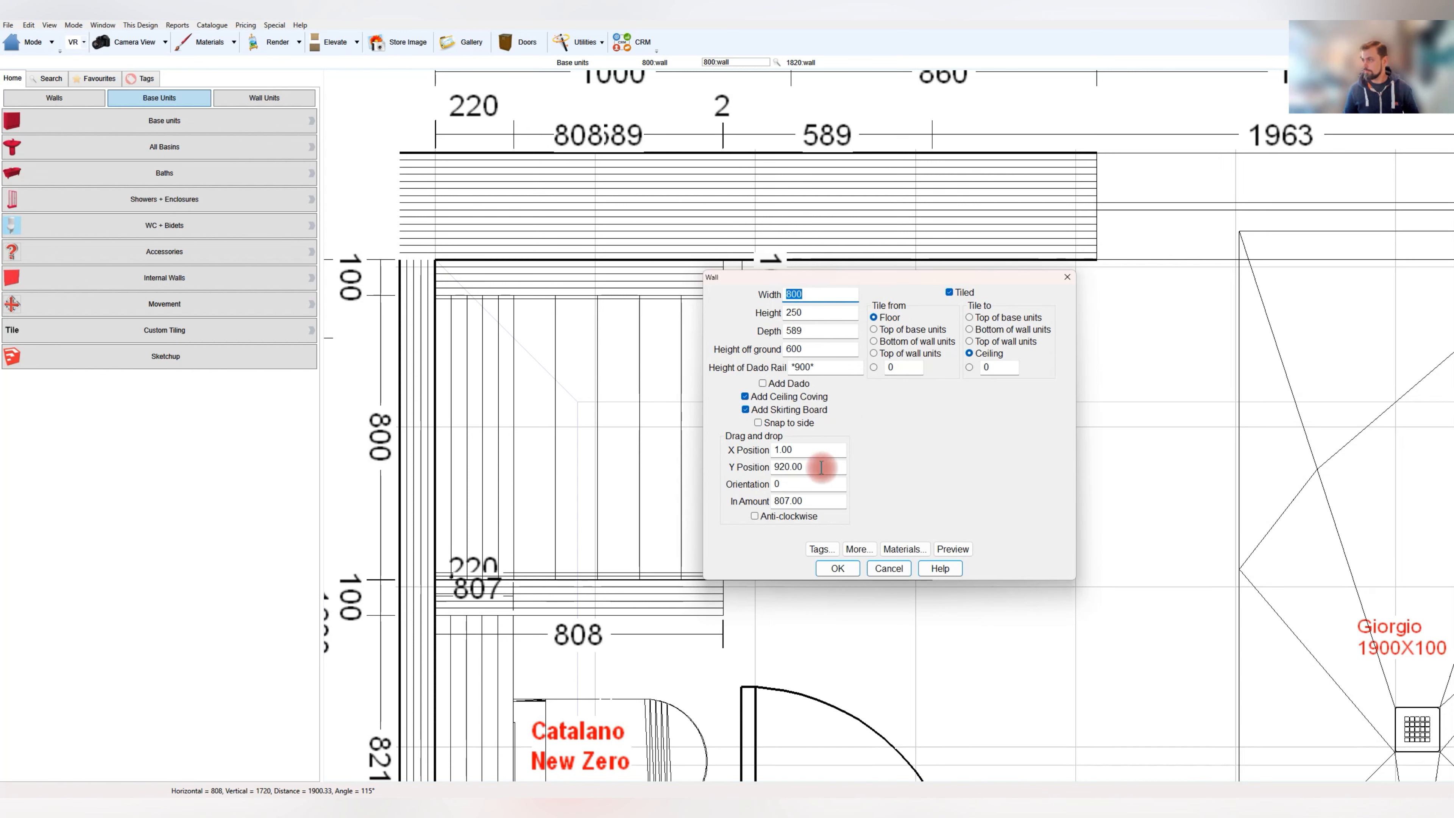
click(789, 501)
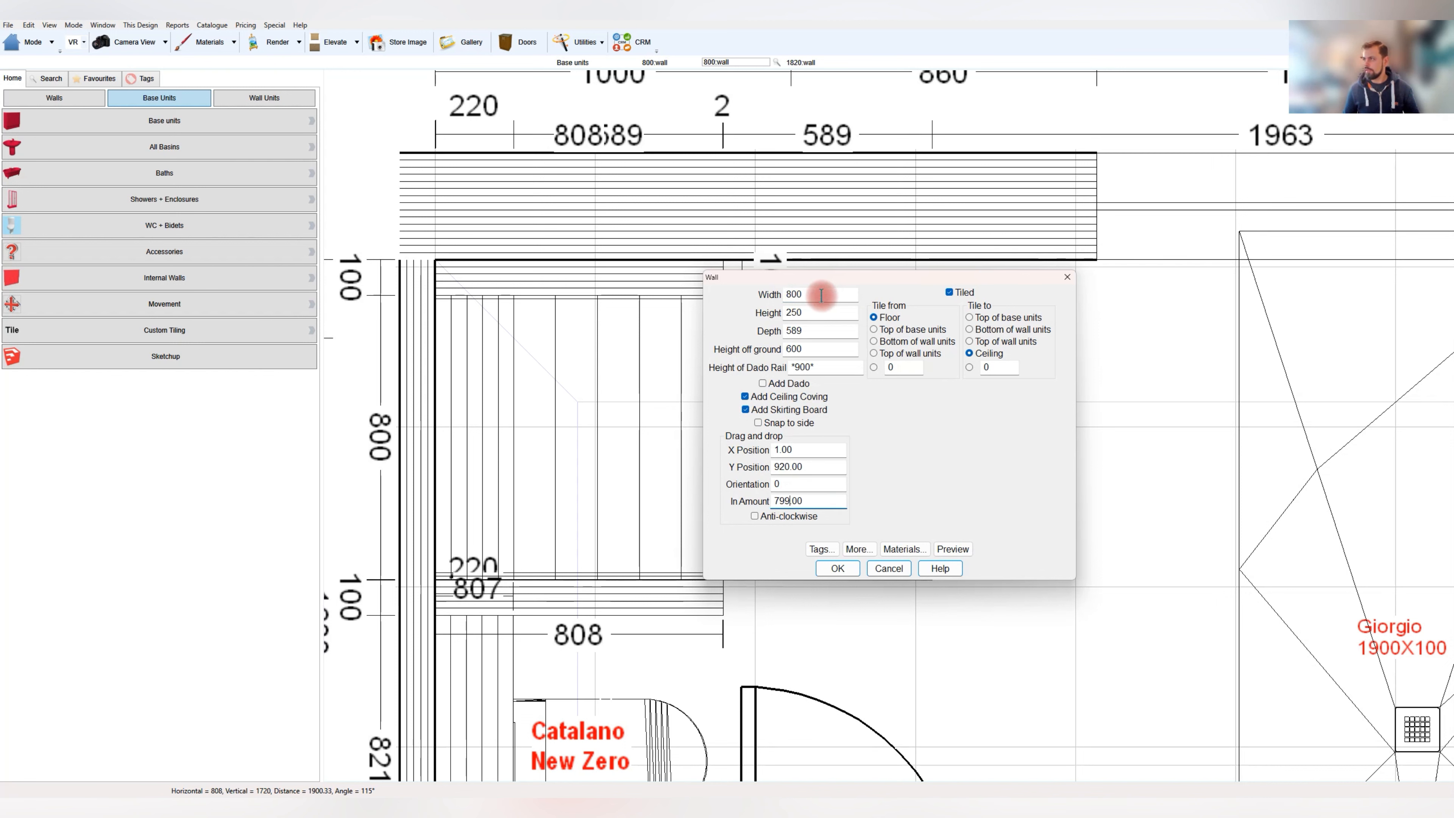
drag(815, 331, 722, 330)
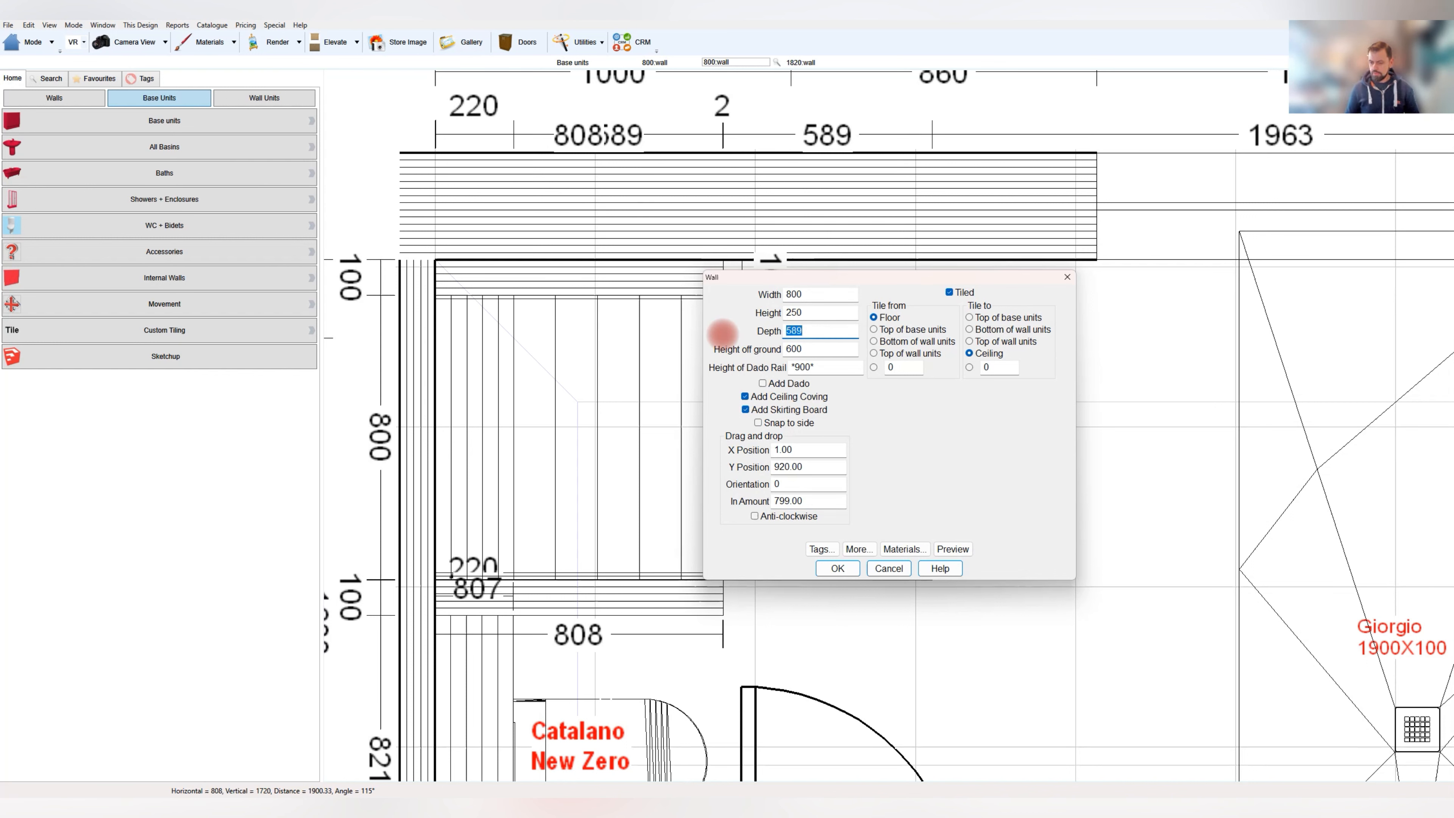
text(10)
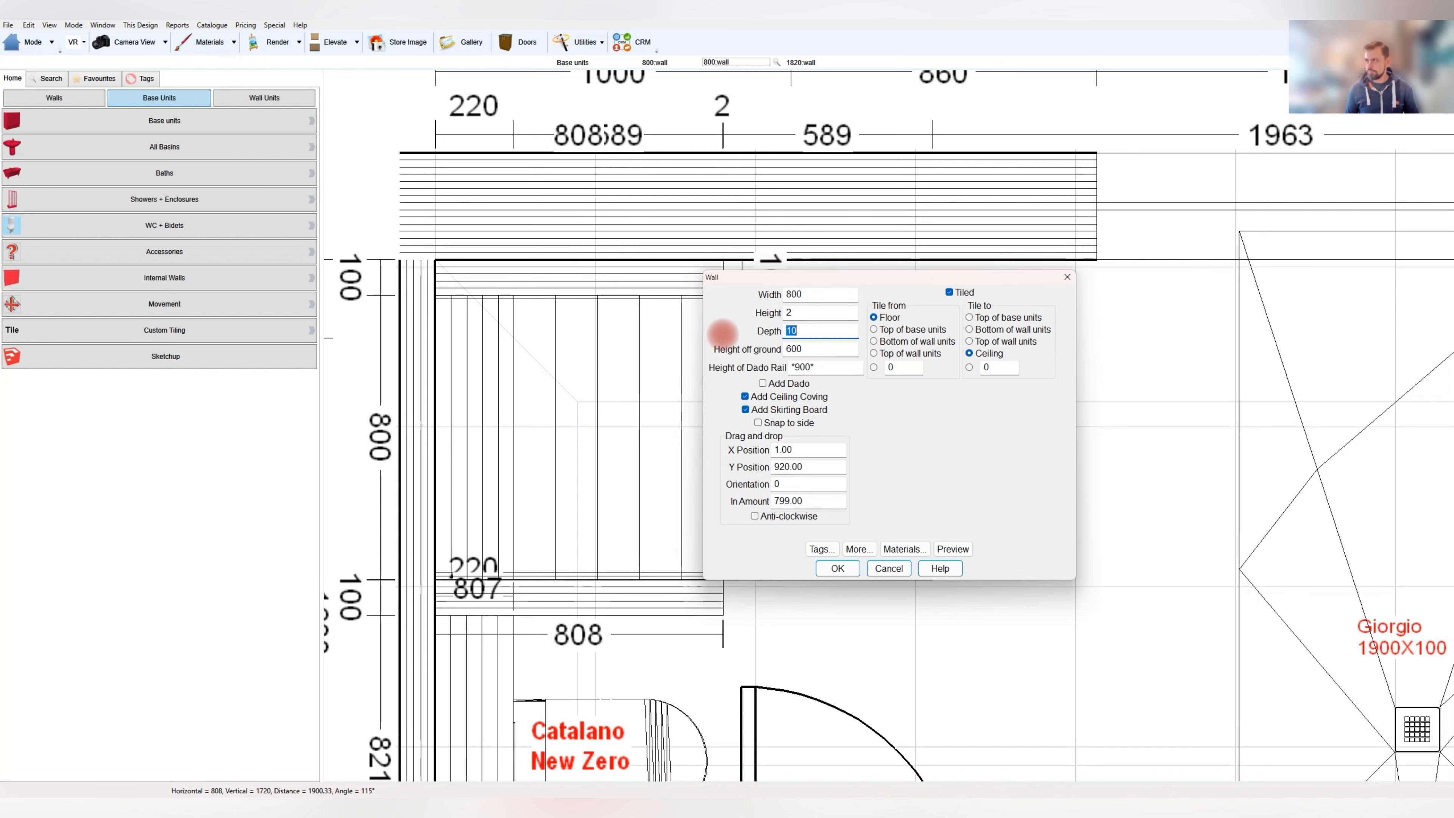
key(shift+Tab)
key(shift+Tab)
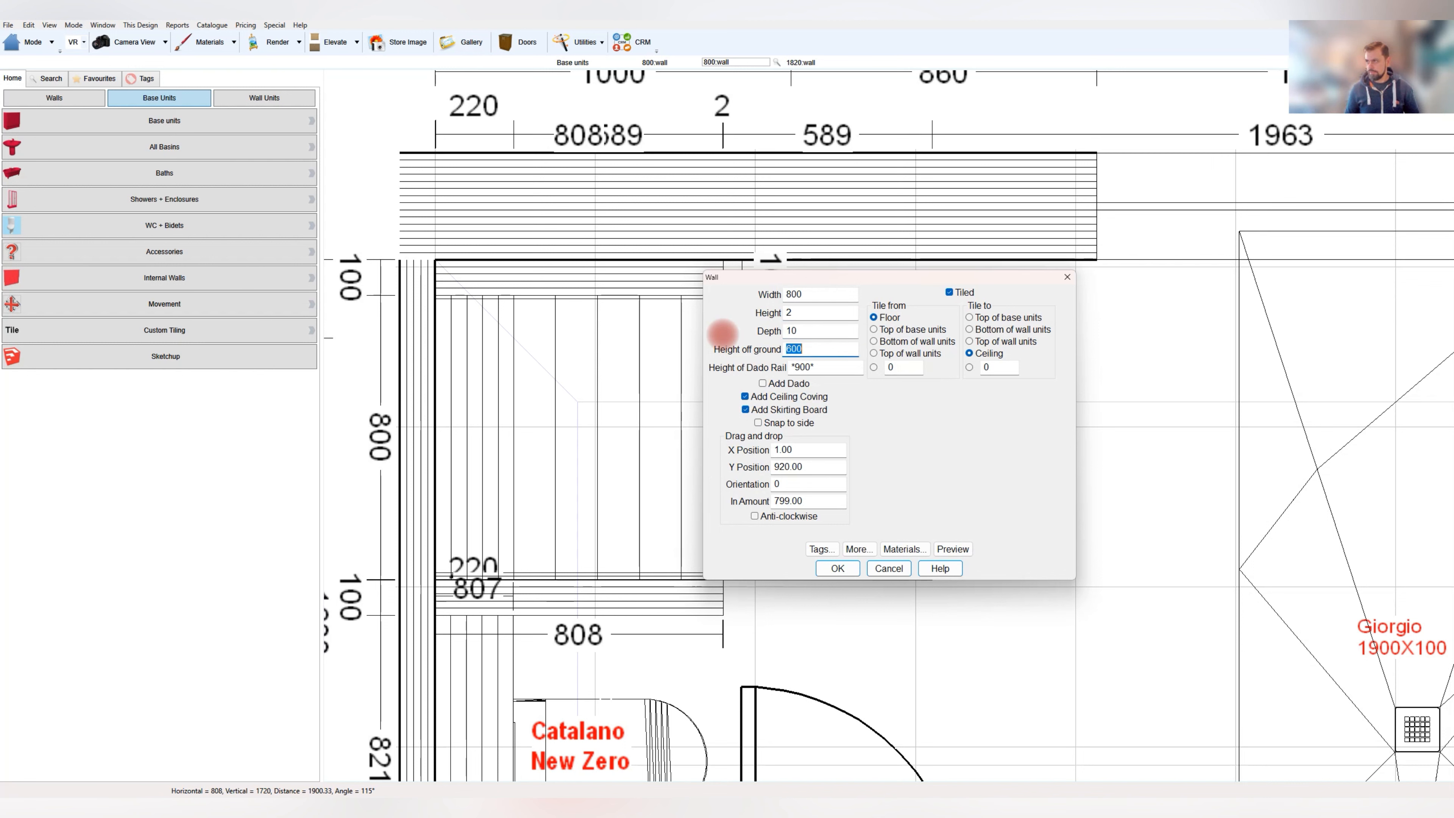
text(85)
key(Return)
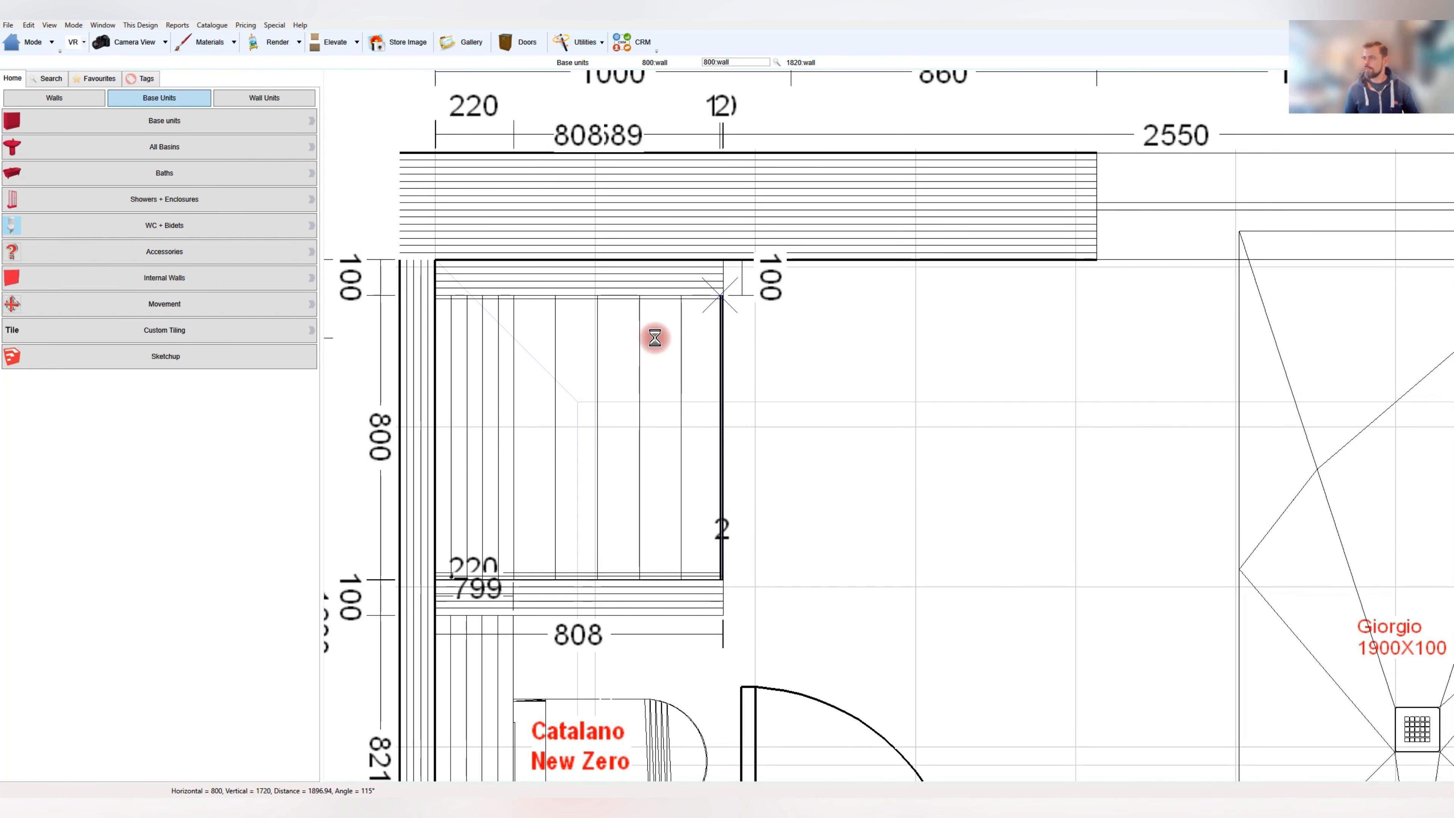
Copy the 2 mm strip at the toilet partition's end to the partition's toilet-side corner, at horizontal 812 and vertical 821
click(681, 580)
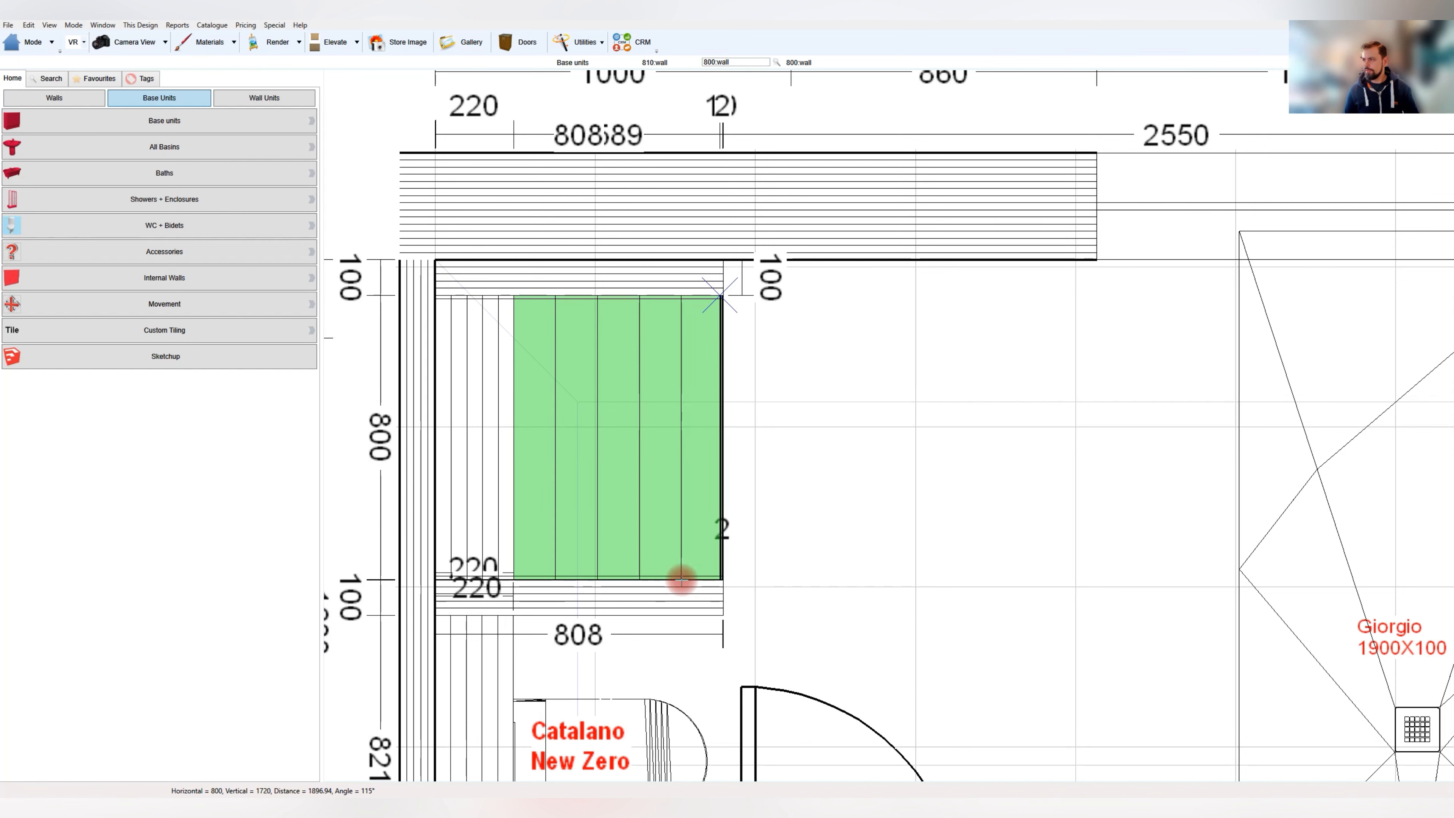
click(720, 588)
scroll(720, 589, up, 3)
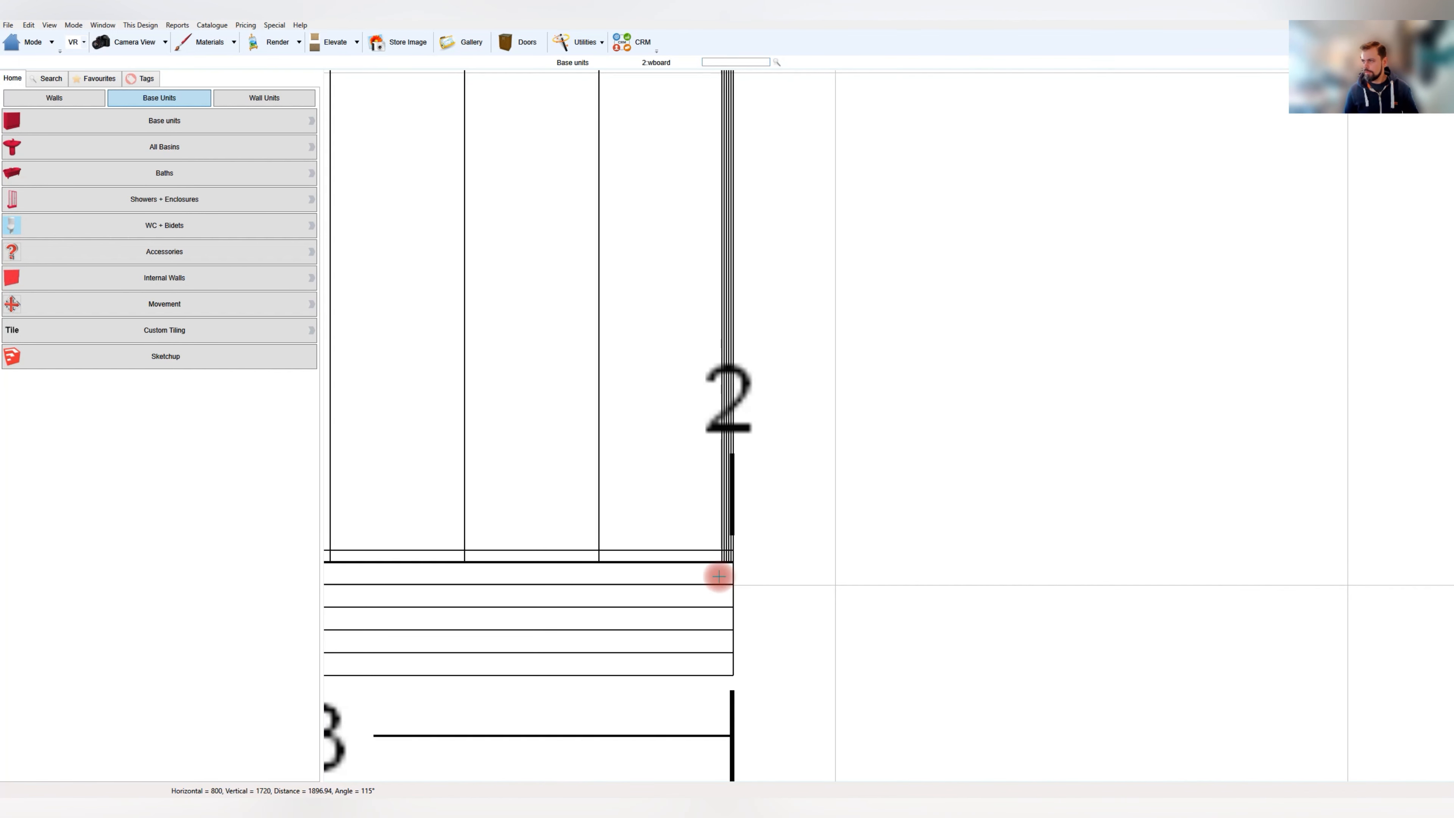
double_click(733, 558)
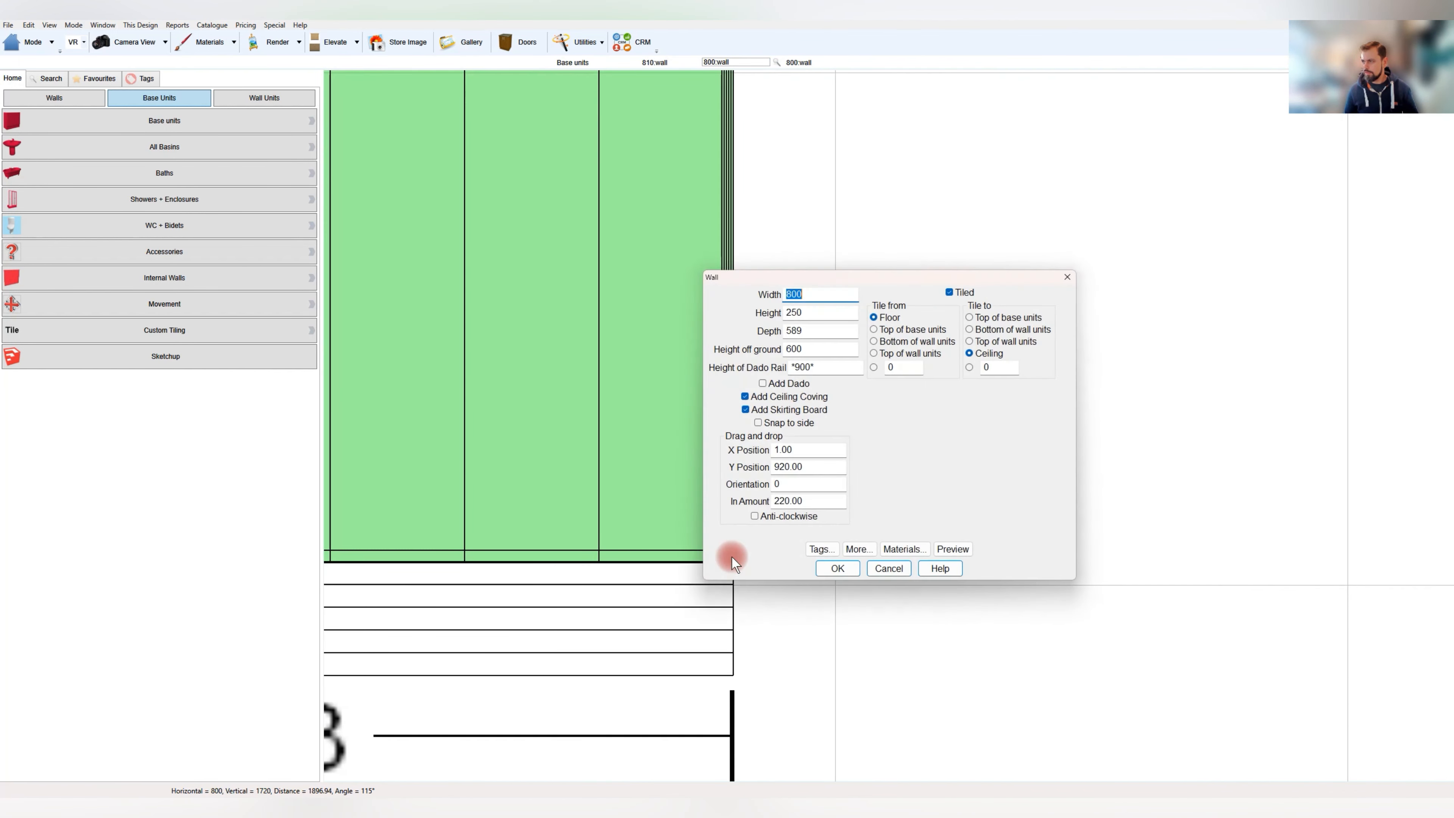
key(Escape)
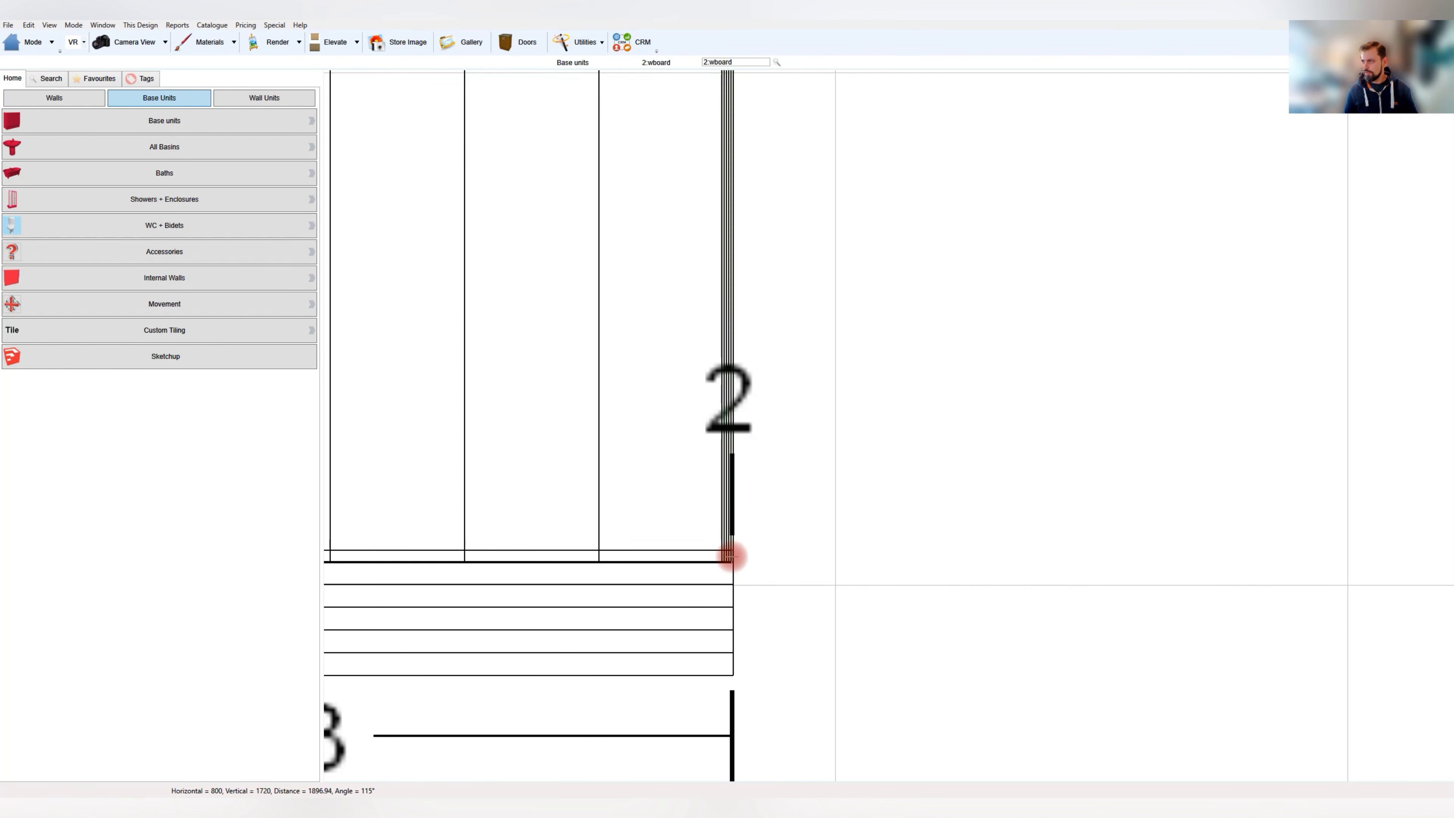
click(738, 557)
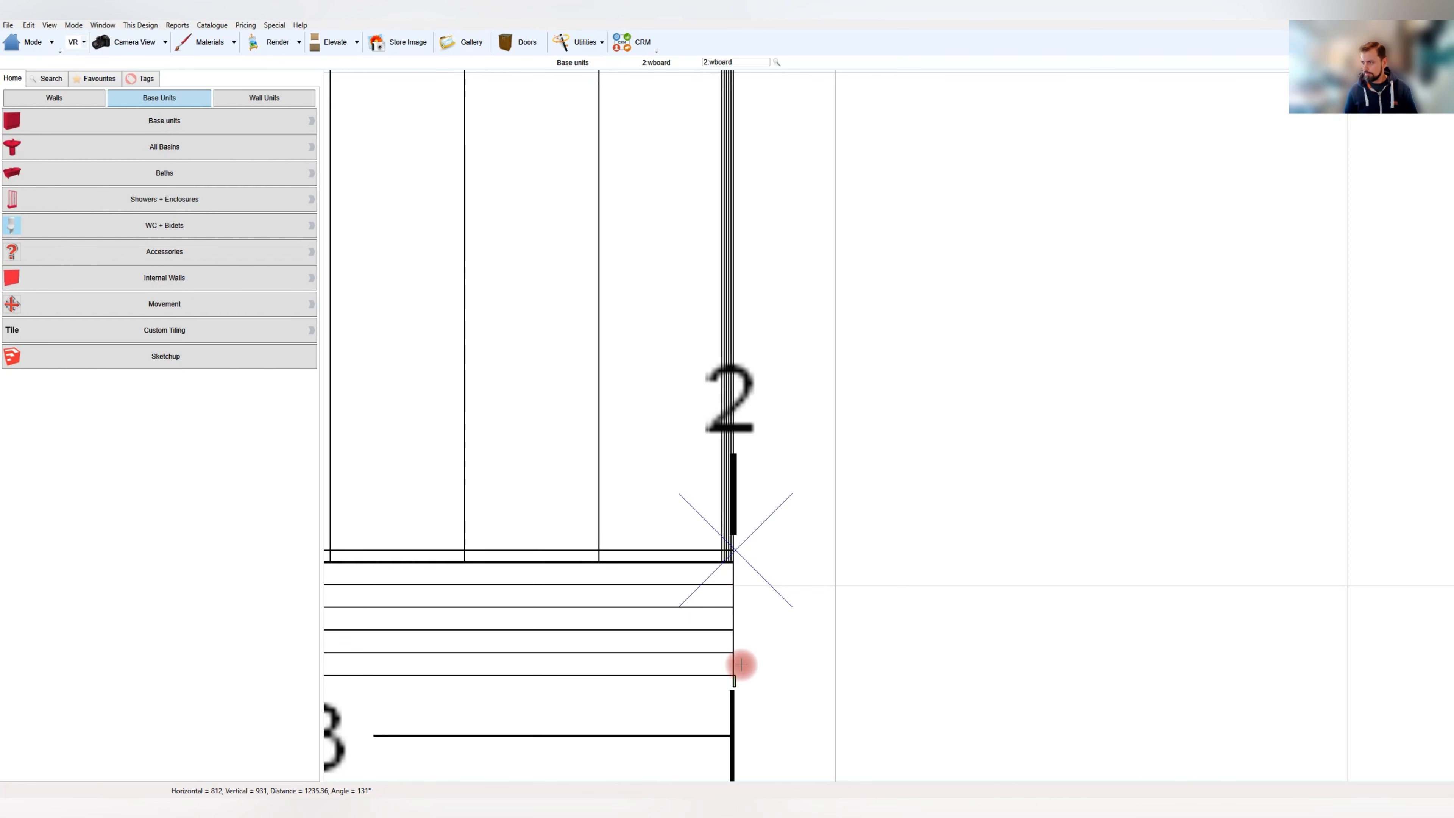
Move the 2 mm strip at the partition's toilet-side corner in/out by 10
right_click(735, 681)
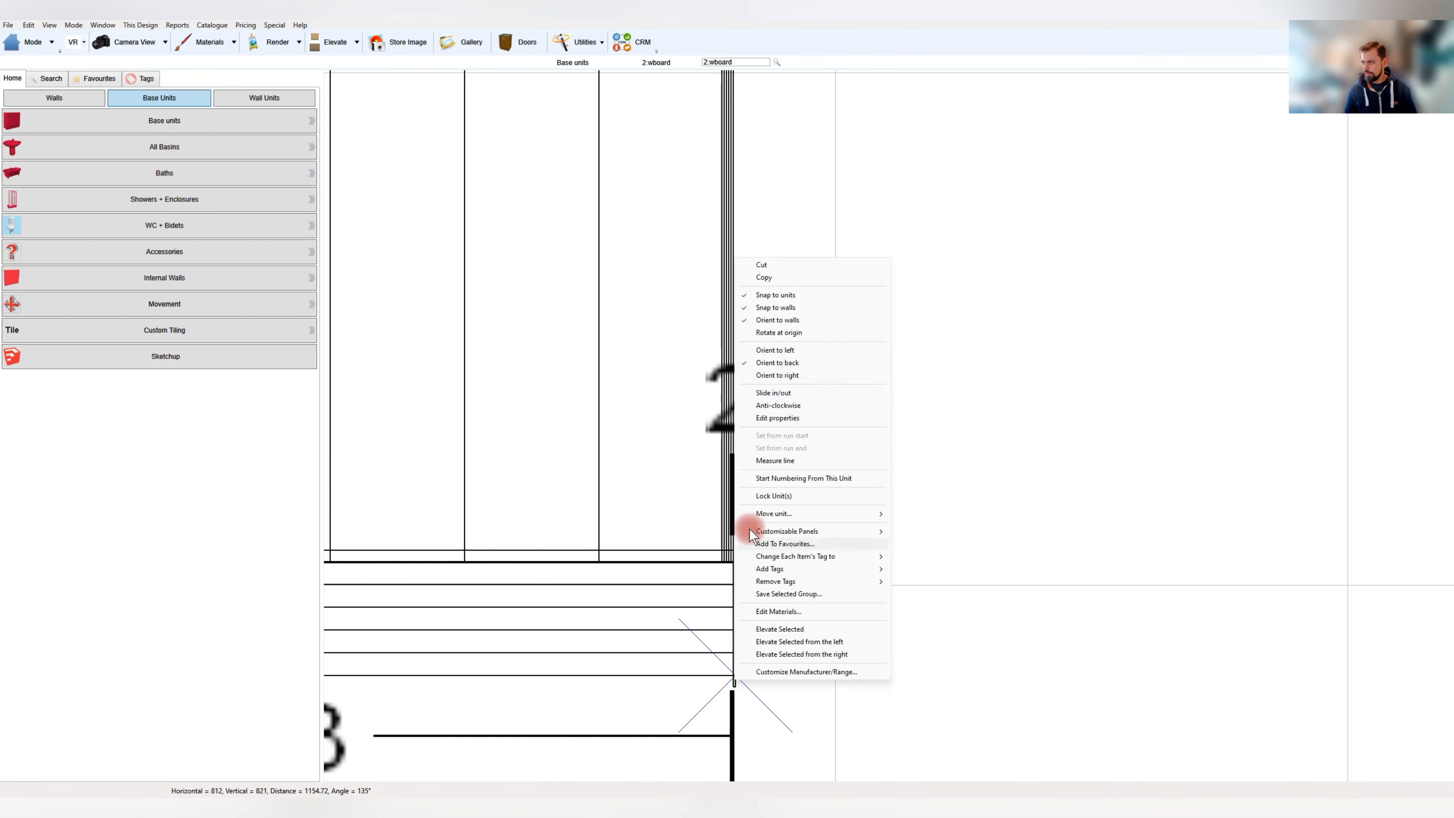
mouse_move(787, 516)
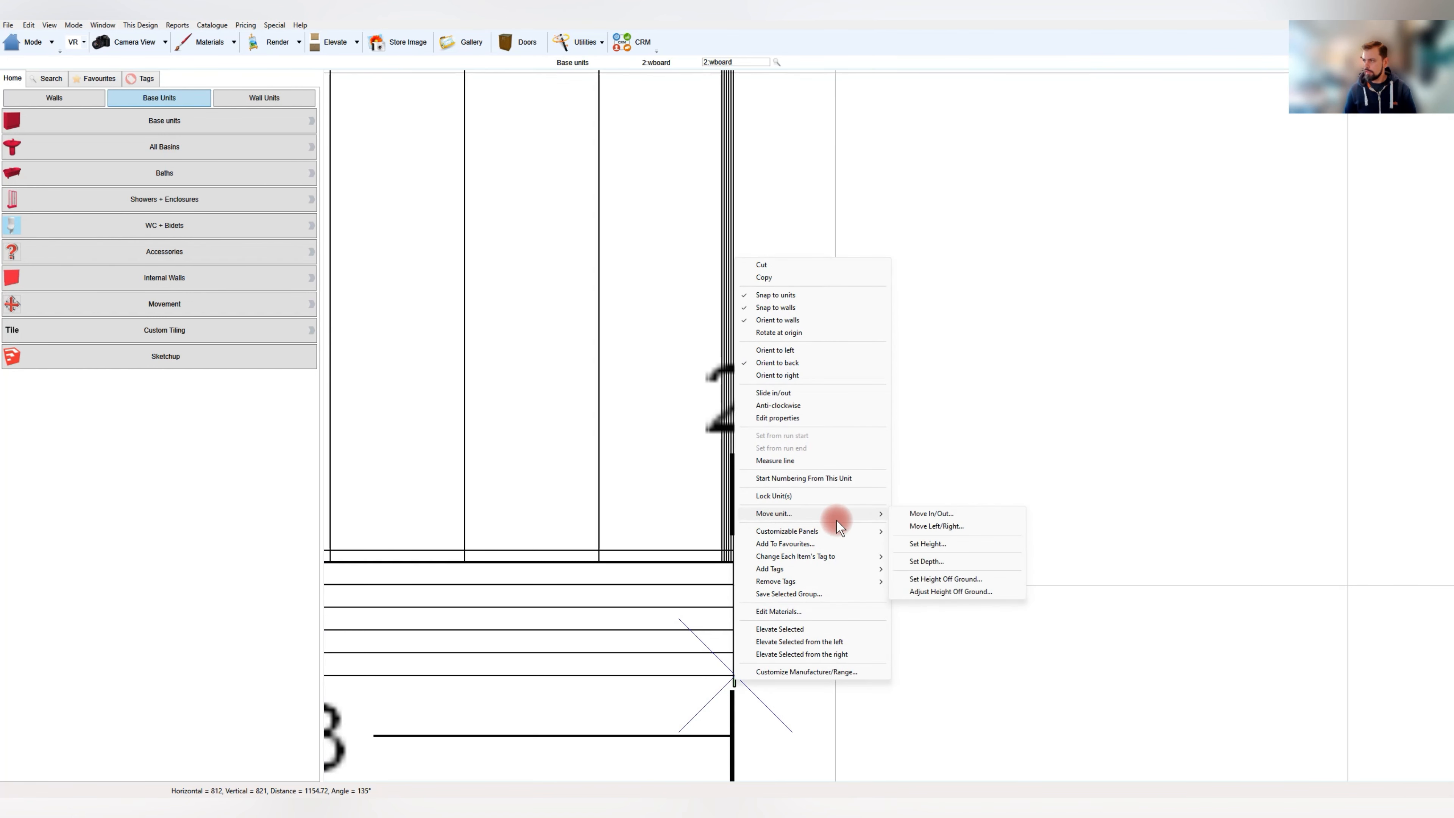
click(938, 515)
text(10)
key(Return)
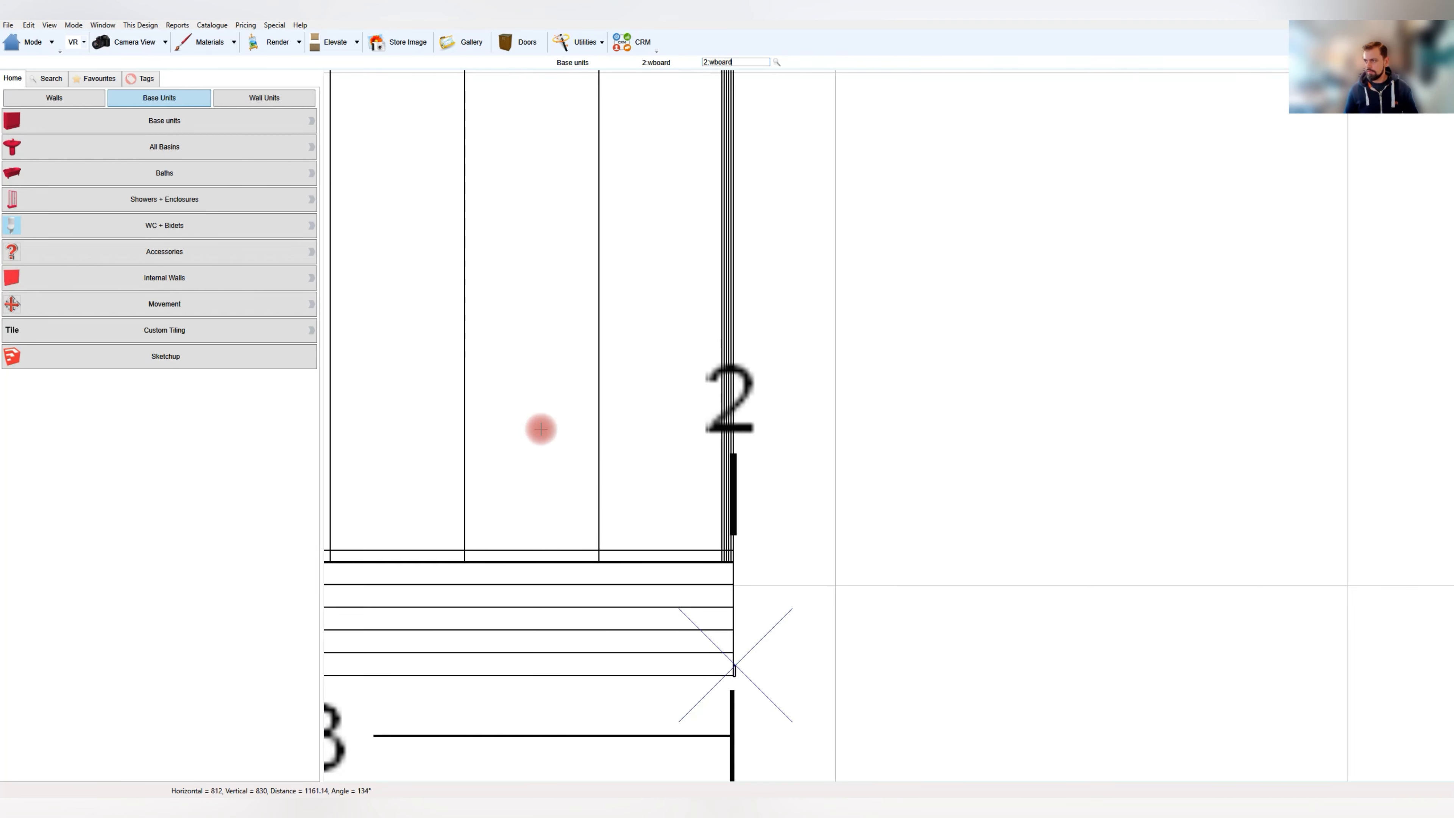
Show the bathroom in the 3D VR view and check the wall board settings of the 2 mm strip at the partition's toilet-side corner
click(67, 26)
click(104, 52)
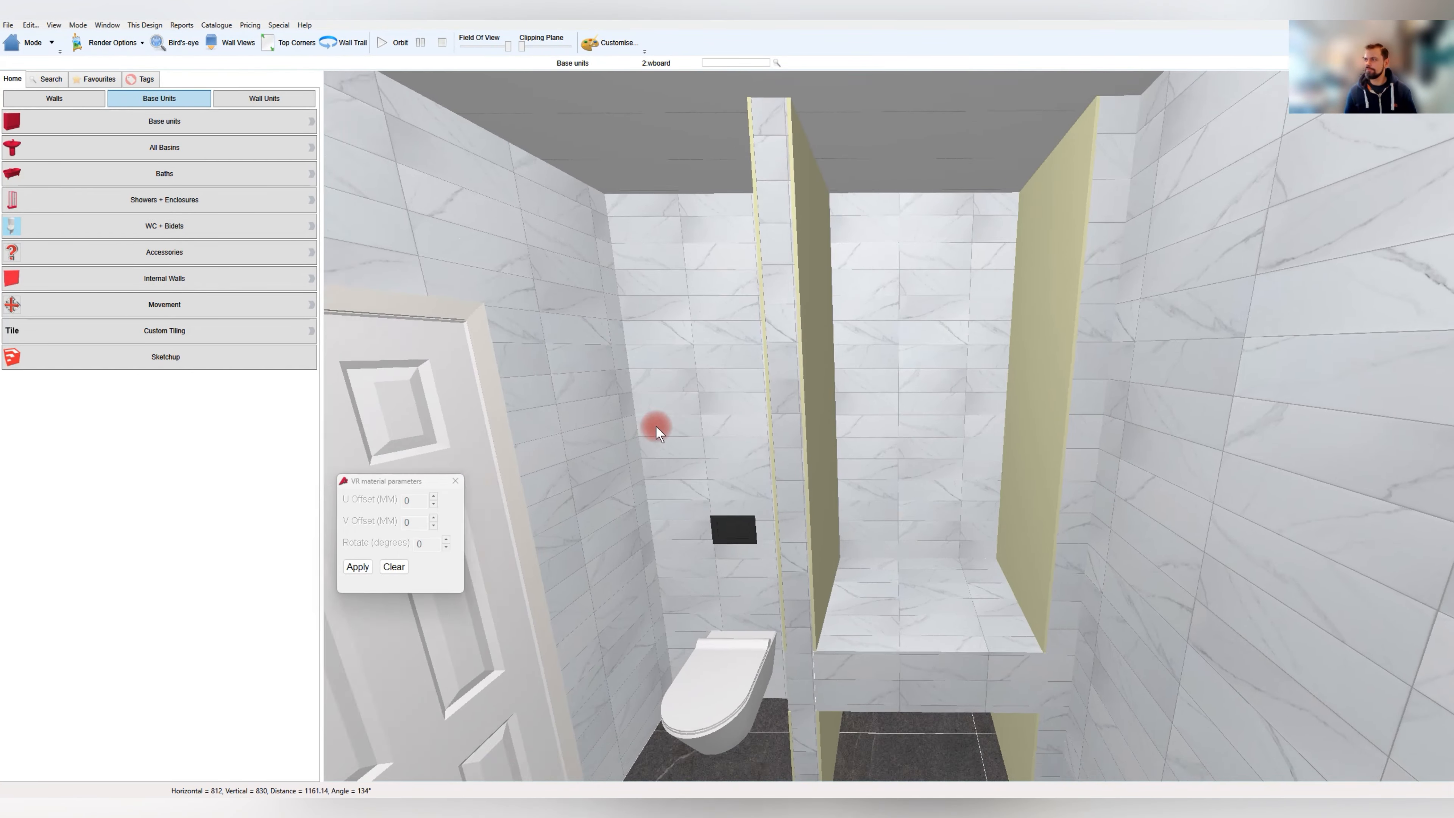
drag(657, 428, 900, 332)
double_click(894, 332)
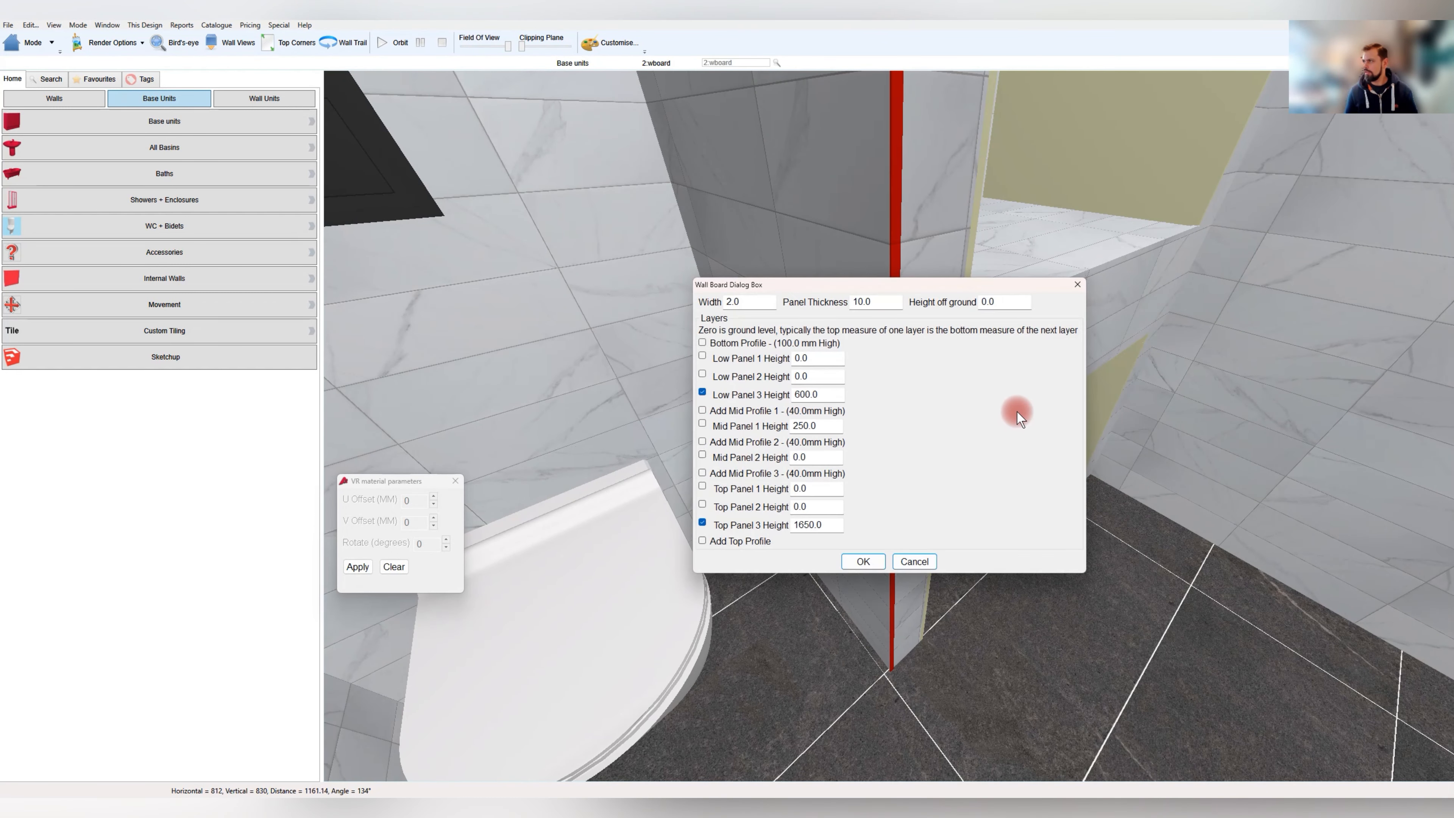
key(Return)
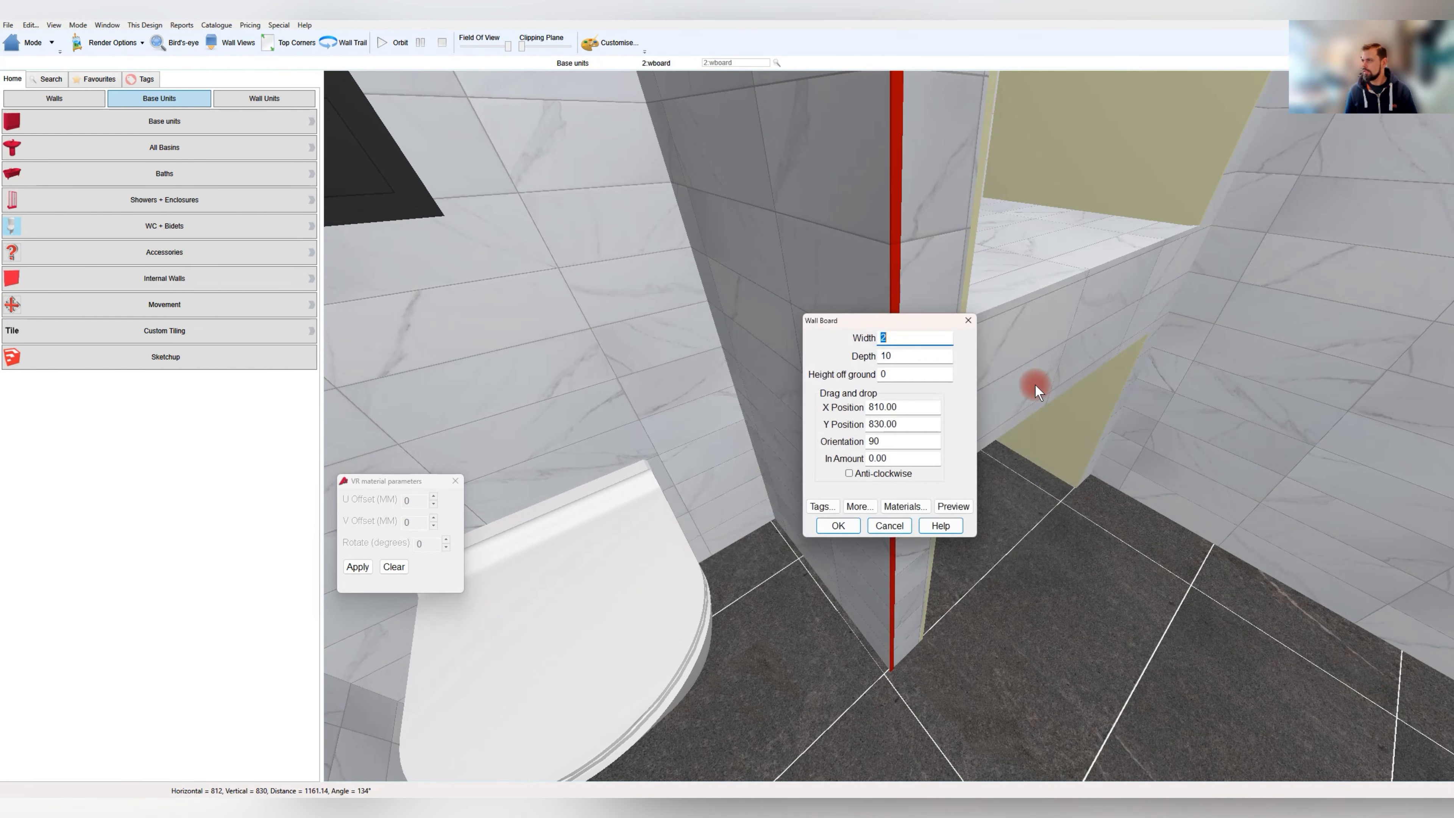
key(Return)
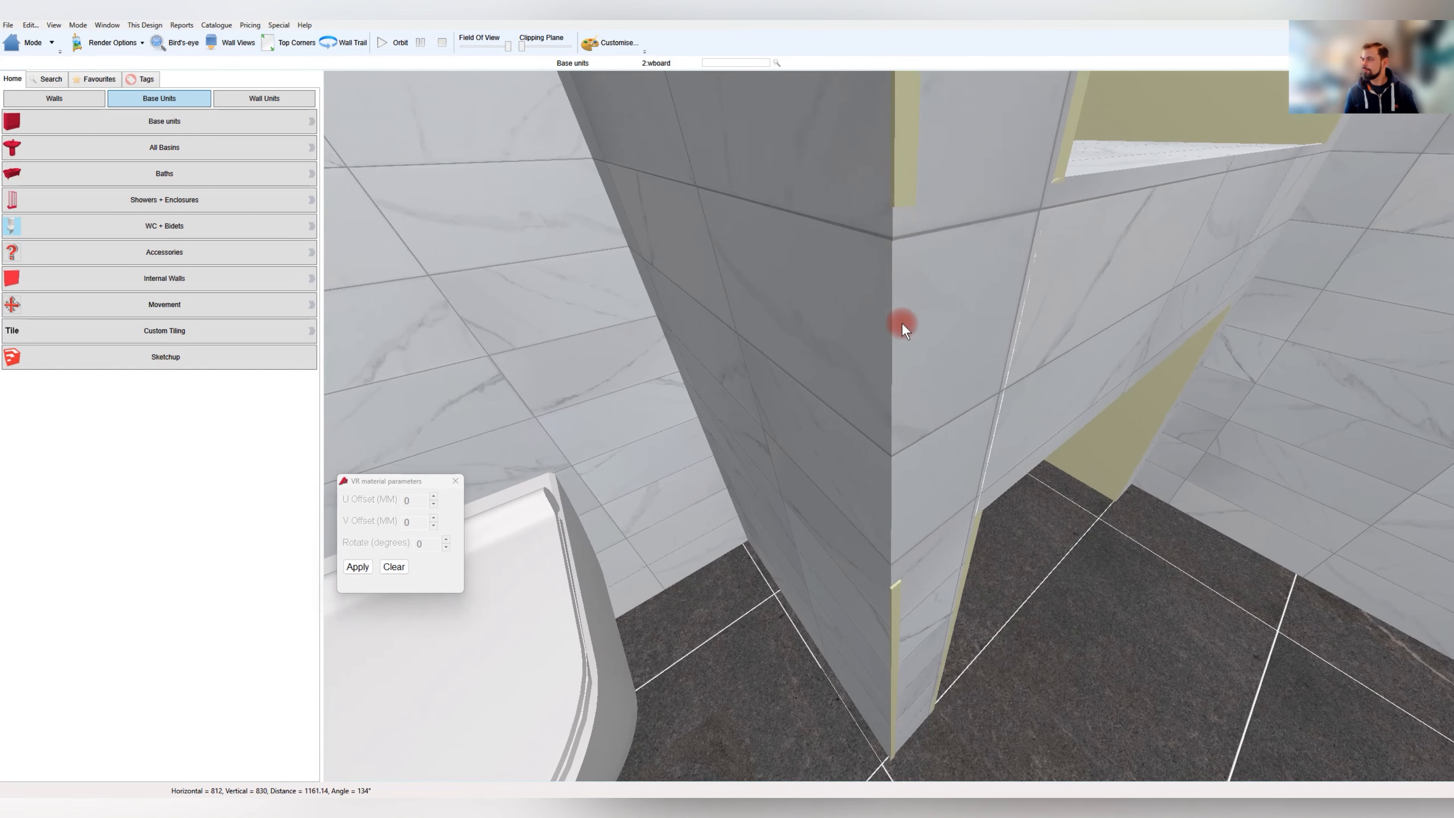
Set the corner strip's Top Panel 3 height to 2500, zero Mid Panel 1 and Low Panel 3, disable Low Panel 3, and save the design
click(902, 279)
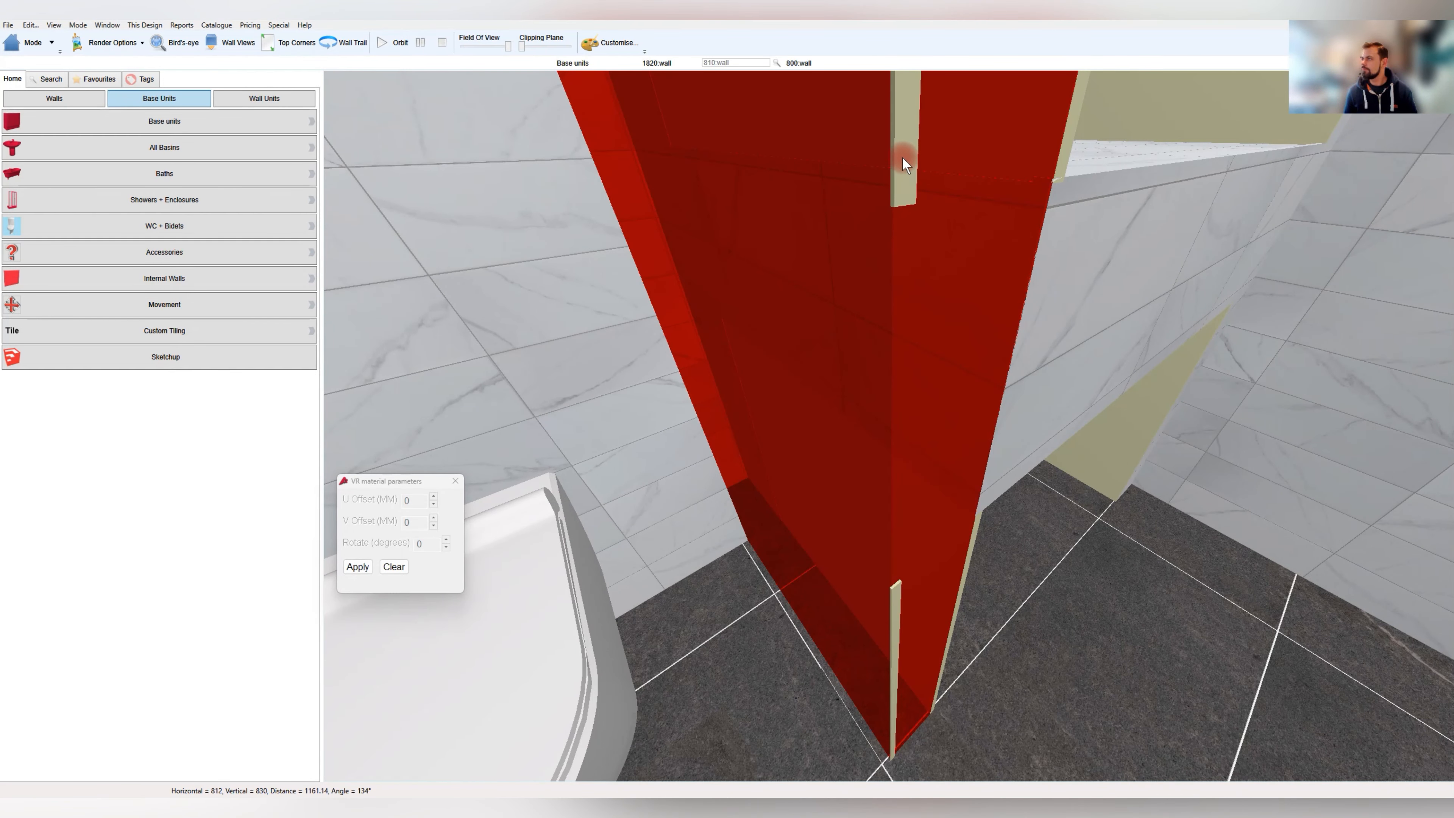
drag(914, 326, 923, 285)
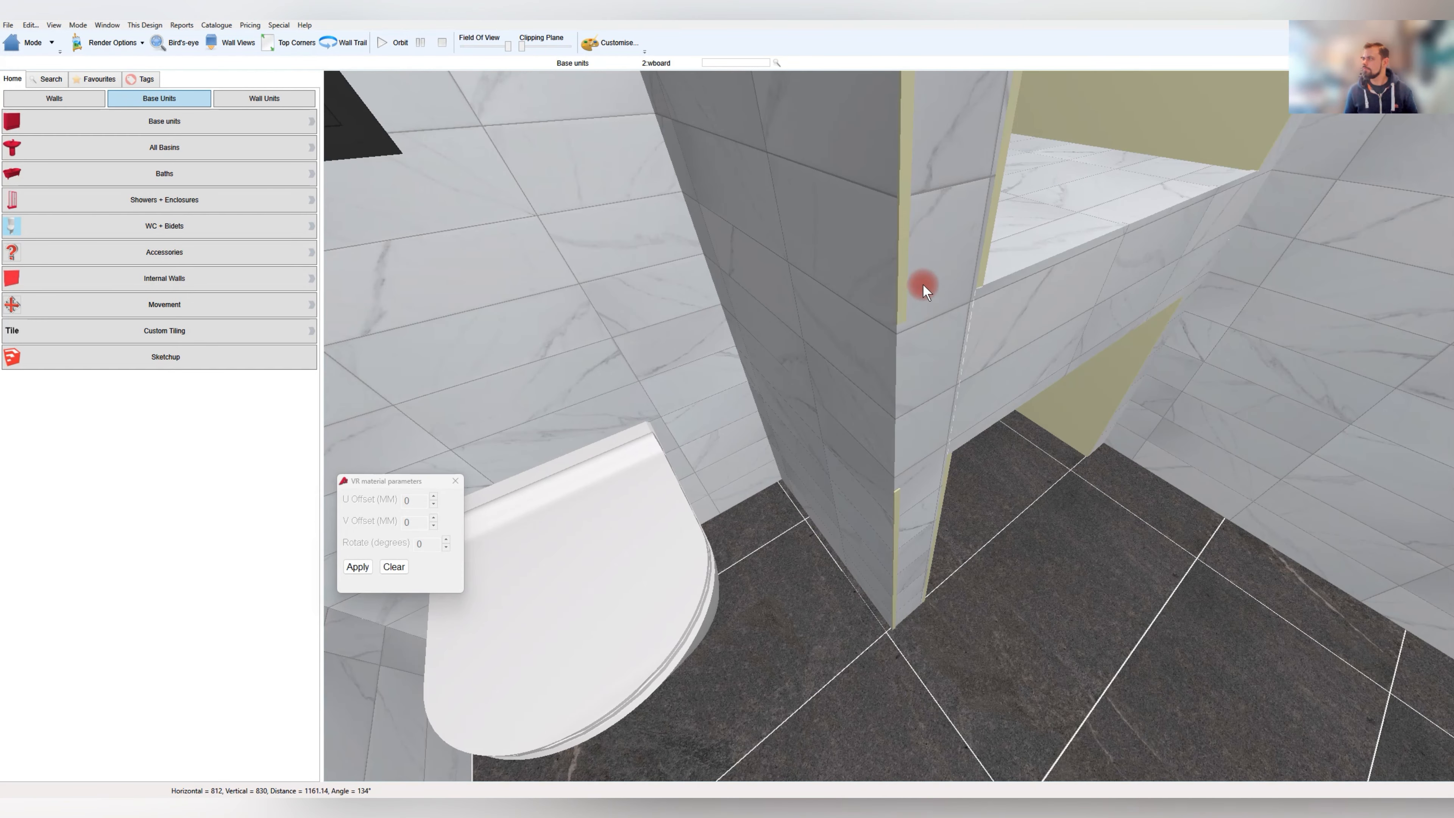
double_click(907, 218)
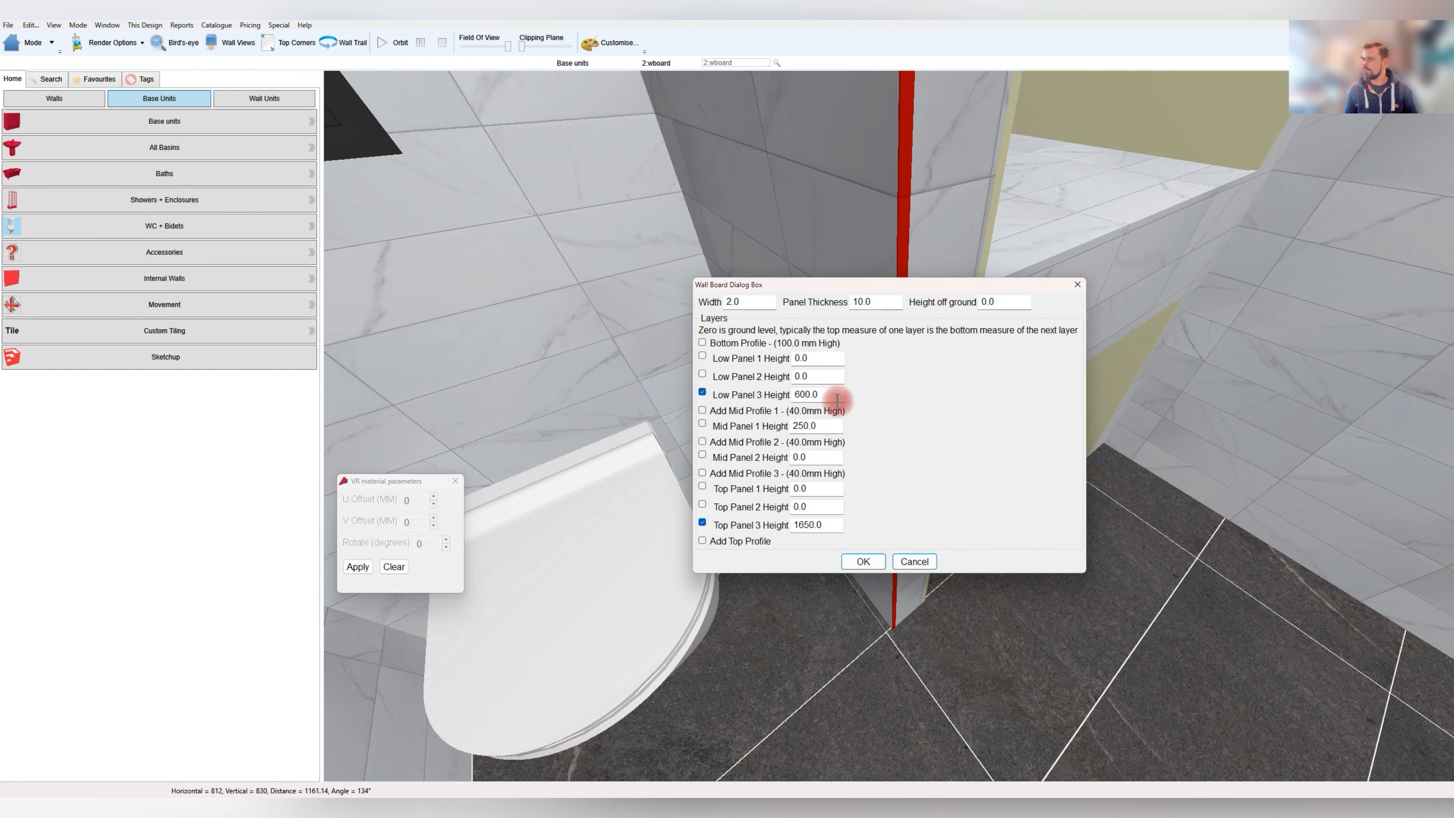
double_click(827, 523)
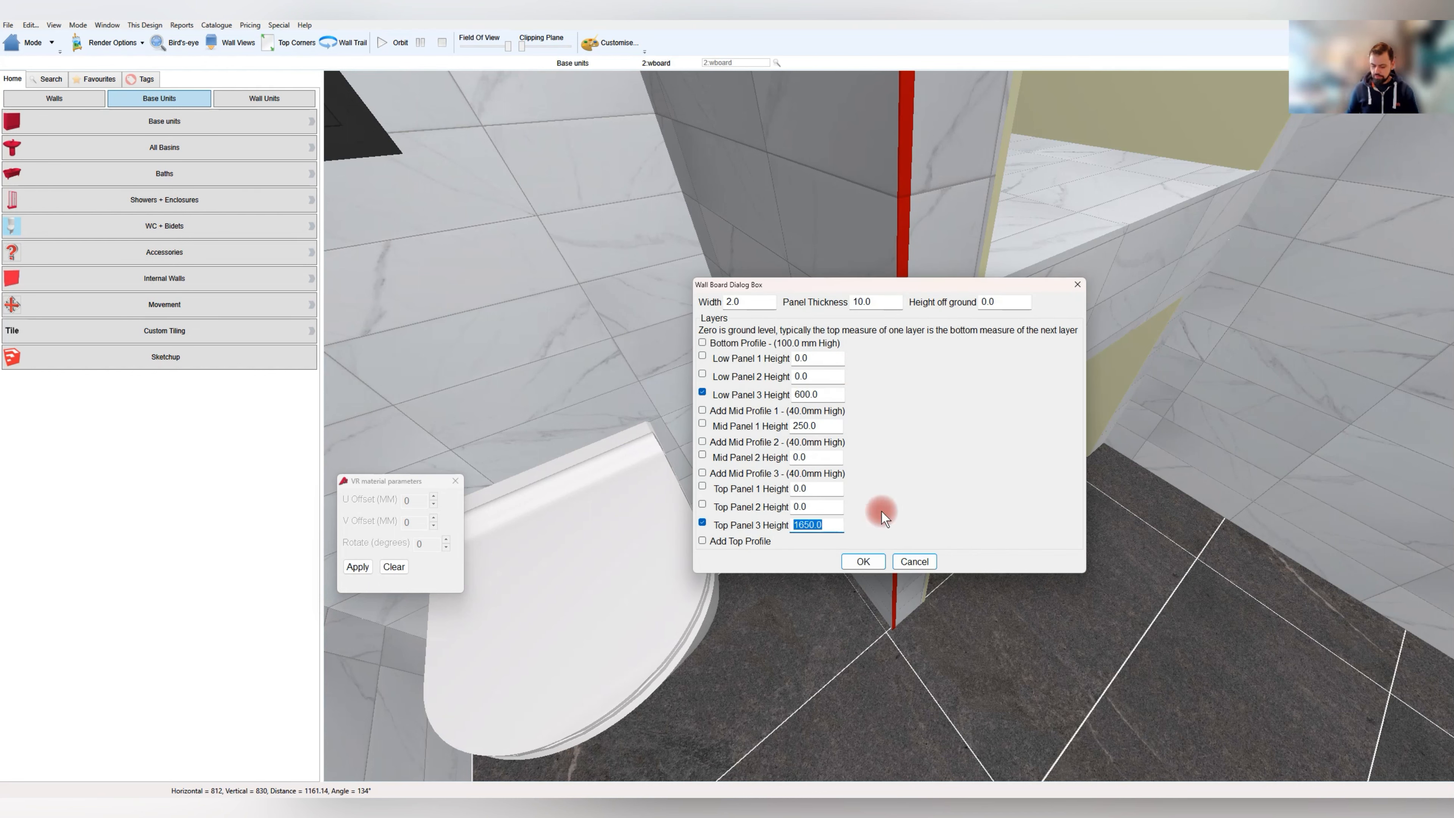
double_click(824, 427)
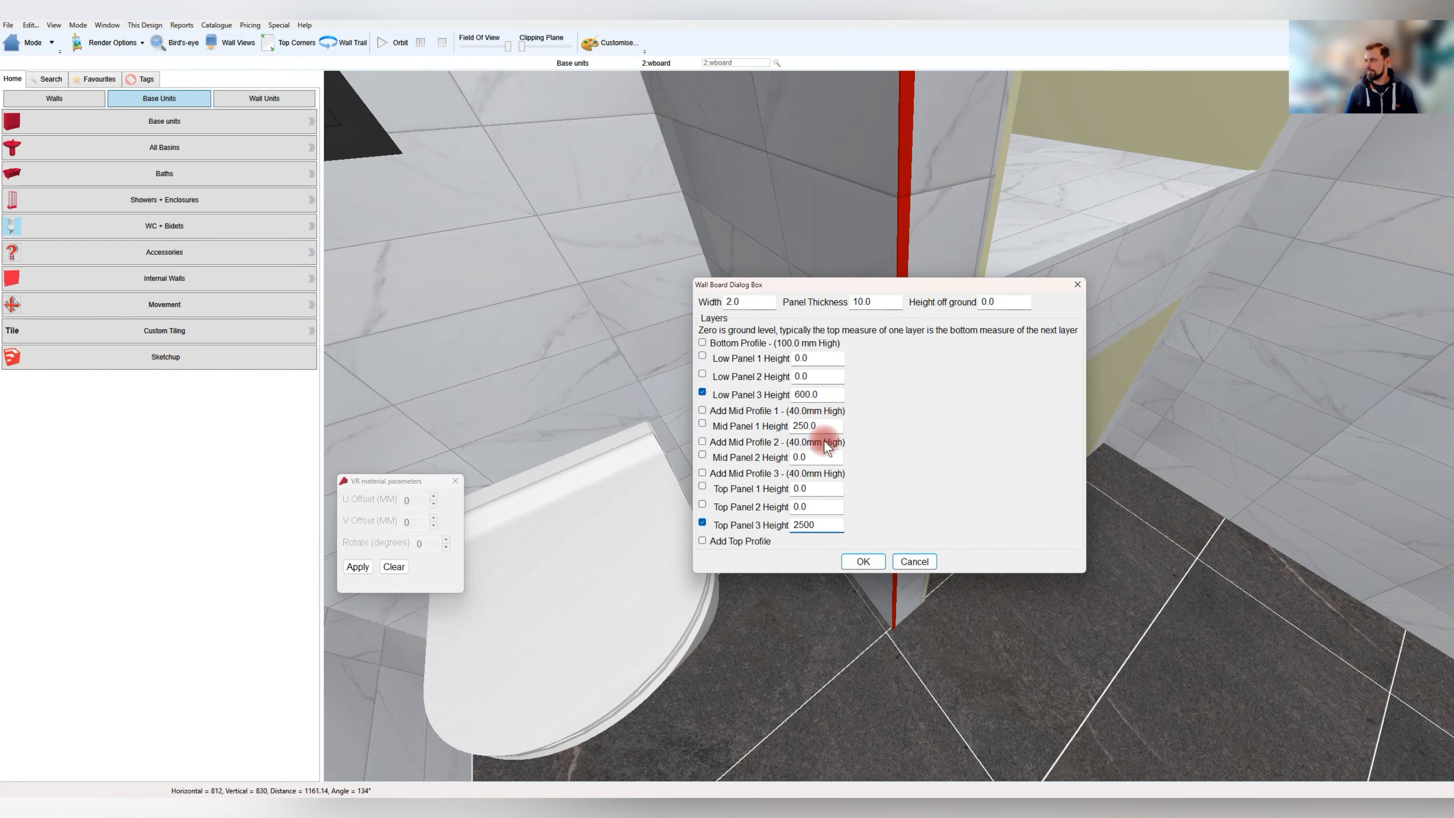
drag(830, 393, 700, 376)
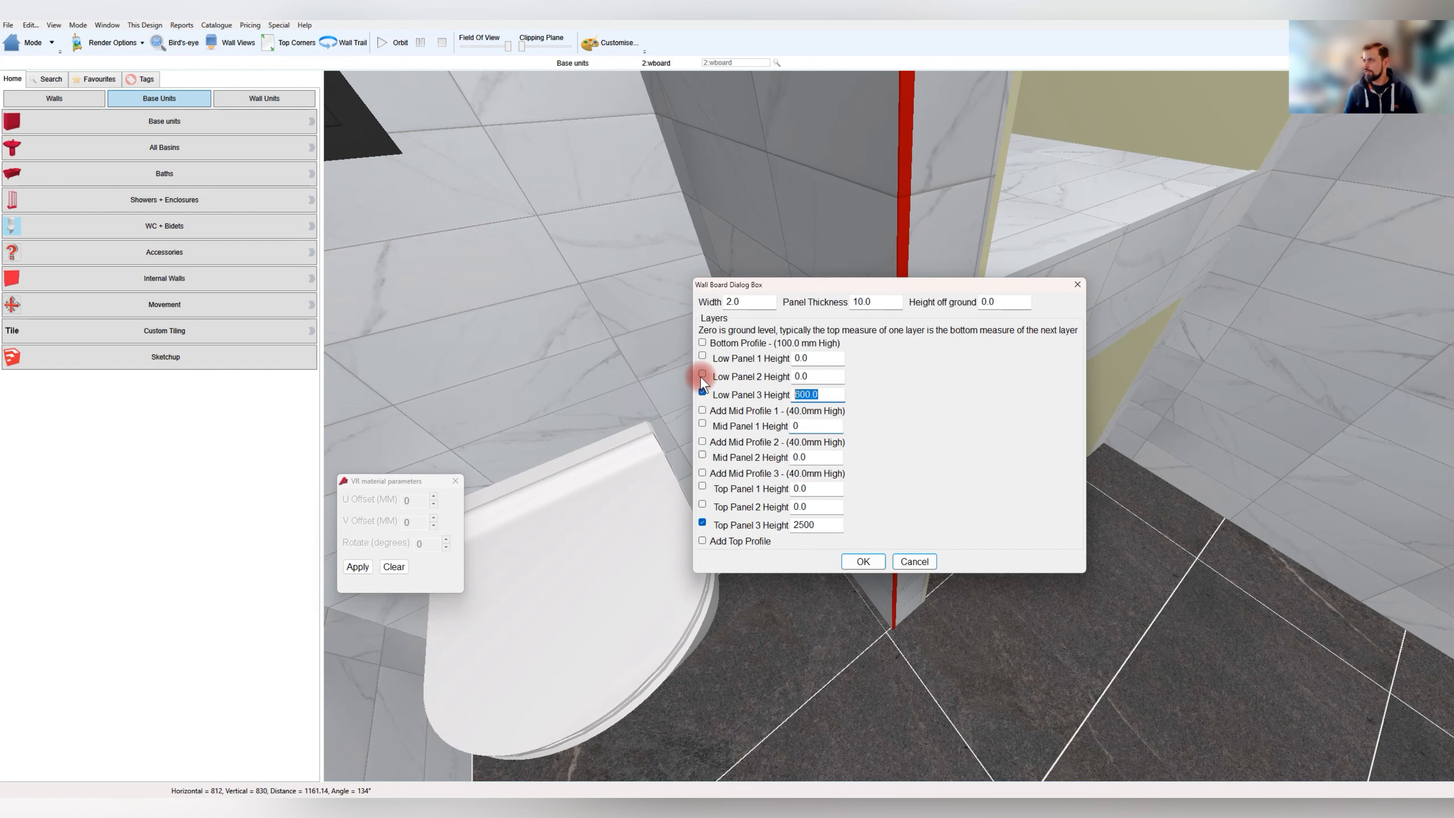
click(862, 561)
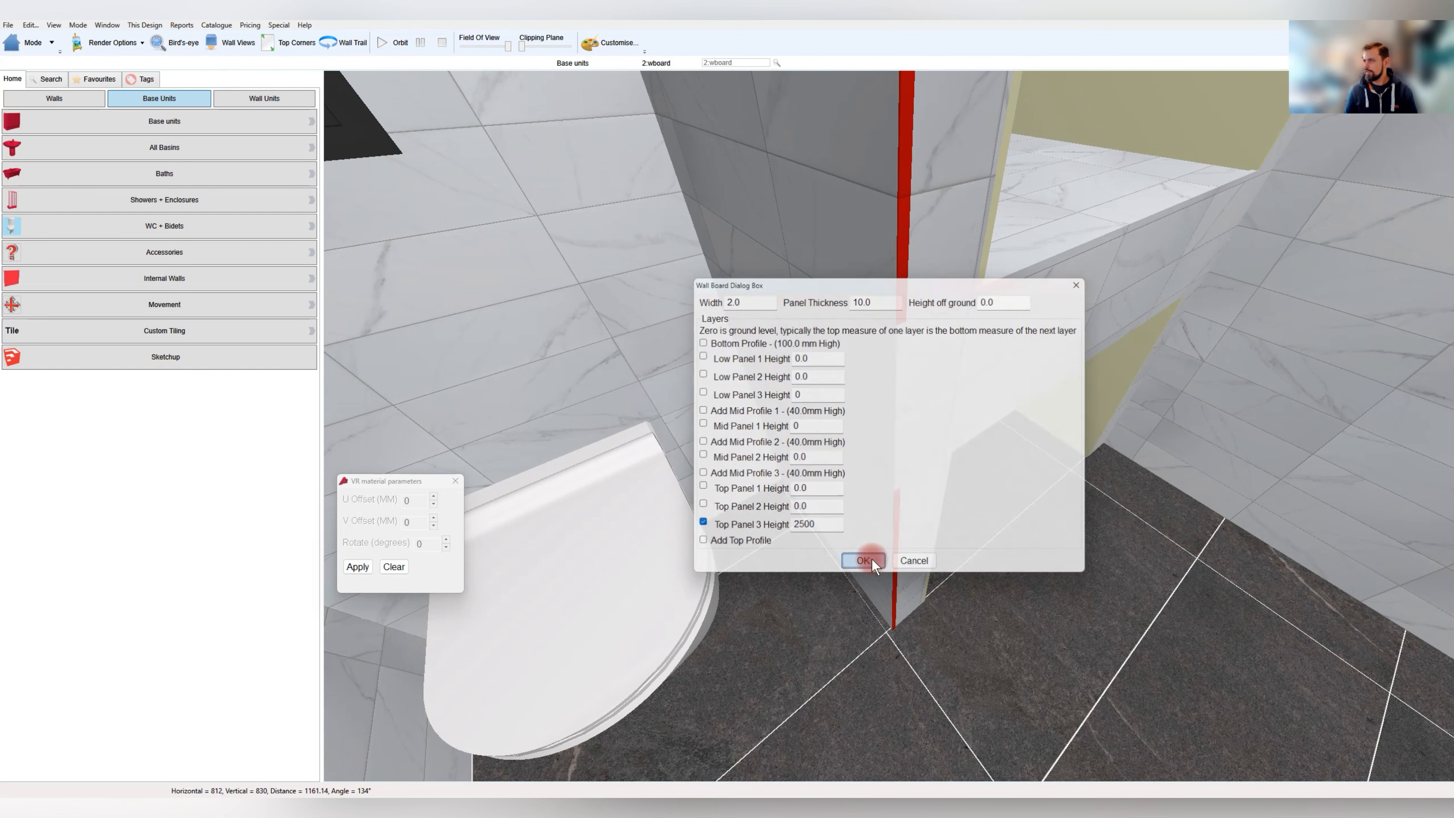
click(838, 525)
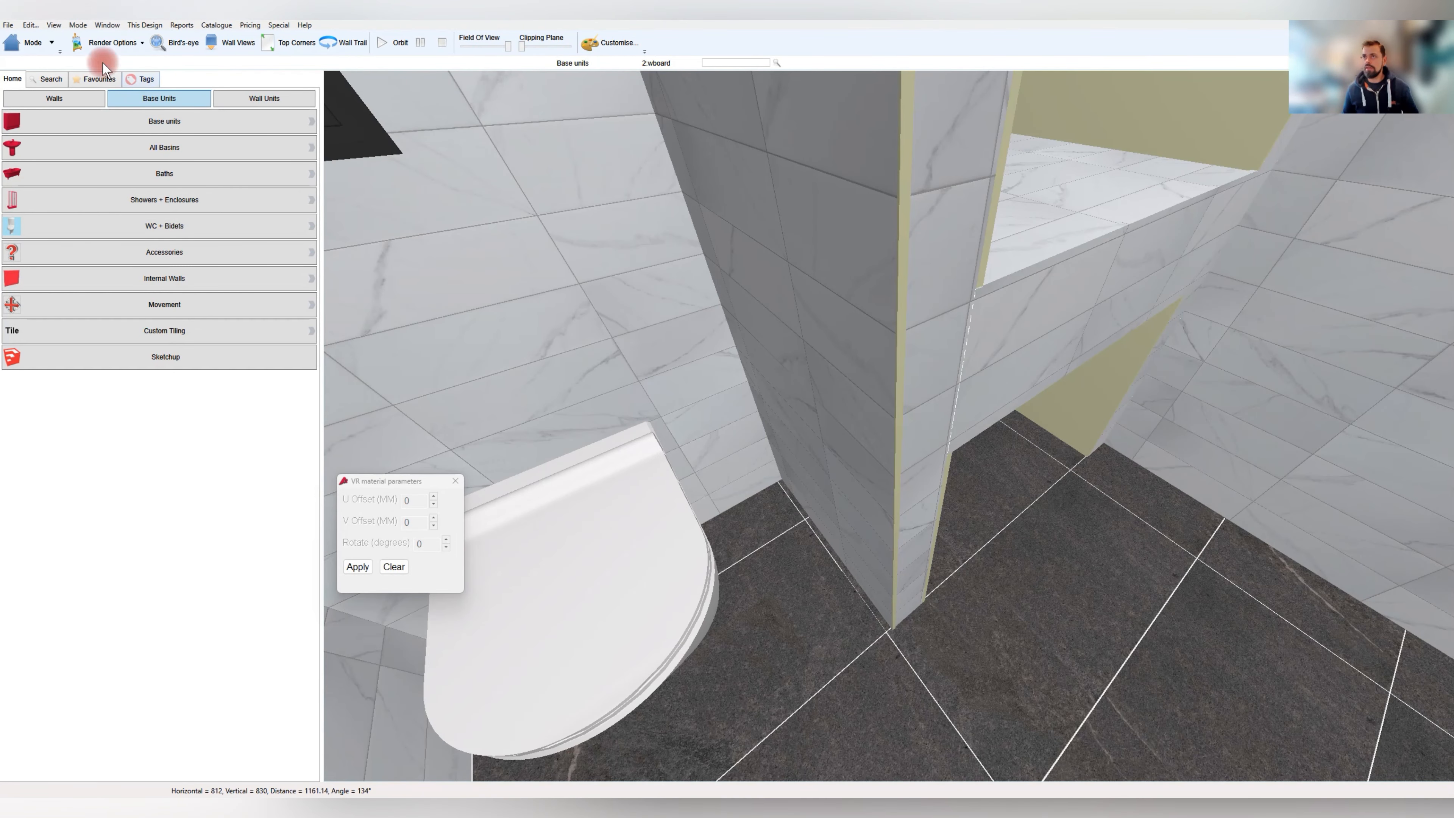
click(8, 25)
click(21, 73)
Give the thin strip along the bench's front edge the Chrome metal finish from the Custom Library
mouse_move(768, 615)
mouse_down()
mouse_move(740, 500)
mouse_move(942, 553)
mouse_up()
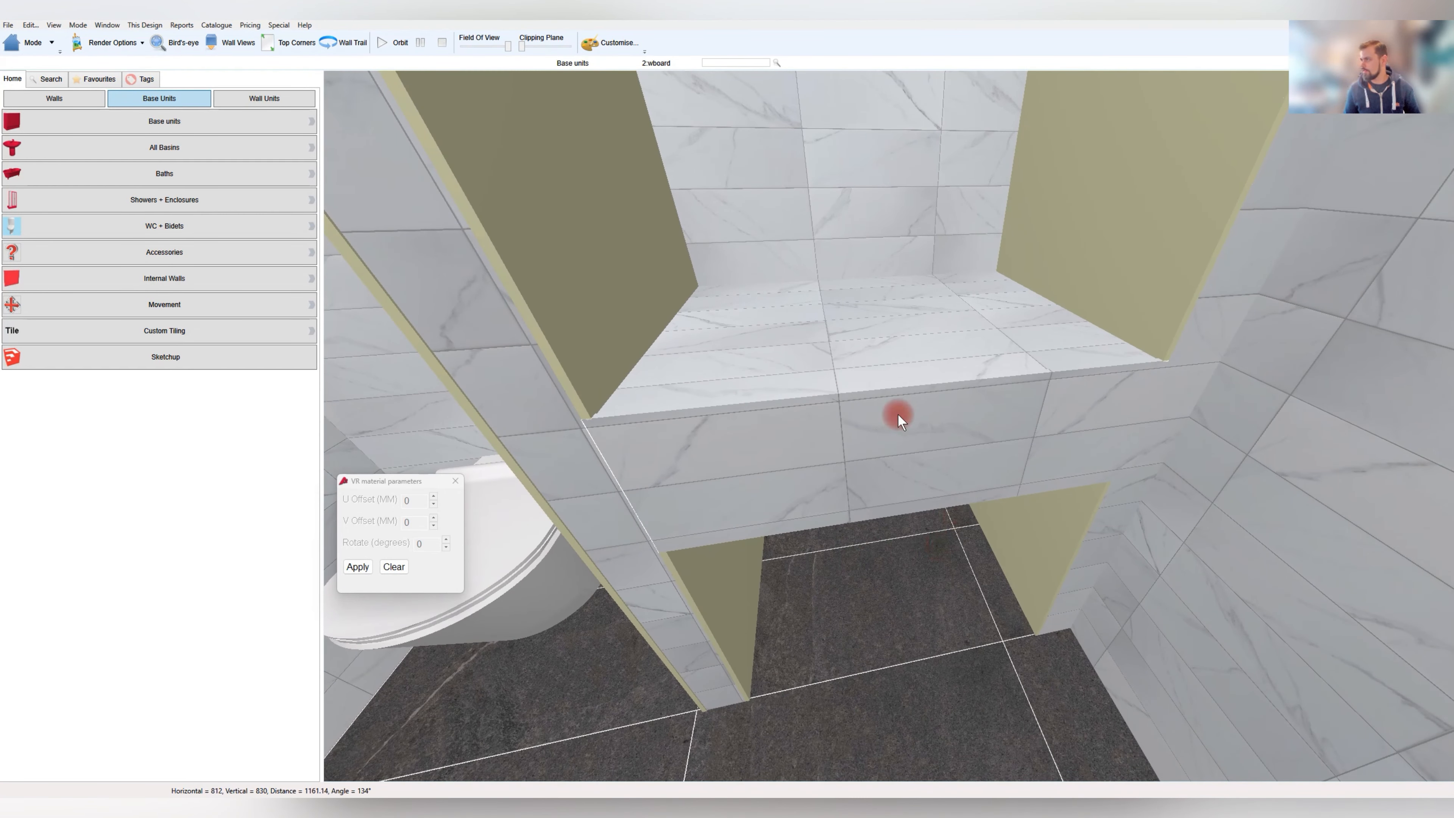
click(795, 395)
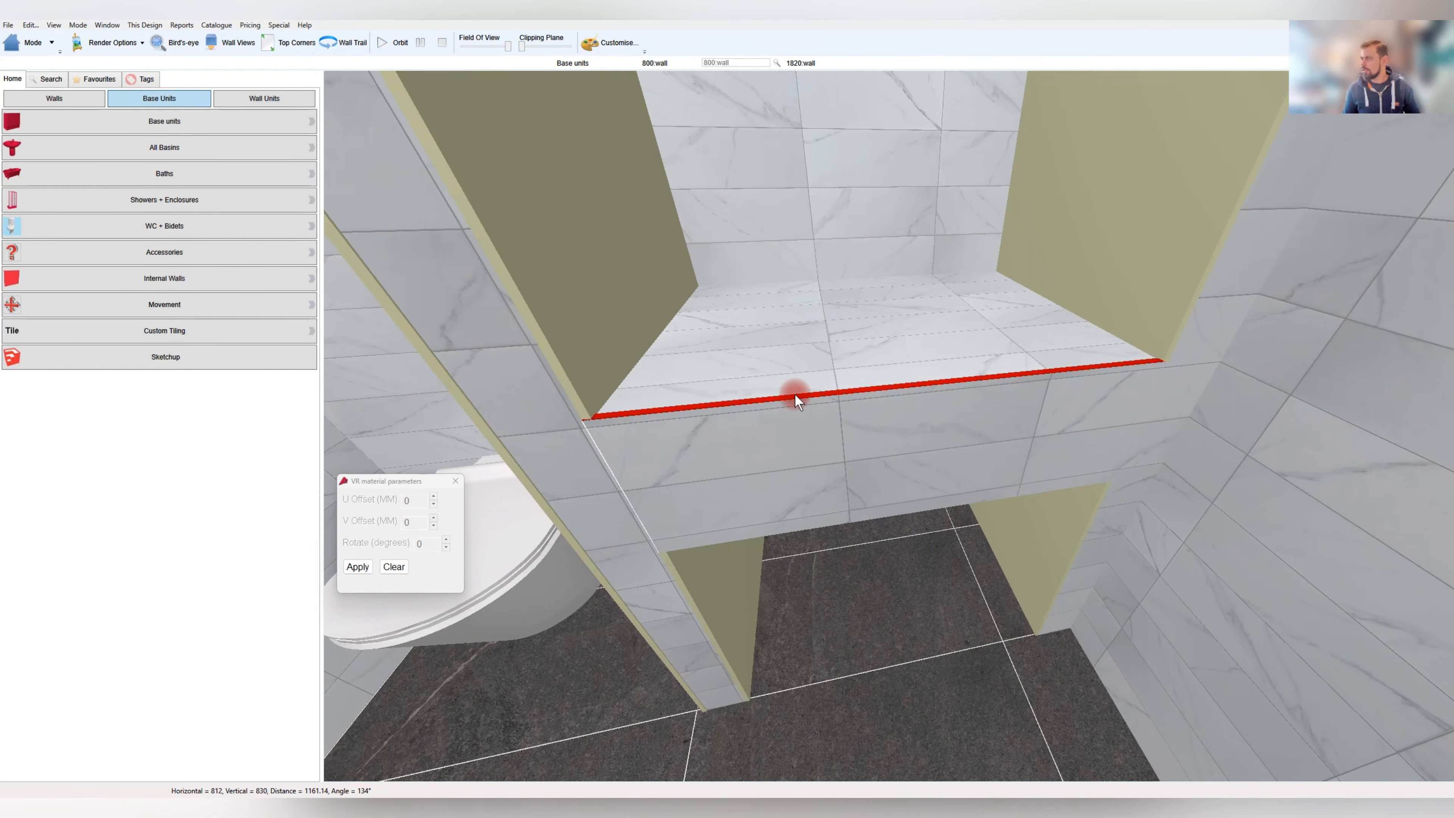
click(609, 44)
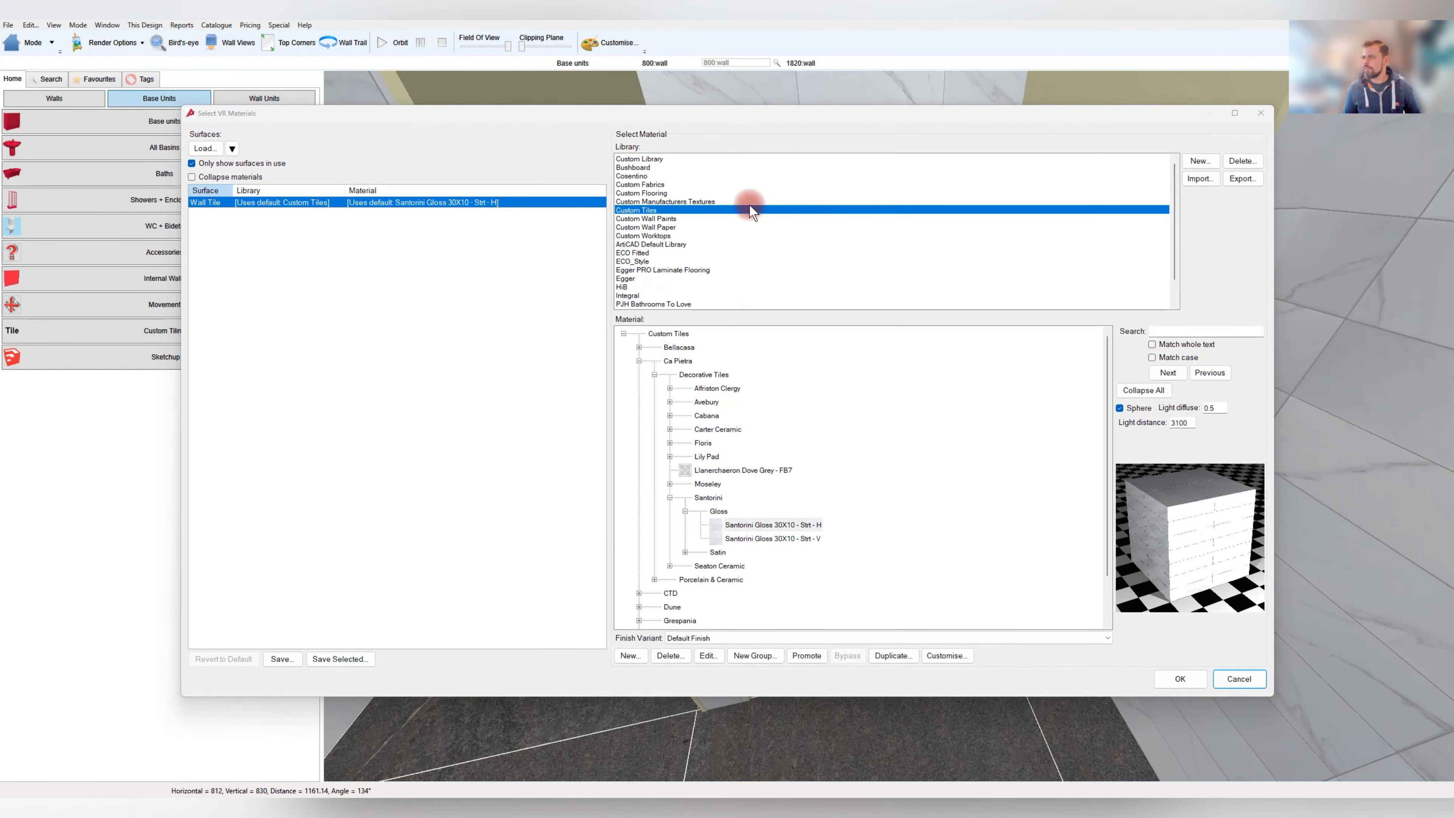
click(664, 159)
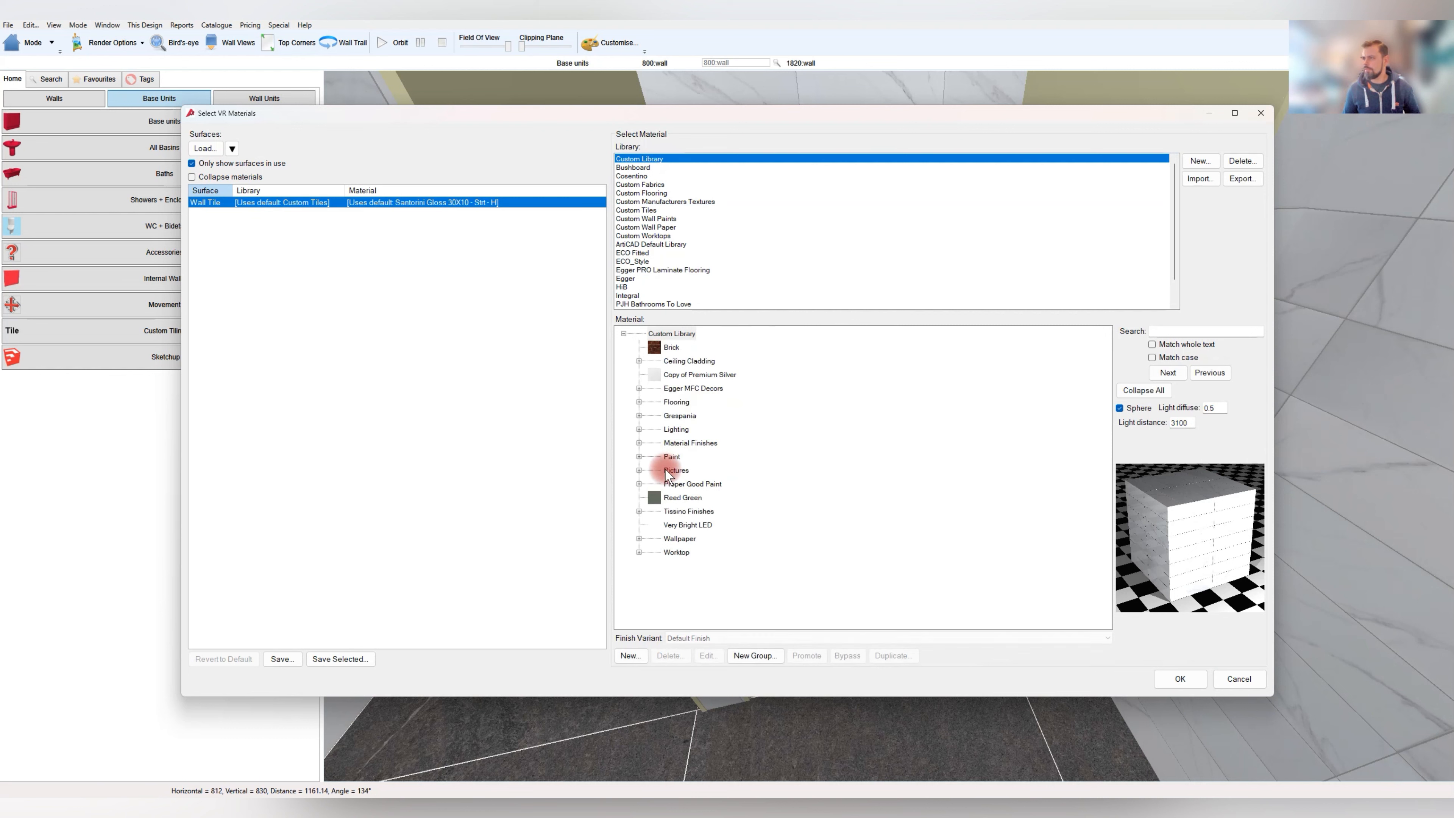
click(639, 442)
click(1253, 330)
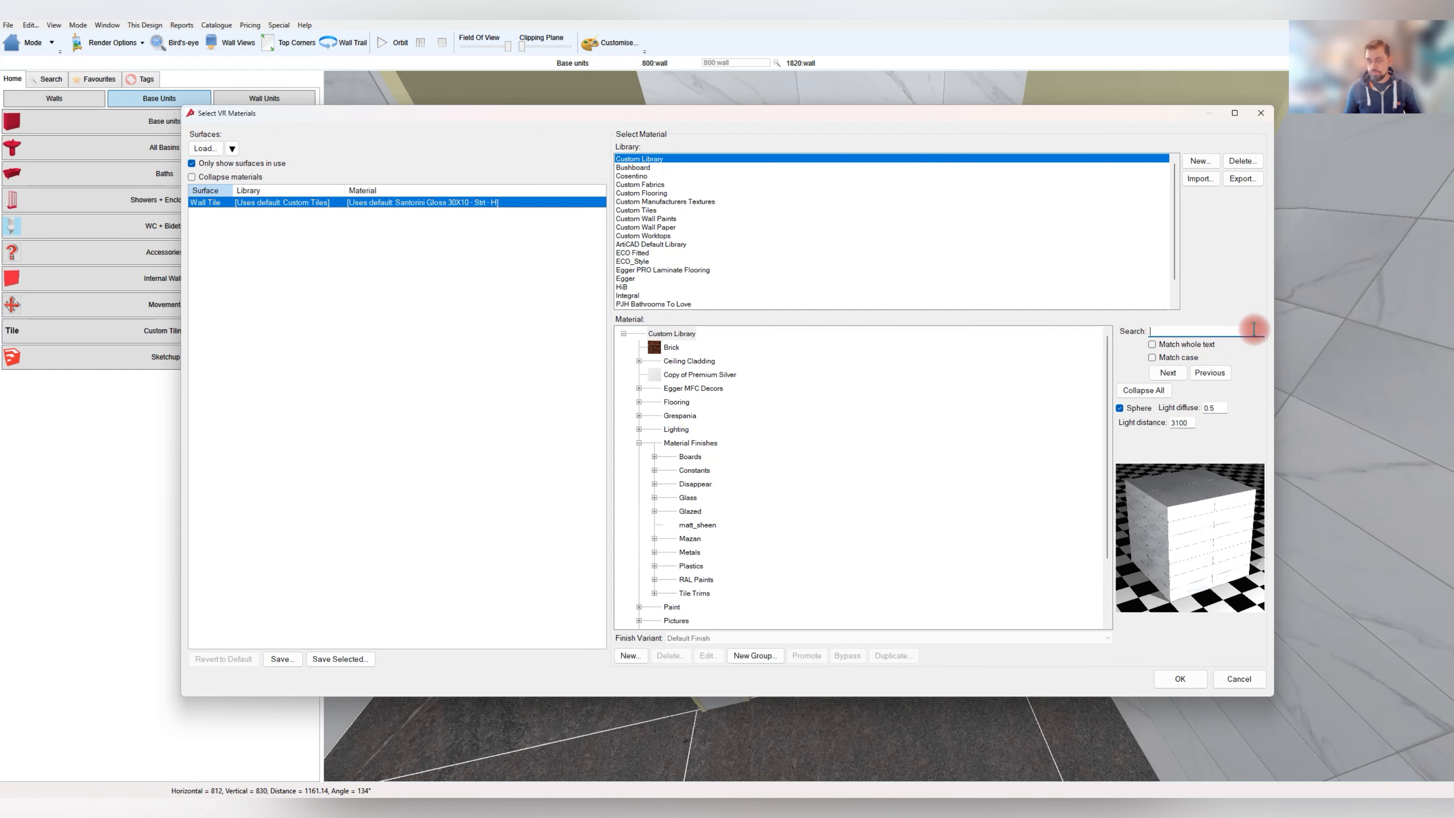
text(chrome)
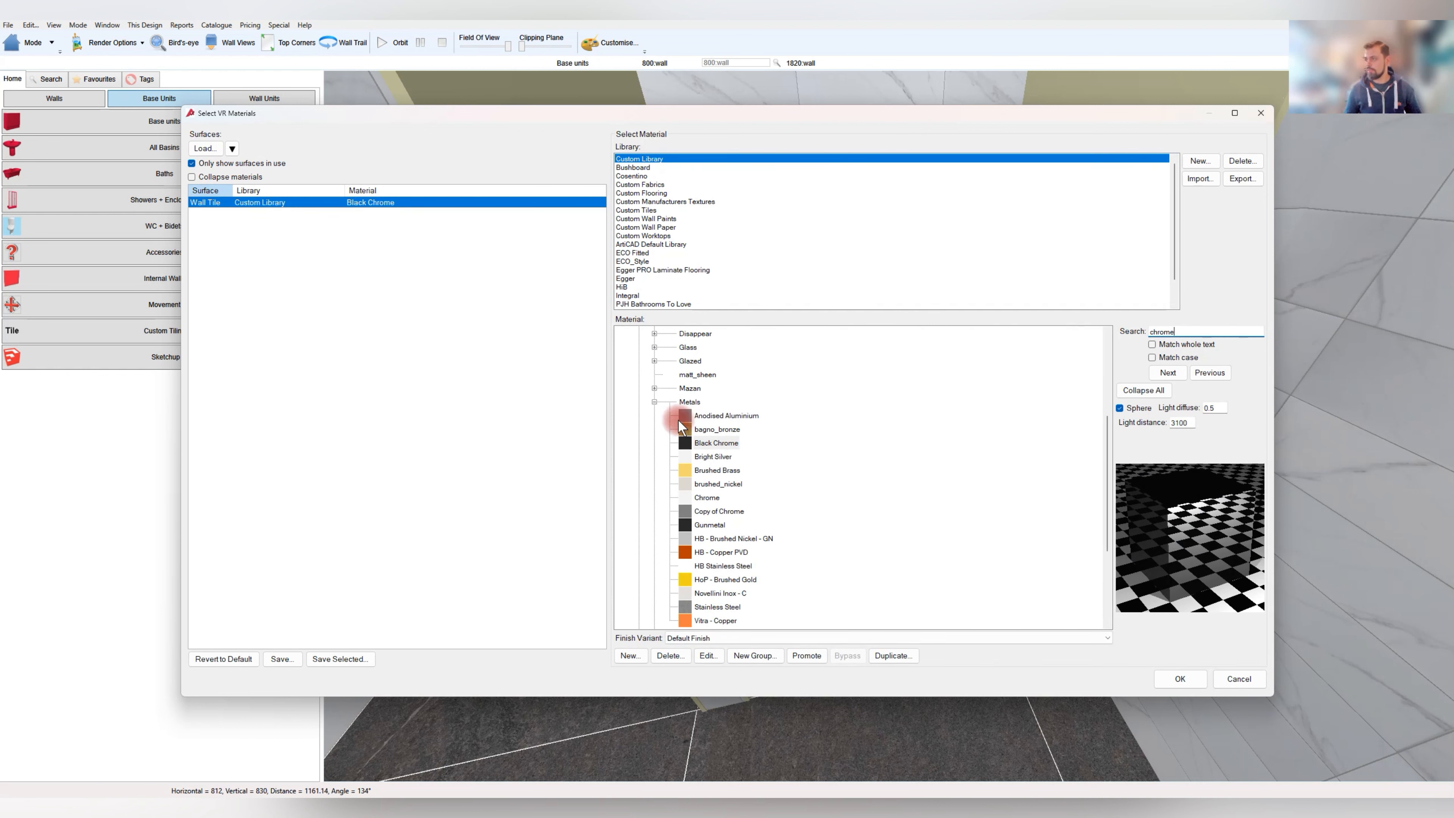
click(707, 496)
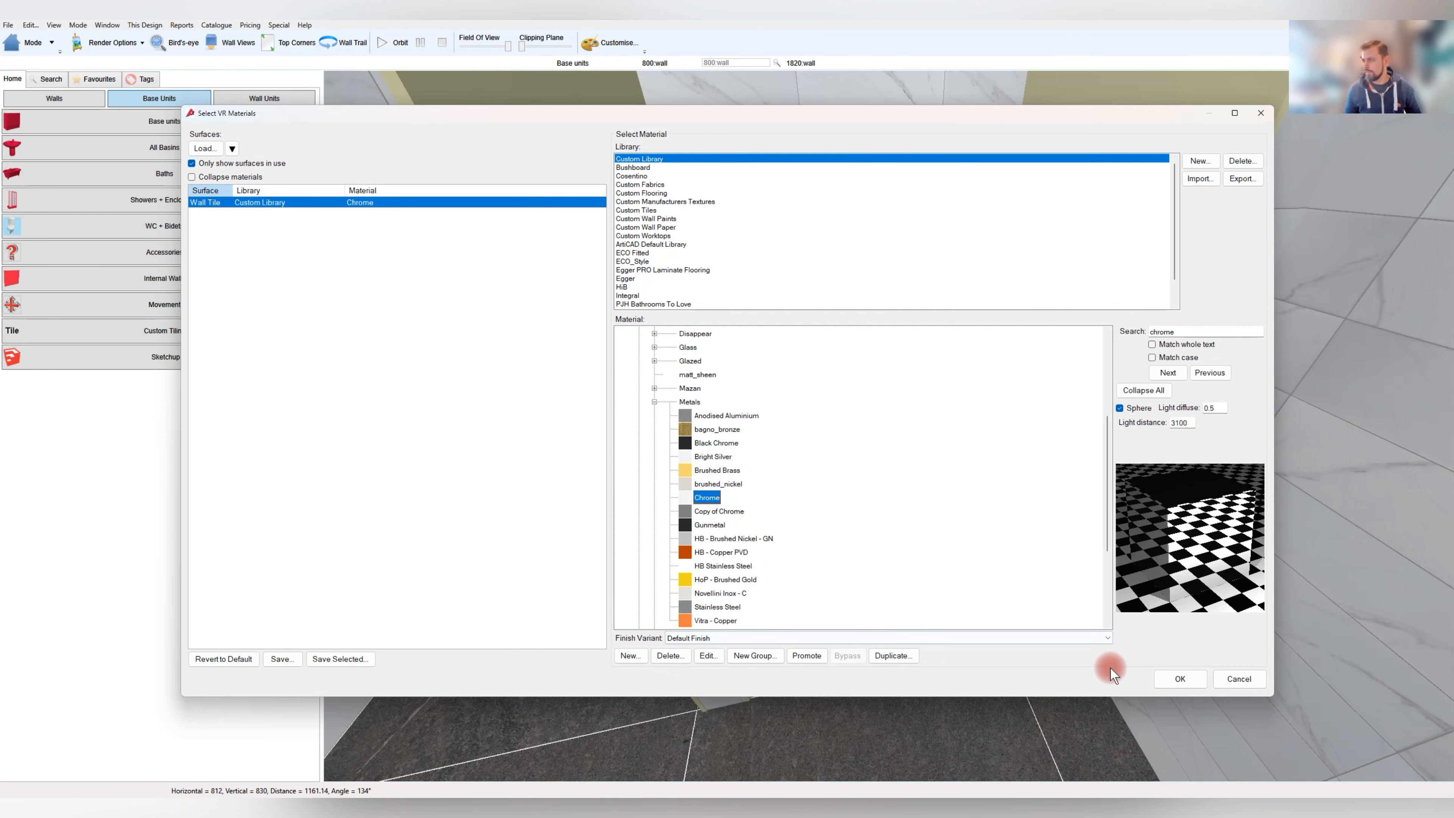
click(1173, 678)
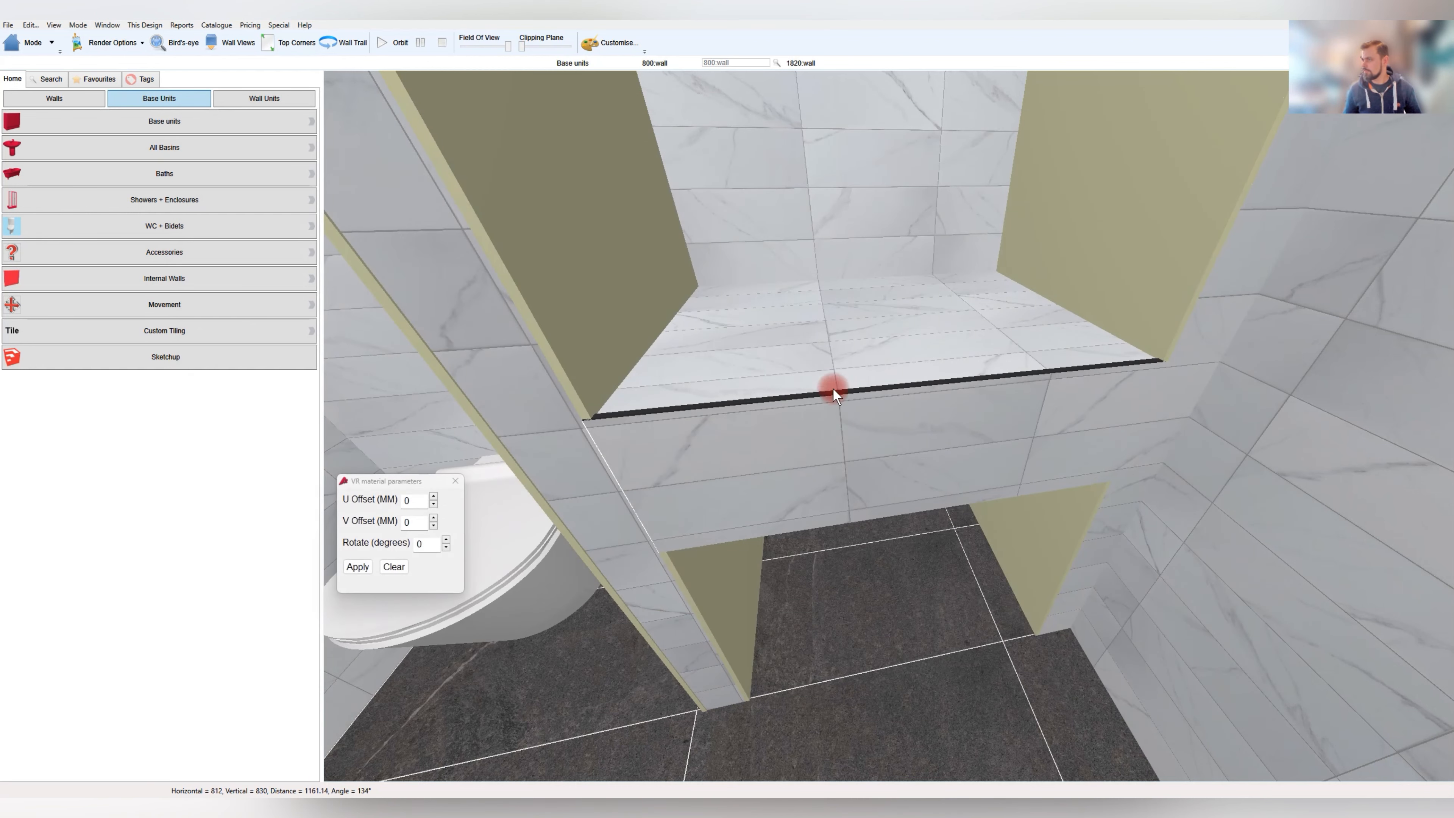
Assign the Custom Library's Chrome metal finish to the Tile Panel 3 and Tile Panel 8 surfaces in the design's materials
mouse_move(834, 386)
mouse_down()
mouse_move(670, 456)
mouse_move(756, 452)
mouse_move(691, 432)
mouse_move(817, 519)
mouse_move(927, 566)
mouse_up()
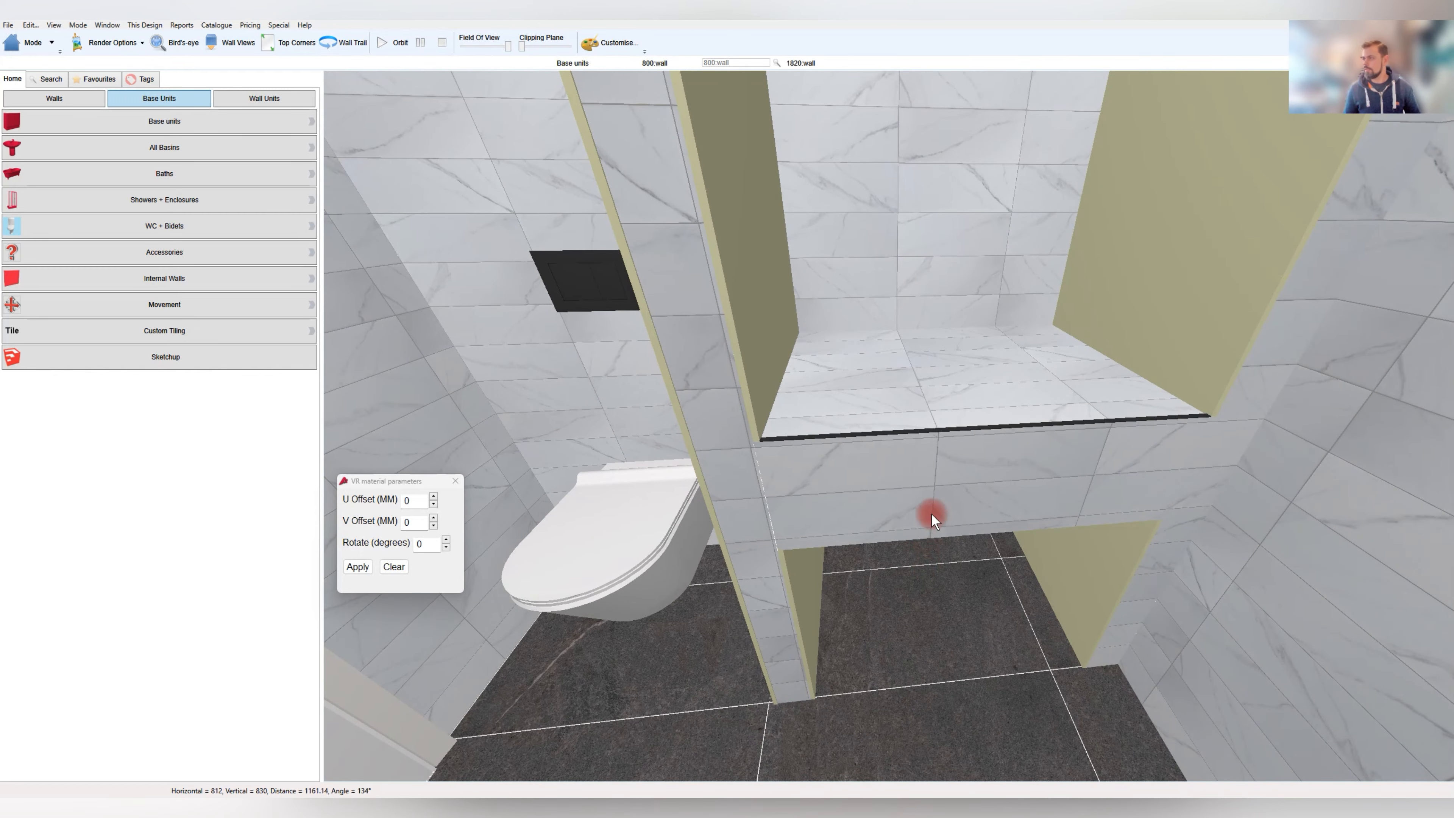
double_click(932, 513)
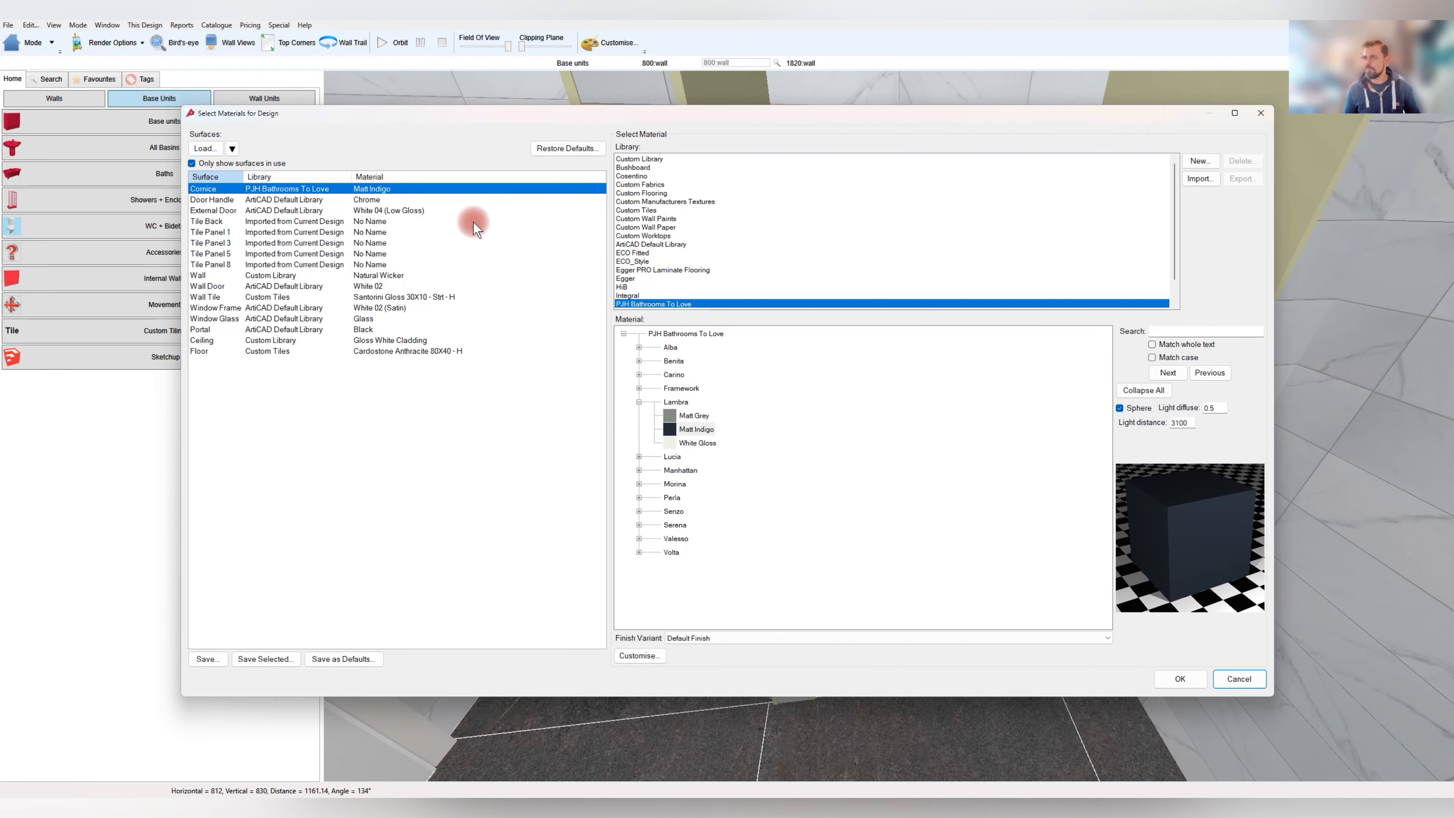
click(383, 245)
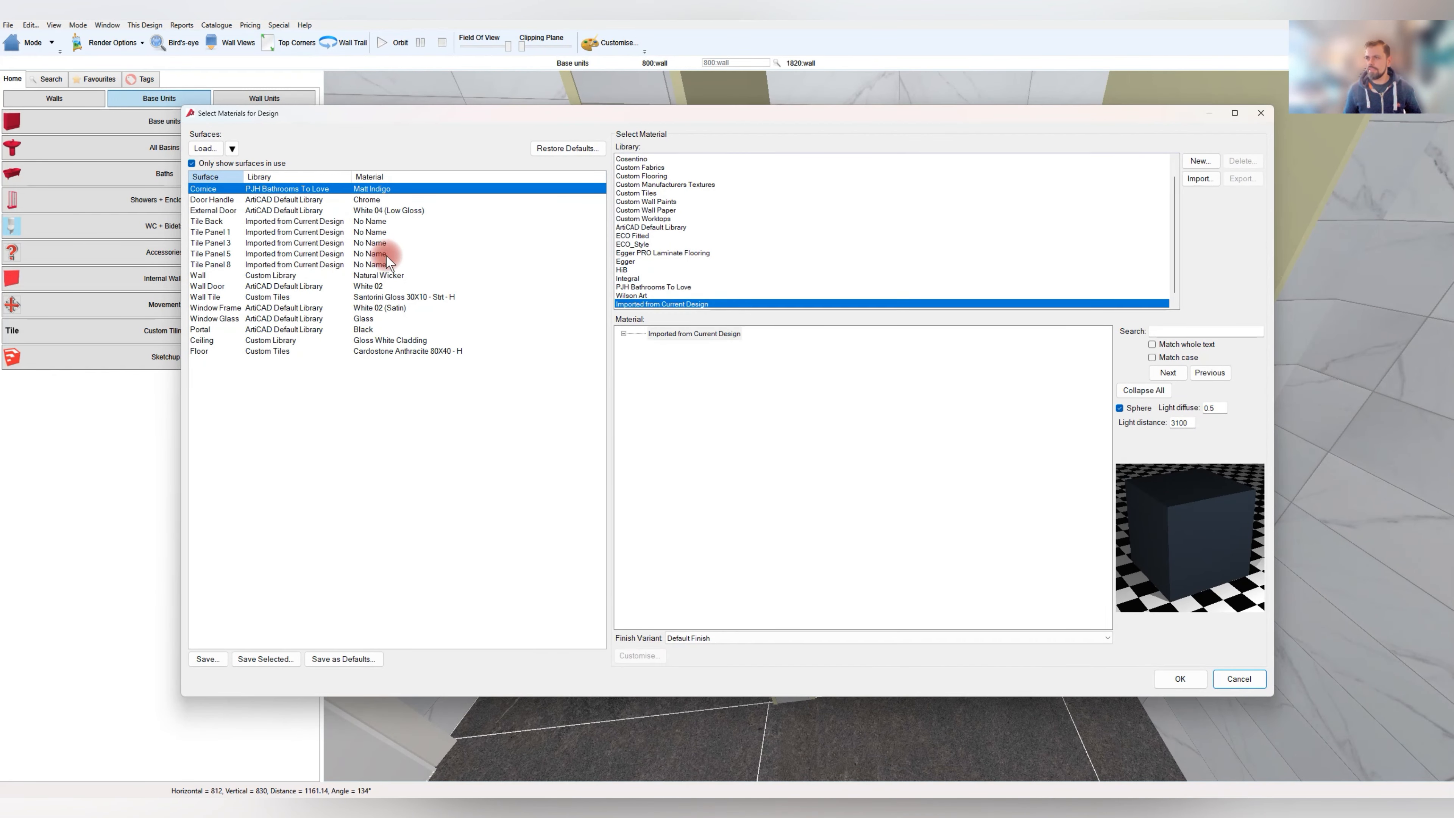
ctrl+click(387, 266)
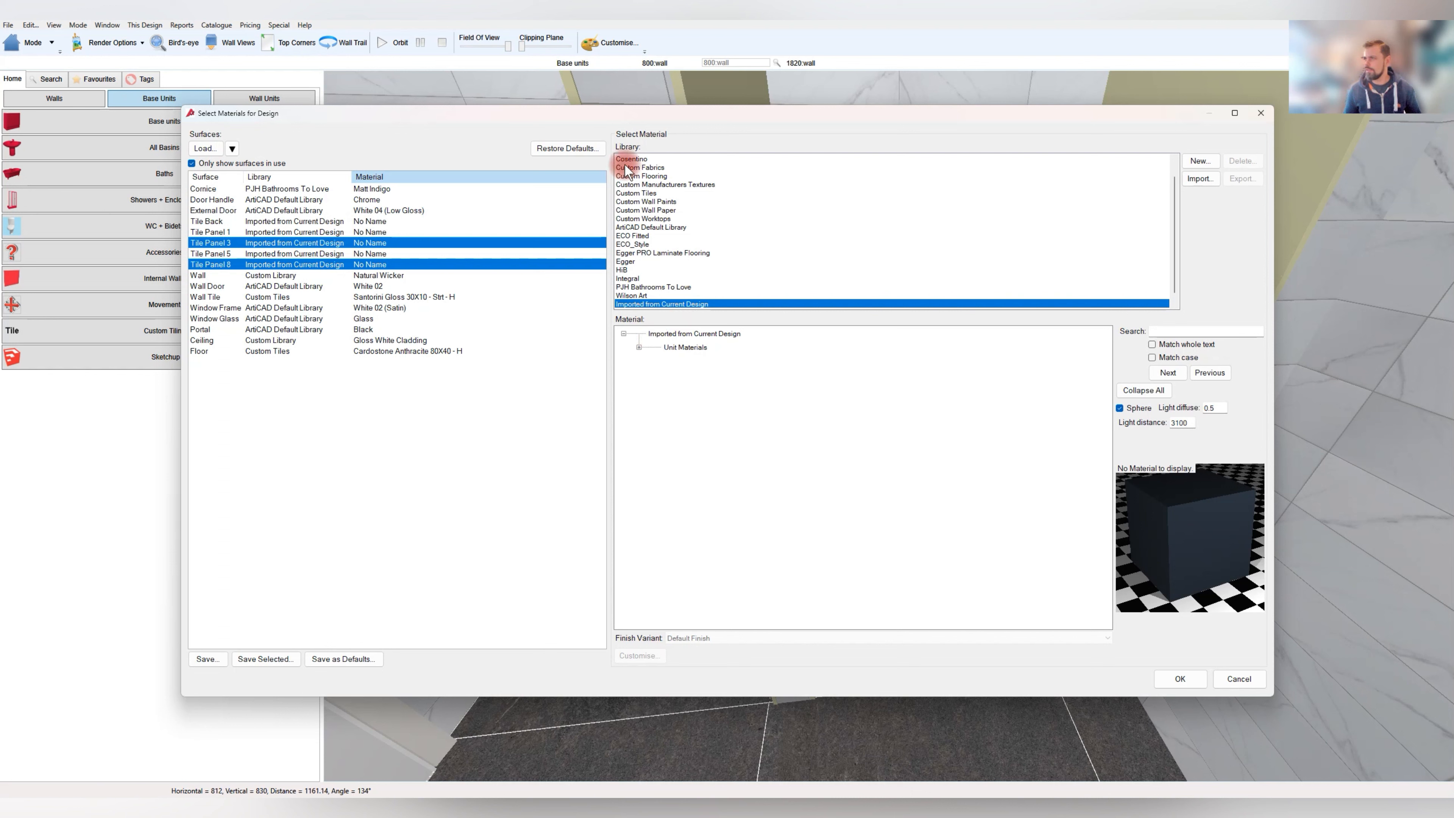
scroll(651, 169, up, 1)
click(639, 159)
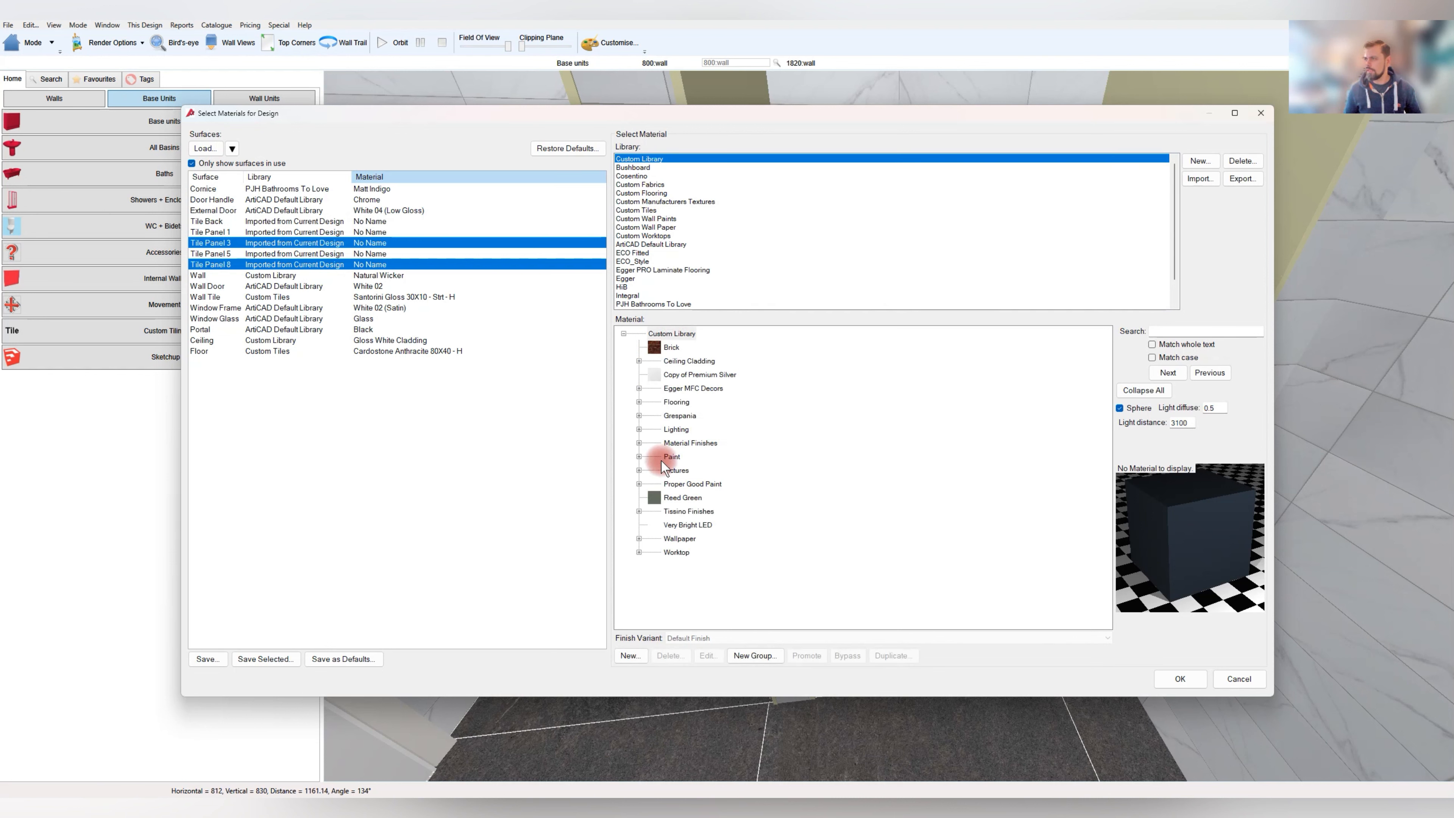
click(639, 444)
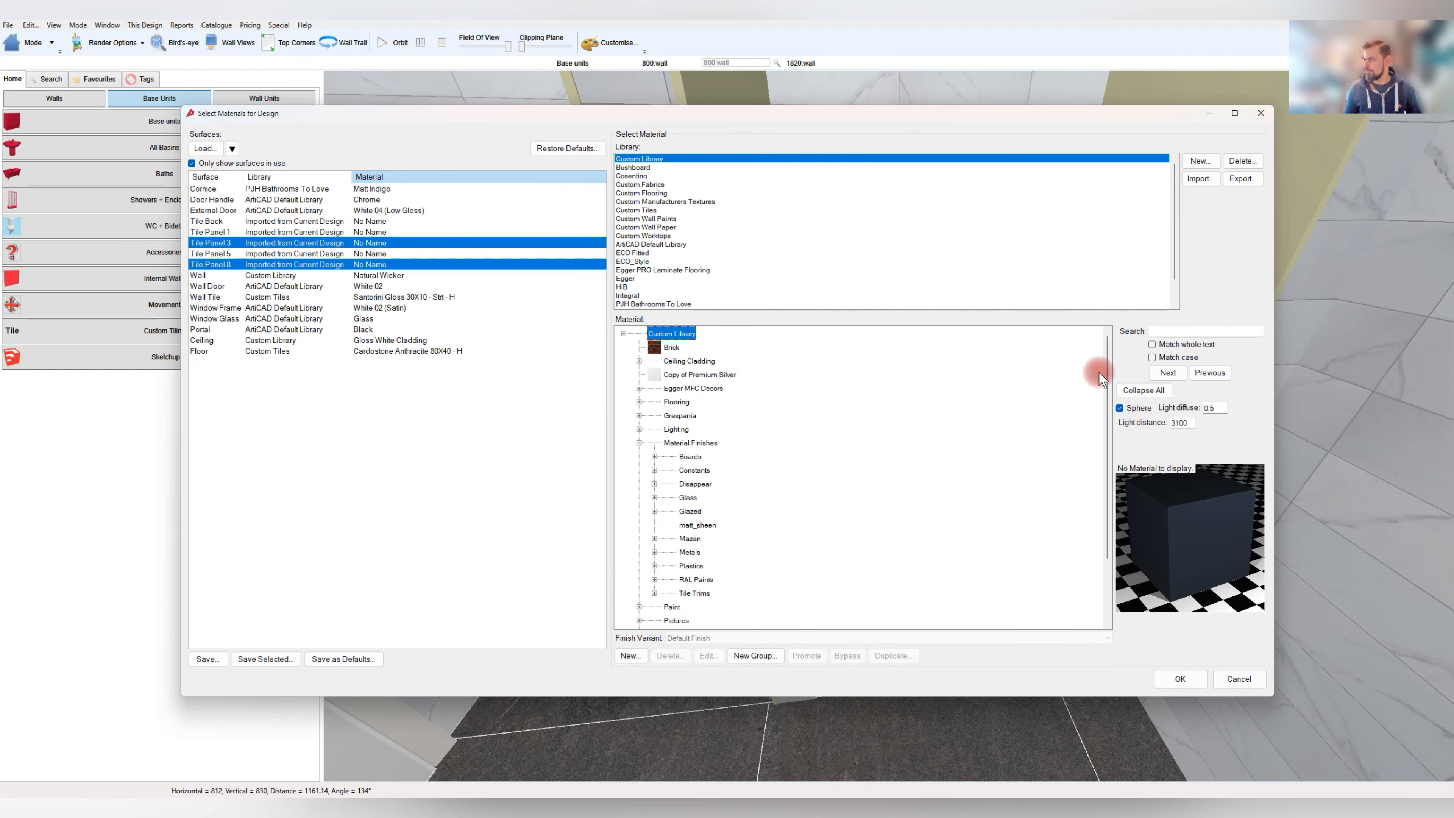
click(1196, 331)
text(chrome)
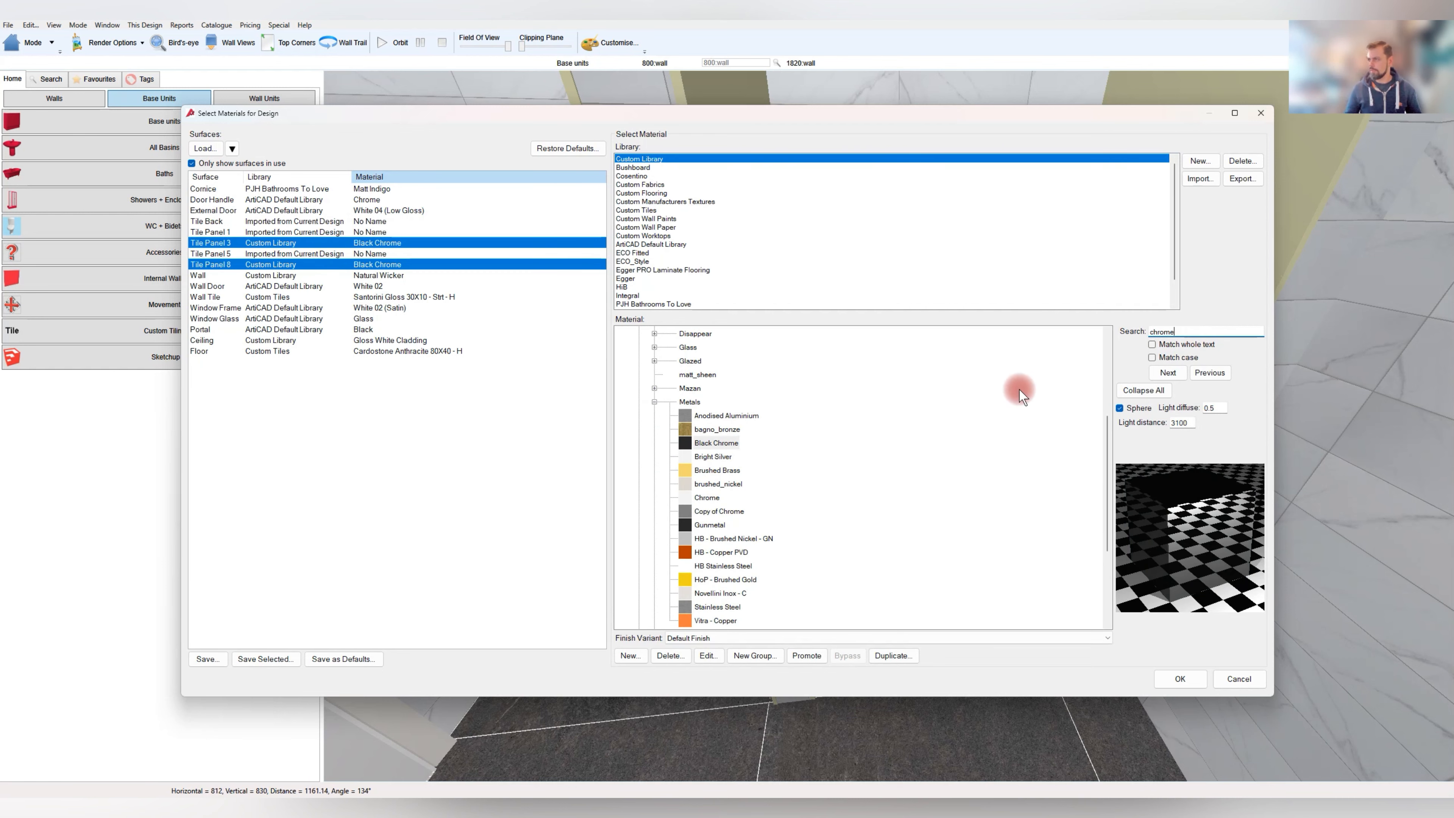
click(710, 497)
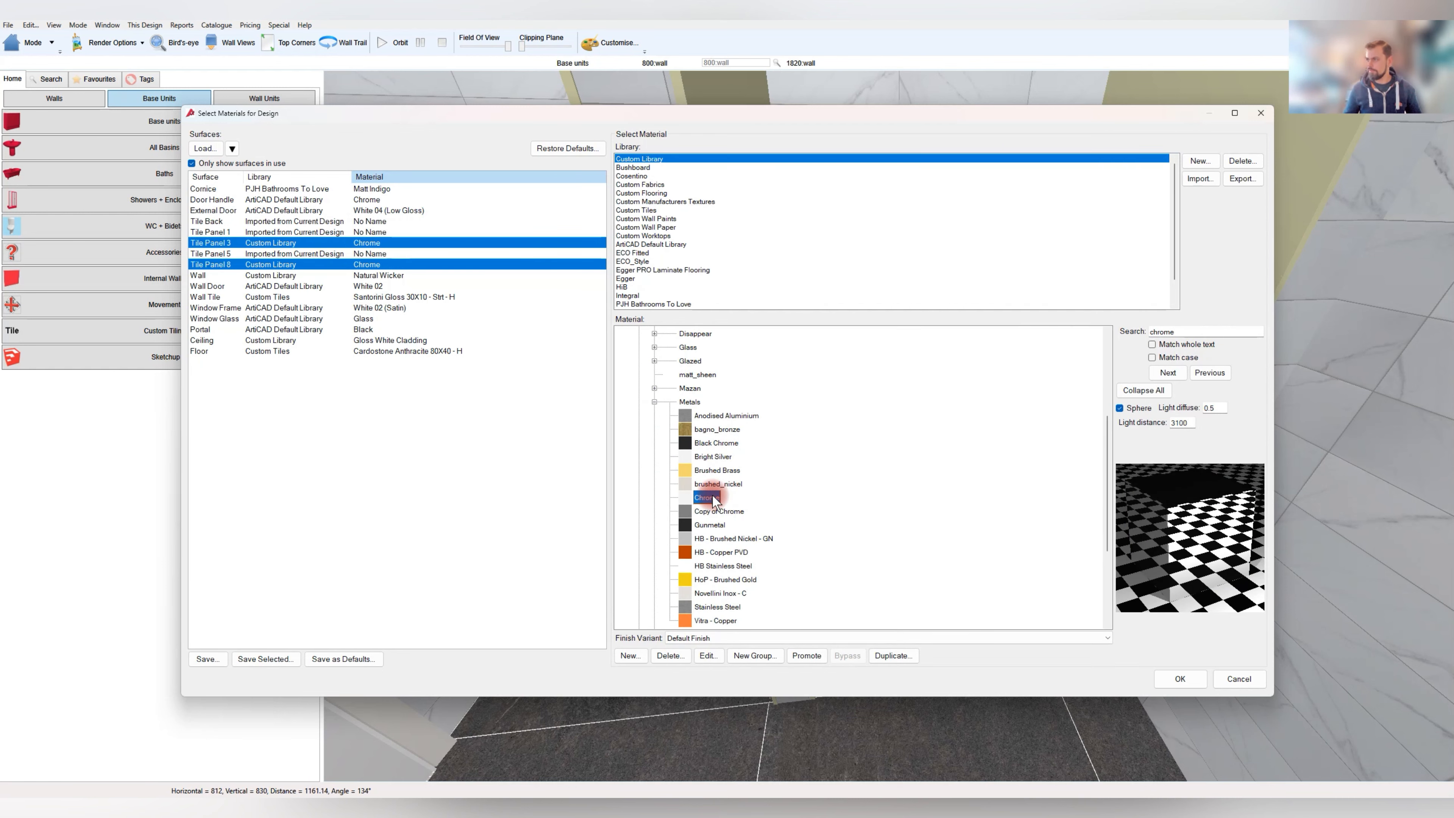
click(1180, 679)
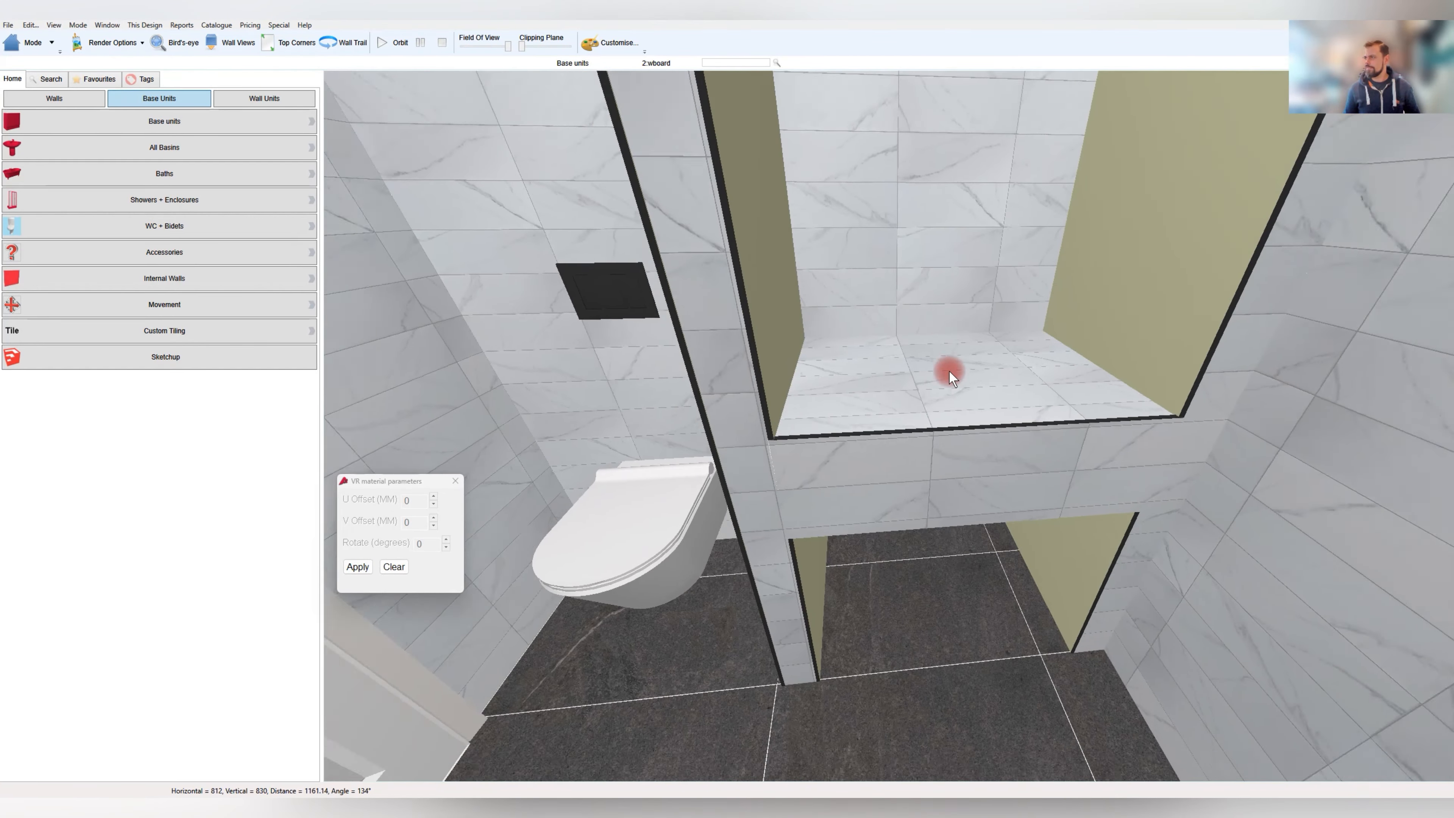
Open the design's materials, select the Tile Panel 1 surface and bring up the Ca Pietra group in the Custom Tiles library
drag(949, 376, 809, 285)
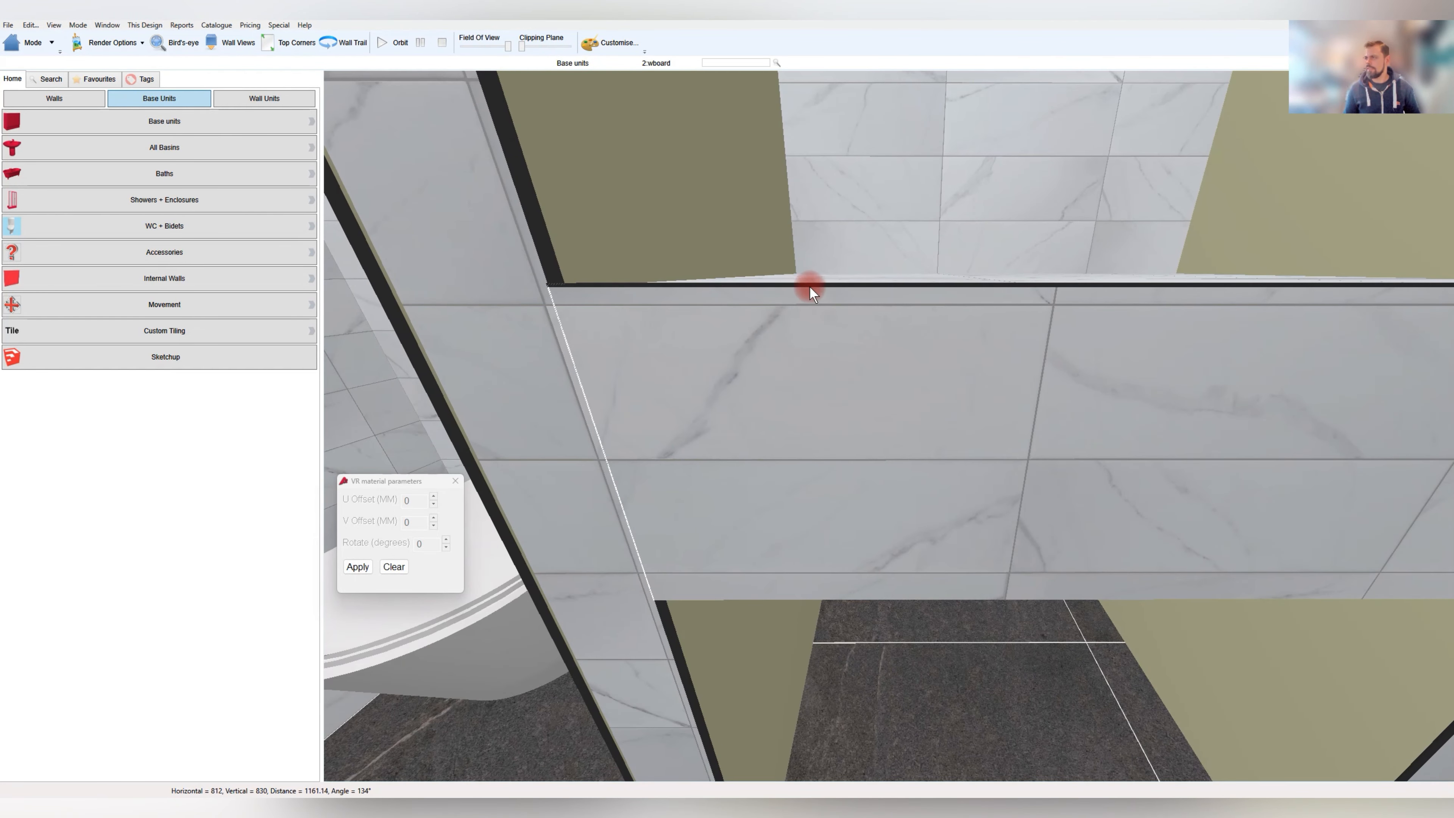
drag(807, 424, 848, 469)
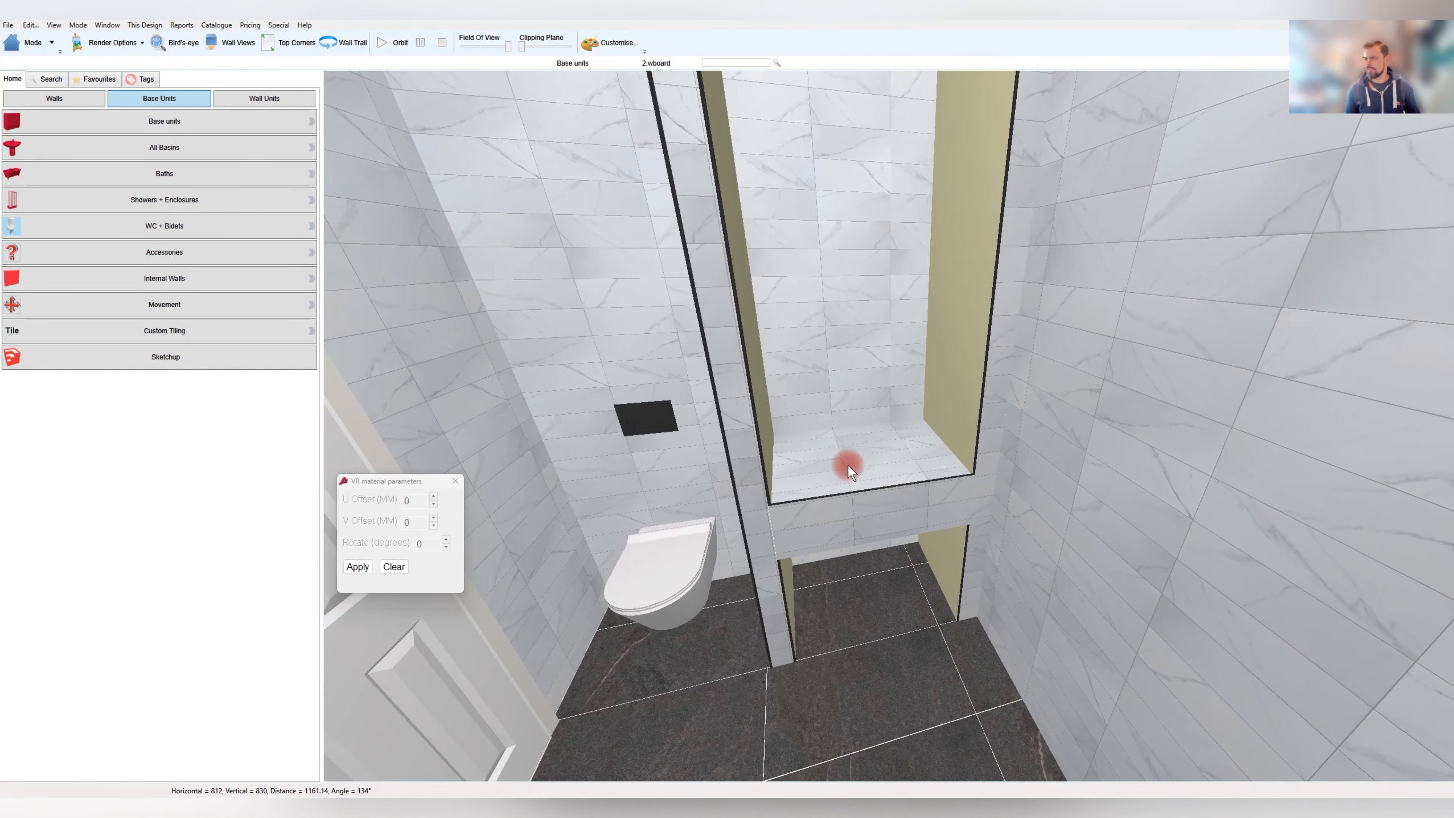
double_click(806, 443)
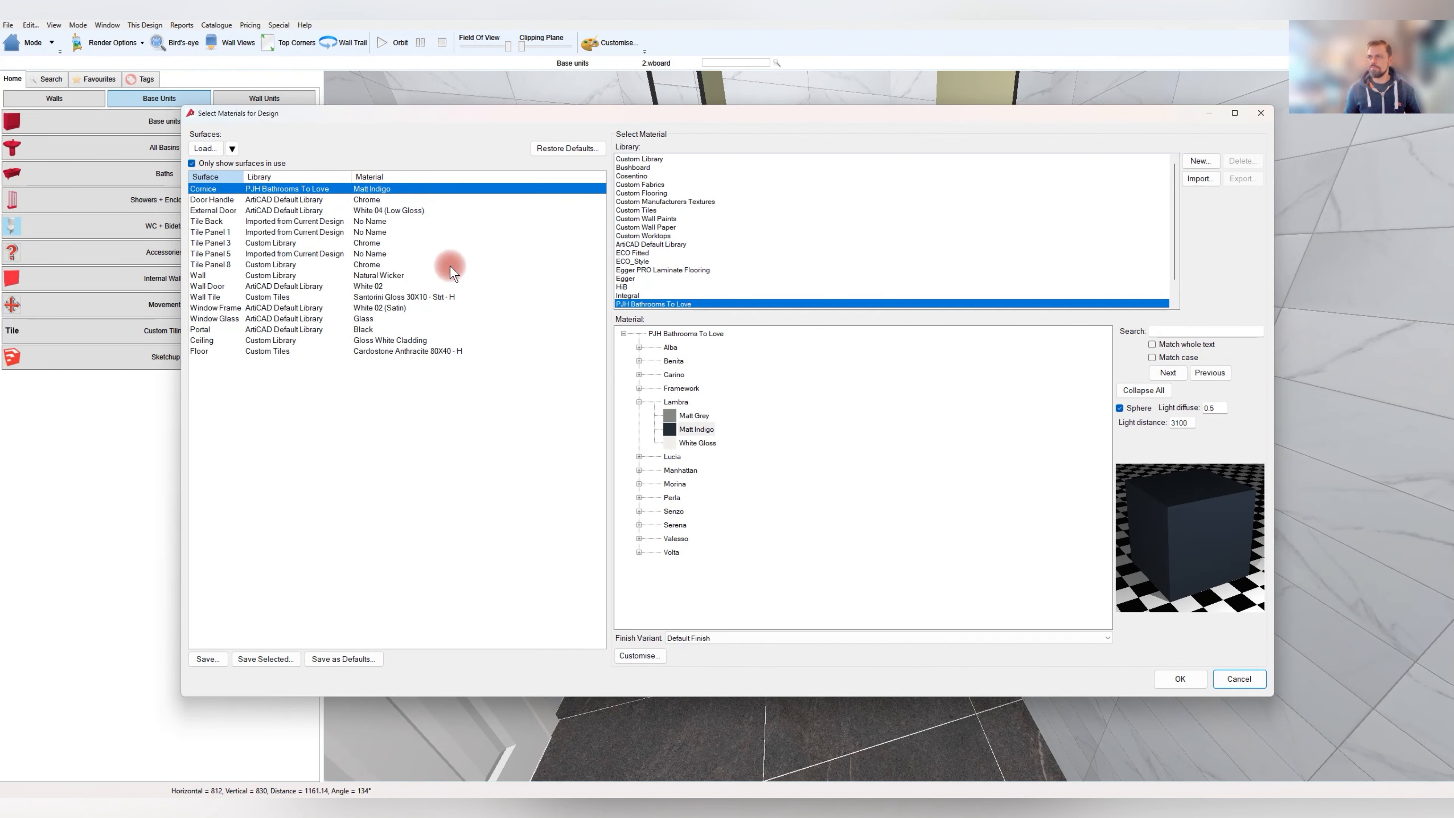
click(382, 229)
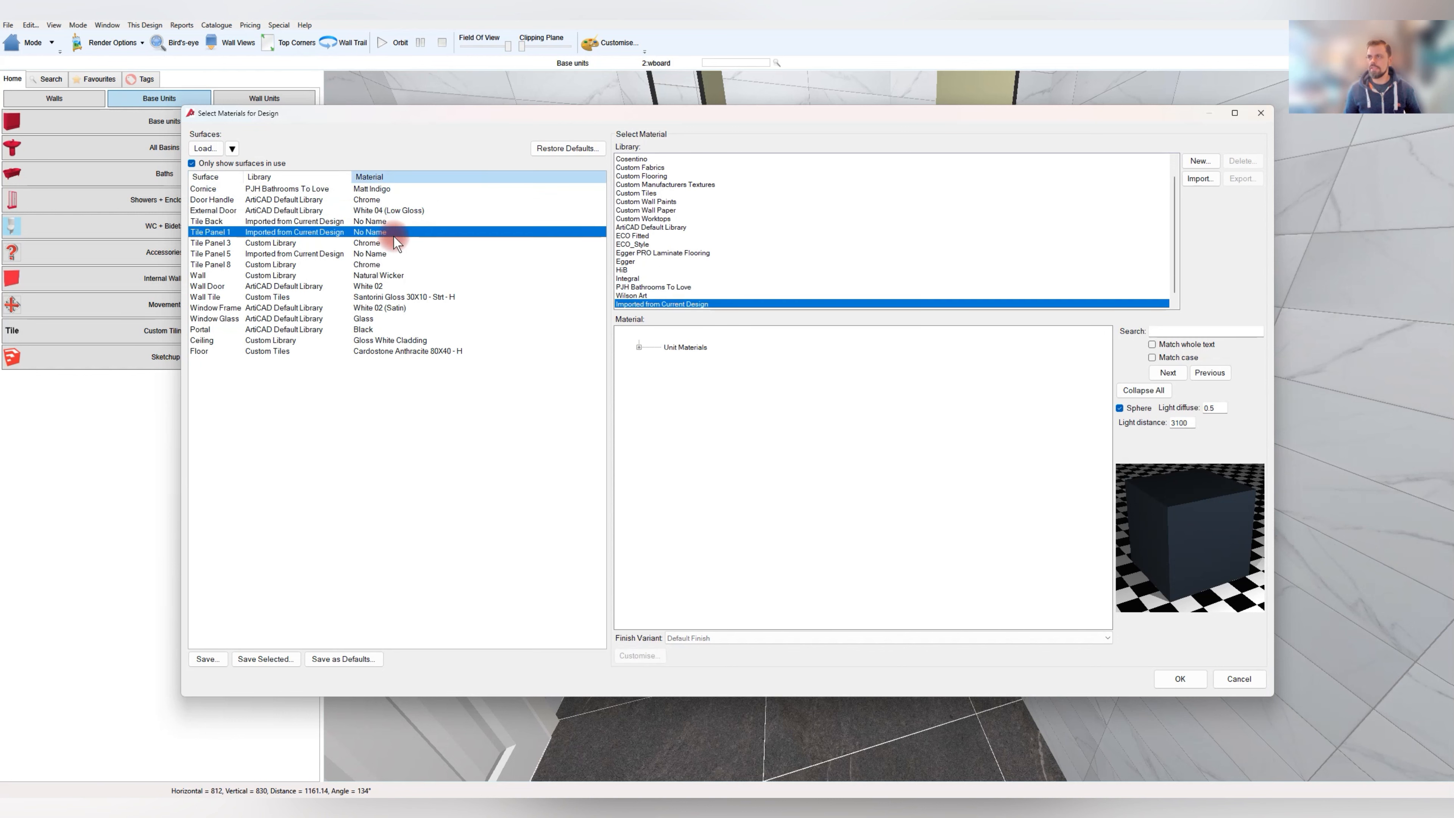
ctrl+click(378, 253)
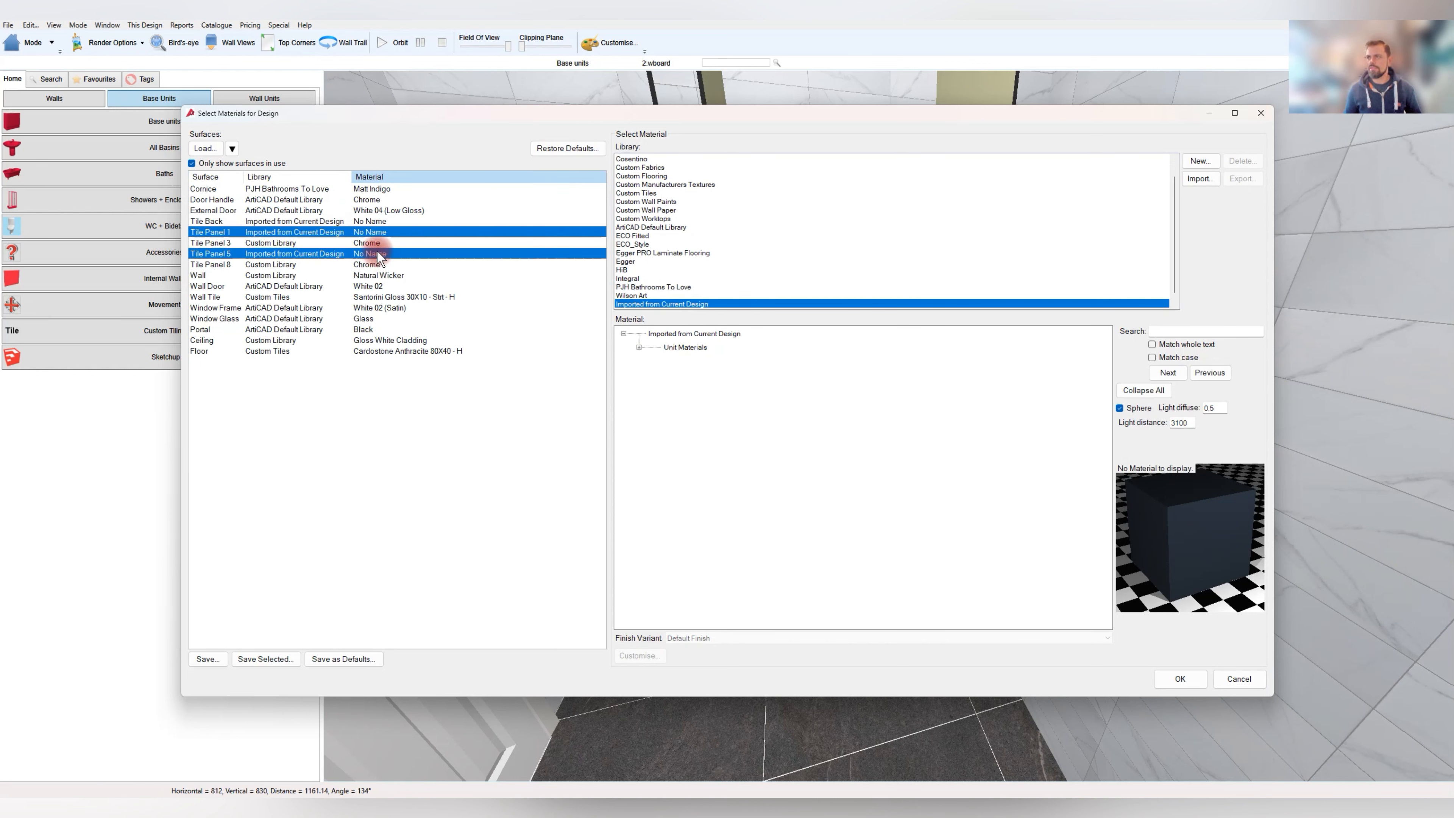
click(377, 223)
click(378, 232)
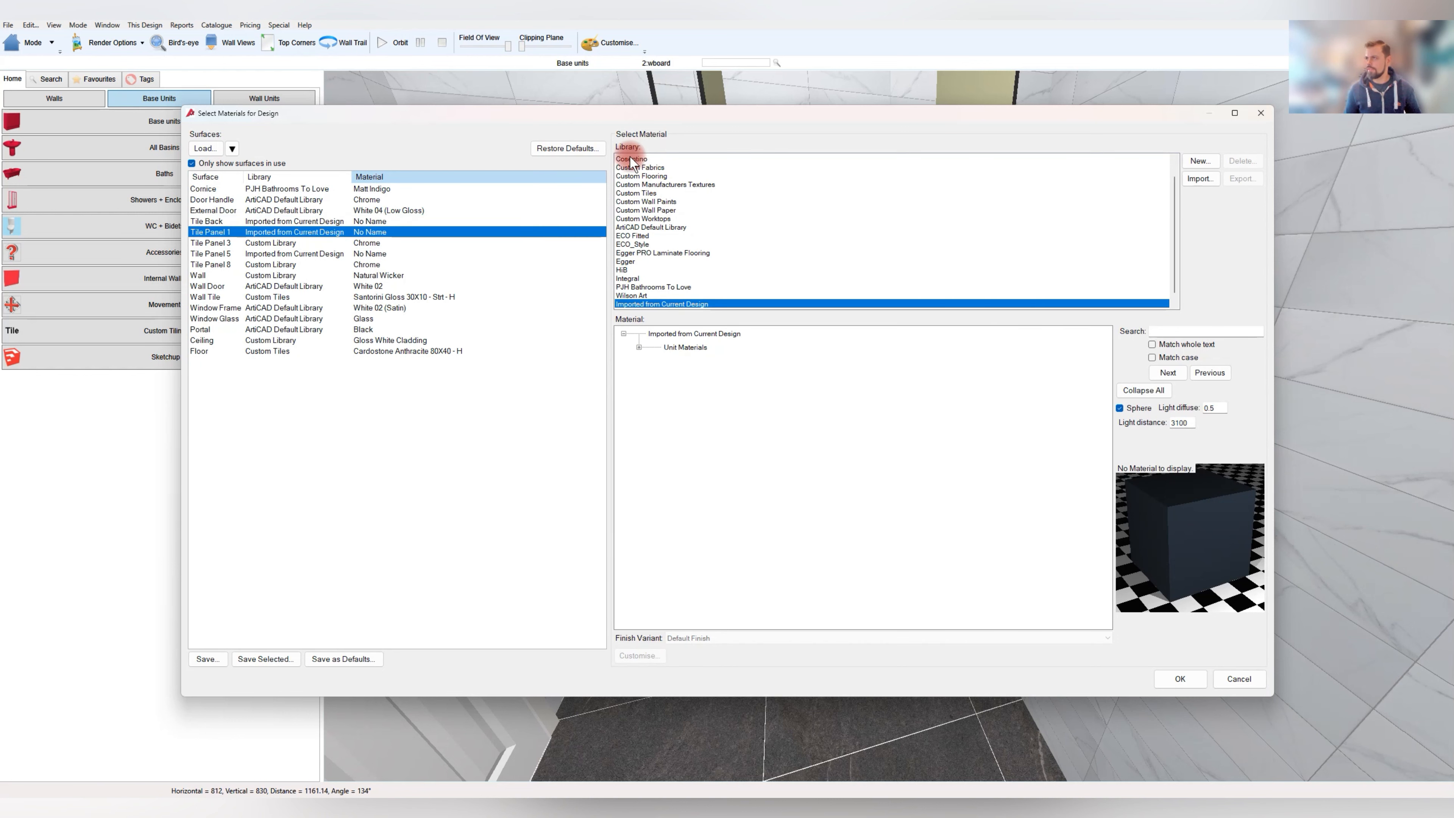
scroll(665, 210, up, 1)
click(658, 202)
click(656, 209)
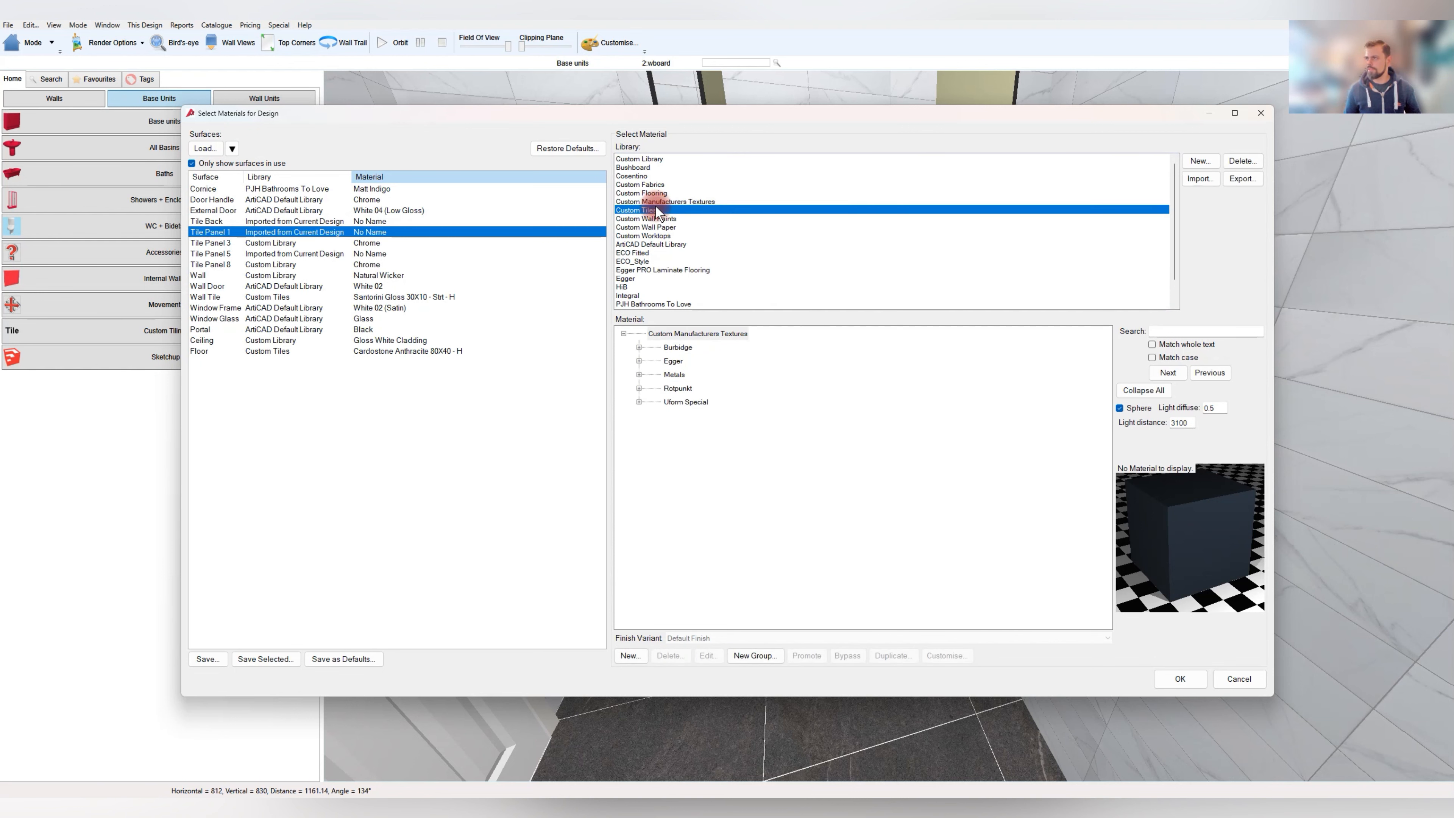
click(734, 332)
click(638, 361)
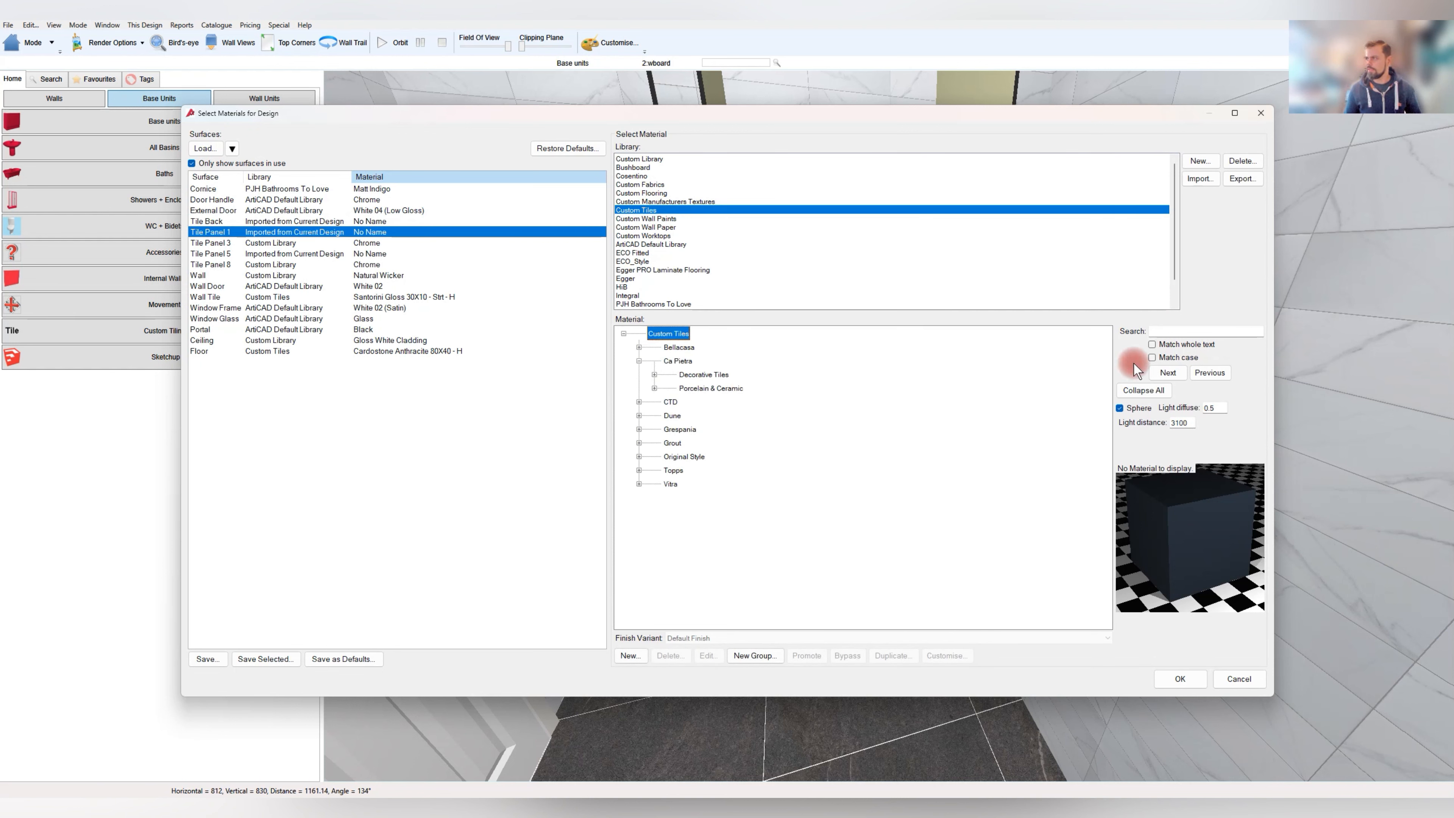
Assign Santorini Gloss 30X10 - Strt - H from Ca Pietra's decorative tiles to the Tile Panel 1 surface and apply the materials
click(1174, 331)
text(sanot)
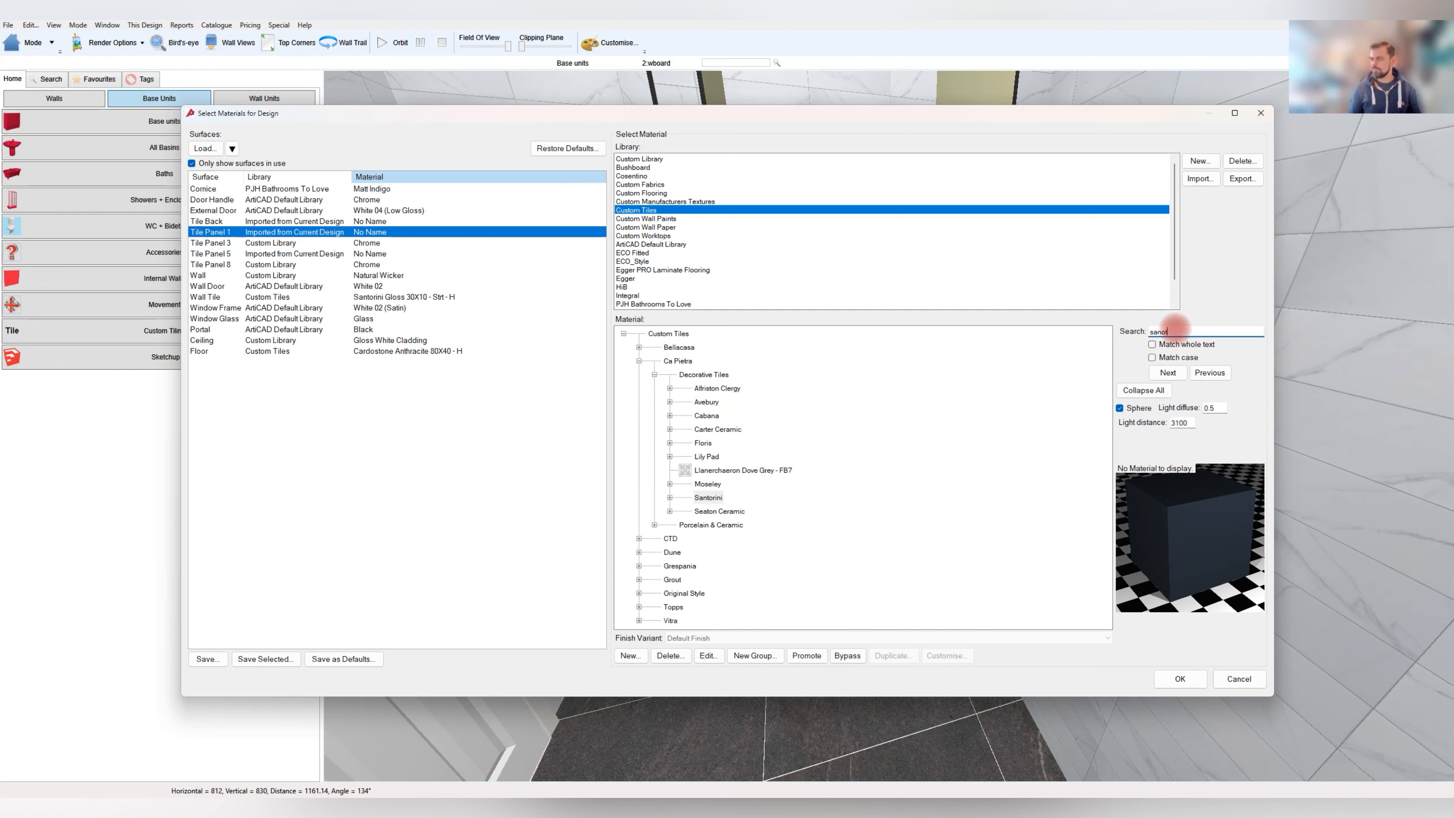
key(BackSpace)
key(BackSpace)
text(t)
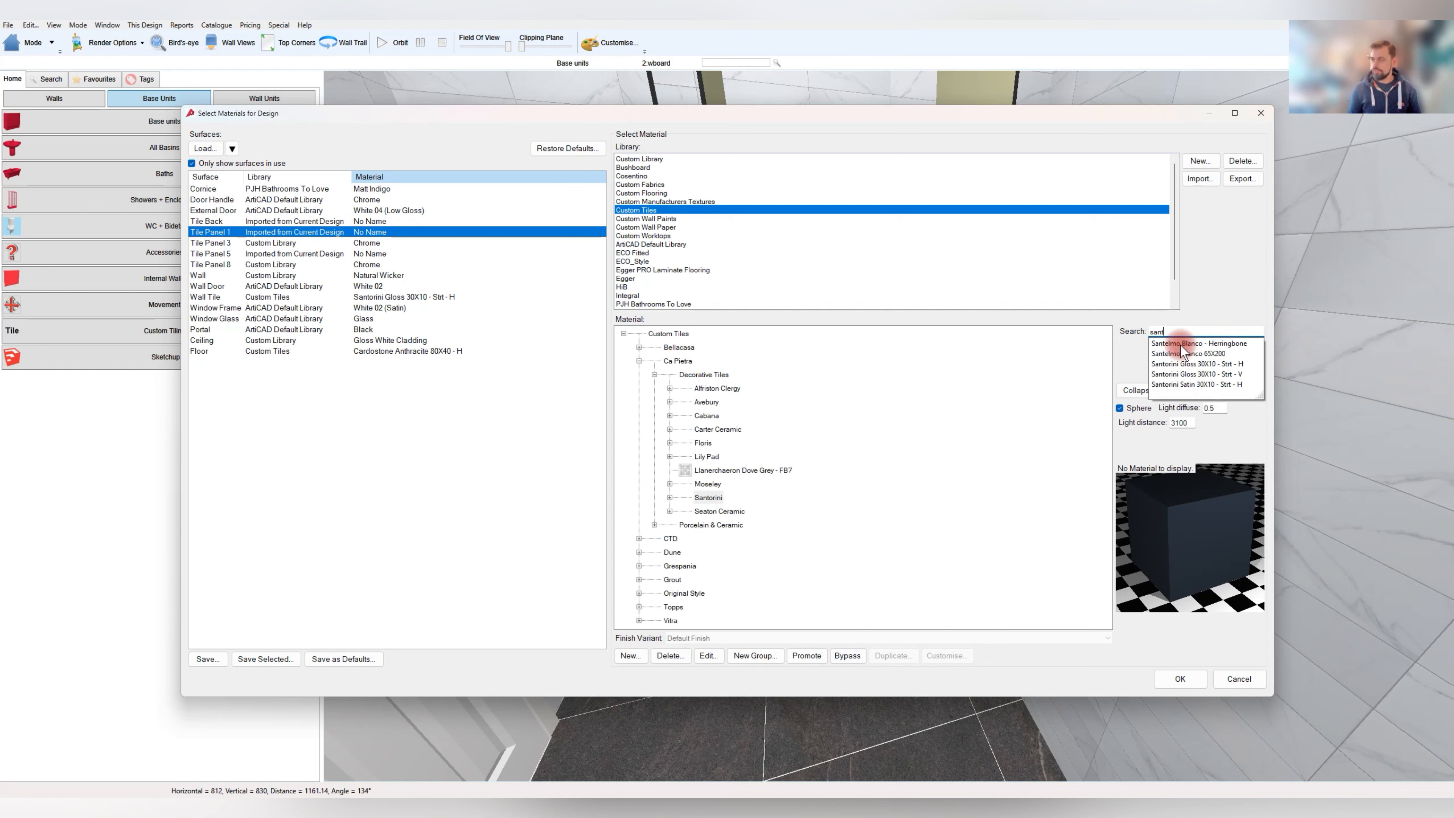
click(670, 497)
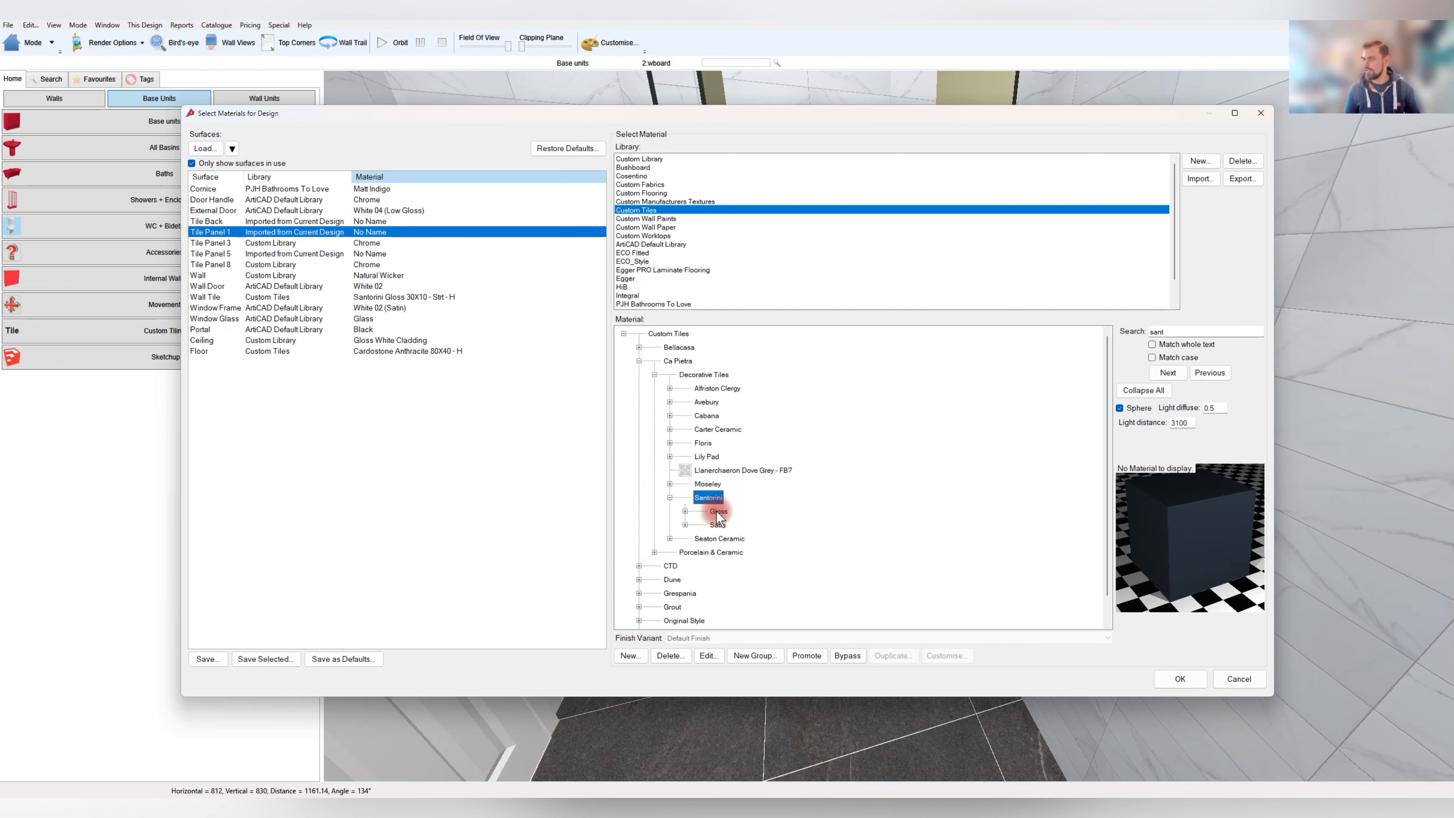
double_click(704, 510)
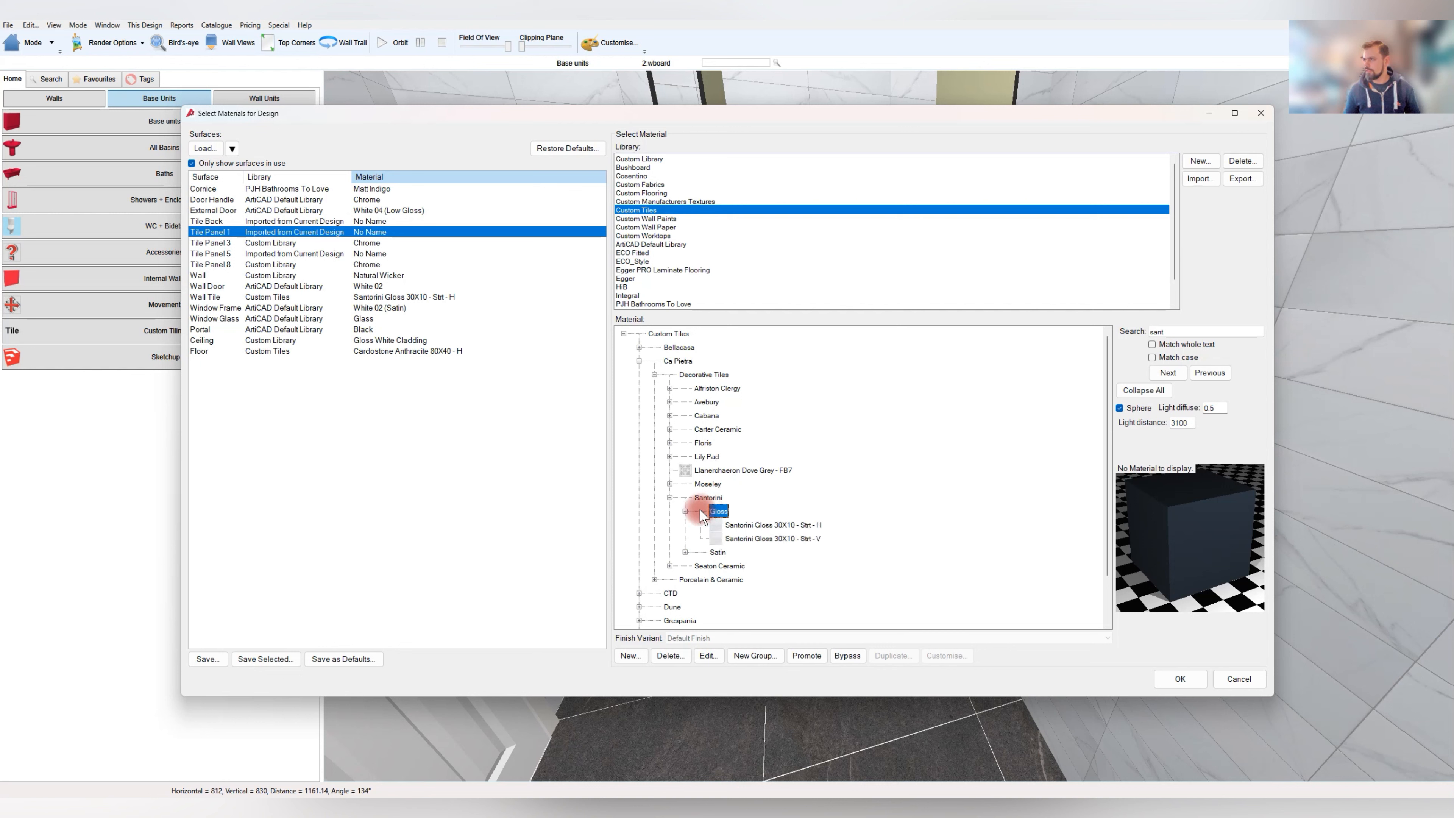
click(744, 525)
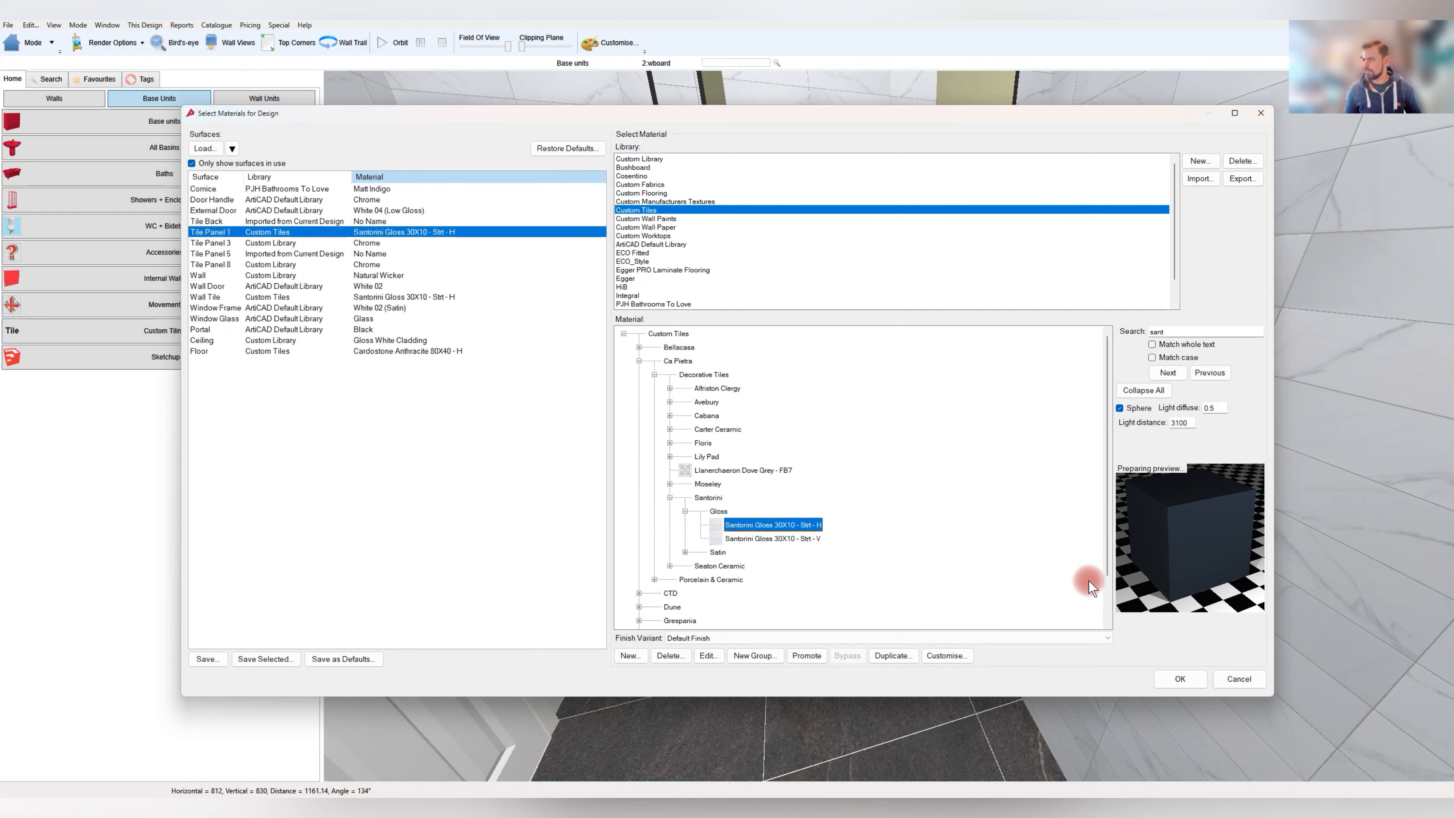
click(1180, 678)
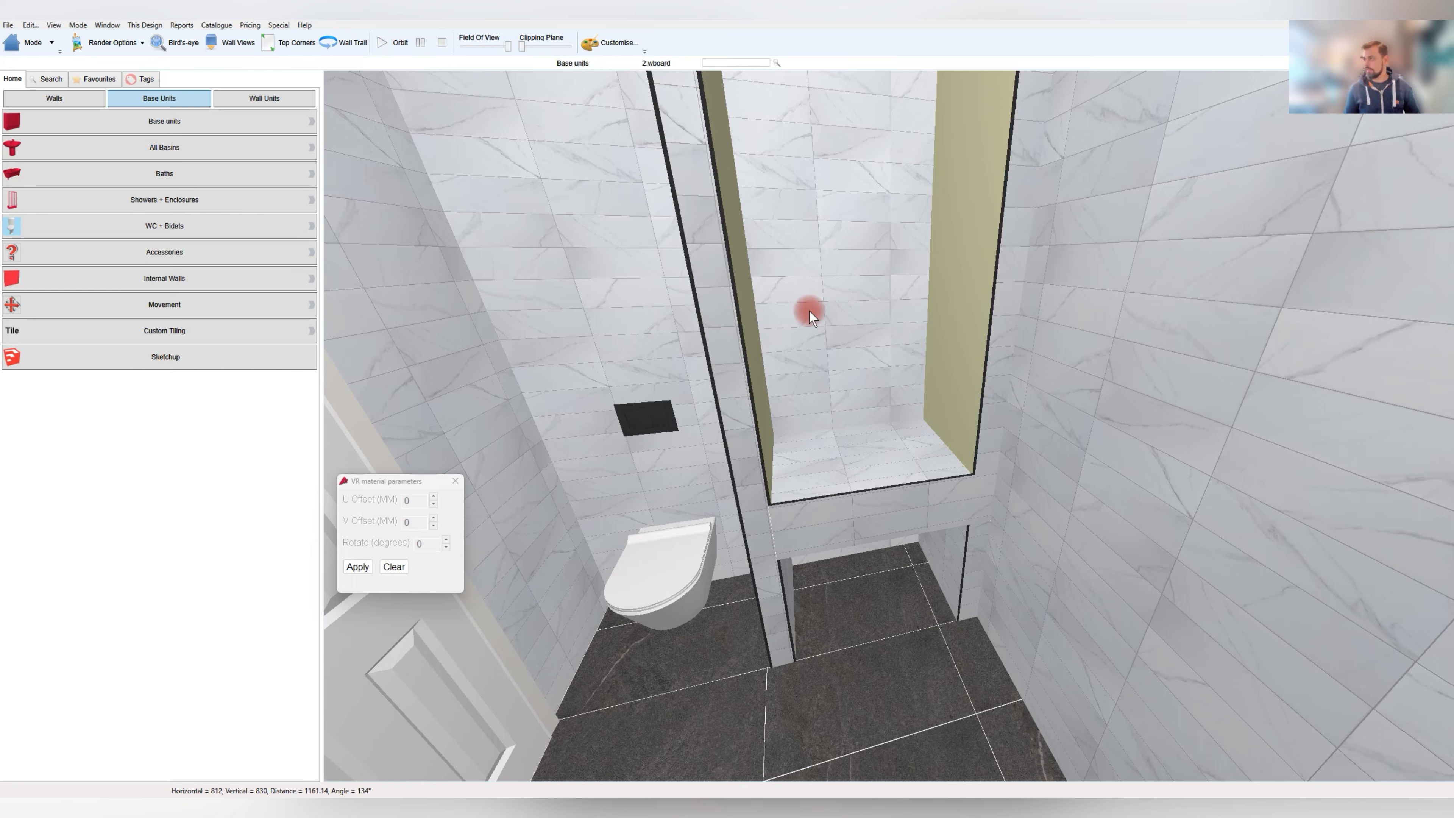
key(ctrl+m)
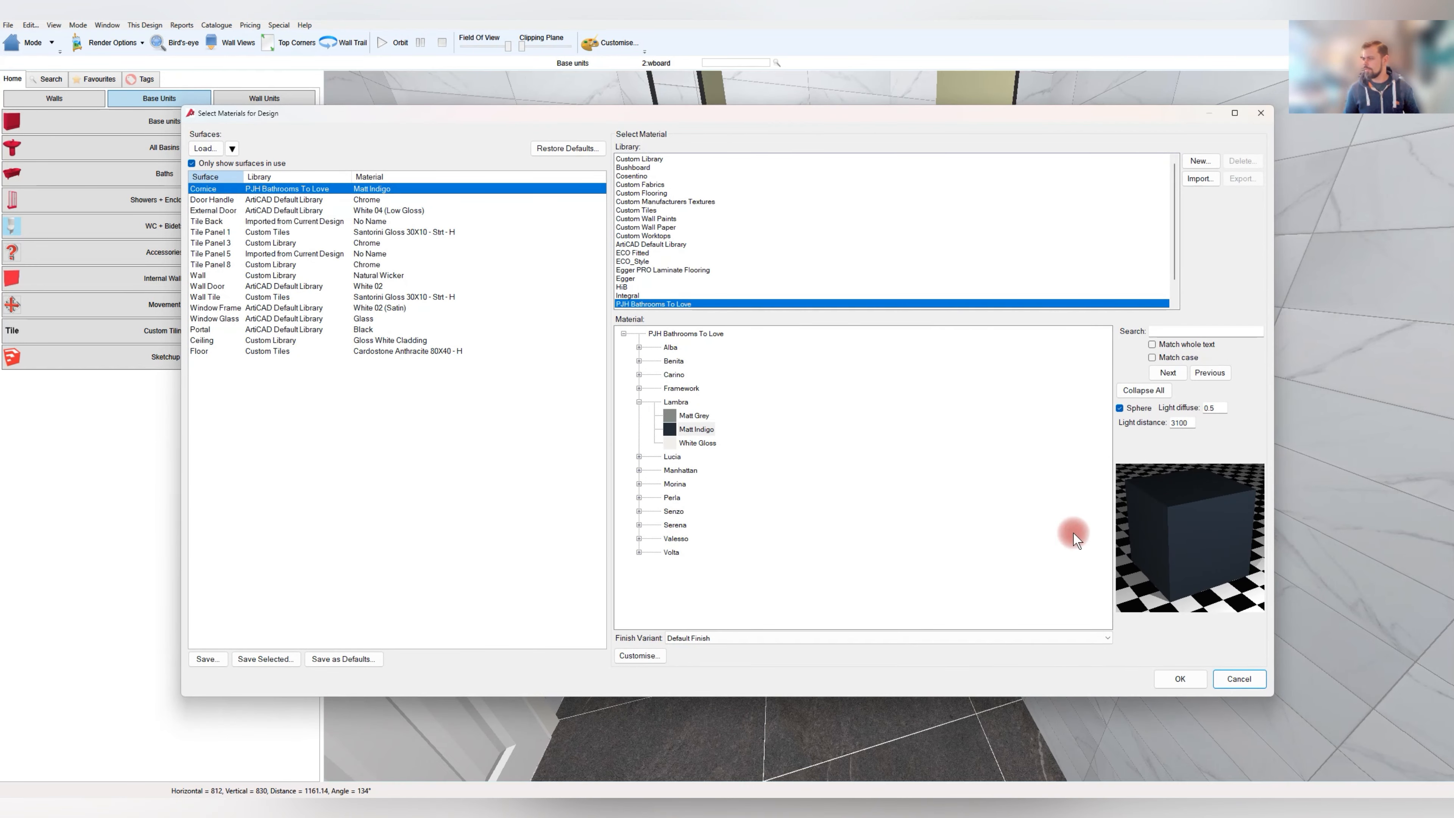
click(1254, 685)
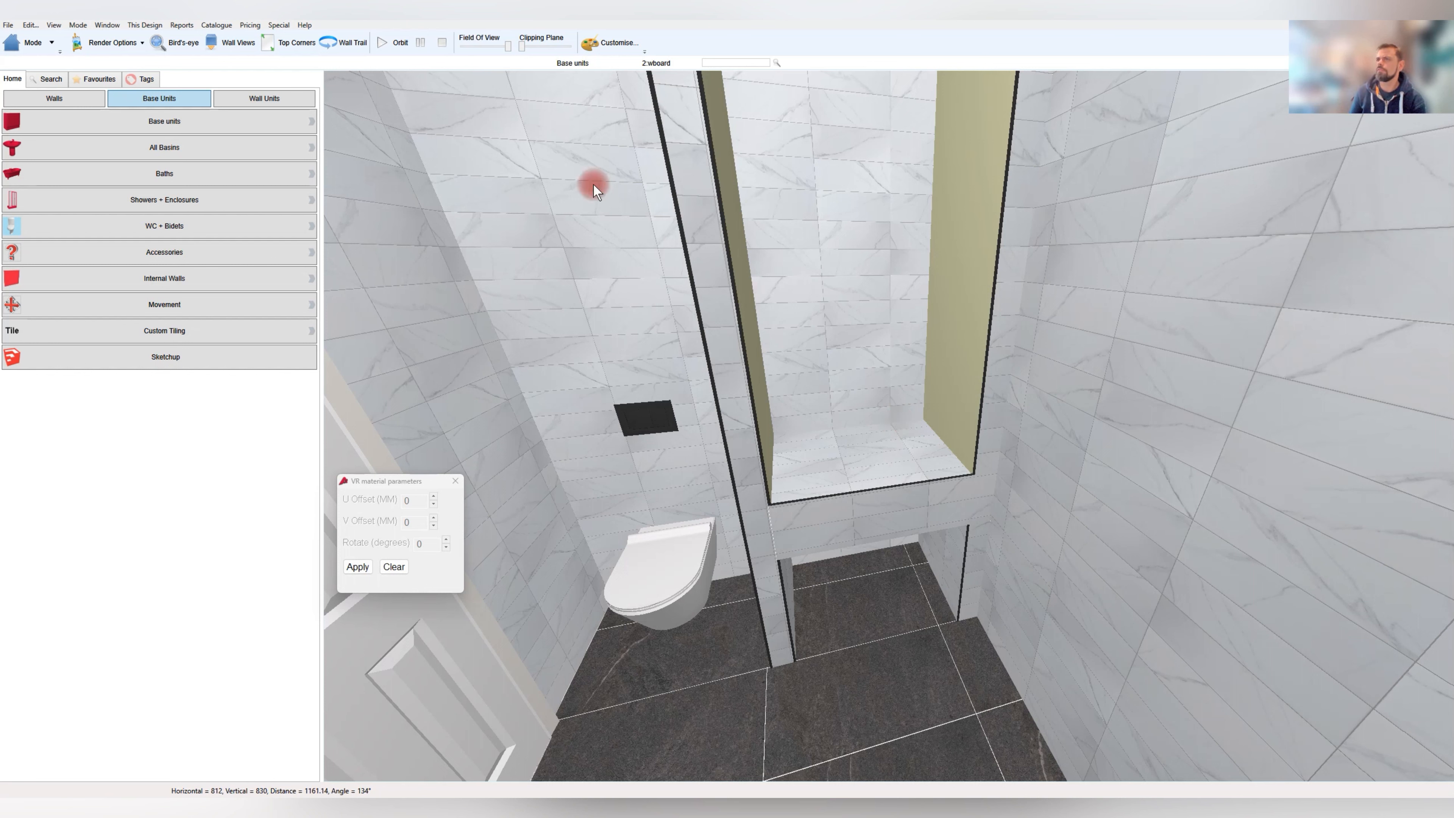
Return to the plan view and copy the 808 mm wall board on the bench recess's window-side partition into the open floor area
click(37, 39)
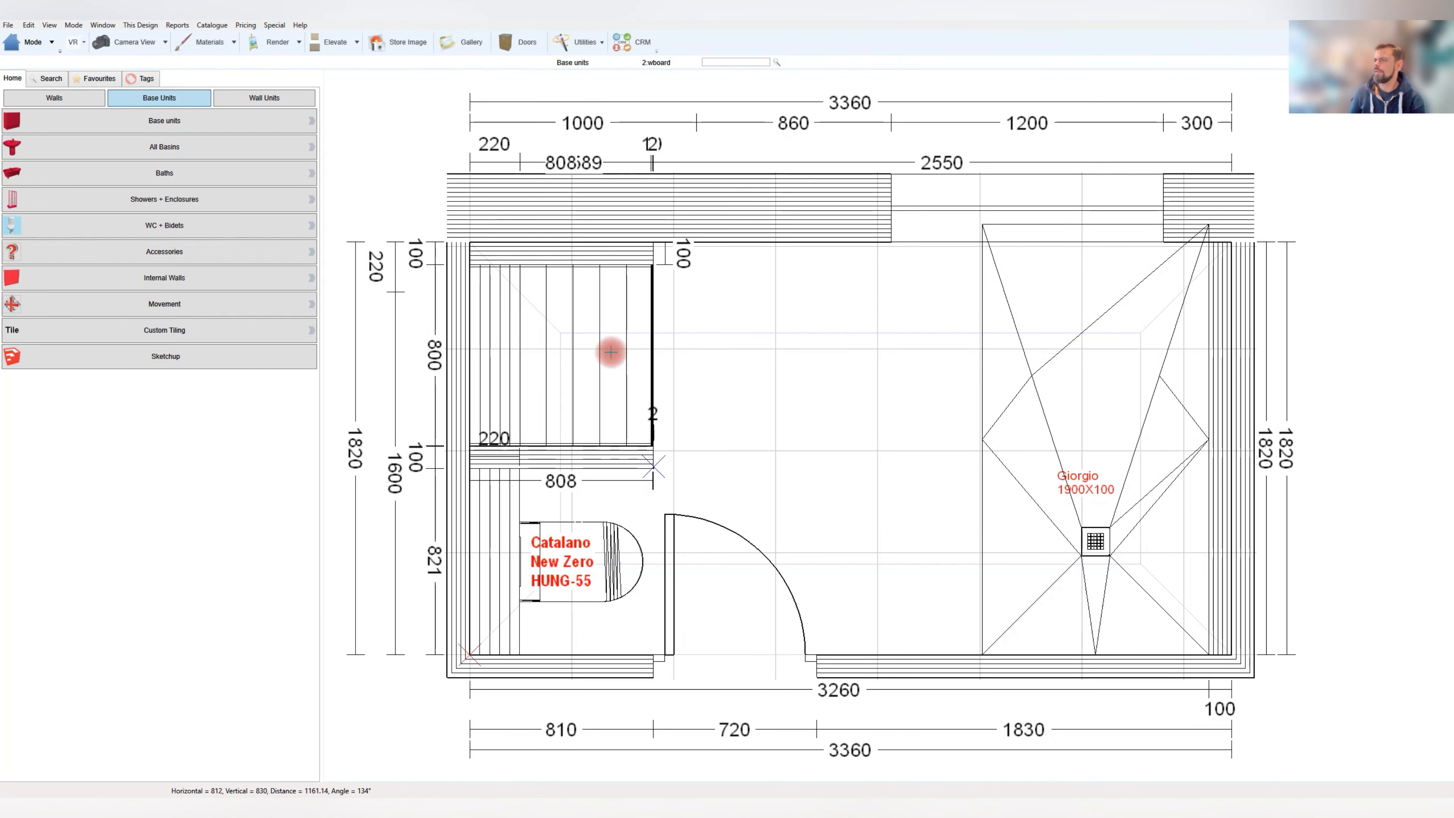
right_click(682, 301)
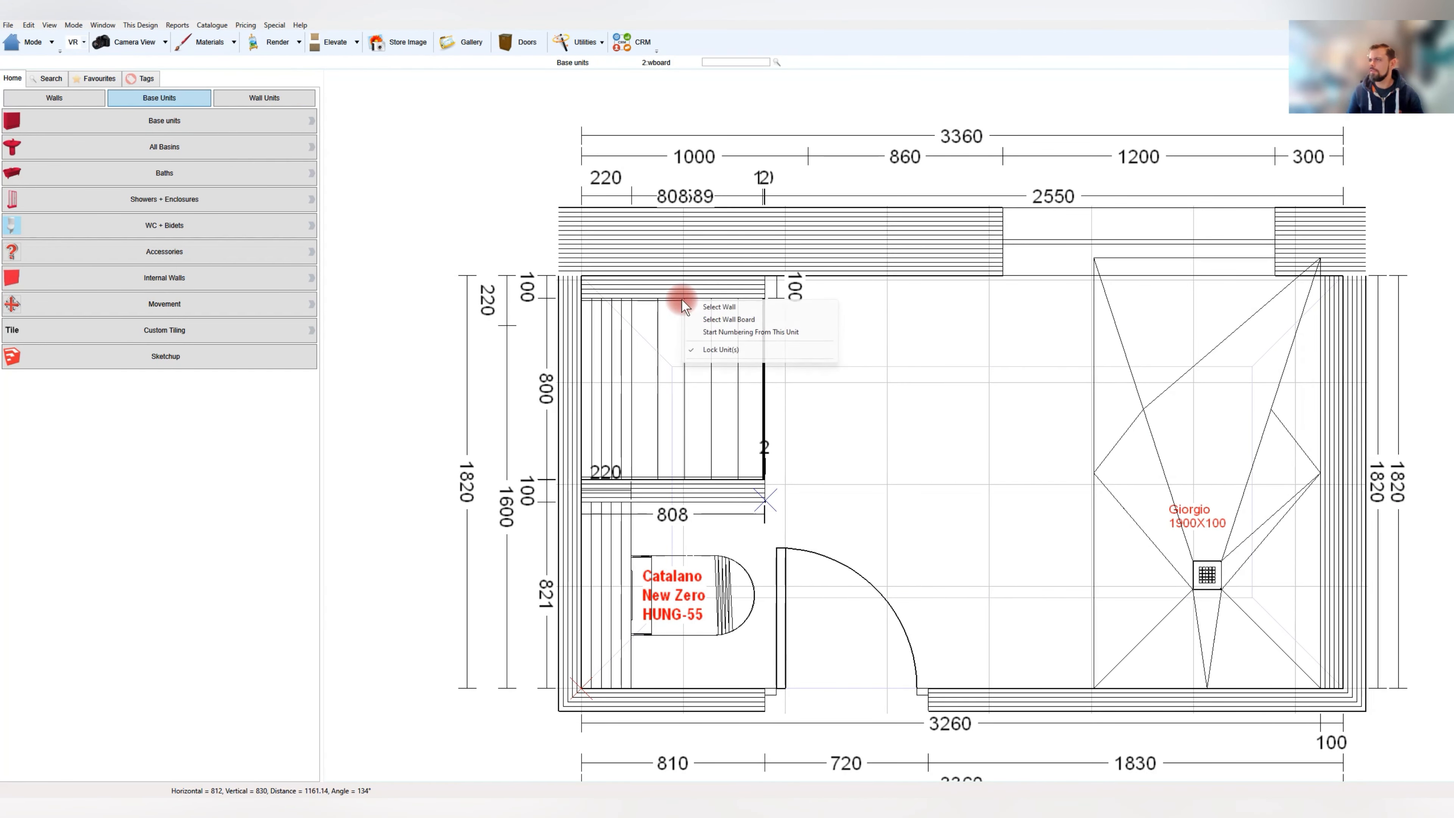
click(671, 301)
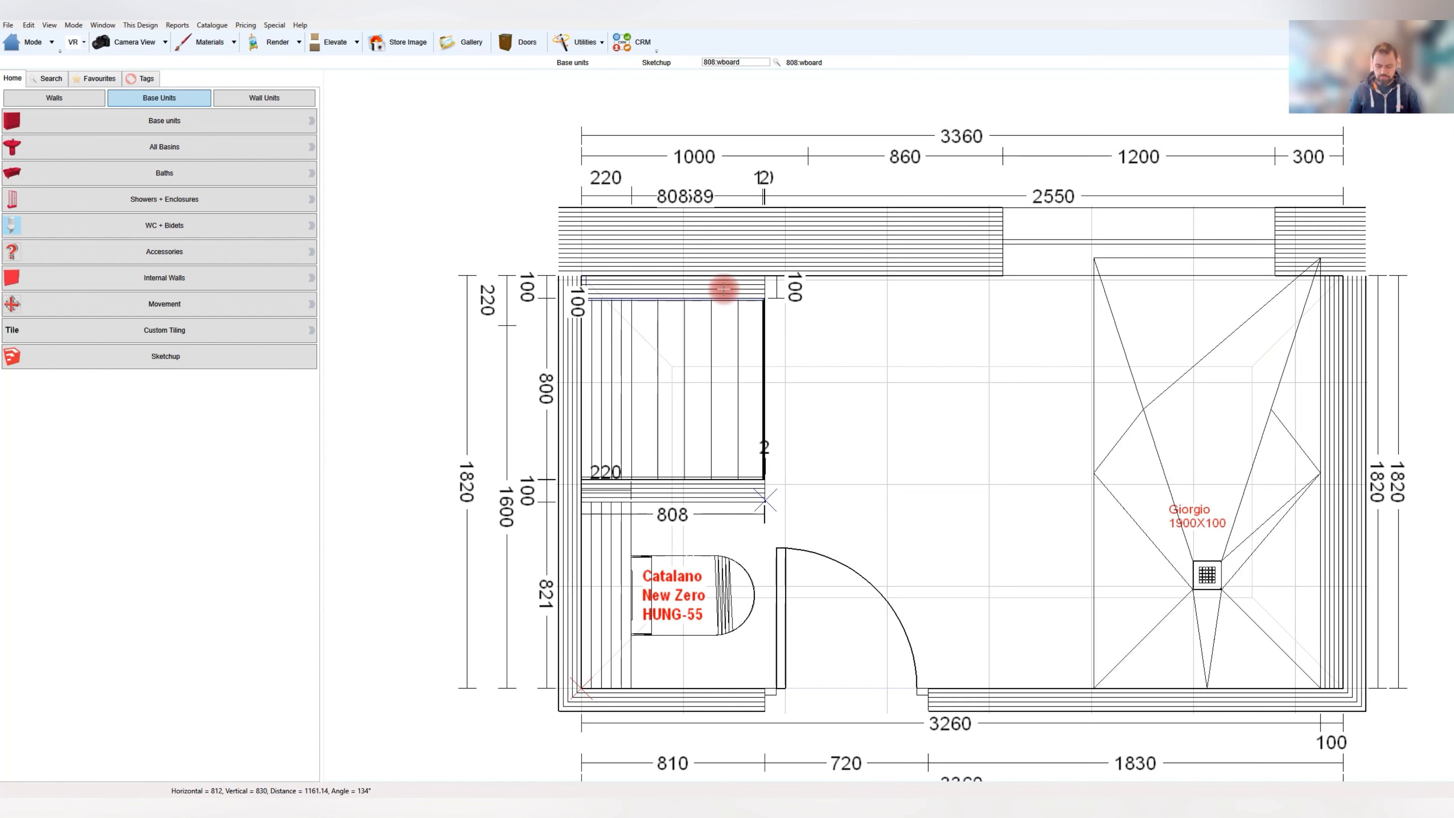
drag(723, 289, 969, 425)
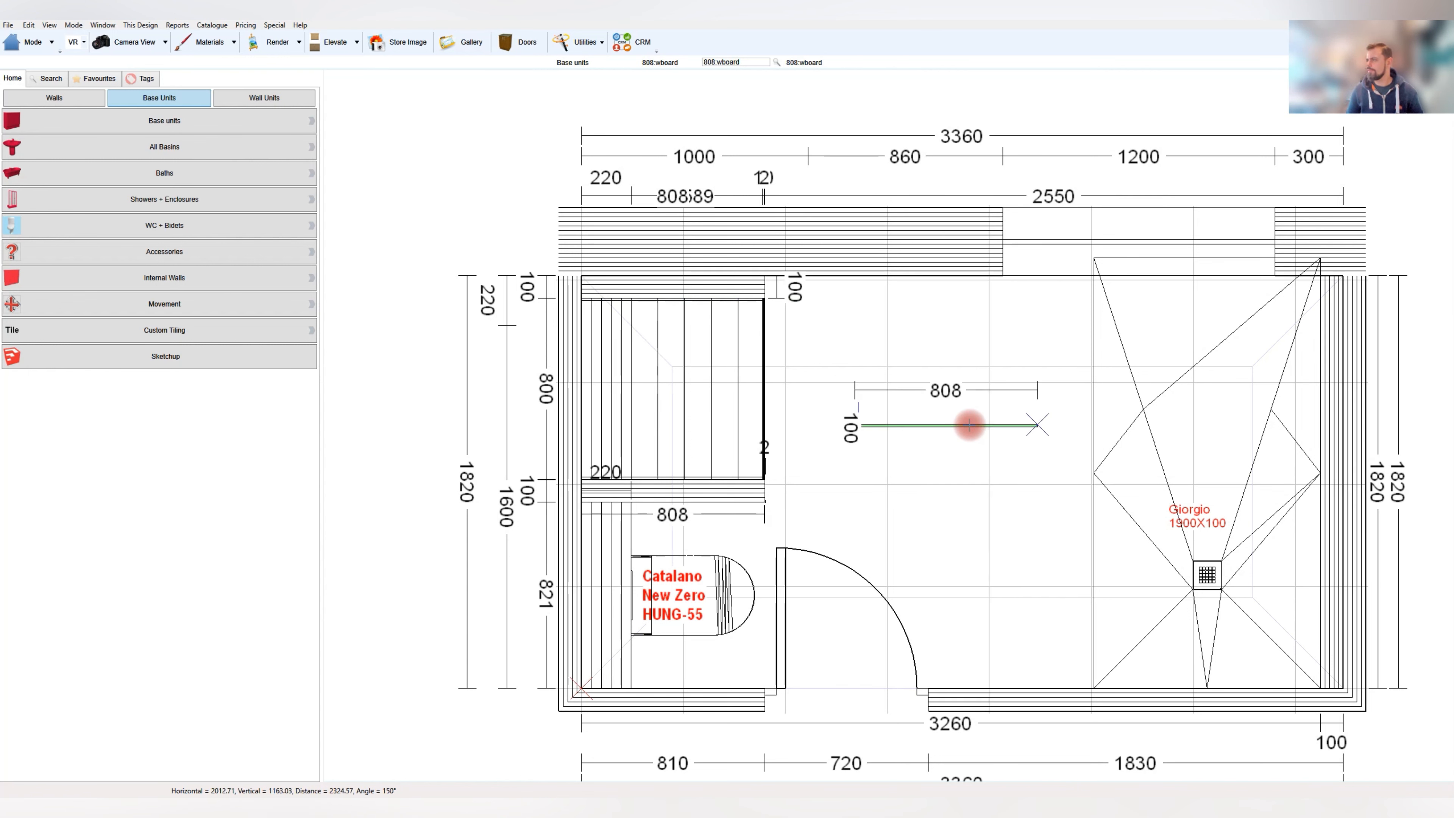
Set the copied wall board's Width to 800 and In Amount to 220, and place it across the back of the bench recess
double_click(969, 424)
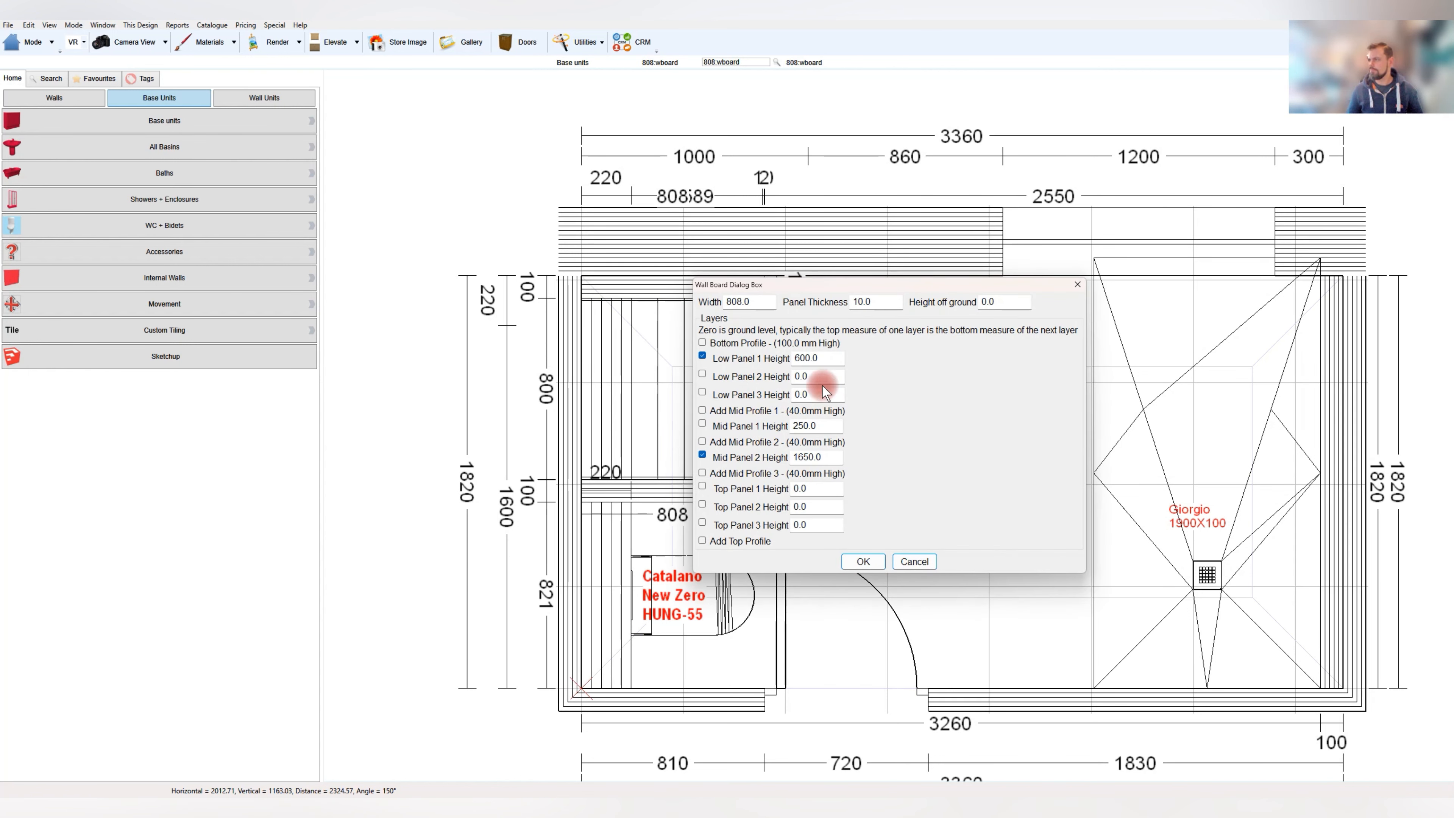
drag(749, 302, 681, 301)
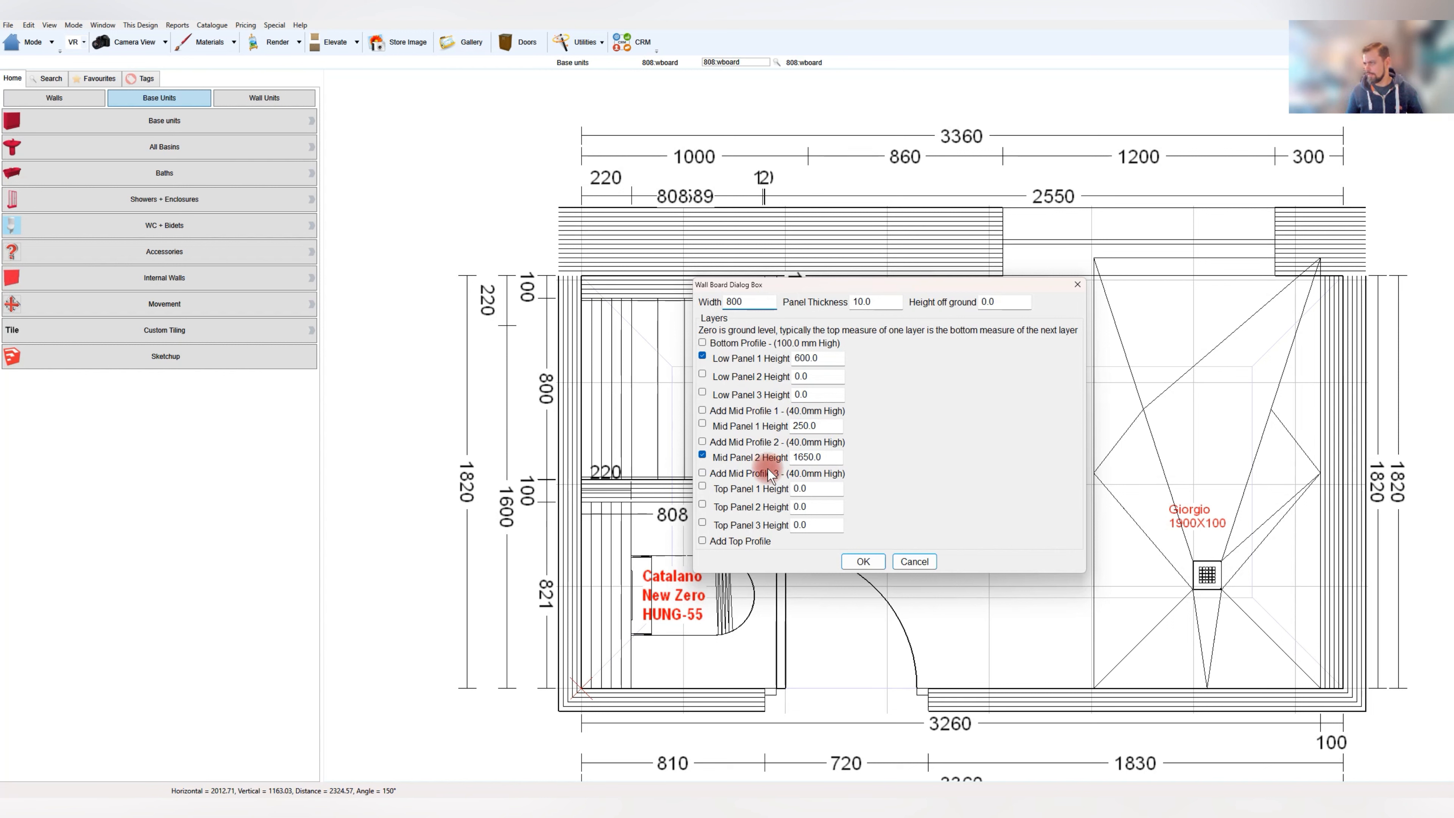
click(864, 561)
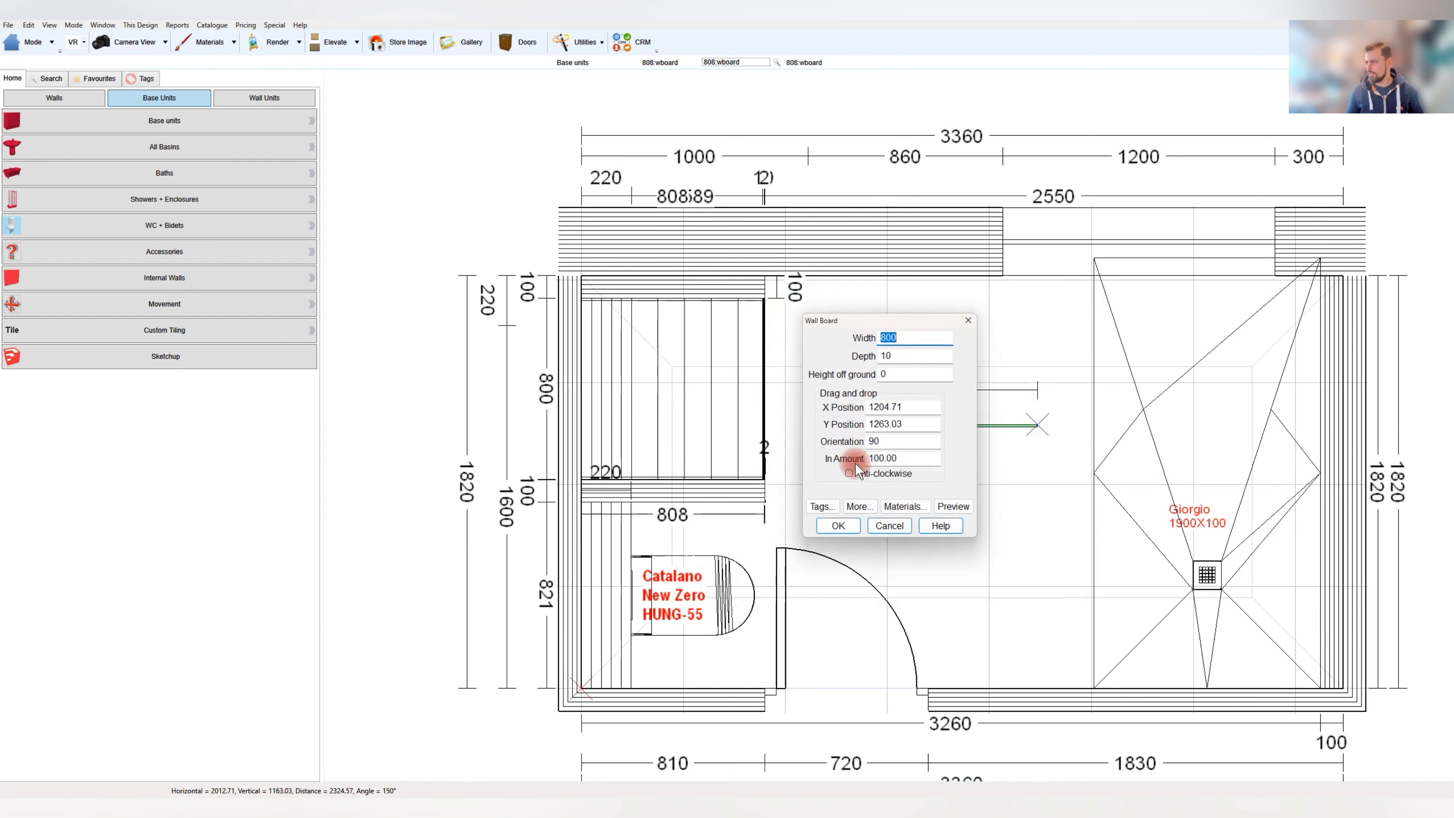
key(Return)
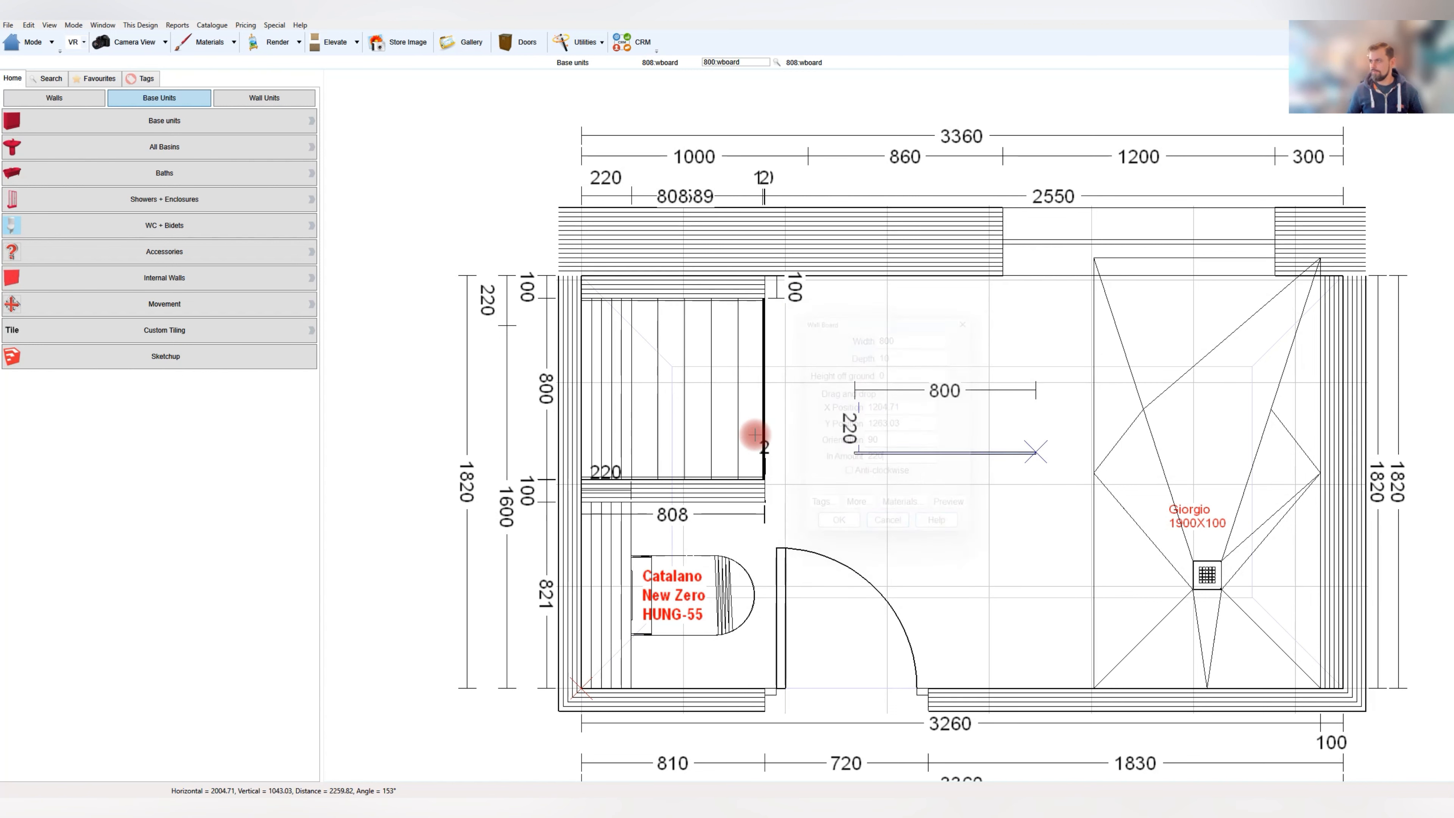
drag(896, 454, 594, 432)
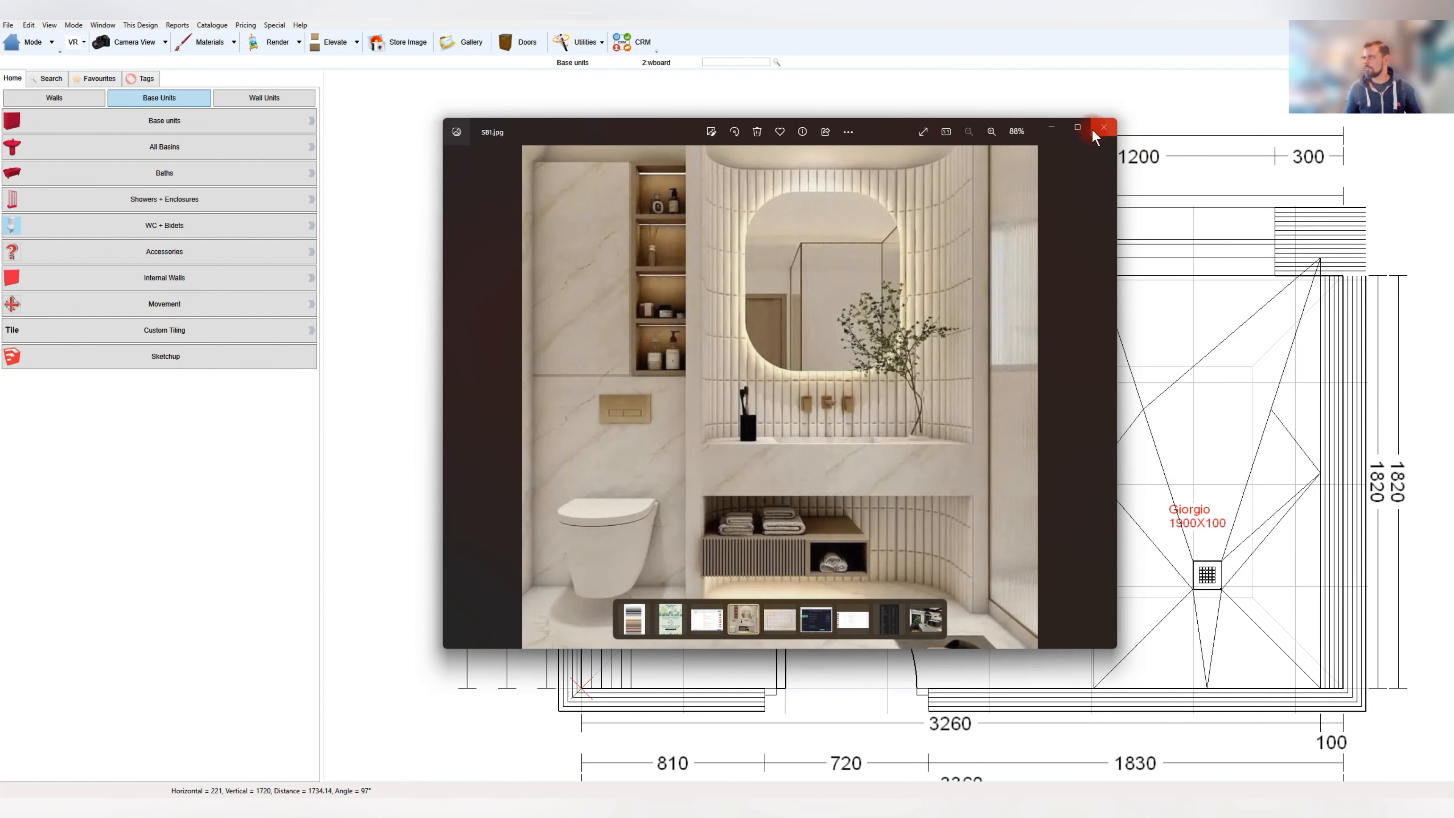
Close the bathroom reference photo and save the design
click(1064, 33)
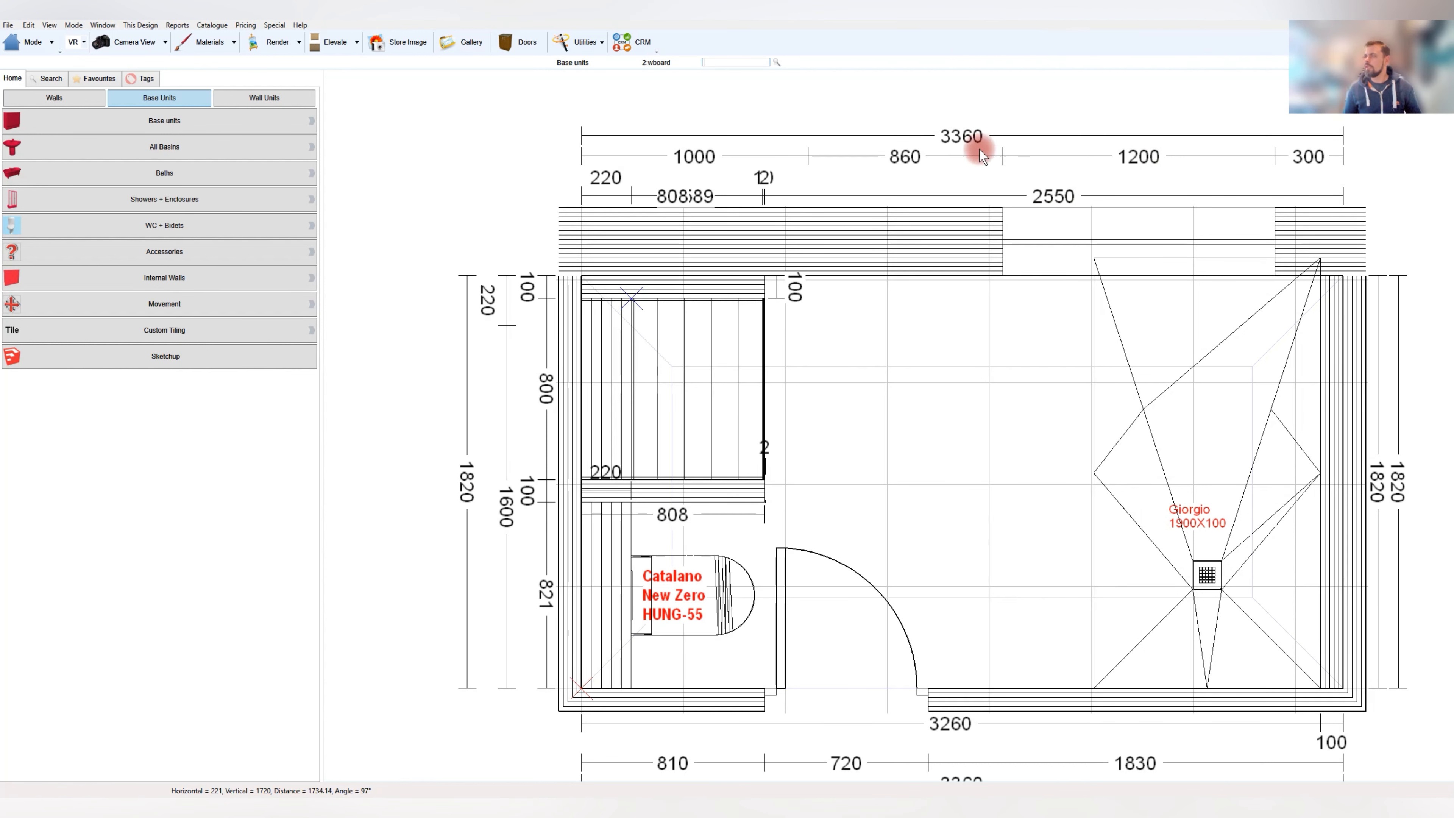
click(8, 24)
click(88, 117)
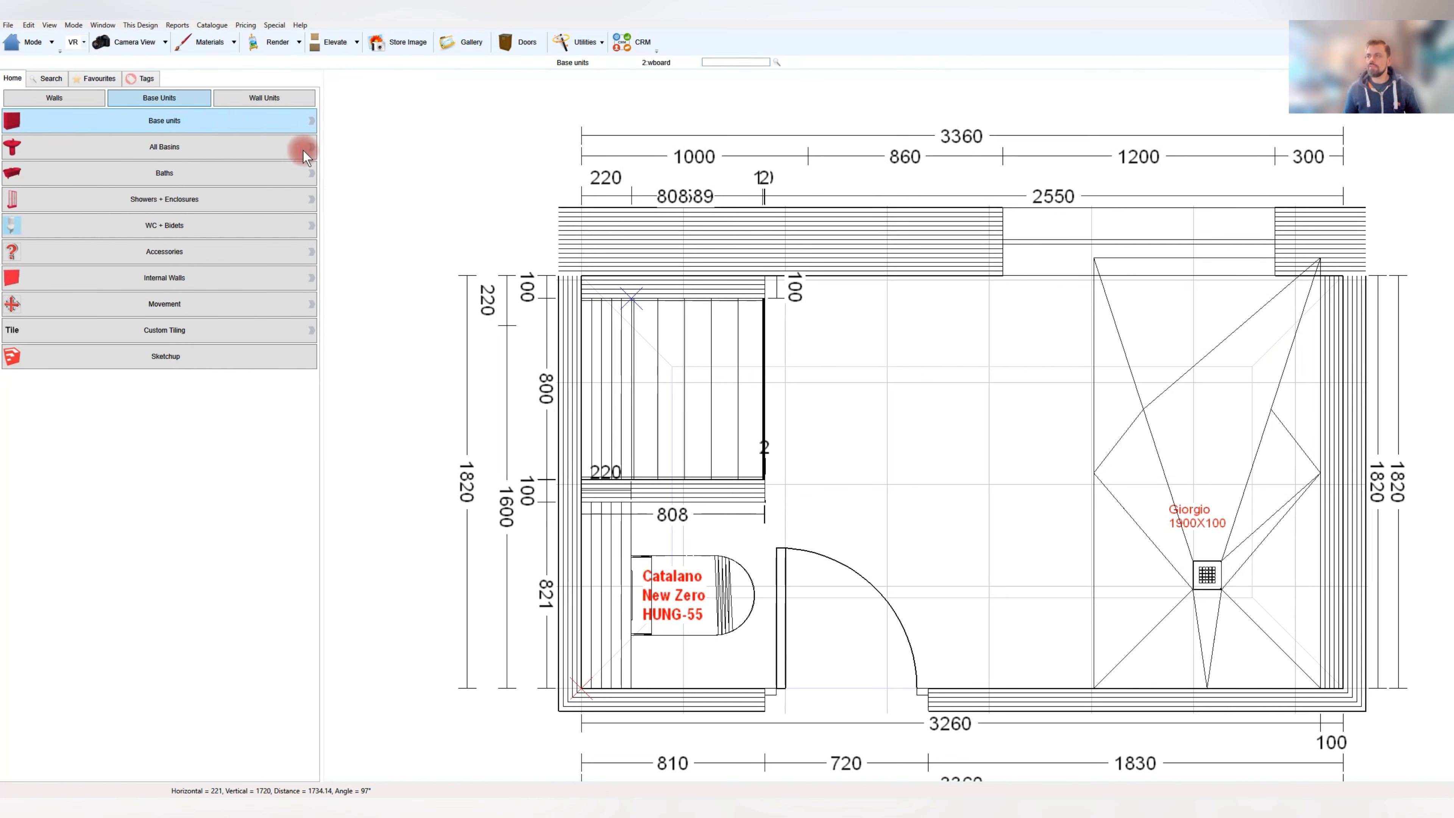
Place the Basin - Sit On - Horizon - 50X35 - Satin Black from the Sanitaryware - Catalano favourites in the open floor area
click(95, 81)
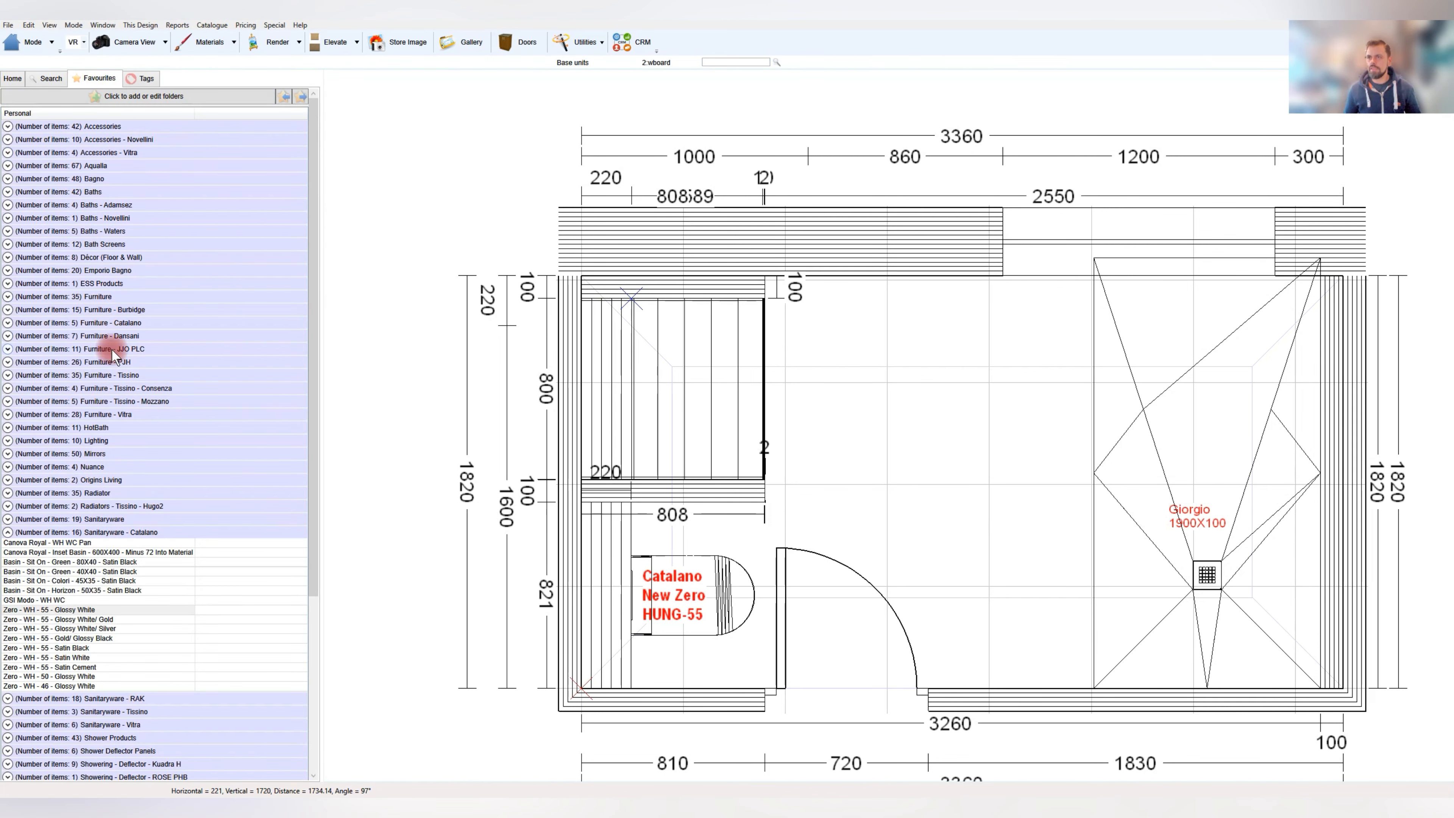
click(17, 532)
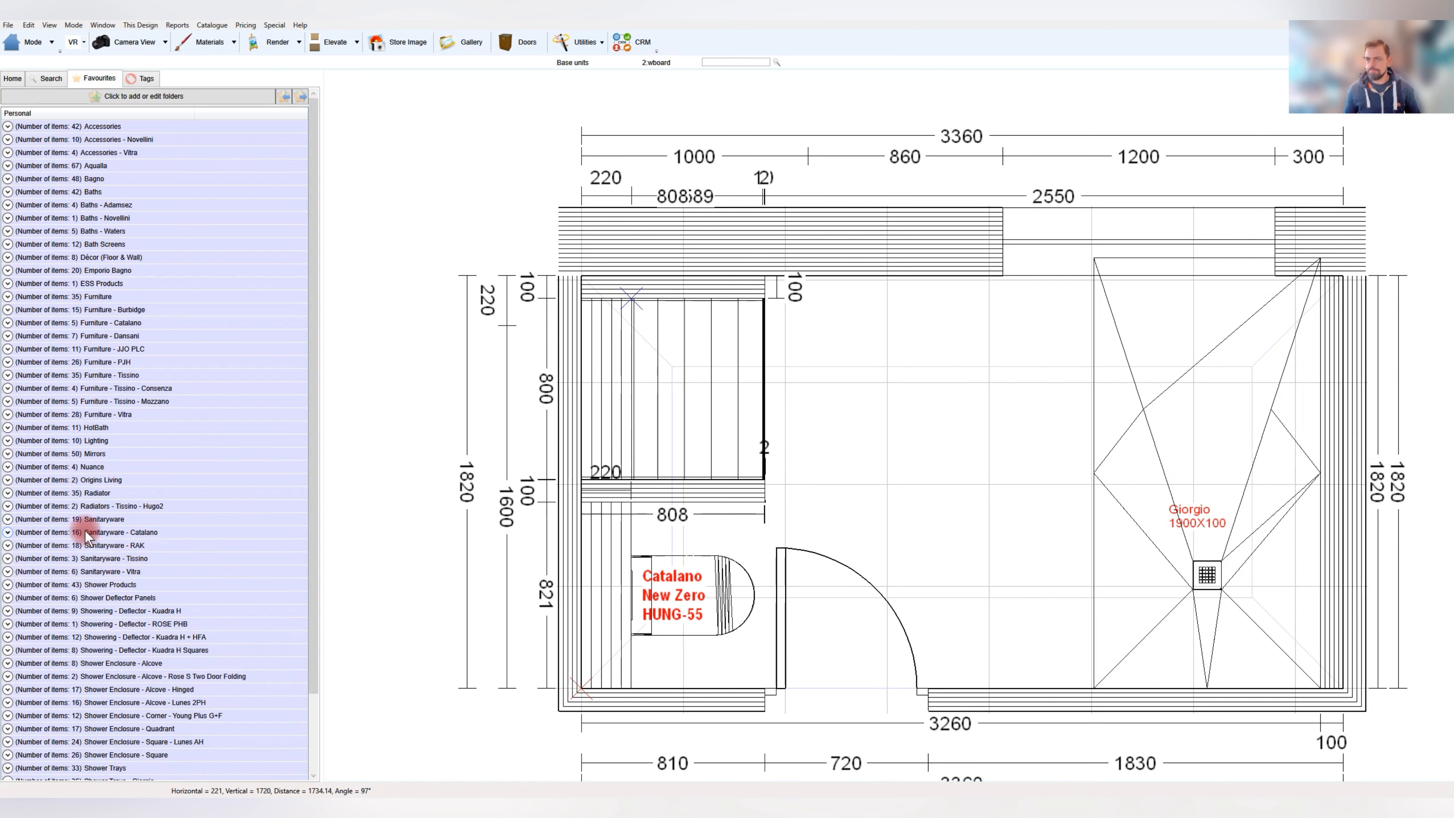
click(51, 536)
click(122, 608)
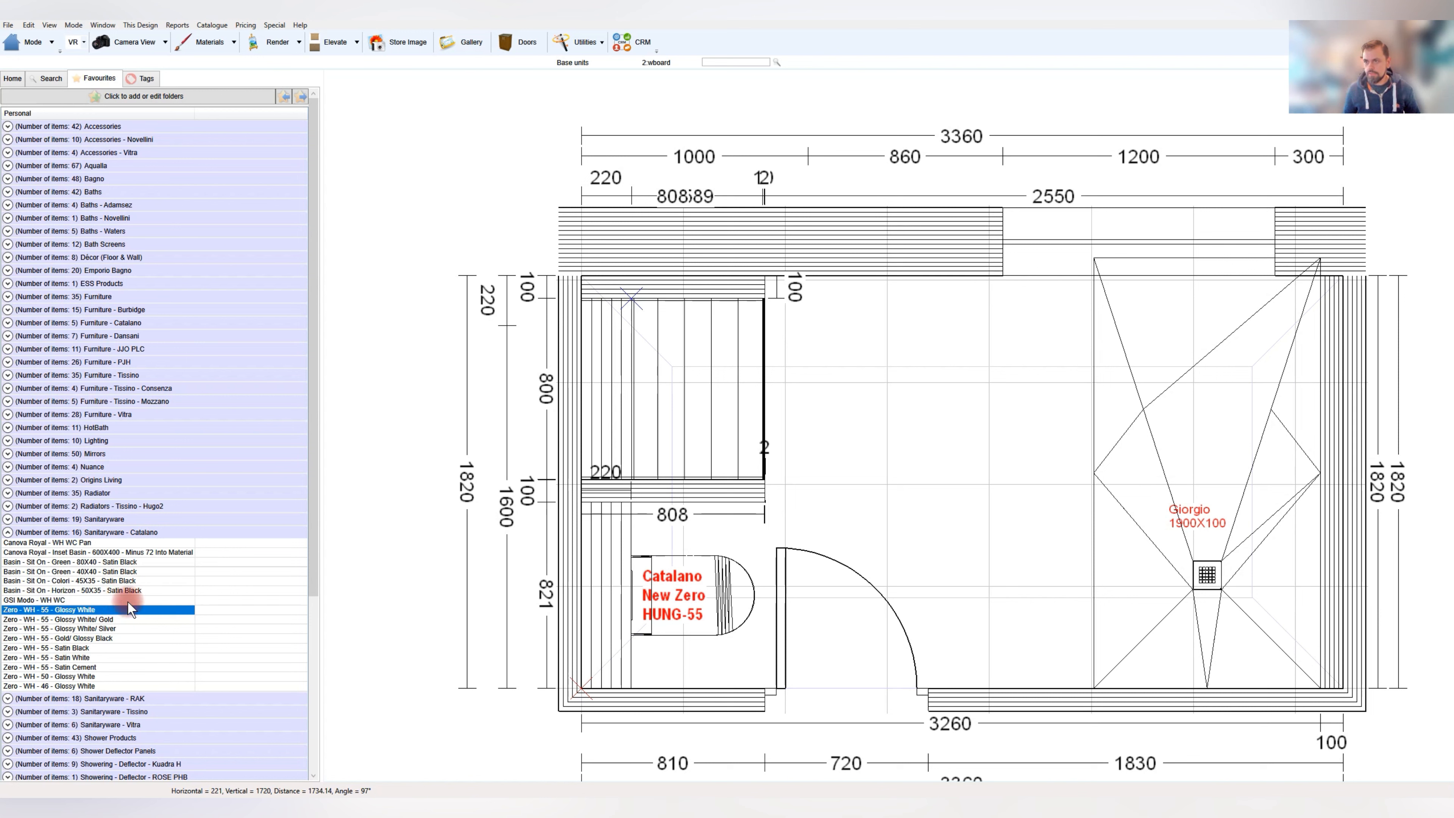
click(98, 590)
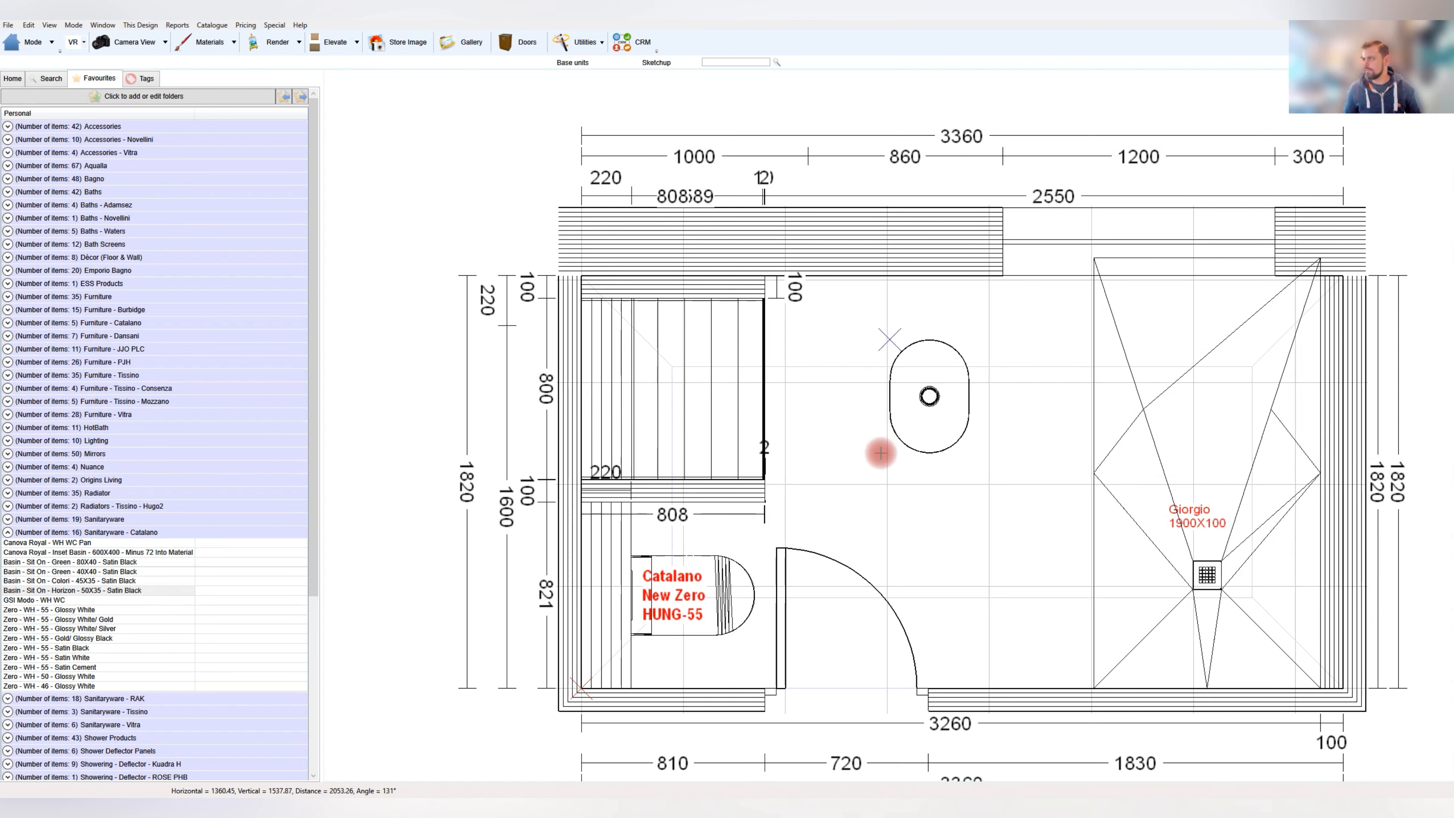
Set the basin's In Amount to 350, move it onto the bench between the partitions, and collapse the Sanitaryware - Catalano favourites
click(928, 395)
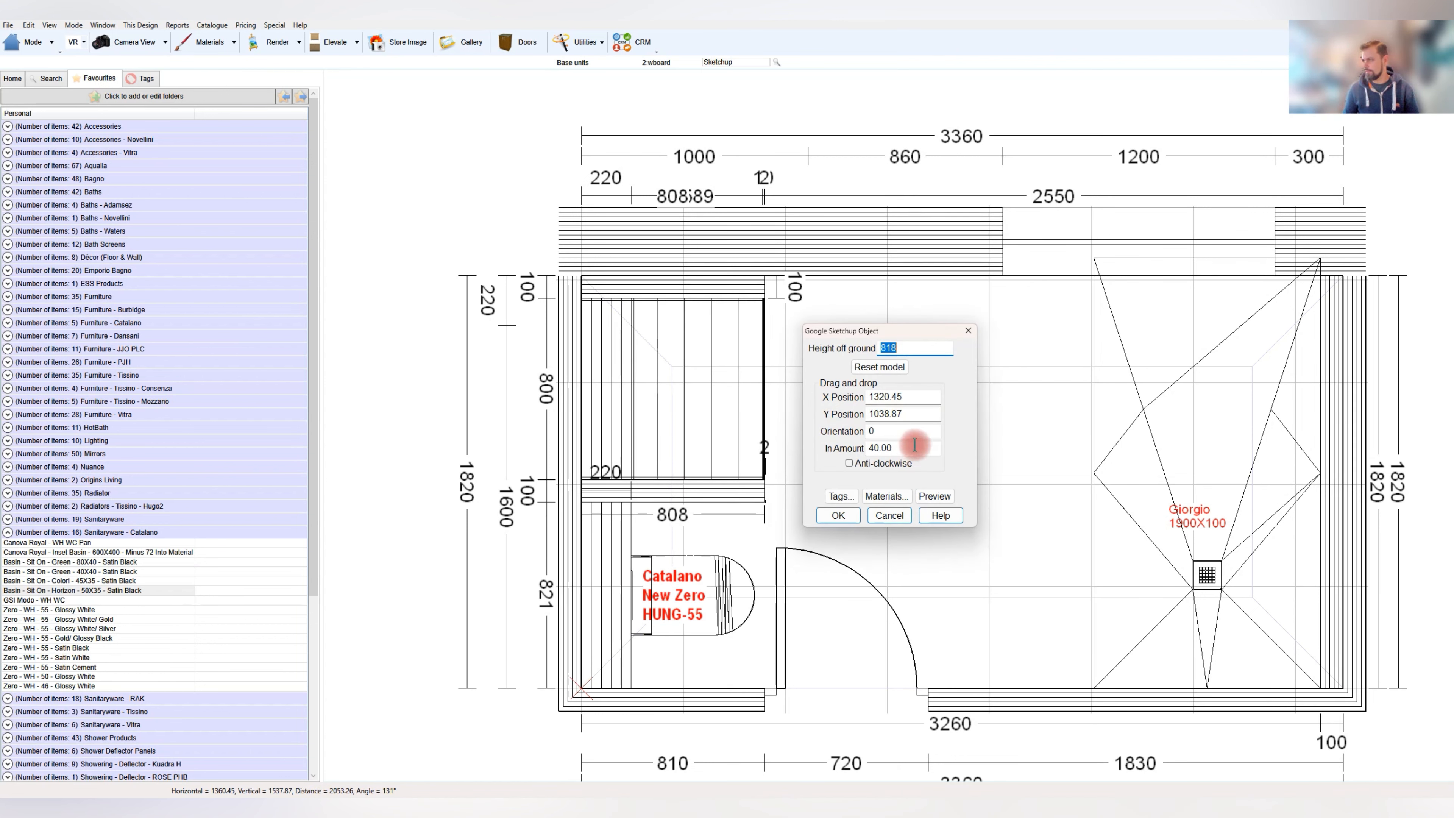
drag(914, 447, 767, 440)
text(350)
key(Return)
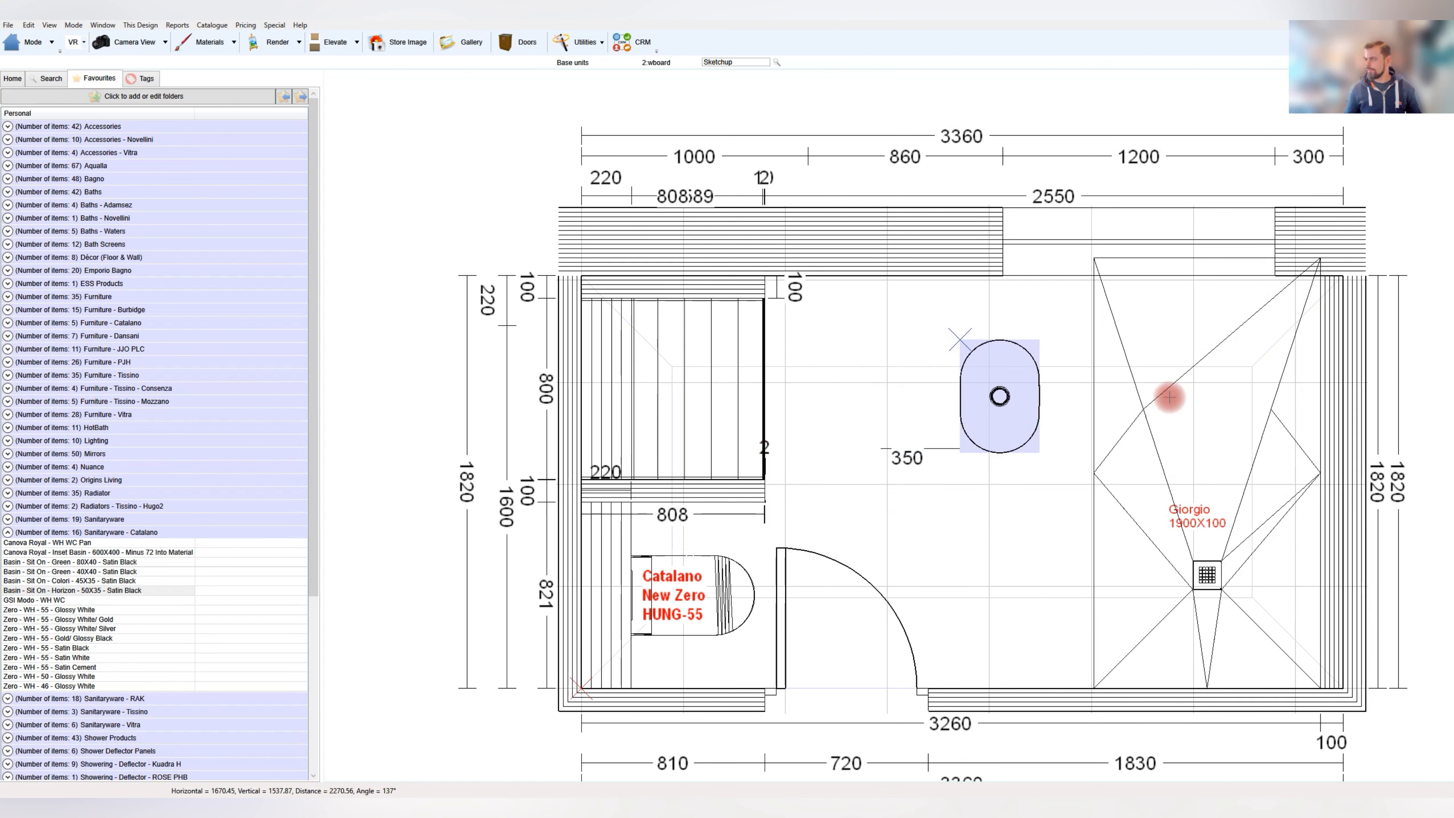
drag(985, 397, 640, 393)
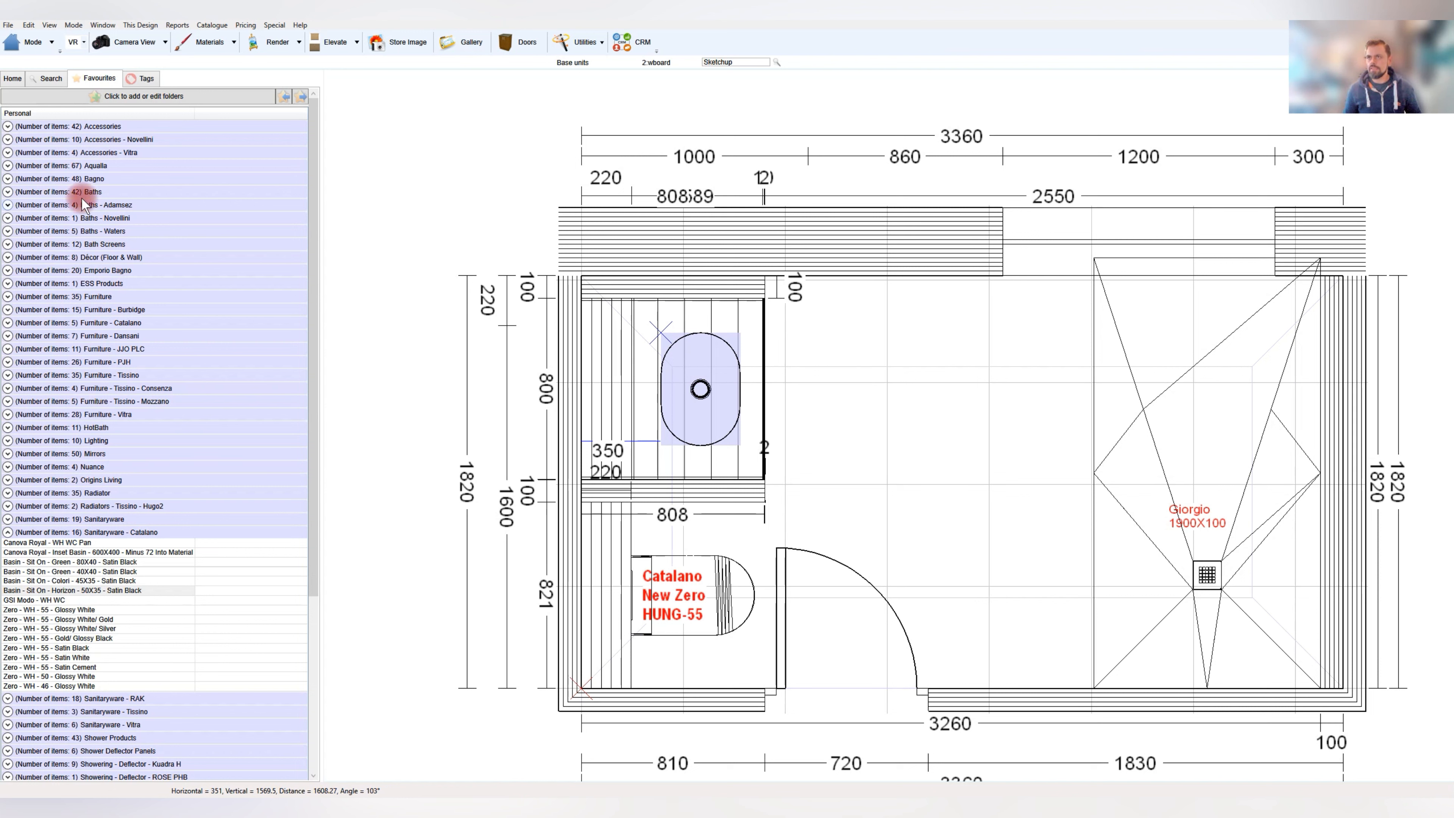
click(33, 530)
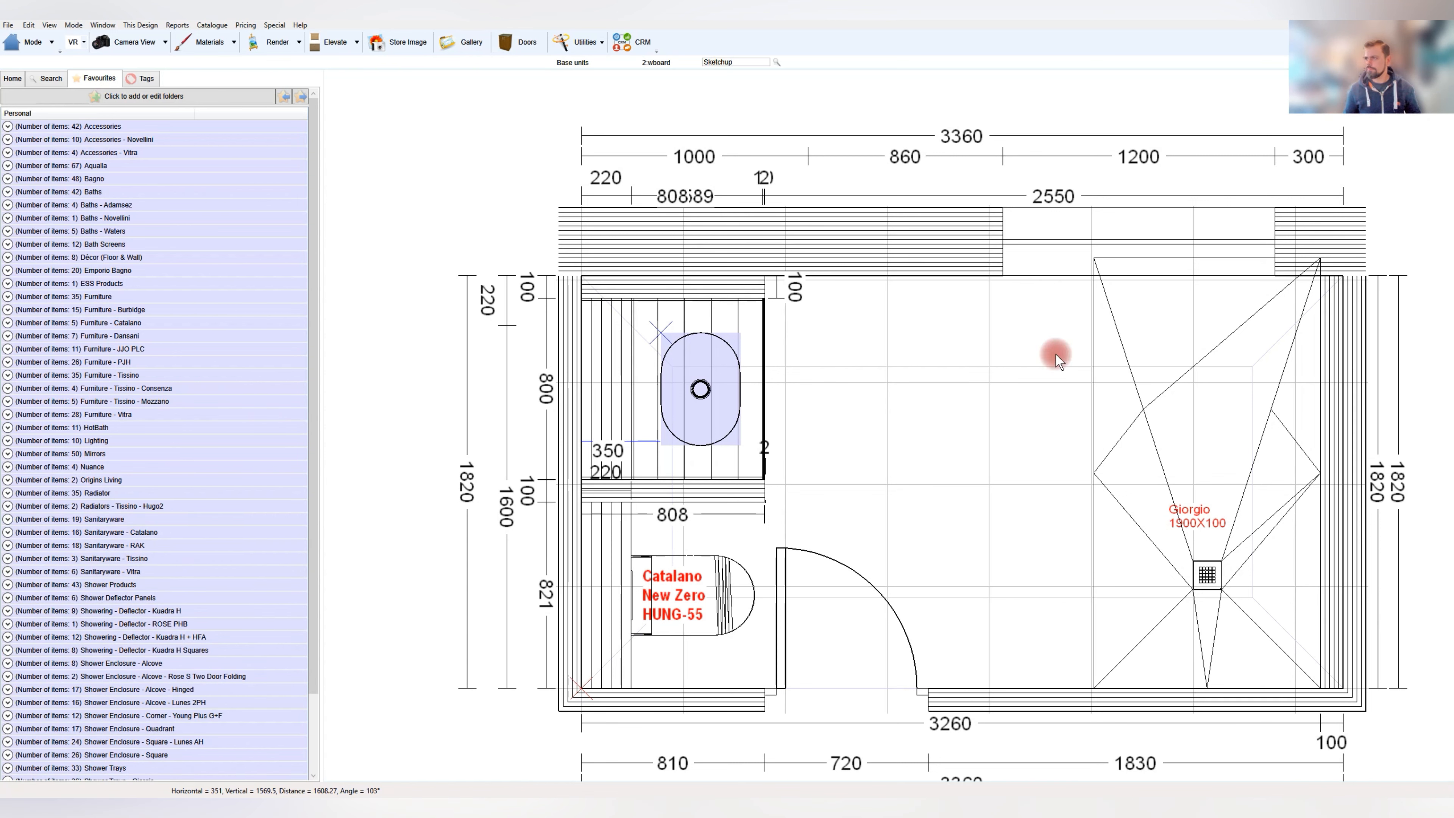
Collapse the Tece favourites and look through the Vienna basin mixers in the House of Piccadilly favourites
click(880, 403)
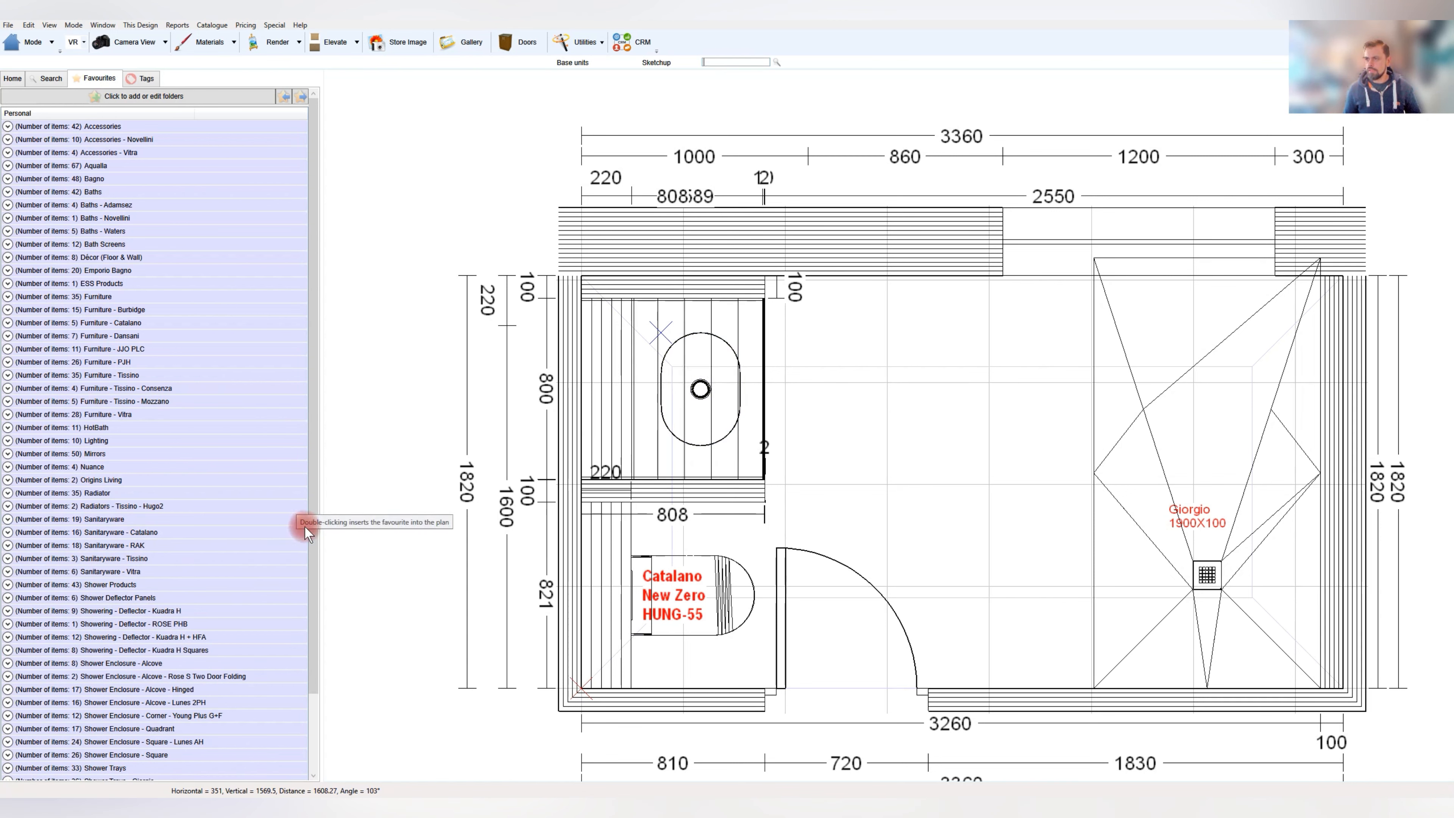
scroll(301, 523, down, 3)
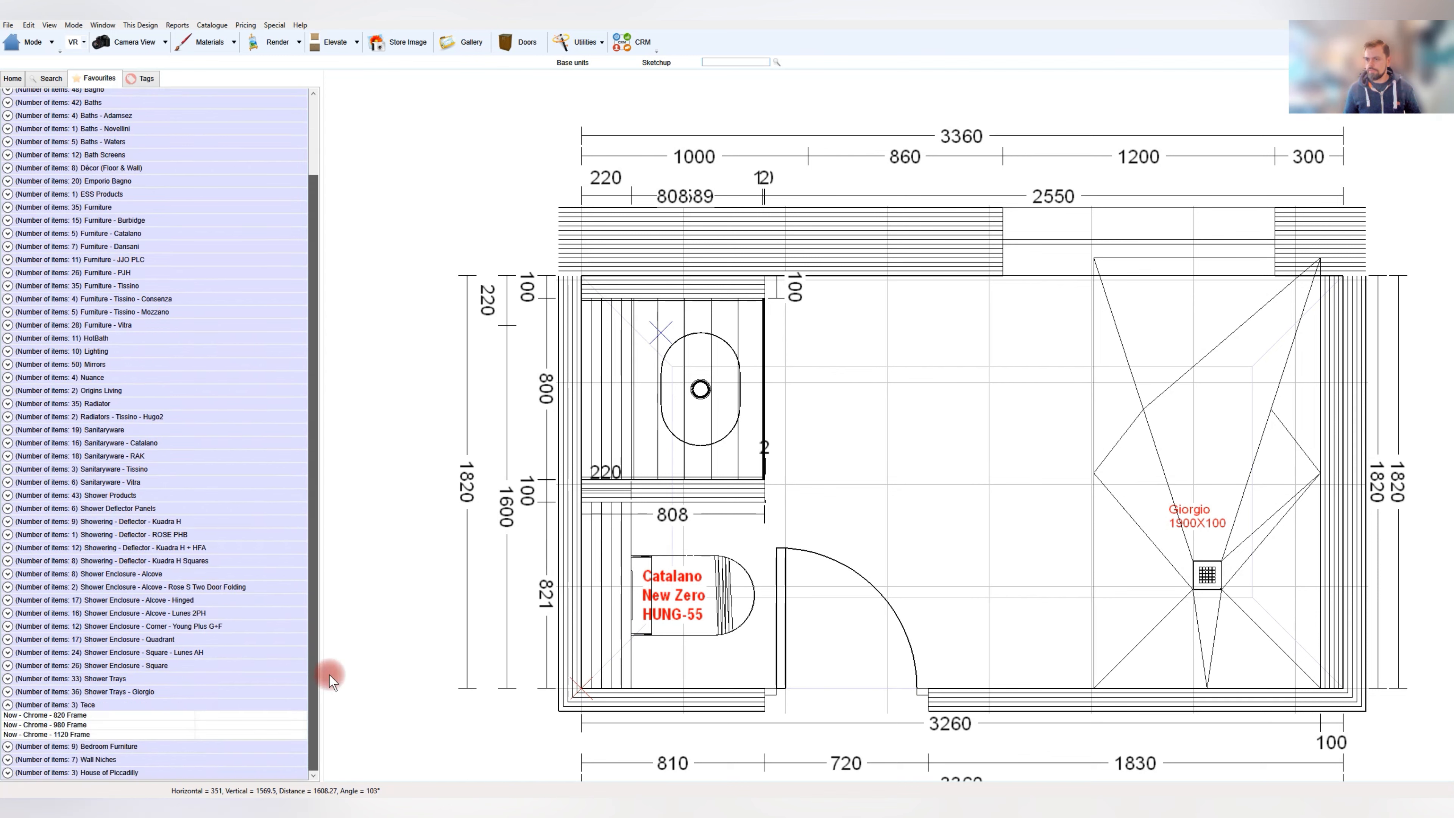
click(8, 704)
click(7, 773)
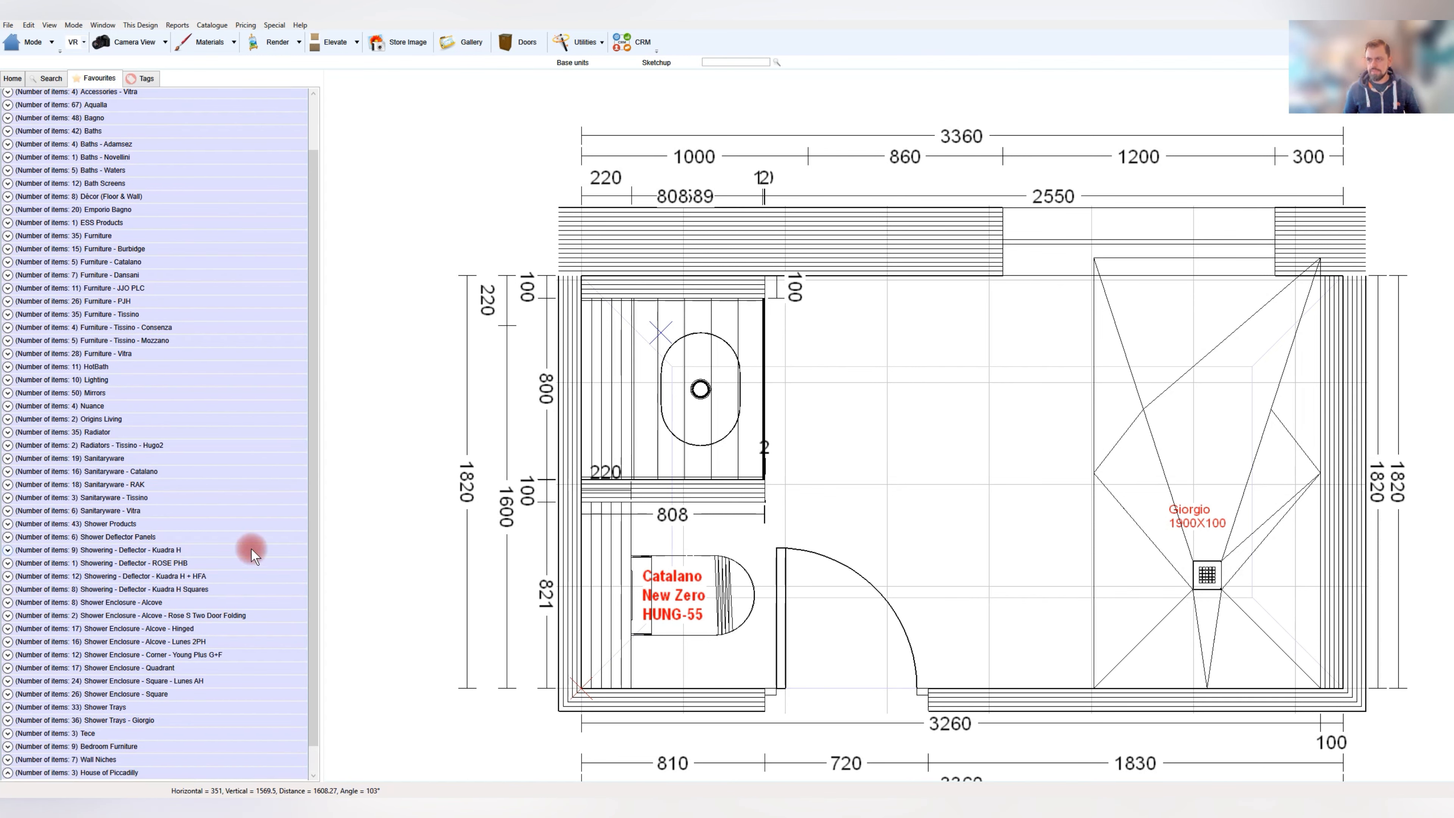
scroll(313, 596, down, 1)
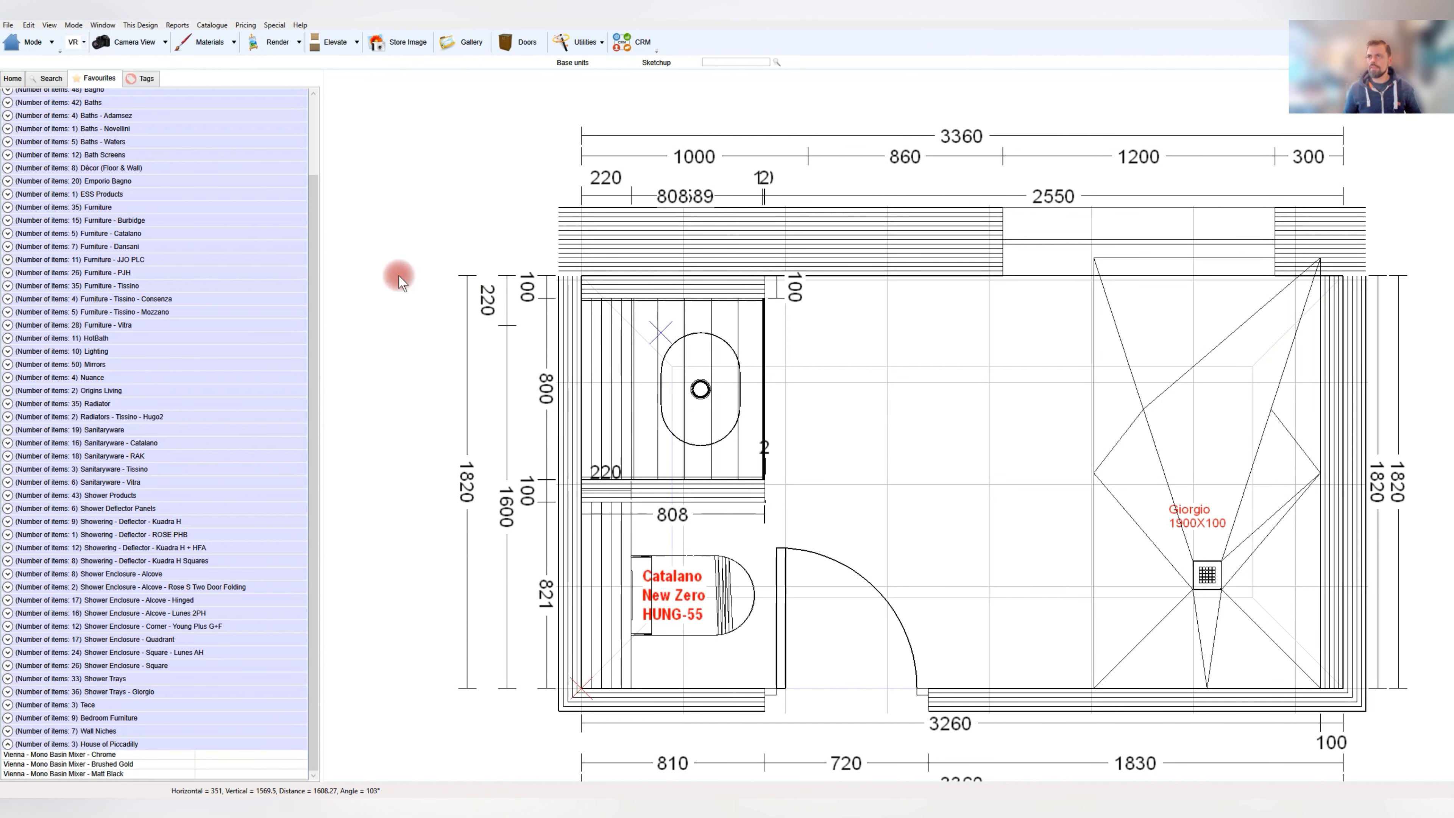
click(13, 78)
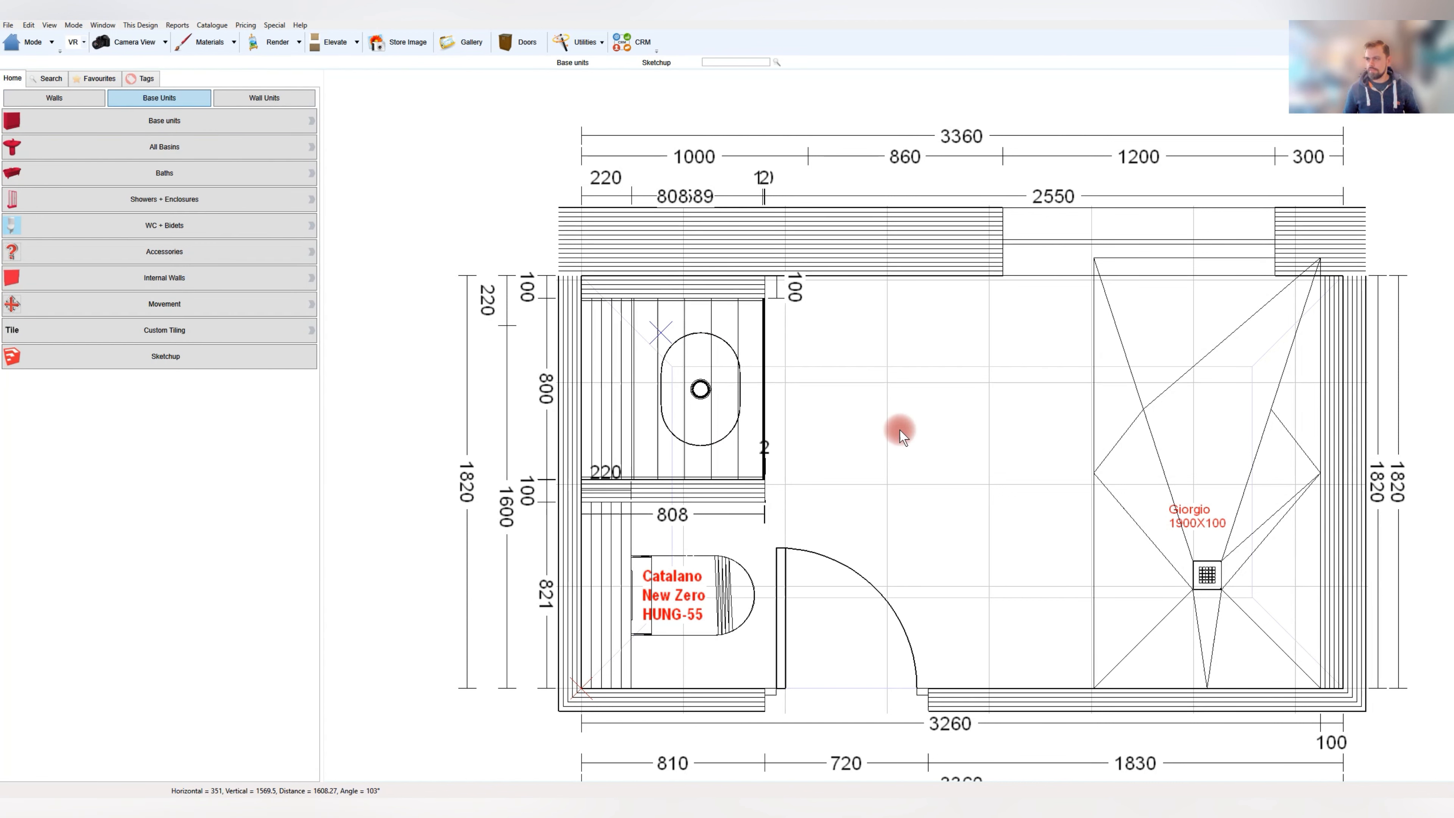
Set the Height off ground of the basin on the bench to 850
click(689, 384)
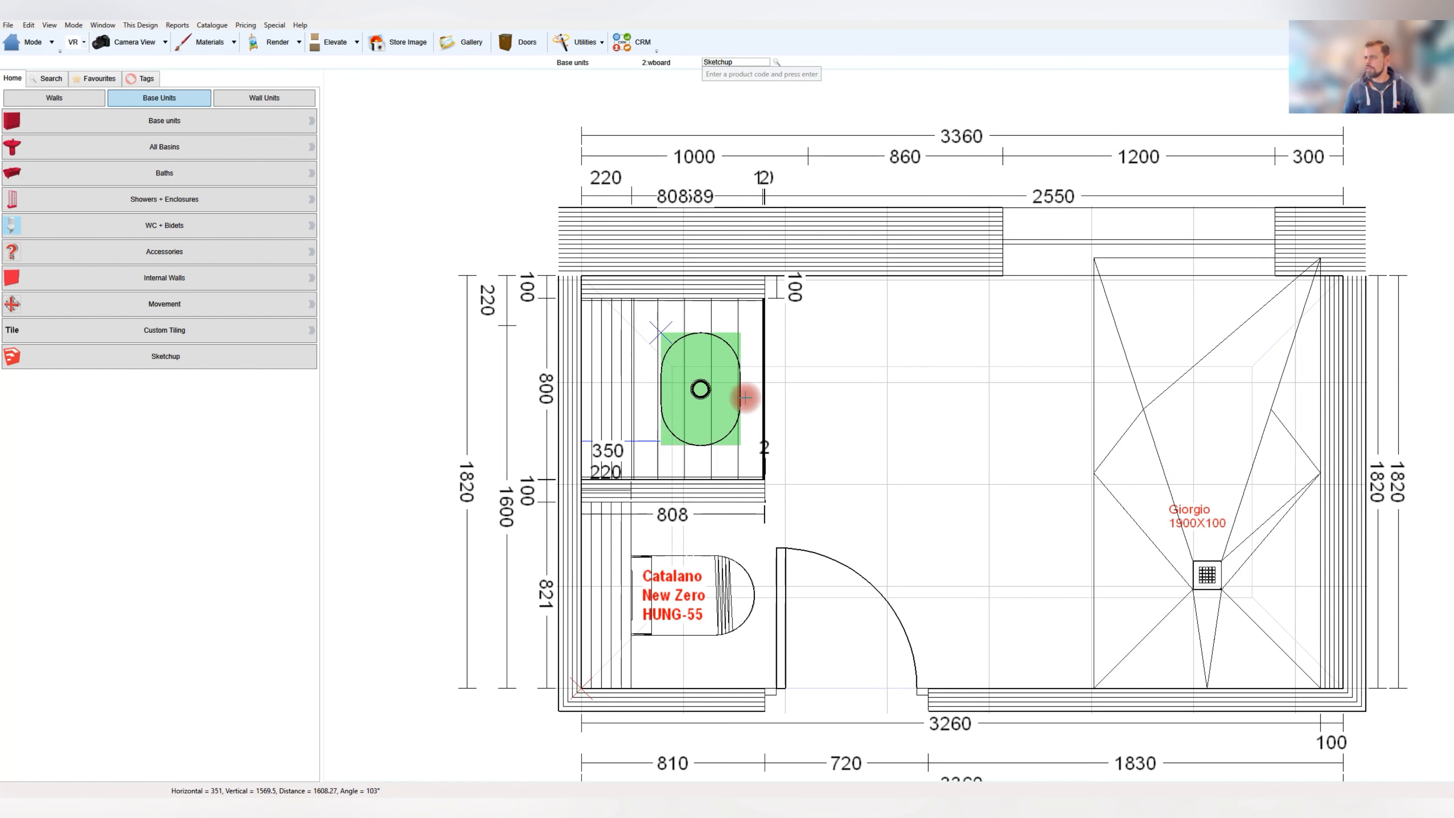
double_click(695, 383)
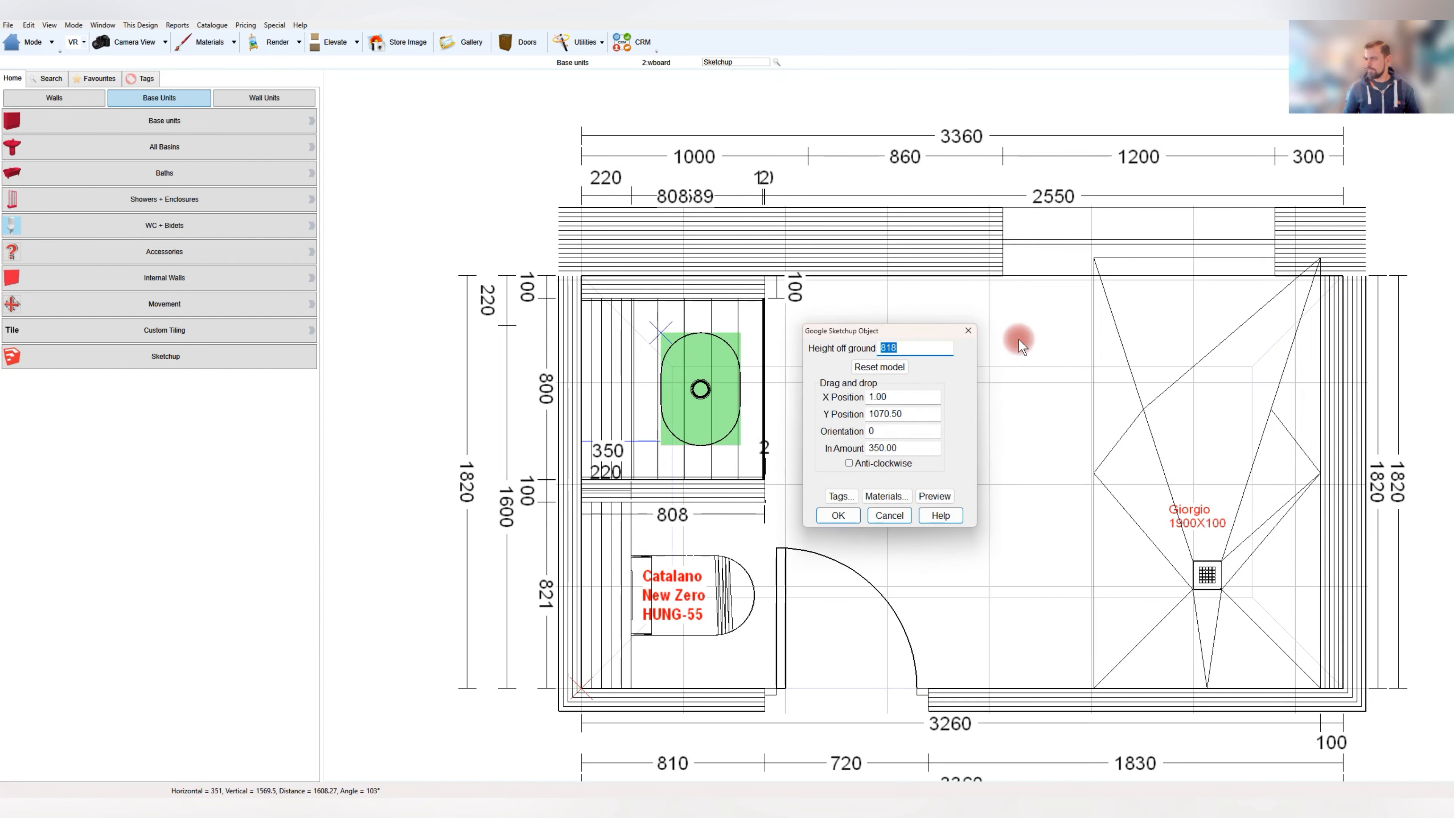
text(850)
key(Return)
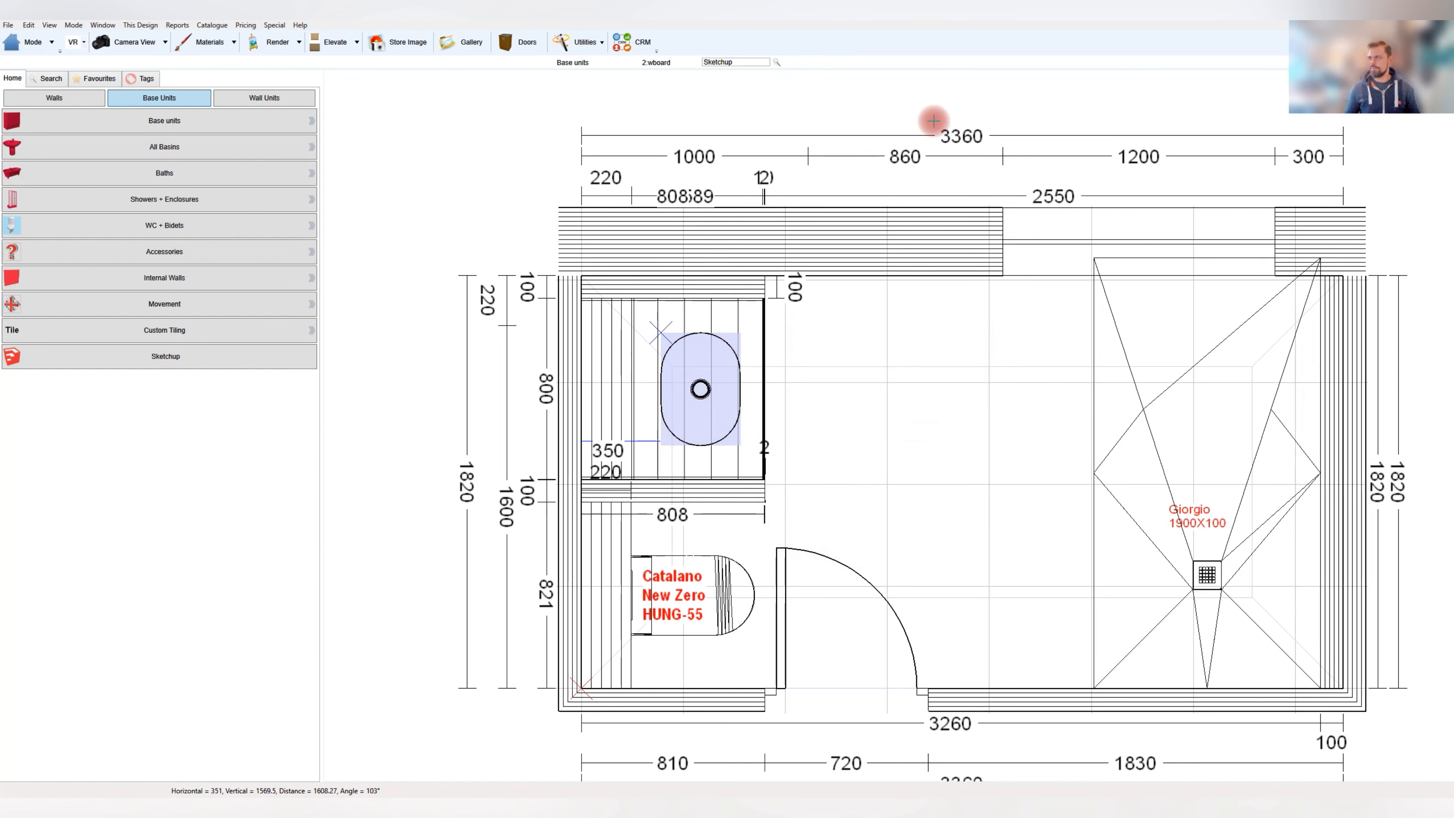
click(838, 408)
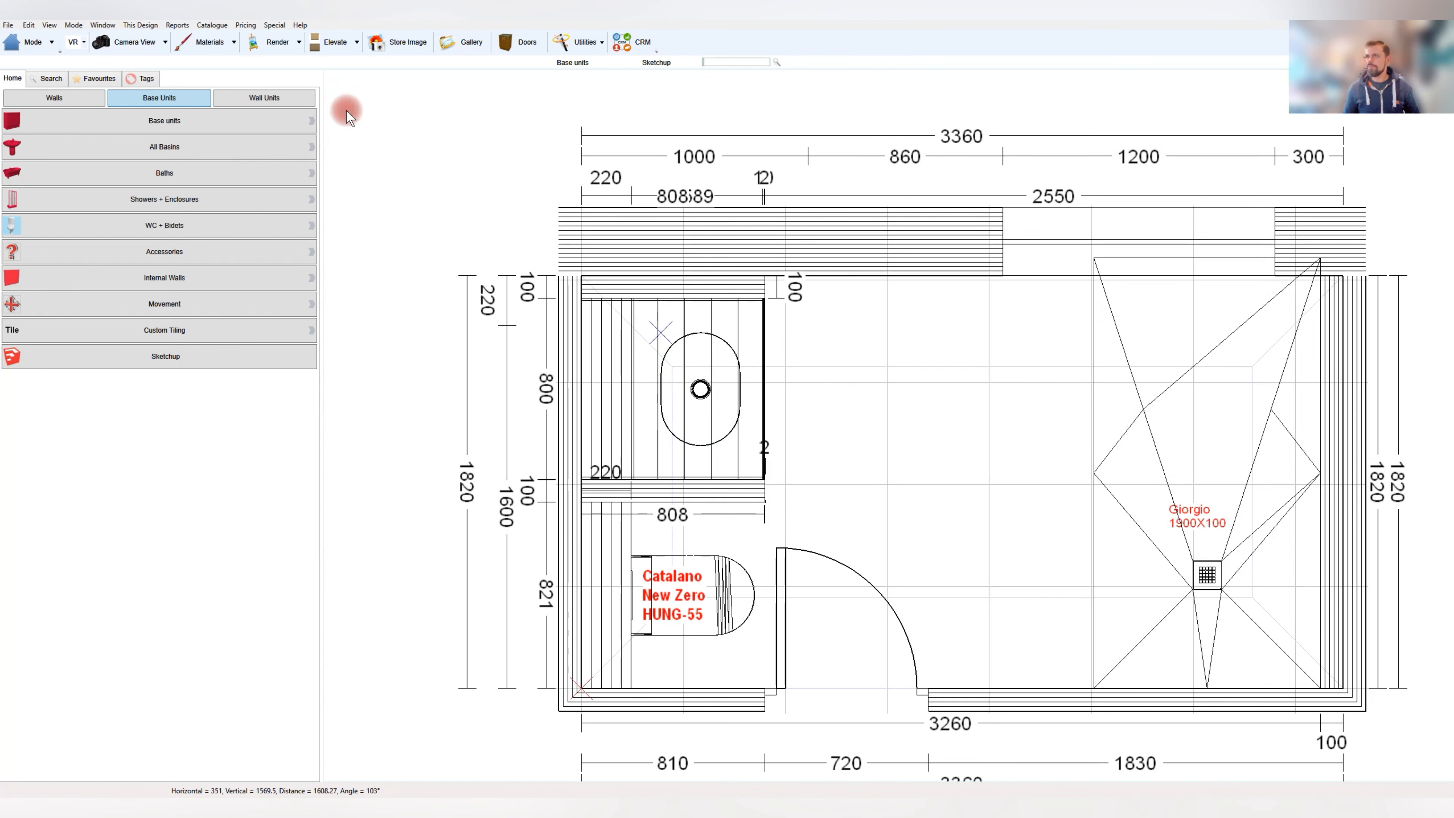
In the VR view, give the basin the White Ceramic material from the Glazed finishes in the Custom Library
click(74, 24)
click(95, 52)
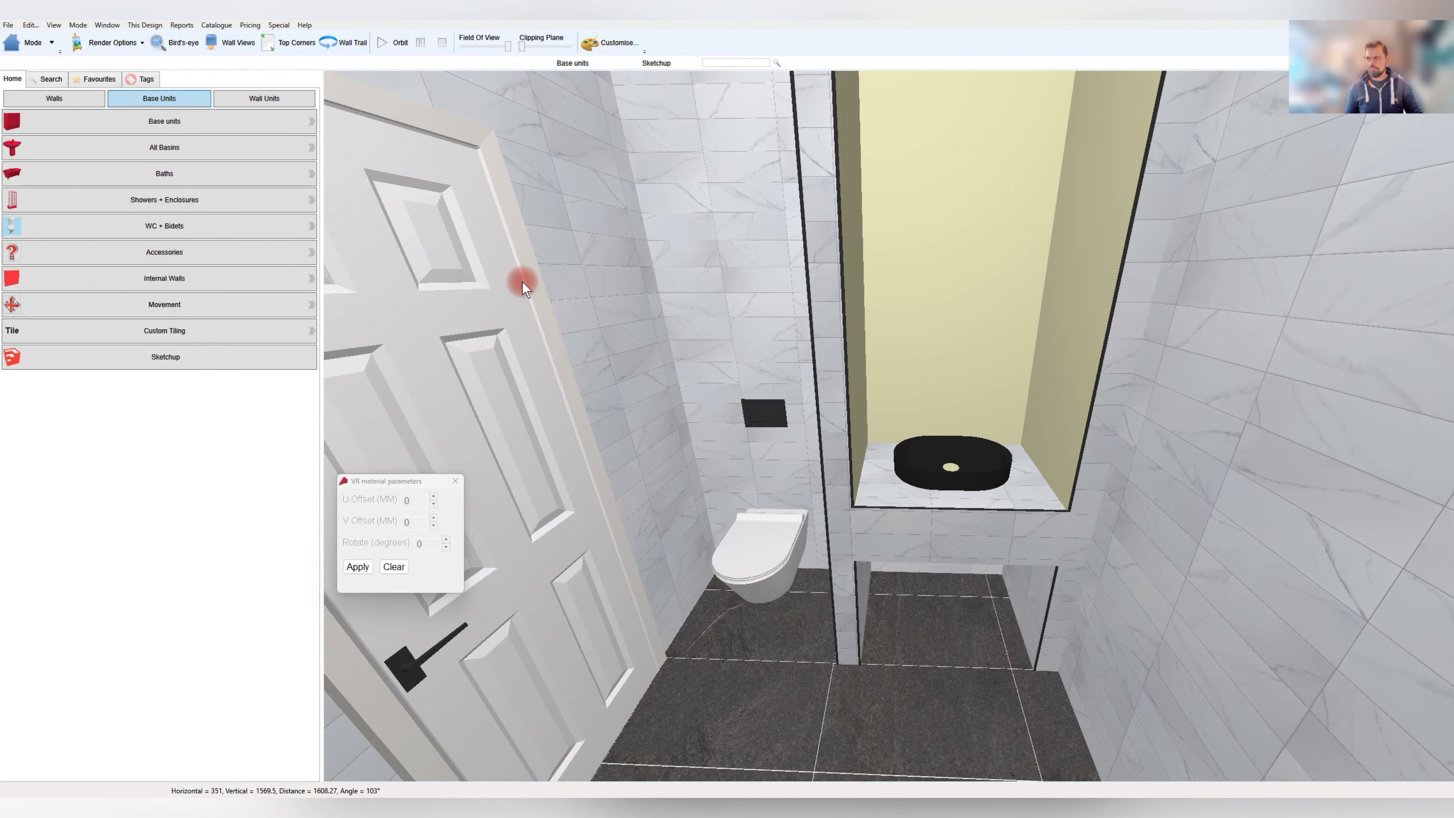
drag(790, 431, 871, 483)
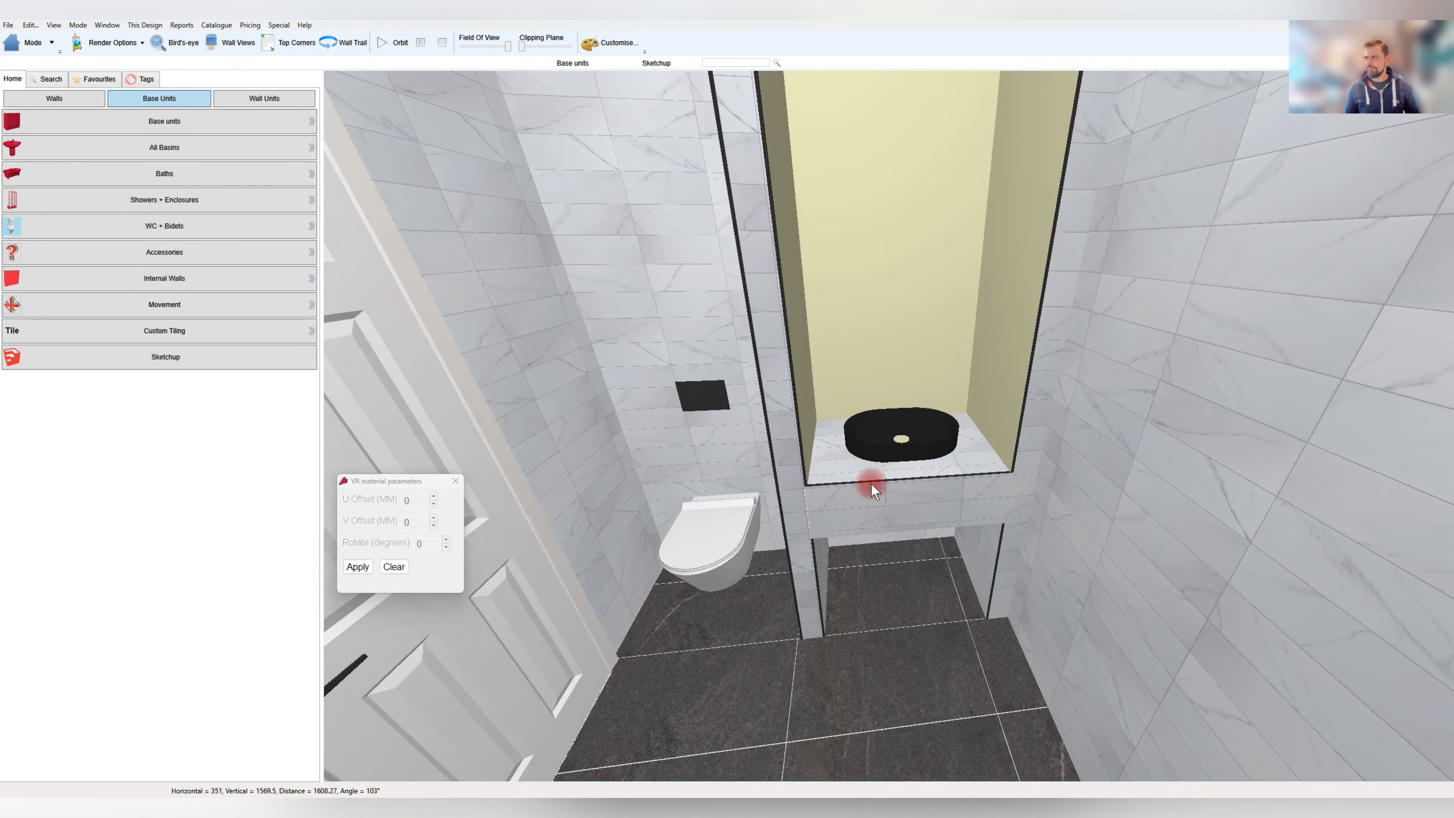
scroll(871, 482, up, 3)
click(871, 442)
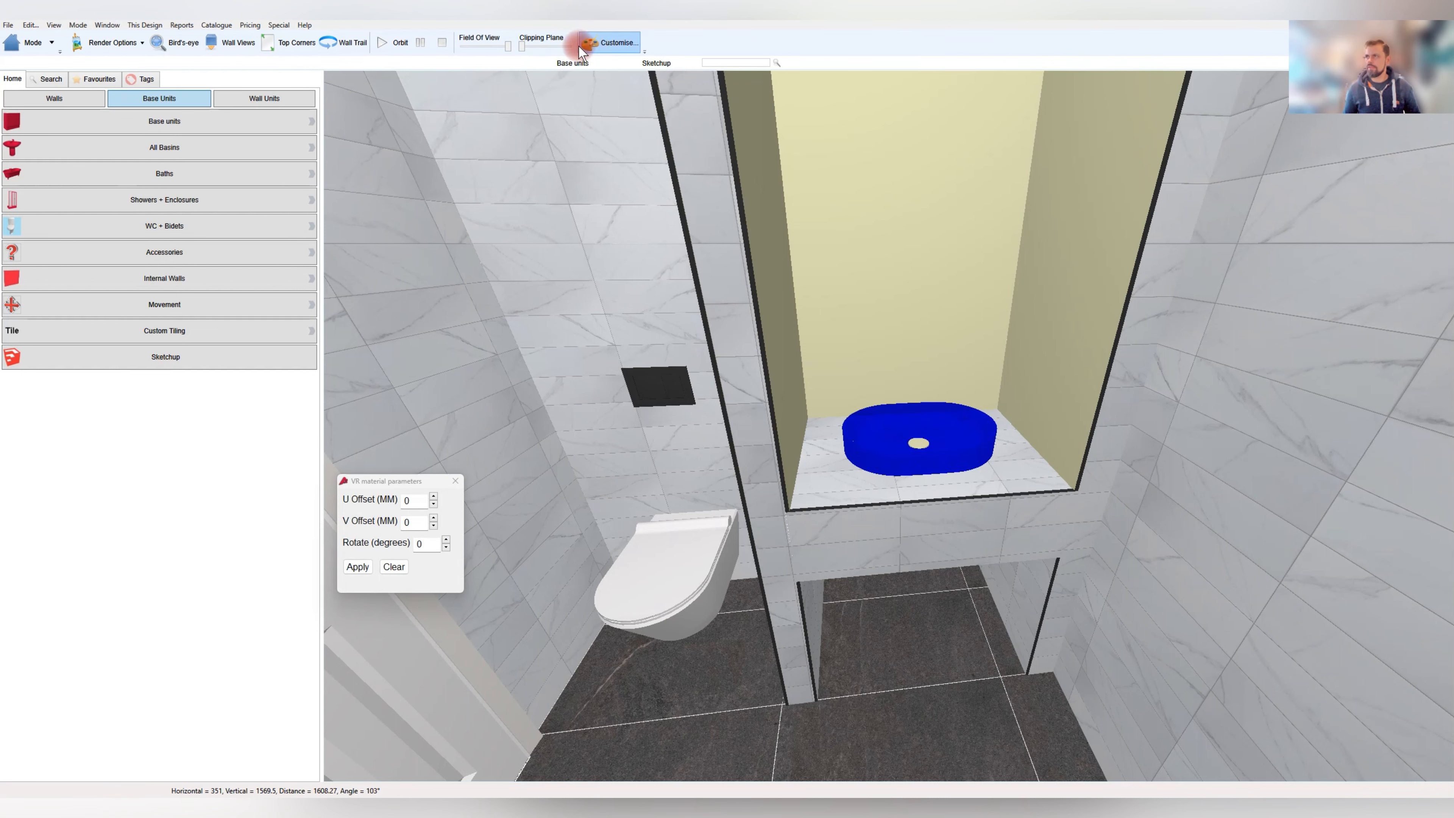
click(604, 44)
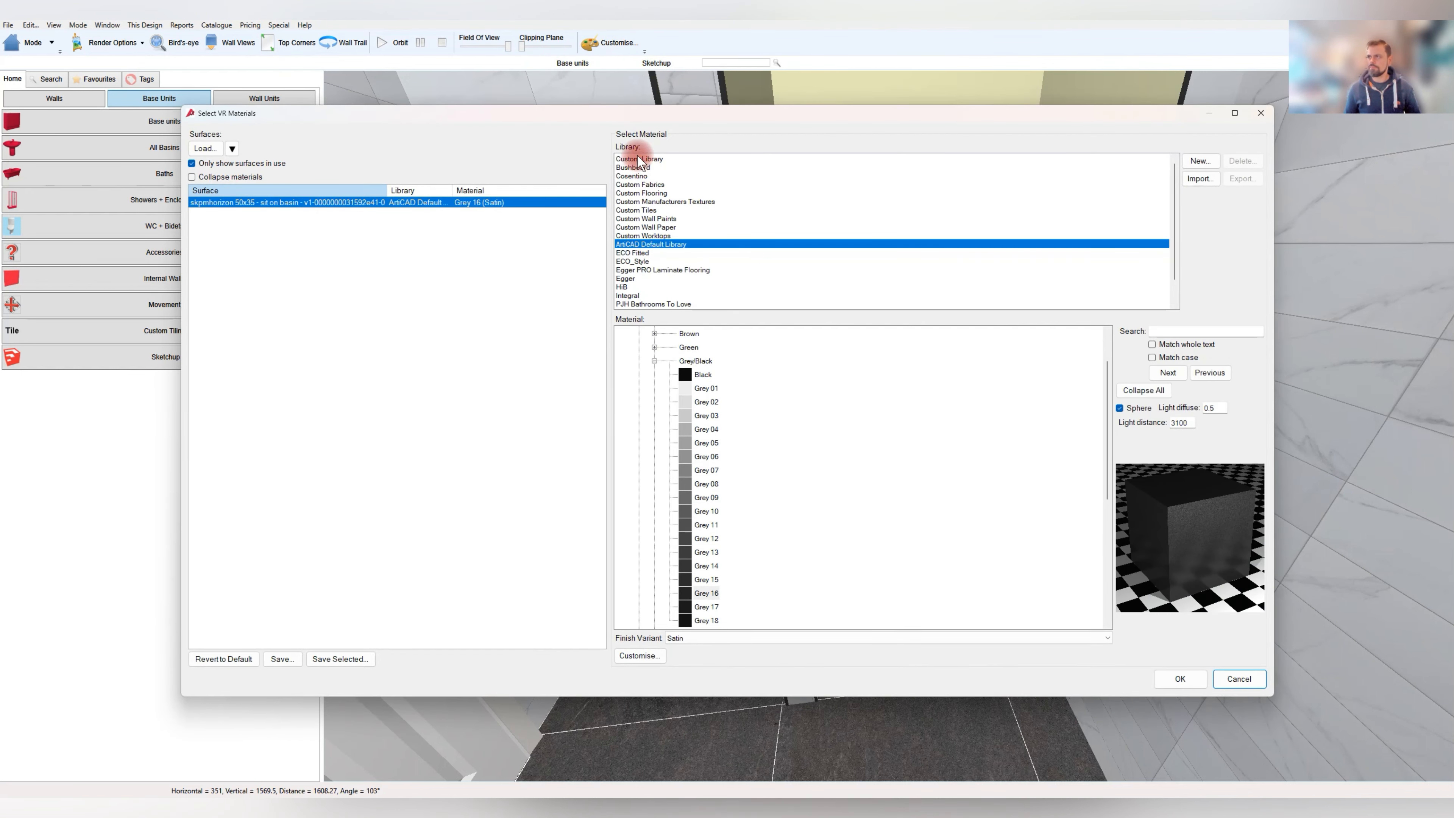
click(638, 160)
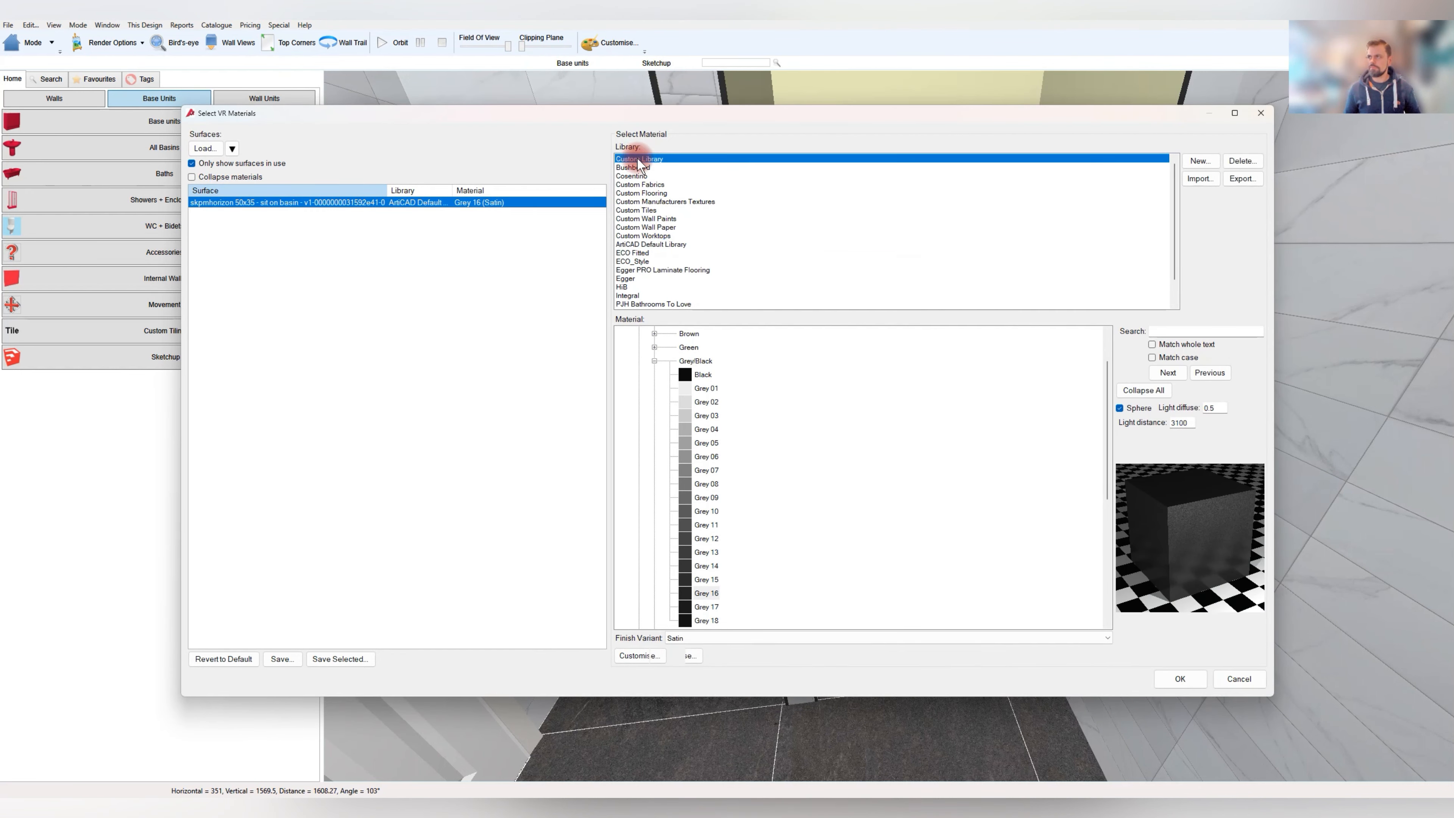
click(640, 443)
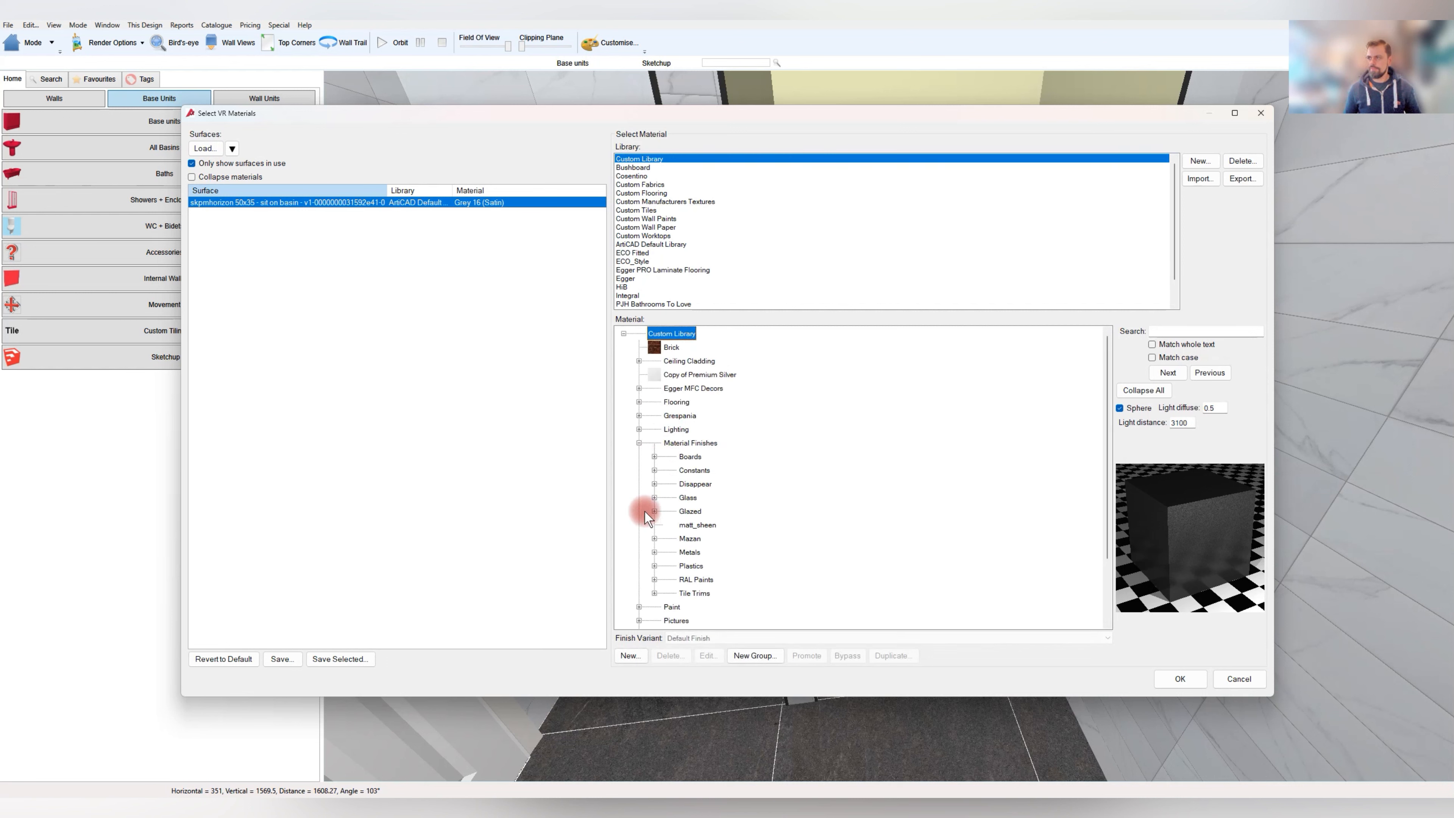
click(654, 511)
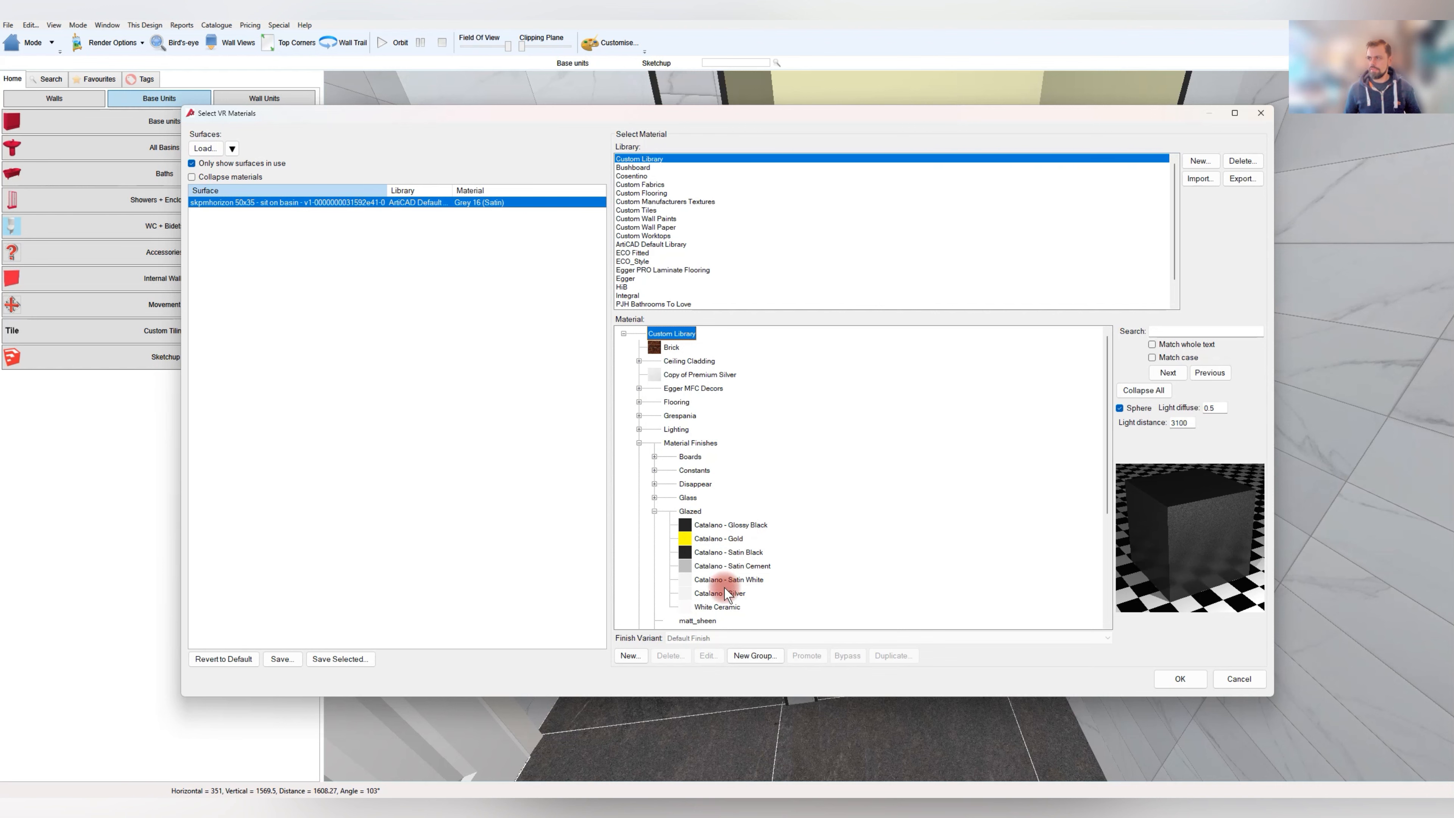
click(721, 606)
click(1177, 676)
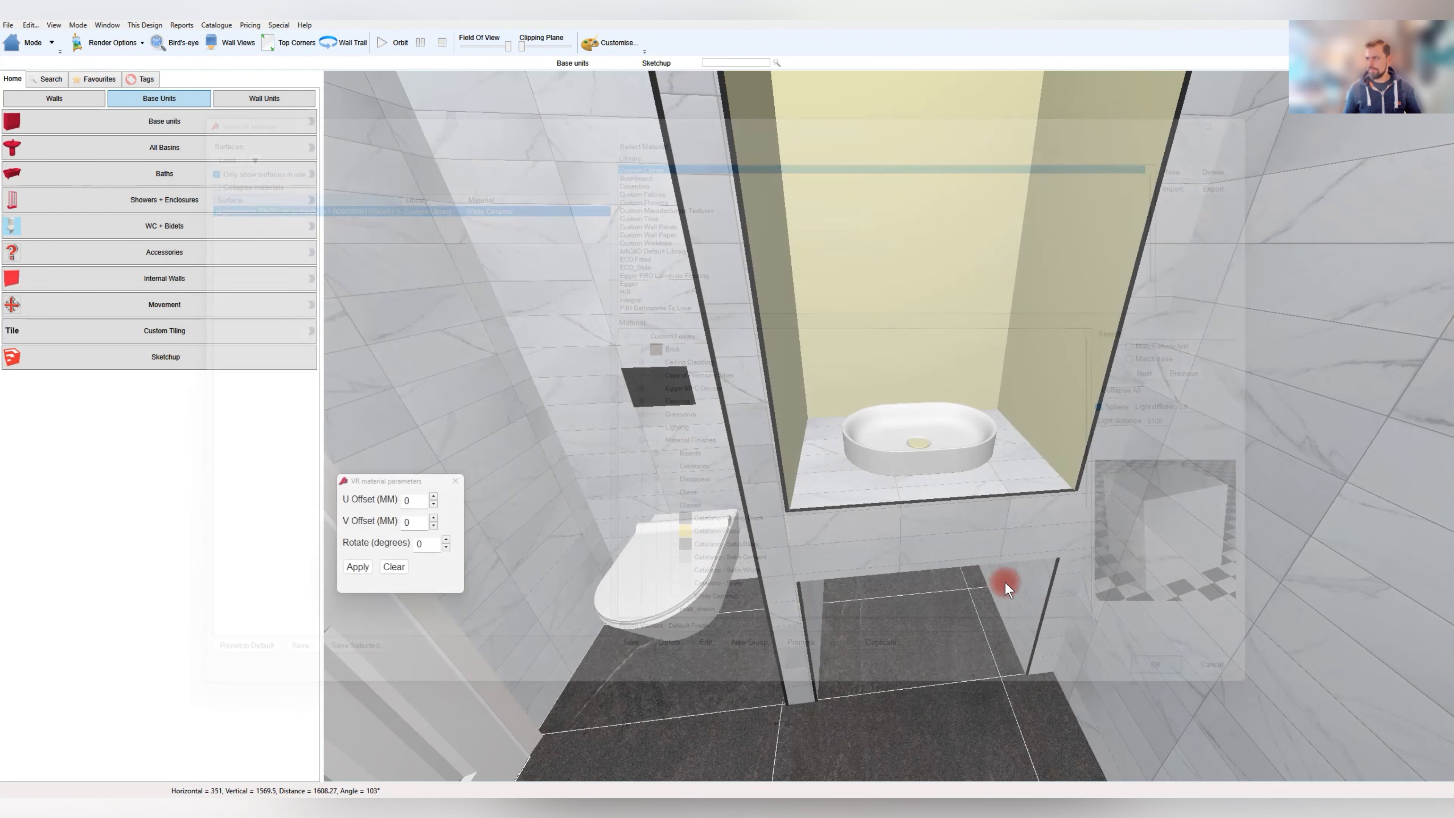
Give the basin's waste the Chrome material from the Metals finishes in the Custom Library
drag(892, 479, 919, 441)
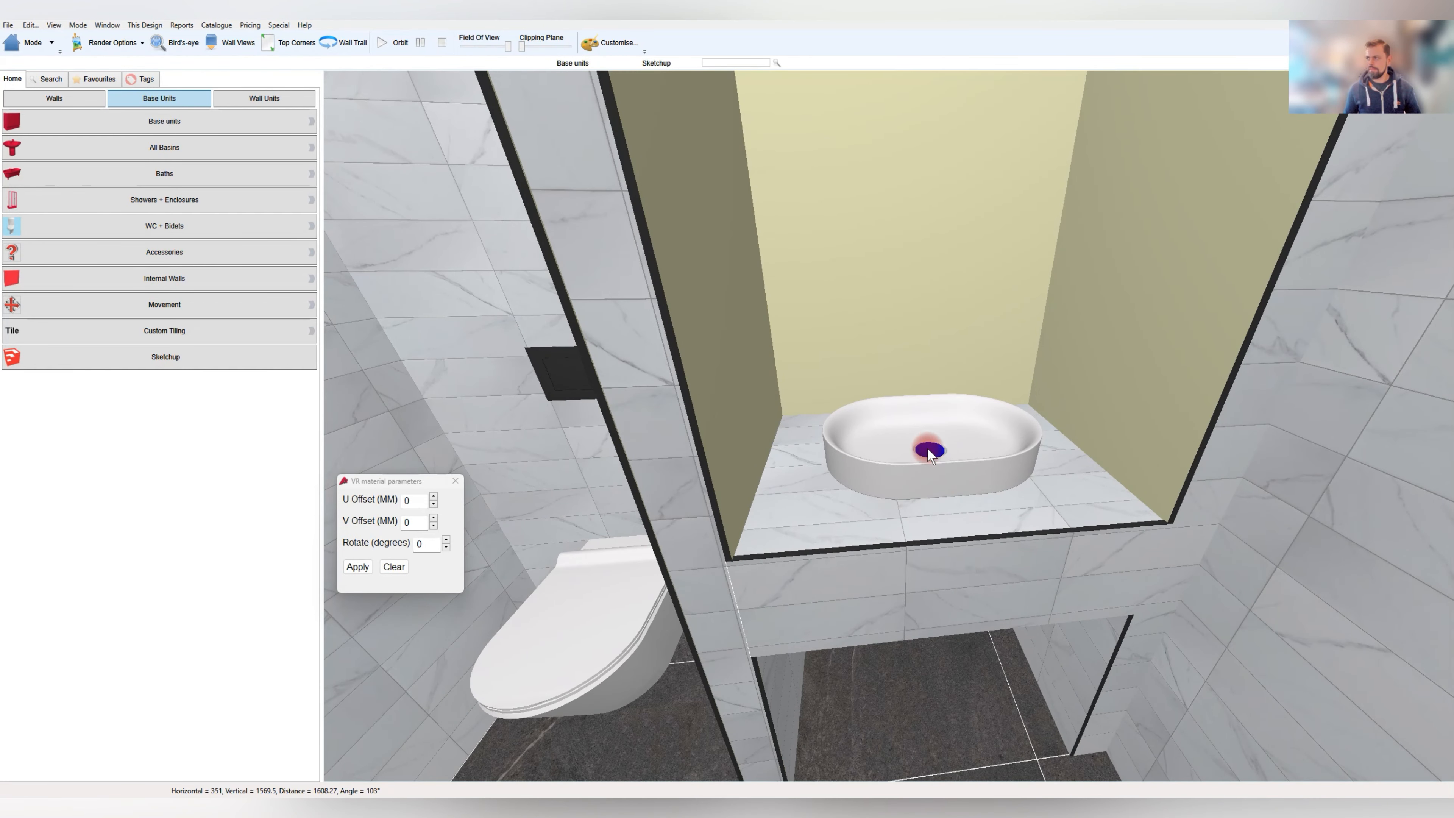
click(625, 44)
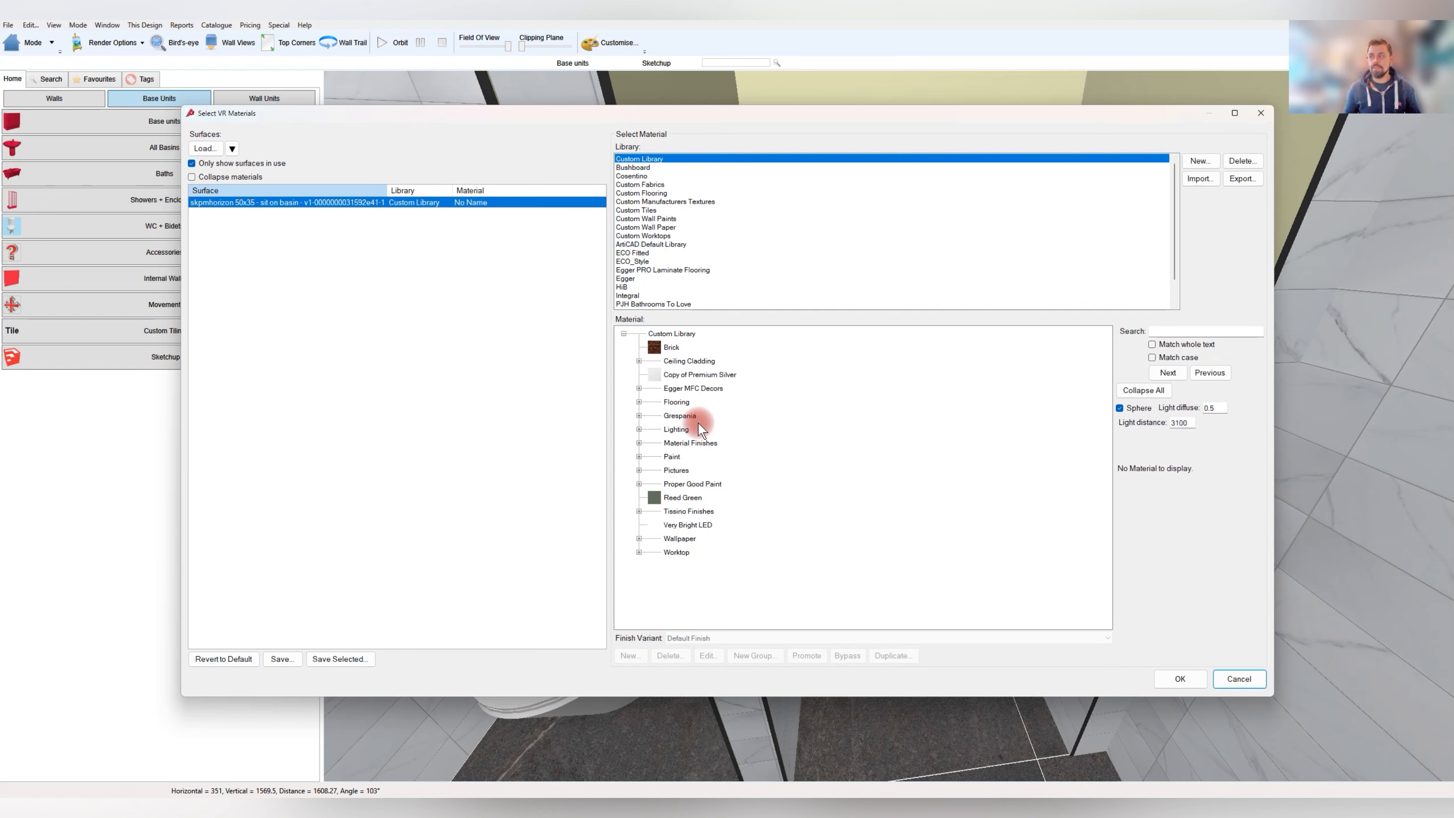
click(639, 443)
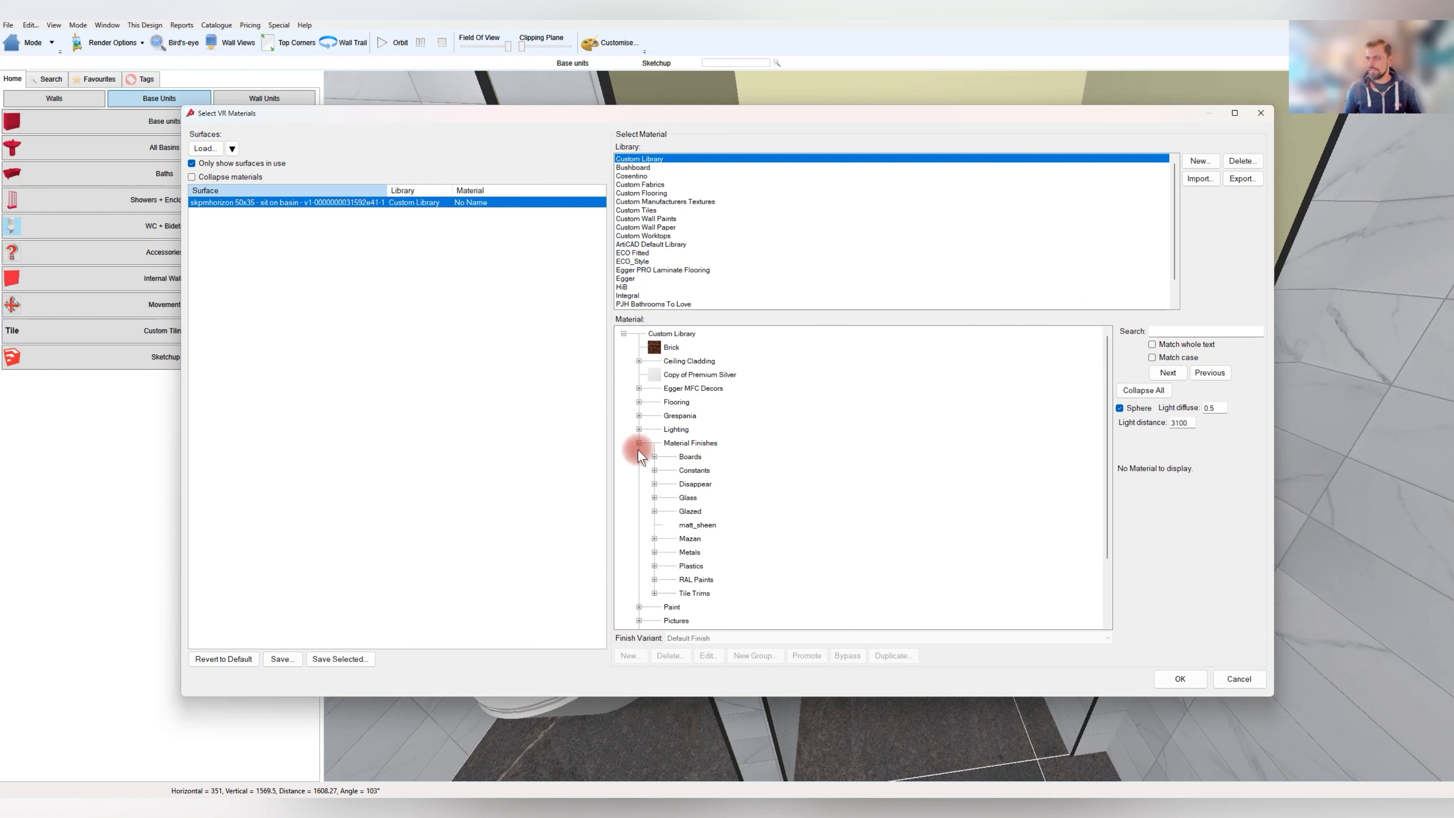
click(655, 512)
click(655, 512)
click(655, 512)
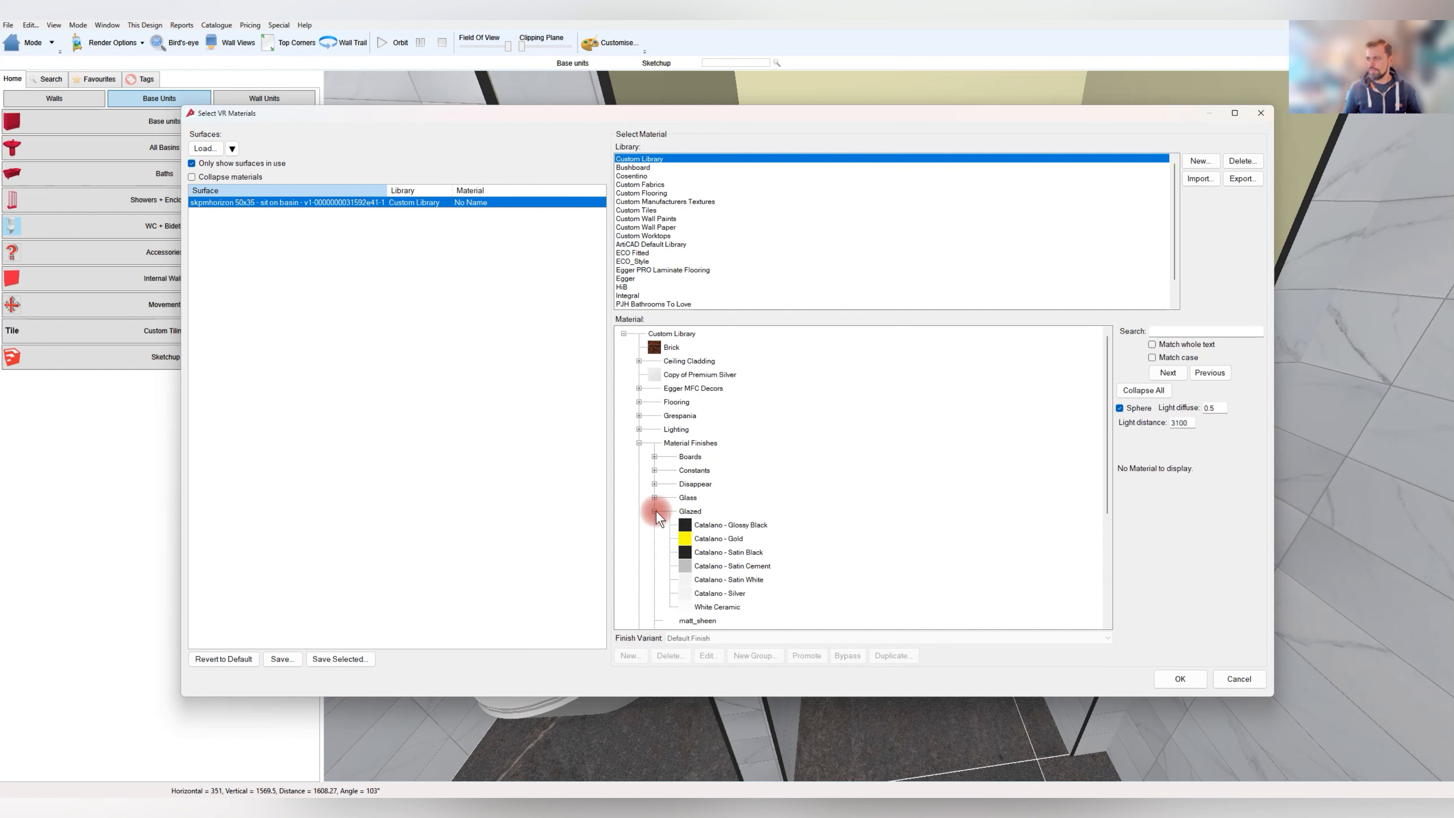
click(655, 511)
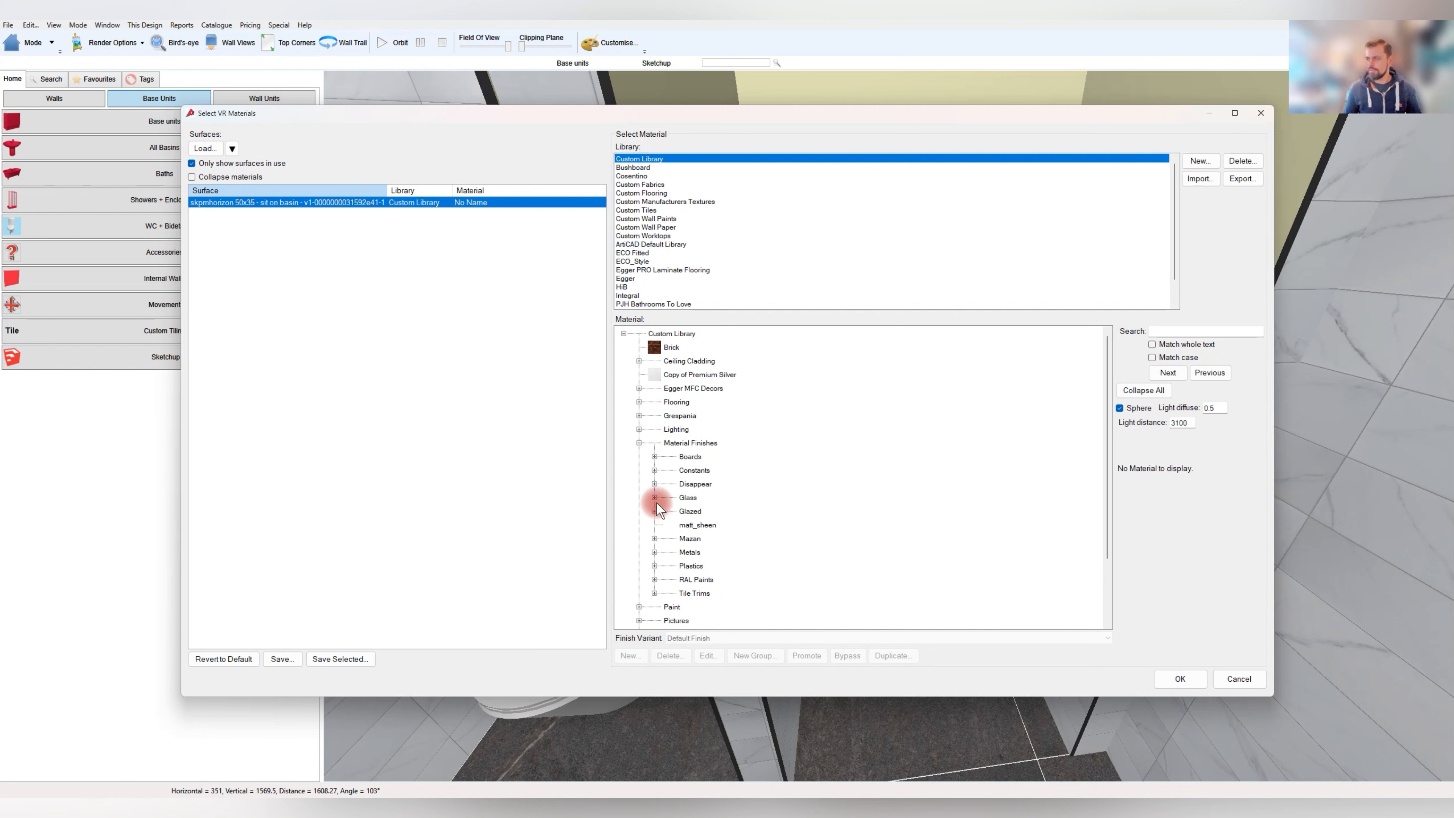
click(654, 552)
click(699, 496)
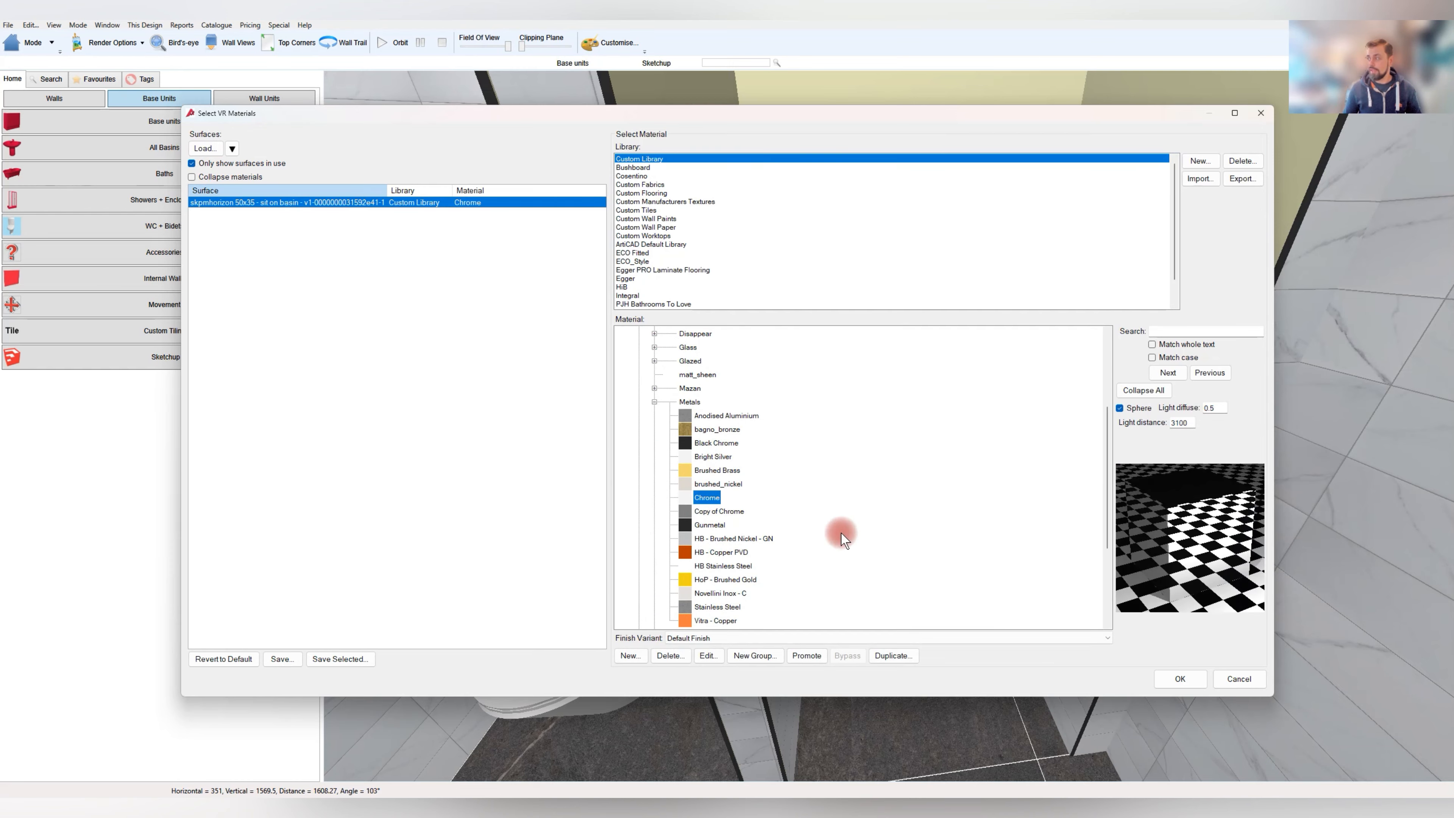
click(1180, 679)
In the design materials, assign White - Straight - V from Custom Tiles, Ca Pietra, Decorative Tiles, Carter Ceramic to Tile Panel 5
drag(746, 454, 889, 536)
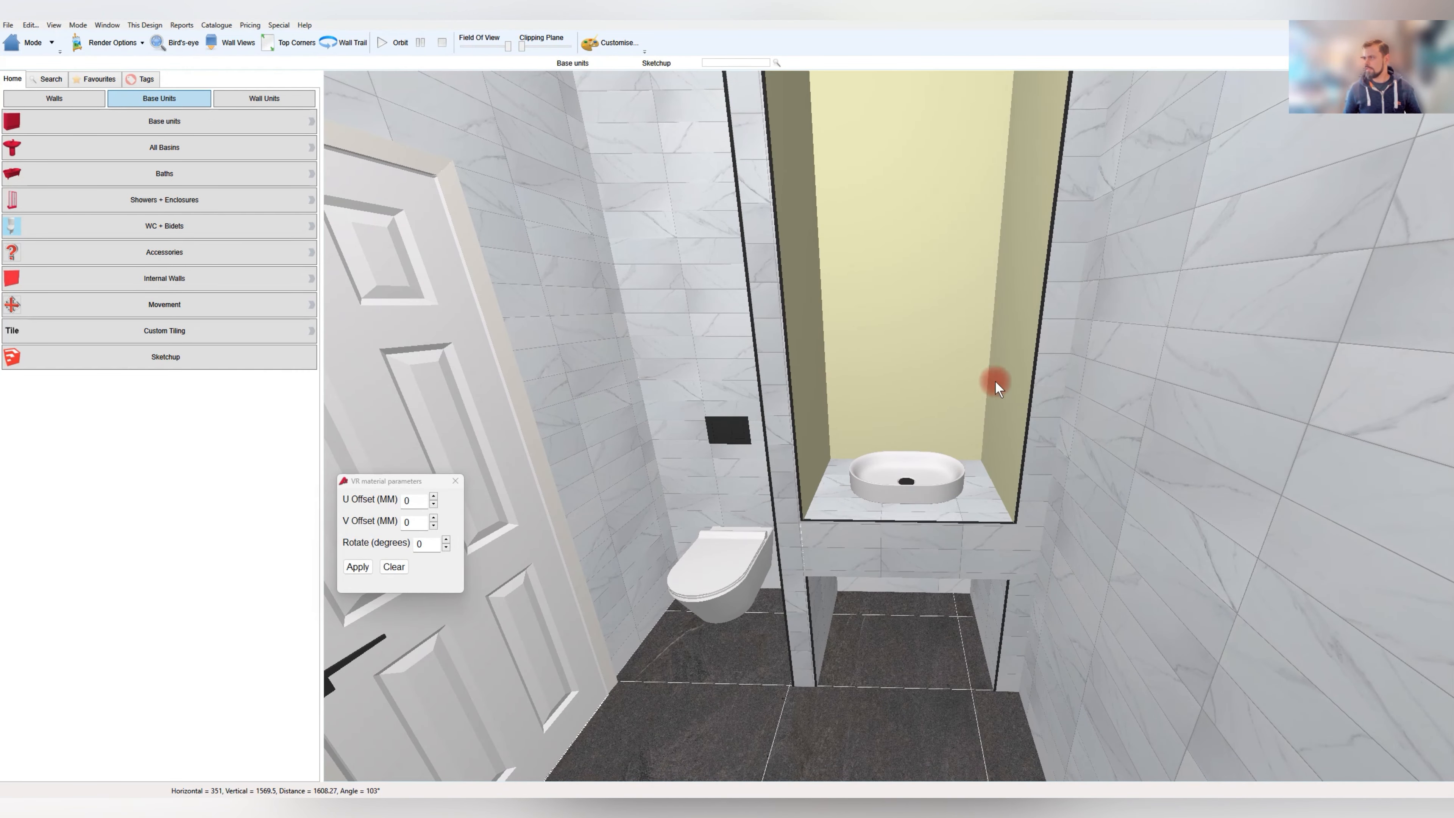
key(ctrl+m)
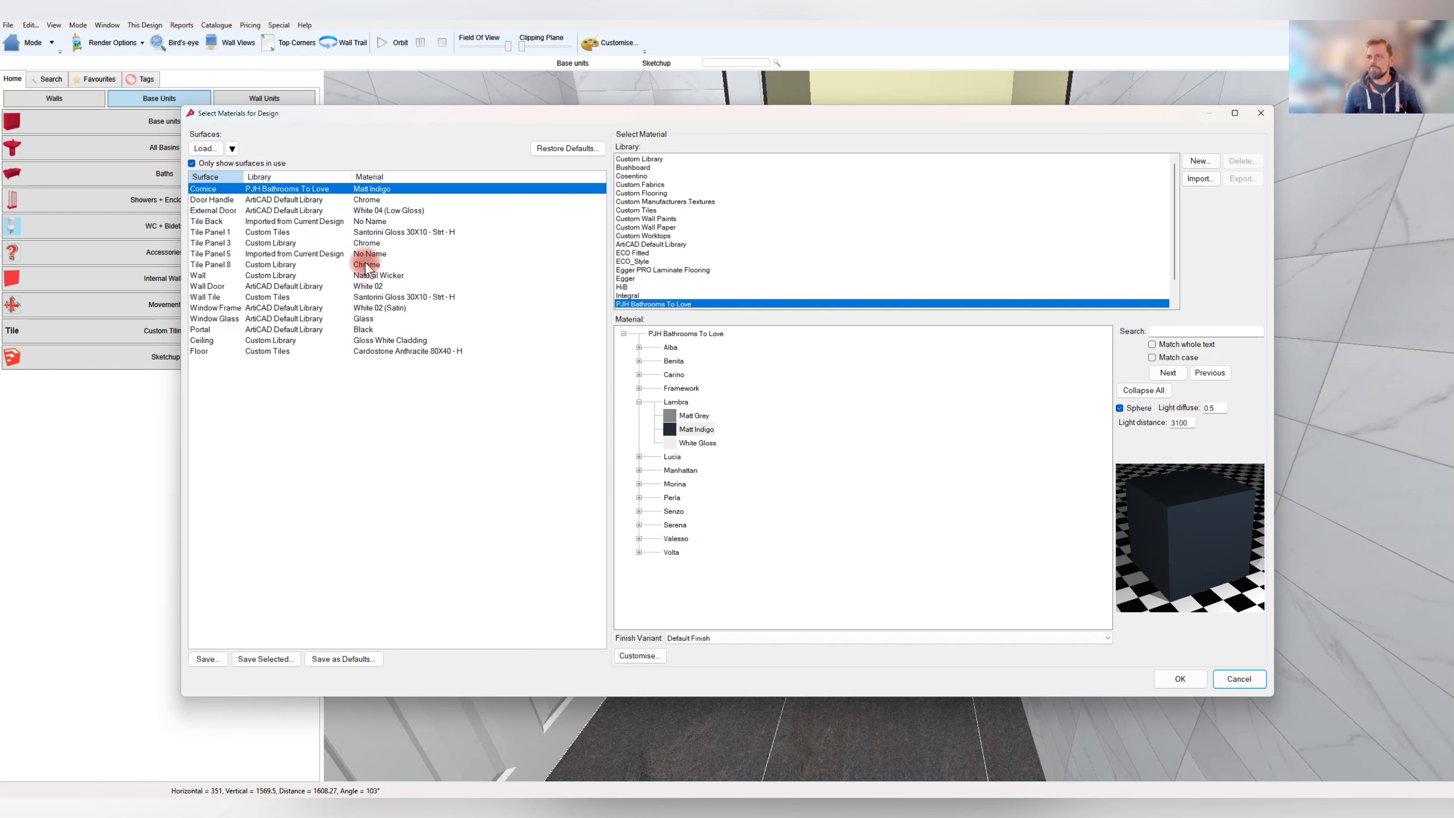
click(341, 254)
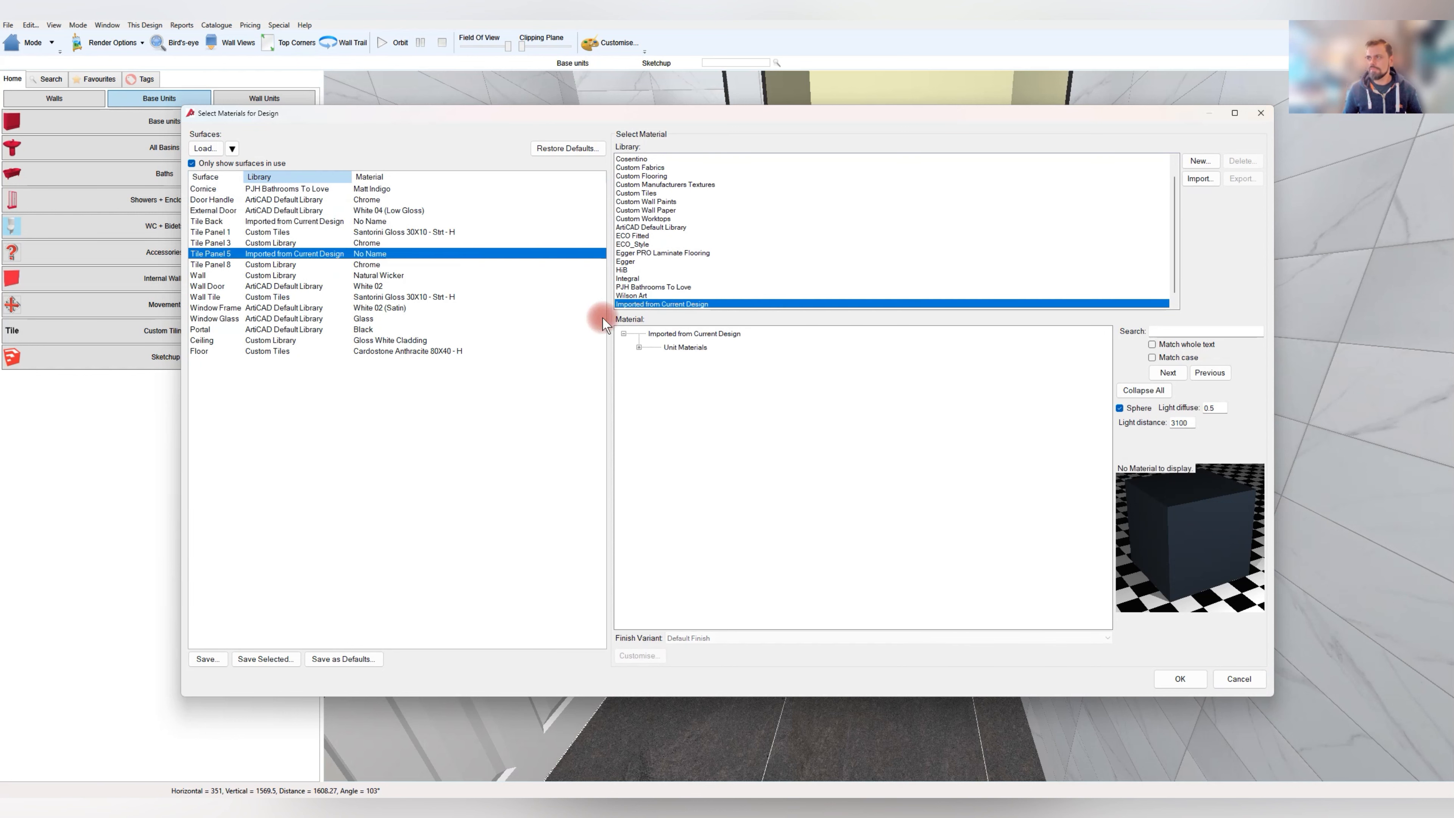
scroll(646, 178, up, 1)
click(640, 159)
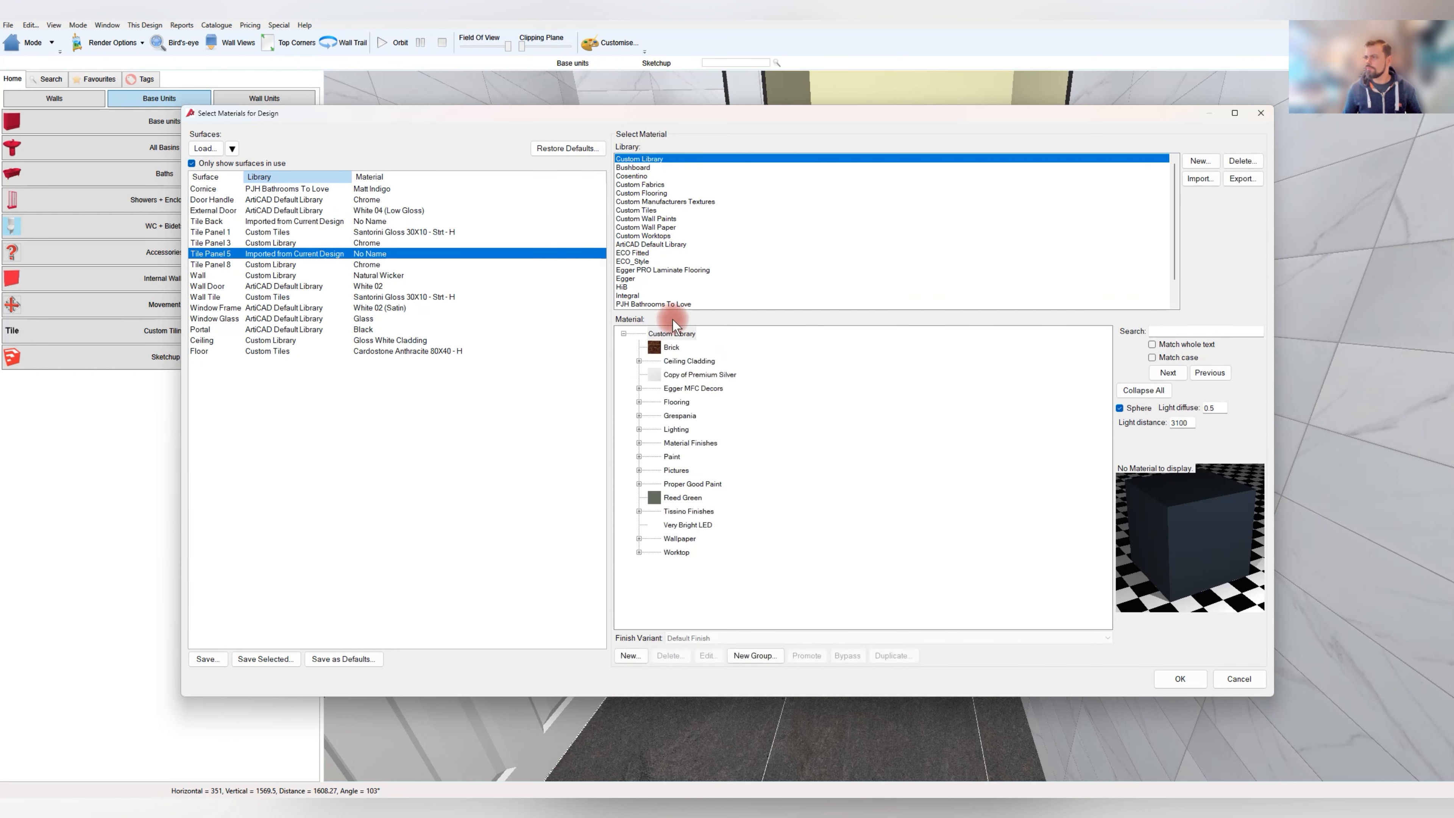
click(639, 442)
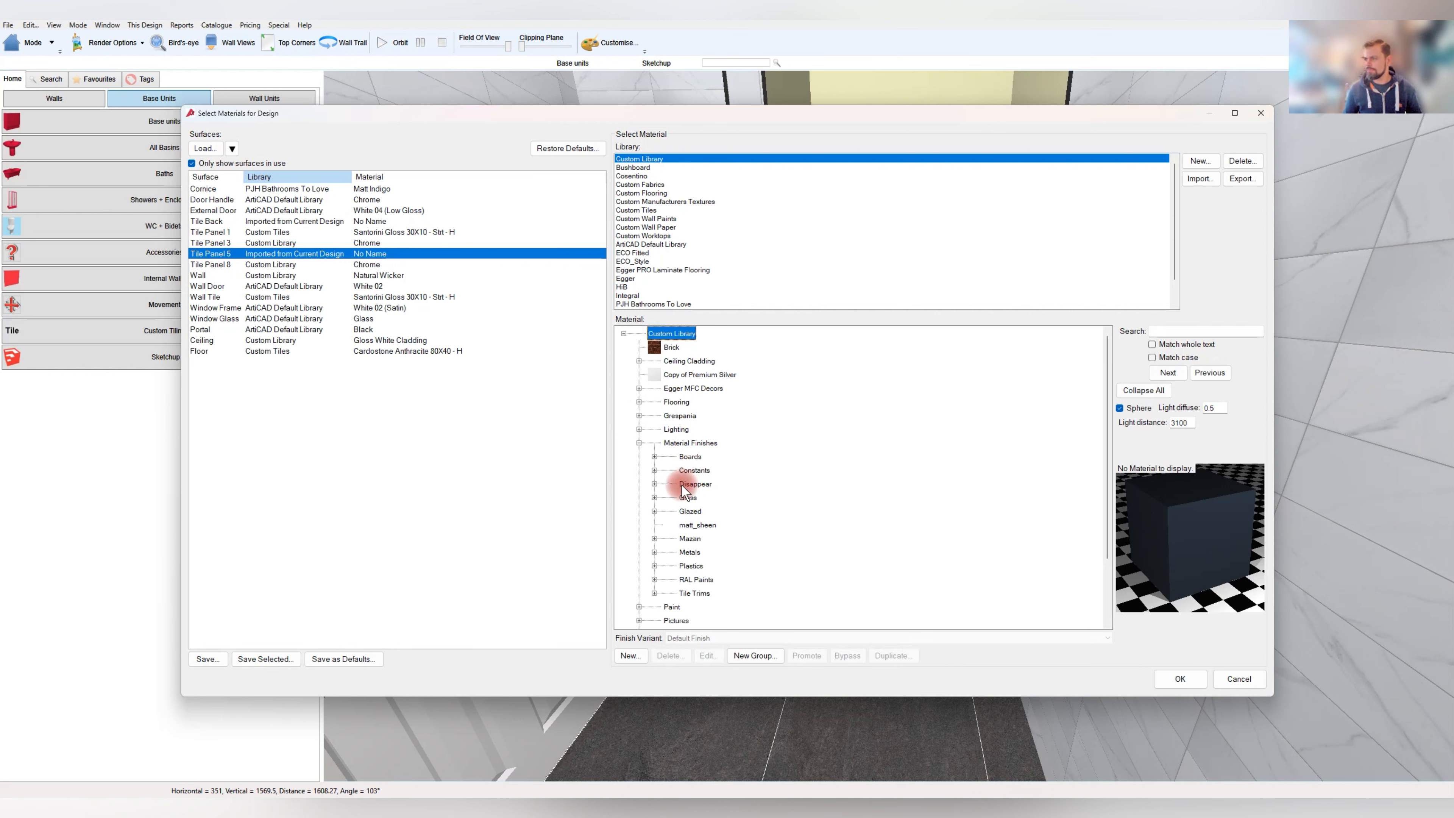
click(635, 210)
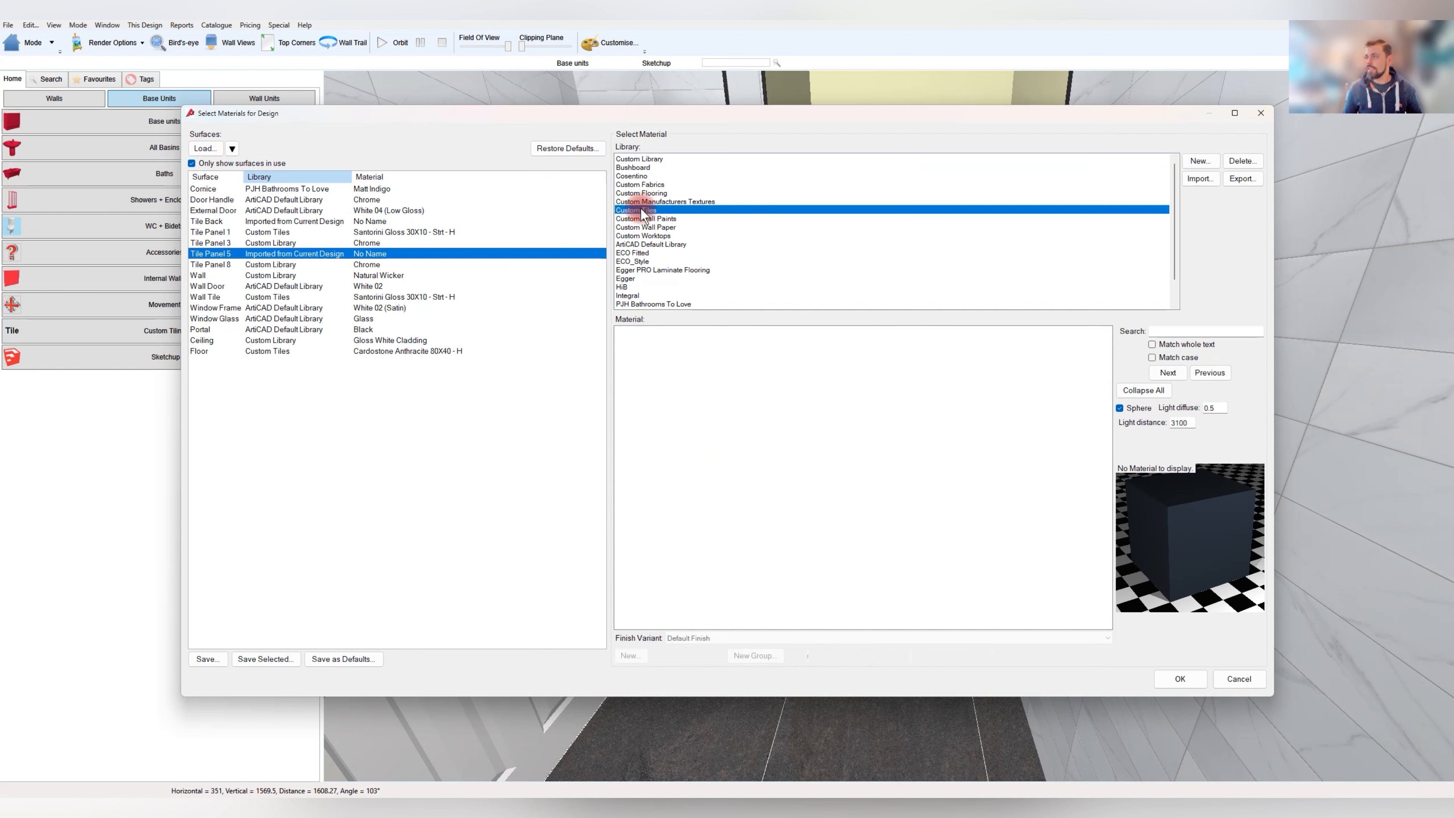
click(639, 360)
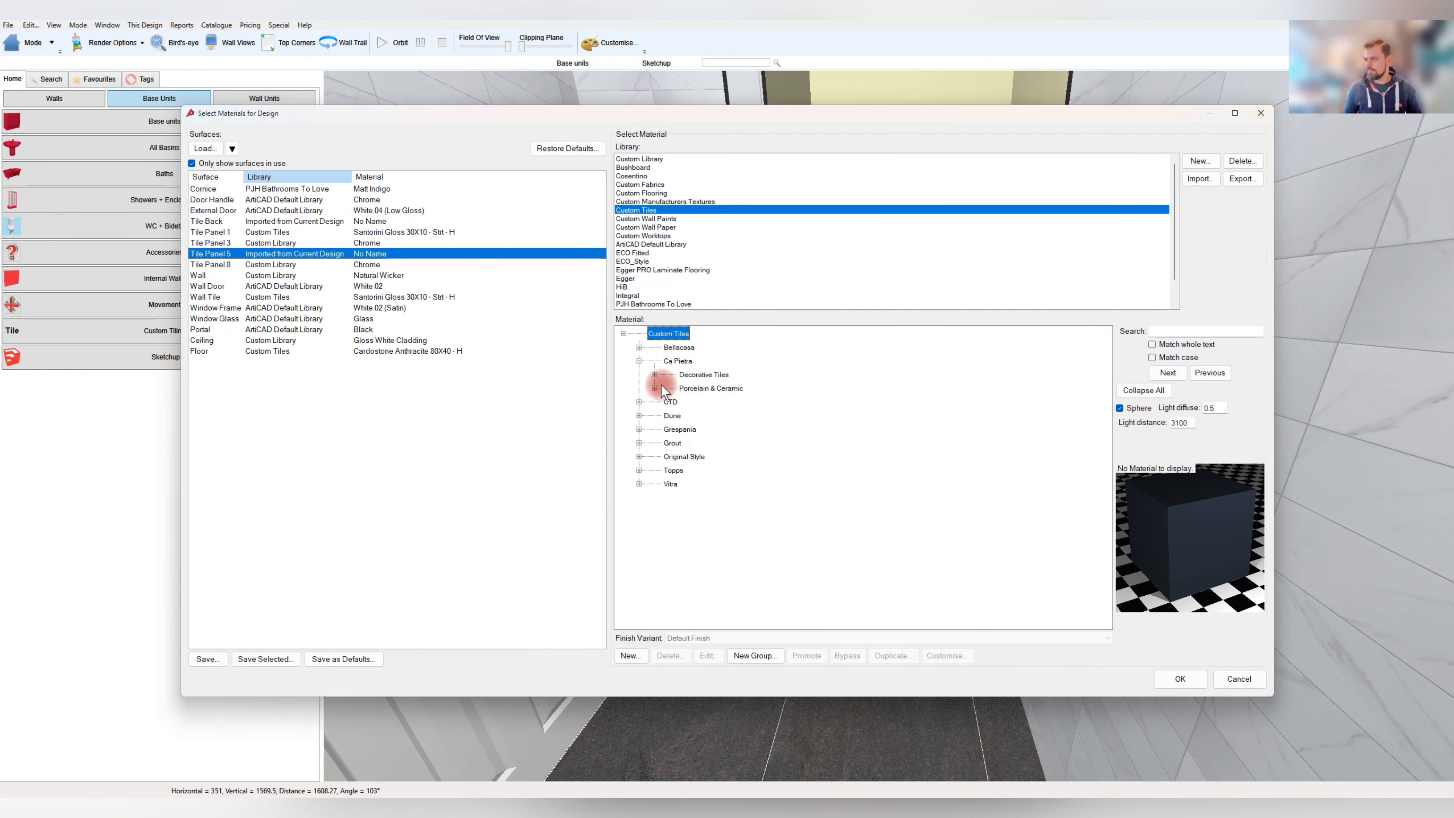
click(654, 375)
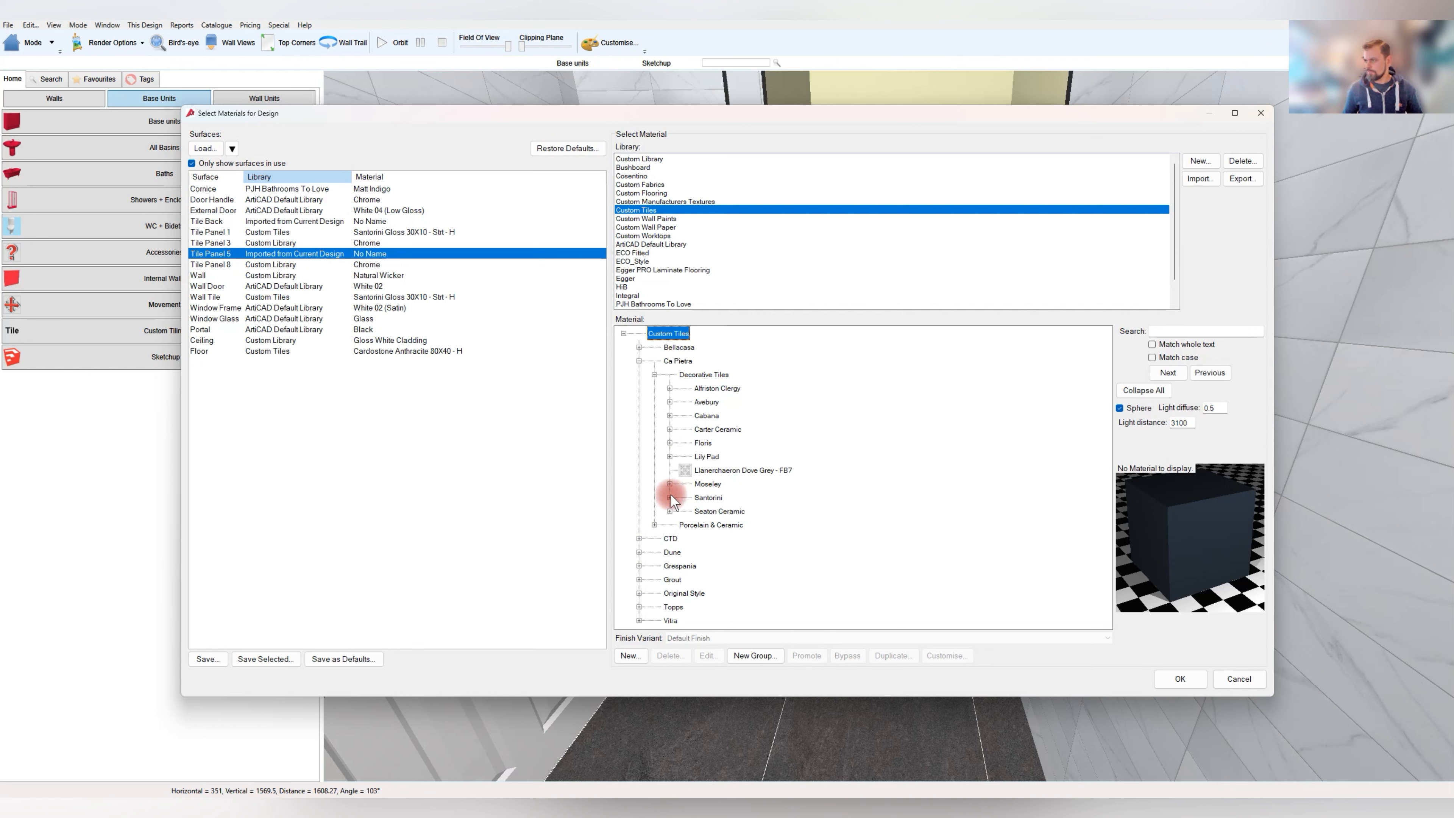
click(669, 429)
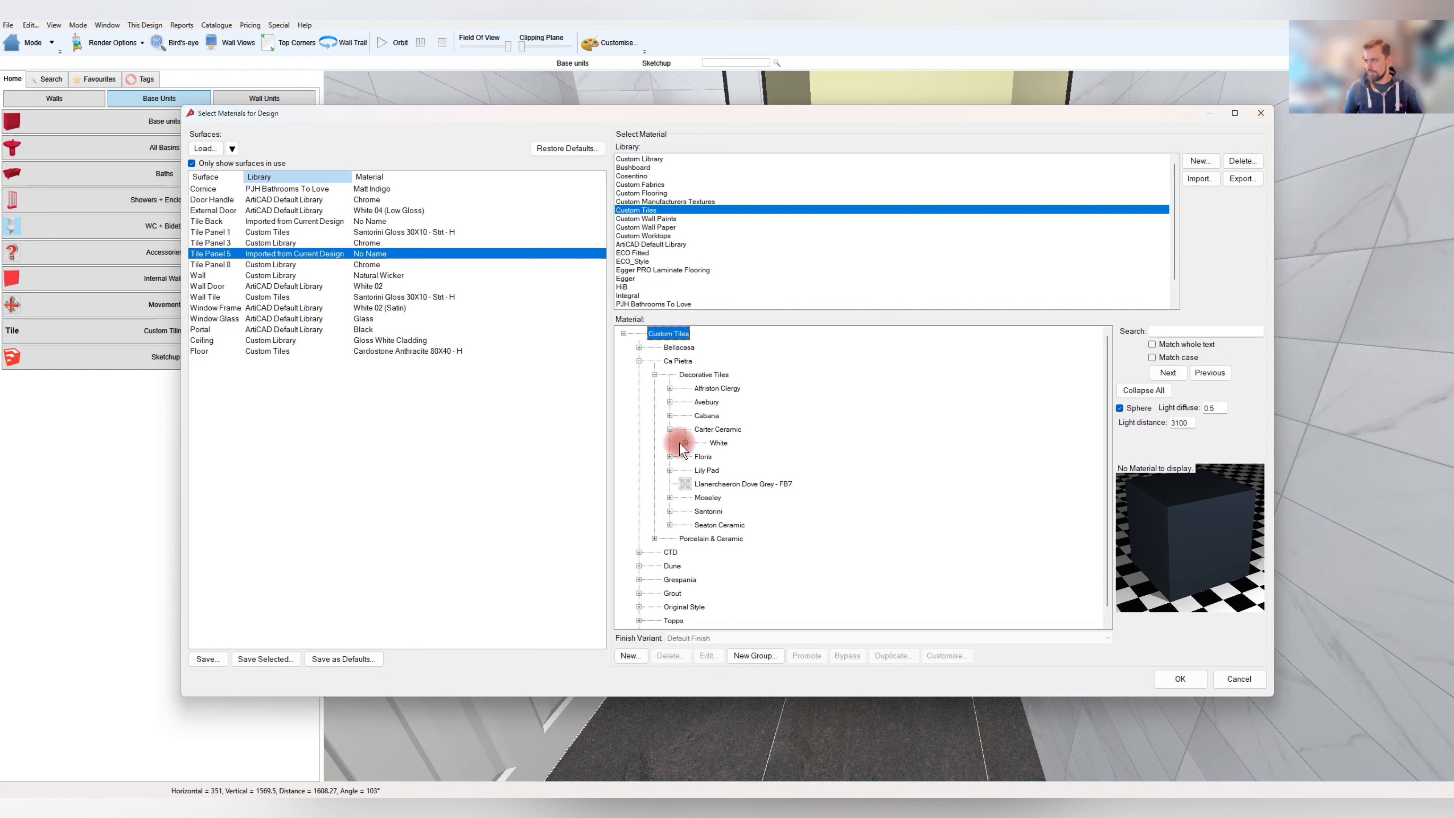
double_click(719, 443)
click(756, 470)
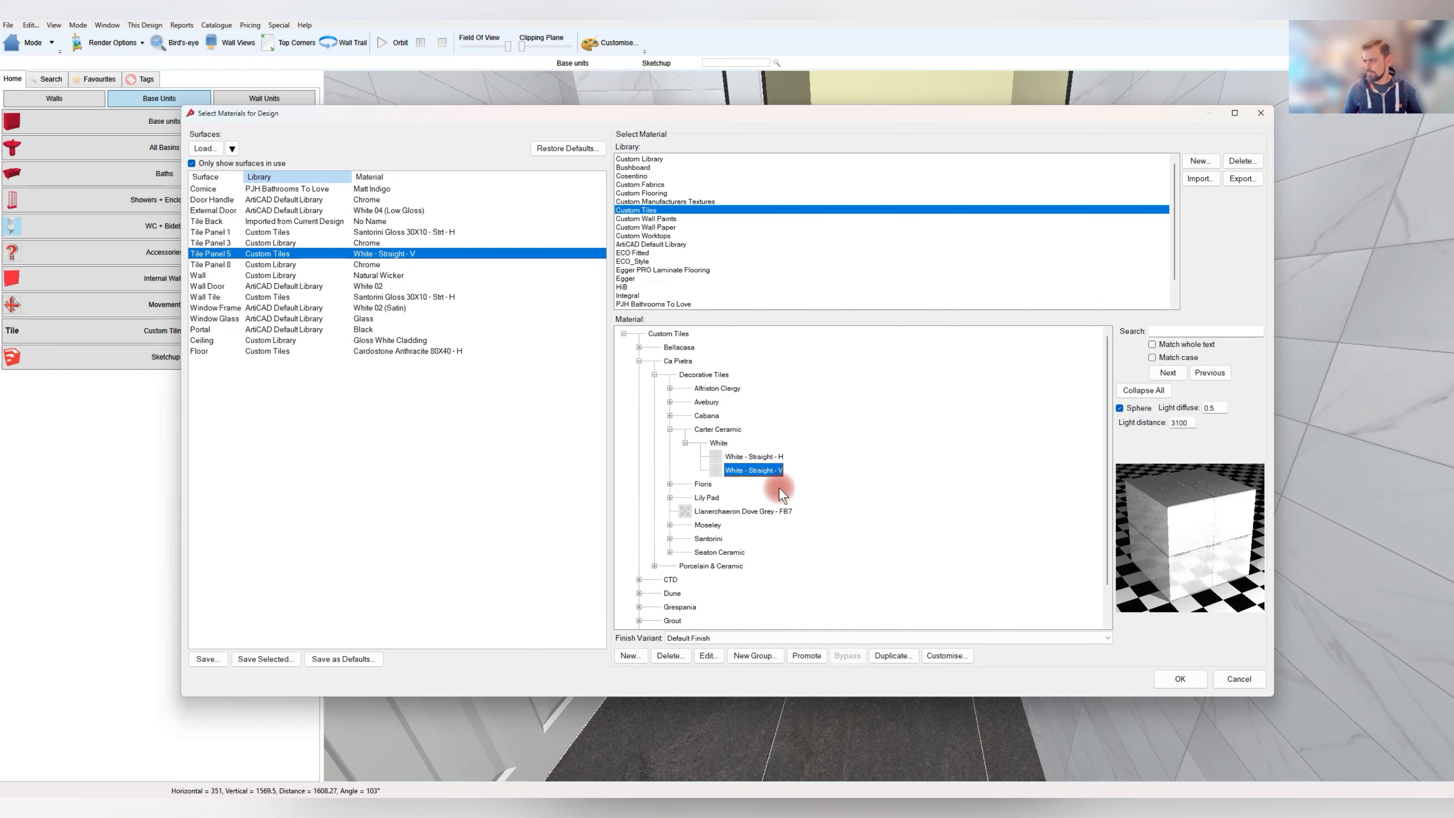
Check the finish settings of White - Straight - V, leave them as they are, and apply the design materials
click(710, 656)
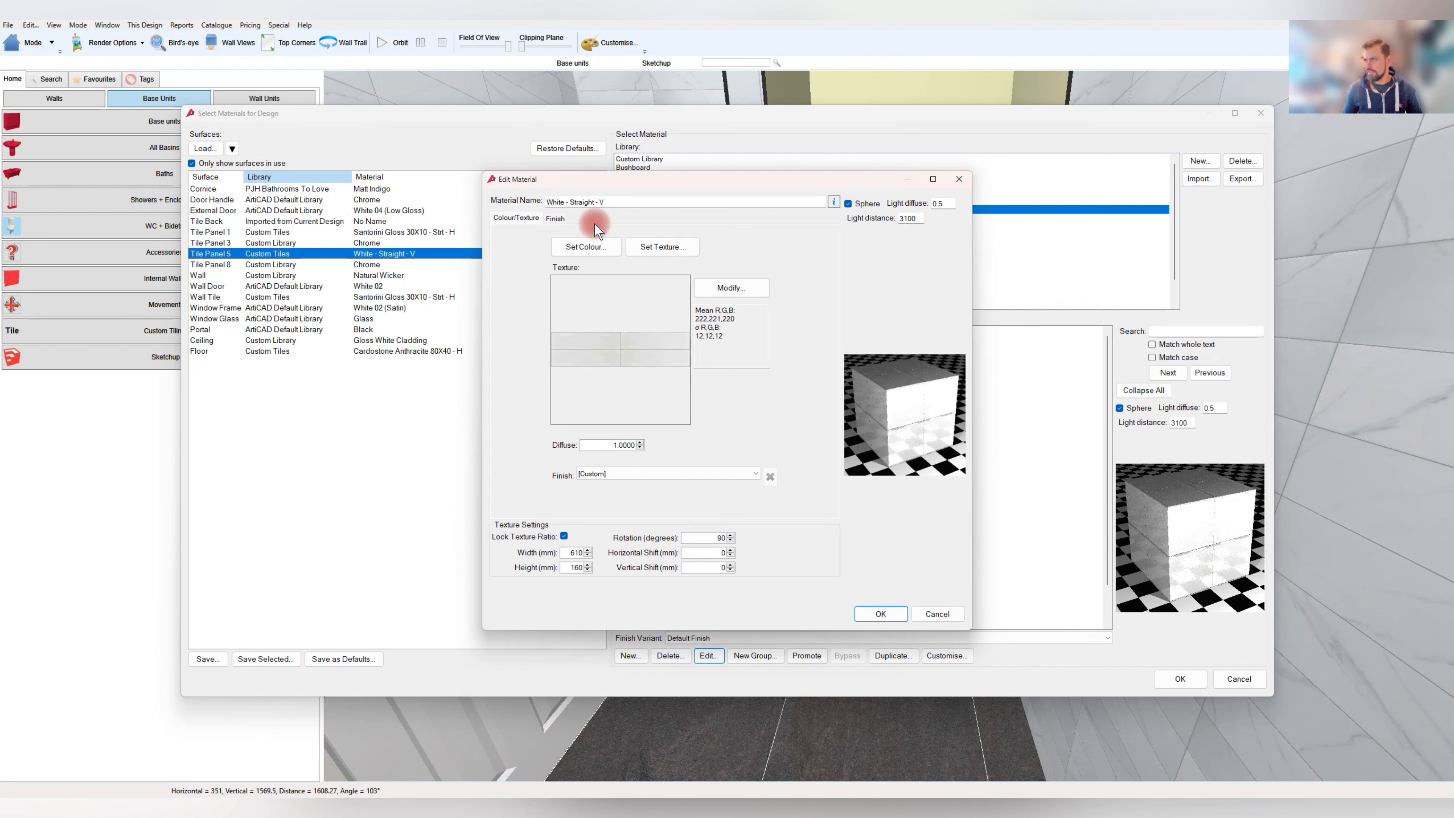
click(555, 221)
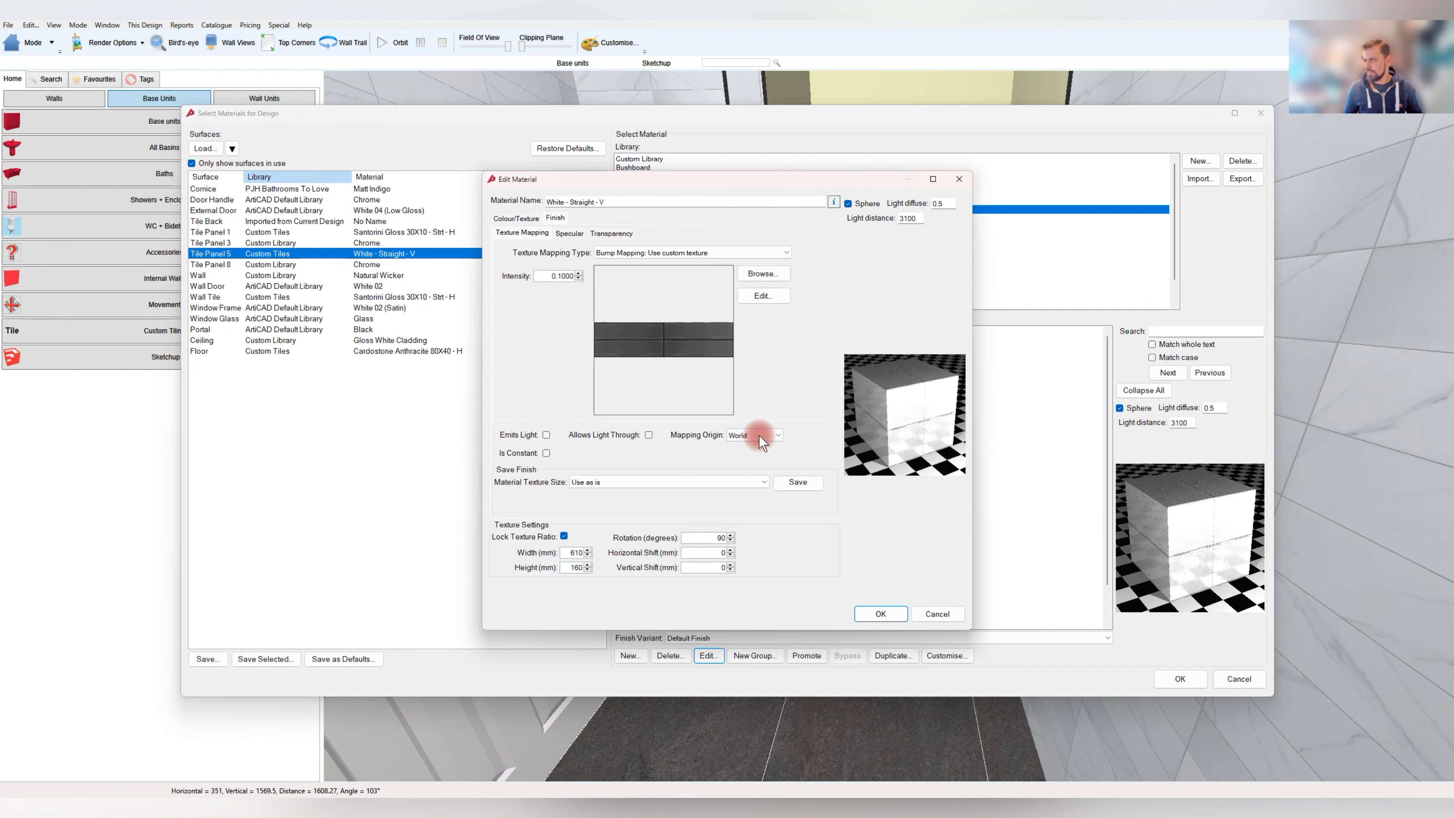
click(938, 614)
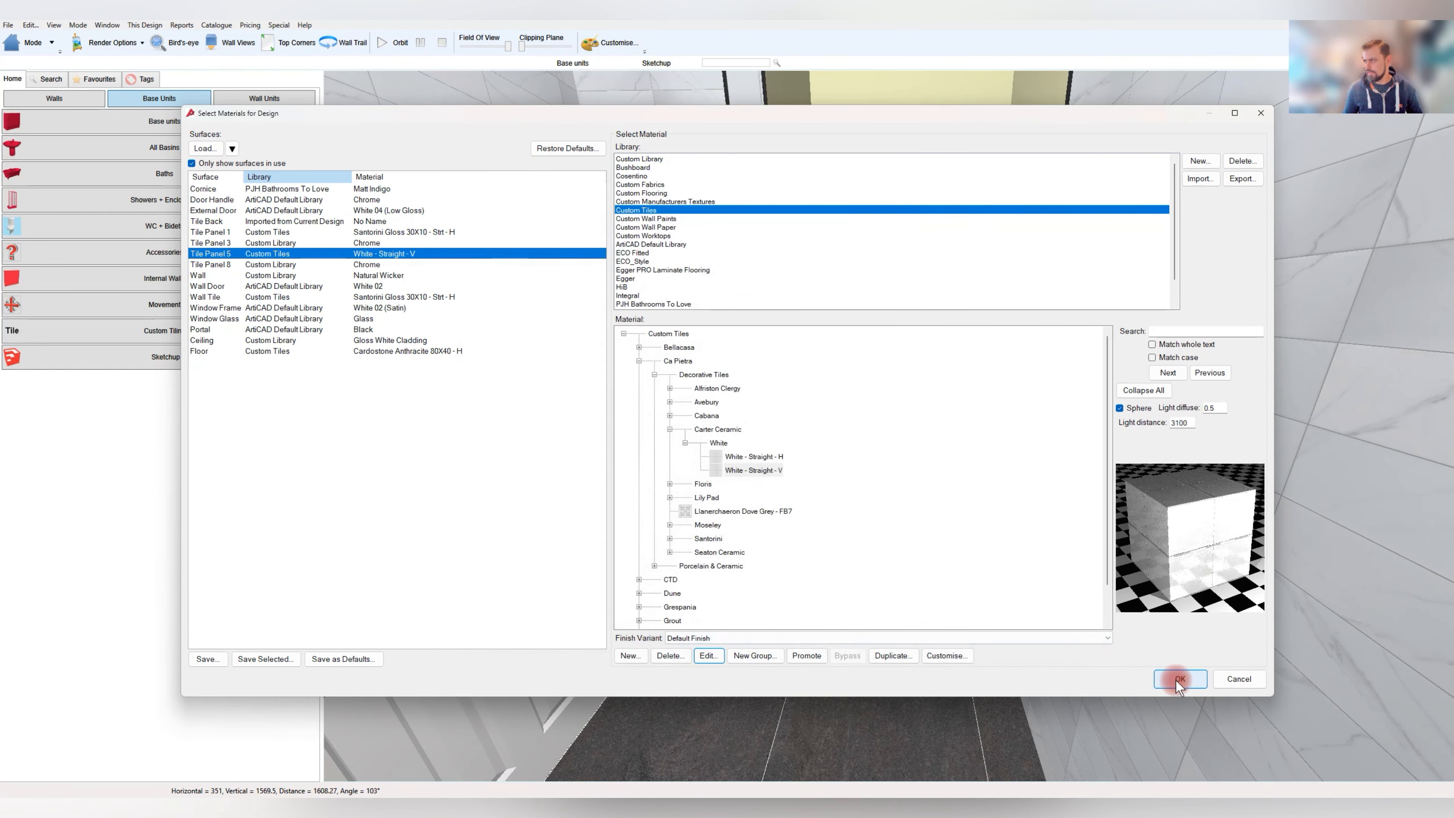
click(1179, 681)
Save the design with the tiled bench recess
click(773, 448)
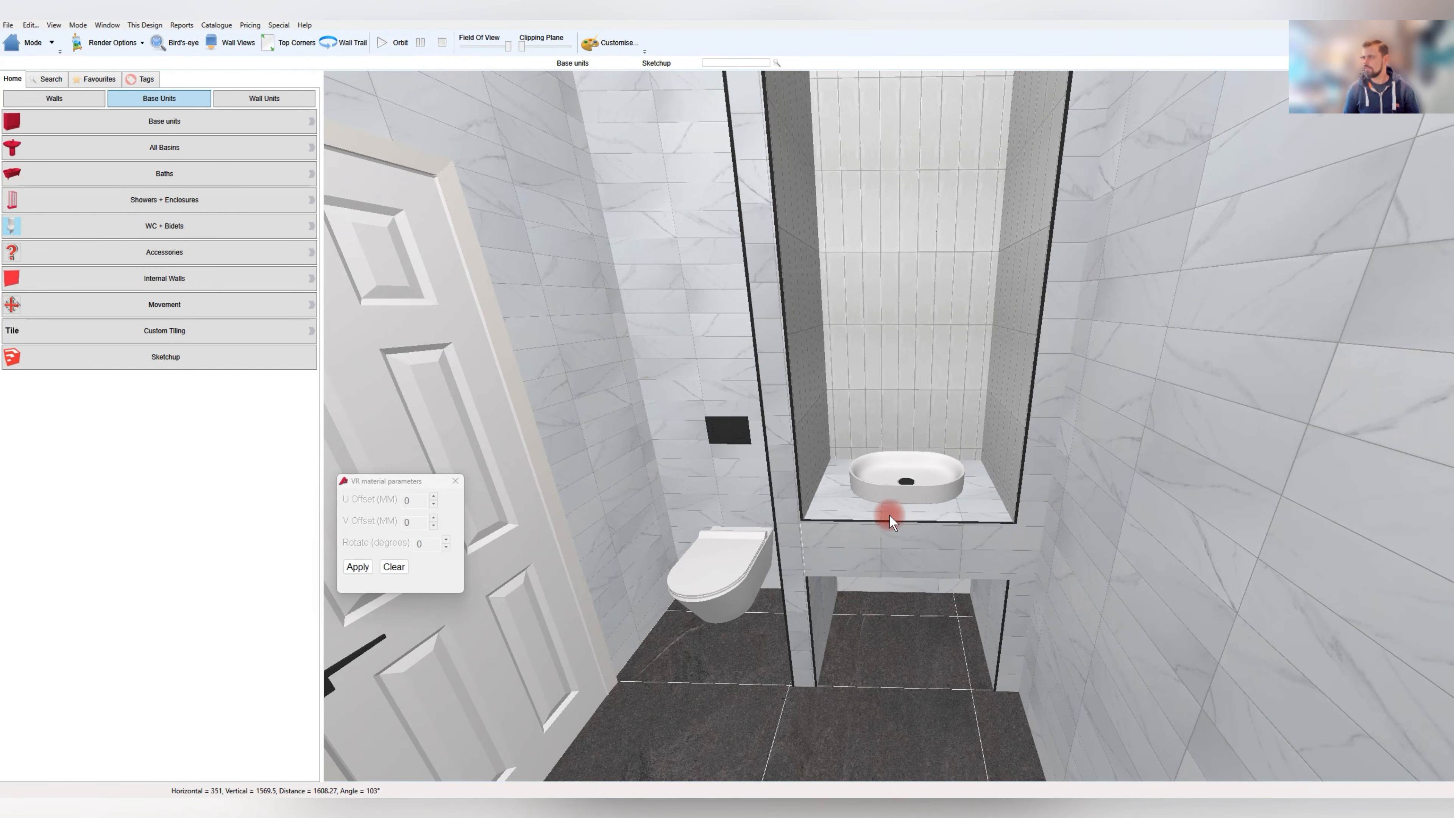
drag(890, 518, 969, 519)
mouse_move(1068, 543)
mouse_down()
mouse_move(1168, 548)
mouse_move(975, 565)
mouse_move(969, 479)
mouse_move(746, 455)
mouse_move(925, 568)
mouse_move(701, 451)
mouse_move(877, 406)
mouse_move(947, 553)
mouse_up()
click(947, 552)
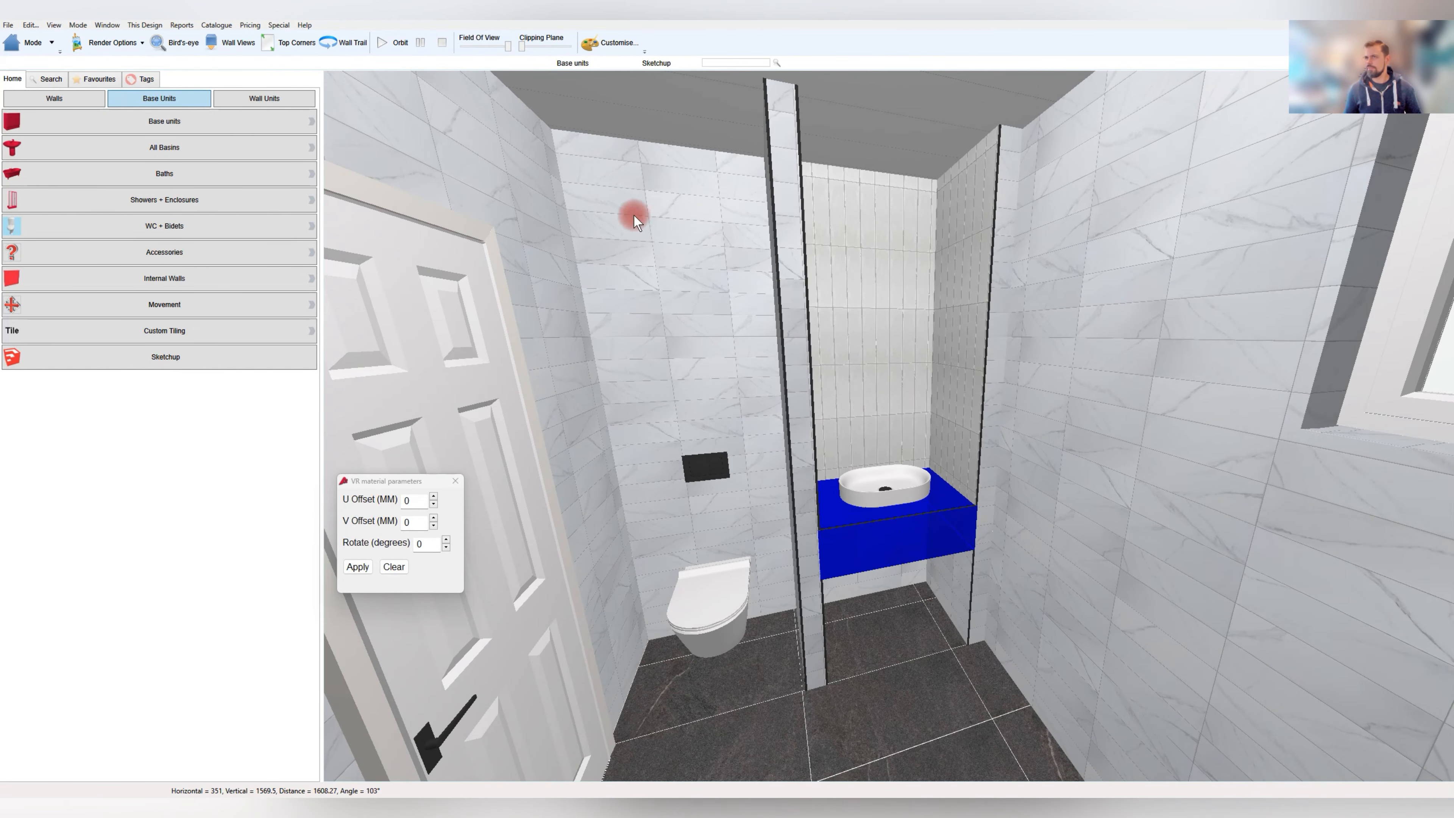
click(35, 101)
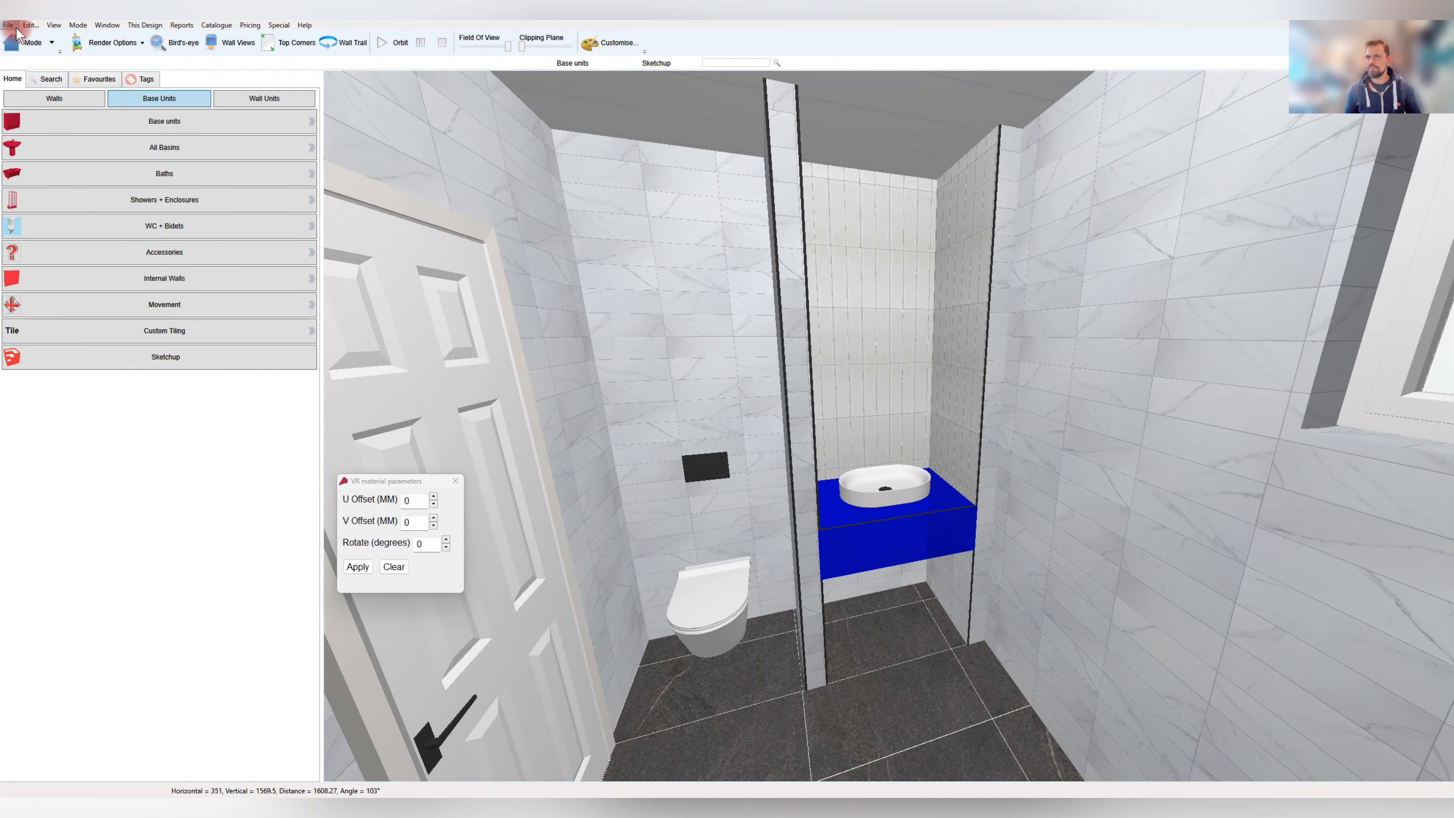
click(8, 25)
click(42, 64)
click(903, 363)
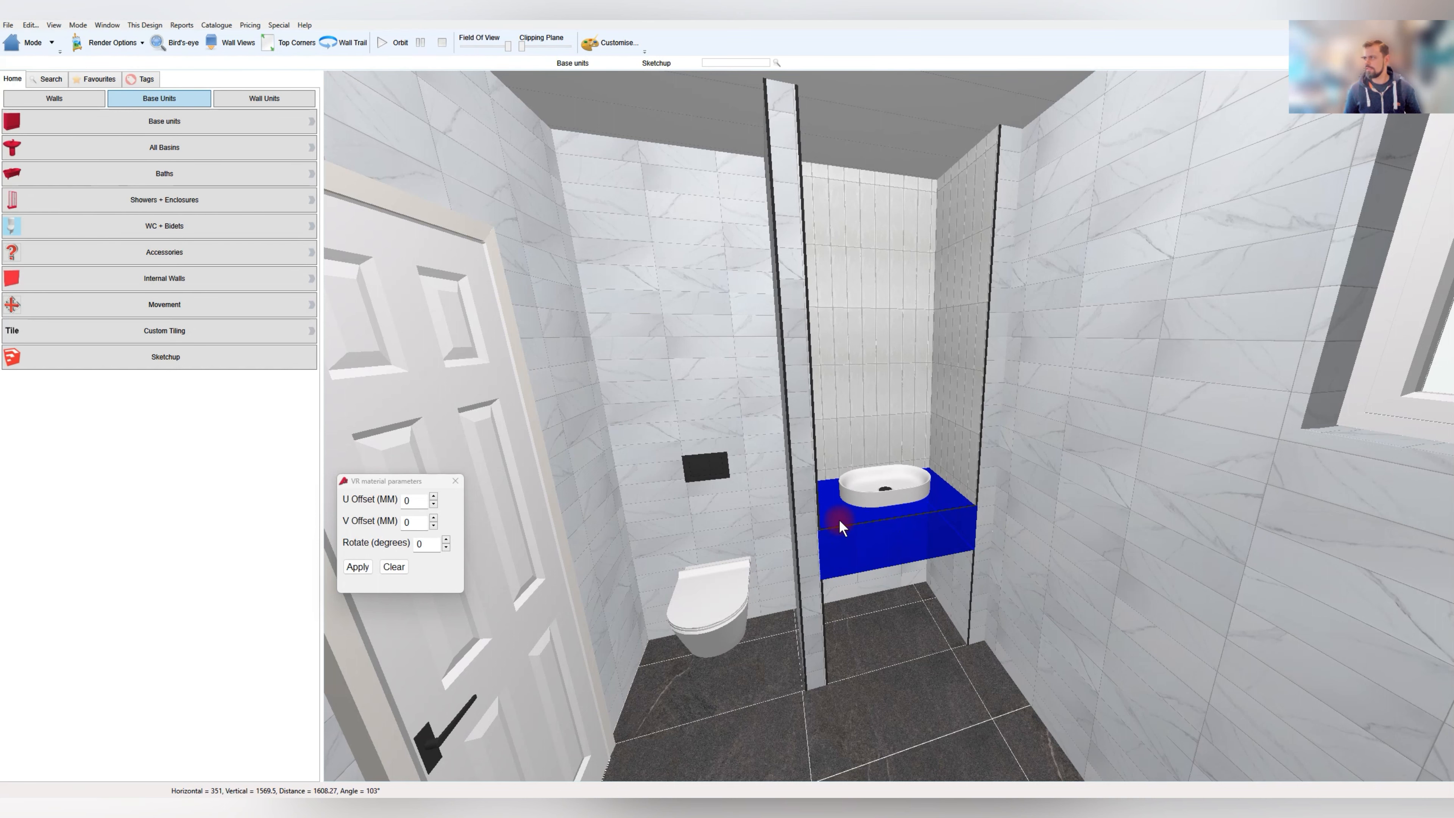
Render the VR view showing the WC, the basin recess and the window
mouse_move(837, 484)
mouse_down()
mouse_move(858, 475)
mouse_move(869, 428)
mouse_up()
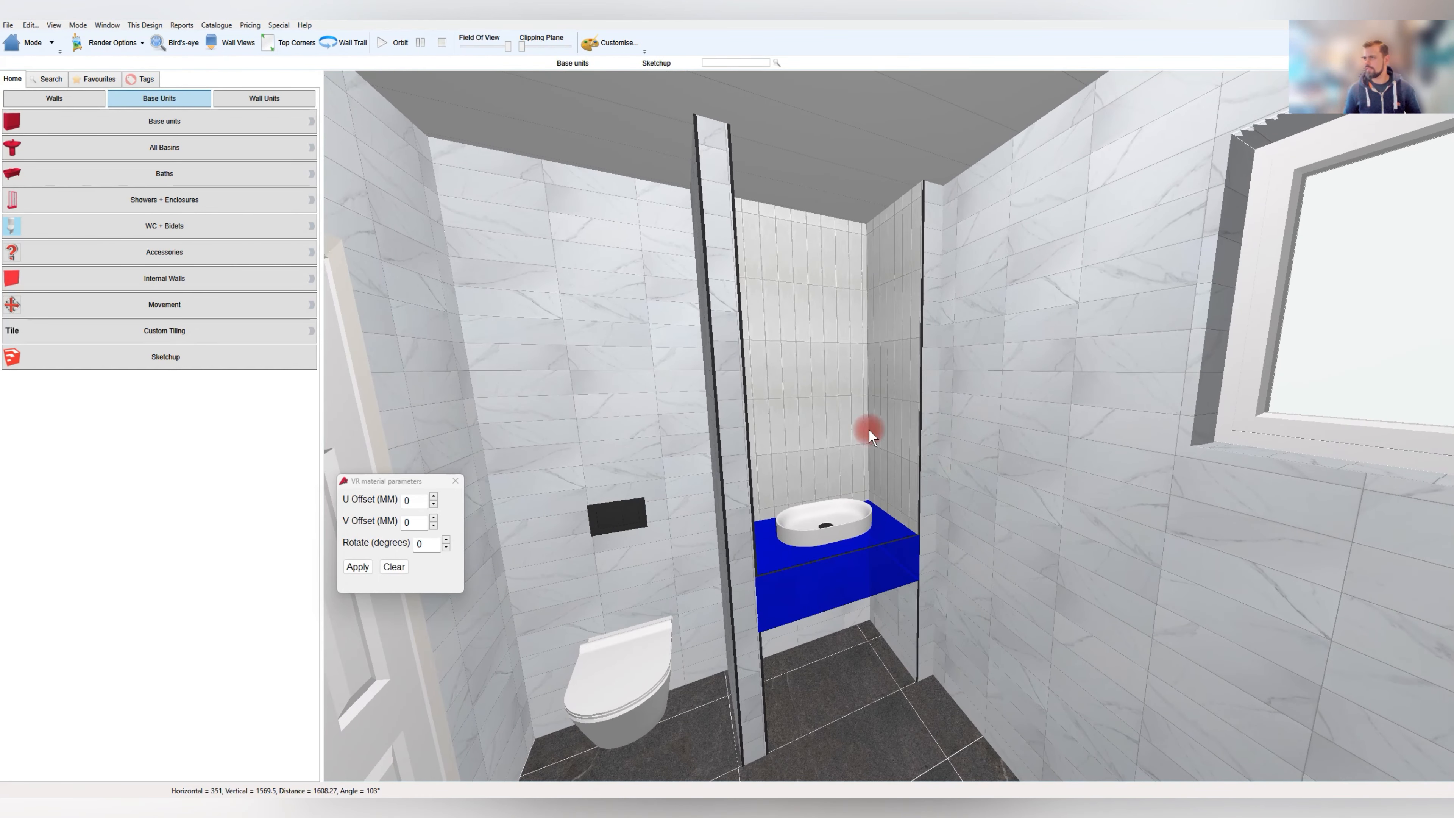
click(102, 49)
click(107, 80)
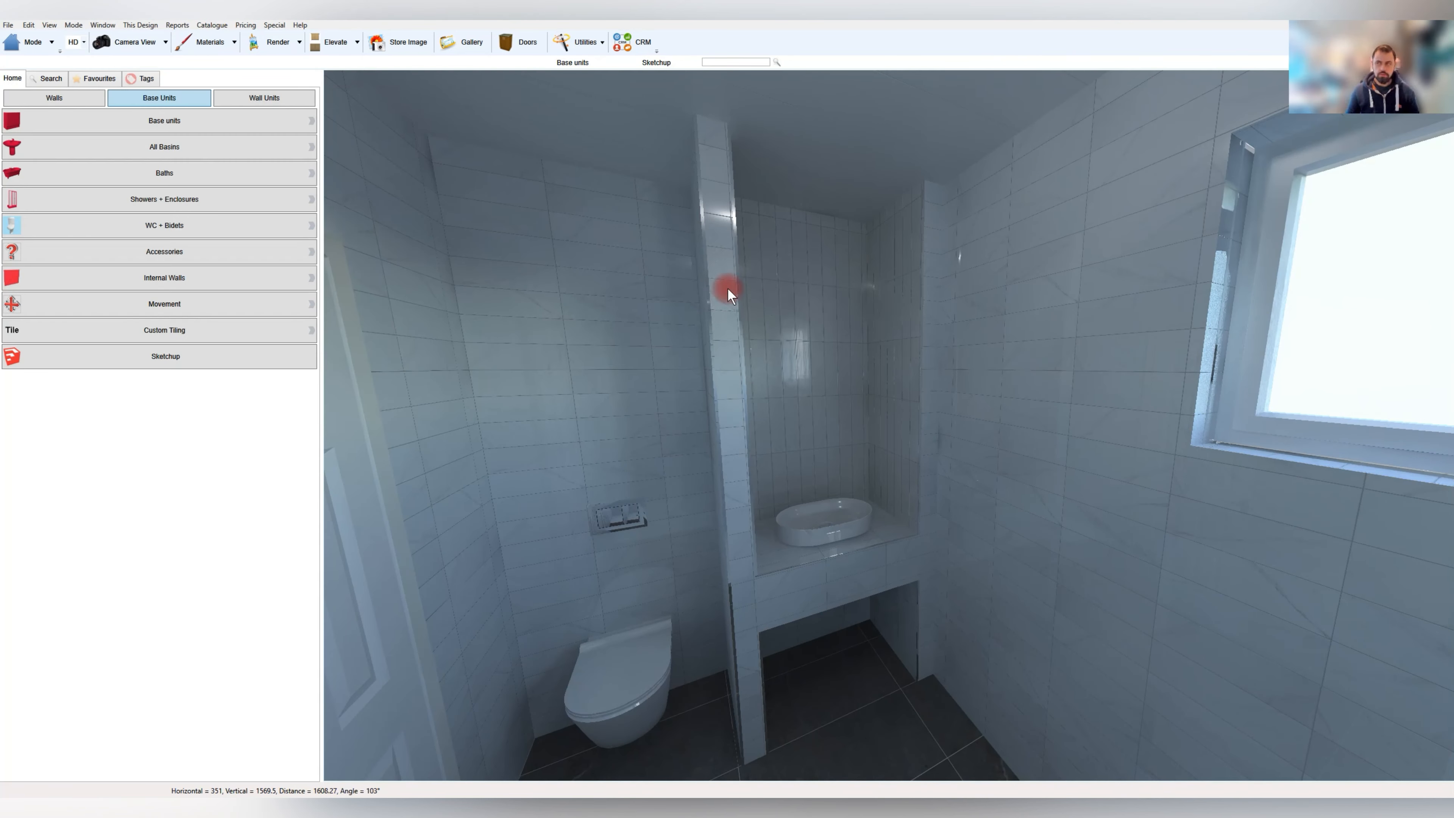
In the design materials, replace the texture of Santorini Gloss 30X10 - Strt - H with the v2 image pasted into the Santorini Ceramic folder
key(ctrl+m)
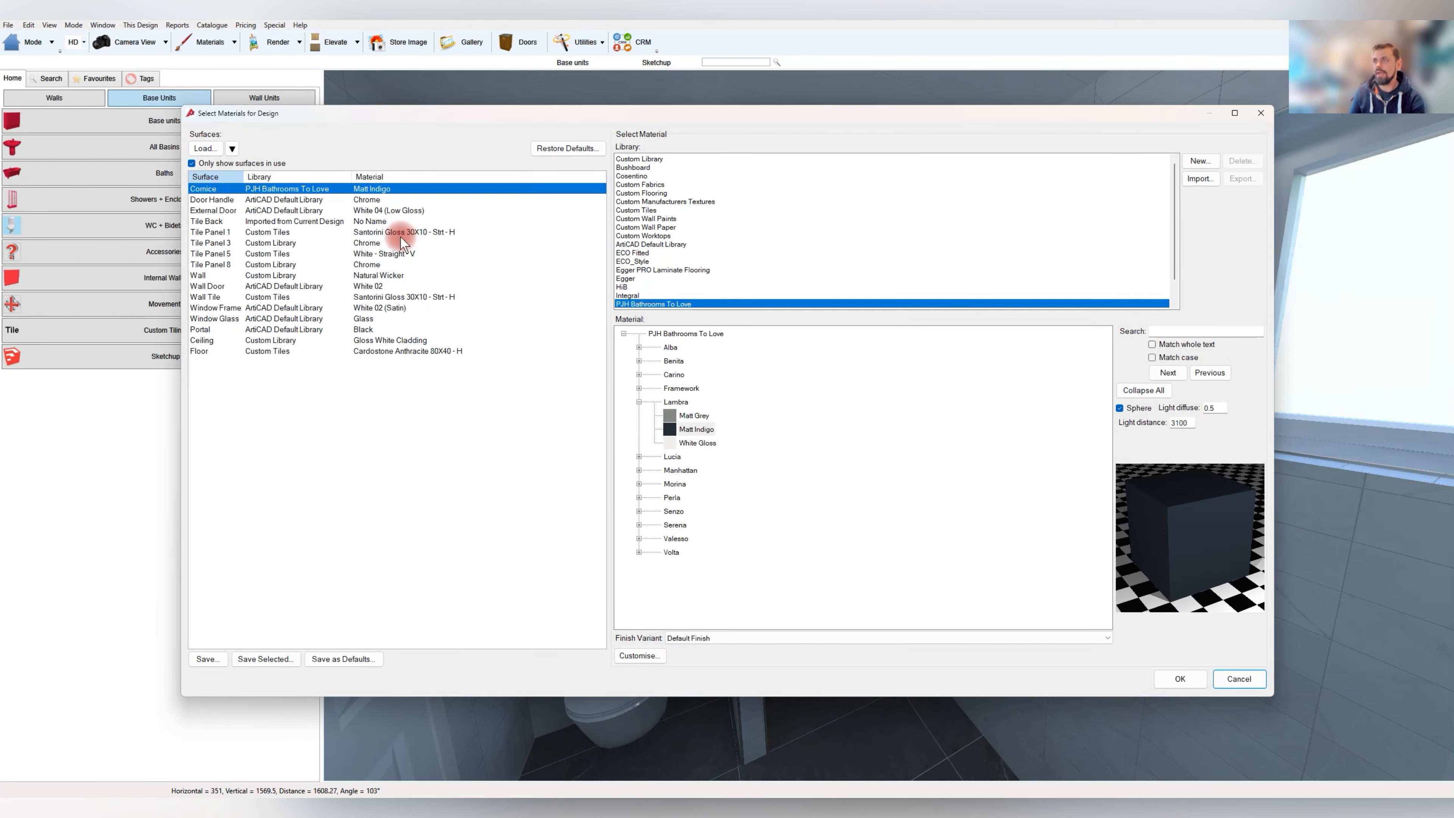
click(400, 234)
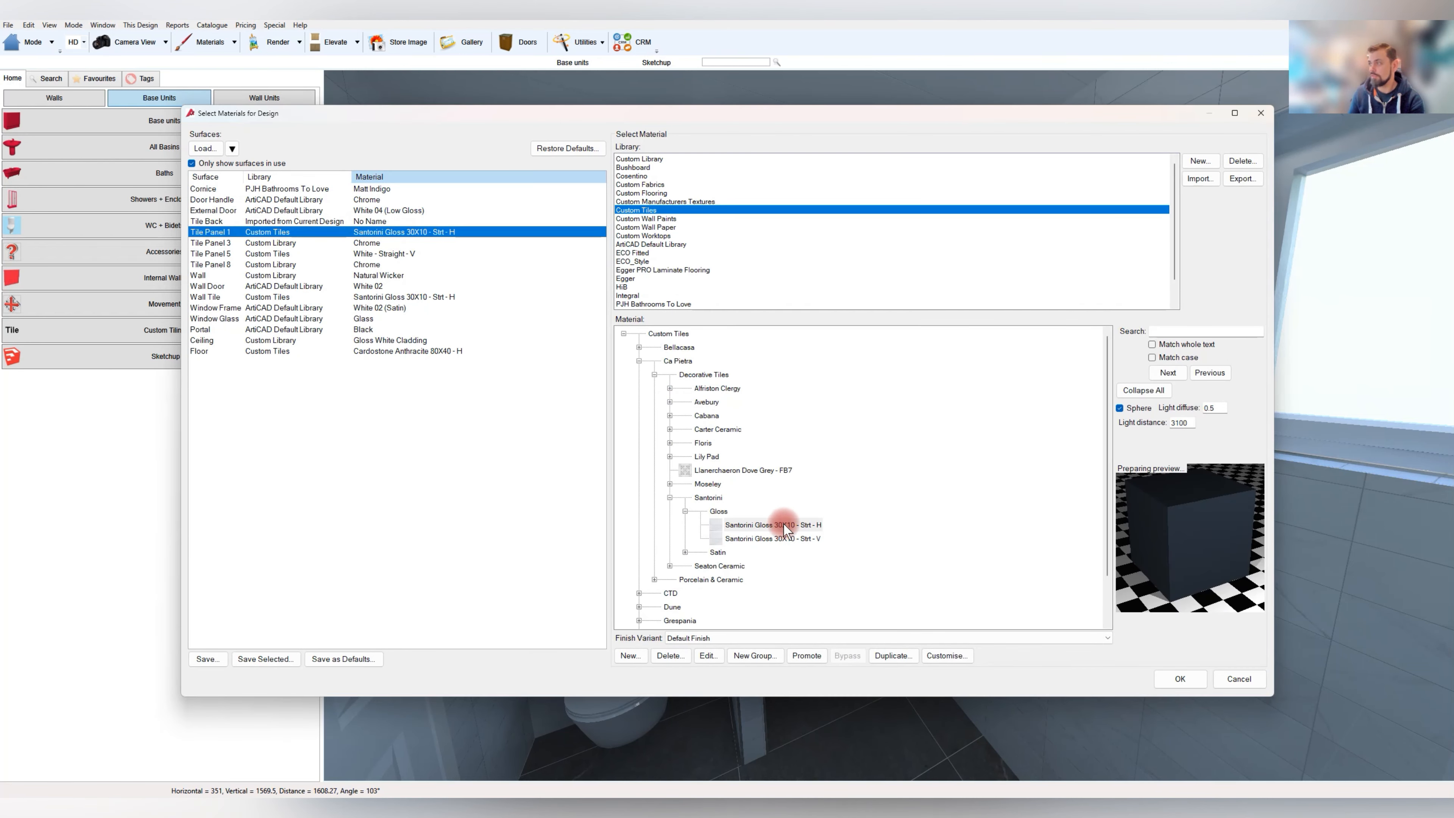
click(710, 653)
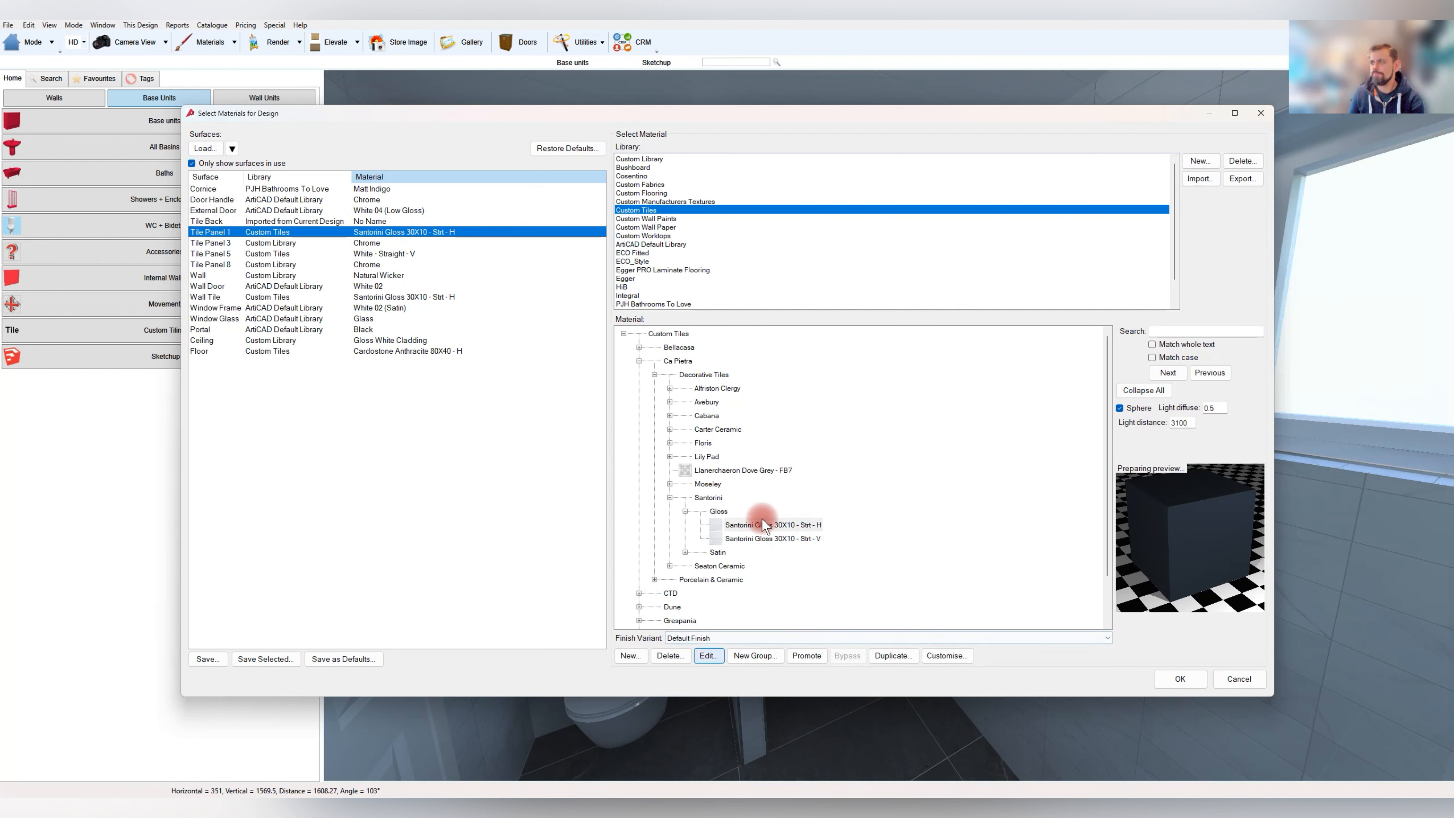
double_click(789, 525)
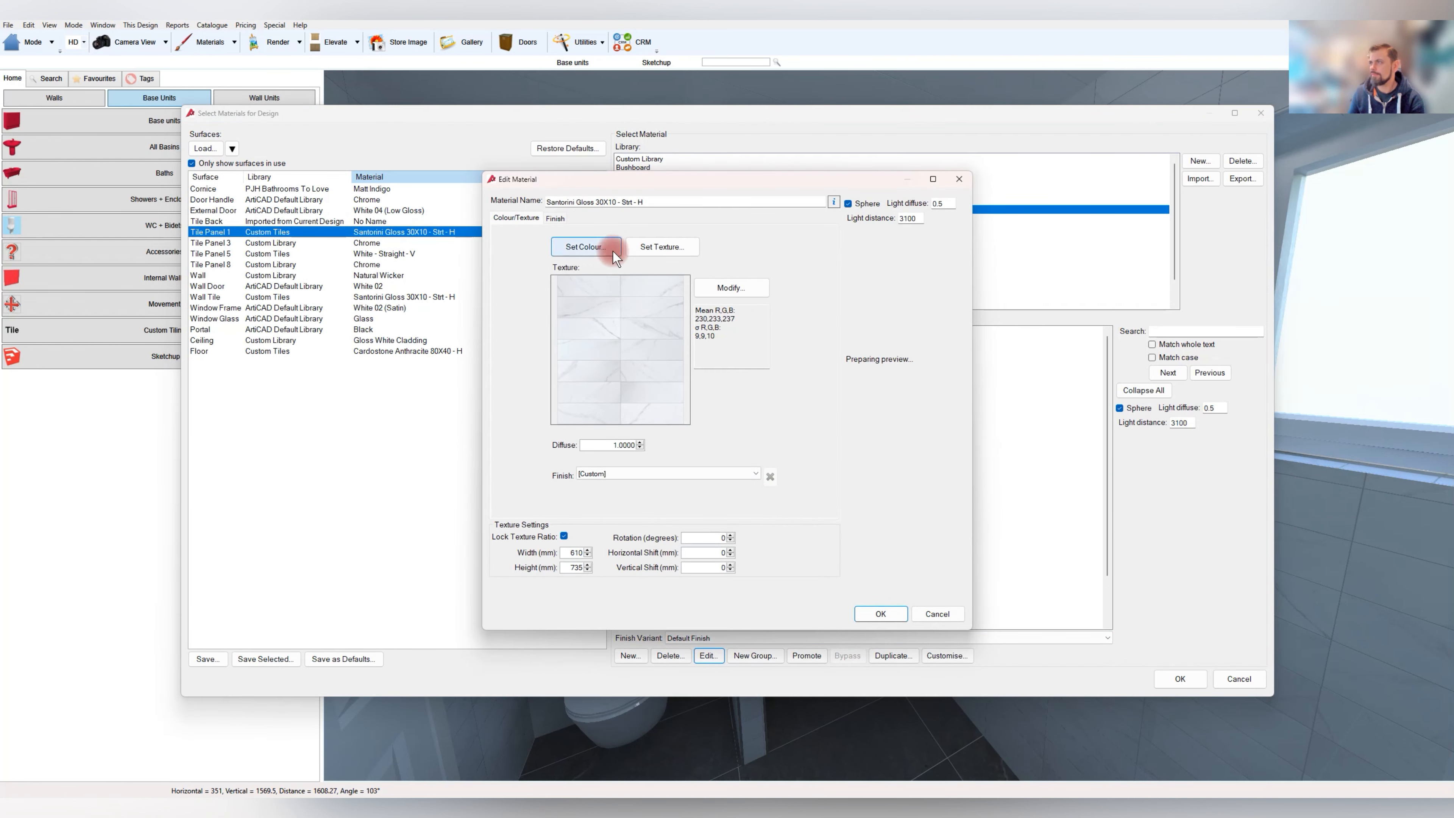
click(662, 247)
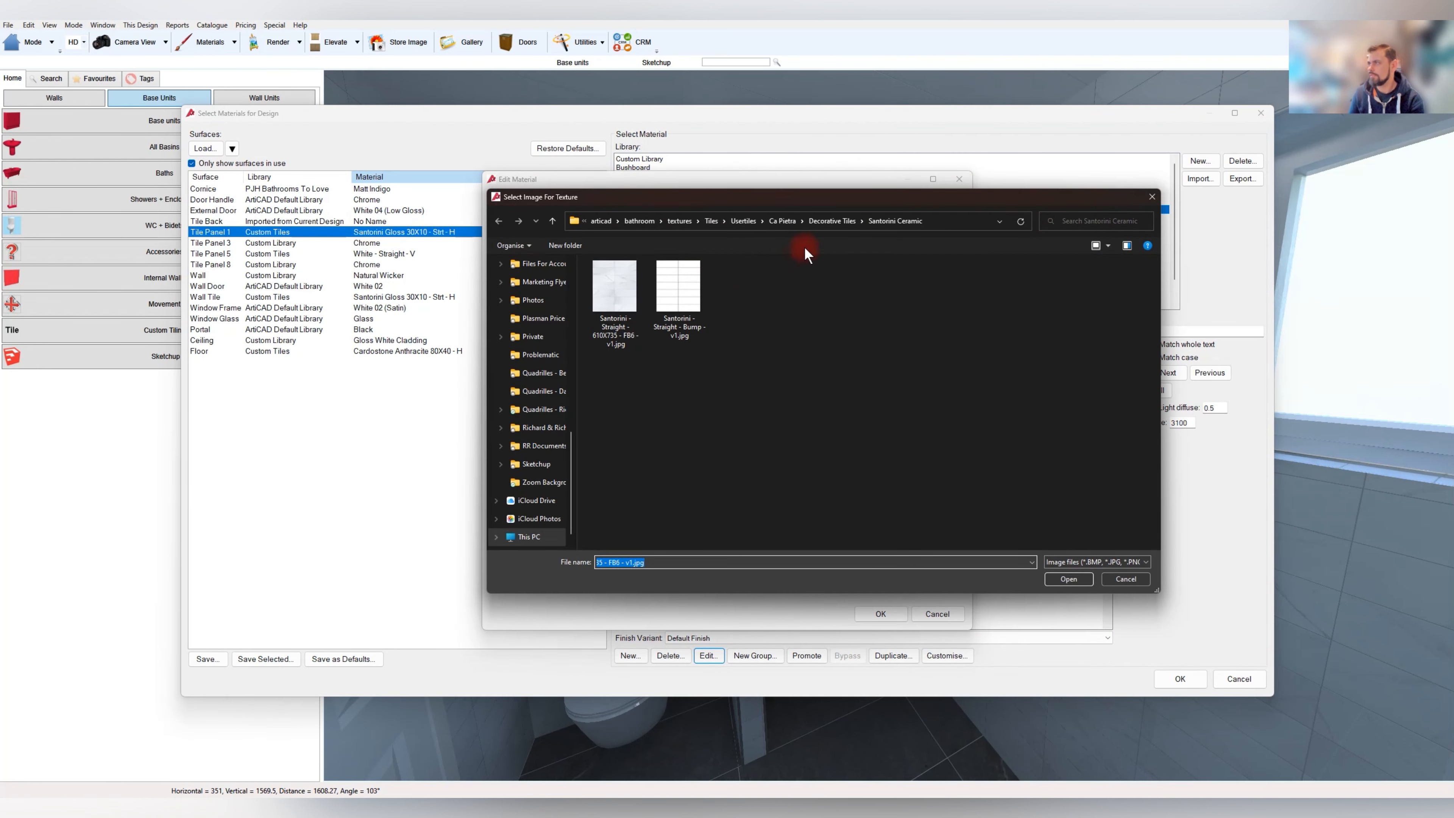
right_click(795, 376)
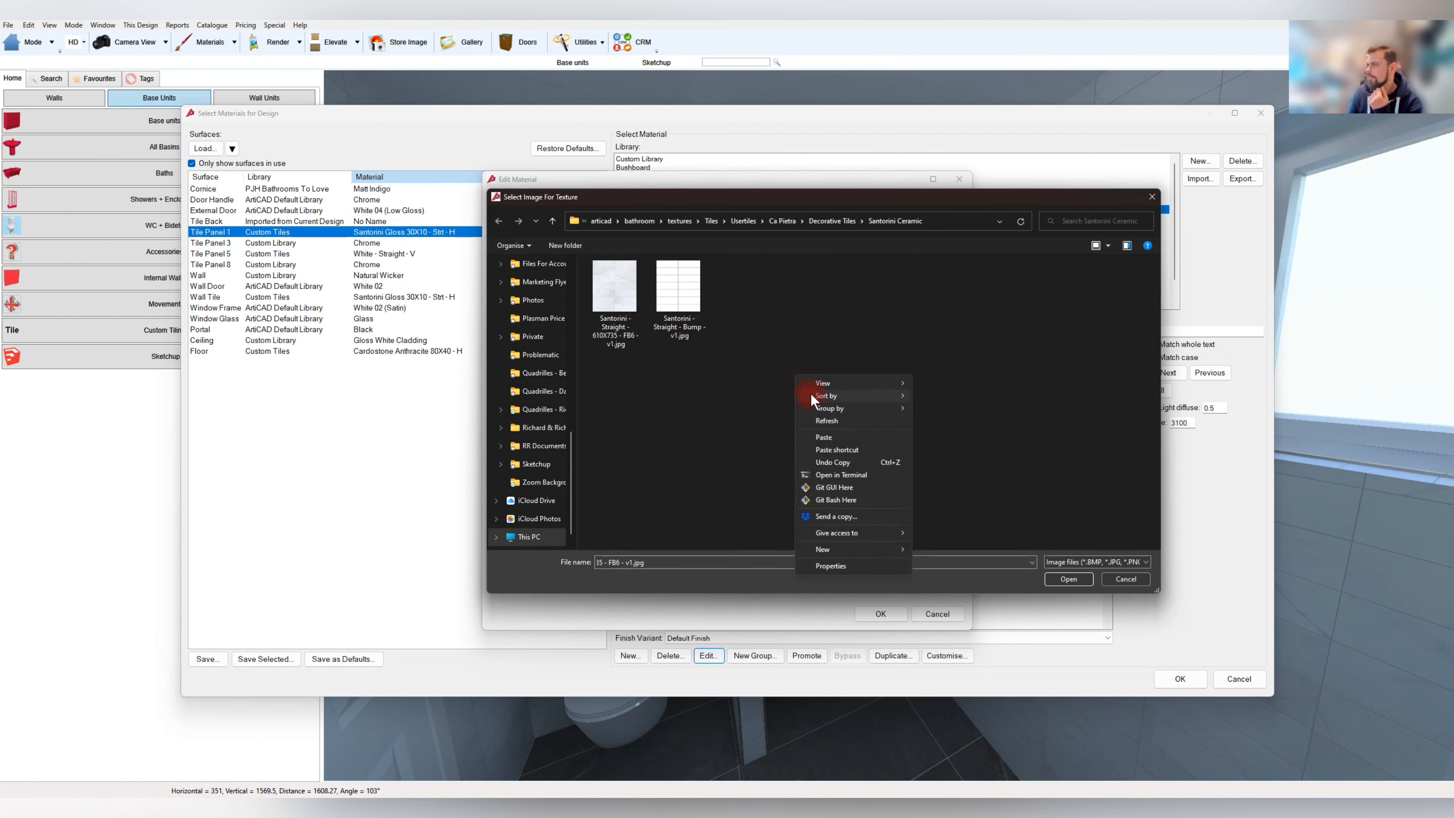
click(841, 437)
click(678, 305)
double_click(678, 304)
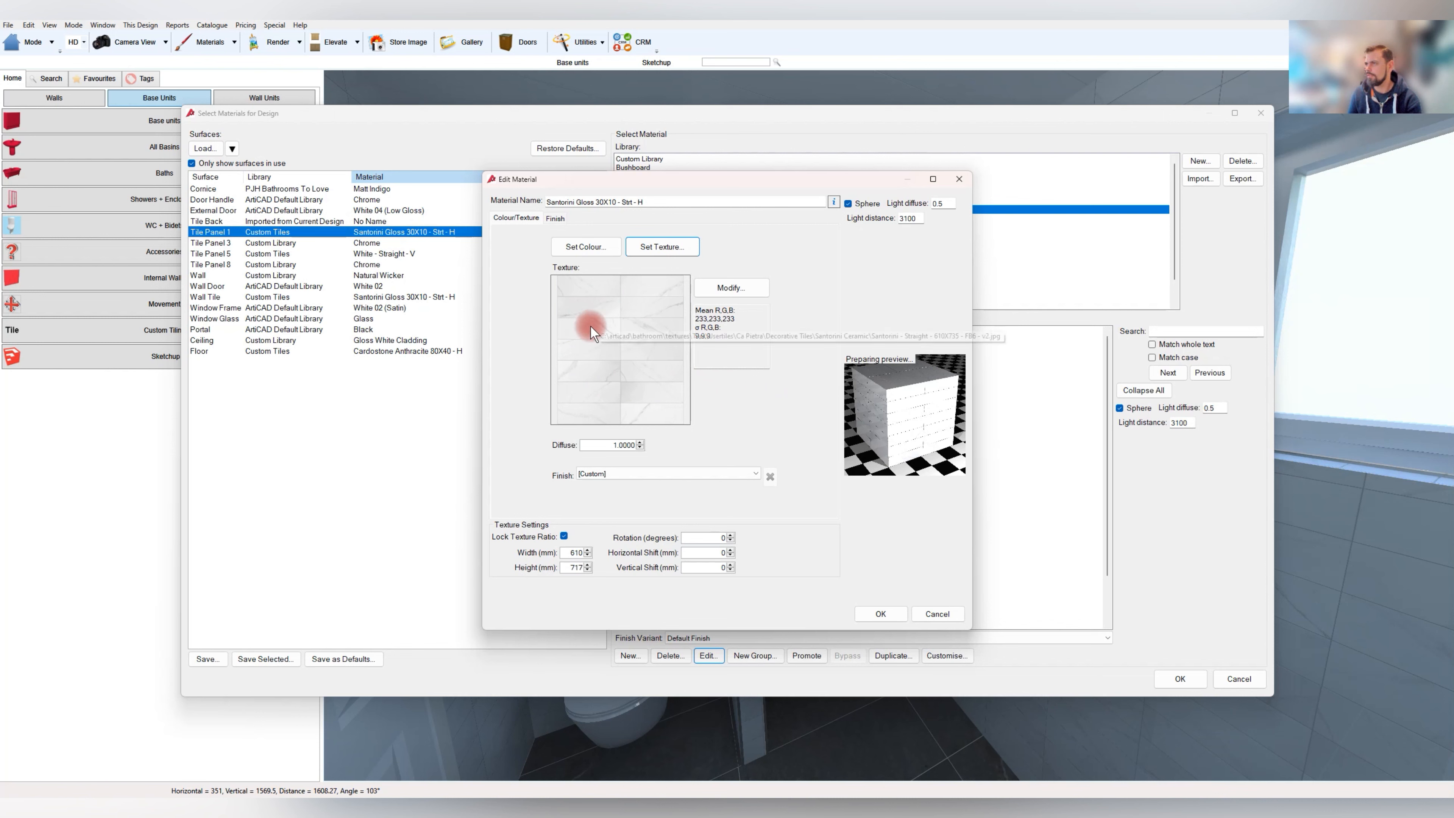
click(882, 610)
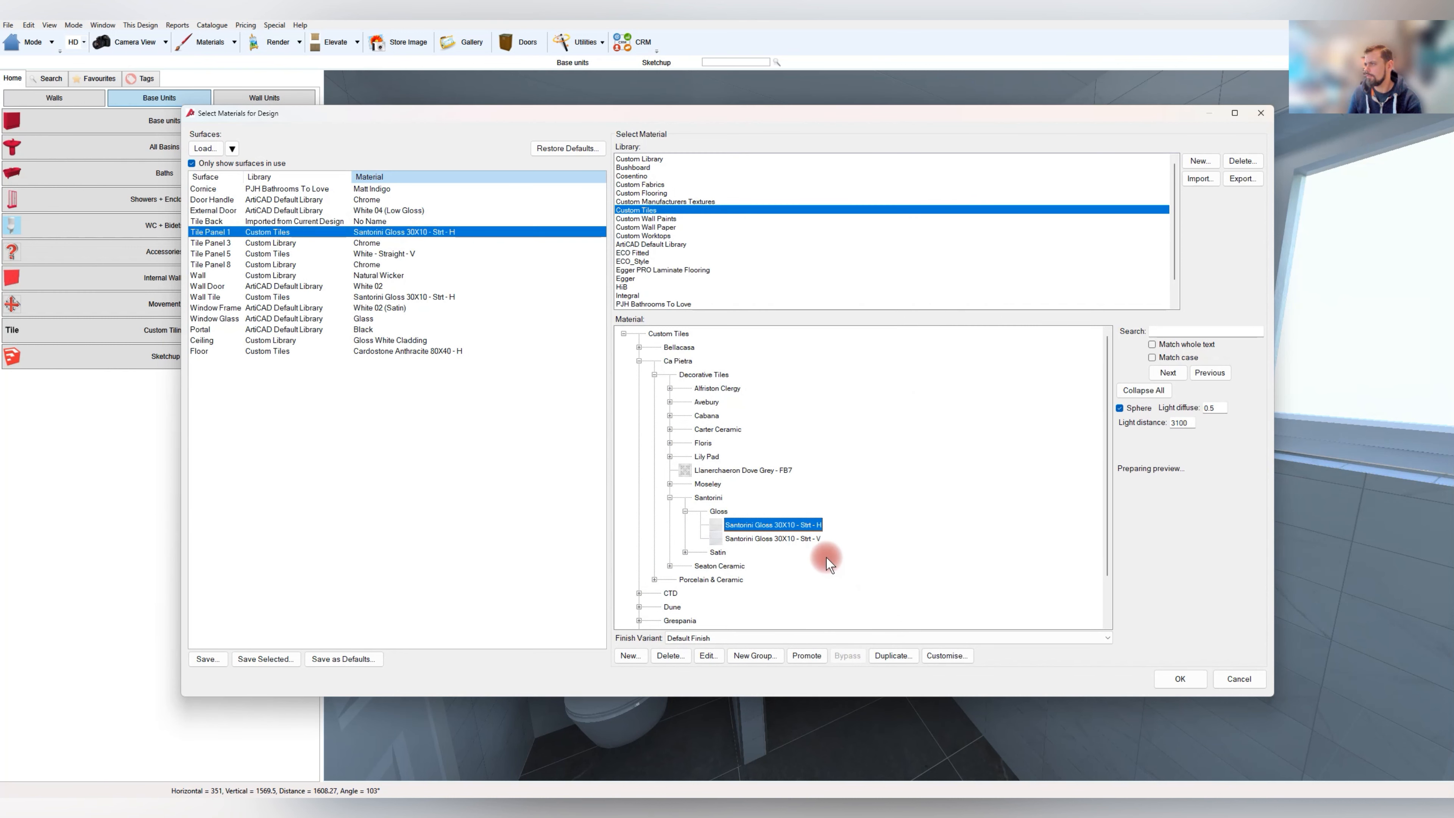
Unlock the texture ratio of Santorini Gloss 30X10 - Strt - H and set its height to 735 mm
click(710, 653)
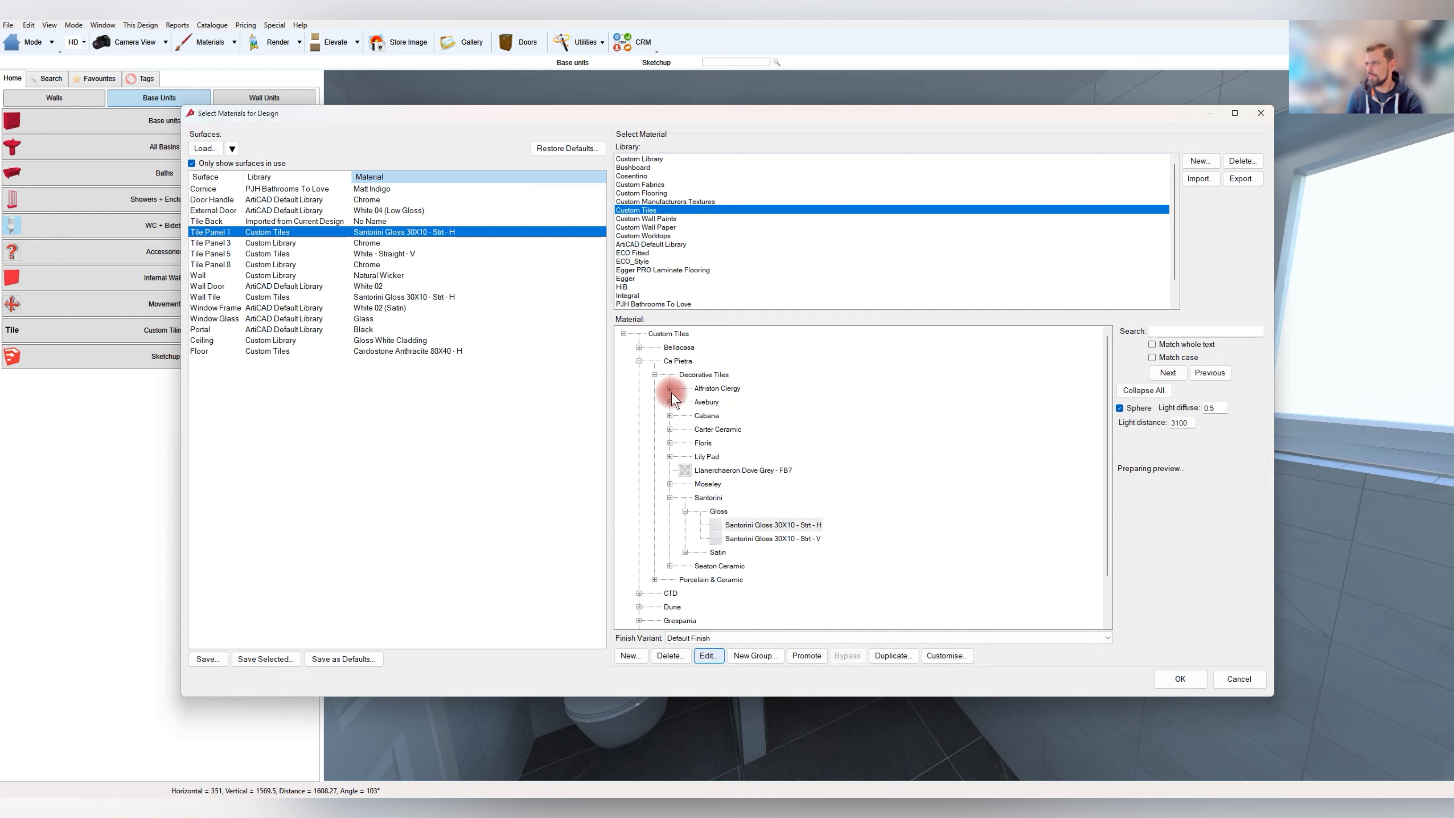
double_click(764, 524)
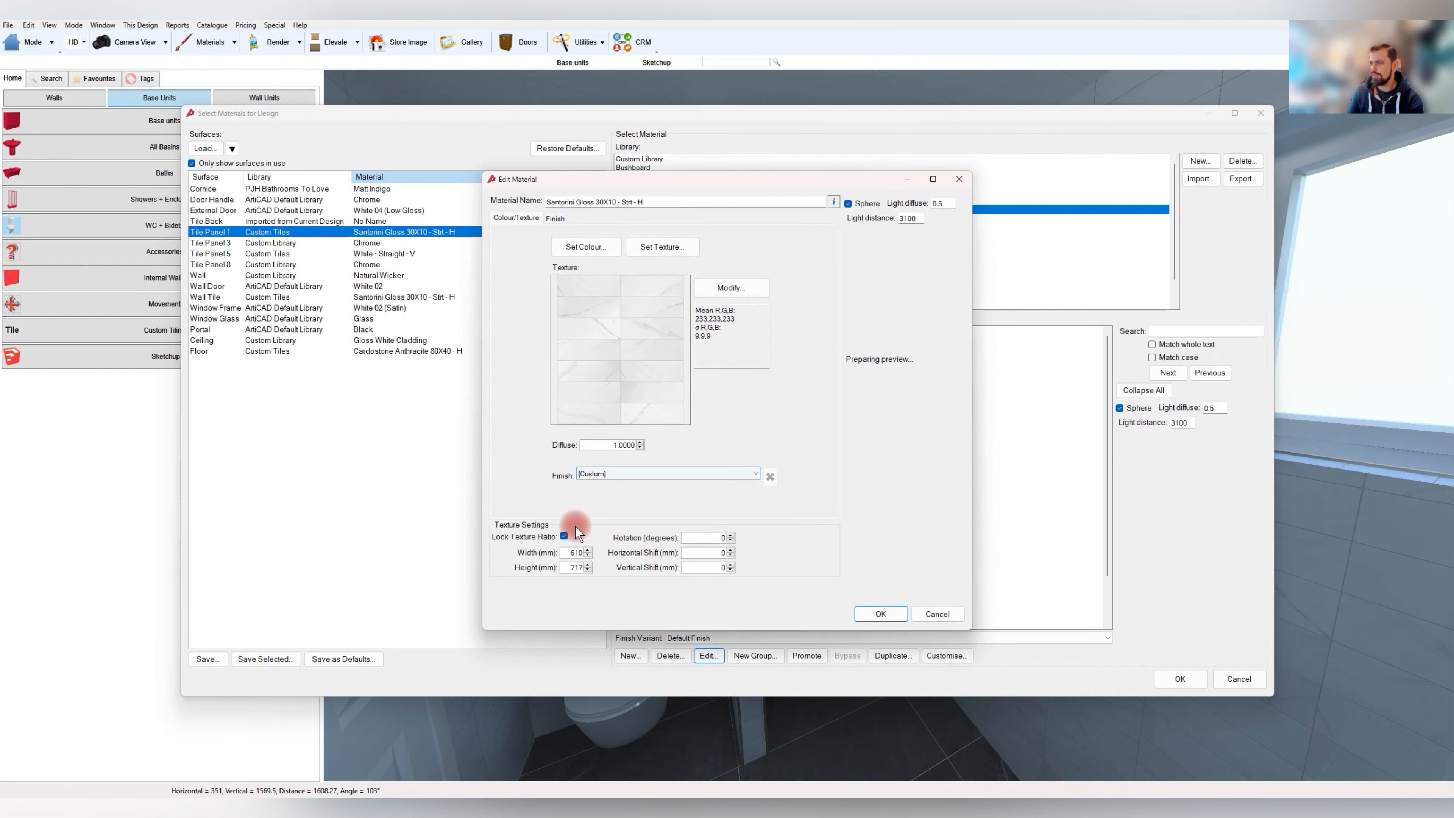
click(564, 535)
drag(566, 568, 686, 548)
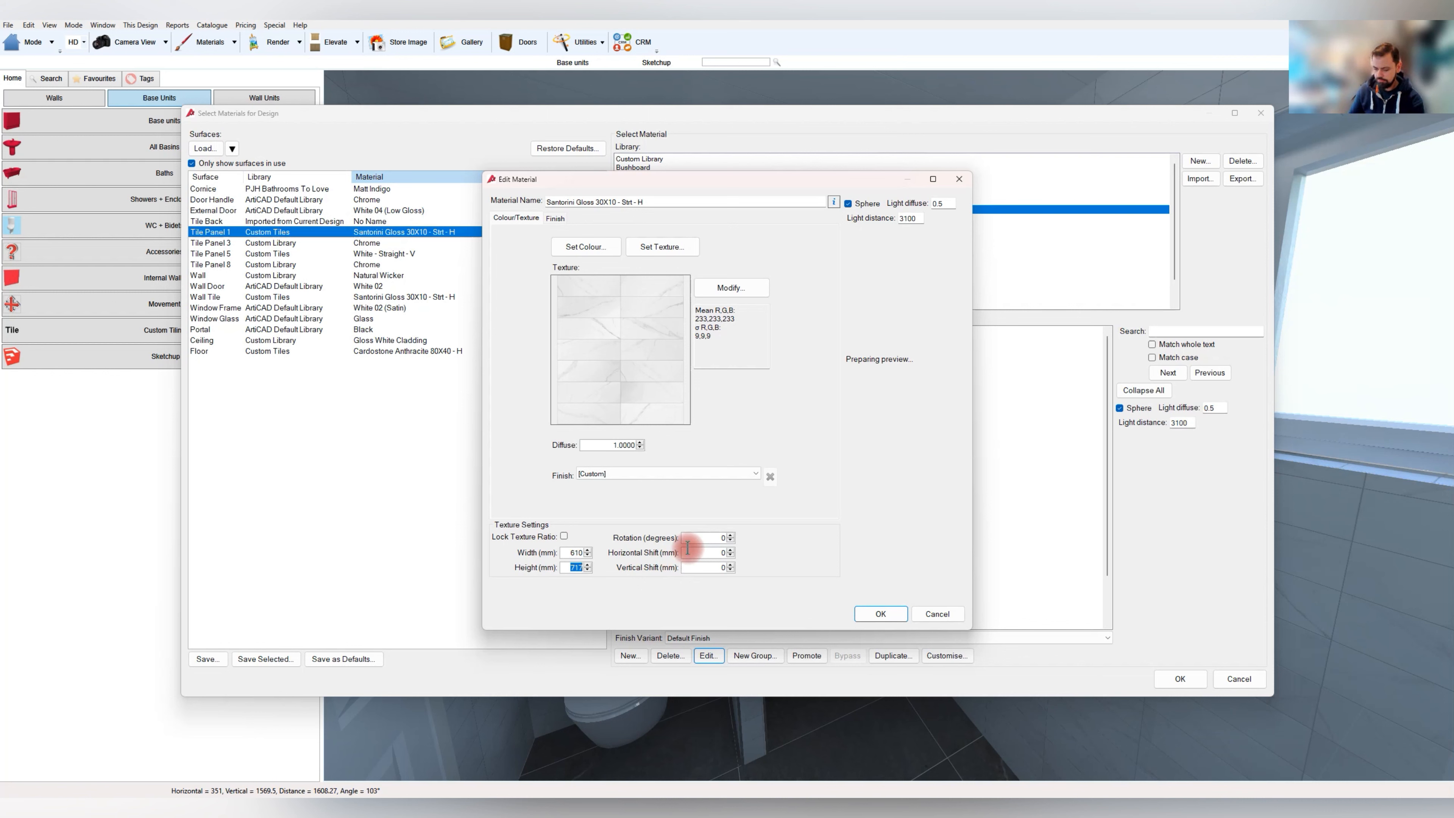
text(735)
key(Return)
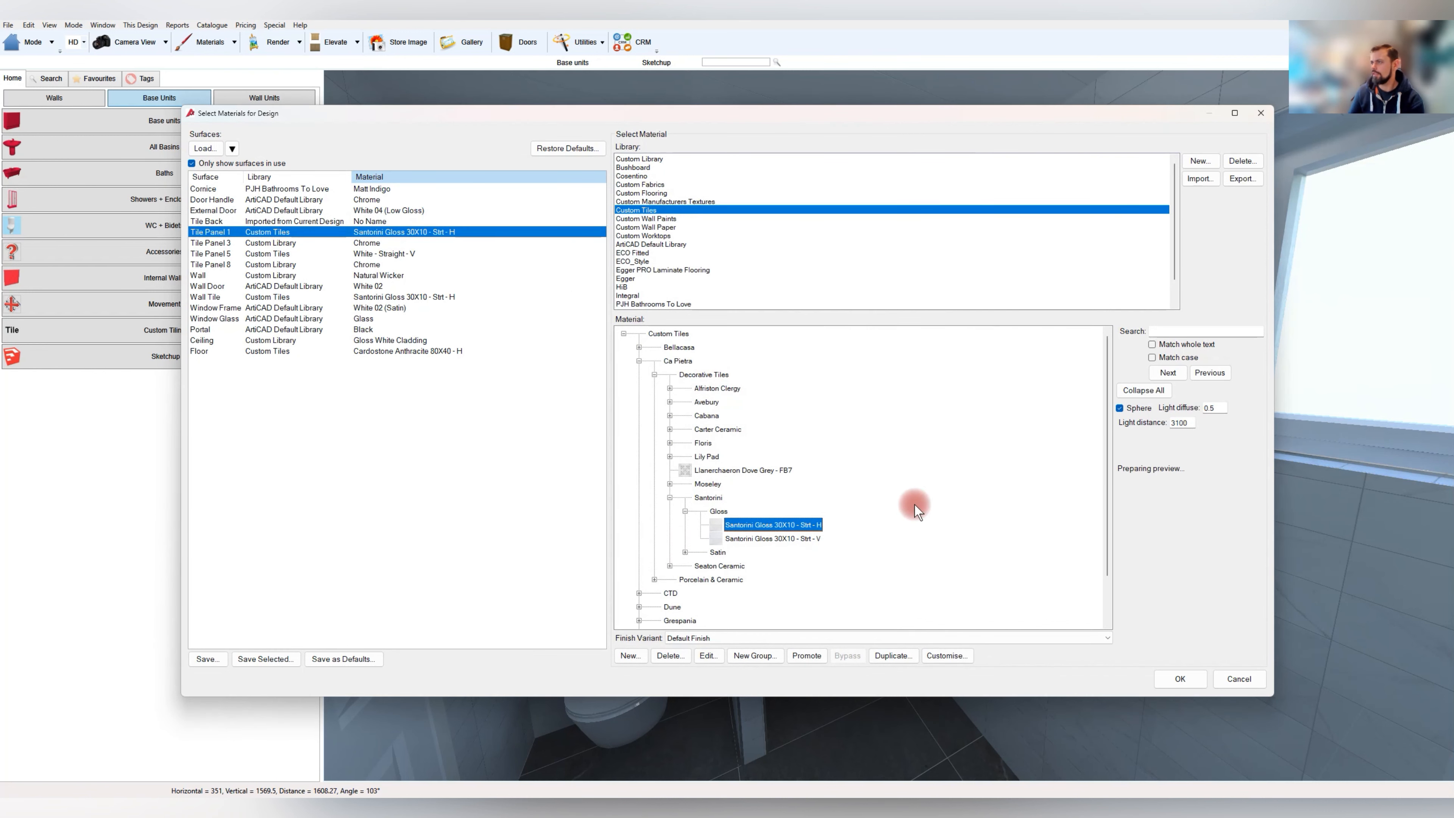
Give Santorini Gloss 30X10 - Strt - V the same v2 texture image and adjust its height with the texture ratio unlocked
click(784, 540)
click(709, 655)
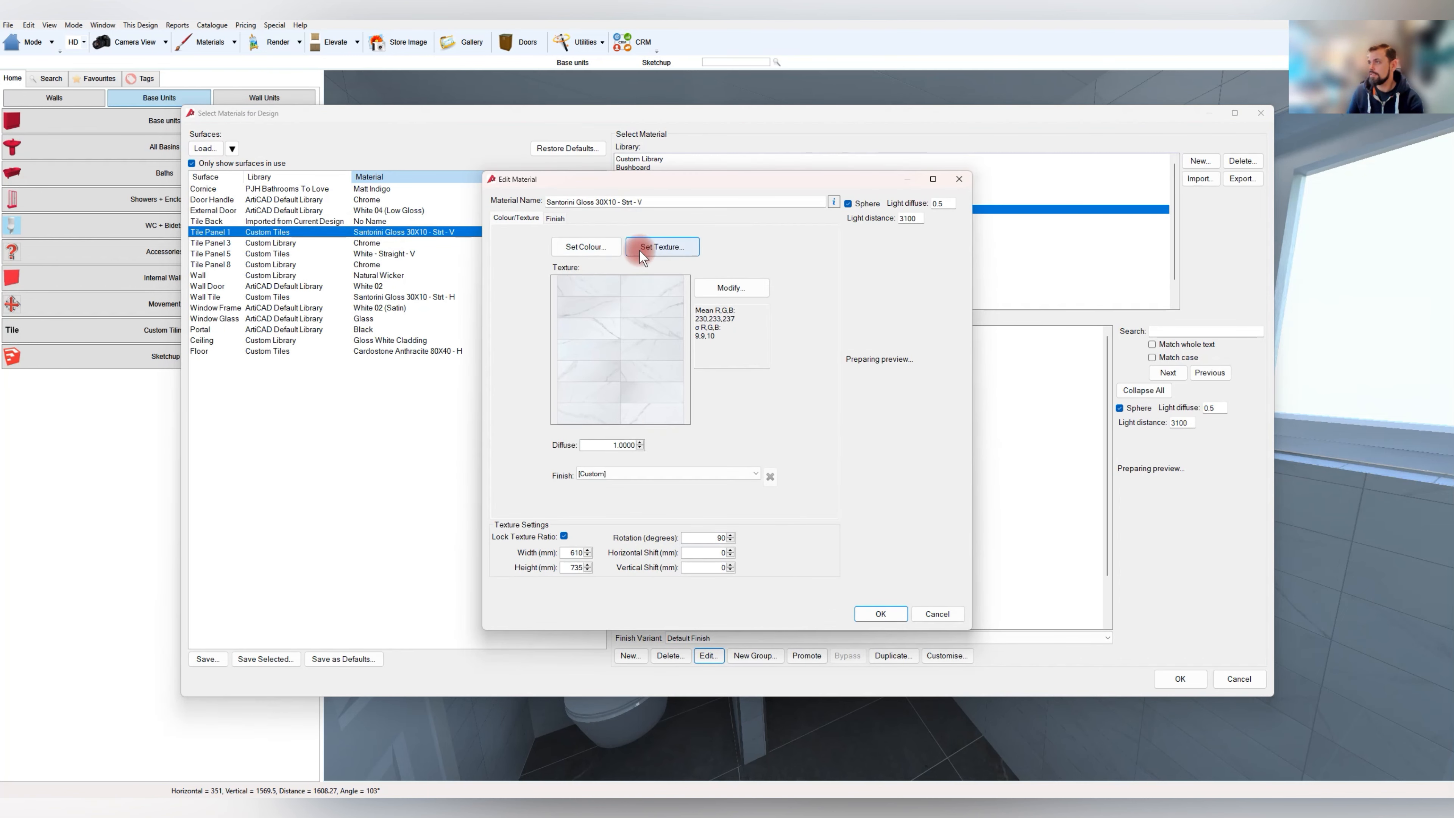
click(664, 246)
double_click(693, 271)
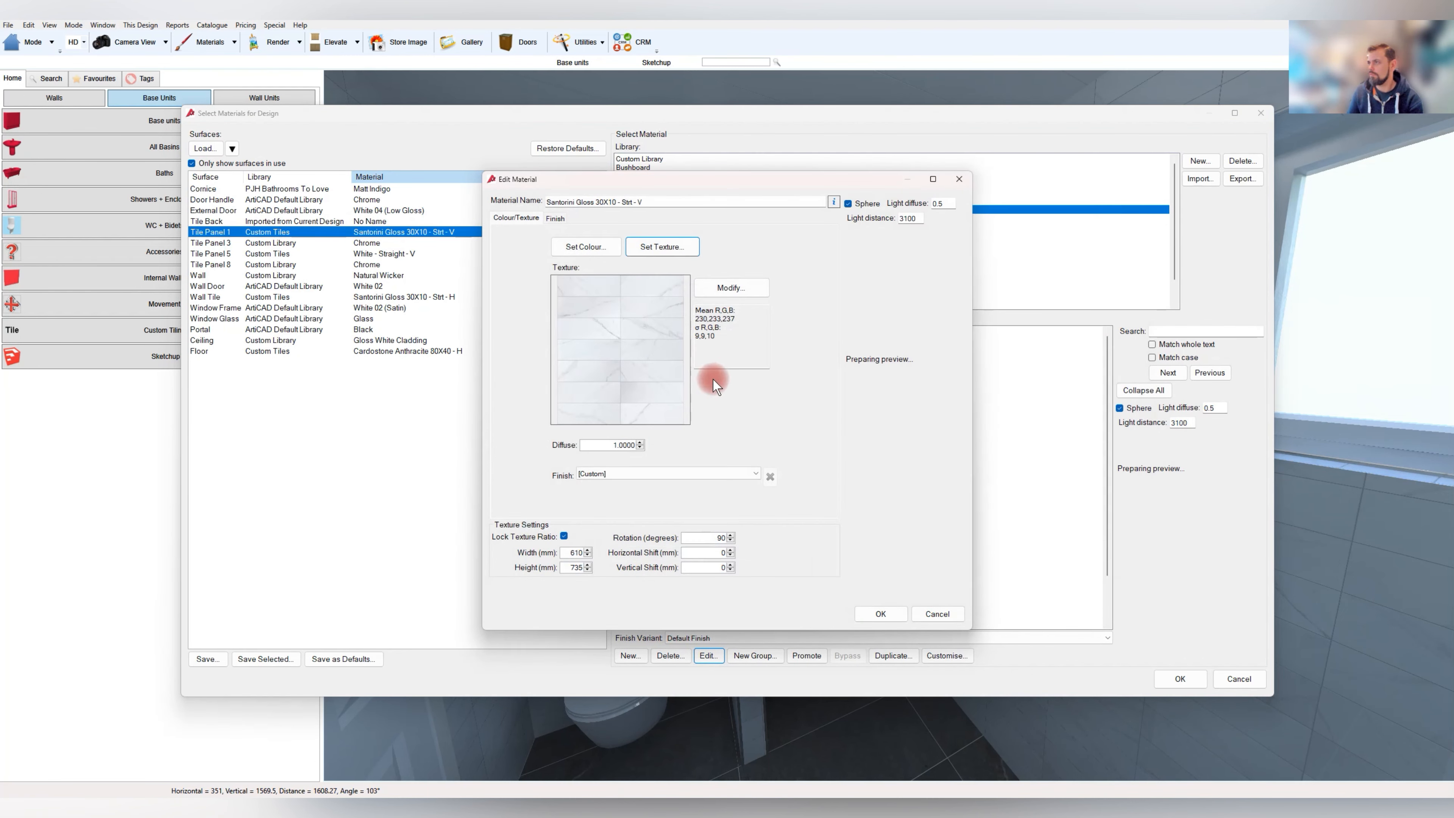
click(564, 536)
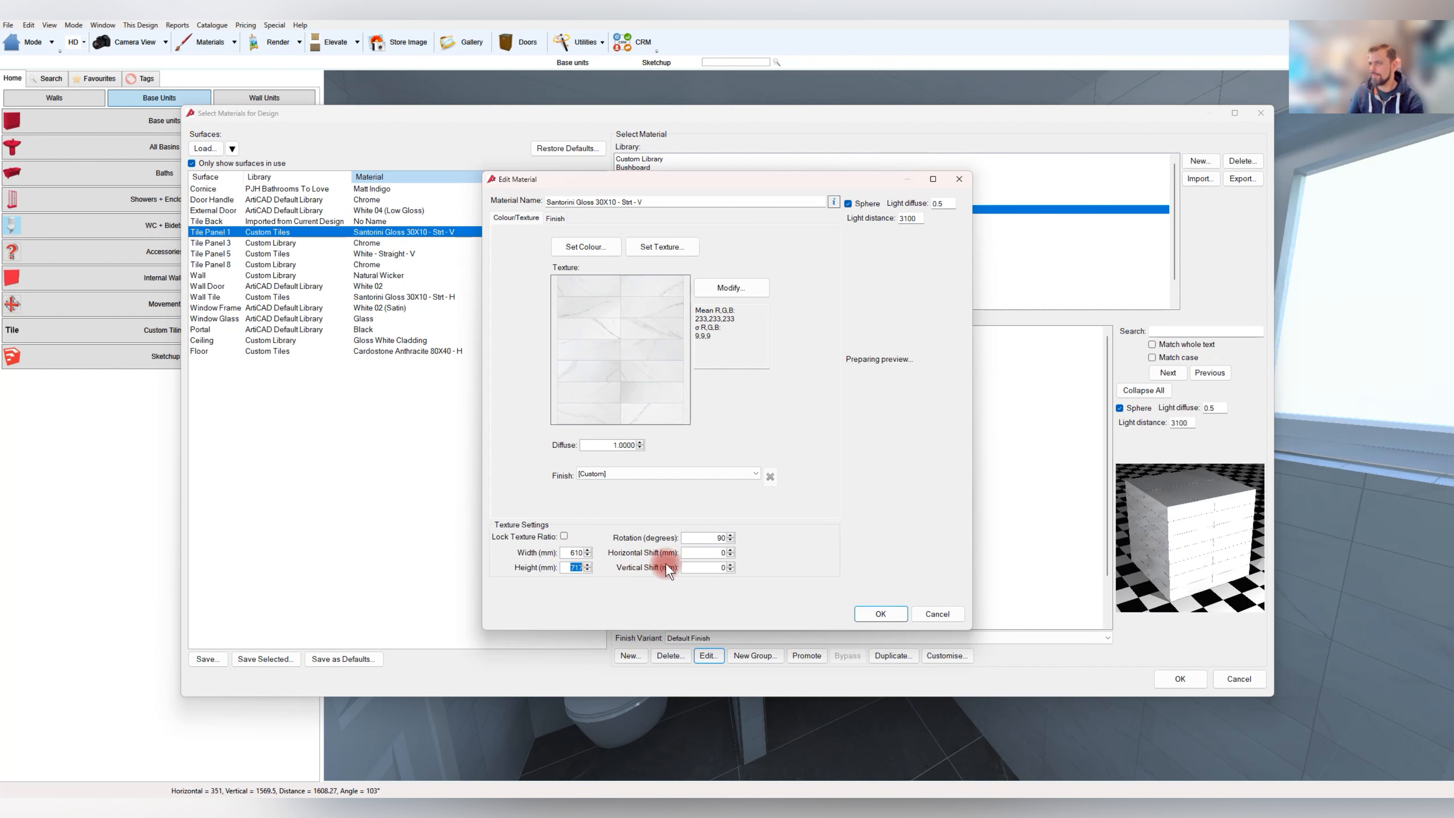
key(Return)
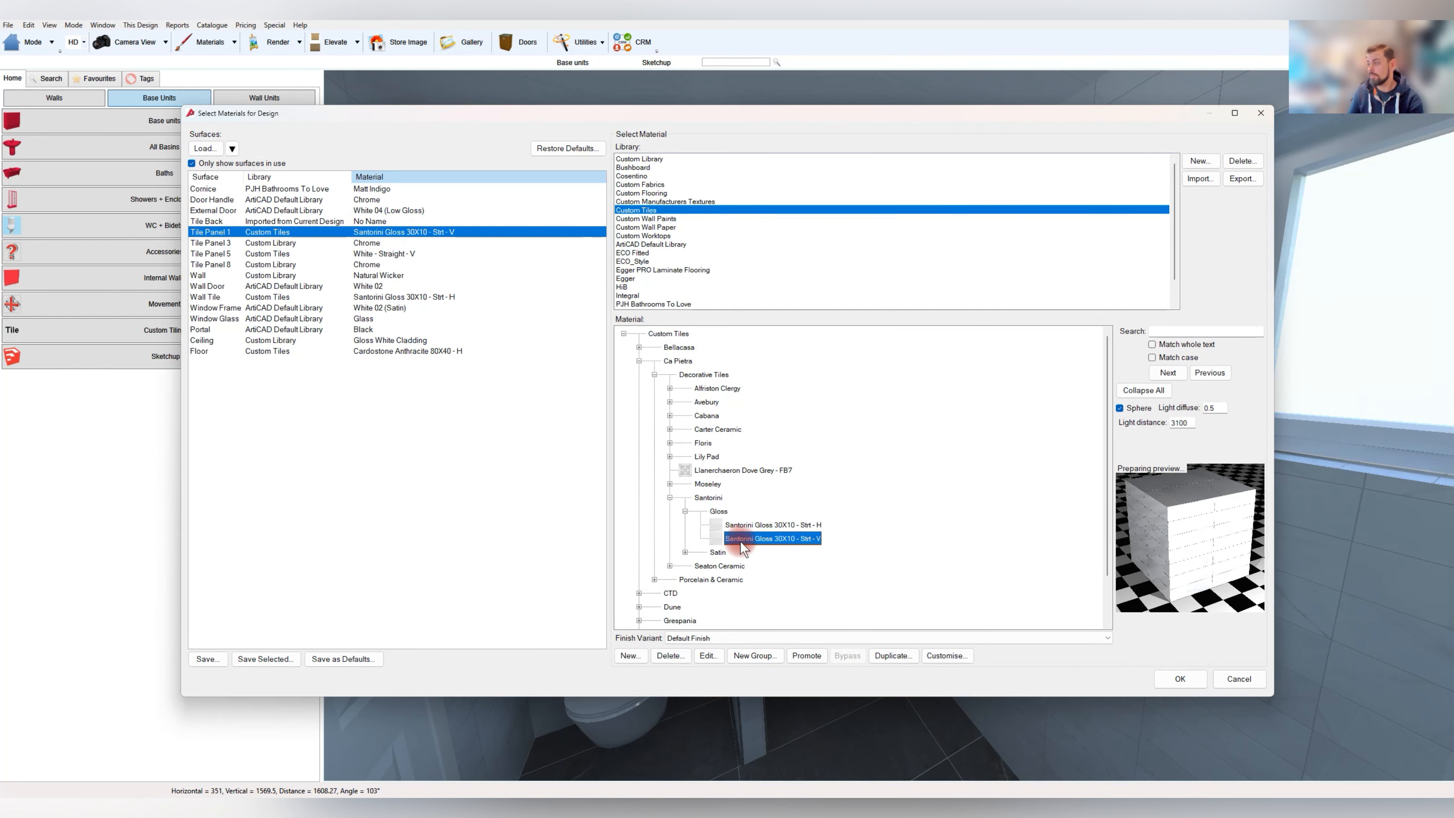
click(1181, 680)
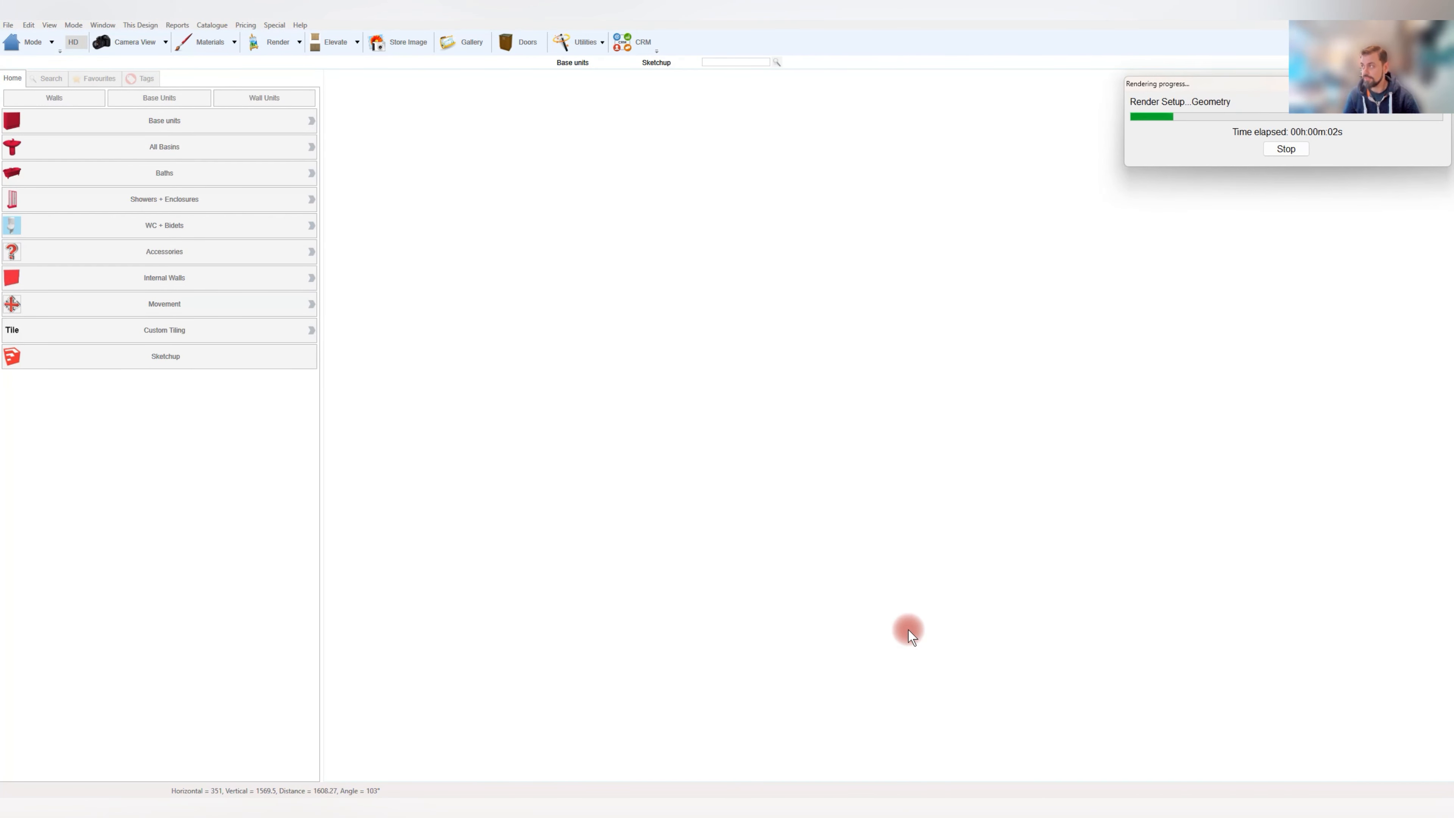
click(1286, 149)
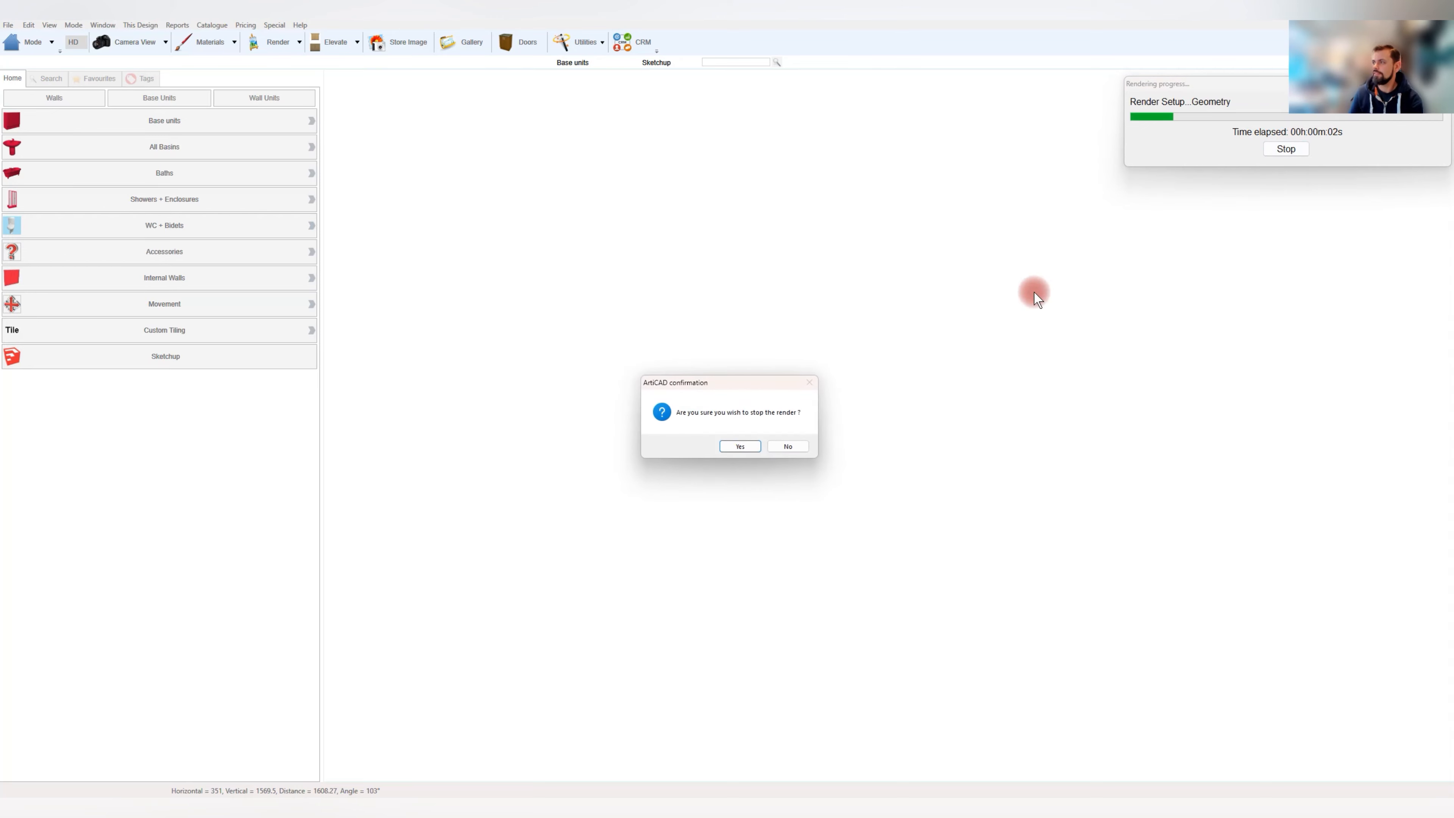
click(758, 452)
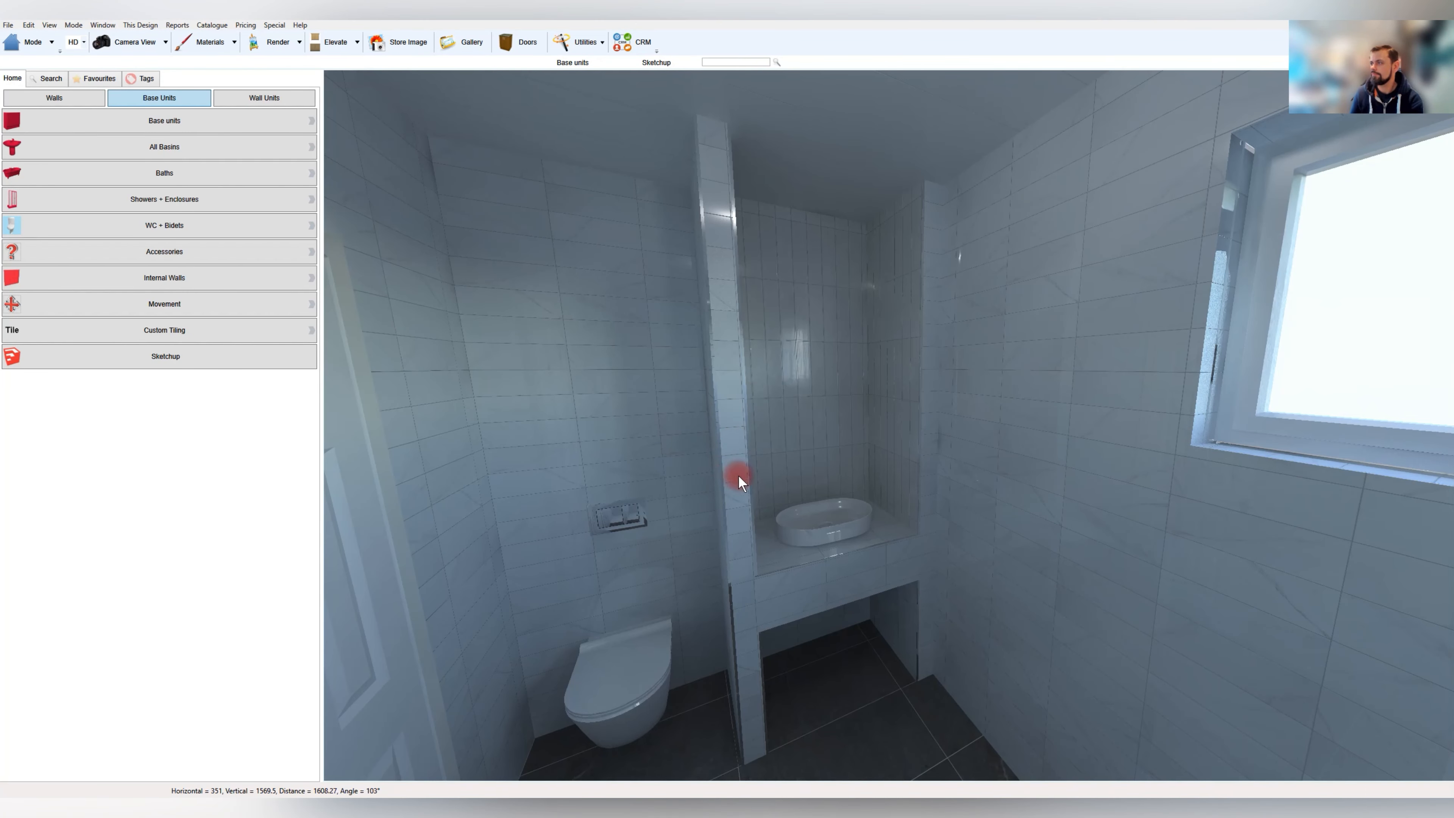
Assign Santorini Gloss 30X10 - Strt - H to Tile Panel 1, then re-render the view and finish the render
click(194, 42)
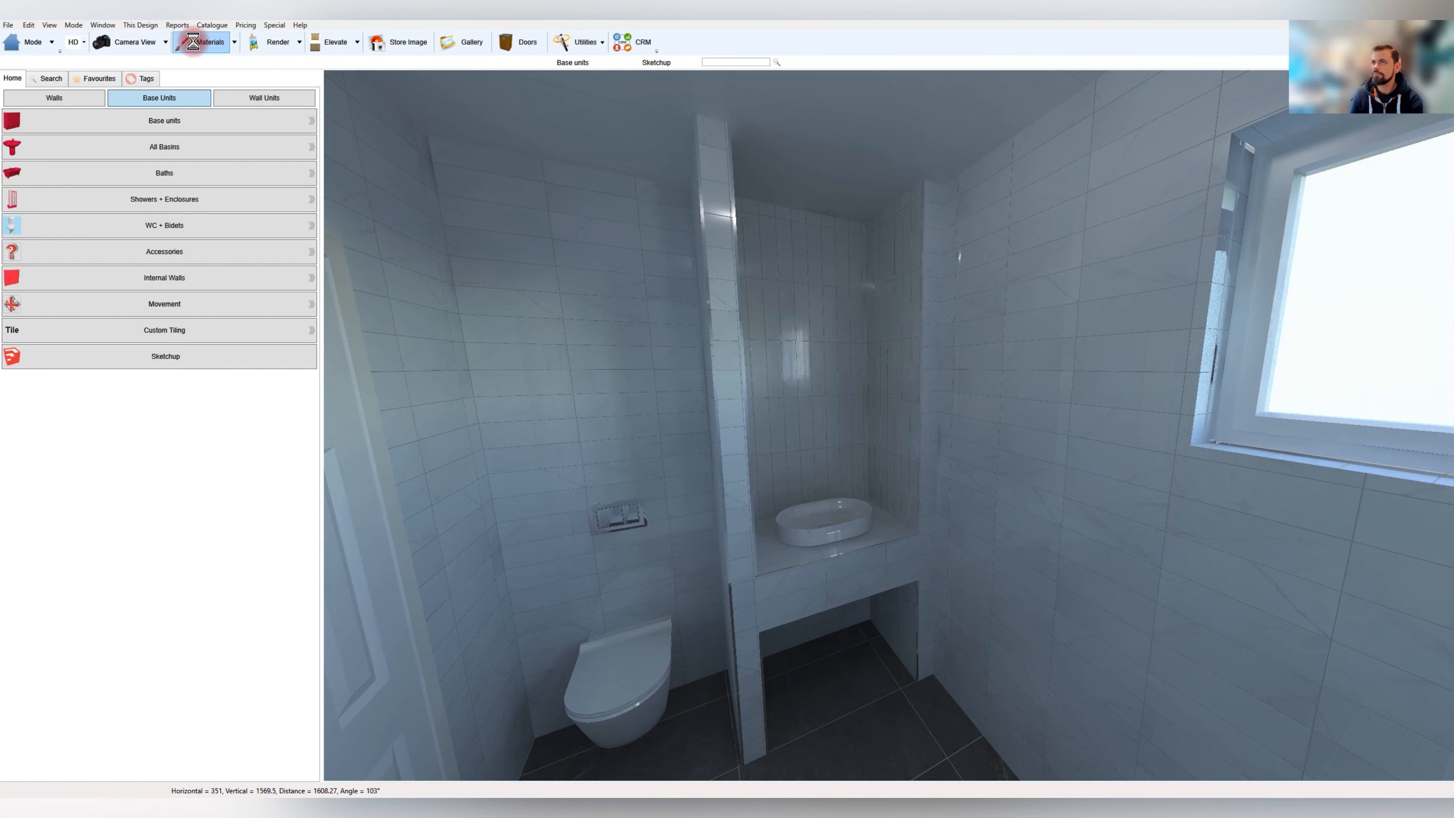
click(403, 198)
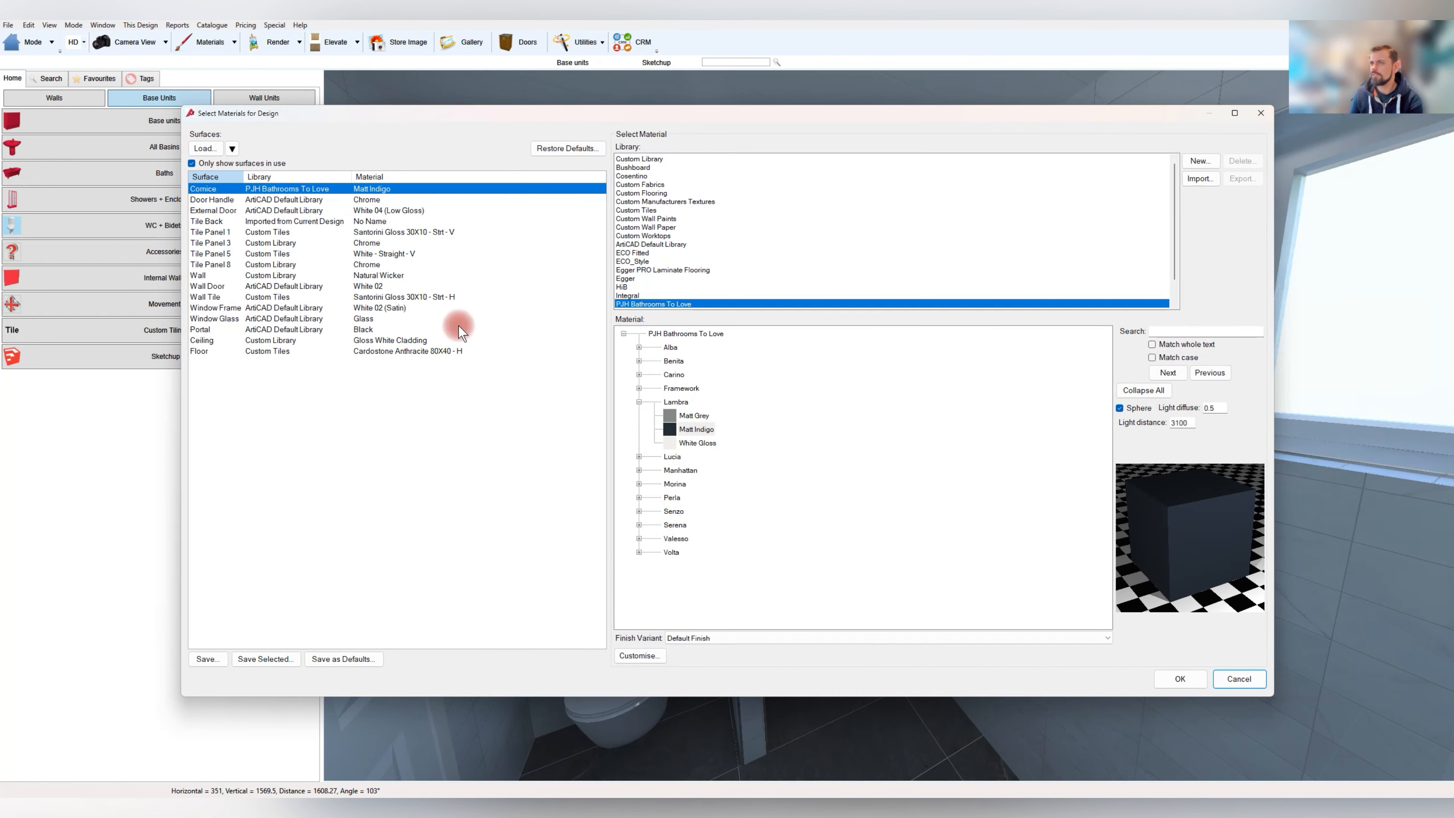
click(399, 232)
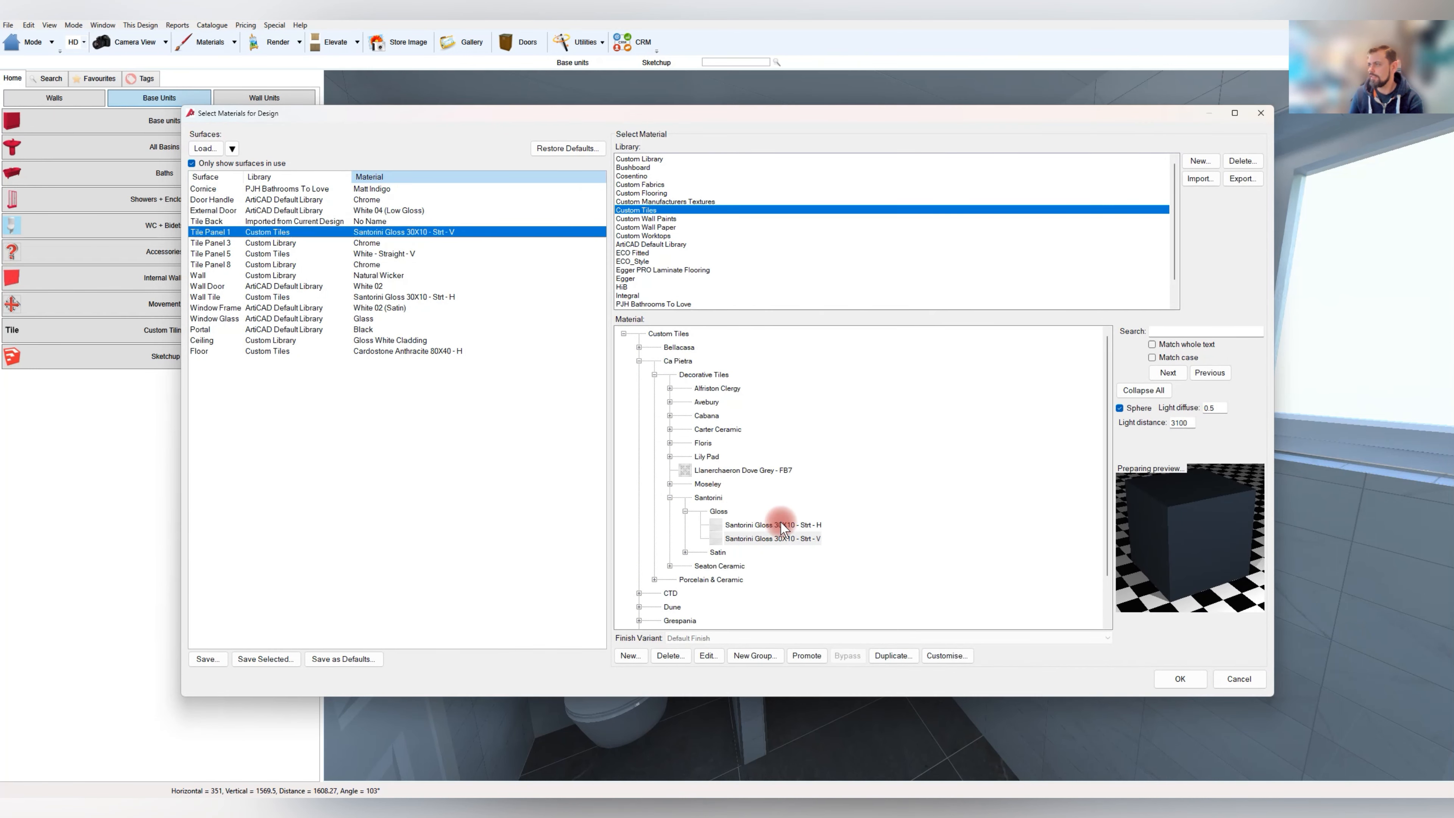
click(780, 524)
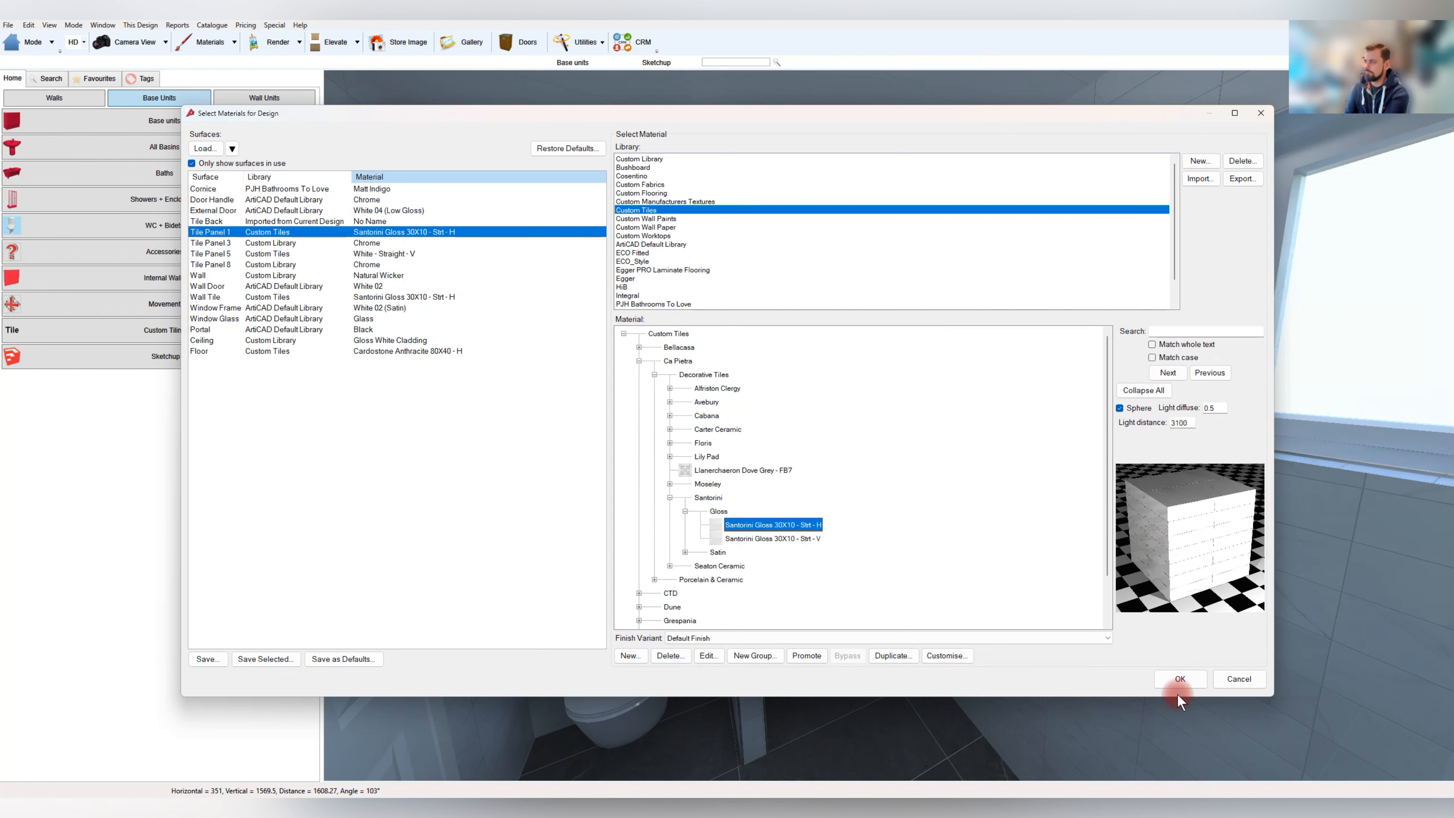
click(1178, 681)
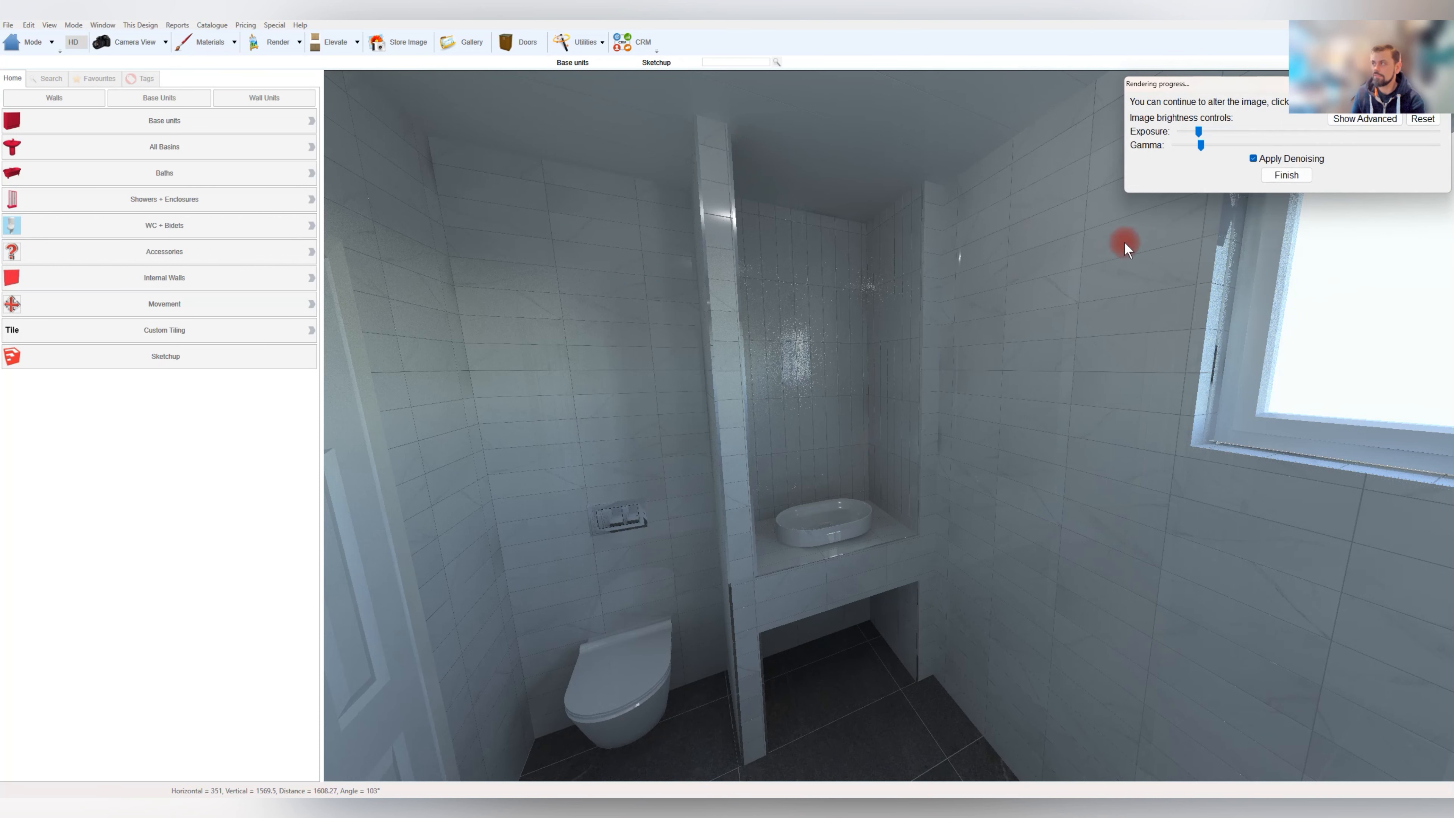
click(1285, 175)
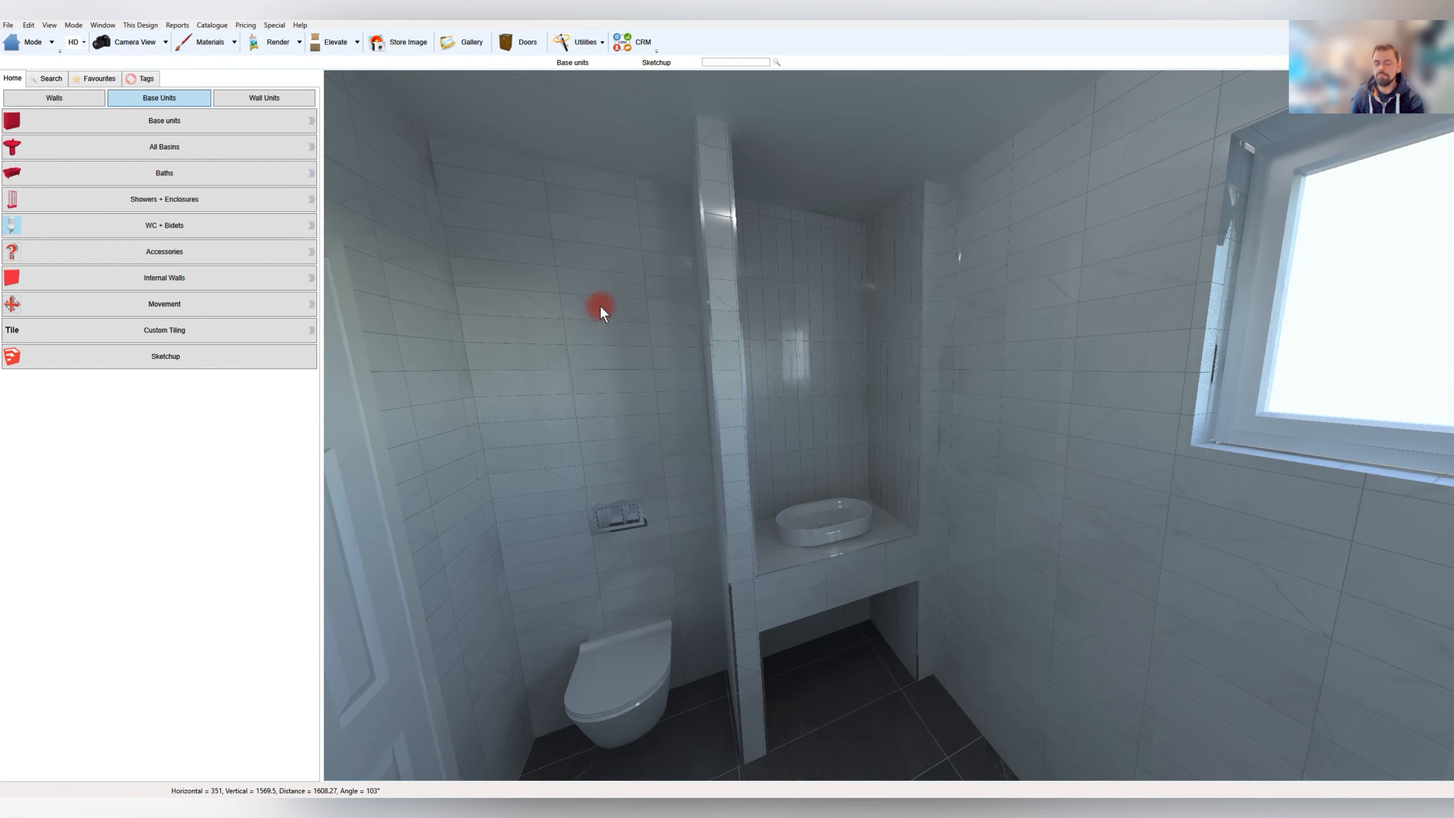
Return to the normal plan view, then open the basin's object properties and close them without changes
click(74, 25)
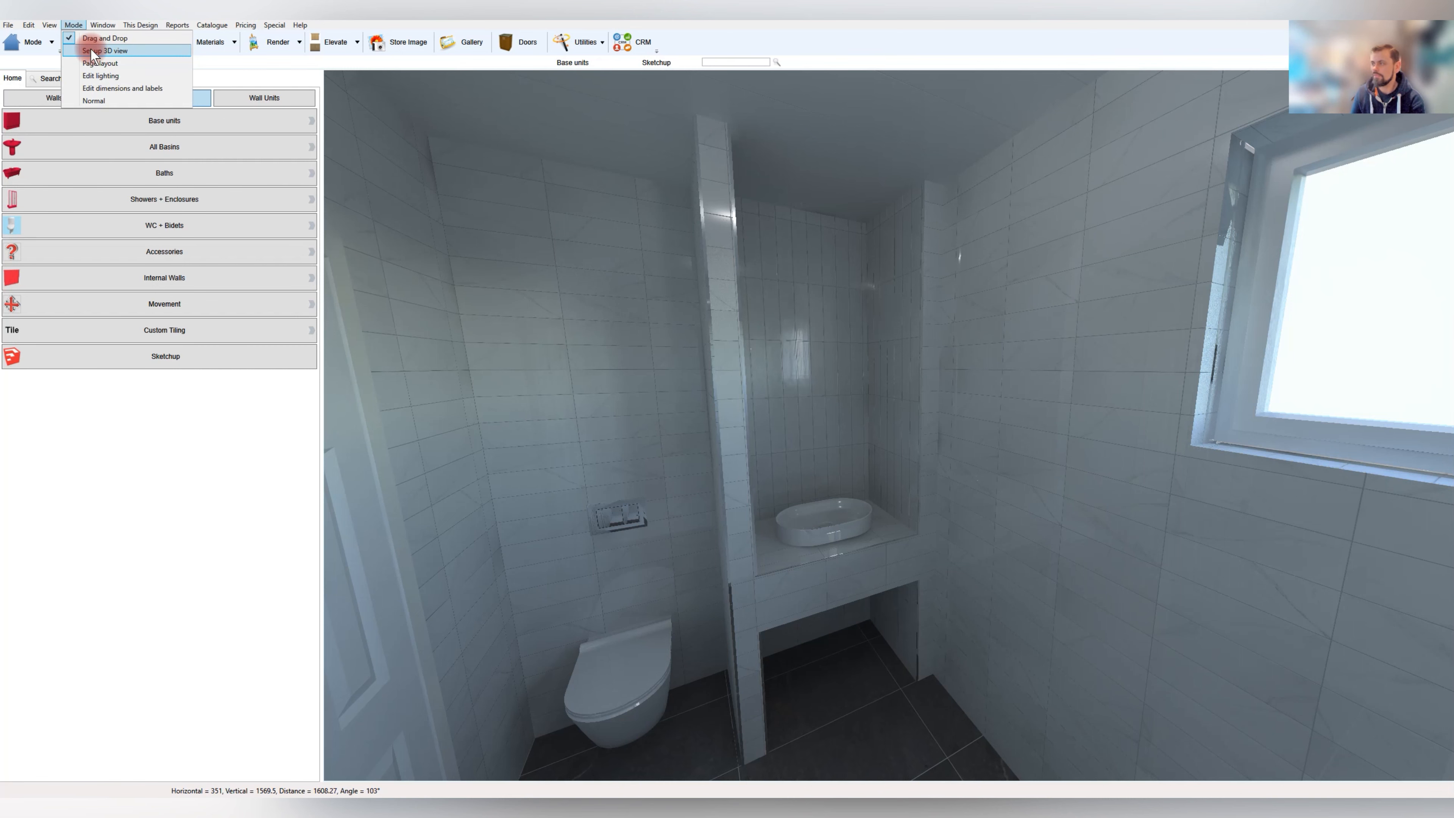
click(93, 100)
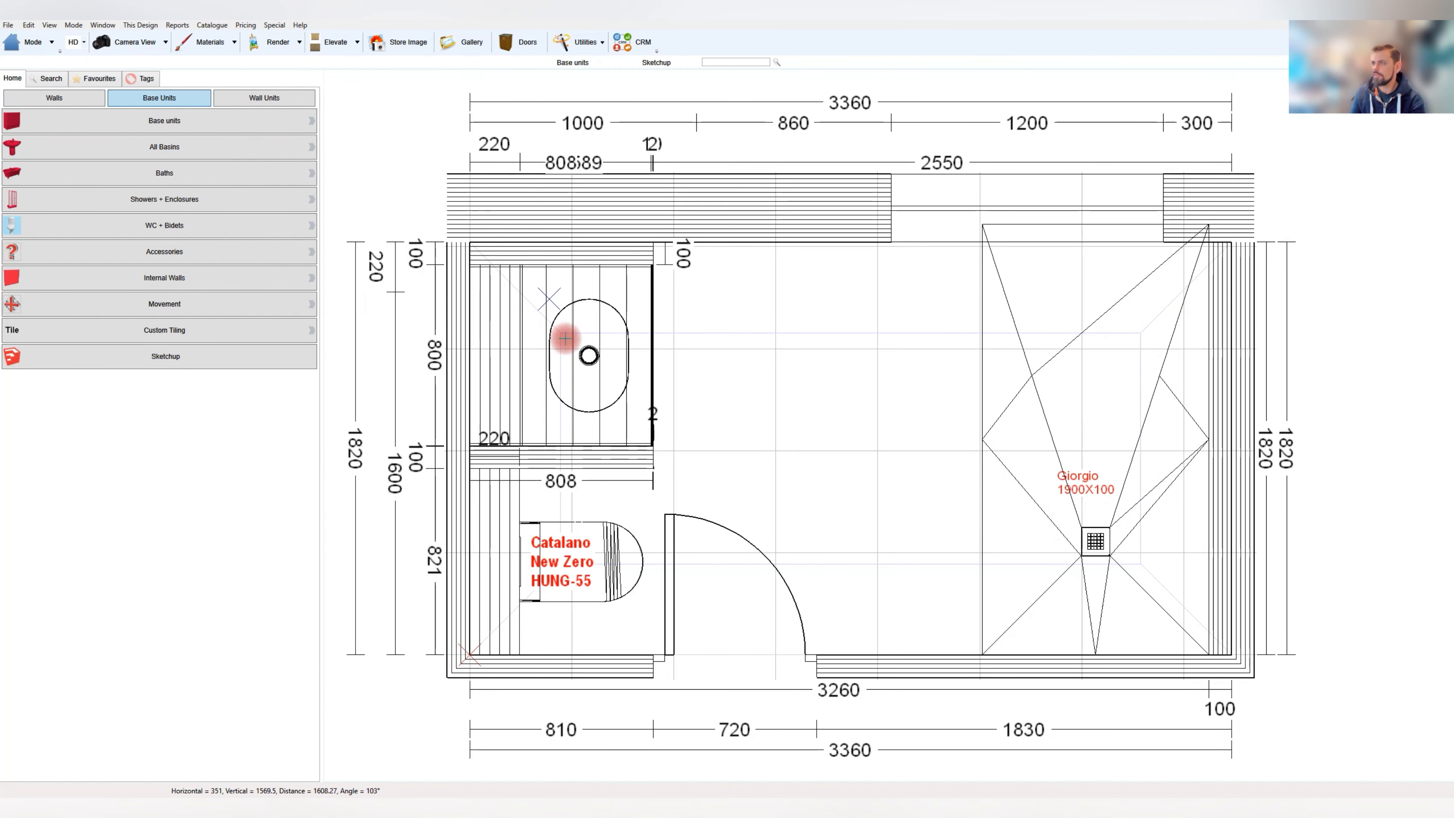
click(565, 337)
double_click(620, 303)
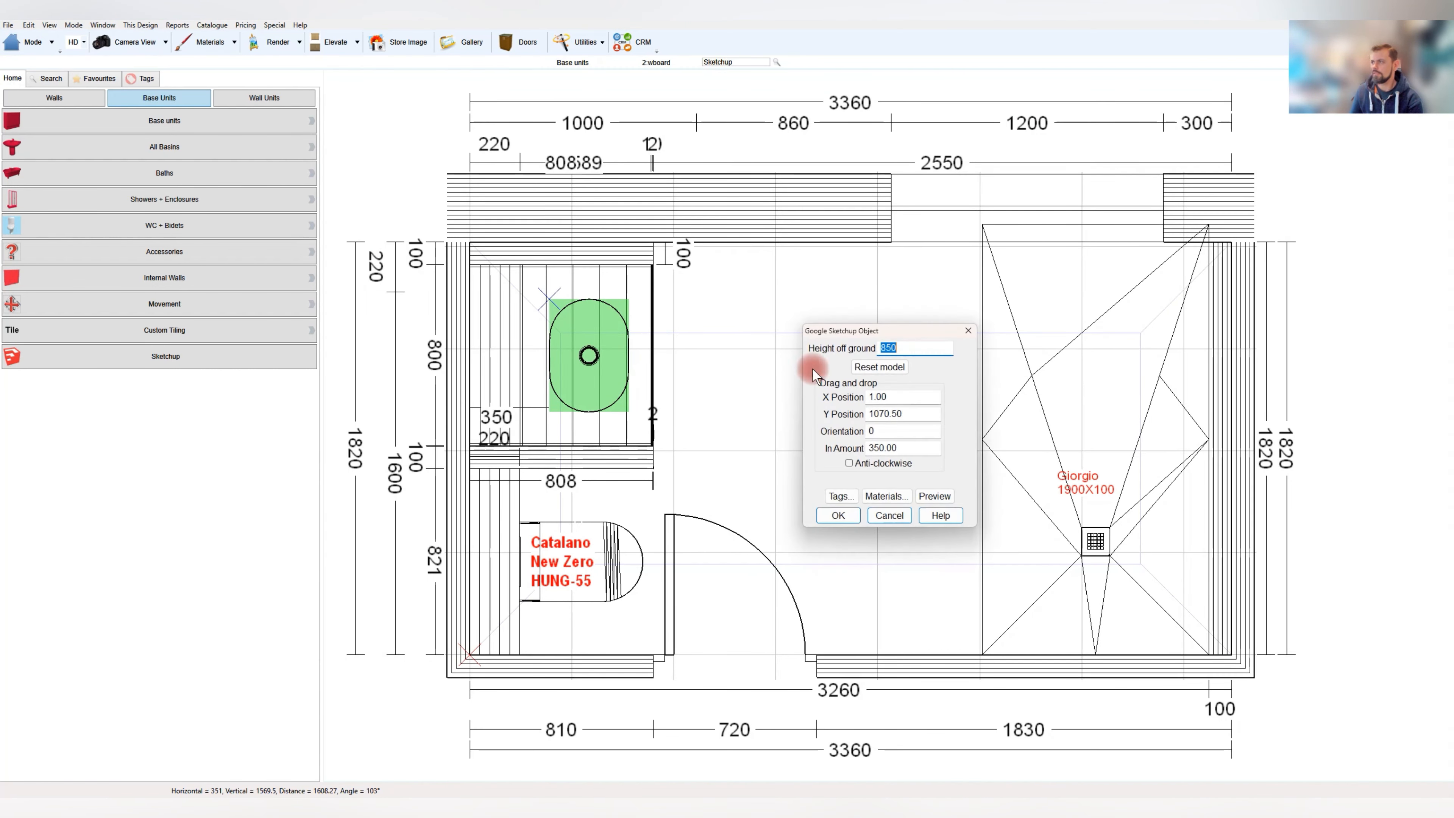
click(888, 515)
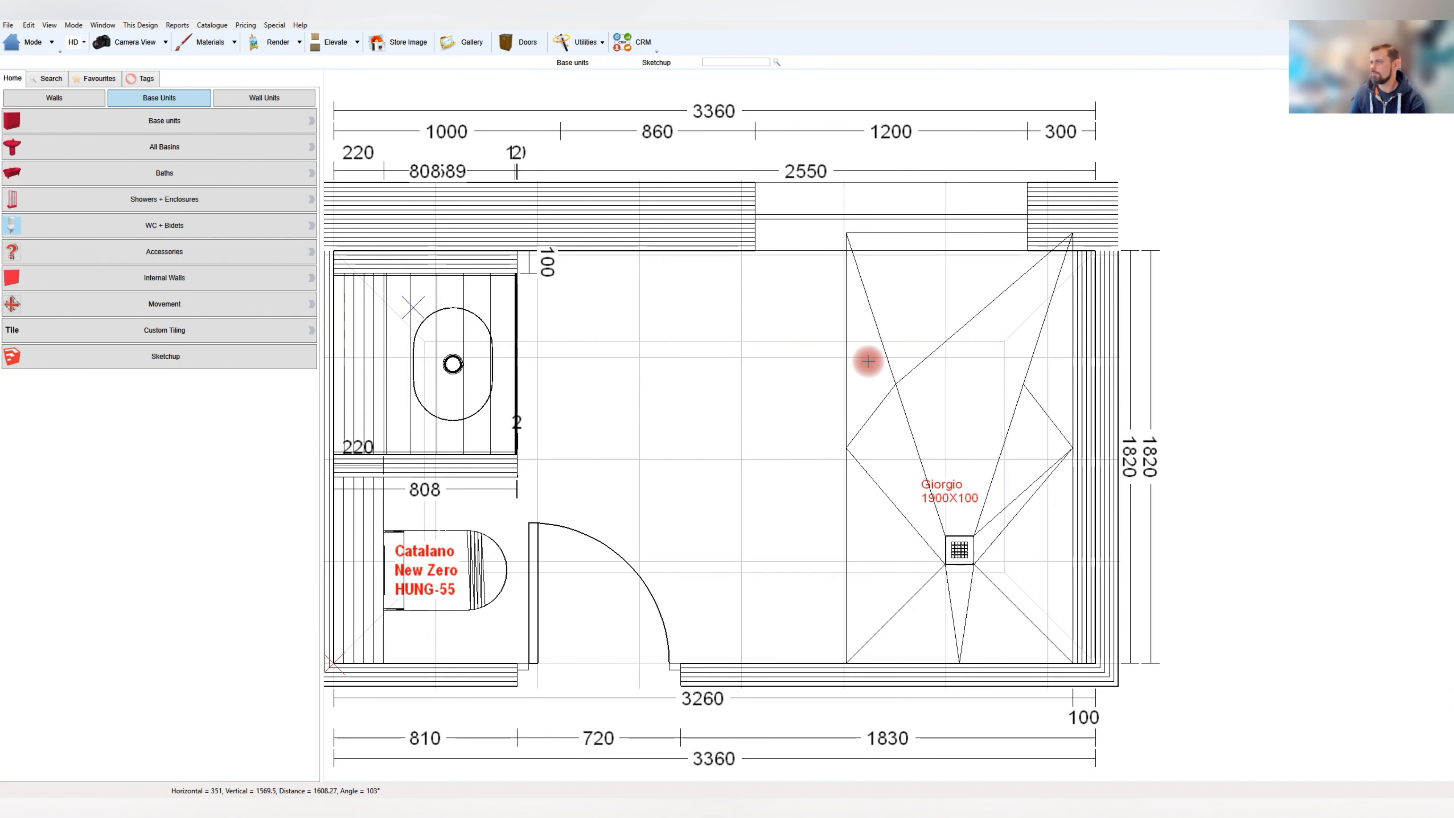
middle_drag(789, 496, 746, 594)
middle_drag(906, 708, 813, 617)
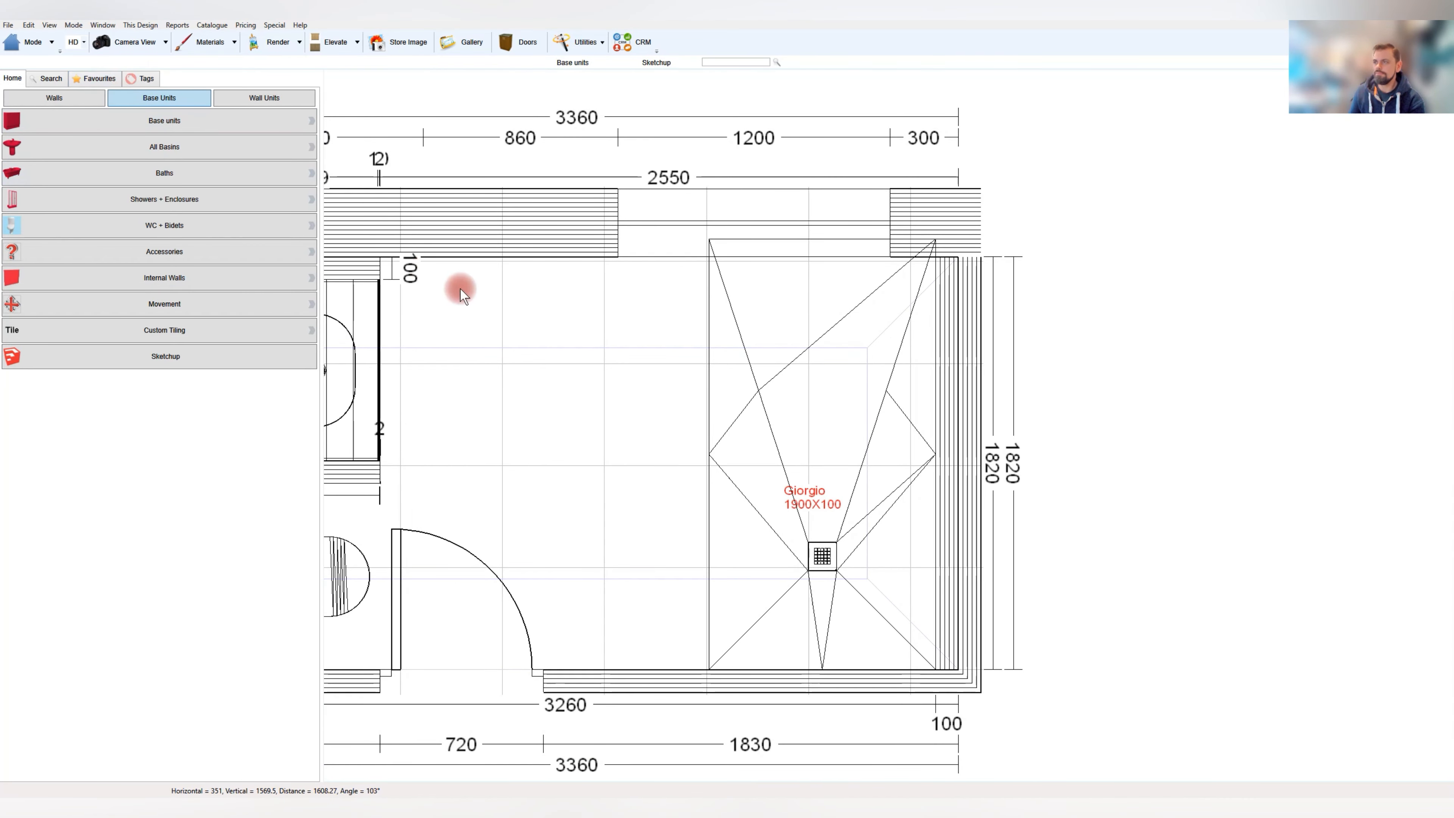
middle_drag(534, 393, 720, 539)
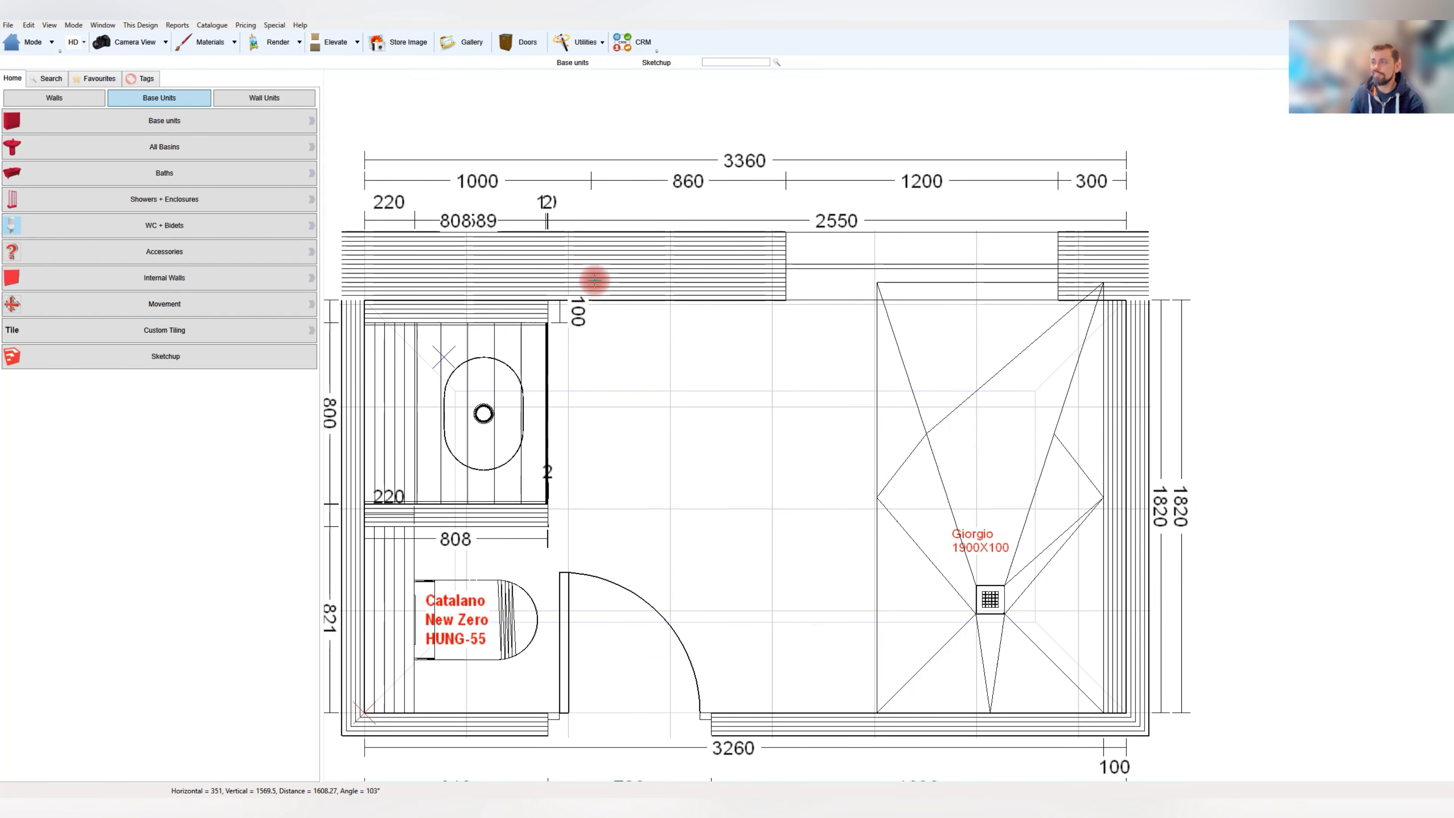
Insert the Vent Axia - Ceiling Mounted fan from the Accessories favourites and place it over the shower tray, above the drain
click(79, 83)
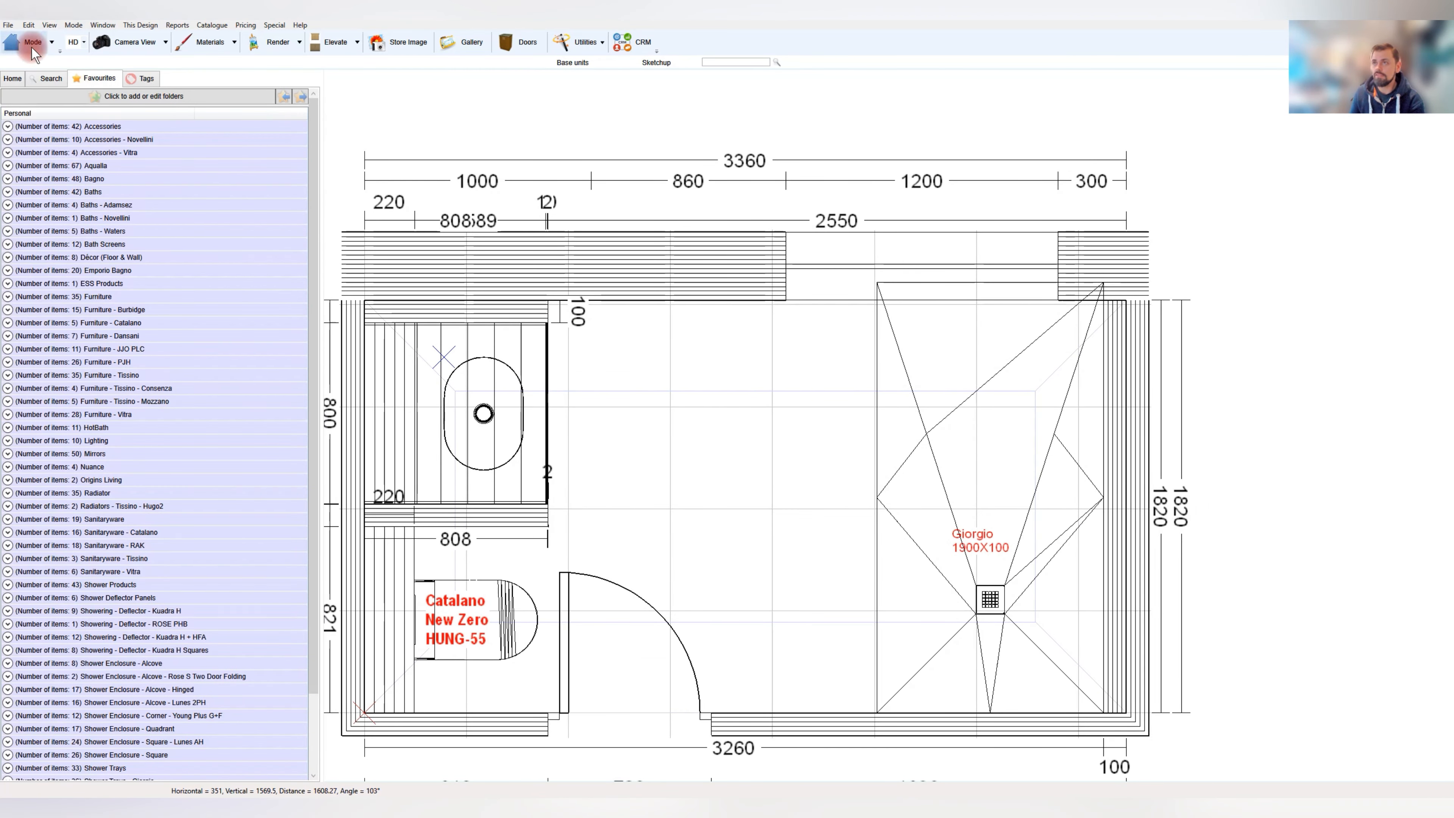
click(7, 126)
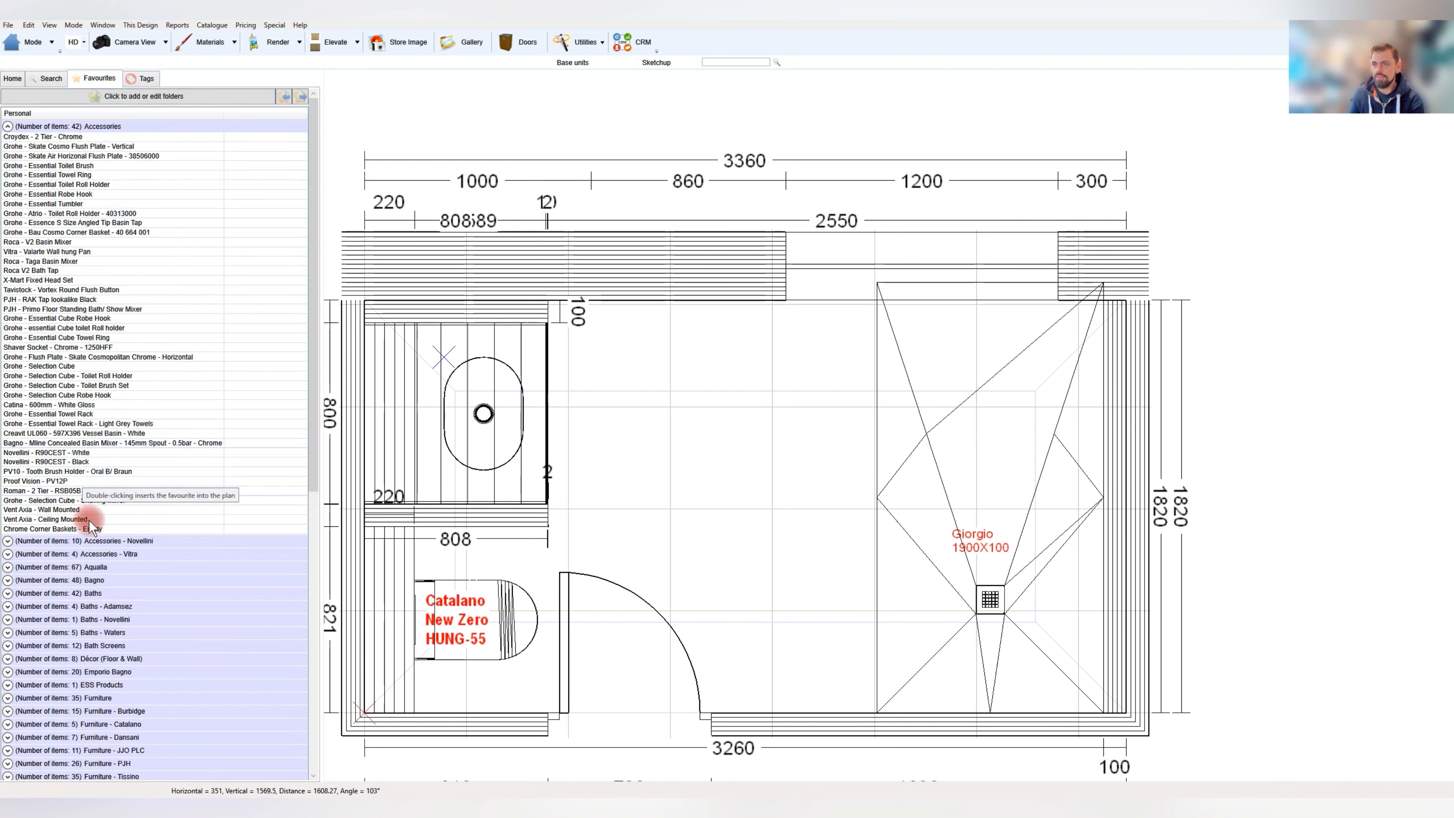
double_click(63, 510)
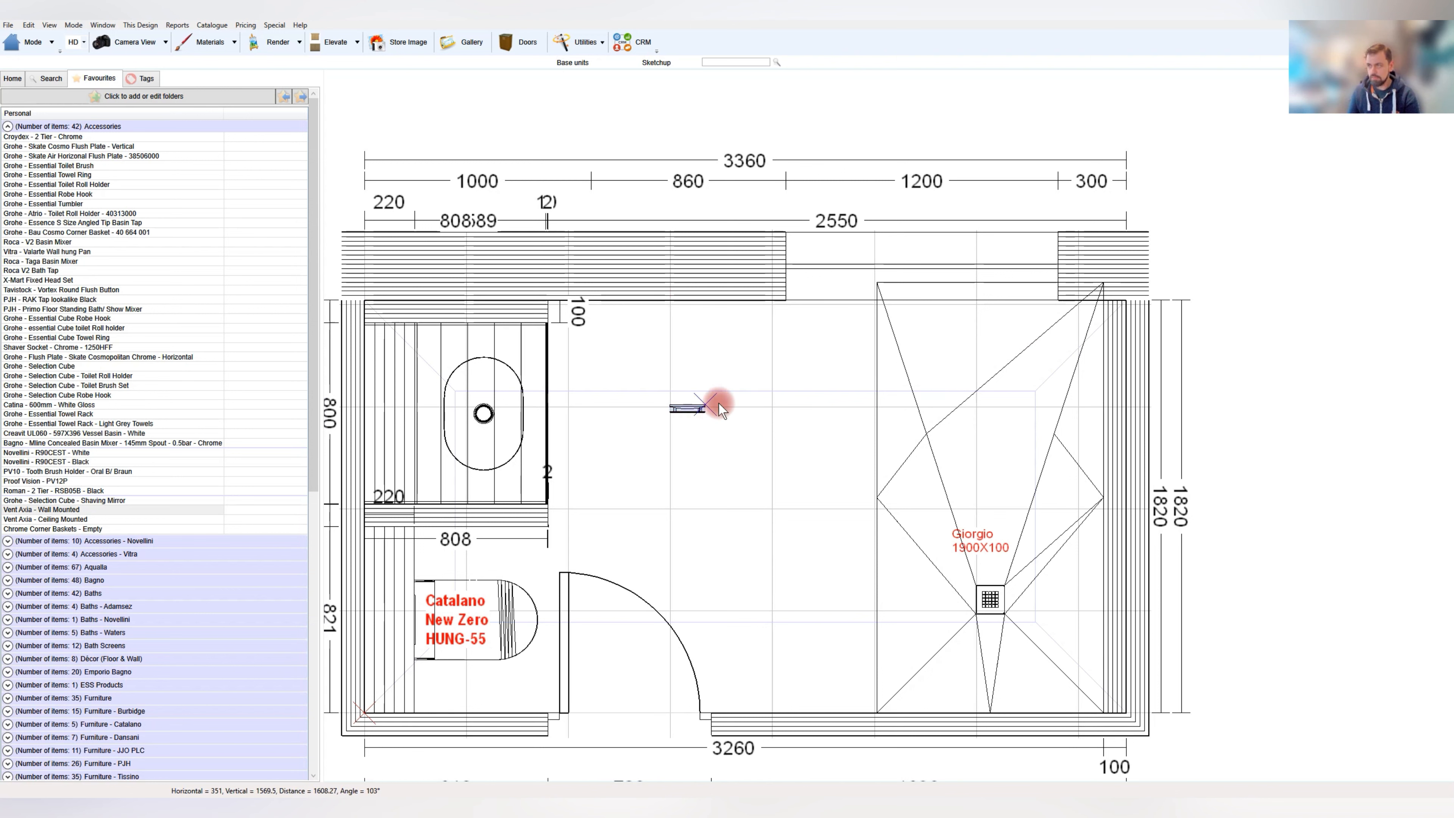
double_click(62, 518)
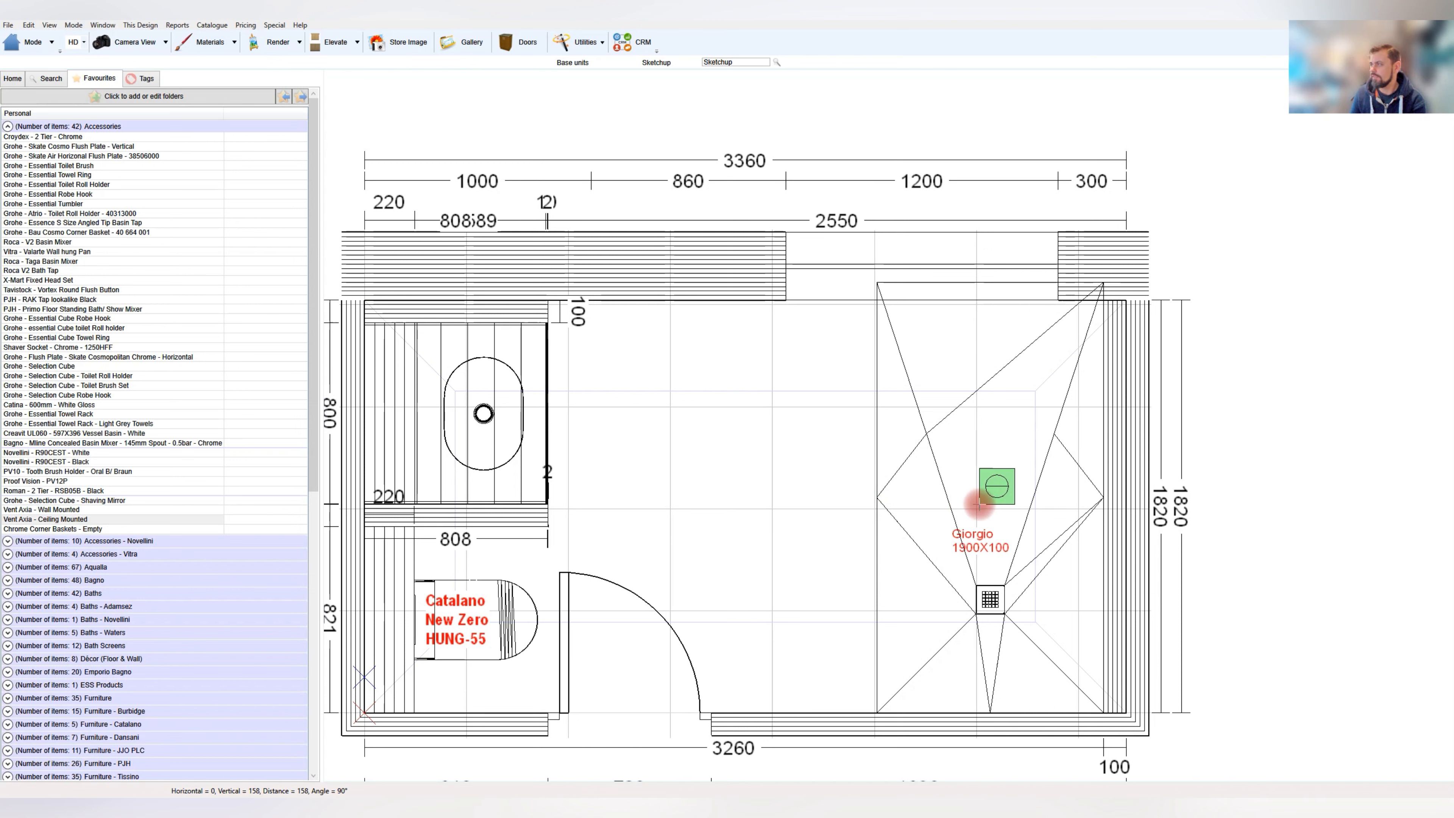
click(978, 504)
Preview the ceiling fan and assign it Warm White Plastic from the Custom Library's Material Finishes, Plastics group
double_click(996, 488)
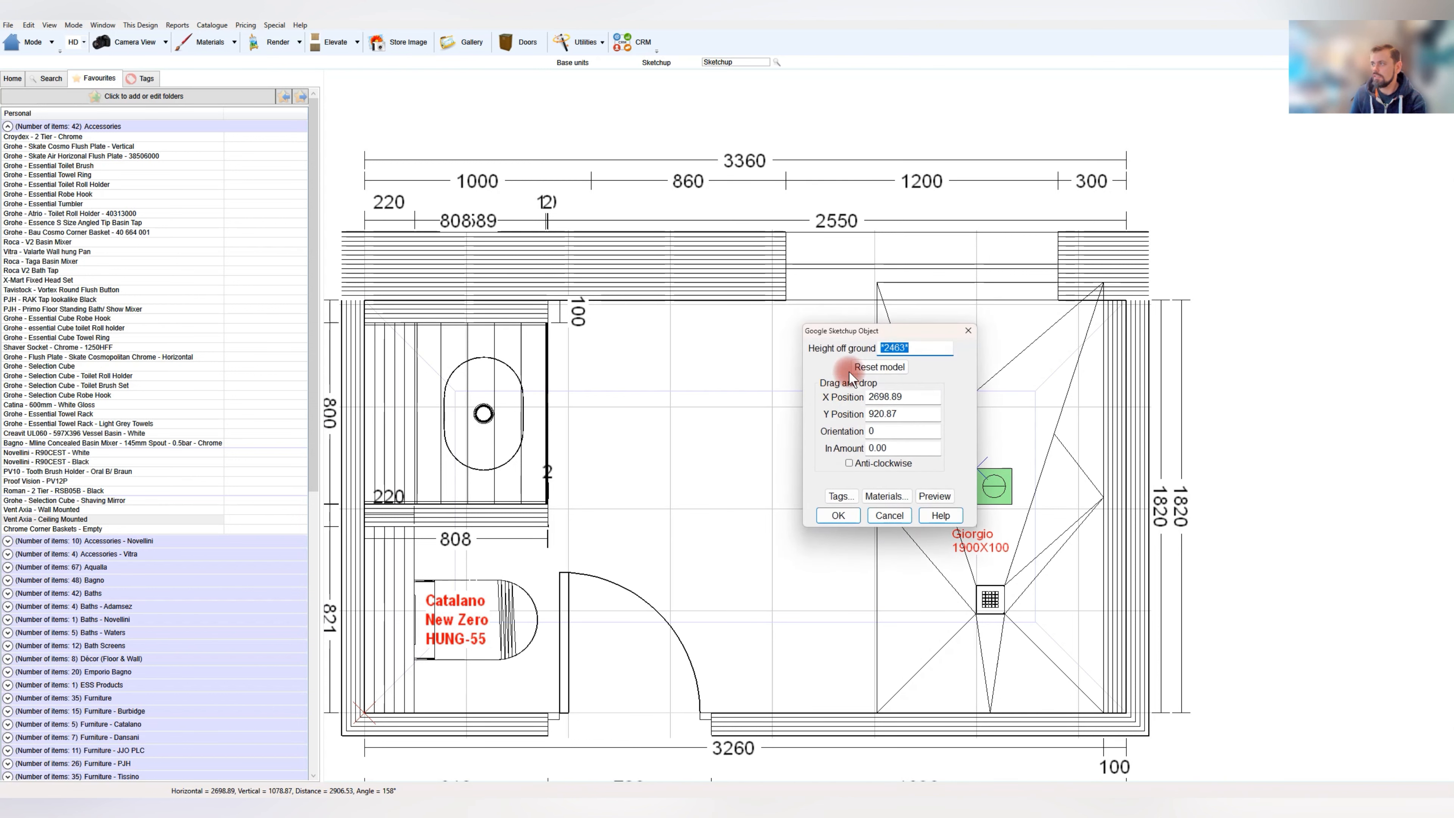
click(933, 496)
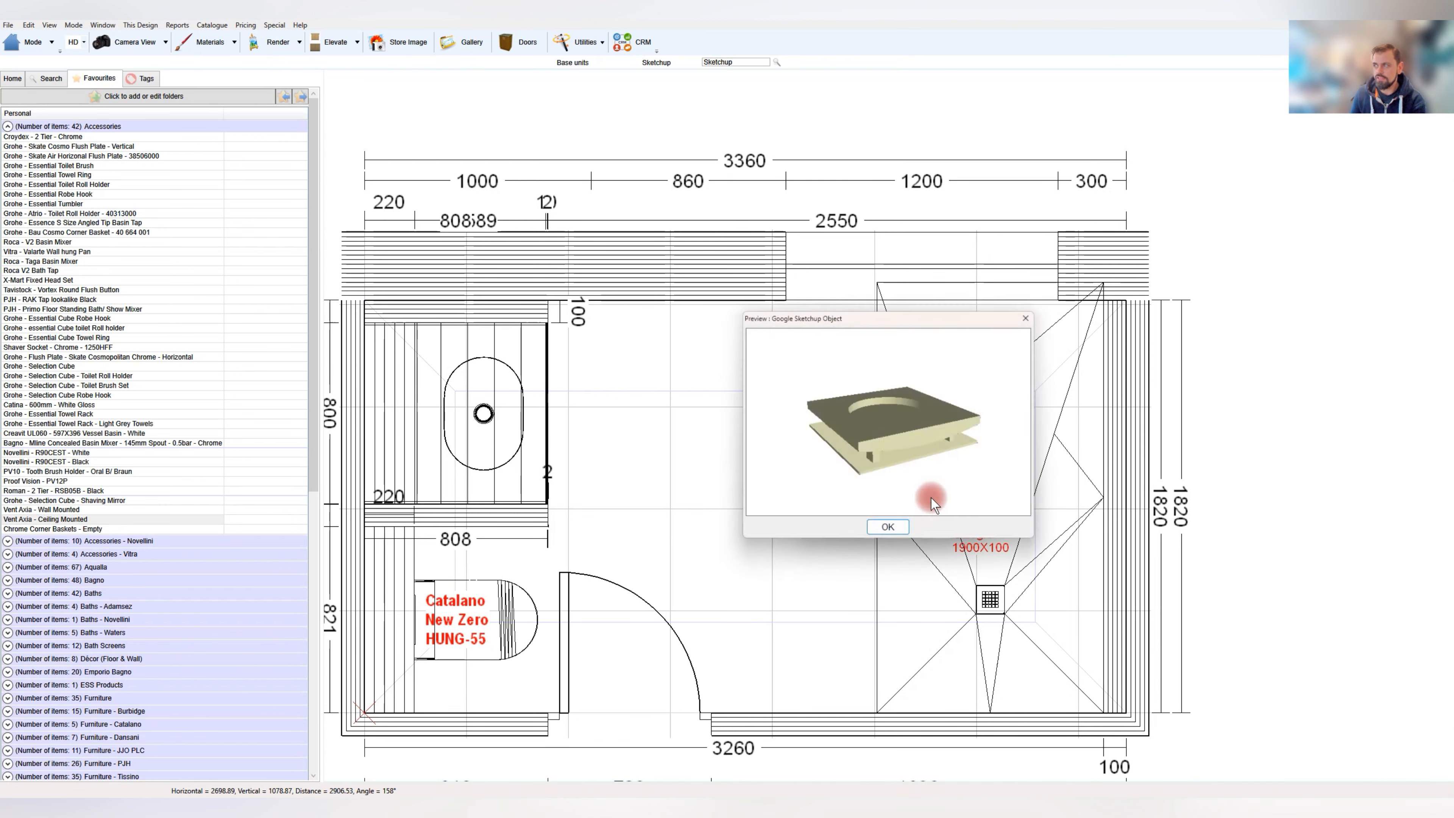
click(889, 532)
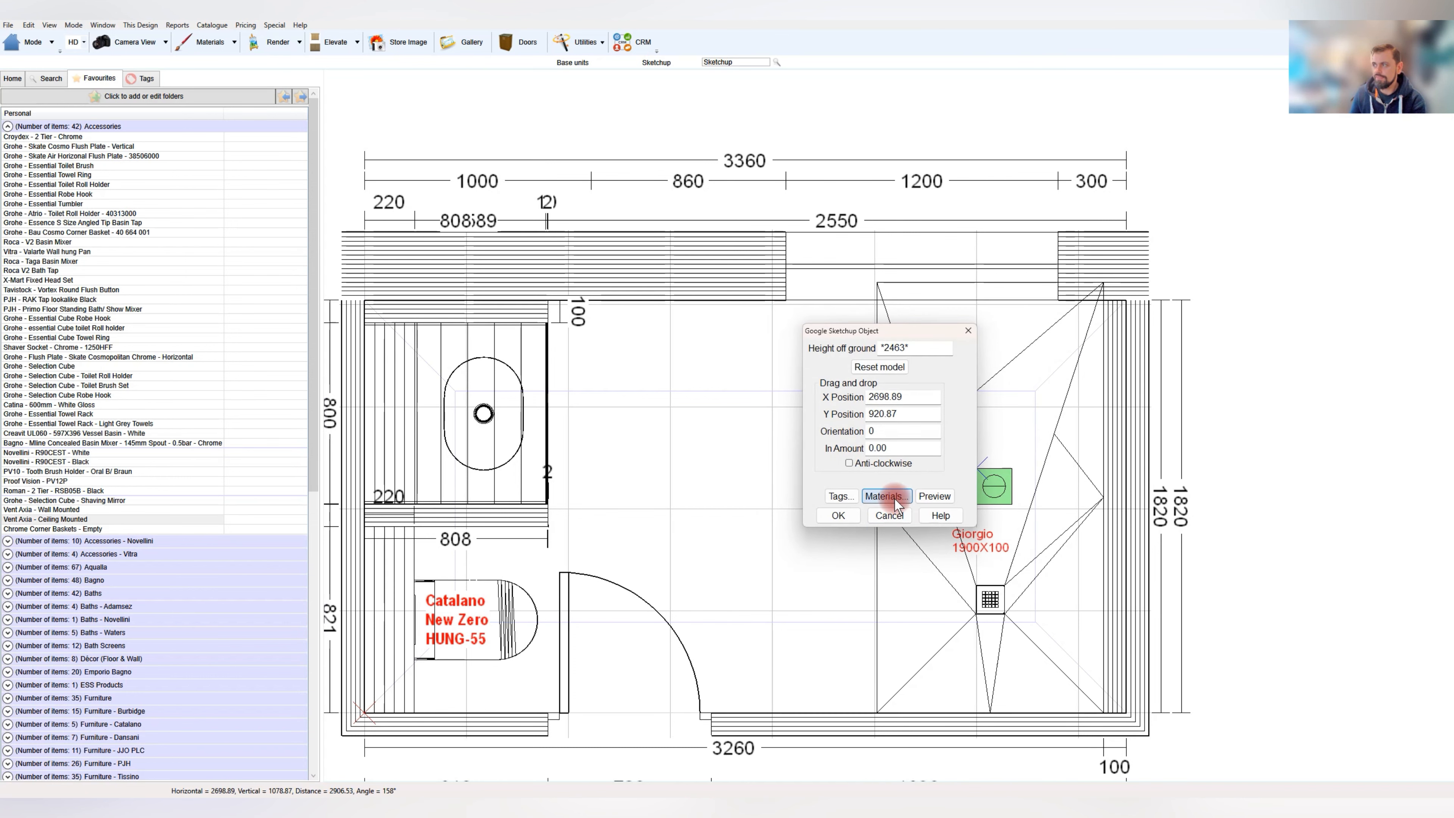
click(885, 496)
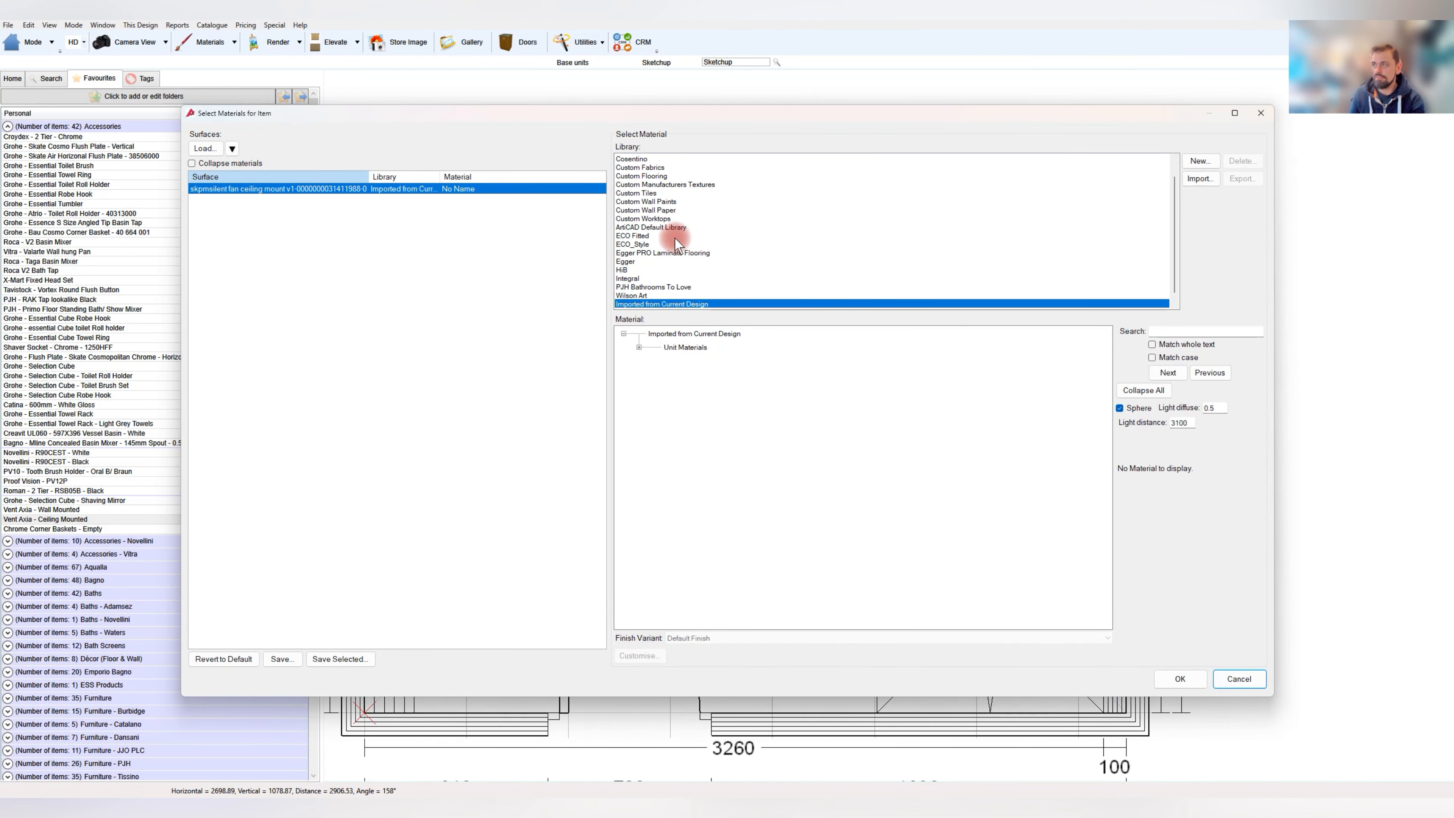
scroll(664, 189, up, 2)
click(638, 159)
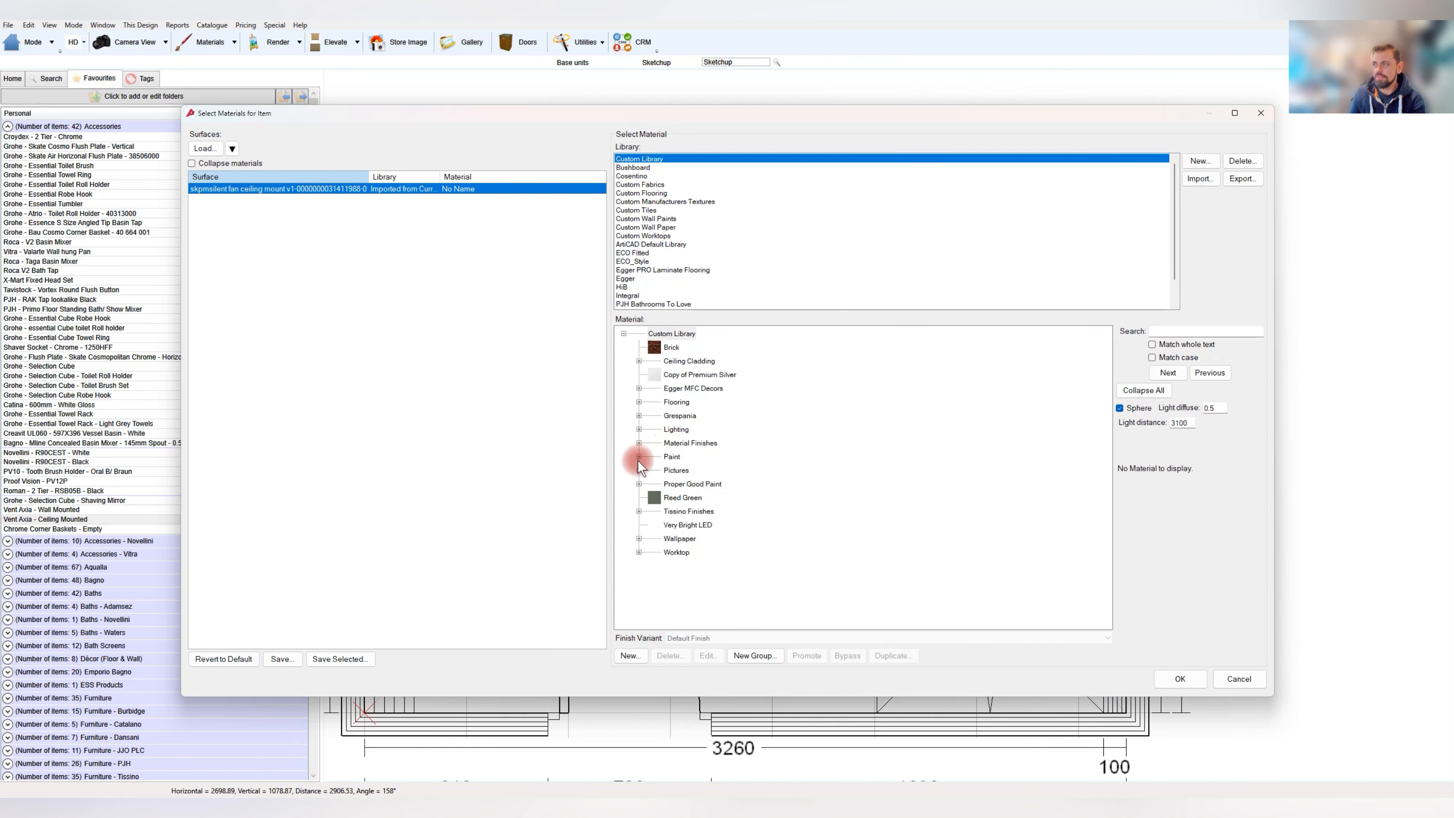
click(639, 444)
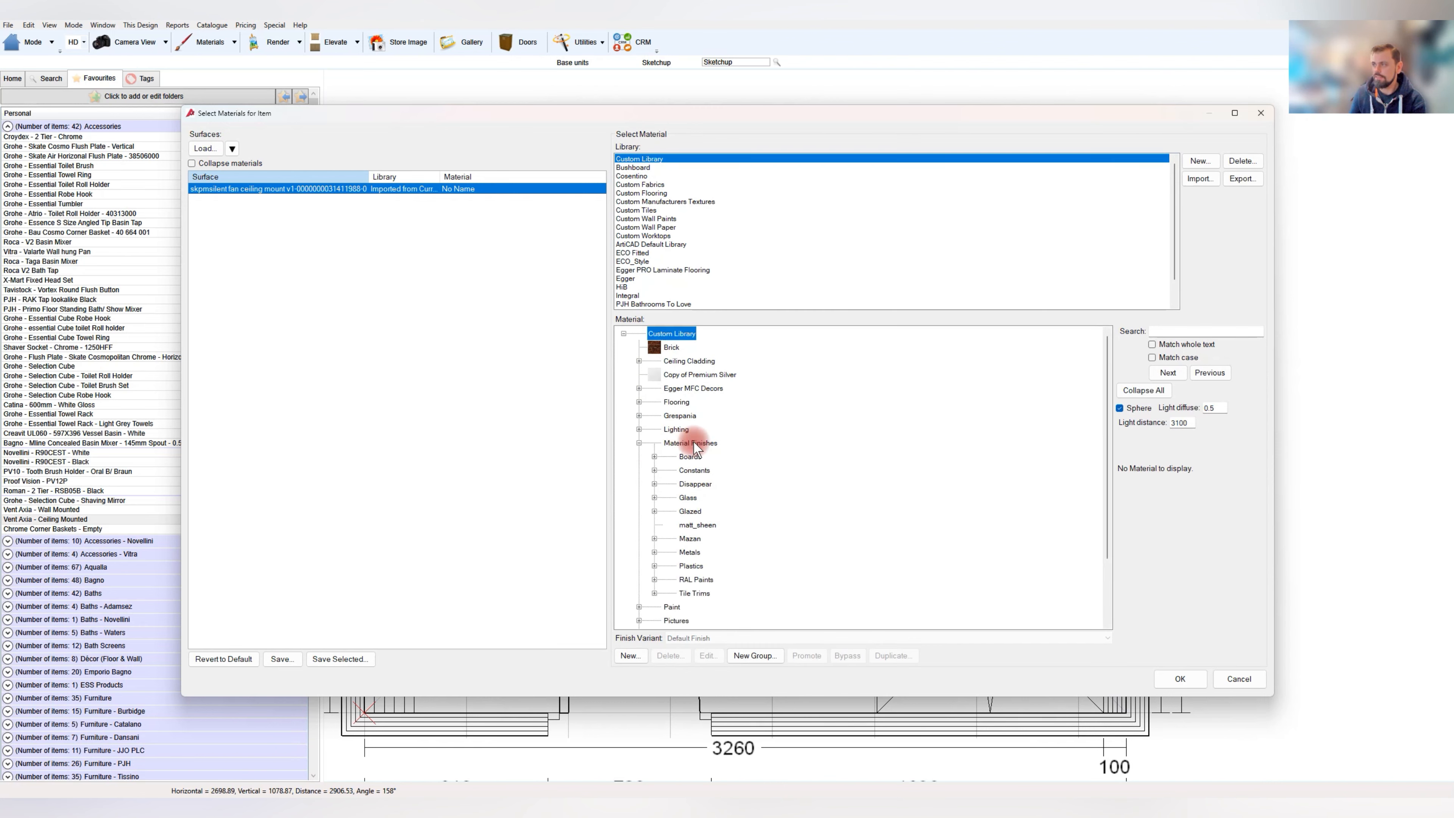
click(654, 566)
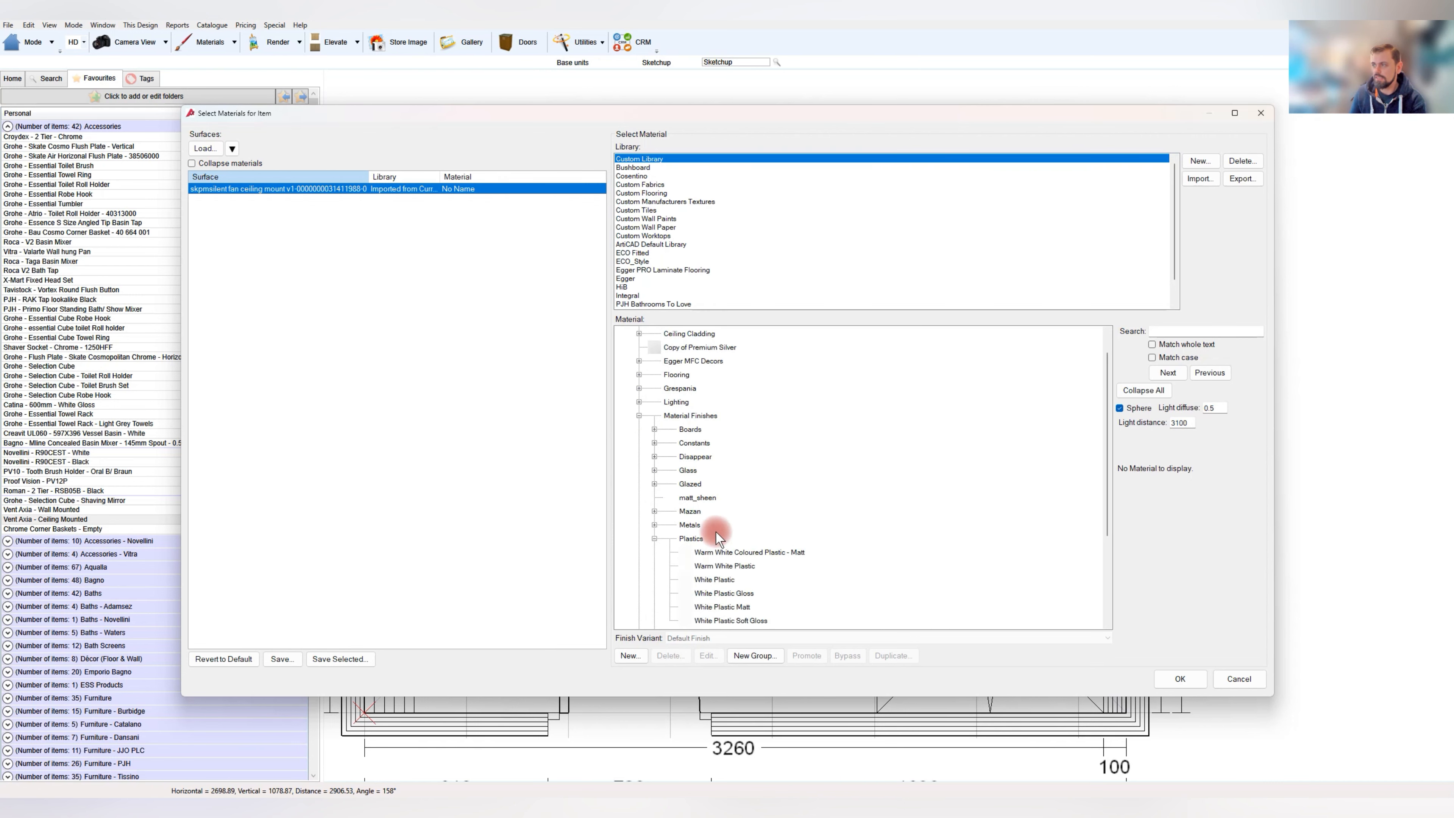
click(715, 526)
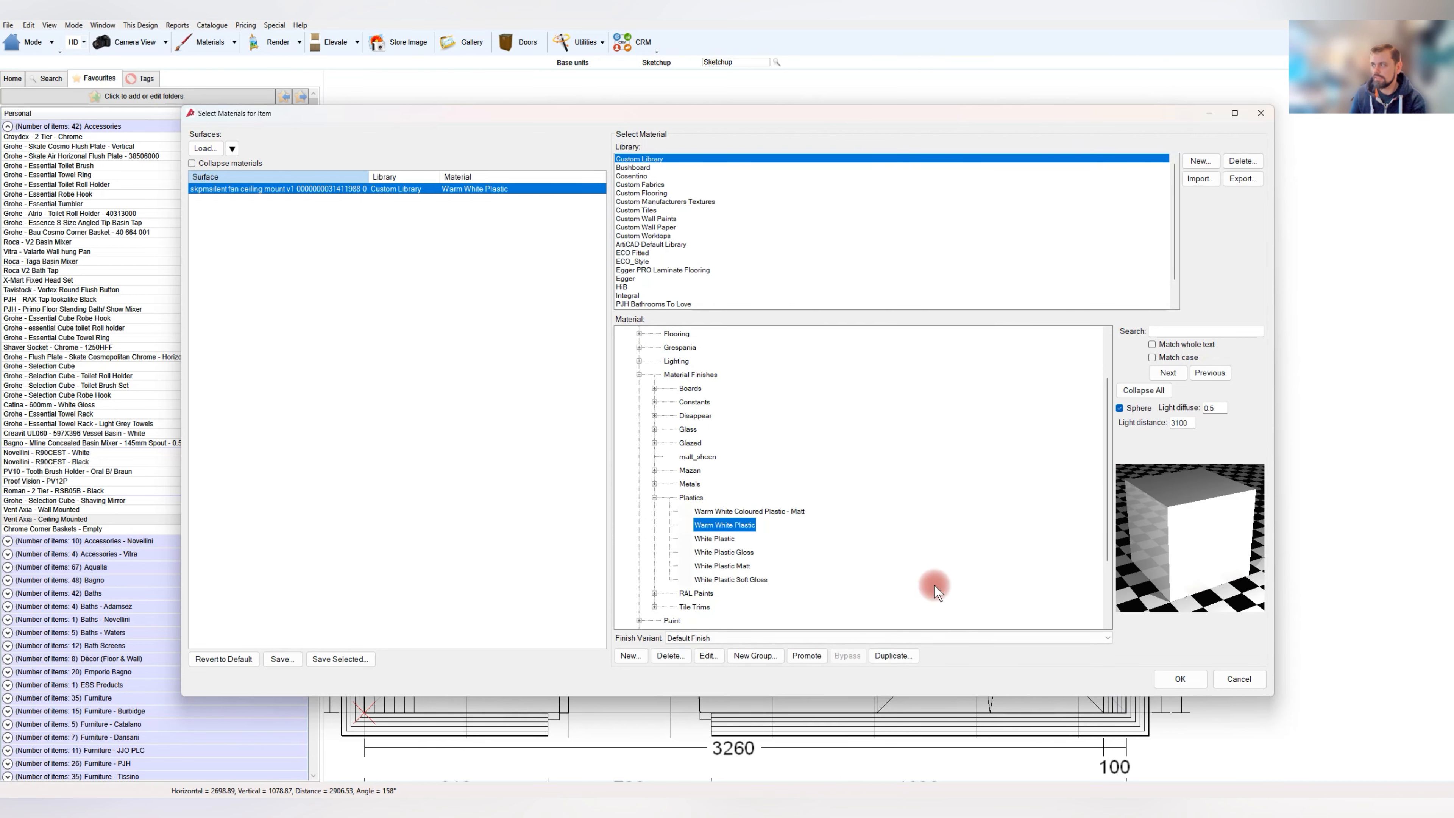
click(1179, 678)
click(831, 514)
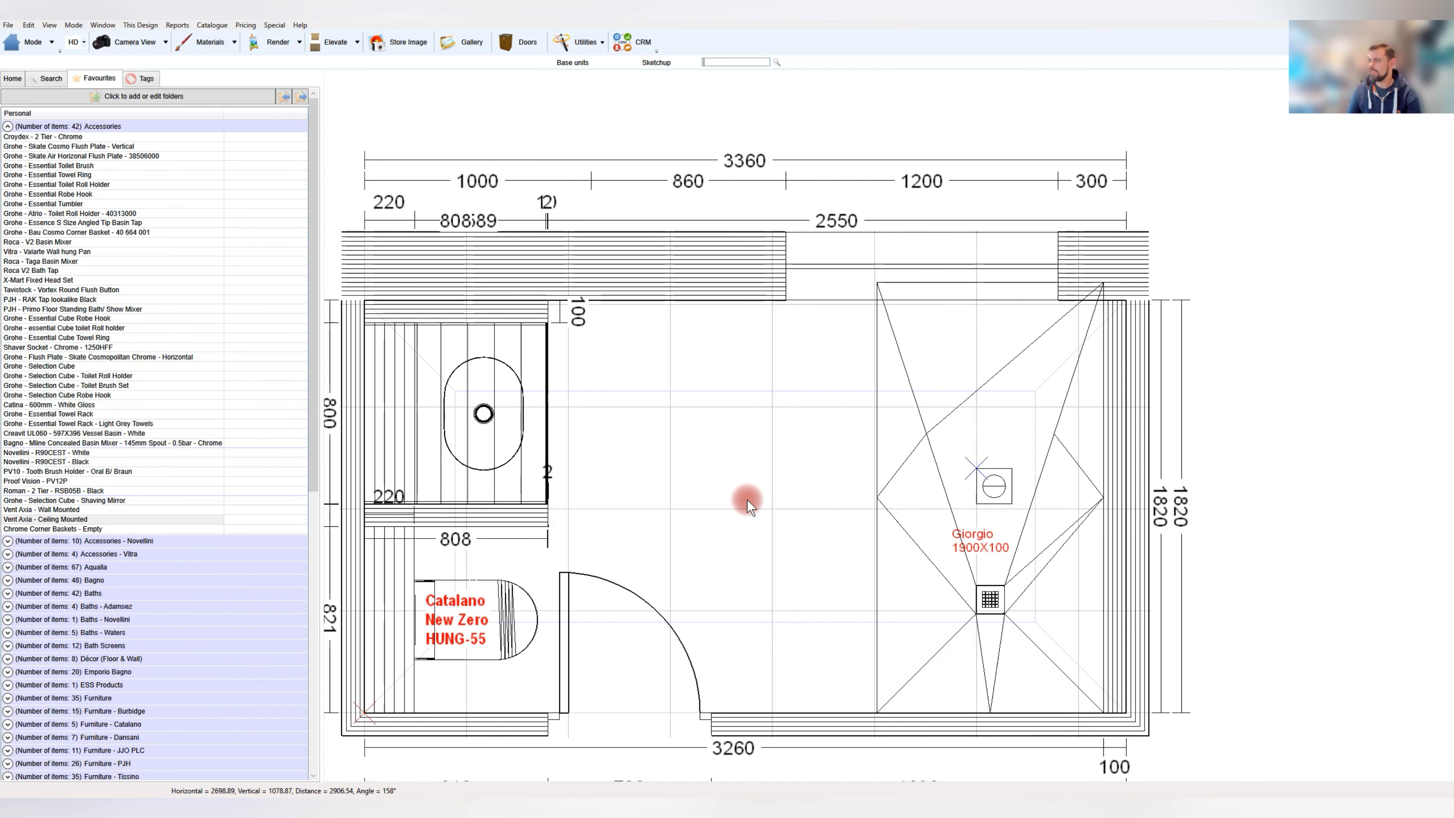
Insert the Kuadra H - 1200mm - RH Wall panel from the Shower Deflector Panels favourites and snap it into the shower corner at the drain end
click(7, 126)
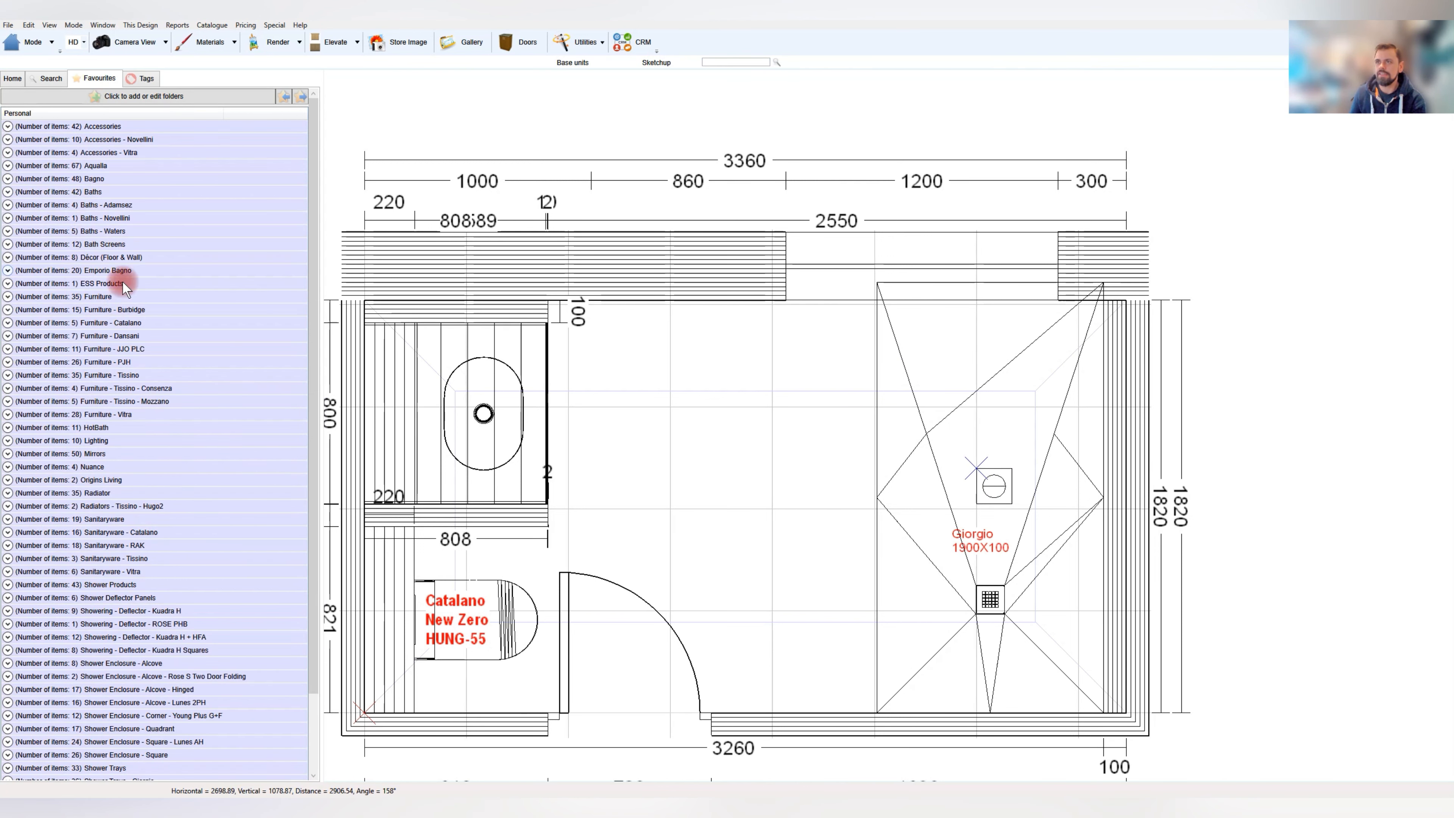
click(313, 547)
drag(314, 547, 309, 625)
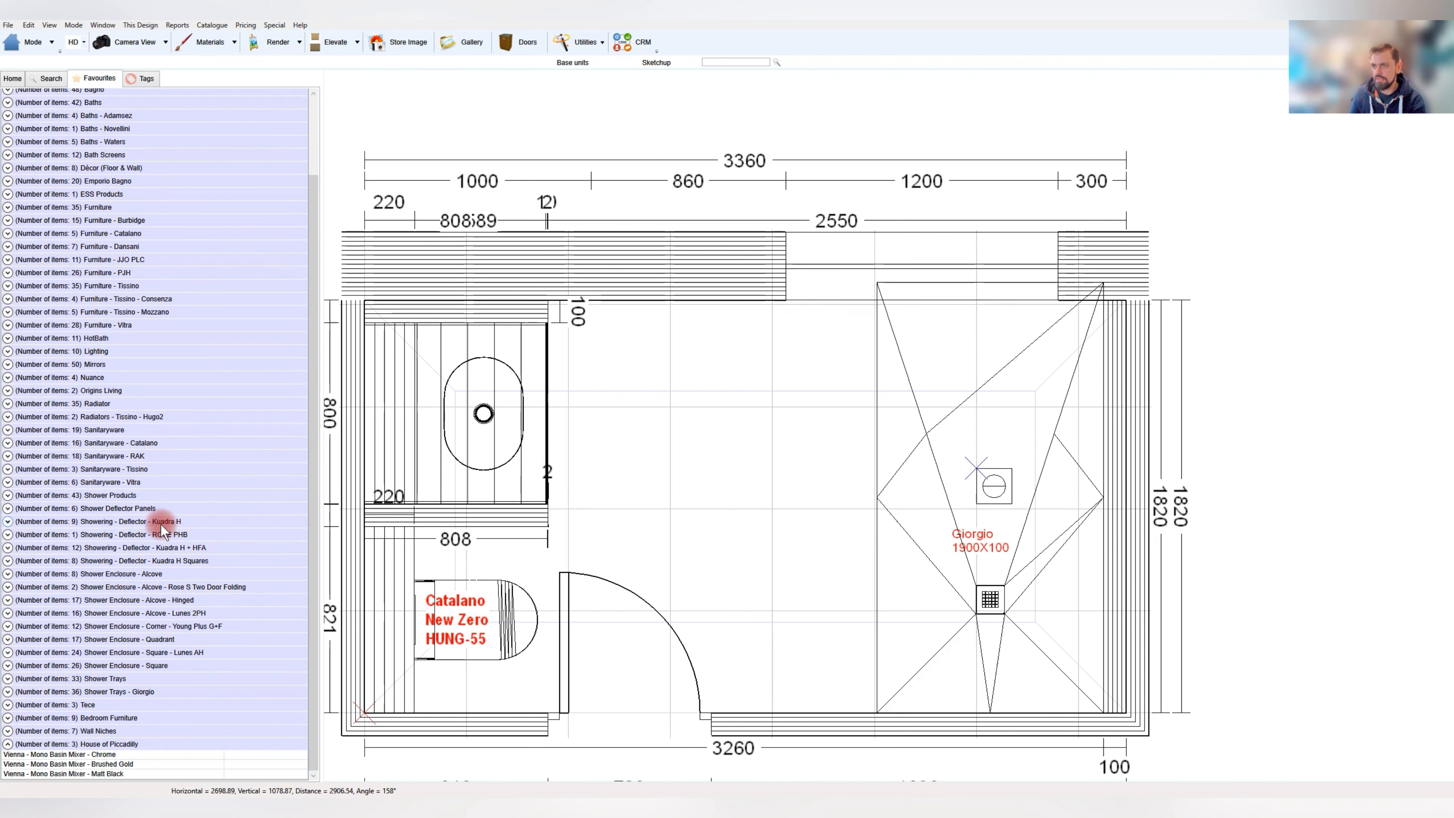
click(8, 521)
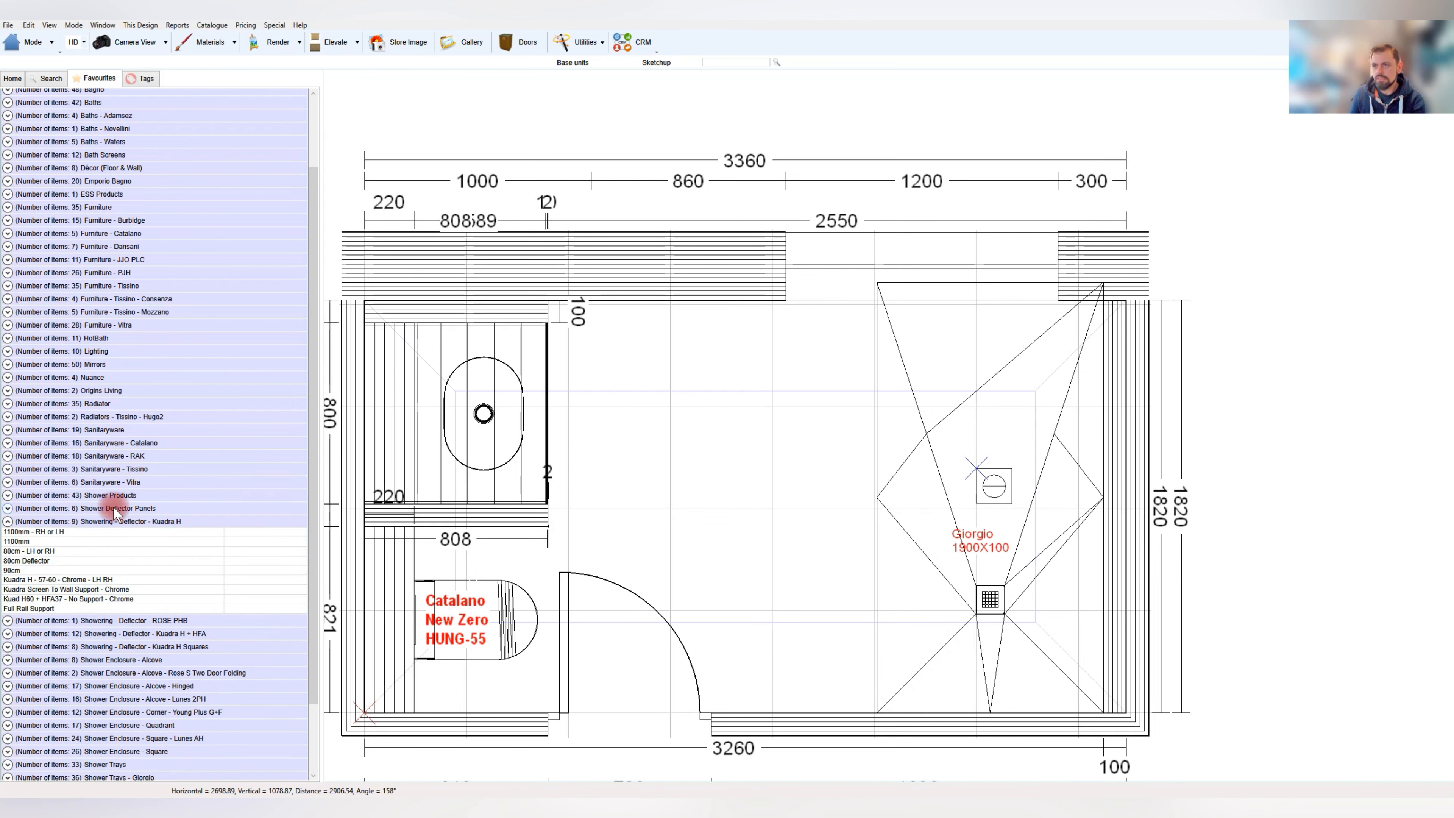
click(7, 508)
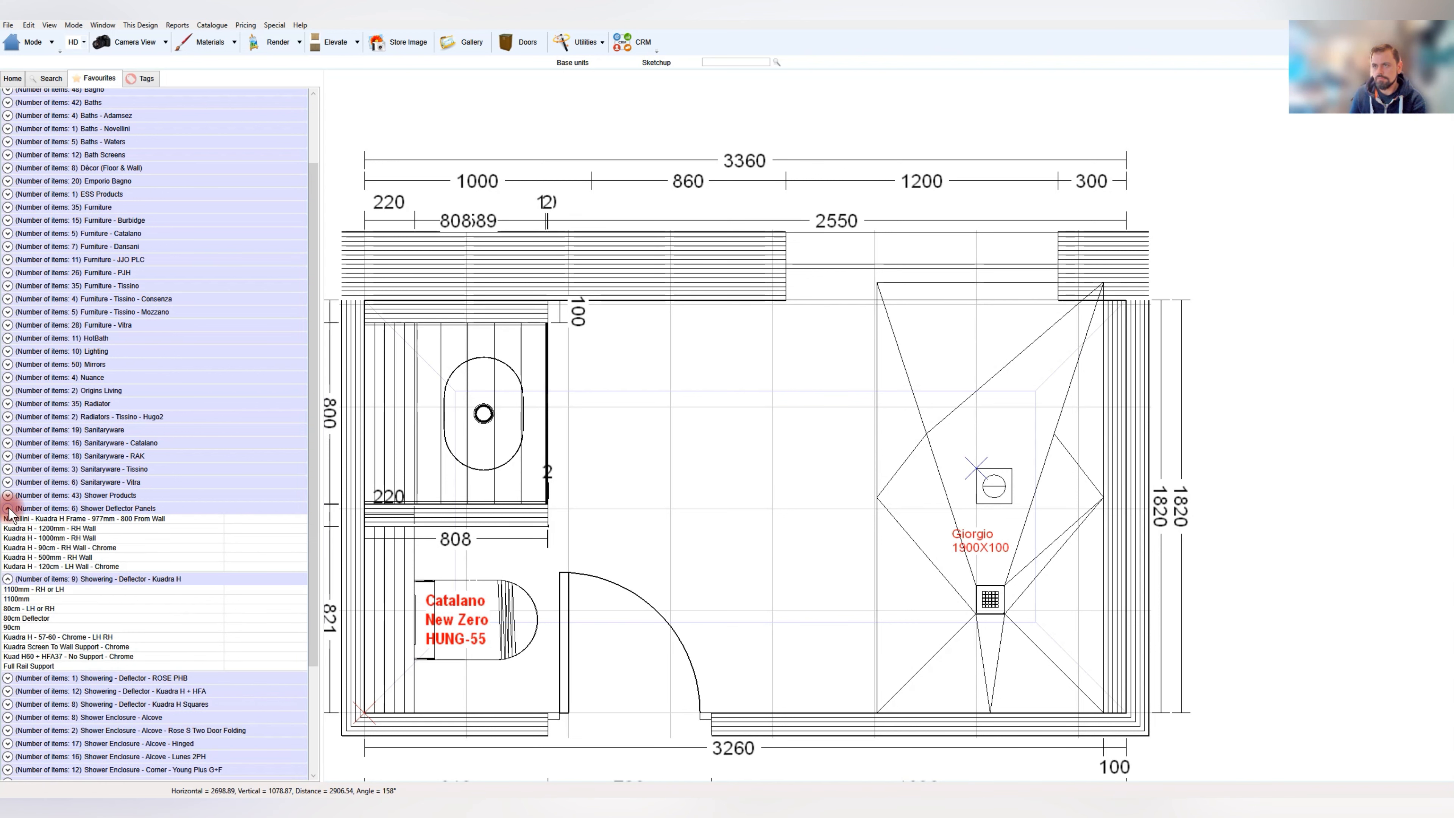
click(50, 529)
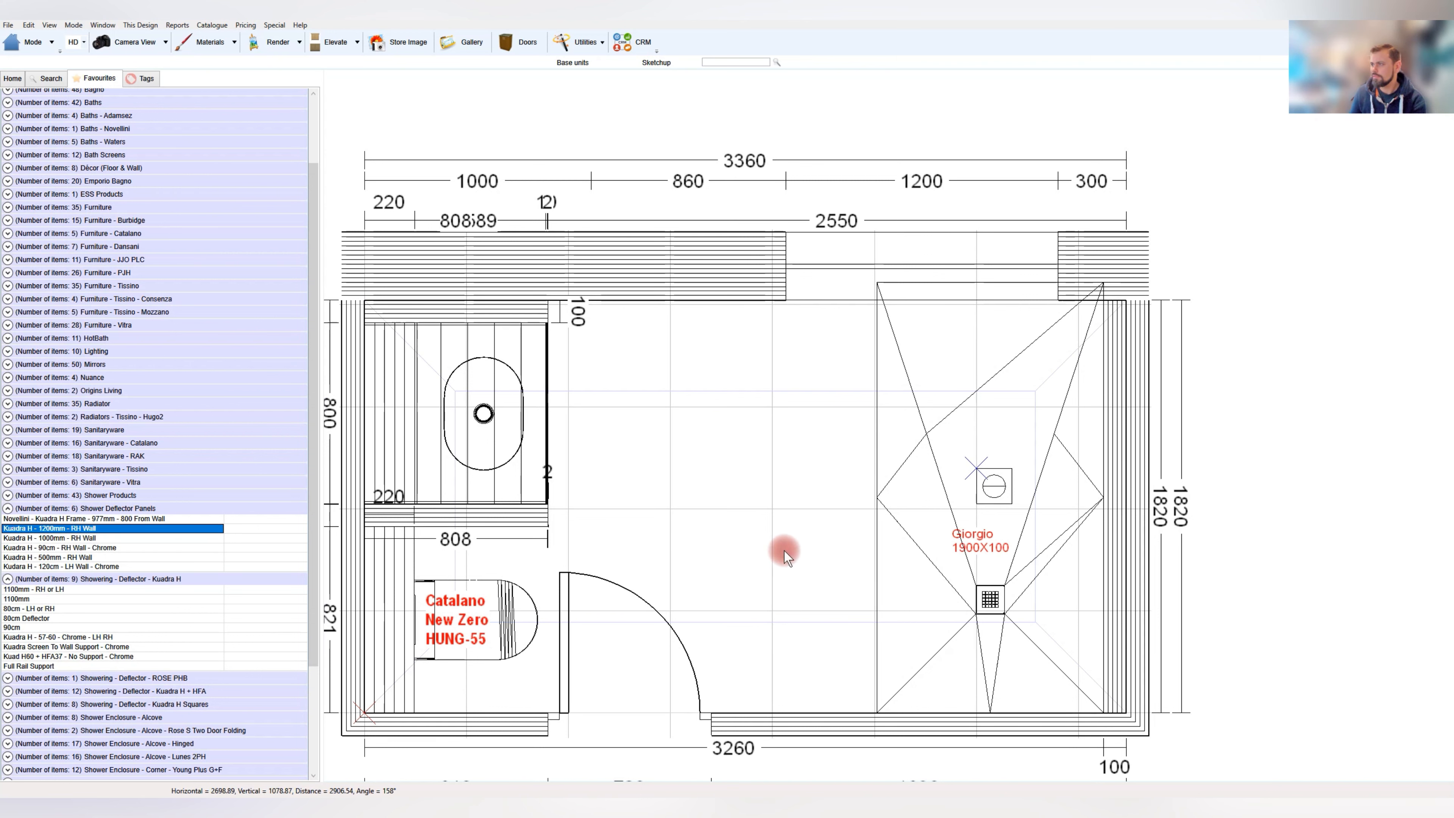
click(840, 599)
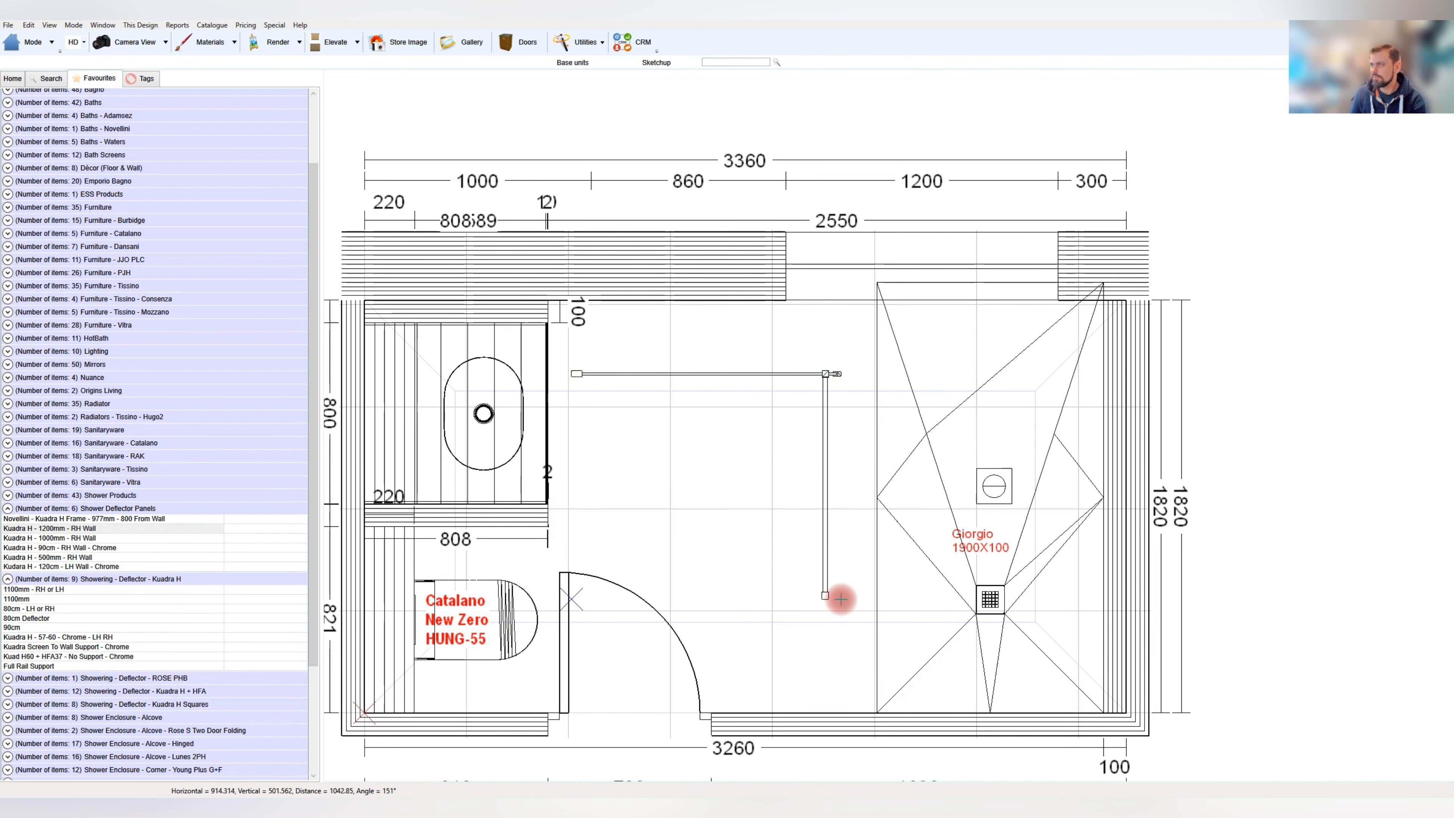
mouse_move(608, 419)
mouse_down()
mouse_move(812, 516)
mouse_move(911, 649)
mouse_move(911, 678)
mouse_move(1057, 635)
mouse_move(1074, 636)
mouse_move(1093, 685)
mouse_move(1119, 673)
mouse_move(1097, 509)
mouse_up()
Move the Kuadra H shower panel in by 90 mm to fit the tray and change its height off ground
right_click(1100, 496)
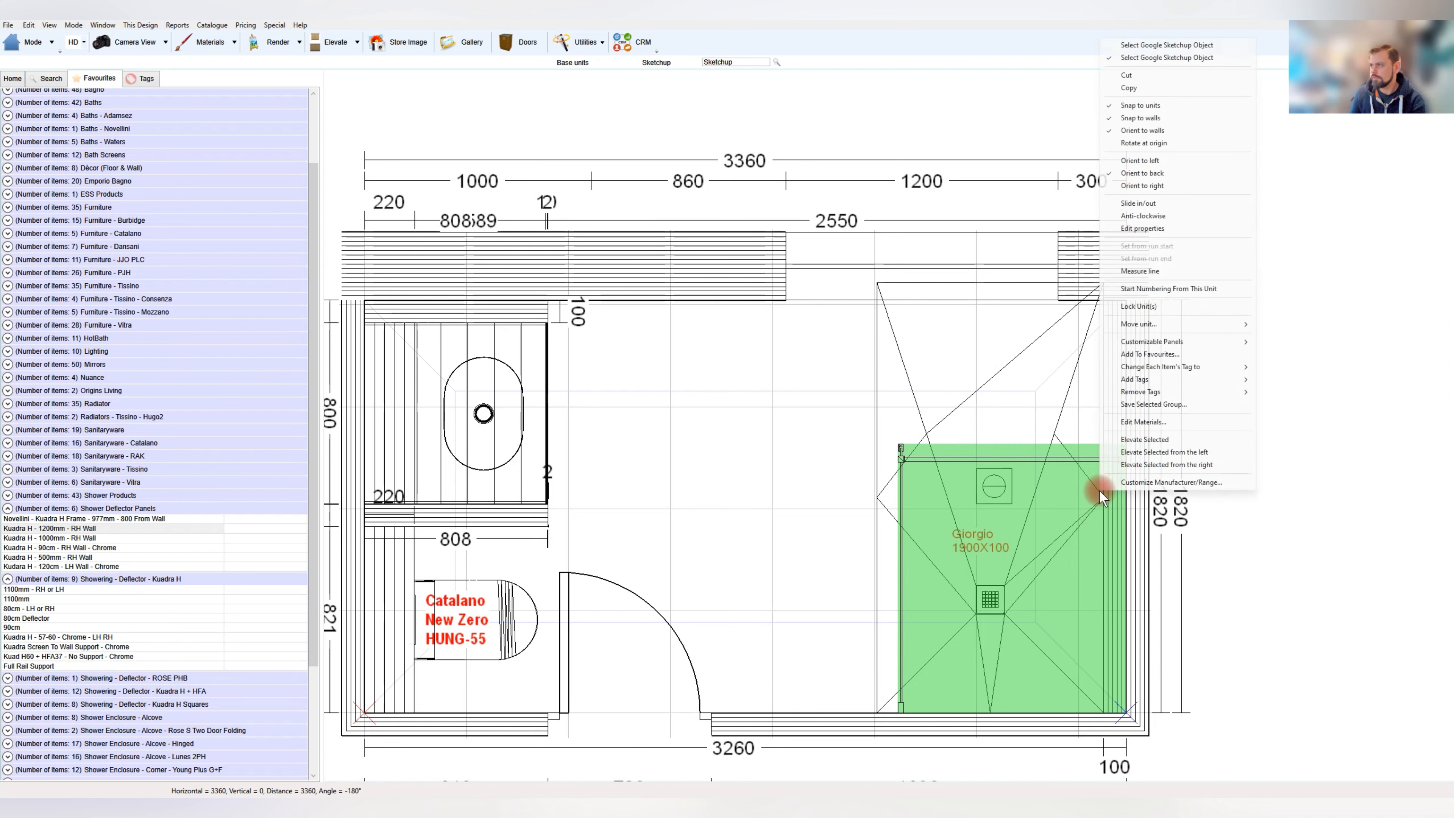
mouse_move(1179, 323)
click(1365, 323)
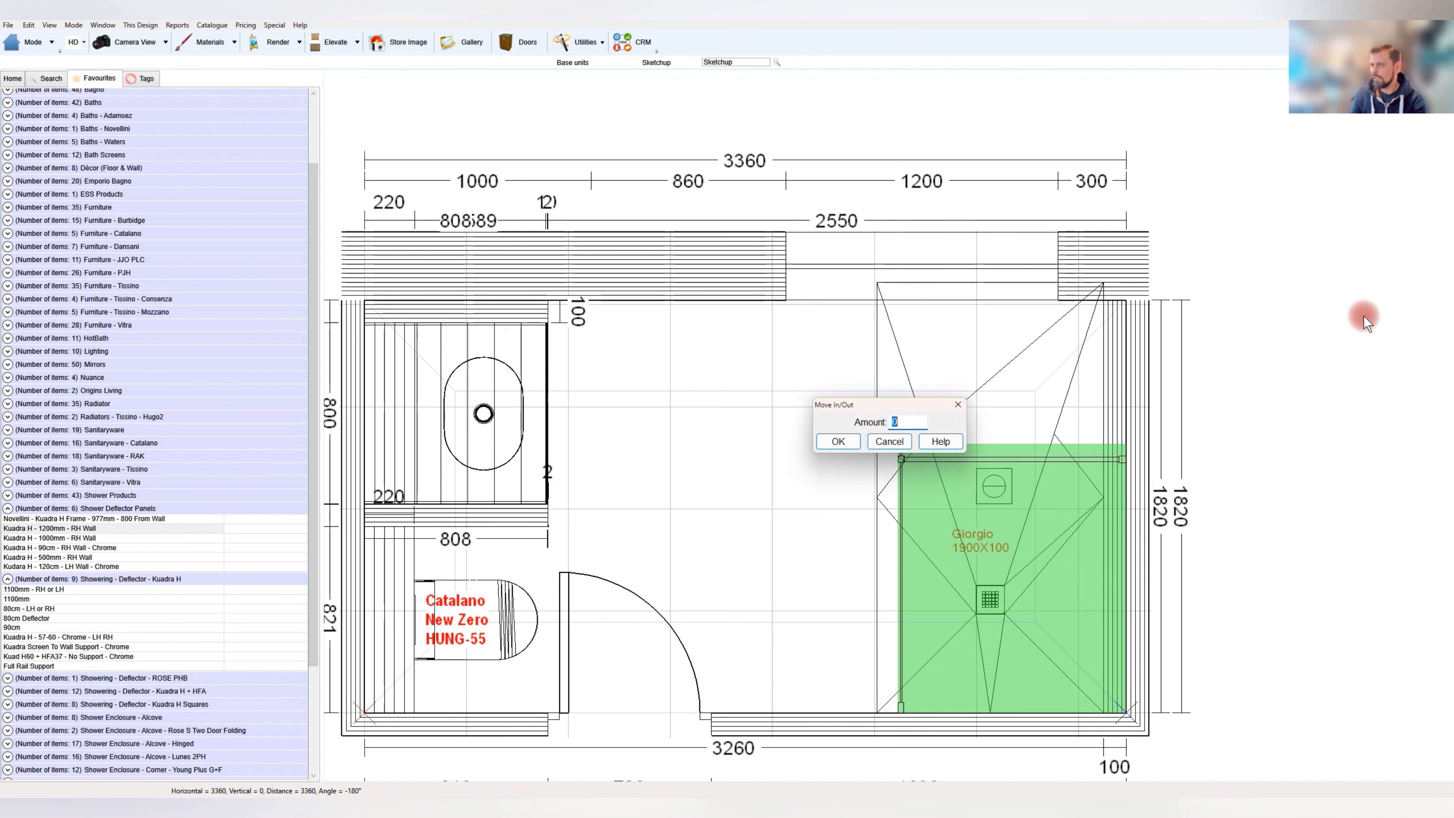
text(90)
key(Return)
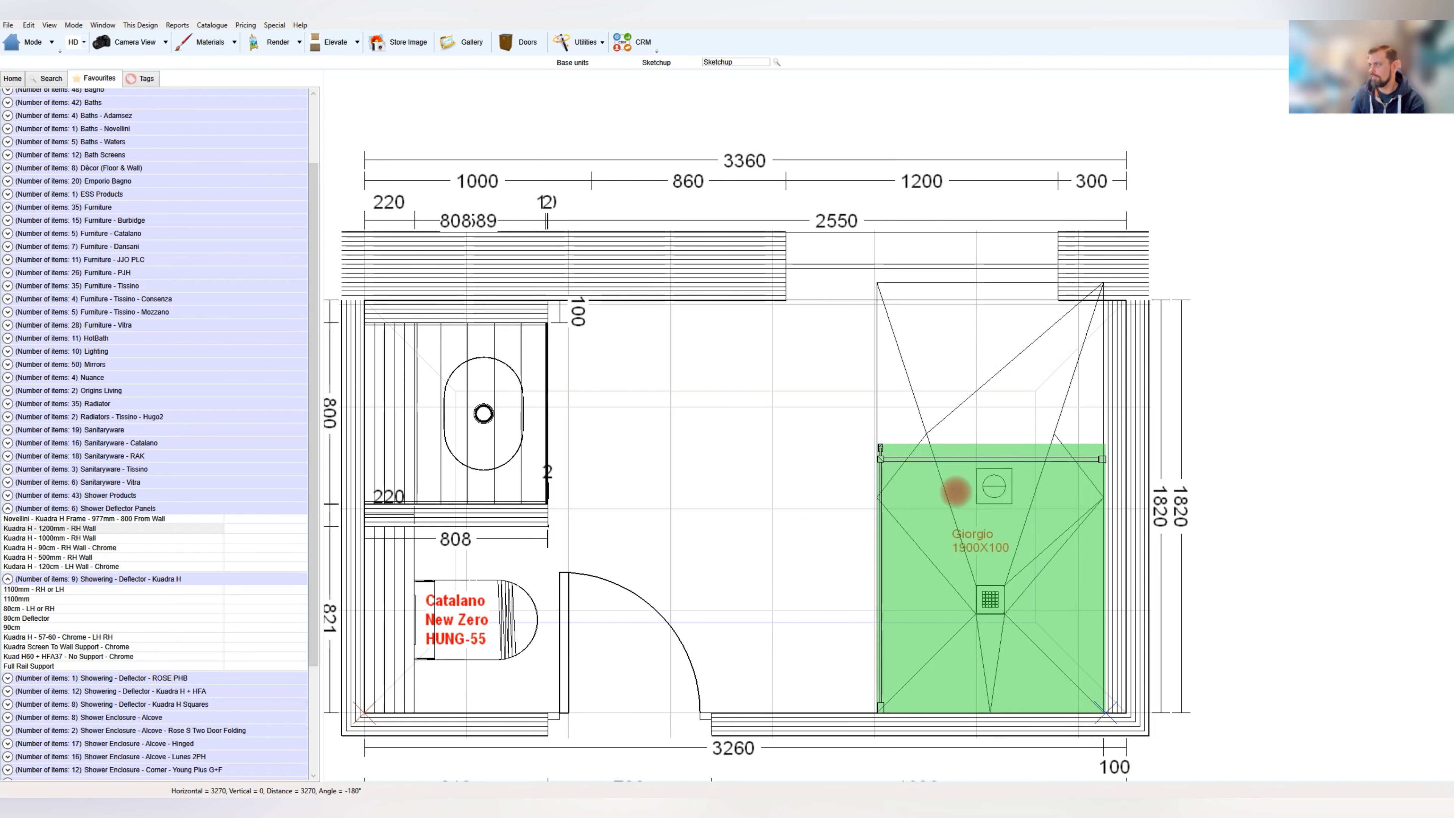
double_click(832, 494)
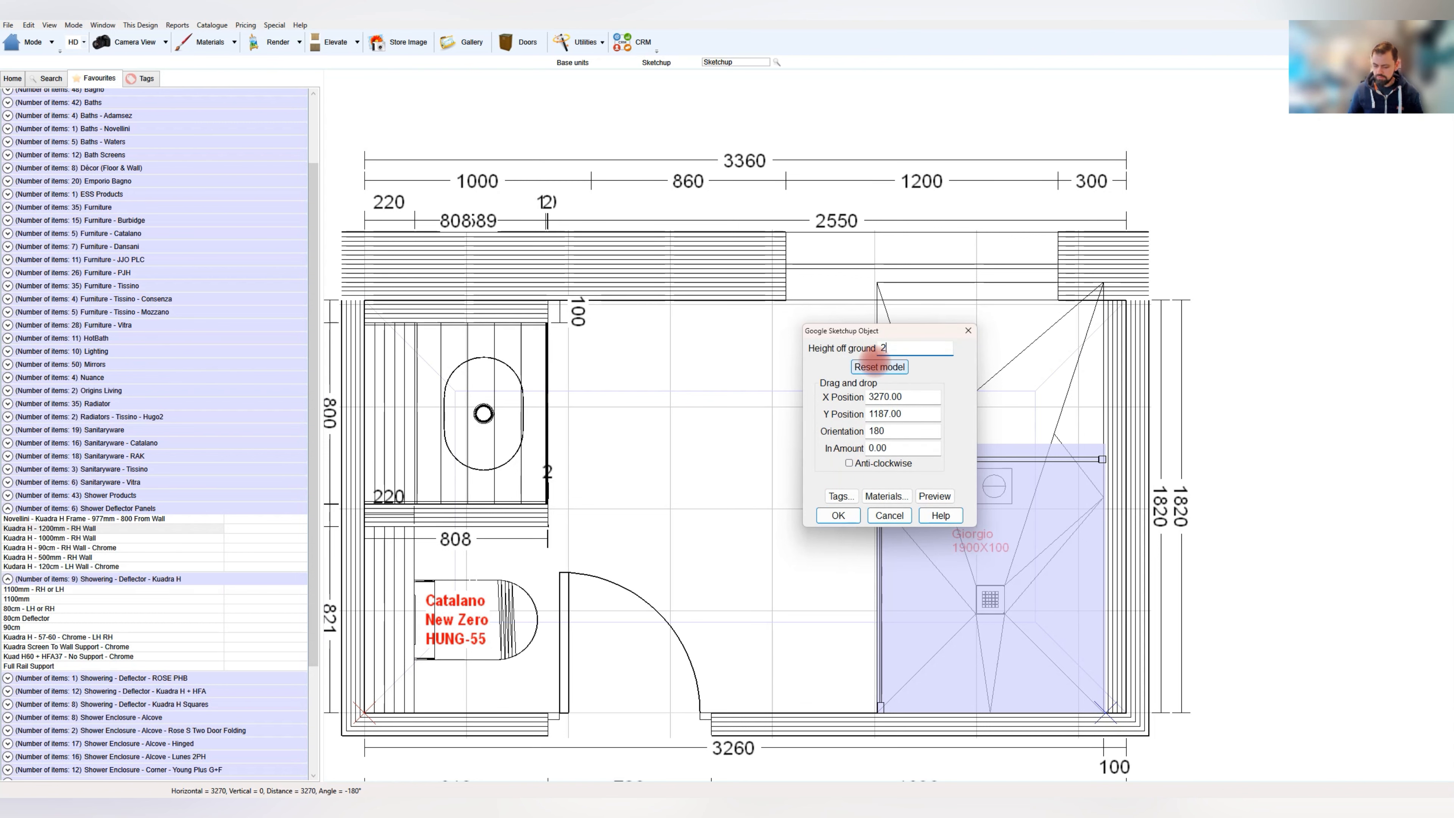
key(Return)
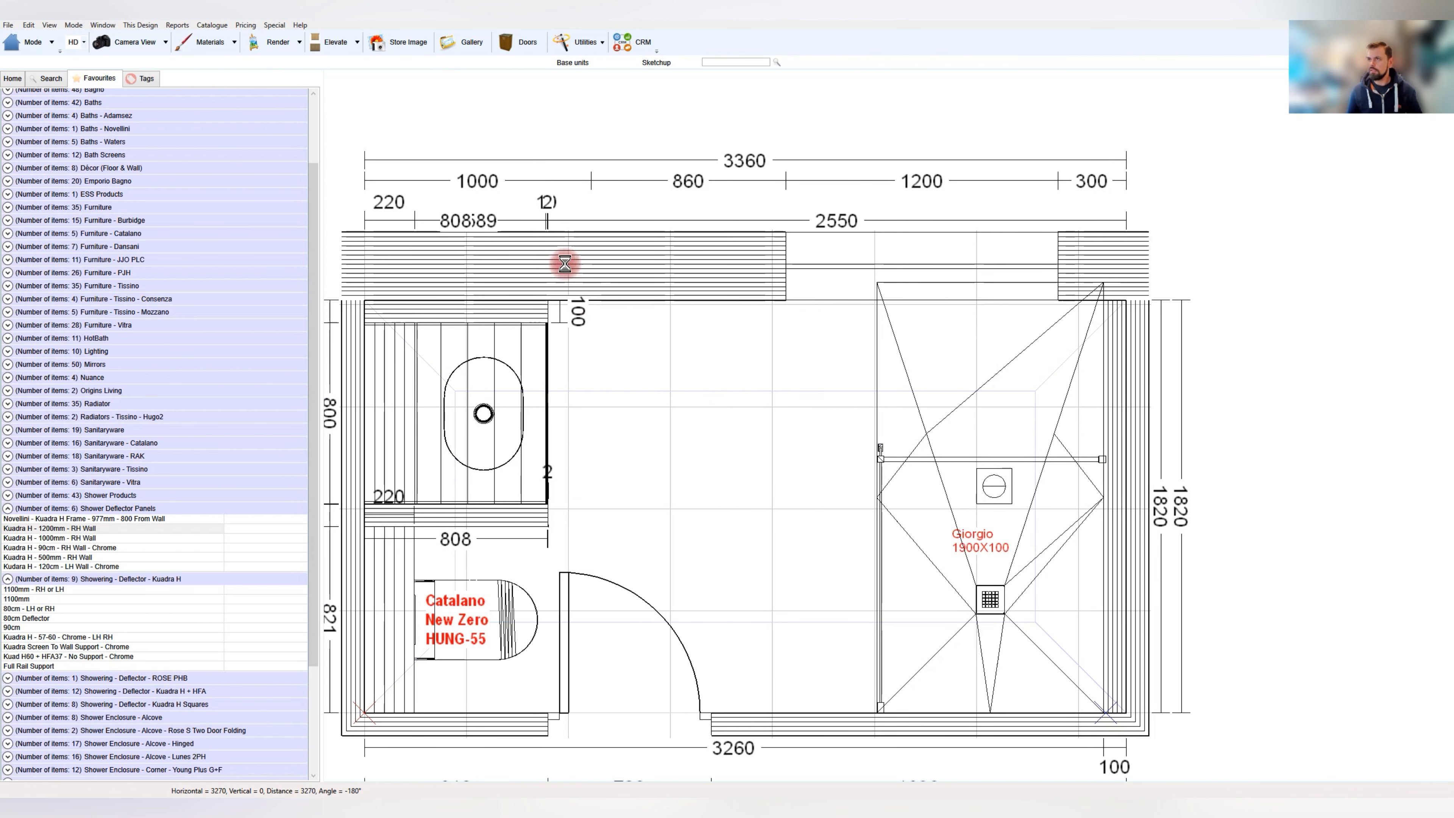
View the updated room in 3D around the toilet and basin recess, then return to the plan
click(93, 49)
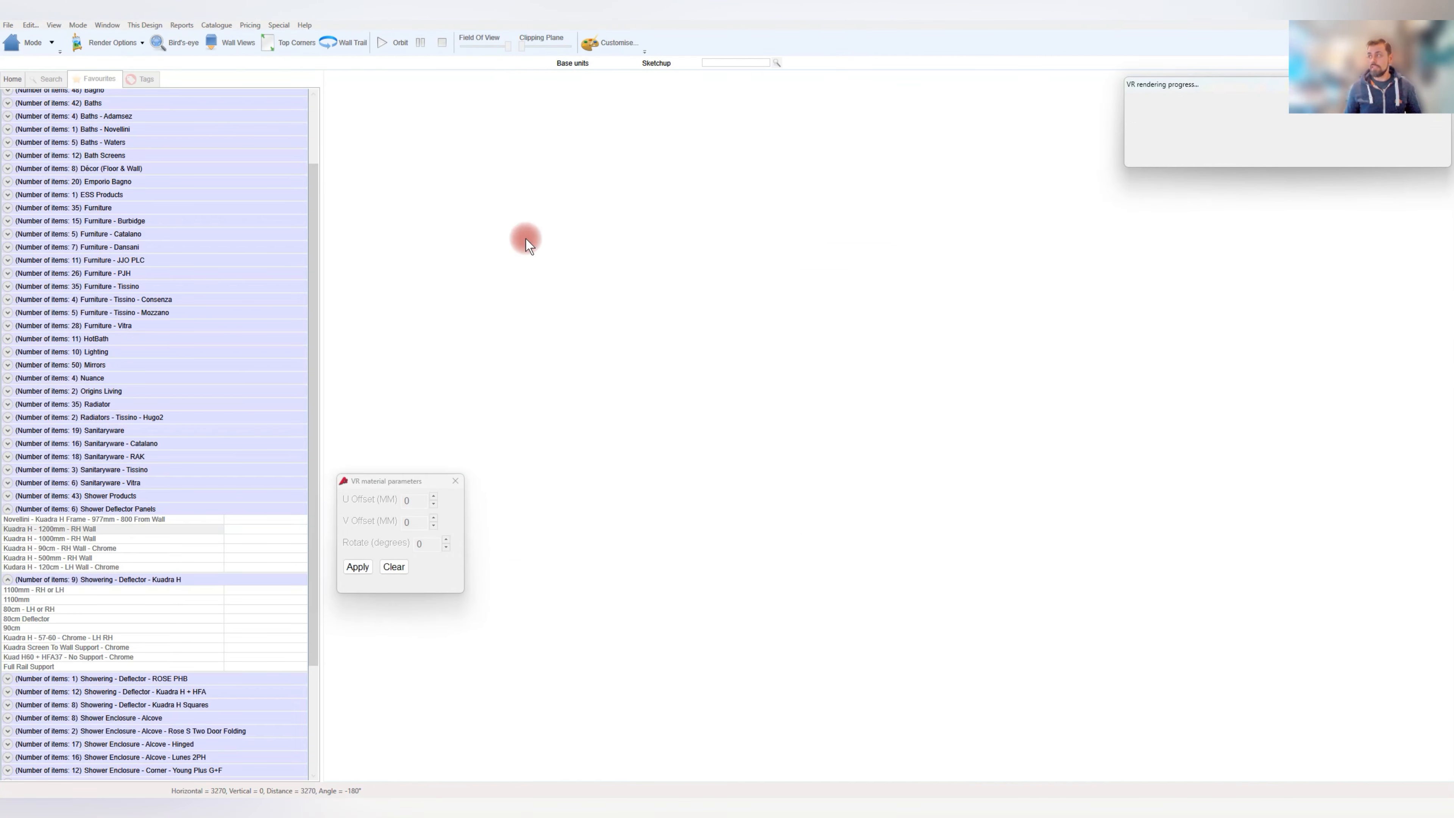
drag(525, 237, 818, 327)
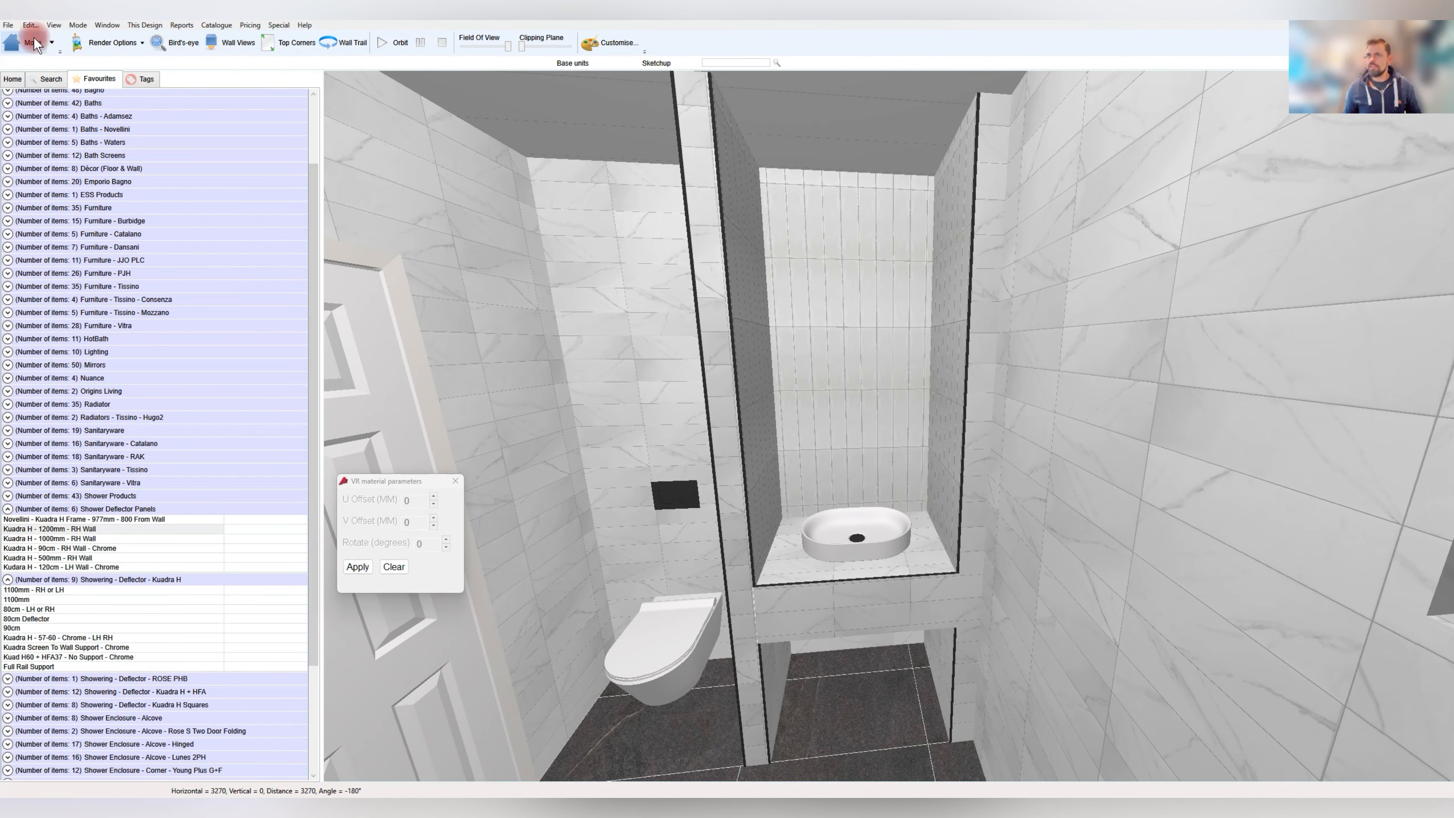
click(23, 46)
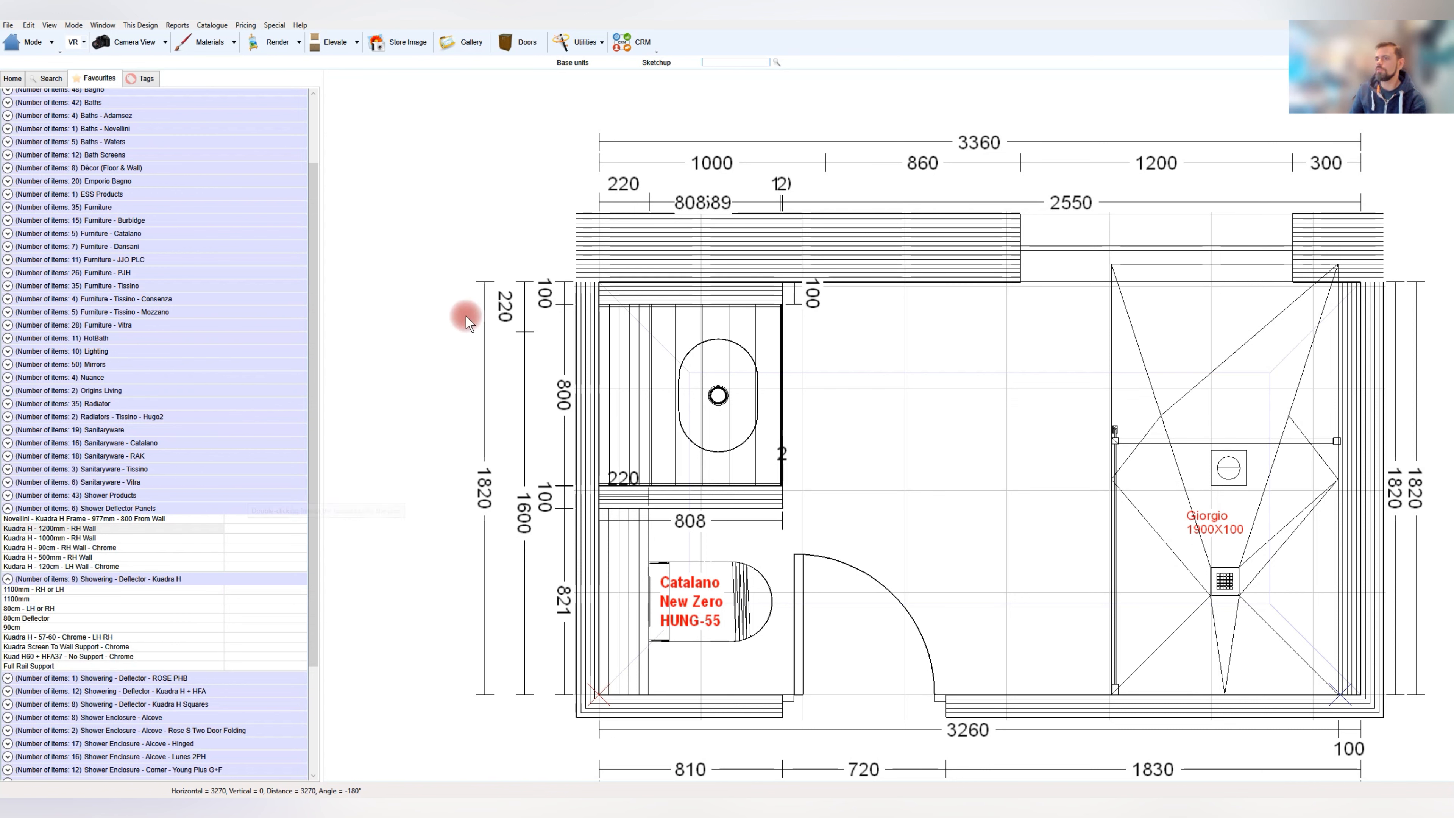
Collapse the expanded Kuadra H and Shower Deflector Panels groups in the favourites
click(27, 529)
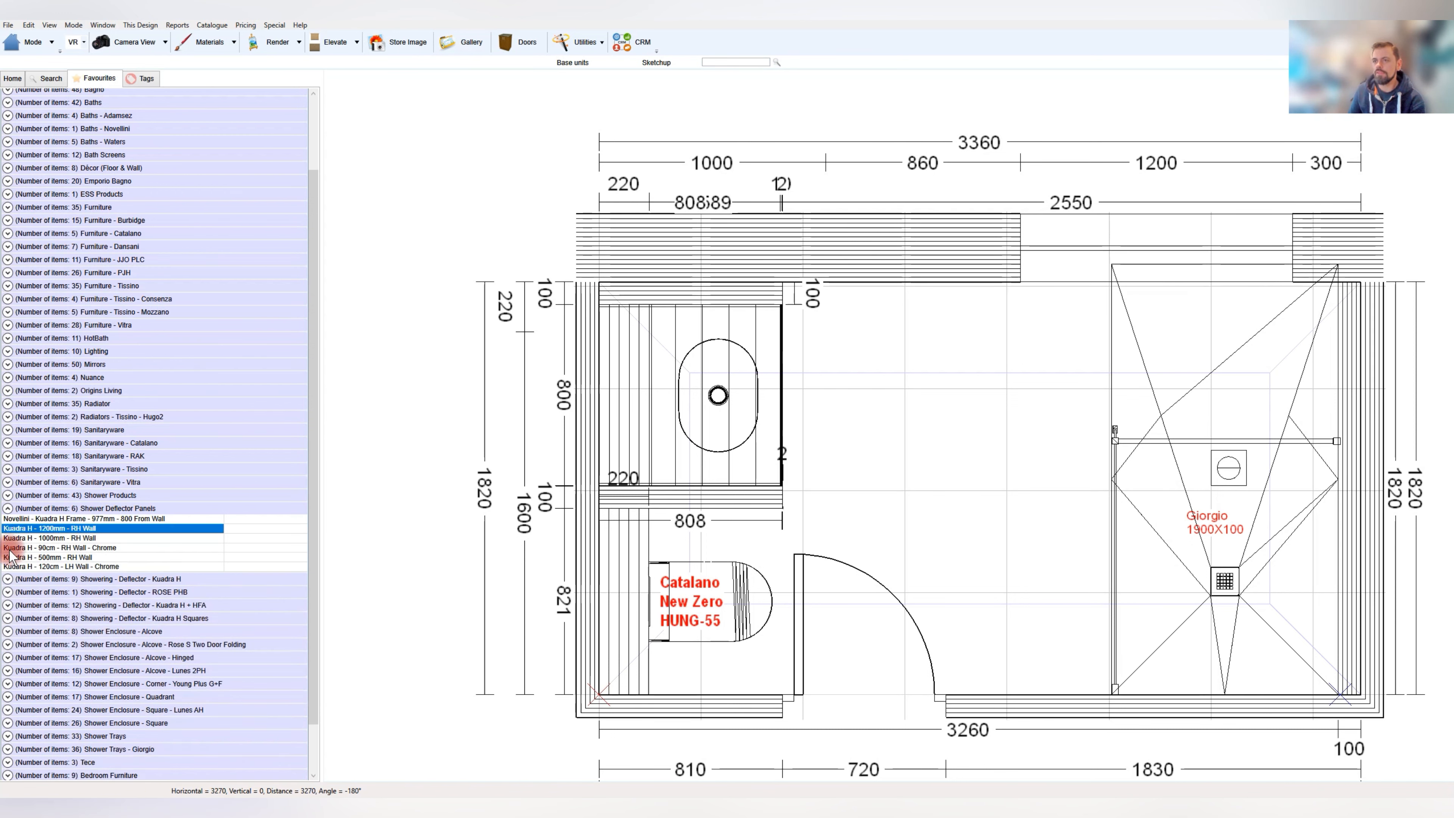
click(8, 509)
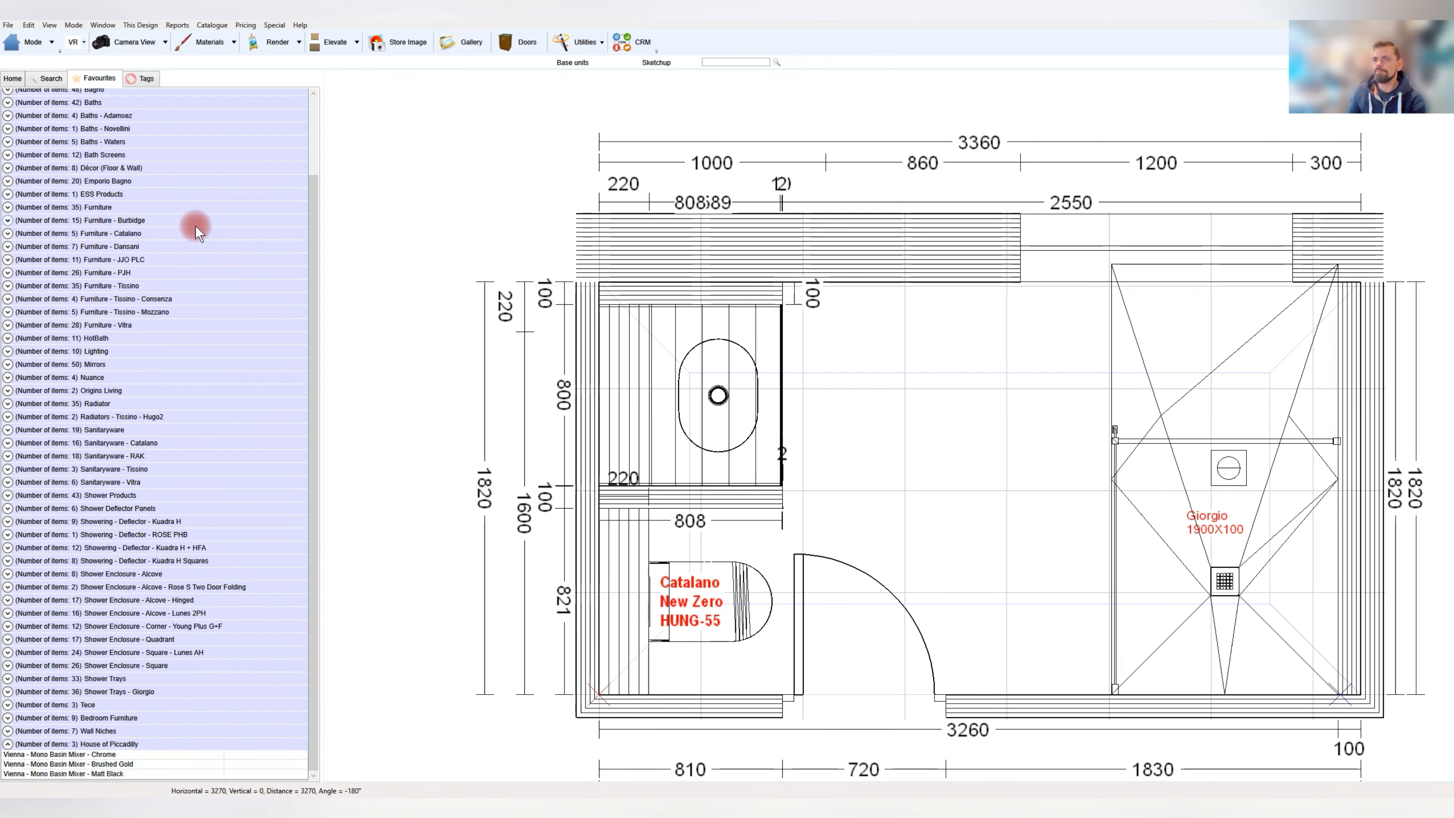
Insert the Mirror - Lit - Linea Plus - 1200X600mm - V from the Aqualla favourites, placing it outside the room beside the basin recess
drag(308, 240, 308, 100)
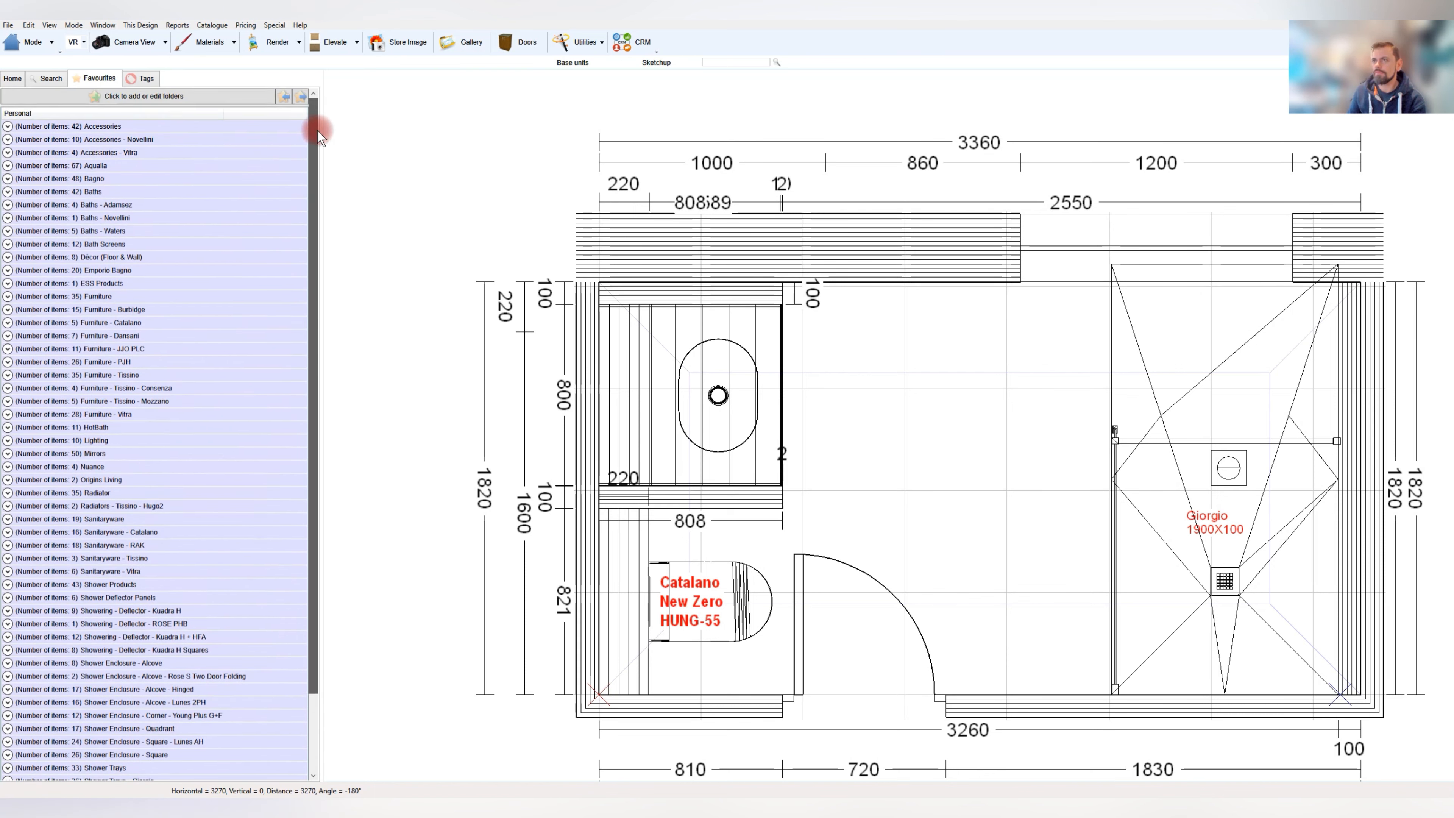
click(8, 166)
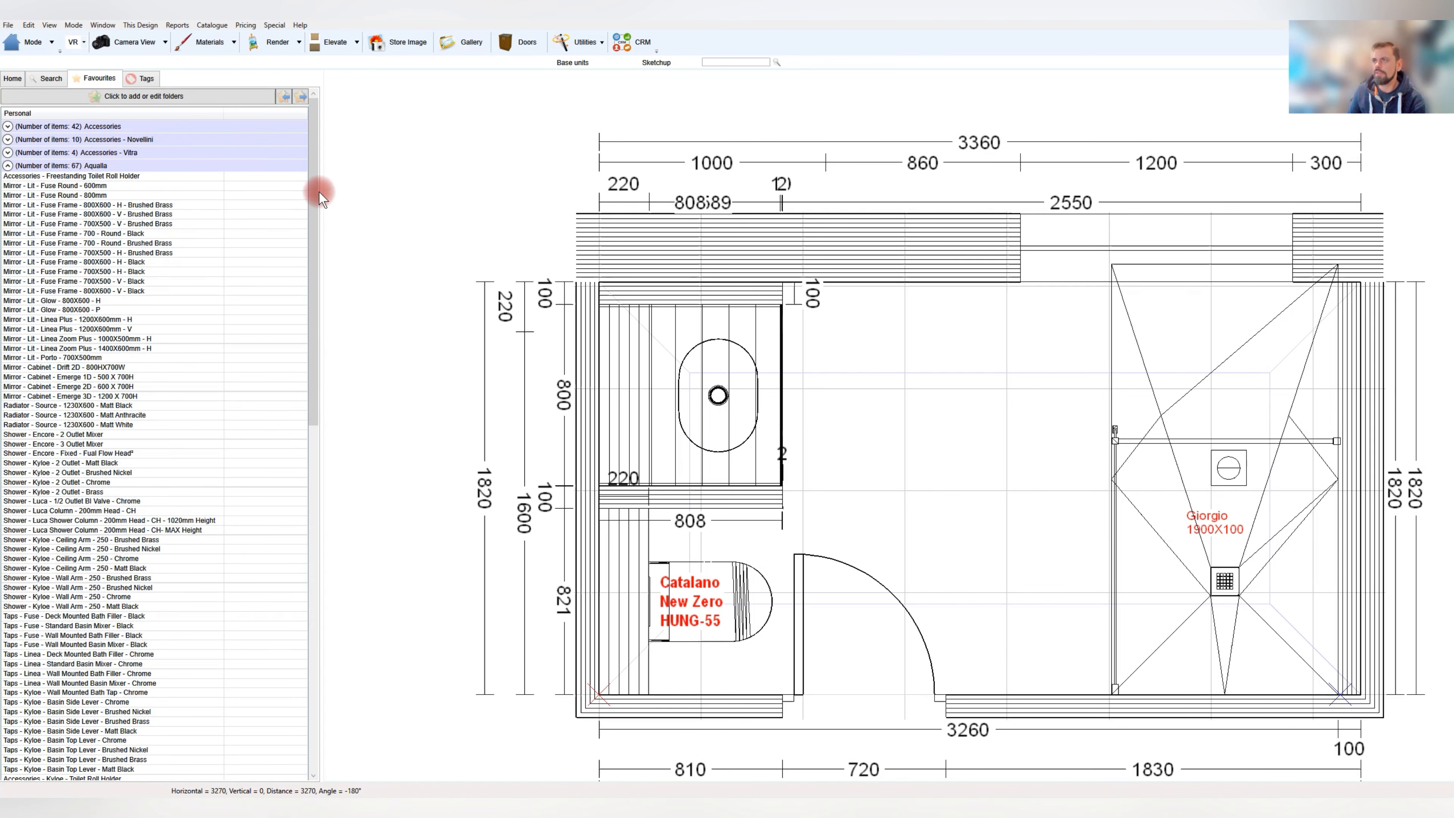
mouse_move(314, 185)
mouse_down()
mouse_move(302, 227)
mouse_move(318, 212)
mouse_up()
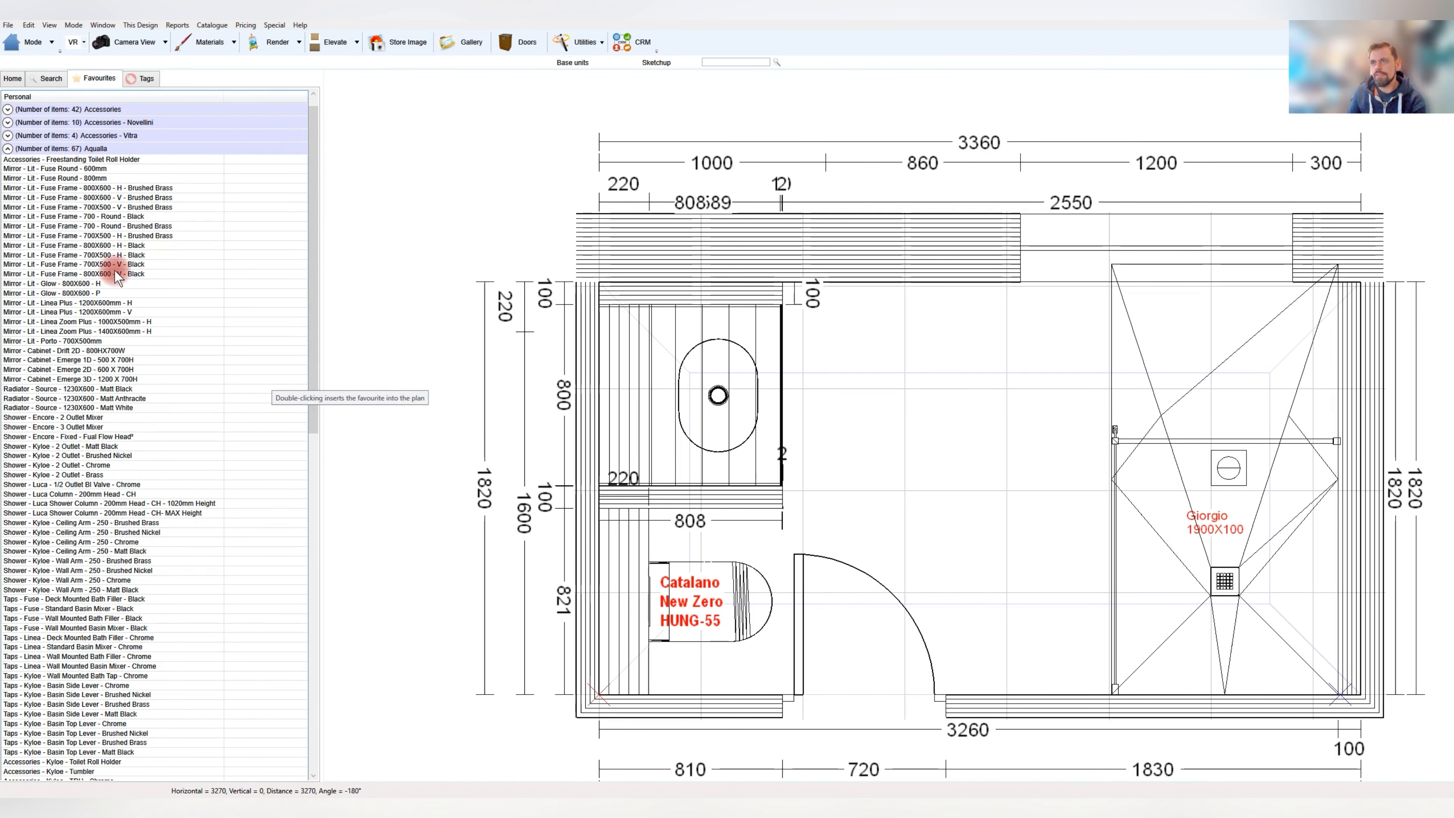
mouse_move(308, 236)
mouse_down()
mouse_move(308, 250)
mouse_move(307, 234)
mouse_up()
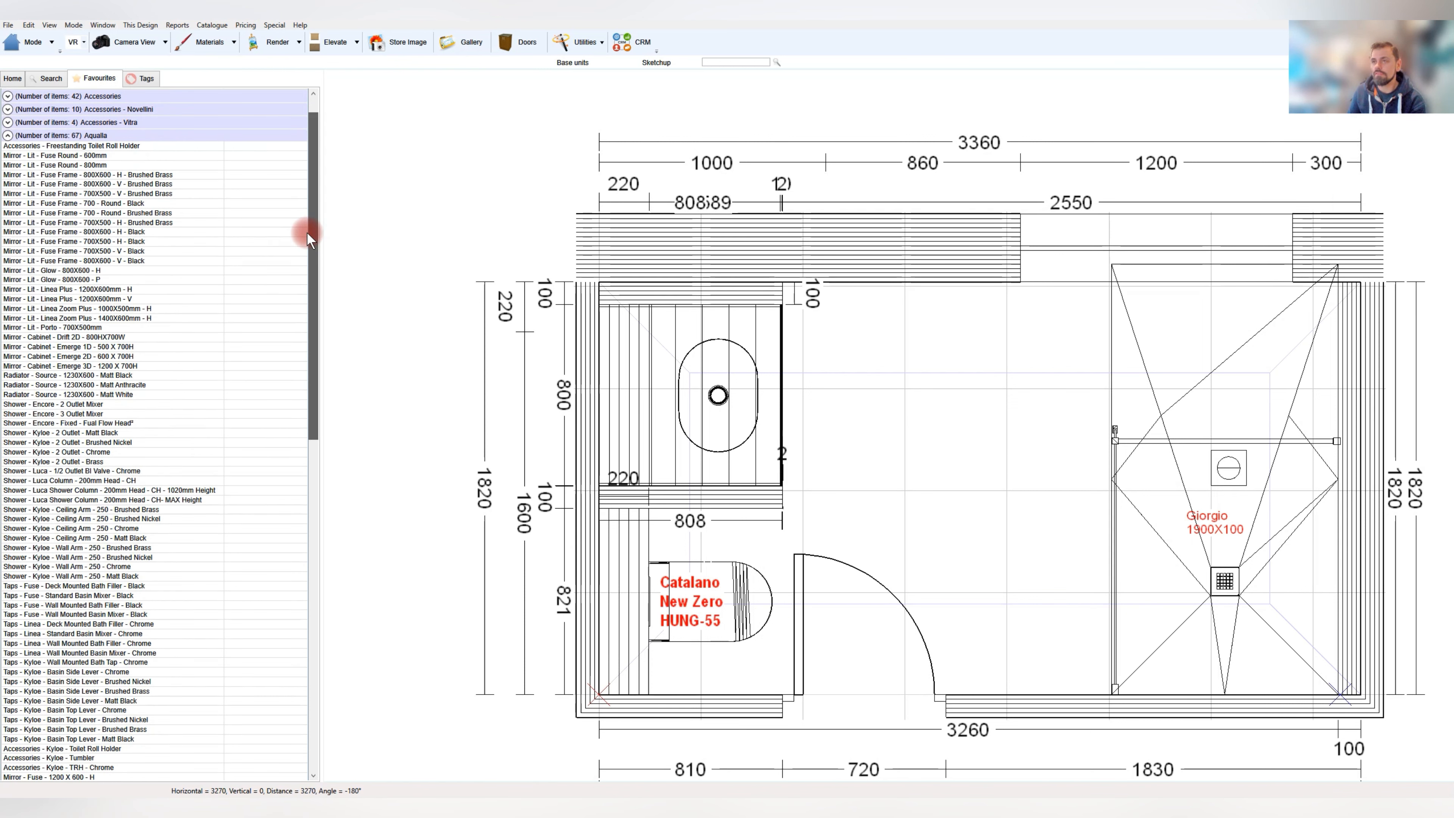
drag(309, 238, 305, 240)
click(63, 197)
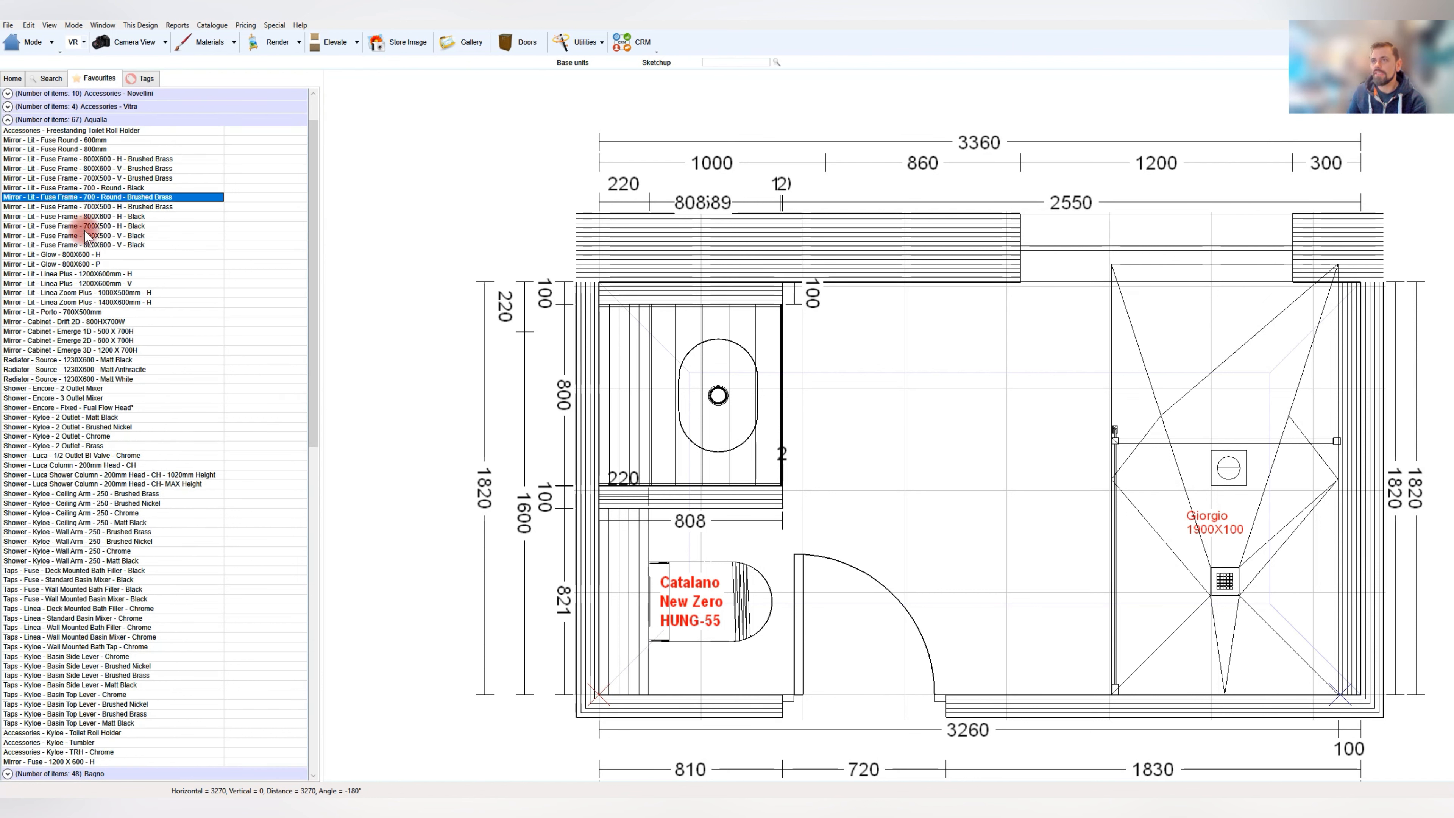
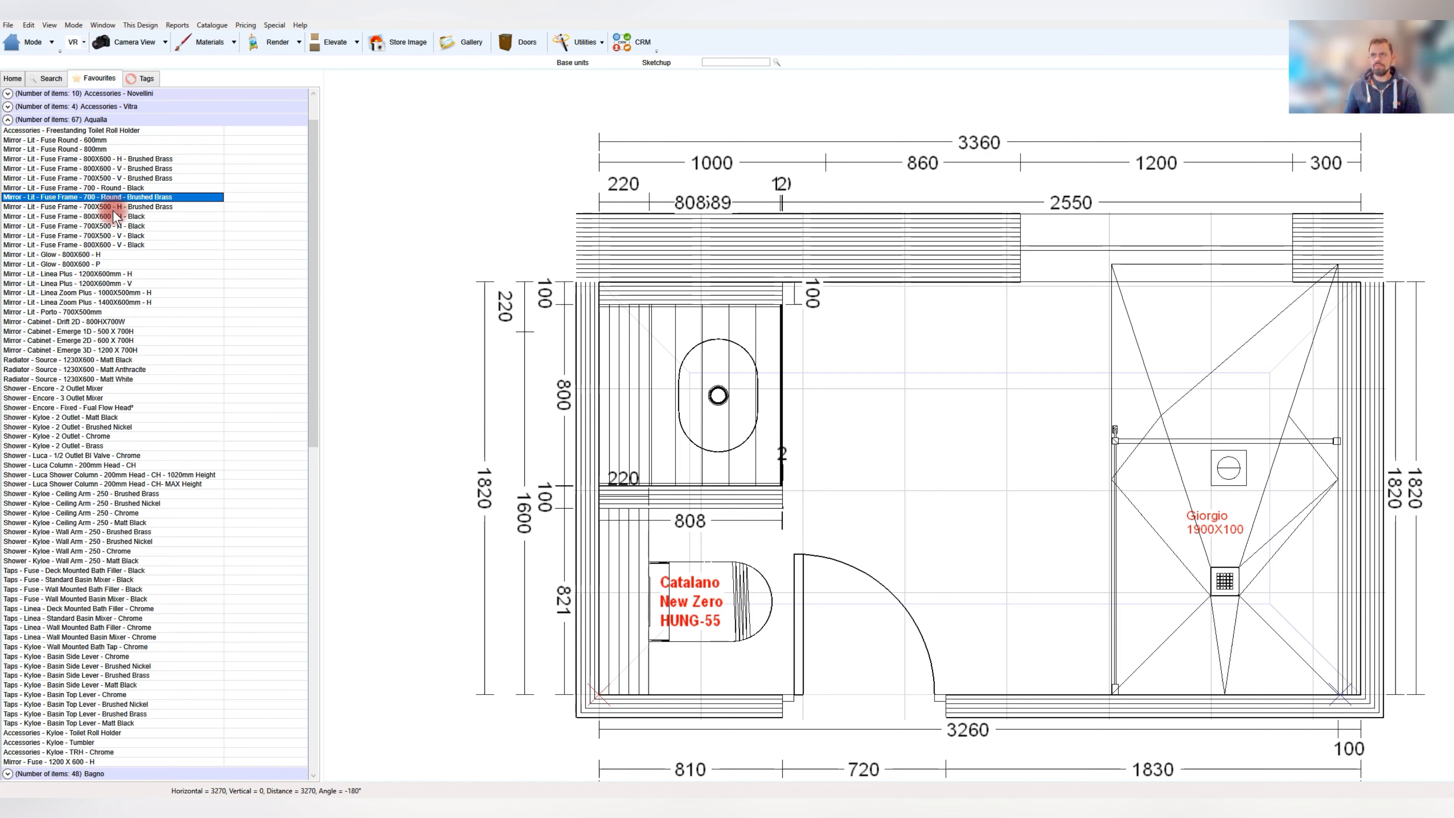
click(101, 284)
click(471, 351)
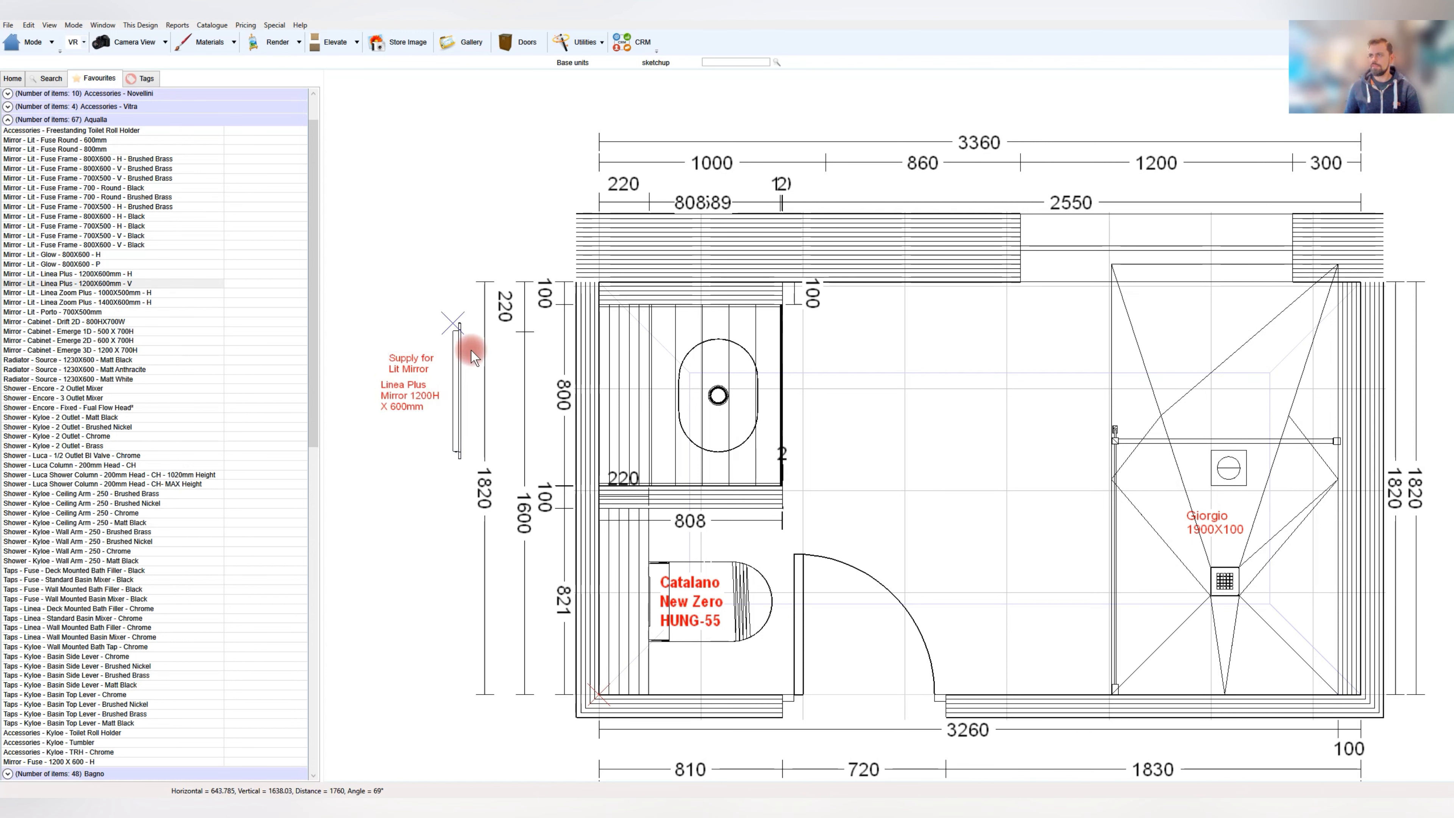
Preview the Linea Plus lit mirror model and set its height off ground to 1300 mm
click(515, 390)
click(934, 496)
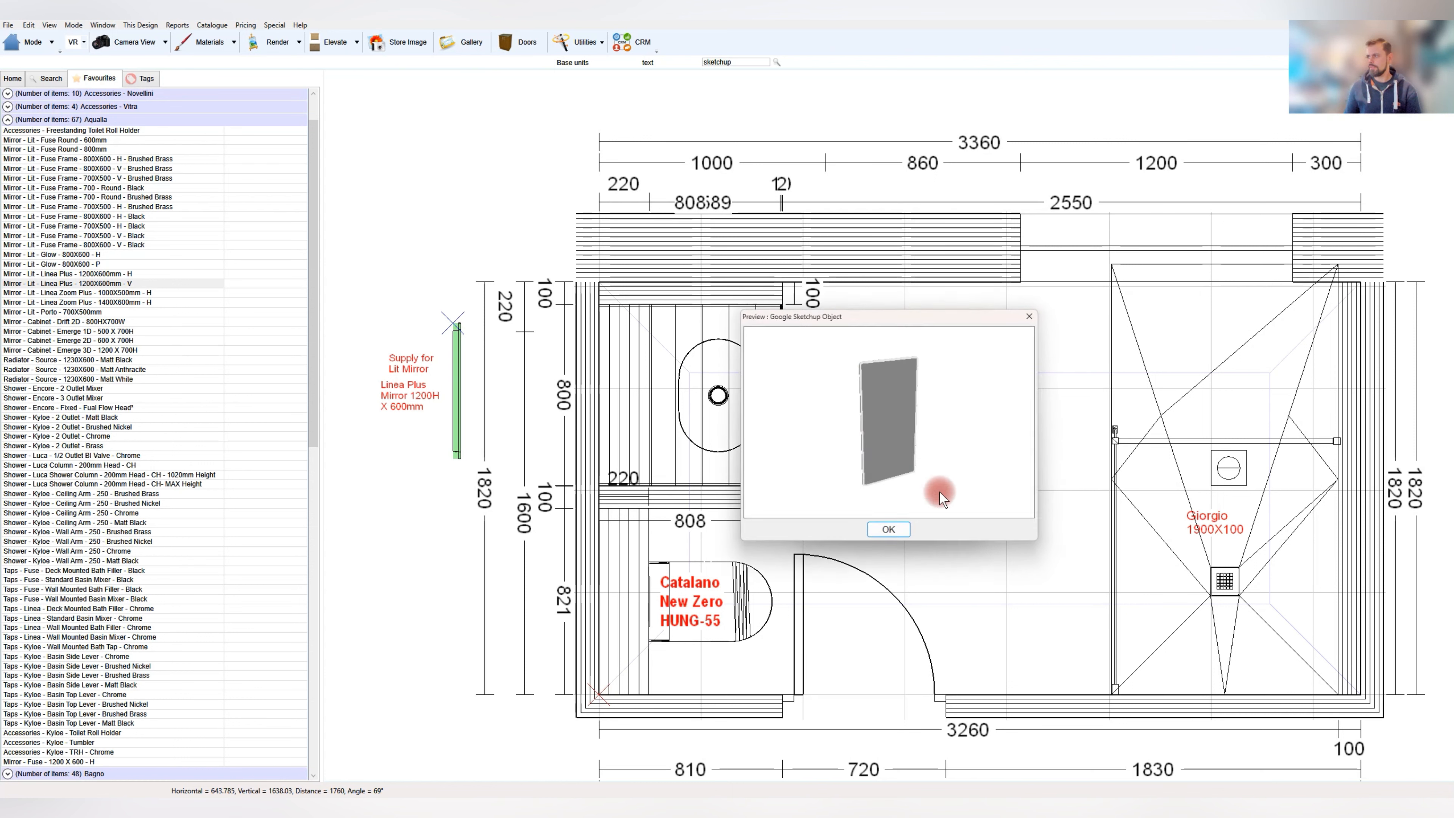
click(890, 531)
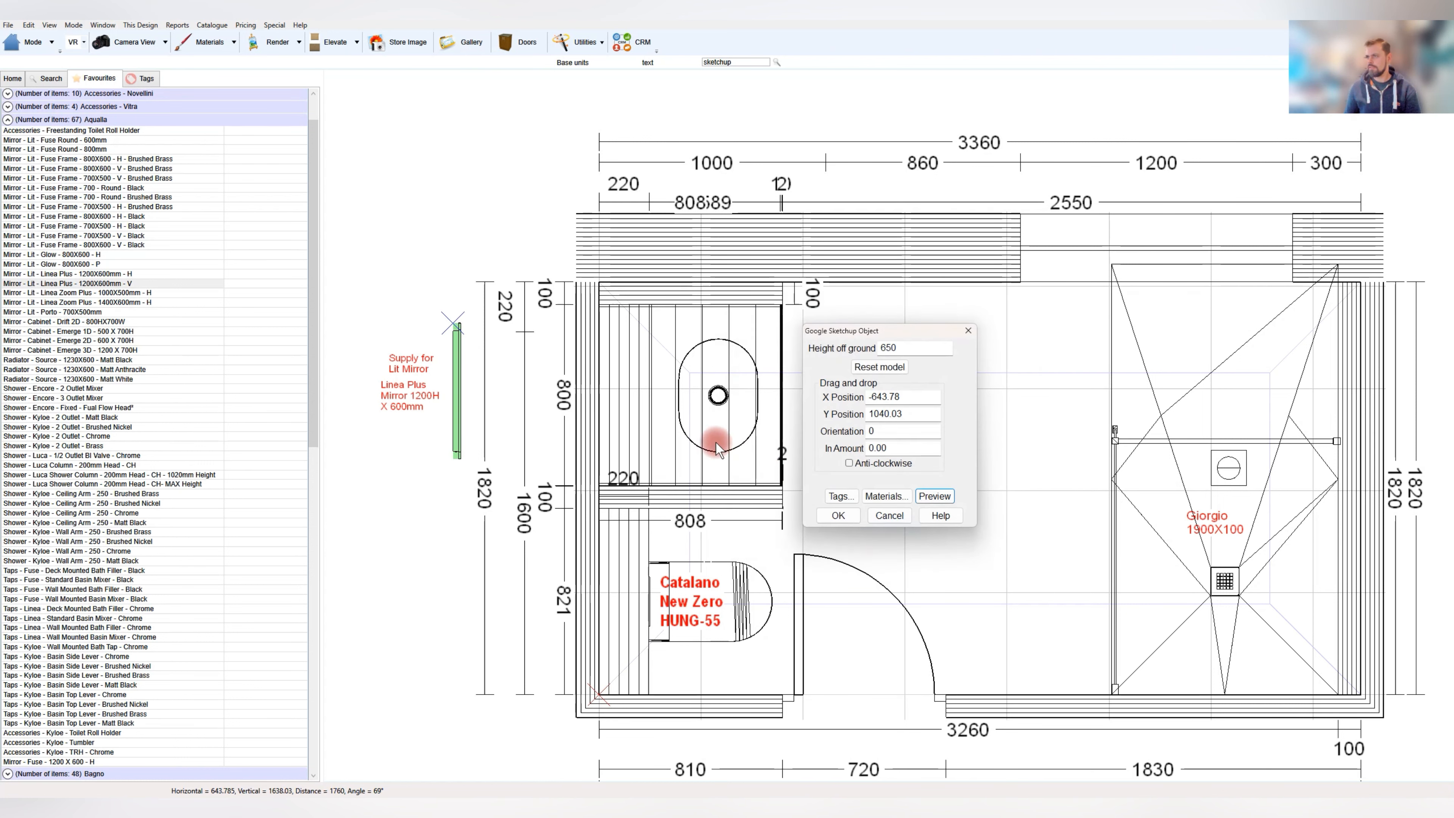
drag(910, 345, 874, 351)
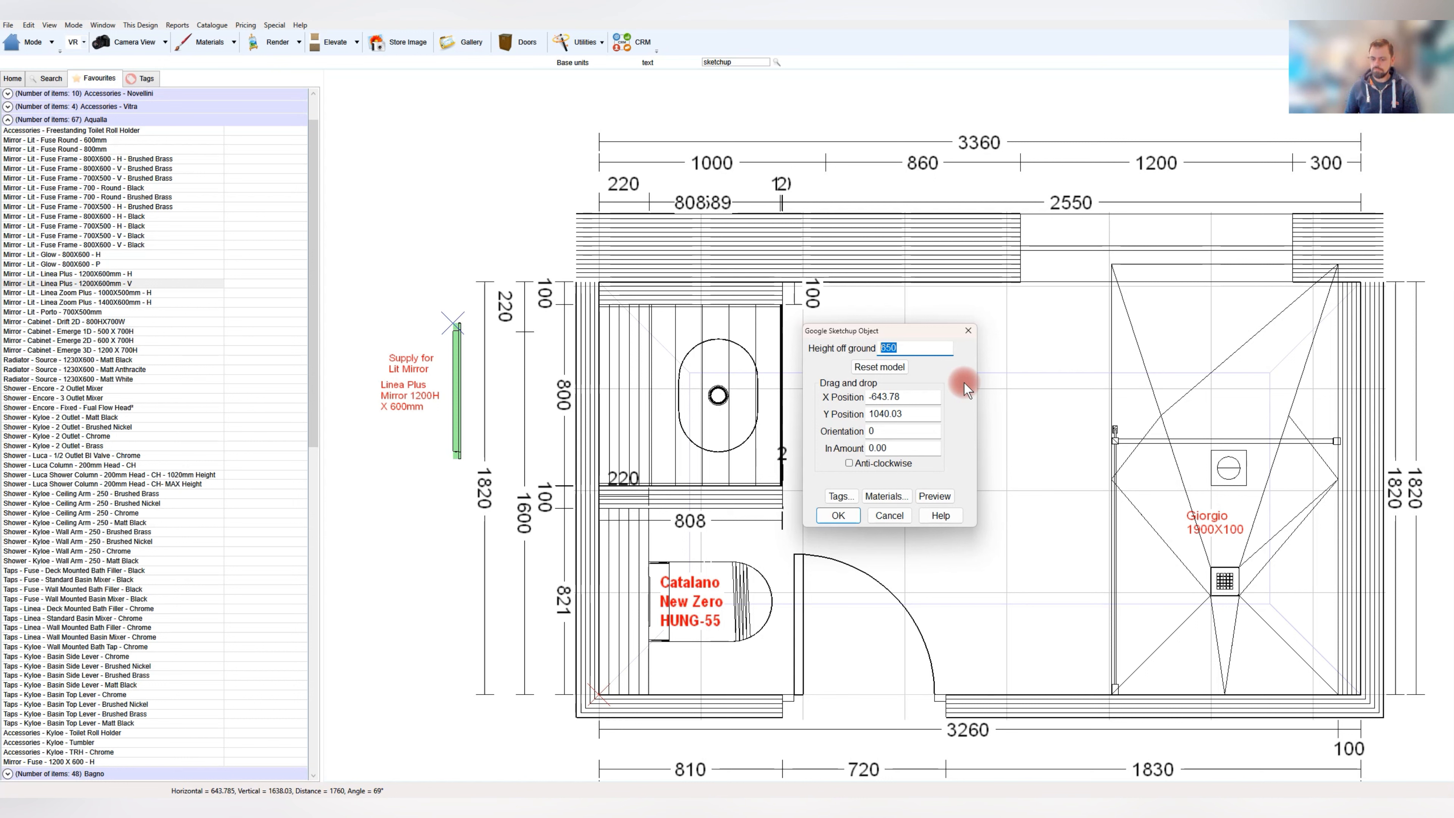
text(750)
key(Return)
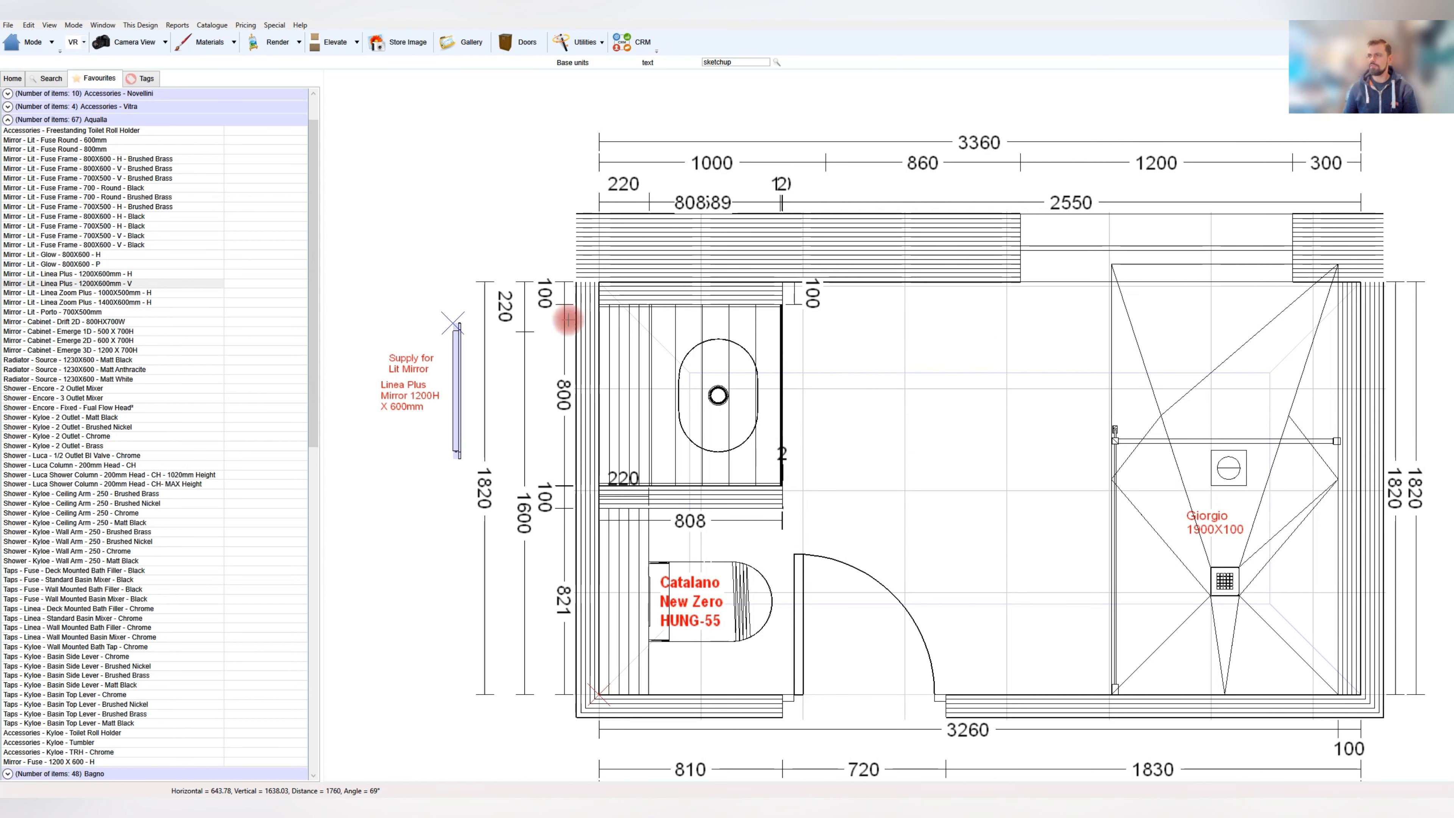
Move the lit mirror onto the wall behind the basin and set its in amount to 220 mm to clear the boxing
drag(455, 356, 644, 371)
double_click(637, 370)
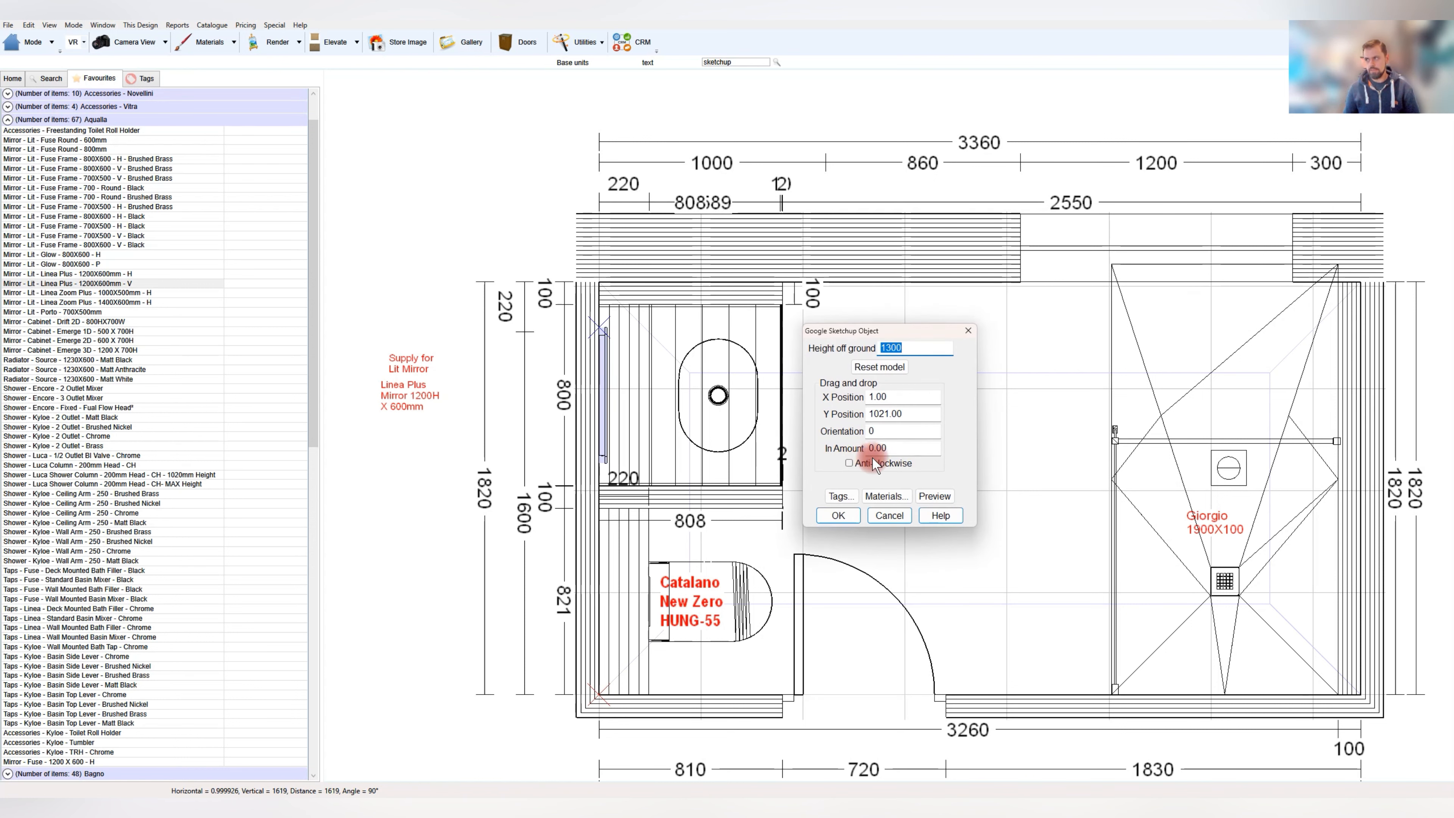
drag(900, 451, 741, 436)
text(220)
key(Return)
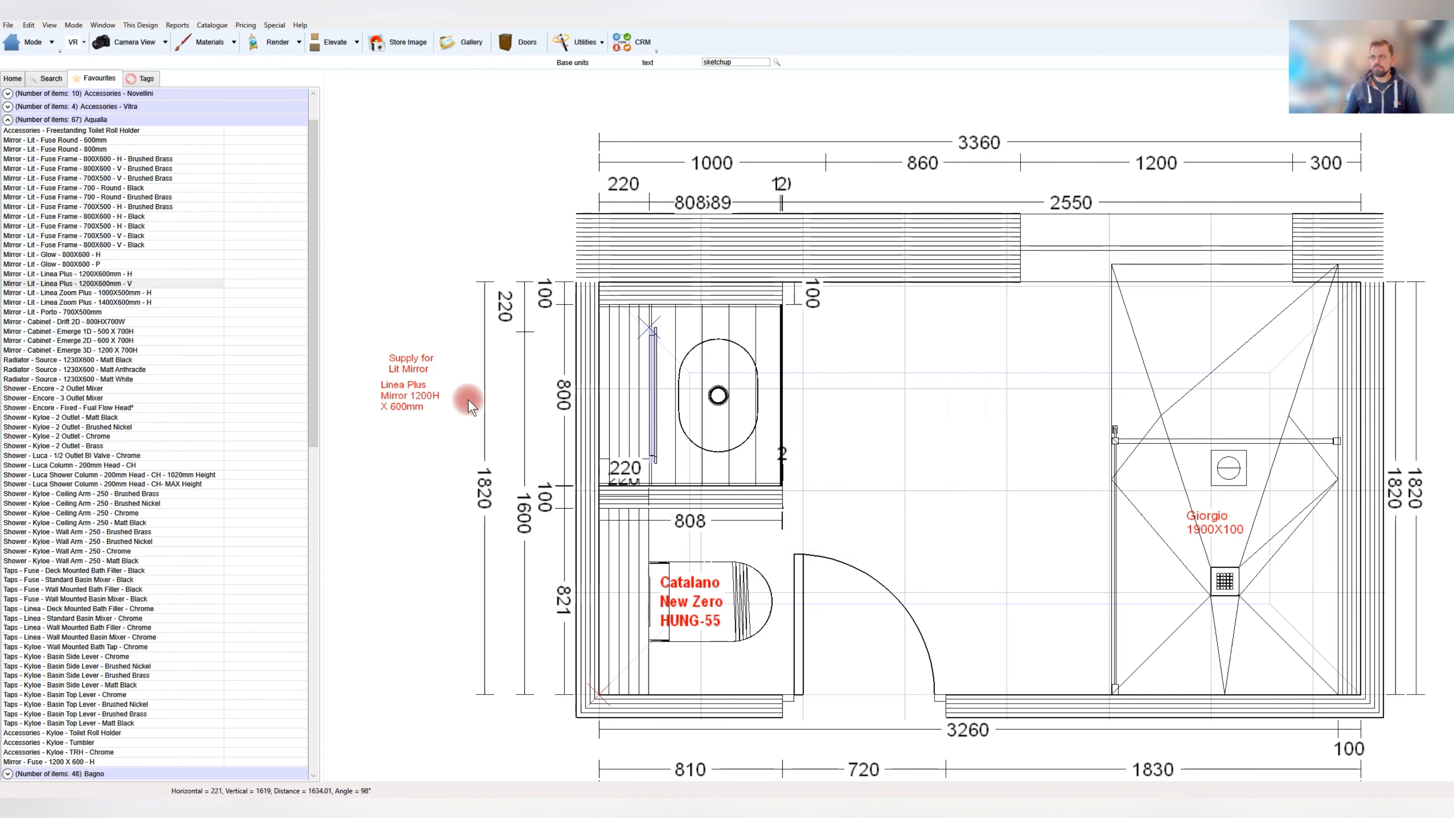
Move the lit mirror's supply and product text labels closer to the basin recess, just outside the room wall
click(411, 364)
drag(411, 367, 518, 373)
click(411, 340)
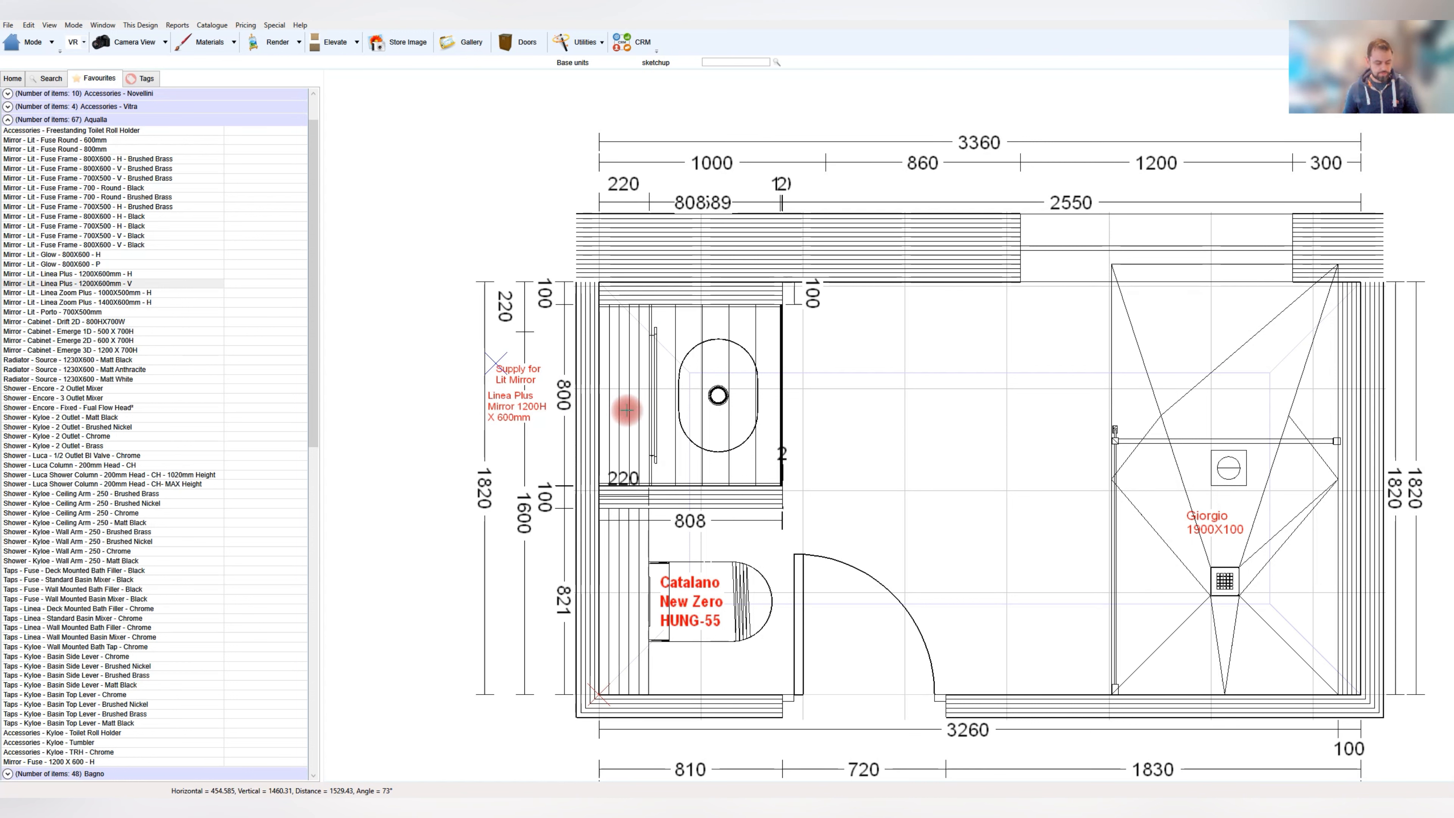
click(144, 78)
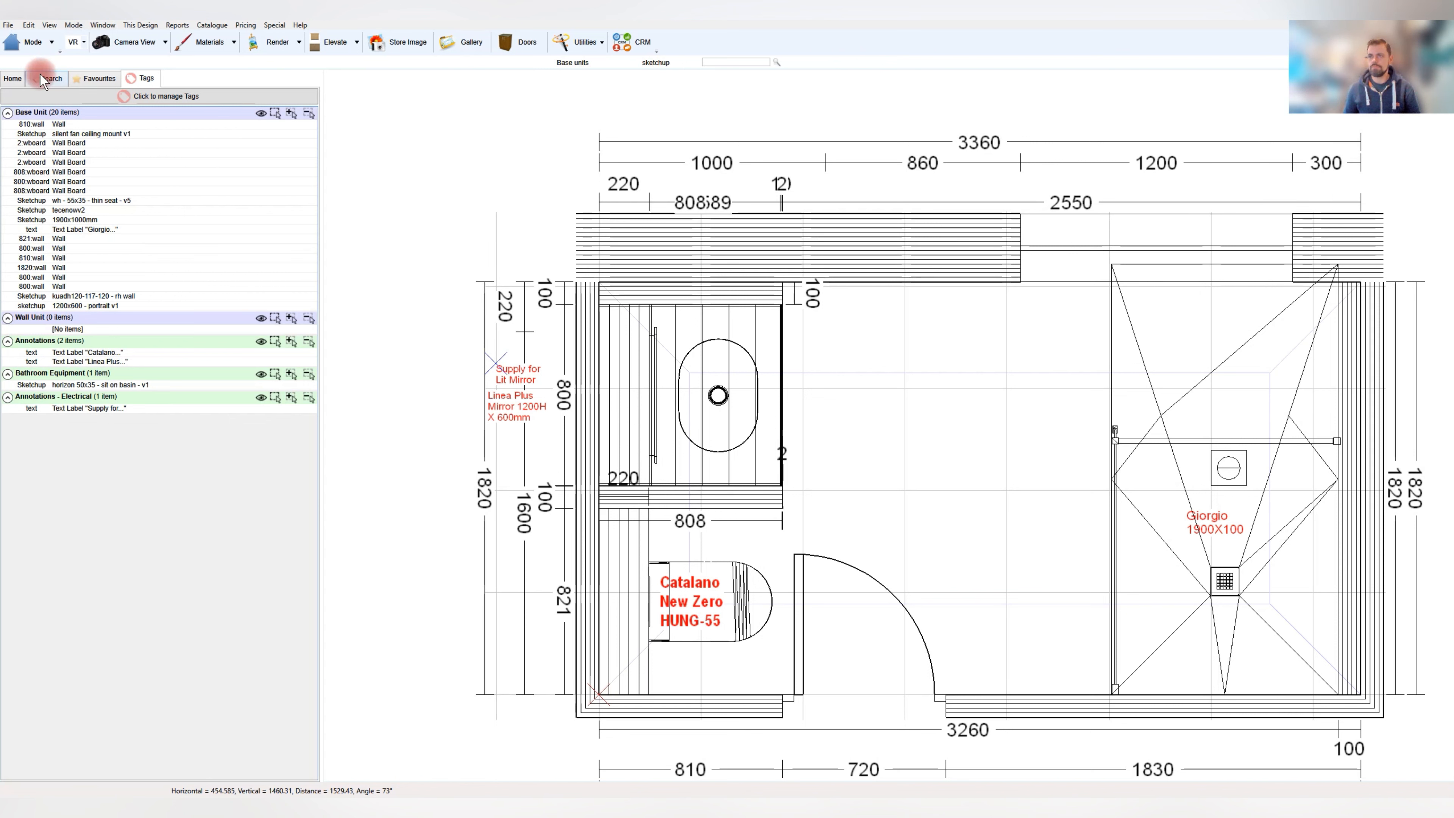
click(12, 78)
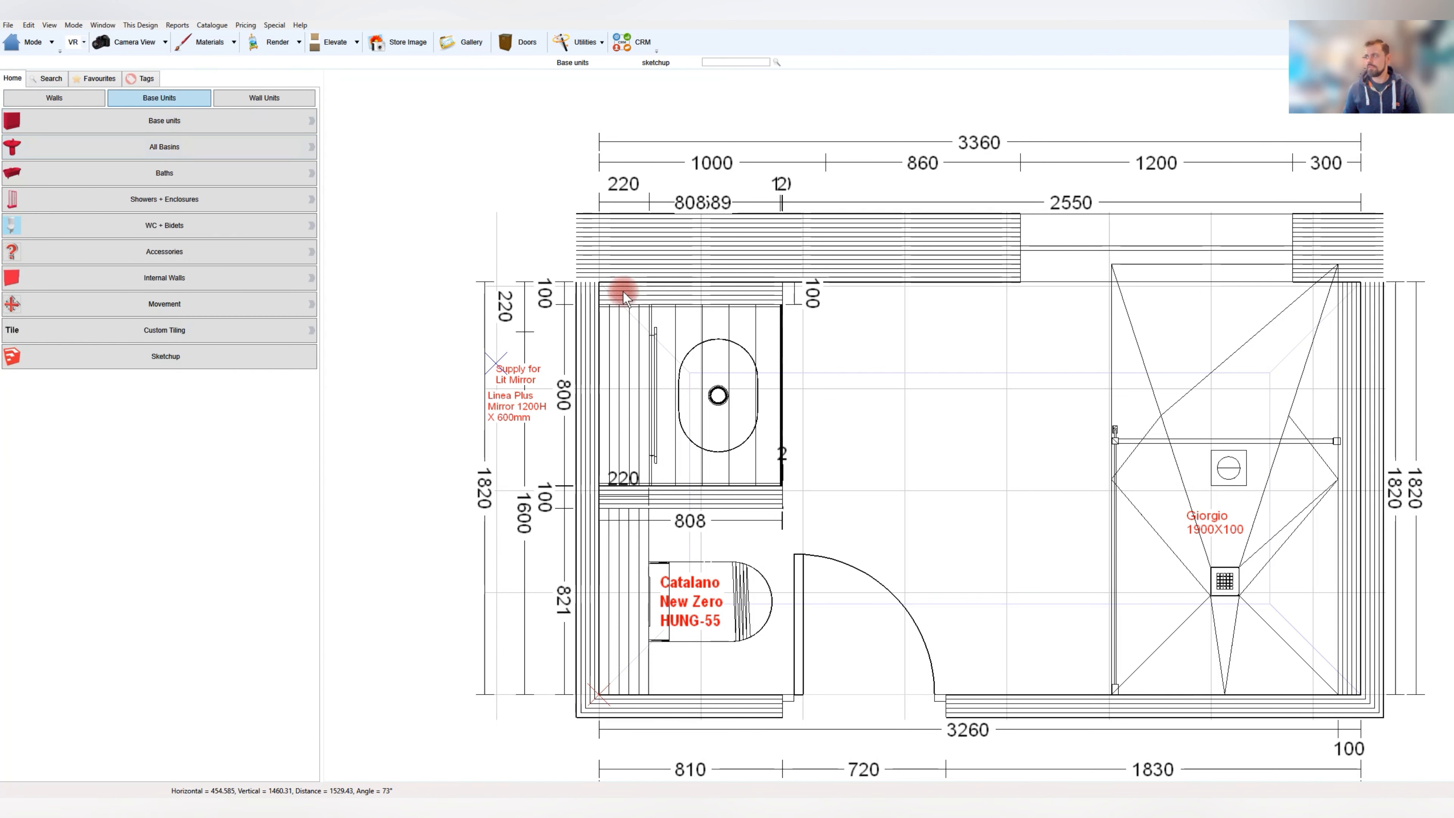
In the 3D view, lower the lit mirror above the basin by reducing its height off ground
click(74, 24)
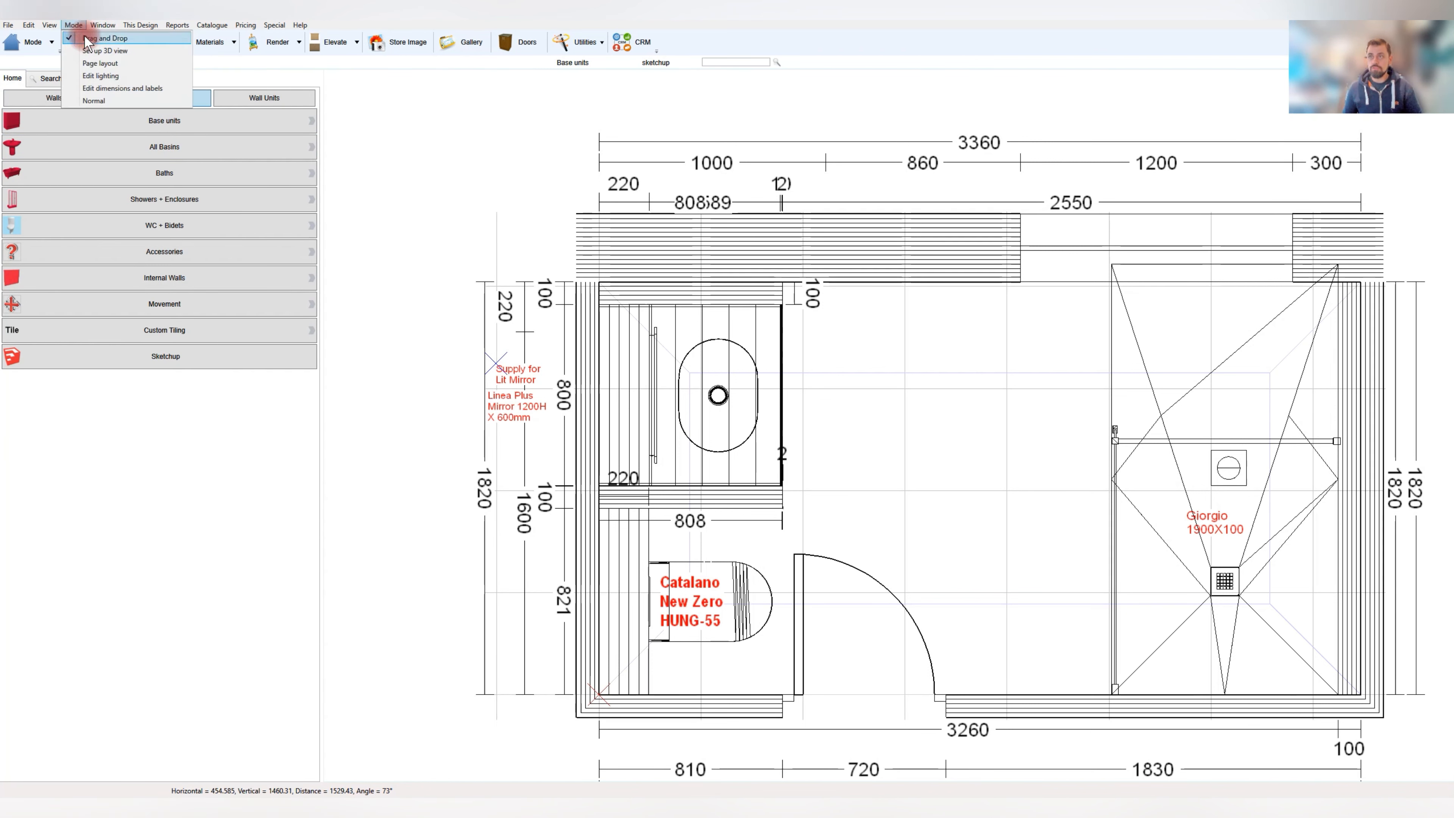
click(115, 65)
click(115, 66)
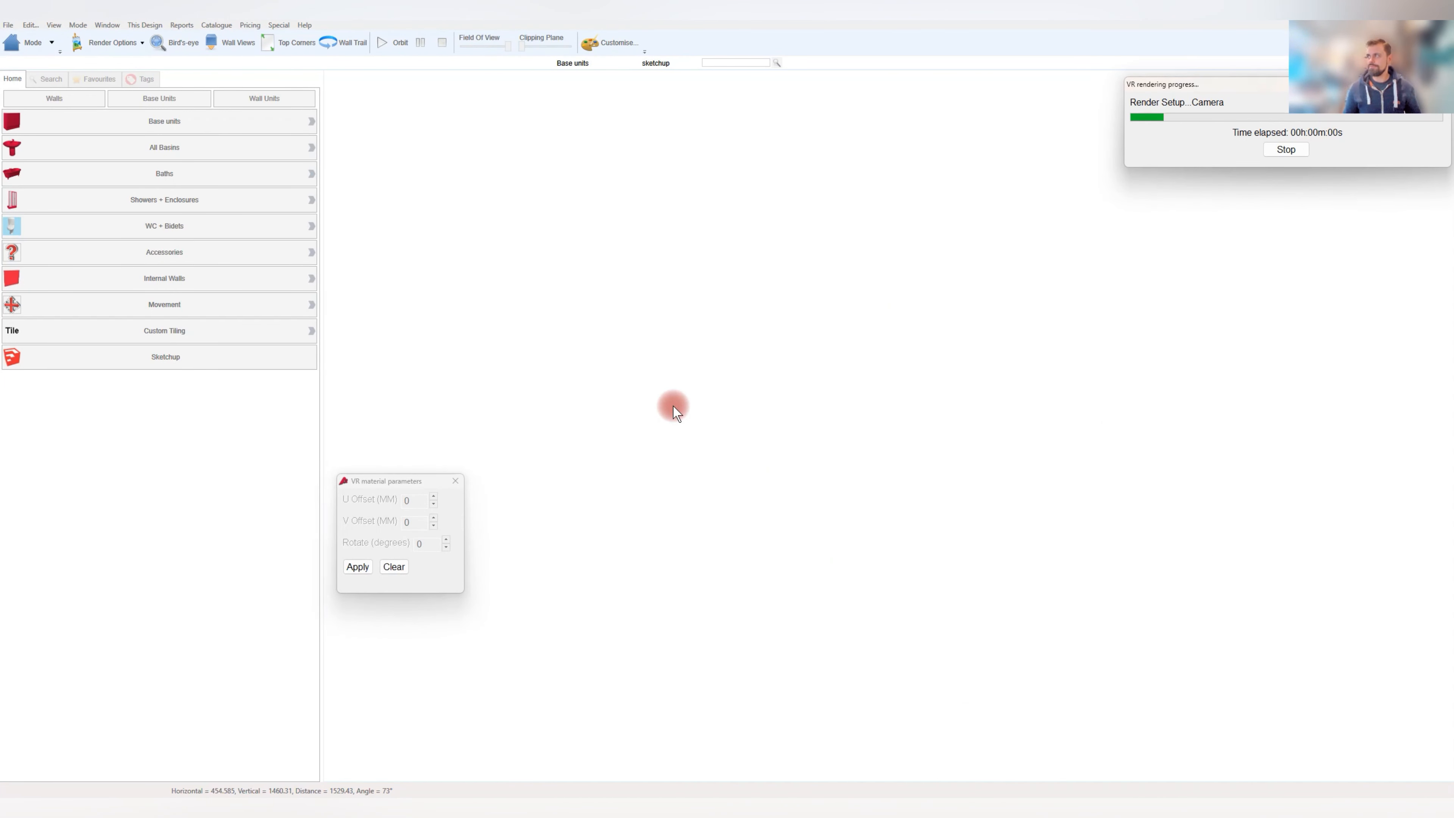
drag(643, 438, 869, 324)
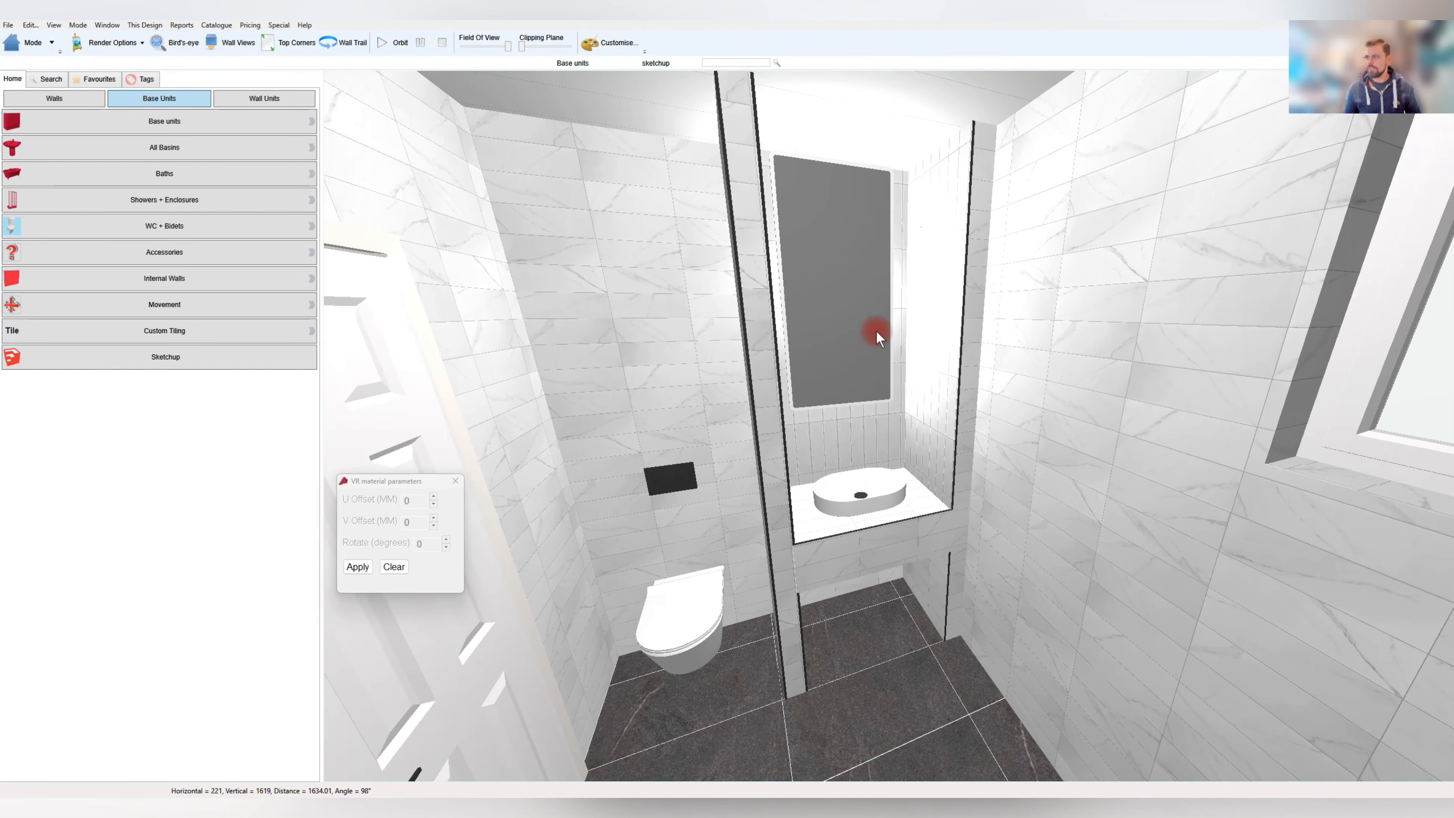
click(860, 351)
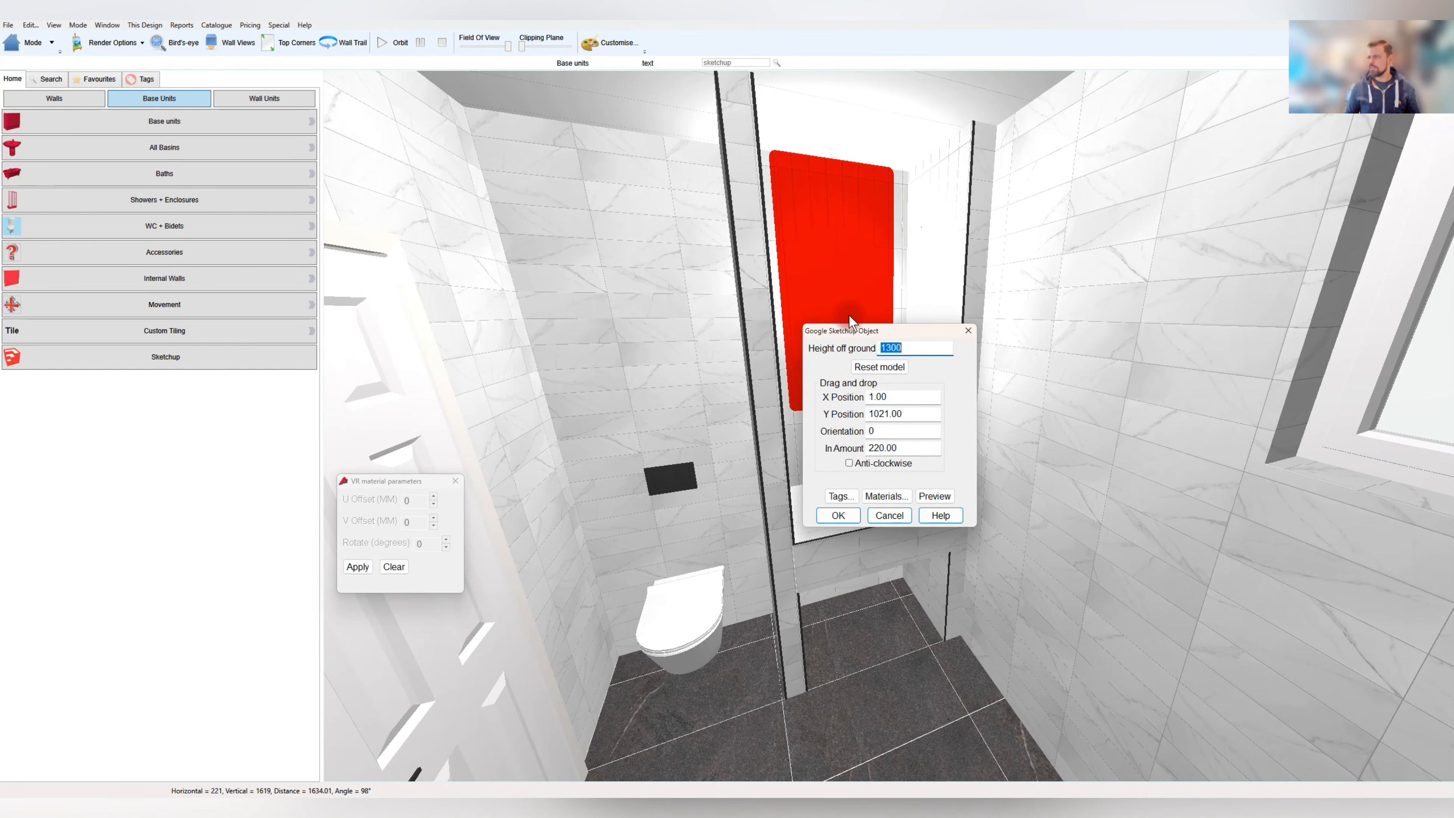
text(1400)
key(Return)
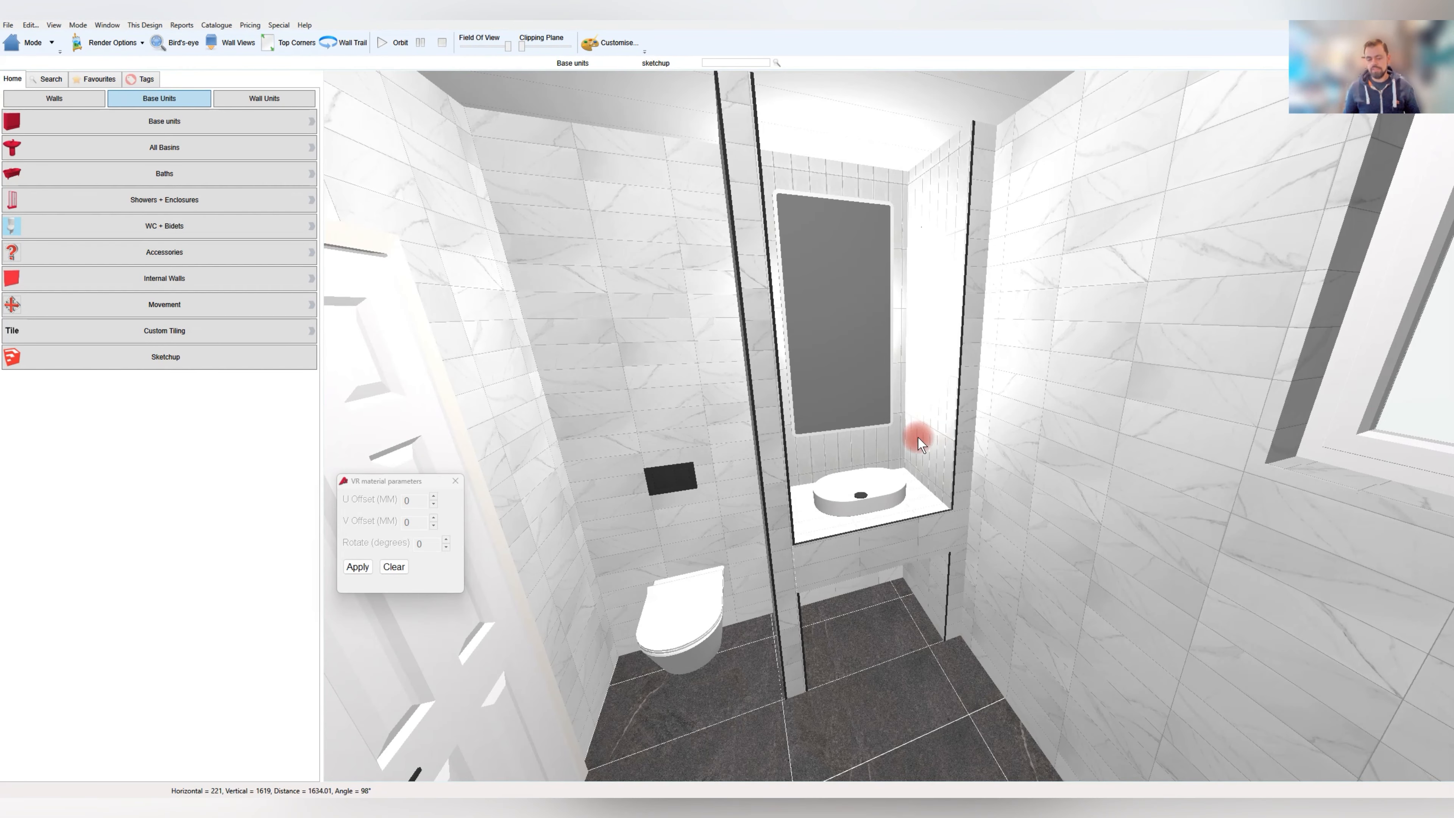
drag(886, 455, 675, 604)
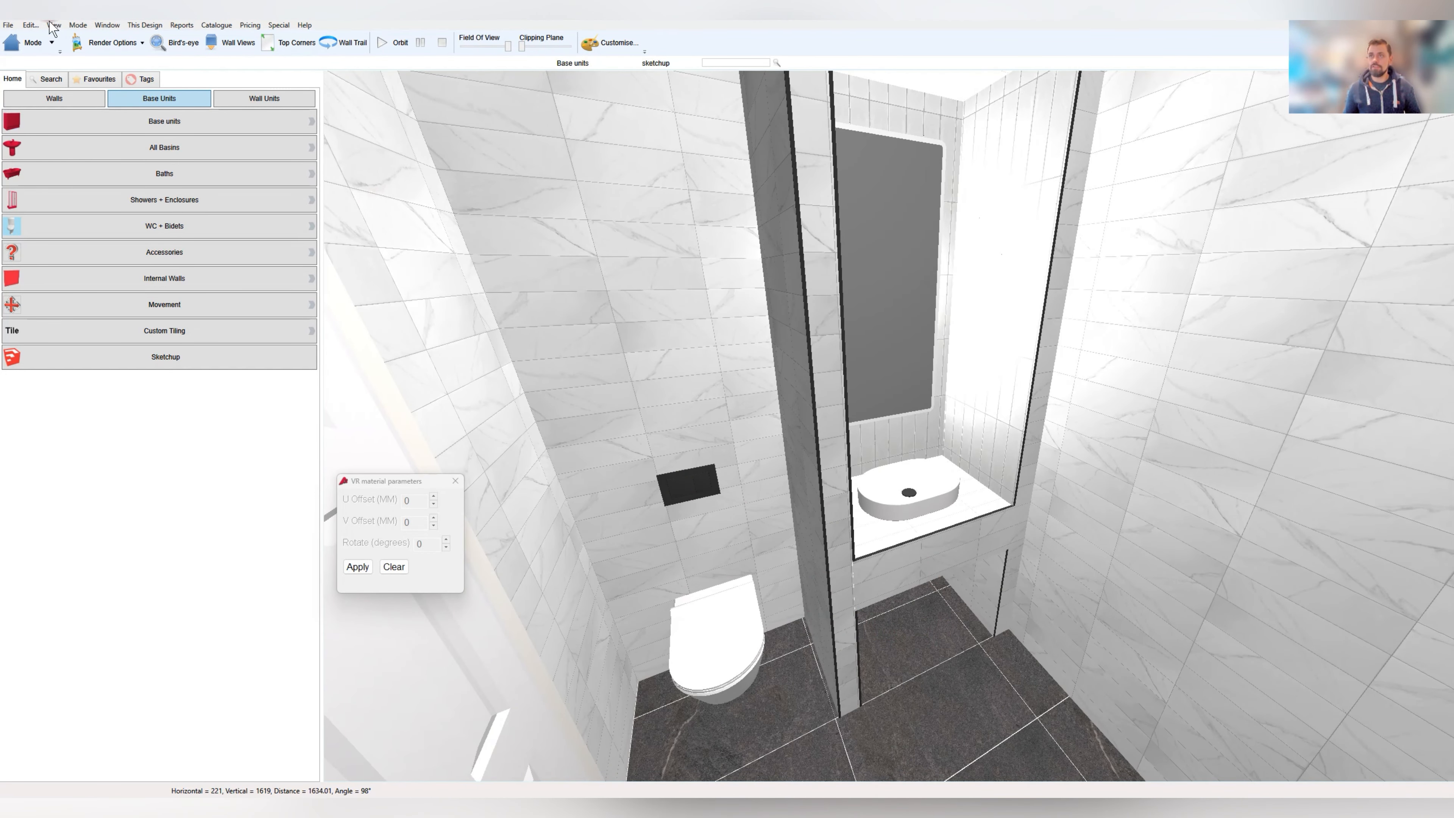
Return to the plan view, stop the running VR render and save the design
click(23, 43)
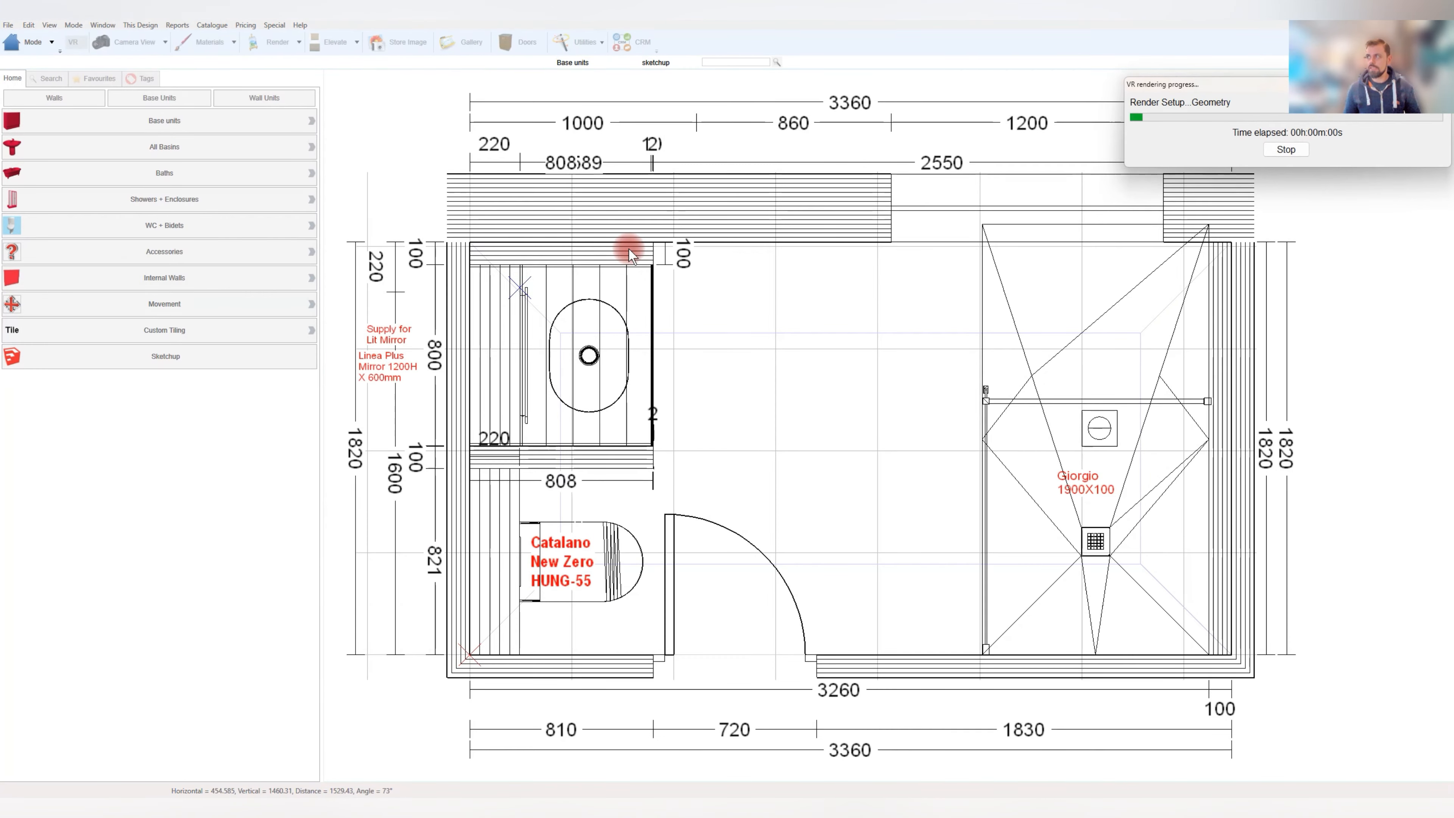
click(1284, 150)
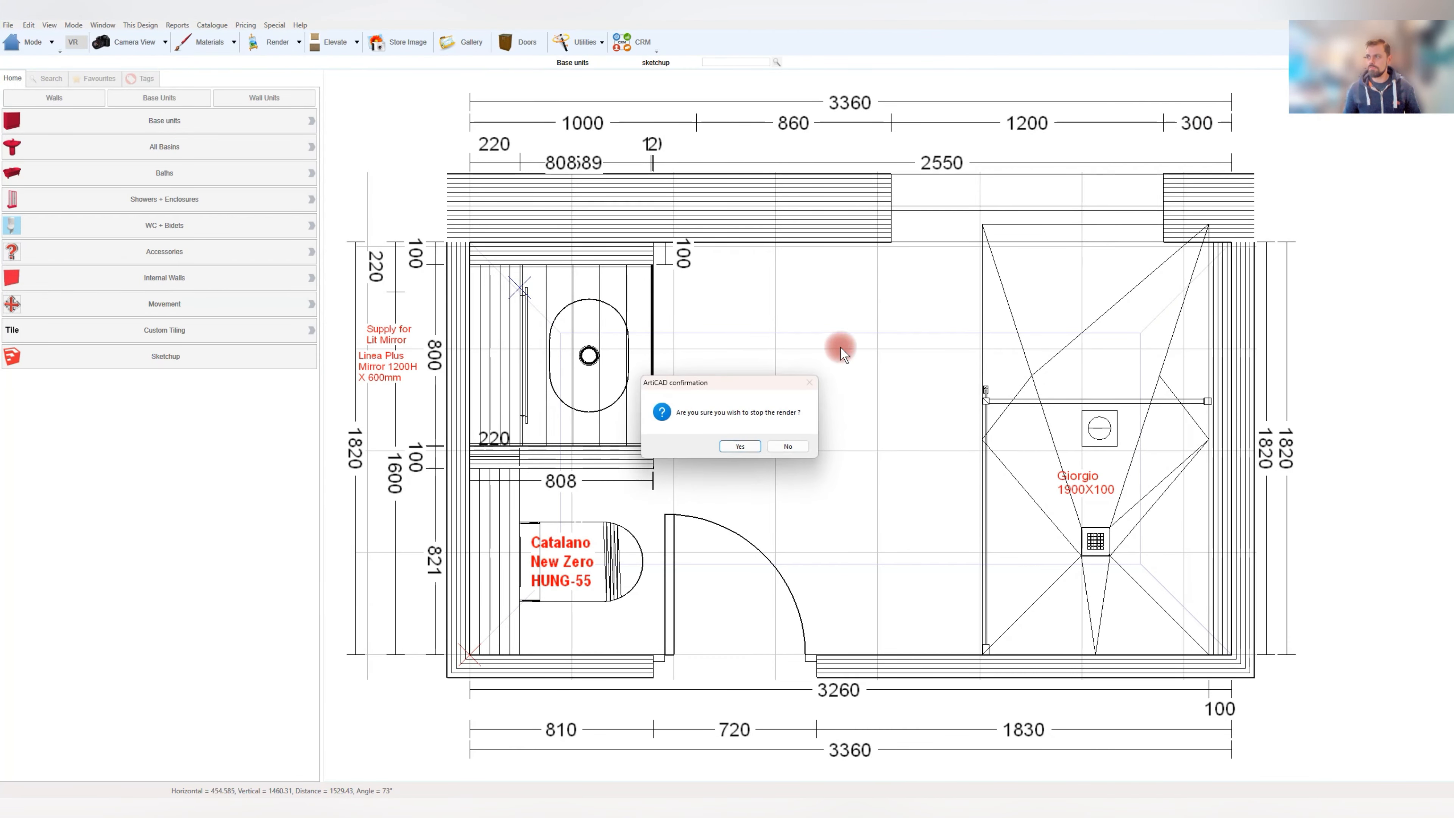
click(749, 446)
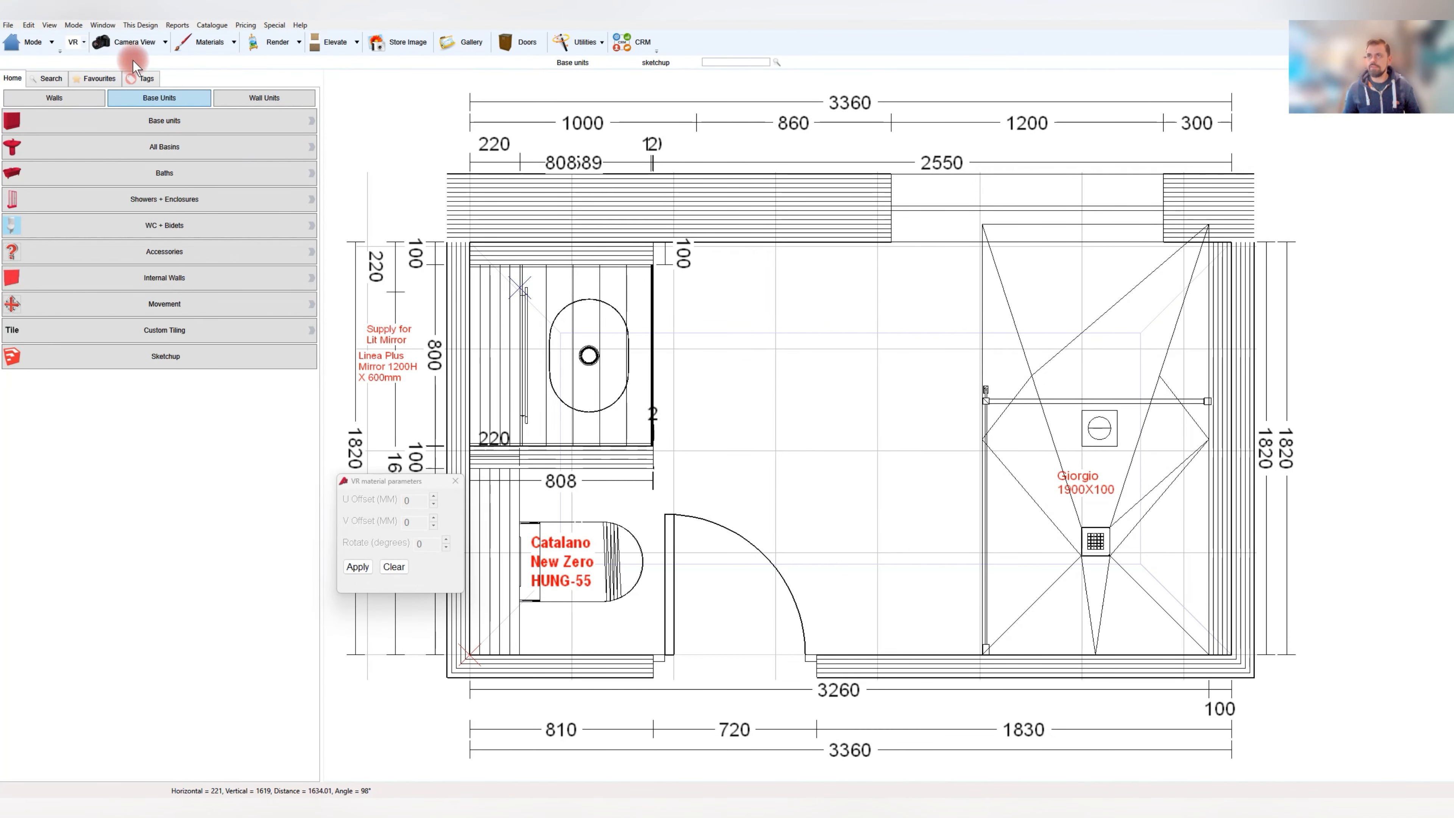
click(26, 43)
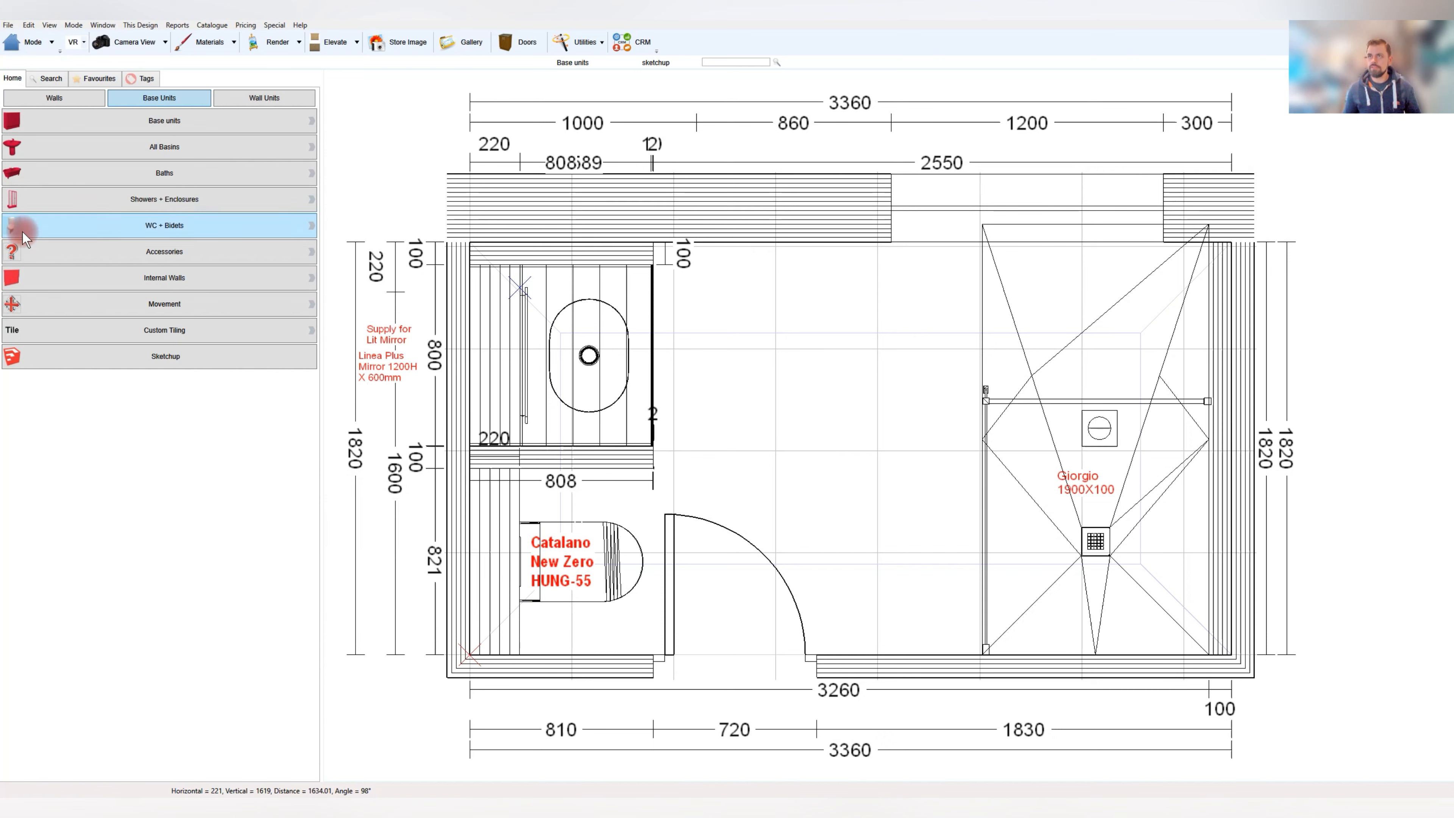
click(13, 27)
click(29, 76)
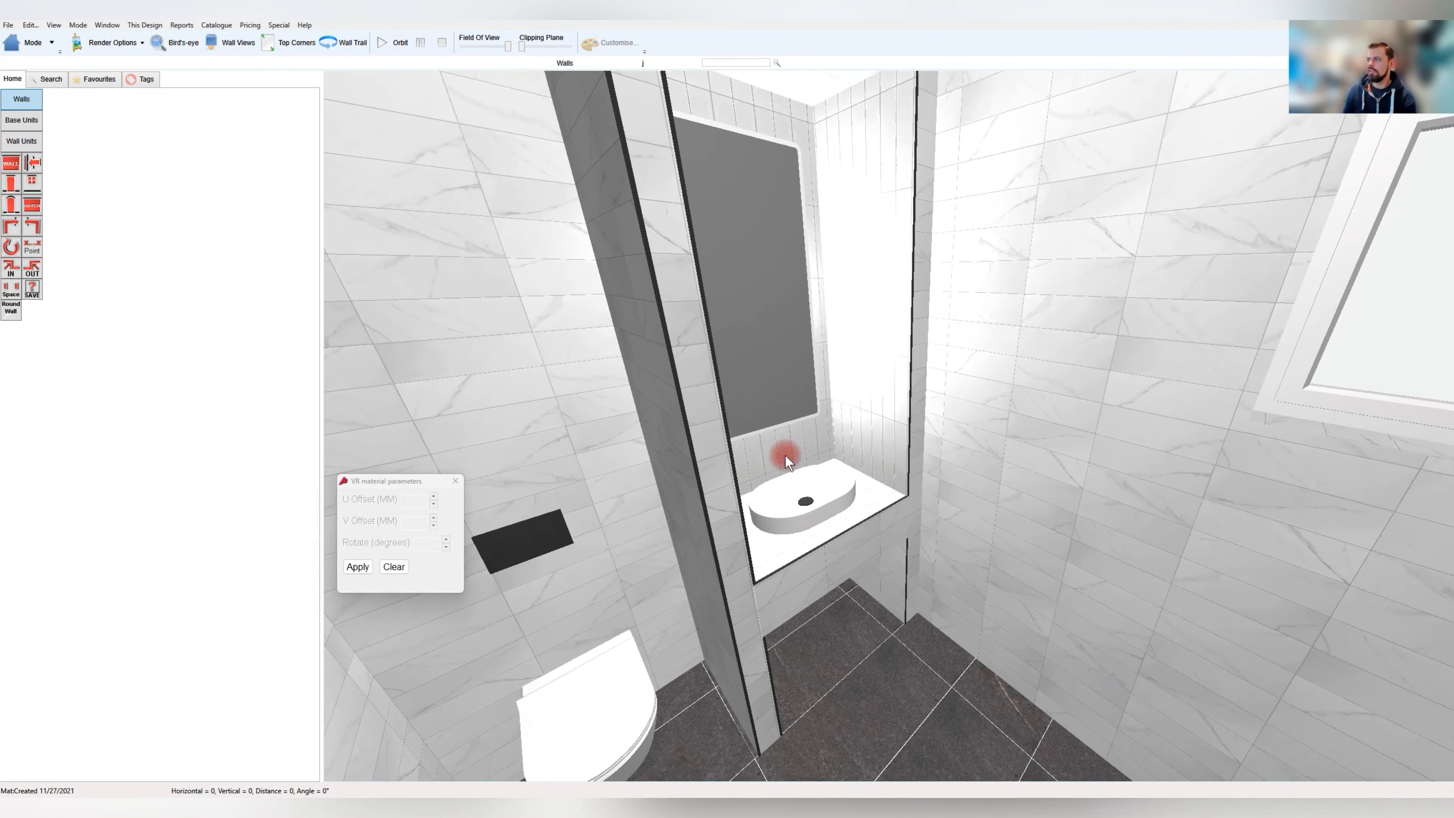
Check the toilet and basin recess in the 3D view and save the design again
drag(784, 455, 581, 252)
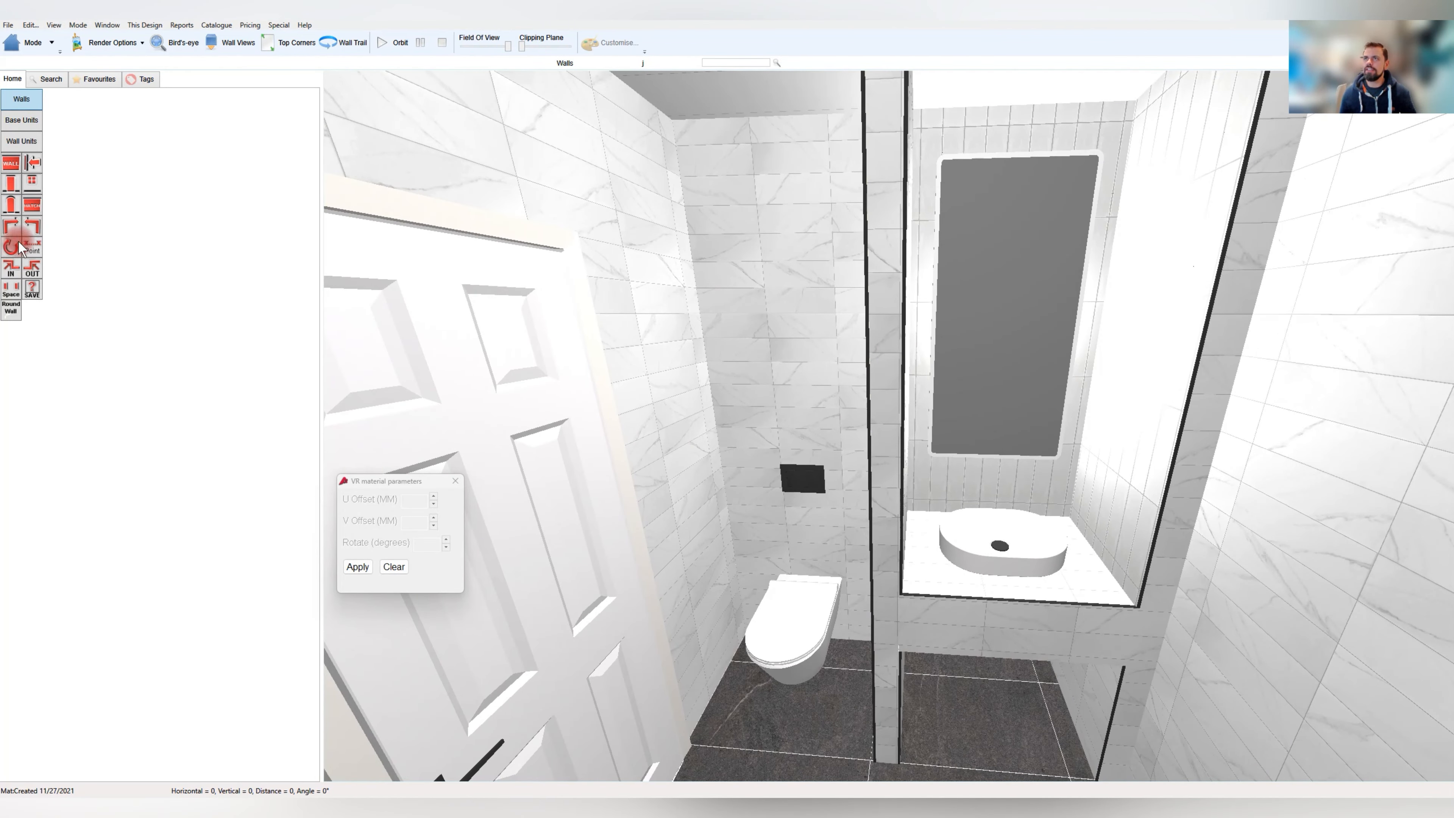
click(8, 24)
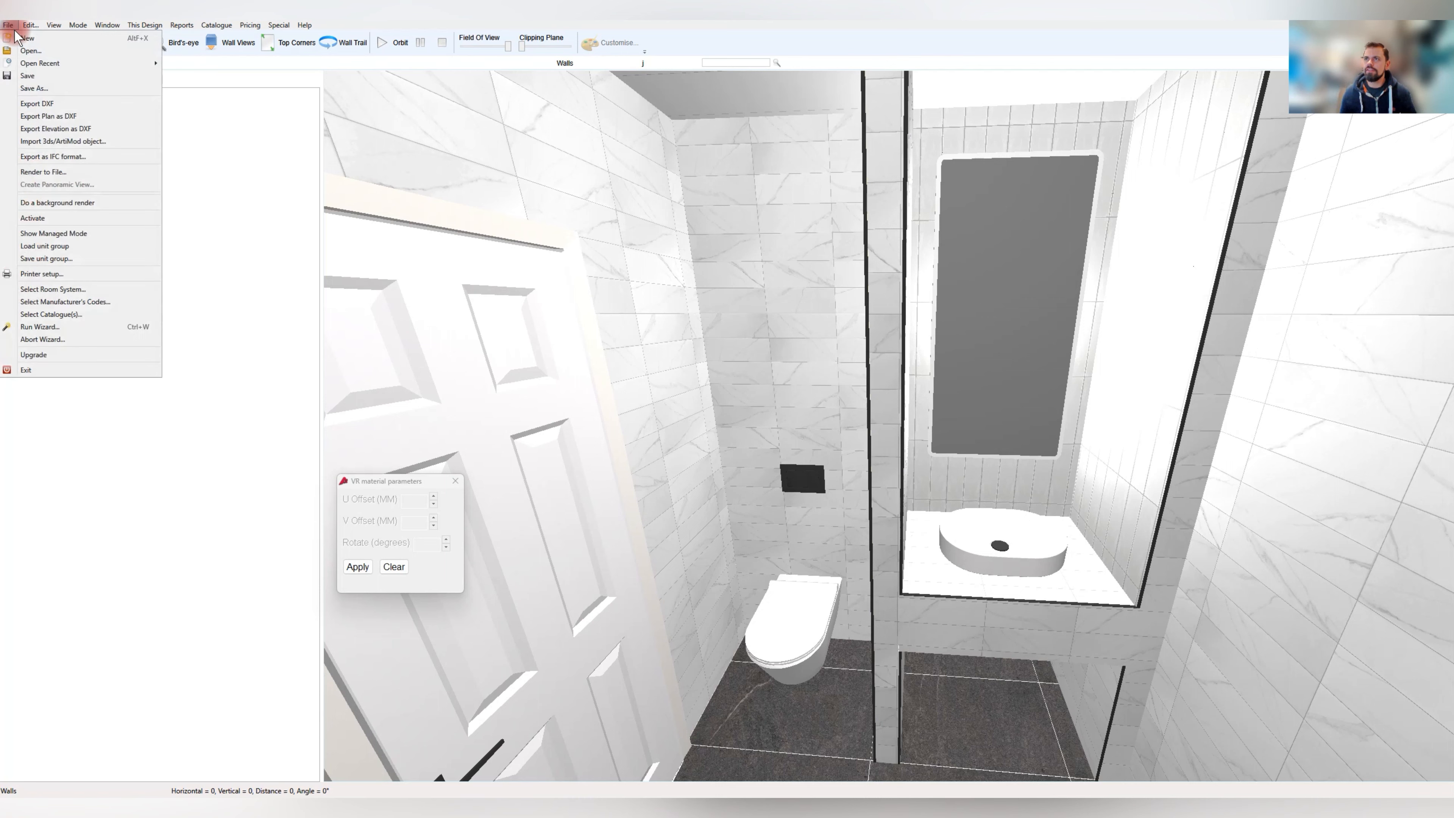
click(27, 76)
Change the floor material to the Bellacasa Augusta tile Roma 60X120 Naturale - FB4 Grout - H from the Custom Tiles library
drag(933, 523, 990, 584)
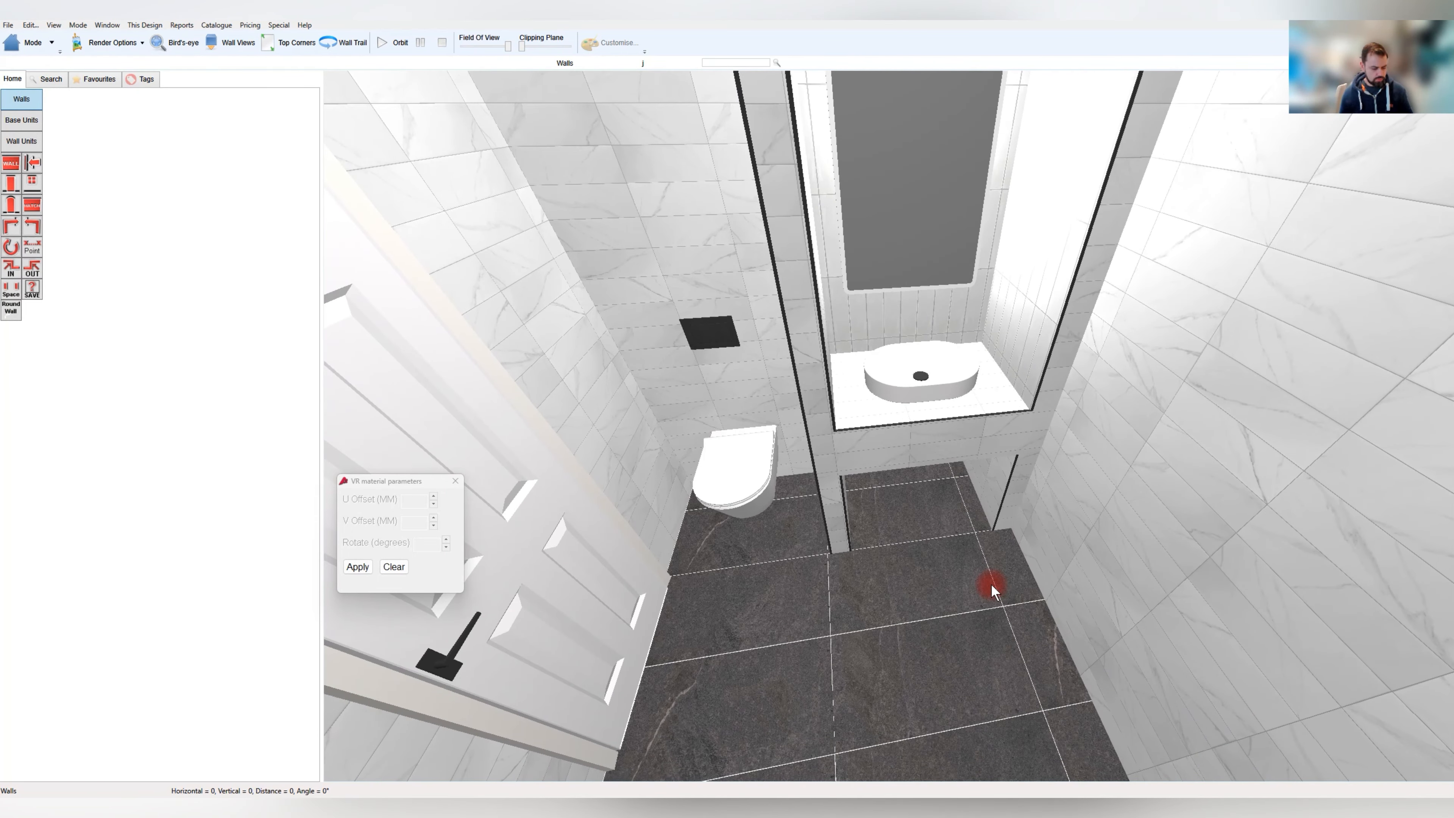
key(ctrl+m)
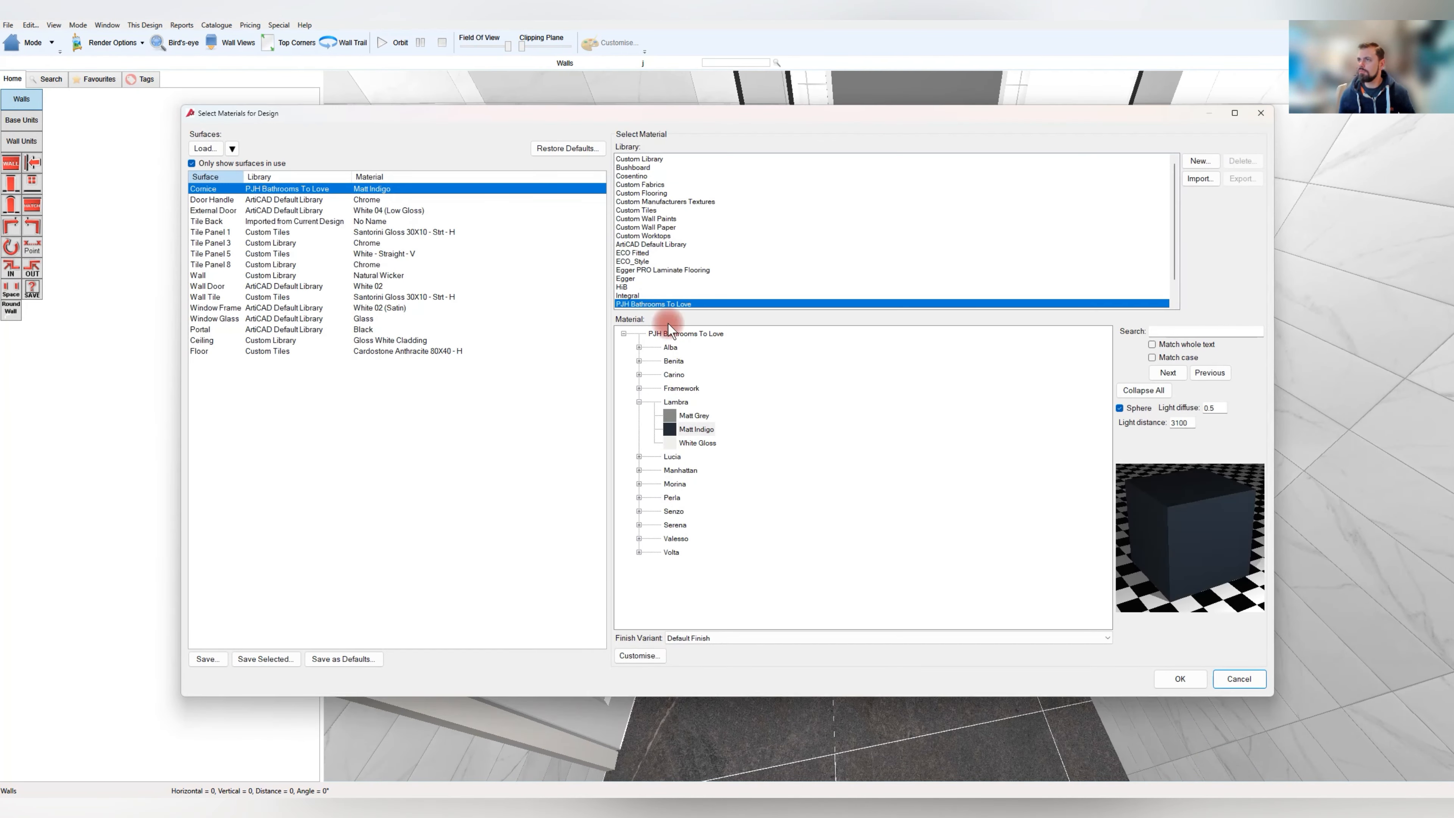
click(249, 351)
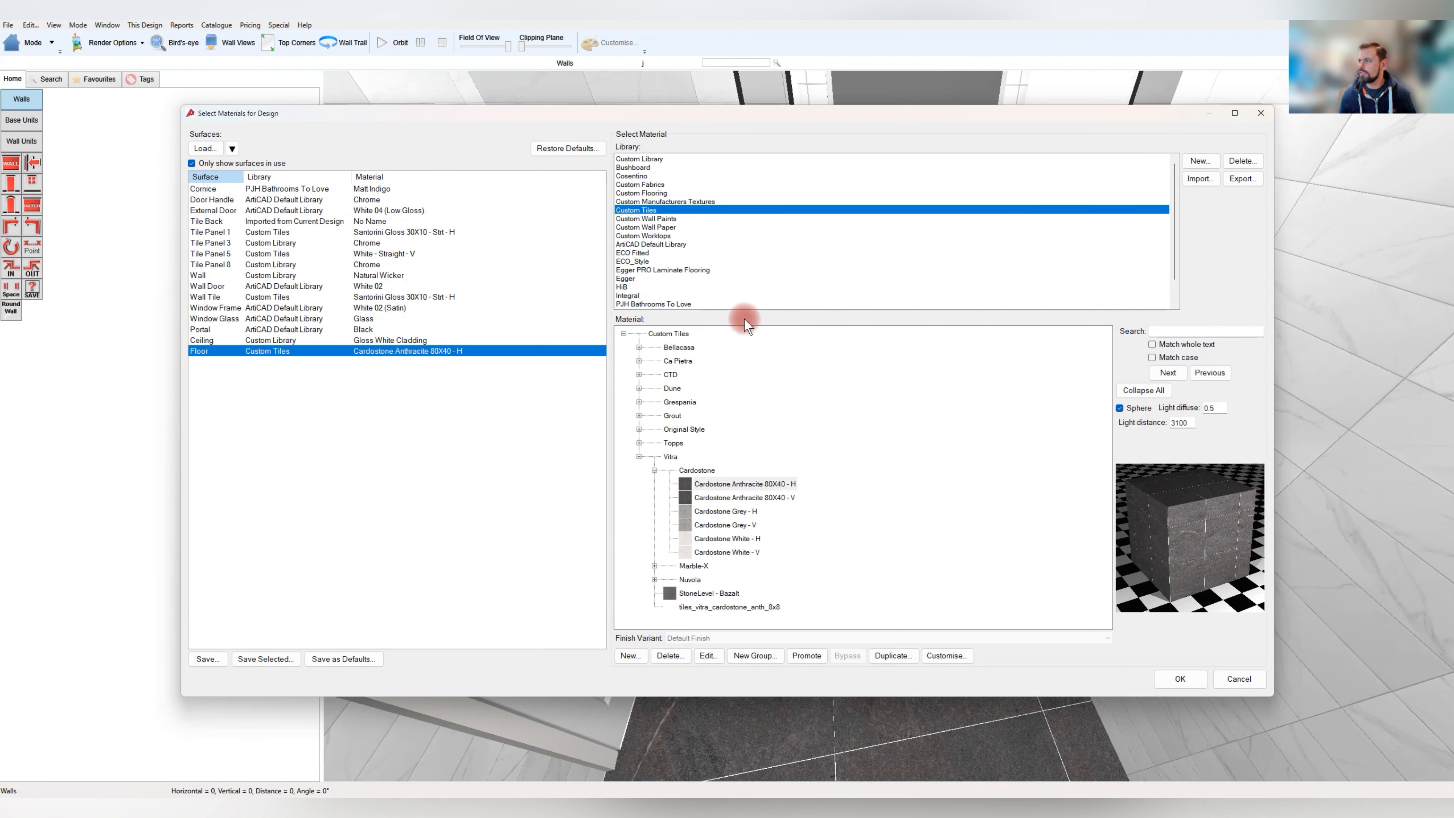
click(640, 456)
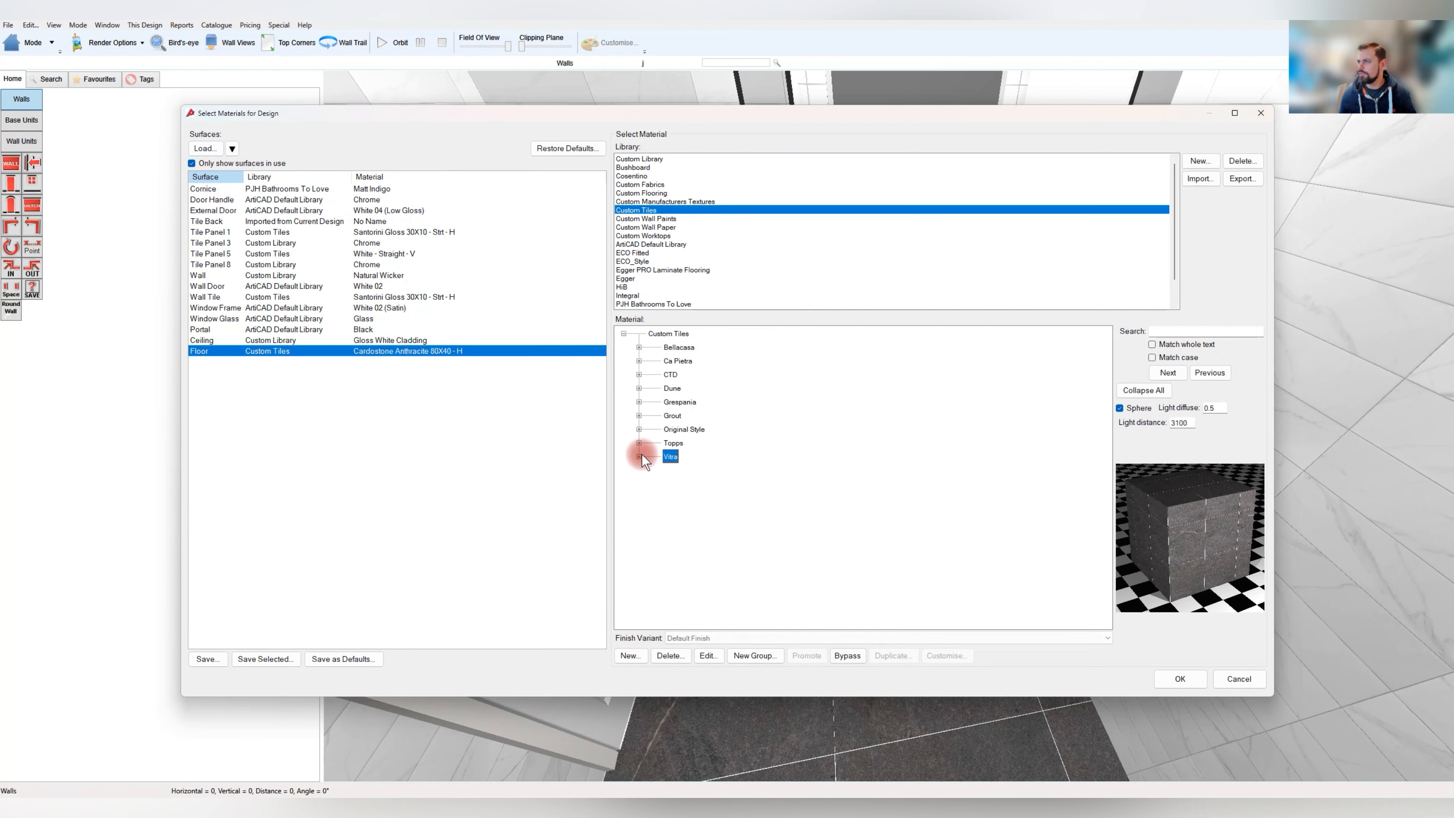
click(638, 401)
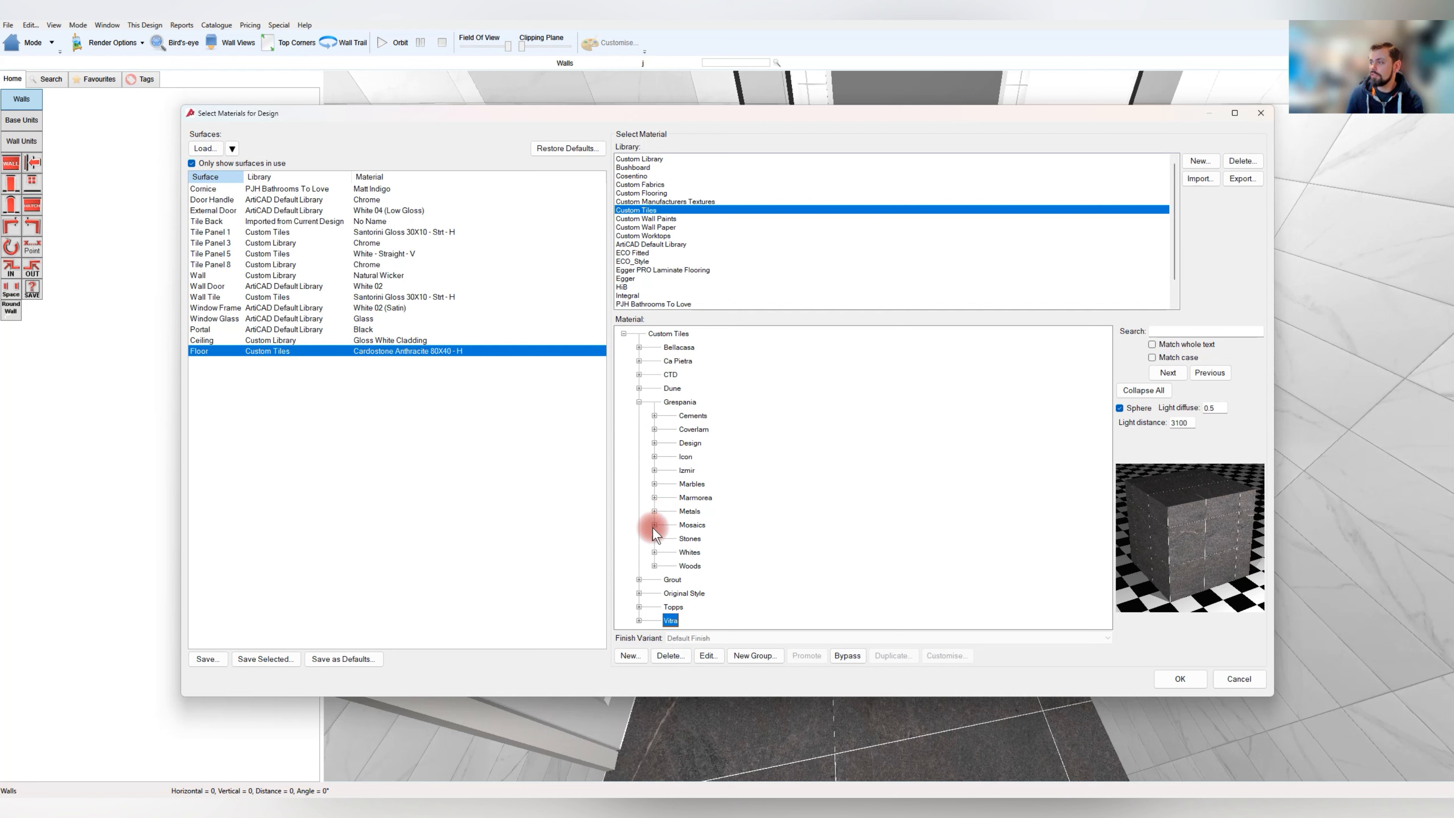
click(639, 347)
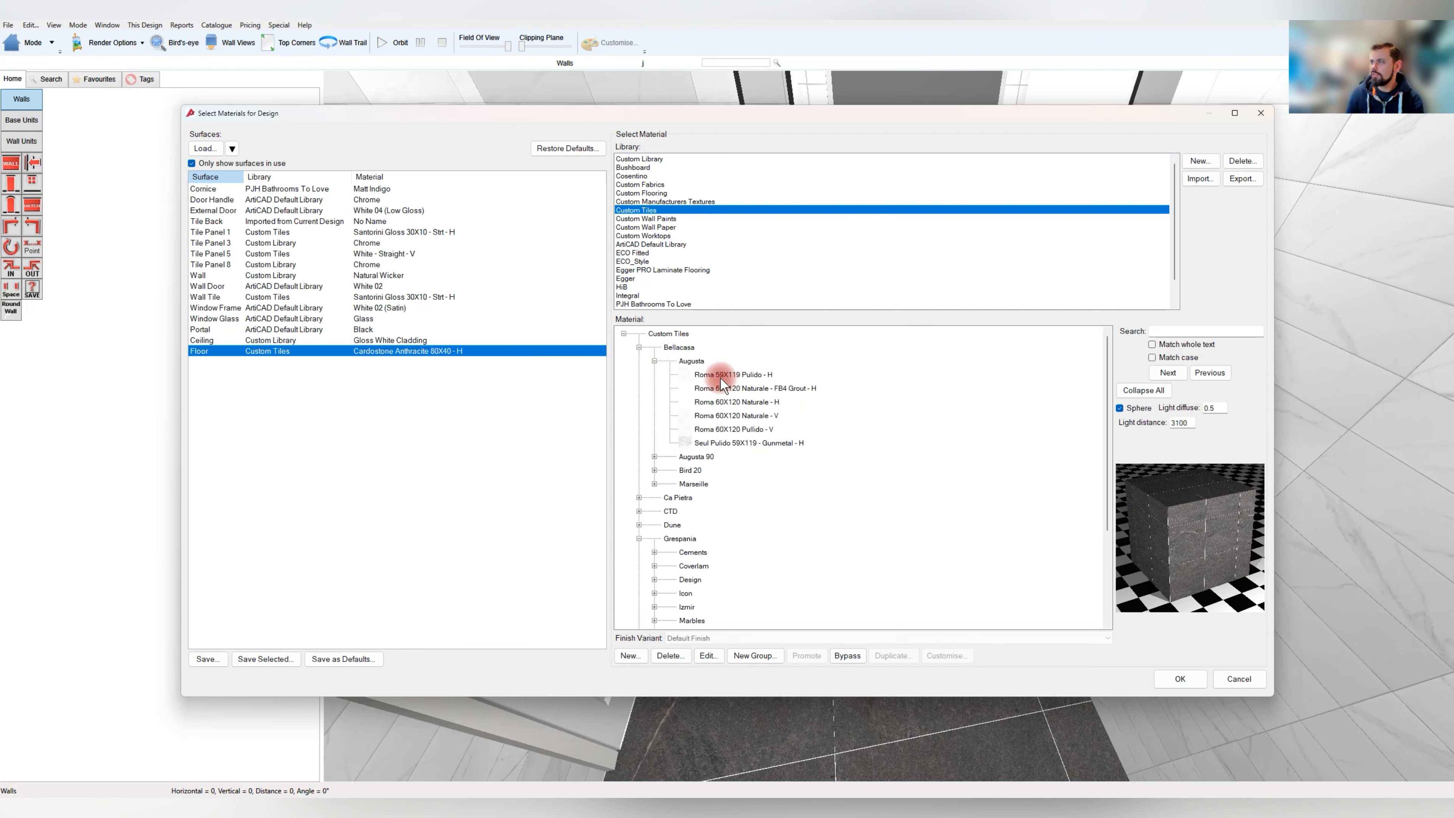
click(723, 385)
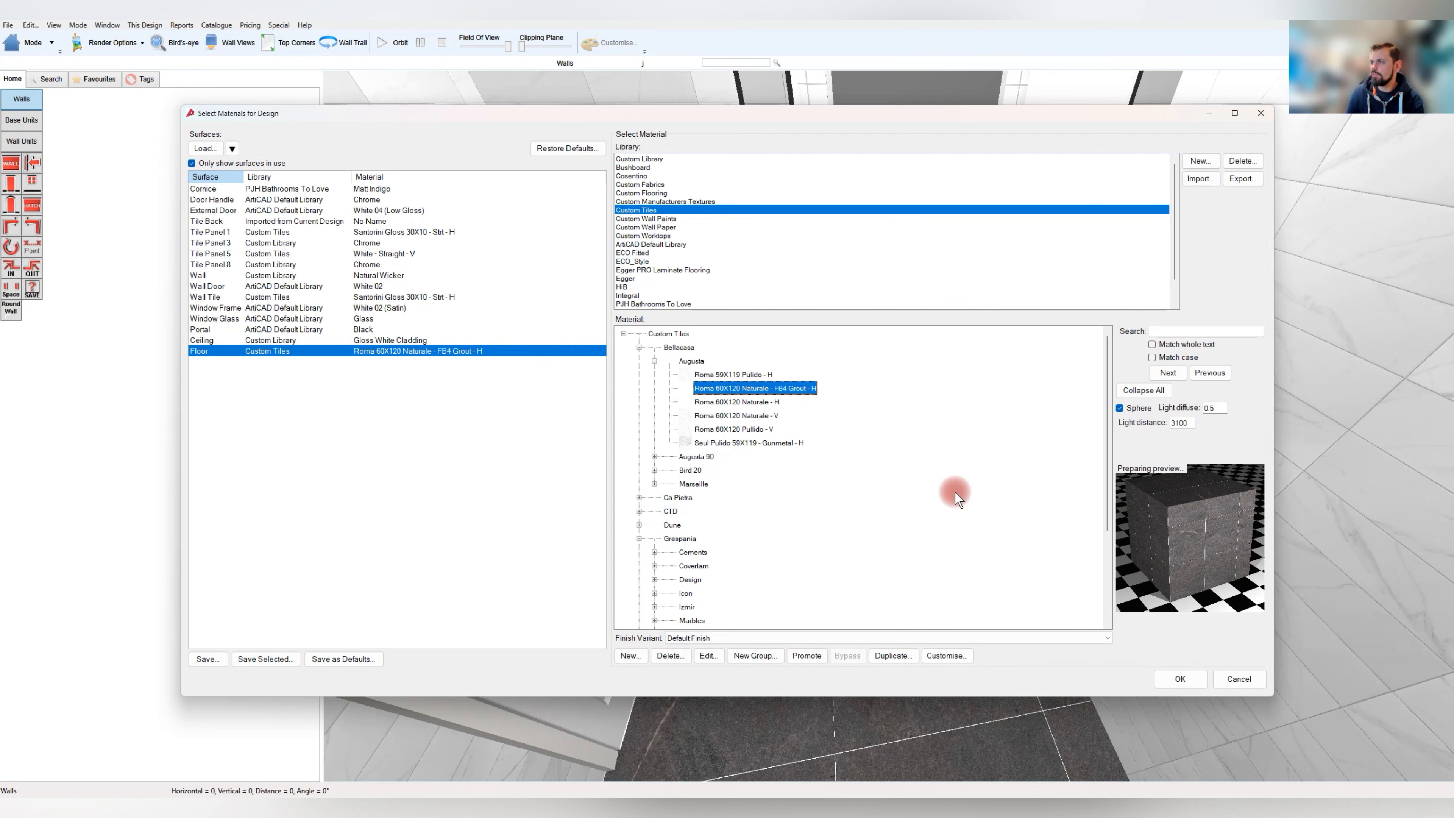
click(1177, 677)
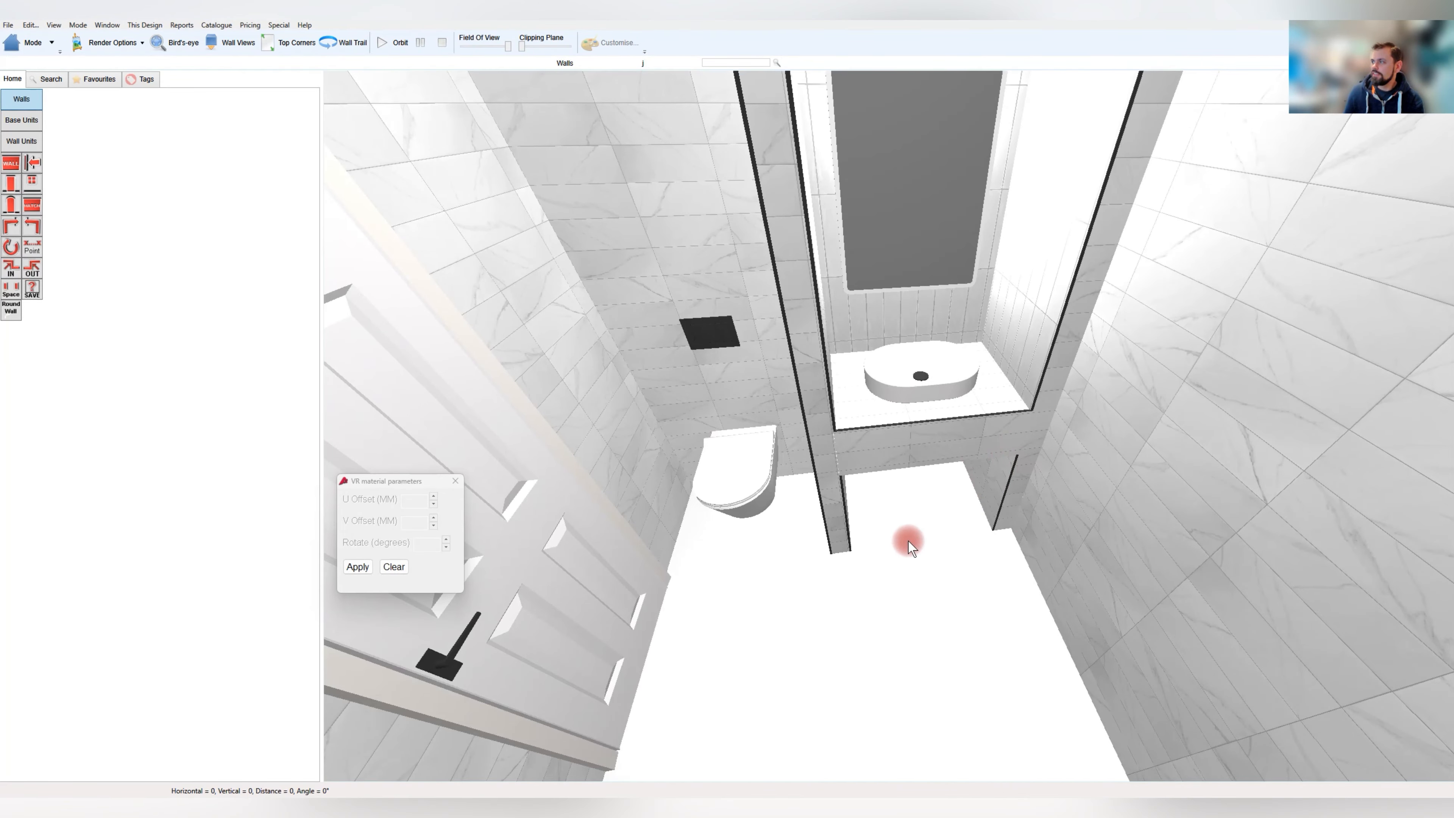
Change the floor material to the Bellacasa Augusta tile Roma 60X120 Naturale - V
drag(908, 540, 739, 468)
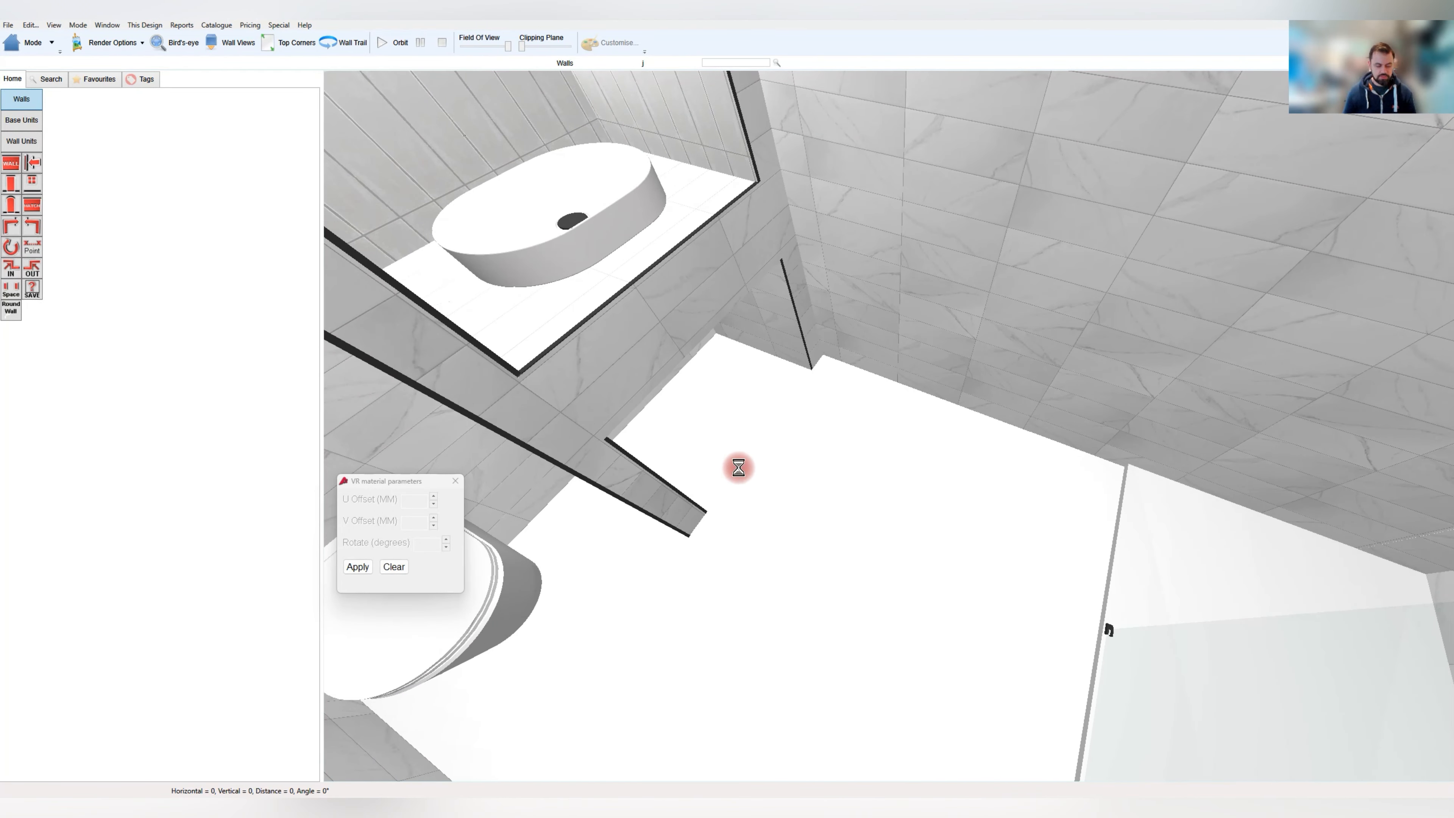
key(ctrl+m)
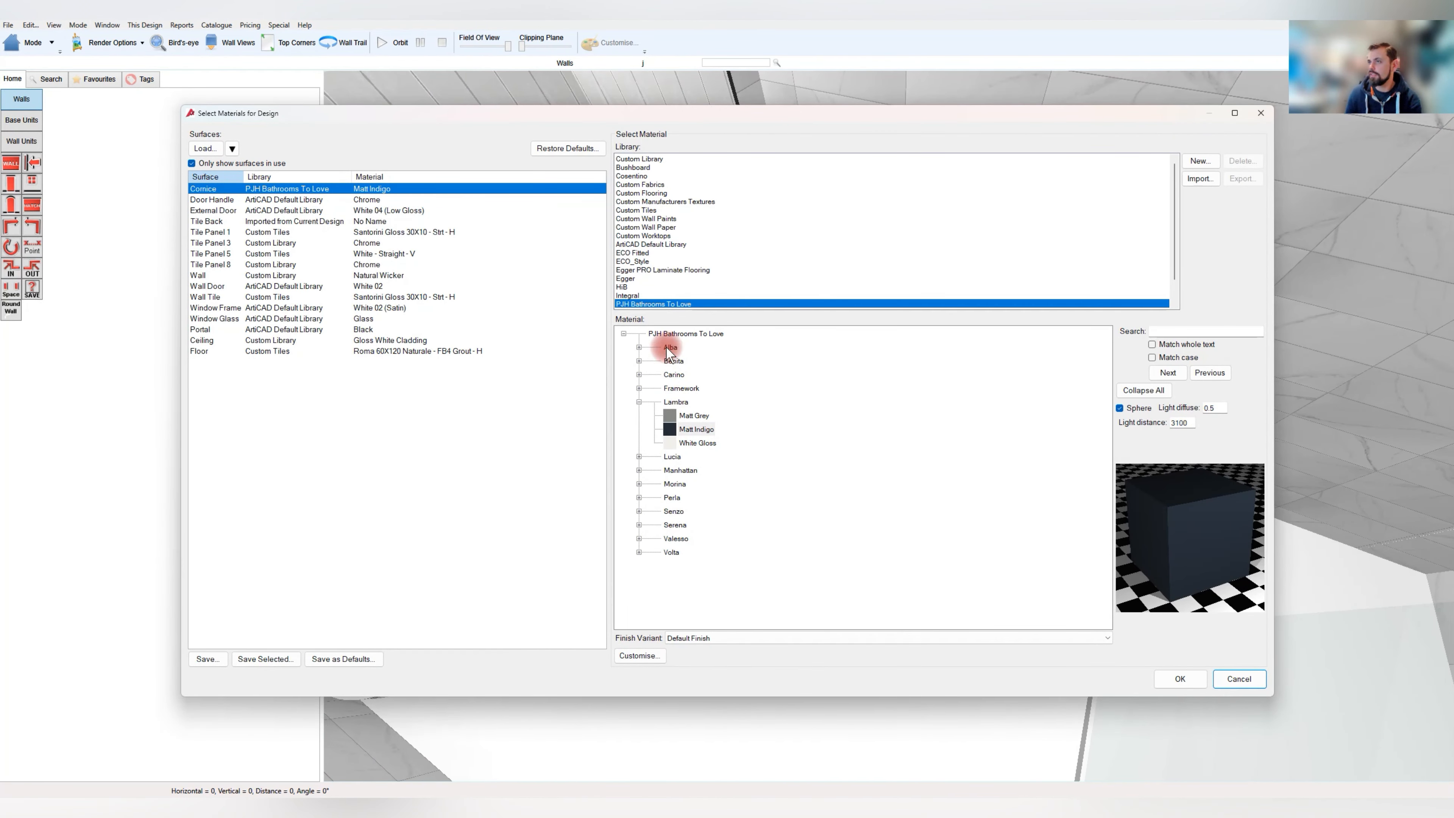
click(380, 351)
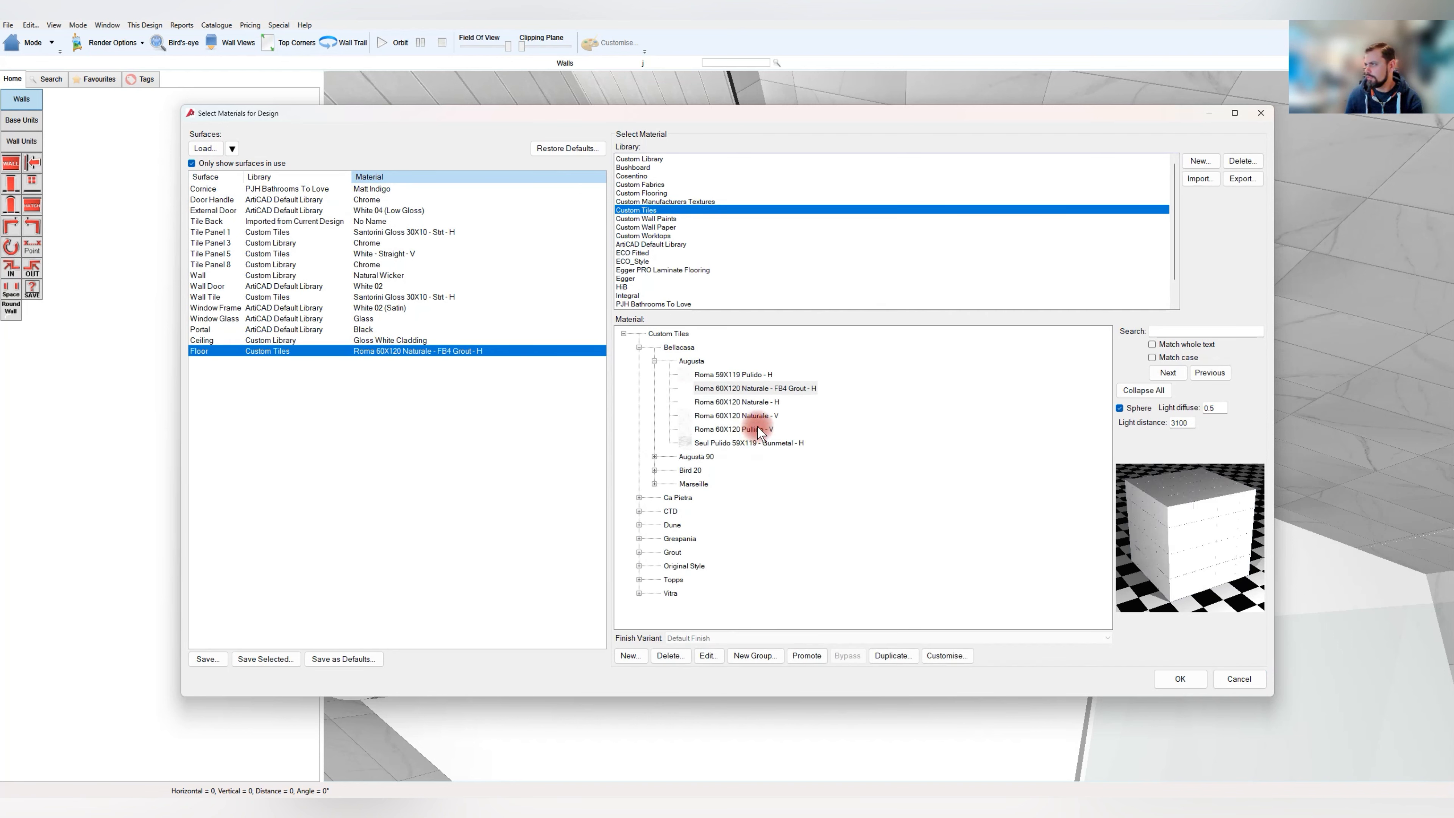
click(736, 414)
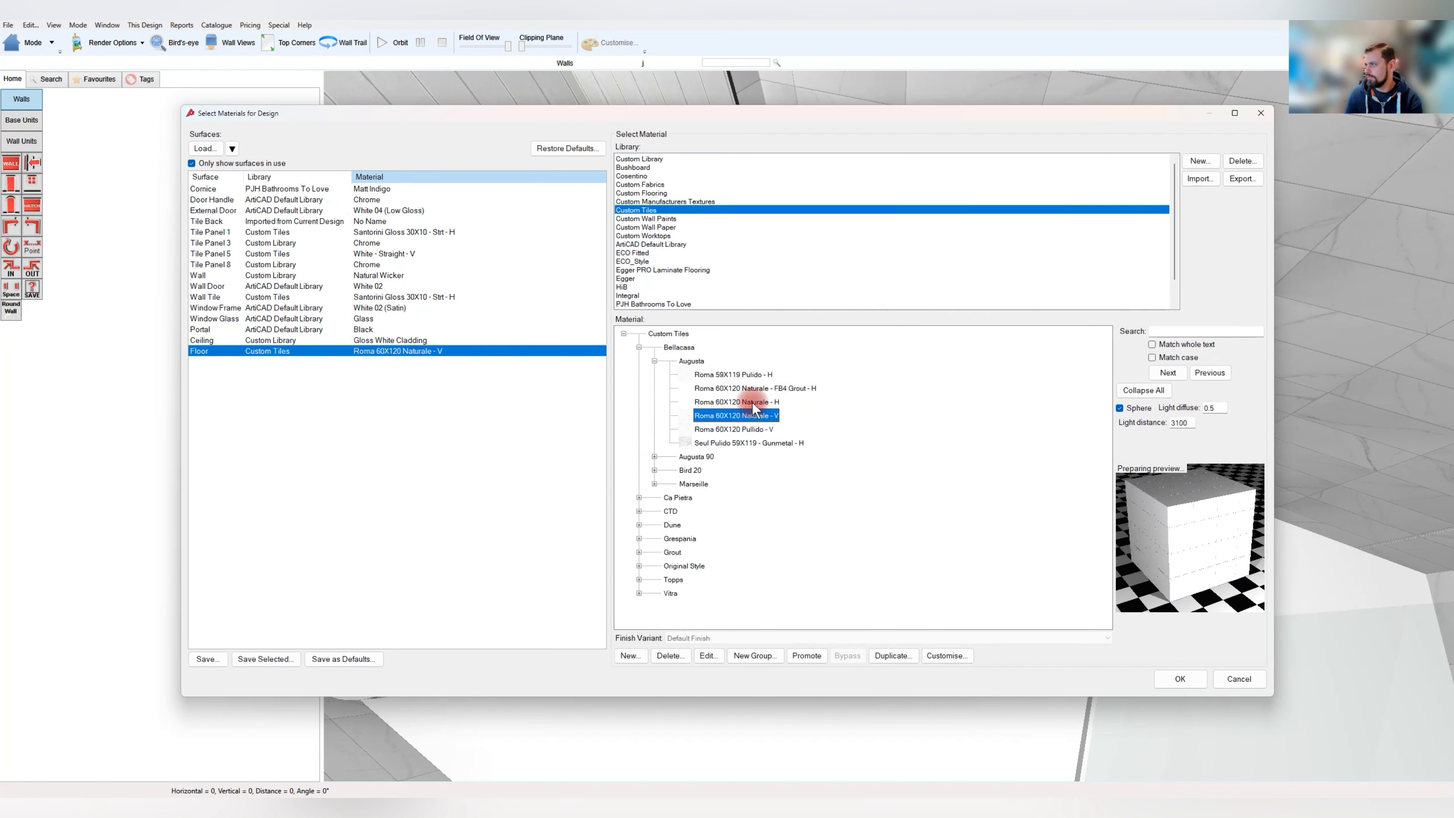
click(1180, 679)
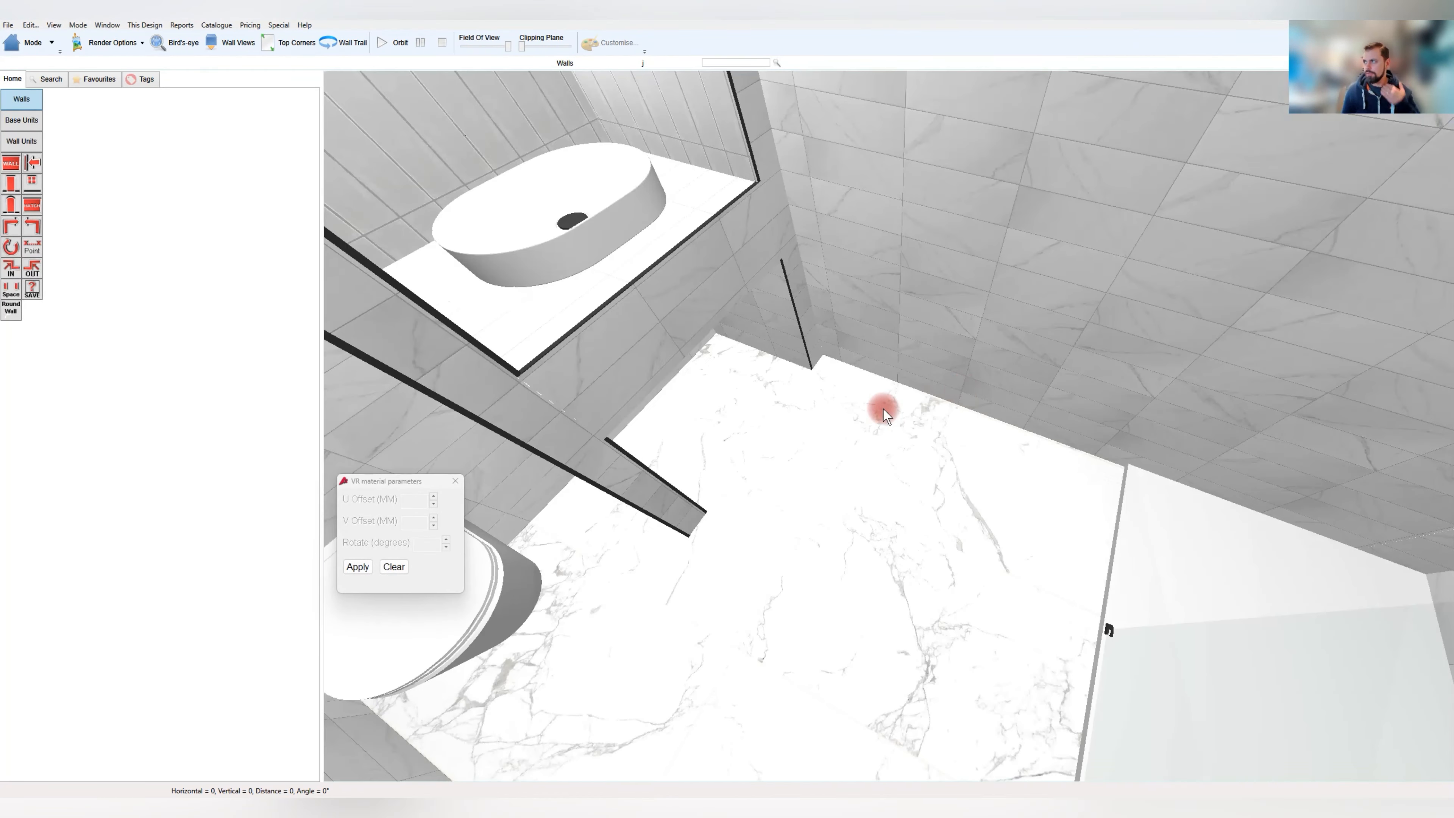
Check the new floor tiles in the 3D view and return to the plan view
drag(883, 408, 715, 330)
click(29, 40)
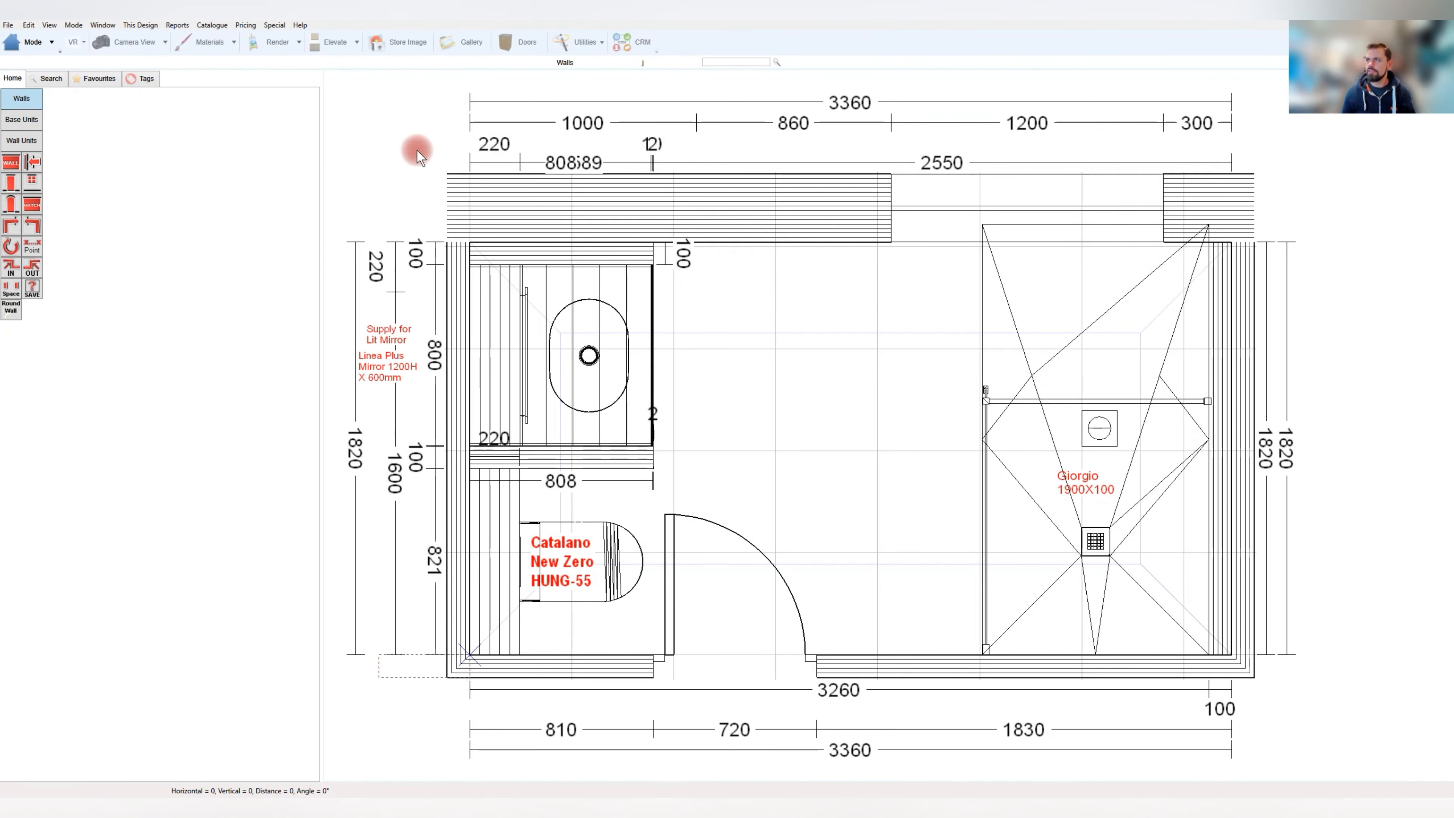
right_click(796, 412)
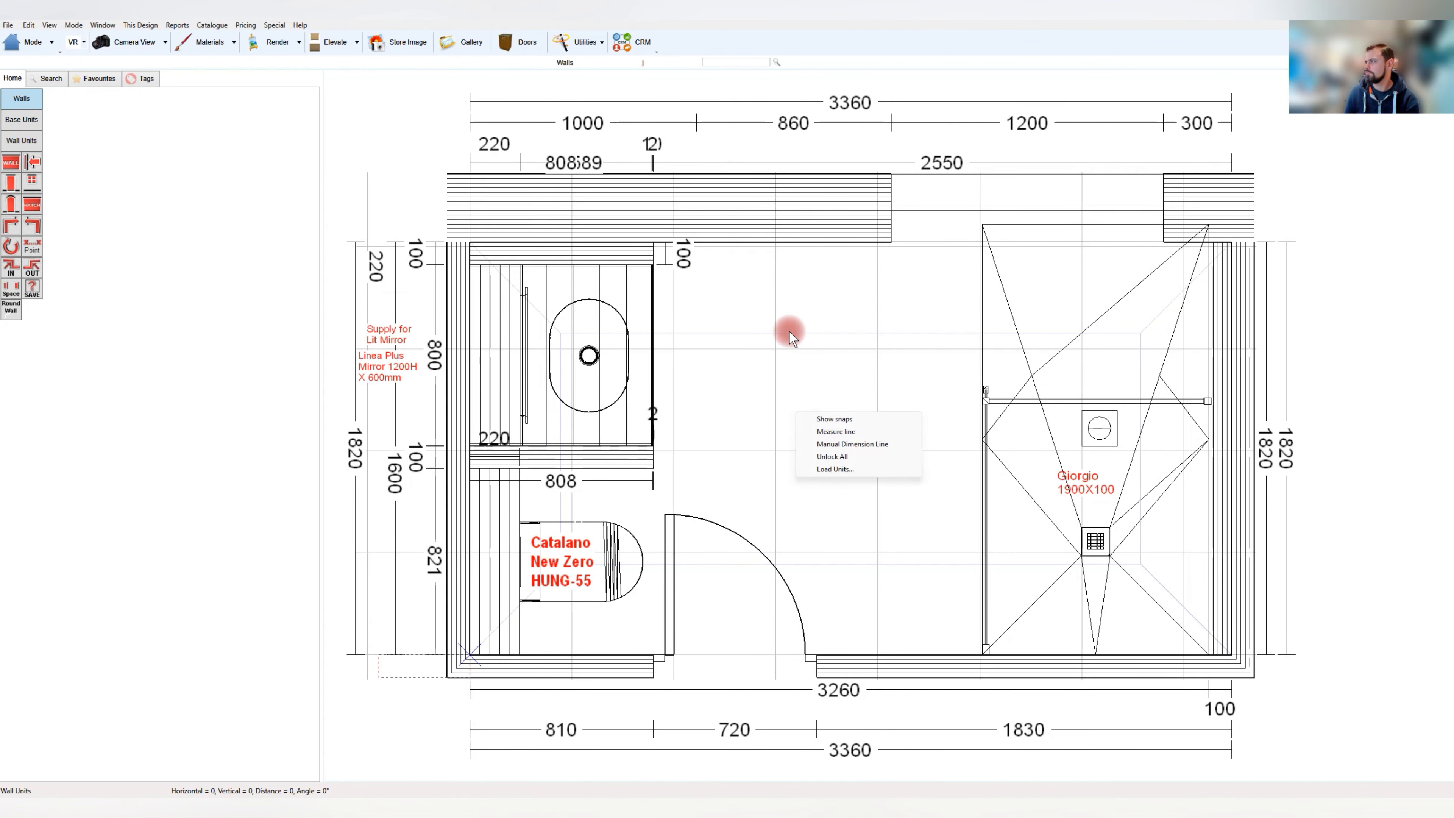
click(785, 328)
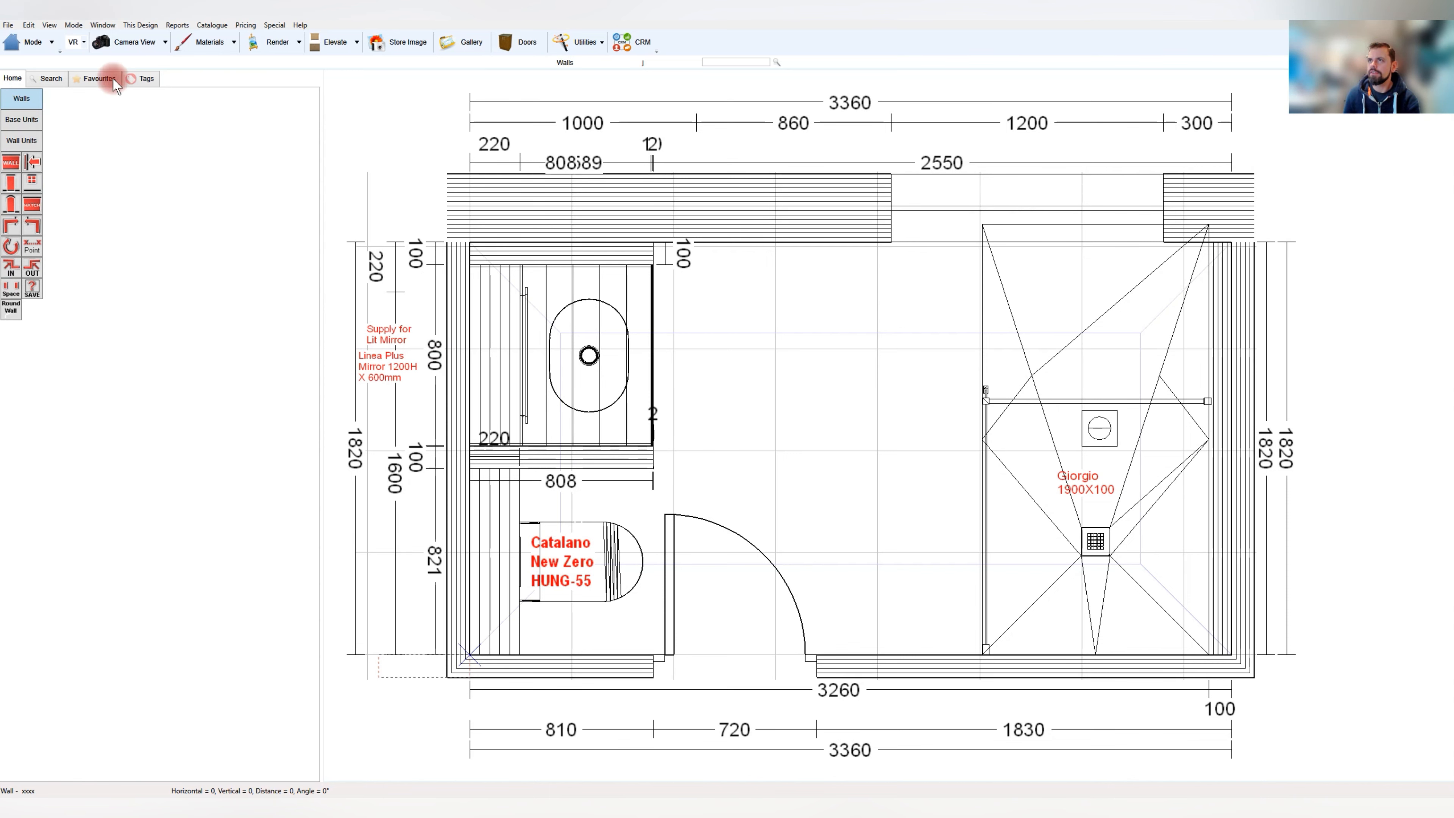
Try the Aqualla favourite Shower - Kyloe - Wall Arm - 250 - Chrome in the plan and delete it
click(100, 78)
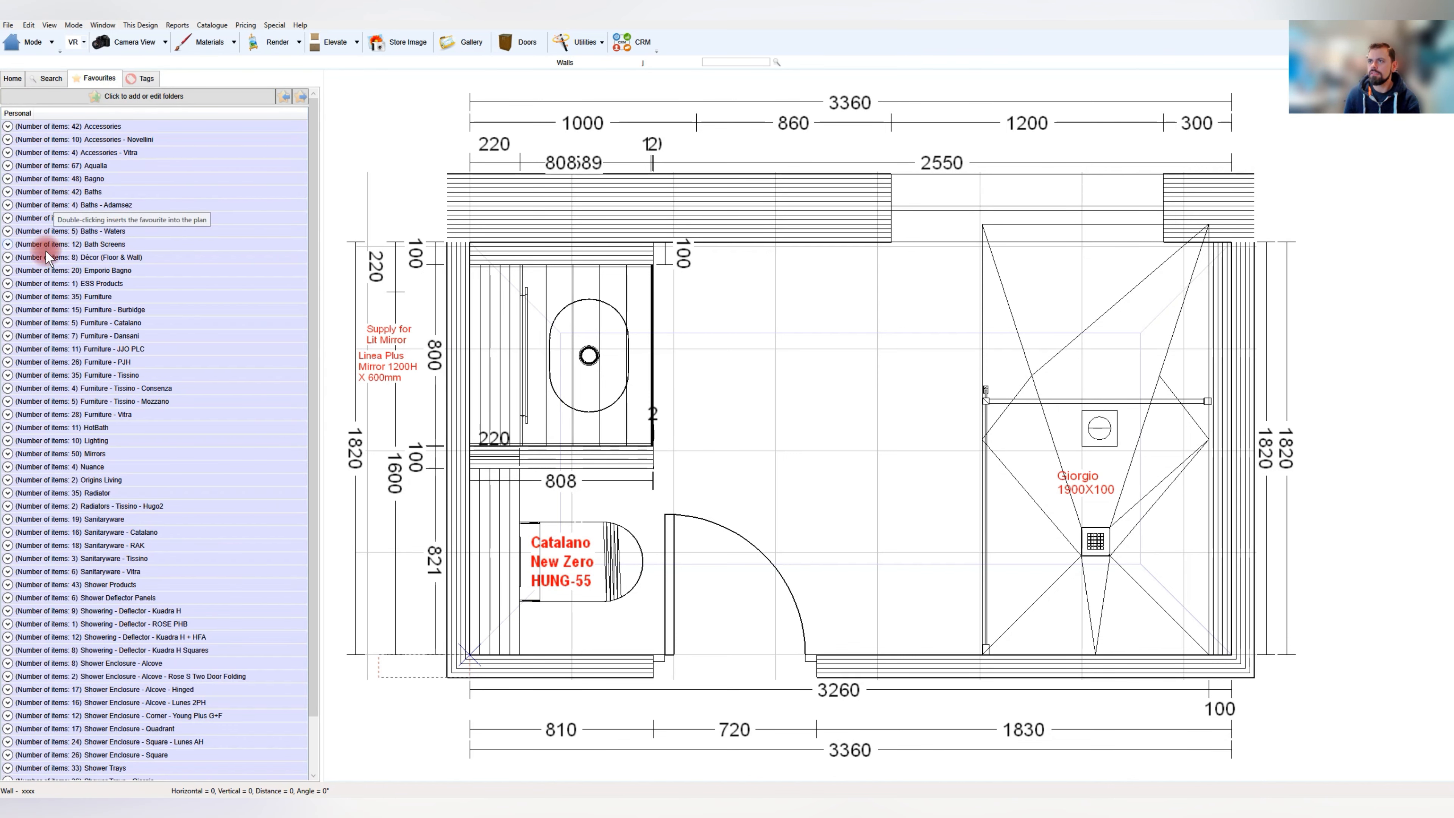
click(7, 166)
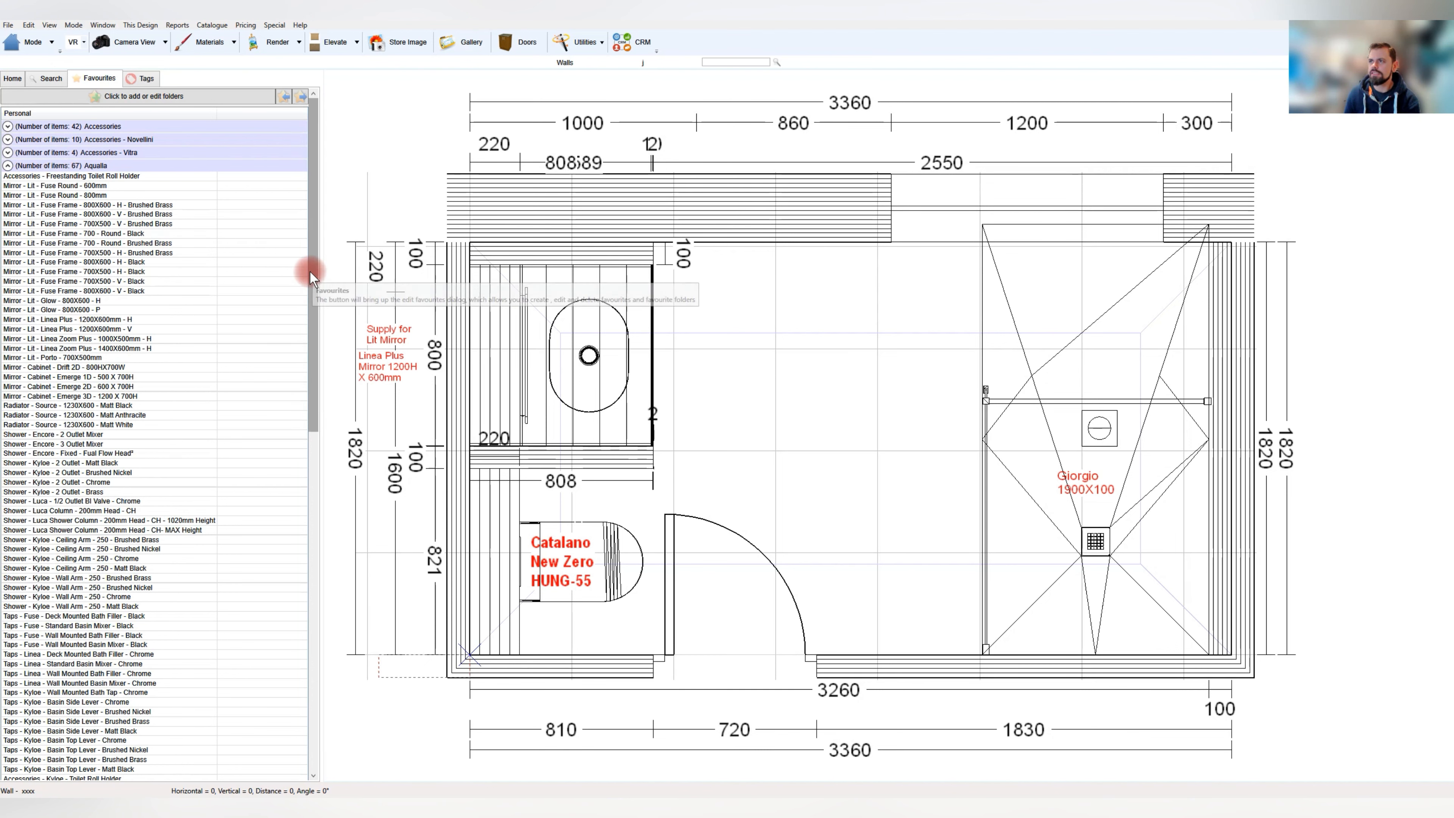
drag(312, 278, 312, 346)
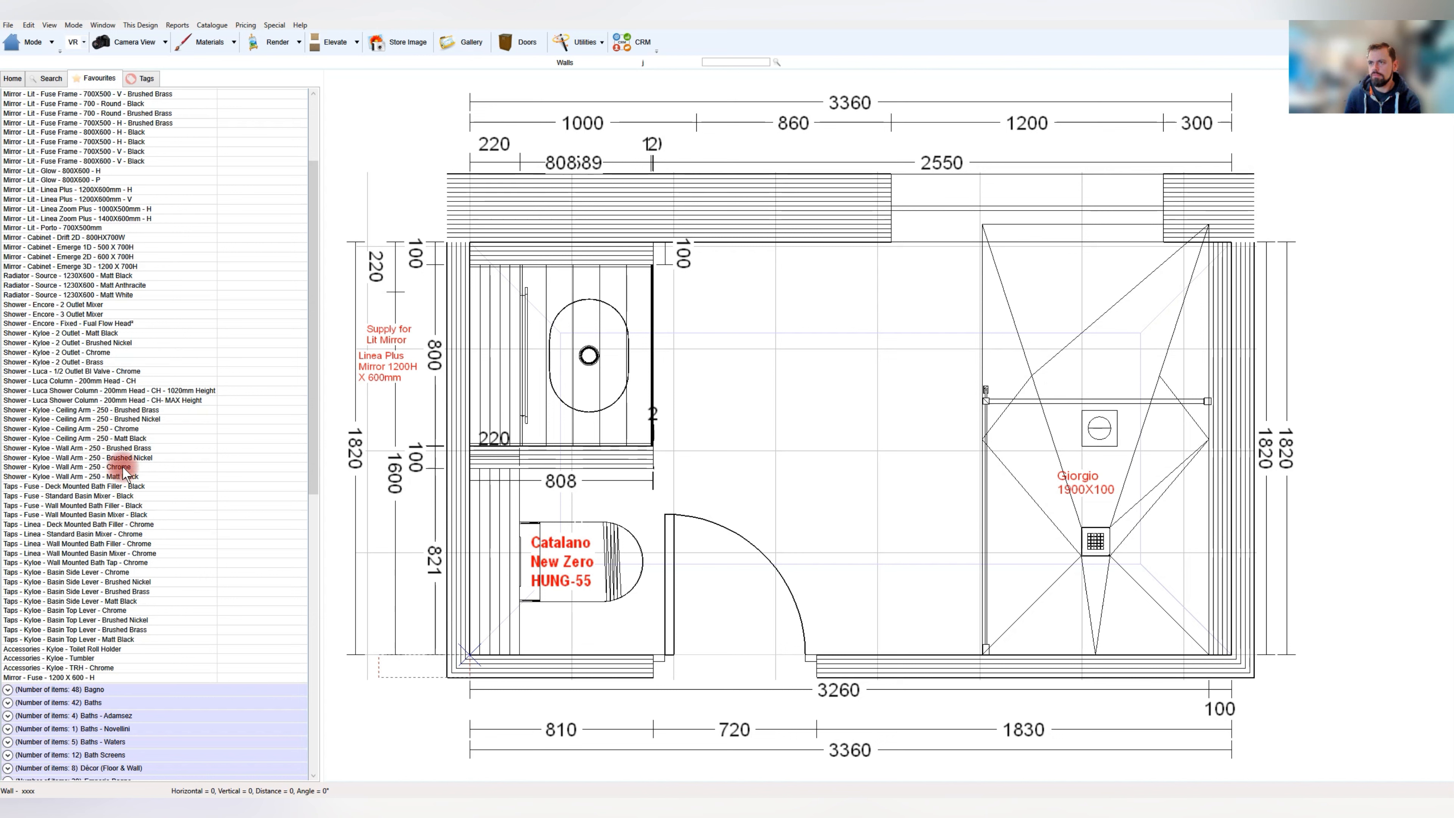
drag(123, 470, 822, 440)
key(Delete)
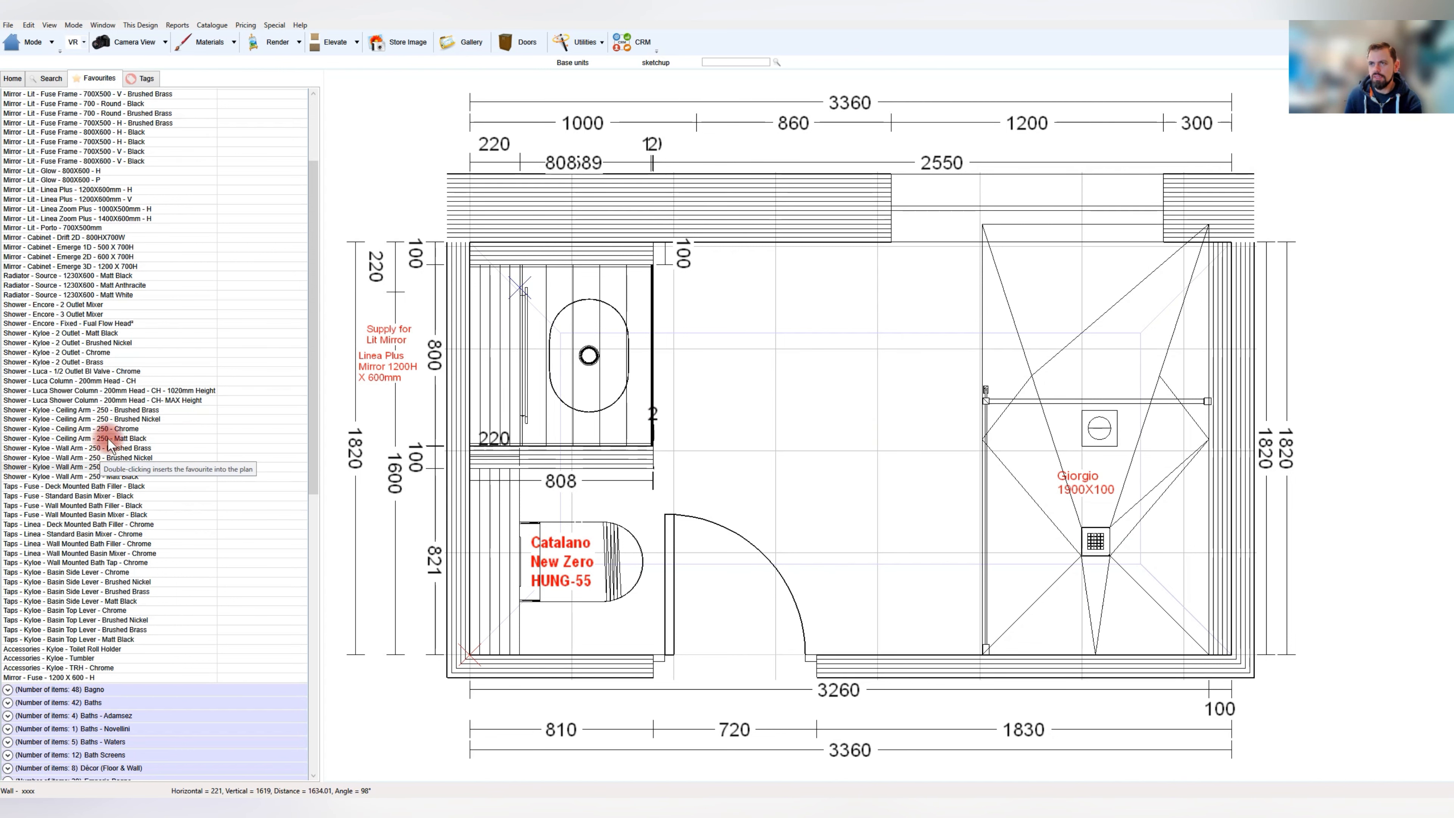
Insert the favourite Shower - Kyloe - Ceiling Arm - 250 - Chrome in the shower area, beside the drain
double_click(117, 429)
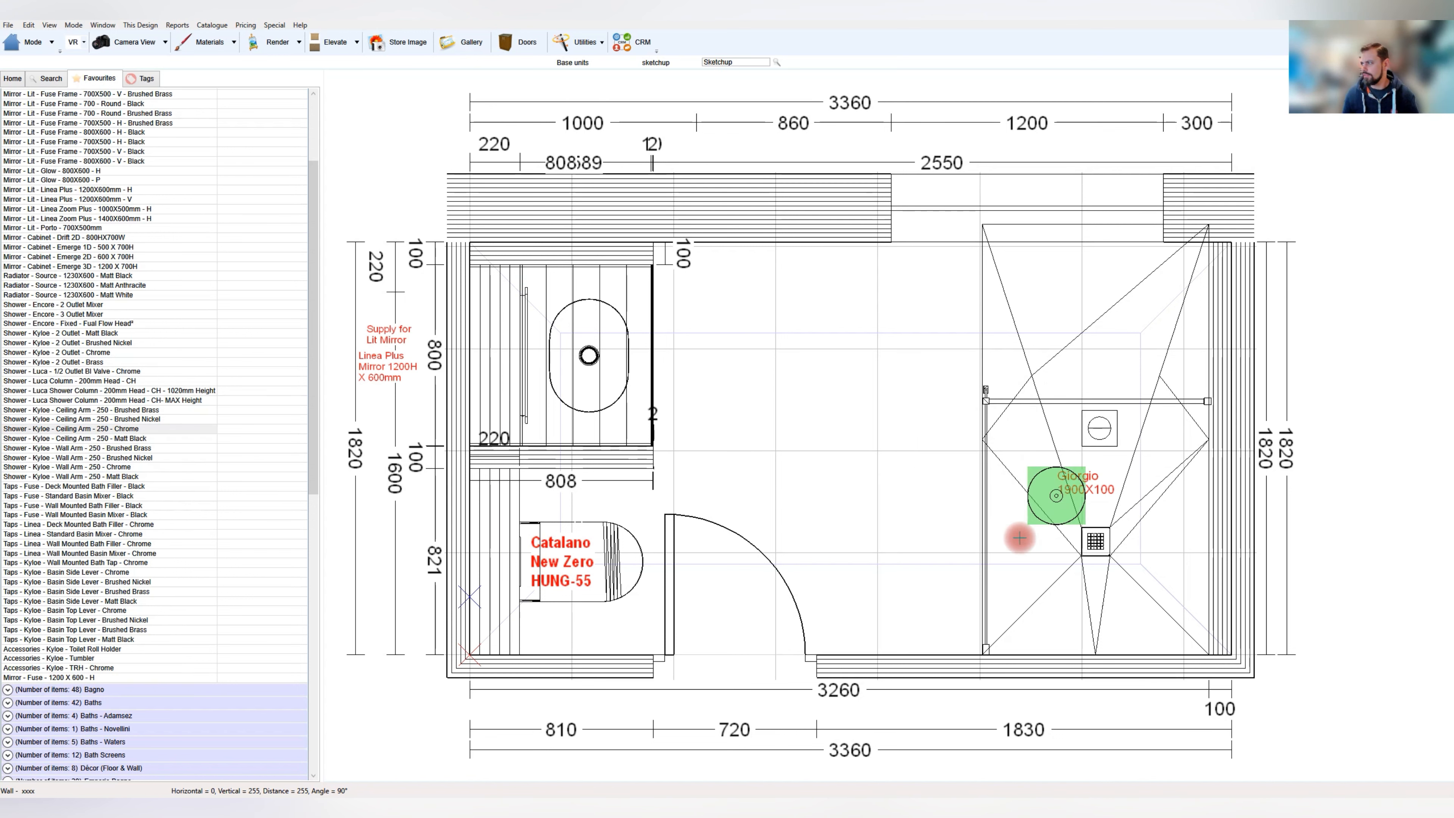
drag(1125, 513, 1127, 479)
click(925, 500)
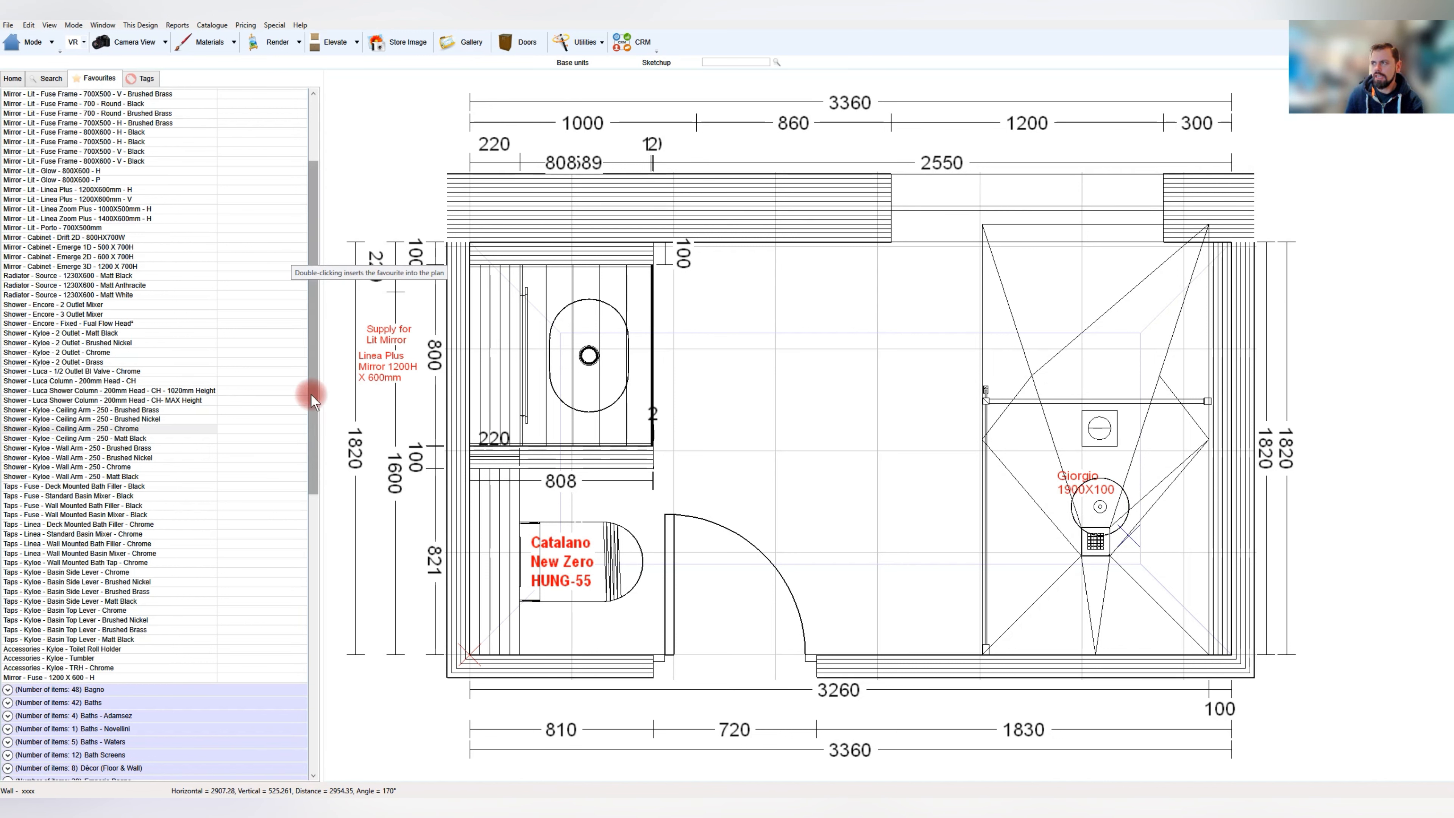
Place the Kyloe Toilet Roll Holder favourite on the wall between the toilet and the door and set its material to Chrome
double_click(89, 649)
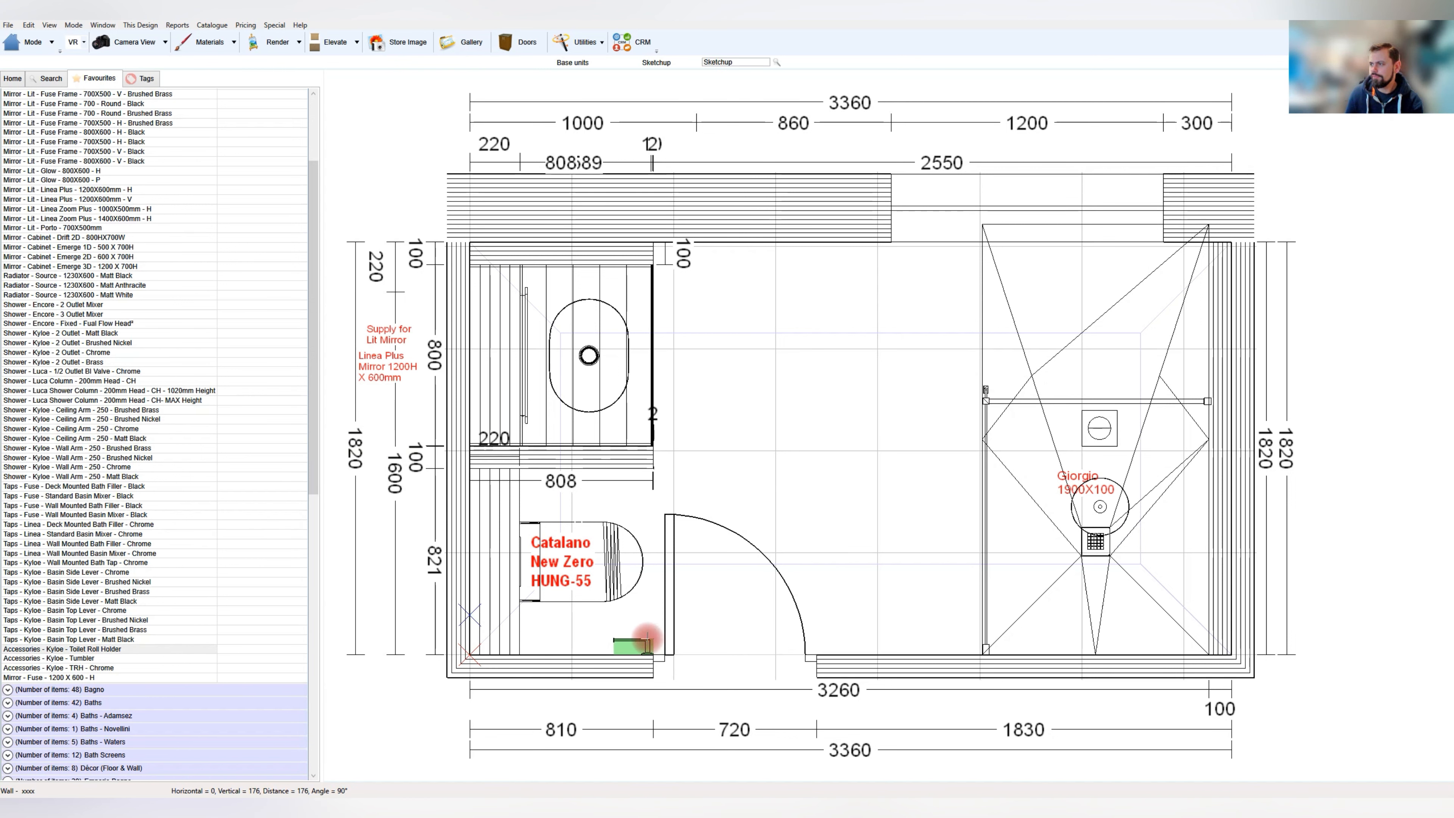
click(651, 637)
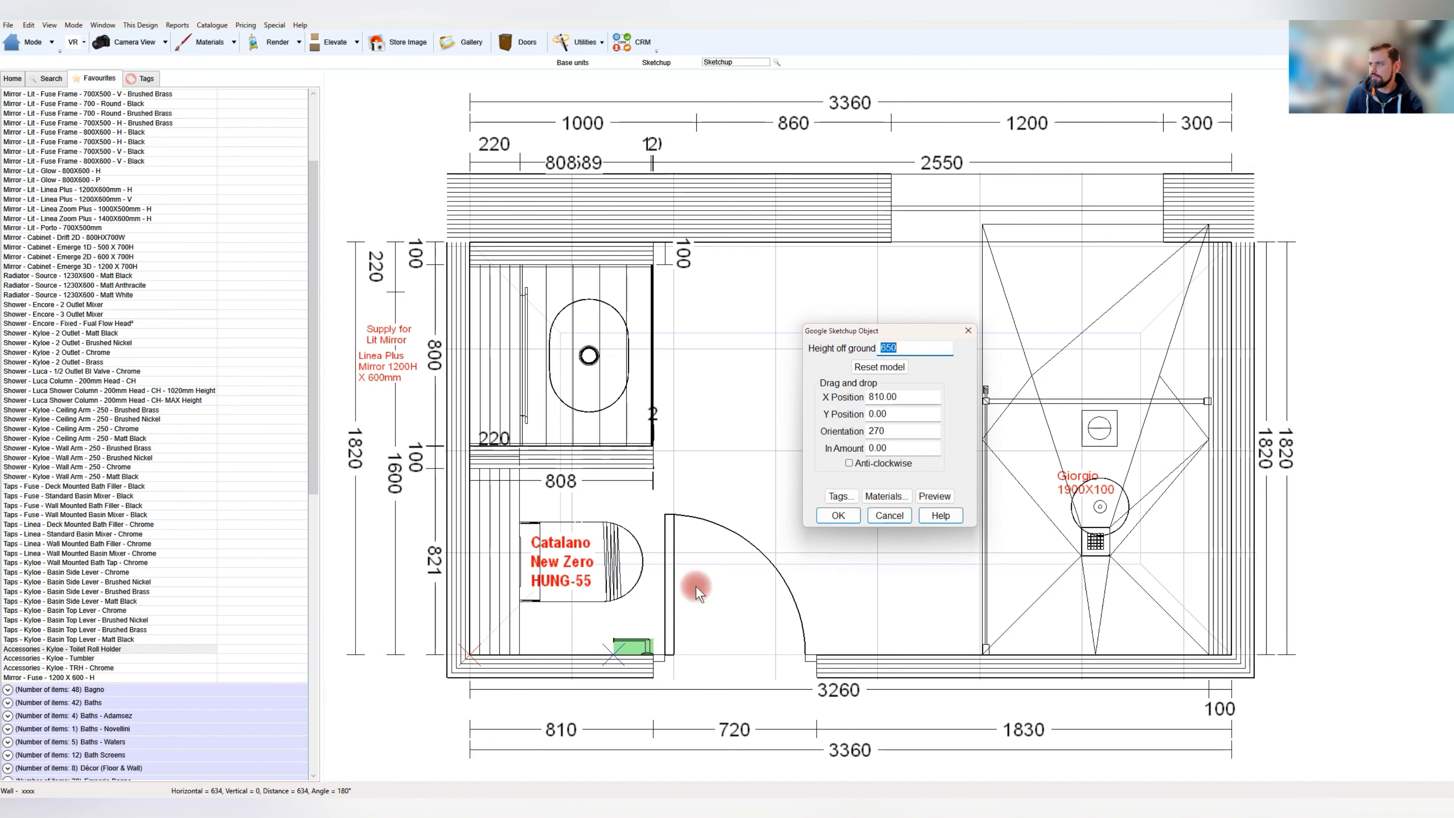
click(947, 496)
click(902, 531)
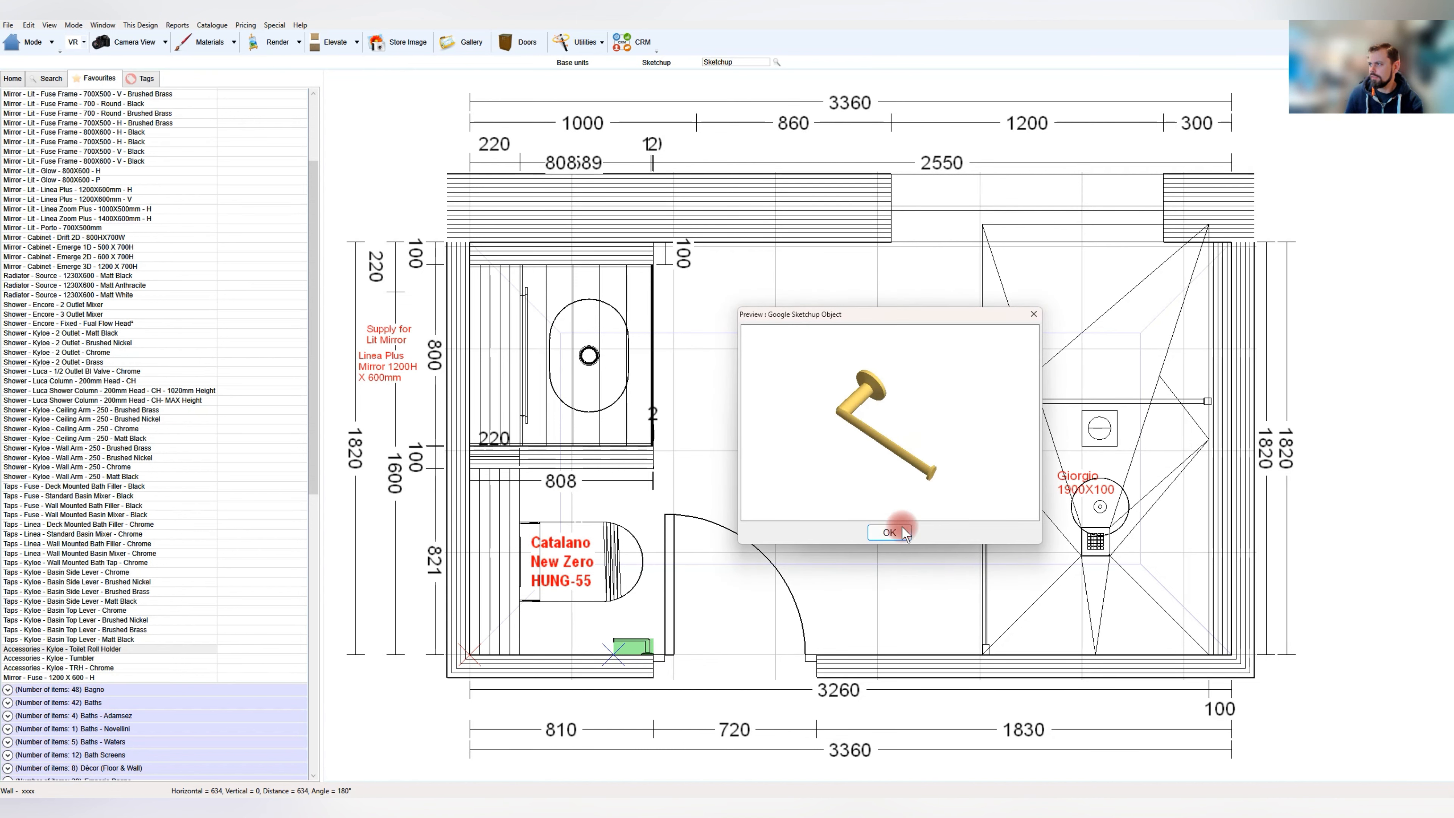
click(887, 494)
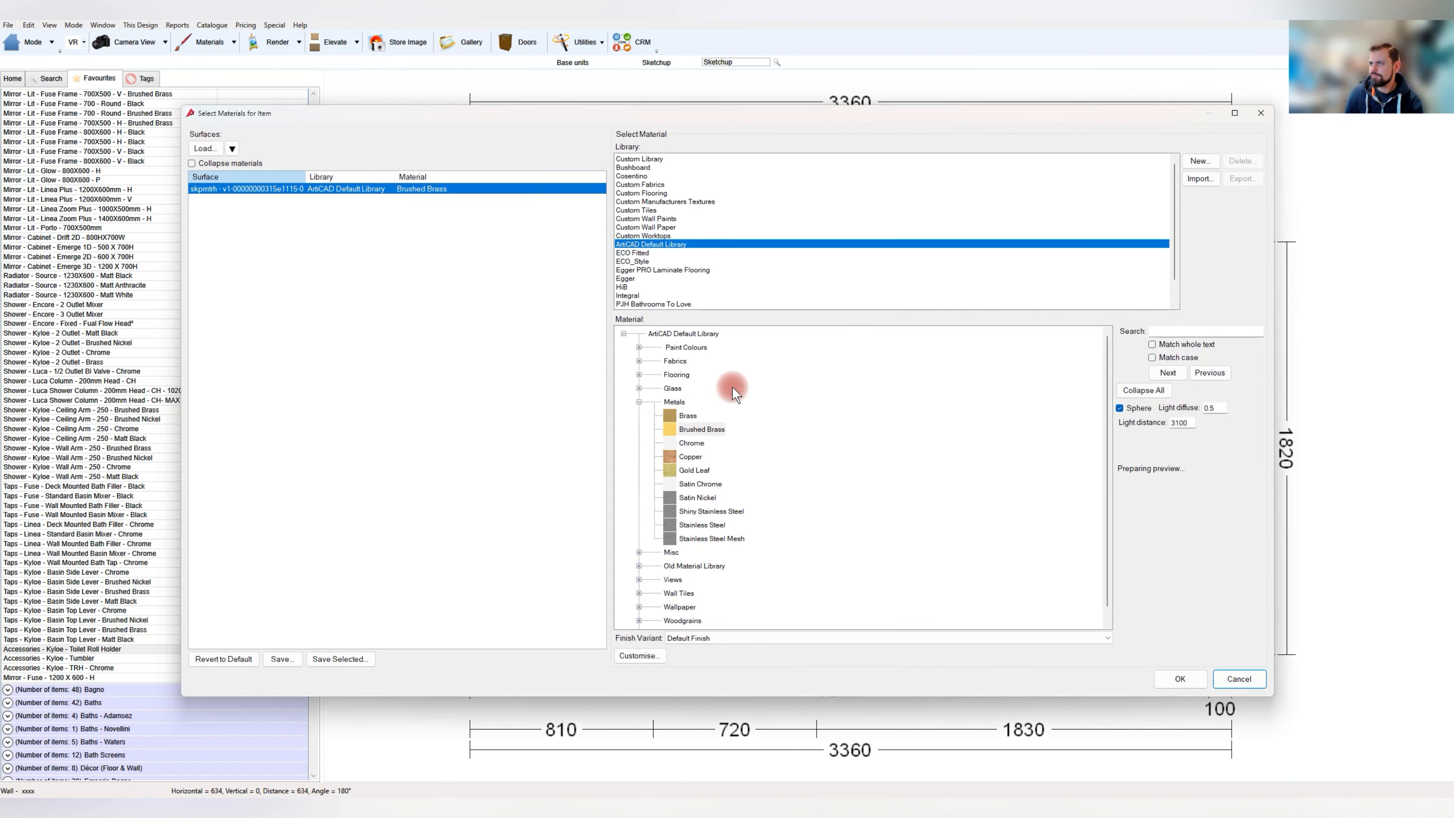
click(691, 443)
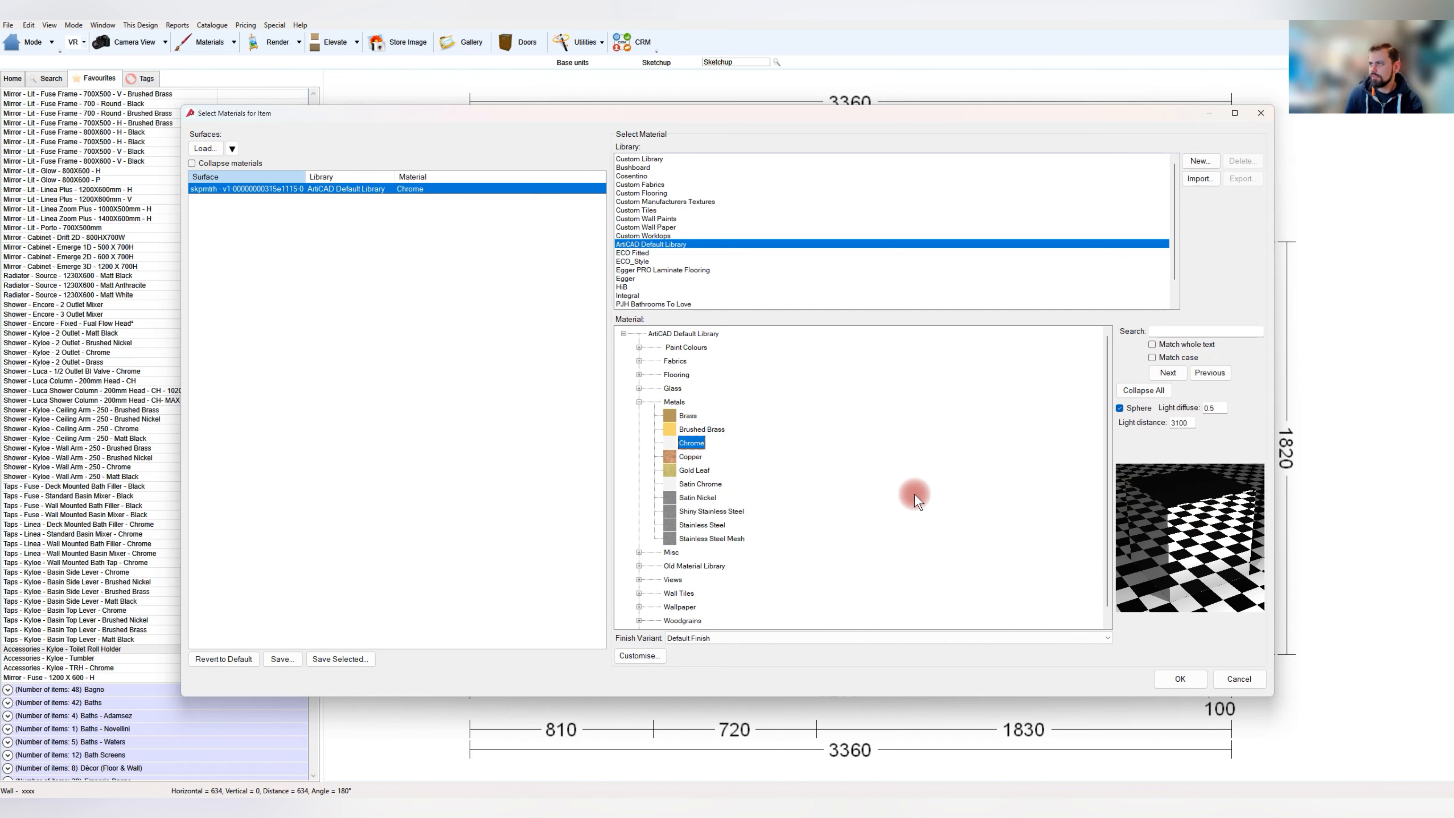
click(1180, 679)
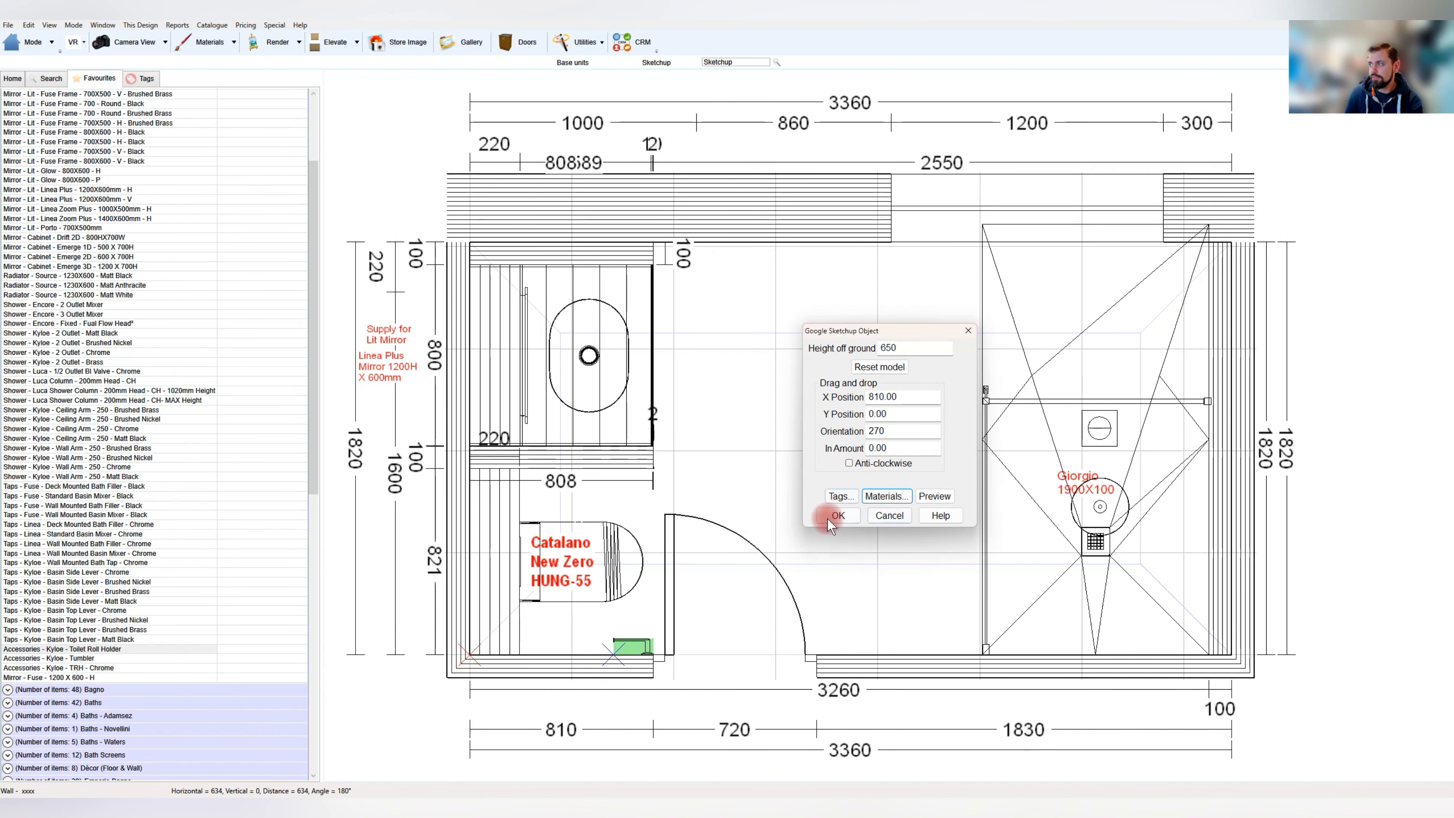
click(838, 515)
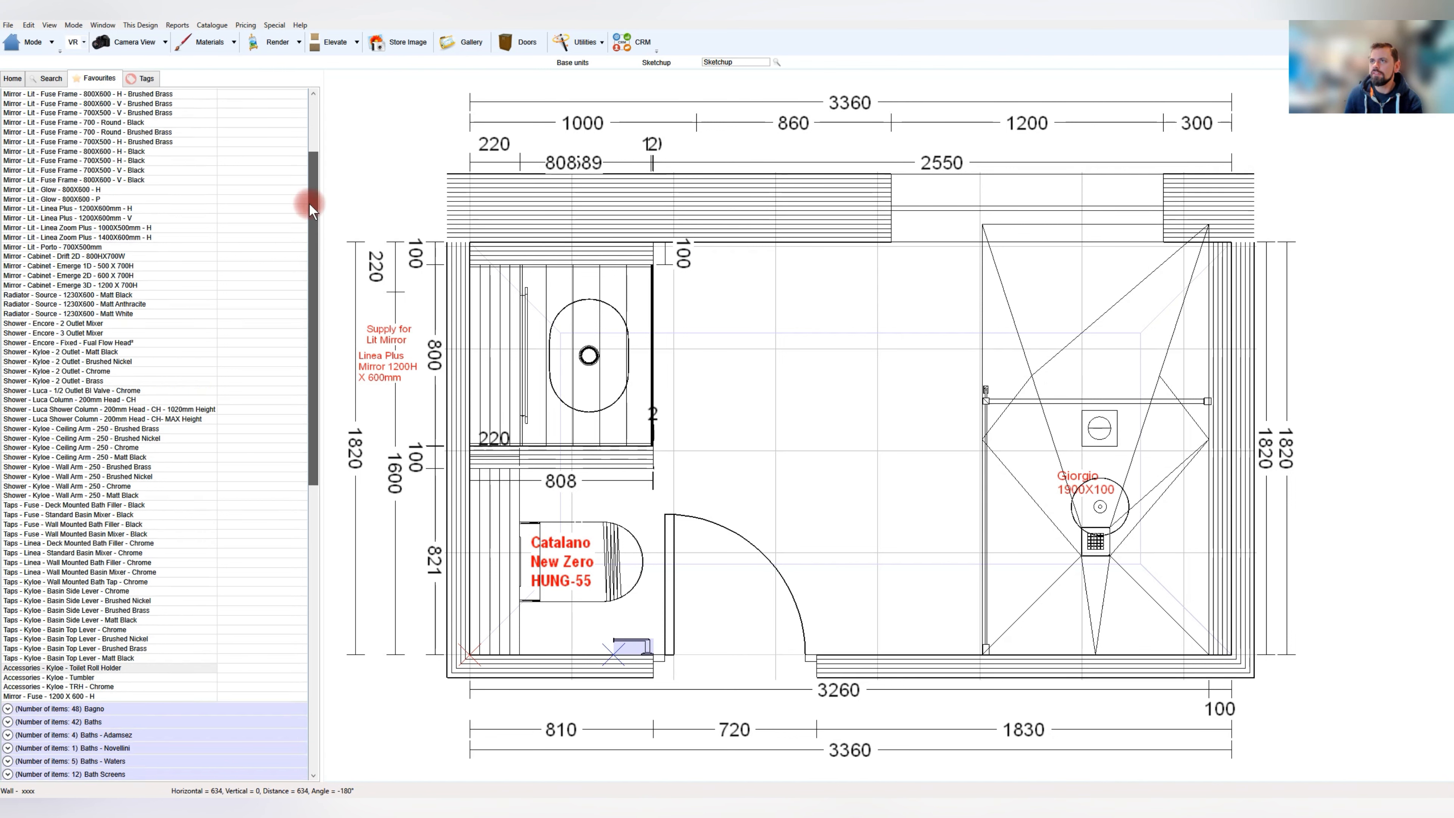
Save the design and collapse the Aqualla folder in the favourites list
drag(311, 202, 314, 129)
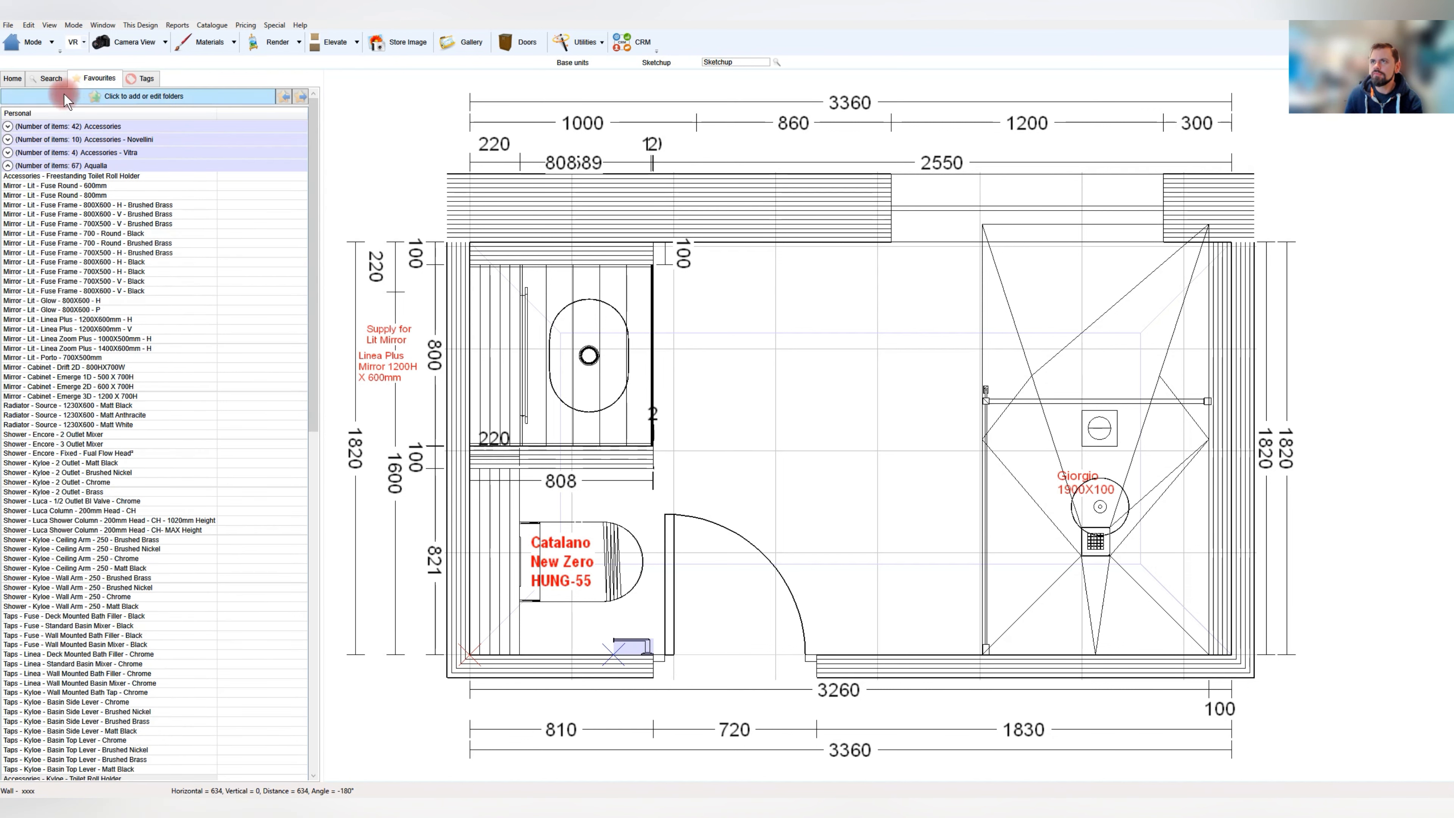
click(10, 76)
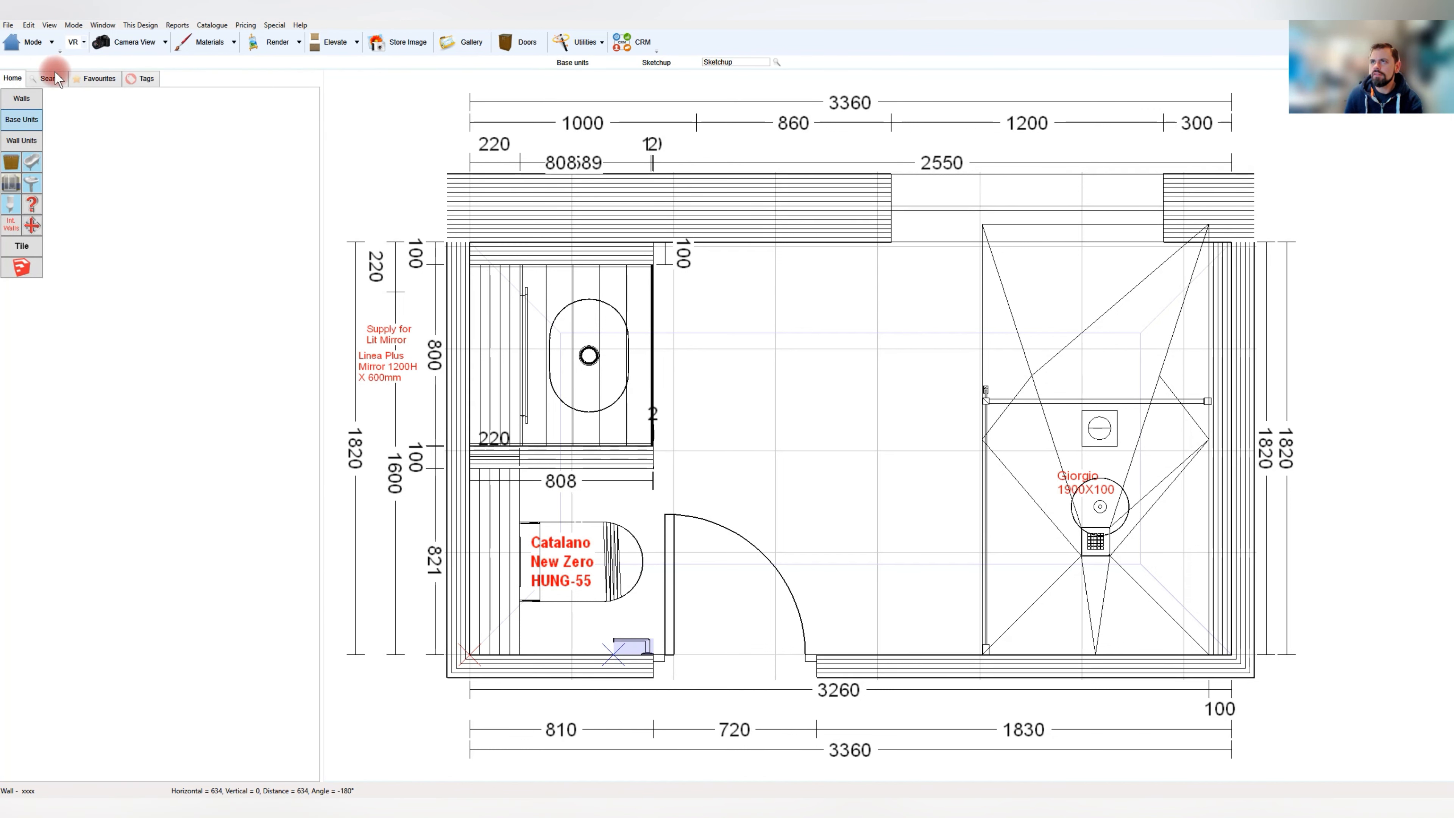
click(56, 73)
click(77, 73)
click(52, 73)
click(17, 79)
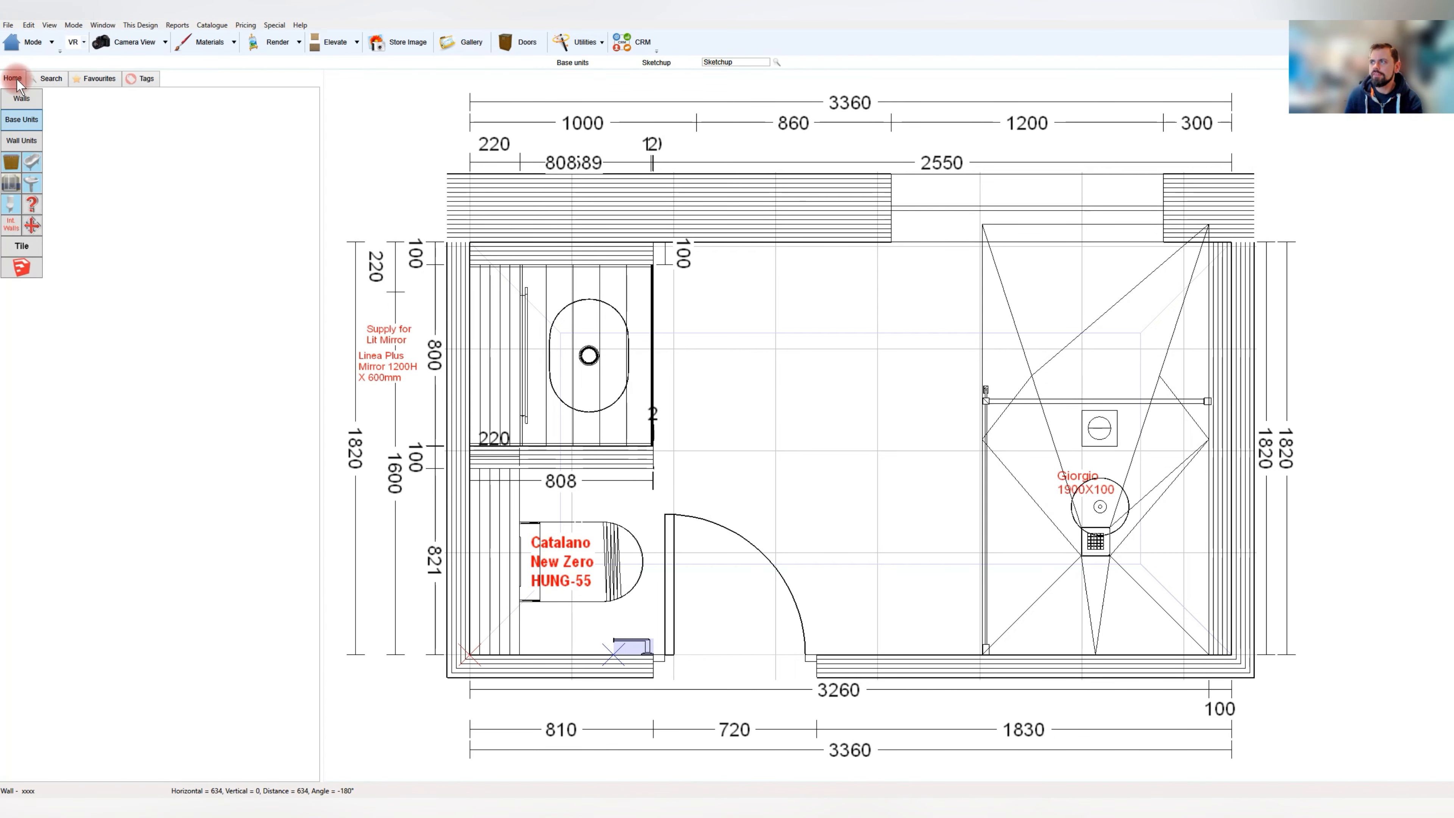
click(8, 25)
click(17, 85)
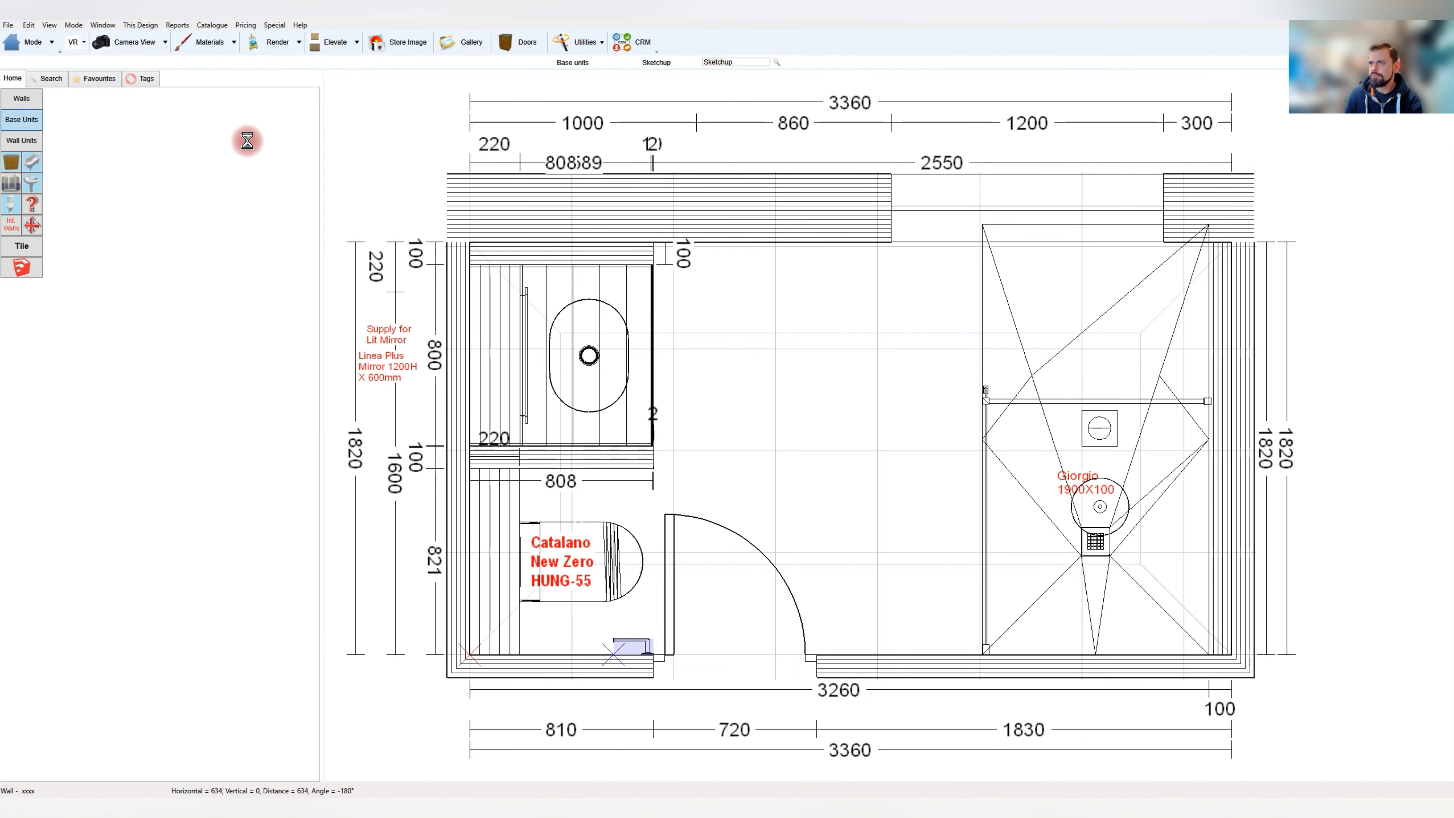
click(107, 81)
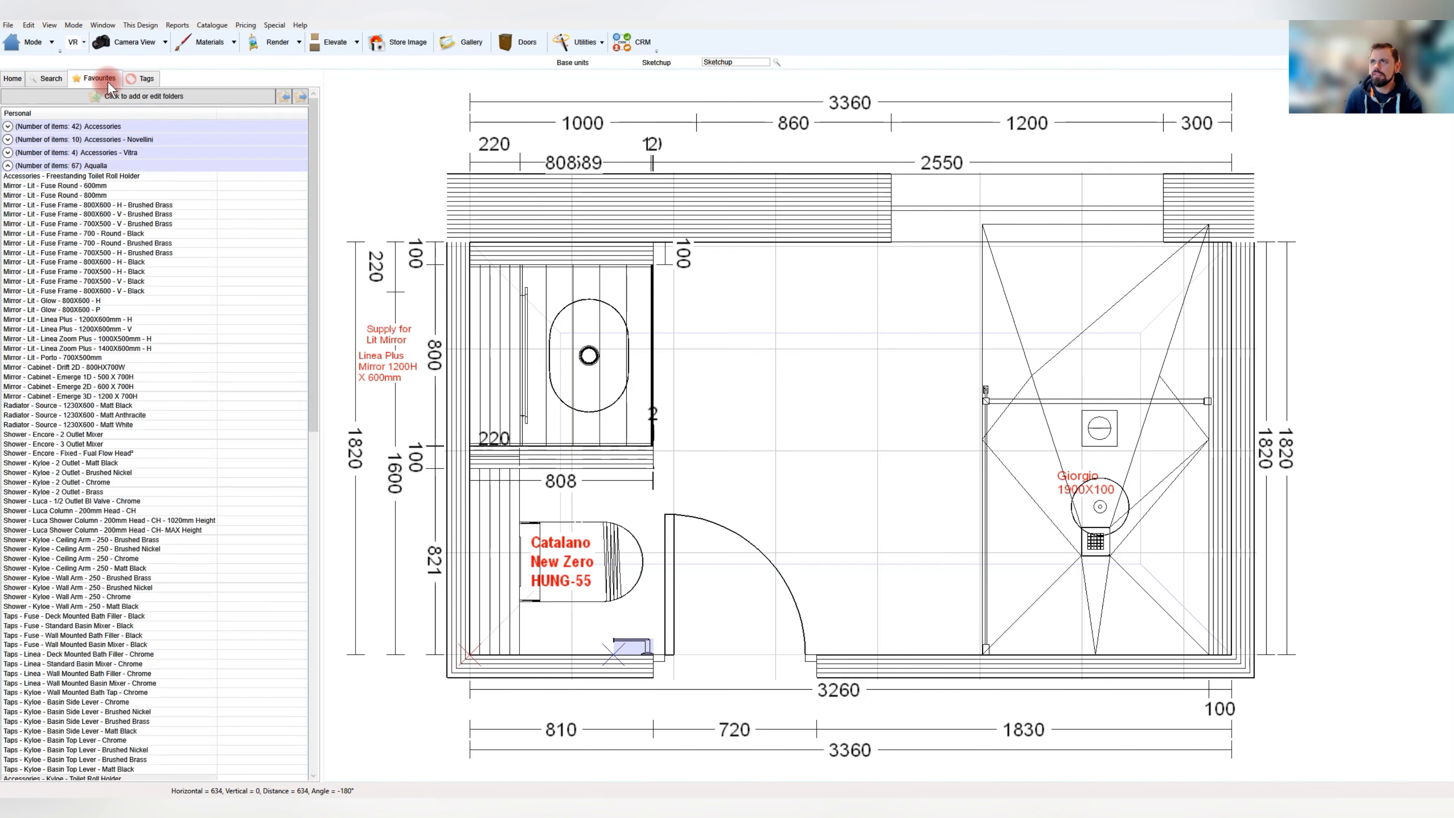
click(62, 167)
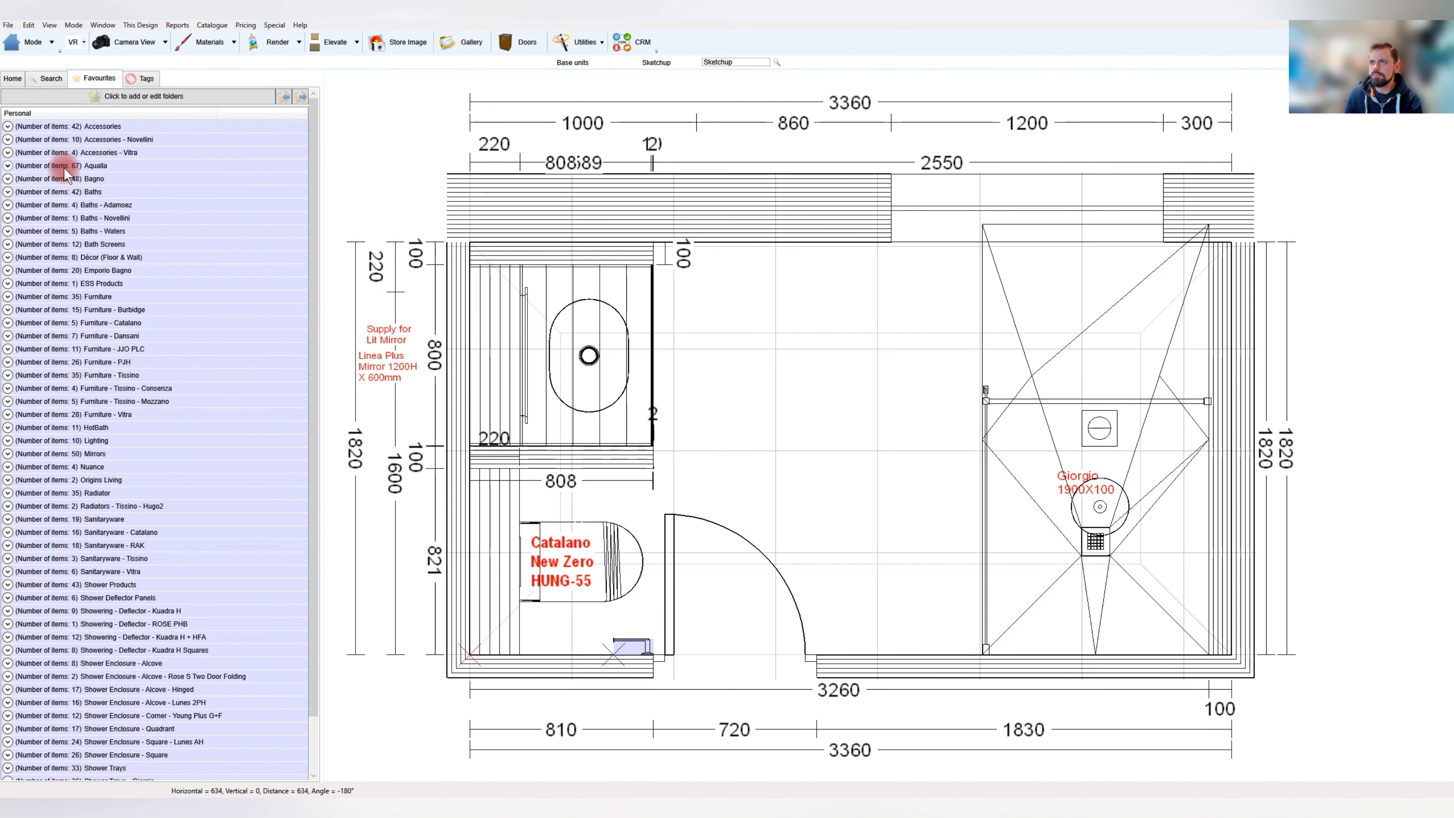
Place the Aqualla favourite Radiator - Source - 1230X600 - Matt White against the wall beside the window and move its text label onto that wall
click(7, 166)
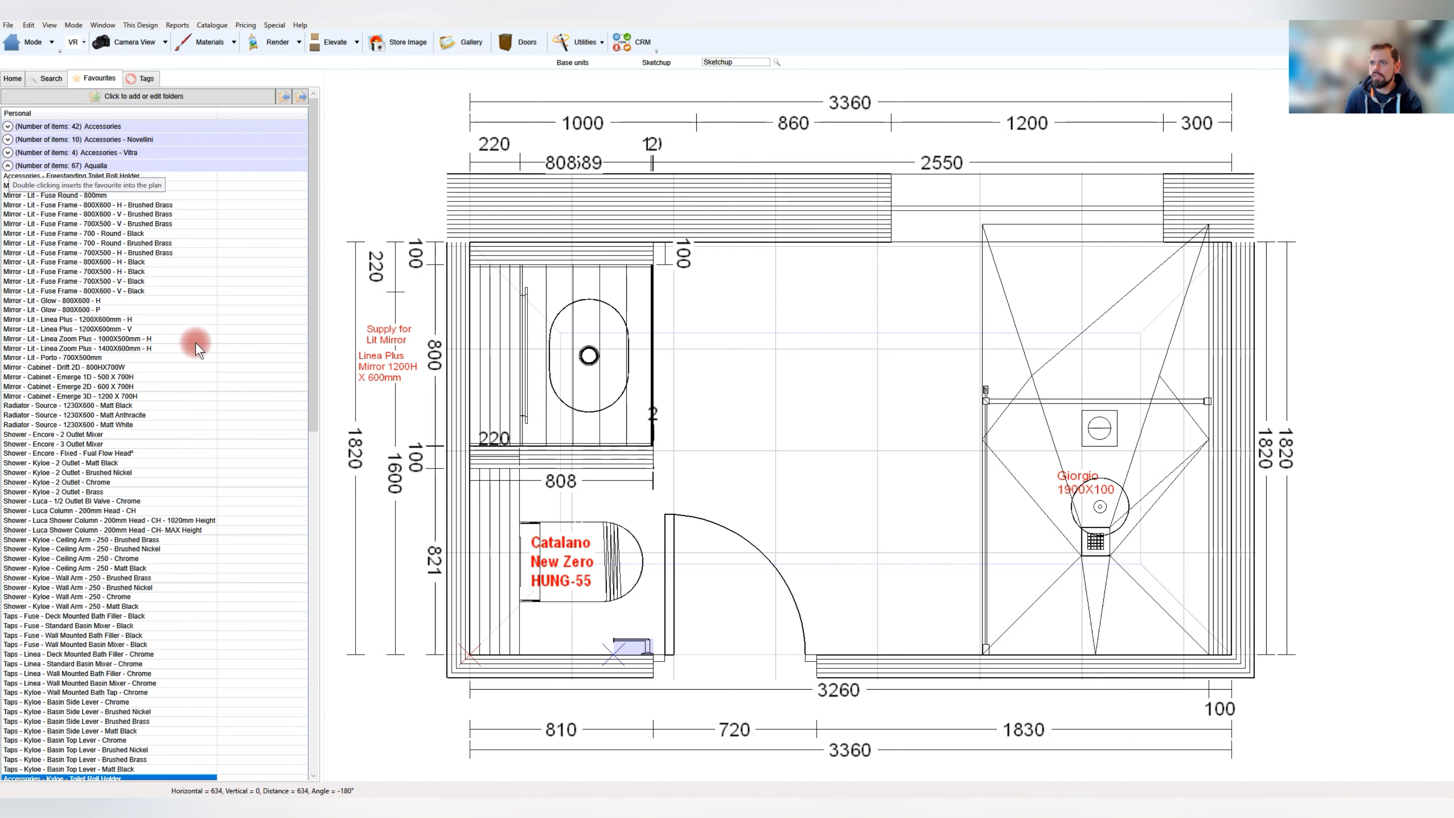
drag(314, 338, 204, 360)
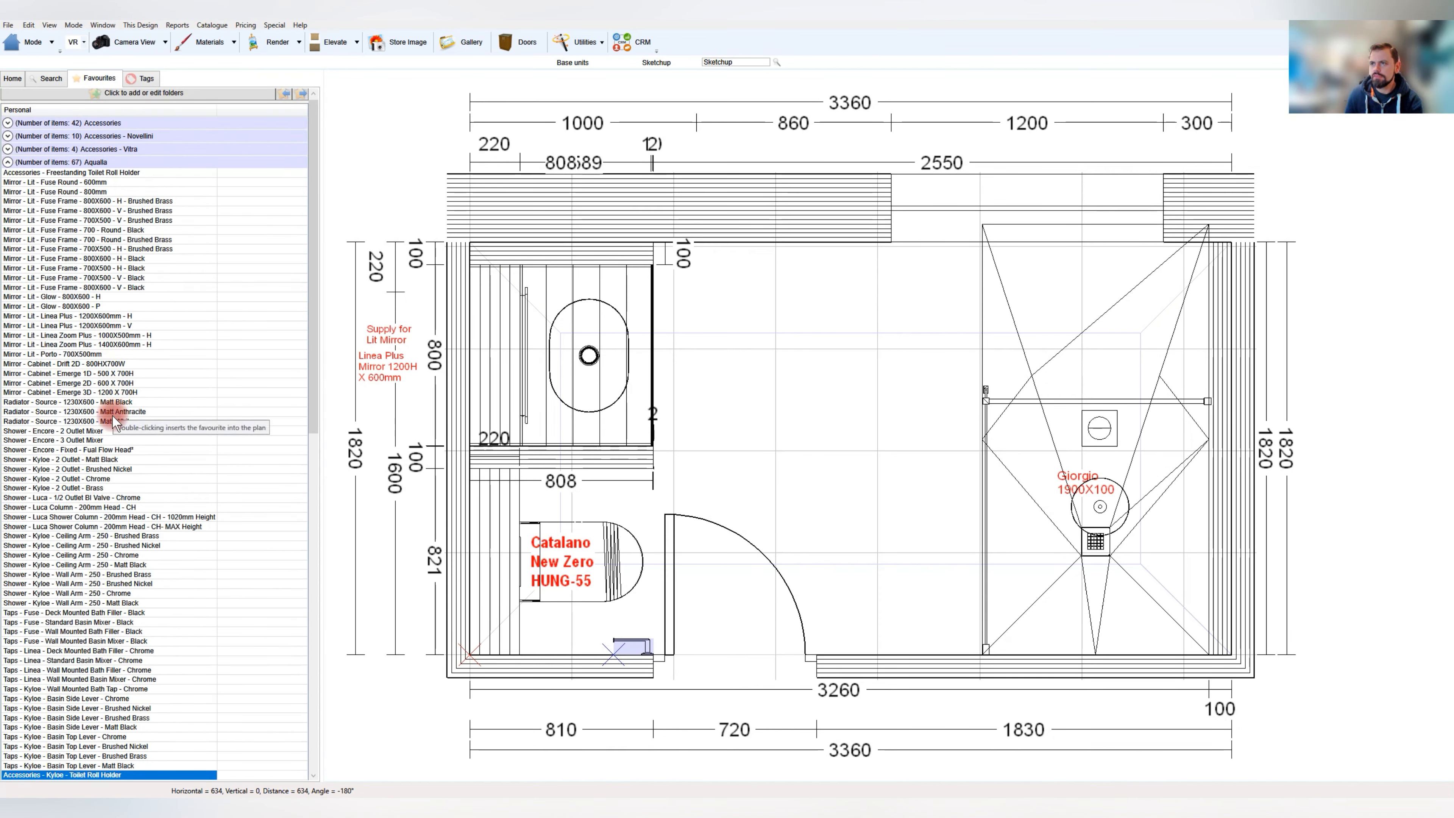
drag(122, 423, 756, 264)
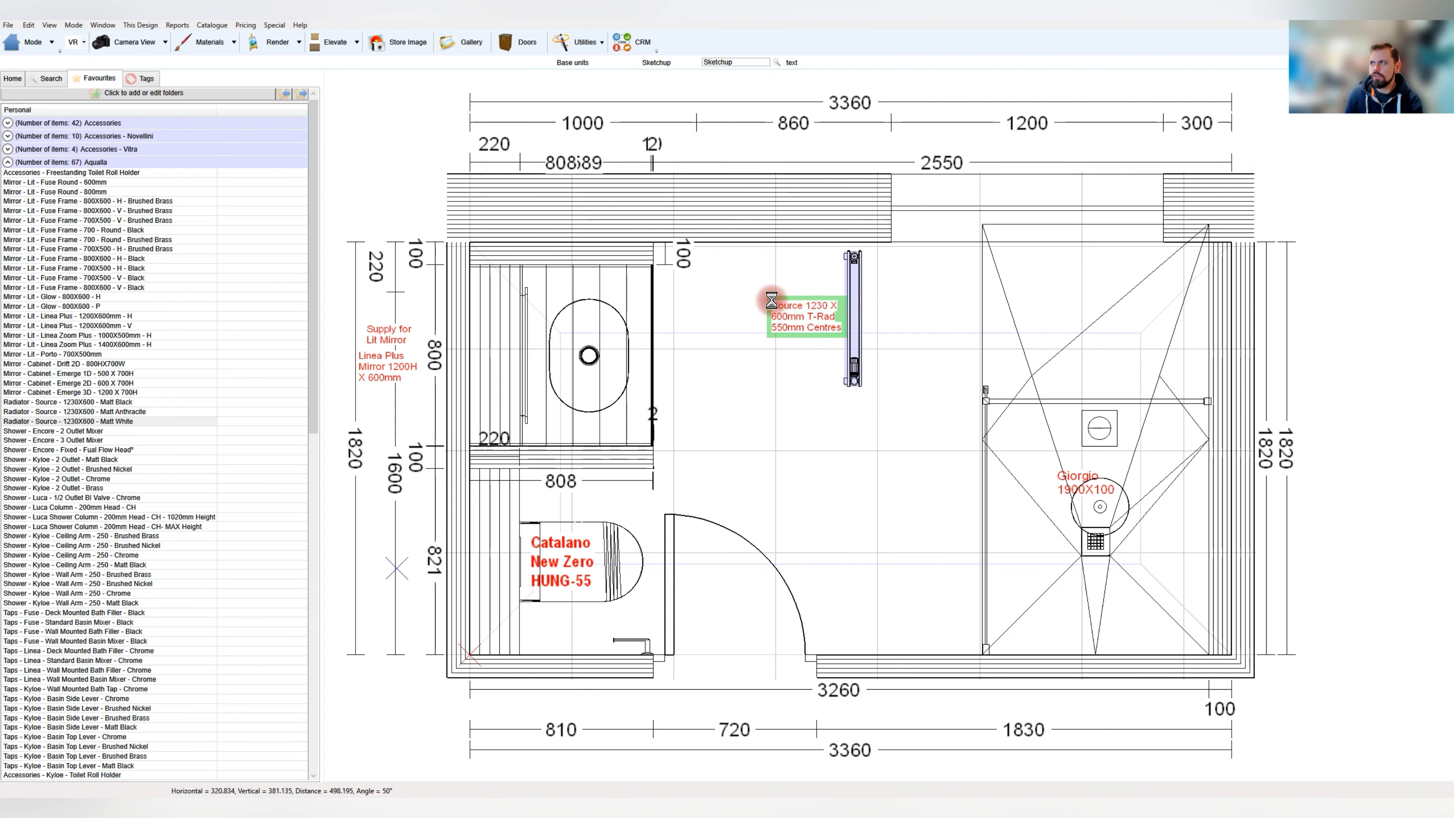
click(772, 301)
mouse_move(857, 286)
mouse_down()
mouse_move(834, 258)
mouse_move(848, 259)
mouse_up()
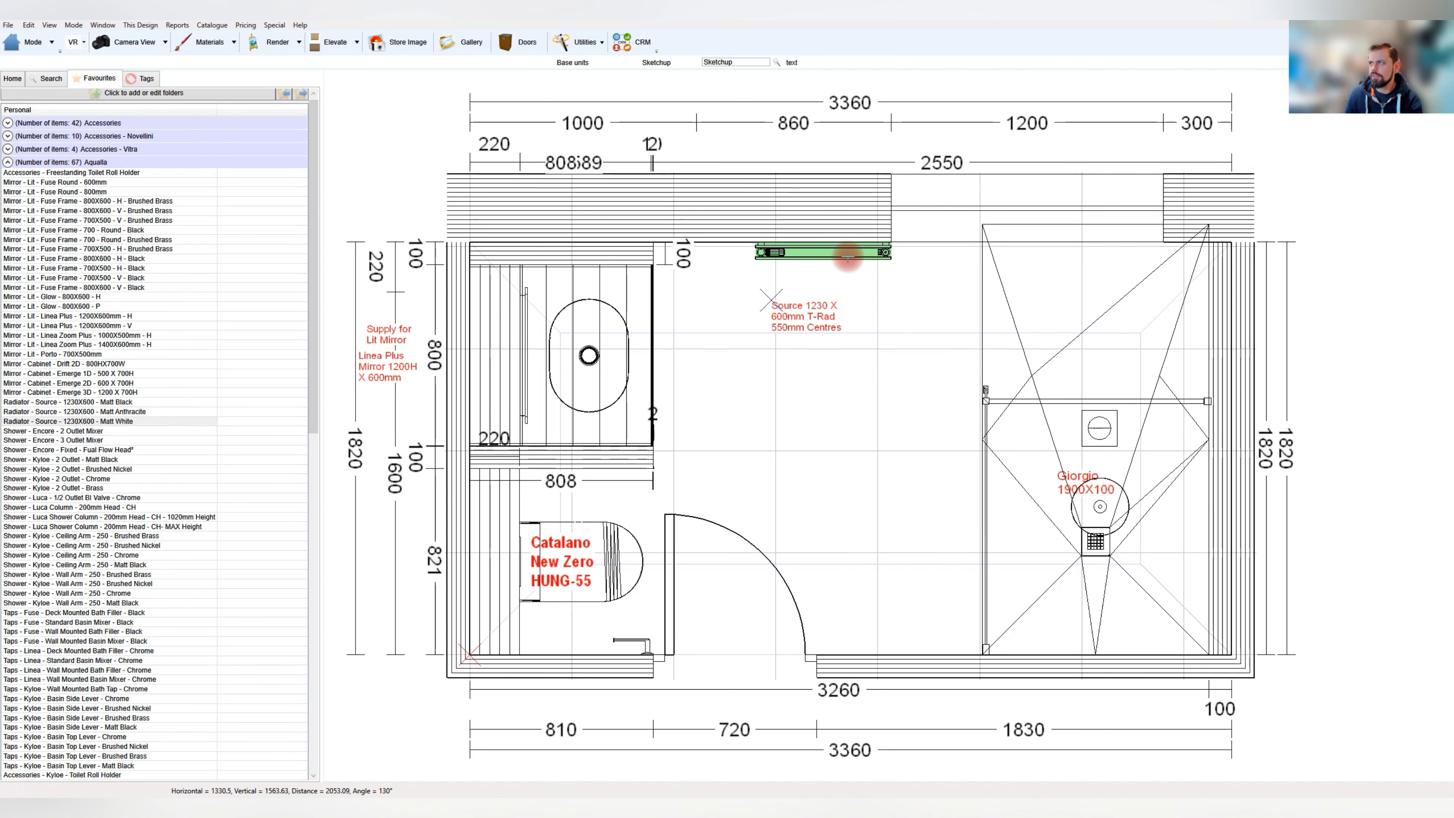
drag(809, 317, 821, 210)
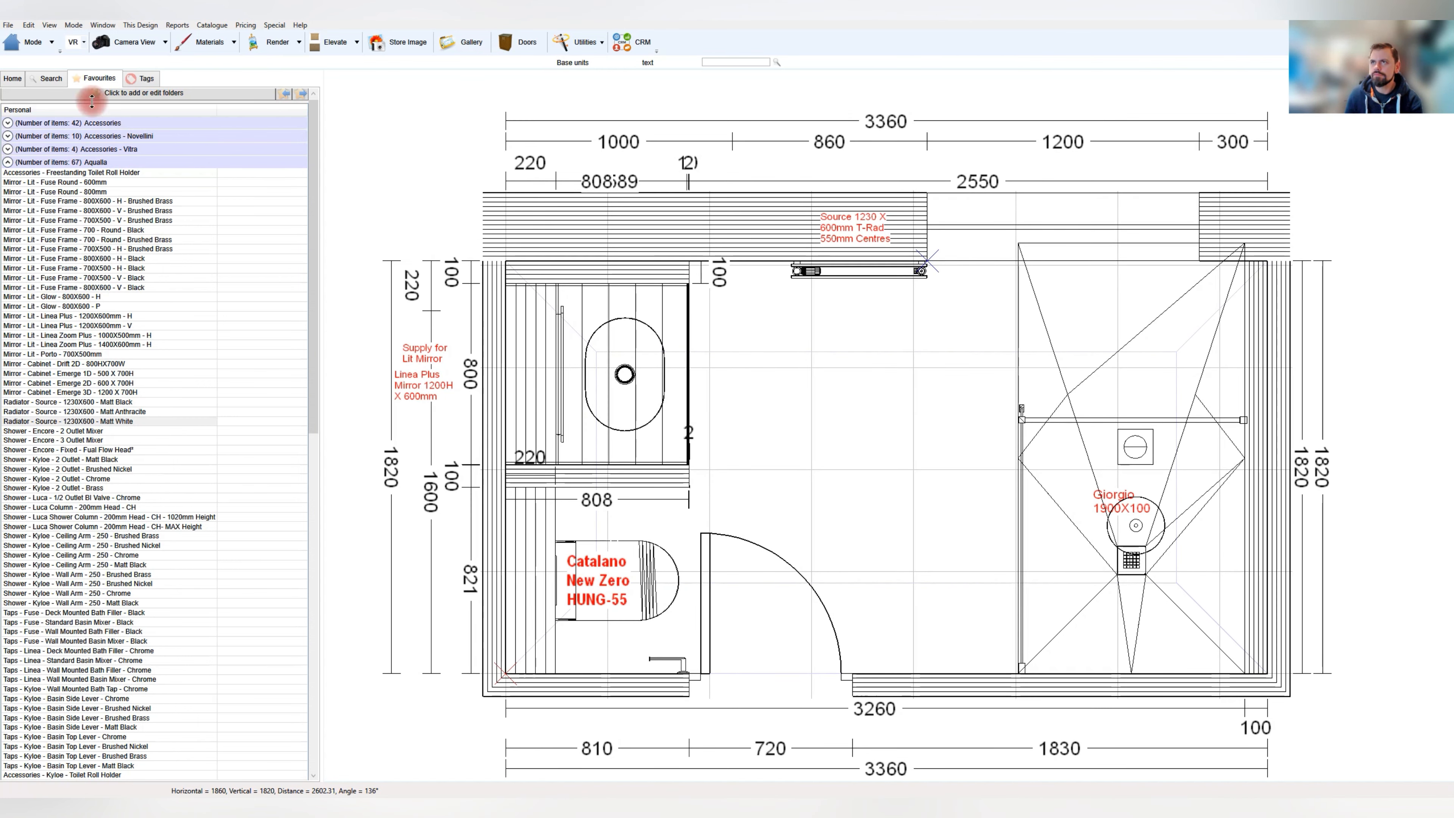
Collapse the Aqualla folder and insert the Bagno favourite M-line - Hand Stick - Chrome in the open floor area
click(44, 81)
click(94, 78)
click(8, 162)
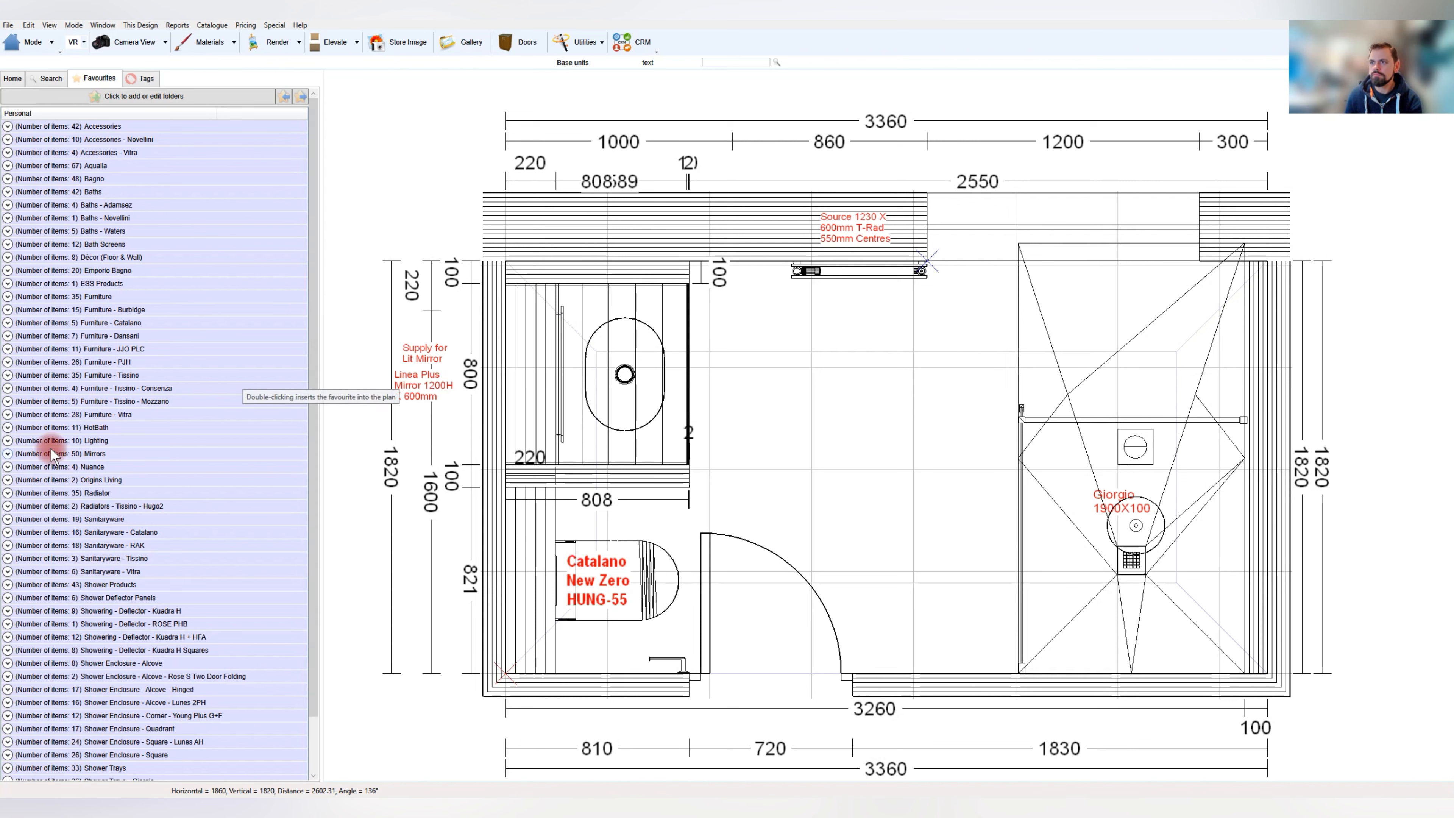
mouse_move(313, 286)
mouse_down()
mouse_move(309, 365)
mouse_move(318, 309)
mouse_up()
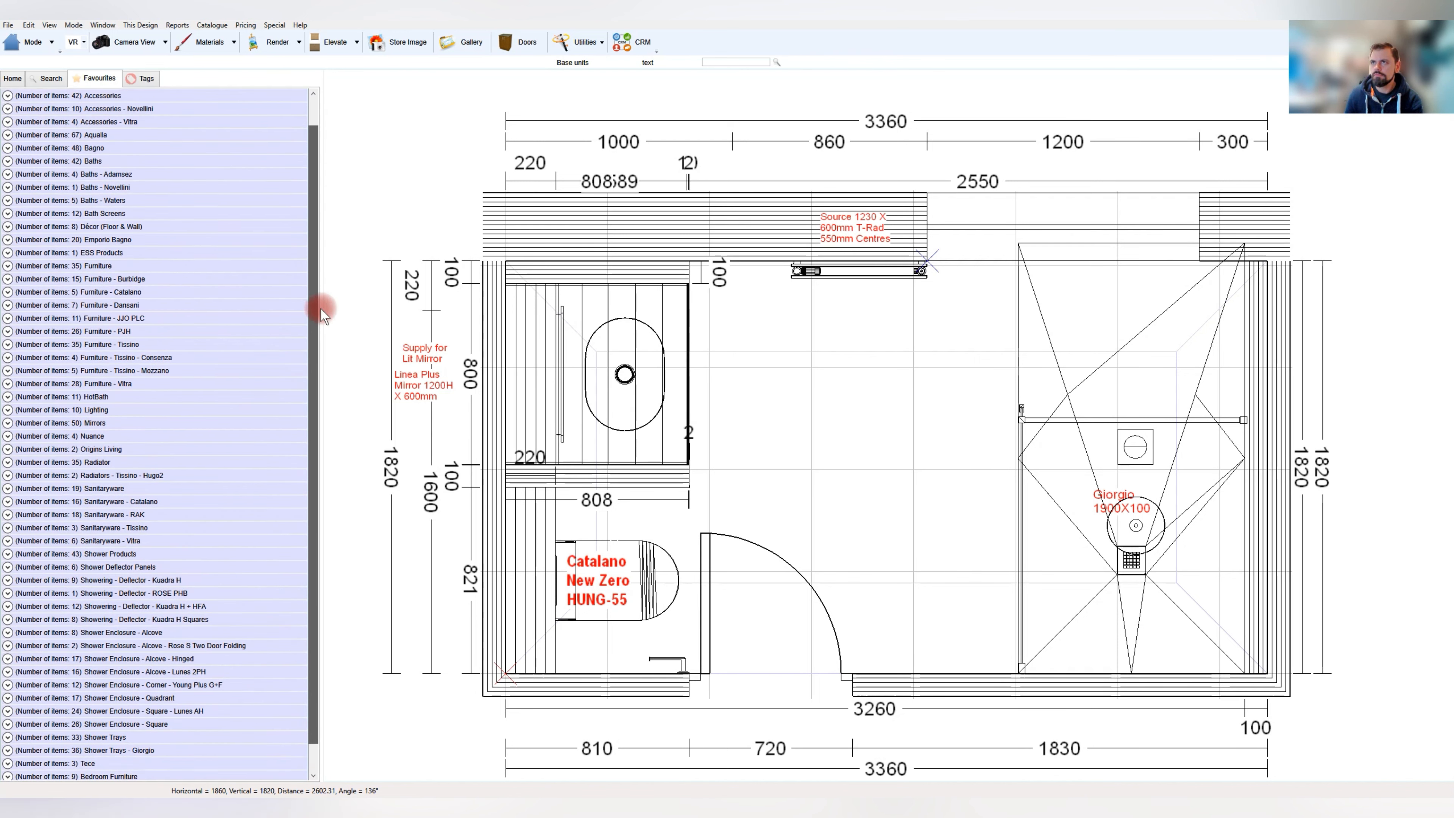
click(30, 198)
click(7, 179)
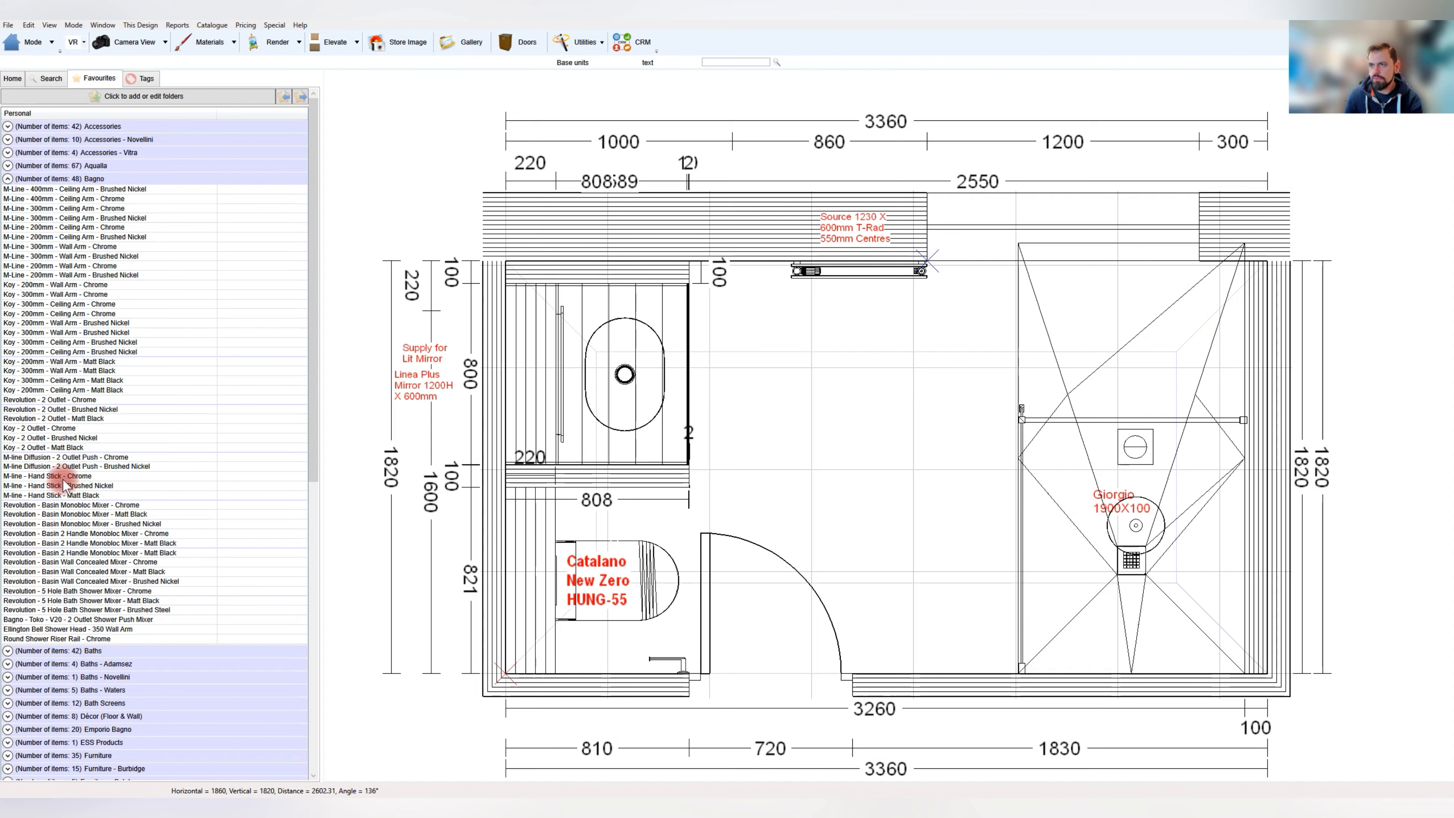
click(62, 479)
click(838, 492)
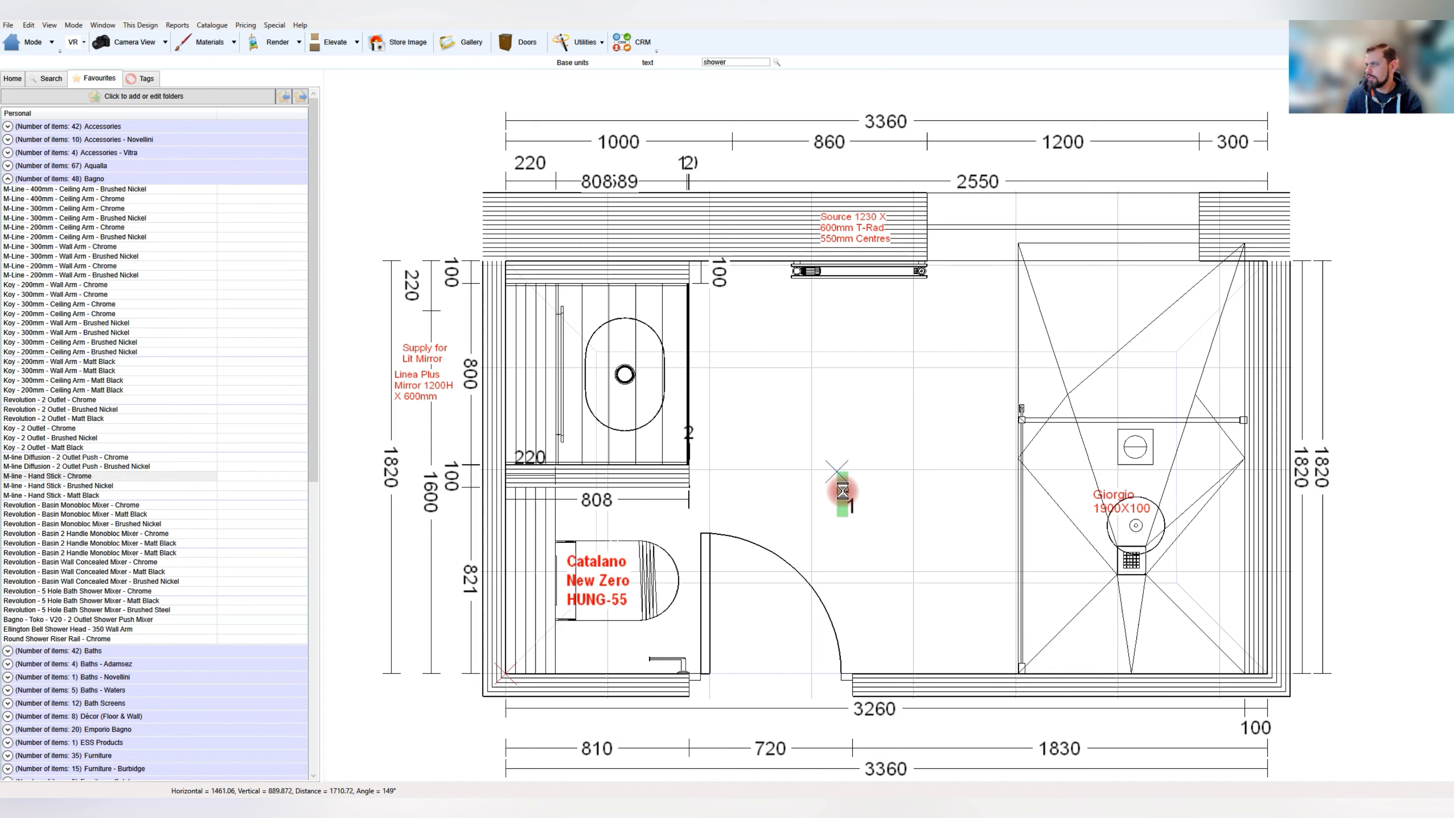
Set the shower handset's In Amount to 100 and position it on the shower's end wall, level with the drain
click(837, 548)
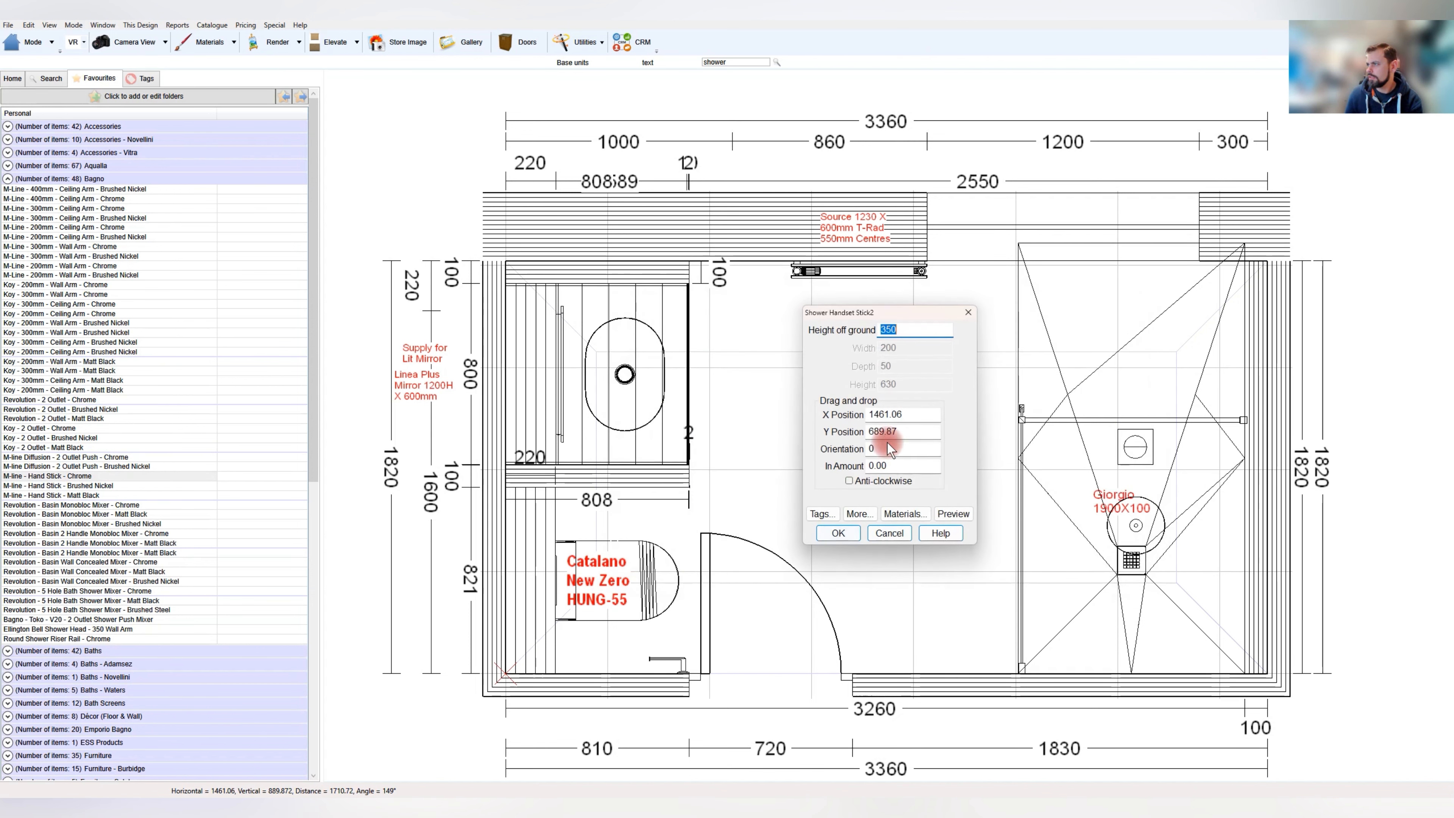
drag(900, 465, 819, 465)
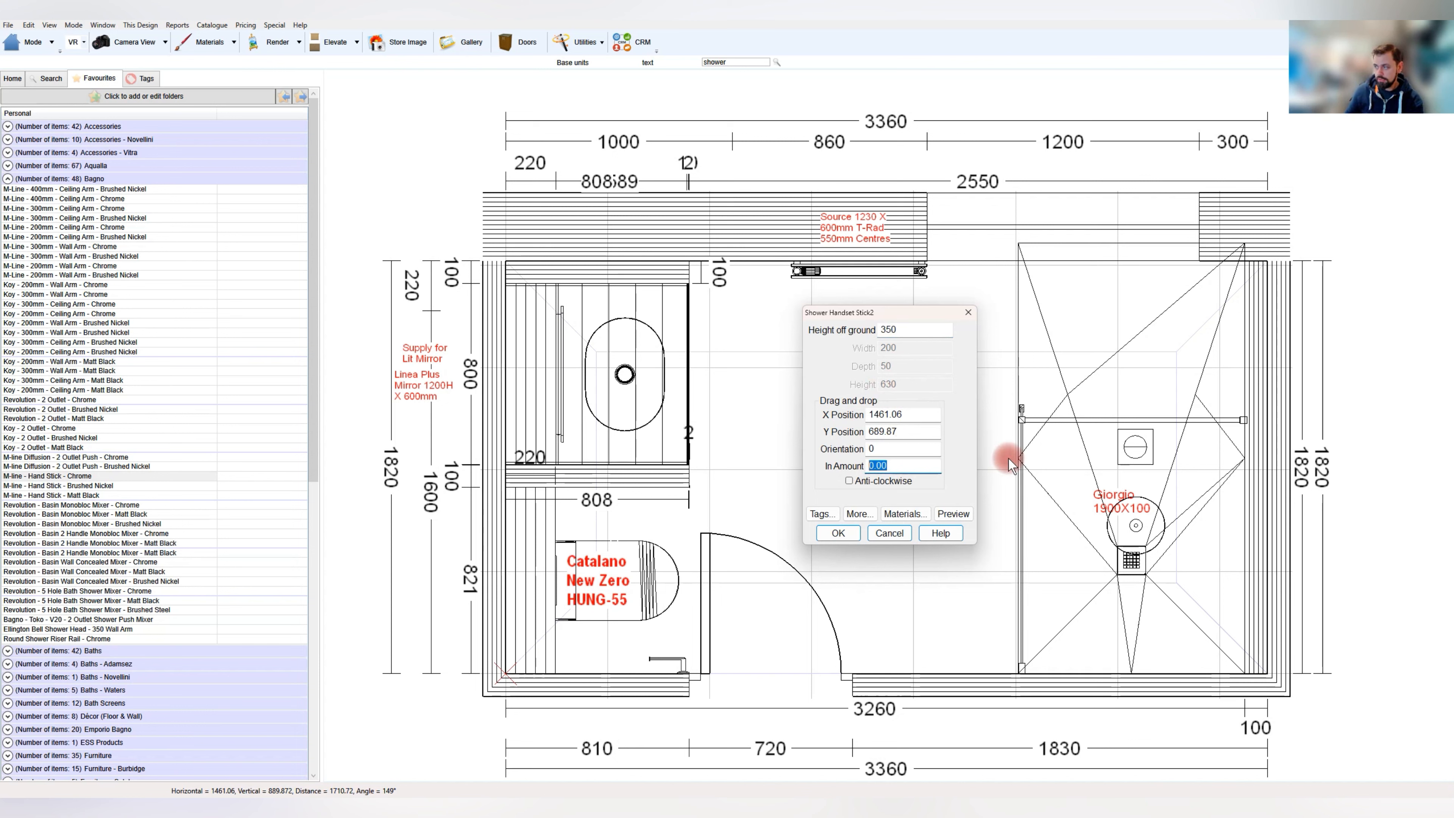
text(1)
key(Return)
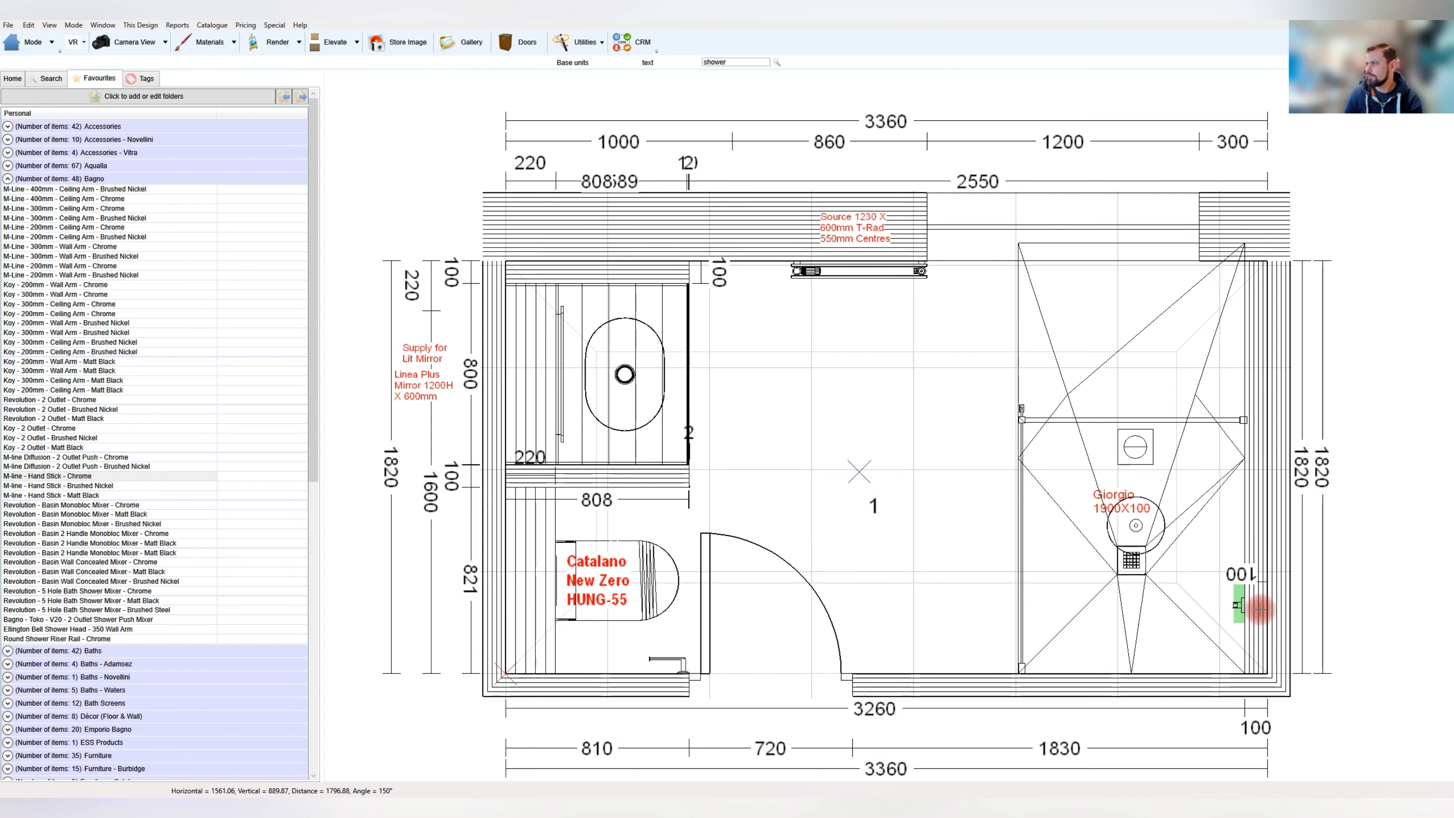
click(1255, 570)
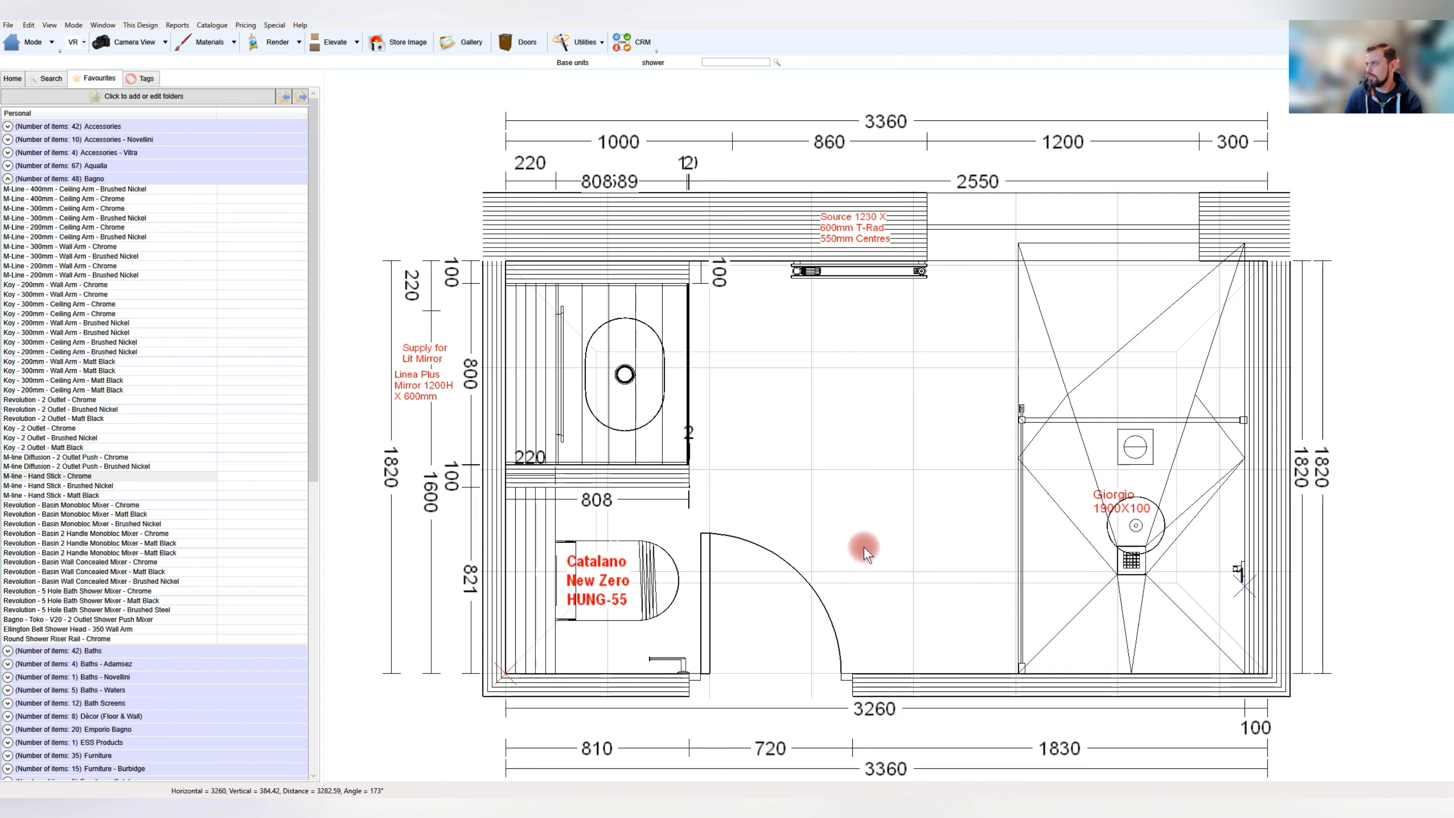
Save the design and collapse the Bagno folder in the favourites list
click(9, 25)
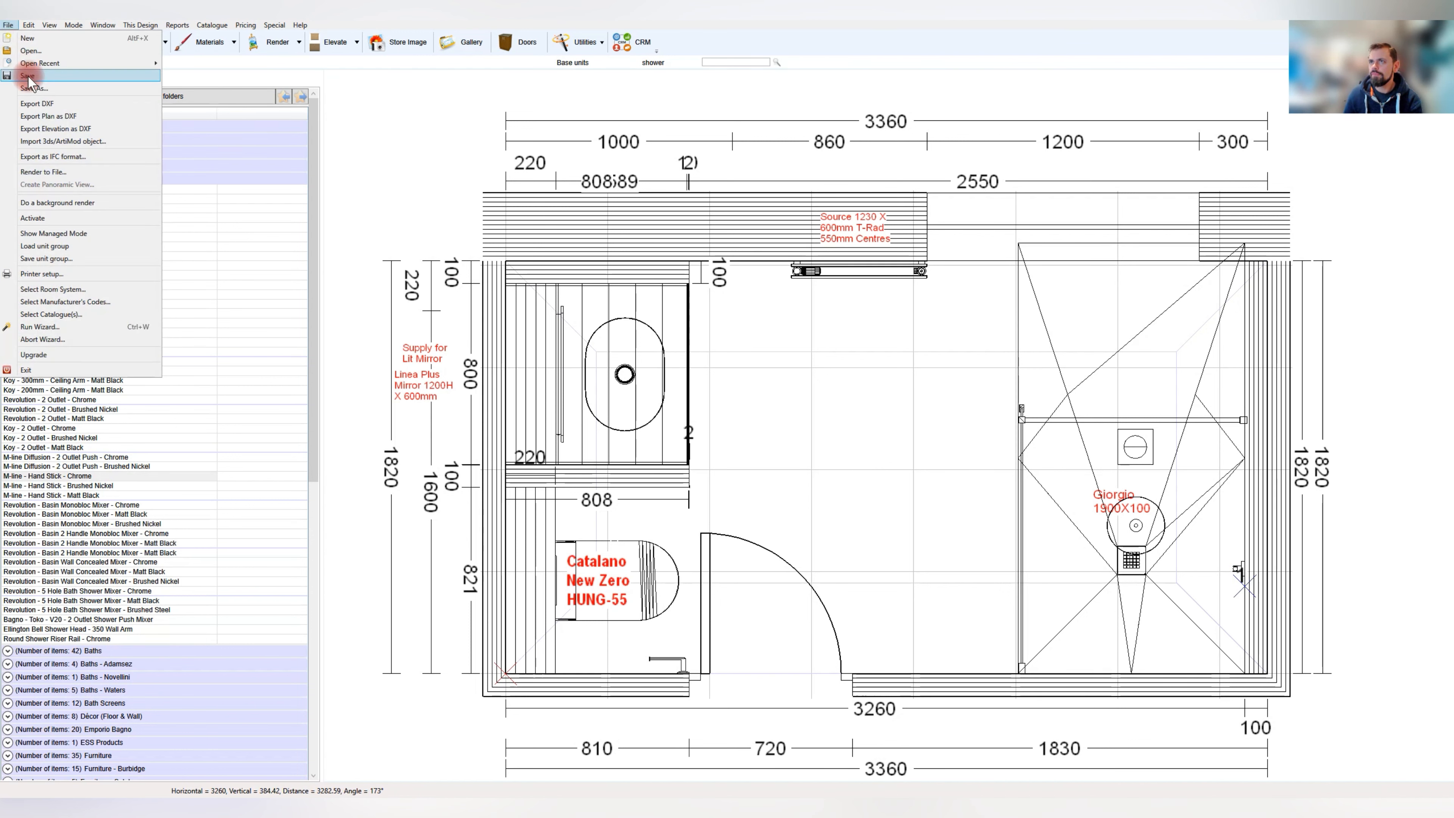
click(30, 78)
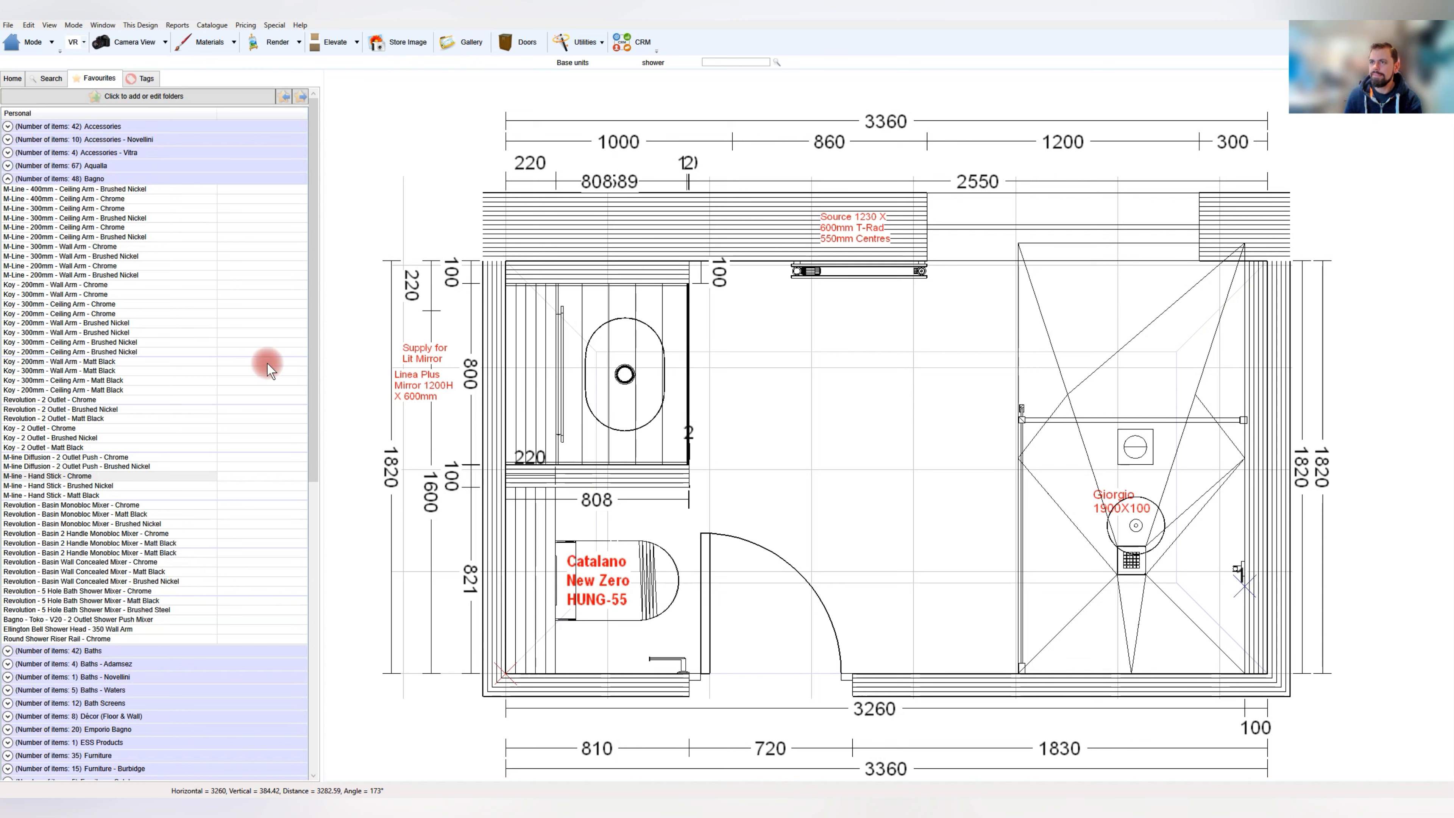
click(8, 179)
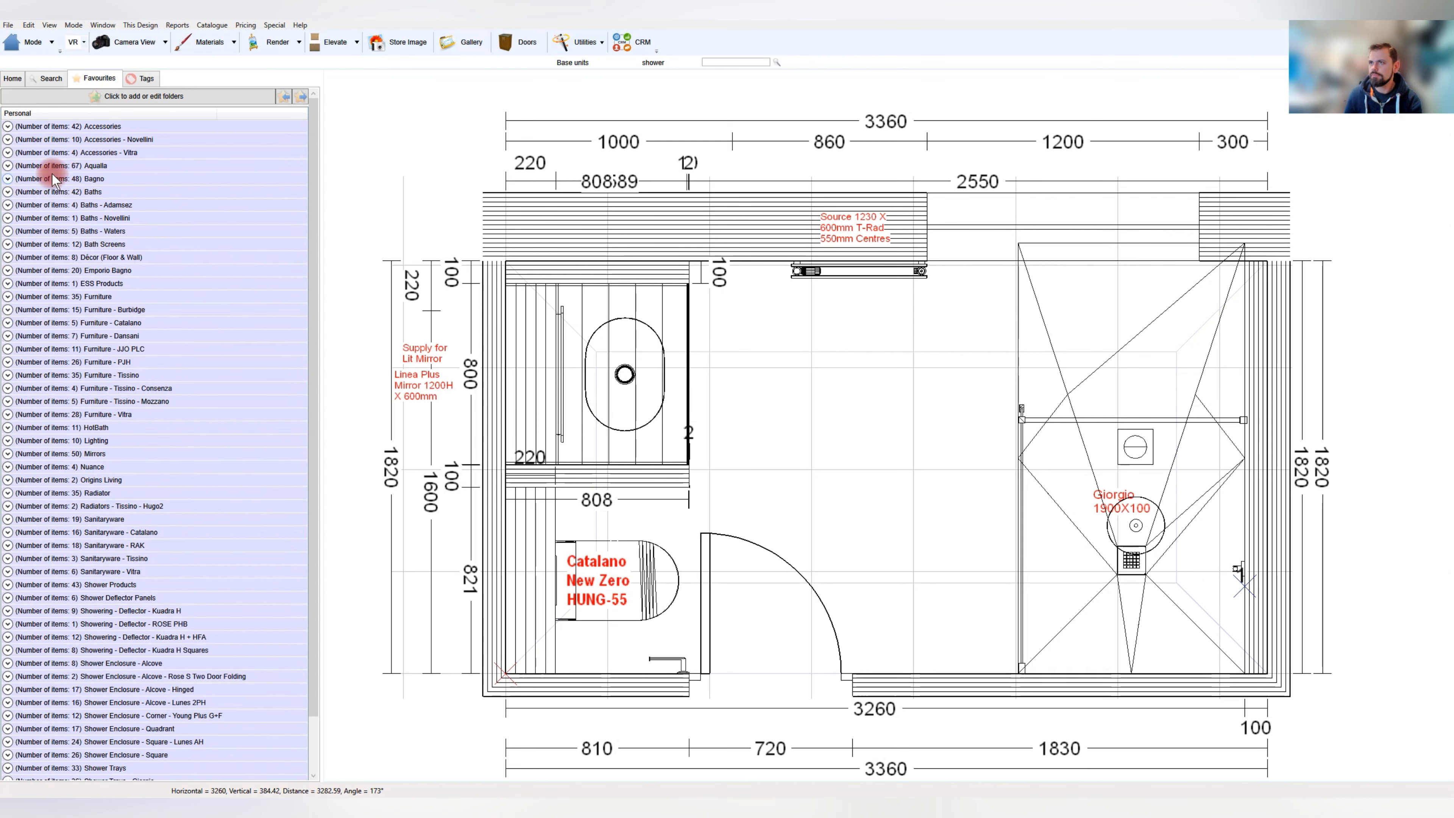
Examine the shower, toilet, basin and radiator areas of the room in the VR view
click(75, 28)
click(93, 52)
click(123, 63)
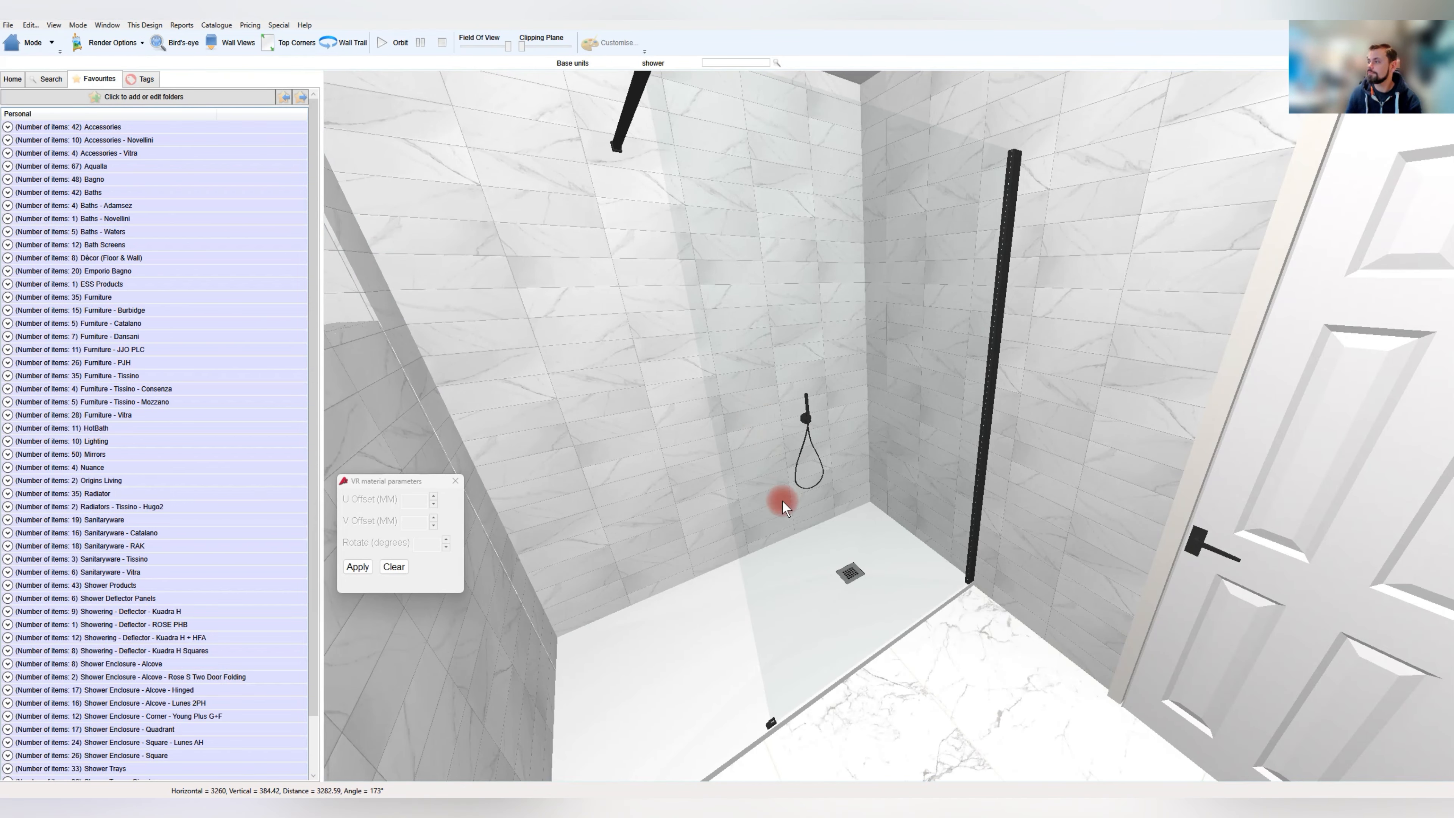
drag(783, 501, 887, 418)
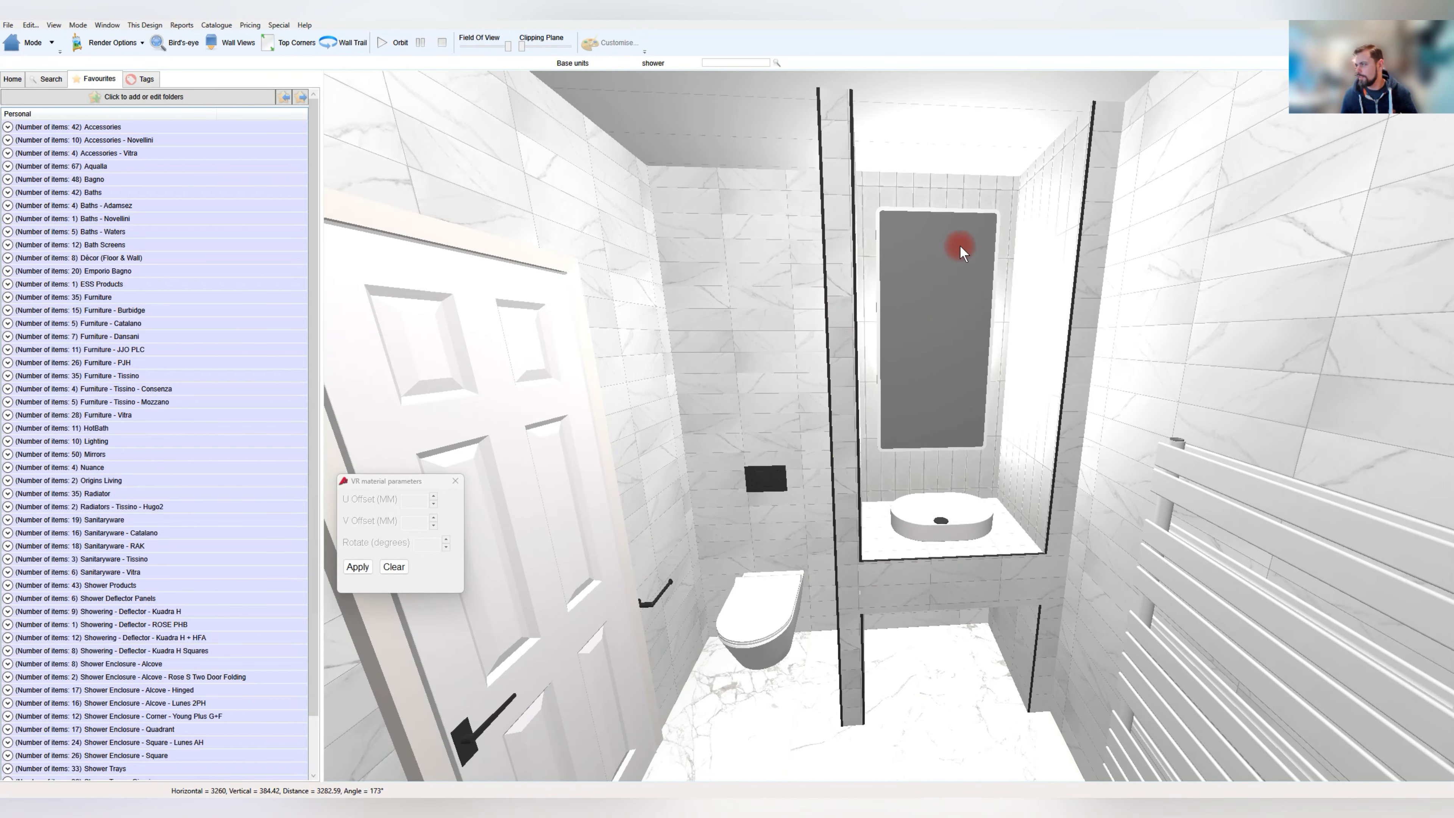
drag(822, 341, 1016, 470)
Return to the plan and nudge the ceiling shower arm slightly away from the drain
click(29, 42)
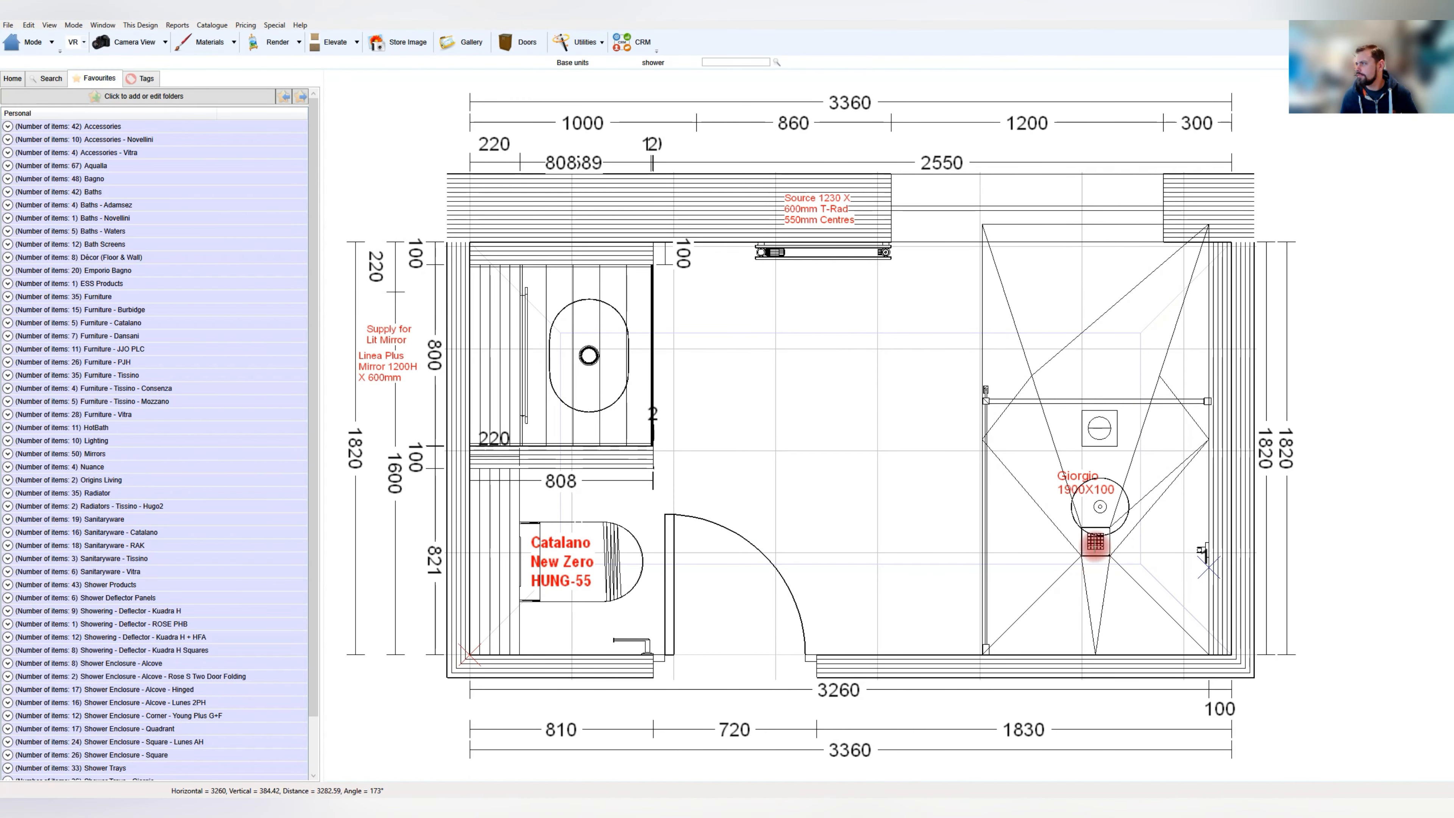
click(1099, 506)
click(886, 450)
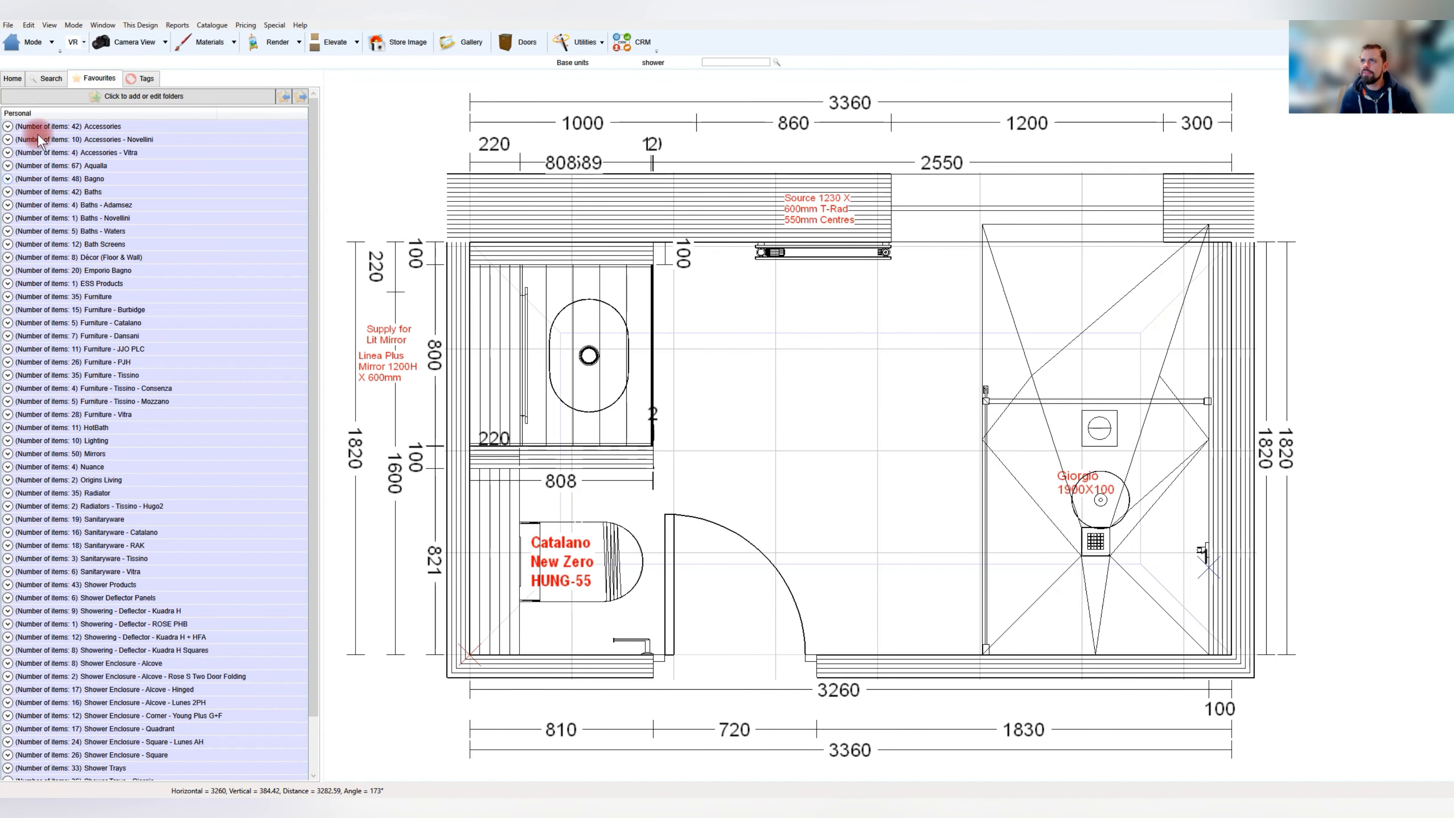
Insert the Lighting favourite GU395 - CH - 3K in the middle of the room, previewing its model before accepting its properties
click(23, 80)
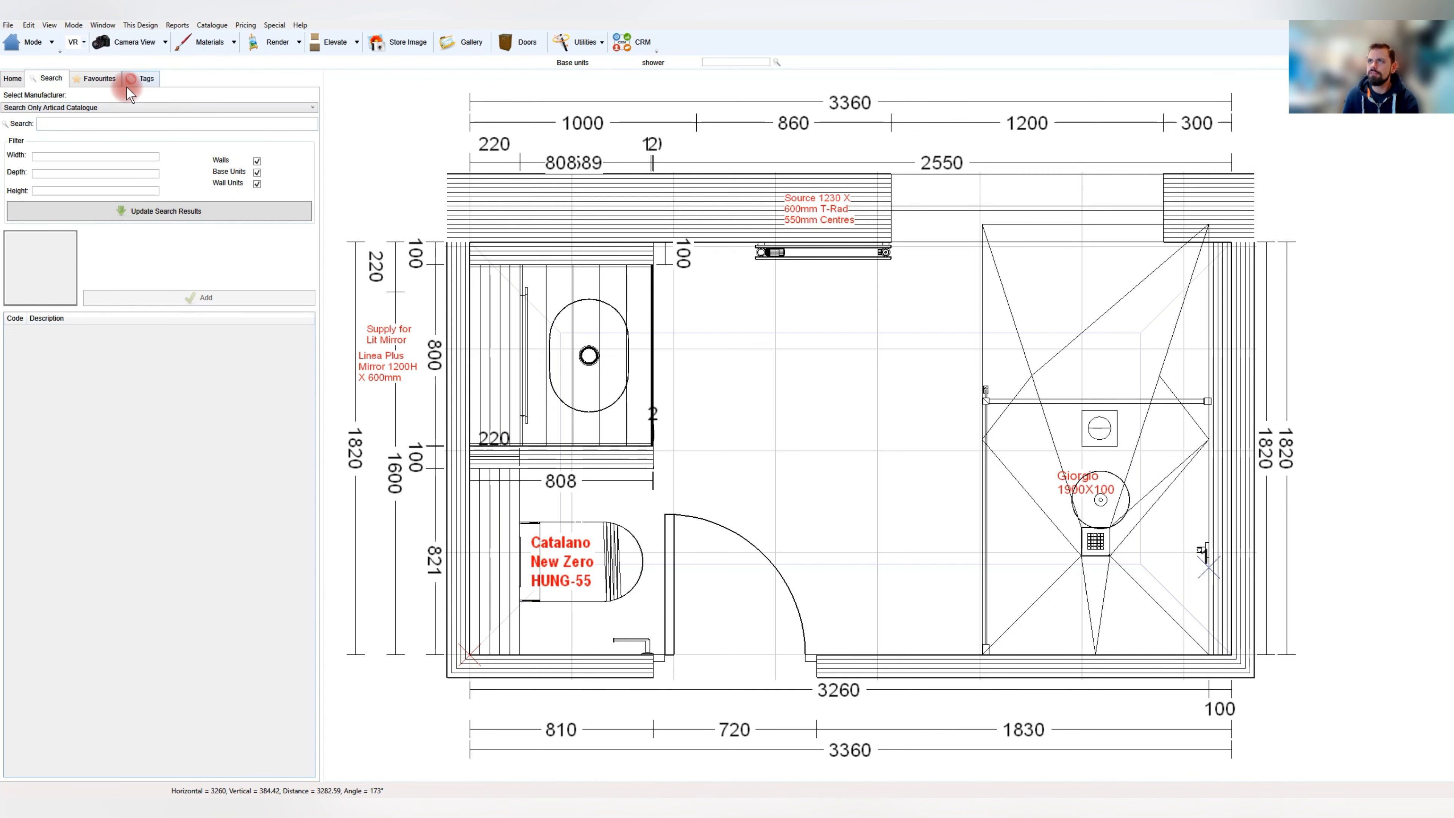
click(112, 79)
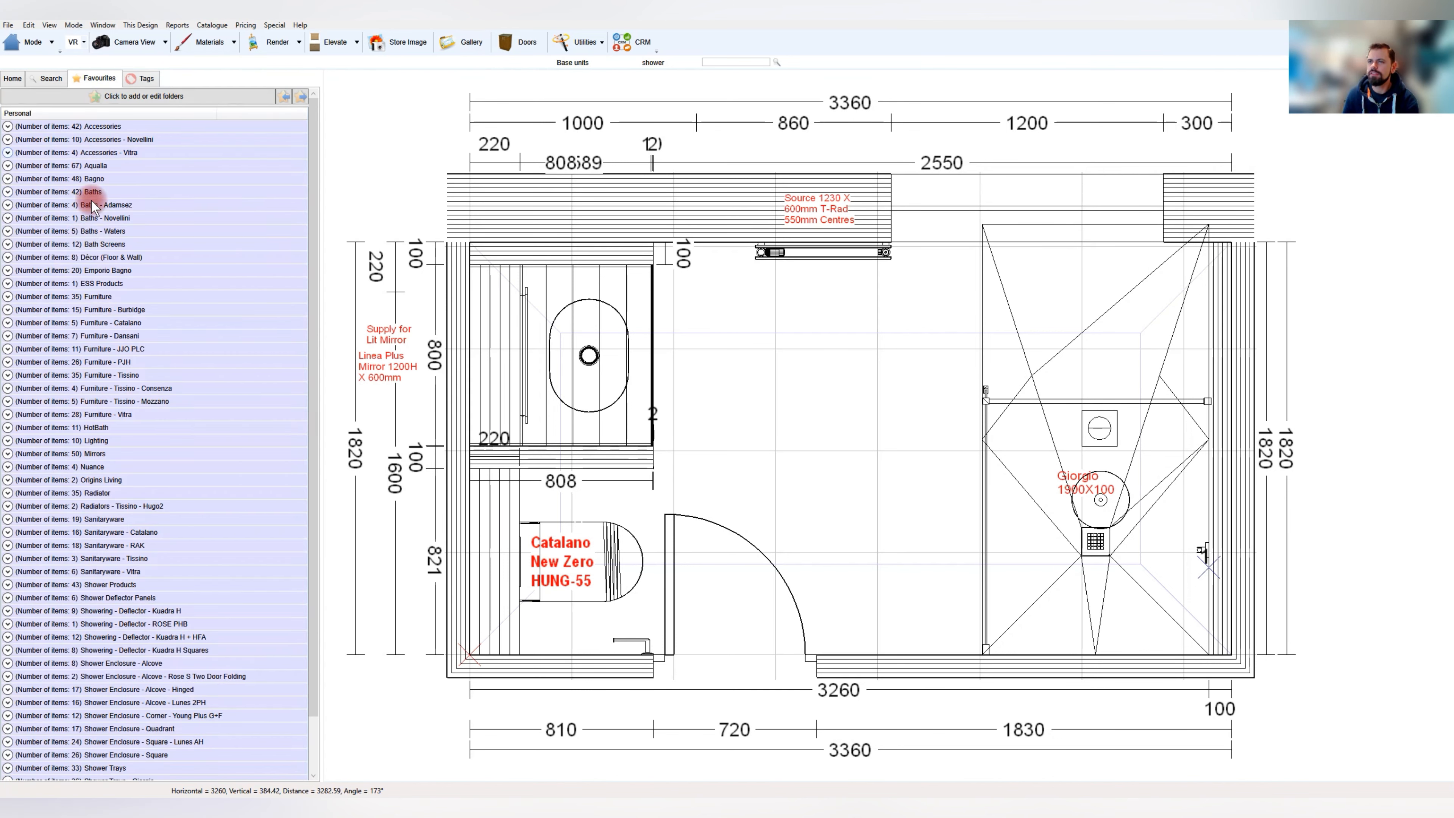
click(9, 441)
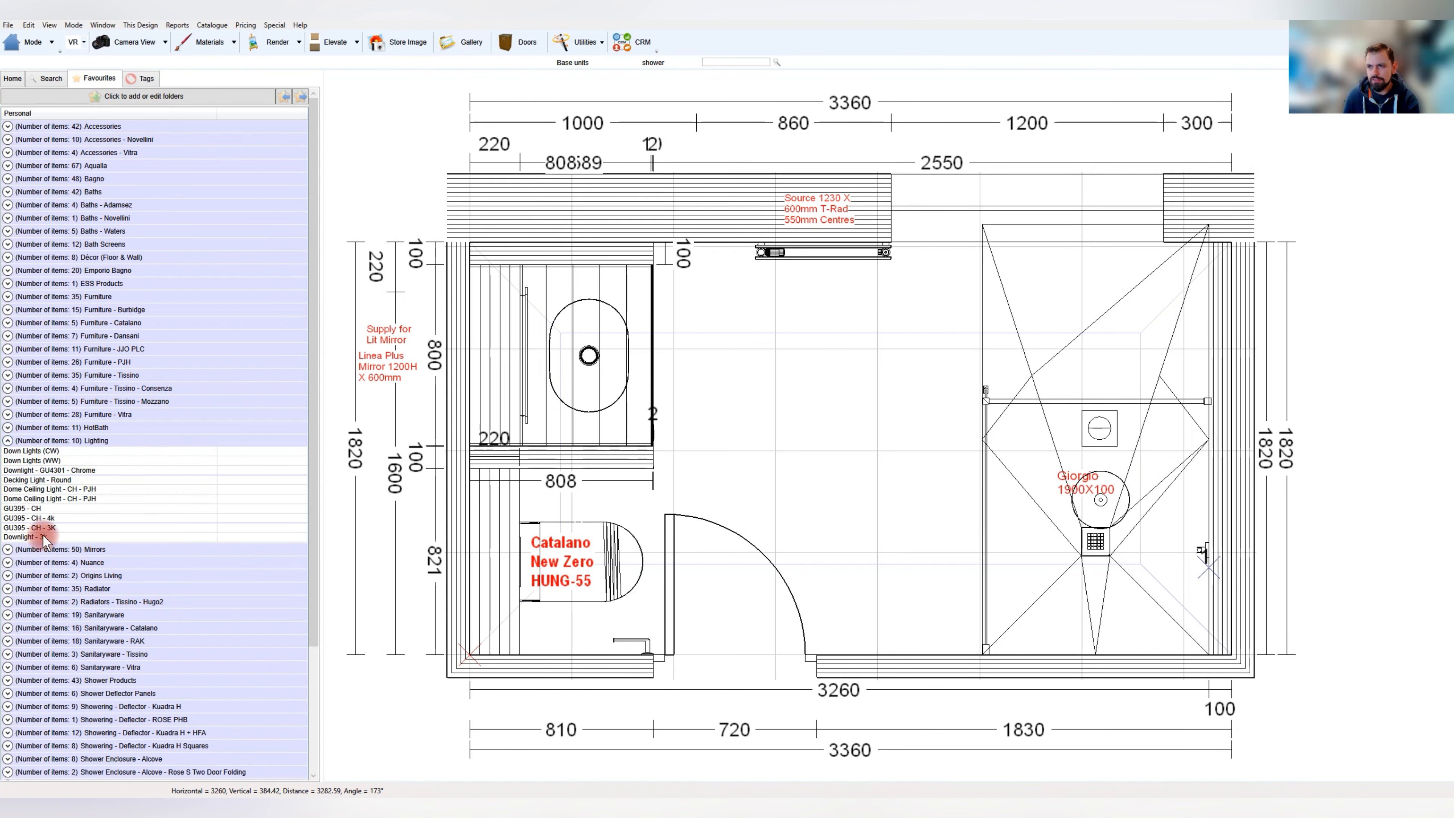
mouse_move(51, 535)
mouse_down()
mouse_move(519, 519)
mouse_move(875, 486)
mouse_move(869, 462)
mouse_move(860, 545)
mouse_move(893, 512)
mouse_up()
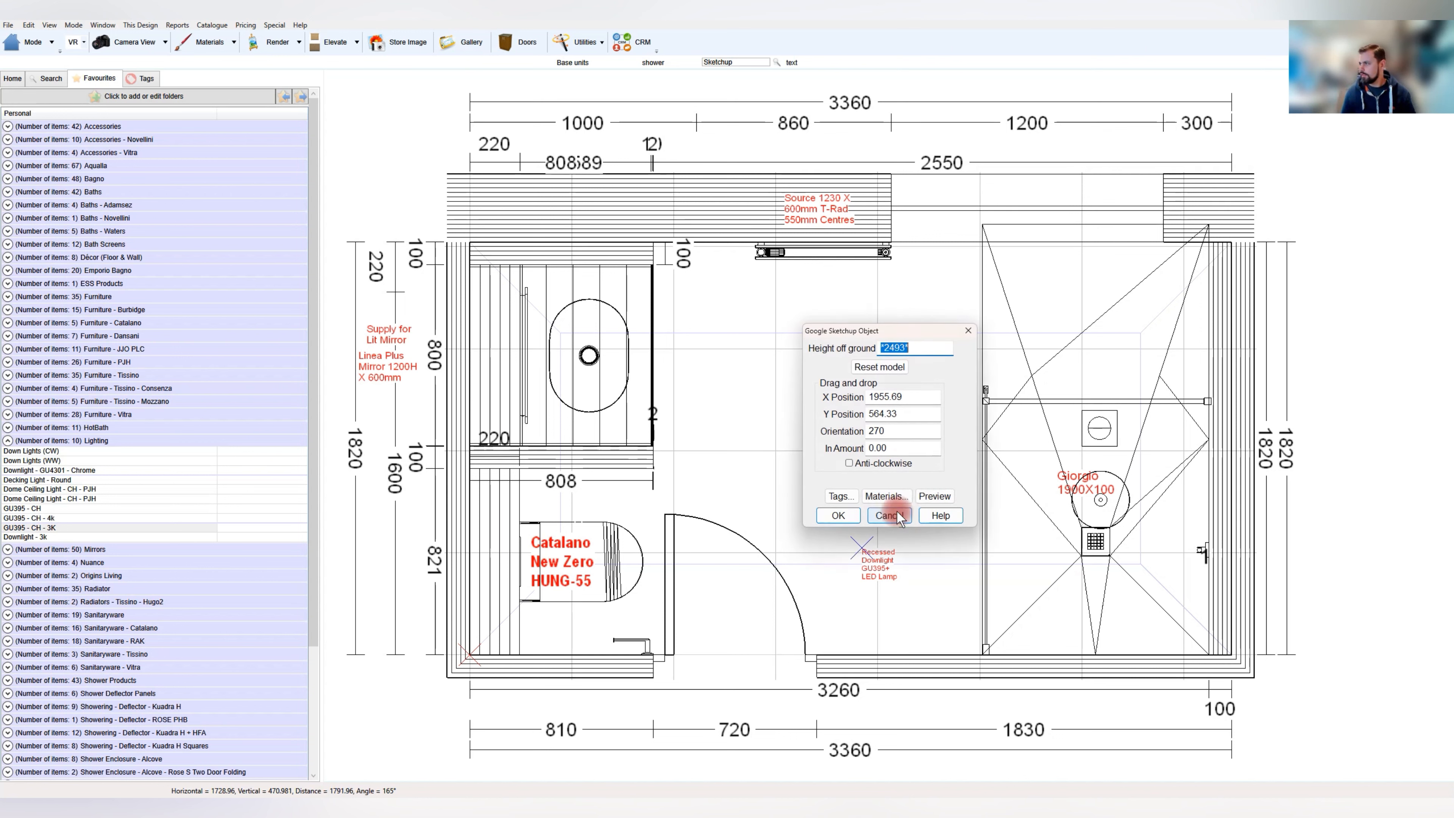
click(931, 494)
drag(911, 369, 911, 433)
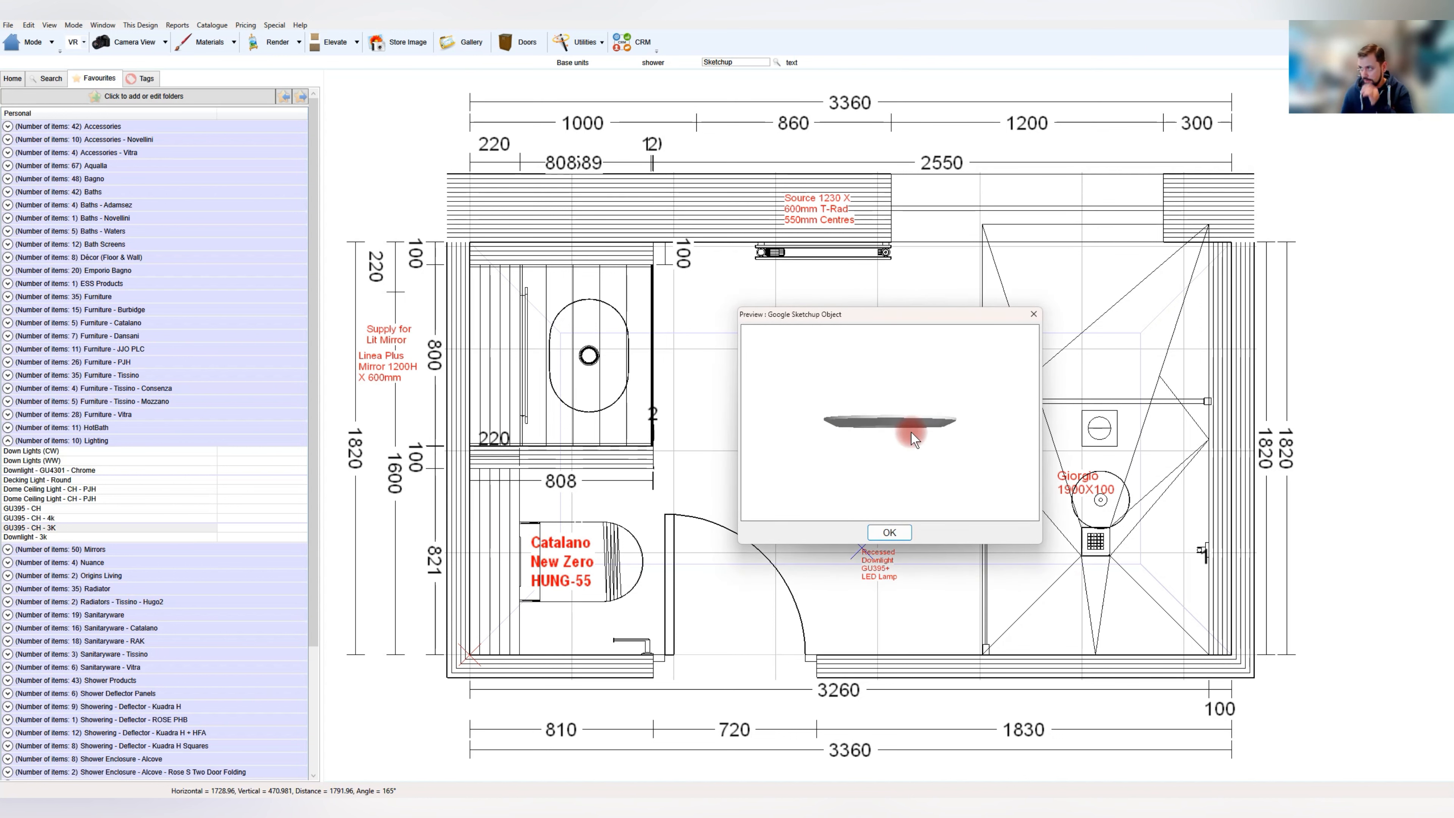
click(889, 532)
click(845, 514)
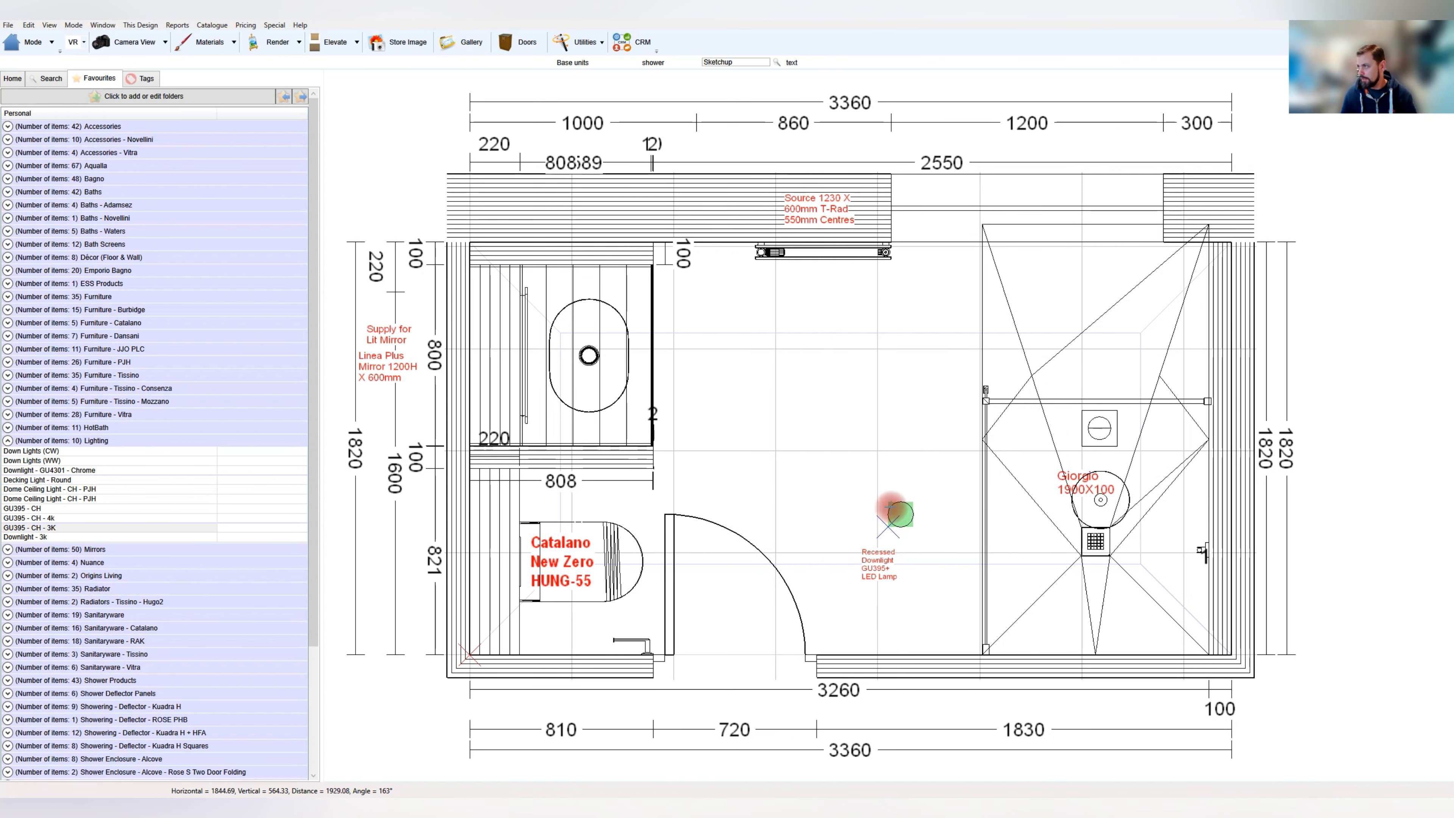
Duplicate the downlight and position one over the basin, one over the toilet and two over the shower
drag(898, 512, 624, 355)
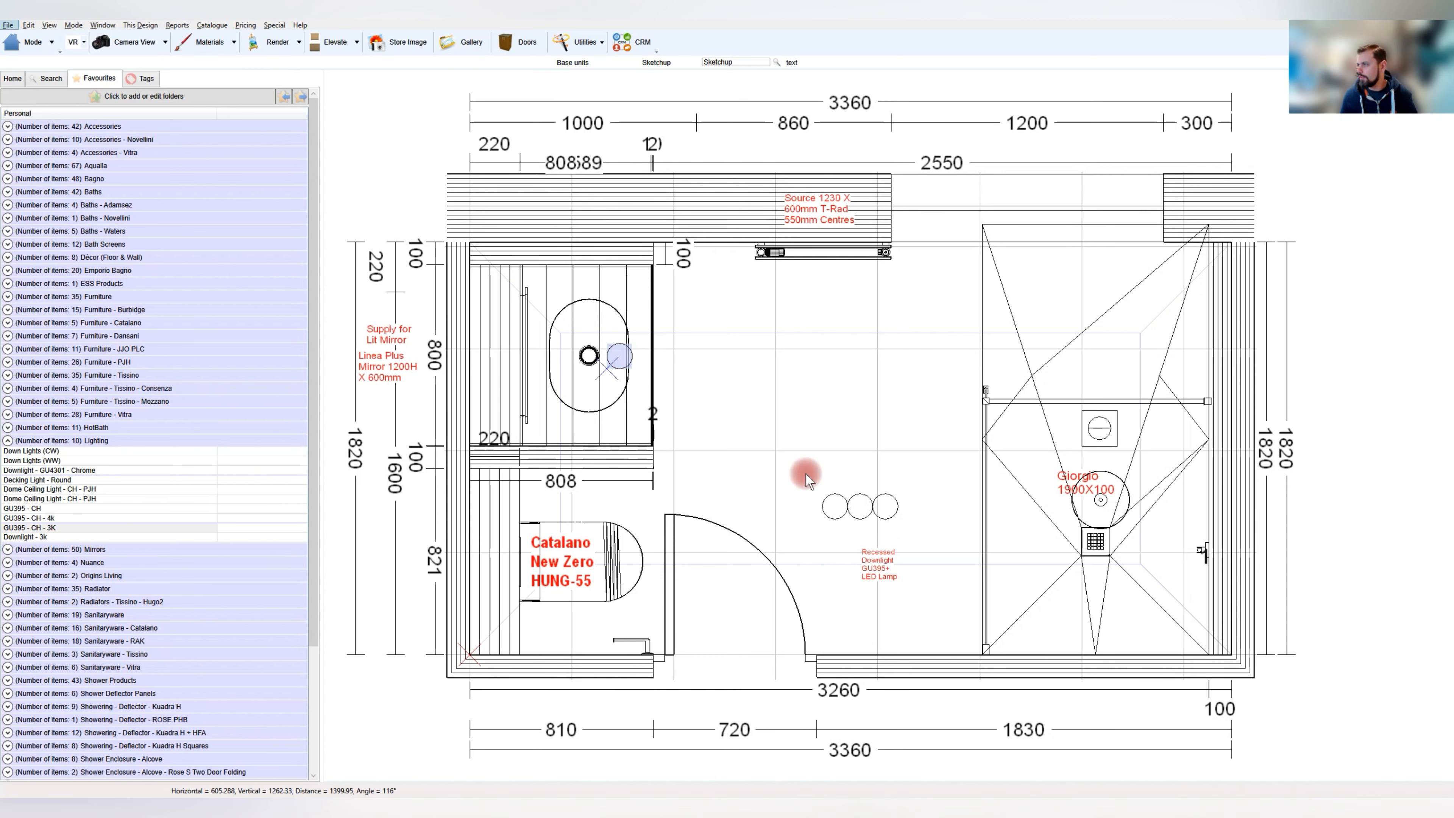
double_click(835, 506)
click(838, 512)
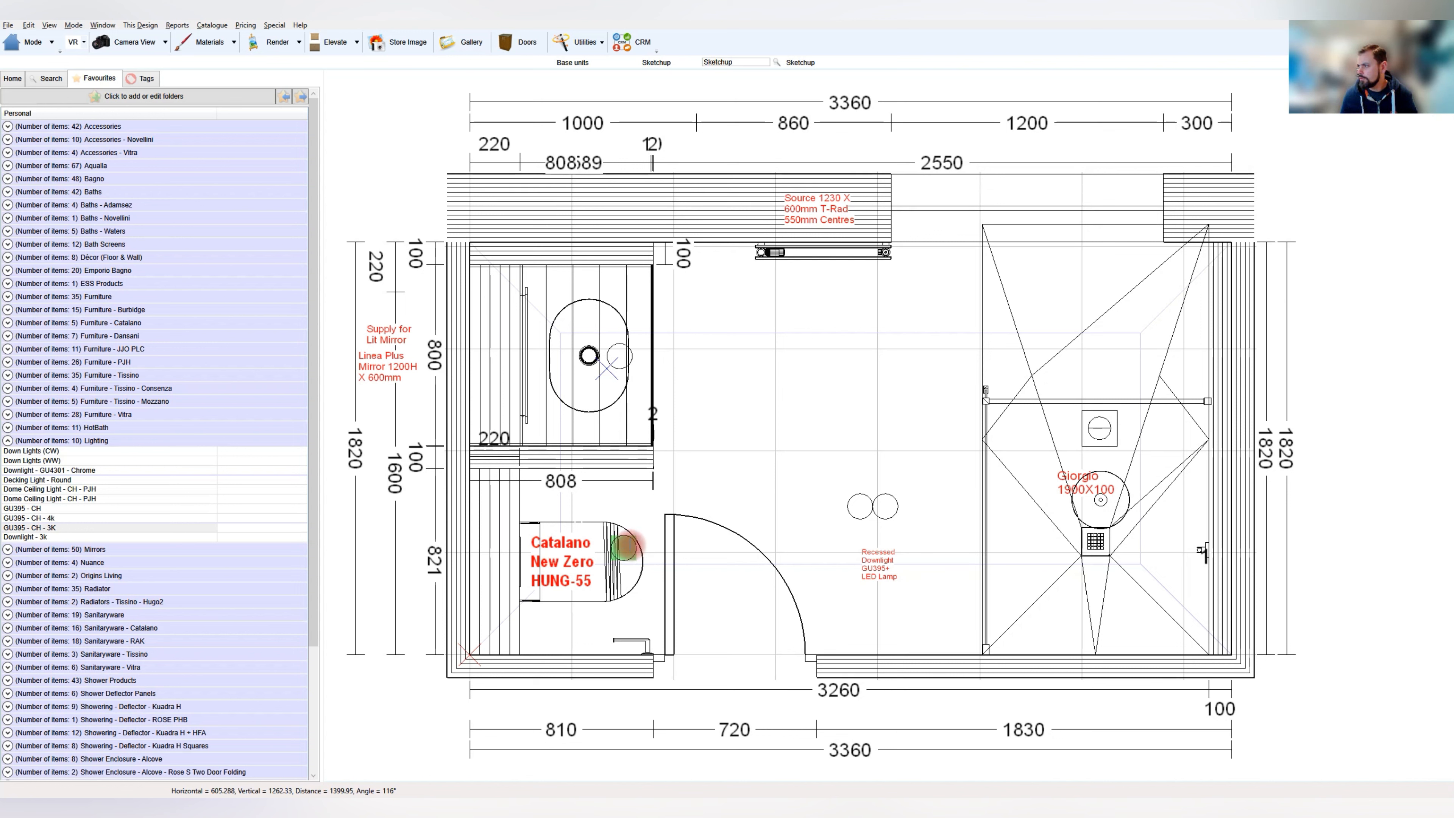
drag(881, 504, 1099, 554)
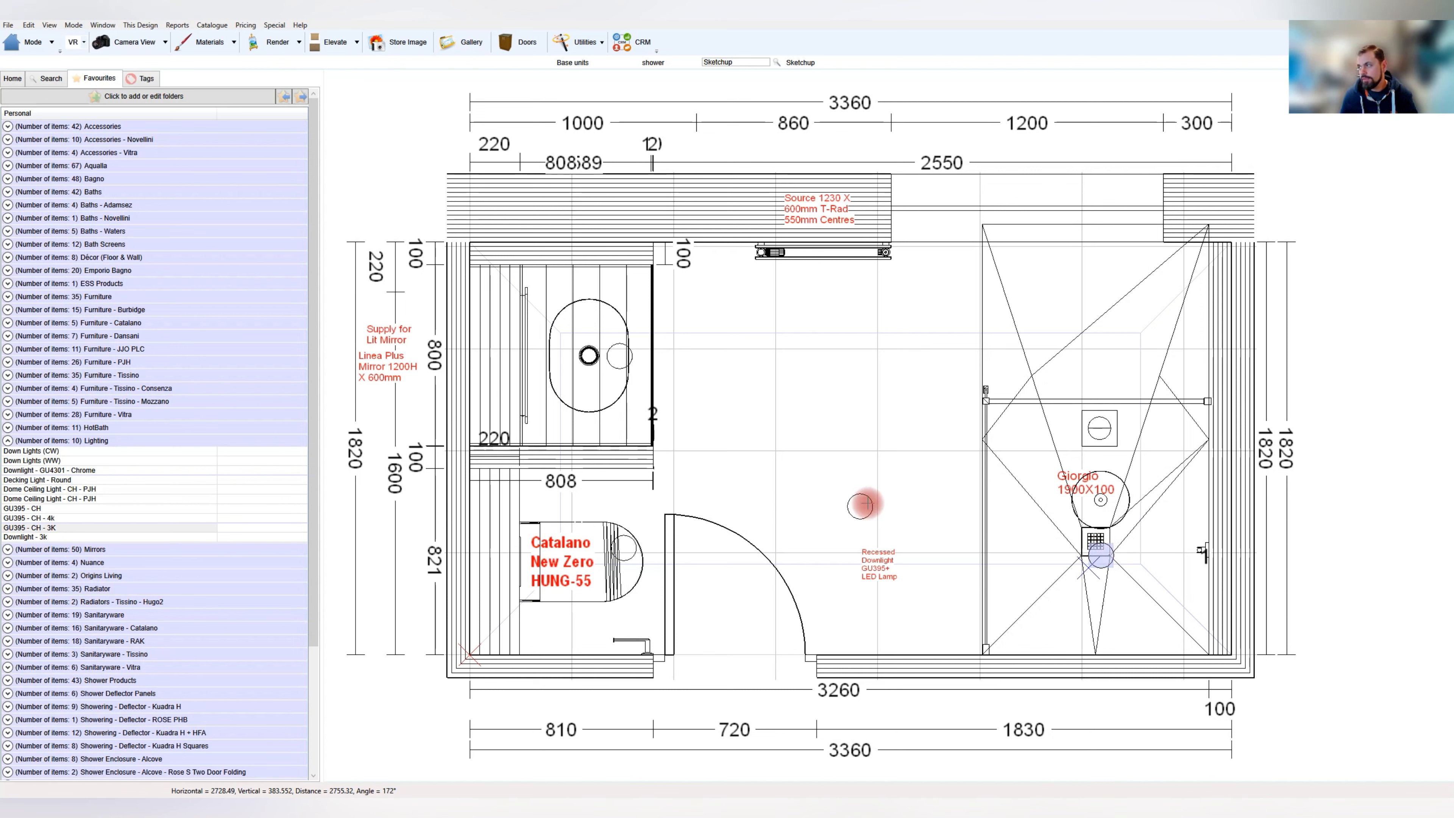
drag(860, 506, 1090, 334)
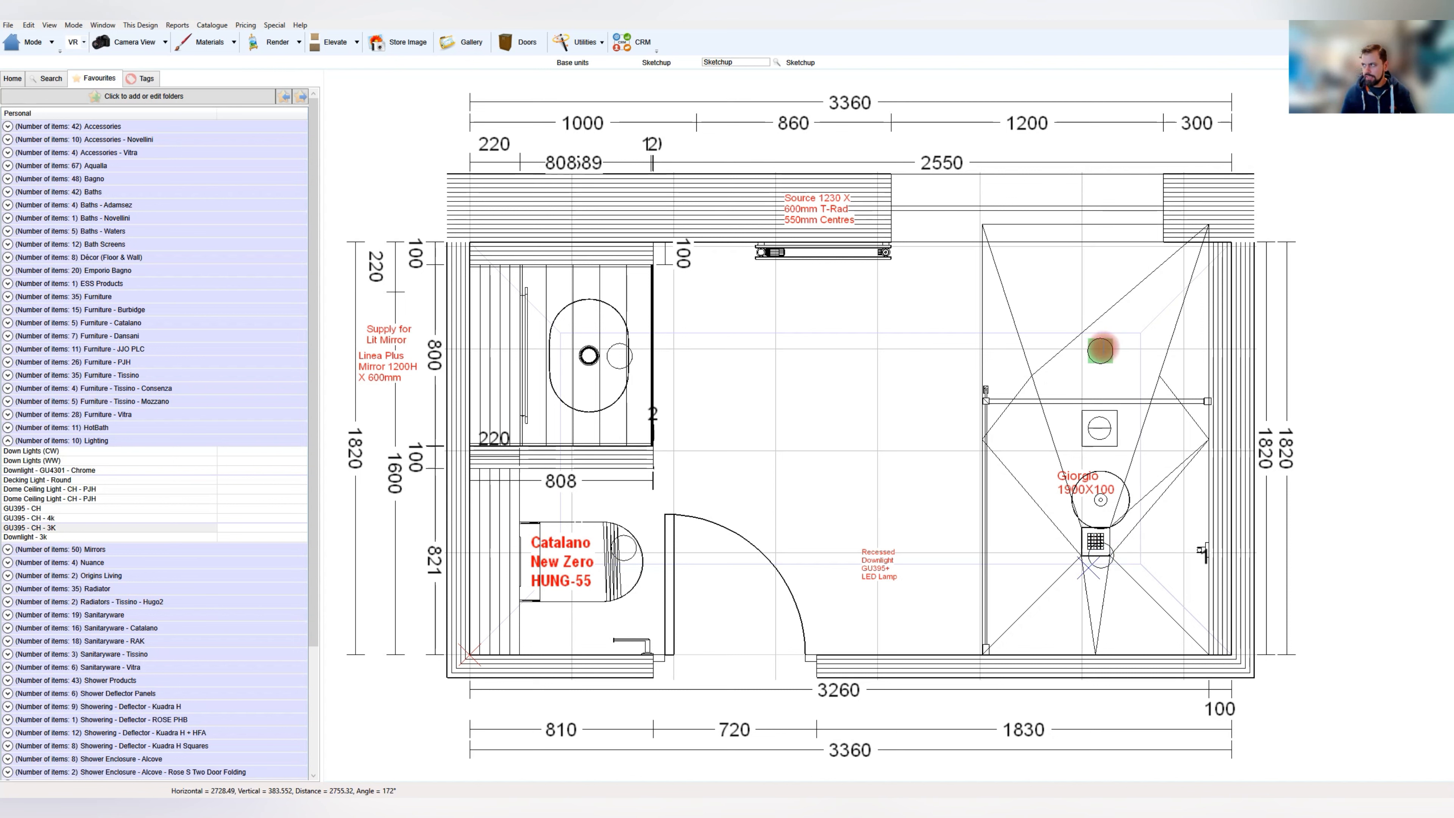
Line up the basin and shower downlights, place two more in the central floor area and move the recessed downlight label beside the nearest one
drag(1087, 338, 857, 346)
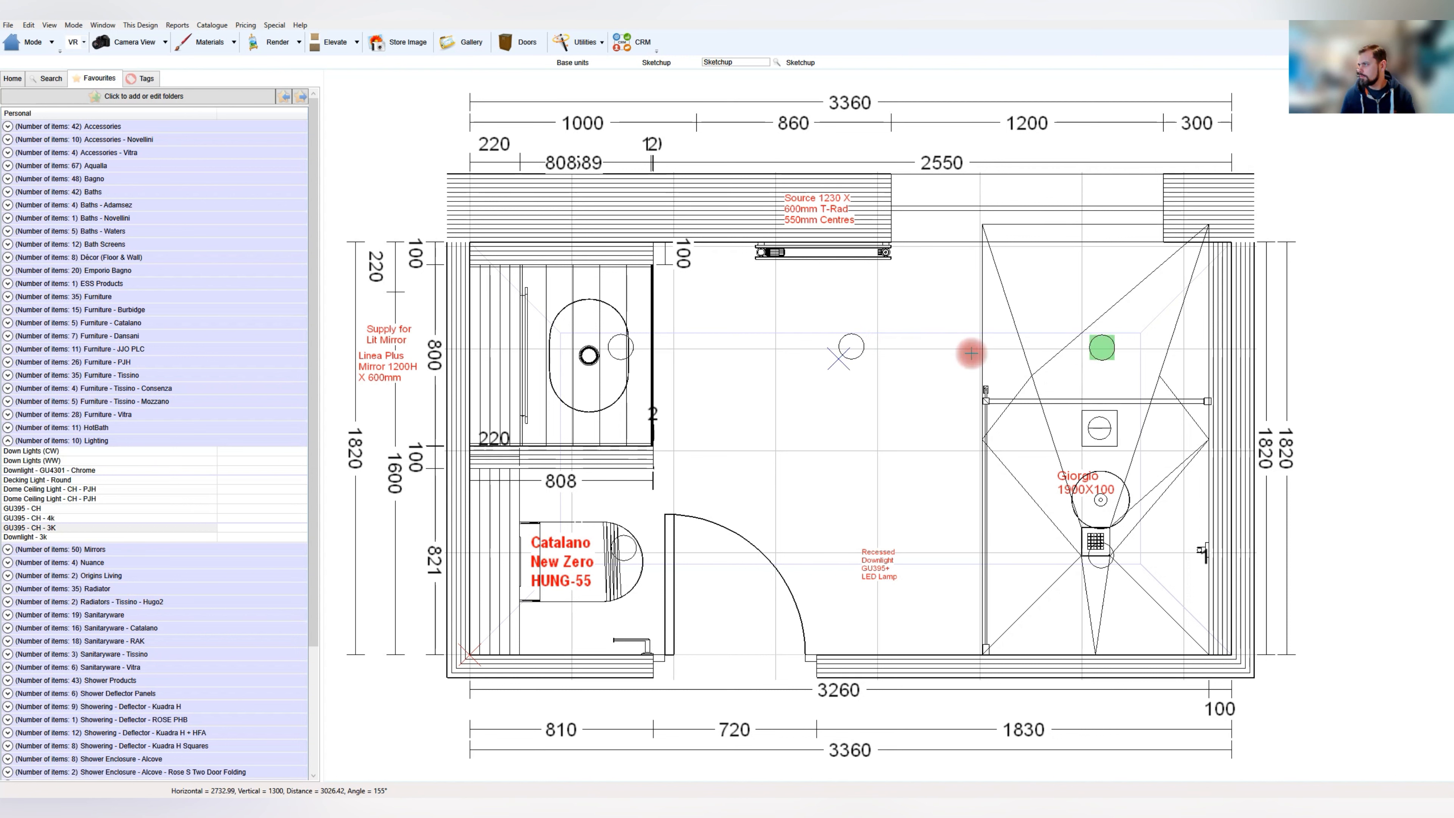
click(860, 348)
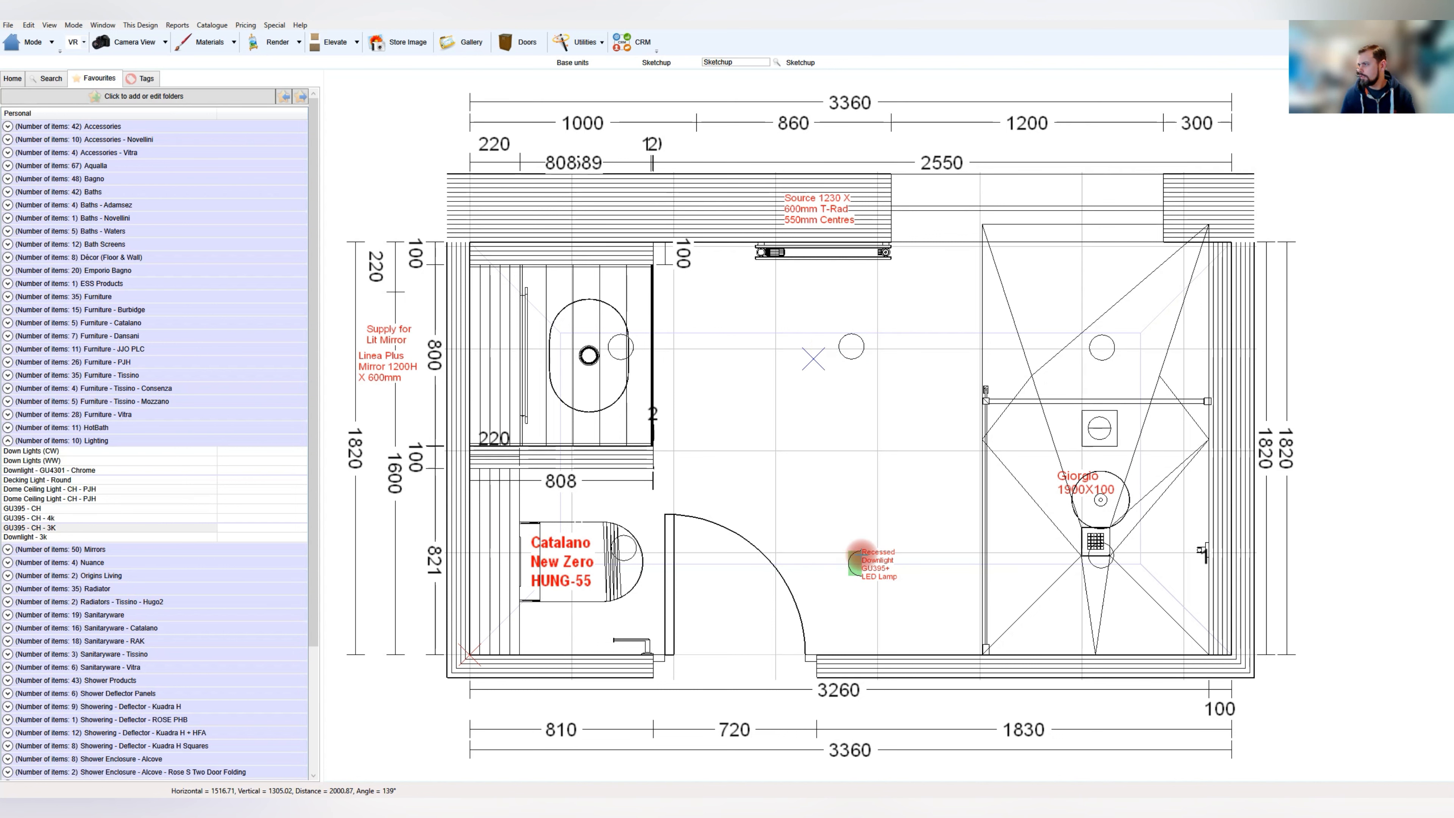
click(856, 556)
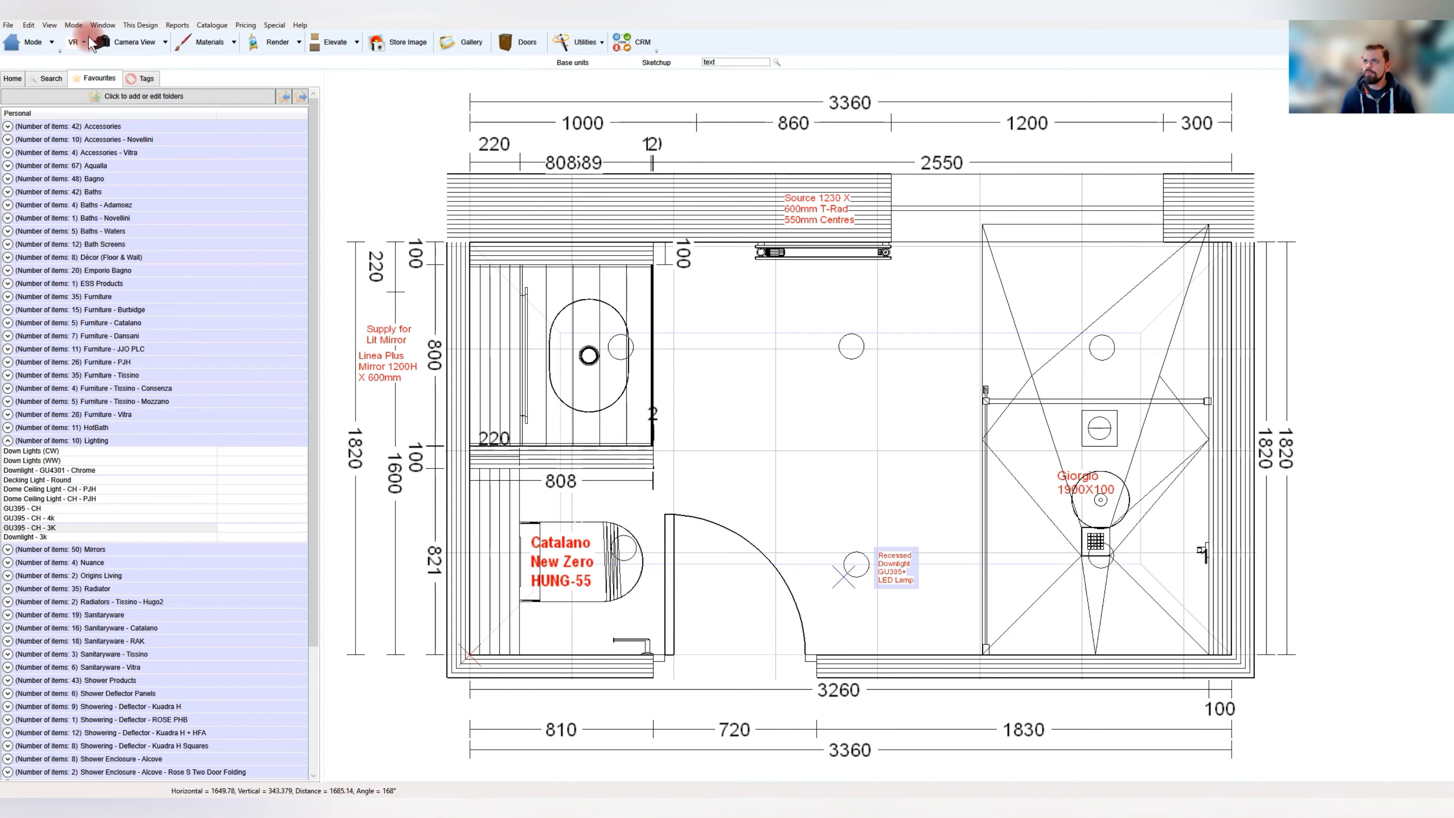
Toggle the visibility of the Lighting tag
click(143, 80)
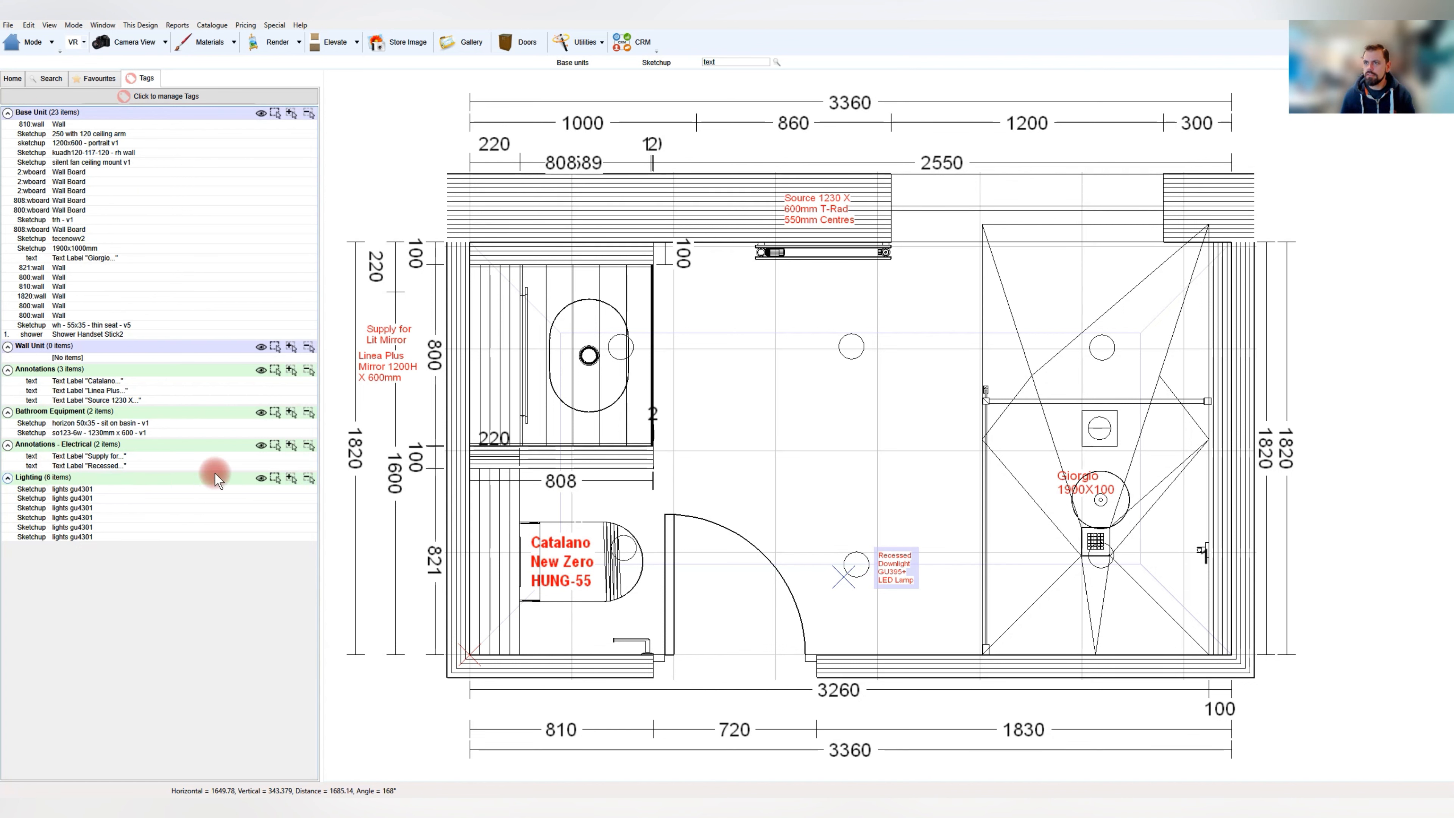
click(261, 478)
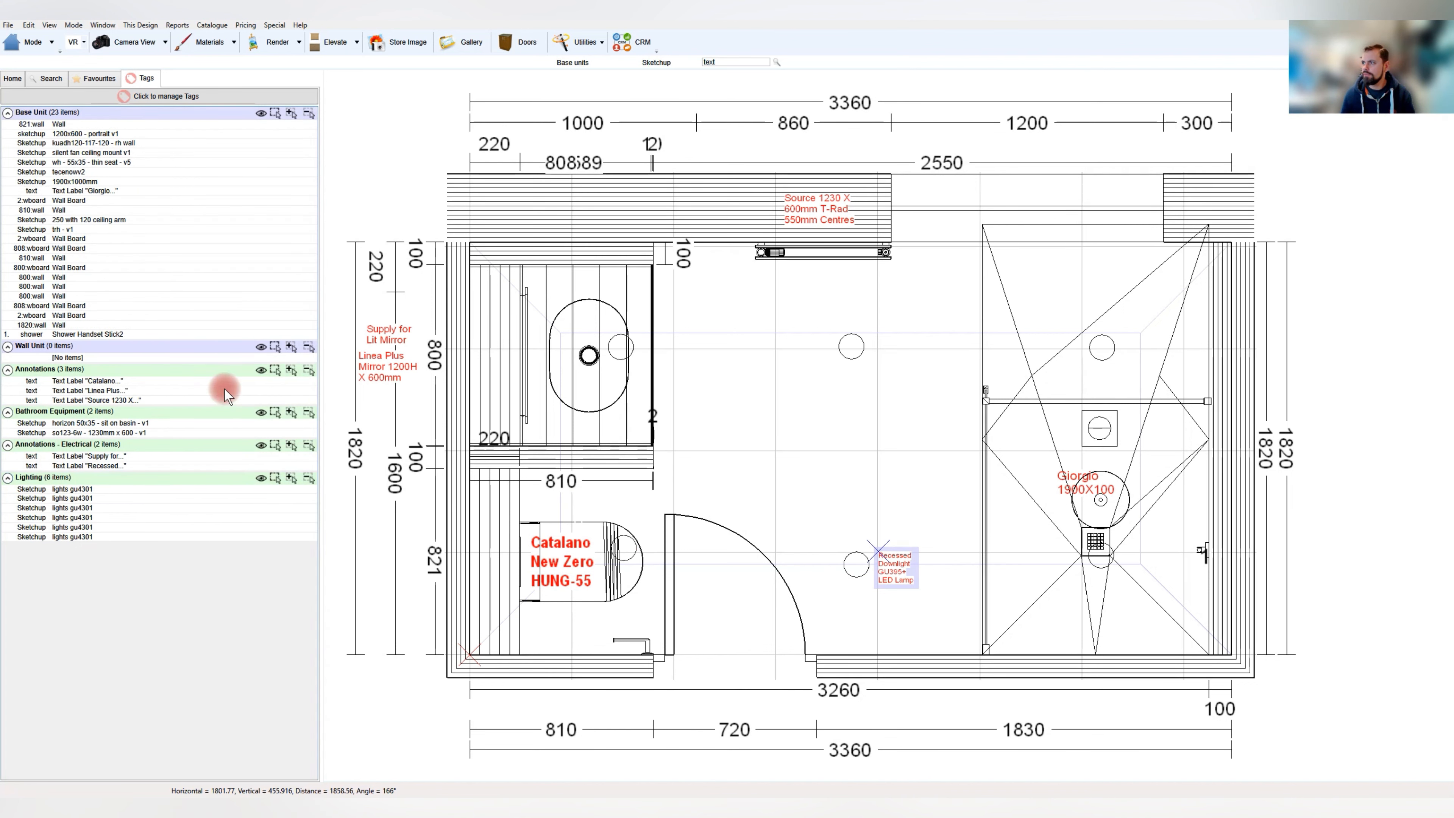
Save the design and show the room in the VR view with the favourites list displayed
click(8, 26)
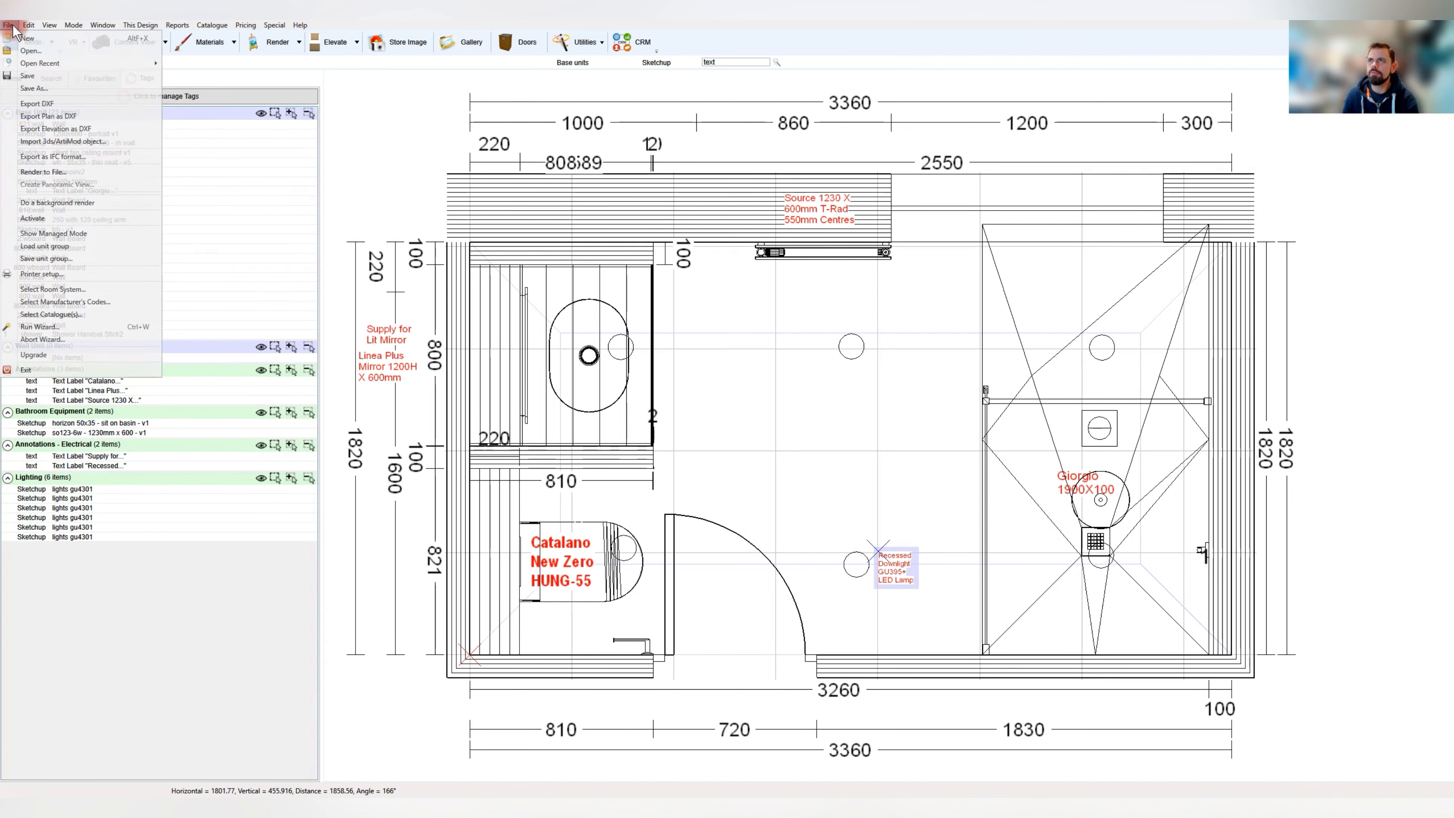
click(29, 76)
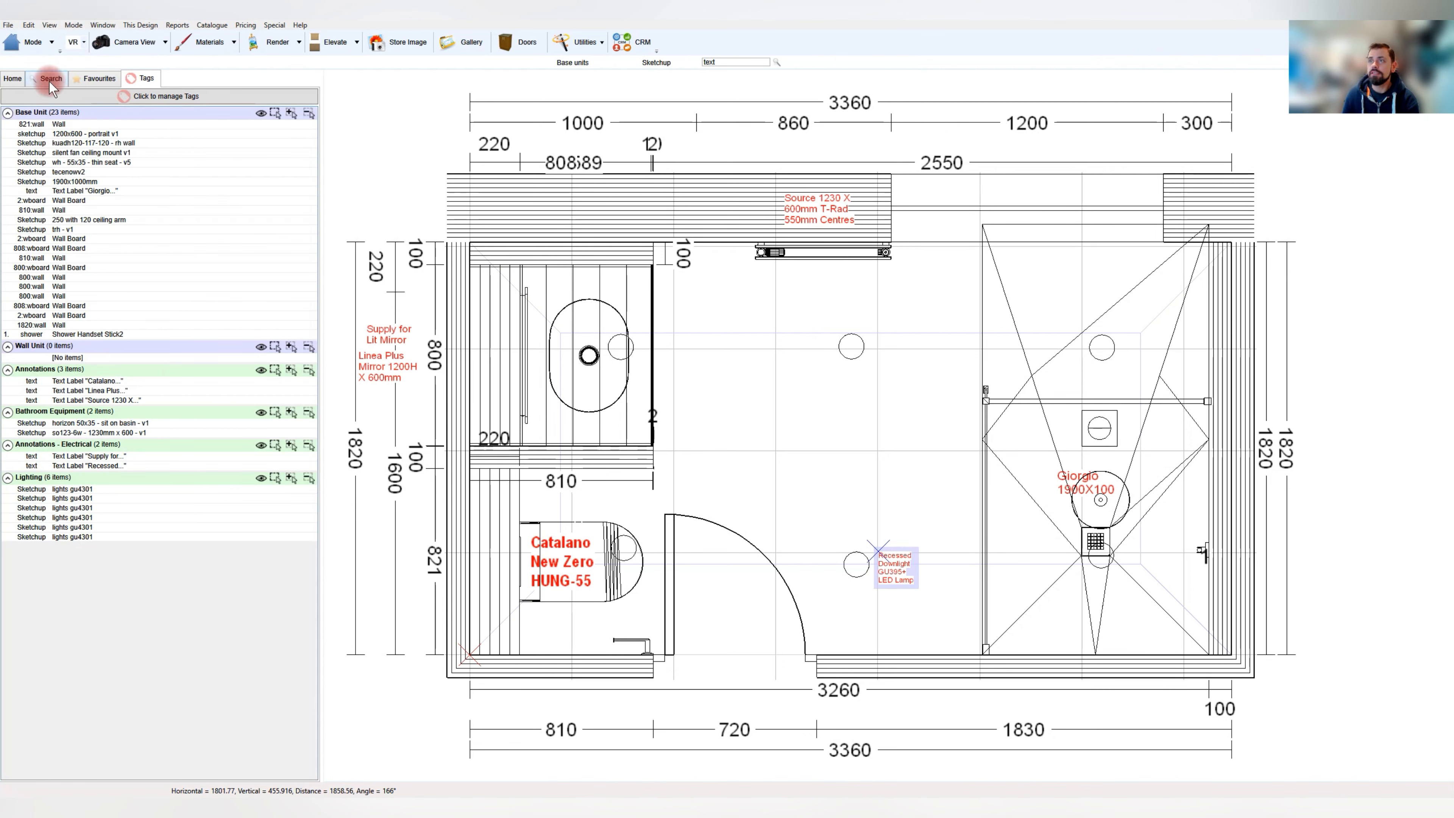
click(91, 77)
click(81, 28)
click(105, 54)
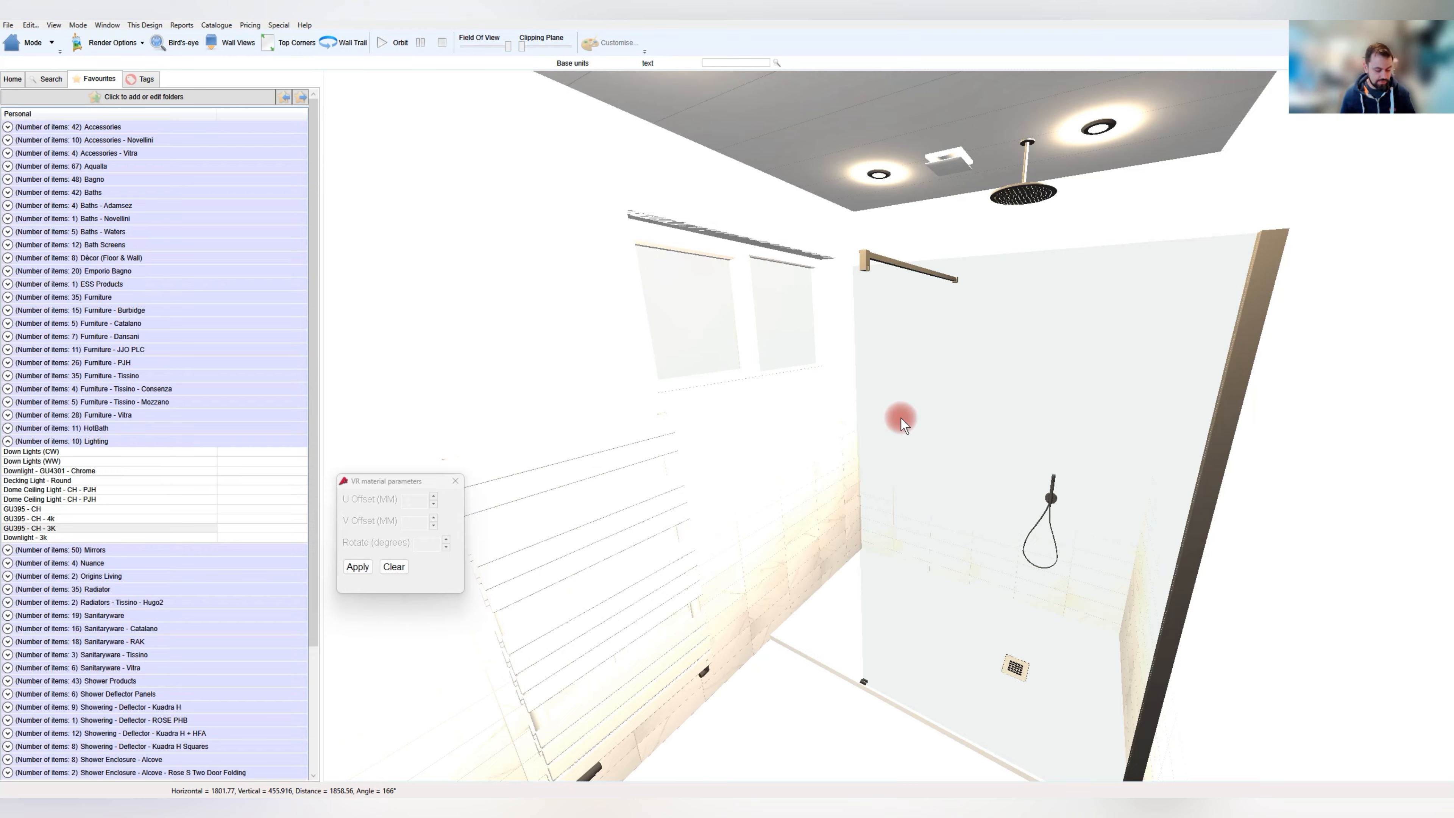
Start an HD render at Higher quality, framing the shower enclosure, window and ceiling downlights
drag(900, 421, 937, 651)
click(130, 48)
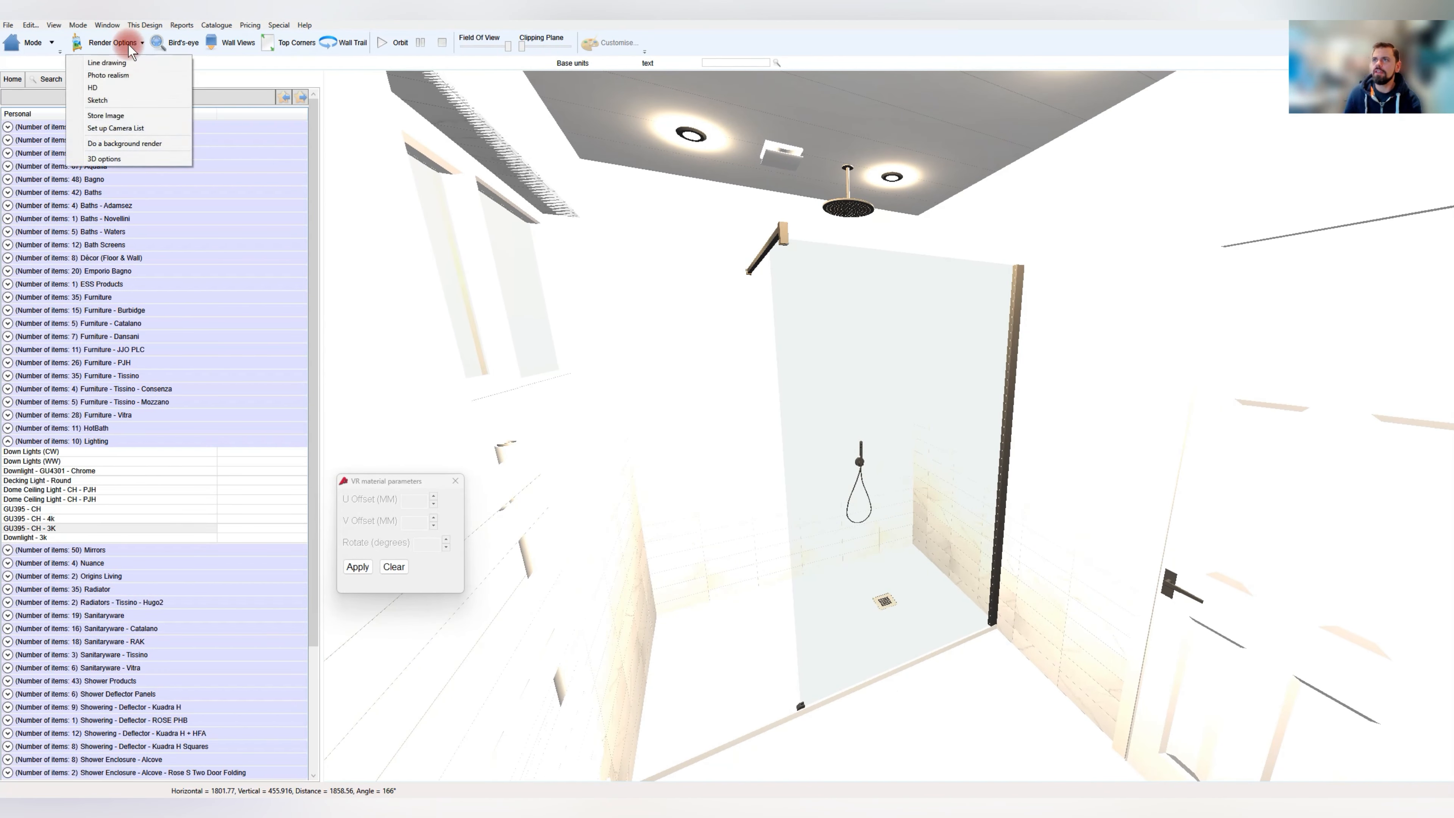
click(104, 159)
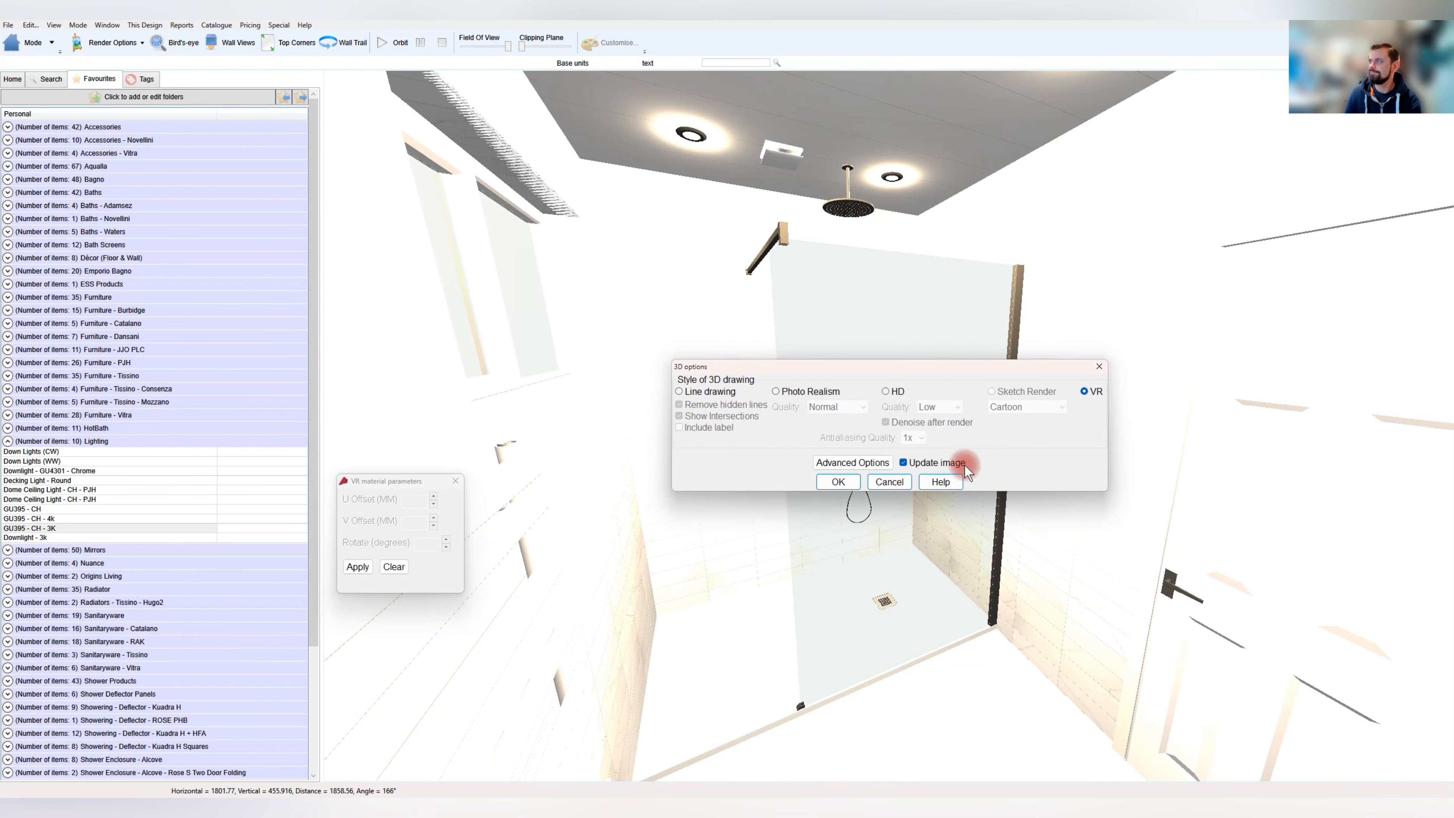
click(885, 391)
click(939, 406)
click(930, 459)
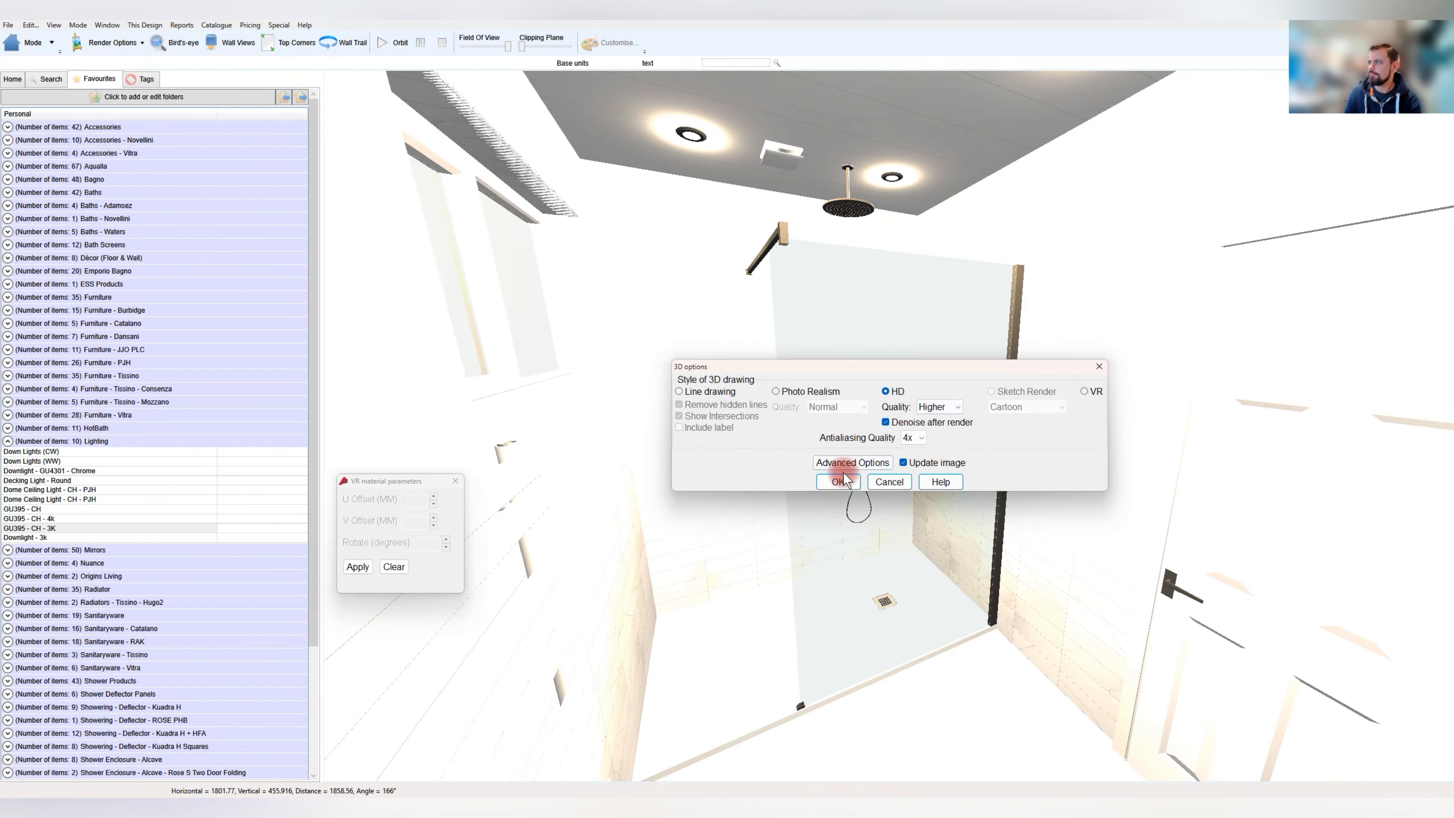
click(839, 482)
click(1035, 519)
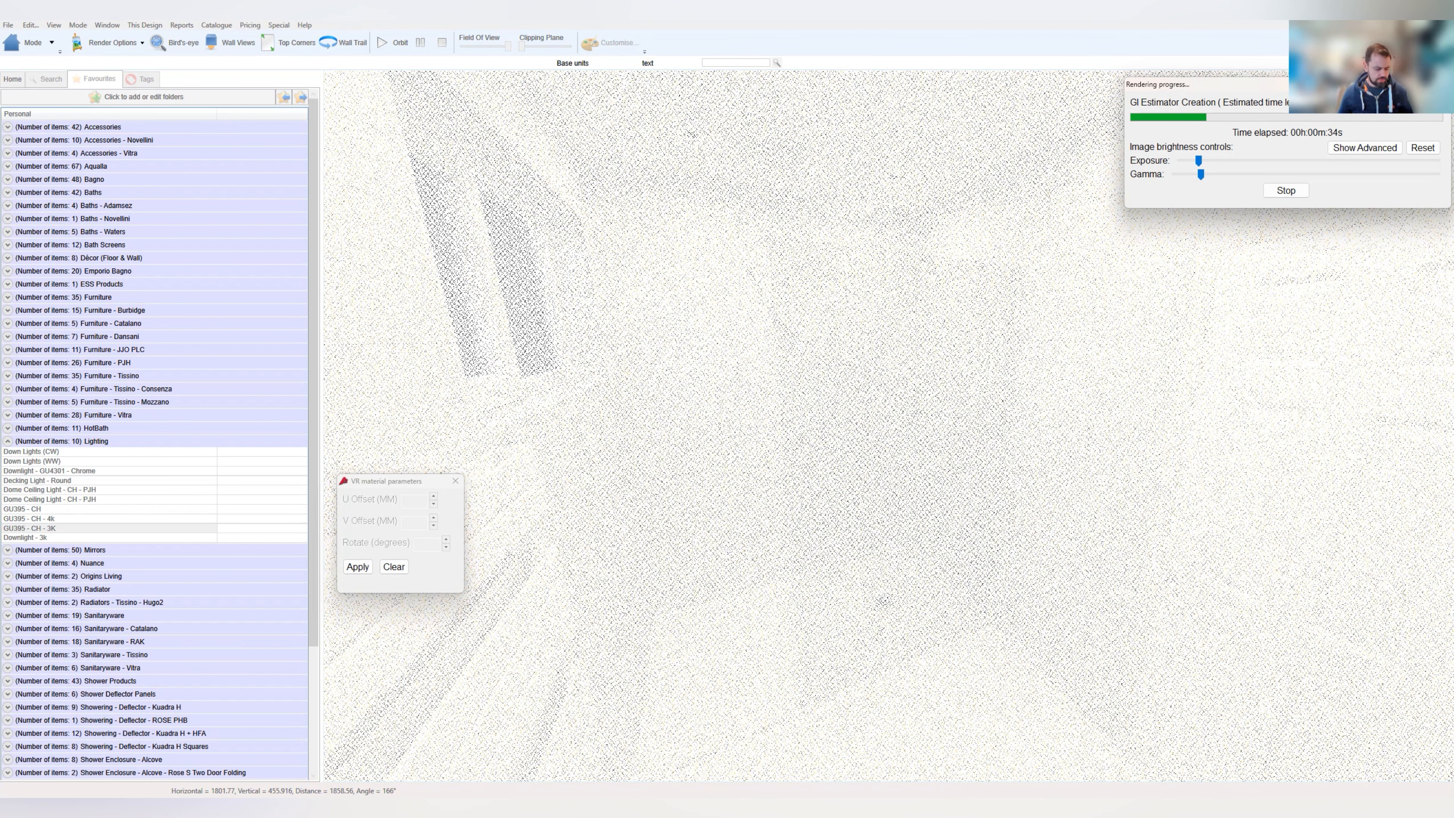
Check the computer's hardware specification in System Information, then return to the running render
key(super)
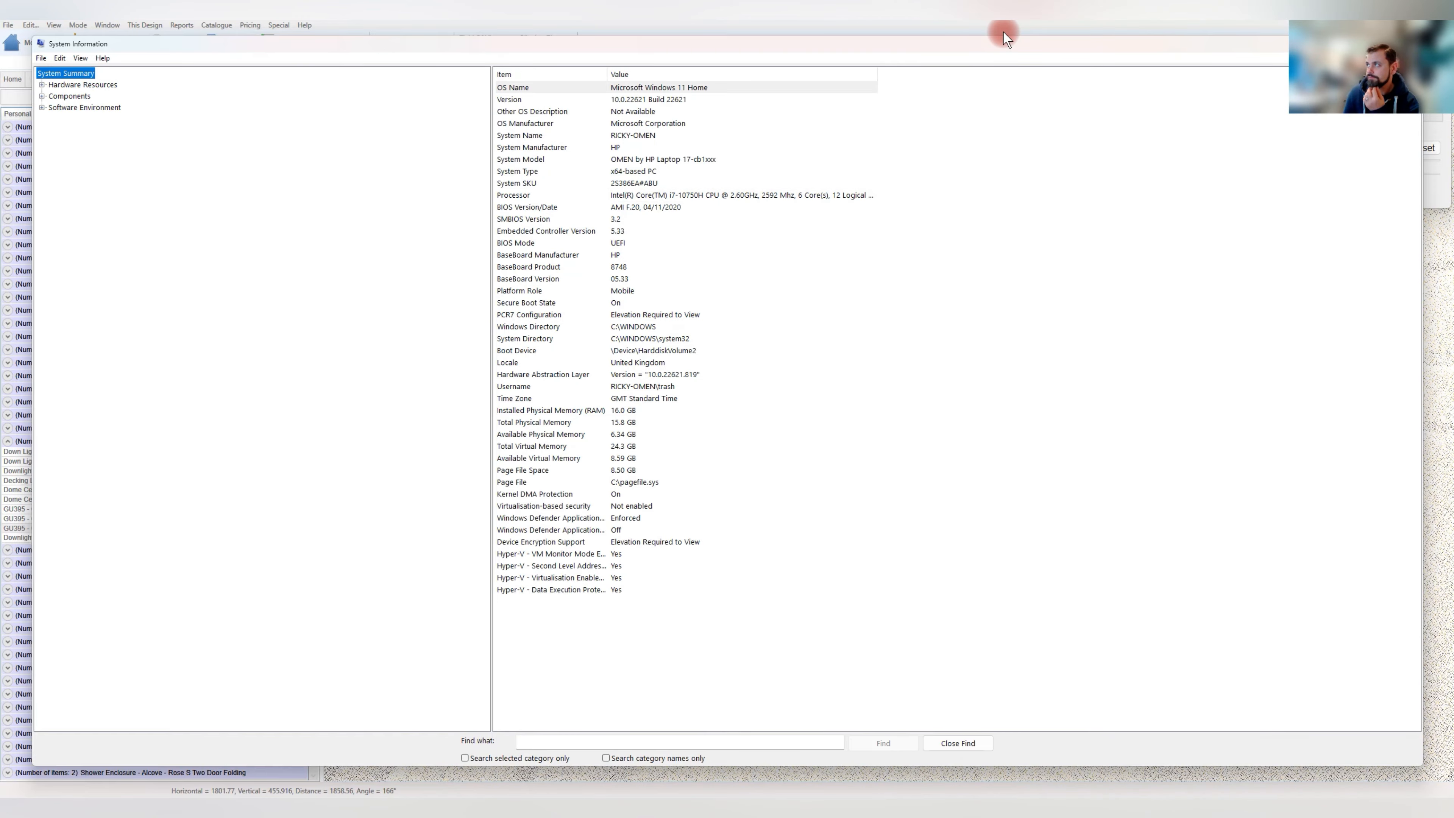
drag(1036, 42, 0, 344)
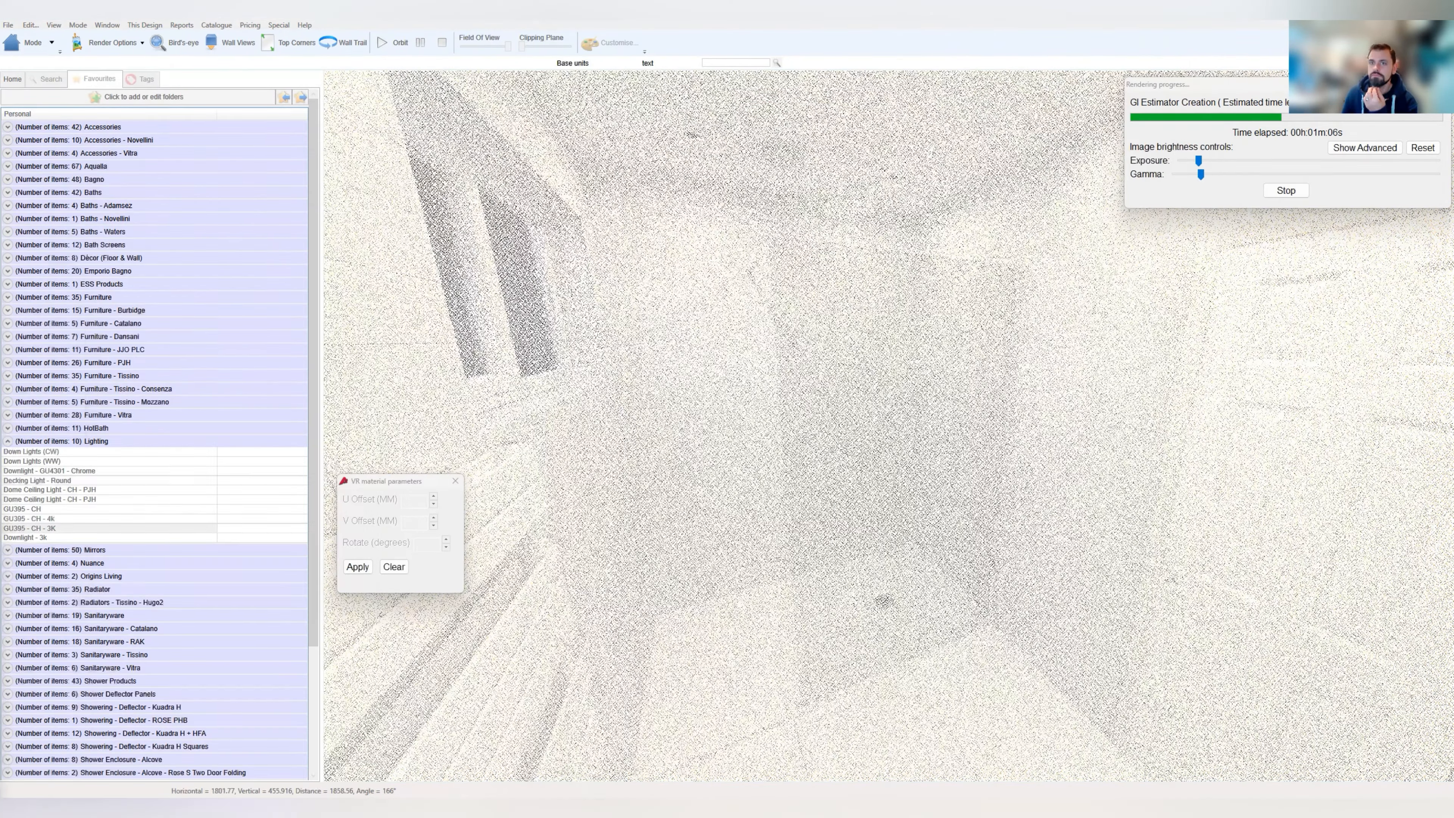